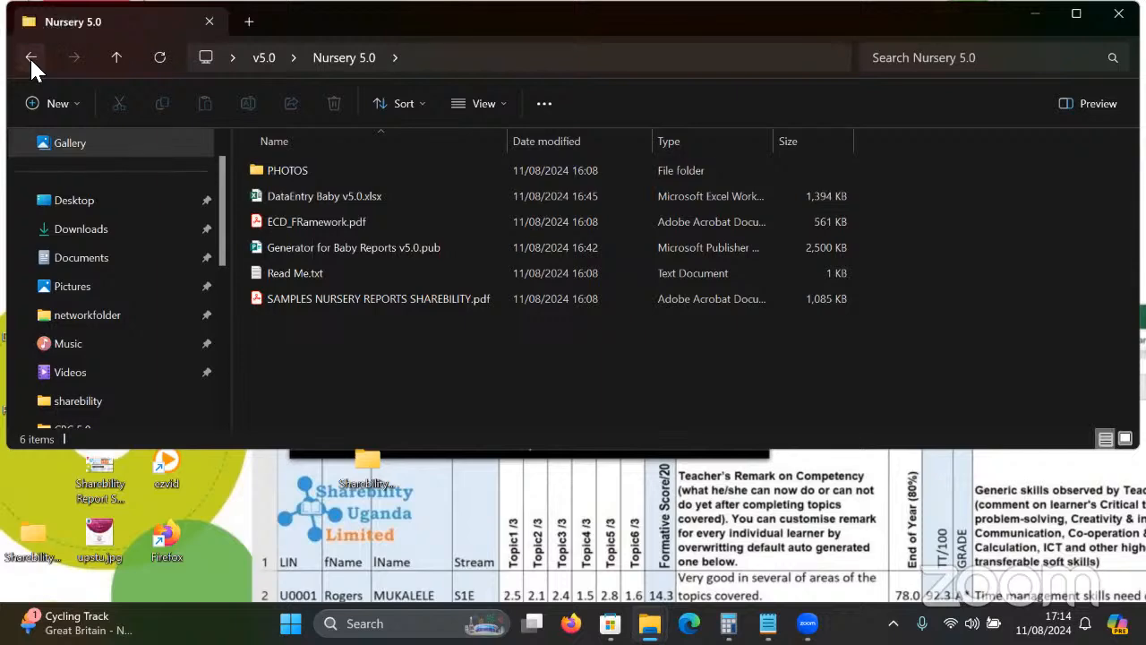
# Open DataEntry Baby v5.0.xlsx from the v5.0\Nursery 5.0 folder in Excel.
pyautogui.click(30, 56)
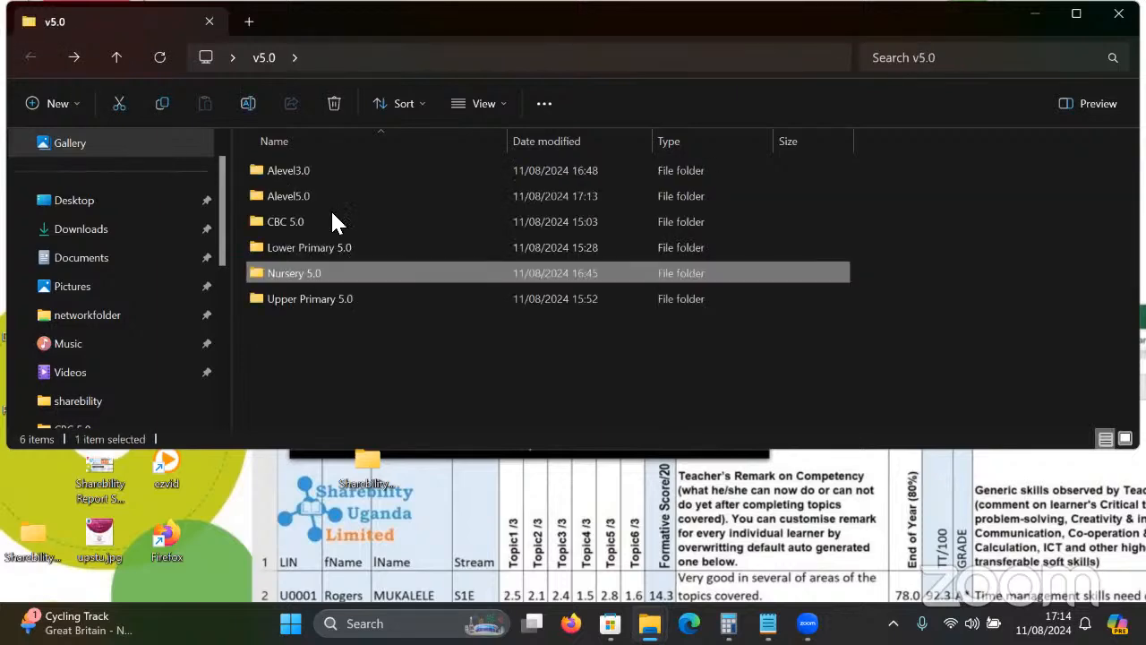
pyautogui.doubleClick(313, 274)
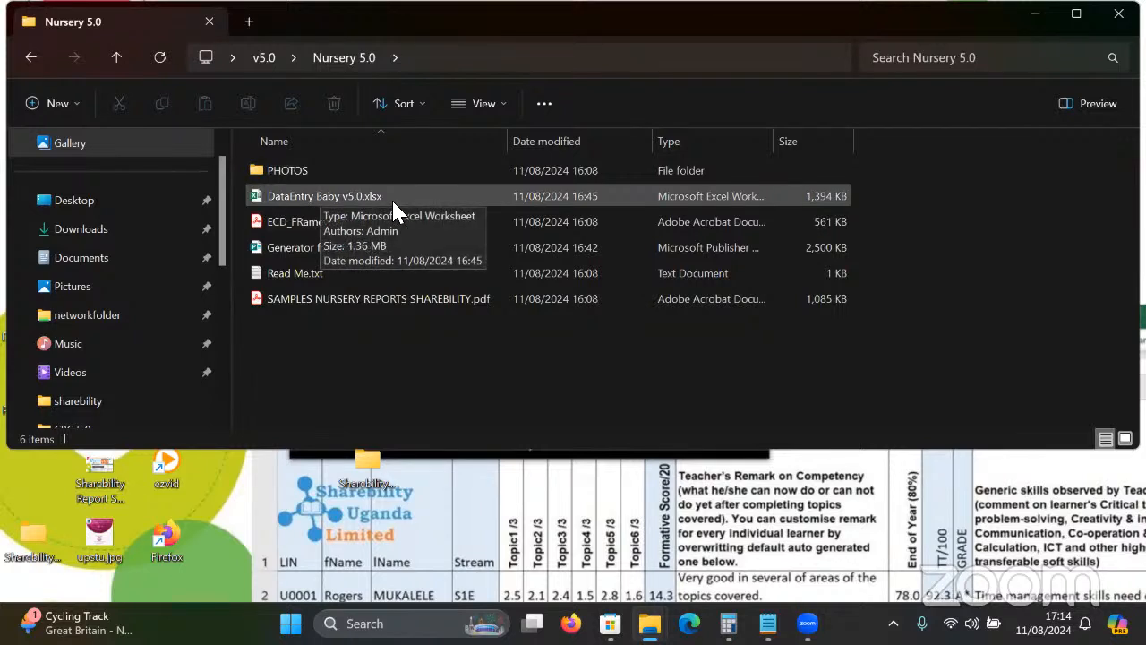
pyautogui.click(416, 199)
pyautogui.doubleClick(417, 199)
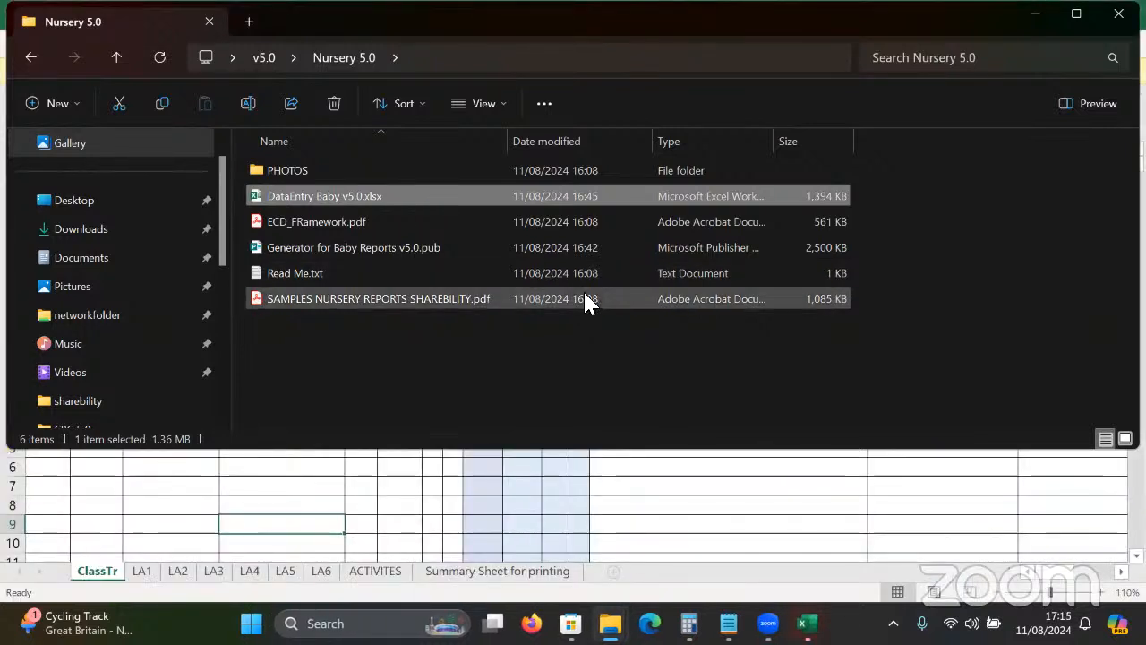
pyautogui.click(639, 524)
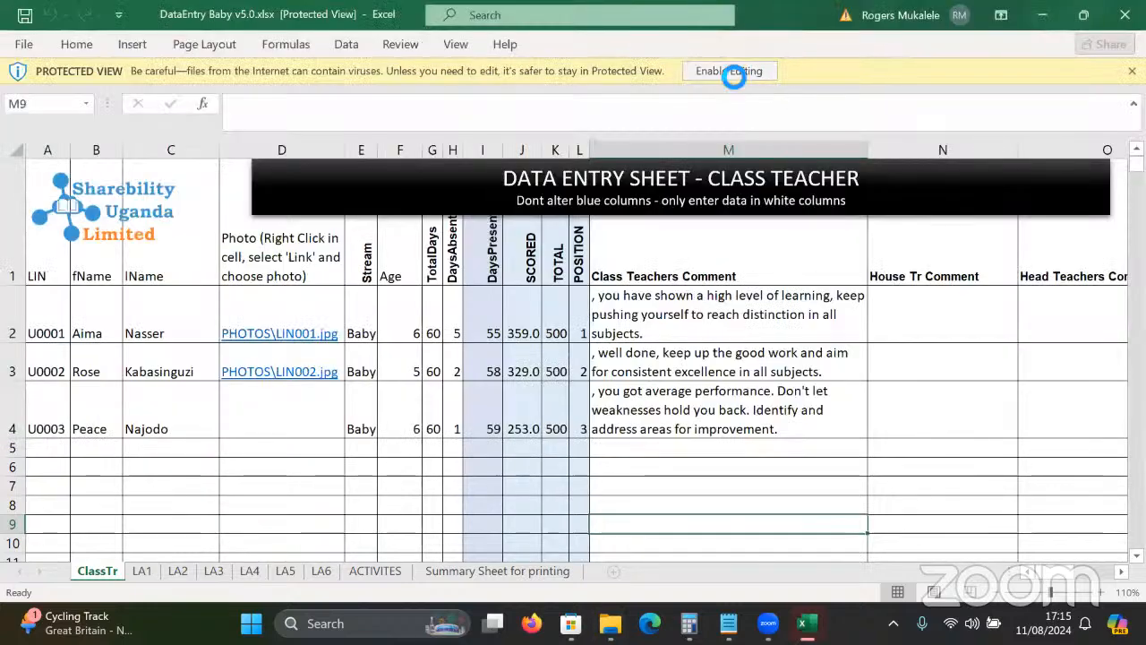
# Enable editing on the workbook and look over the ClassTr cells D5, C4 and D7.
pyautogui.click(743, 70)
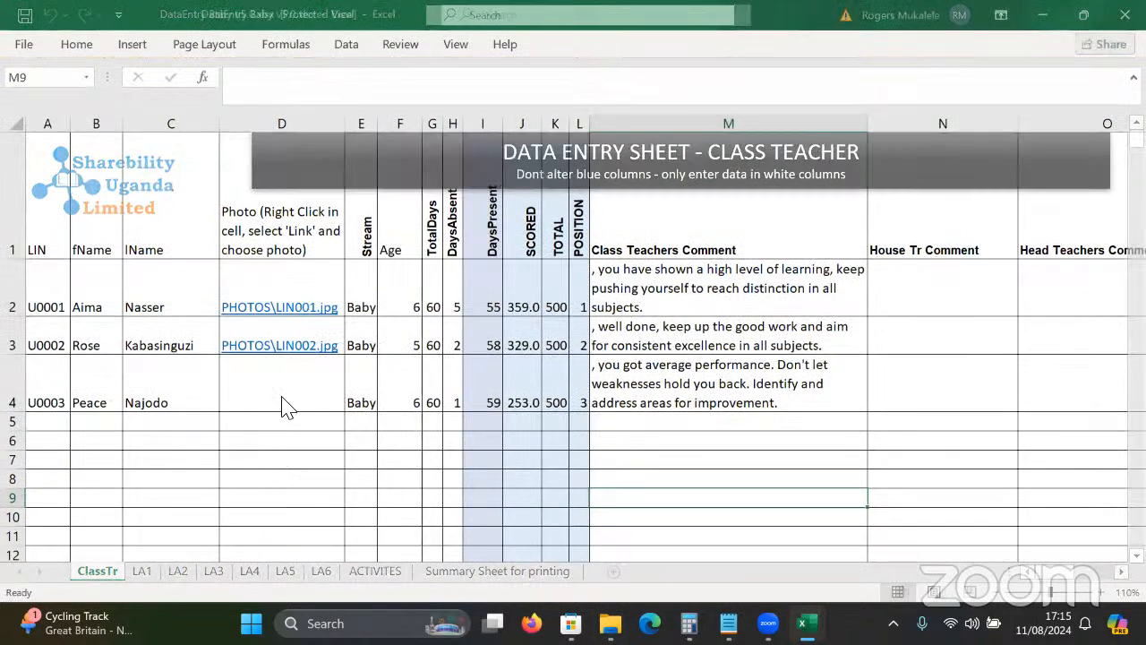
pyautogui.click(277, 420)
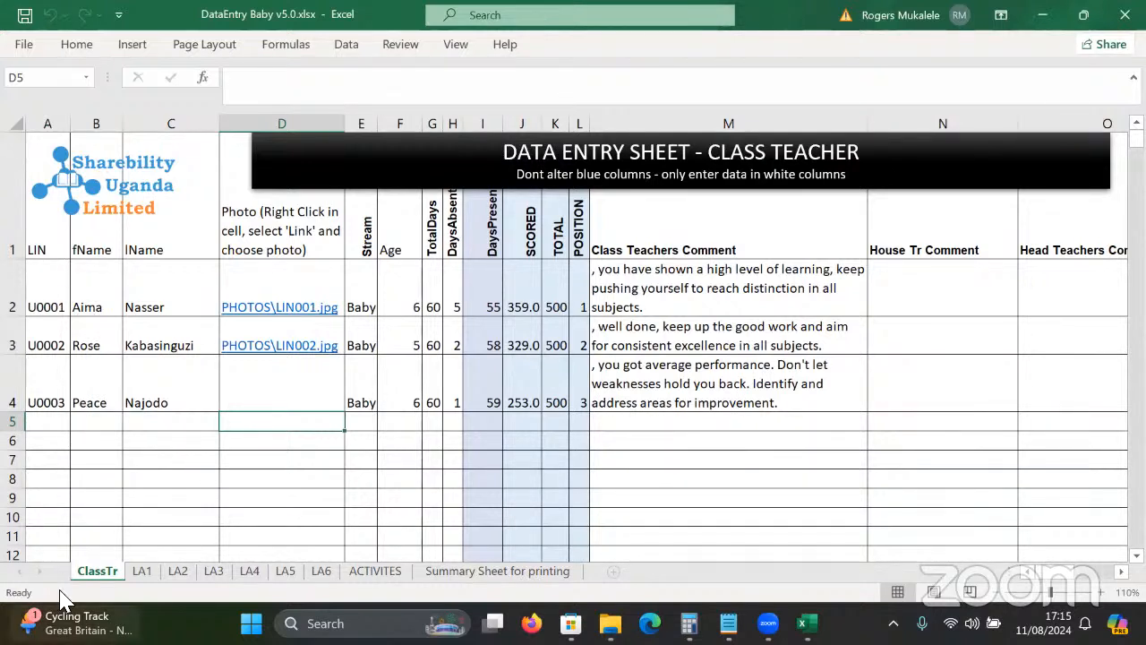
pyautogui.click(171, 405)
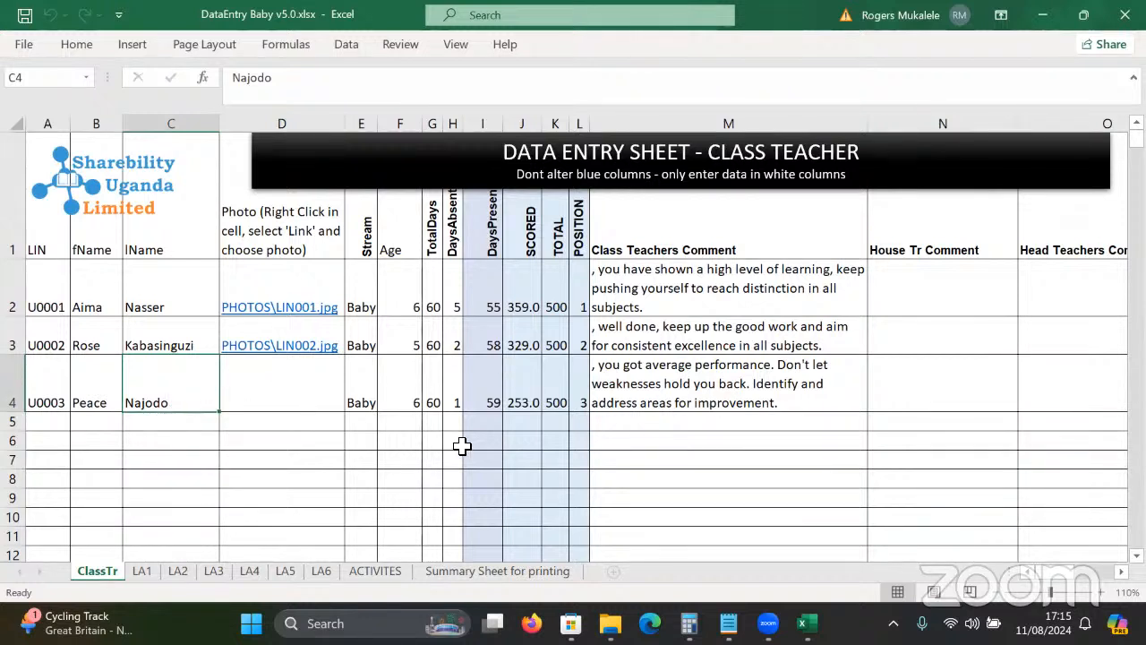
pyautogui.click(290, 453)
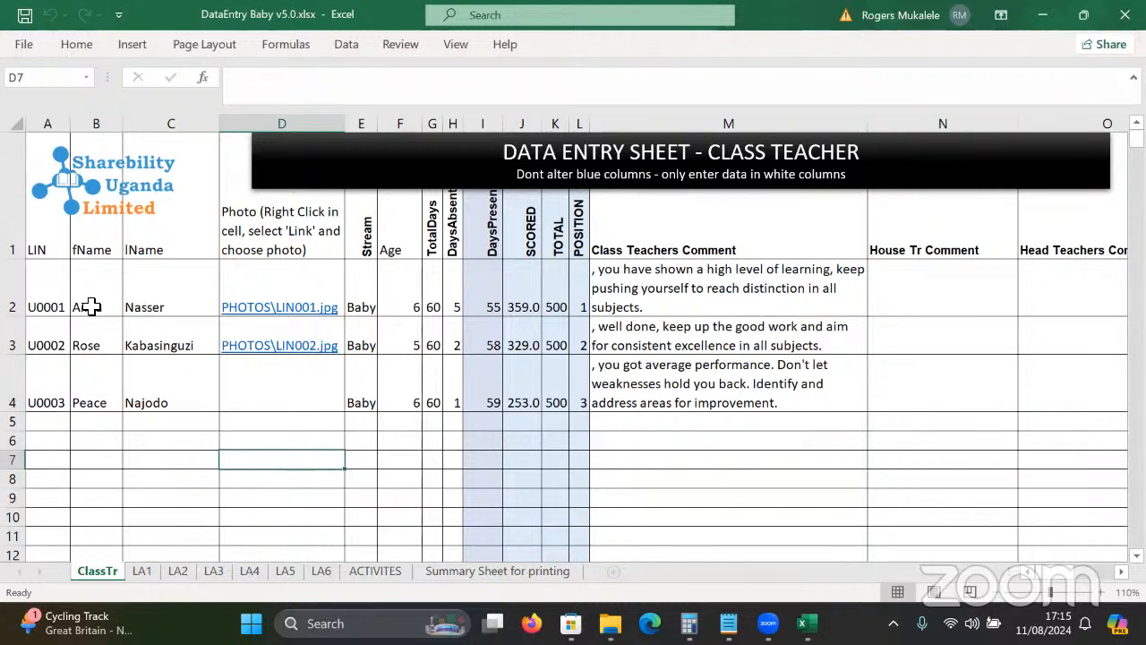
# Delete the sample learner data in A2:H5 and check the SCORED, TOTAL and POSITION formulas.
pyautogui.moveTo(46, 306); pyautogui.dragTo(452, 421)
pyautogui.press('Delete')
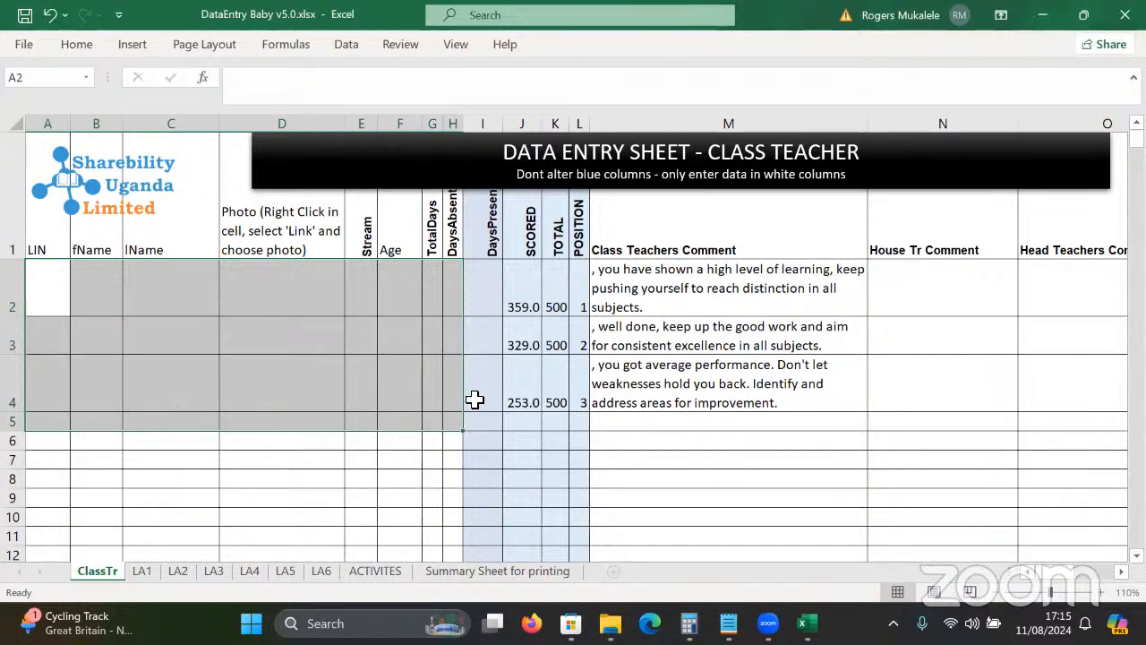
pyautogui.click(519, 306)
pyautogui.click(560, 307)
pyautogui.click(580, 306)
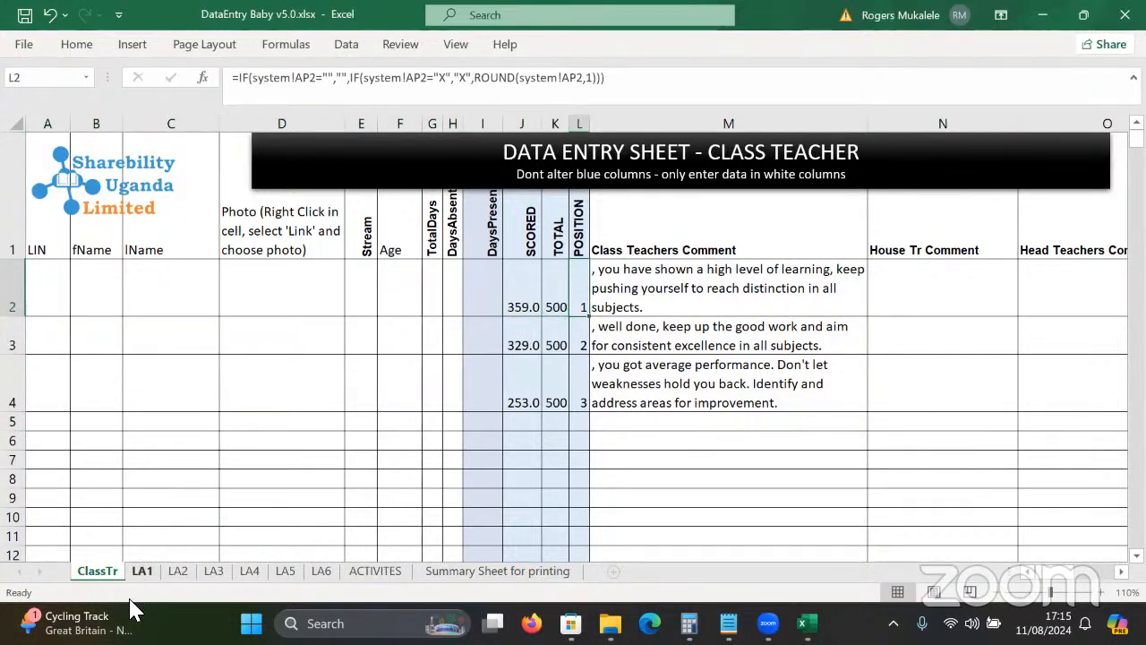
# Read the cell notes on LA1, browse sheets LA2 and LA3, then return to ClassTr.
pyautogui.click(142, 570)
pyautogui.click(394, 464)
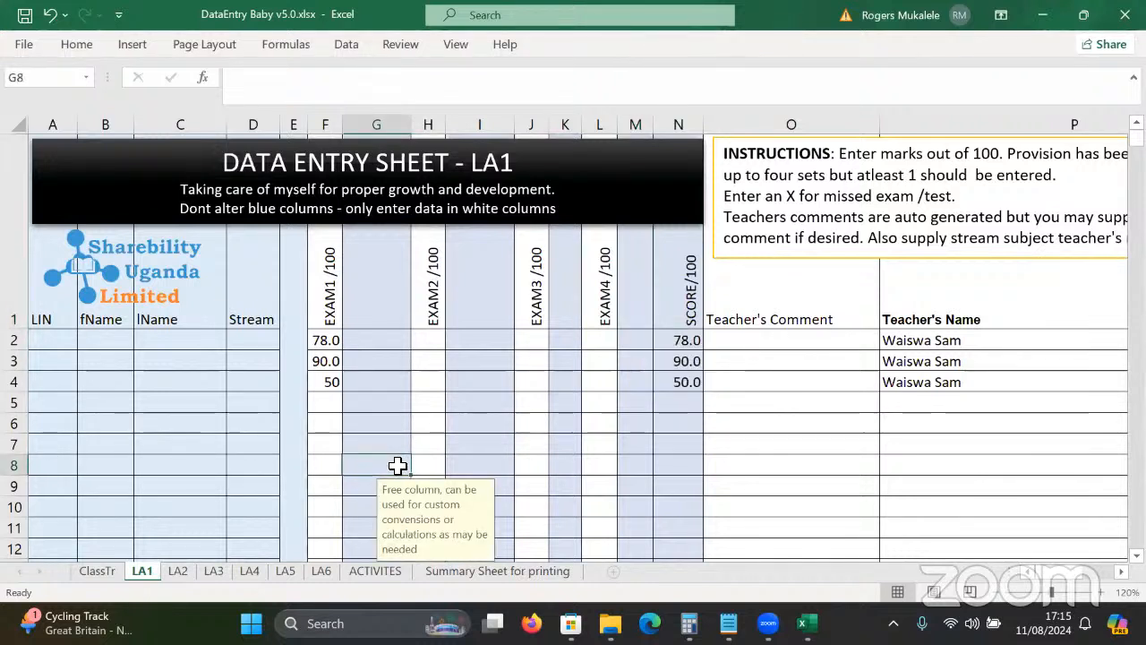
pyautogui.hotkey('ctrl', 'Home')
pyautogui.click(192, 487)
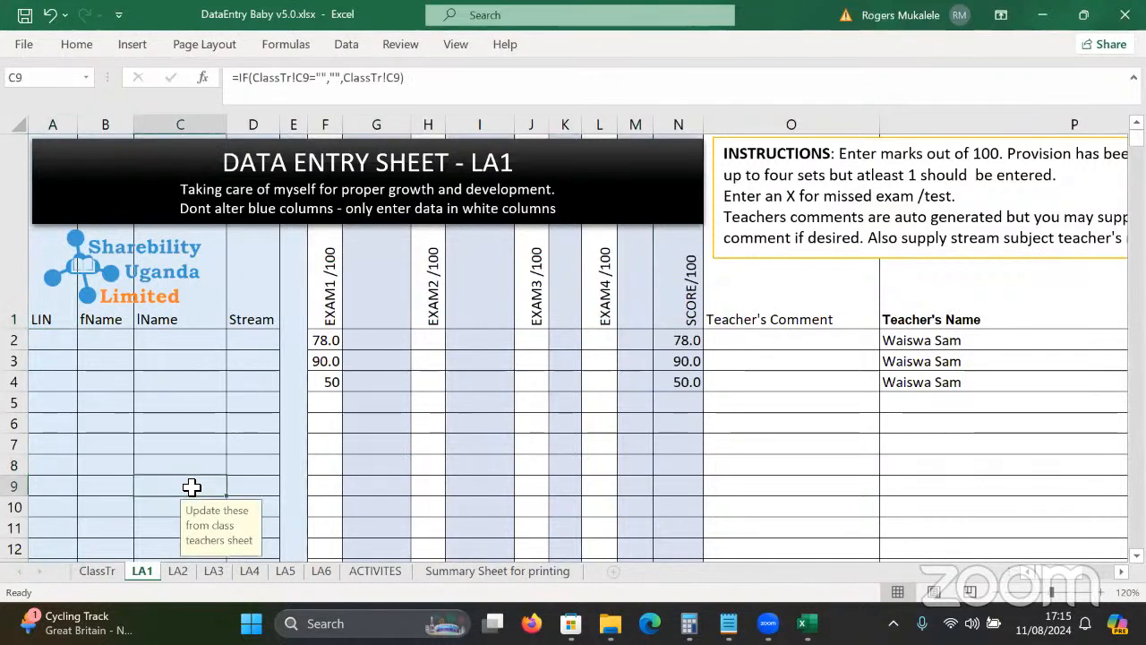
pyautogui.click(294, 410)
pyautogui.press('Left')
pyautogui.press('Left')
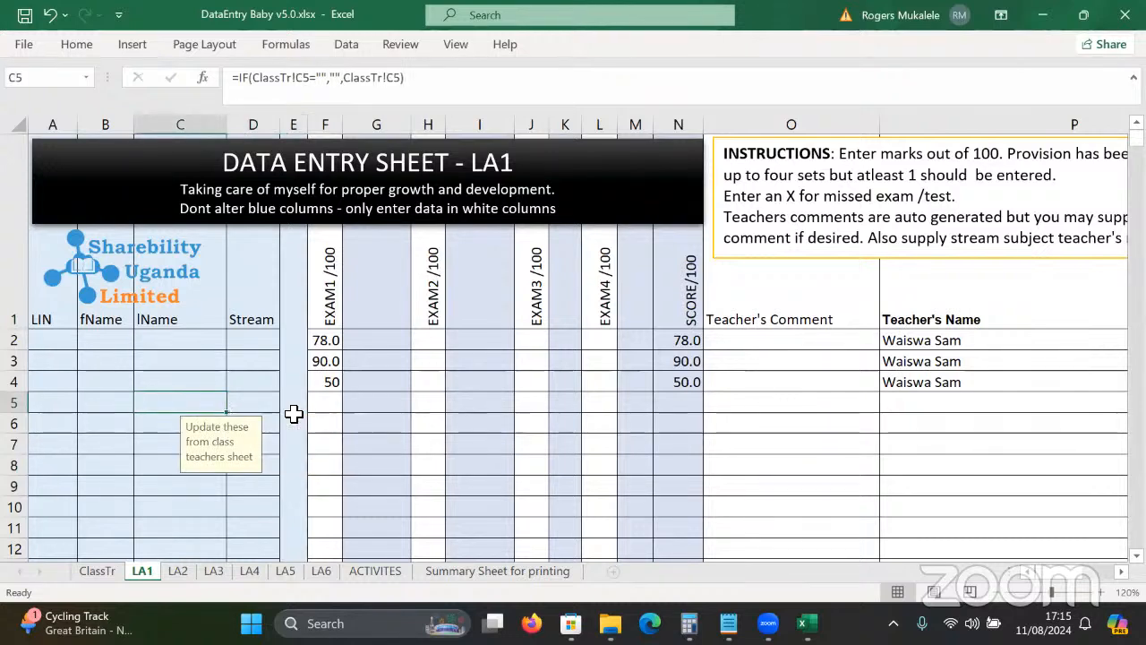
pyautogui.press('Left')
pyautogui.press('Left')
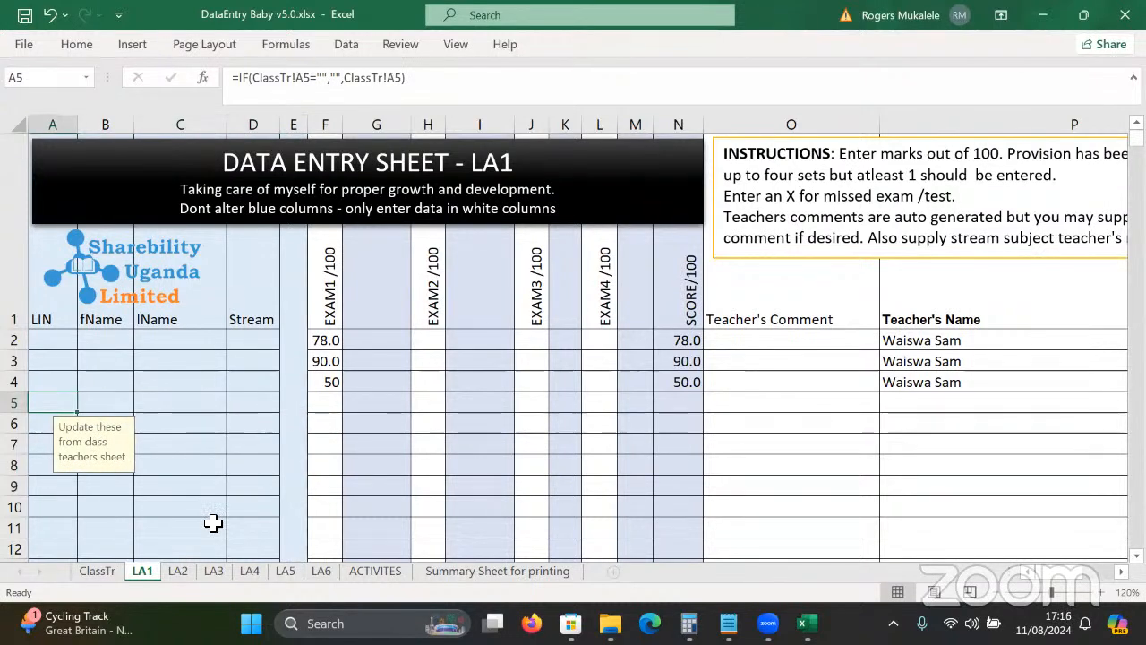
pyautogui.hotkey('ctrl', 'pagedown')
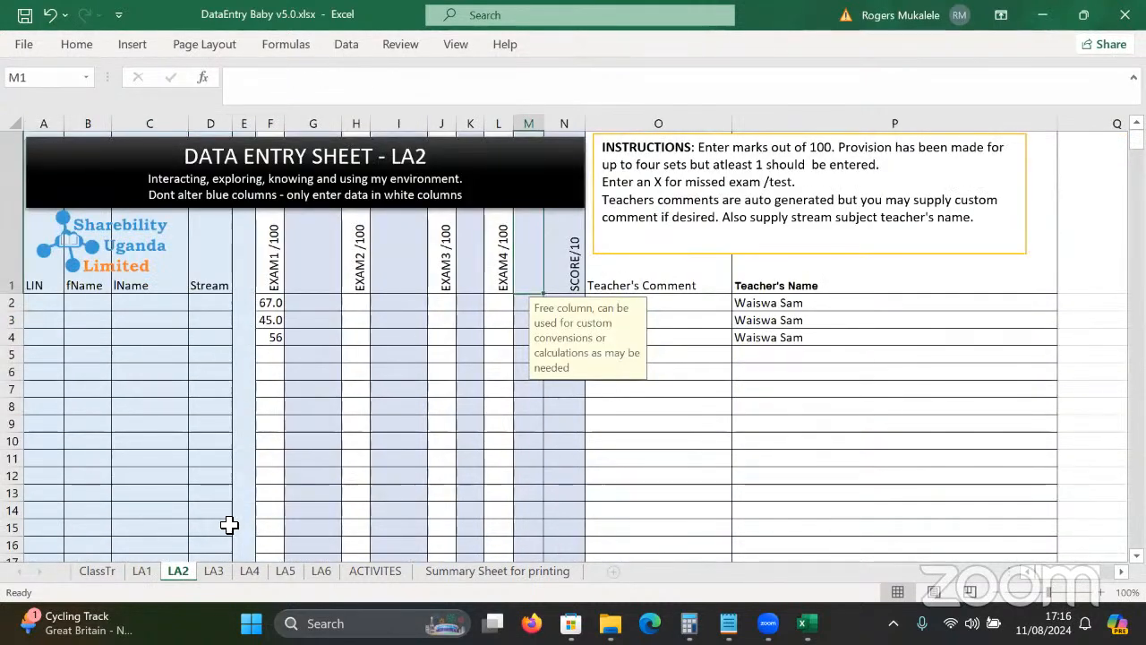
pyautogui.hotkey('ctrl', 'pagedown')
pyautogui.hotkey('ctrl', 'pageup')
pyautogui.hotkey('ctrl', 'pageup')
pyautogui.hotkey('ctrl', 'pageup')
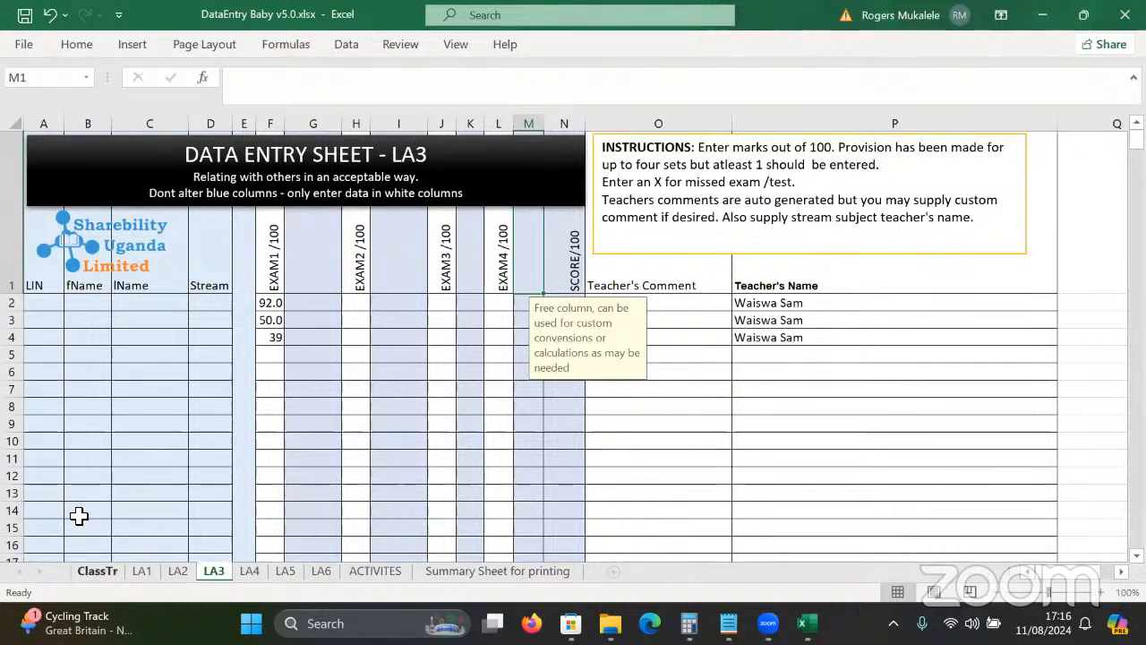
# Enter LIN U0001 in A2, then the pupil's first name in B2 and last name in C2.
pyautogui.click(54, 296)
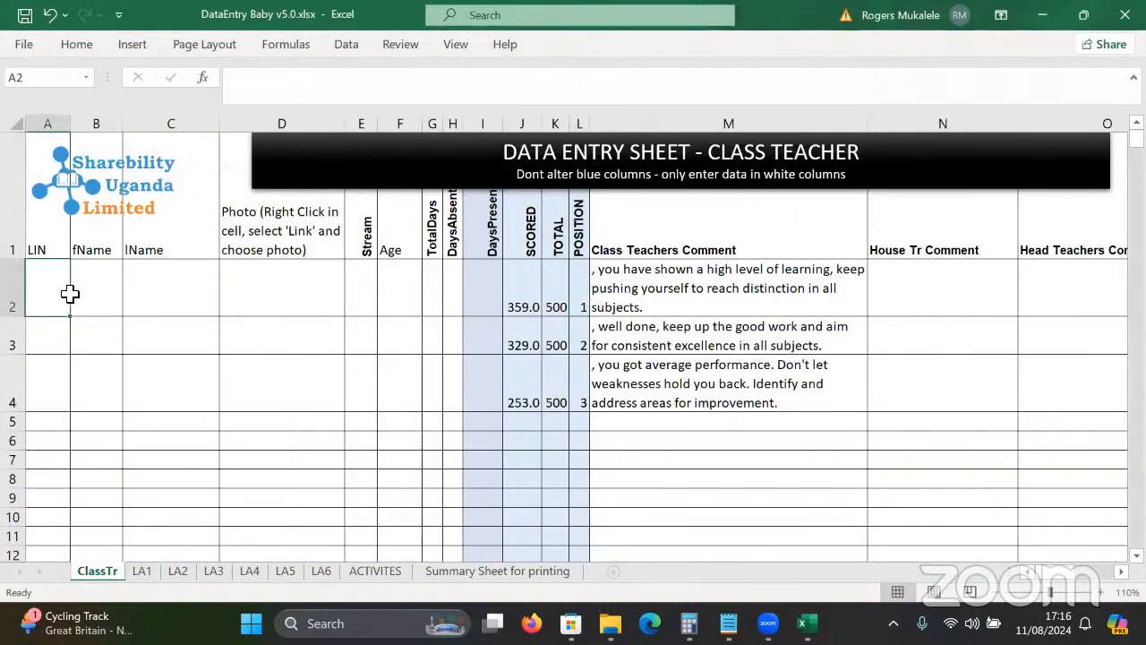
pyautogui.write('U')
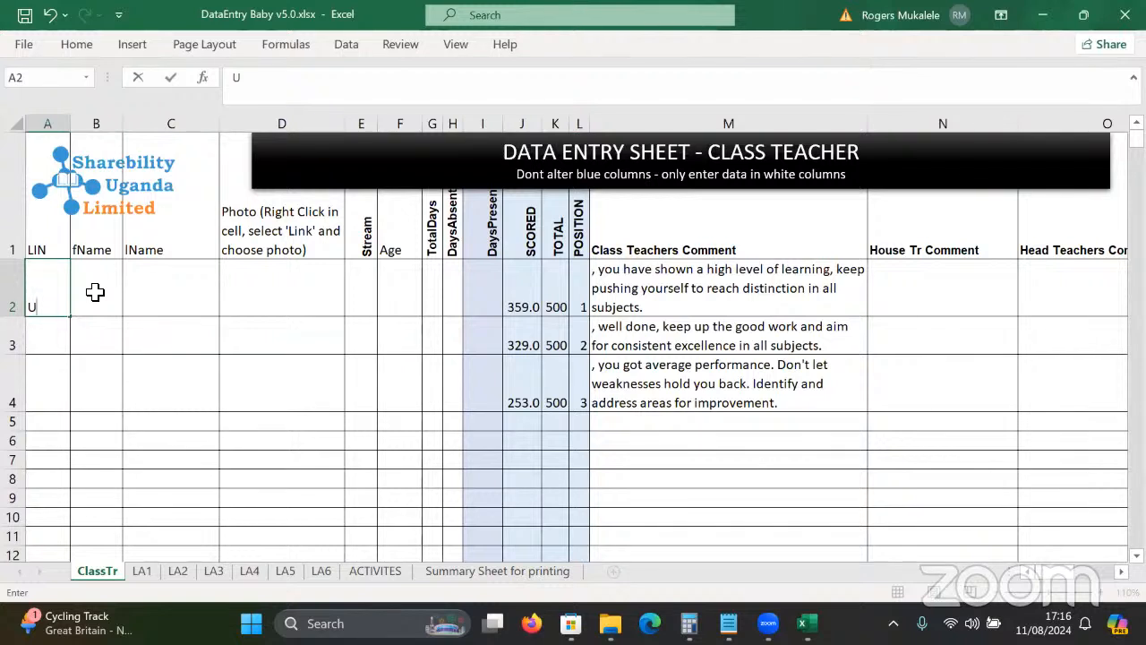
pyautogui.write('000')
pyautogui.press('BackSpace')
pyautogui.press('BackSpace')
pyautogui.press('BackSpace')
pyautogui.press('BackSpace')
pyautogui.write('01')
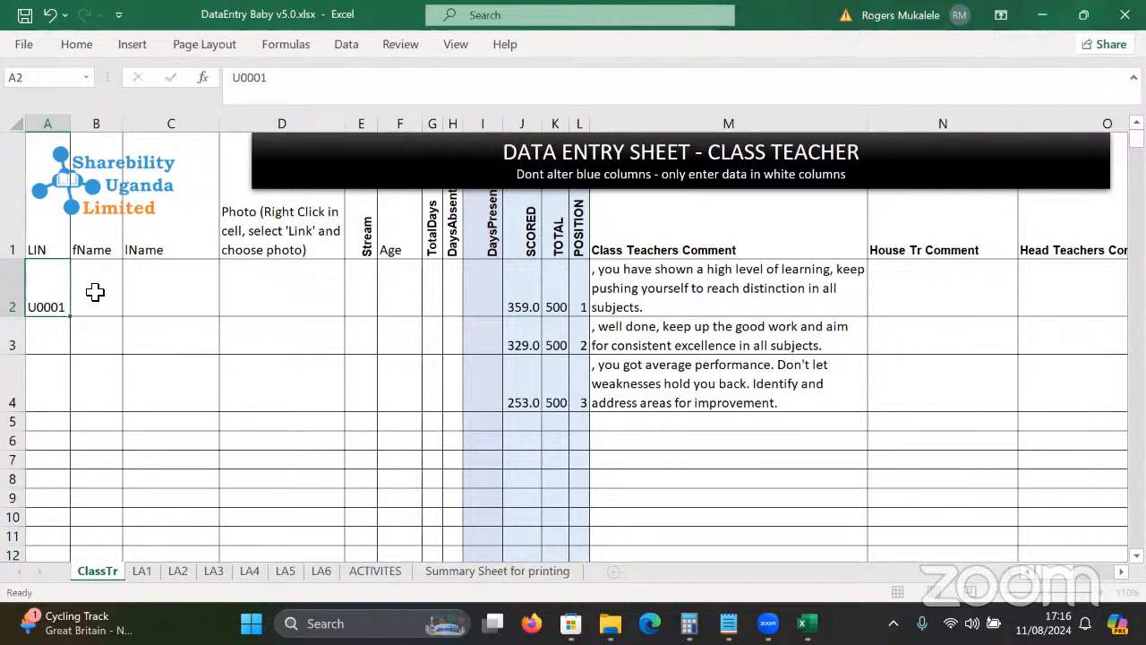
pyautogui.press('Return')
pyautogui.press('Right')
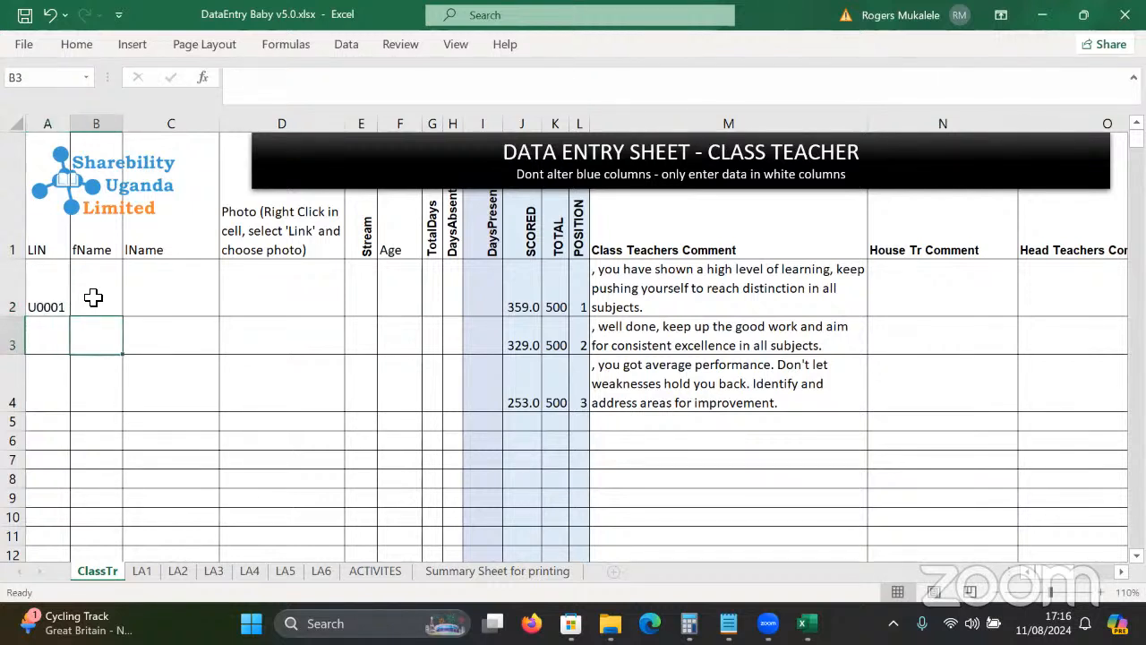
pyautogui.click(93, 297)
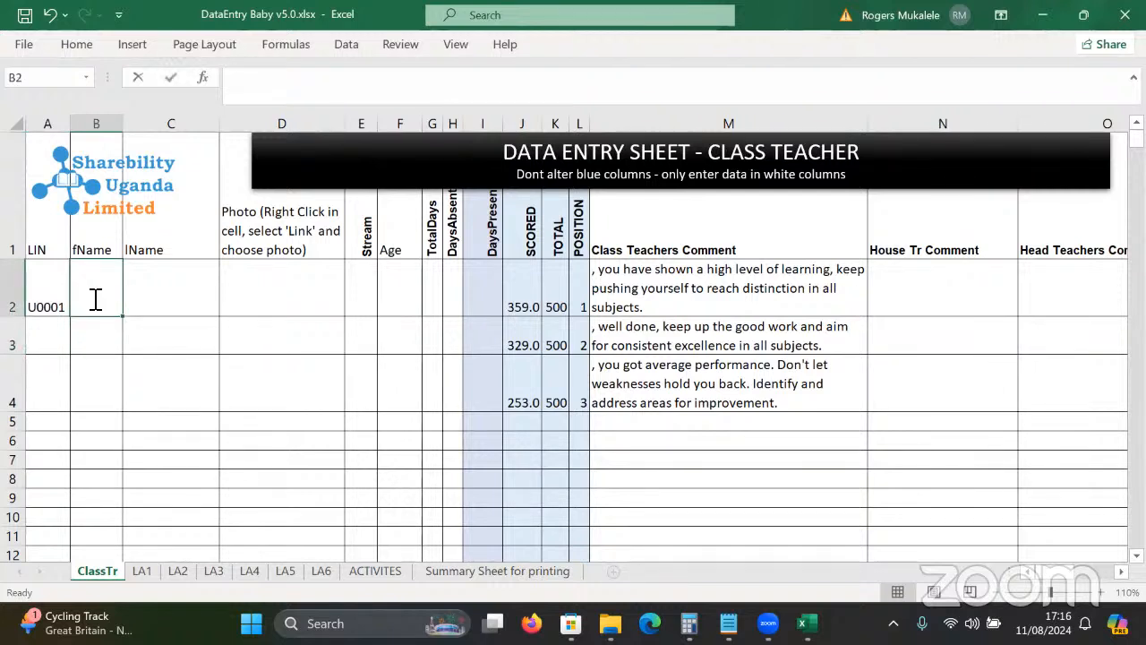
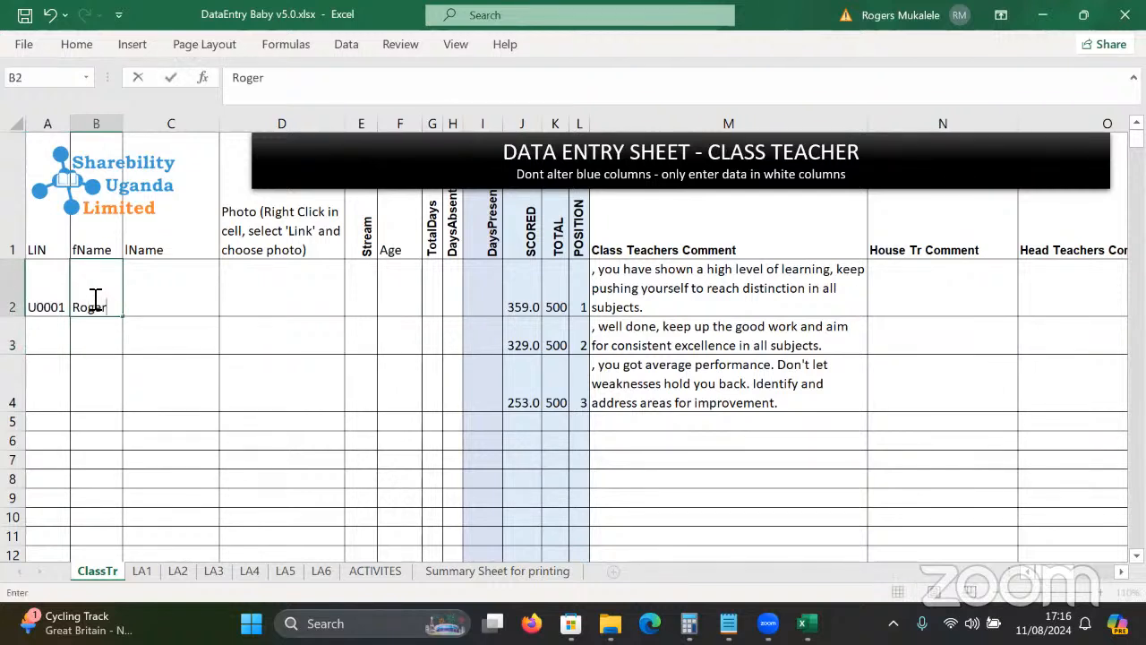
pyautogui.press('Tab')
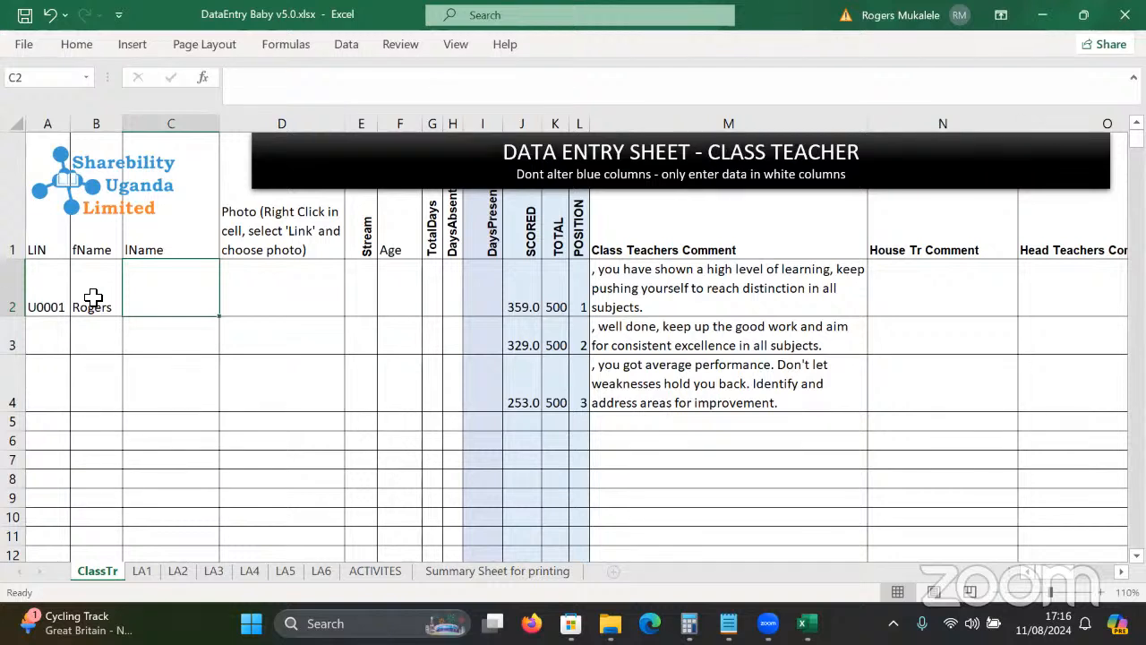
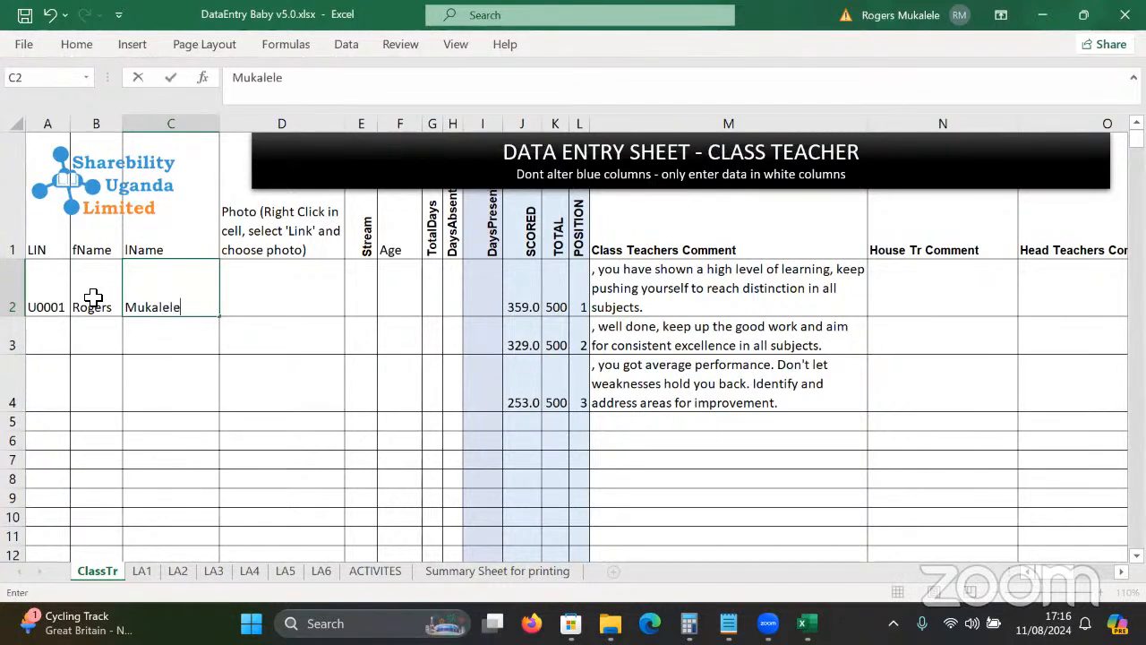
pyautogui.press('Tab')
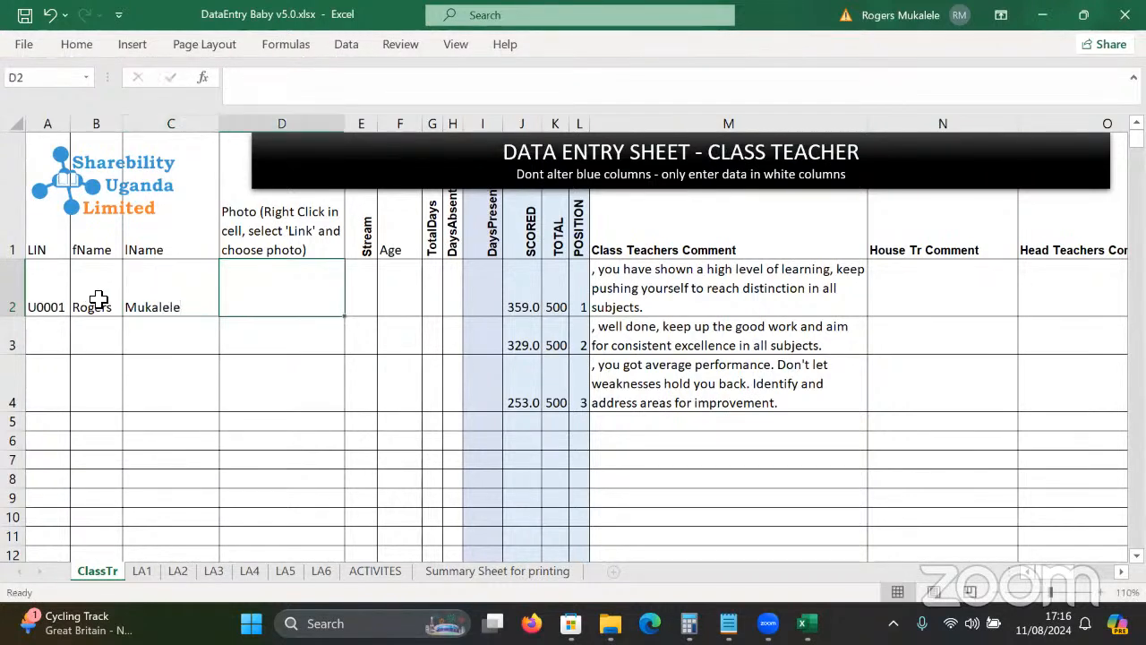
# Hyperlink cell D2 to the photo file PHOTOS\LIN001.jpg.
pyautogui.rightClick(277, 302)
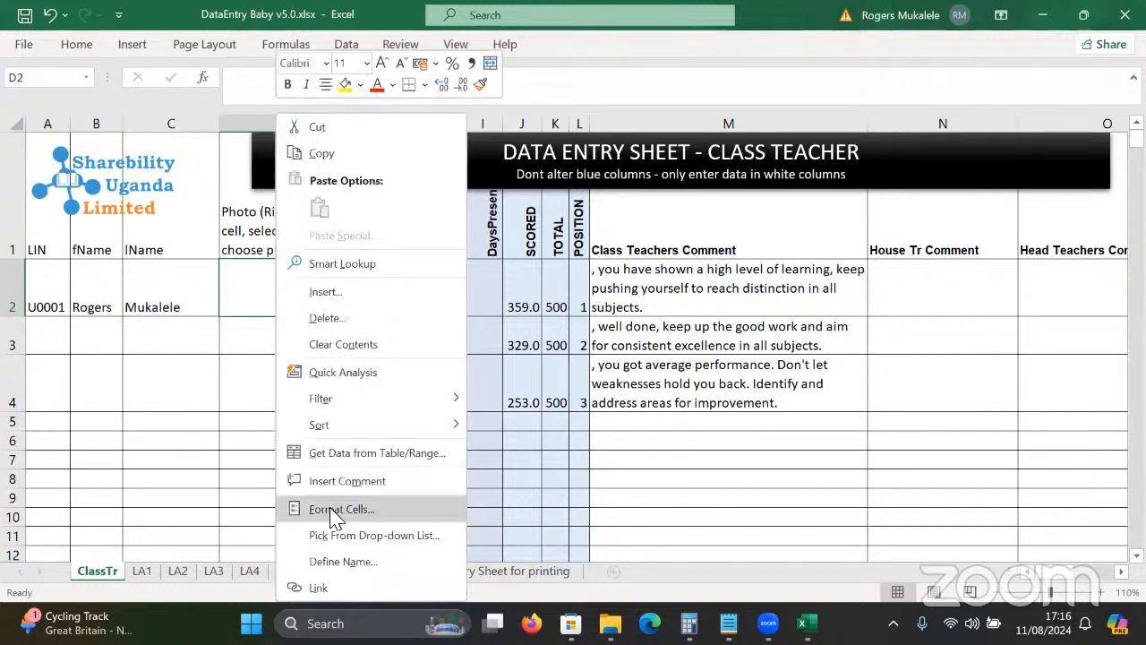
pyautogui.click(319, 587)
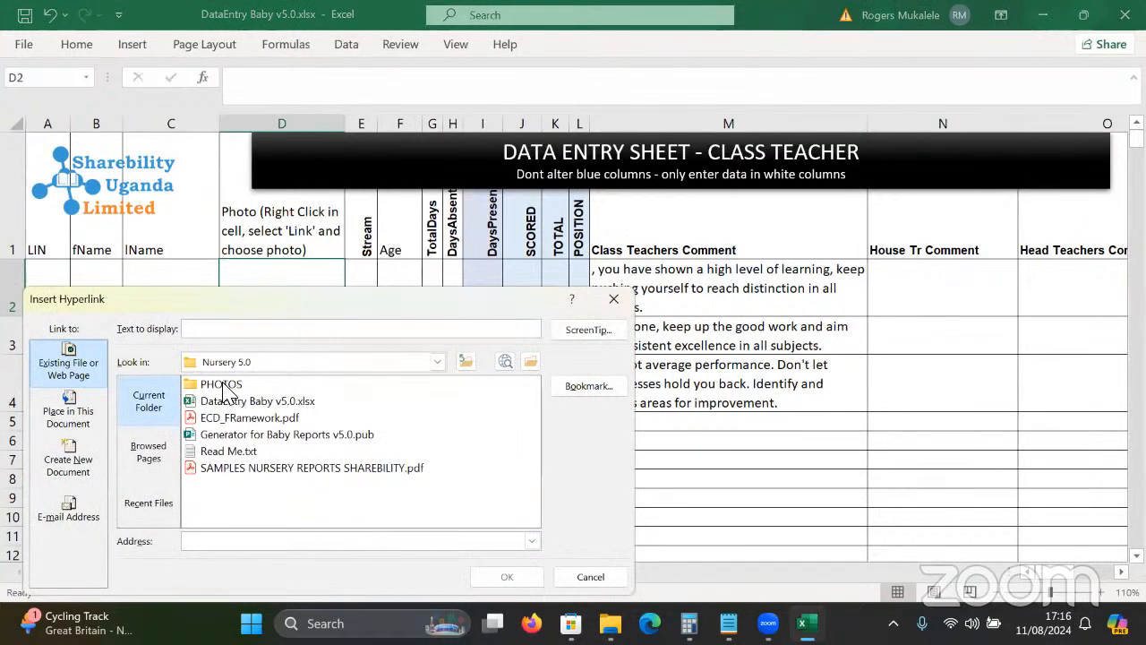
pyautogui.doubleClick(224, 385)
pyautogui.click(231, 386)
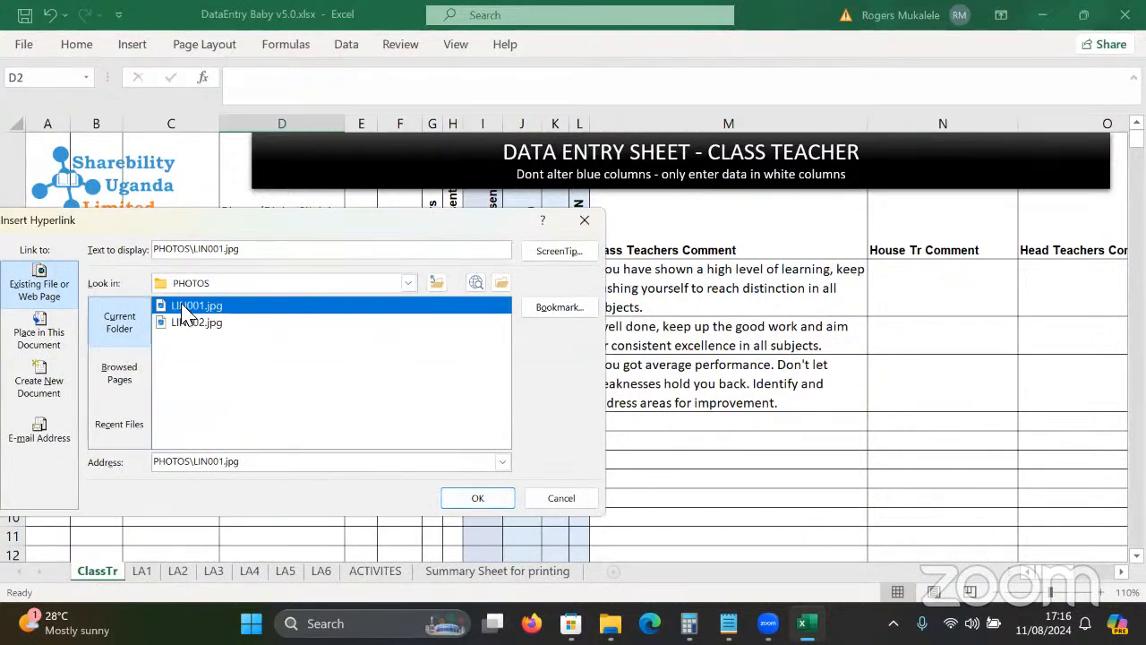
pyautogui.click(453, 499)
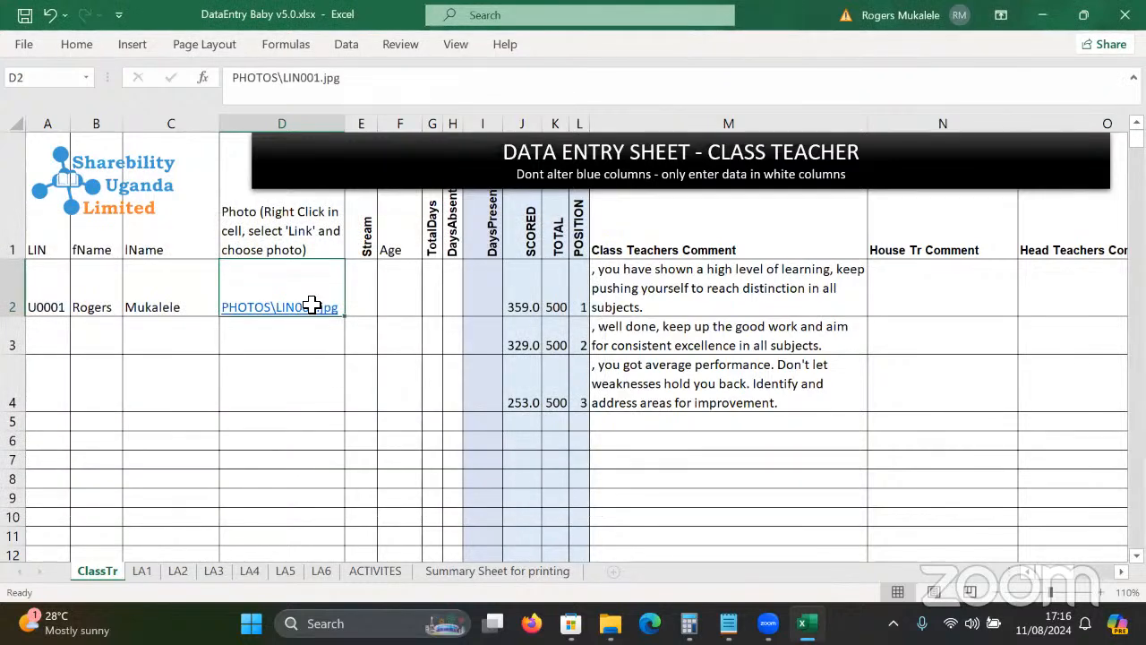
pyautogui.click(369, 299)
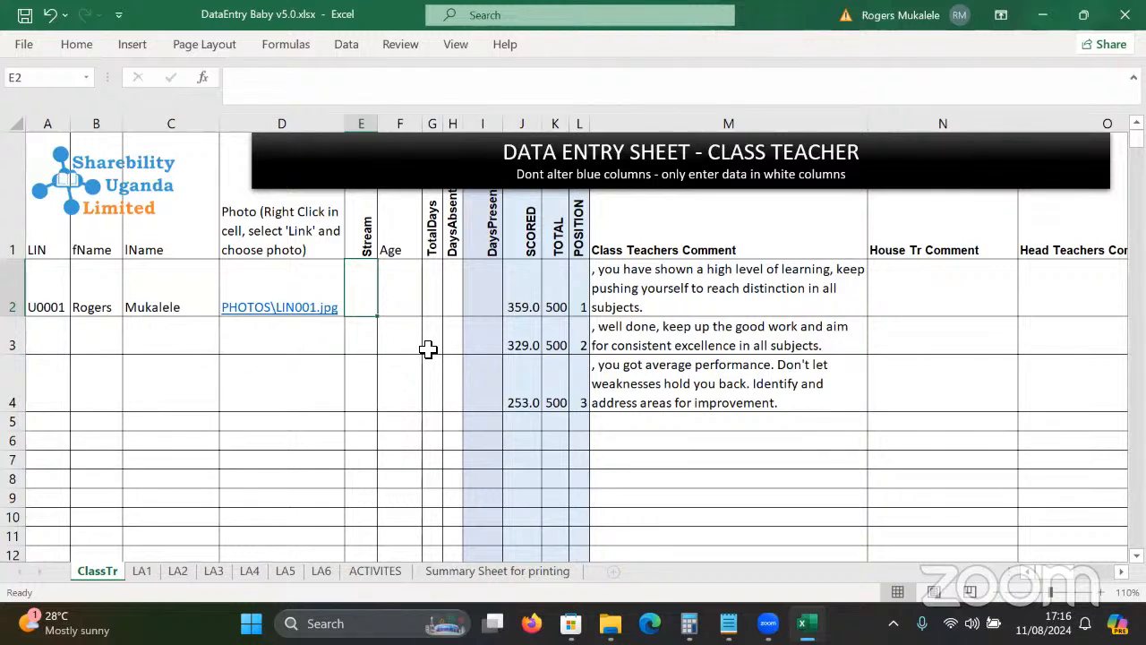
# Enter stream Blue, age 6, 60 total days and 5 absent in E2:H2, checking the I2 and J2 formulas.
pyautogui.write('Blue')
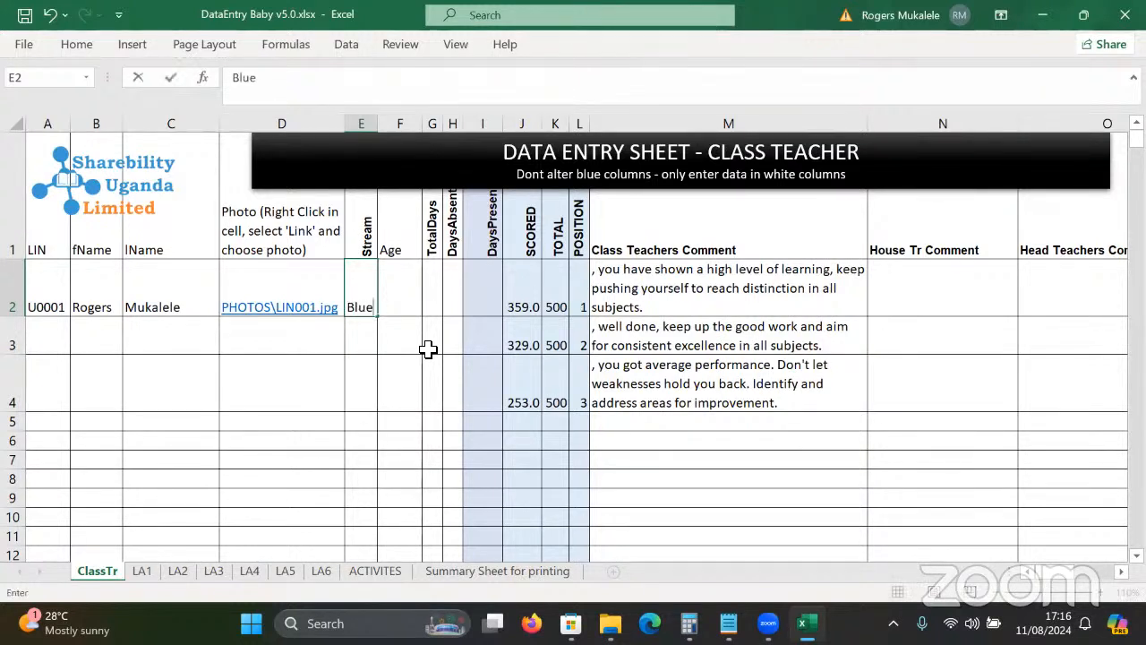
pyautogui.press('Tab')
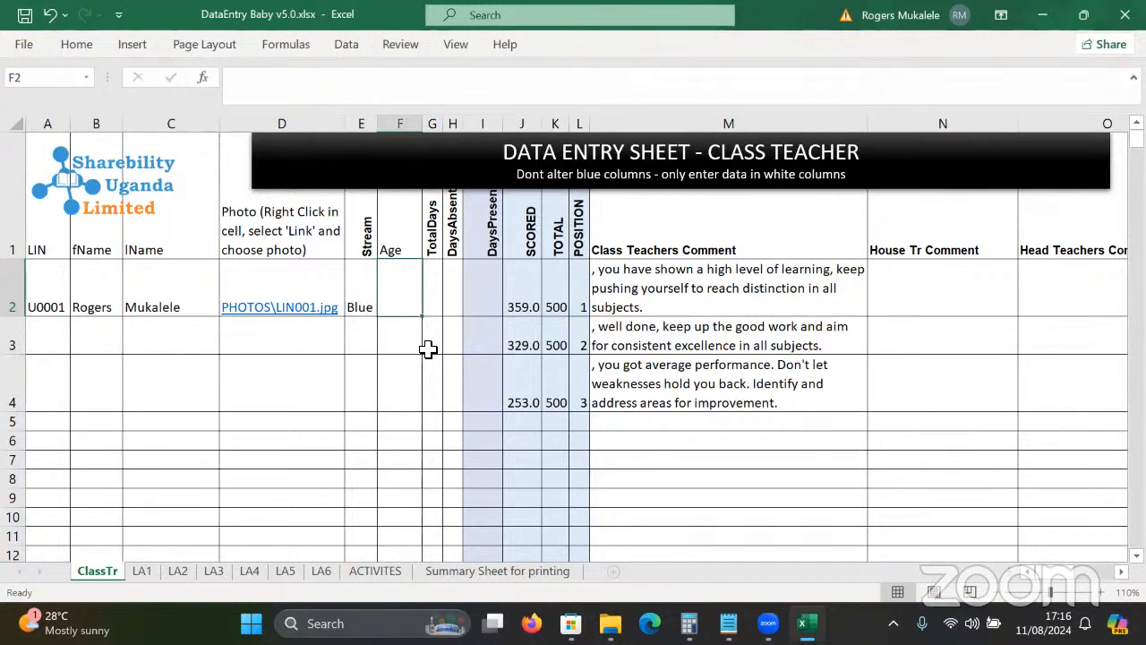
pyautogui.write('6')
pyautogui.press('Tab')
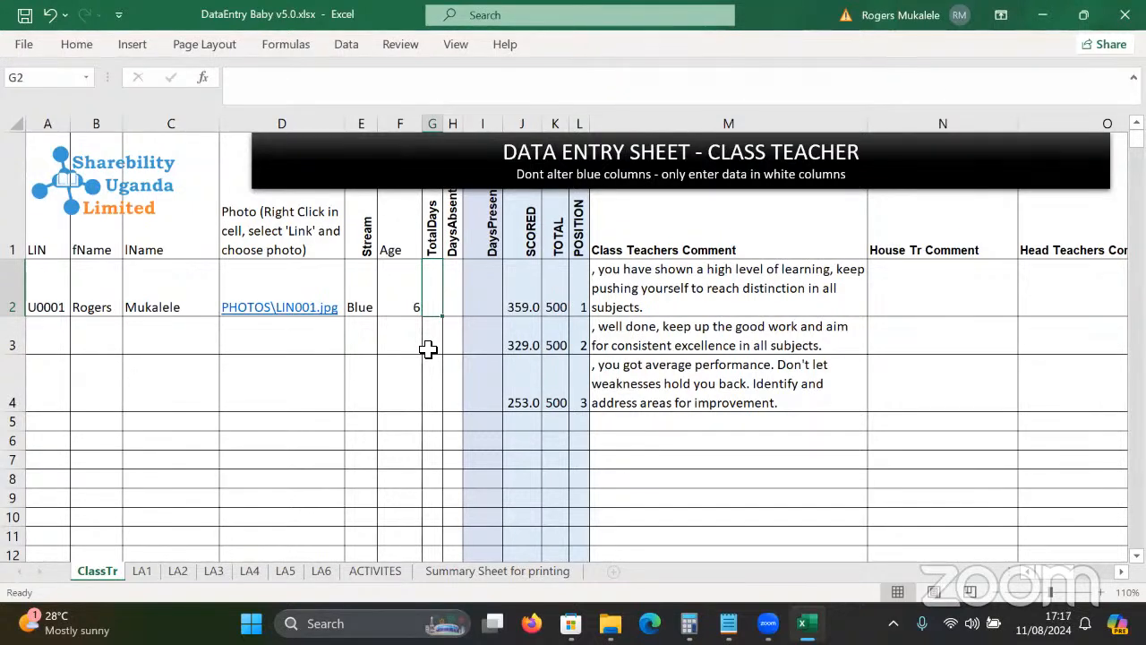
pyautogui.write('60')
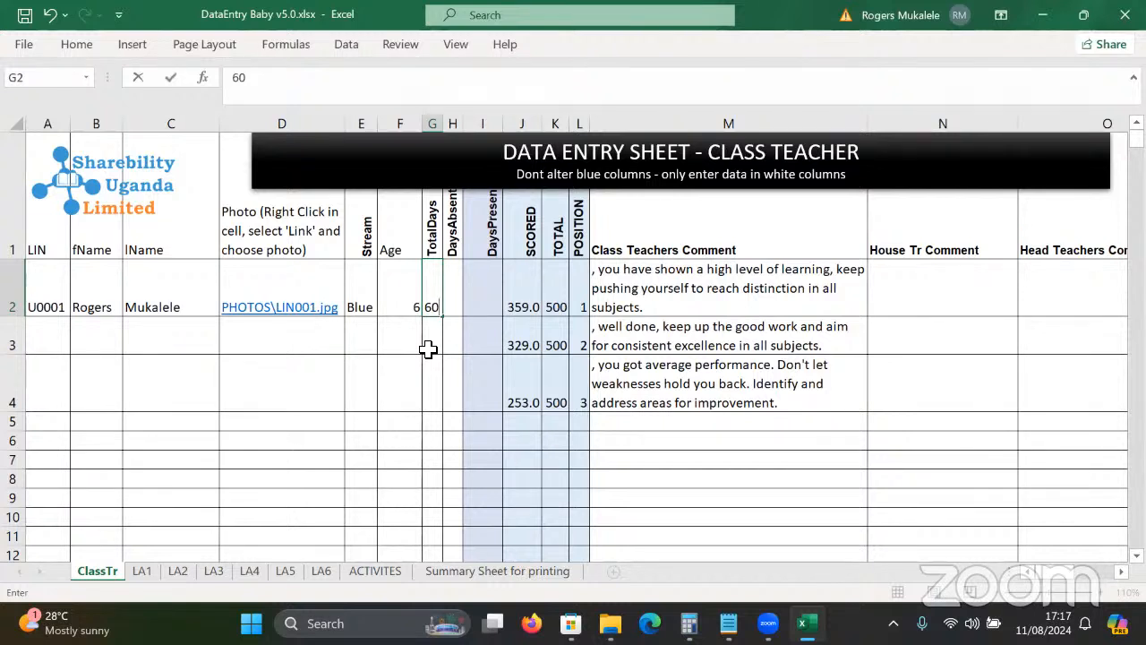
pyautogui.press('Tab')
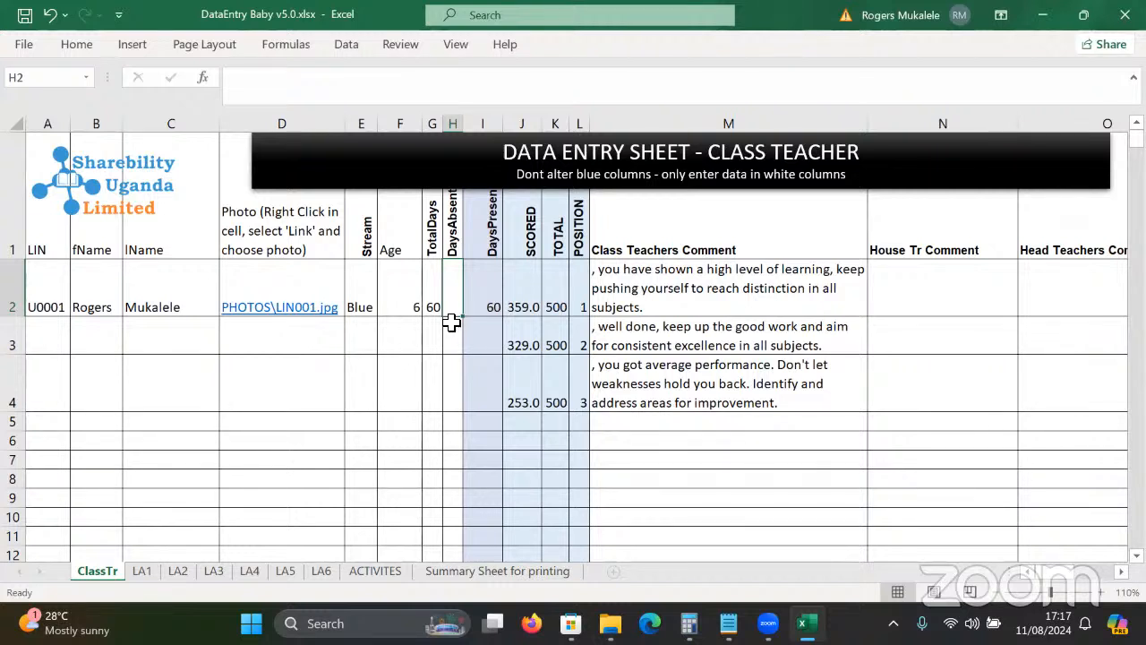
pyautogui.write('5')
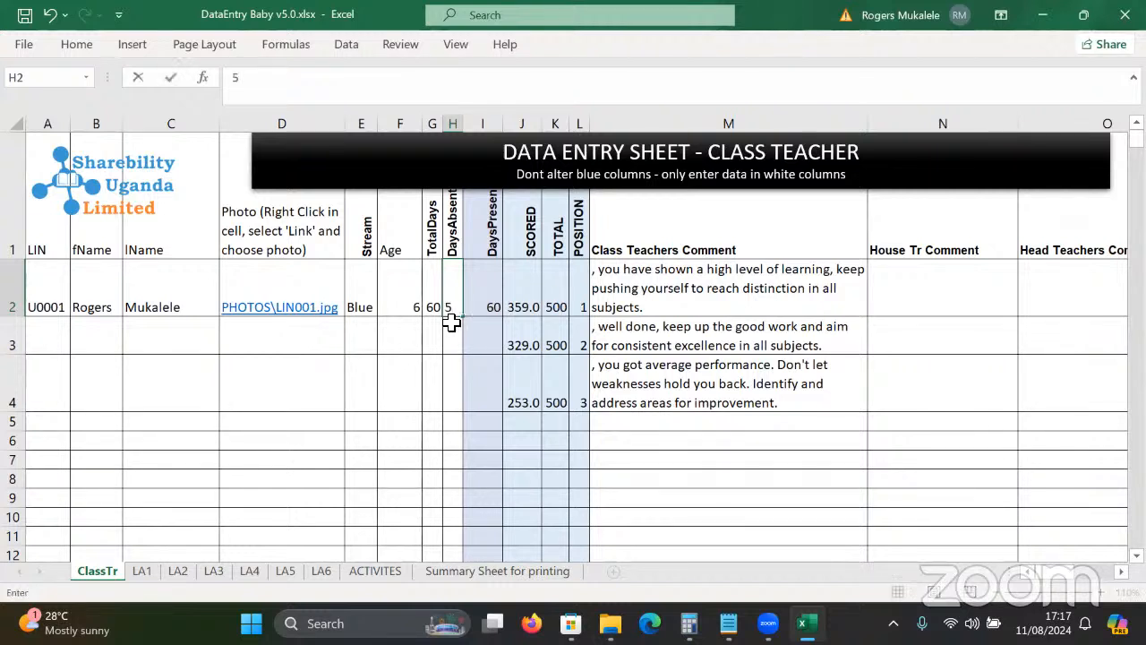
pyautogui.press('Tab')
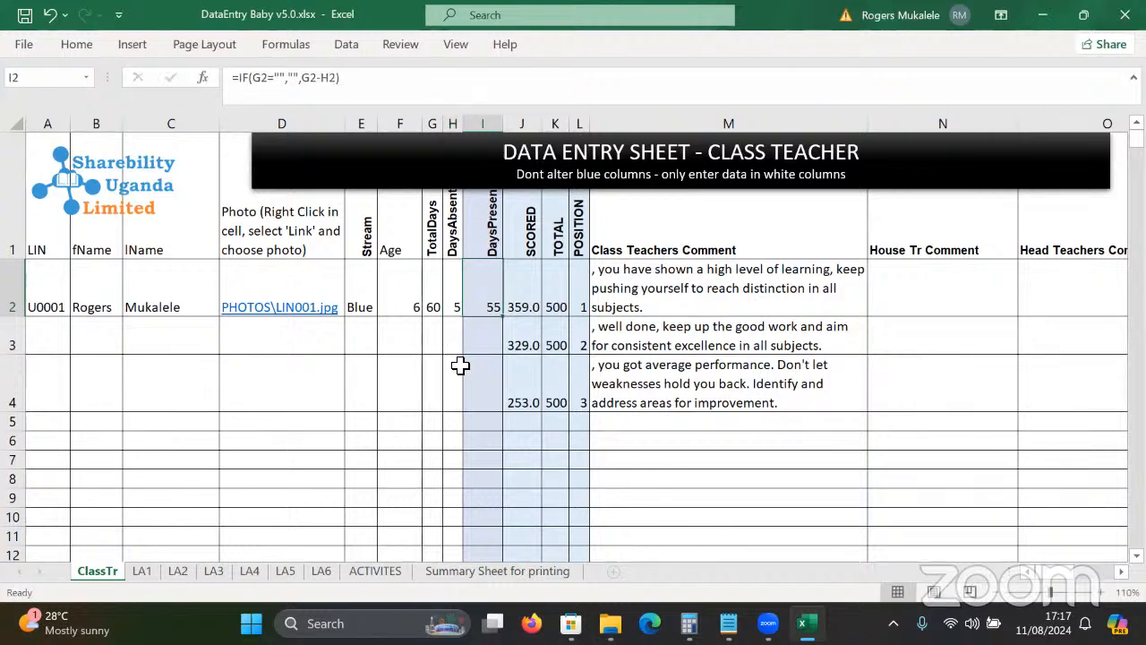
pyautogui.click(459, 365)
pyautogui.click(484, 304)
pyautogui.click(539, 288)
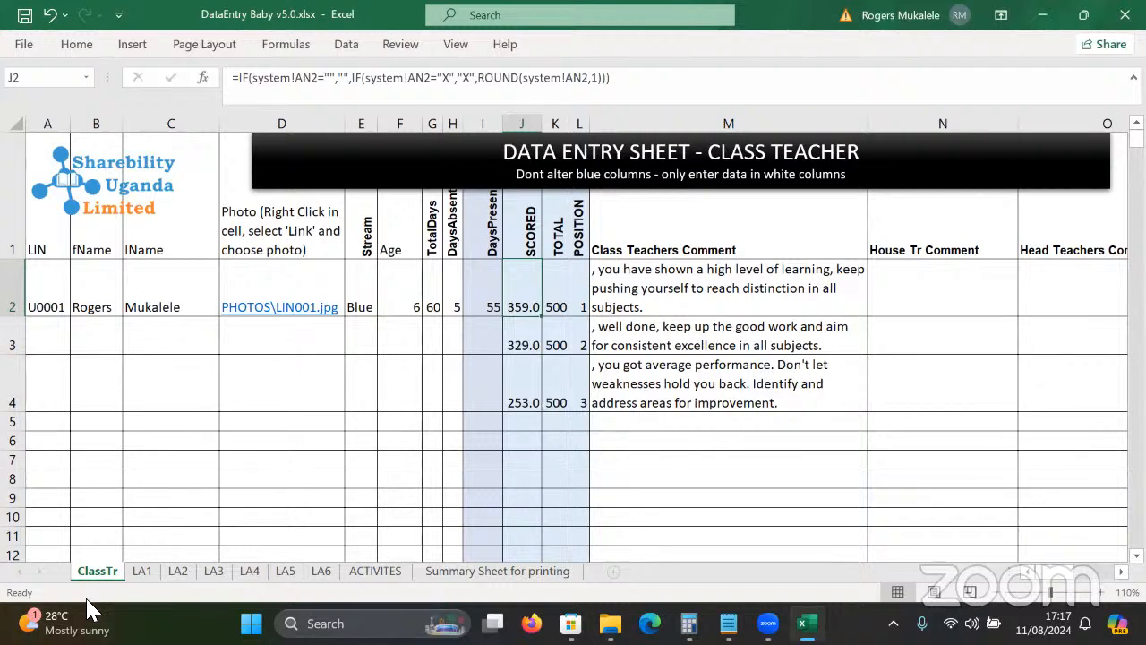
# Clear the sample EXAM1 marks in F2:F4 on sheets LA1, LA2 and LA3.
pyautogui.click(142, 572)
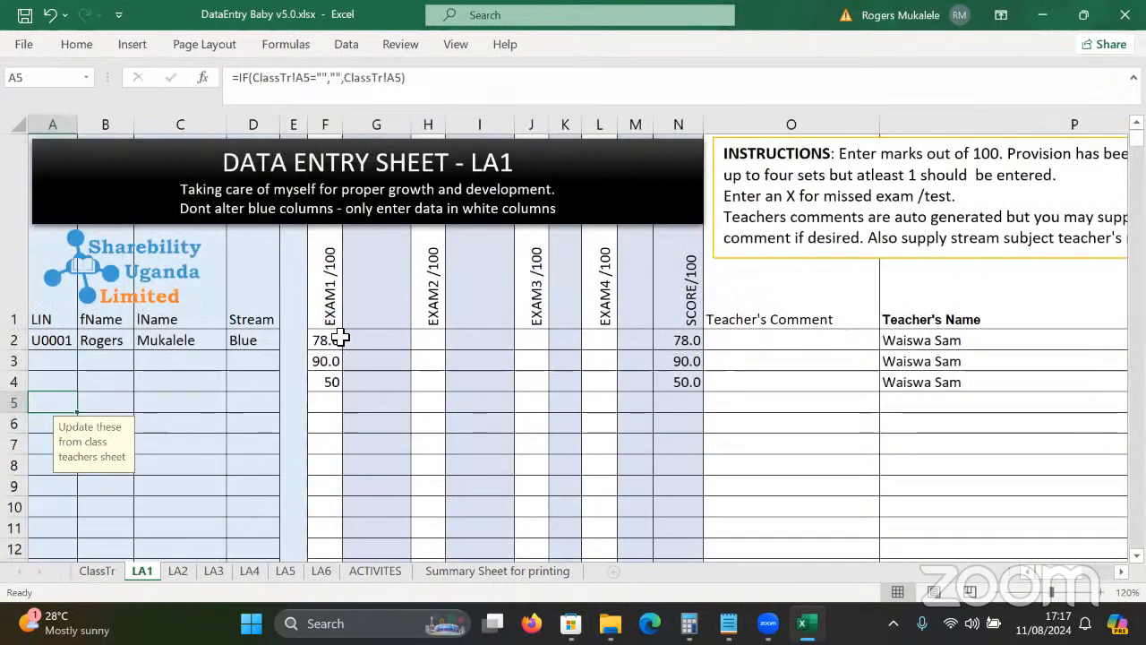
pyautogui.moveTo(338, 338); pyautogui.dragTo(336, 394)
pyautogui.press('Delete')
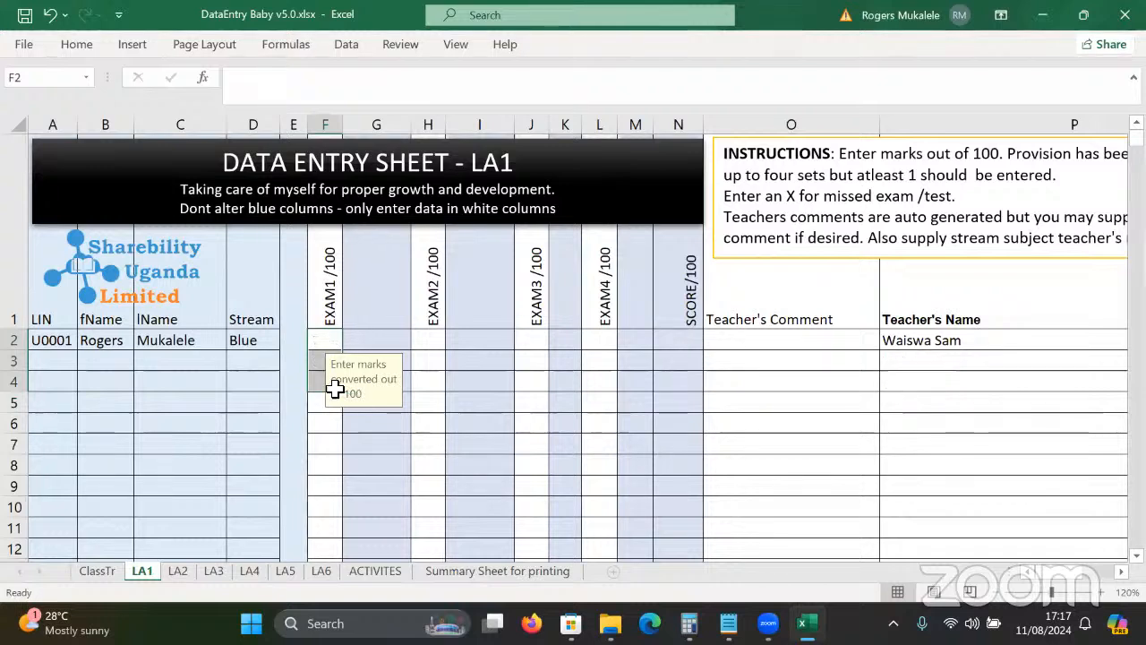
pyautogui.hotkey('ctrl', 'pagedown')
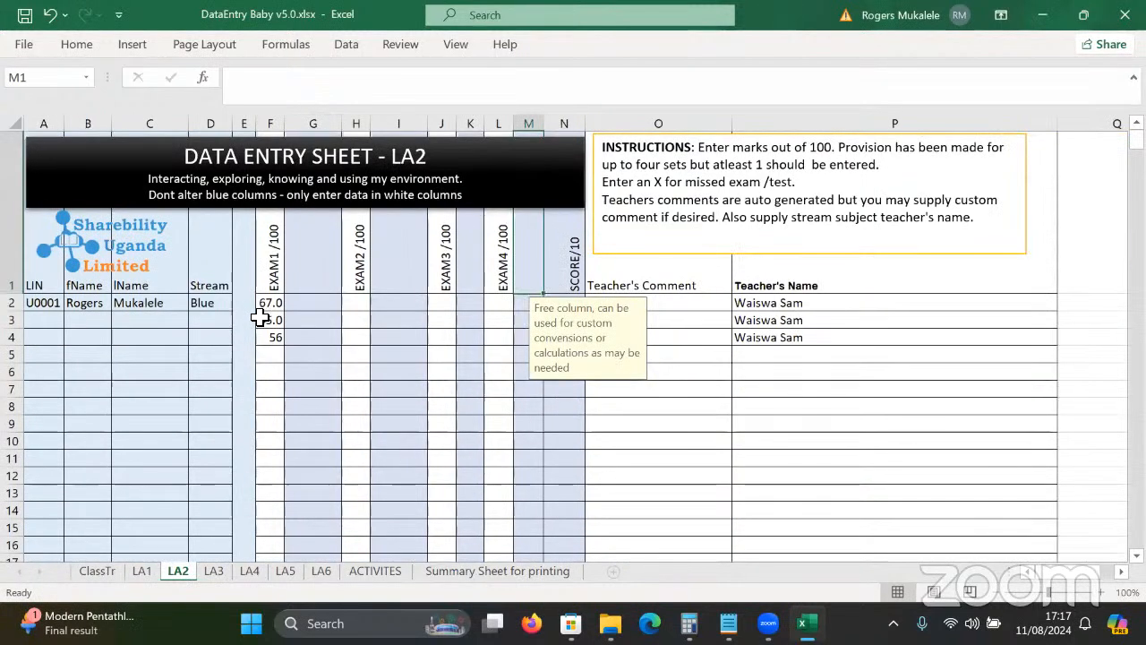
pyautogui.moveTo(271, 302); pyautogui.dragTo(280, 341)
pyautogui.press('Delete')
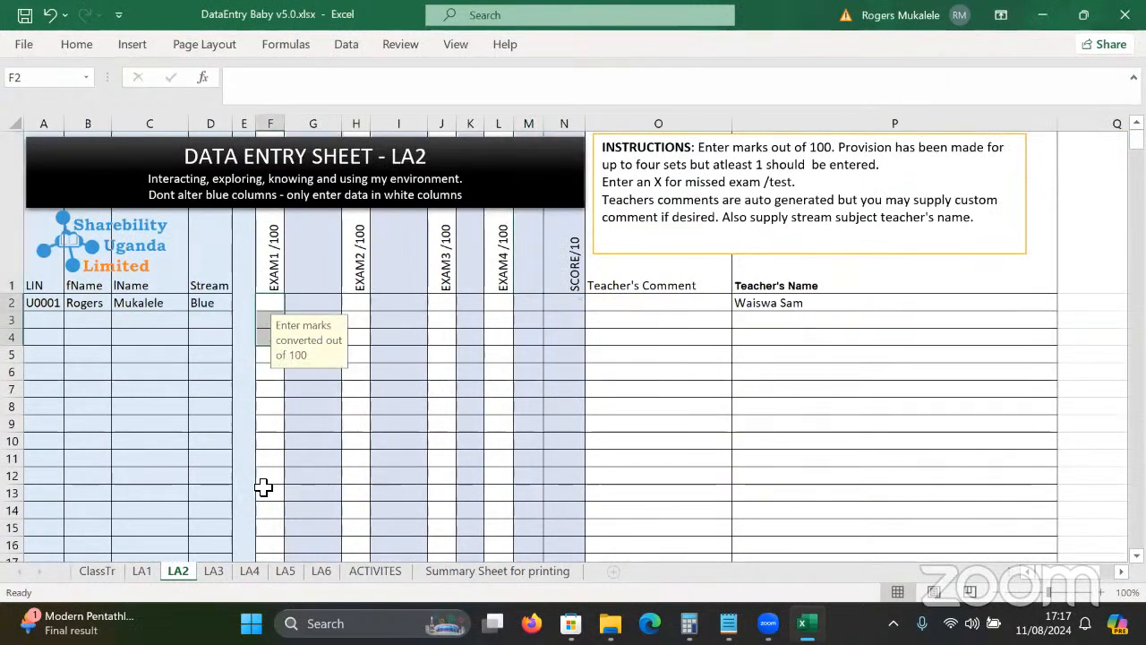
pyautogui.hotkey('ctrl', 'pagedown')
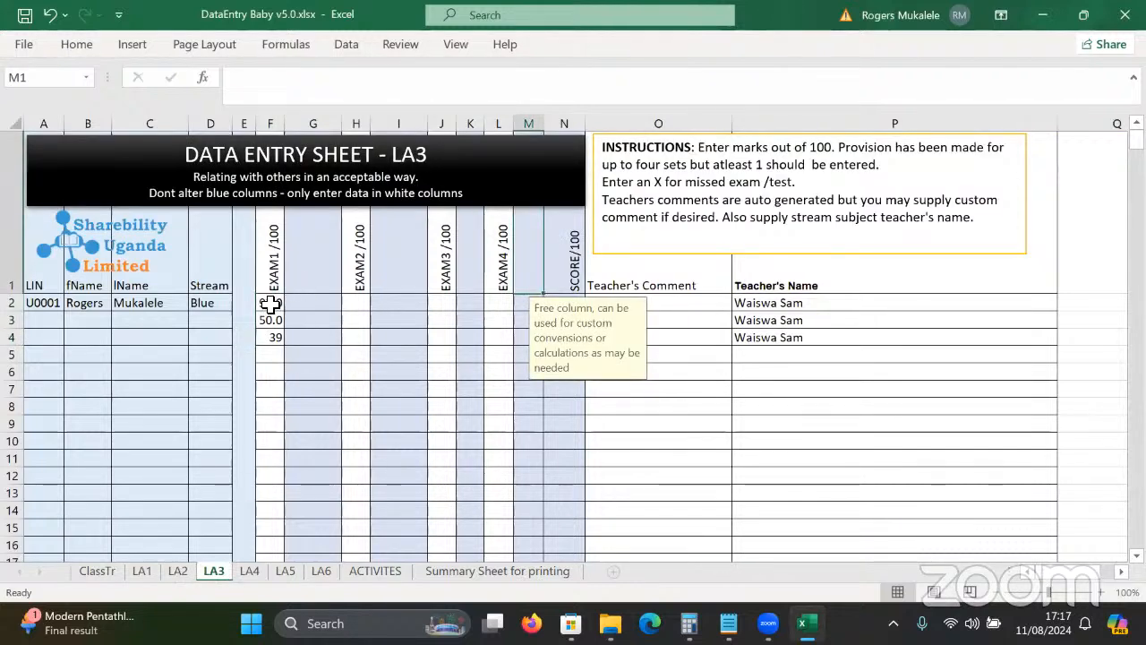
pyautogui.moveTo(270, 302); pyautogui.dragTo(280, 358)
pyautogui.press('Delete')
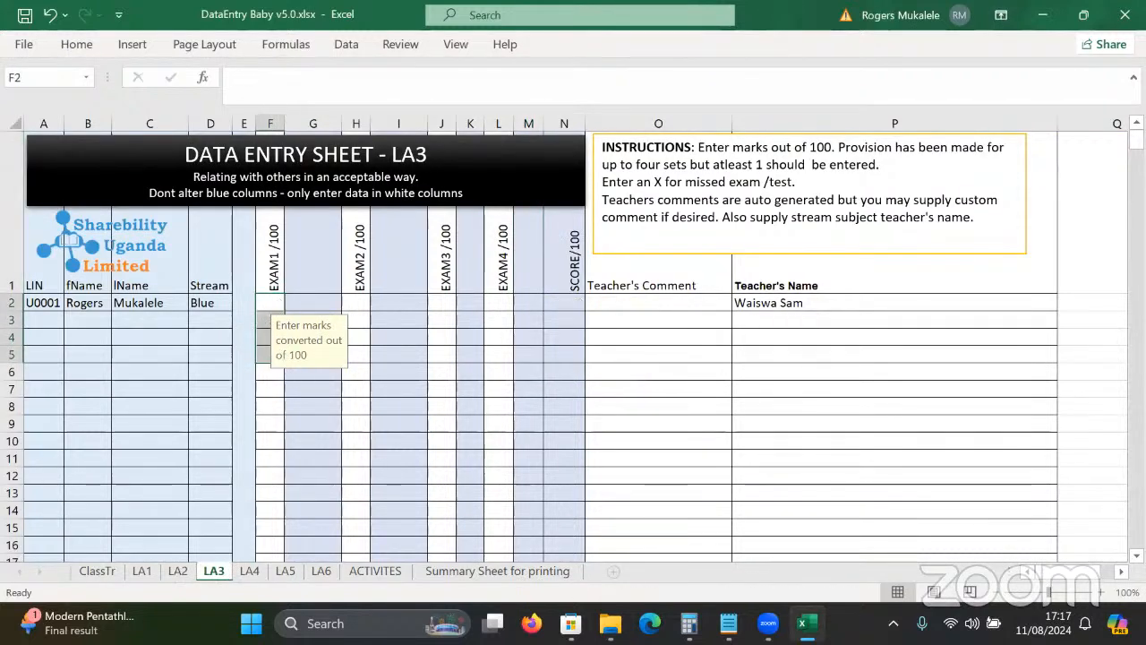
# Clear the sample marks on LA4 and LA5, then return to the ClassTr sheet.
pyautogui.hotkey('ctrl', 'pagedown')
pyautogui.moveTo(363, 361); pyautogui.dragTo(352, 428)
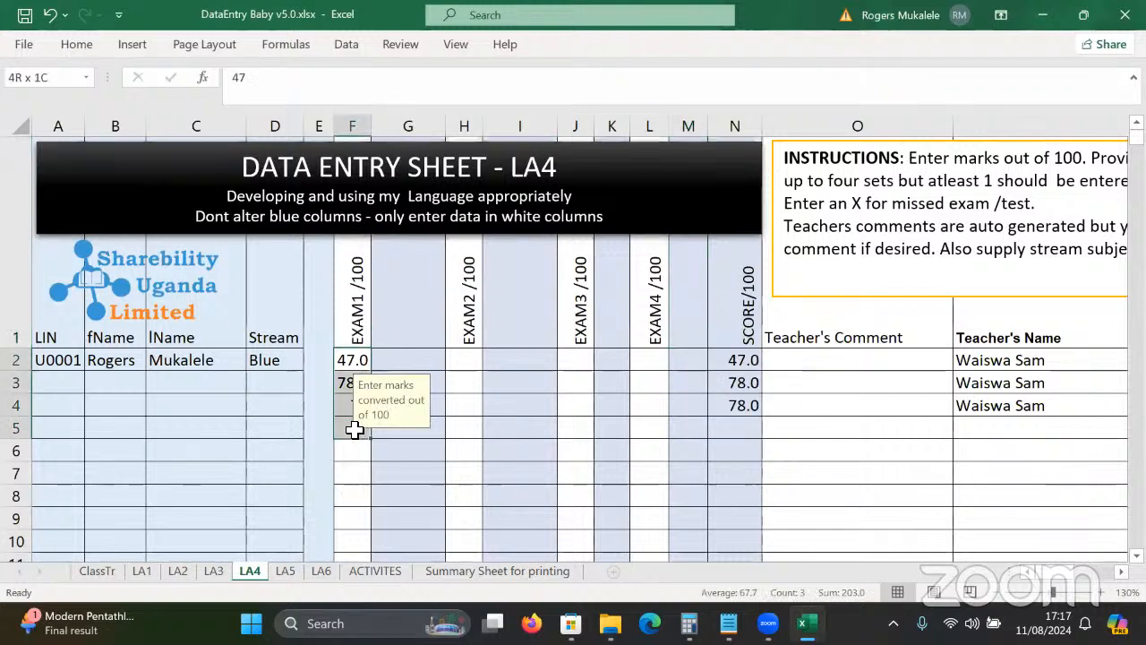
pyautogui.press('Delete')
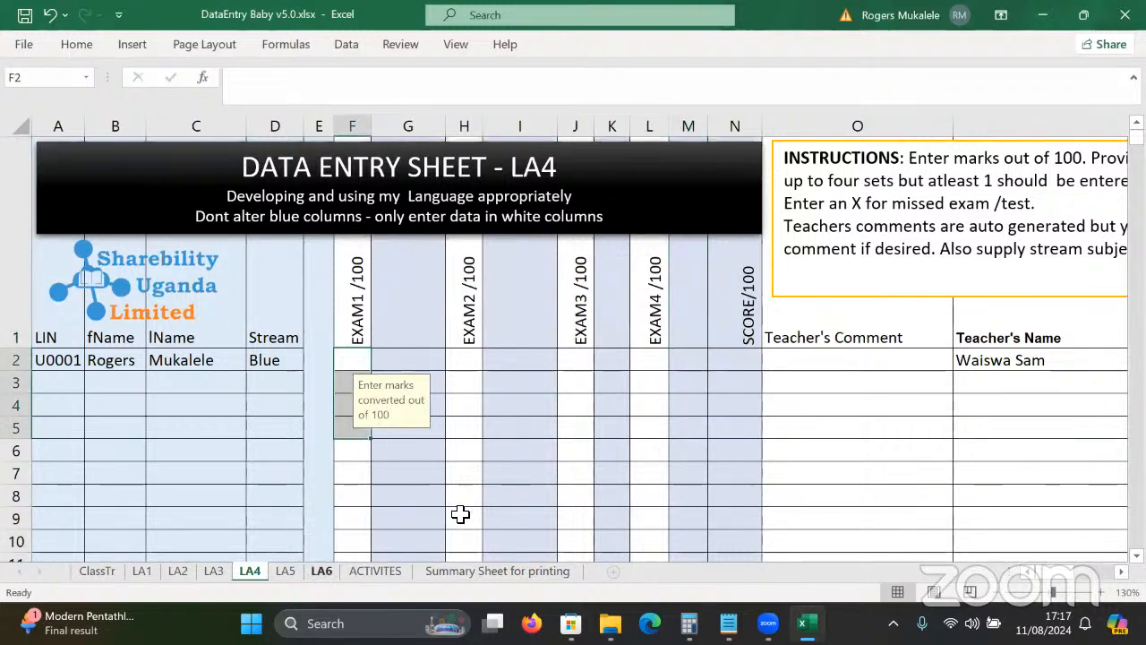
pyautogui.hotkey('ctrl', 'pagedown')
pyautogui.moveTo(274, 302); pyautogui.dragTo(280, 363)
pyautogui.press('Delete')
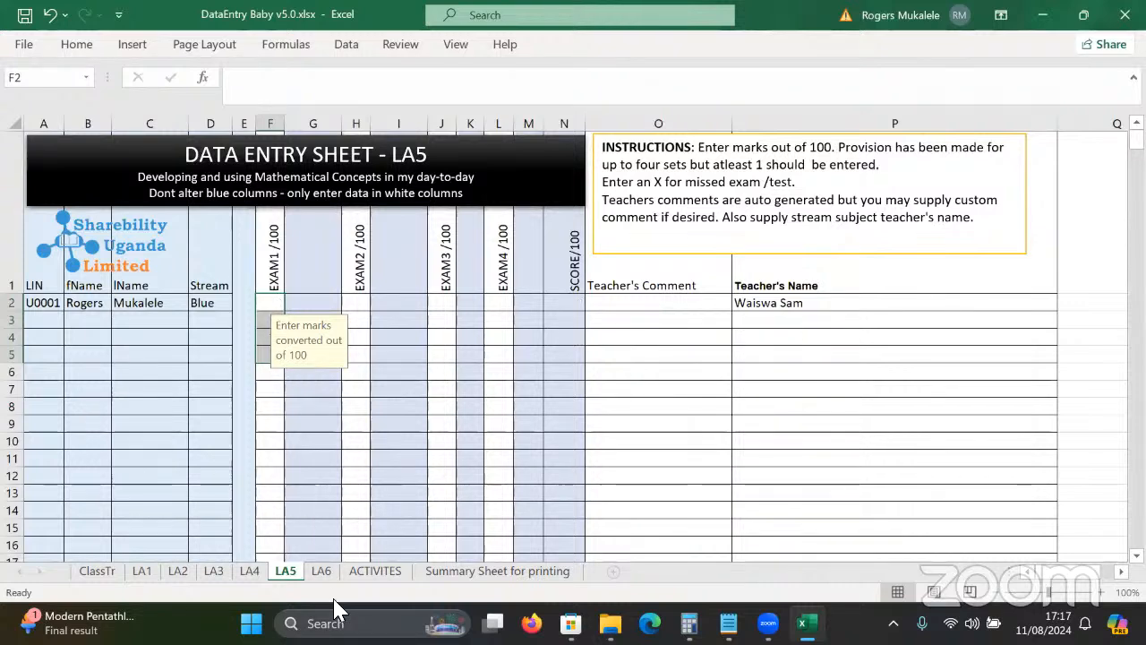
pyautogui.hotkey('ctrl', 'pagedown')
pyautogui.click(311, 375)
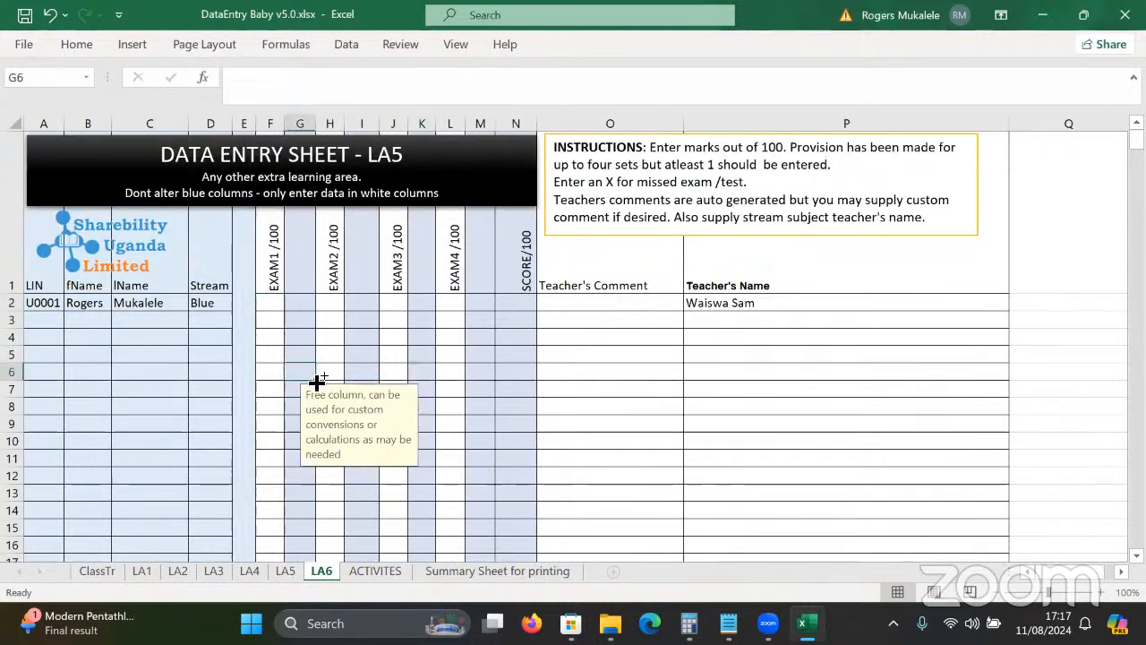
pyautogui.hotkey('ctrl', 'Home')
pyautogui.click(83, 571)
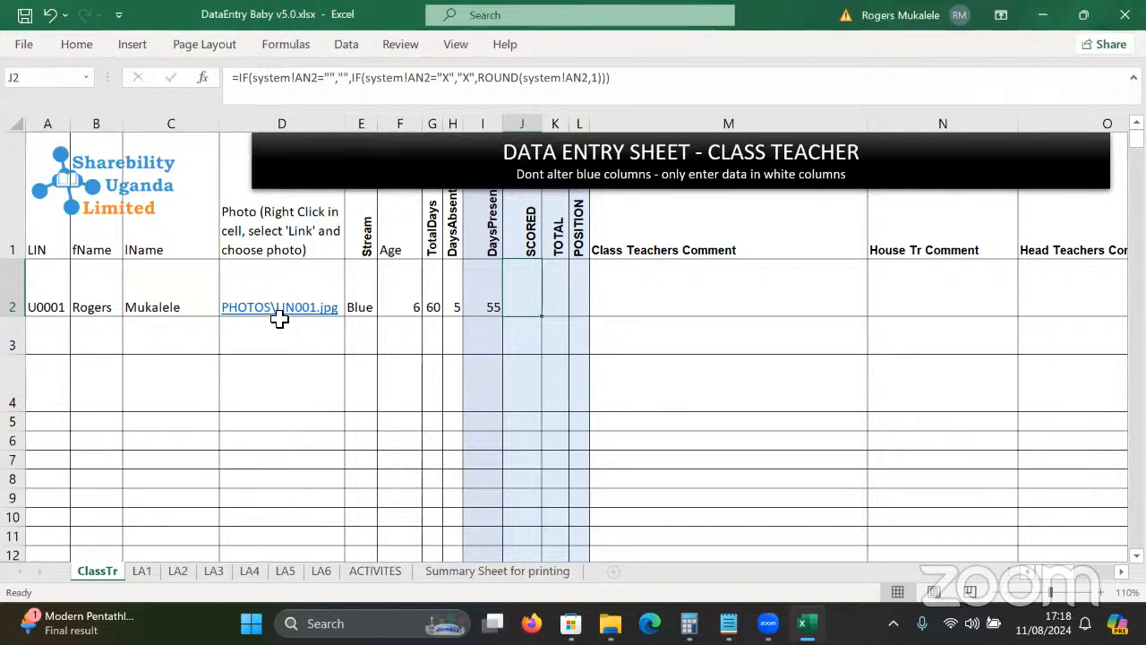
# Save the workbook, fill LIN U0002 into A3, and enter the second pupil's first and last names.
pyautogui.click(25, 15)
pyautogui.moveTo(53, 302); pyautogui.dragTo(94, 304)
pyautogui.moveTo(284, 306); pyautogui.dragTo(472, 308)
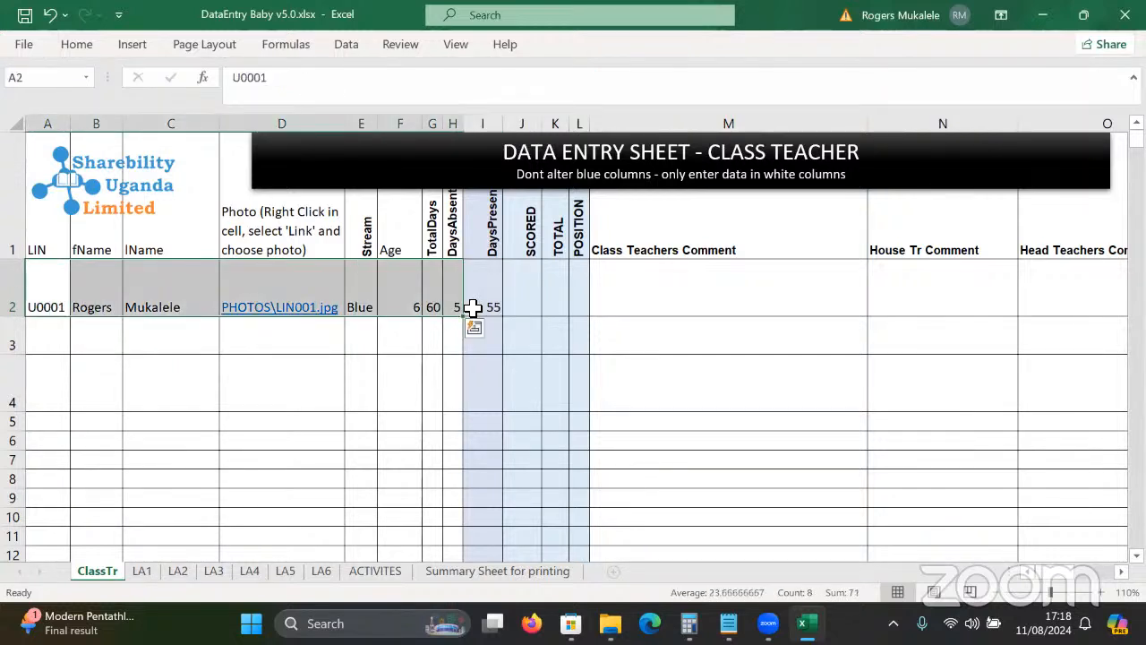
pyautogui.press('Down')
pyautogui.click(56, 305)
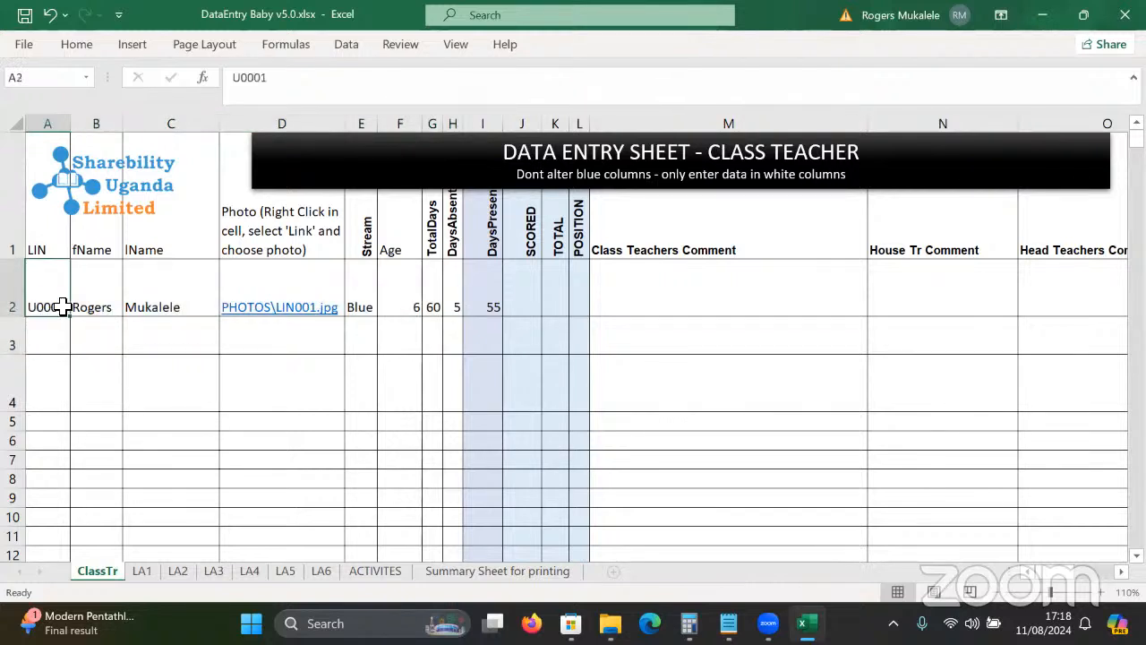
pyautogui.moveTo(71, 317); pyautogui.dragTo(75, 339)
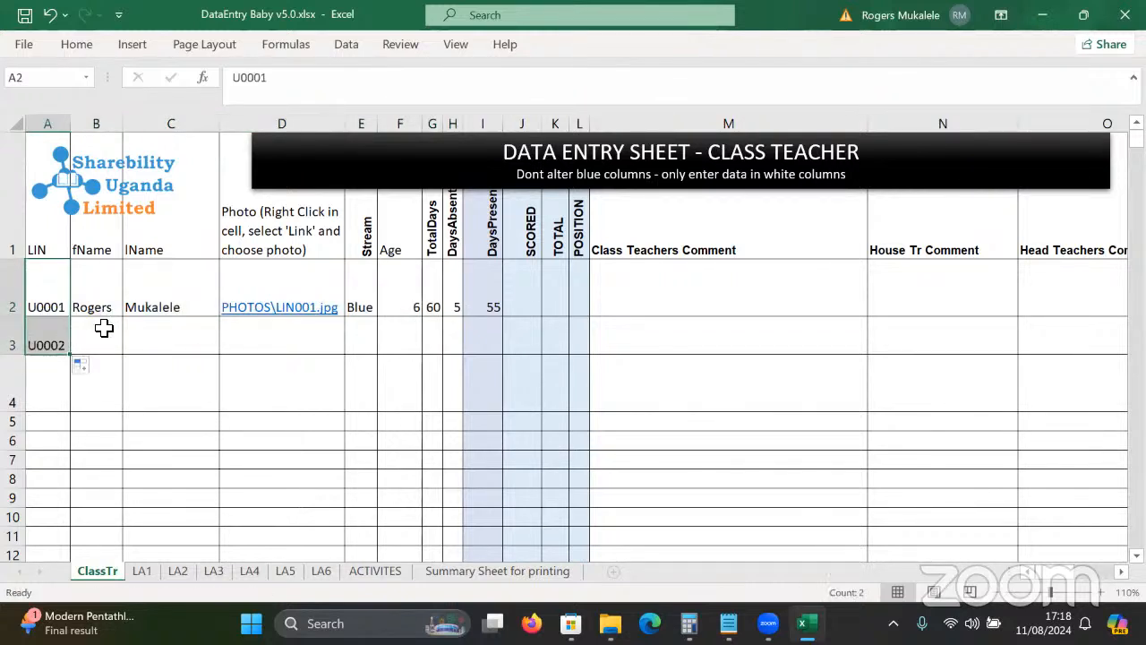
pyautogui.click(101, 332)
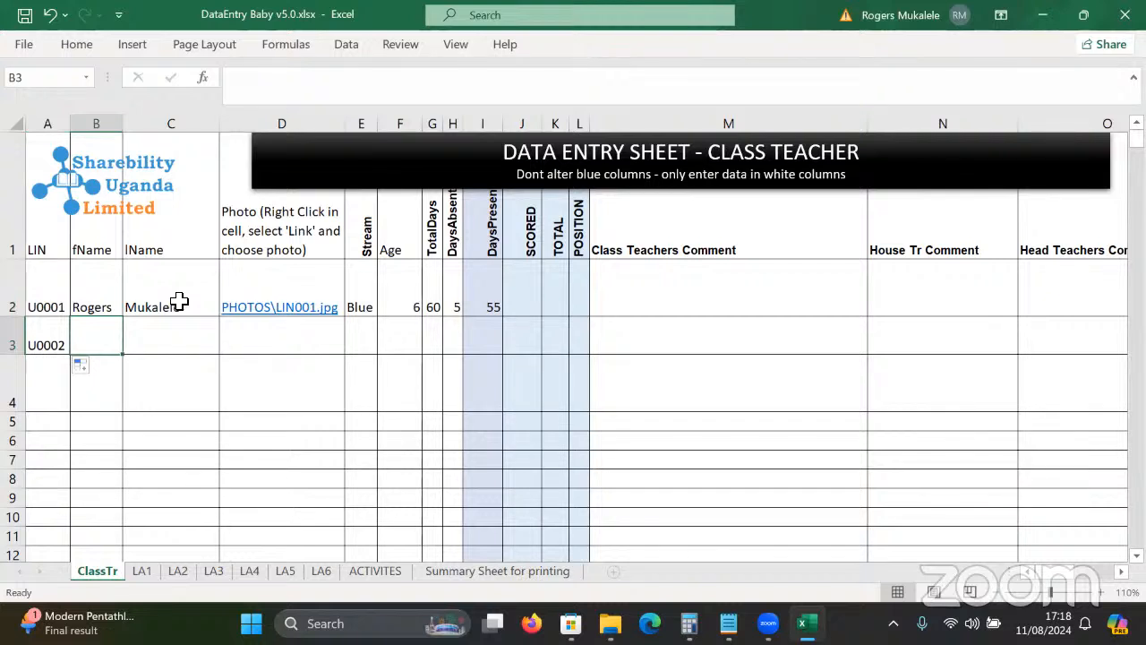
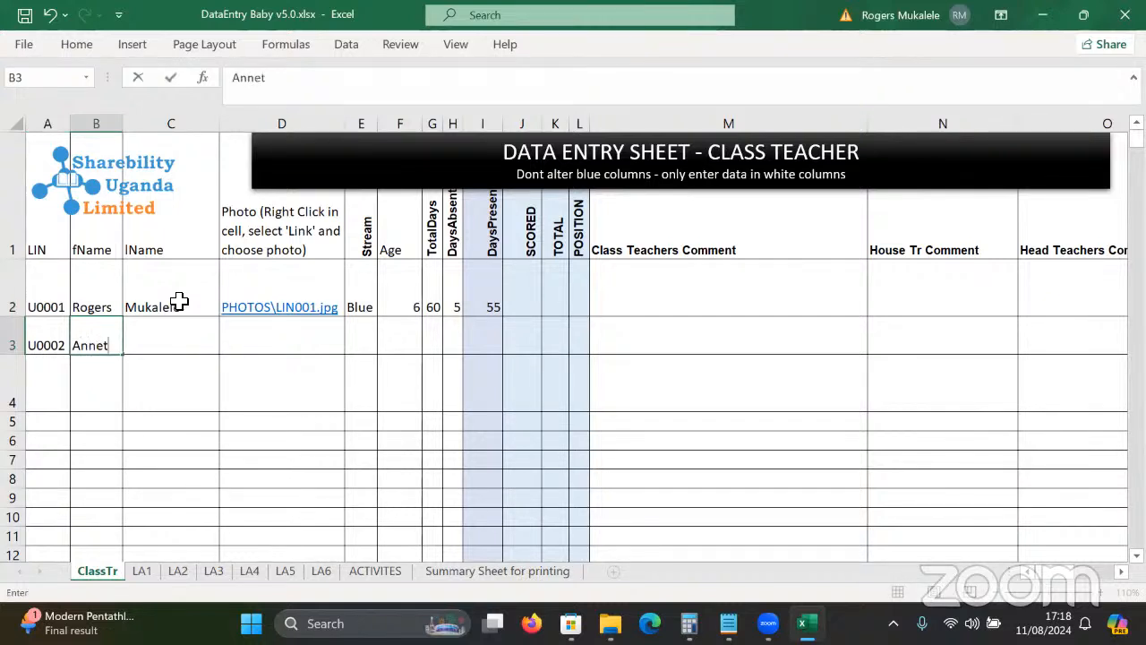
pyautogui.press('Tab')
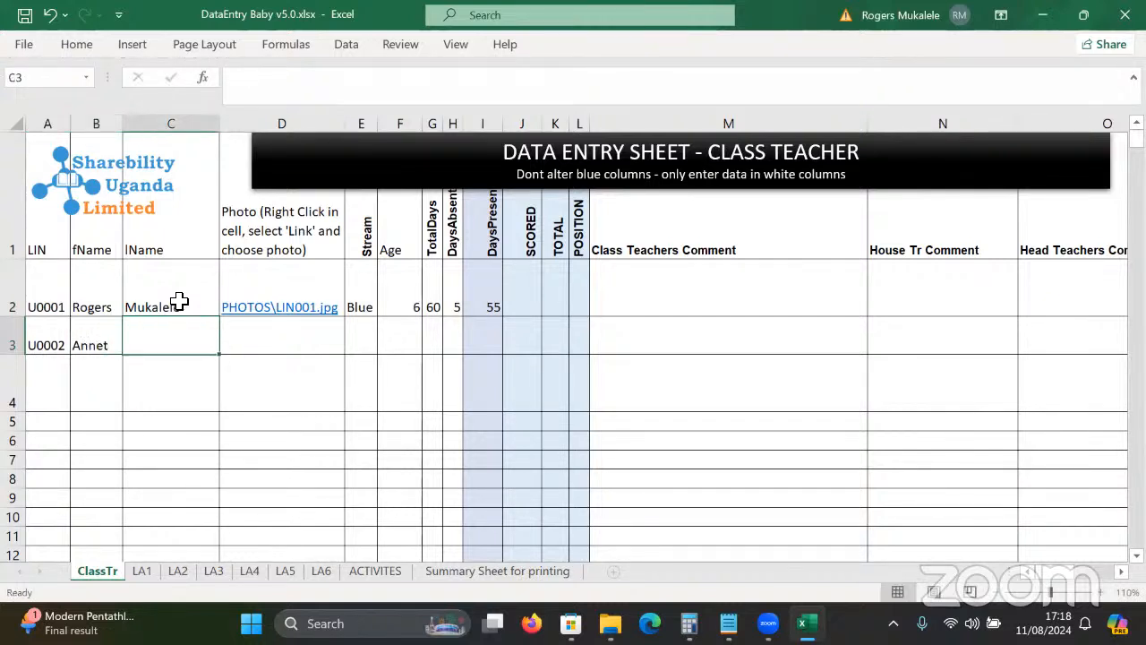
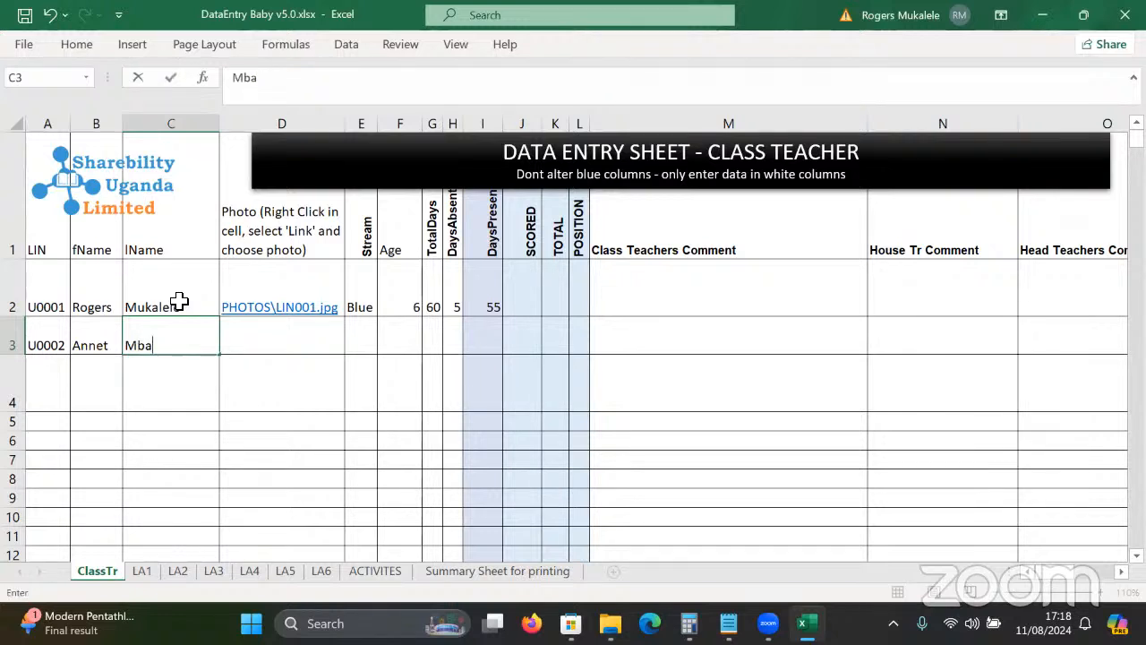
# Hyperlink cell D3 to the photo file PHOTOS\LIN002.jpg.
pyautogui.click(314, 335)
pyautogui.rightClick(315, 336)
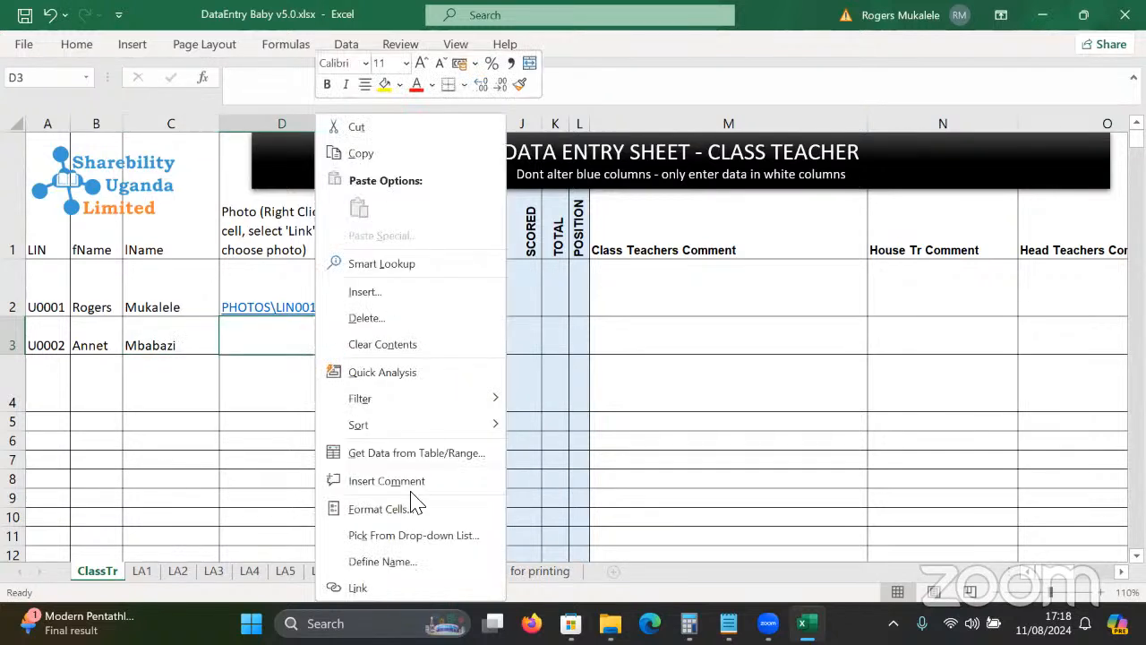
pyautogui.click(380, 587)
pyautogui.doubleClick(306, 386)
pyautogui.click(294, 401)
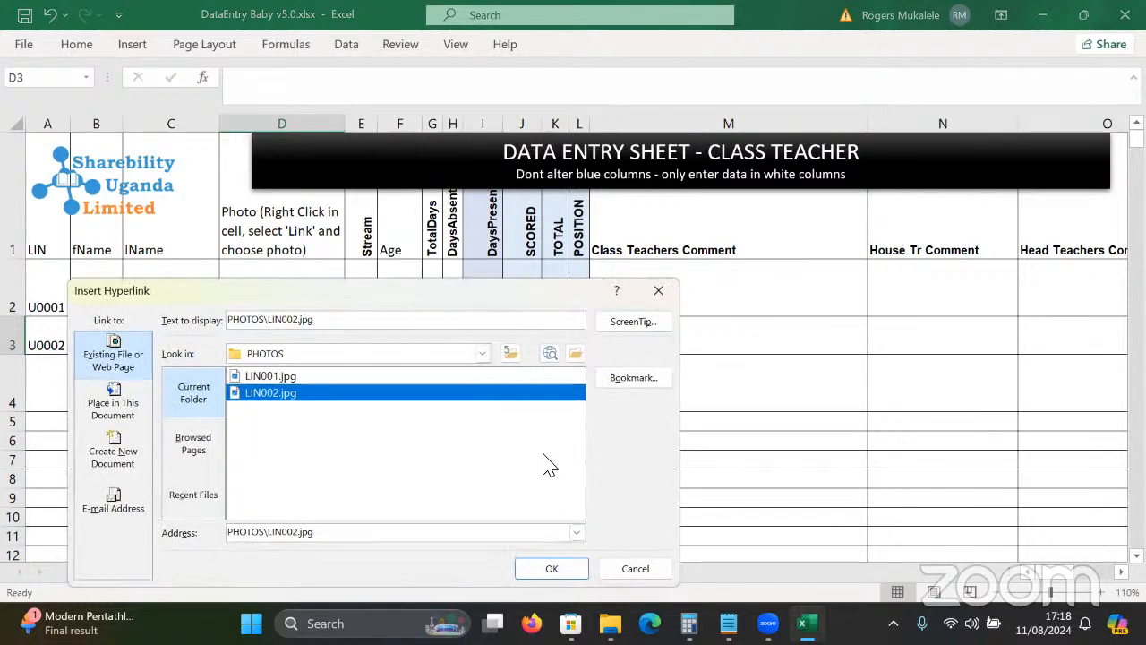
pyautogui.click(538, 458)
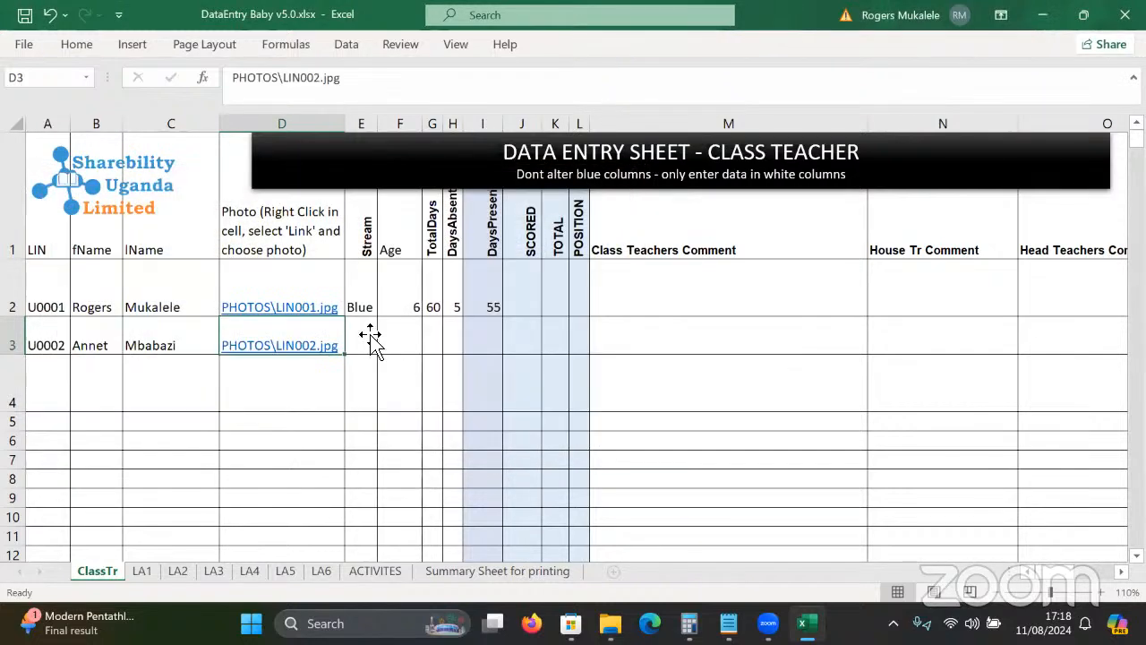
# Enter stream Yellow, age 7, 60 total days and 2 absent in E3:H3.
pyautogui.click(371, 332)
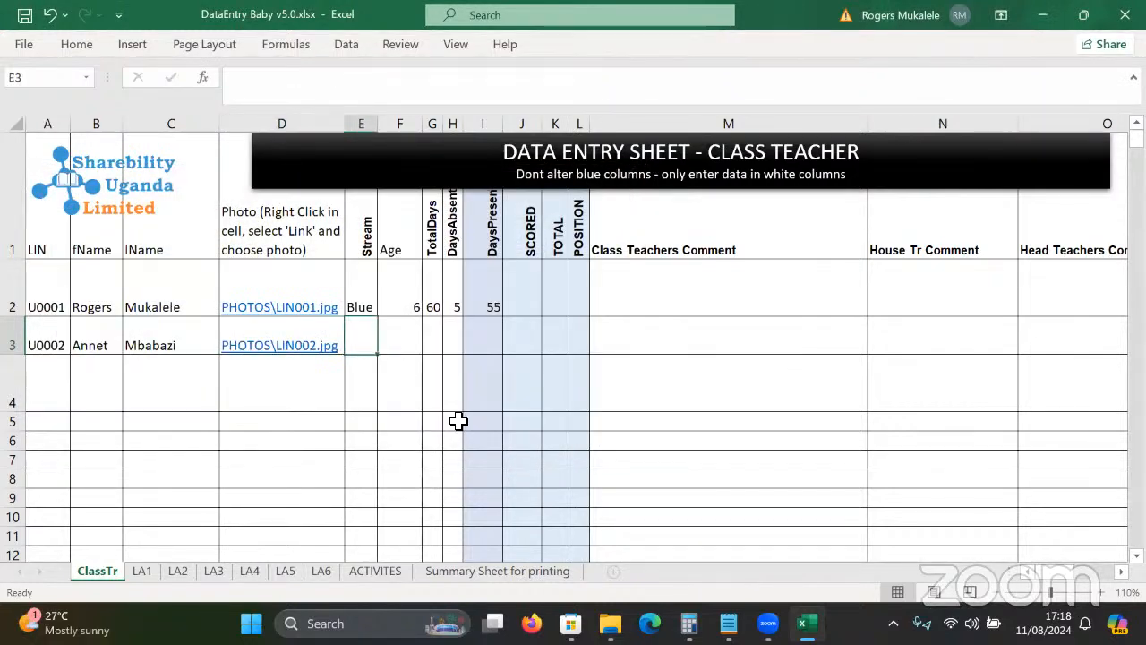
pyautogui.write('Yellow')
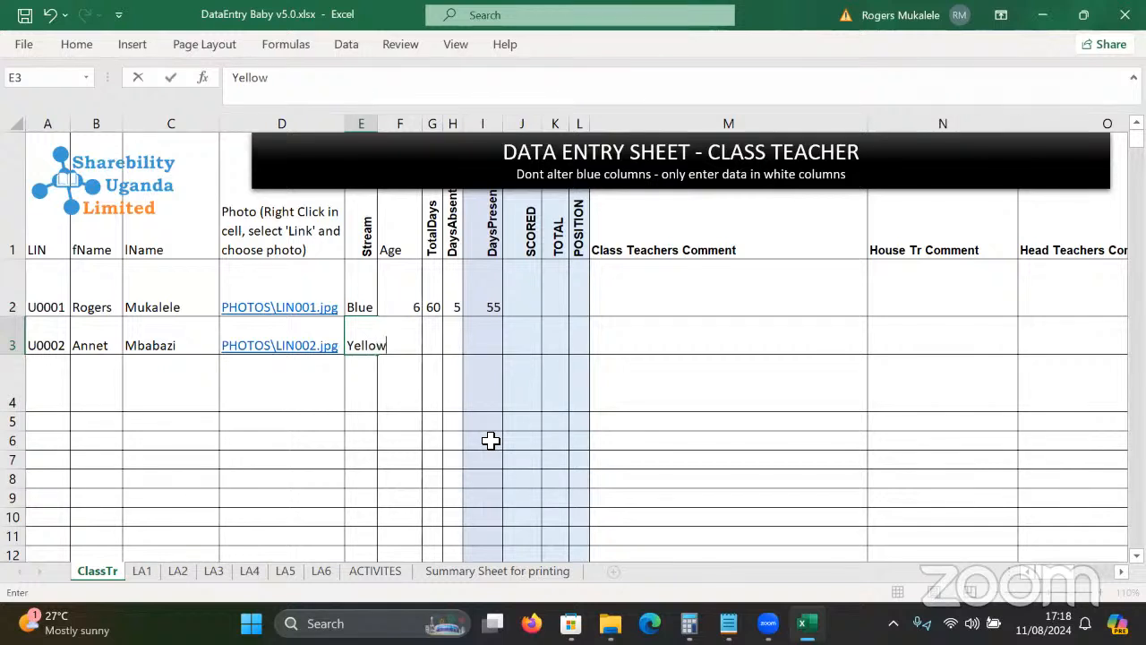
pyautogui.press('Tab')
pyautogui.write('7')
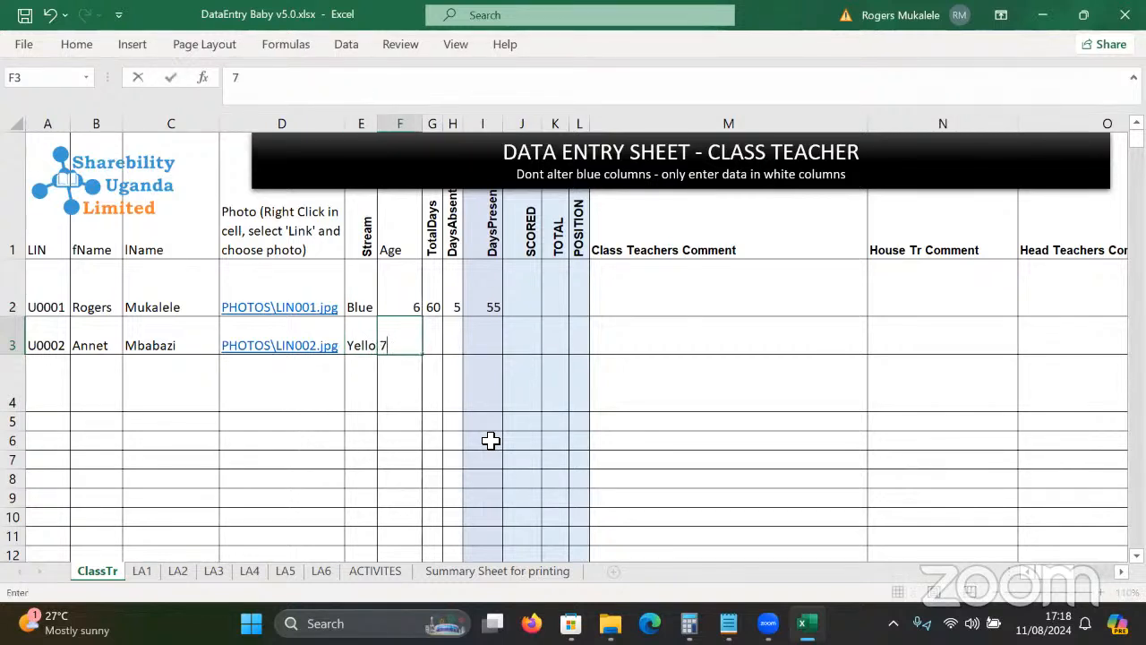
pyautogui.press('Tab')
pyautogui.write('60')
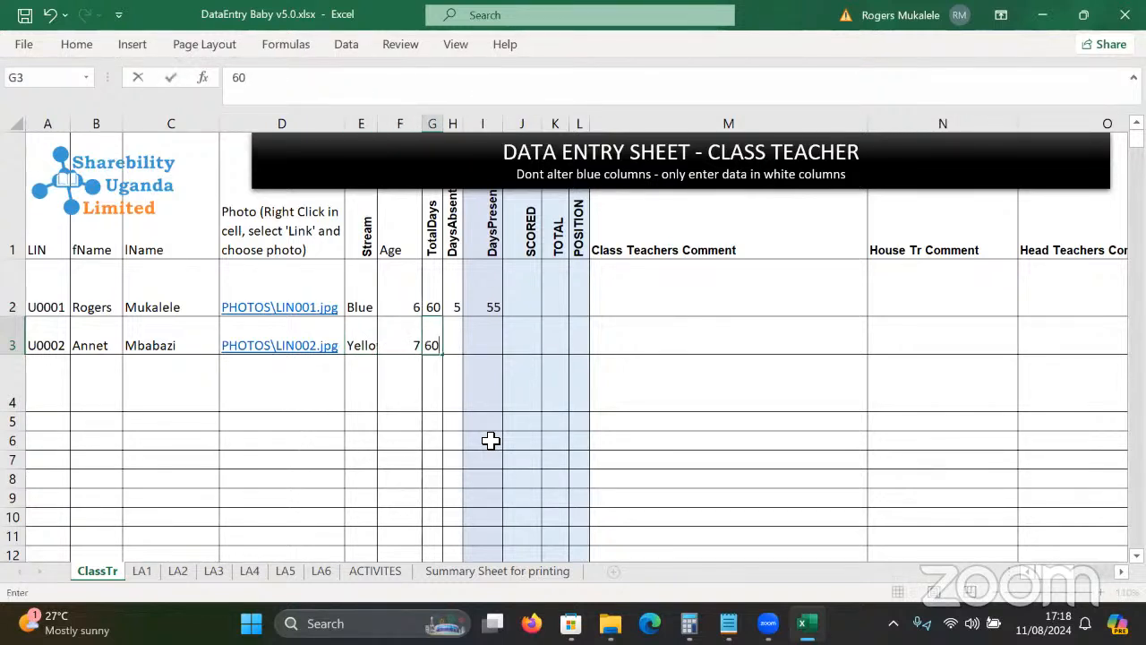
pyautogui.press('Tab')
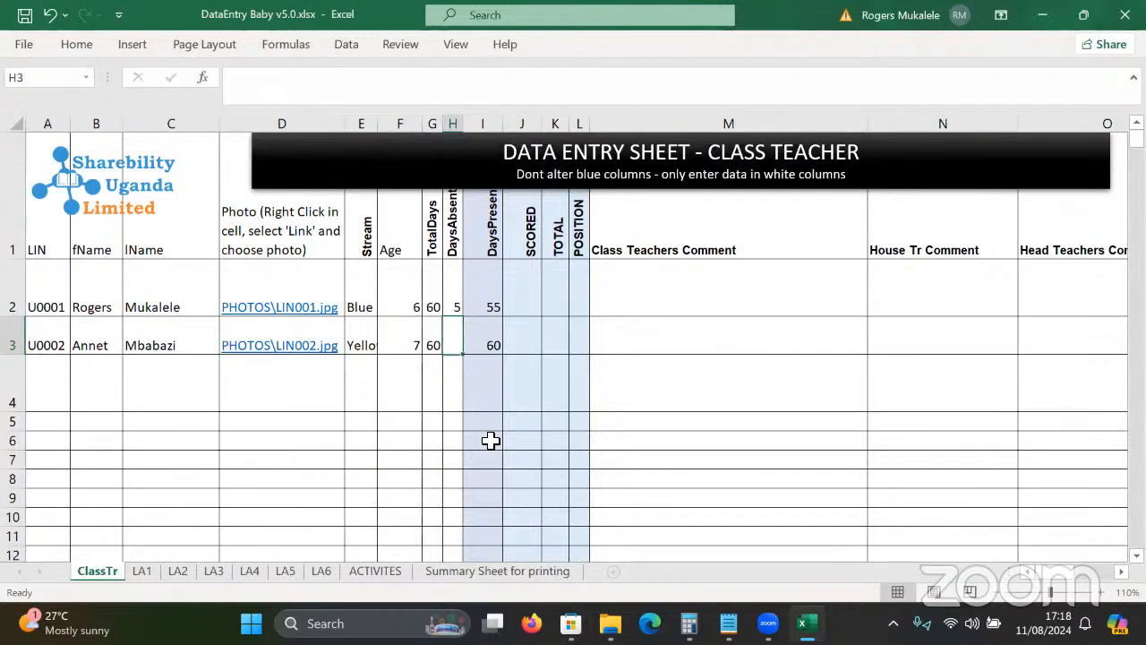
pyautogui.write('8')
pyautogui.press('BackSpace')
pyautogui.write('2')
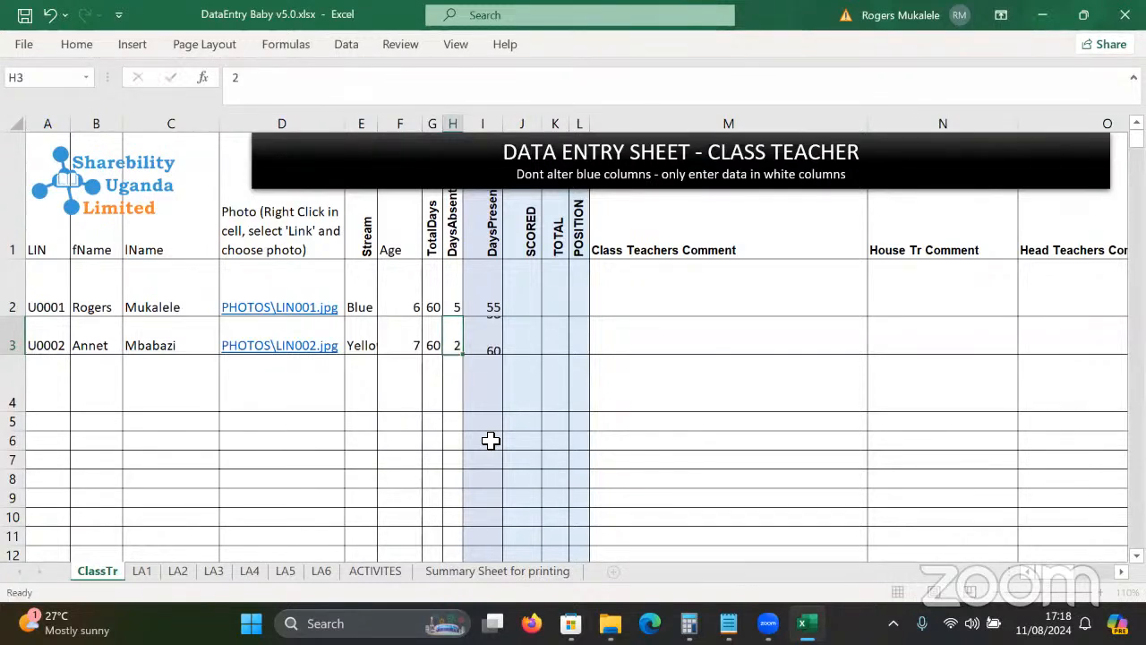
pyautogui.press('Tab')
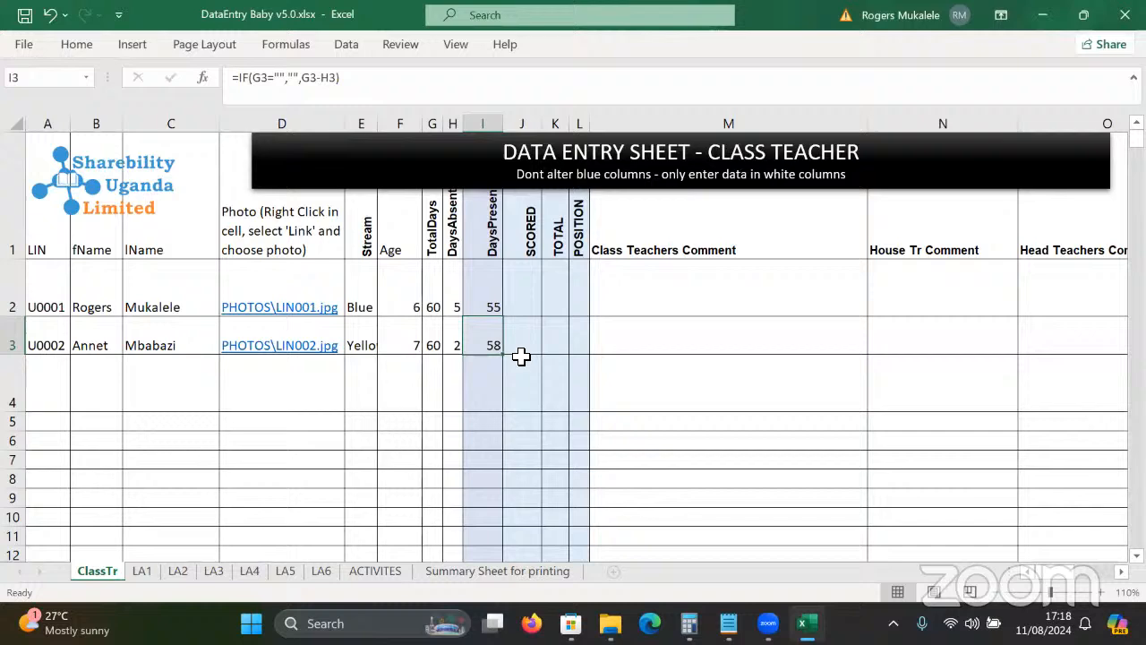
# Inspect the class teacher, house teacher and head teacher comment formulas in columns M to O.
pyautogui.click(671, 345)
pyautogui.press('Tab')
pyautogui.press('Tab')
pyautogui.press('Tab')
pyautogui.press('Tab')
pyautogui.press('Tab')
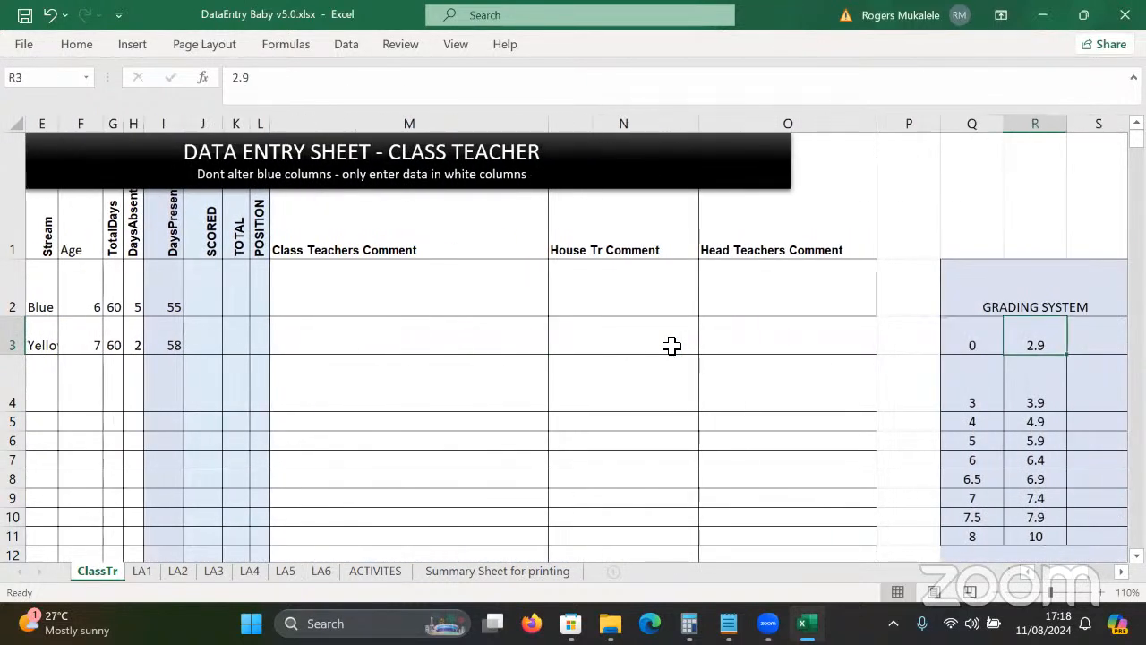
pyautogui.click(405, 298)
pyautogui.click(573, 309)
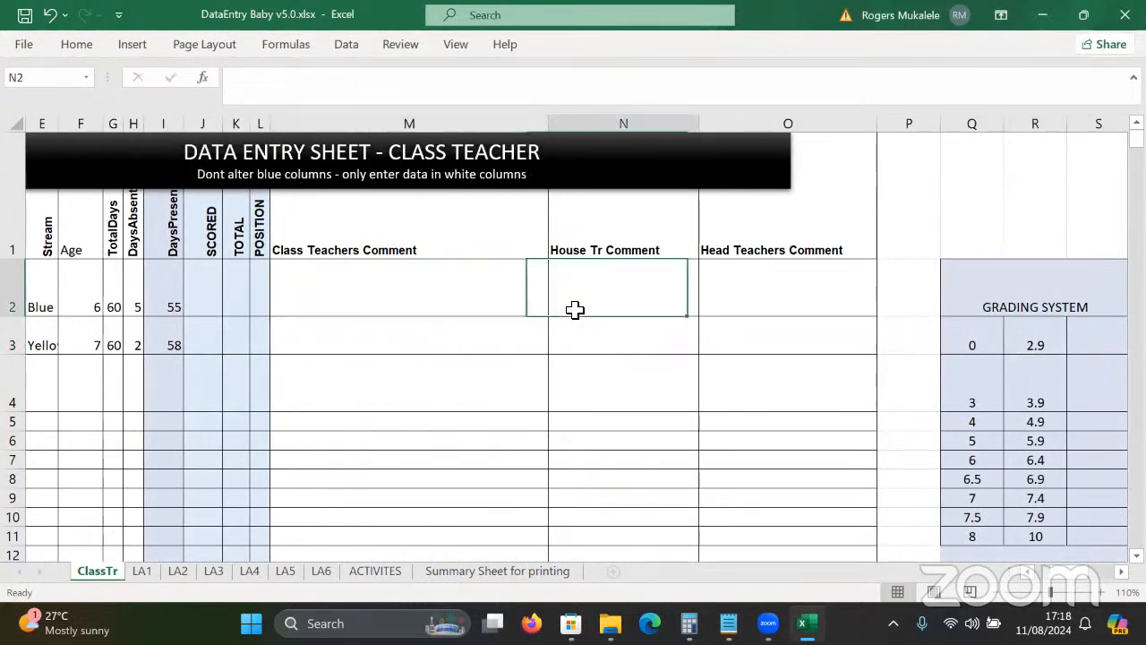
pyautogui.click(722, 322)
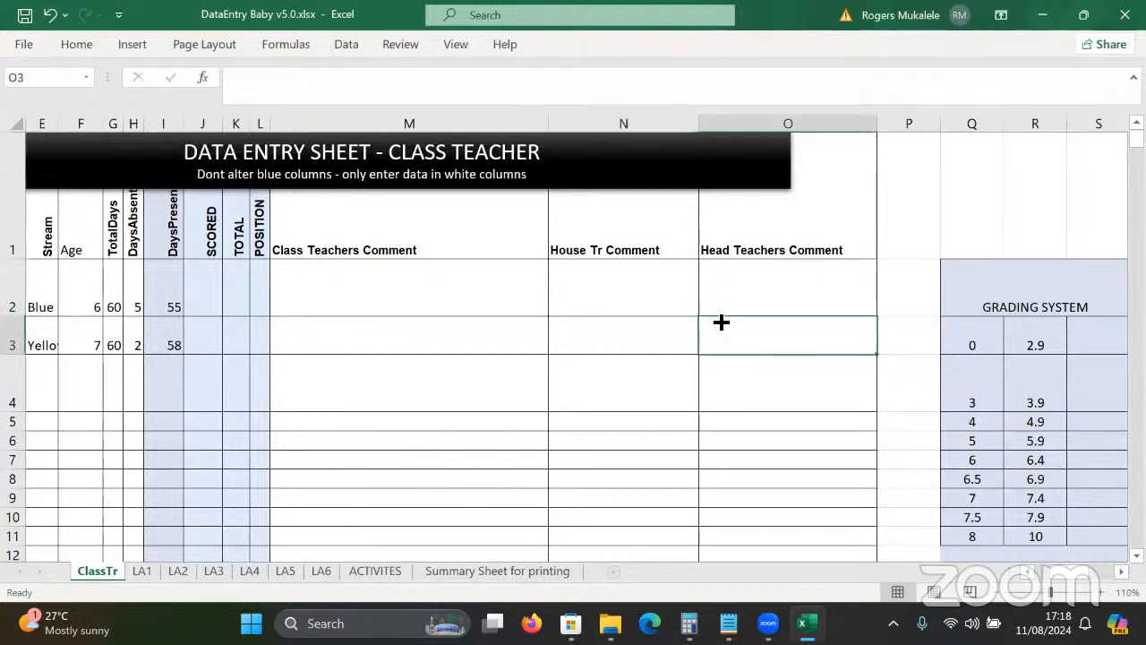
pyautogui.click(443, 312)
pyautogui.click(652, 303)
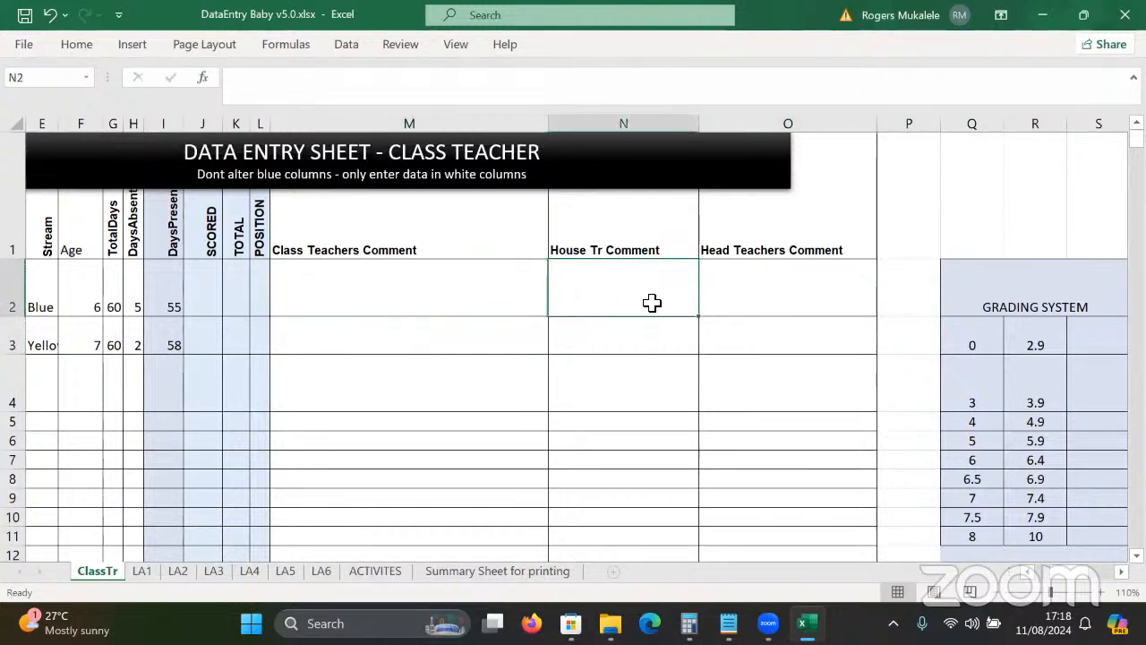
pyautogui.press('Tab')
pyautogui.press('Tab')
pyautogui.press('Tab')
pyautogui.press('Tab')
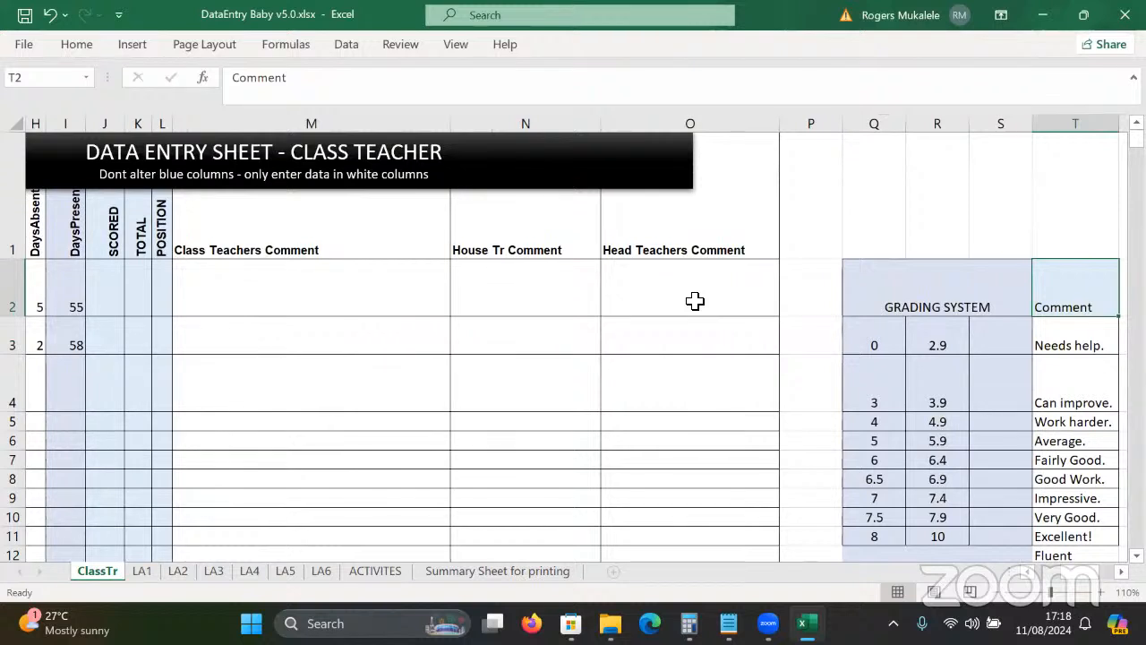
pyautogui.click(364, 294)
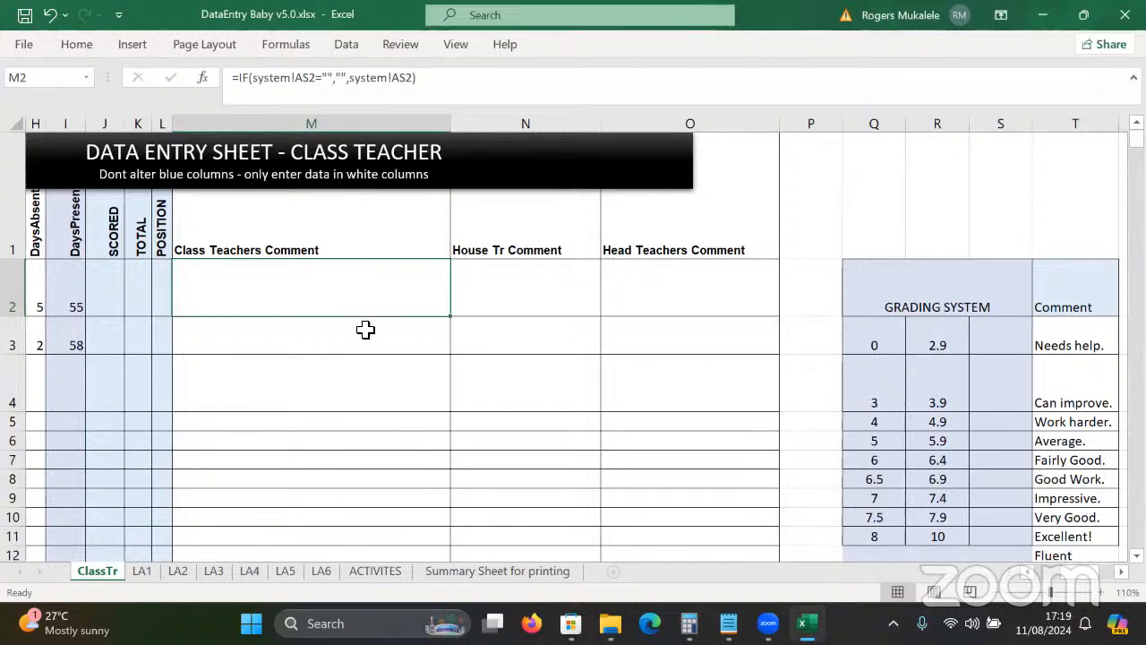
pyautogui.click(334, 374)
pyautogui.press('Tab')
pyautogui.press('Tab')
pyautogui.press('Tab')
pyautogui.press('Tab')
pyautogui.press('Tab')
pyautogui.press('Tab')
pyautogui.press('Tab')
pyautogui.press('Tab')
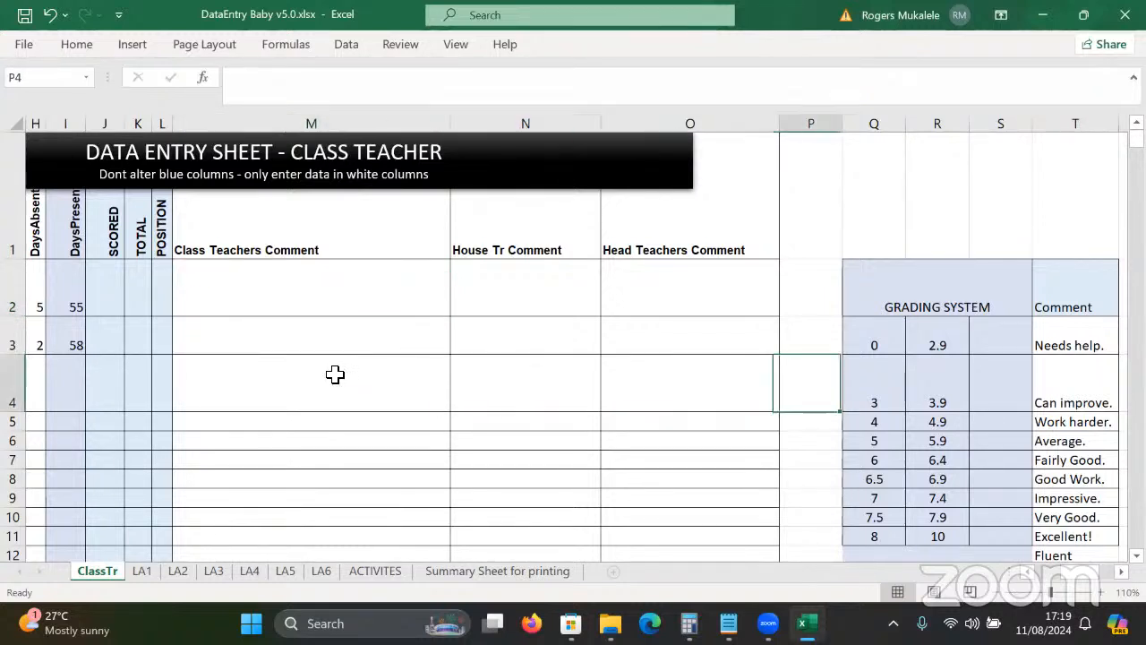
pyautogui.press('Tab')
pyautogui.press('Tab')
pyautogui.press('Tab')
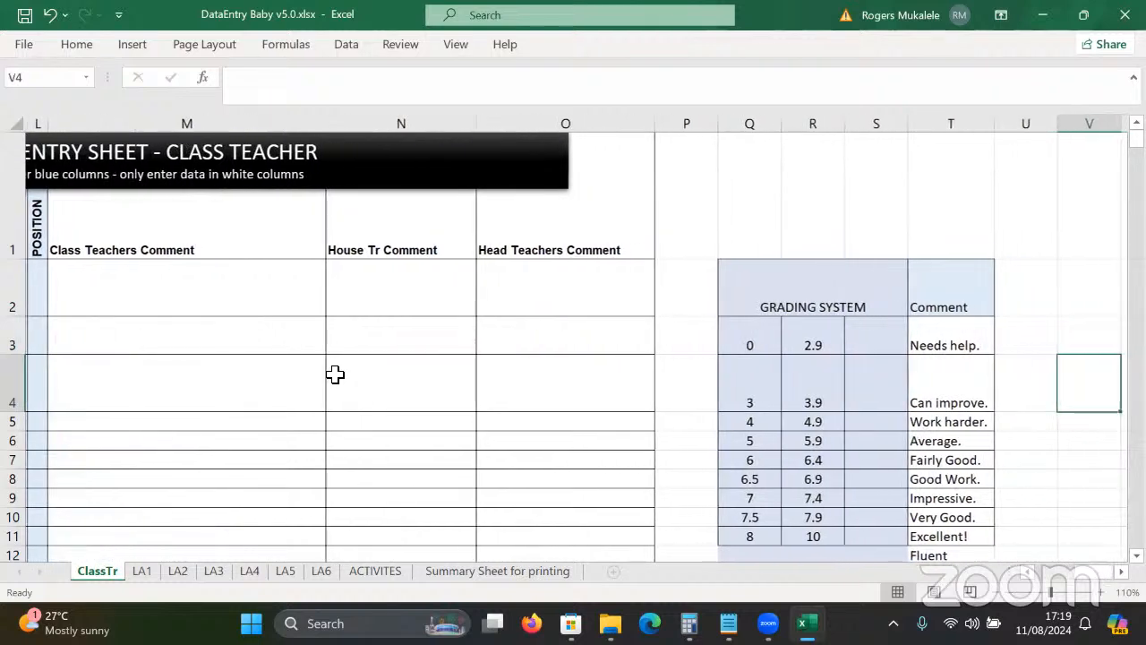
# Review the GRADING SYSTEM boundaries and comment score ranges like 65–69.9, then switch to LA1.
pyautogui.click(521, 361)
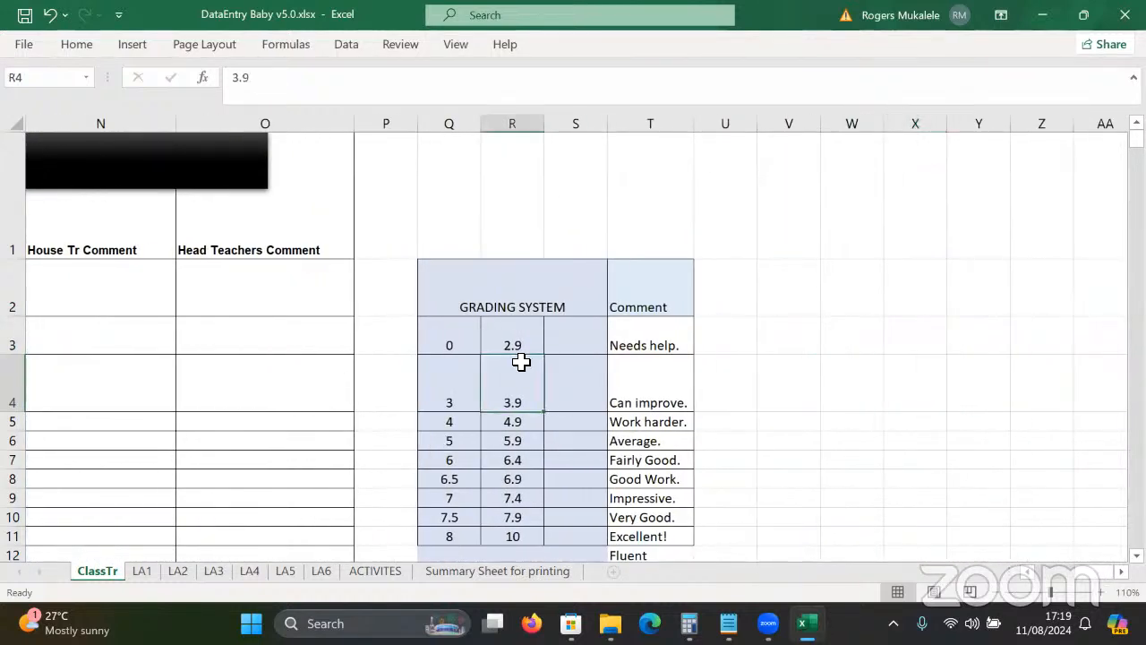
pyautogui.press('Down')
pyautogui.press('Down')
pyautogui.press('Down')
pyautogui.press('Down')
pyautogui.press('Down')
pyautogui.press('Down')
pyautogui.press('Down')
pyautogui.press('Down')
pyautogui.press('Down')
pyautogui.press('Down')
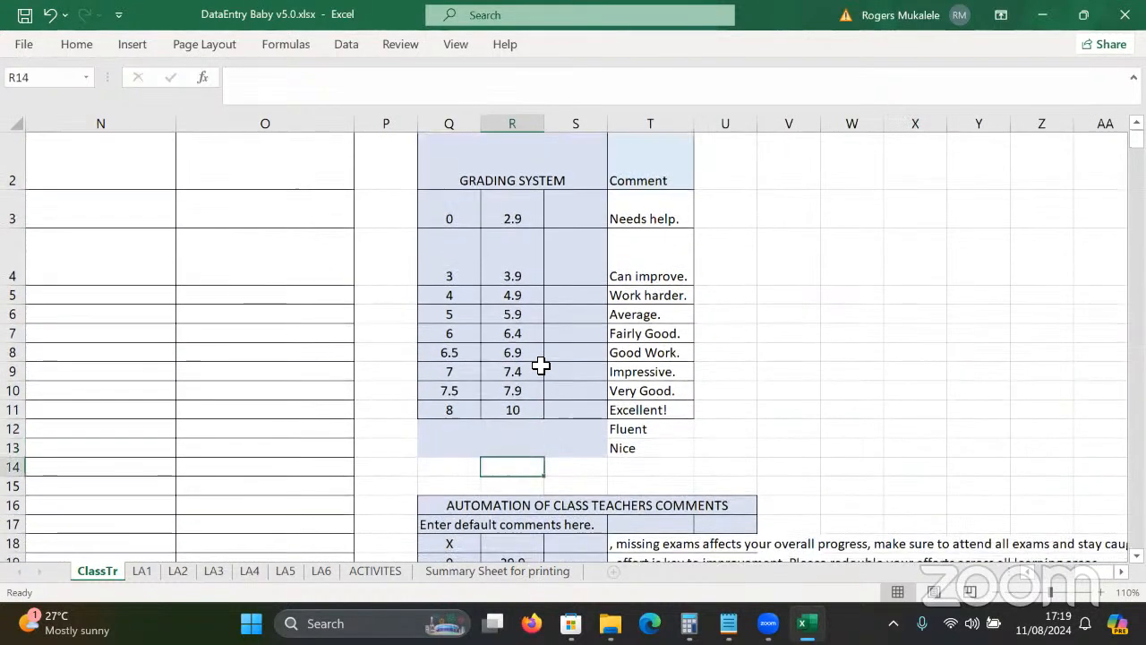
pyautogui.press('Up')
pyautogui.press('Up')
pyautogui.press('Up')
pyautogui.press('Up')
pyautogui.press('Up')
pyautogui.press('Up')
pyautogui.press('Up')
pyautogui.press('Up')
pyautogui.press('Up')
pyautogui.press('Up')
pyautogui.press('Up')
pyautogui.press('Up')
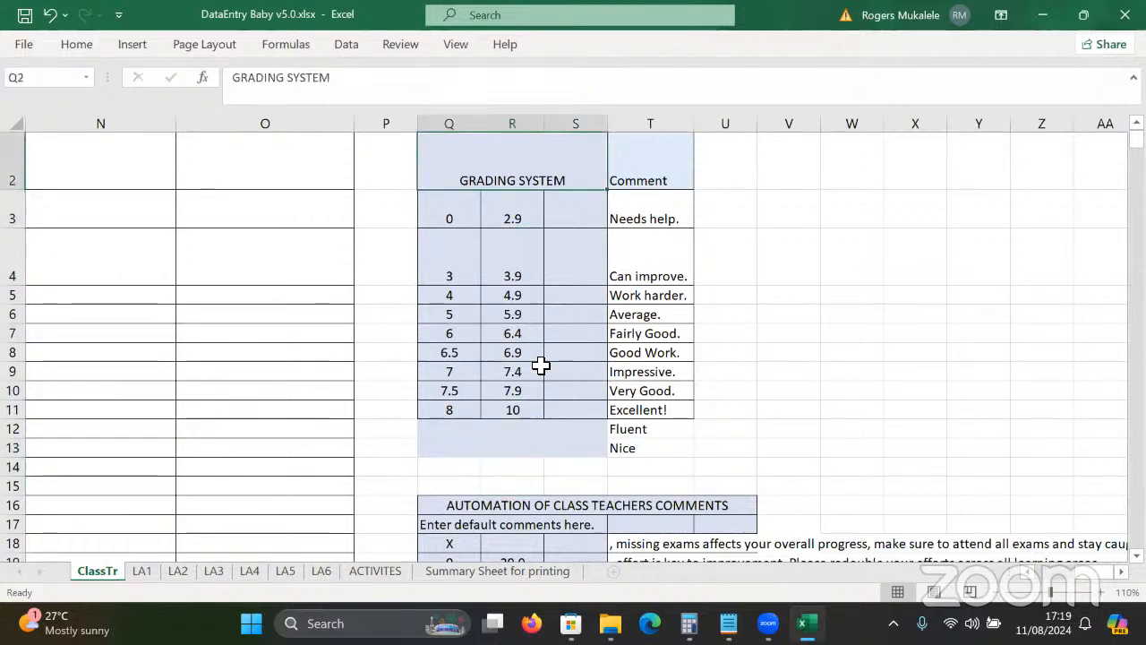
pyautogui.press('Up')
pyautogui.press('Down')
pyautogui.press('Down')
pyautogui.press('Down')
pyautogui.press('Down')
pyautogui.press('Down')
pyautogui.press('Down')
pyautogui.press('Down')
pyautogui.press('Down')
pyautogui.press('Down')
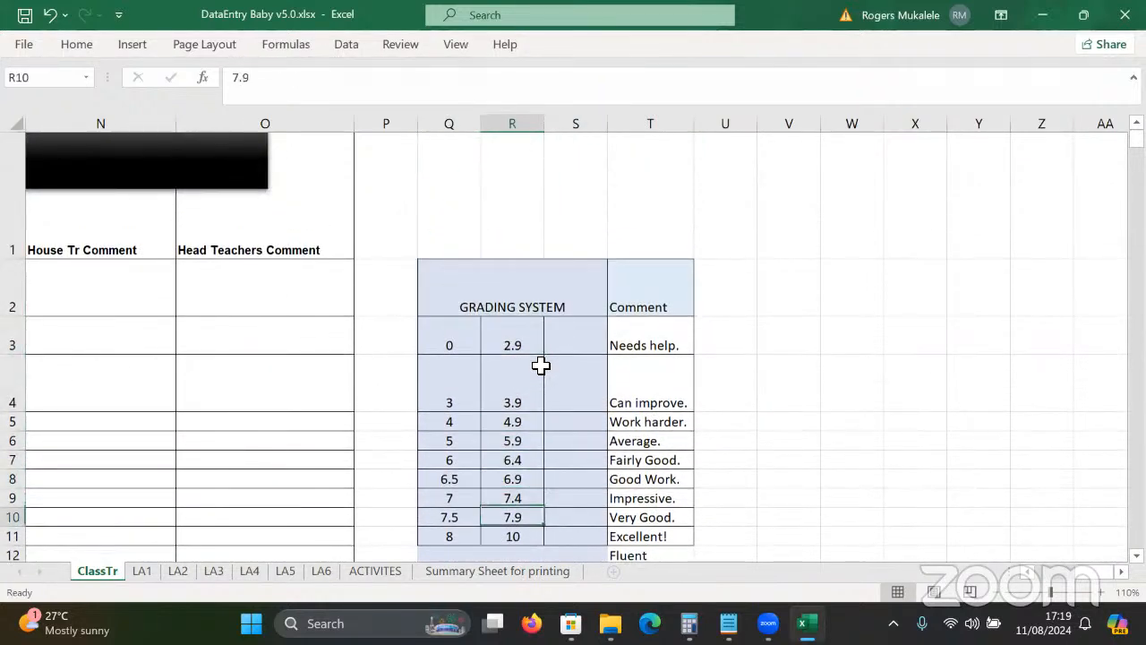
pyautogui.press('Down')
pyautogui.press('Down')
pyautogui.press('Down')
pyautogui.press('Down')
pyautogui.press('Down')
pyautogui.press('Down')
pyautogui.press('Down')
pyautogui.press('Down')
pyautogui.press('Down')
pyautogui.press('Down')
pyautogui.press('Down')
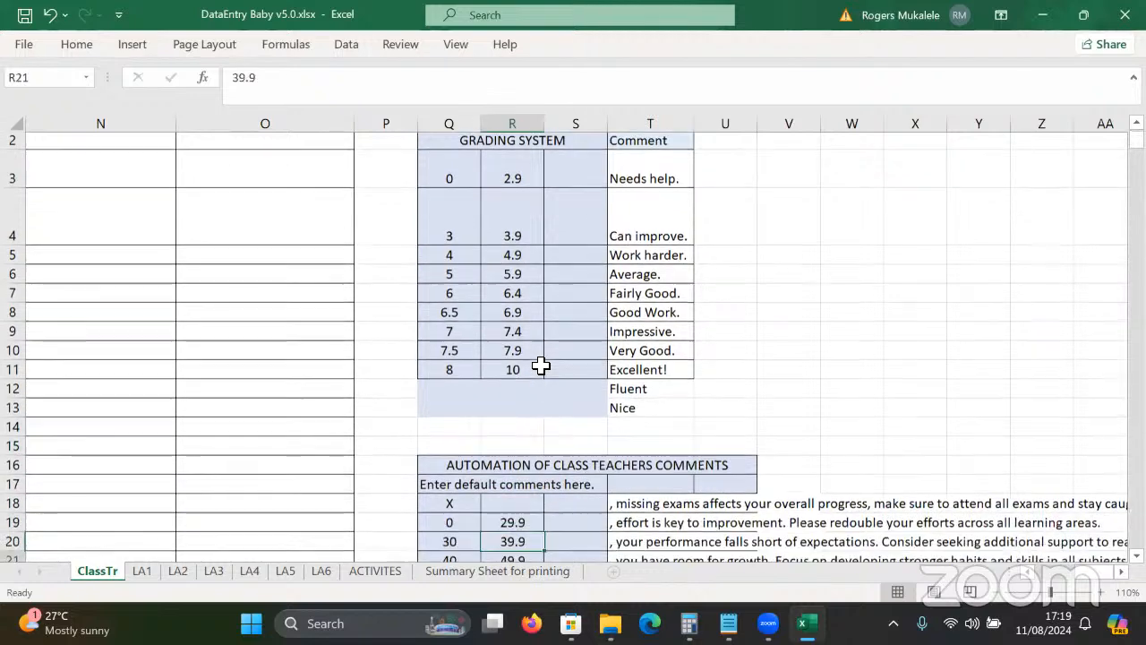
pyautogui.press('Down')
pyautogui.press('Down')
pyautogui.press('Down')
pyautogui.press('Down')
pyautogui.press('Down')
pyautogui.press('Down')
pyautogui.press('Down')
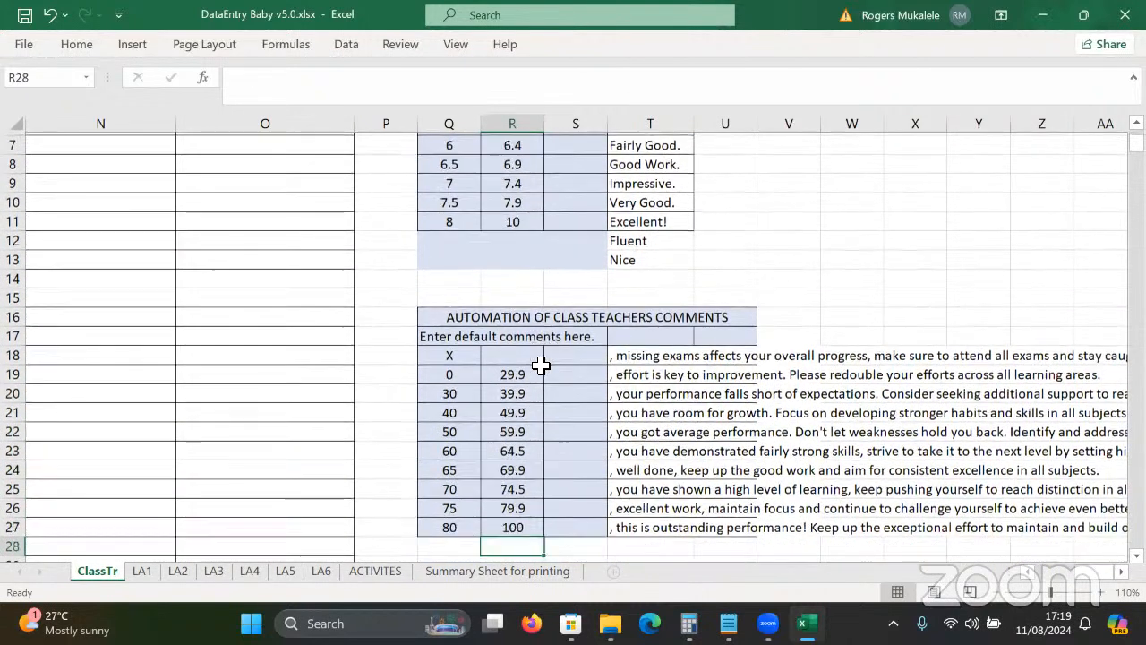
pyautogui.click(512, 449)
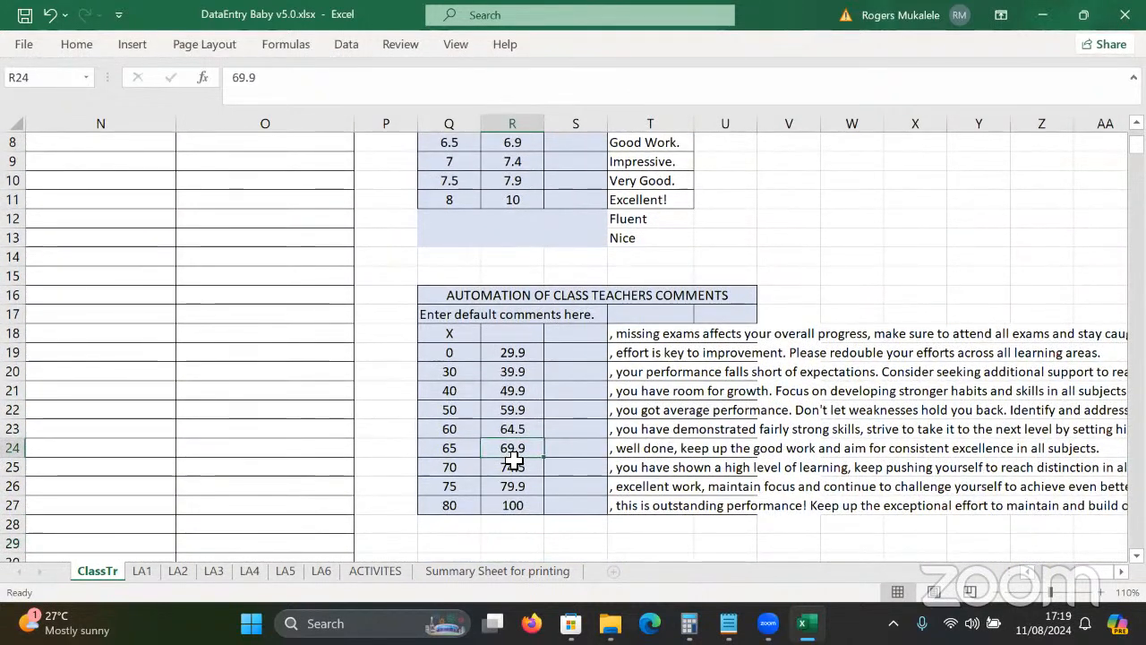
pyautogui.click(643, 449)
pyautogui.click(285, 471)
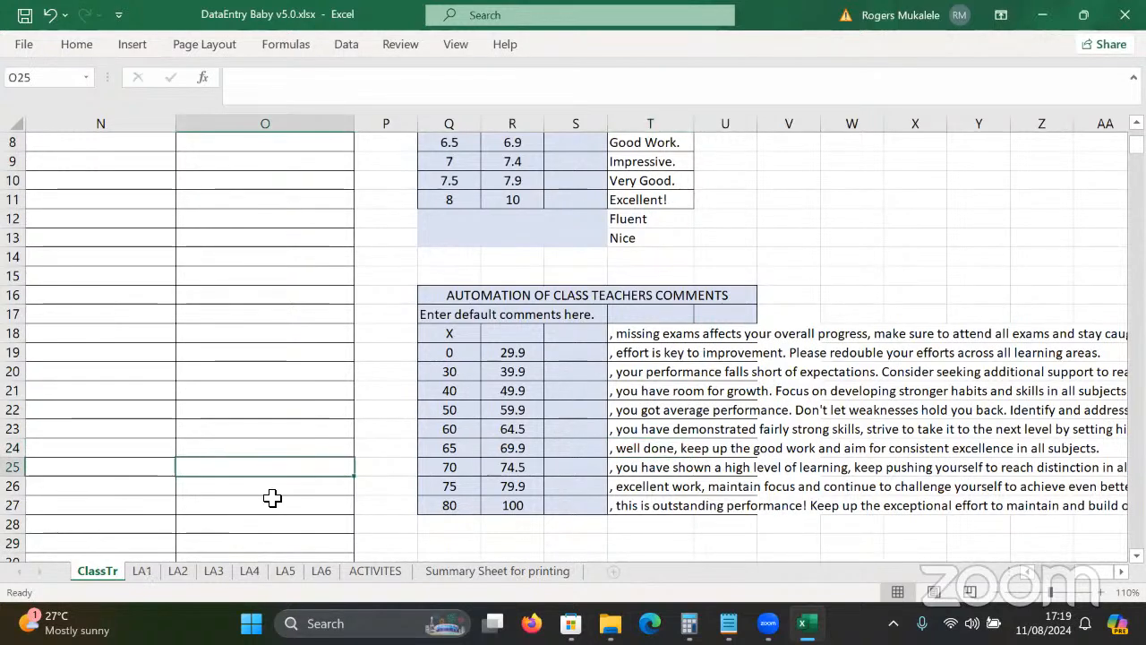
pyautogui.hotkey('ctrl', 'pagedown')
pyautogui.click(392, 473)
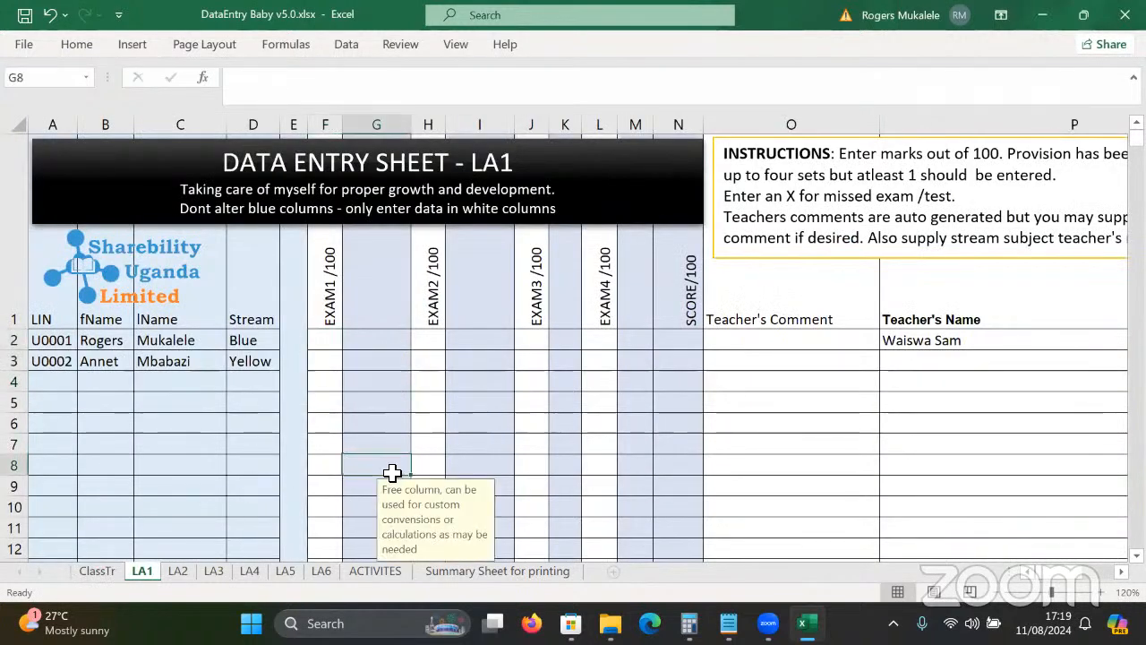
# Check the linked name formula in C2 on the LA1 sheet.
pyautogui.hotkey('ctrl', 'pageup')
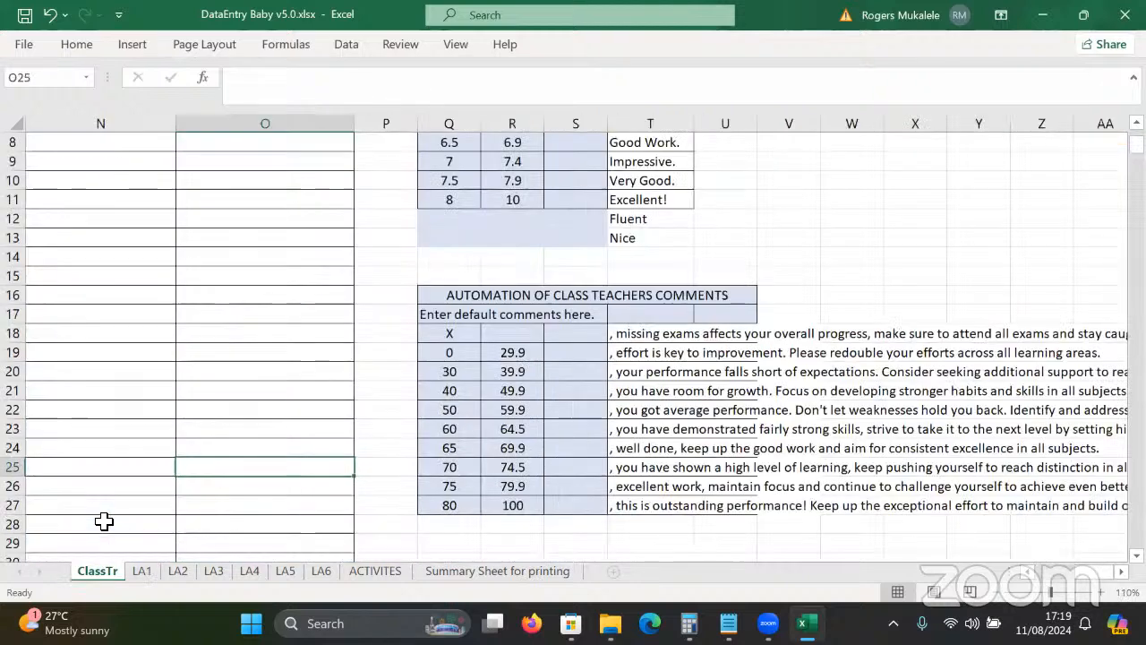
pyautogui.hotkey('ctrl', 'pagedown')
pyautogui.click(184, 444)
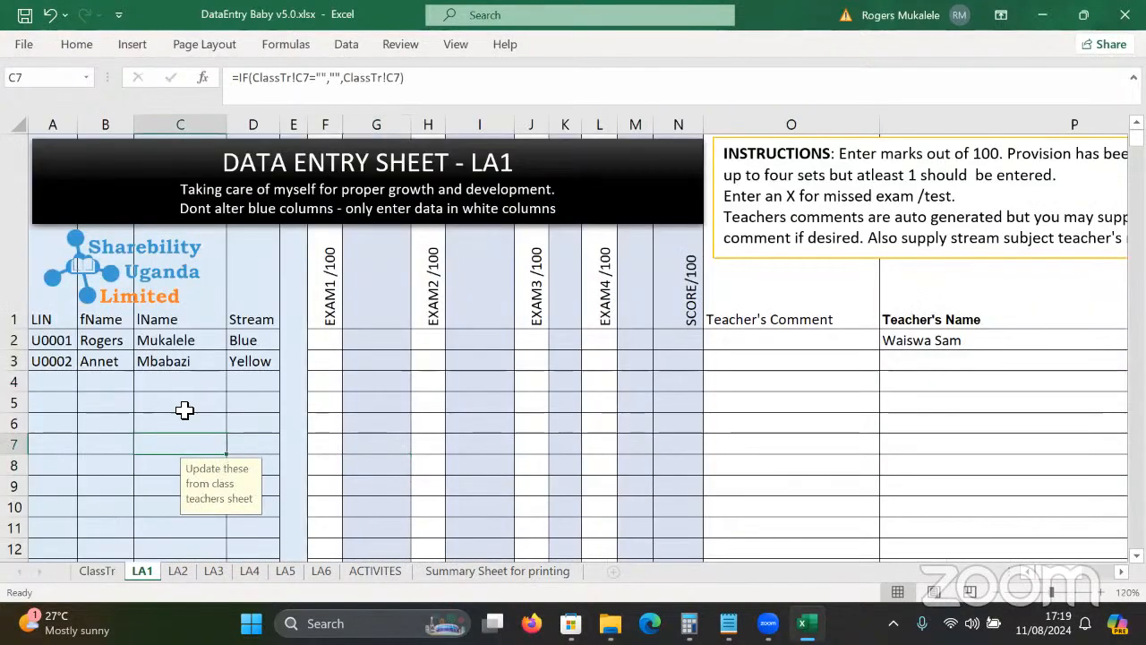
pyautogui.click(146, 338)
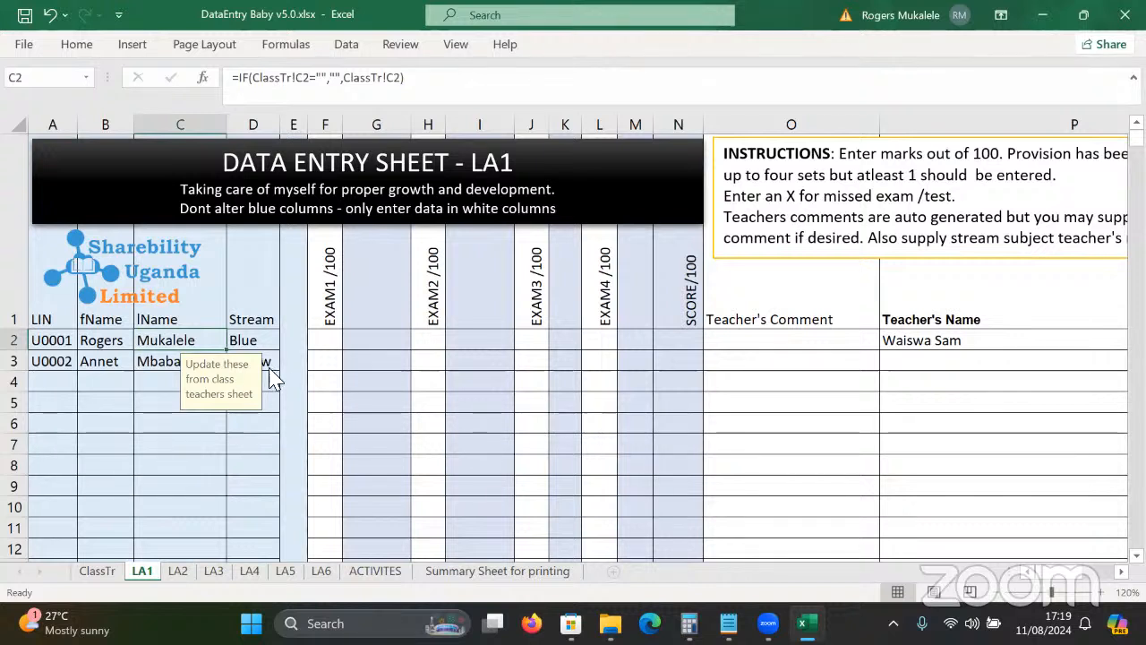
pyautogui.click(329, 359)
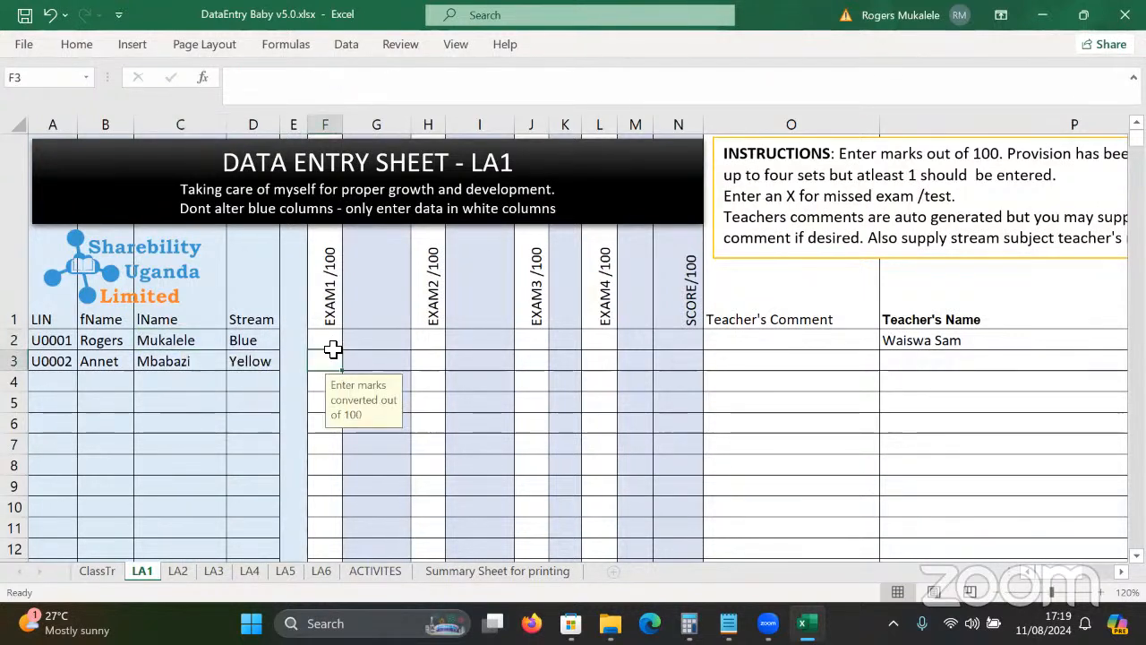
pyautogui.click(332, 348)
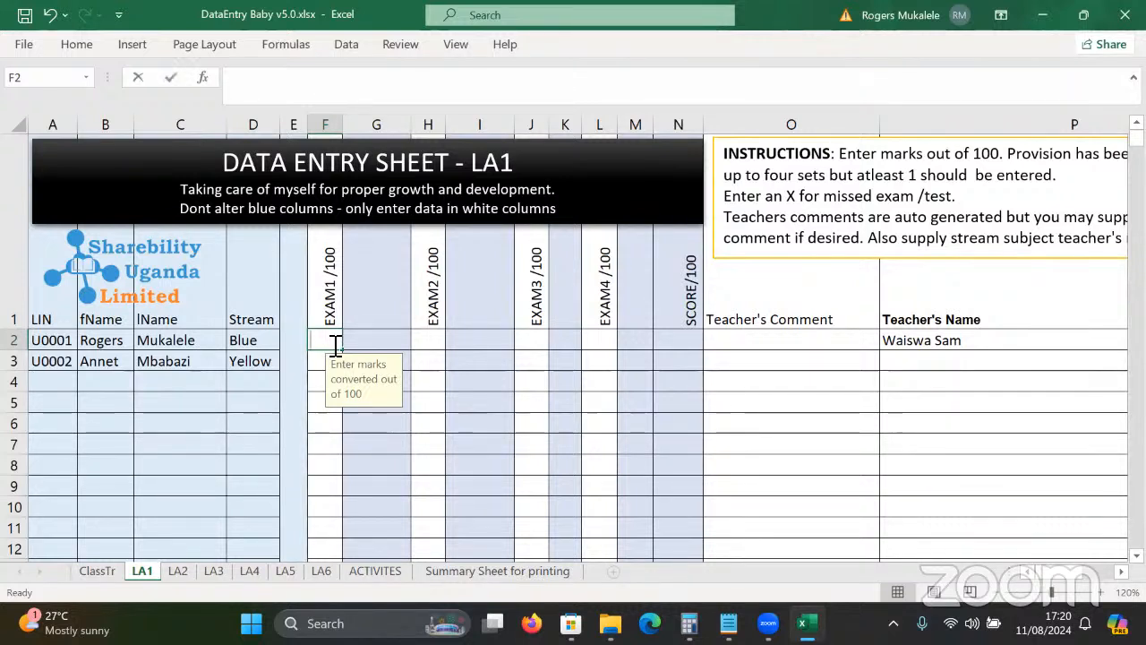
# Enter EXAM1 marks 80 and 75 and EXAM2 marks 60 and 90, giving scores 70.0 and 82.5.
pyautogui.write('80')
pyautogui.press('Return')
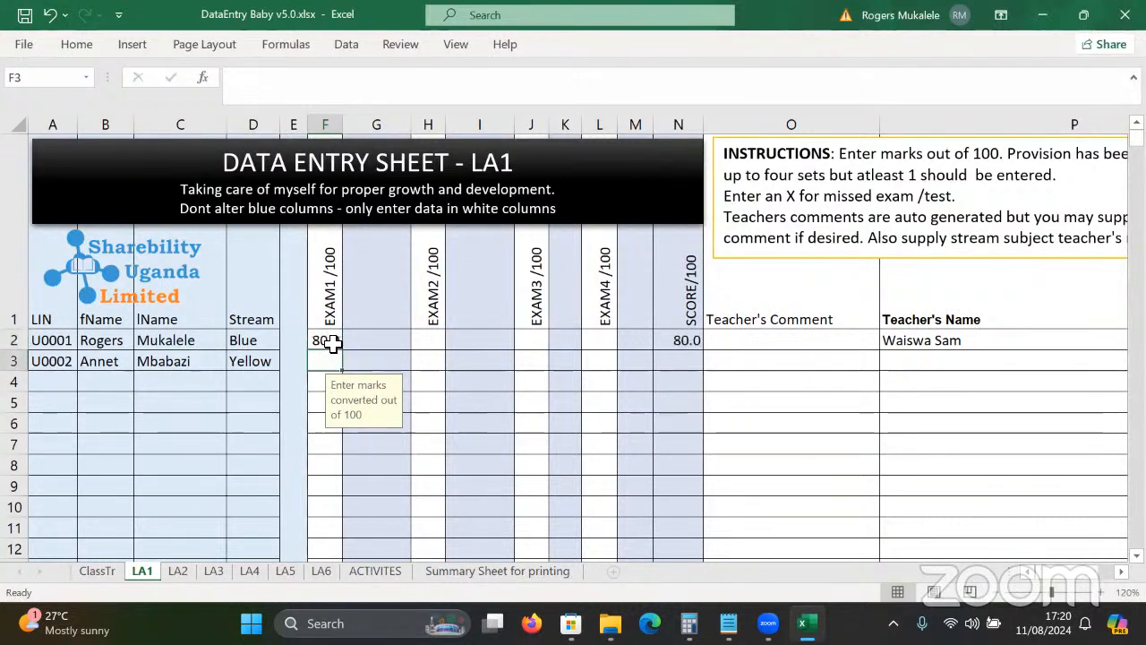
pyautogui.write('75')
pyautogui.click(428, 345)
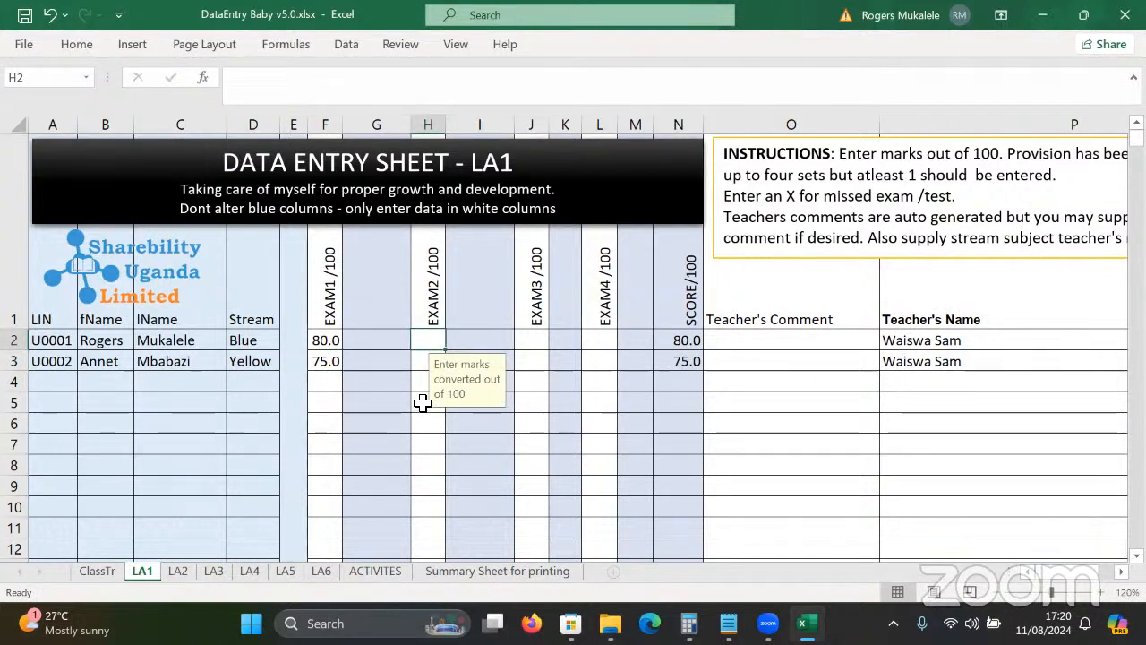
pyautogui.write('60')
pyautogui.press('Tab')
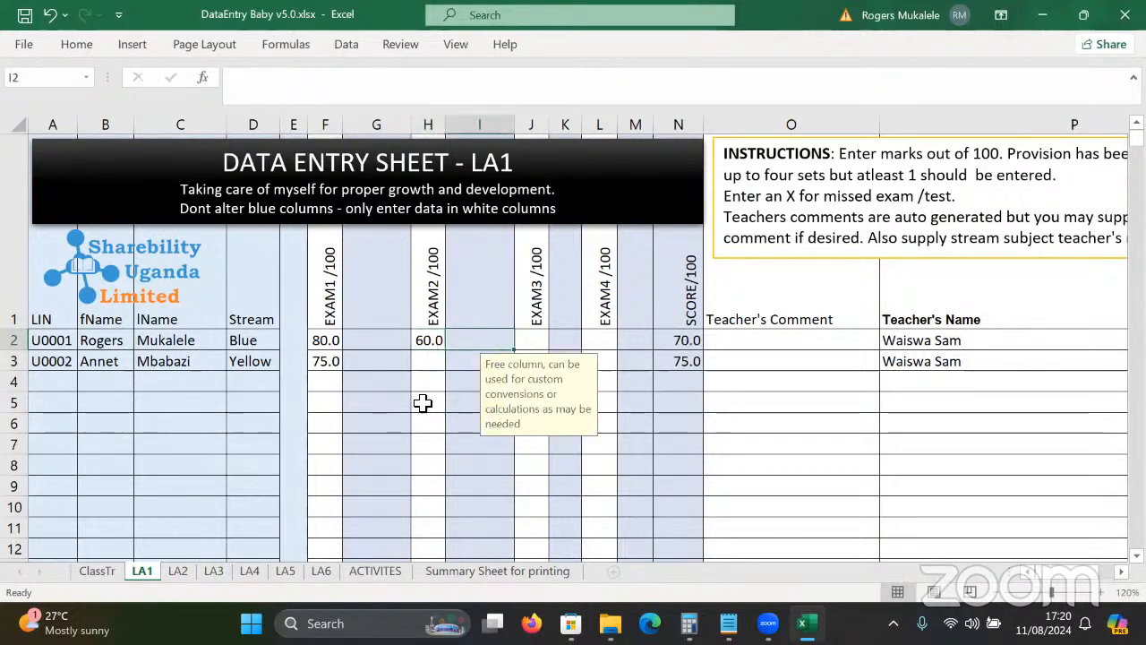
pyautogui.click(688, 338)
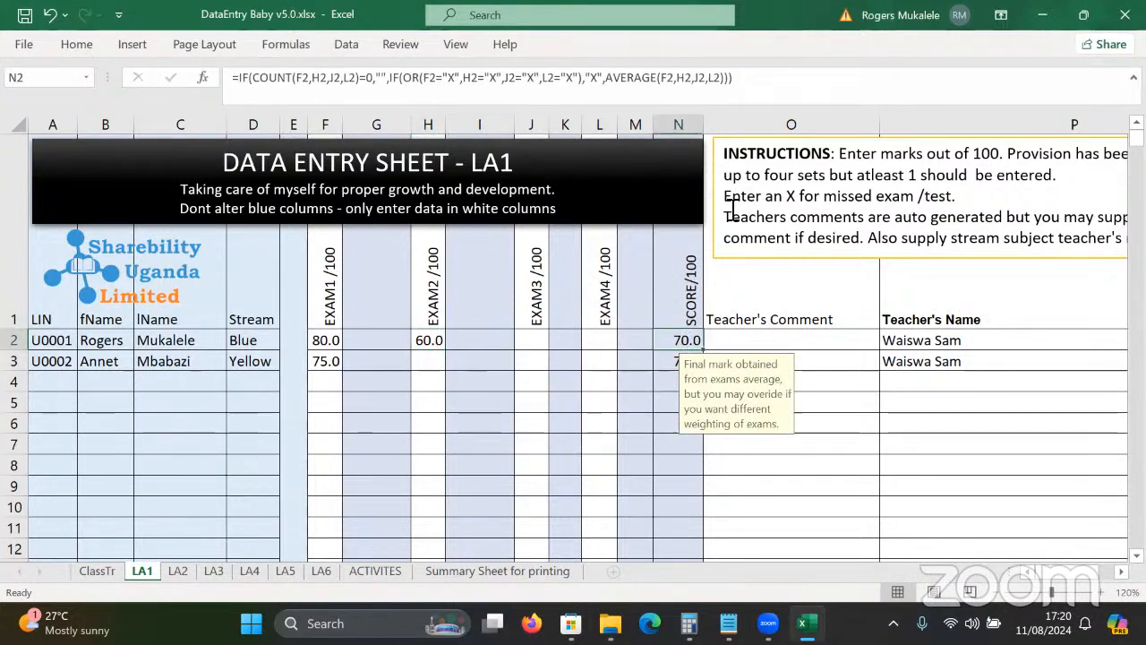
pyautogui.click(428, 362)
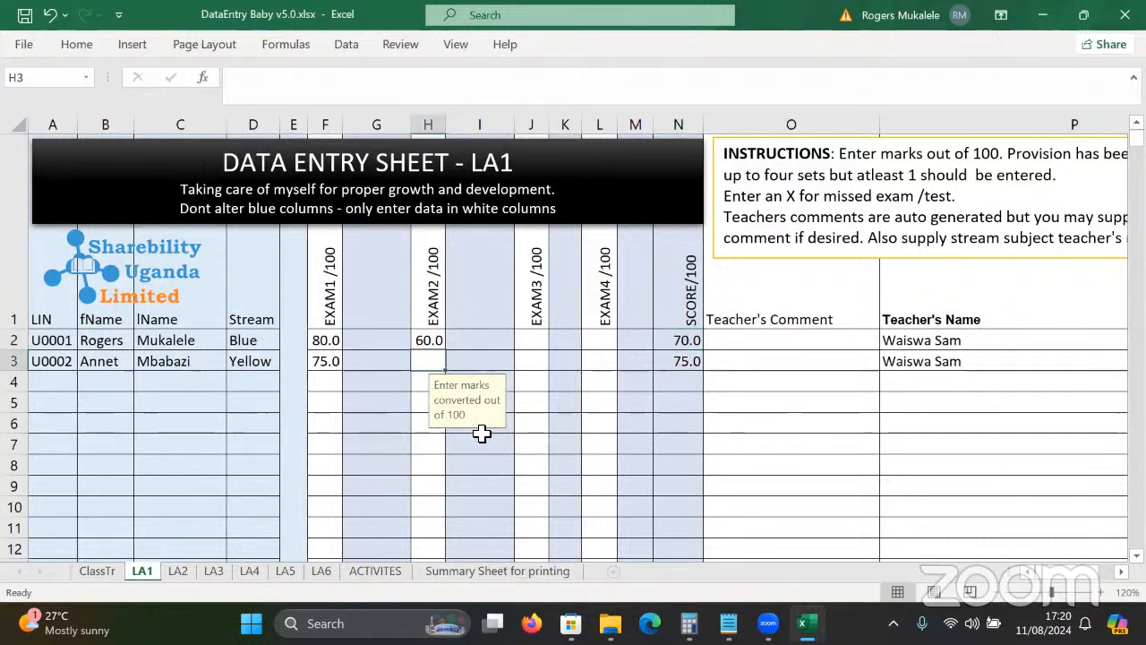
pyautogui.write('90')
pyautogui.press('Tab')
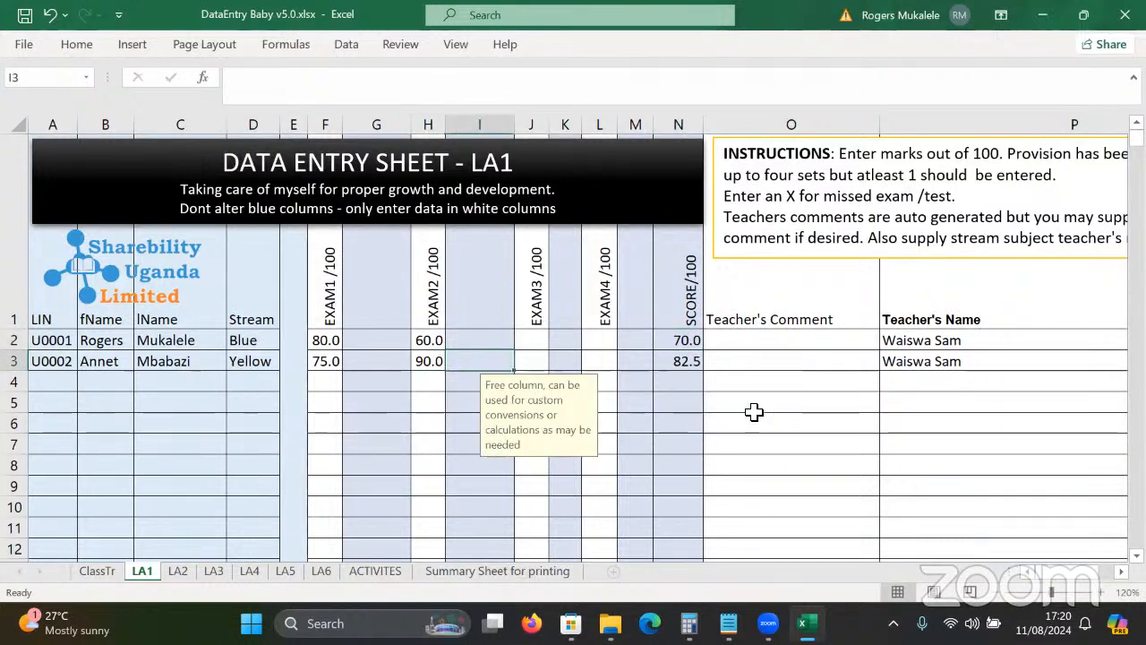
pyautogui.click(680, 363)
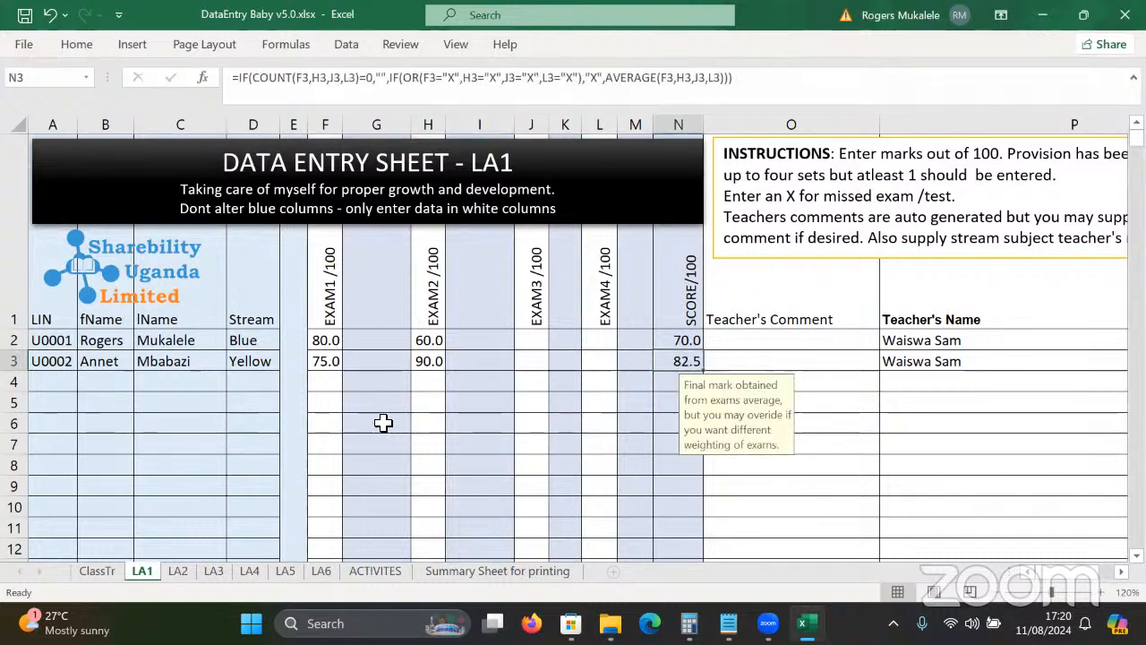
pyautogui.hotkey('ctrl', 'pagedown')
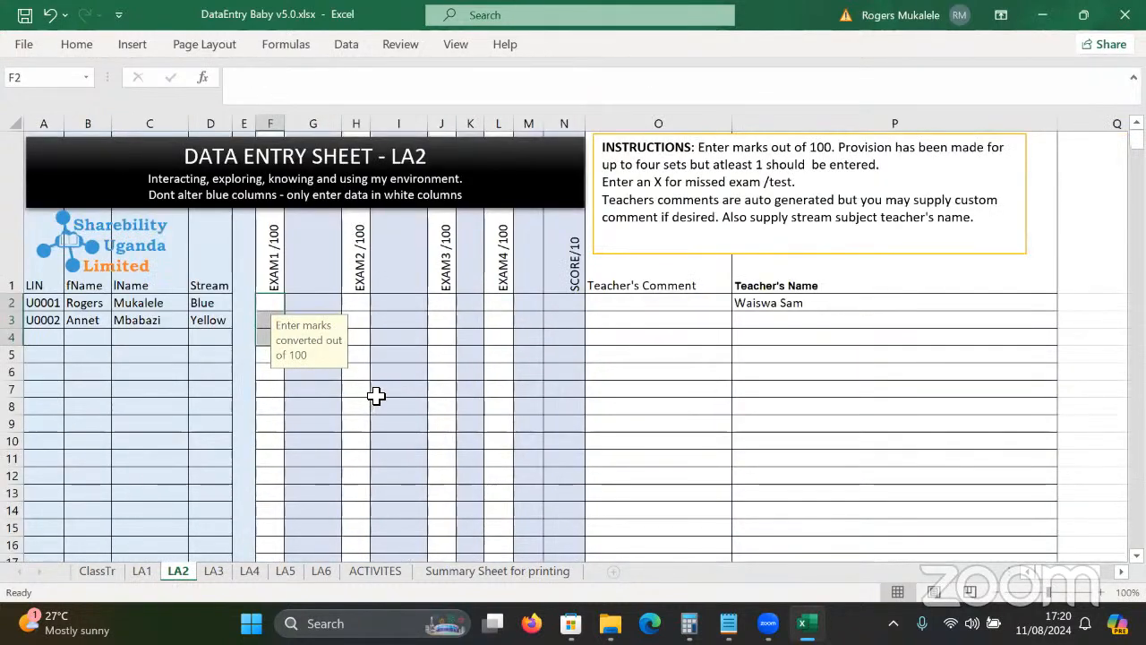
# On LA2, enter EXAM1 marks 78 and 69 in F2:F3 and EXAM2 marks 56 and 78 in H2:H3.
pyautogui.click(281, 303)
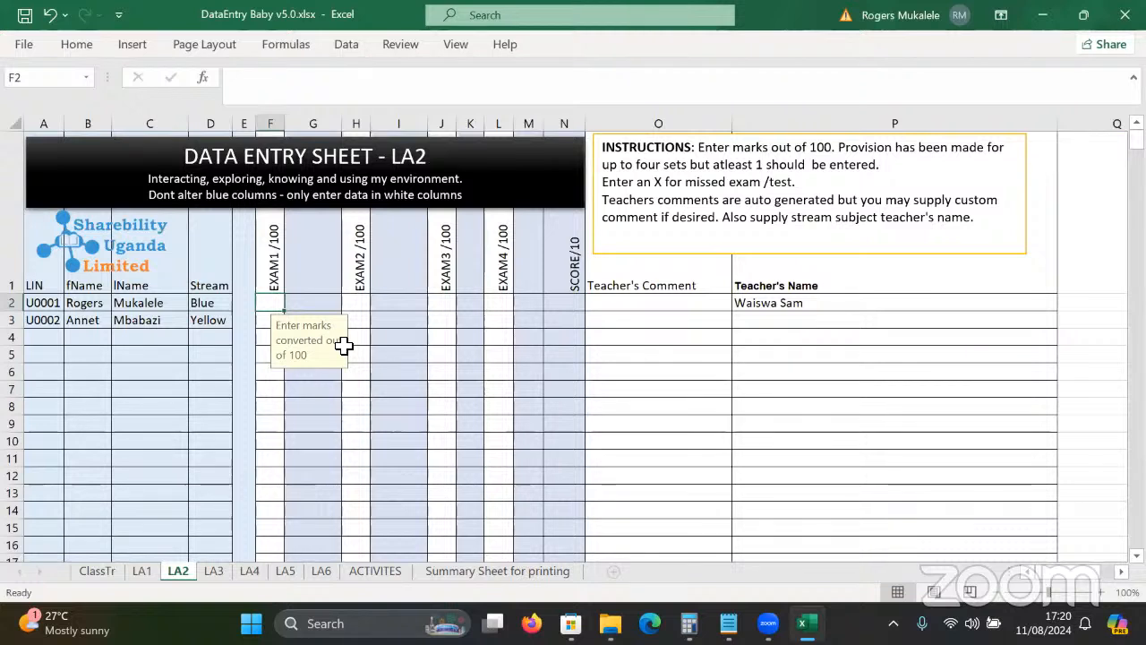
pyautogui.write('78')
pyautogui.press('Return')
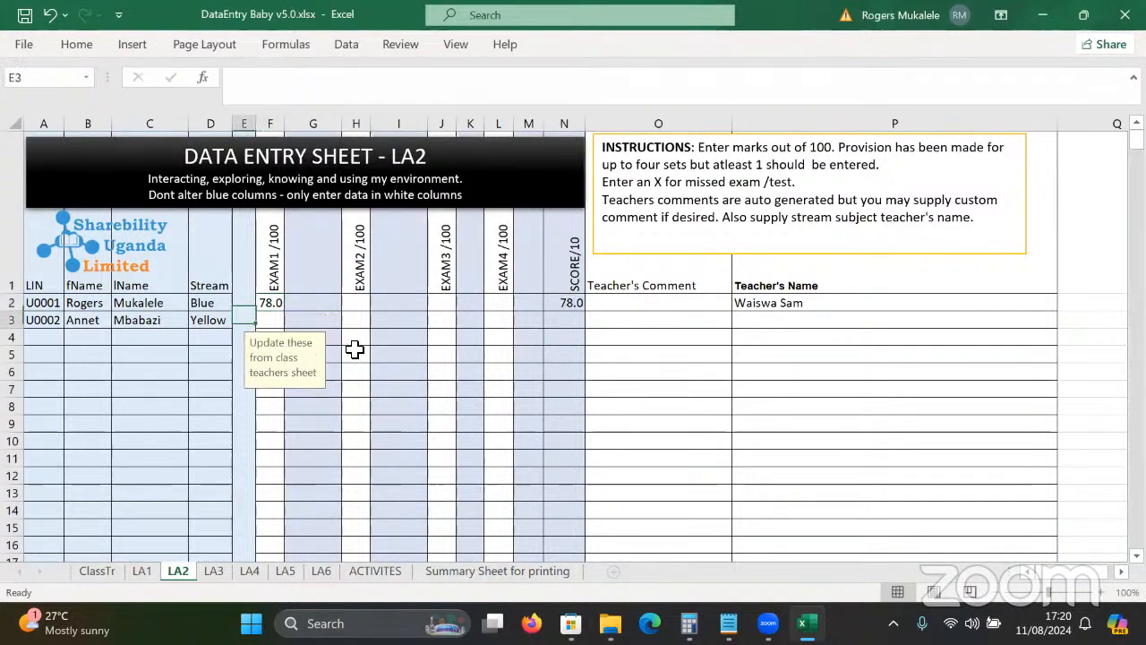
pyautogui.press('Tab')
pyautogui.write('69')
pyautogui.press('Tab')
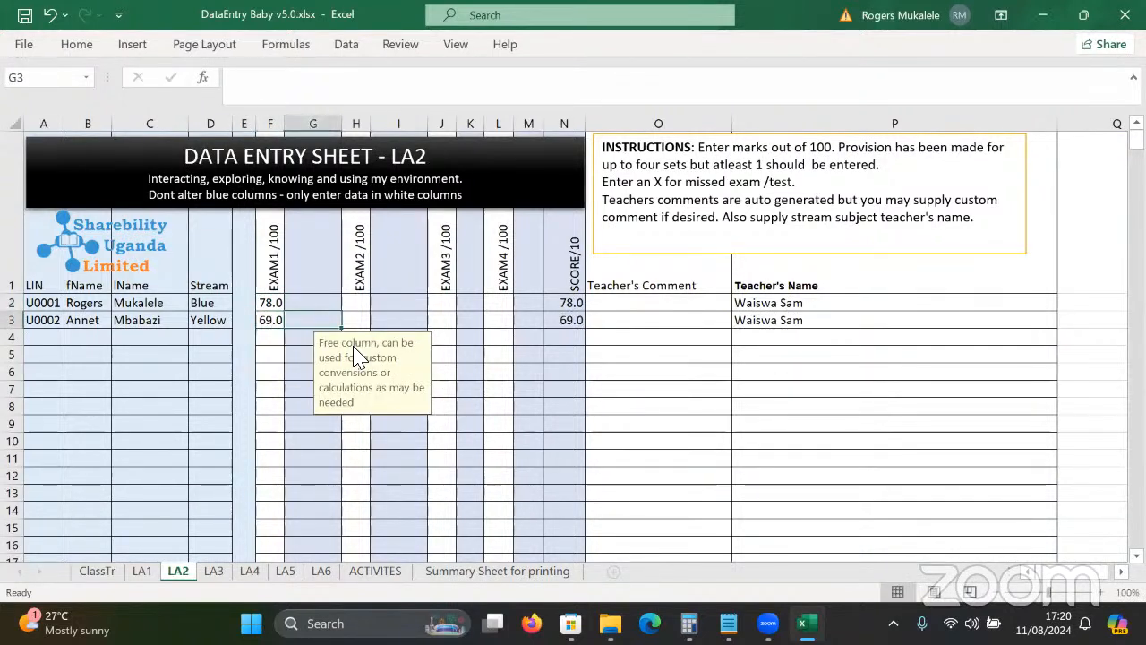
pyautogui.click(366, 303)
pyautogui.write('56')
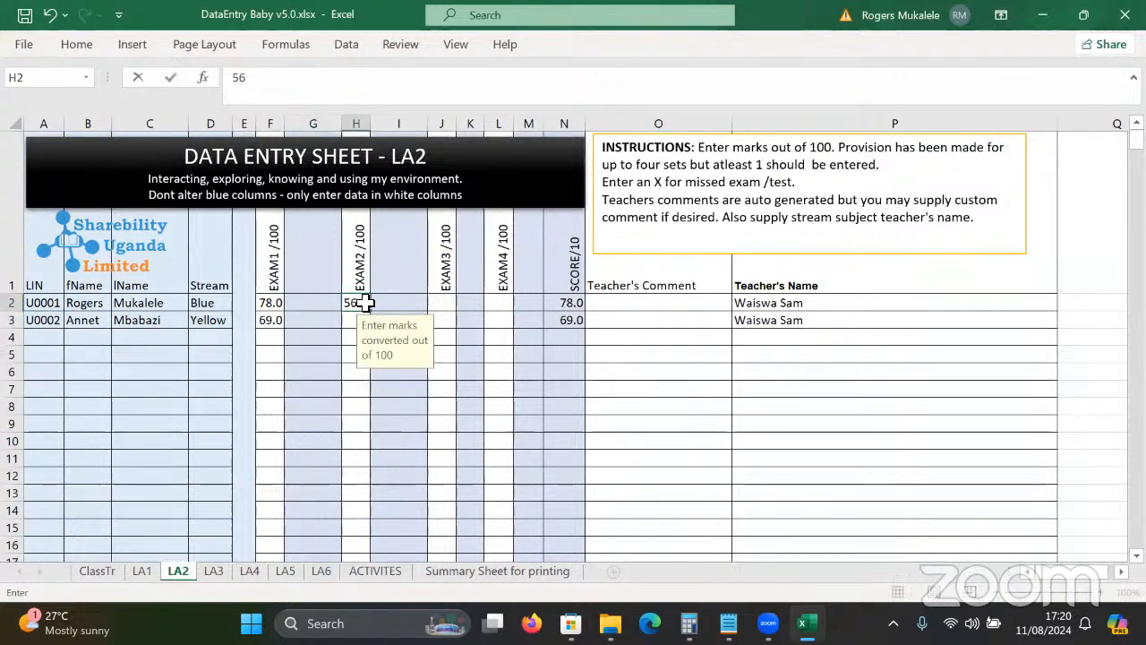
pyautogui.press('Return')
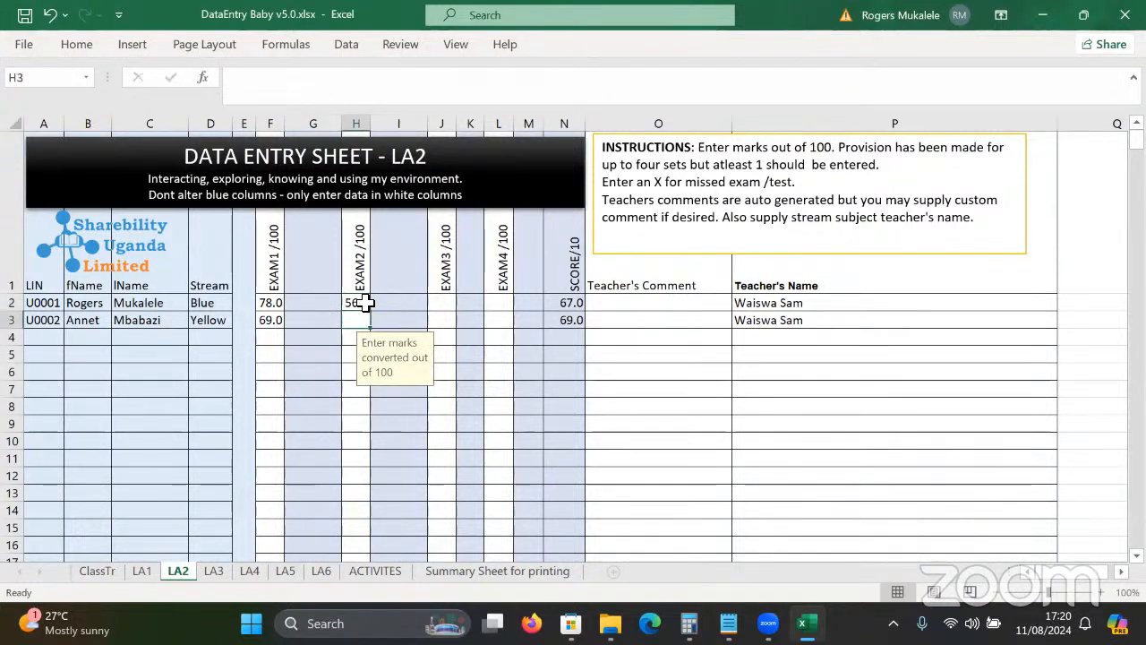
pyautogui.write('78')
pyautogui.press('Tab')
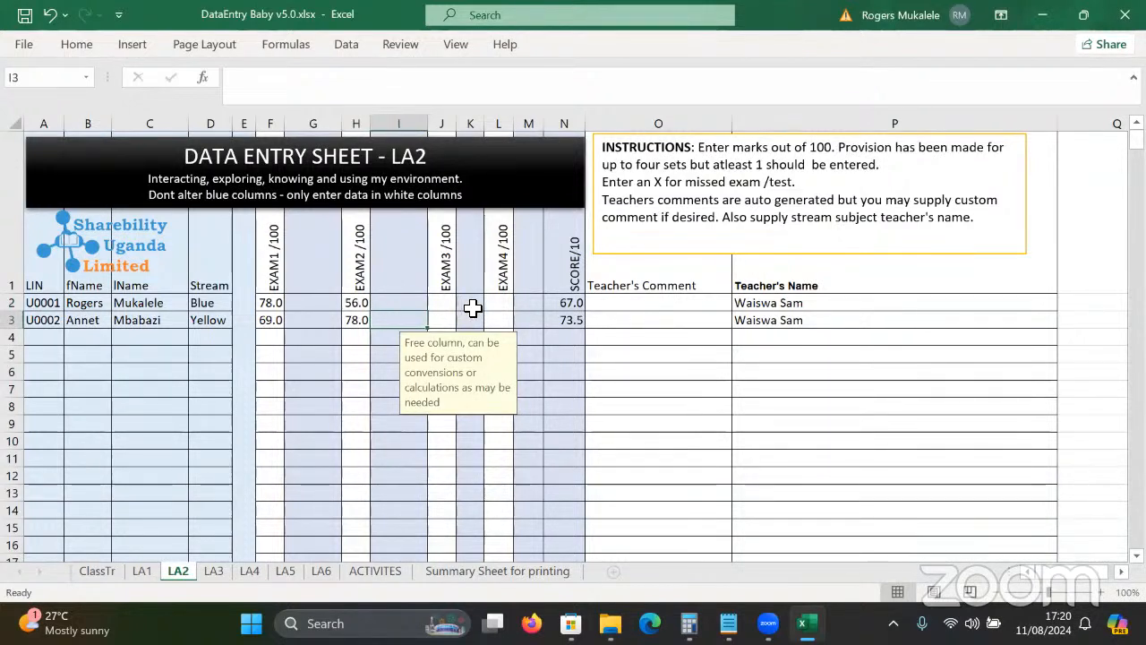
# Switch to the Nursery 5.0 Explorer window and open ECD_FRamework.pdf.
pyautogui.moveTo(610, 623)
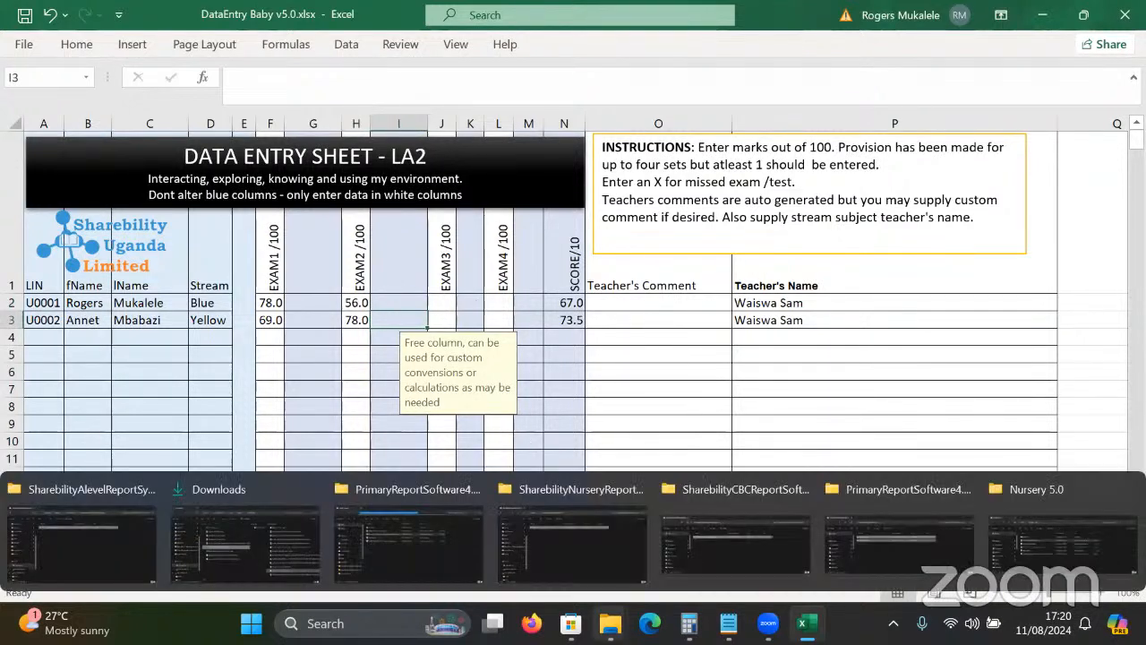
pyautogui.click(1061, 546)
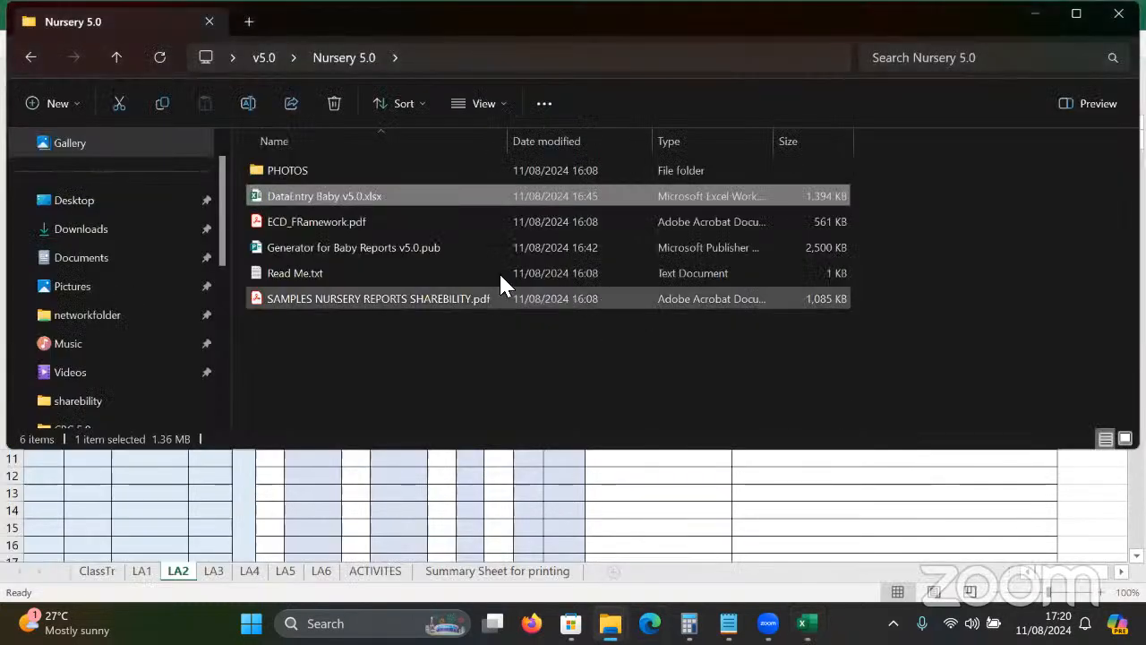
pyautogui.doubleClick(372, 221)
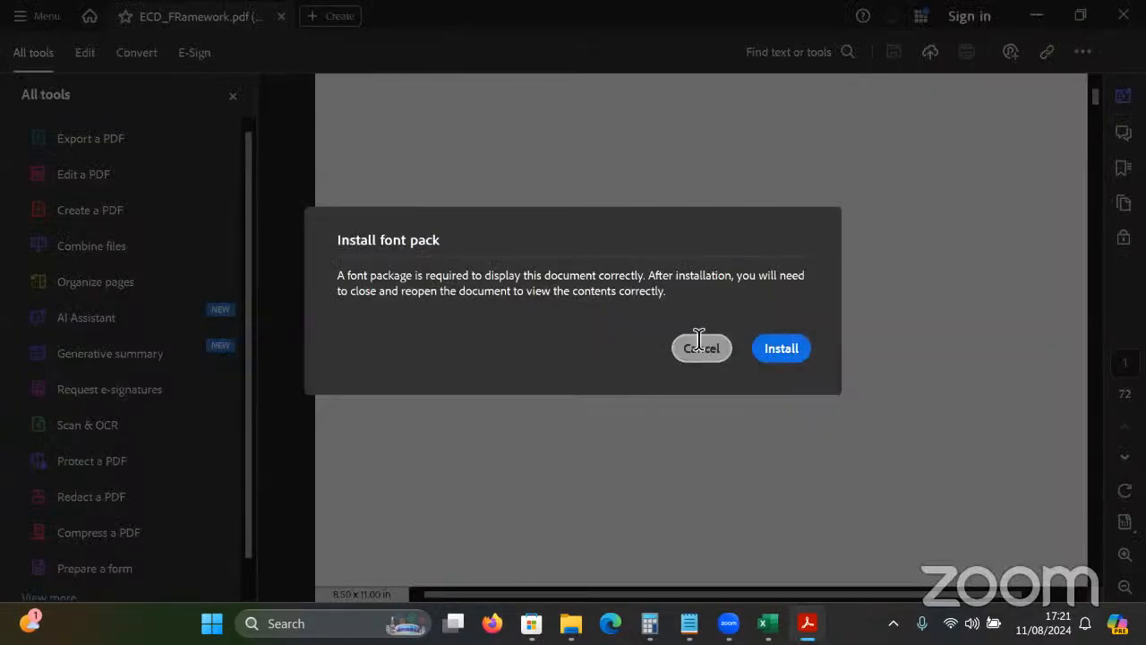
# Dismiss the font pack prompt, view the page 17 Life Skills diagram, then minimise Acrobat.
pyautogui.click(701, 347)
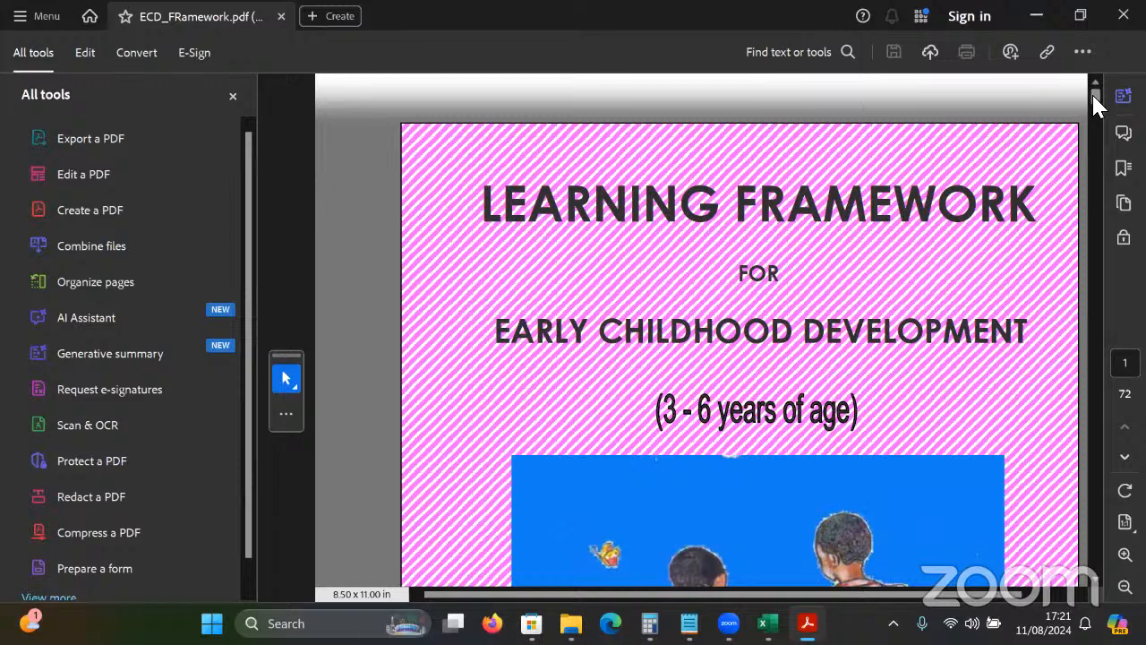
pyautogui.moveTo(1092, 106); pyautogui.dragTo(1093, 113)
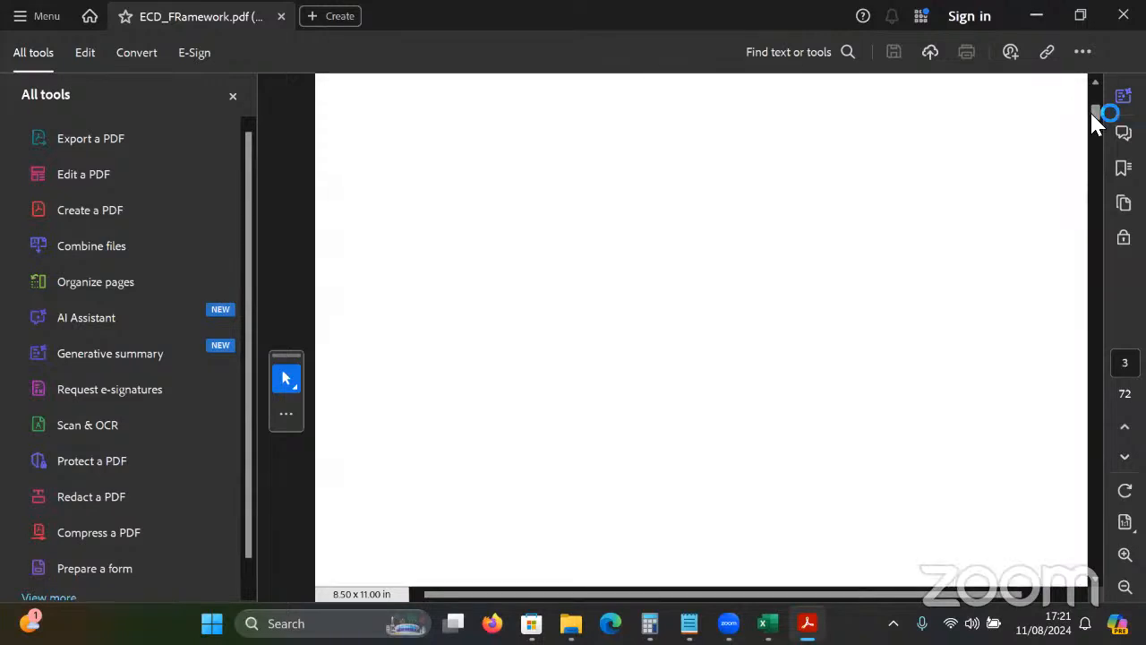
pyautogui.moveTo(1092, 94); pyautogui.dragTo(1089, 200)
pyautogui.scroll(-8, 1094, 211)
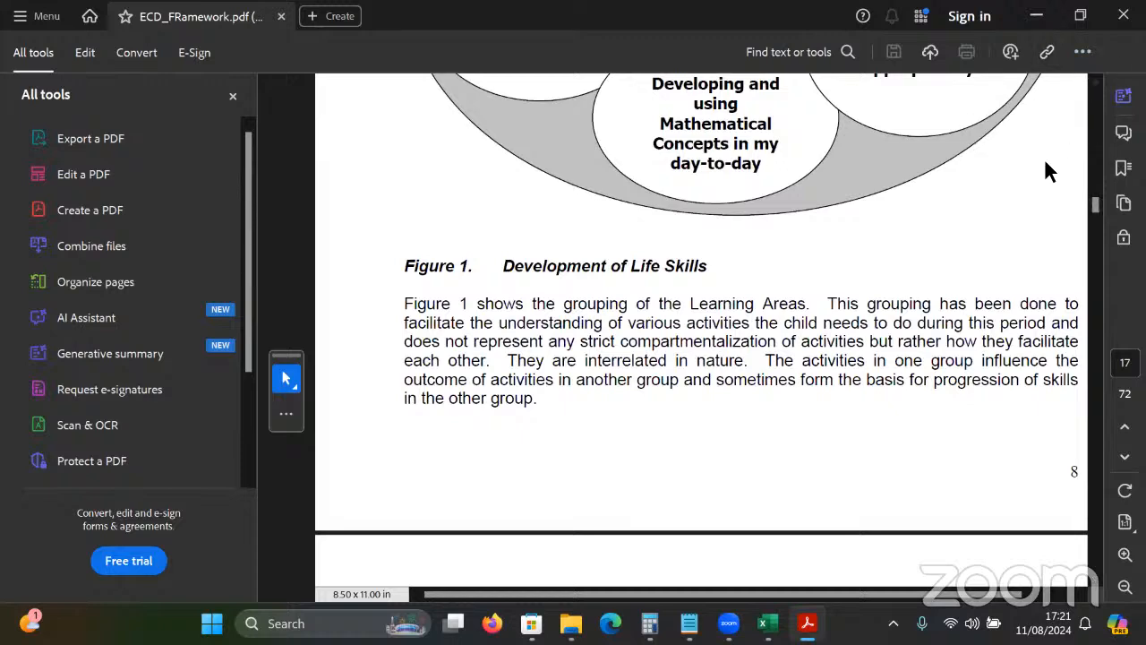
pyautogui.scroll(3, 1050, 172)
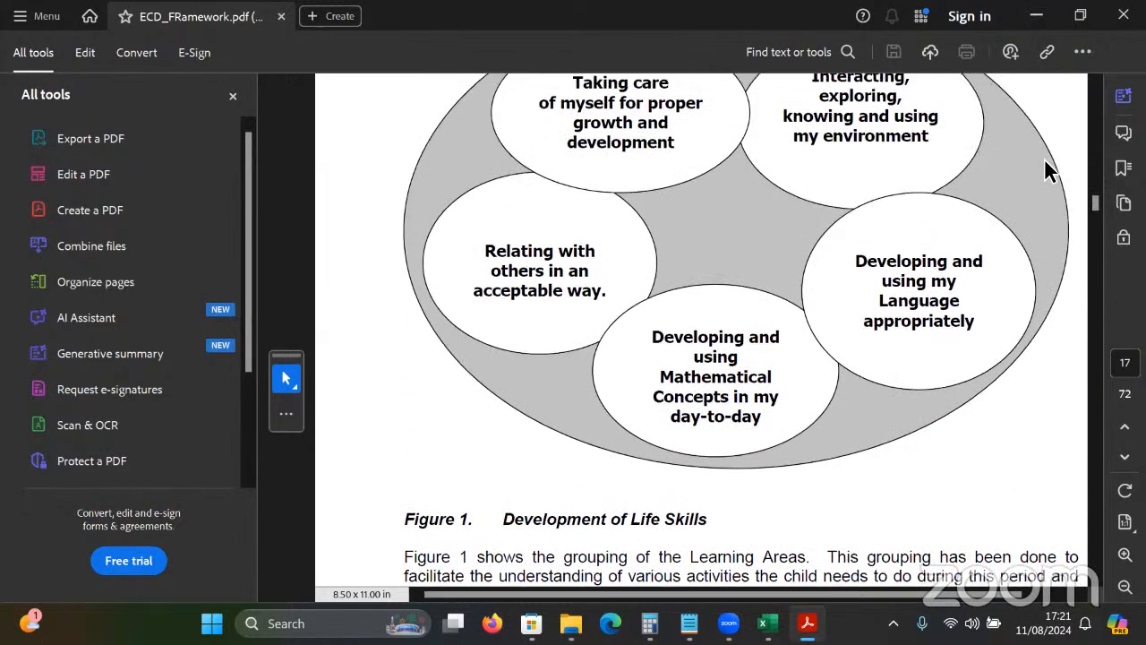
pyautogui.scroll(1, 1050, 172)
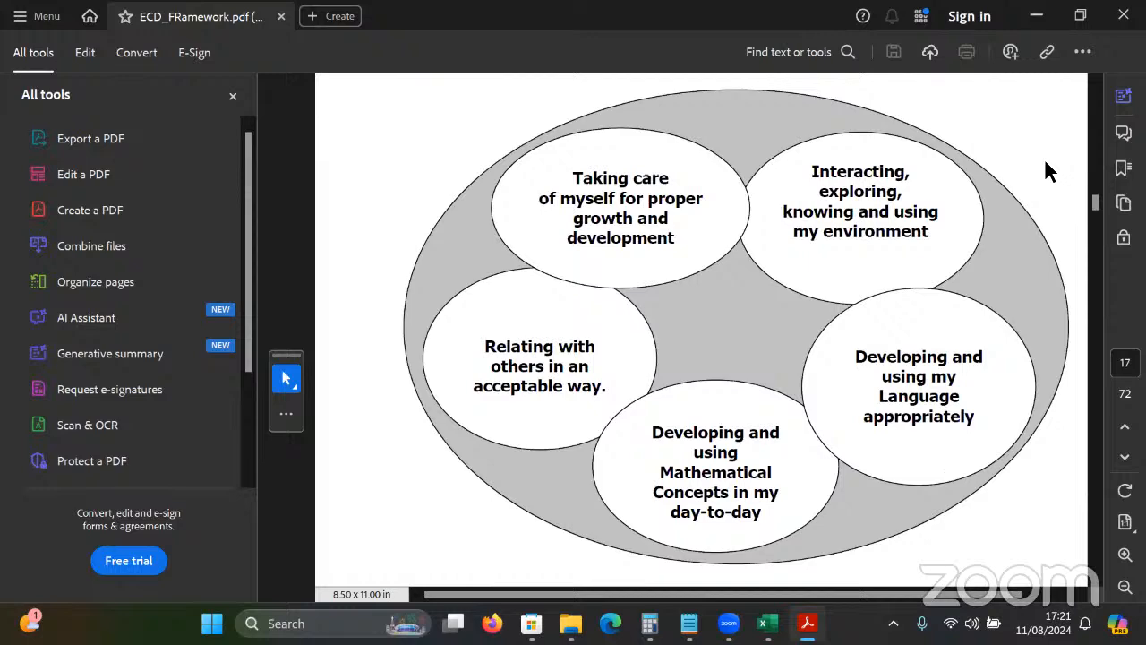
pyautogui.click(1042, 15)
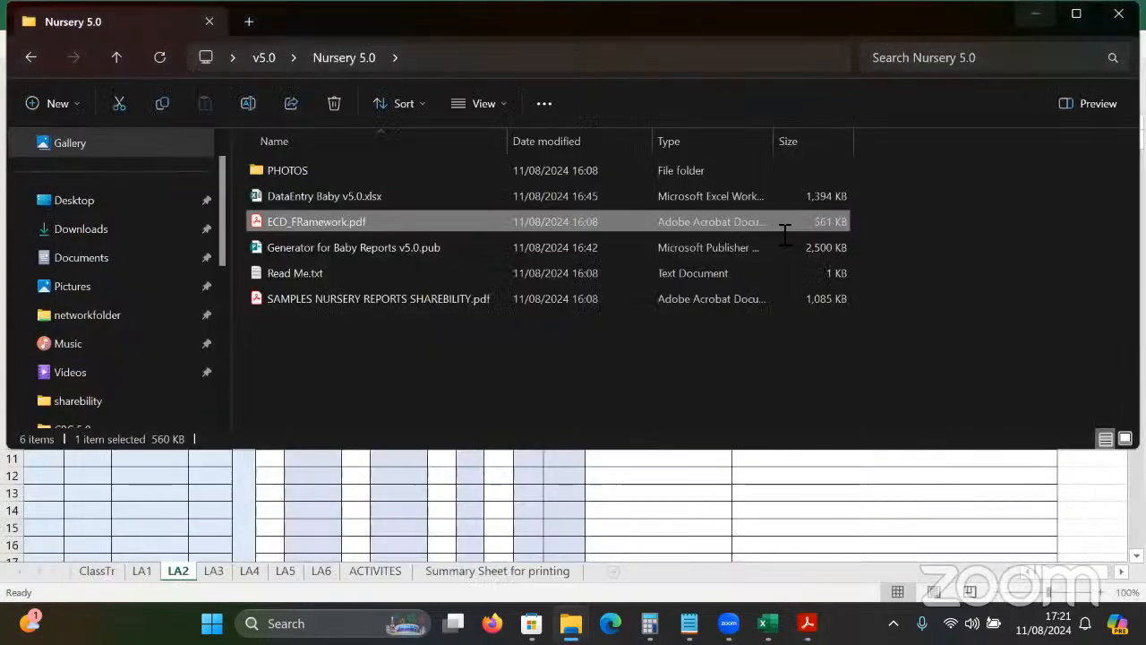
# Return to Excel, go to LA3, and enter EXAM1 marks 70 and 80 in F2 and F3.
pyautogui.click(807, 499)
pyautogui.click(441, 302)
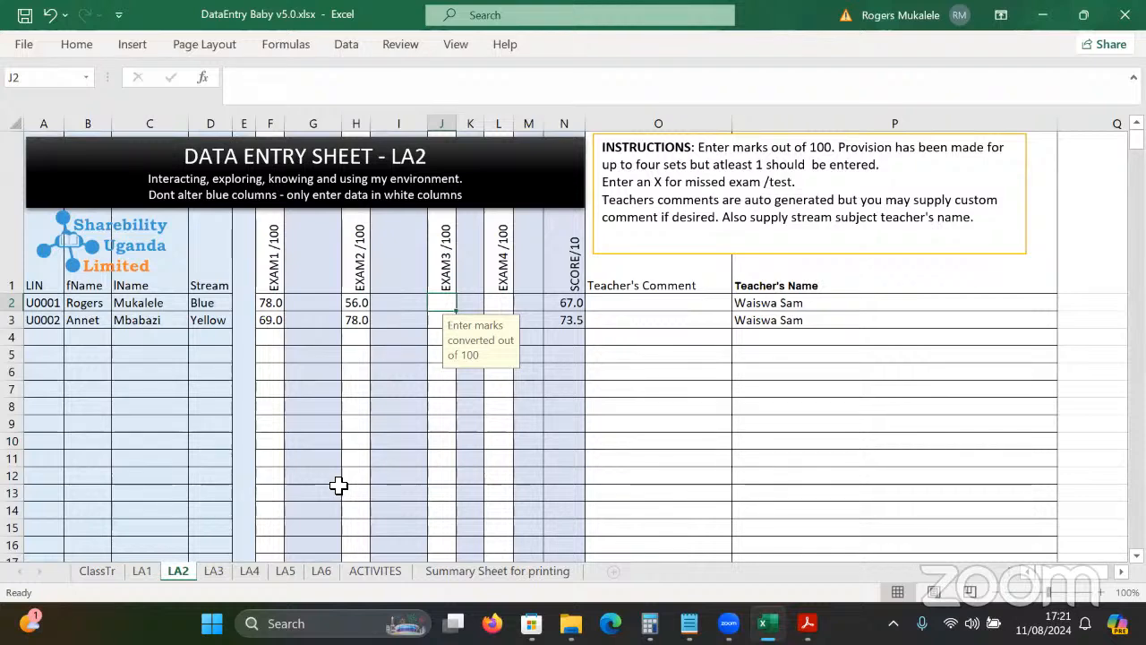
pyautogui.hotkey('ctrl', 'pagedown')
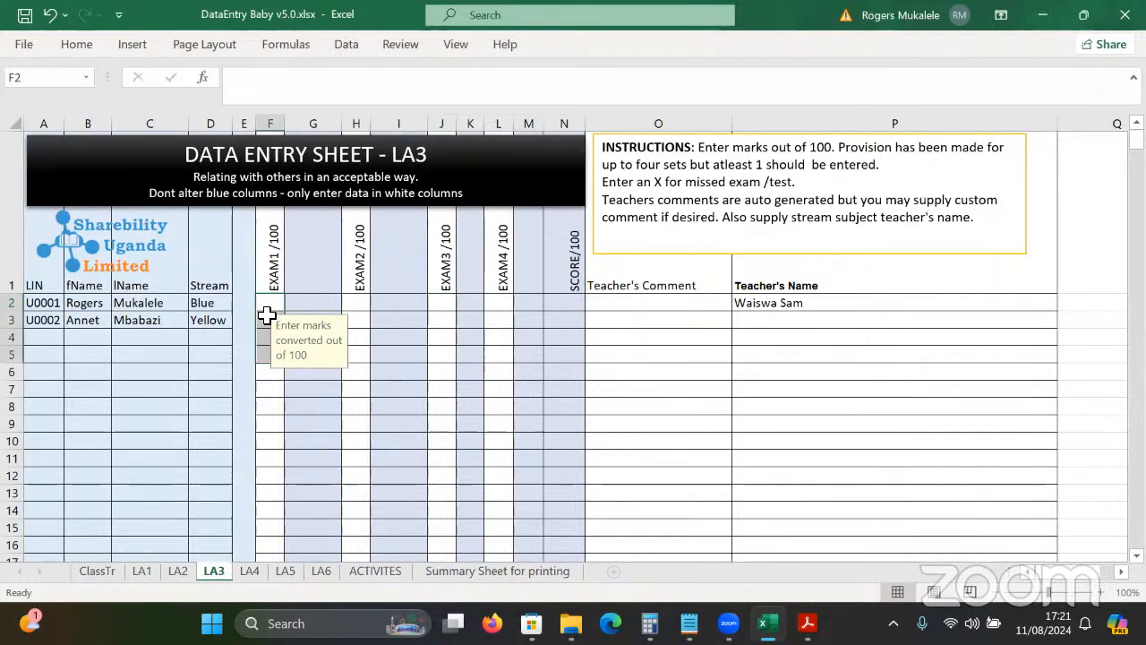
pyautogui.click(270, 307)
pyautogui.write('70')
pyautogui.press('Return')
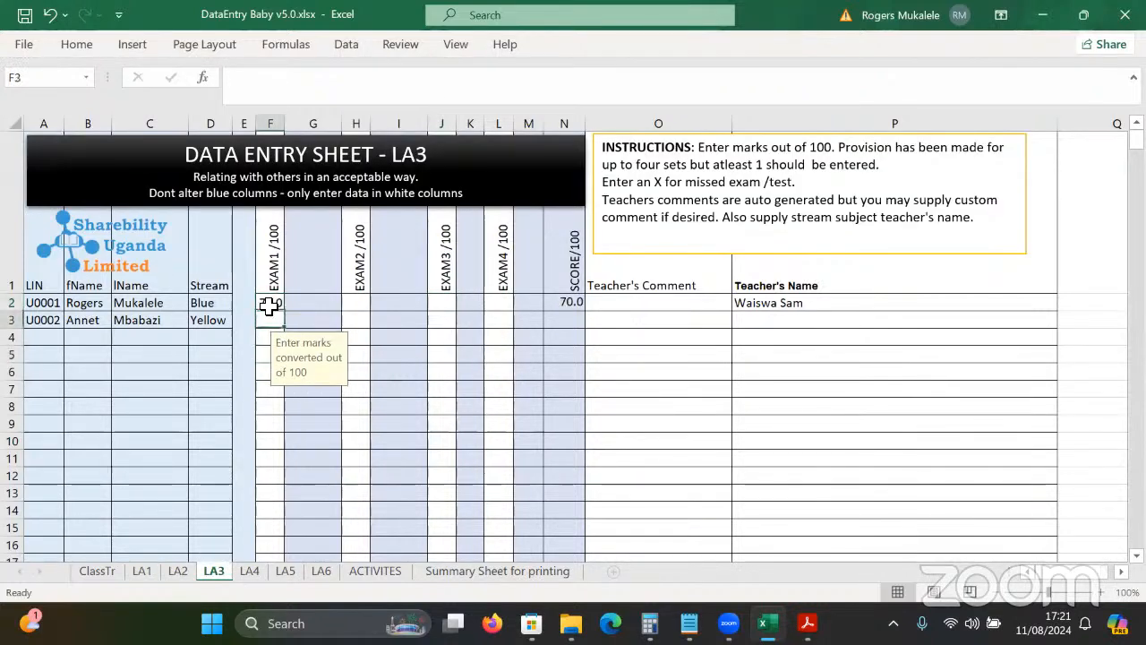
pyautogui.write('80')
pyautogui.press('Tab')
pyautogui.press('Tab')
pyautogui.press('Tab')
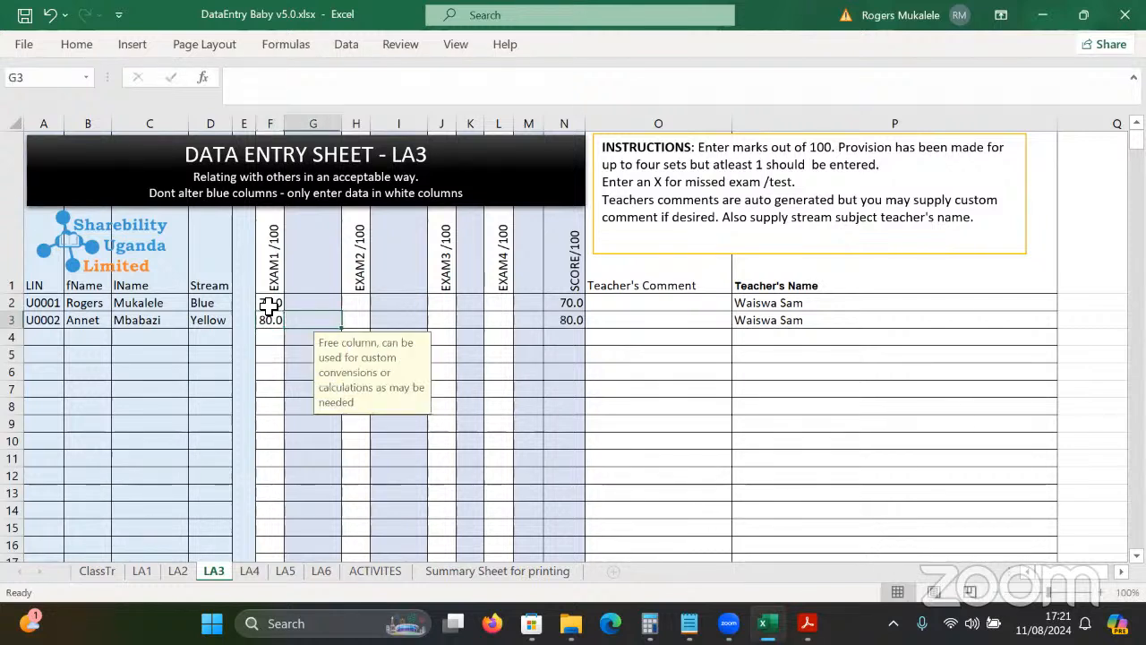
# Enter LA3 EXAM2 marks 75 and 76 in H2 and H3, then switch to LA4.
pyautogui.press('Left')
pyautogui.press('Up')
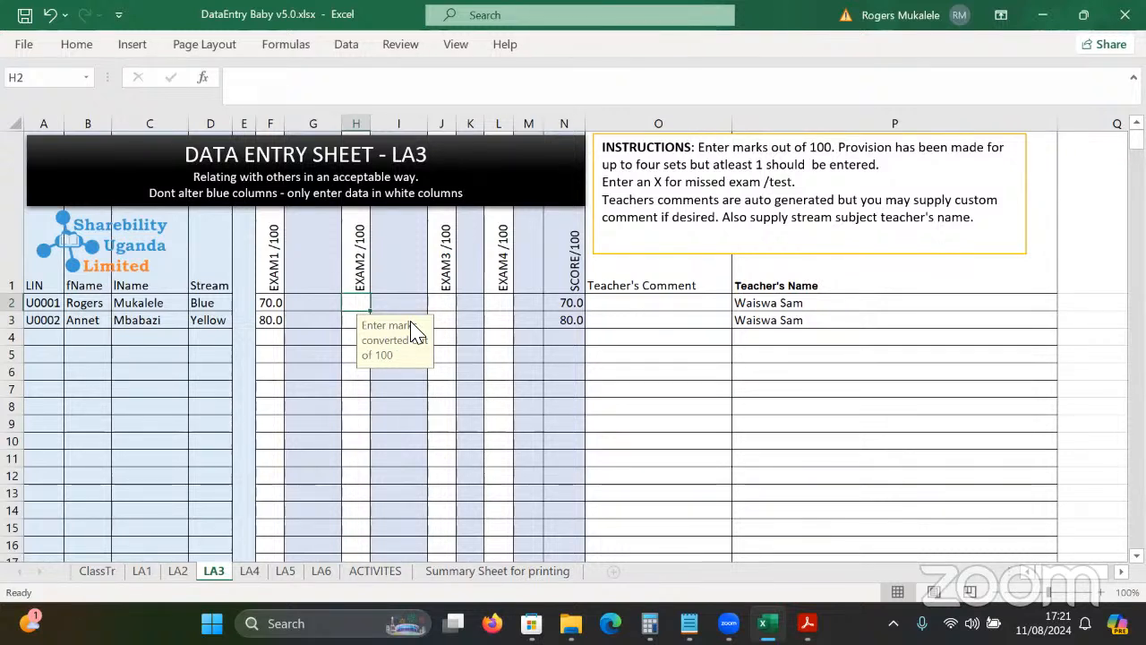
pyautogui.write('75')
pyautogui.press('Return')
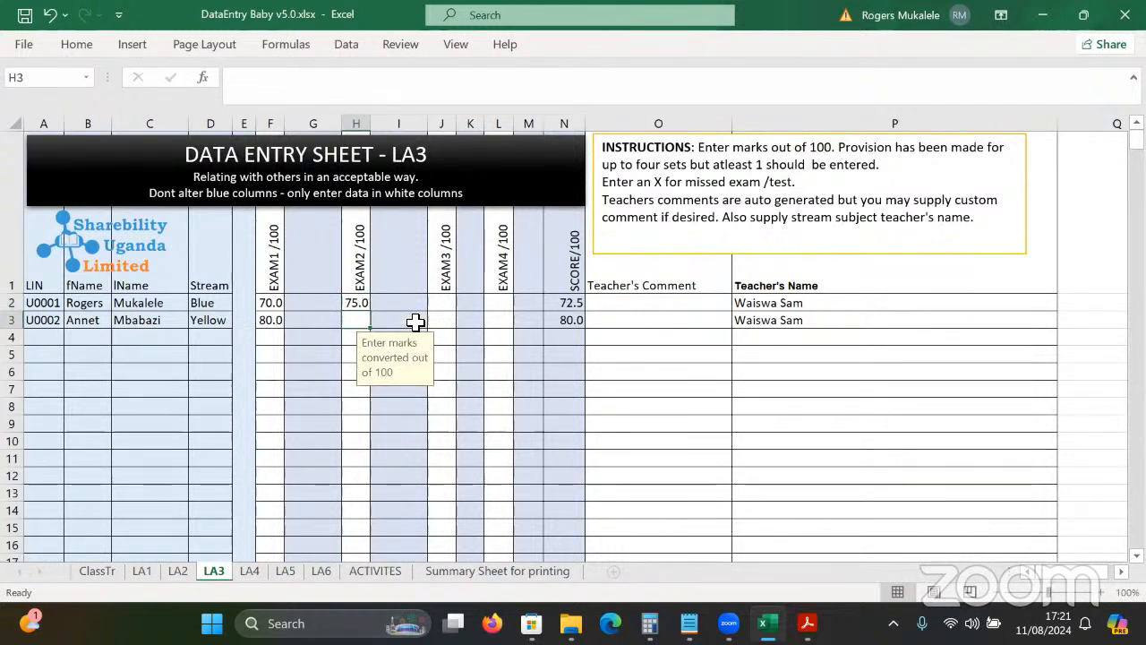
pyautogui.write('76')
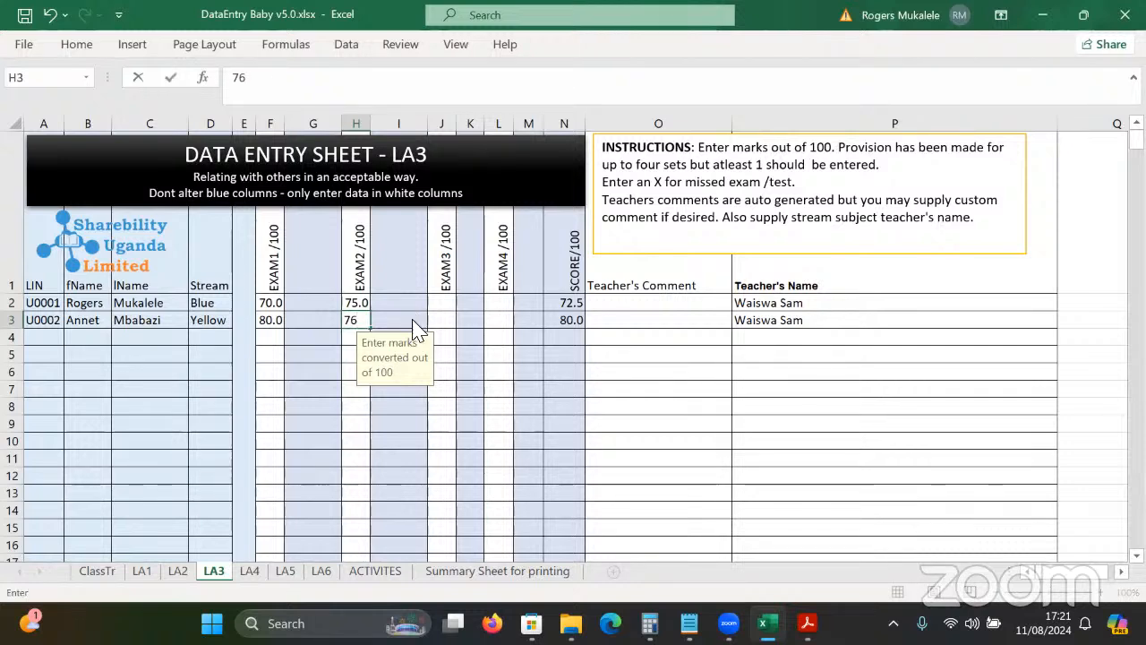
pyautogui.press('Return')
pyautogui.hotkey('ctrl', 'pagedown')
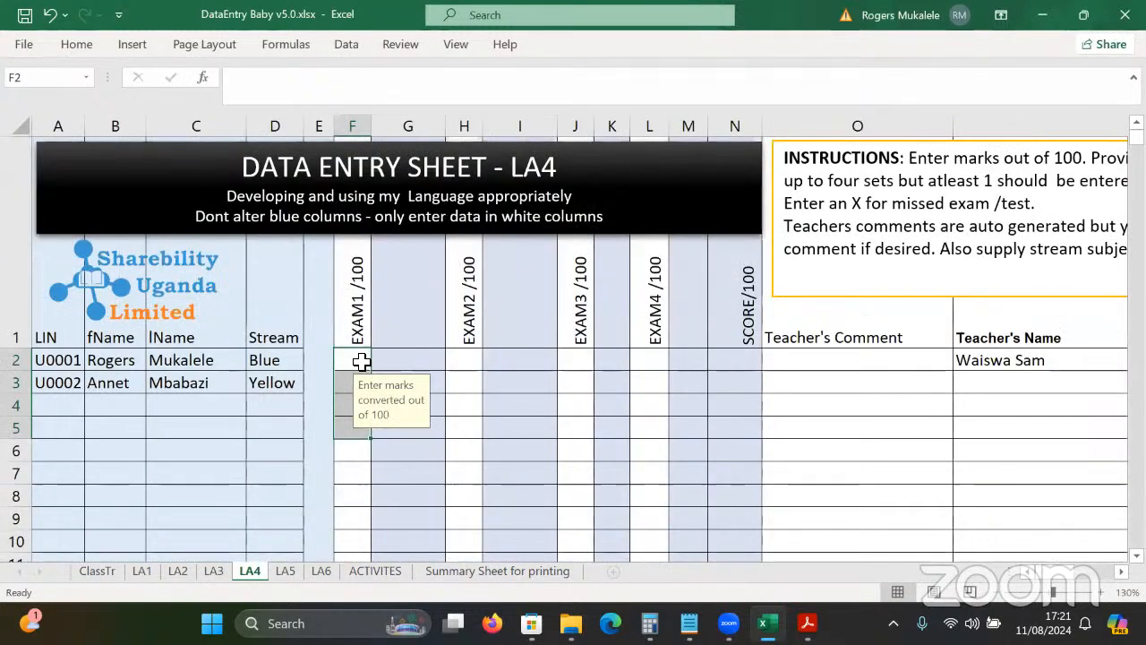
# Enter LA4 EXAM1 marks 59 and 78 and EXAM2 marks 86 and 45, then switch to LA5.
pyautogui.click(361, 361)
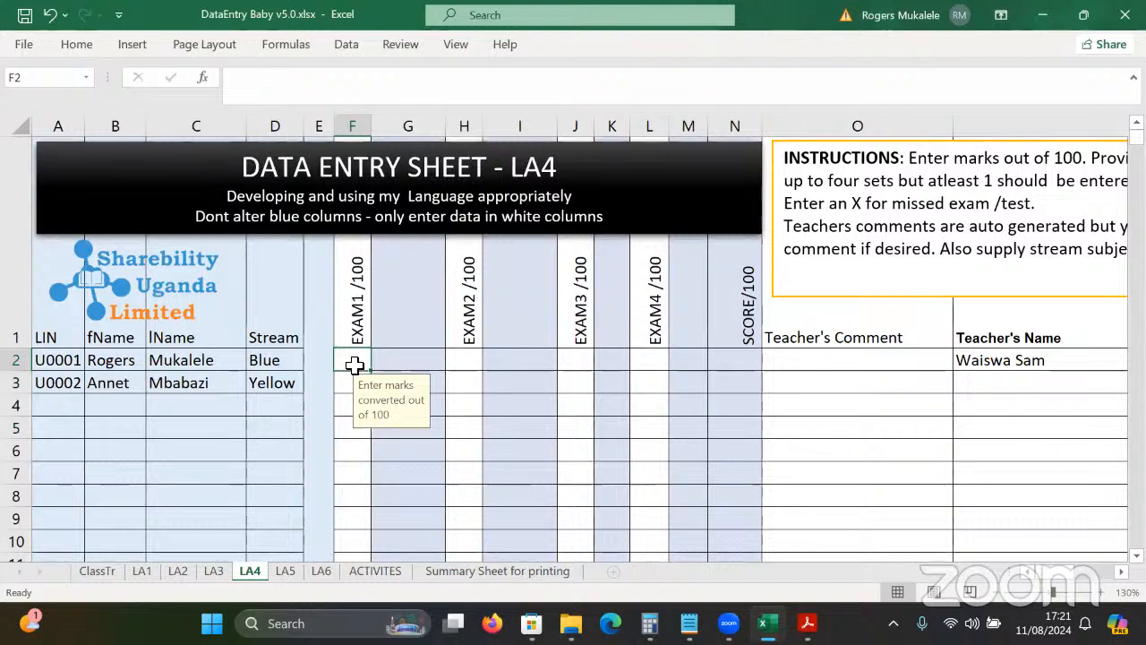
pyautogui.write('59')
pyautogui.press('Return')
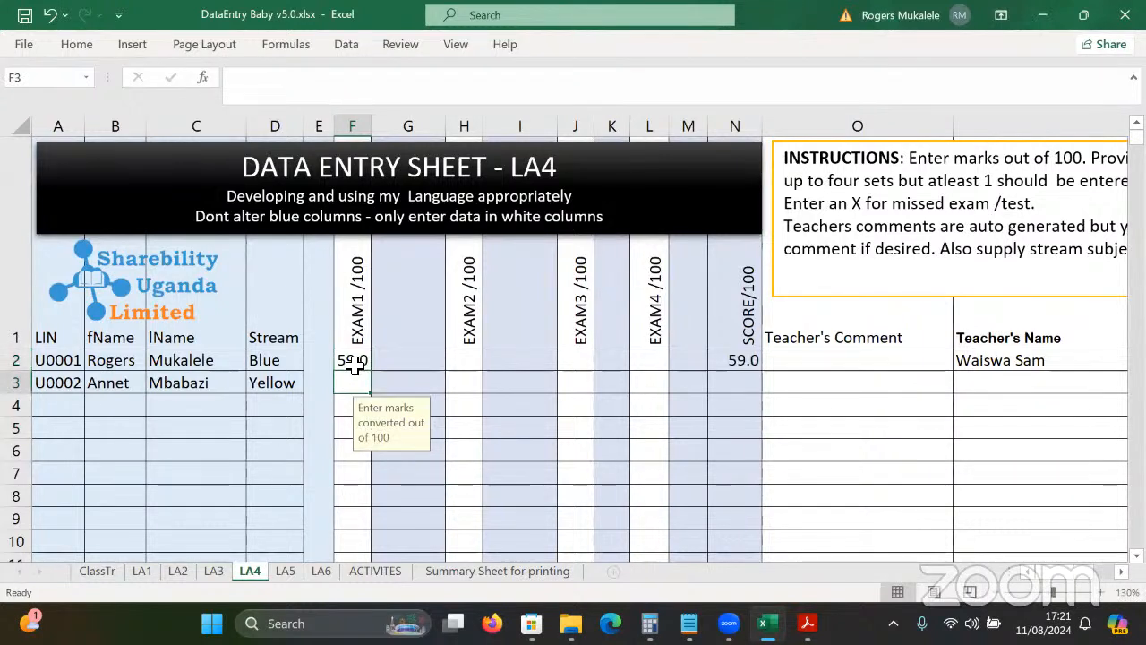
pyautogui.write('7')
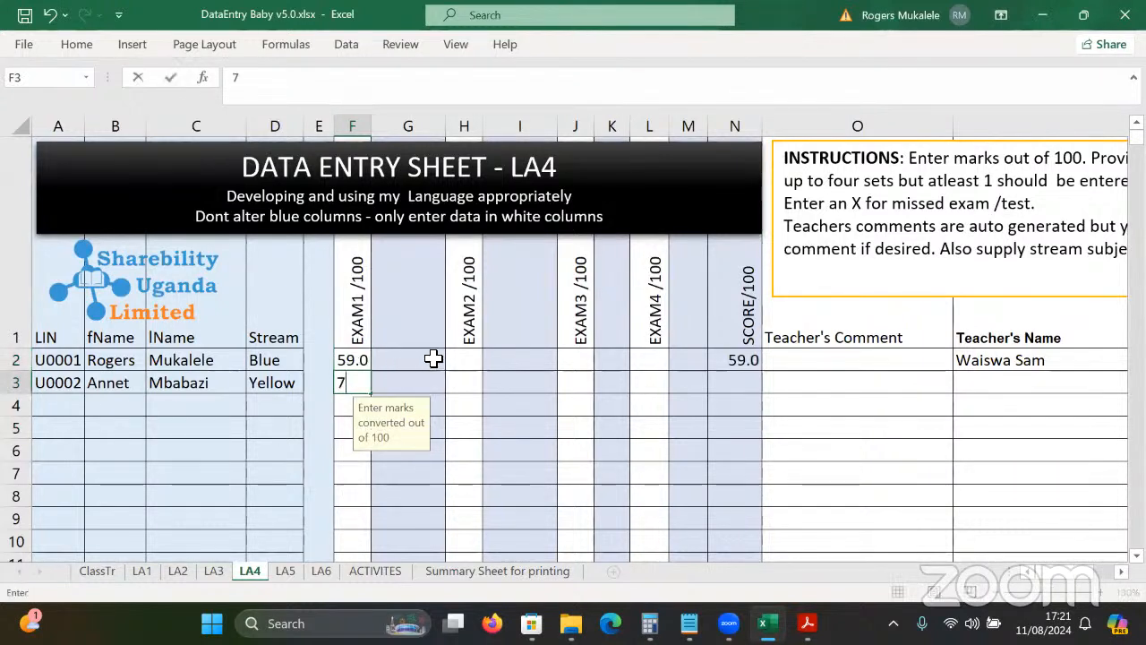
pyautogui.write('8')
pyautogui.click(471, 366)
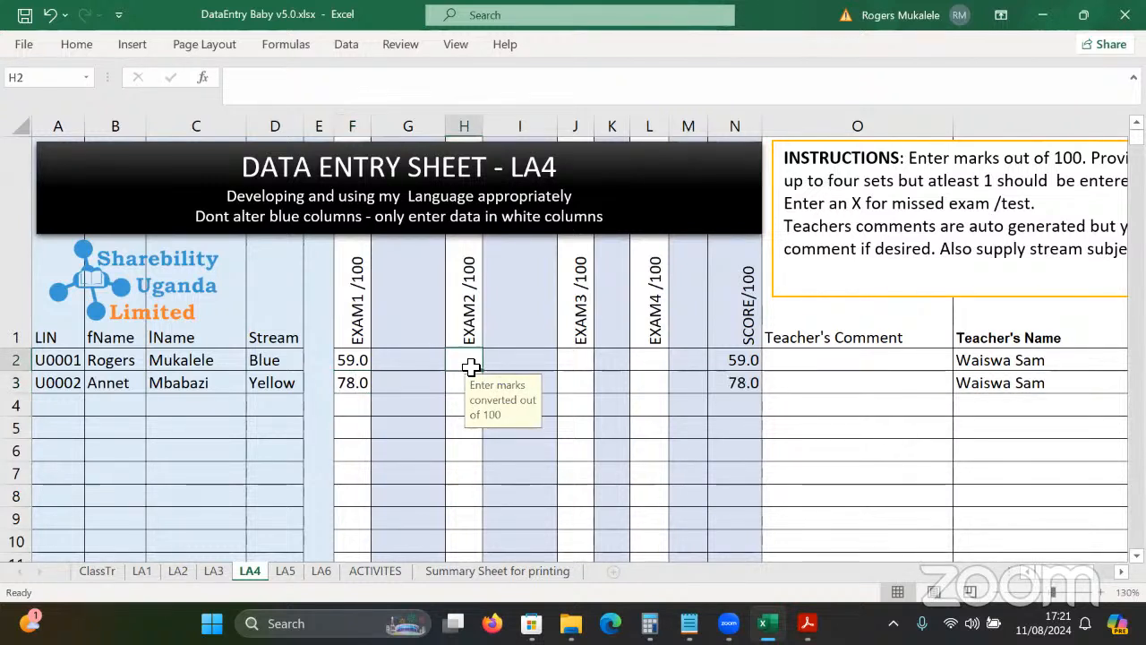
pyautogui.write('86')
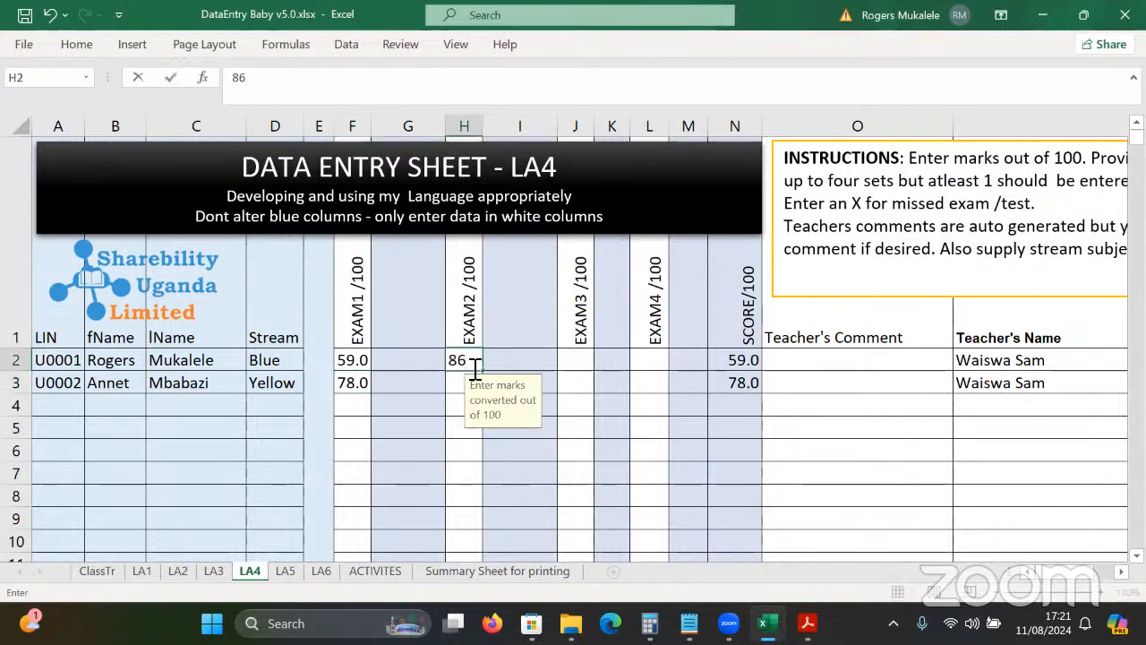
pyautogui.press('Return')
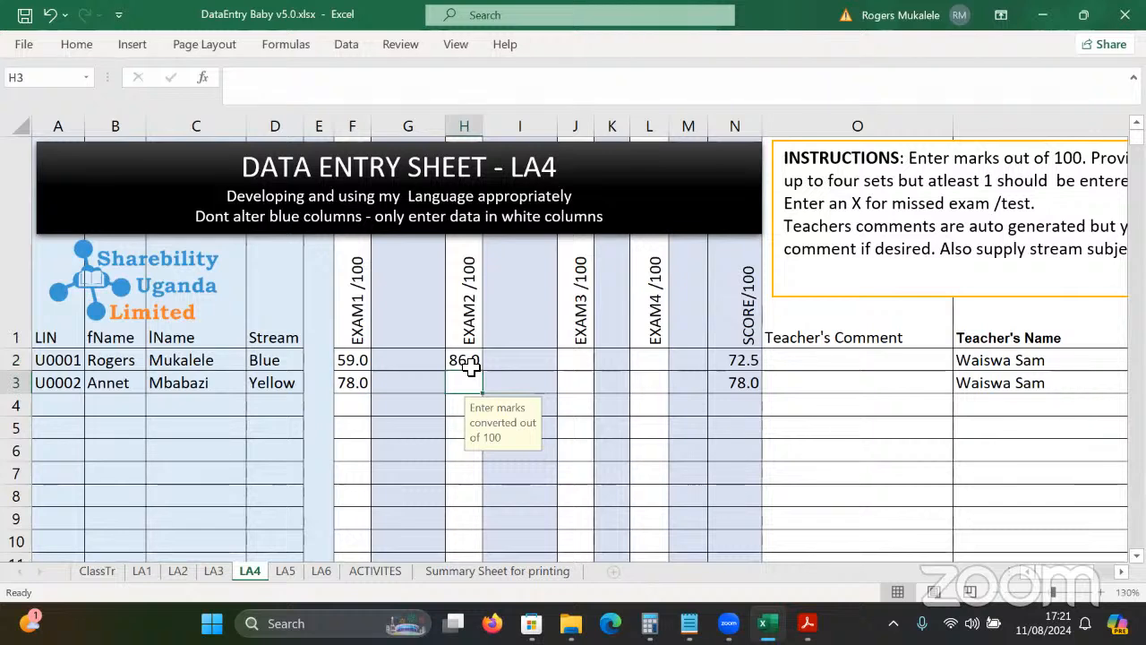
pyautogui.write('45')
pyautogui.press('Return')
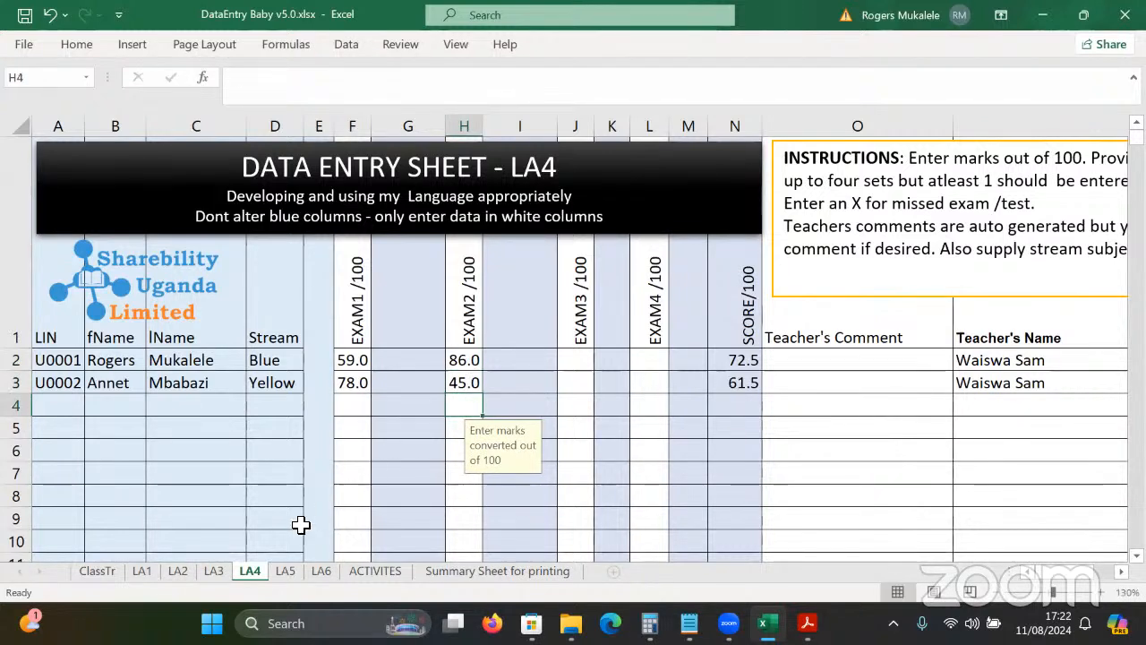
pyautogui.hotkey('ctrl', 'pagedown')
pyautogui.click(445, 424)
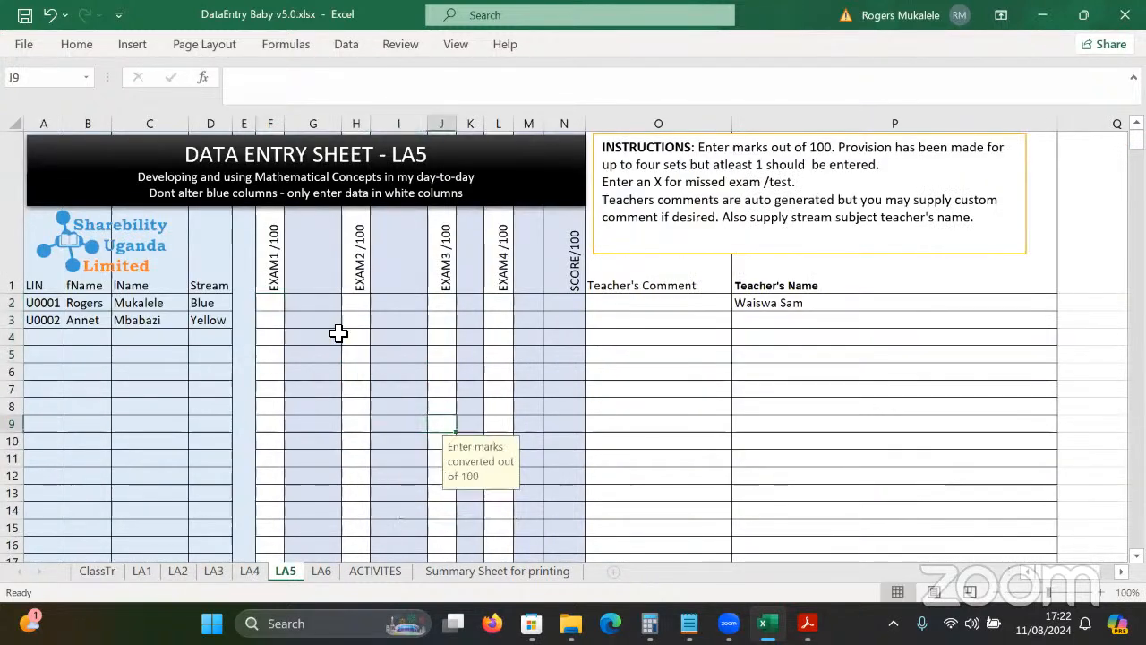
# Enter LA5 EXAM1 marks: 78 for the first pupil and X (missed) for the second, replacing the rejected 120.
pyautogui.click(275, 307)
pyautogui.write('78')
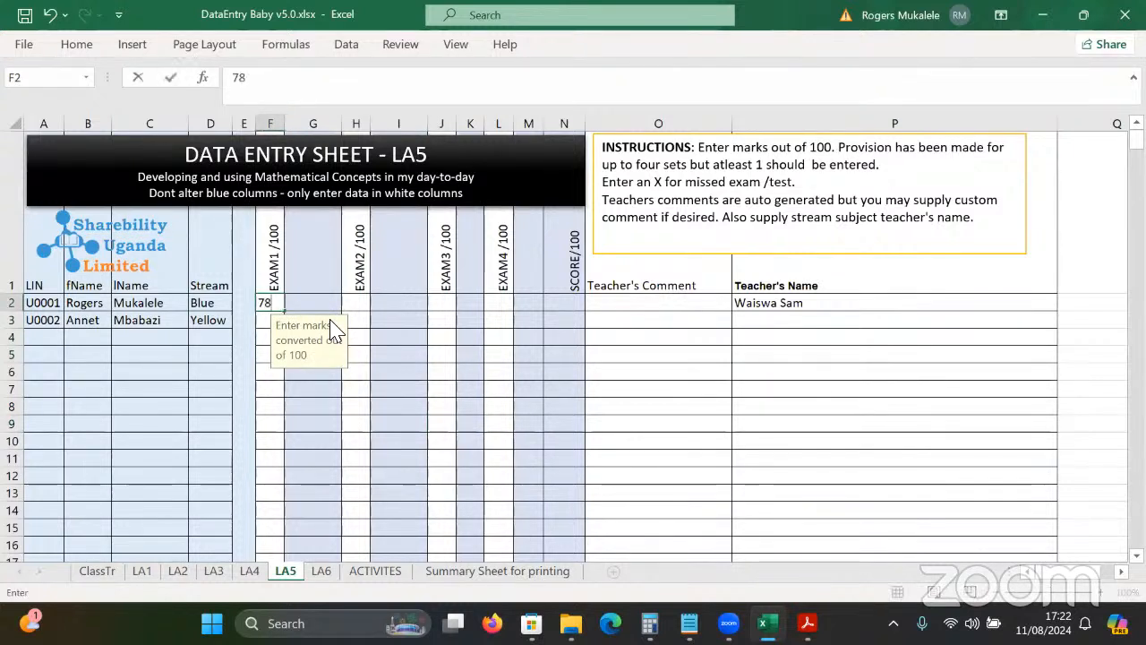
pyautogui.press('Return')
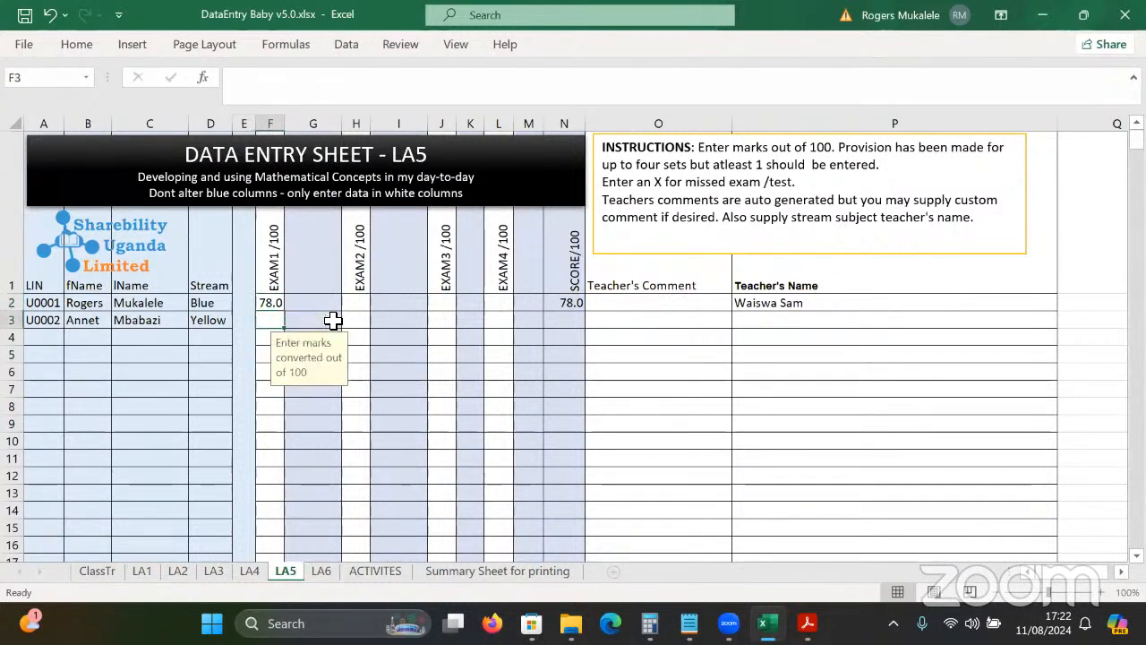
pyautogui.write('120')
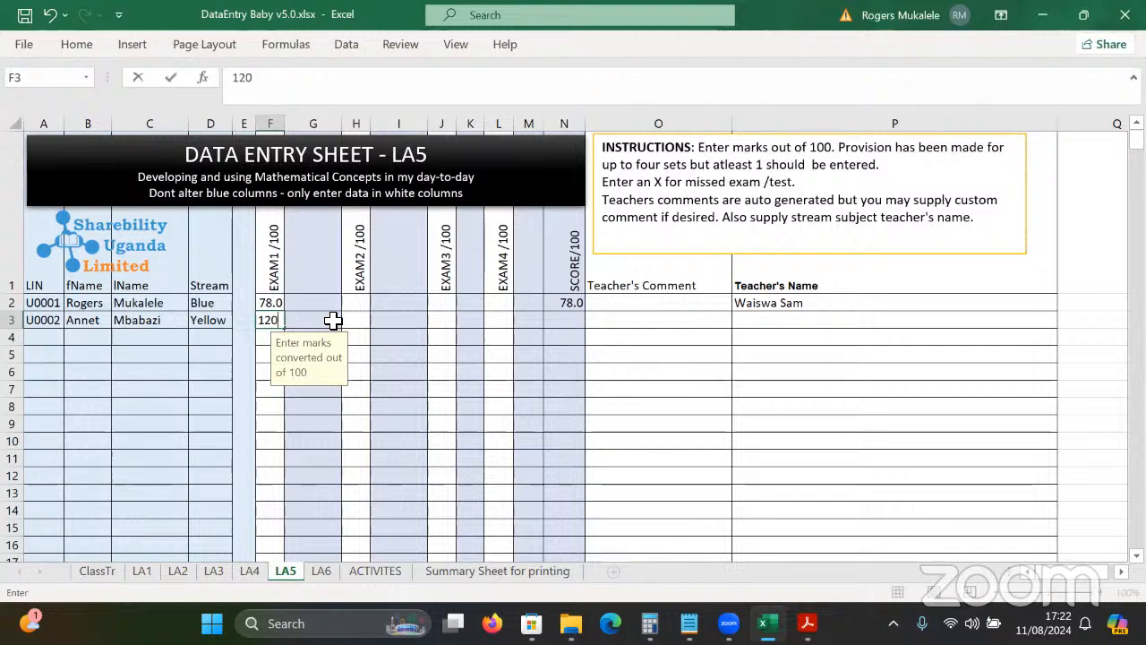
pyautogui.press('Return')
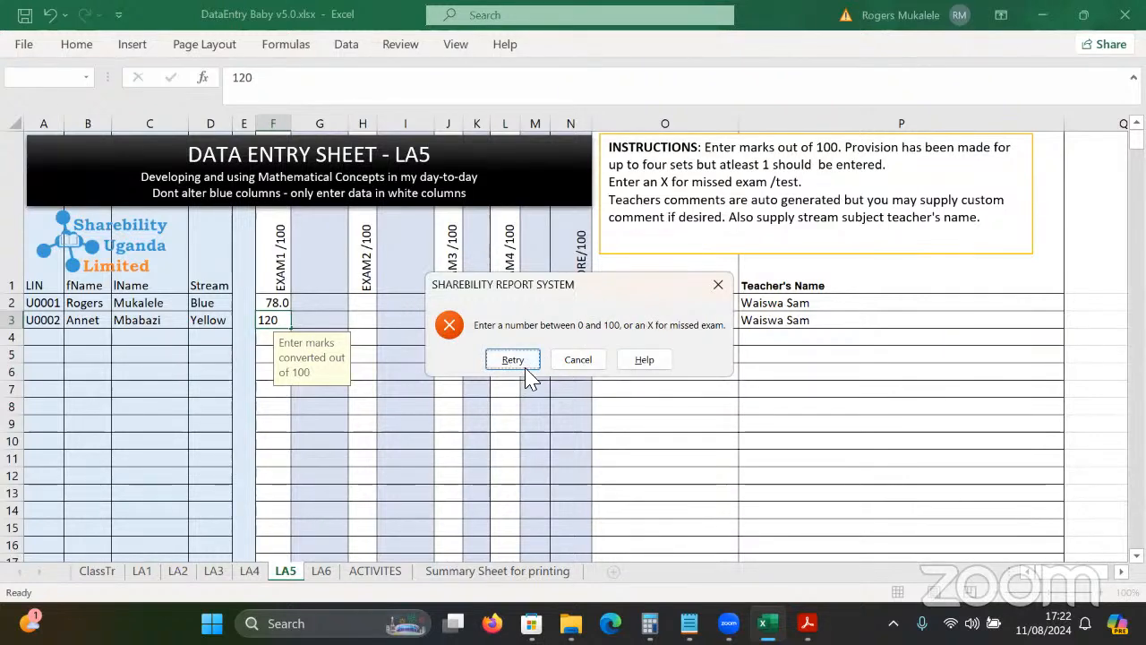
pyautogui.click(593, 359)
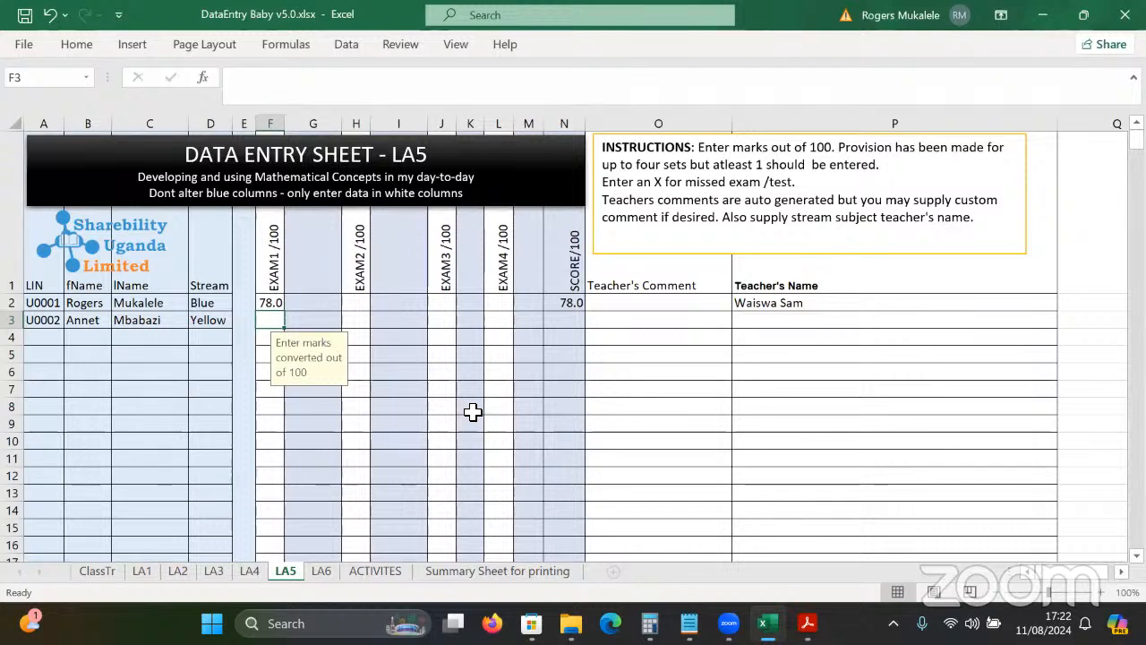
pyautogui.write('x')
pyautogui.press('Tab')
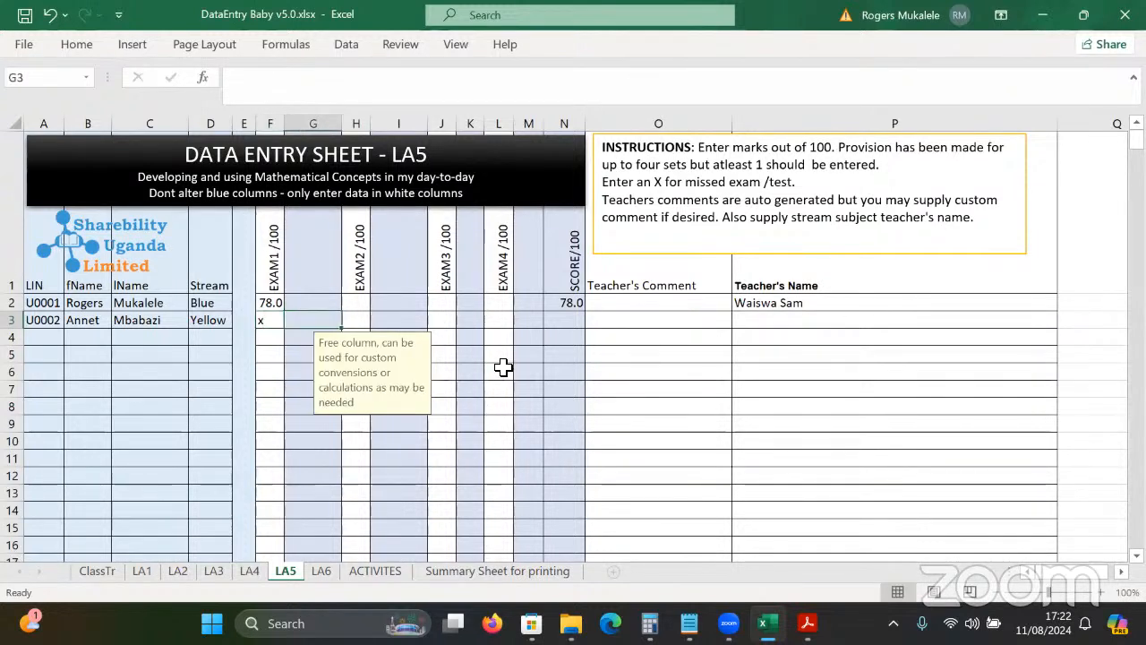
# Enter LA5 EXAM2 marks 89 and 56 in H2 and H3.
pyautogui.click(366, 303)
pyautogui.write('89')
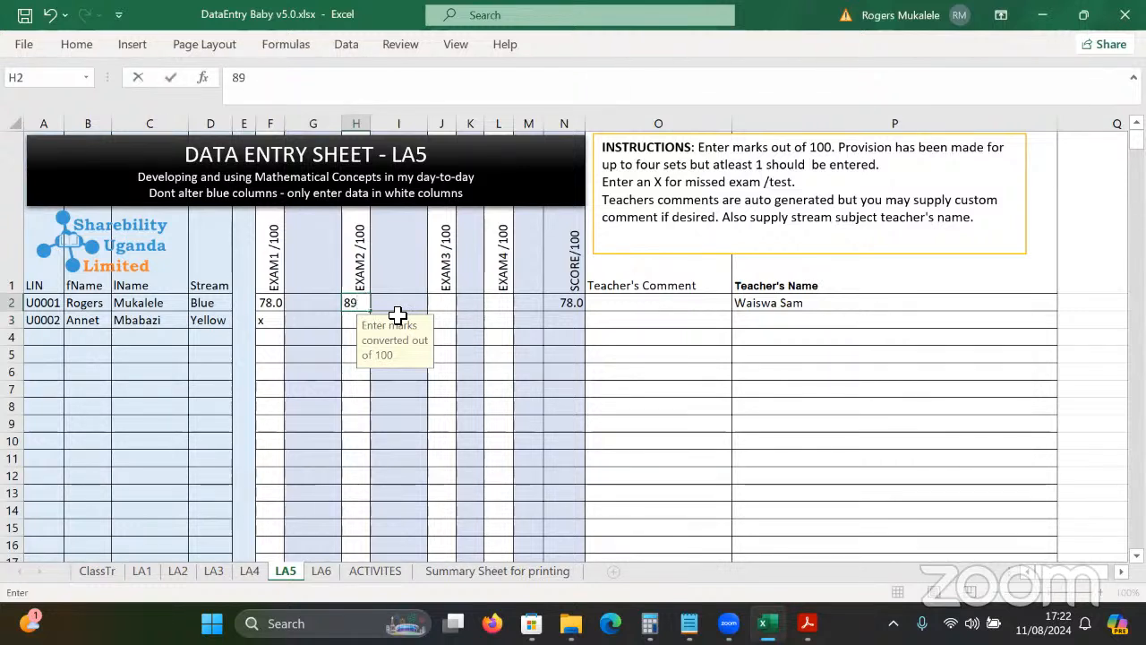
pyautogui.press('Return')
pyautogui.write('56')
pyautogui.press('Return')
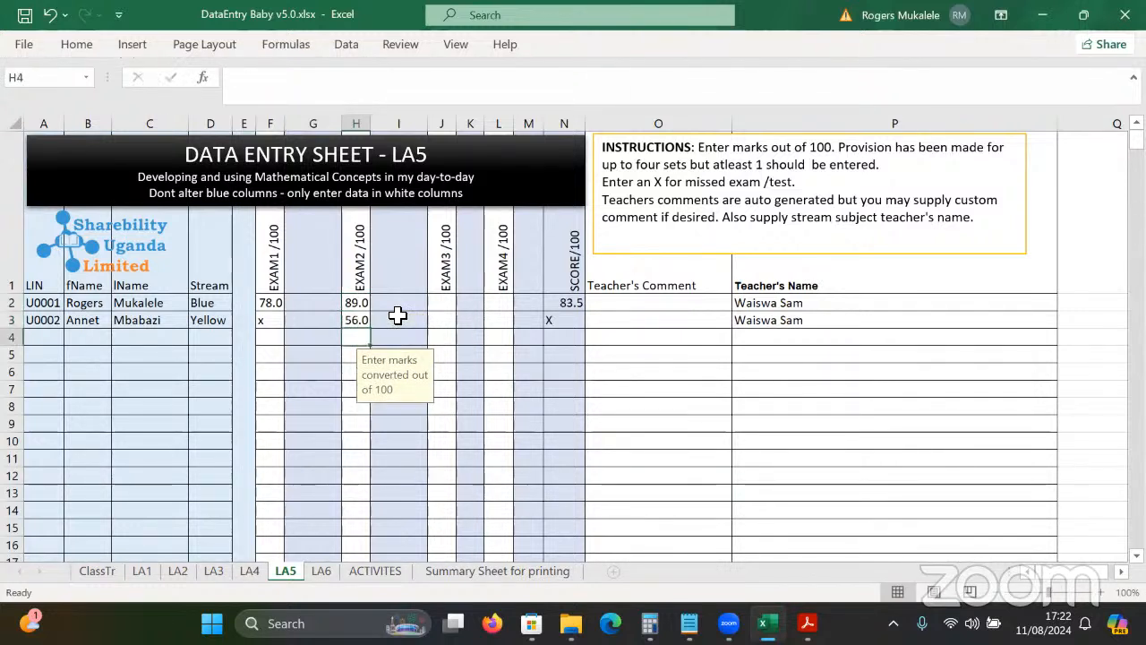
# Check the second pupil's score formula and the LA6 input note, then bring the framework PDF forward.
pyautogui.click(573, 321)
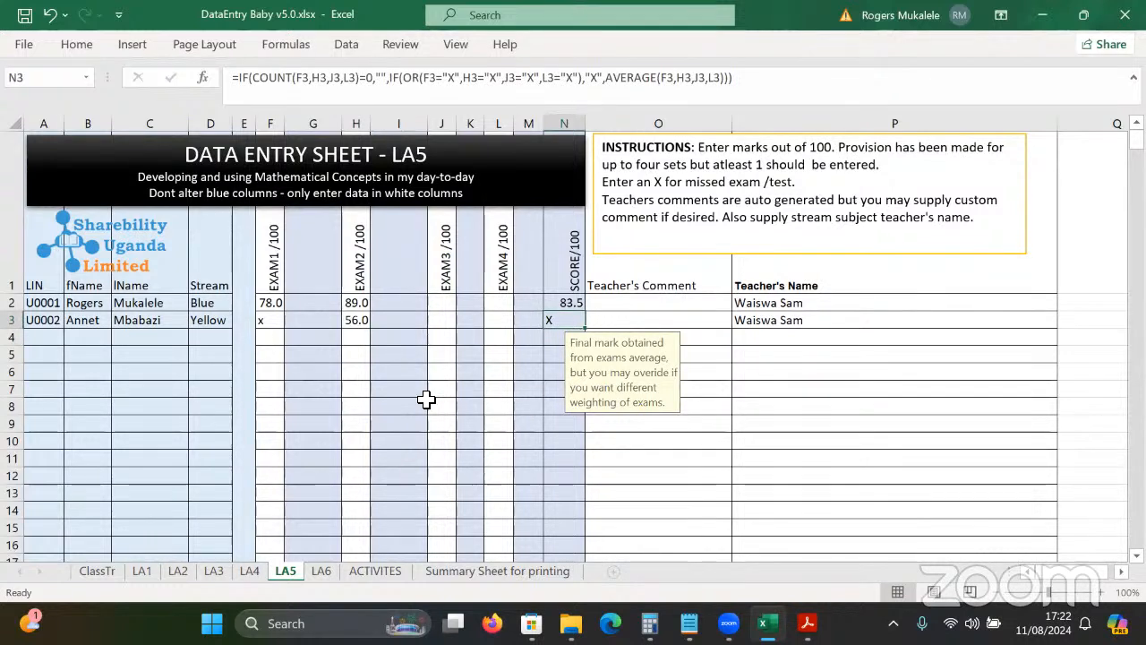
pyautogui.hotkey('ctrl', 'pagedown')
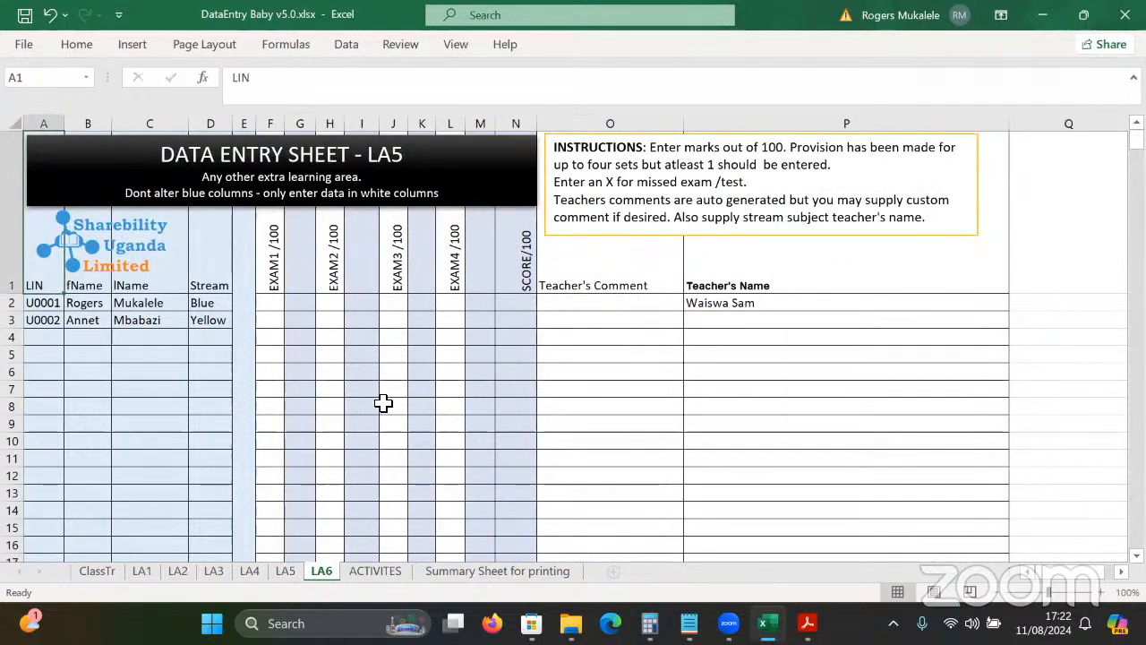
pyautogui.click(366, 336)
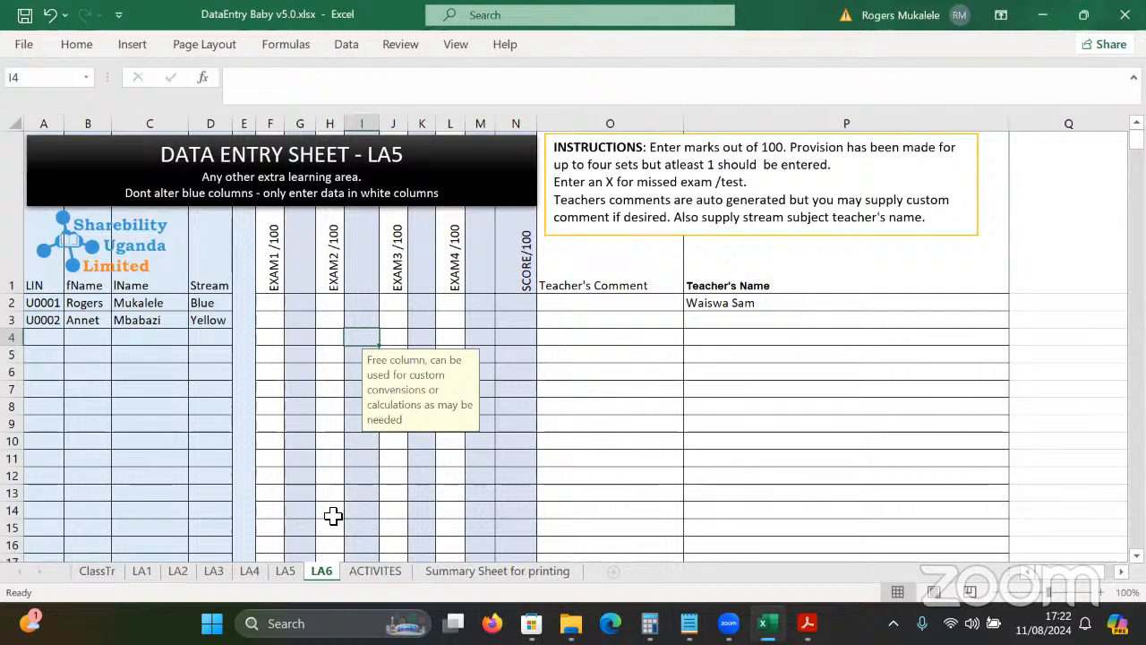
pyautogui.click(805, 621)
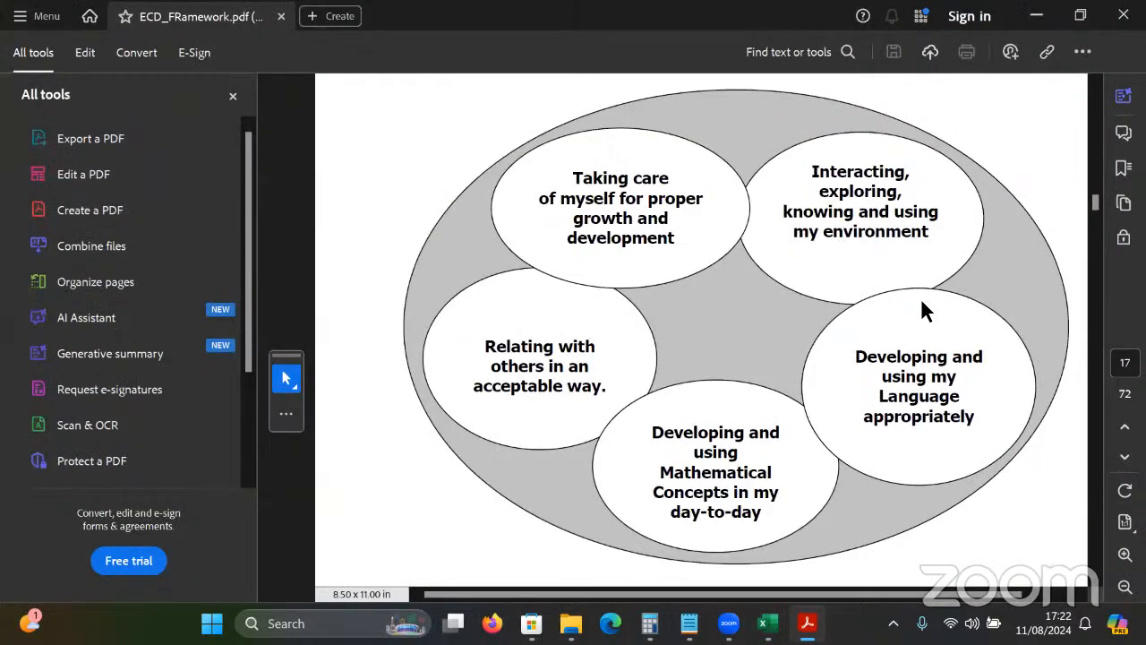
pyautogui.scroll(-5, 1045, 521)
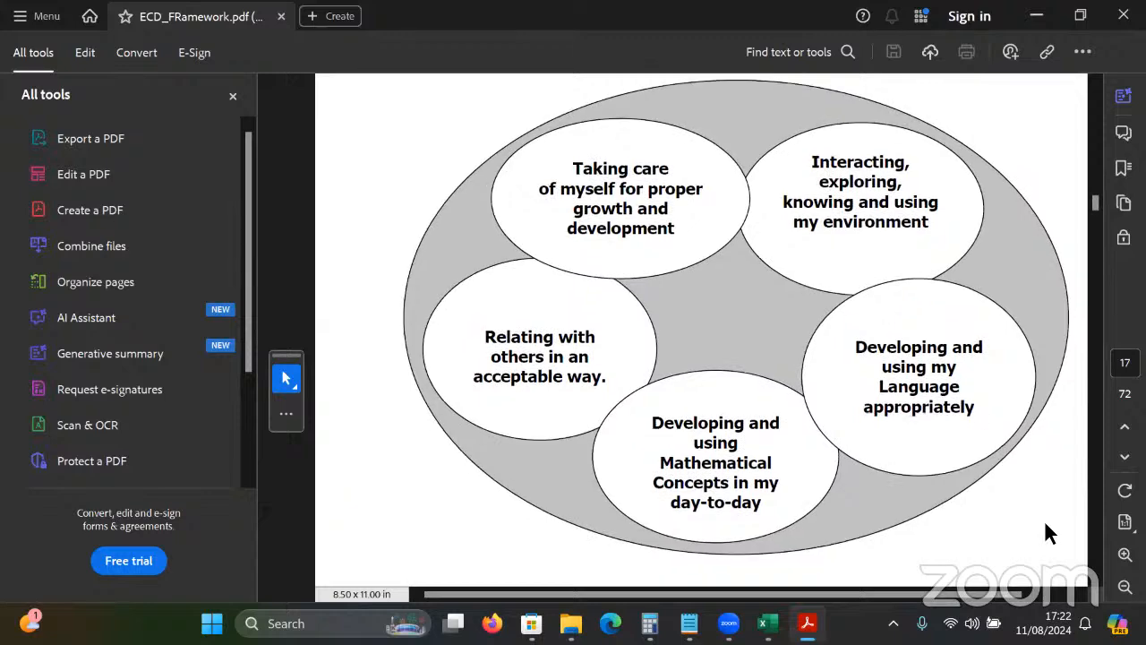
pyautogui.scroll(-4, 1048, 531)
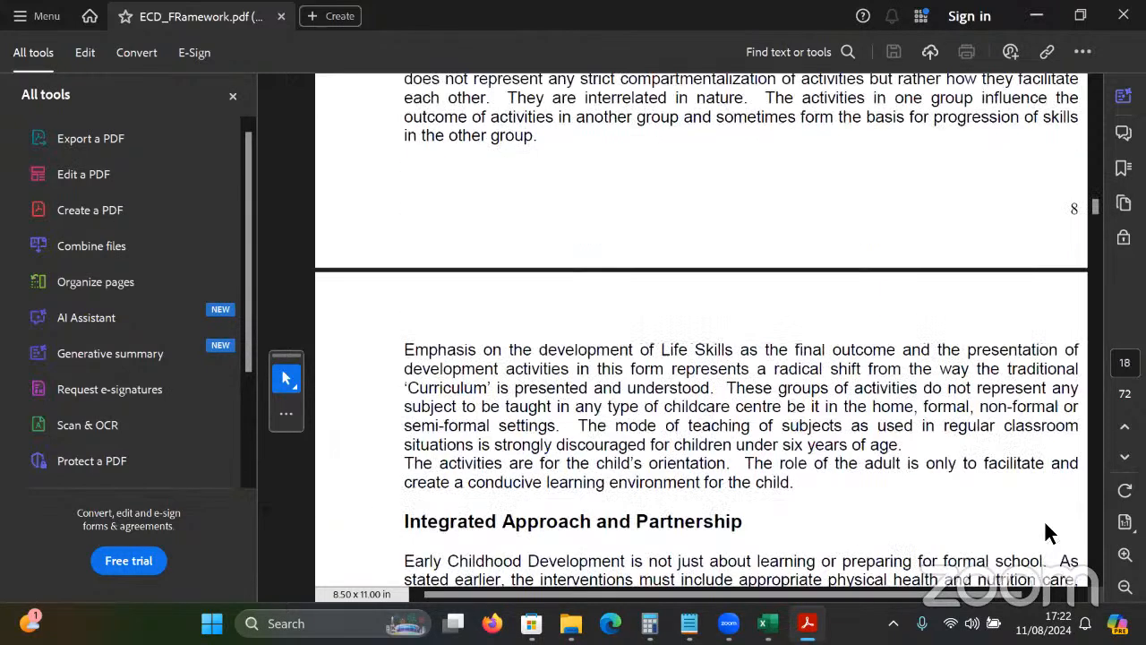
pyautogui.scroll(8, 1045, 522)
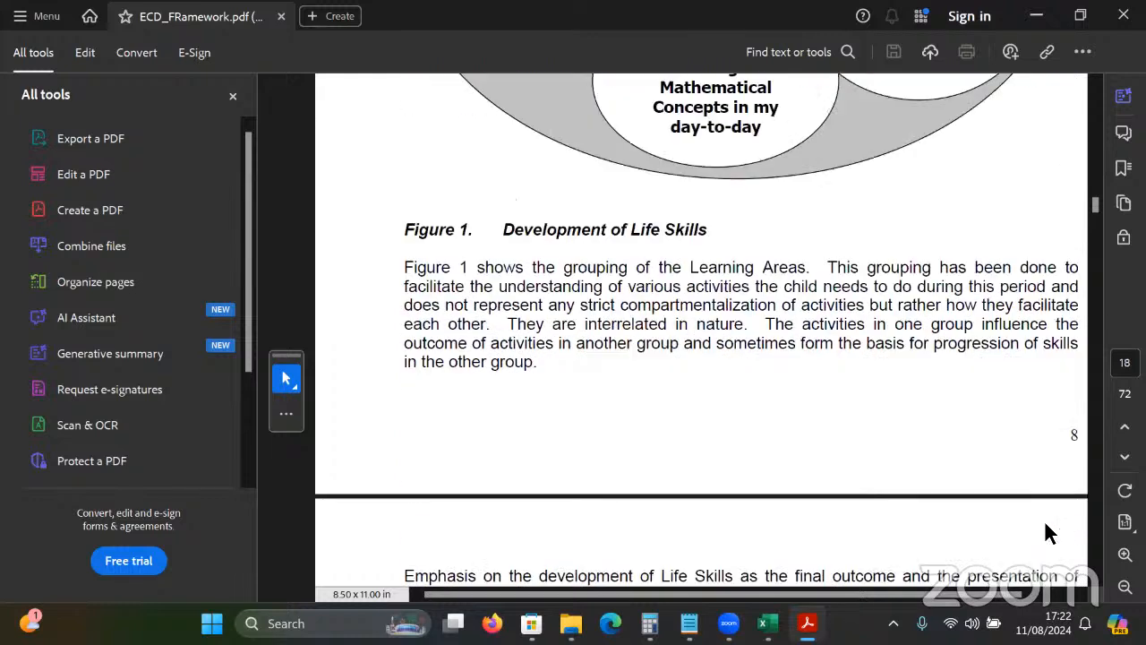
pyautogui.moveTo(574, 144); pyautogui.dragTo(645, 162)
pyautogui.click(651, 187)
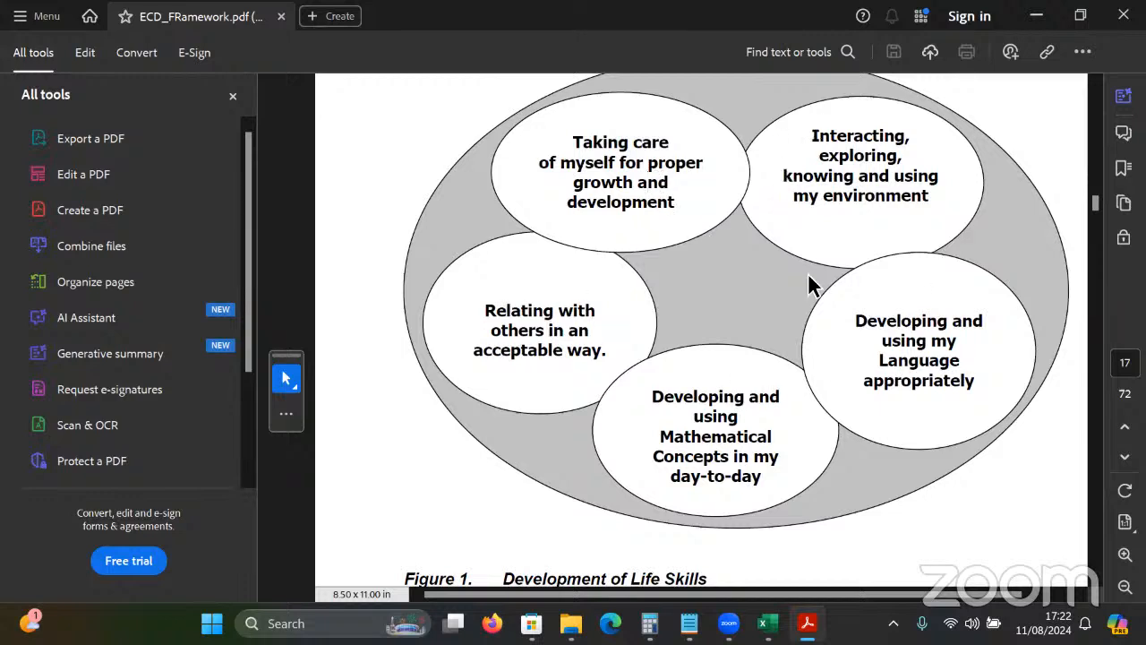
pyautogui.click(1037, 18)
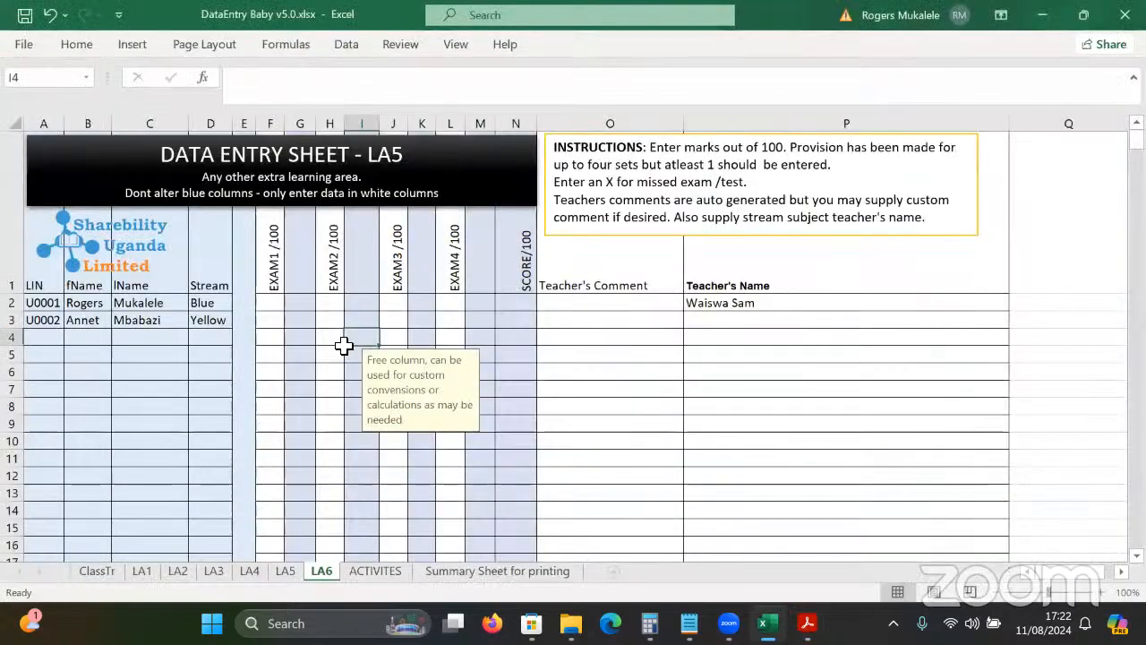
# Move on to the ACTIVITES sheet and enlarge its view.
pyautogui.click(342, 345)
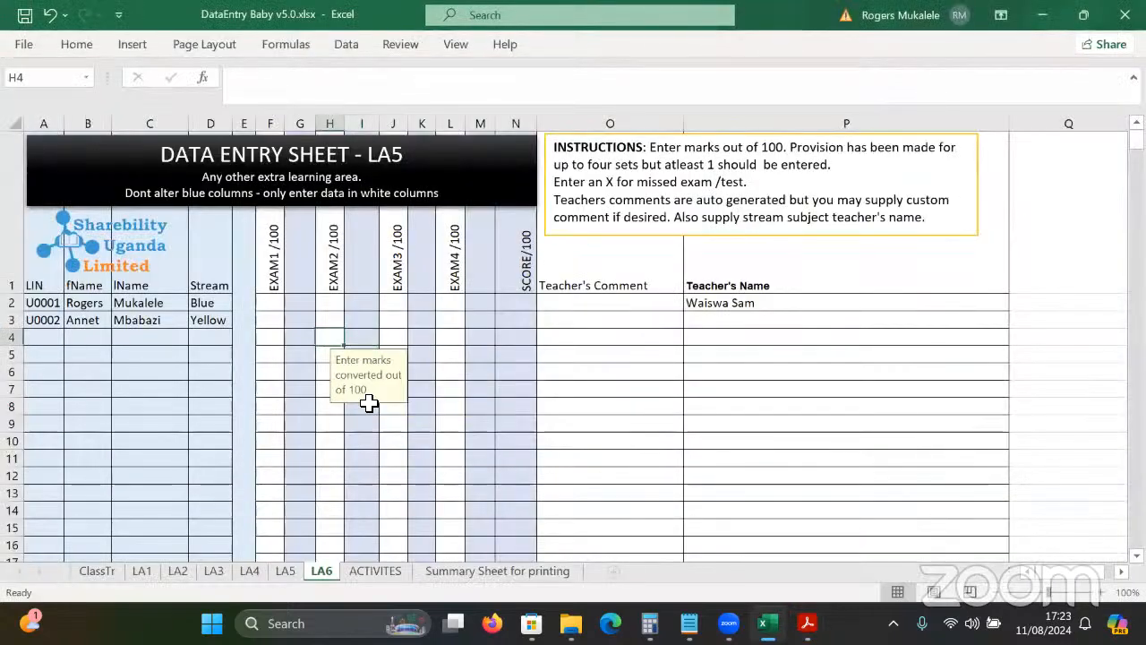
pyautogui.hotkey('ctrl', 'pagedown')
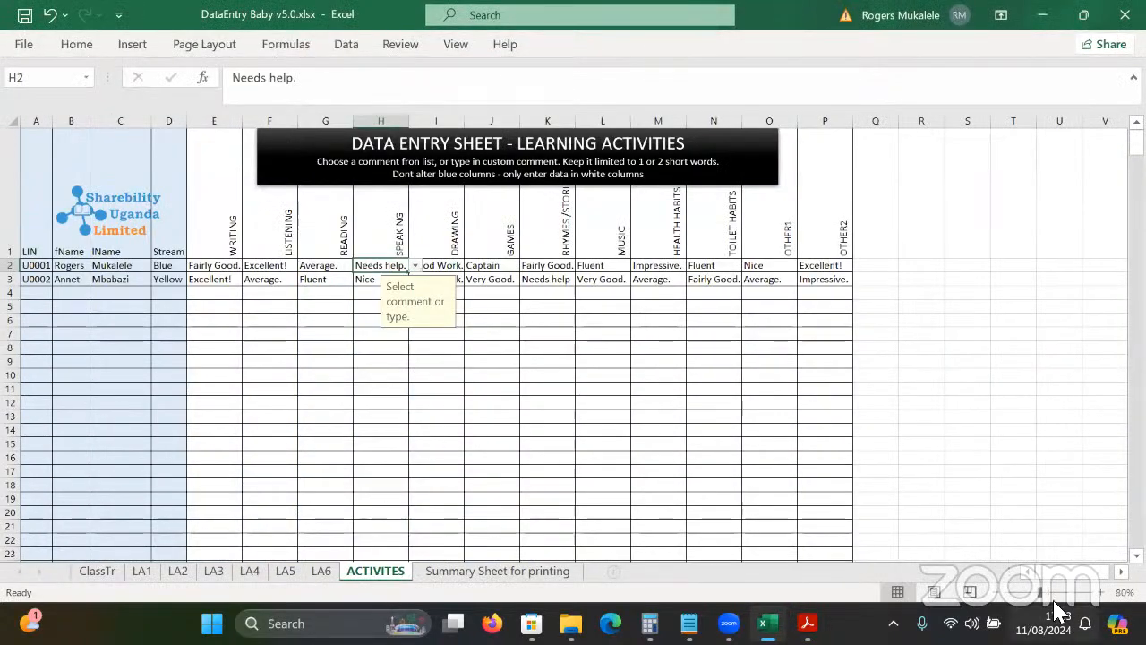
pyautogui.click(1101, 592)
pyautogui.click(1101, 592)
pyautogui.click(793, 439)
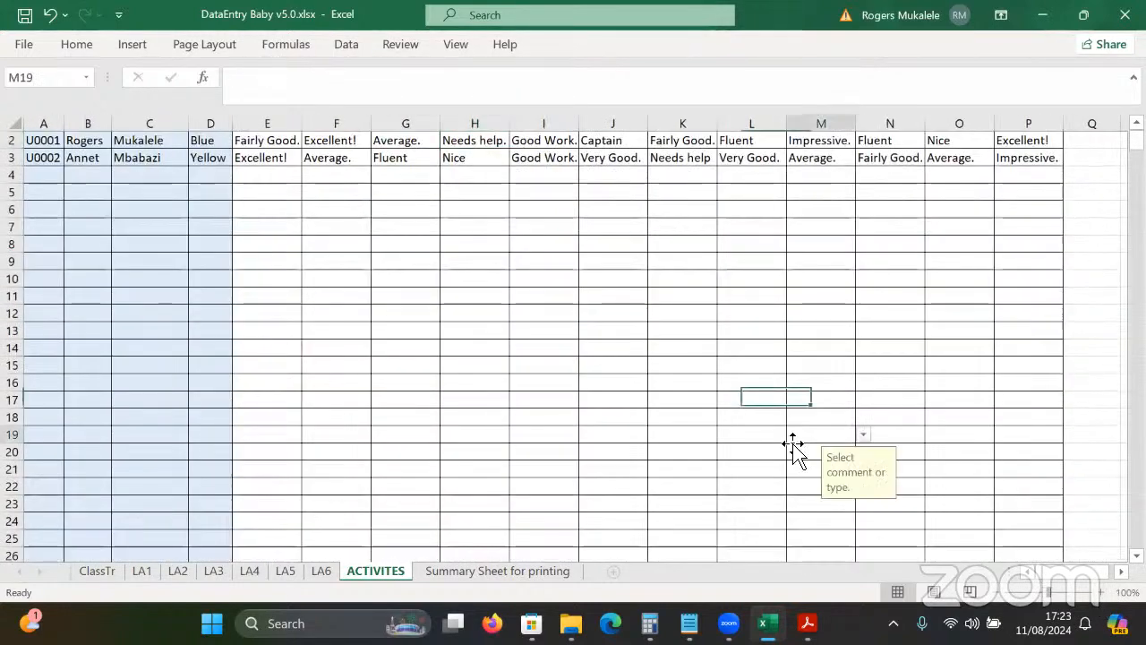
pyautogui.press('Up')
pyautogui.press('Up')
pyautogui.press('Up')
pyautogui.press('Up')
pyautogui.press('Up')
pyautogui.press('Up')
pyautogui.press('Up')
pyautogui.press('Up')
pyautogui.press('Up')
pyautogui.press('Up')
pyautogui.press('Up')
pyautogui.press('Up')
pyautogui.press('Up')
pyautogui.press('Up')
pyautogui.press('Up')
pyautogui.press('Up')
pyautogui.press('Up')
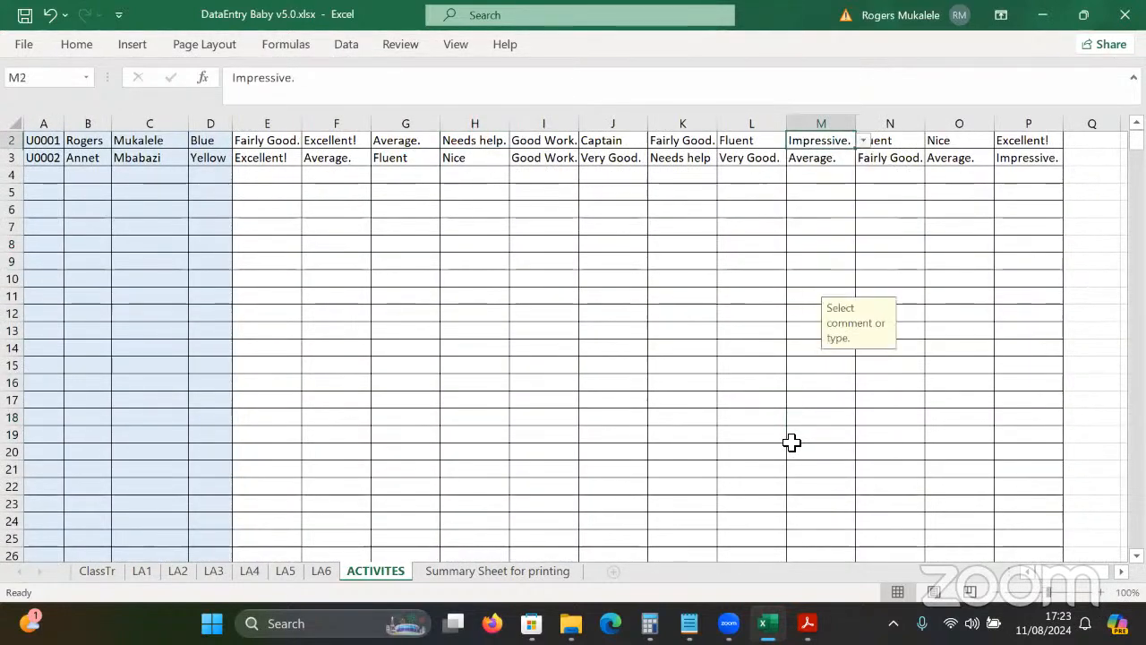
pyautogui.press('Up')
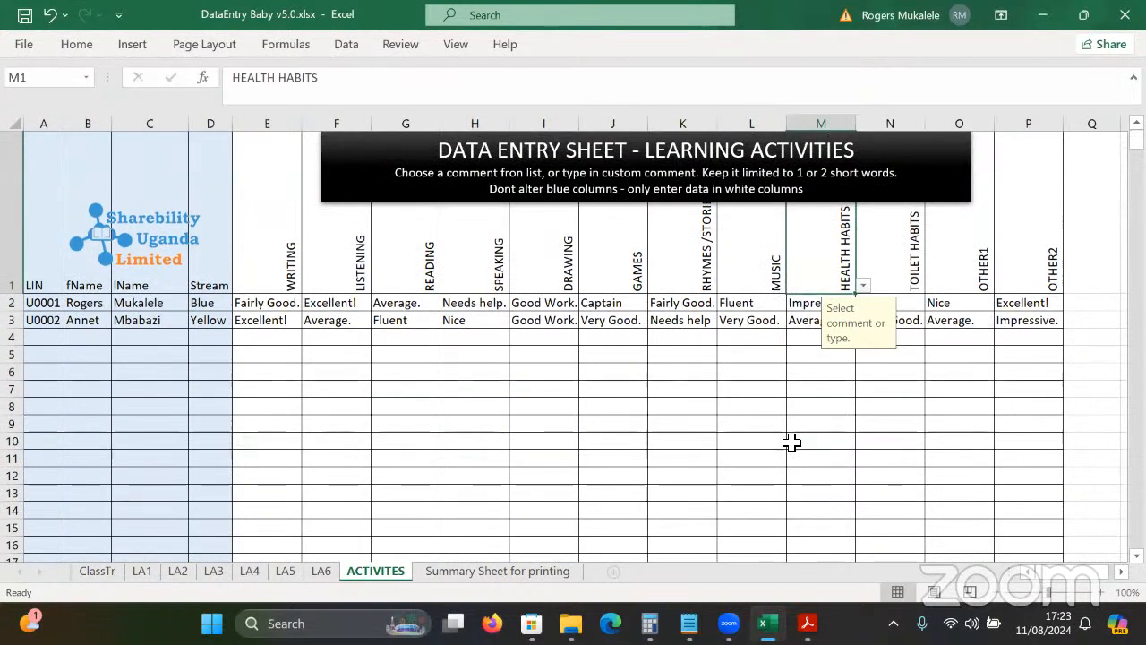
# Review the activity headings, then clear the sample entries in D2:P3.
pyautogui.click(256, 276)
pyautogui.click(359, 245)
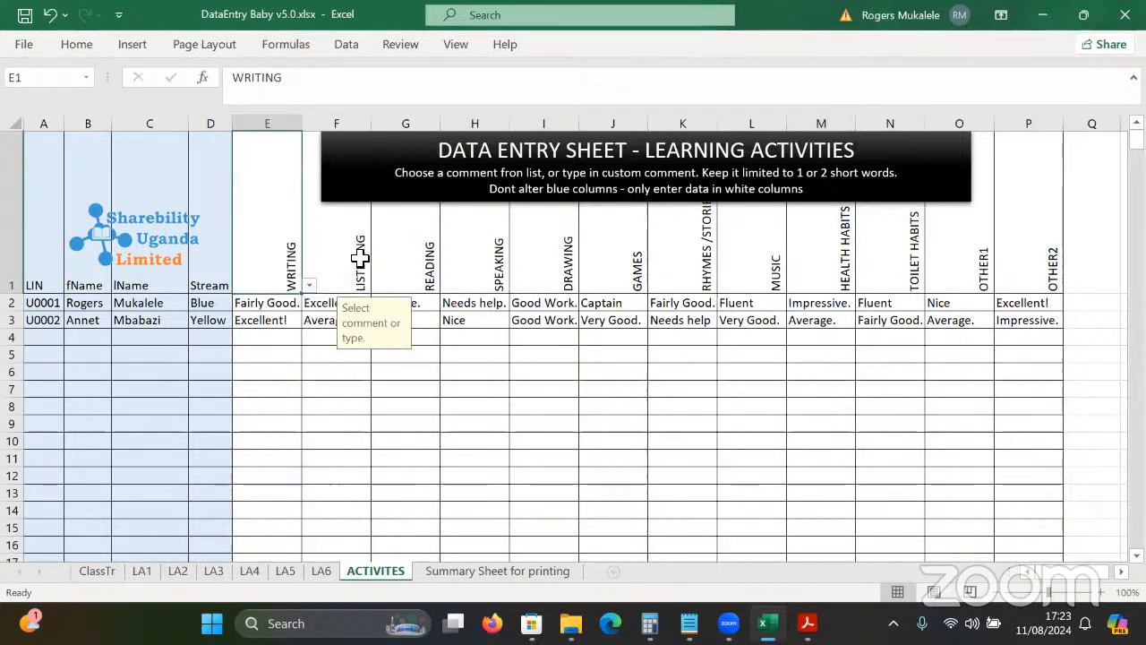
pyautogui.click(593, 260)
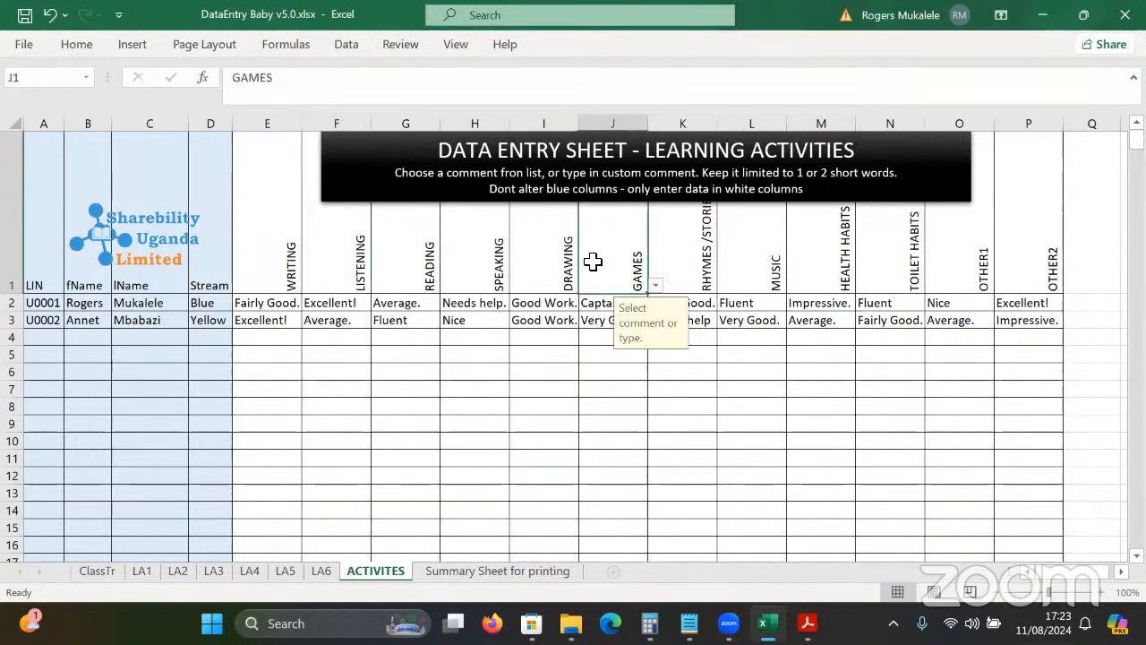
pyautogui.click(760, 280)
pyautogui.click(900, 266)
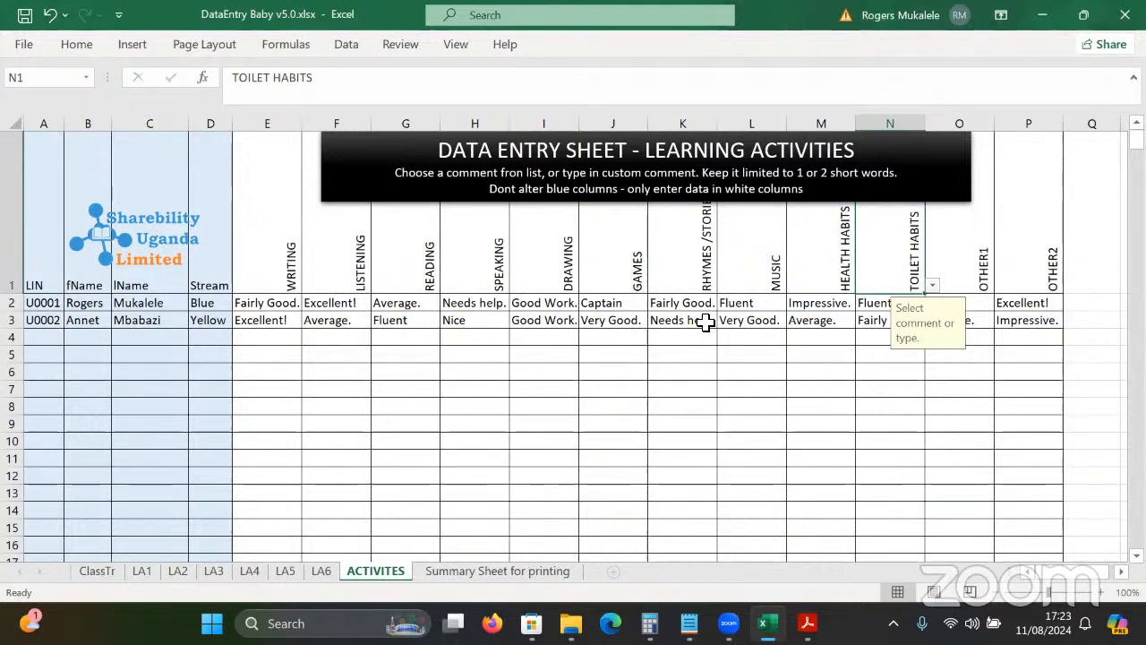
pyautogui.click(337, 355)
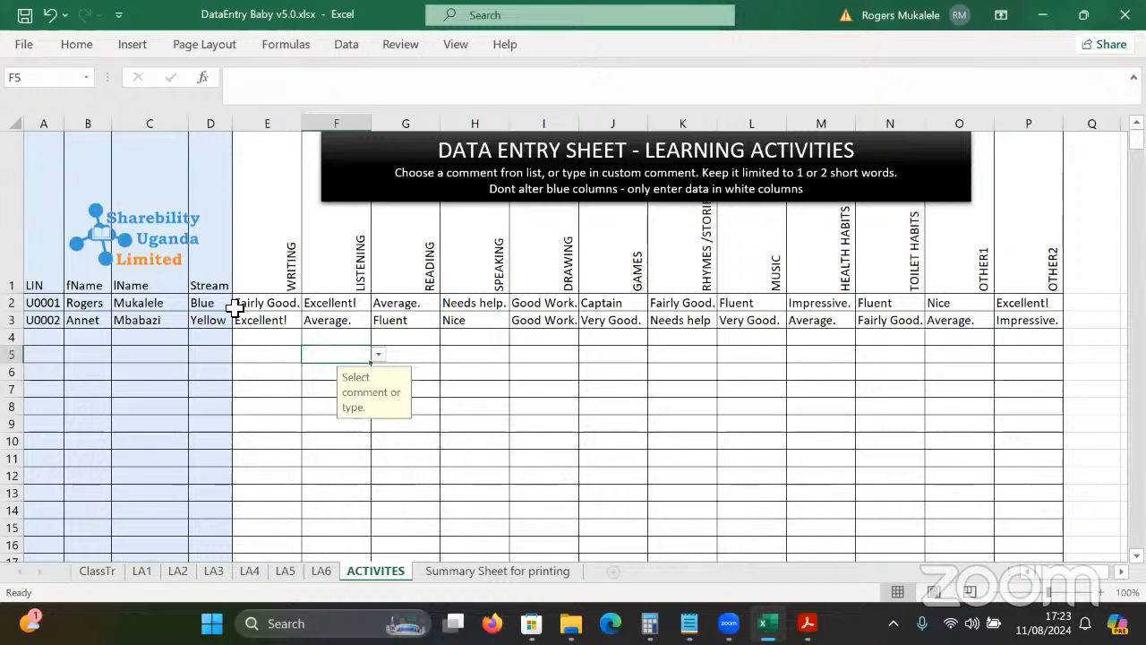
pyautogui.moveTo(224, 305); pyautogui.dragTo(1057, 336)
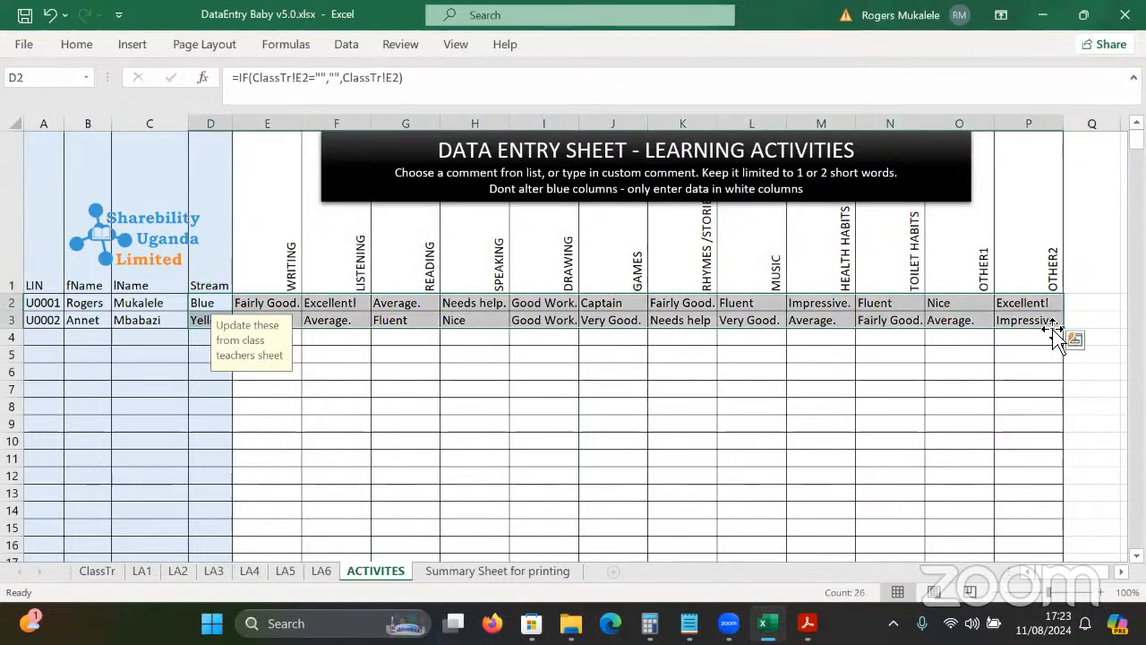
pyautogui.press('Delete')
# Set the first pupil's Writing comment in E2 to Excellent! from the dropdown.
pyautogui.click(277, 253)
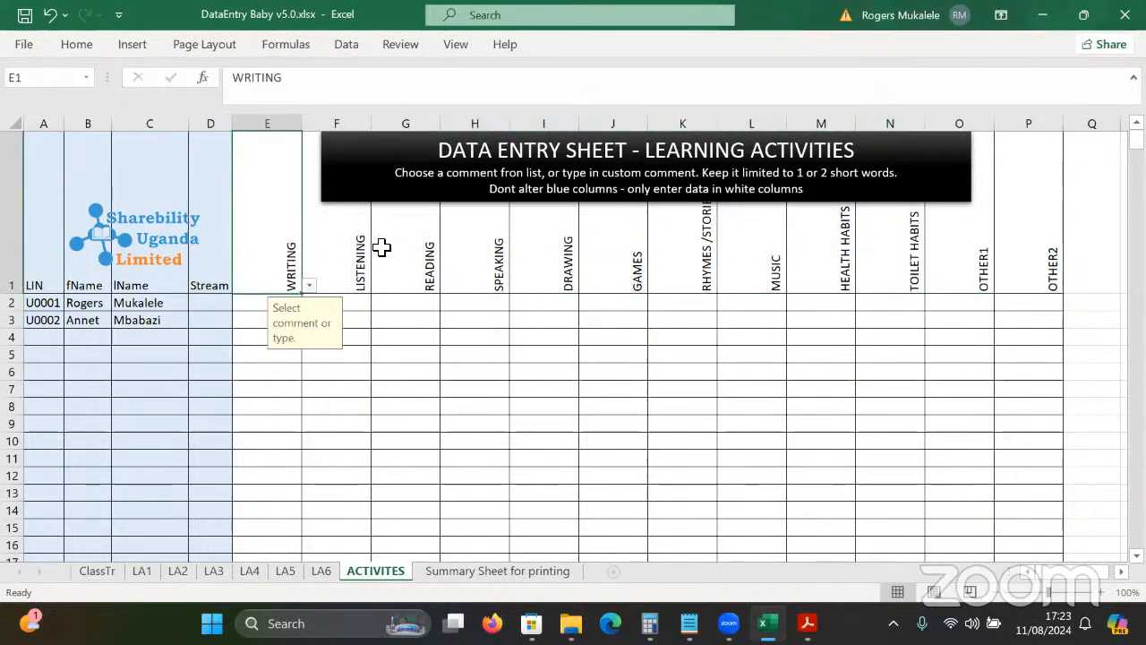
pyautogui.click(353, 258)
pyautogui.click(412, 265)
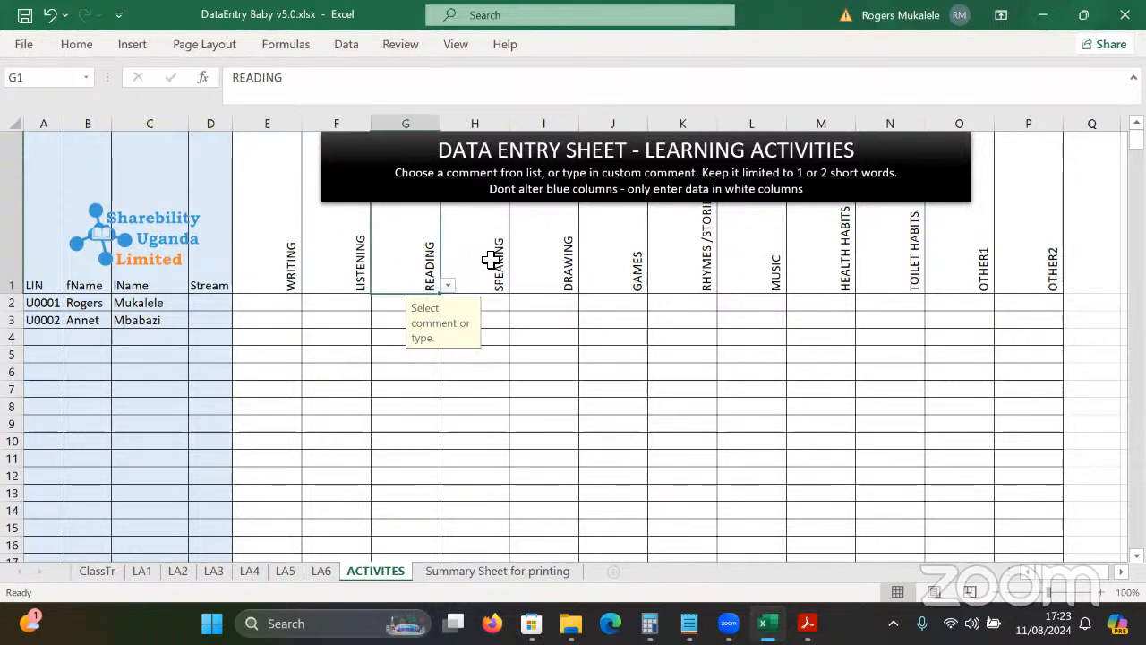
pyautogui.click(447, 286)
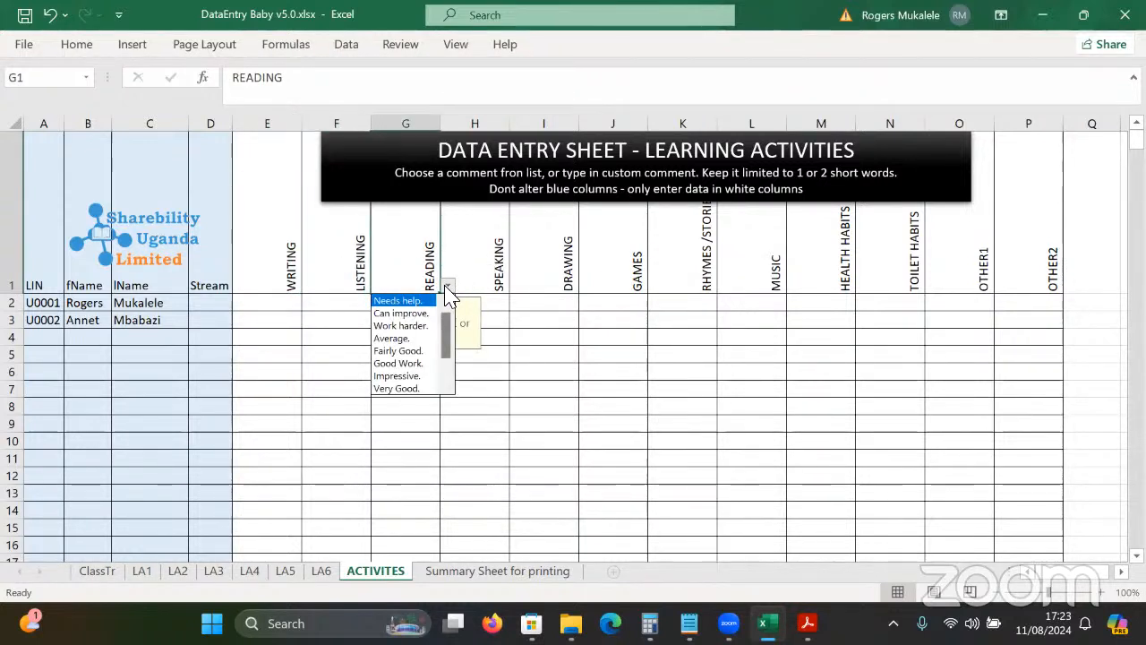
pyautogui.click(274, 310)
pyautogui.click(274, 304)
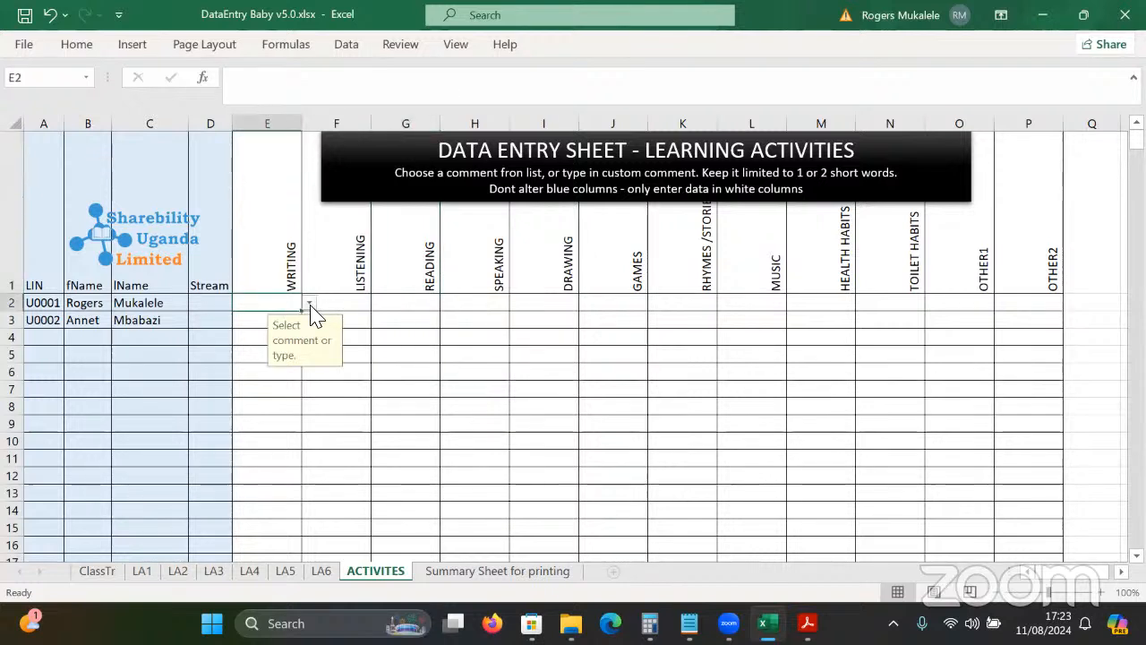
pyautogui.click(309, 305)
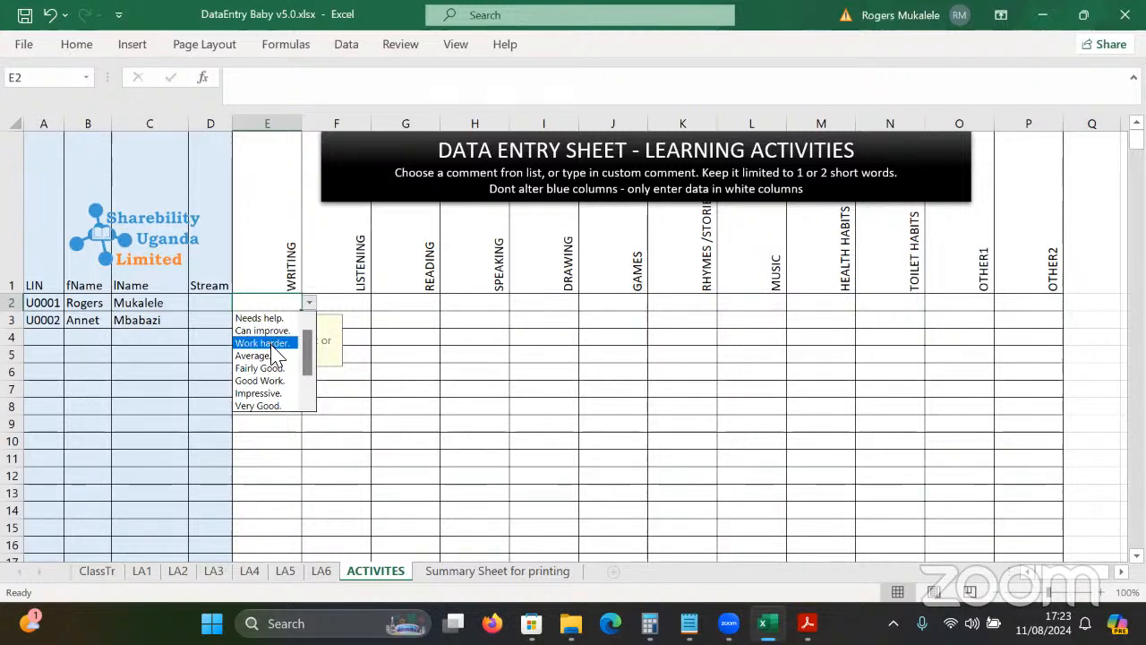
pyautogui.click(272, 343)
pyautogui.click(309, 304)
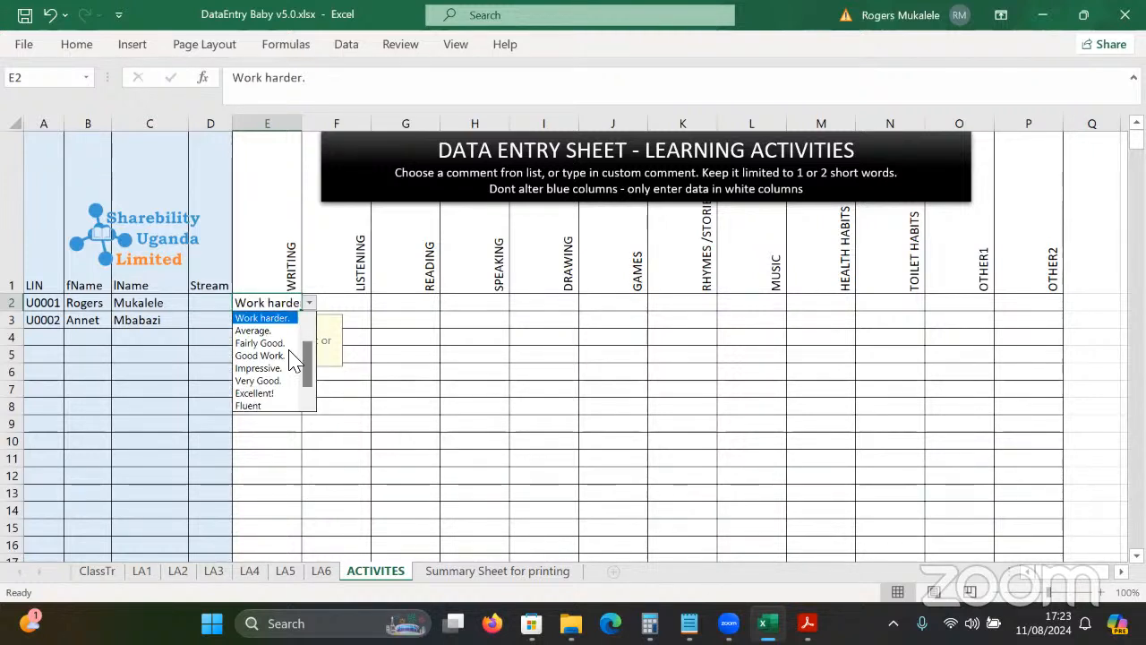
pyautogui.click(268, 394)
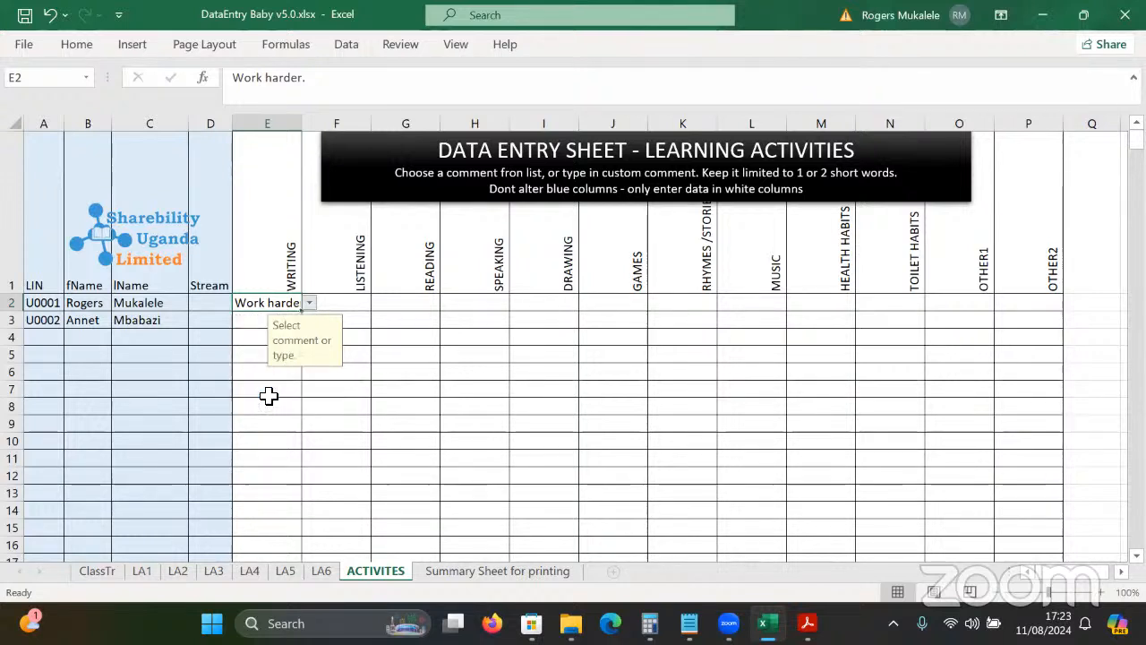
# Choose Fluent as the first pupil's Listening comment in F2.
pyautogui.click(328, 303)
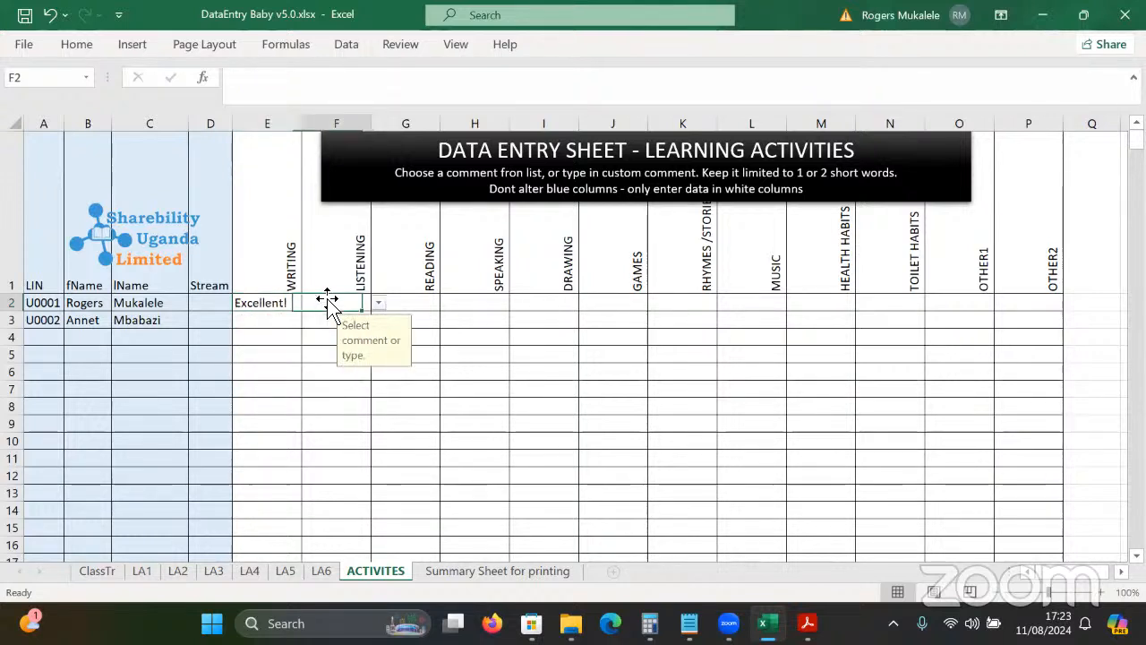
pyautogui.click(378, 303)
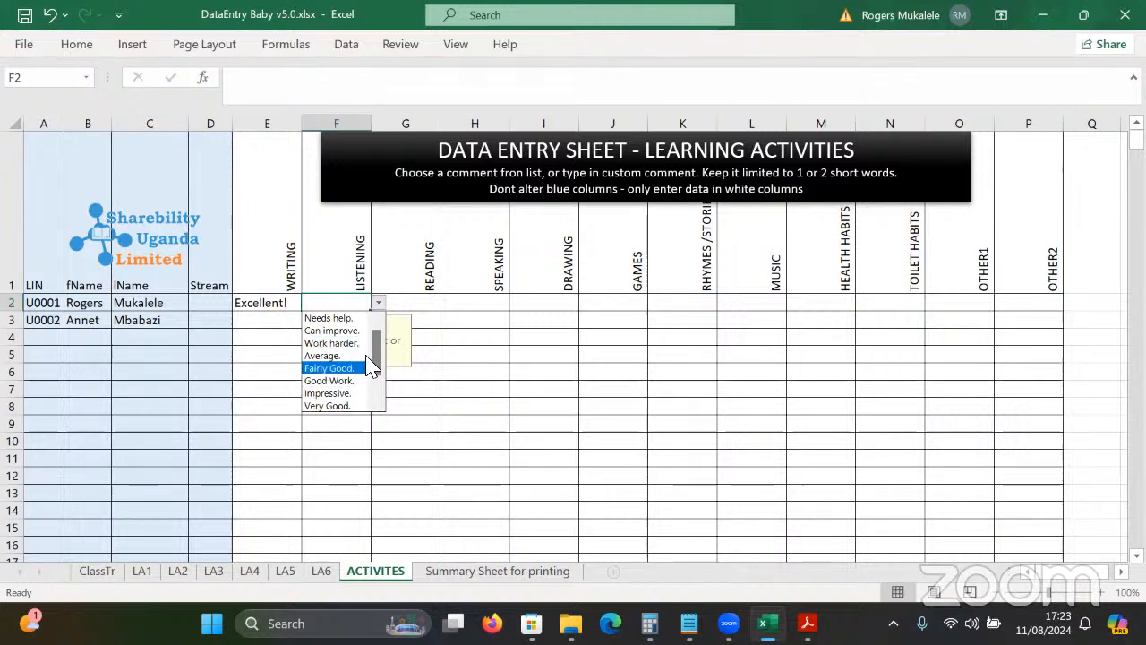
pyautogui.moveTo(378, 354); pyautogui.dragTo(378, 387)
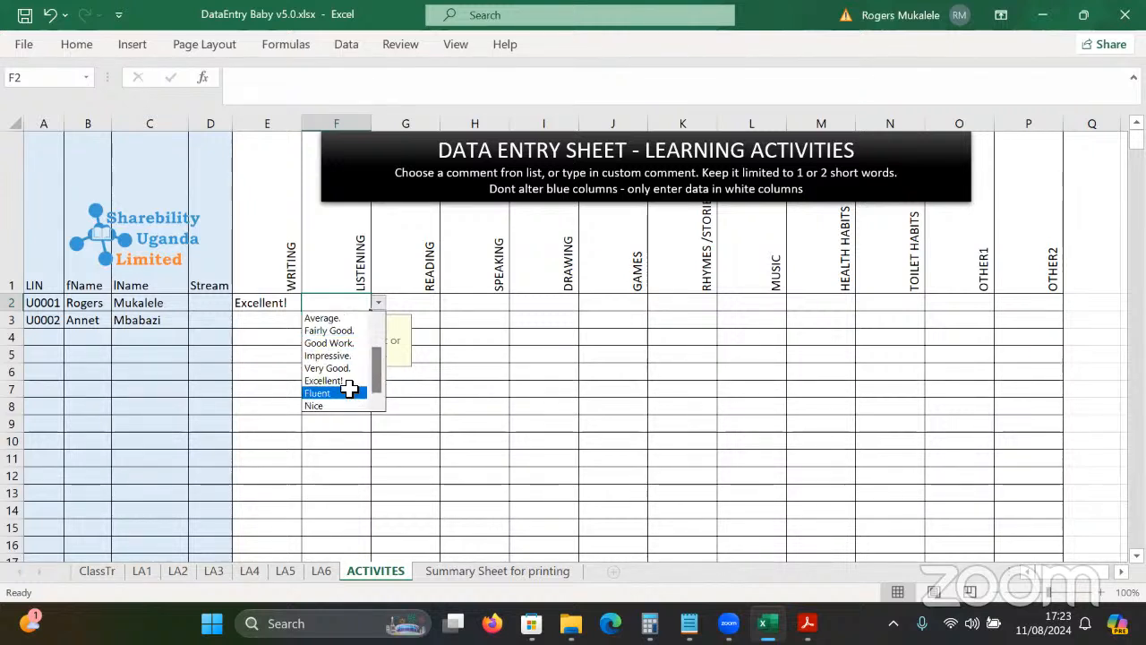
pyautogui.click(356, 393)
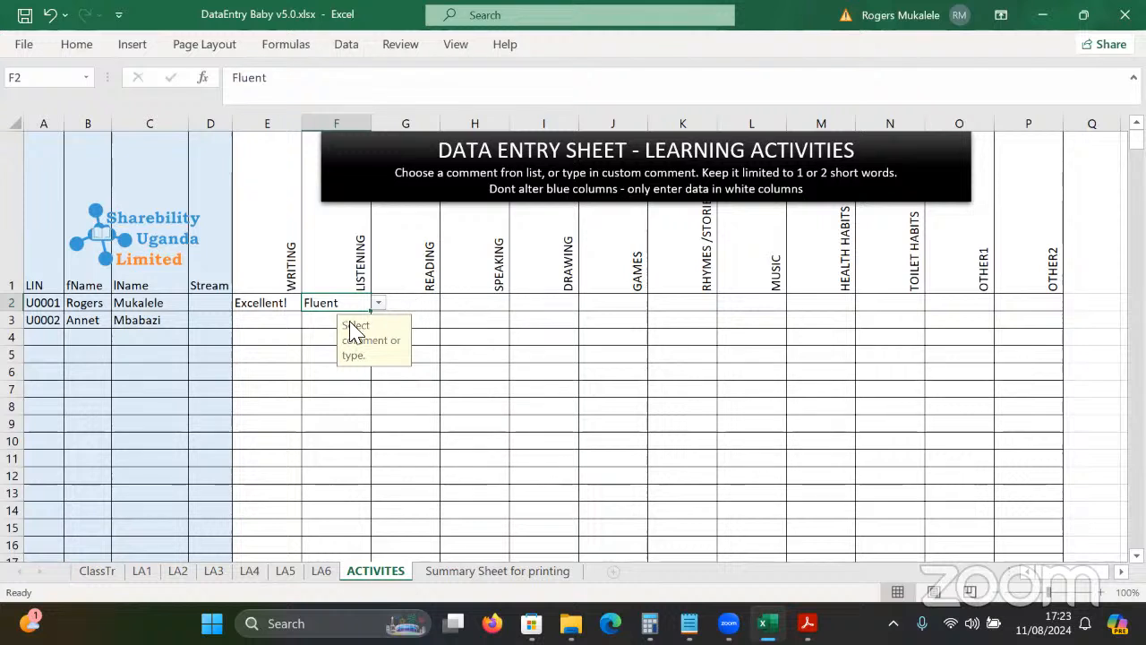
# Set G2 Reading to Reads well and H2 Speaking to Good Work.
pyautogui.click(408, 299)
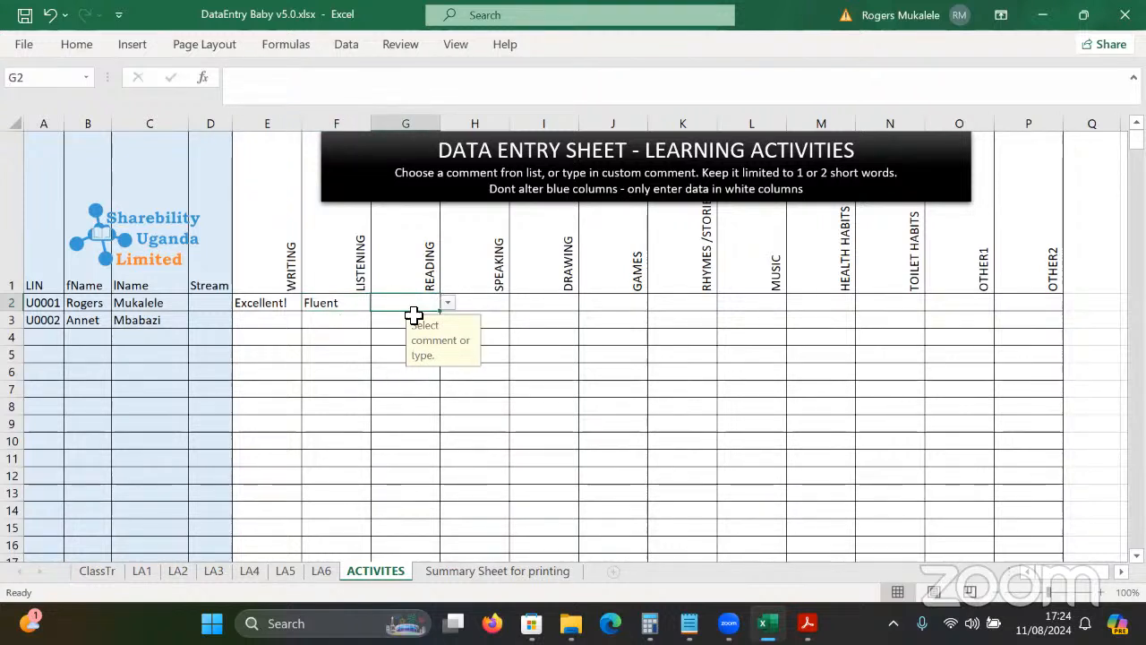
pyautogui.click(447, 305)
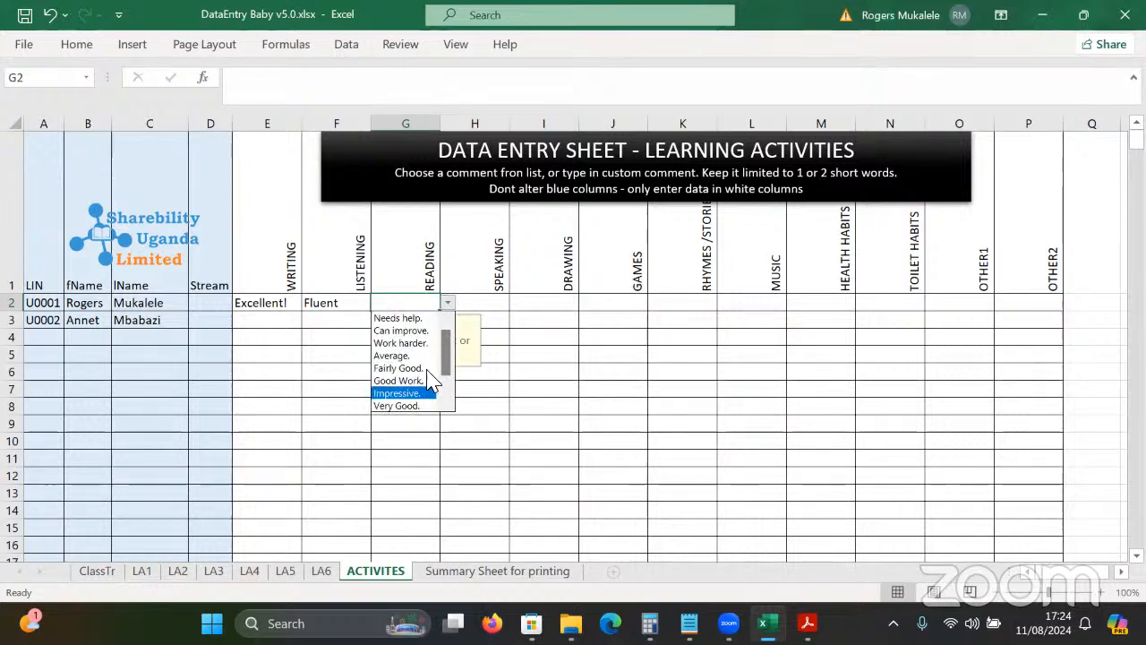
pyautogui.click(404, 307)
pyautogui.click(349, 310)
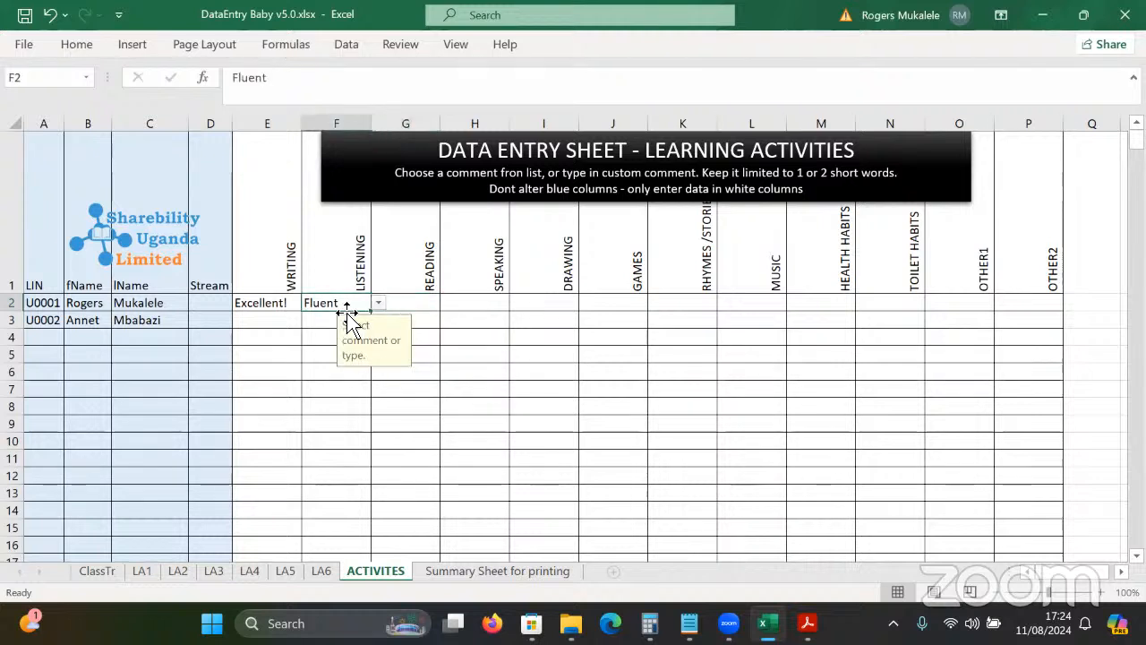
pyautogui.click(418, 304)
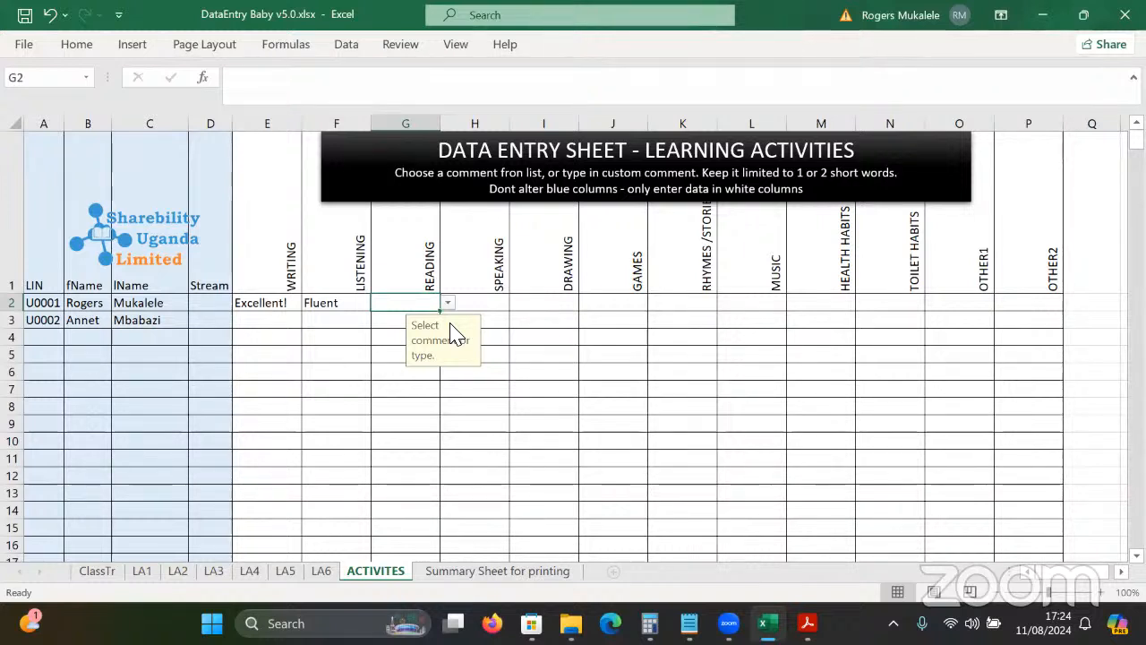
pyautogui.write('Reads well')
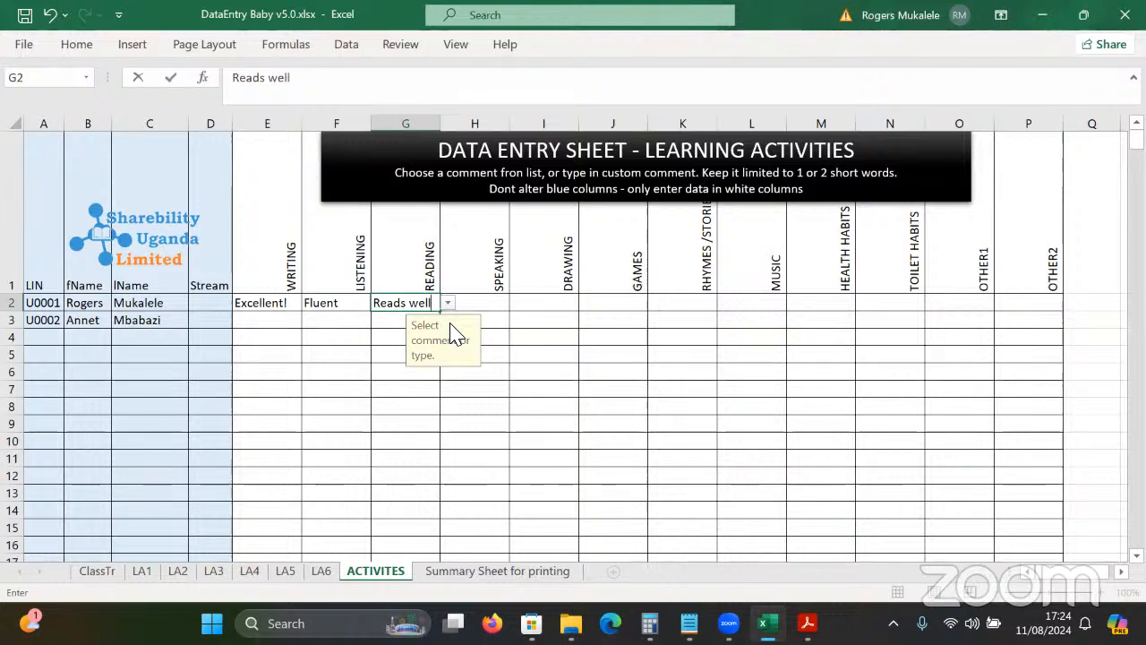
pyautogui.click(482, 310)
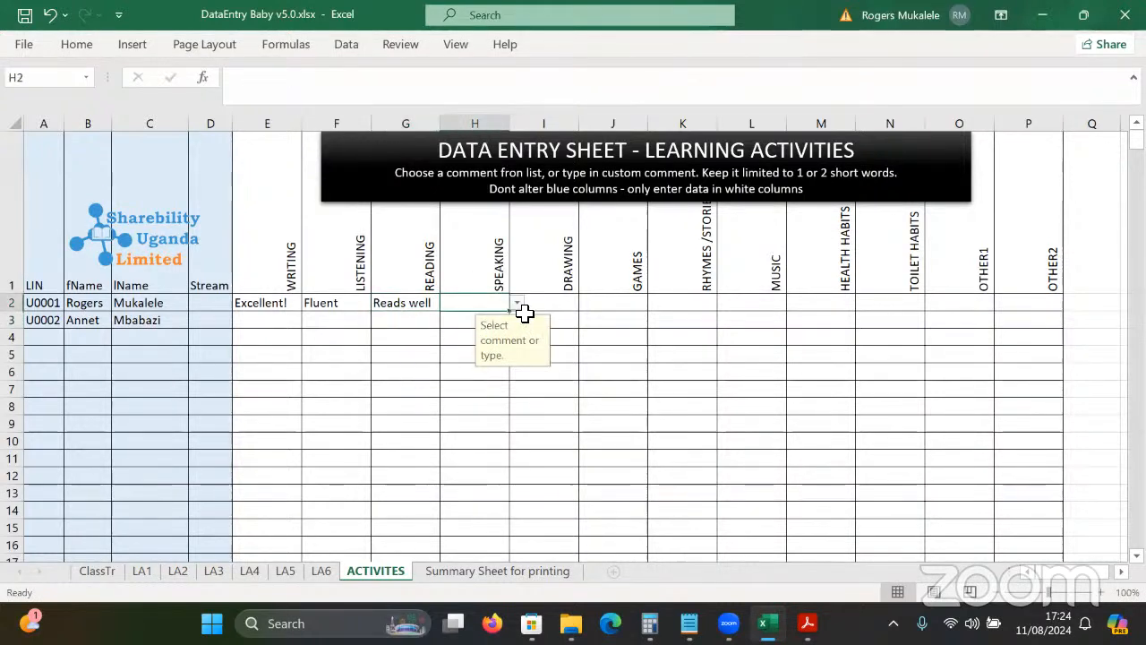
pyautogui.click(518, 304)
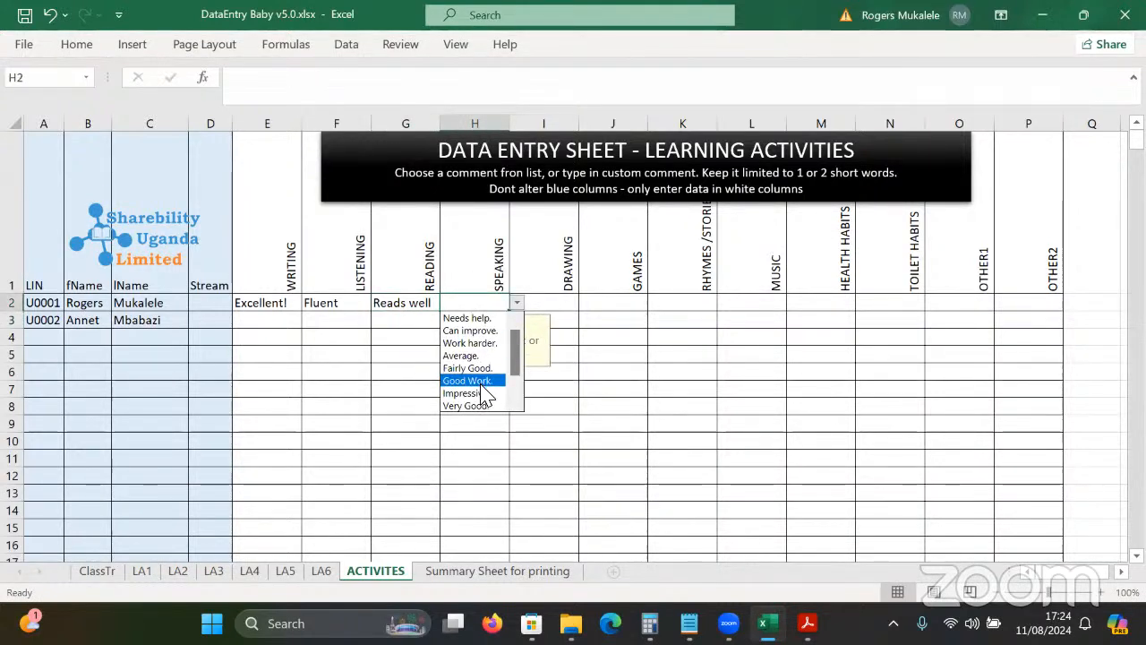
pyautogui.click(484, 379)
# Pick Impressive. for Drawing in I2 and Fluent for Games in J2.
pyautogui.click(557, 302)
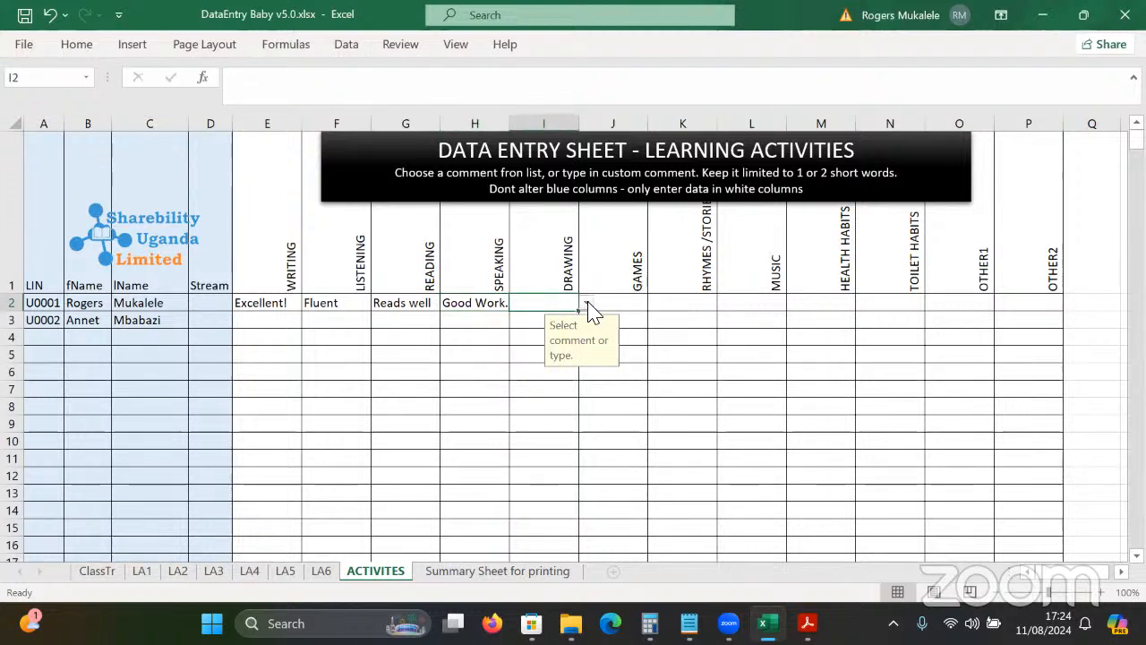
pyautogui.click(586, 303)
pyautogui.click(566, 395)
pyautogui.click(643, 305)
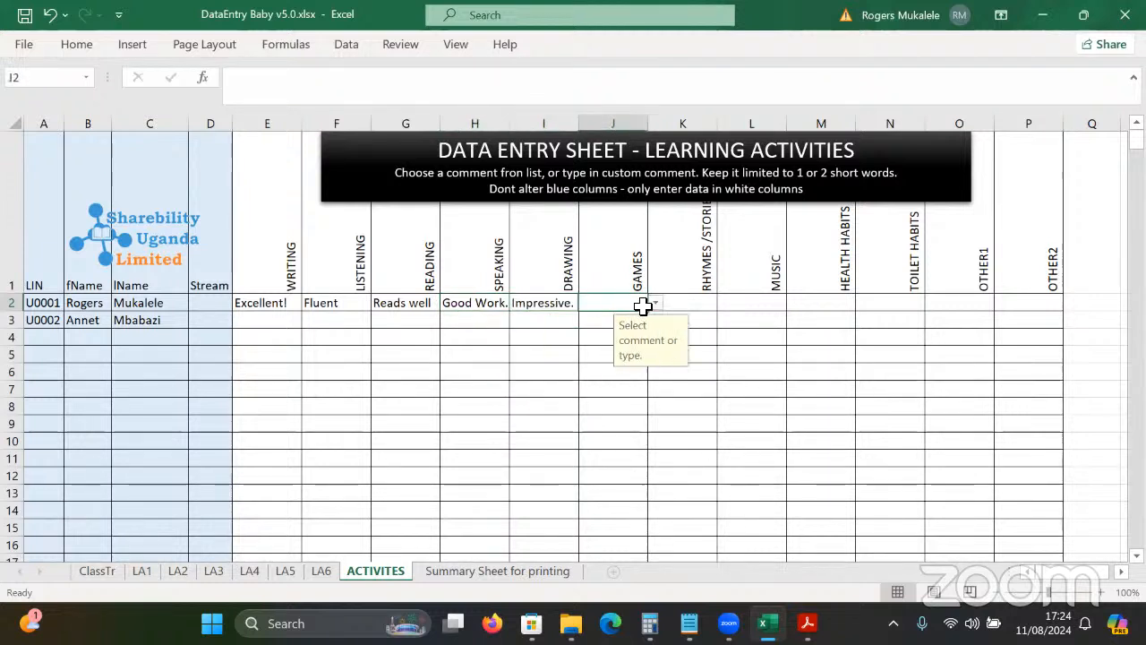
pyautogui.click(655, 303)
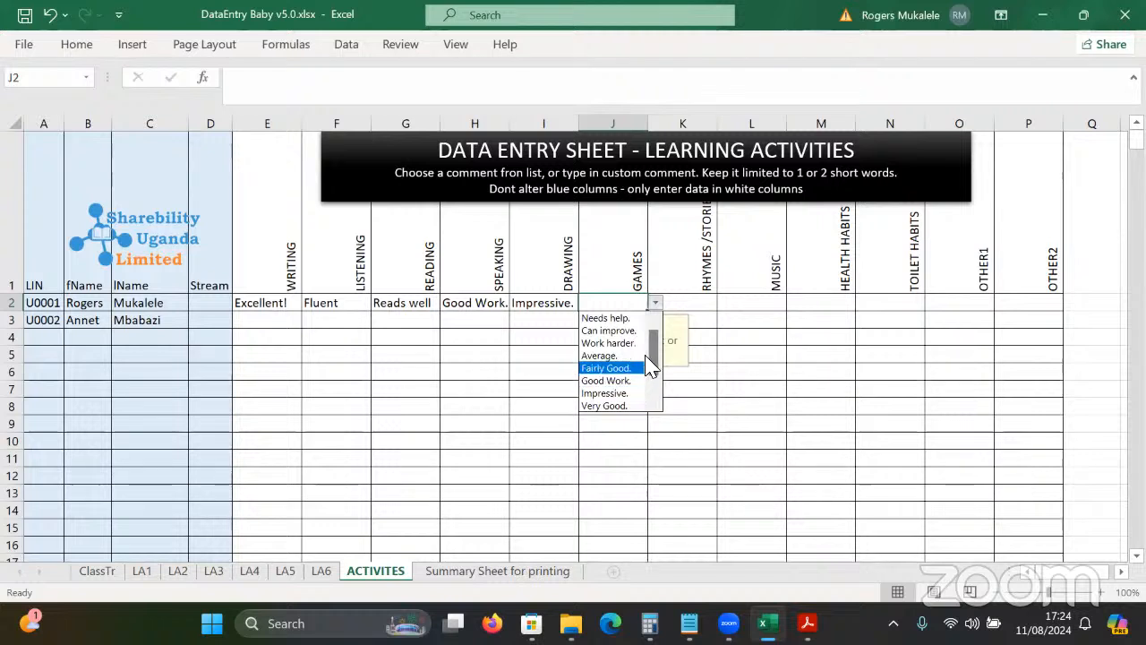
pyautogui.scroll(-2, 654, 349)
pyautogui.click(616, 394)
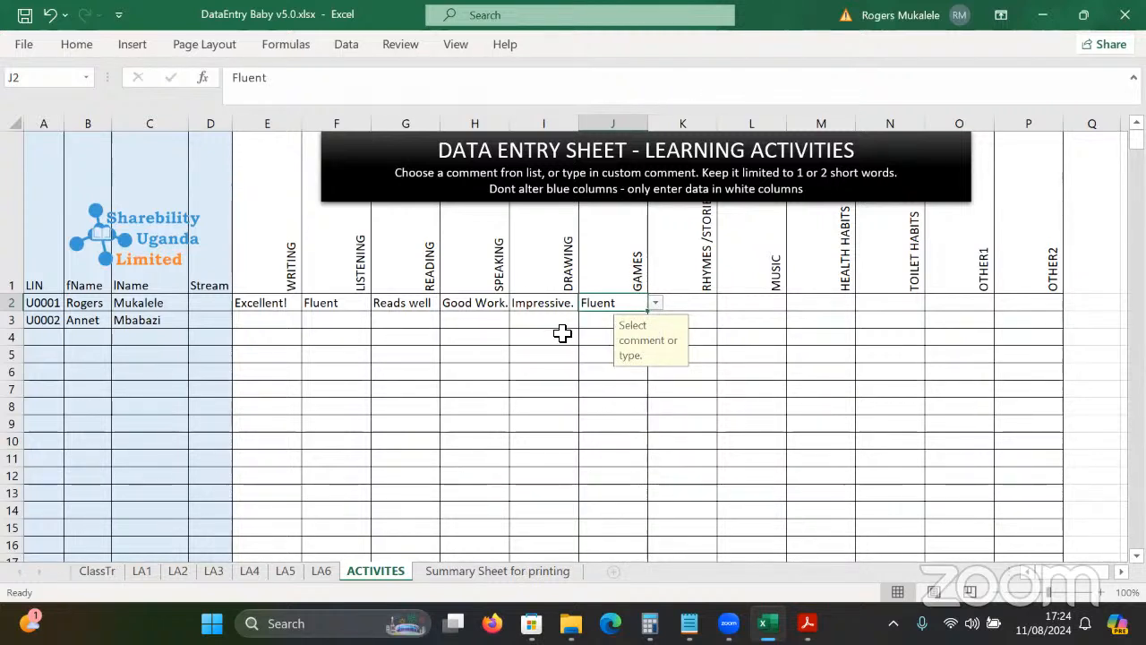
# On ClassTr, review the T3:T13 grade comments and select Good Work. in T8.
pyautogui.click(97, 571)
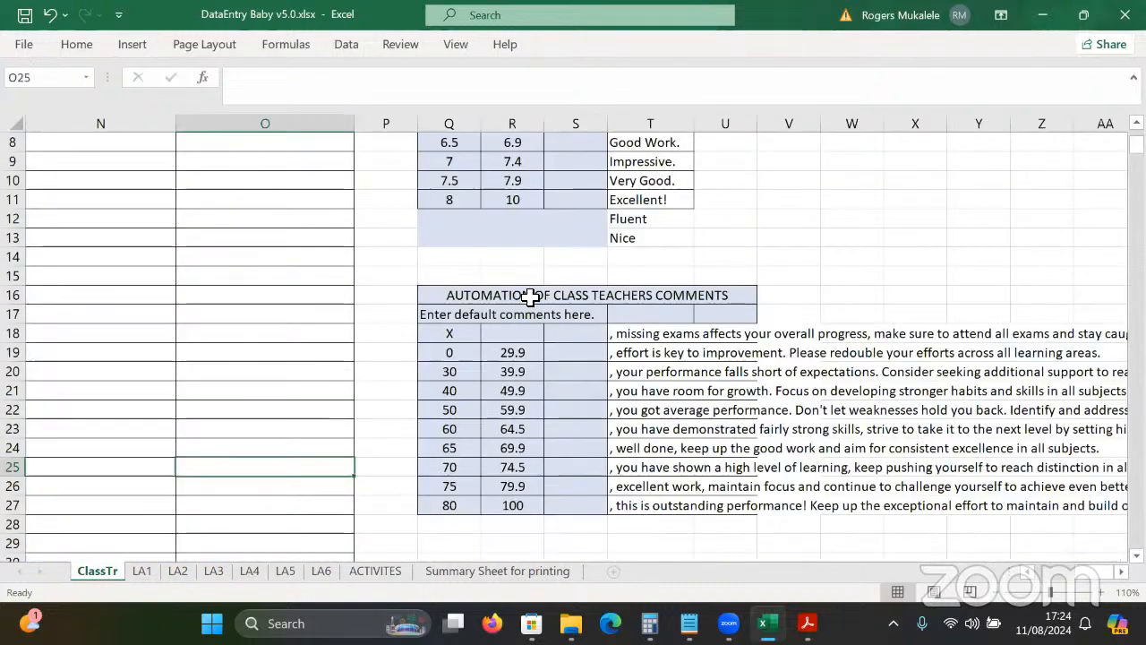
pyautogui.click(624, 238)
pyautogui.press('Up')
pyautogui.press('Up')
pyautogui.press('Up')
pyautogui.press('Up')
pyautogui.press('Up')
pyautogui.press('Up')
pyautogui.press('Up')
pyautogui.press('Up')
pyautogui.press('Up')
pyautogui.press('Up')
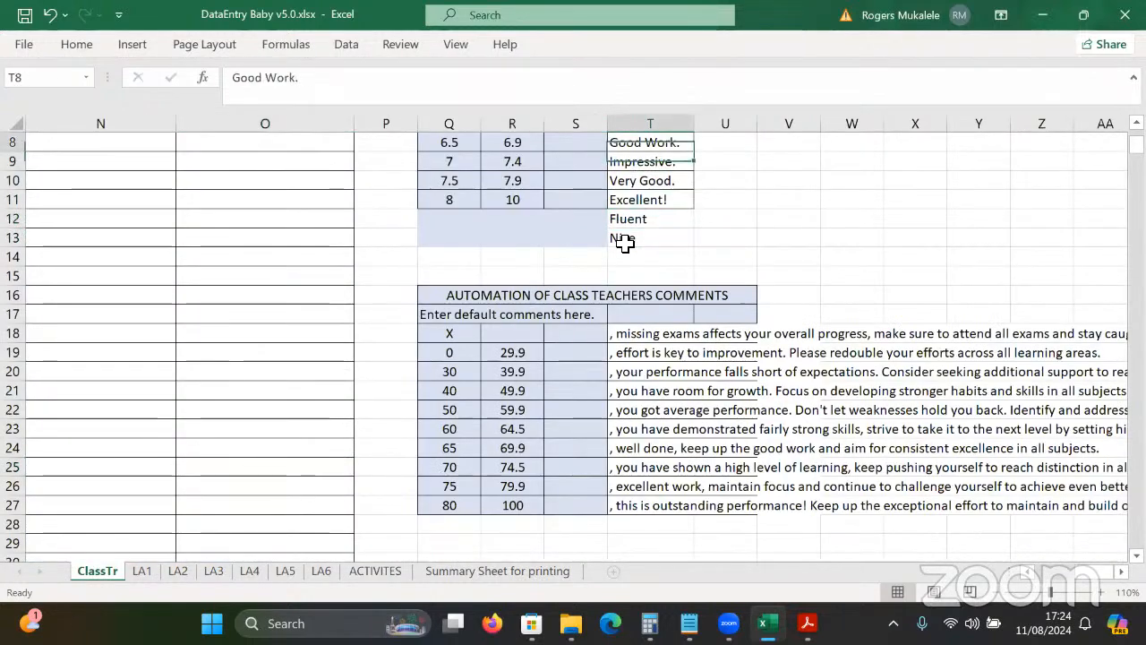
pyautogui.press('Up')
pyautogui.press('Up')
pyautogui.press('Down')
pyautogui.press('Down')
pyautogui.press('Down')
pyautogui.press('Down')
pyautogui.press('Down')
pyautogui.press('Down')
pyautogui.press('Down')
pyautogui.press('Down')
pyautogui.press('Down')
pyautogui.press('Down')
pyautogui.press('Down')
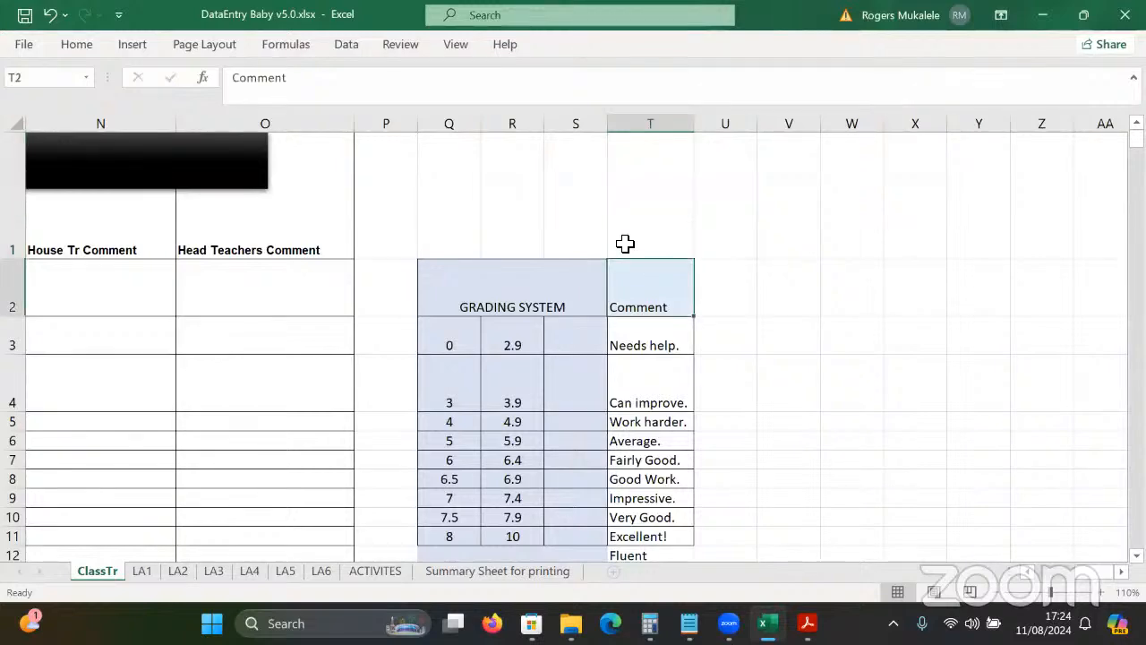
pyautogui.press('Down')
pyautogui.moveTo(654, 220); pyautogui.dragTo(654, 445)
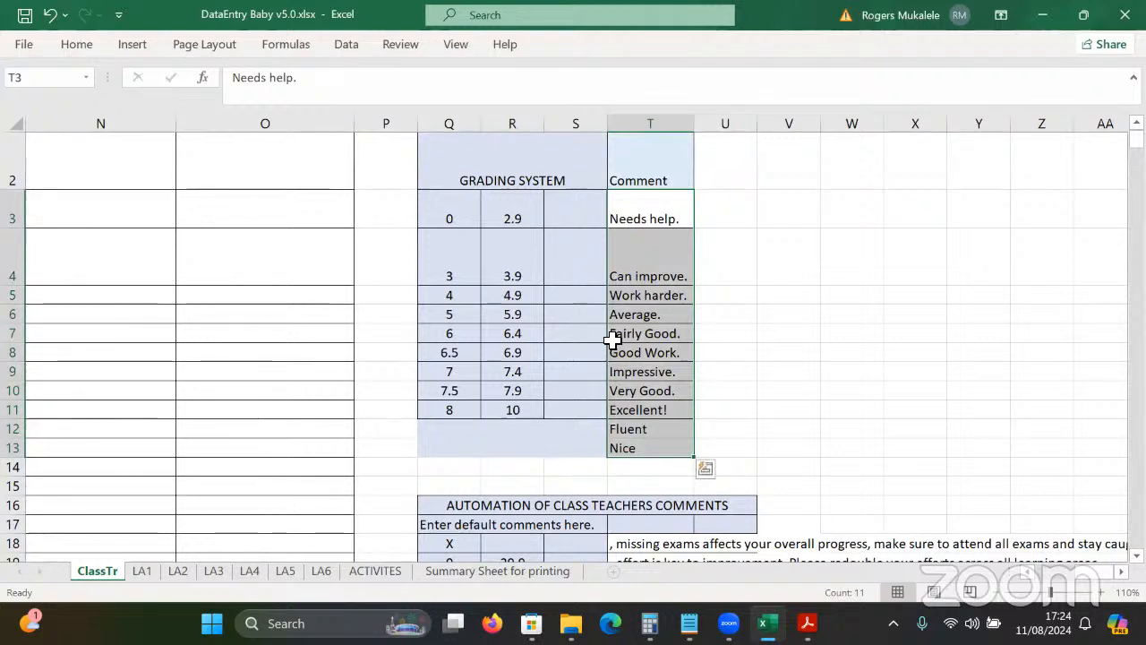
pyautogui.click(649, 318)
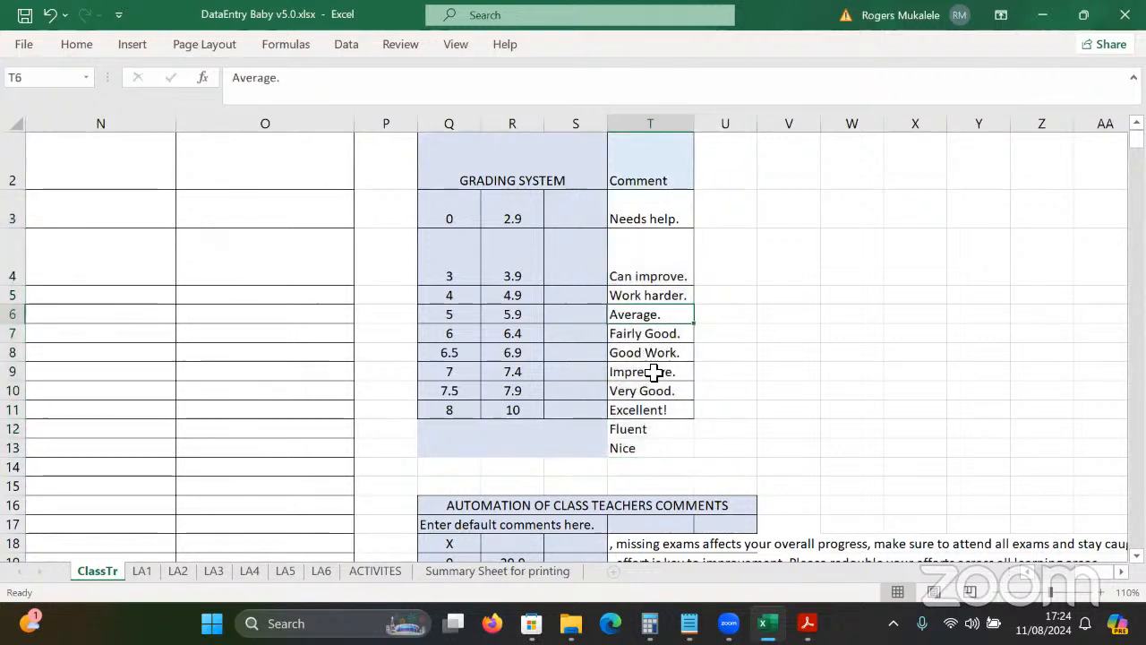
pyautogui.click(668, 356)
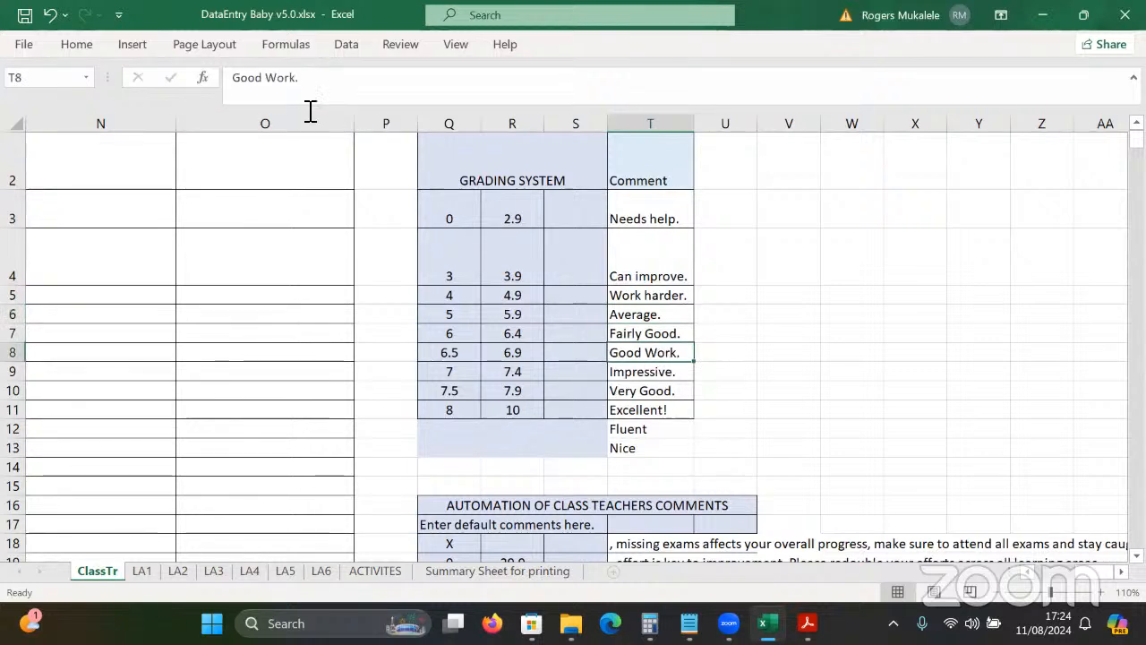
# Replace T8's Good Work. with Commendable.
pyautogui.moveTo(266, 78); pyautogui.dragTo(337, 73)
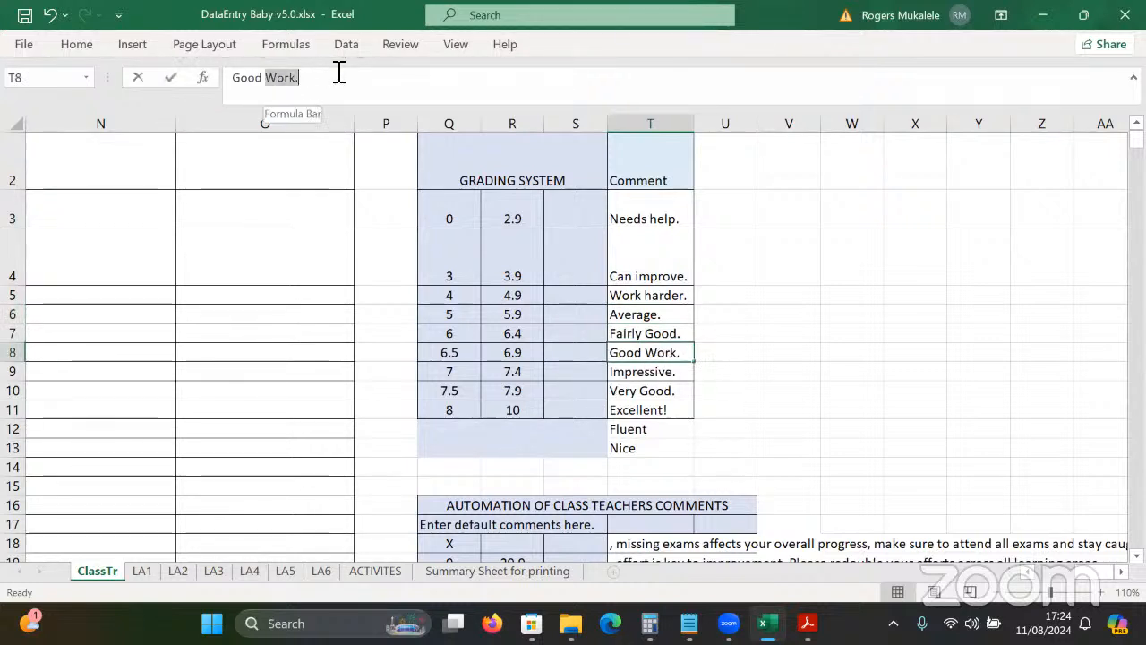
pyautogui.press('BackSpace')
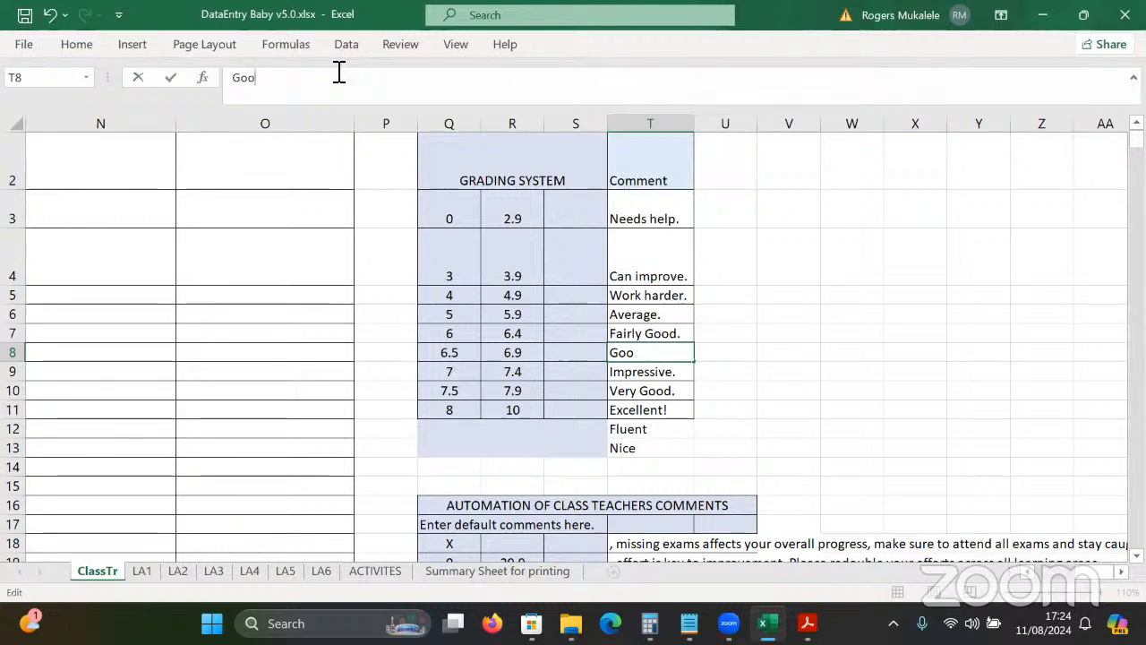
pyautogui.press('BackSpace')
pyautogui.press('BackSpace')
pyautogui.press('BackSpace')
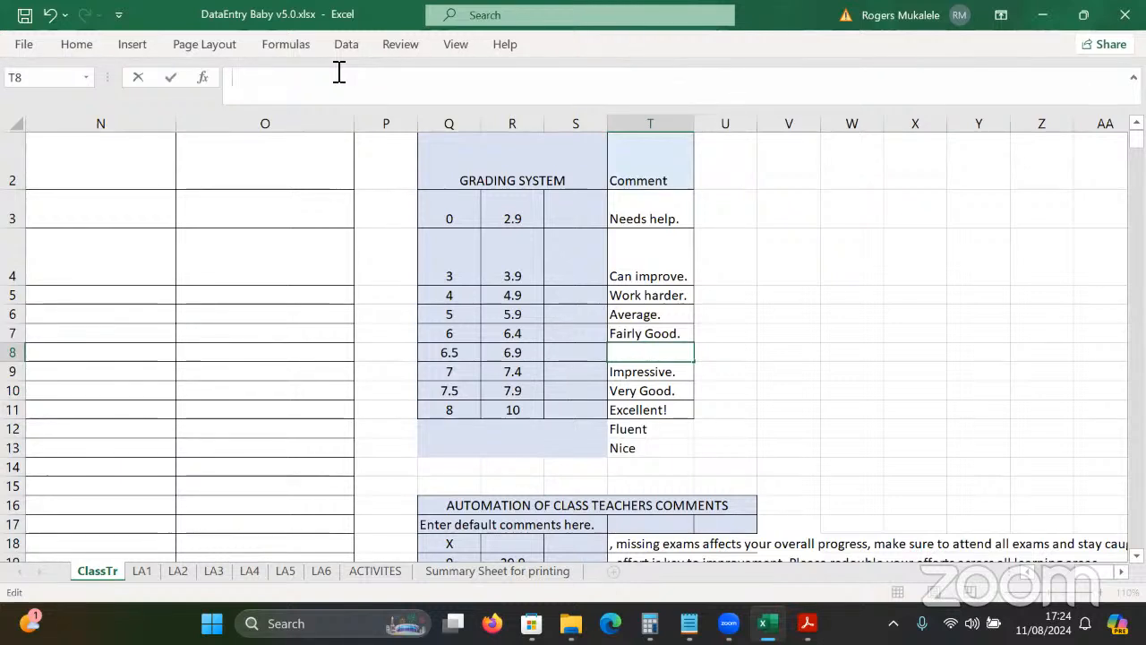
pyautogui.write('No')
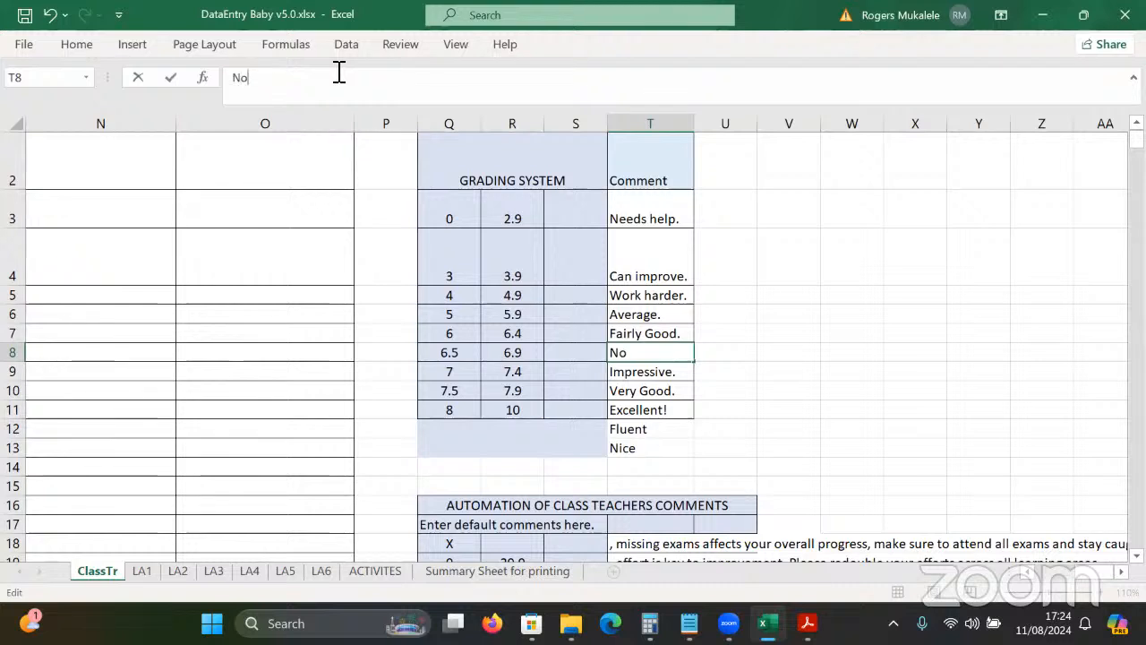
pyautogui.press('BackSpace')
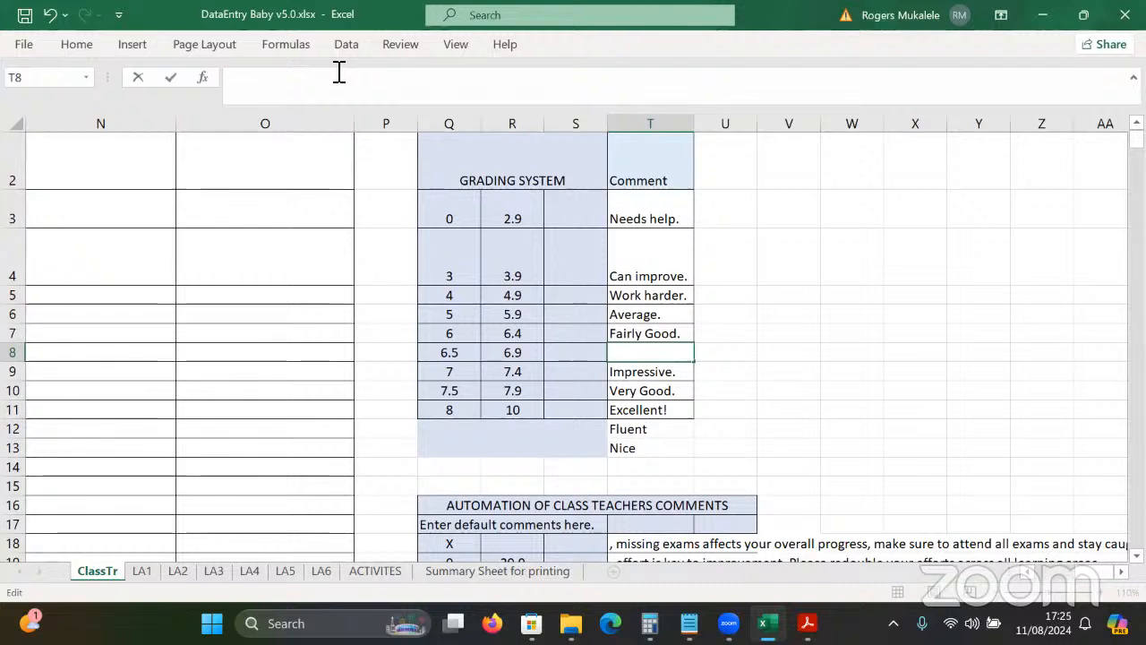
pyautogui.write('Commendable')
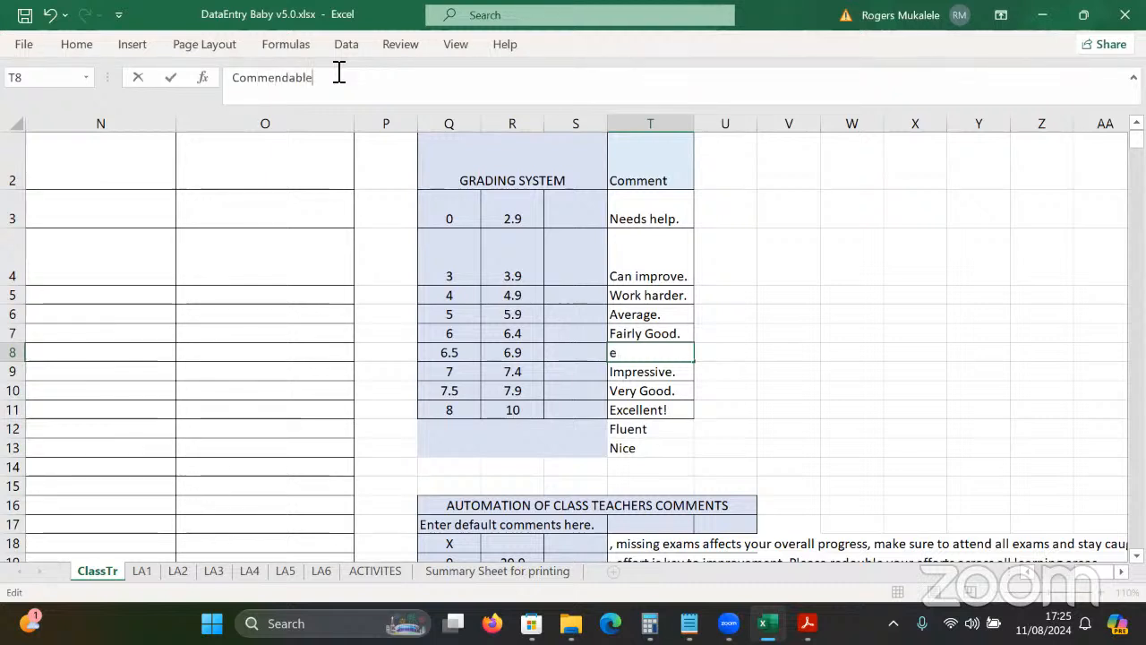
pyautogui.press('Return')
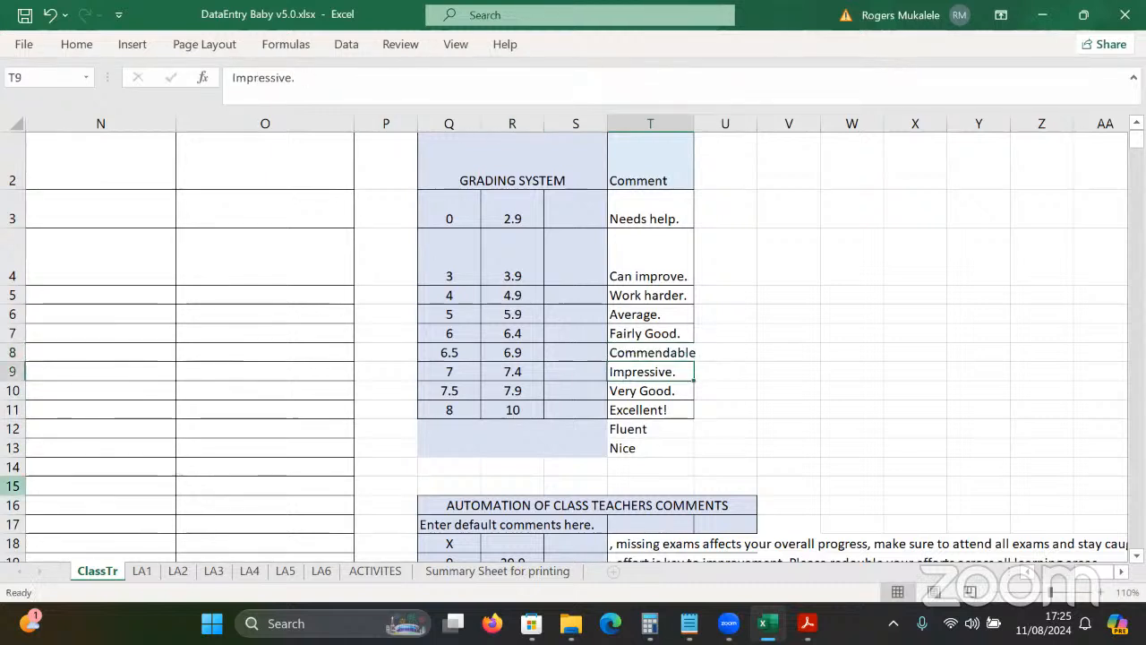
# On the ACTIVITES sheet, set the first pupil's K2 to Commendable and L2 to Very Good.
pyautogui.click(375, 571)
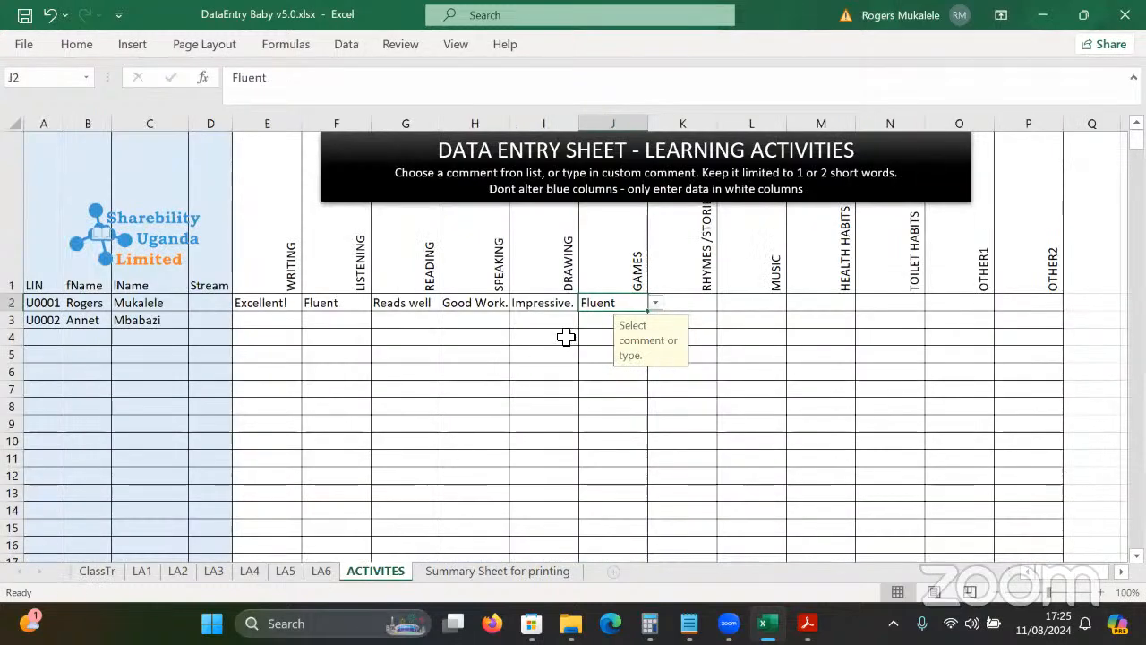
pyautogui.click(675, 306)
pyautogui.click(724, 303)
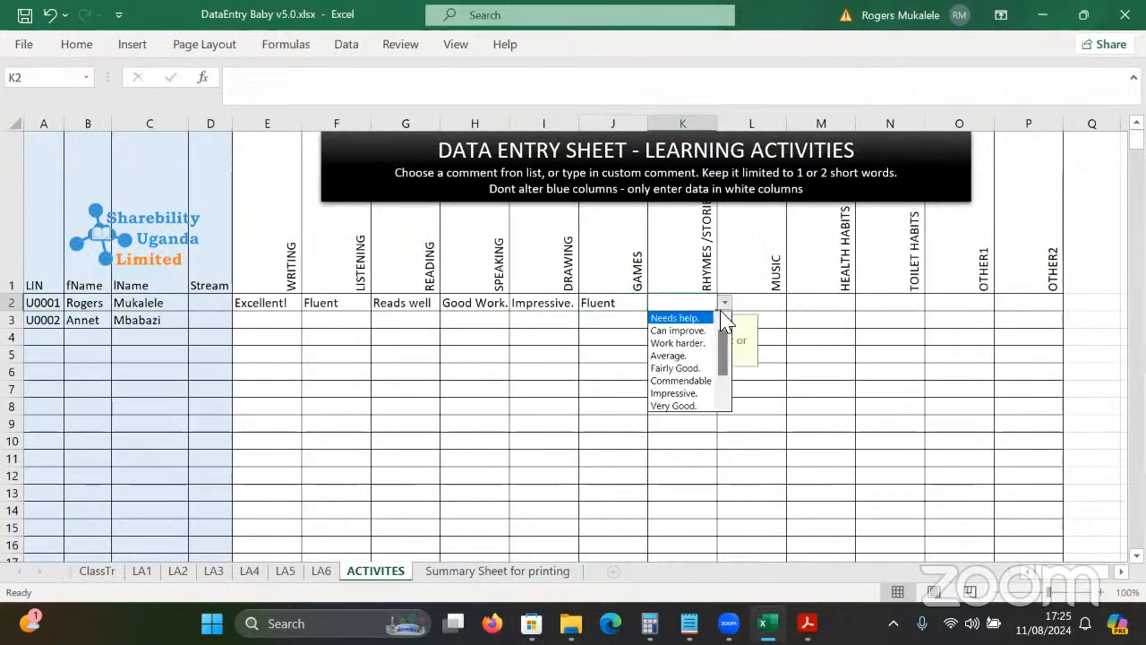
pyautogui.click(686, 380)
pyautogui.click(771, 305)
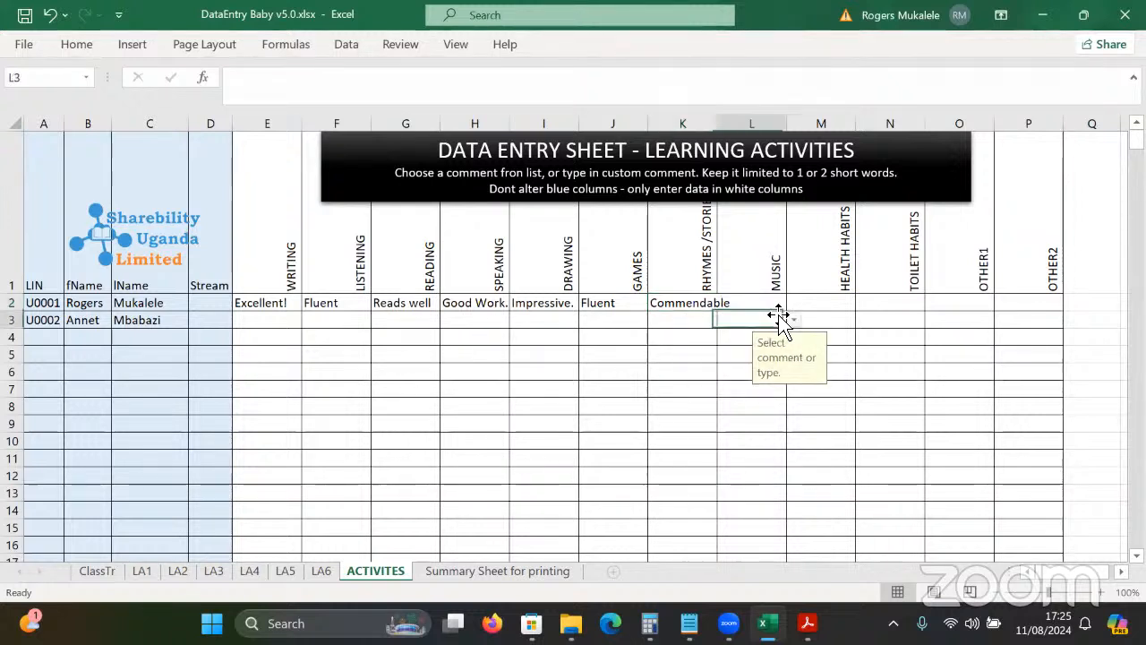
pyautogui.click(794, 303)
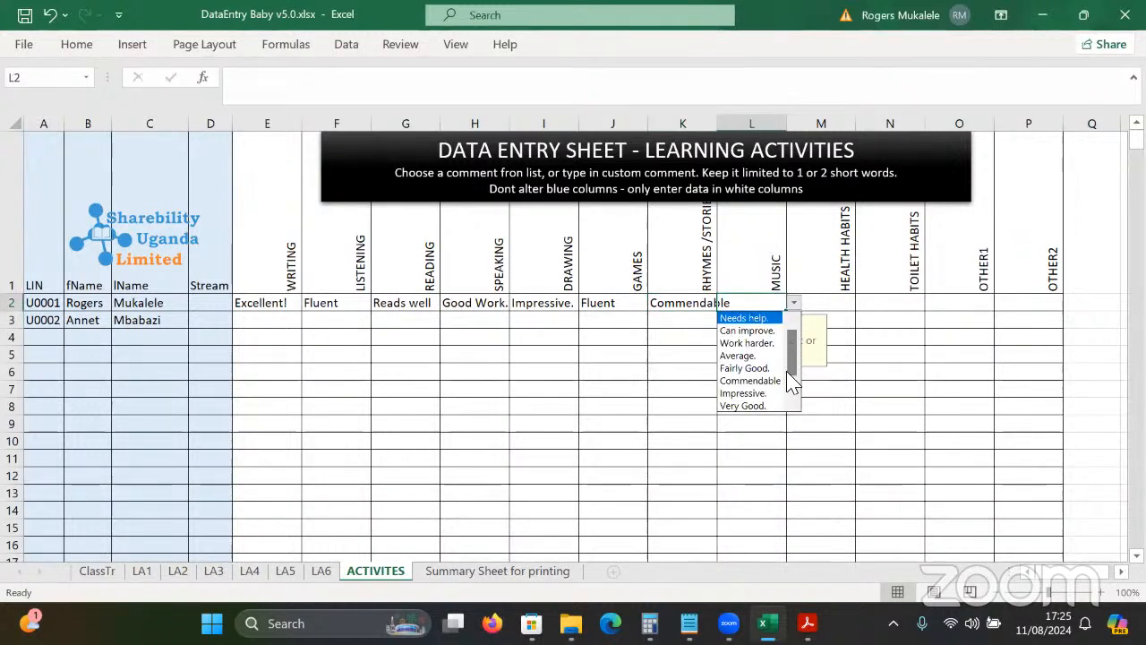
pyautogui.click(770, 405)
# Pick Nice for Health Habits in M2 and Average. for Toilet Habits in N2.
pyautogui.click(844, 305)
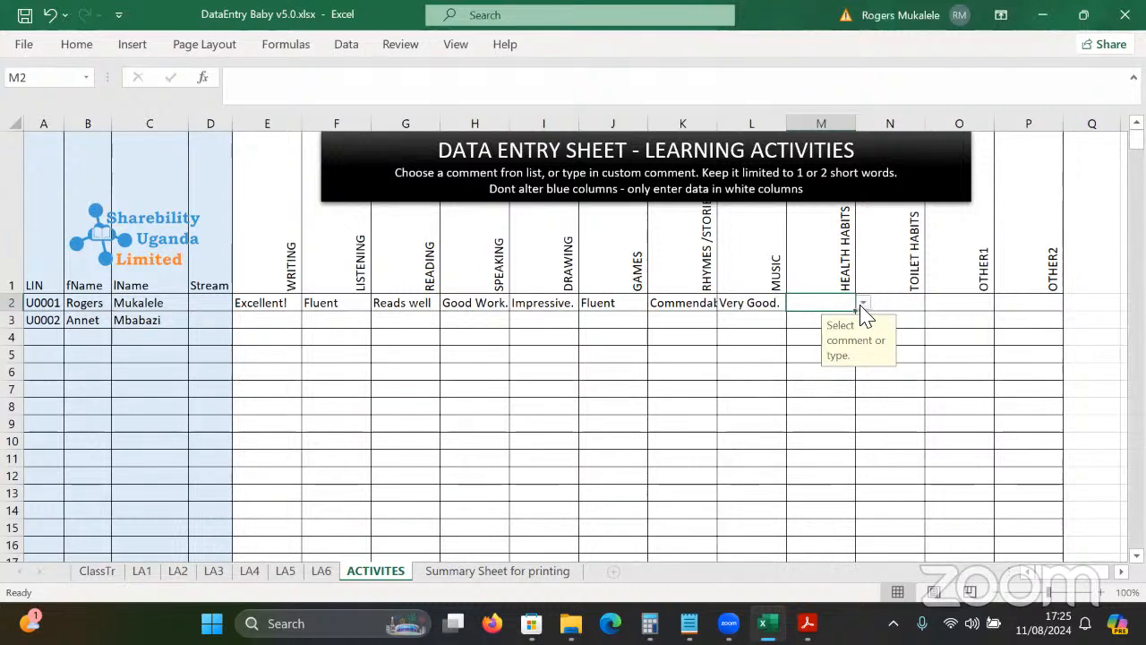
pyautogui.click(862, 304)
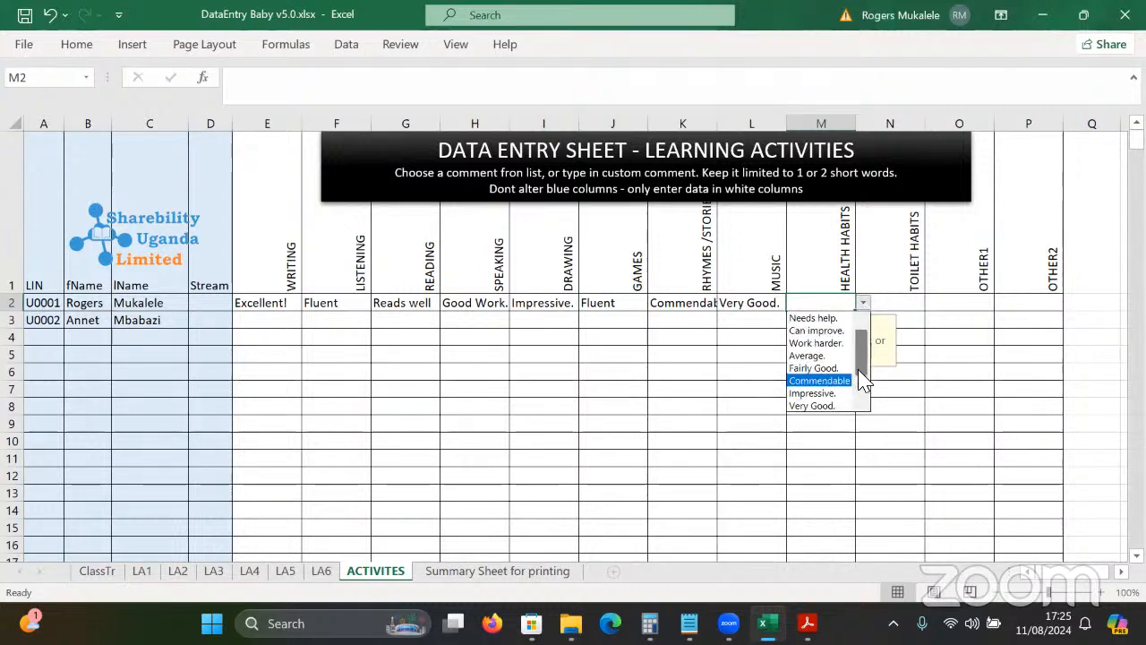
pyautogui.moveTo(860, 363); pyautogui.dragTo(860, 383)
pyautogui.click(798, 406)
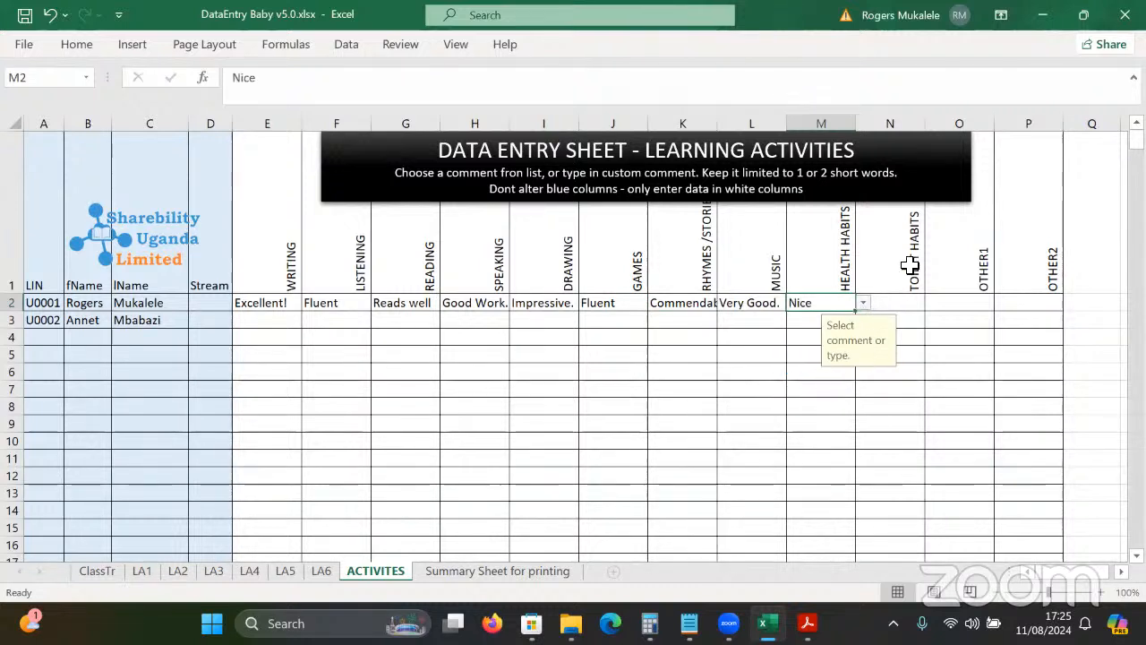
pyautogui.click(908, 303)
pyautogui.click(932, 303)
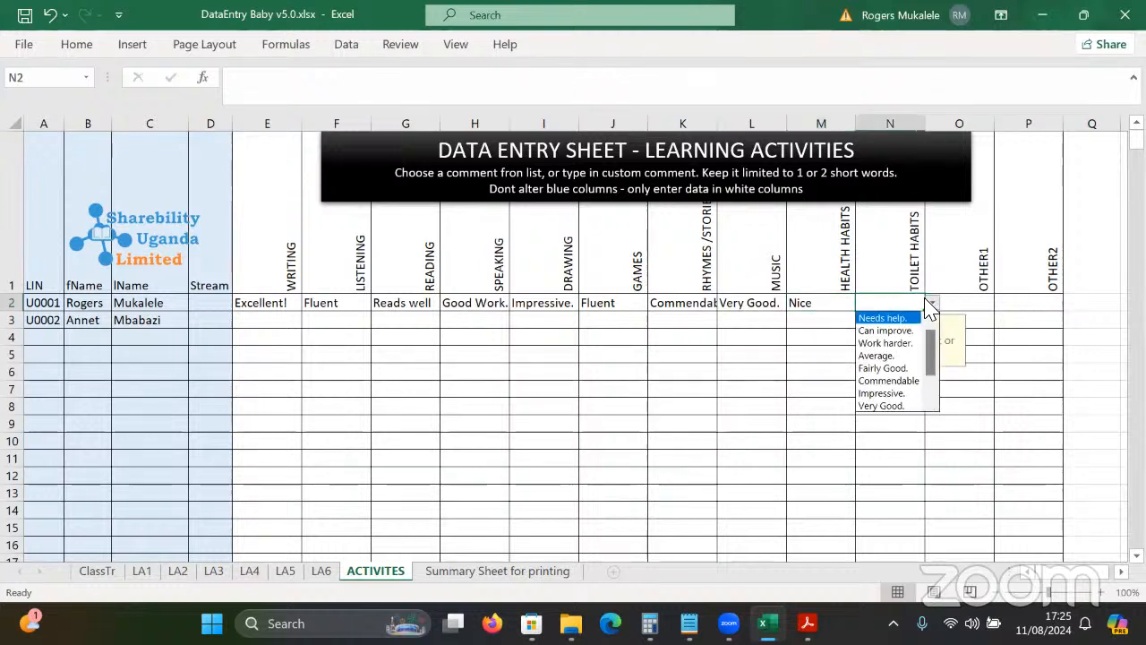
pyautogui.moveTo(927, 343); pyautogui.dragTo(927, 313)
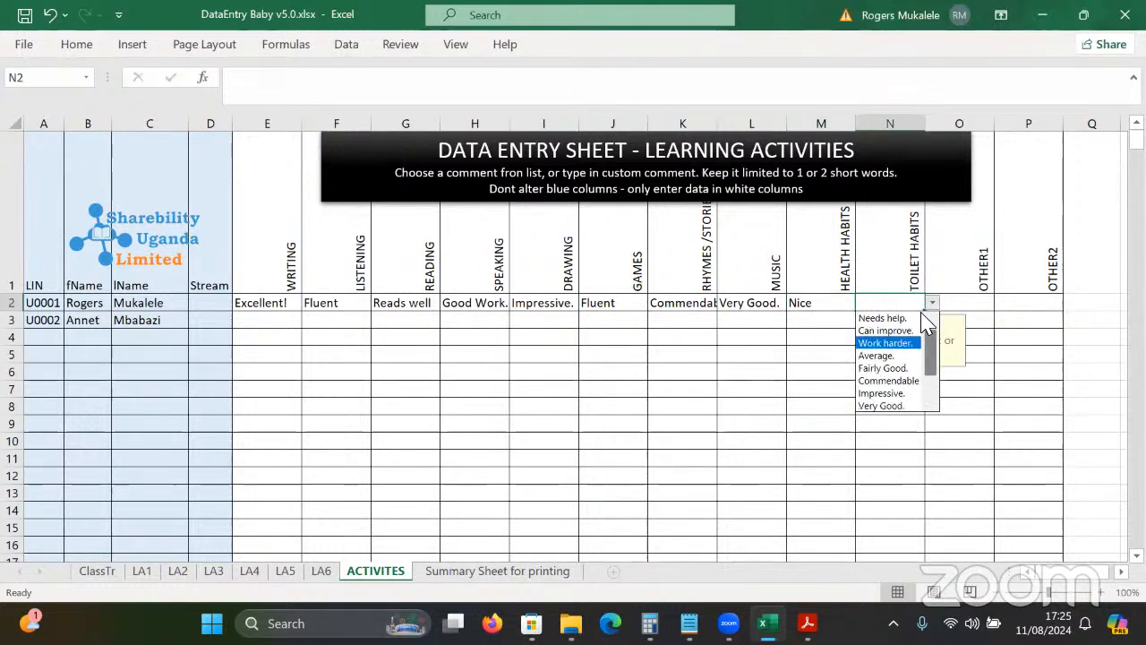
pyautogui.click(895, 355)
pyautogui.click(285, 321)
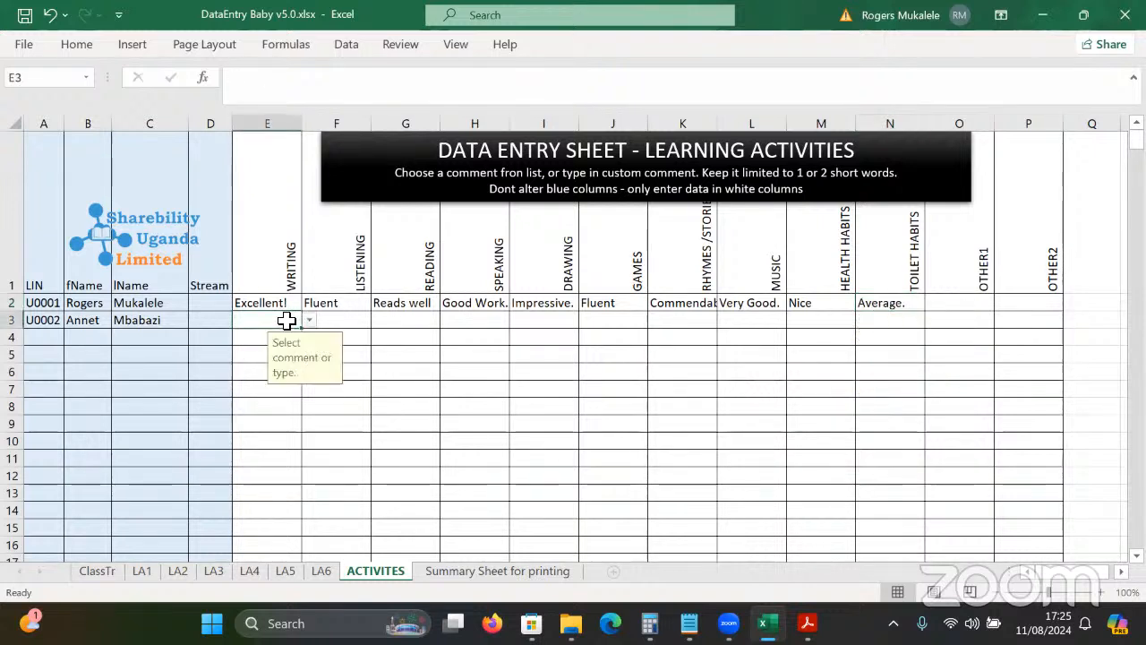
# Give the second pupil Commendable in E3, Very Good. for Listening, and Commendable for Reading.
pyautogui.click(310, 320)
pyautogui.click(291, 398)
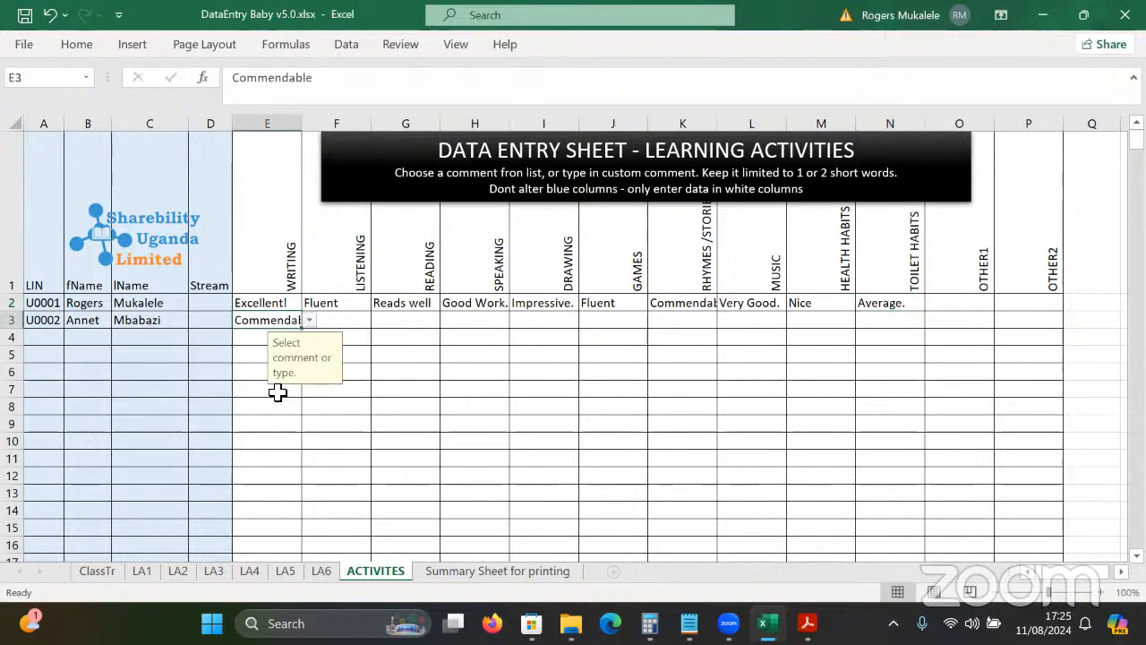
pyautogui.click(351, 324)
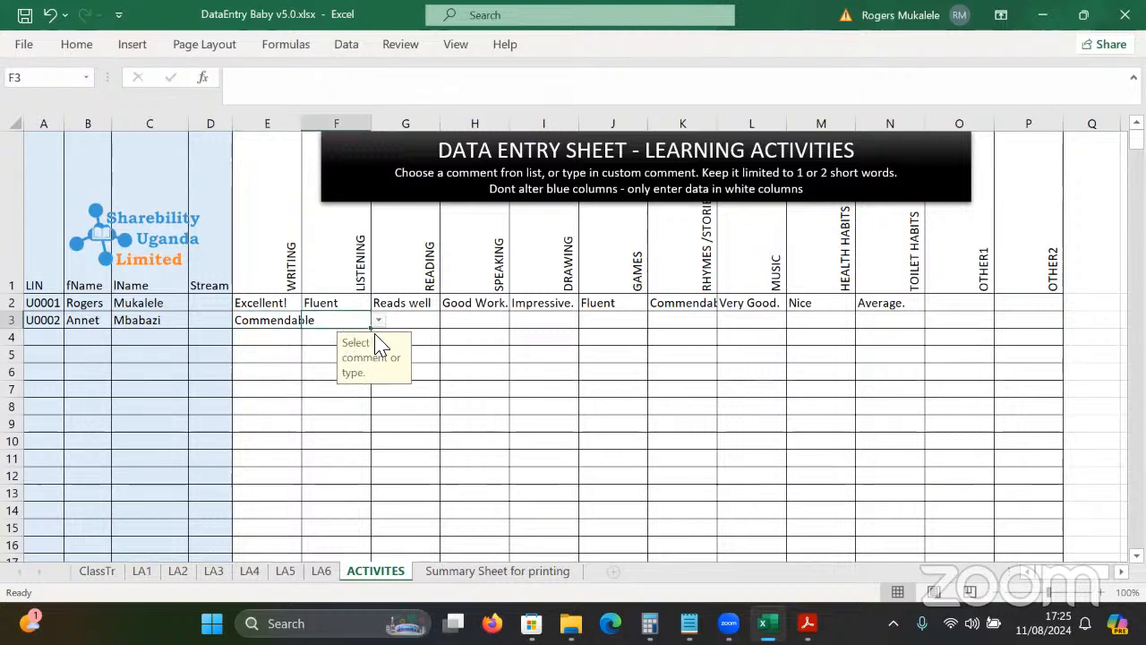
pyautogui.click(378, 322)
pyautogui.click(359, 425)
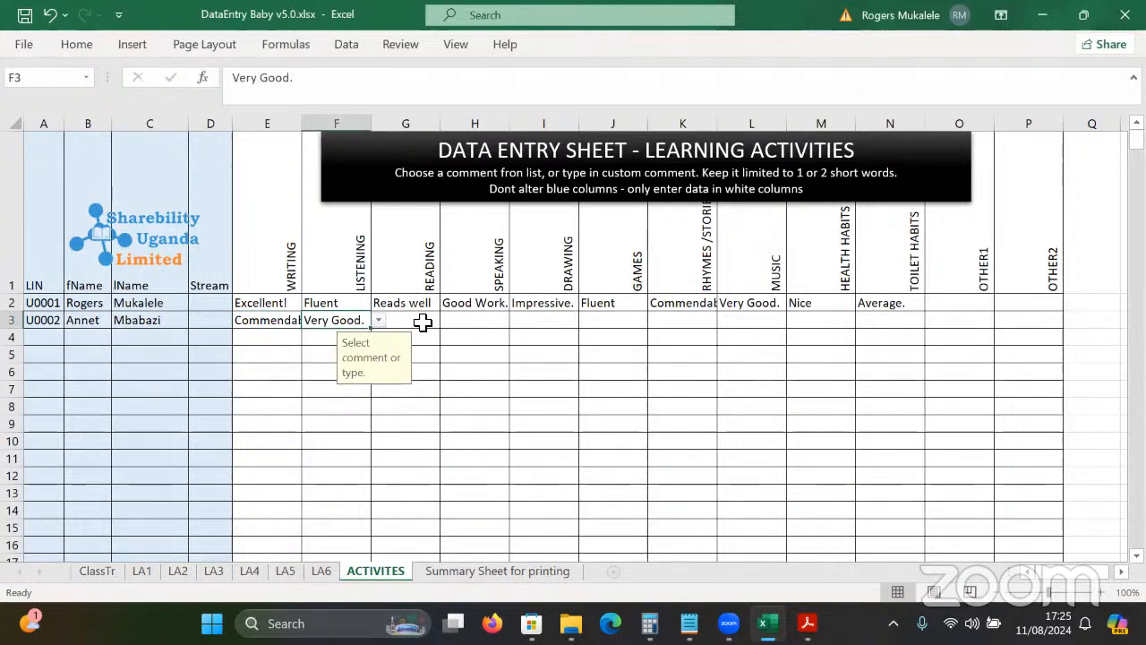
pyautogui.click(424, 321)
pyautogui.click(449, 322)
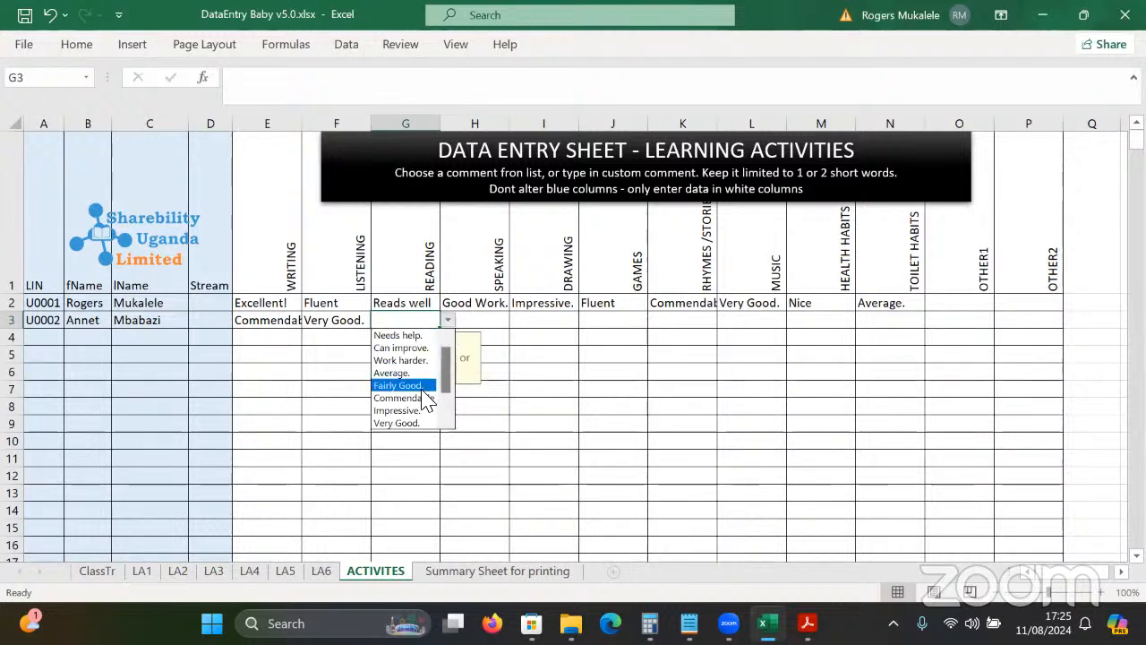
pyautogui.click(418, 398)
# Set Speaking H3 to Commendable and Drawing I3 to Impressive., and change Reading G3 to Excellent!
pyautogui.click(475, 321)
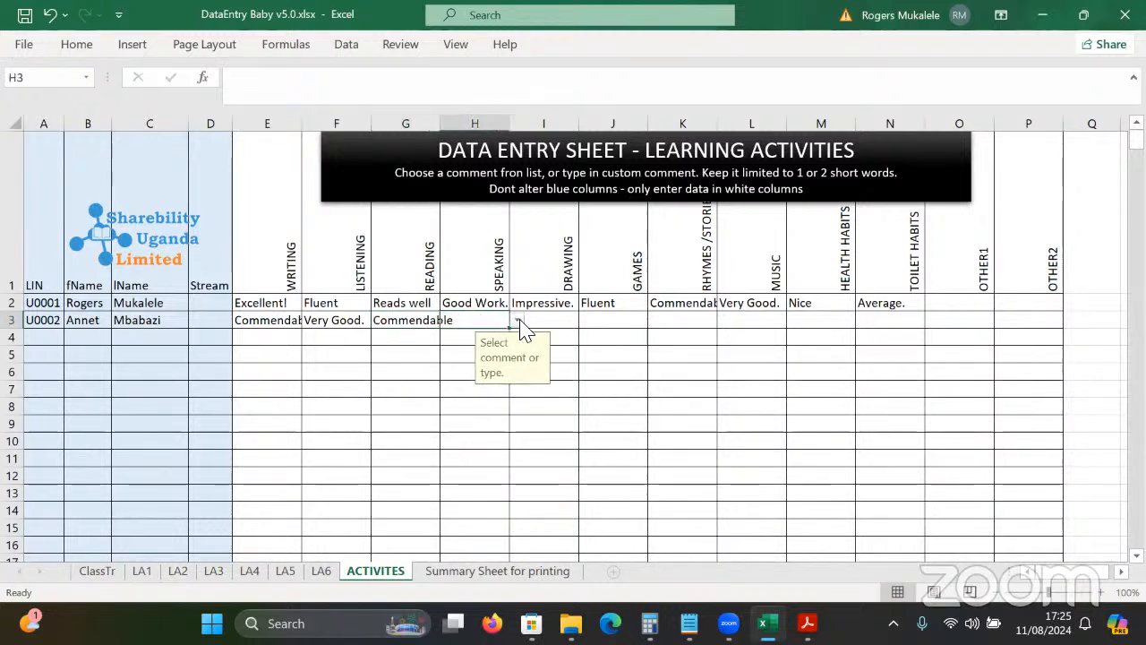
pyautogui.click(517, 321)
pyautogui.click(475, 398)
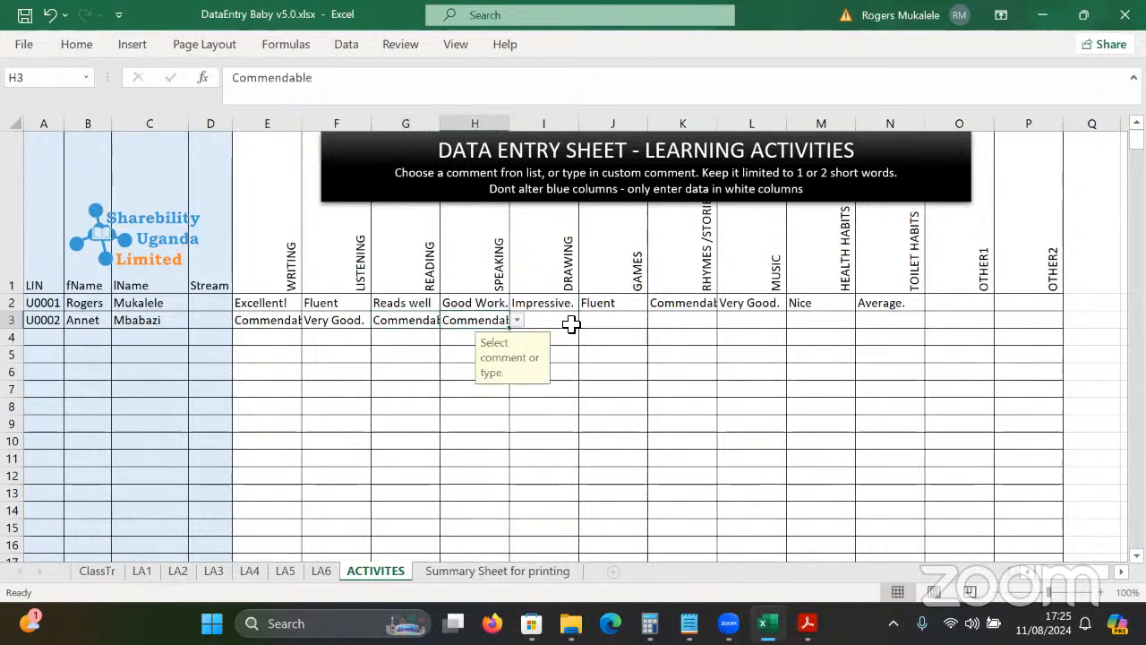
pyautogui.click(571, 325)
pyautogui.click(585, 321)
pyautogui.click(550, 408)
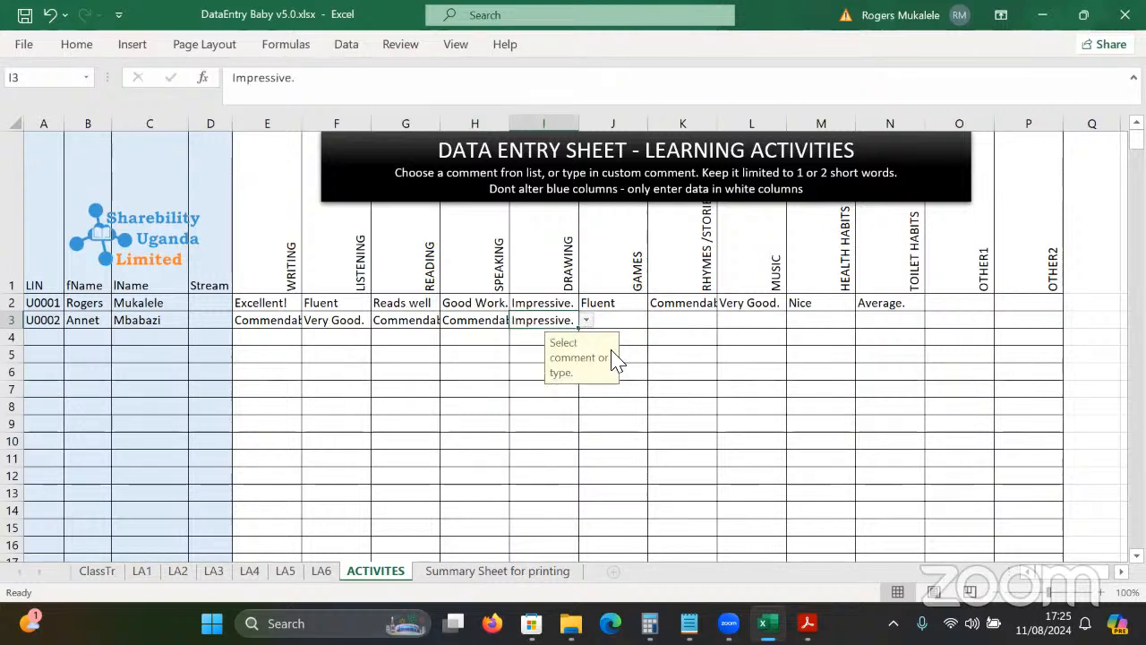
pyautogui.click(426, 324)
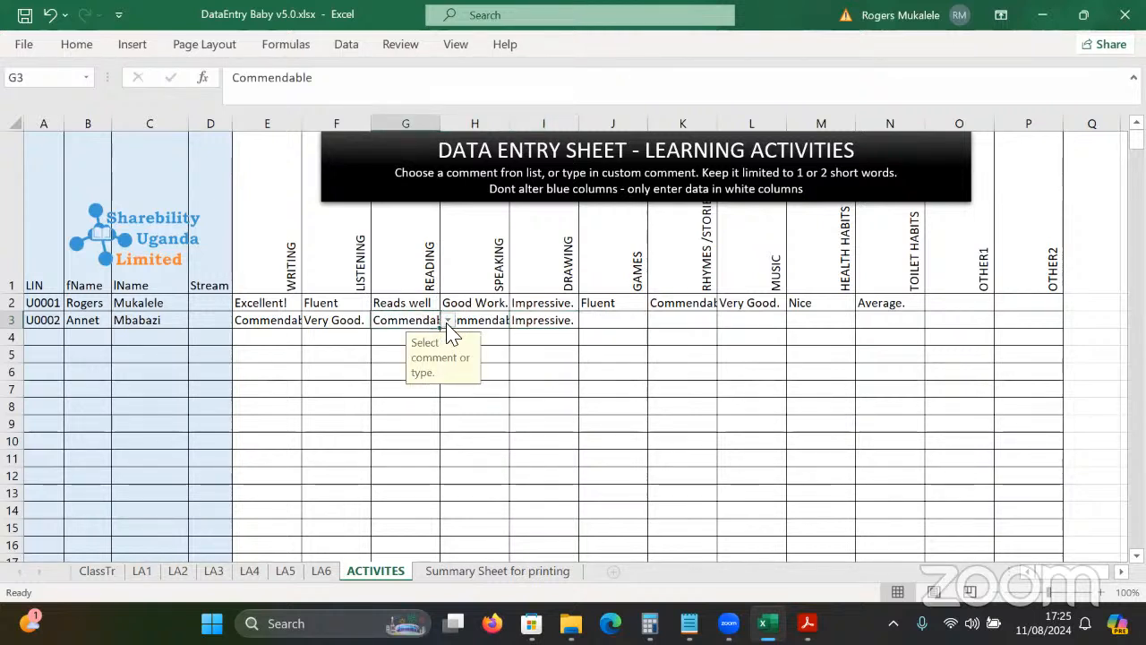
pyautogui.click(447, 322)
pyautogui.click(428, 396)
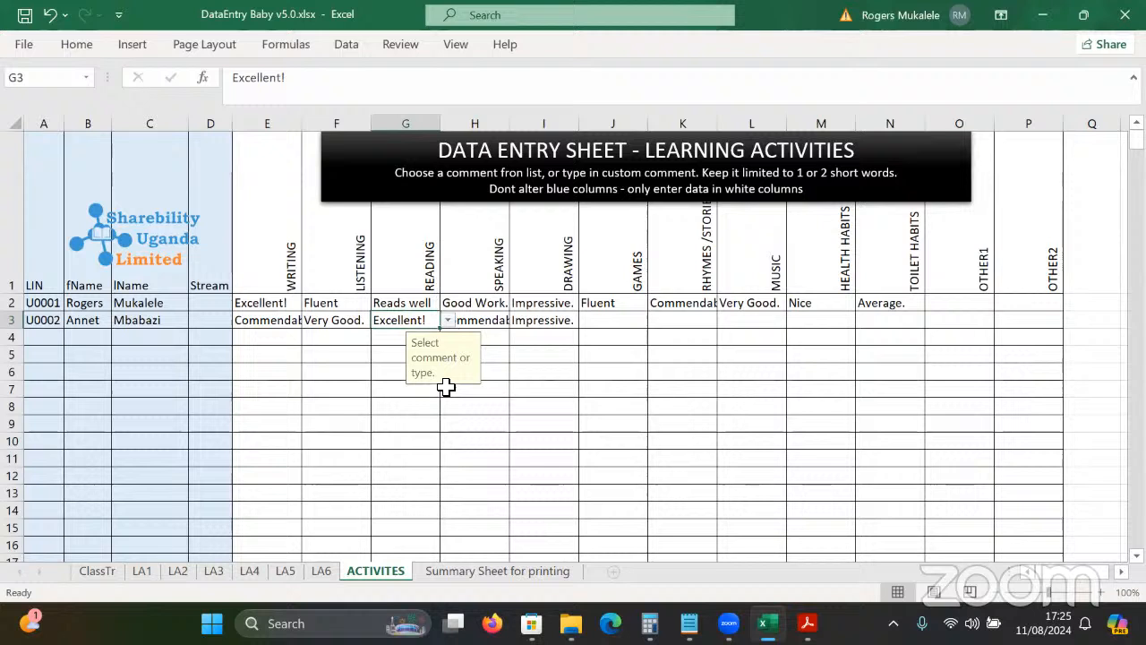
# Choose Very Good. for Games J3 and Rhymes/Stories K3, and Fairly Good. for Music L3.
pyautogui.click(599, 323)
pyautogui.click(656, 322)
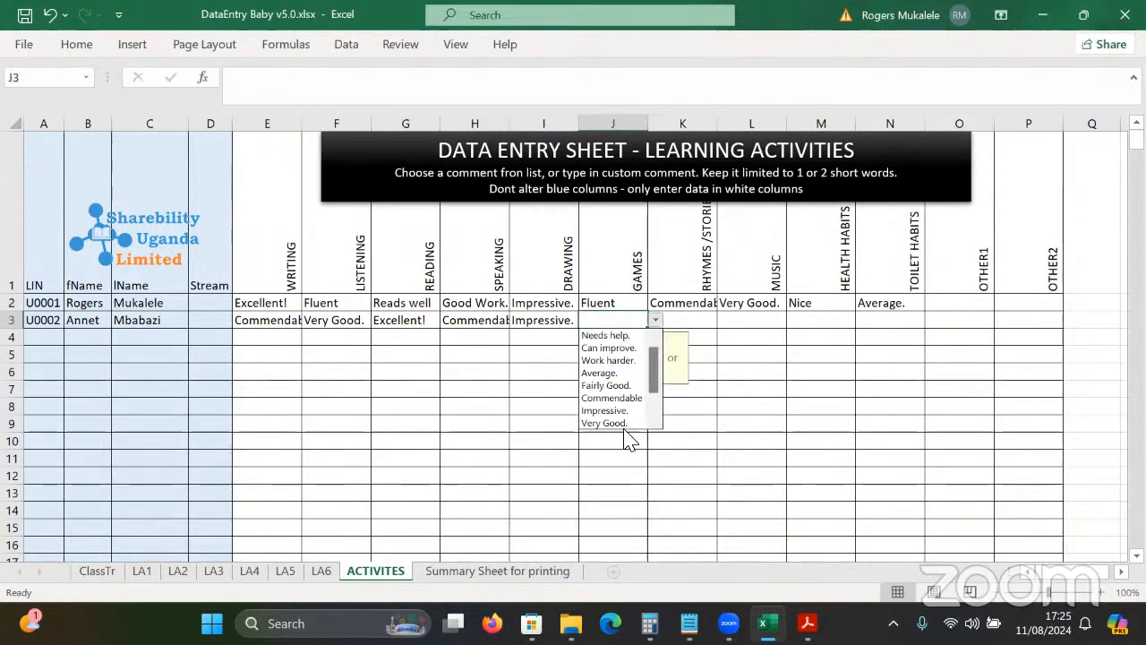
pyautogui.click(626, 427)
pyautogui.click(702, 323)
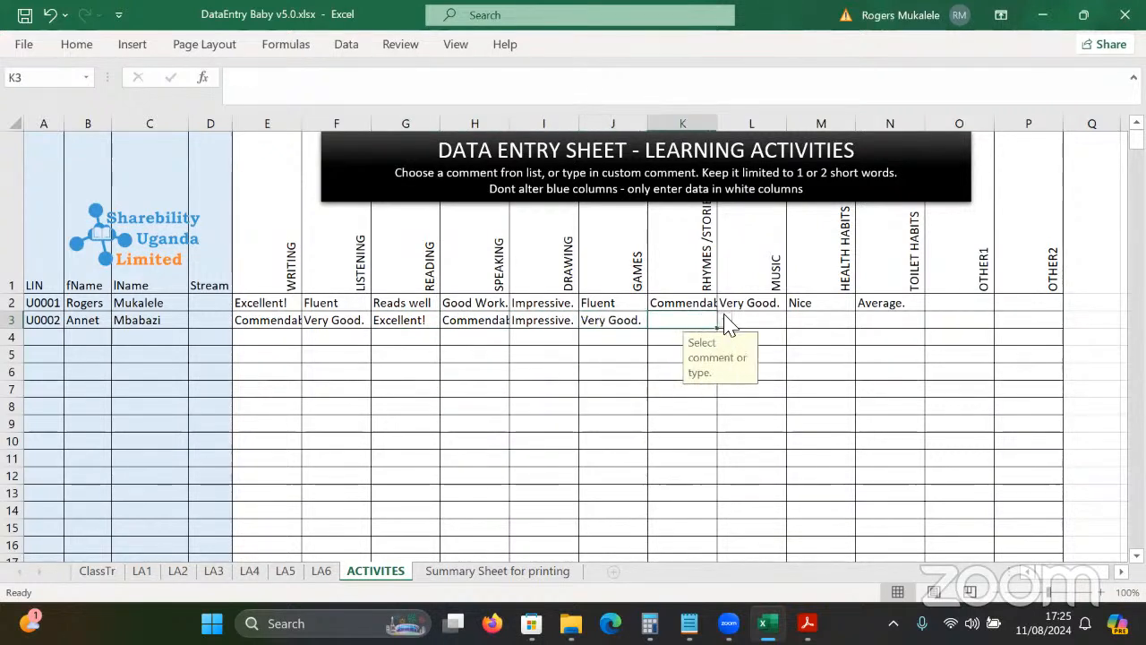
pyautogui.click(725, 319)
pyautogui.click(685, 423)
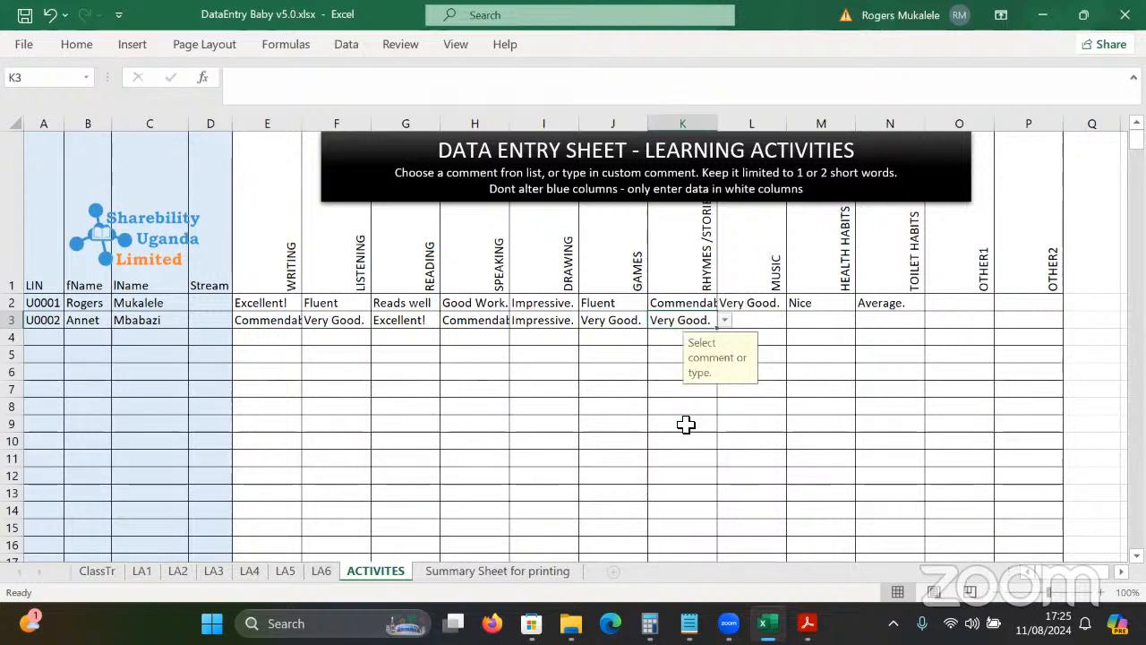
pyautogui.click(764, 318)
pyautogui.click(792, 320)
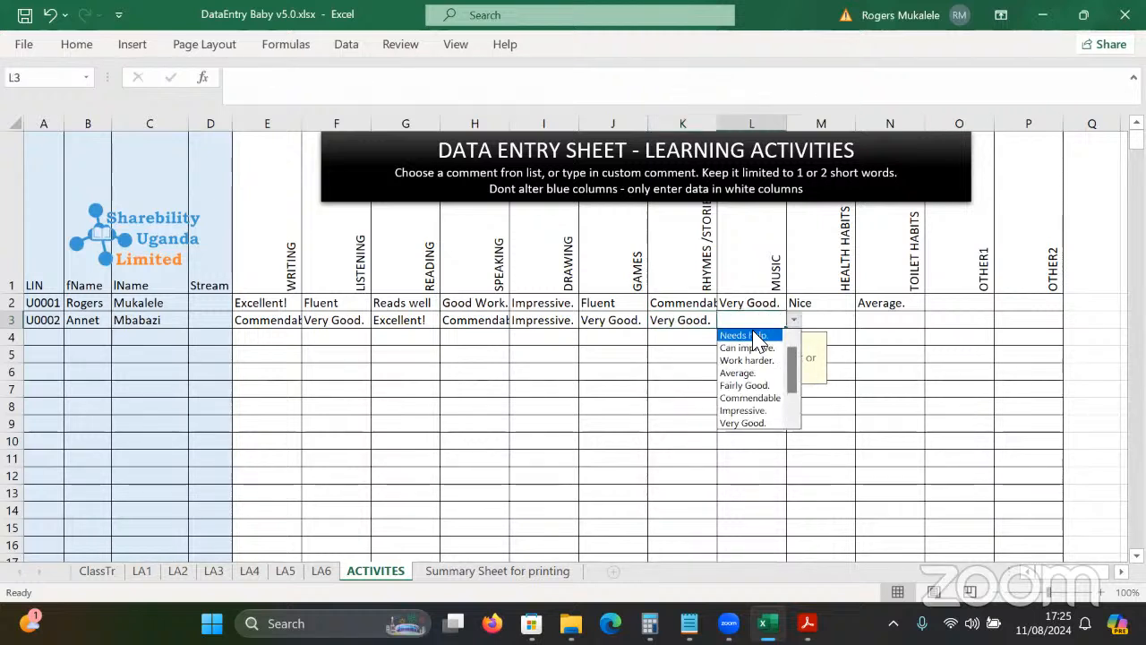
pyautogui.moveTo(789, 362); pyautogui.dragTo(789, 416)
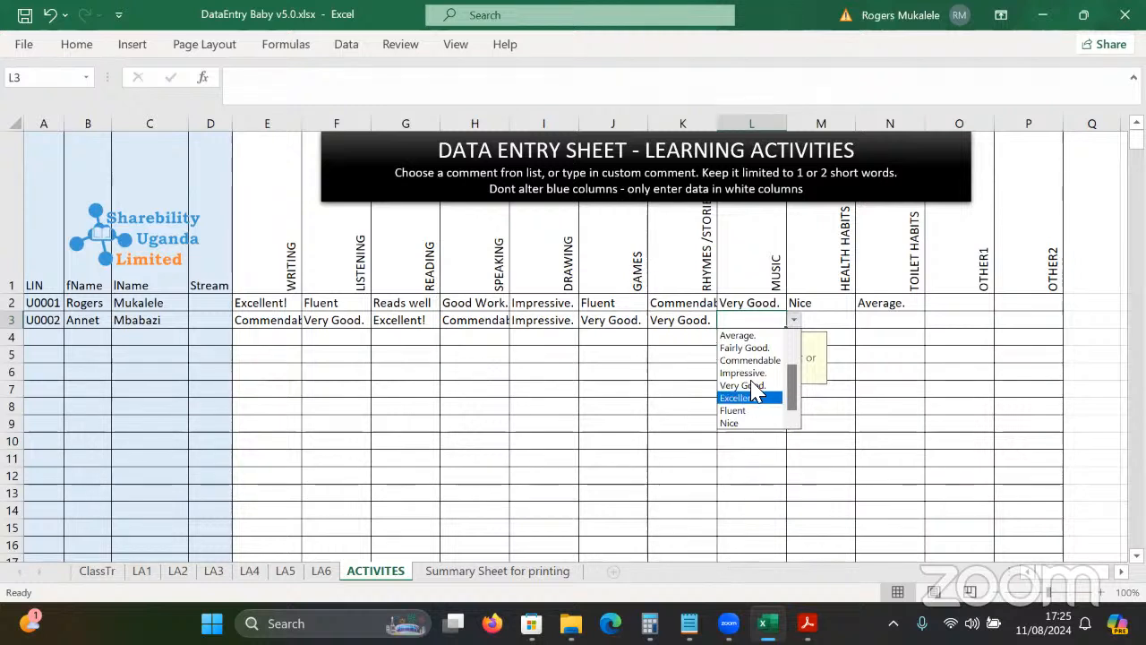
pyautogui.click(758, 347)
# Set Health Habits M3 to Fluent and Toilet Habits N3 to Excellent!
pyautogui.click(815, 323)
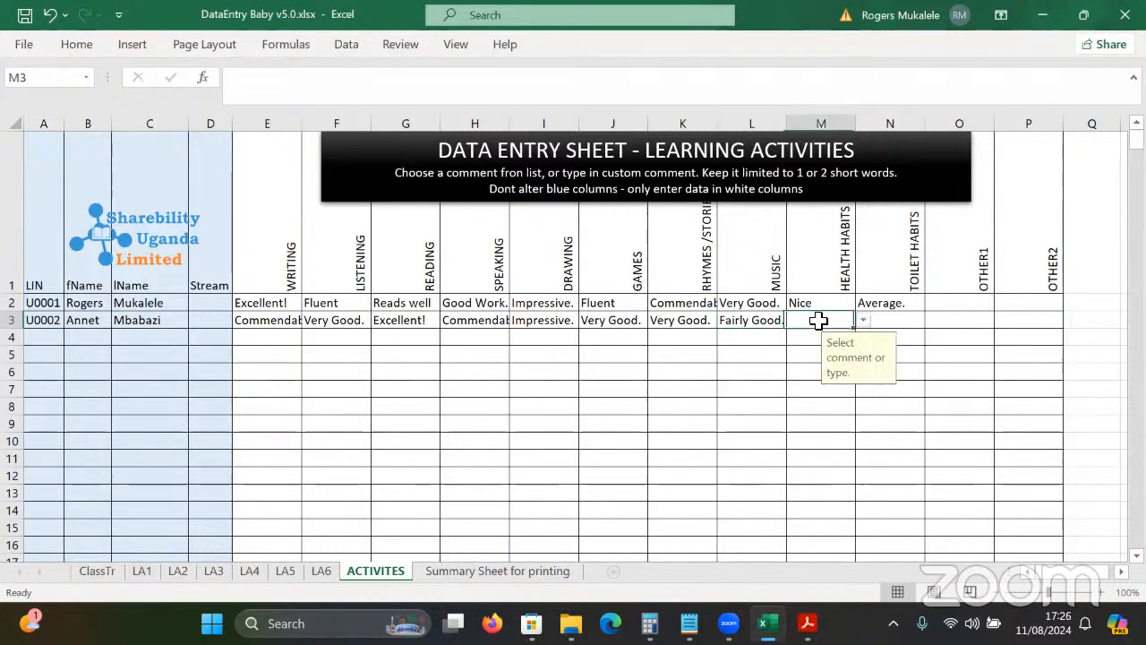
pyautogui.click(863, 319)
pyautogui.moveTo(860, 358); pyautogui.dragTo(860, 378)
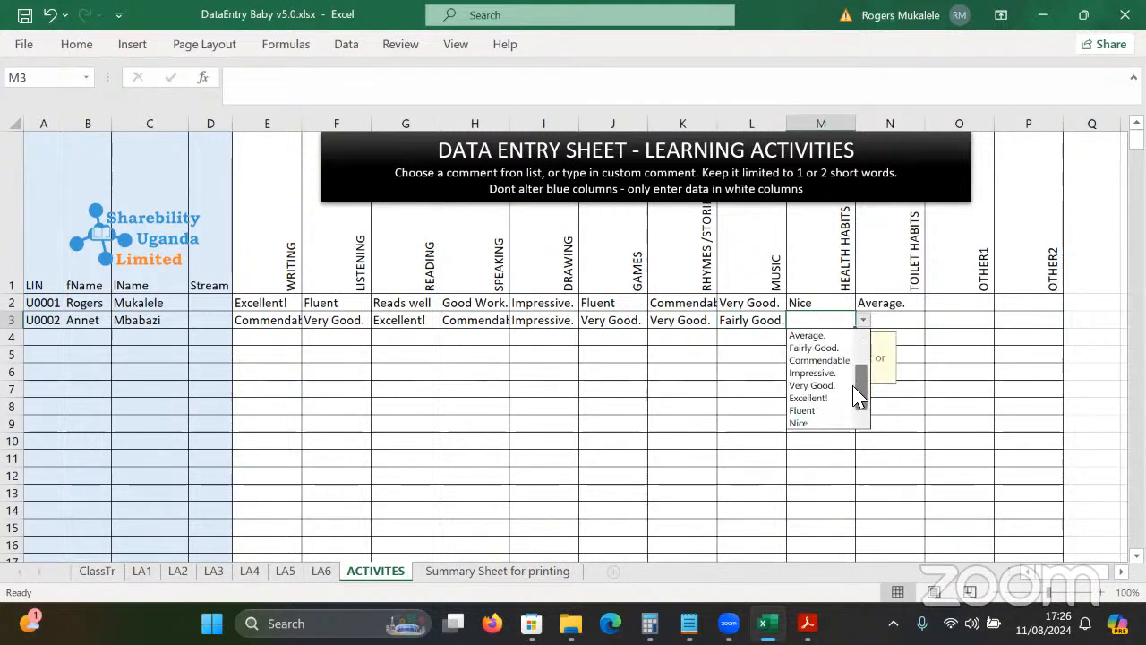
pyautogui.click(824, 406)
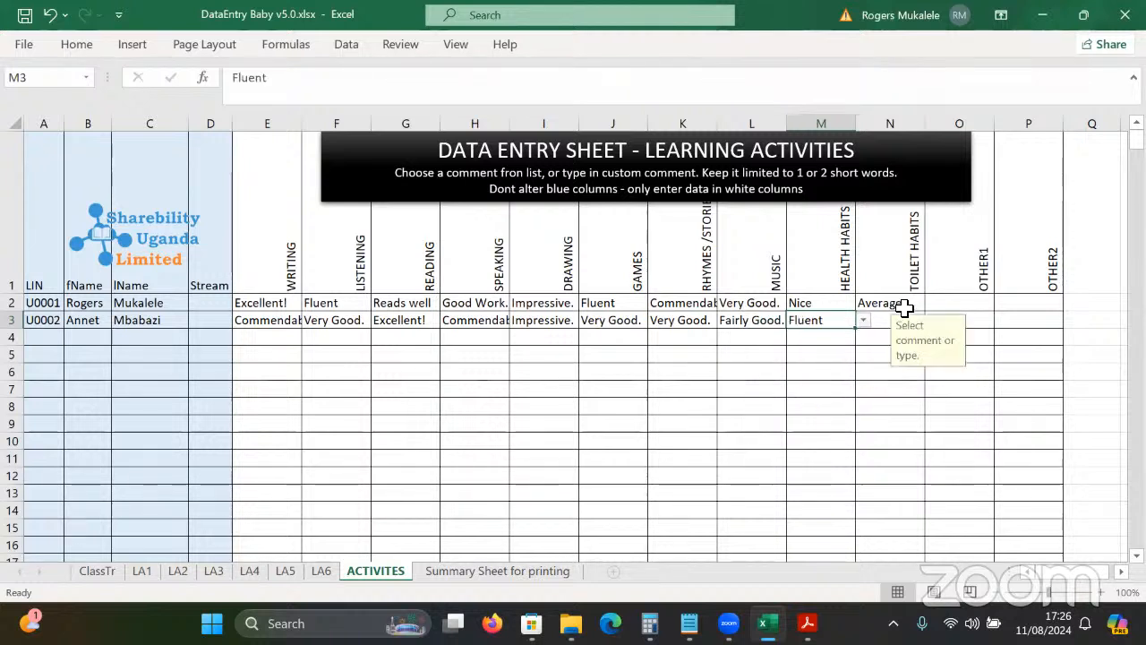
pyautogui.click(898, 303)
pyautogui.click(868, 322)
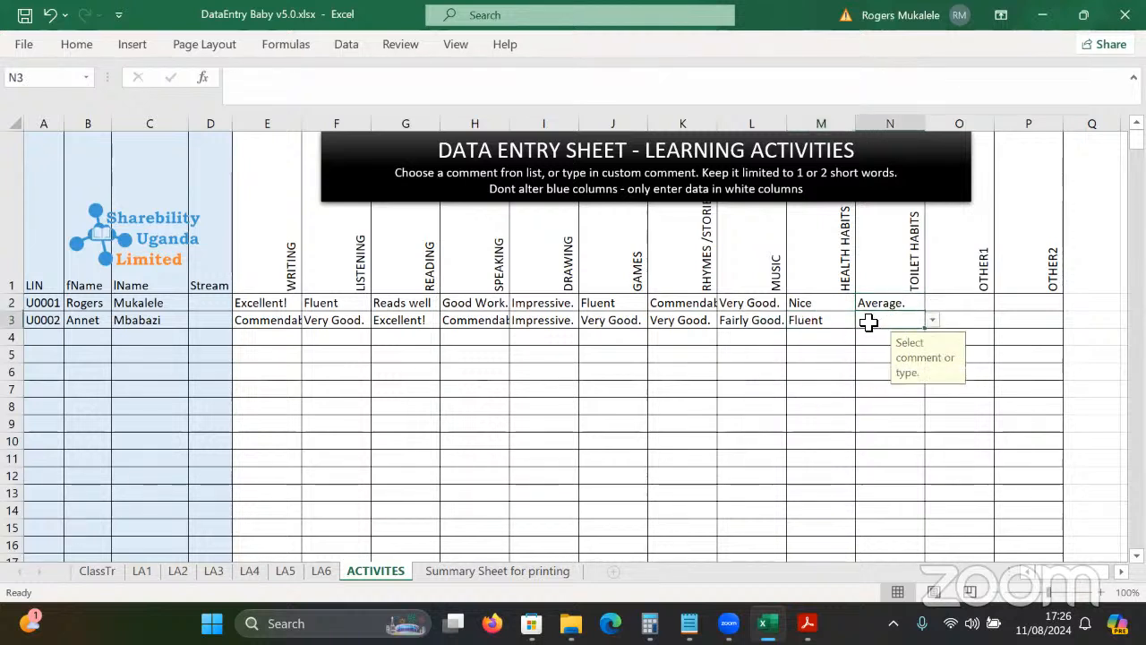
pyautogui.click(932, 321)
pyautogui.moveTo(929, 376); pyautogui.dragTo(931, 391)
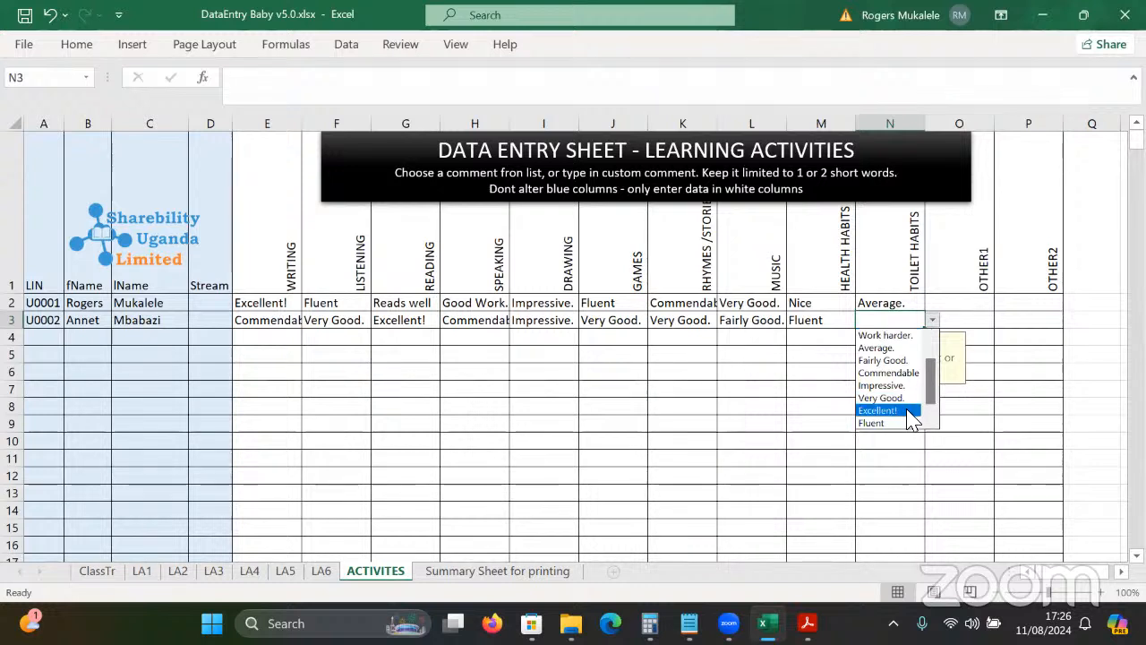
pyautogui.click(906, 411)
# Deselect the comment cells and switch to the Summary Sheet for printing with Ctrl+PageDown.
pyautogui.click(594, 385)
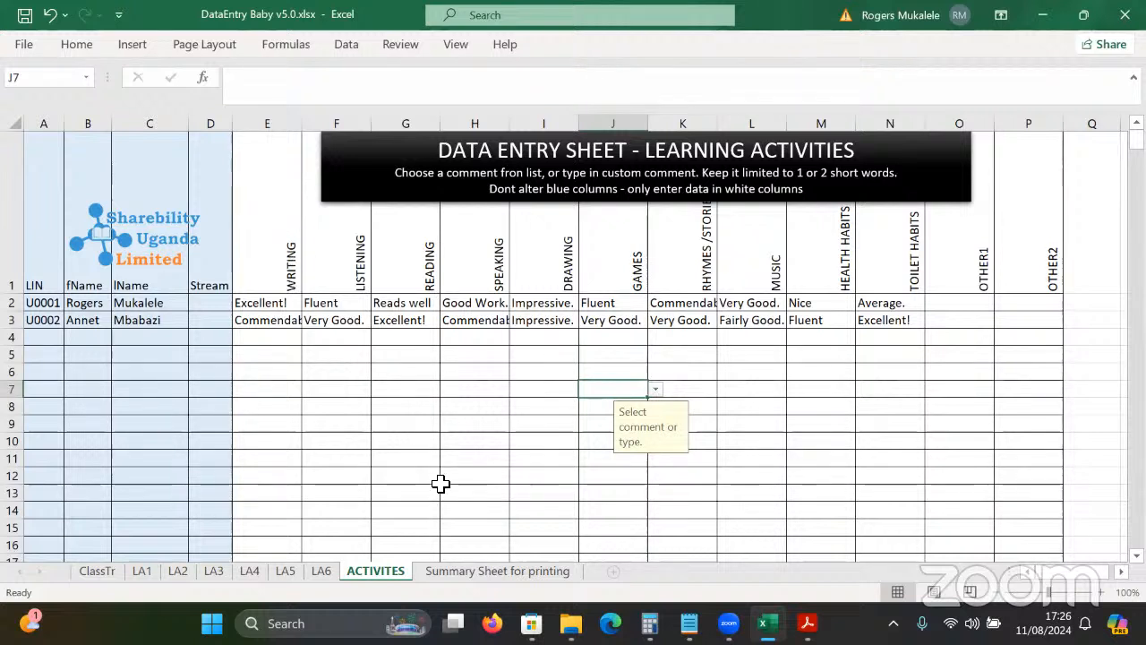
pyautogui.click(486, 335)
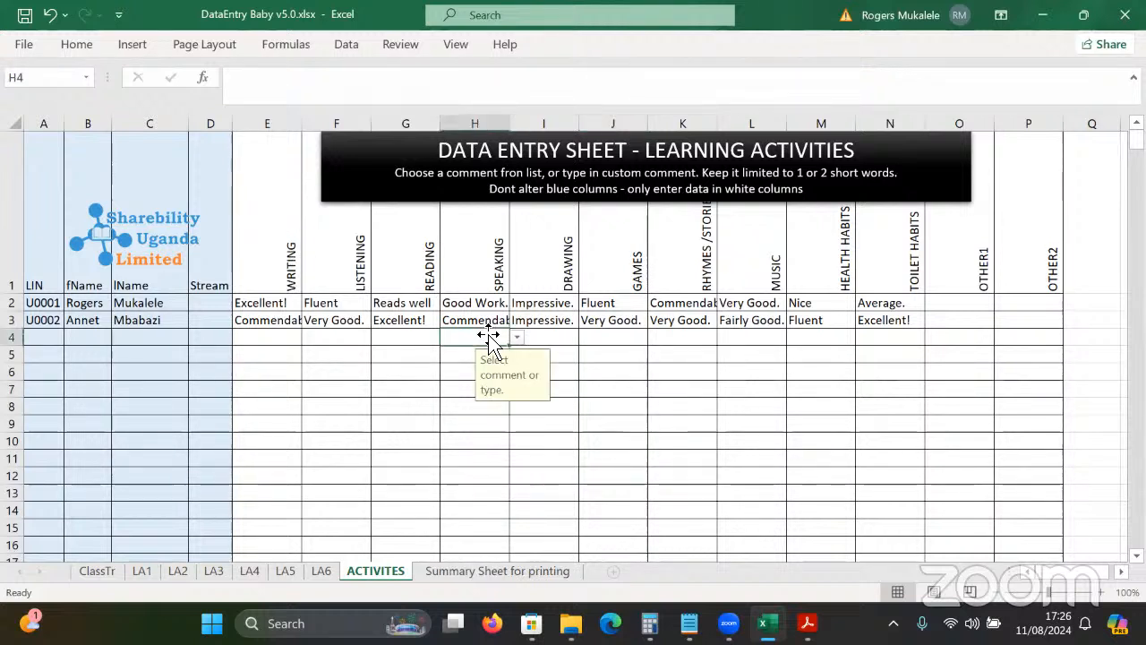
pyautogui.hotkey('ctrl', 'pagedown')
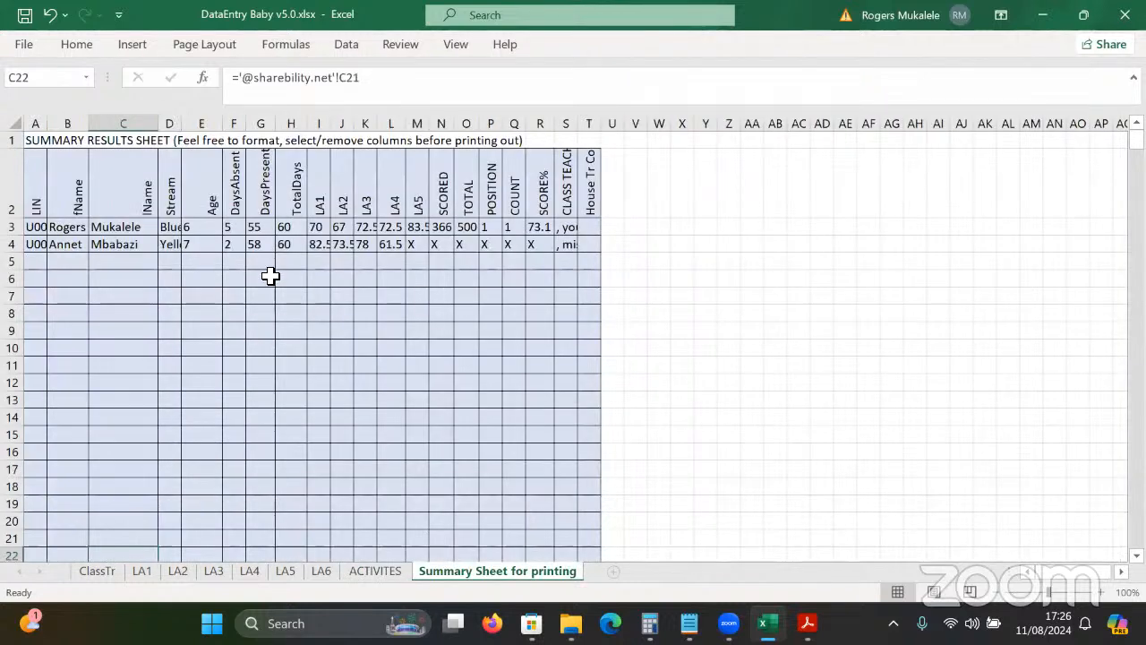
# Zoom the Summary Sheet for printing to 120% and jump back to cell A1.
pyautogui.click(1100, 592)
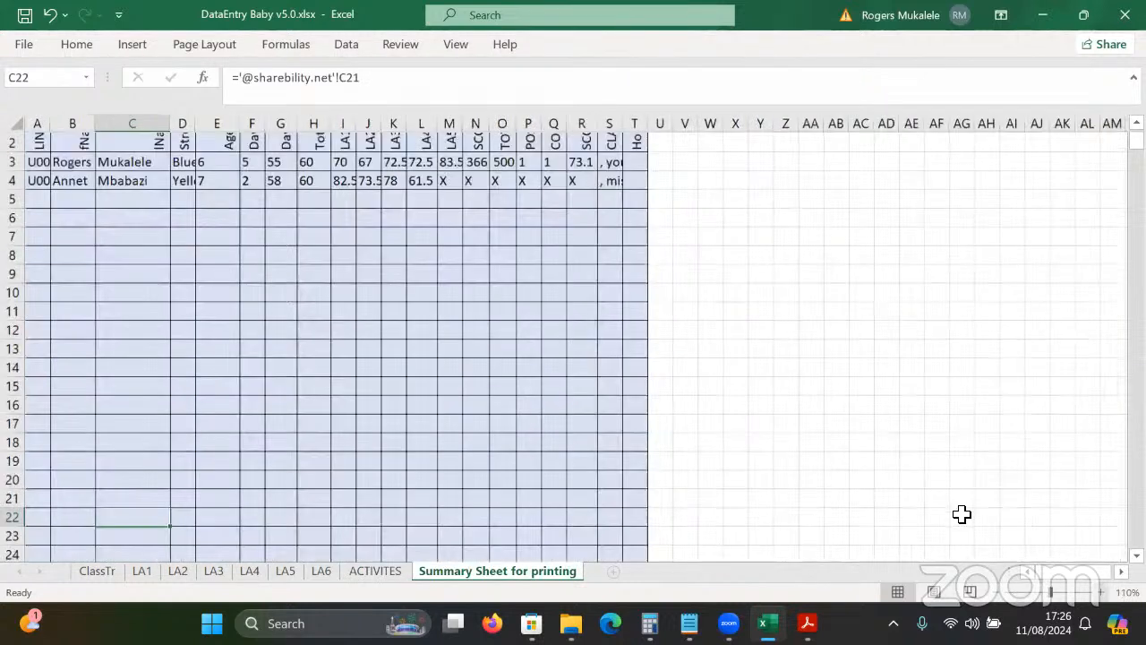
pyautogui.click(1100, 592)
pyautogui.click(648, 421)
pyautogui.hotkey('ctrl', 'Home')
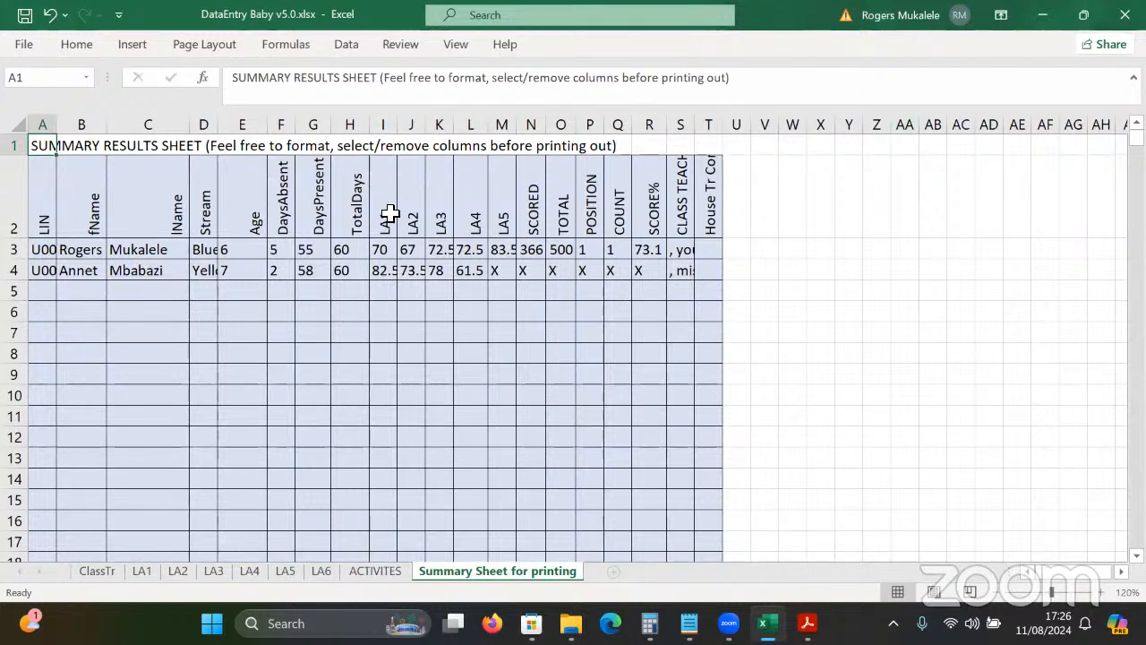
# Check the results formulas, AutoFit columns A–T, and narrow the overly wide column A.
pyautogui.click(570, 268)
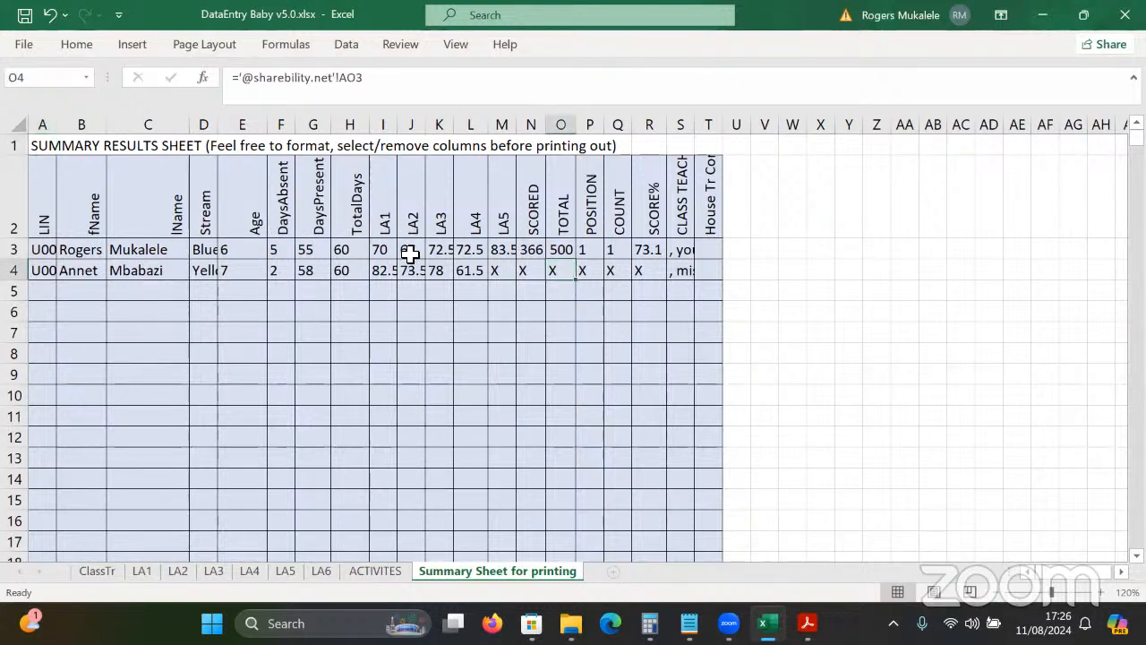
pyautogui.click(509, 250)
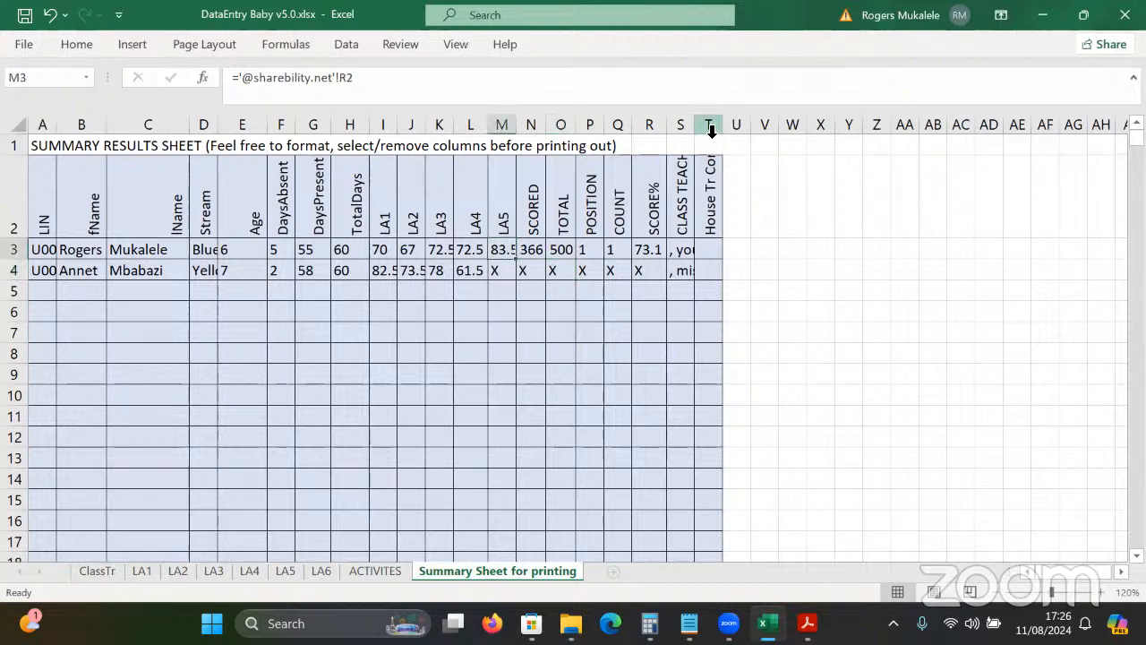
pyautogui.moveTo(711, 130); pyautogui.dragTo(26, 179)
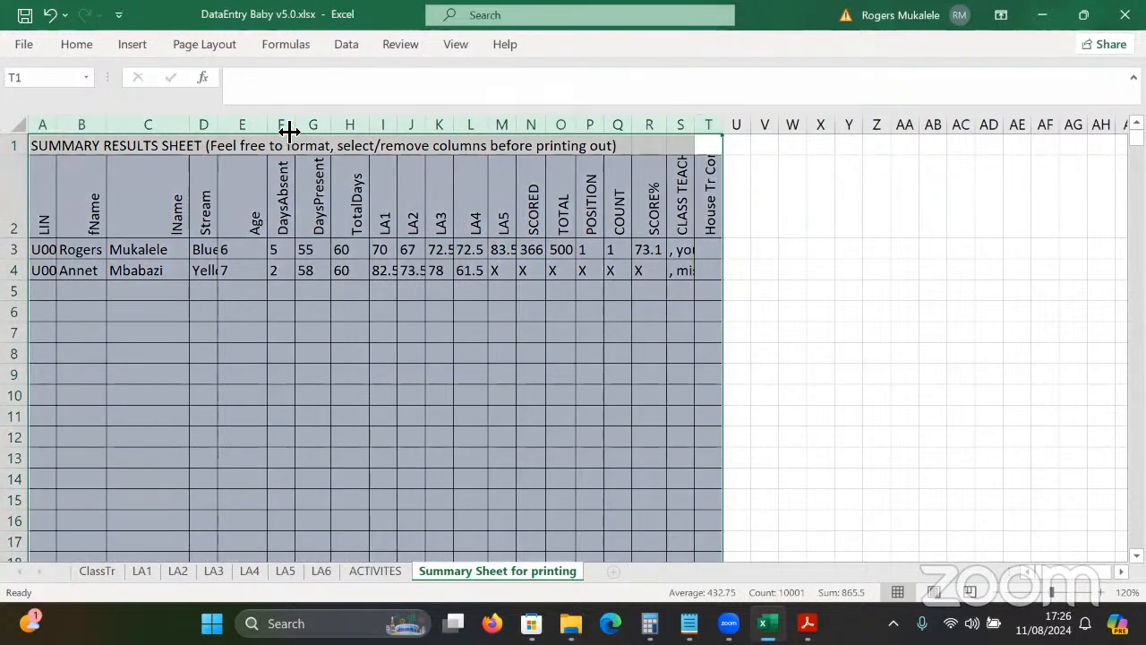
pyautogui.doubleClick(336, 125)
pyautogui.click(658, 184)
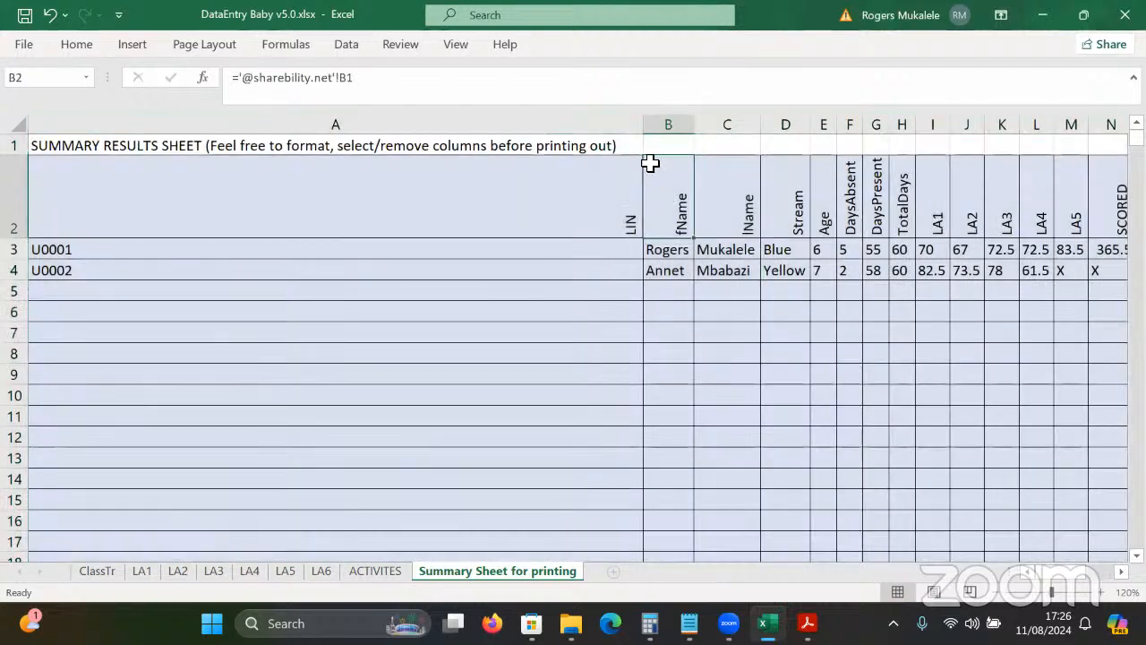
pyautogui.moveTo(645, 131); pyautogui.dragTo(300, 184)
pyautogui.moveTo(97, 201); pyautogui.dragTo(84, 215)
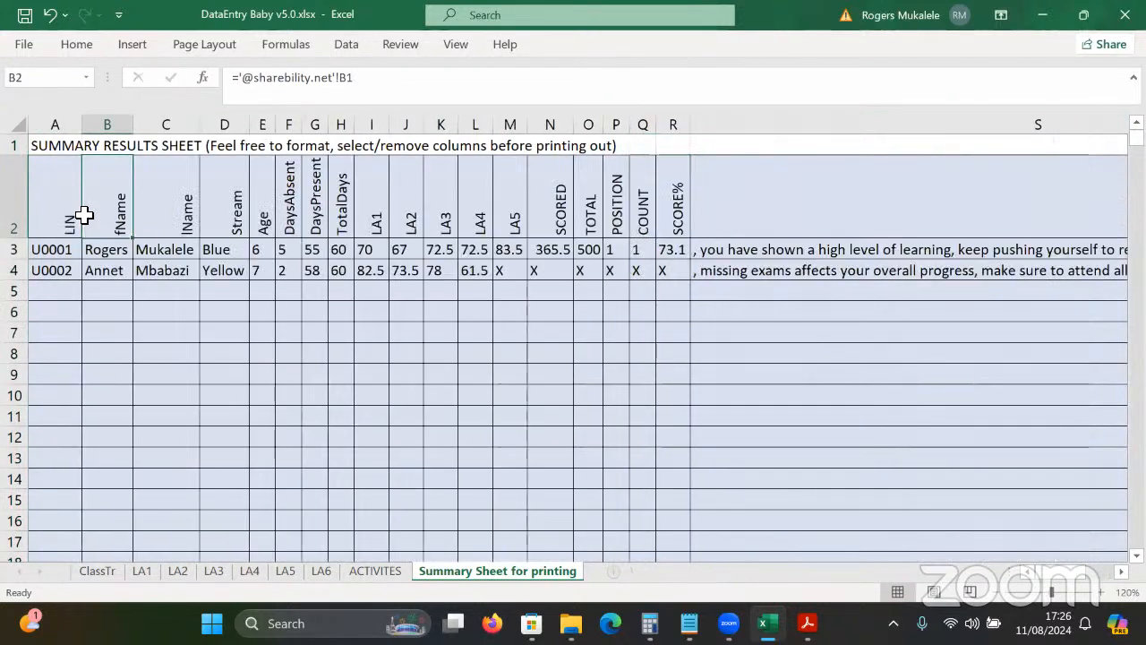
# Copy the entire Summary Sheet for printing and start a new blank workbook.
pyautogui.click(15, 122)
pyautogui.hotkey('ctrl', 'c')
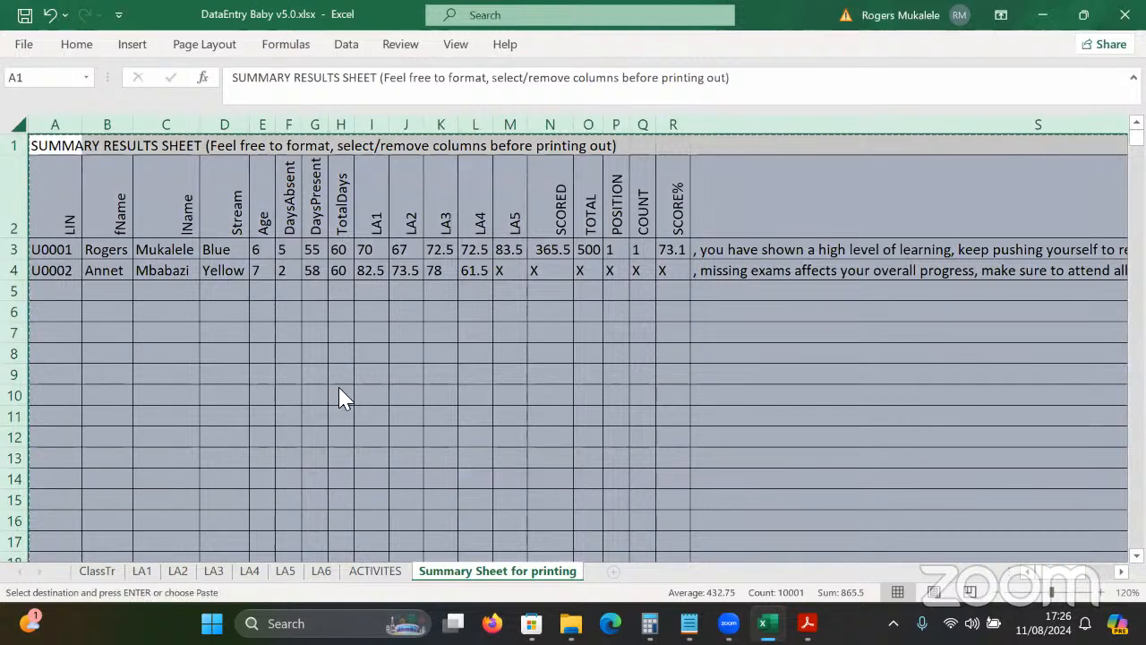
pyautogui.hotkey('ctrl', 'n')
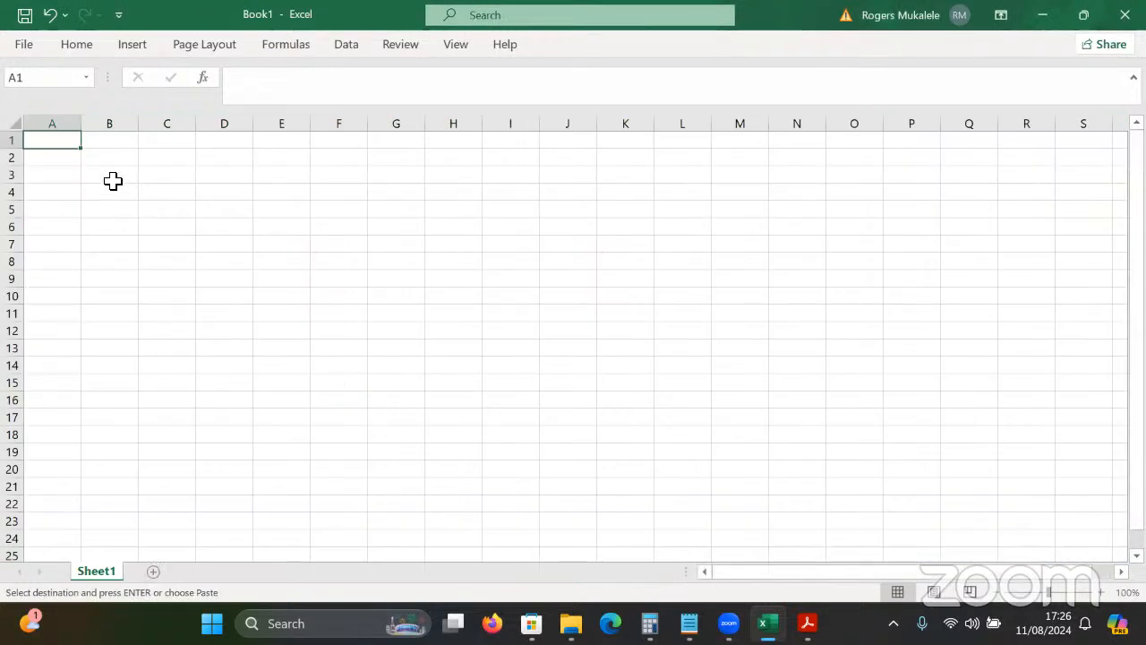
# Paste the copied summary into A1 of Book1 as plain values.
pyautogui.rightClick(64, 140)
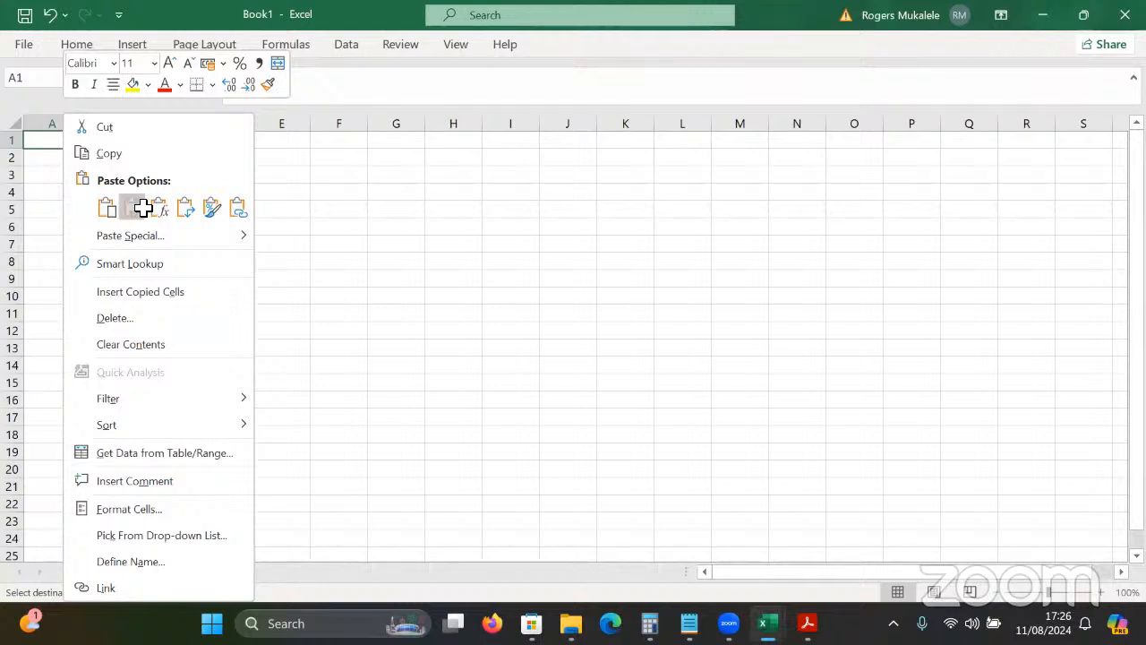
pyautogui.click(141, 207)
pyautogui.click(410, 250)
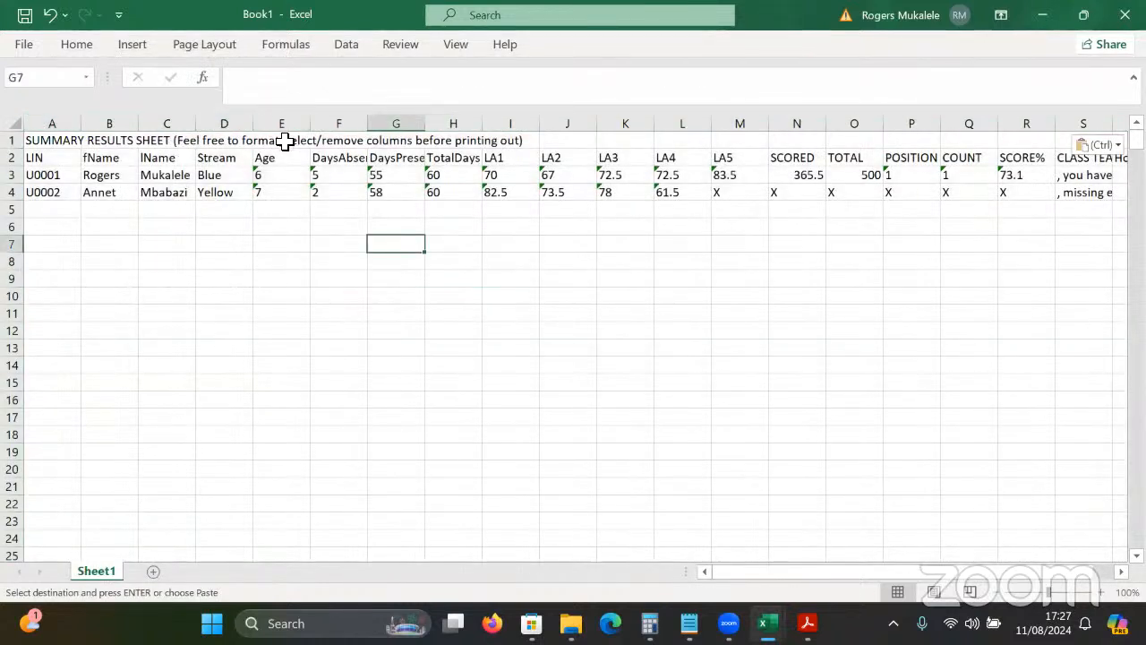
# Delete columns E:H (Age through TotalDays) and select the table A1:O7.
pyautogui.moveTo(287, 122); pyautogui.dragTo(477, 128)
pyautogui.rightClick(477, 128)
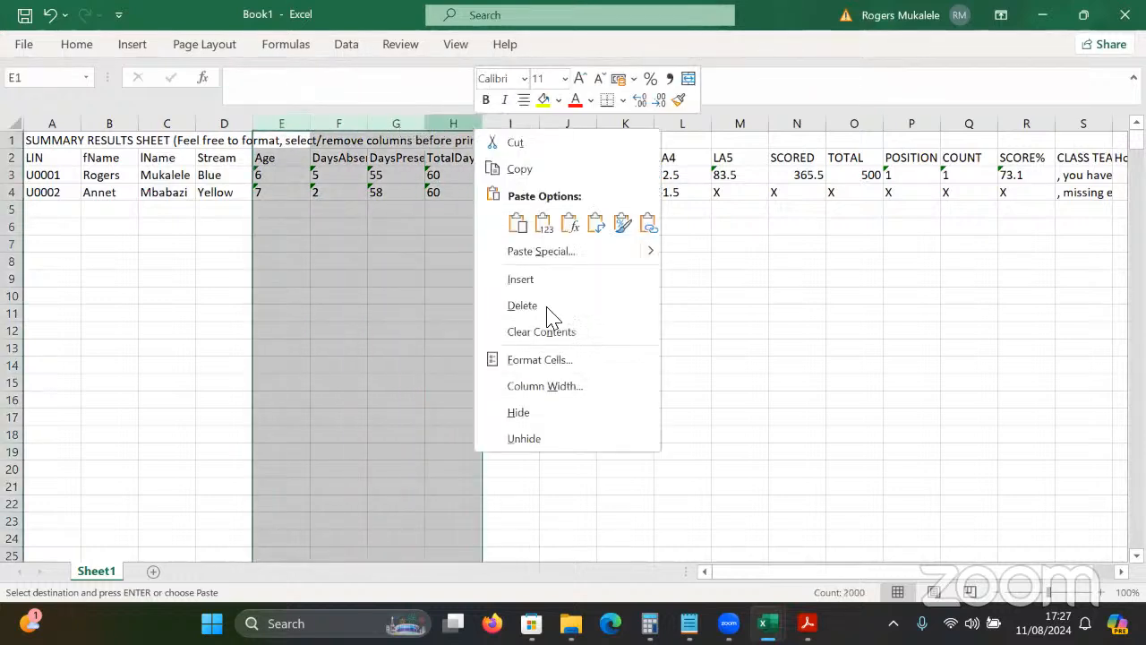
pyautogui.click(554, 305)
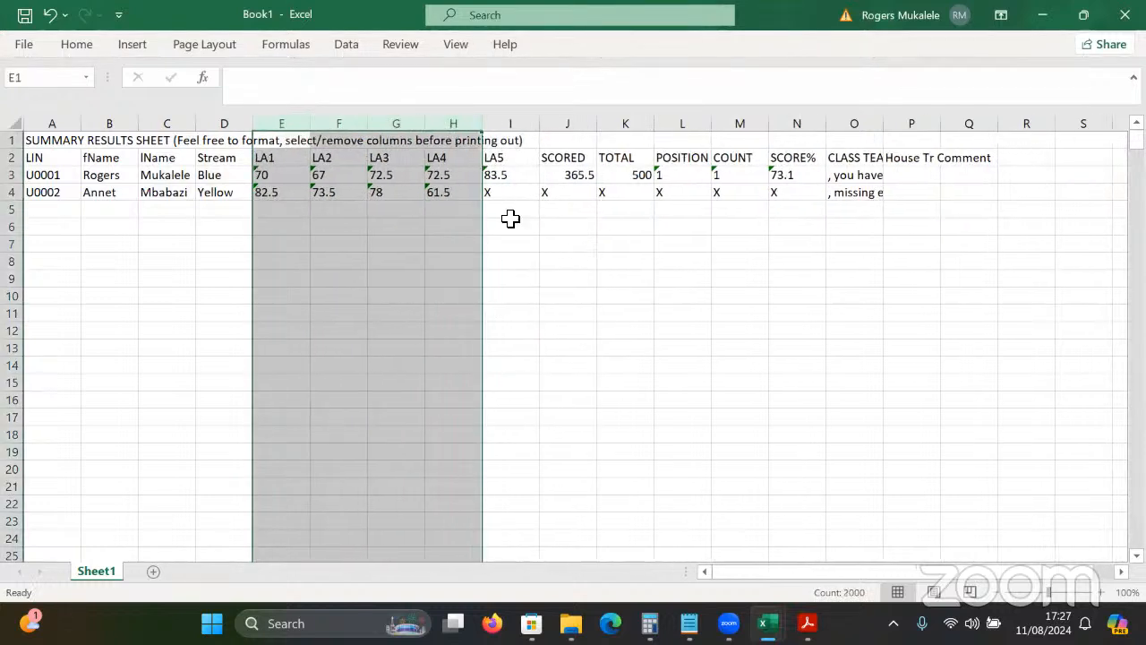
pyautogui.click(822, 166)
pyautogui.moveTo(33, 139); pyautogui.dragTo(878, 251)
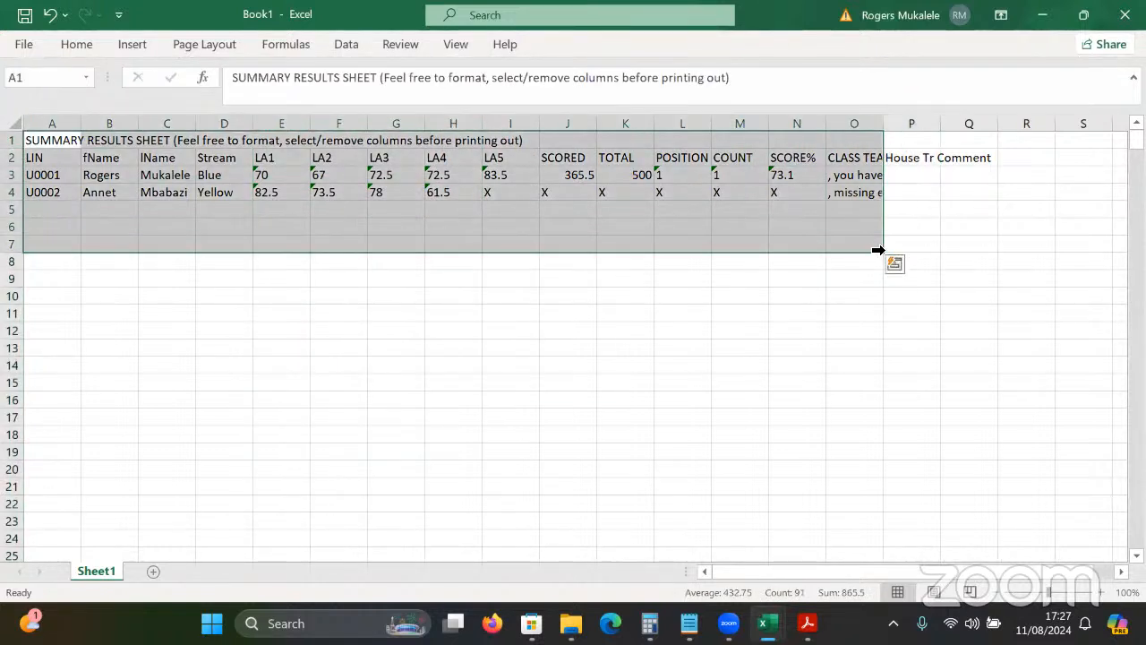
# Apply All Borders to A1:O7, then minimize Book1 to return to DataEntry Baby v5.0.
pyautogui.click(77, 45)
pyautogui.click(195, 108)
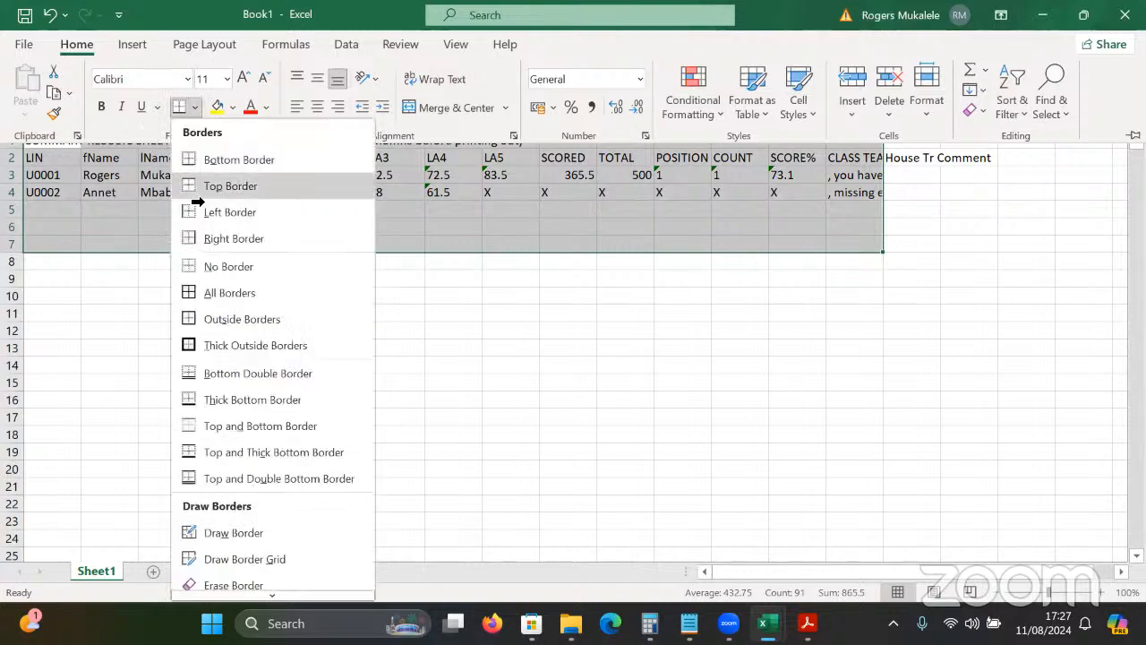
pyautogui.click(207, 297)
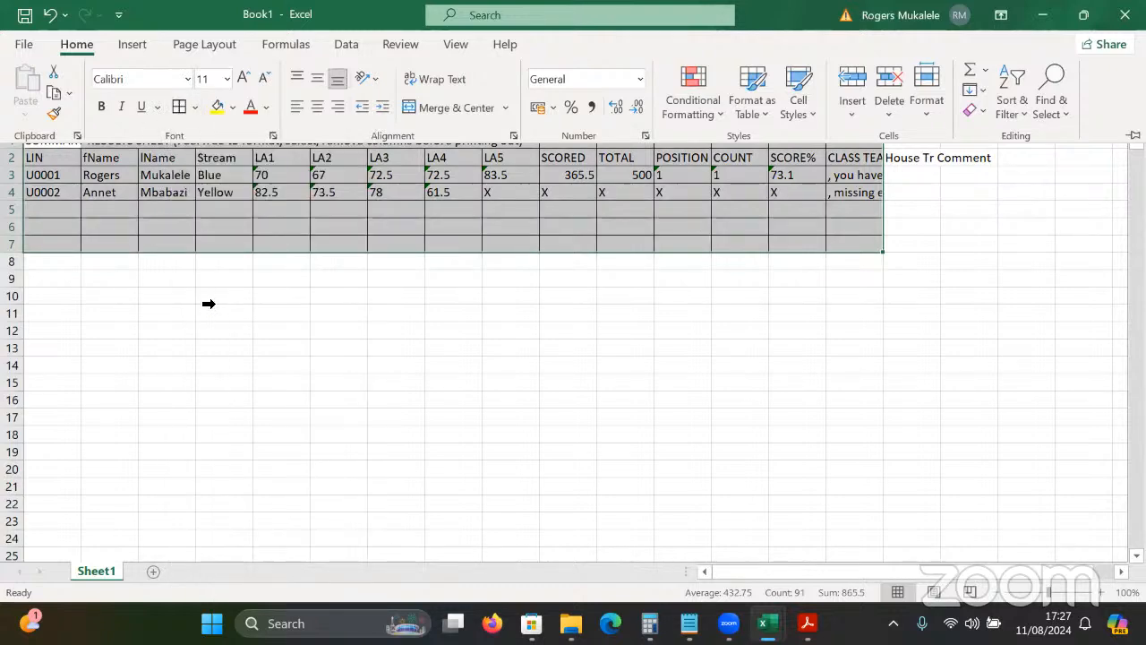
pyautogui.click(499, 319)
pyautogui.click(498, 318)
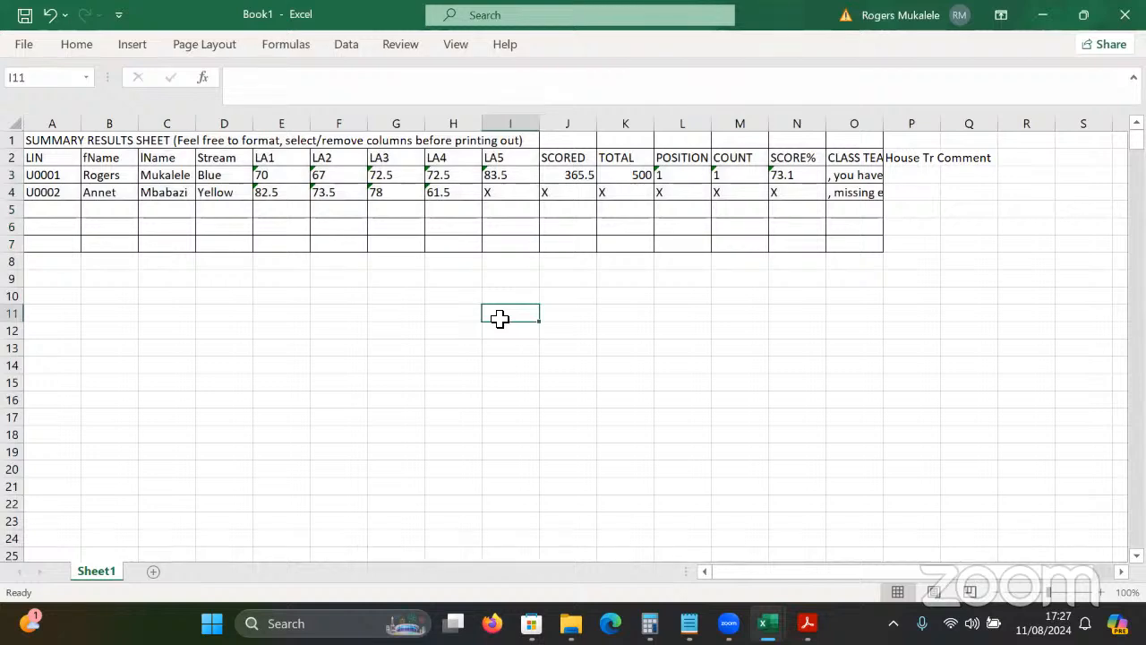
pyautogui.click(58, 137)
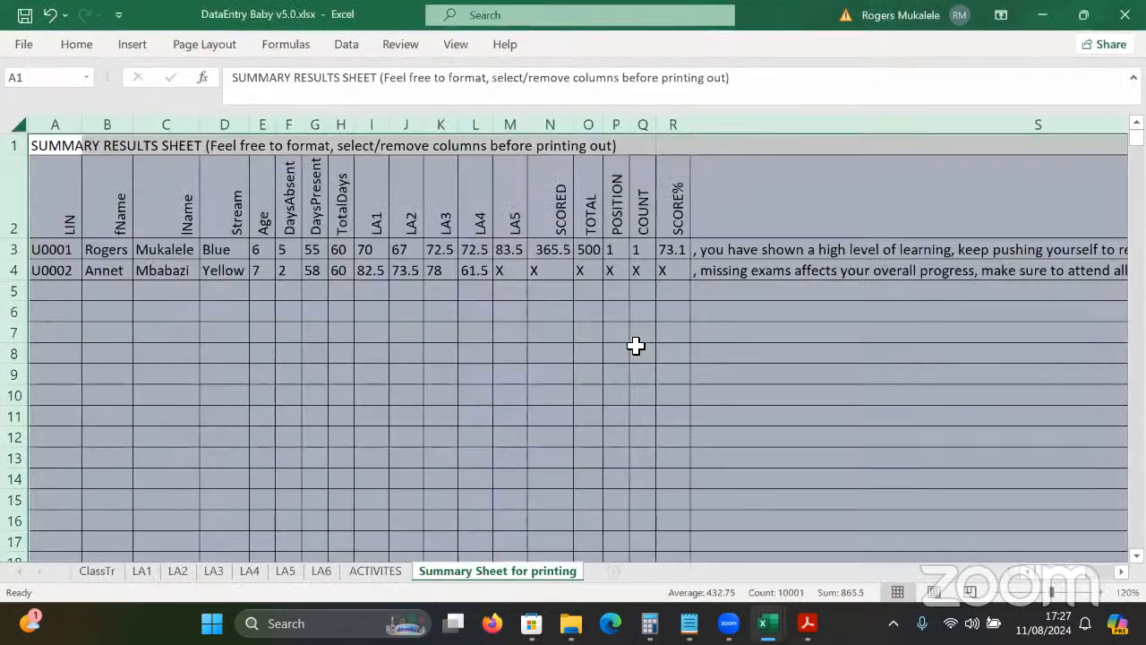
pyautogui.click(637, 347)
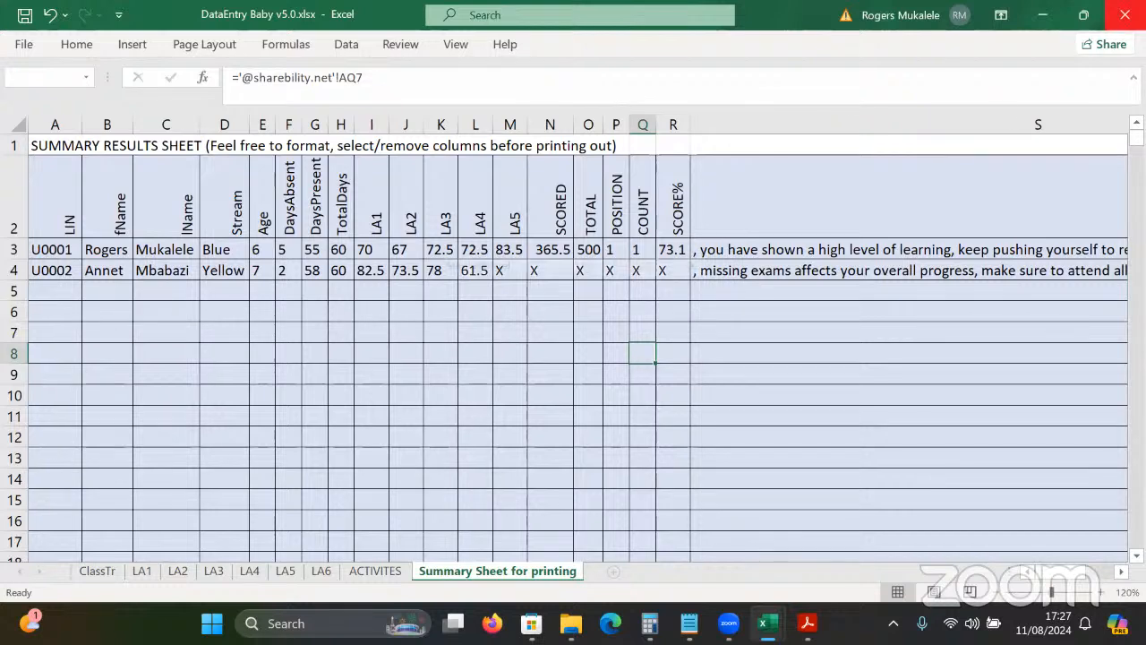
# Save and close DataEntry Baby v5.0.xlsx, then open Generator for Baby Reports v5.0.pub.
pyautogui.hotkey('alt', 'F4')
pyautogui.click(510, 332)
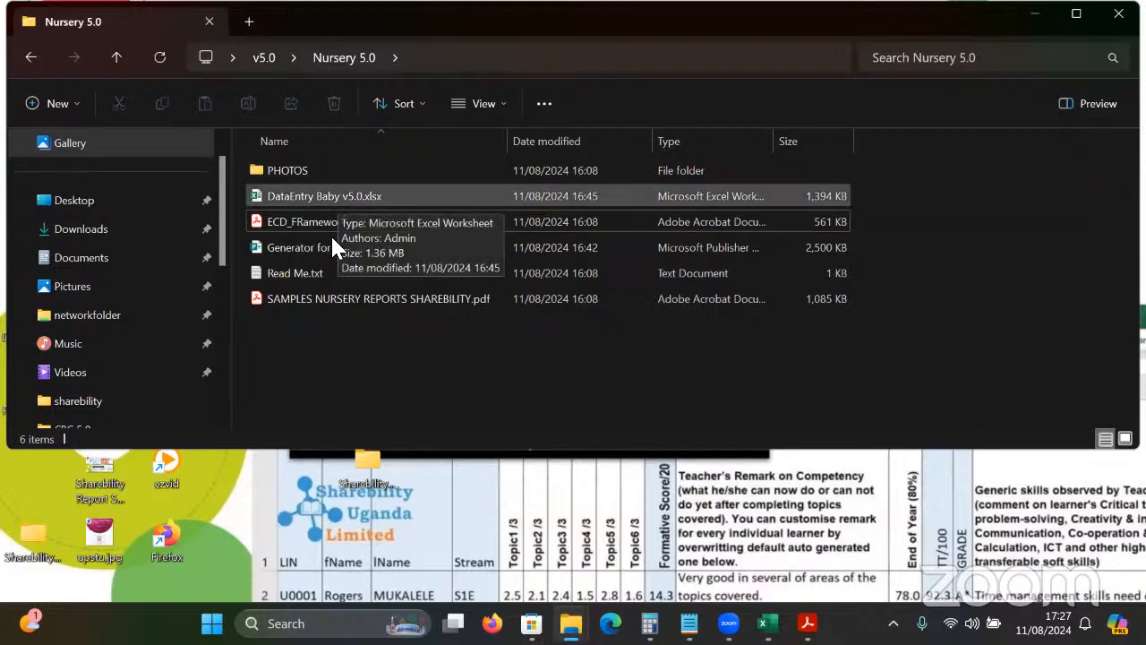
pyautogui.doubleClick(336, 258)
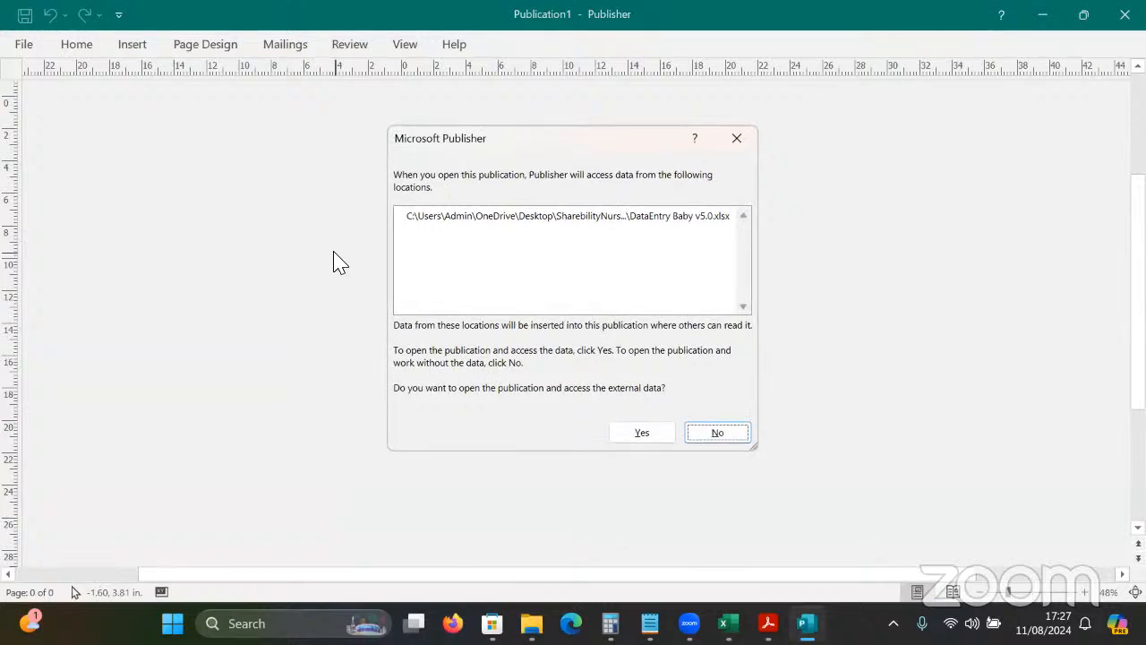
# Relink the publication to Desktop > v5.0 > Nursery 5.0 > DataEntry Baby v5.0.xlsx.
pyautogui.click(641, 433)
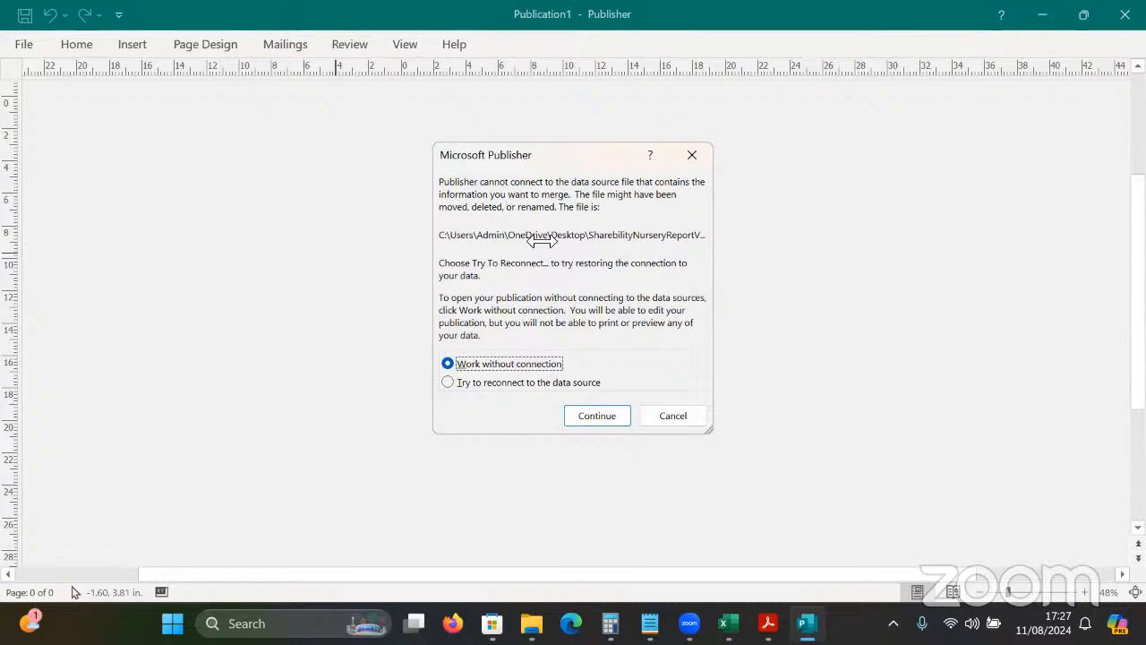
pyautogui.click(465, 382)
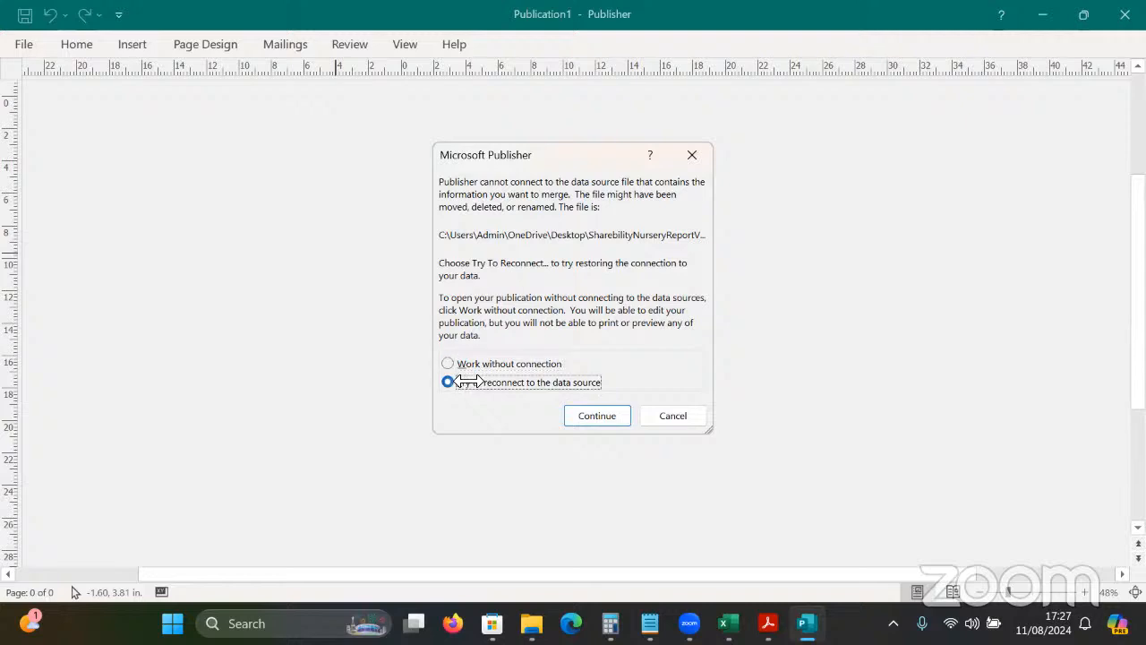
pyautogui.click(595, 417)
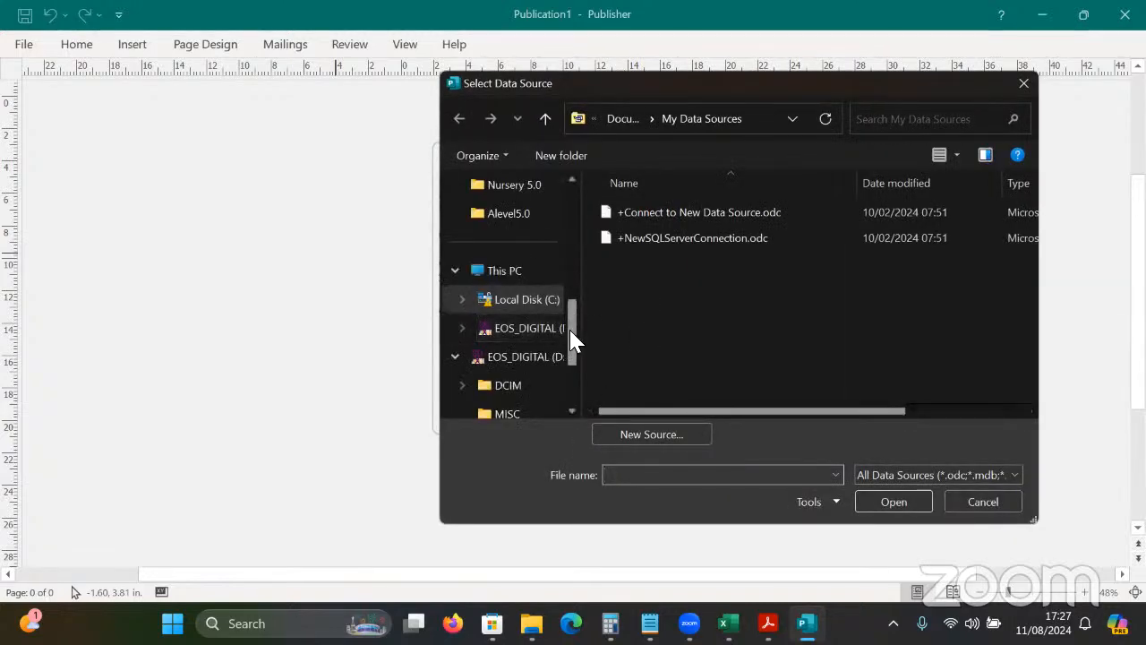
pyautogui.moveTo(570, 340); pyautogui.dragTo(561, 206)
pyautogui.click(493, 278)
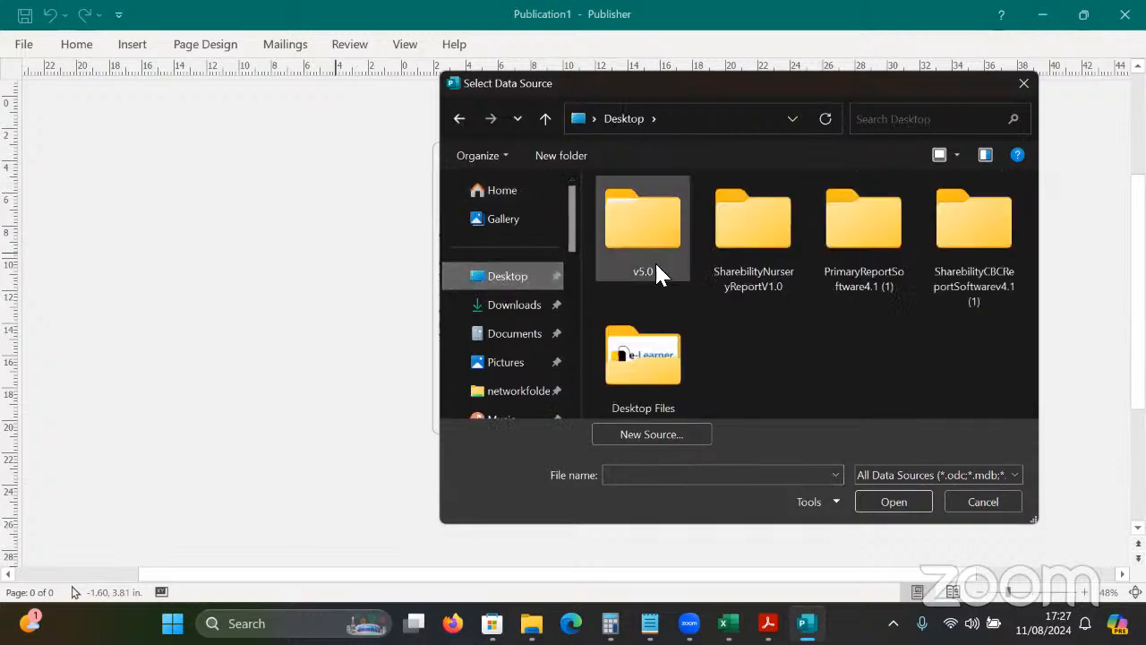
pyautogui.doubleClick(638, 264)
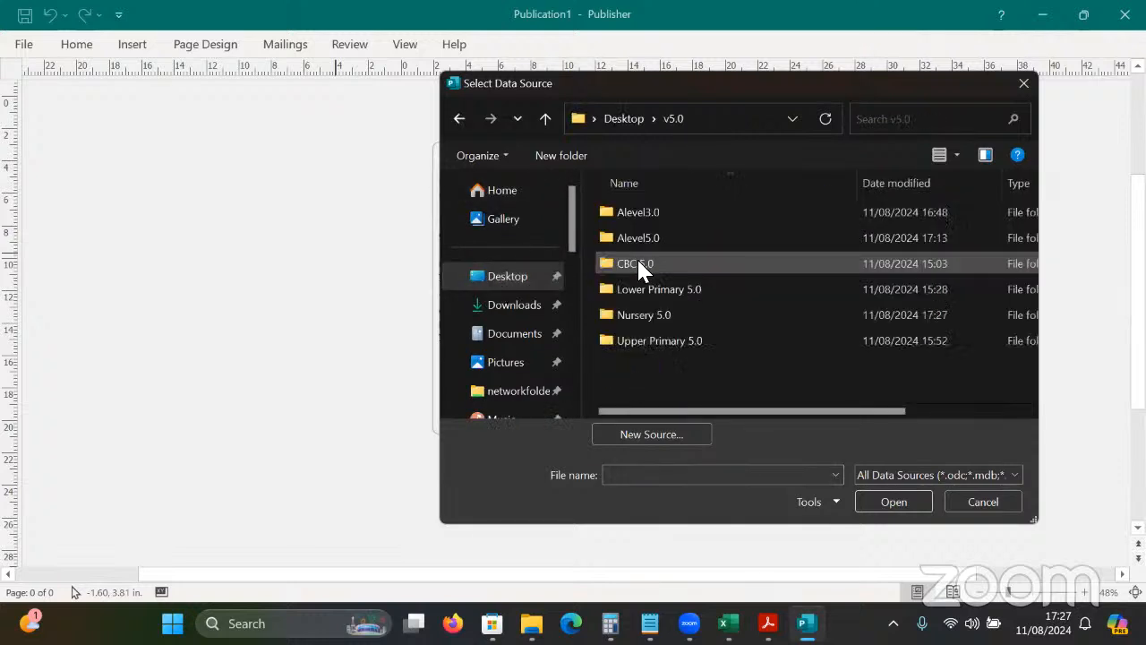
pyautogui.doubleClick(639, 318)
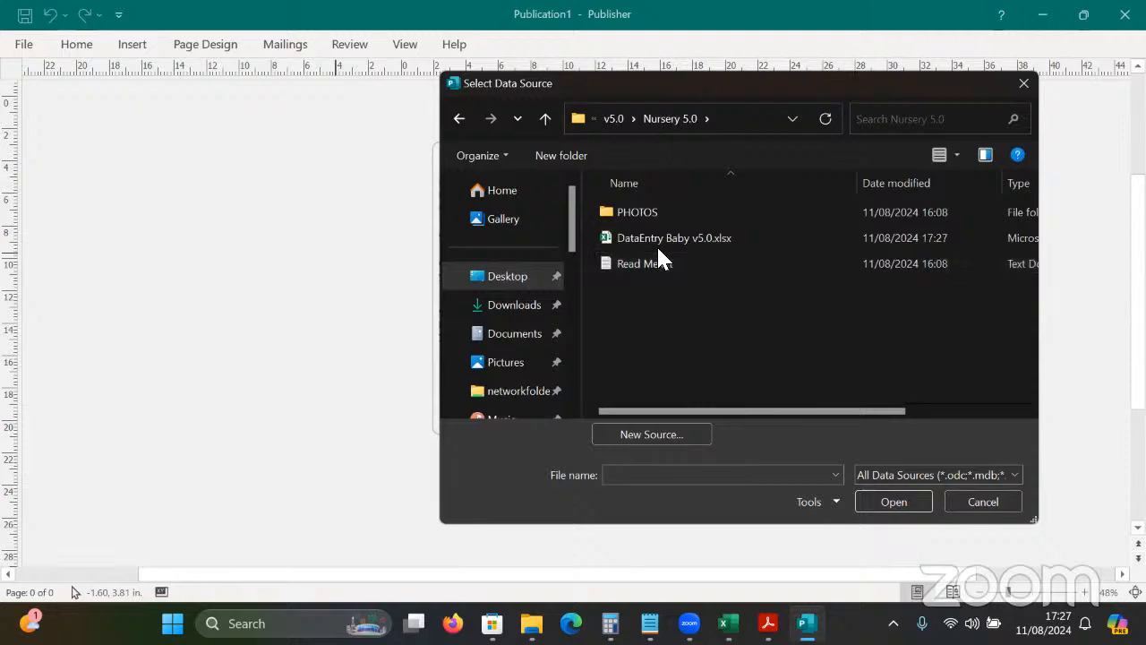
pyautogui.click(688, 237)
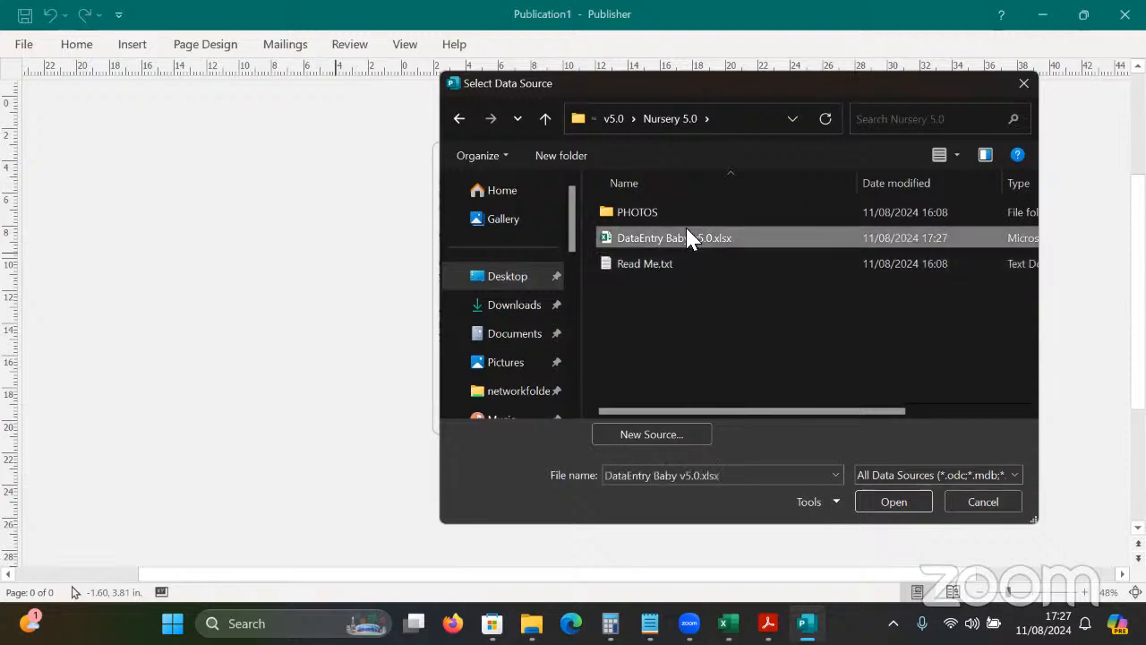
pyautogui.click(878, 499)
pyautogui.click(695, 377)
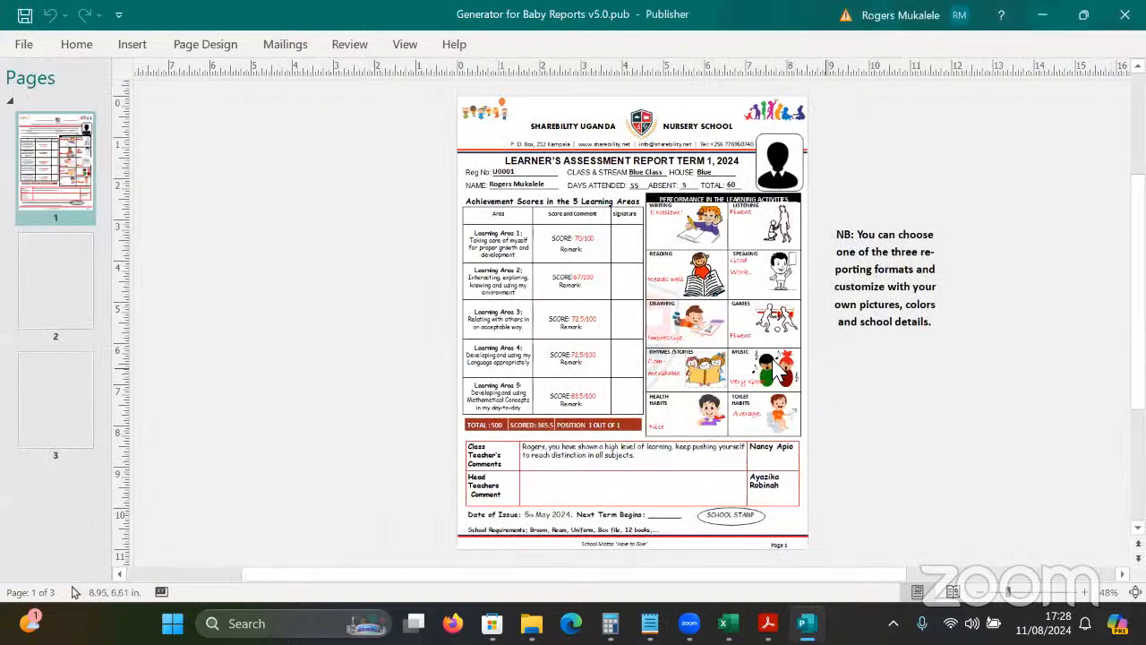
# Zoom the report to 80% and return to page 1.
pyautogui.click(63, 305)
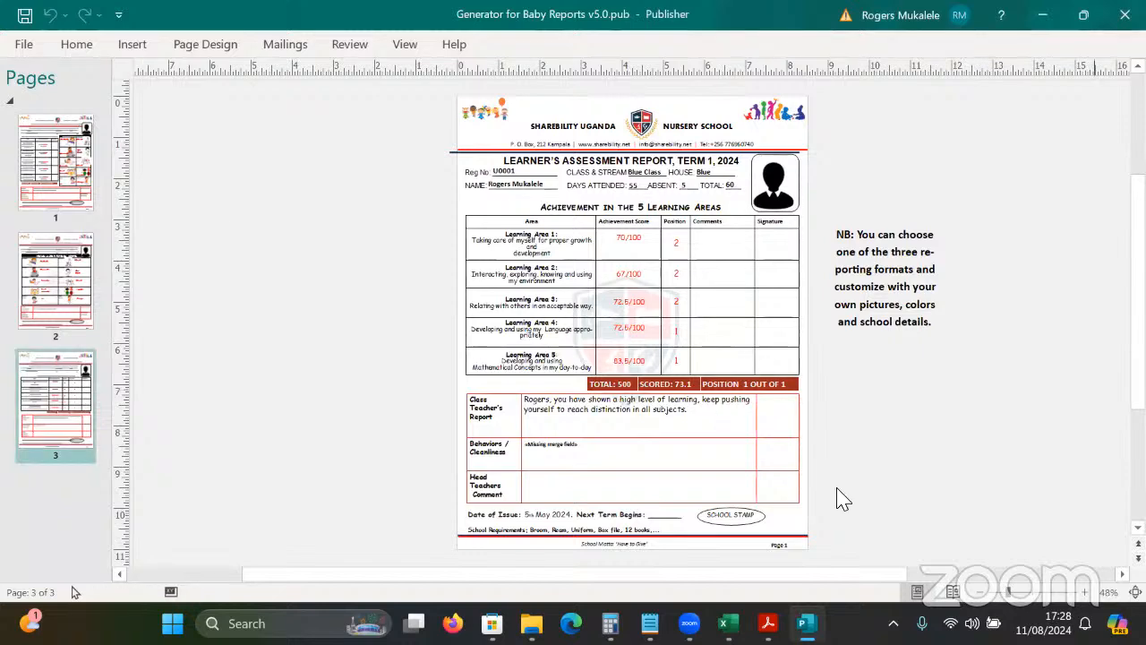
pyautogui.click(1085, 592)
pyautogui.click(1084, 592)
pyautogui.click(1085, 592)
pyautogui.click(1084, 592)
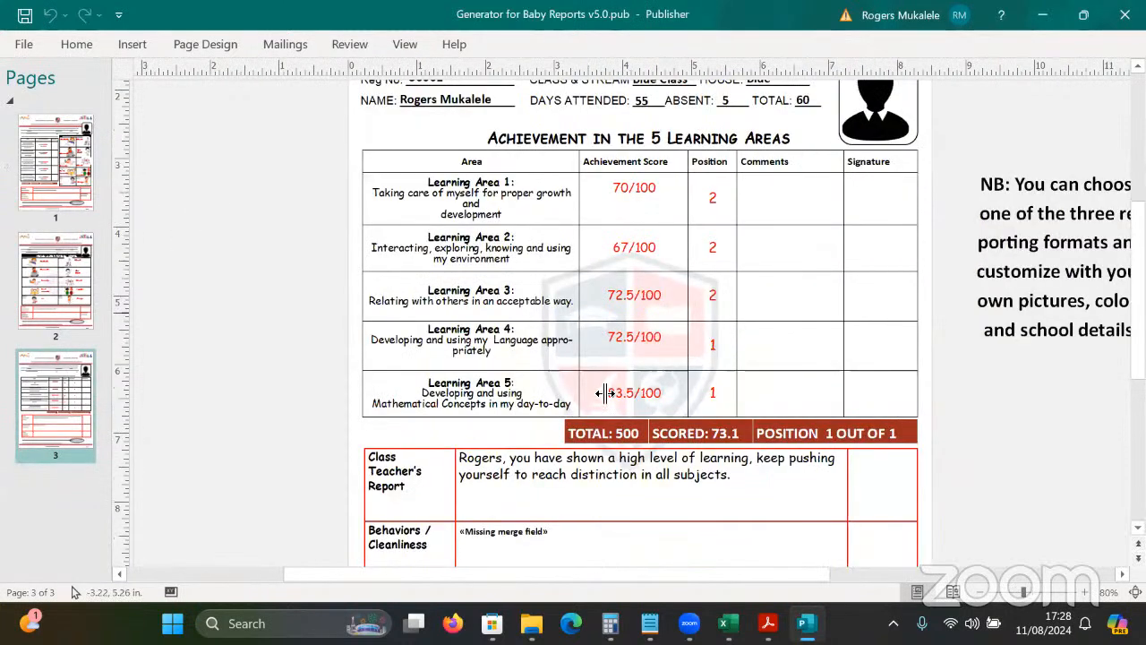
pyautogui.click(56, 166)
pyautogui.moveTo(1139, 288); pyautogui.dragTo(1139, 249)
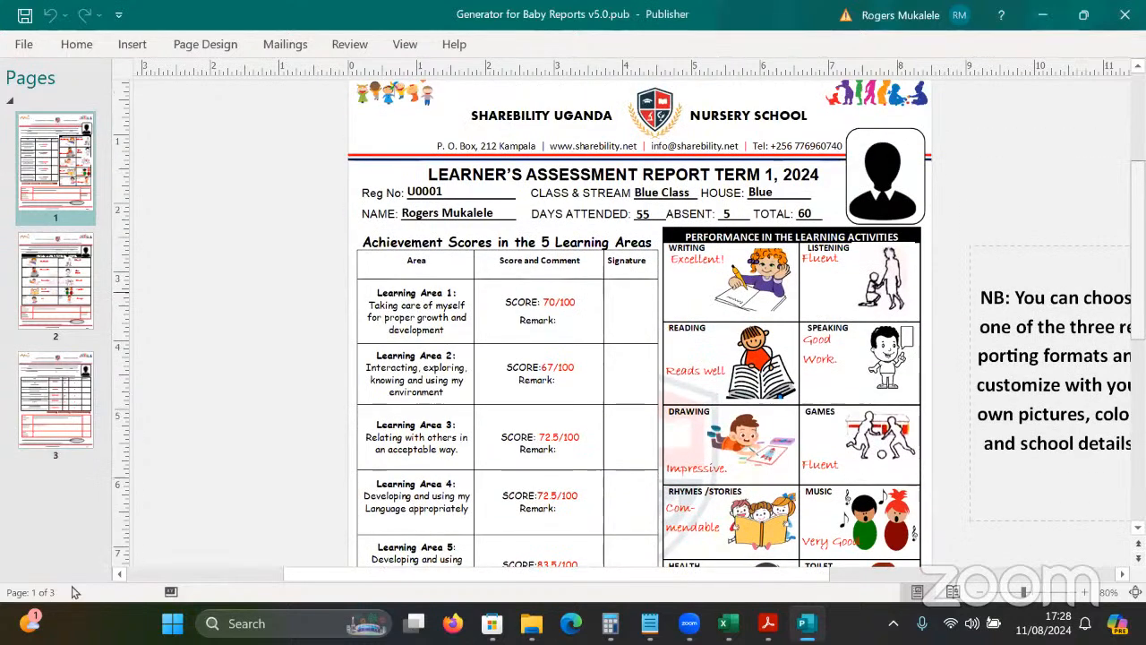
pyautogui.scroll(2, 630, 322)
pyautogui.scroll(-3, 630, 322)
pyautogui.scroll(3, 630, 323)
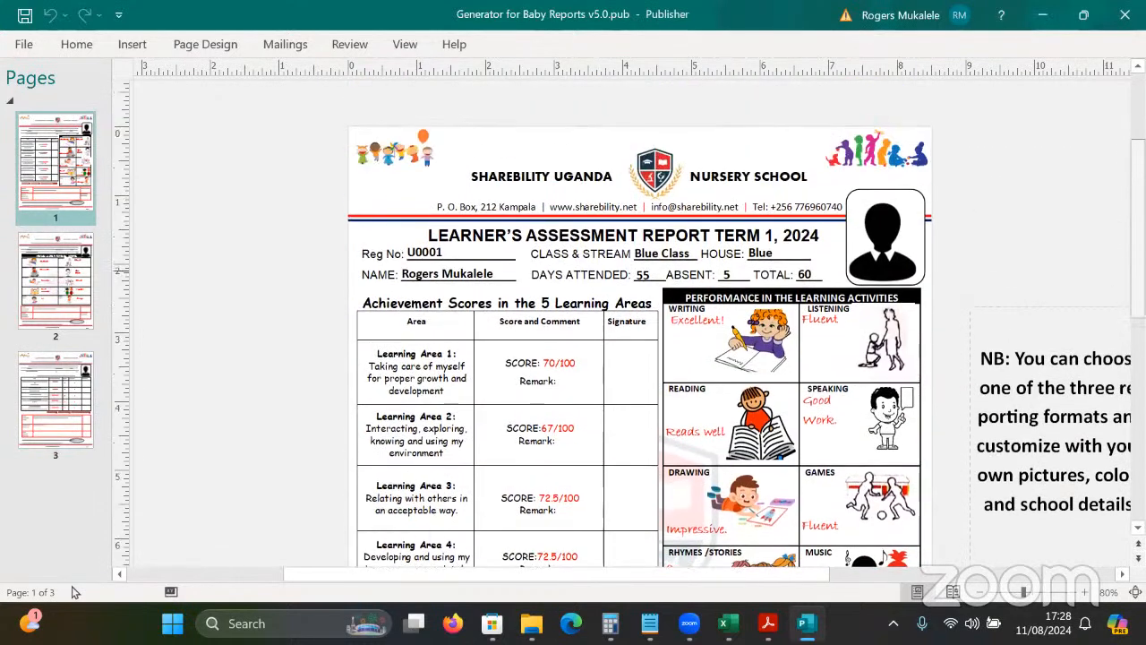
pyautogui.scroll(-3, 75, 592)
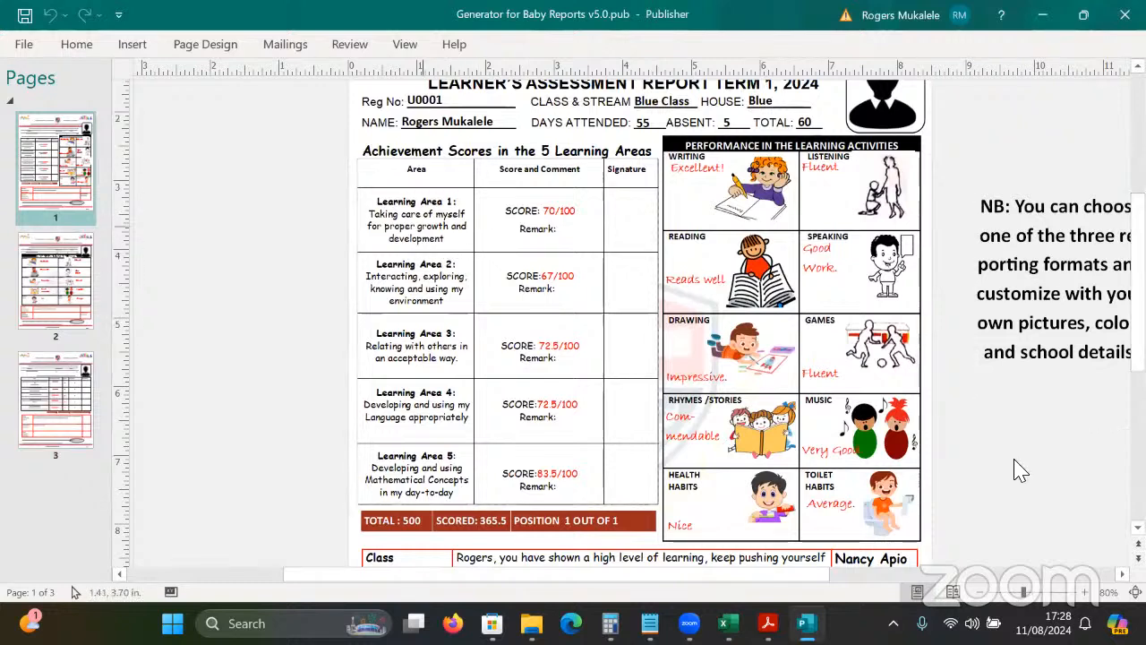
pyautogui.scroll(2, 395, 226)
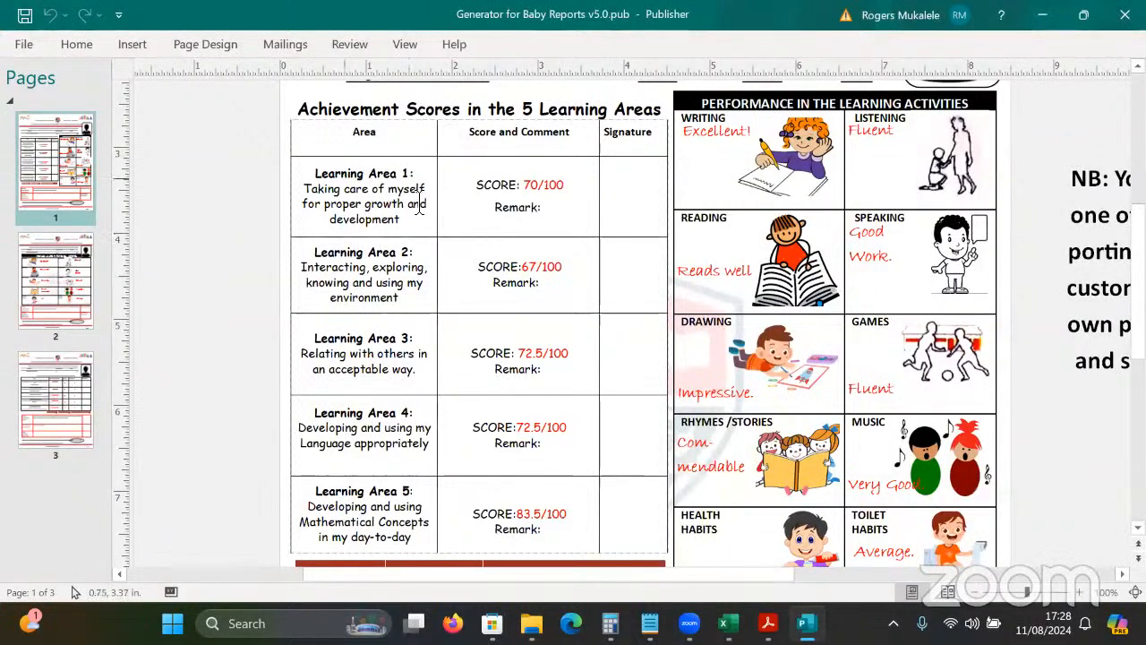
# Inspect the learning-area score fields and the class teacher's merged comment.
pyautogui.click(358, 182)
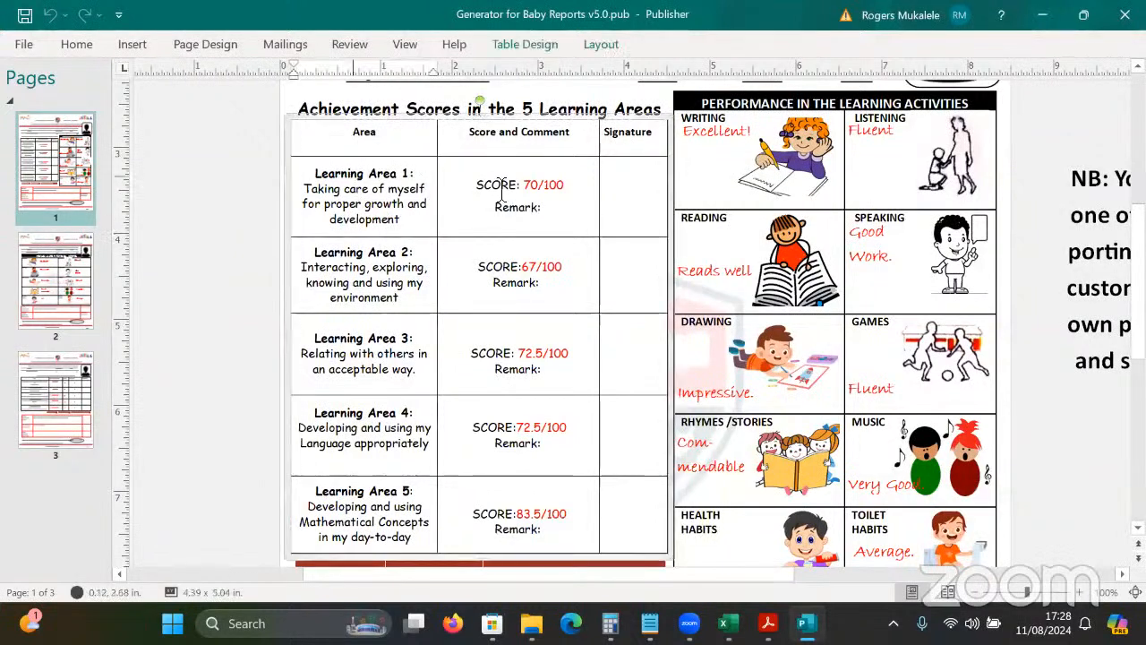
pyautogui.click(523, 188)
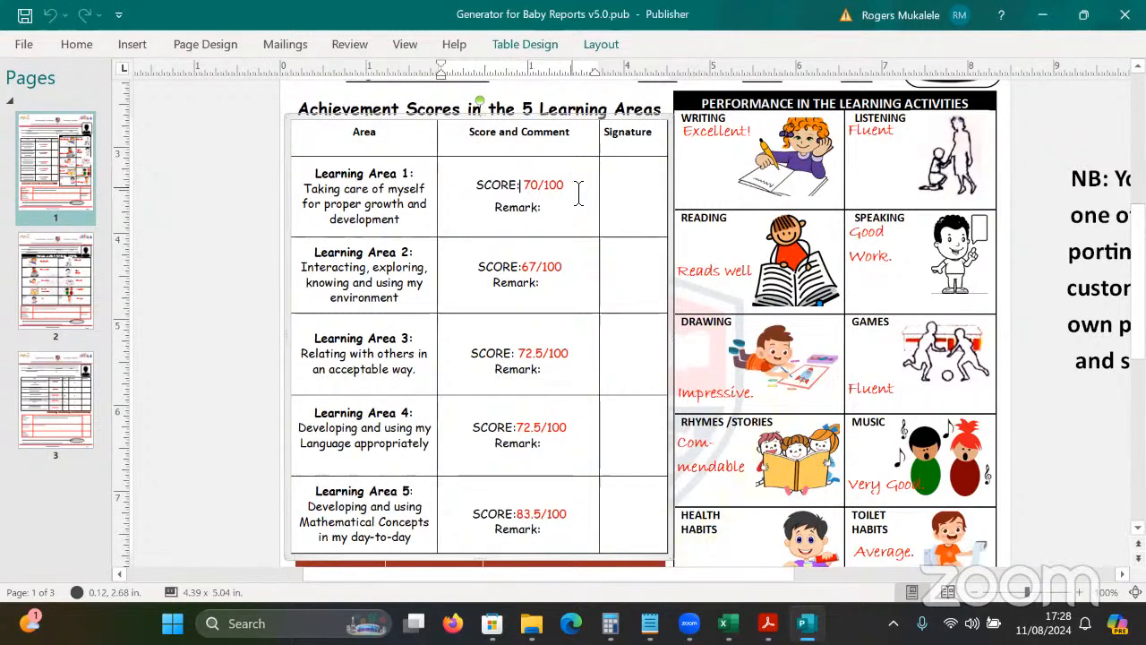
pyautogui.click(404, 301)
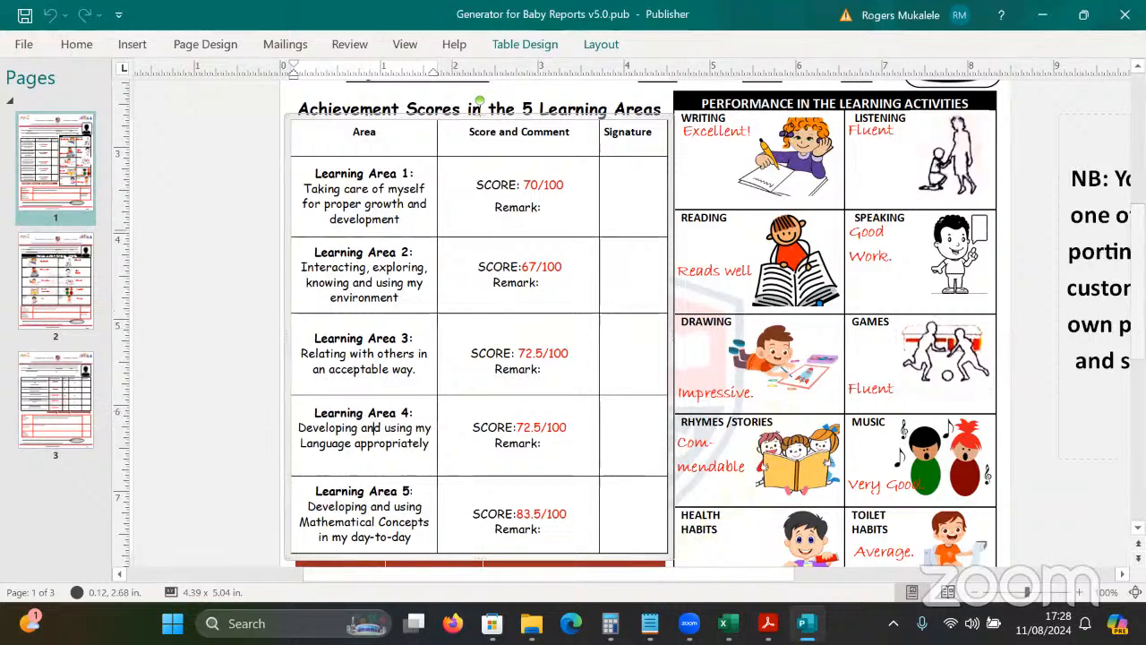
pyautogui.scroll(-5, 374, 427)
pyautogui.scroll(5, 374, 427)
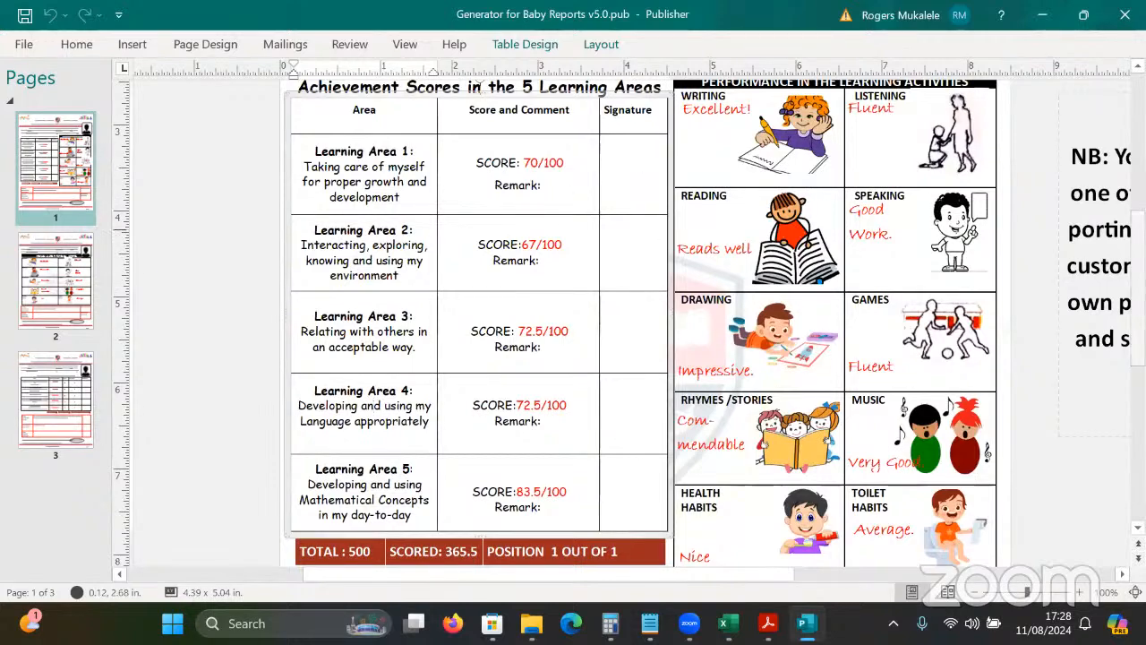
pyautogui.scroll(-5, 1079, 309)
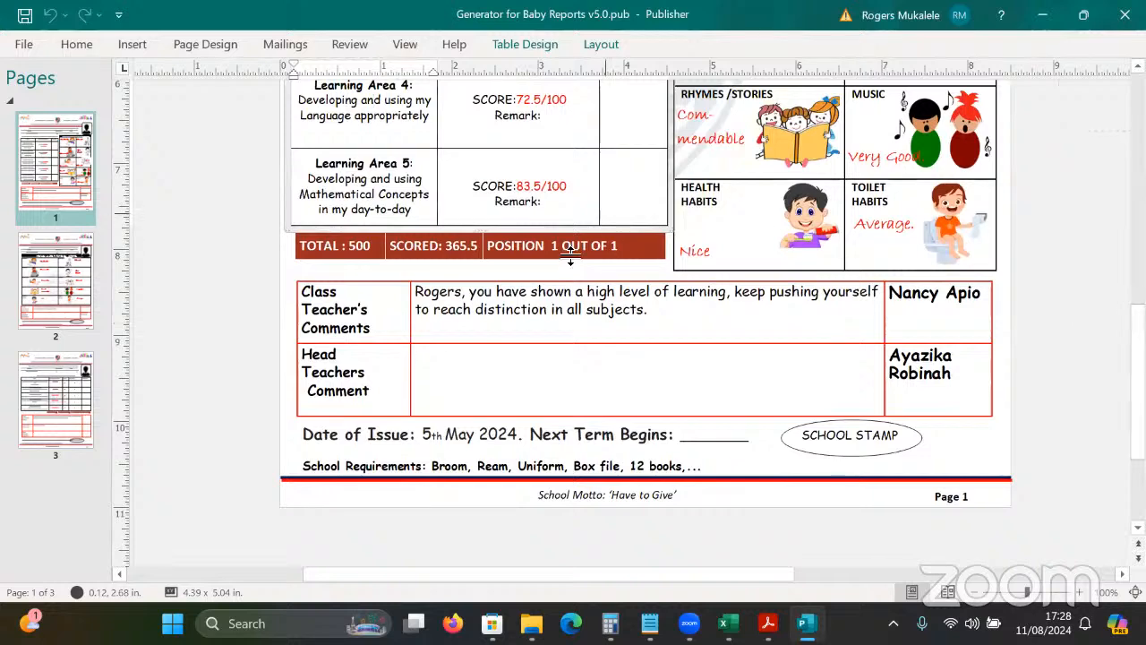
pyautogui.tripleClick(548, 307)
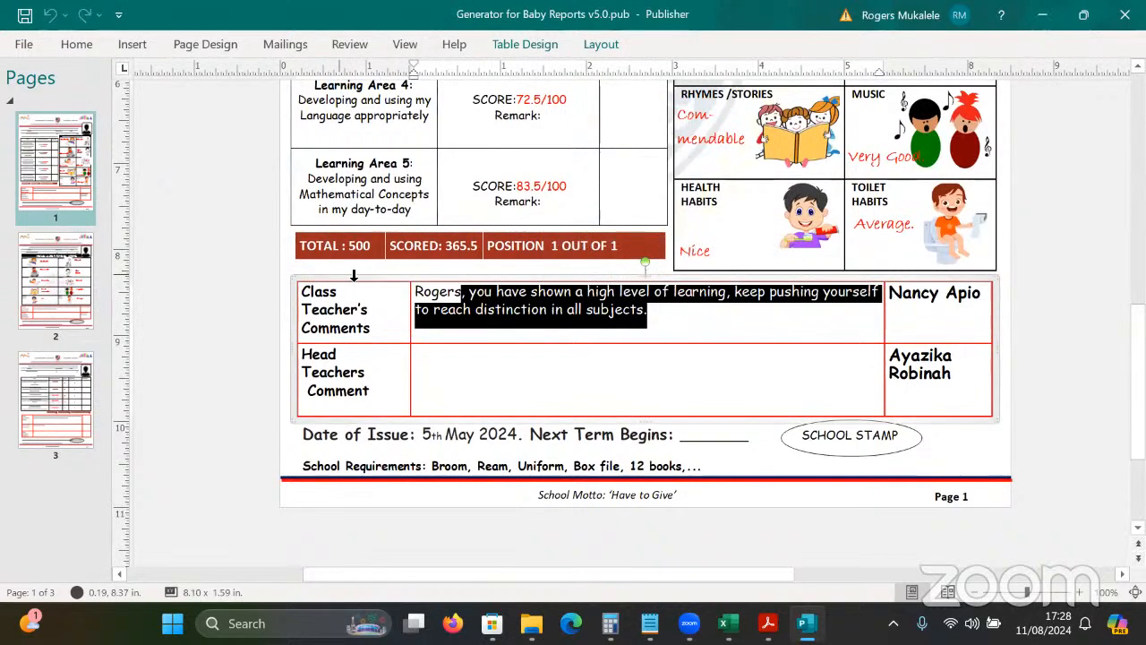
pyautogui.click(198, 297)
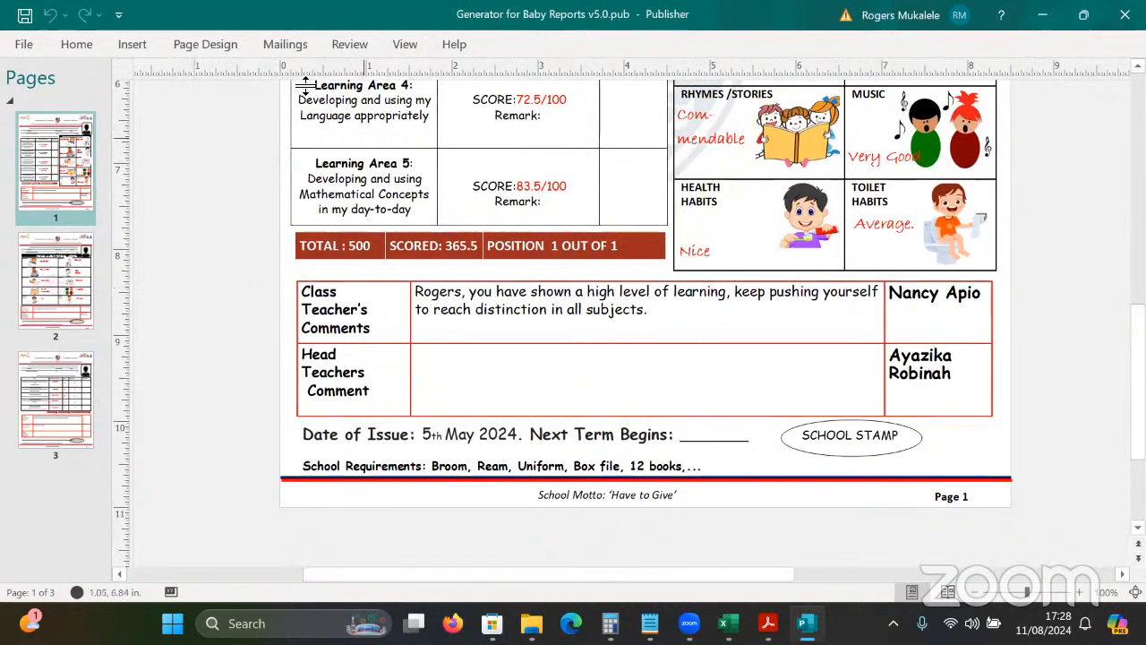
pyautogui.click(283, 46)
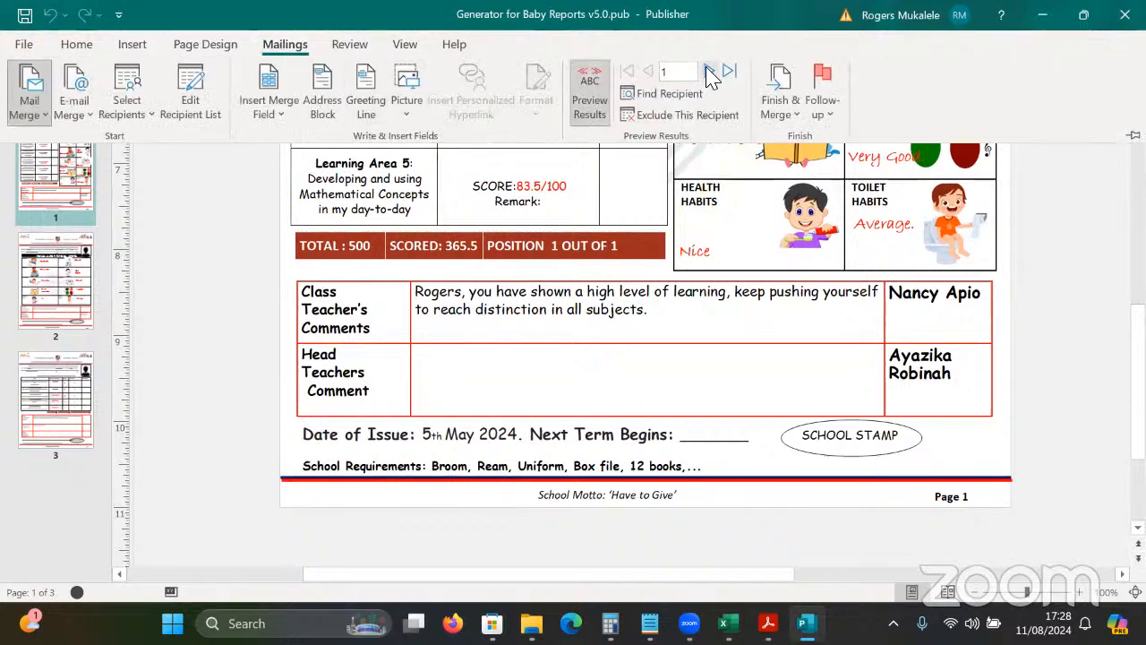
# Preview record 2, inspect its comment and Listening picture, then go back to record 1.
pyautogui.click(710, 72)
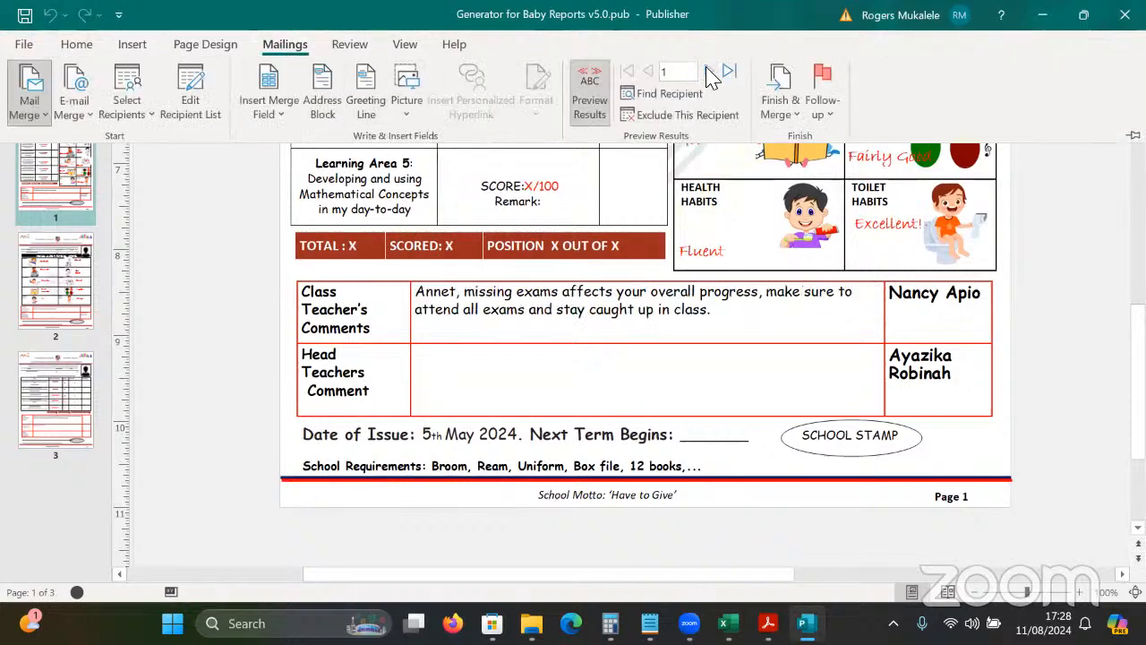
pyautogui.click(536, 320)
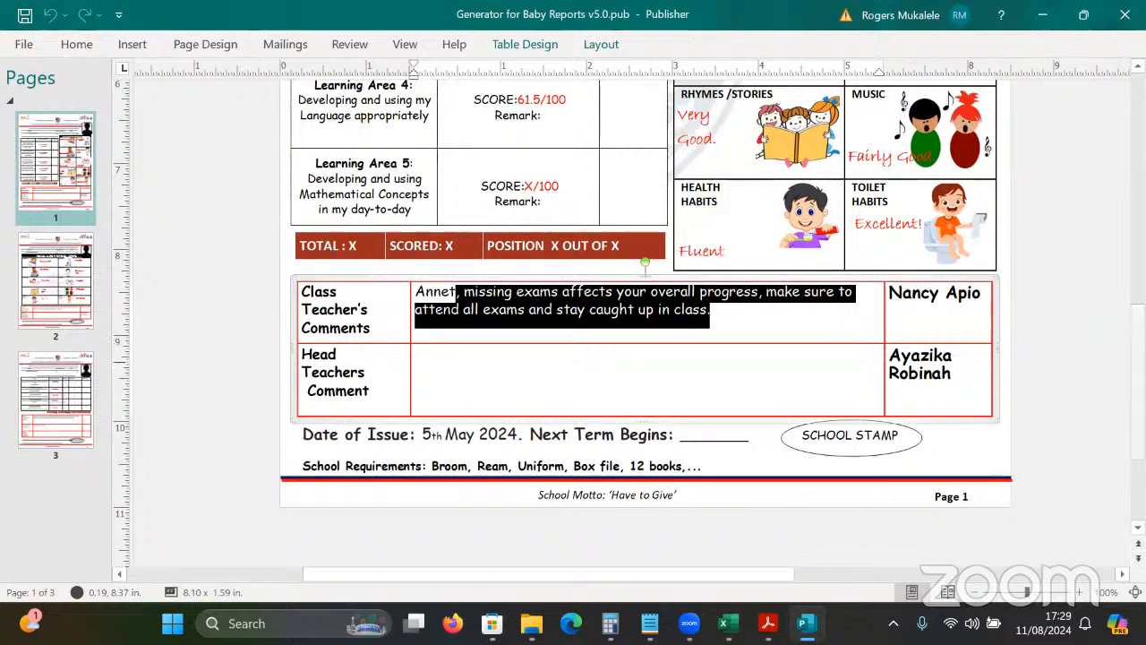
pyautogui.scroll(5, 1124, 268)
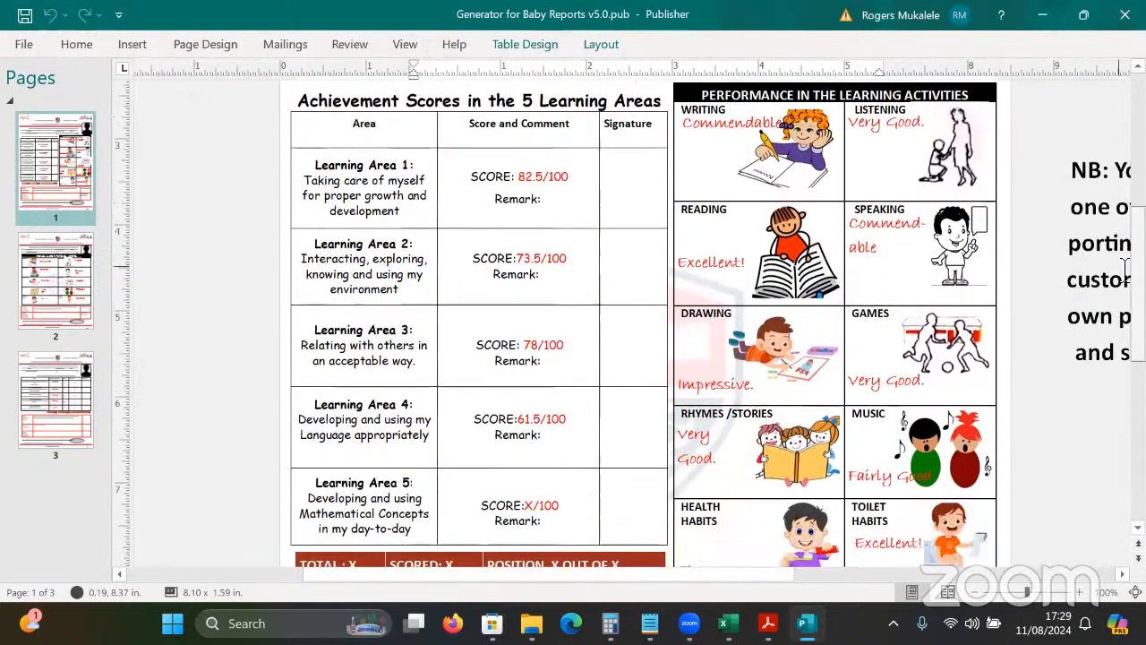
pyautogui.click(912, 193)
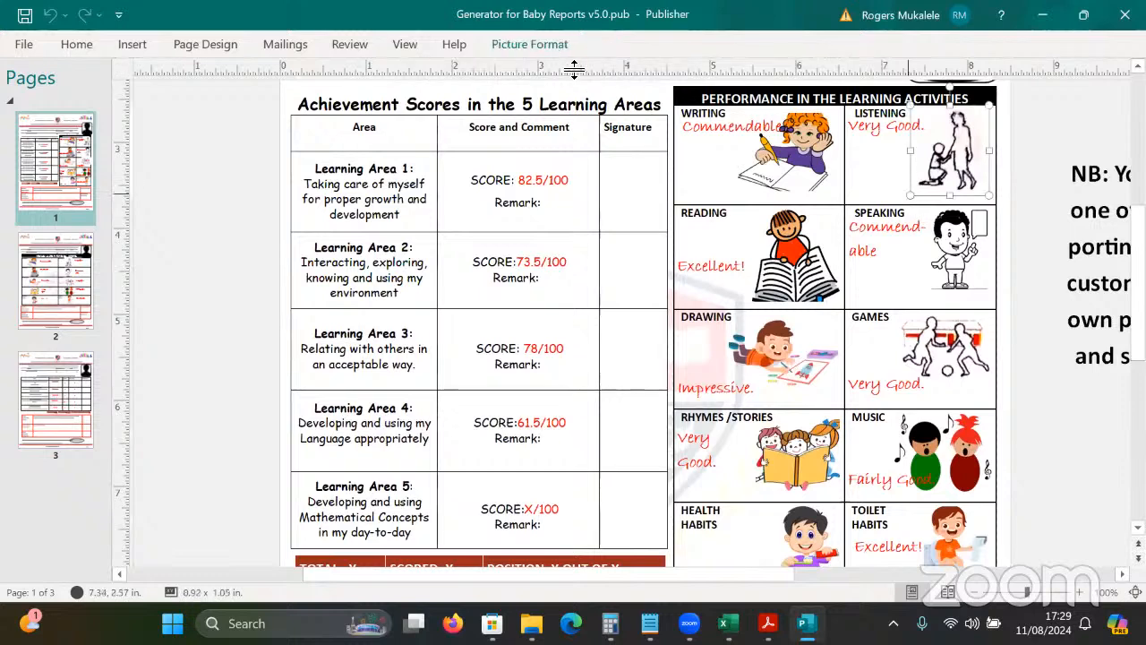
pyautogui.click(285, 47)
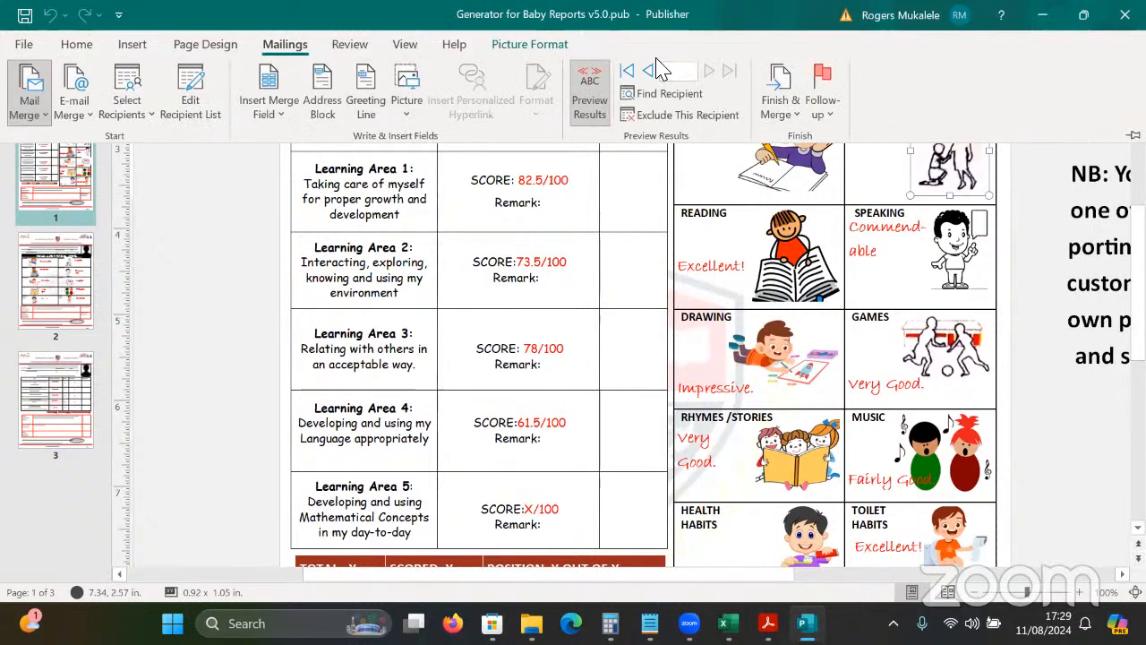
pyautogui.click(648, 71)
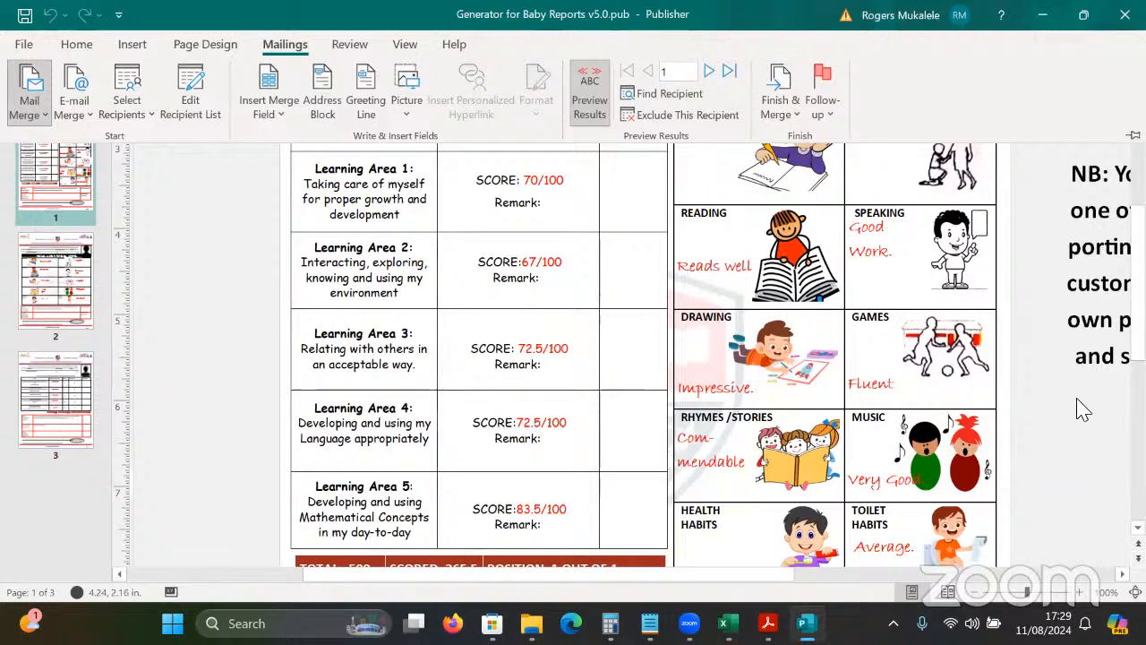
pyautogui.click(1095, 417)
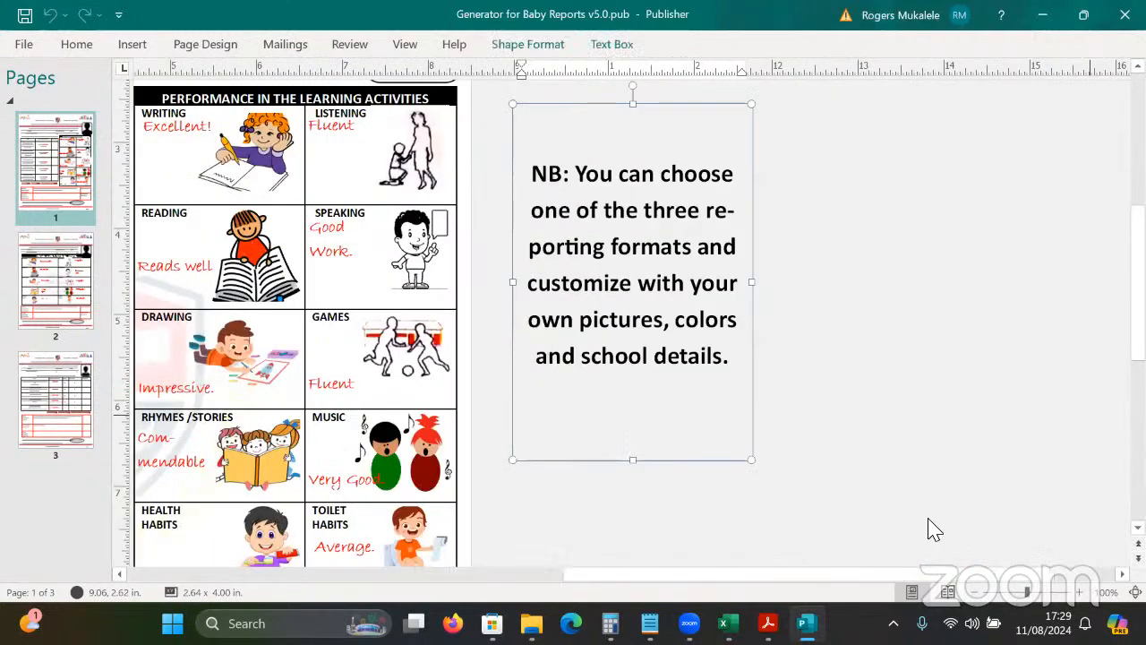
pyautogui.click(960, 503)
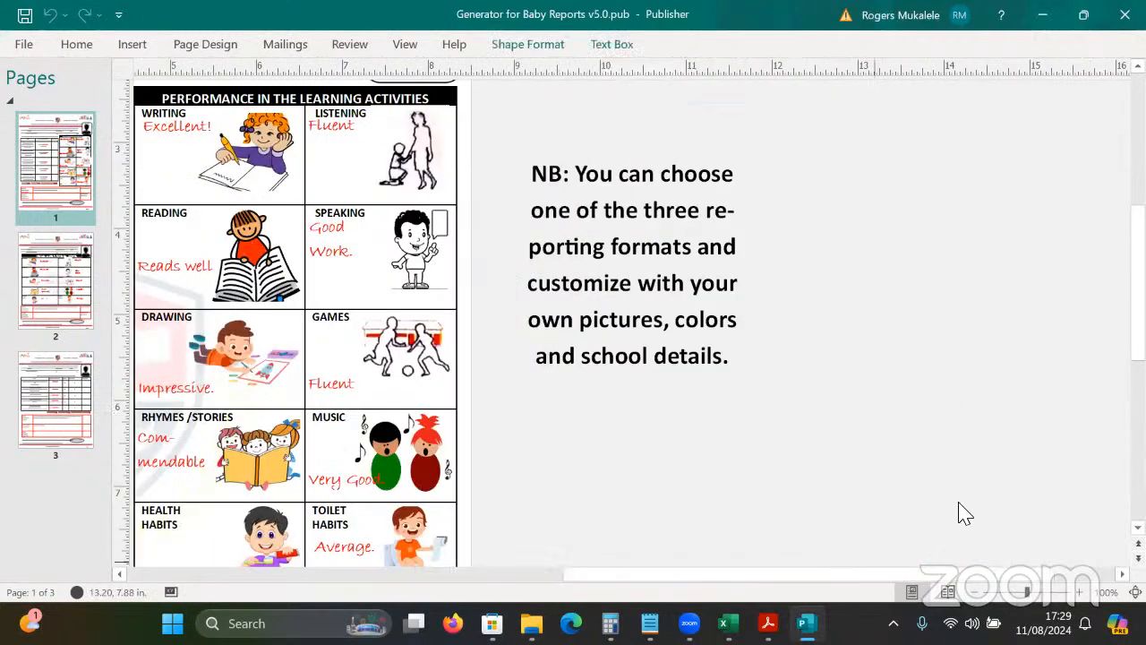
pyautogui.hscroll(-2, 959, 503)
pyautogui.hscroll(-4, 959, 511)
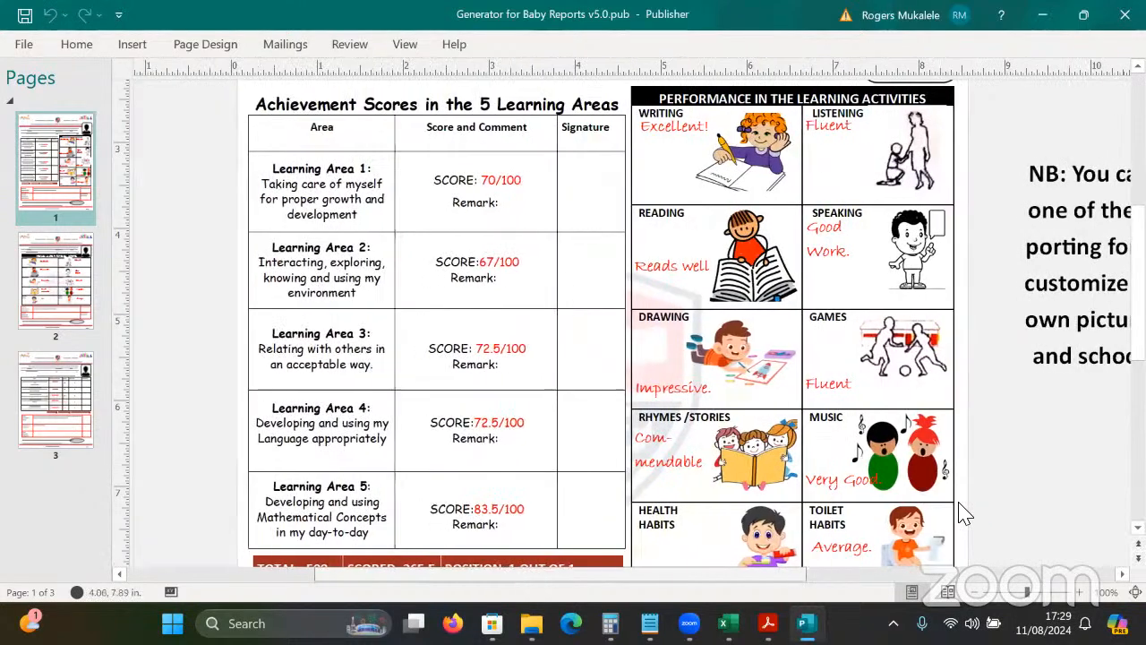
pyautogui.rightClick(709, 162)
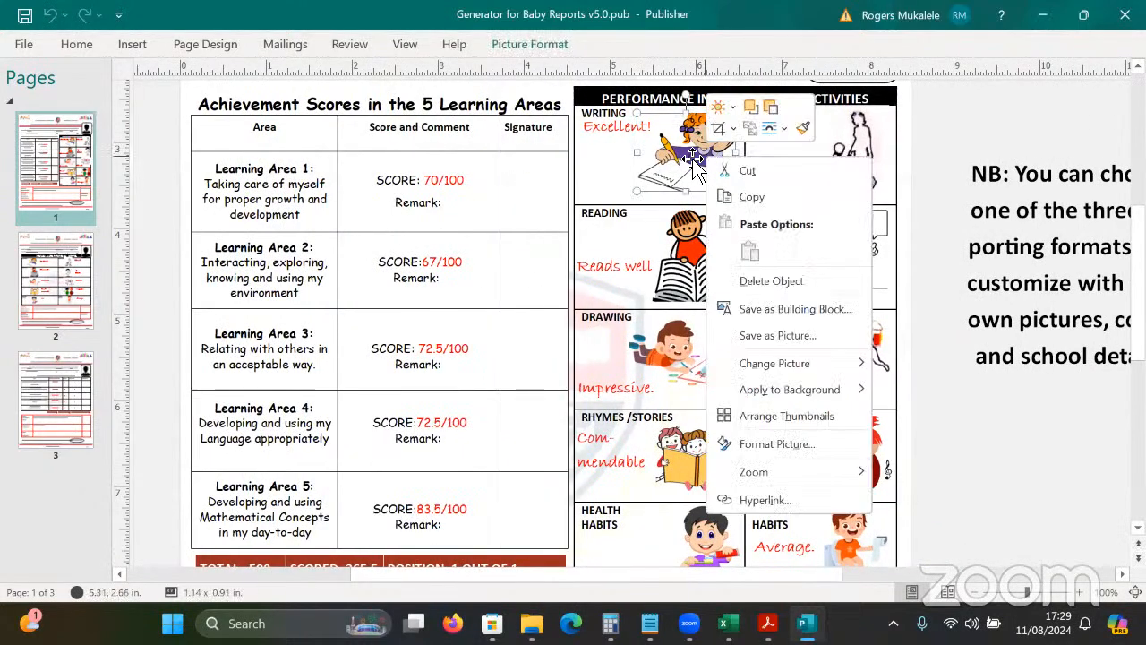
pyautogui.click(692, 161)
pyautogui.moveTo(709, 158); pyautogui.dragTo(964, 136)
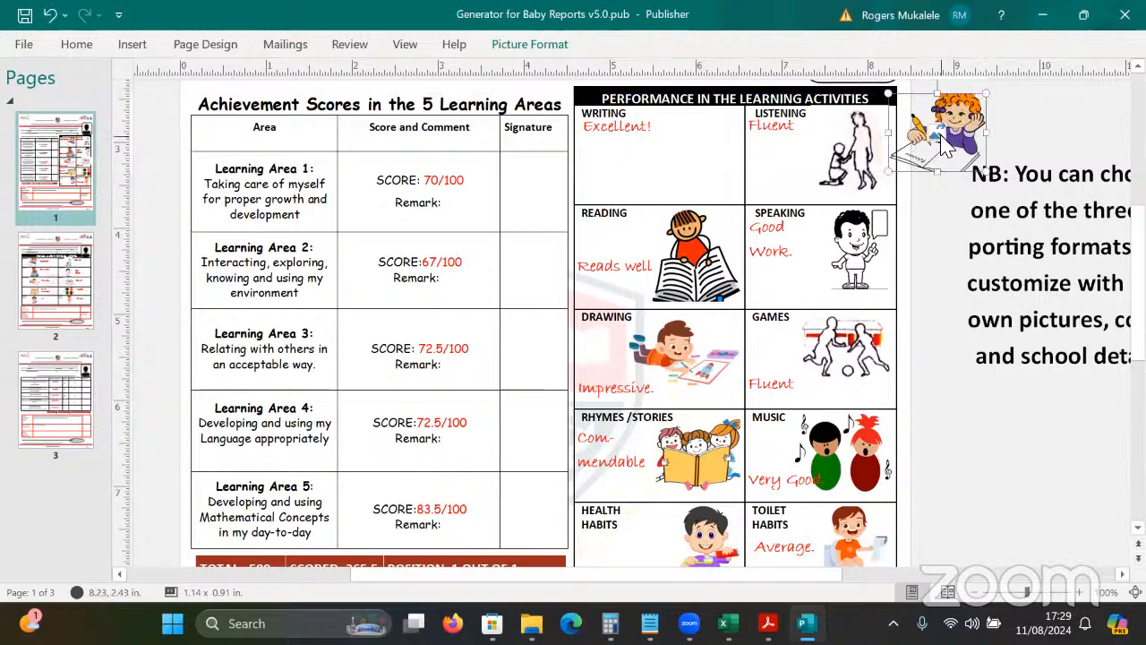
pyautogui.hotkey('ctrl', 'z')
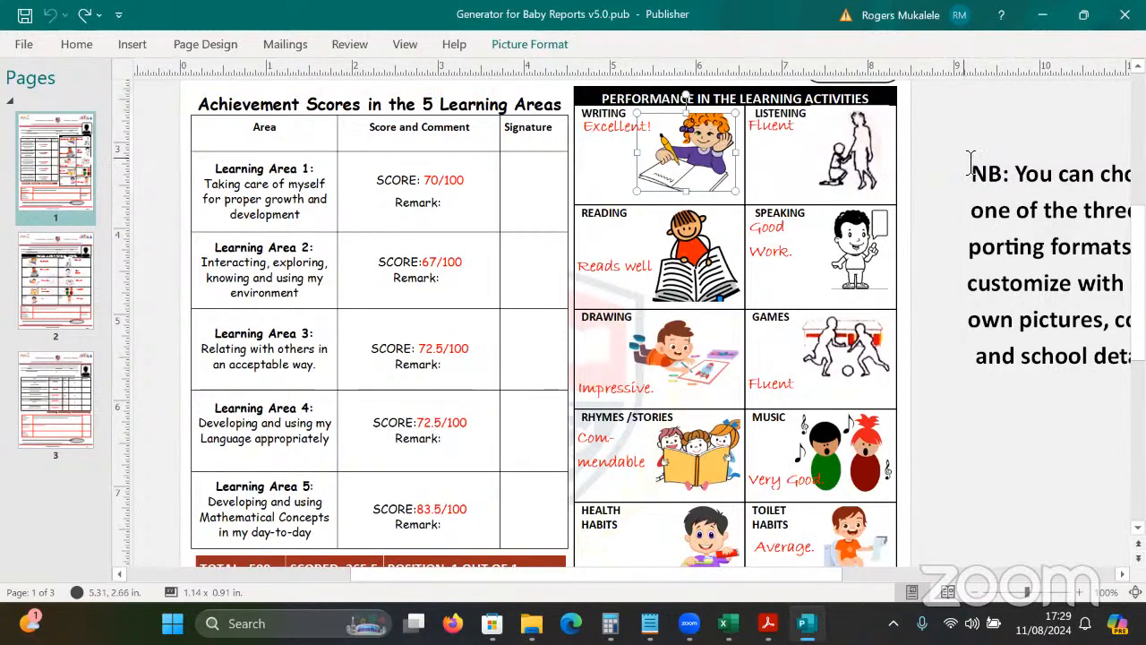
pyautogui.click(941, 164)
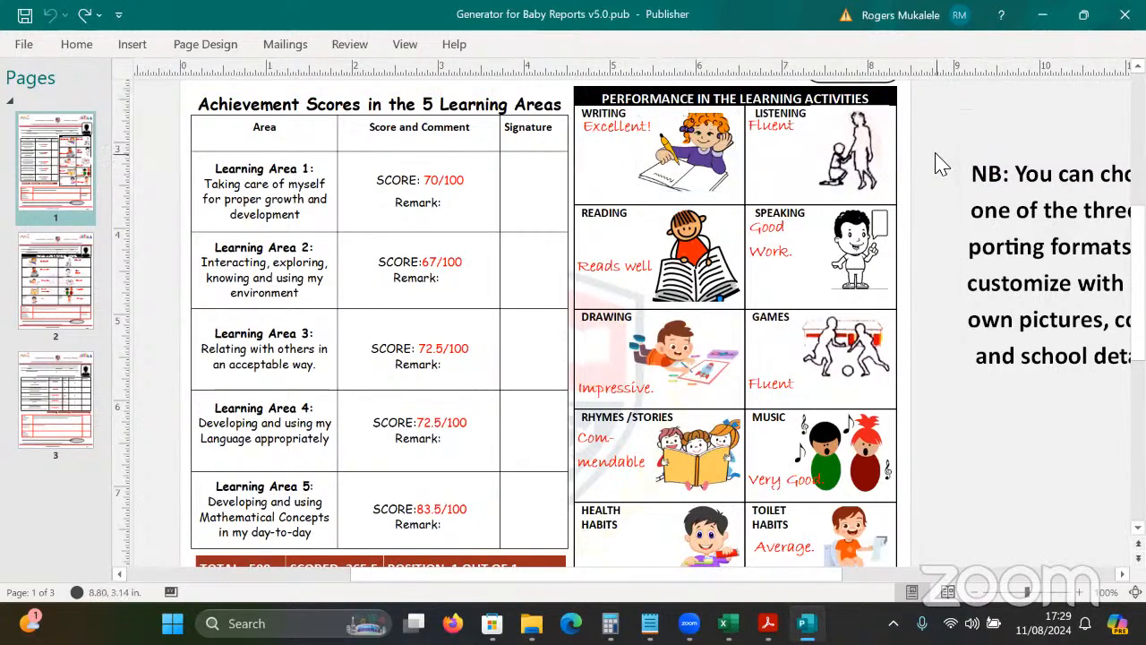
pyautogui.scroll(1, 573, 323)
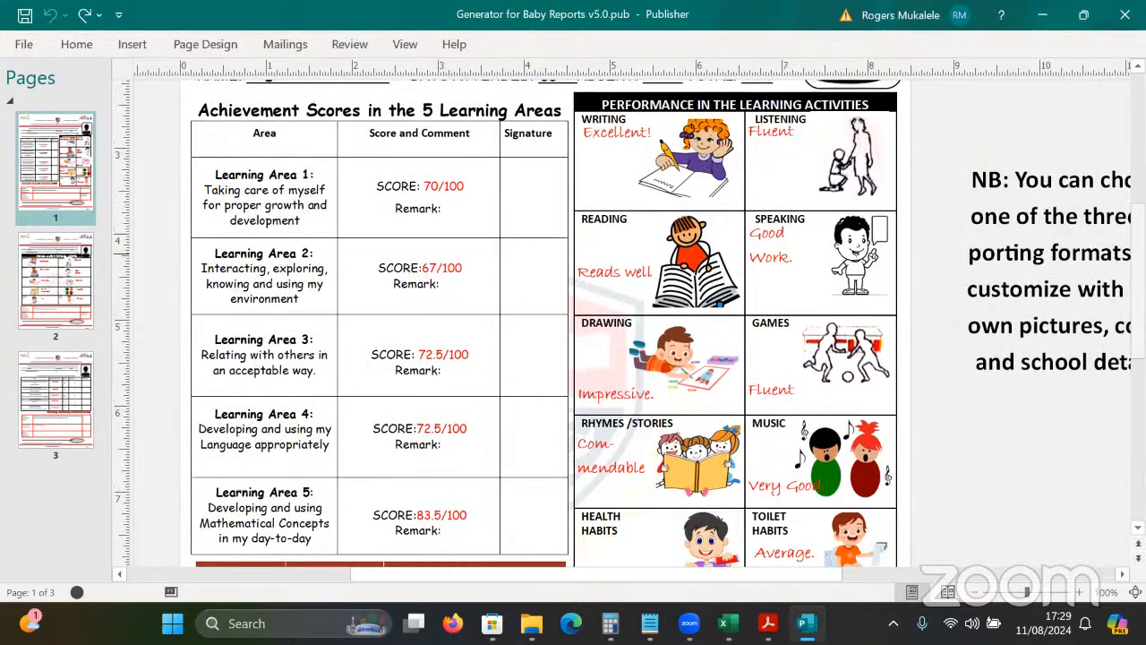
pyautogui.scroll(3, 574, 322)
pyautogui.scroll(-4, 573, 323)
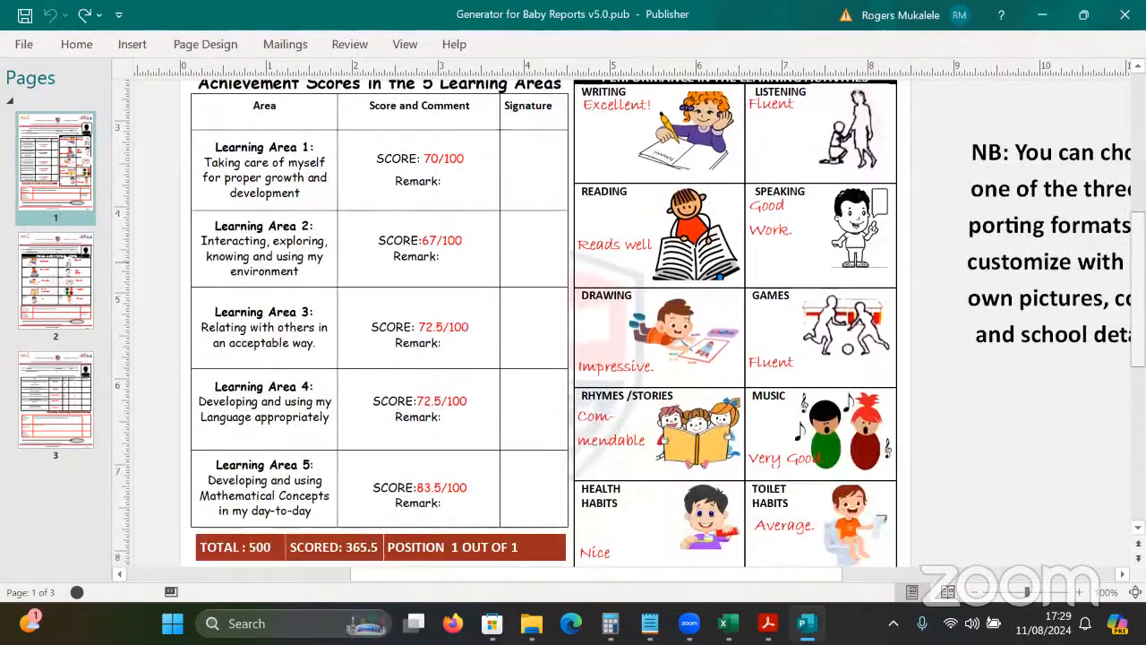
pyautogui.scroll(3, 573, 322)
pyautogui.scroll(-6, 573, 322)
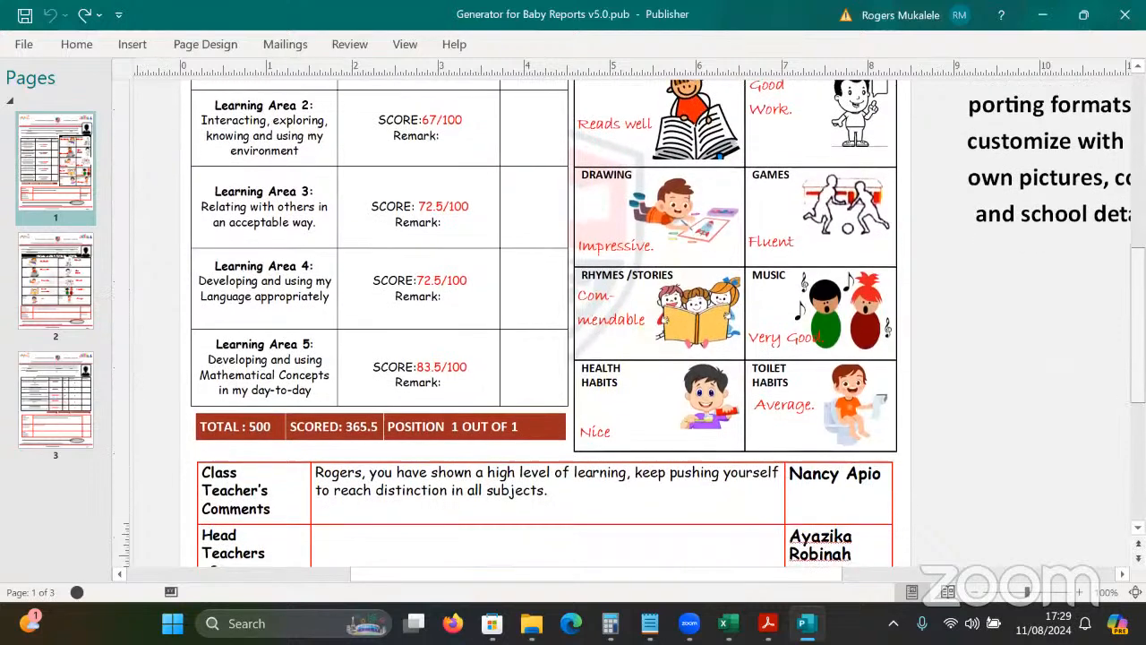
pyautogui.scroll(-1, 573, 322)
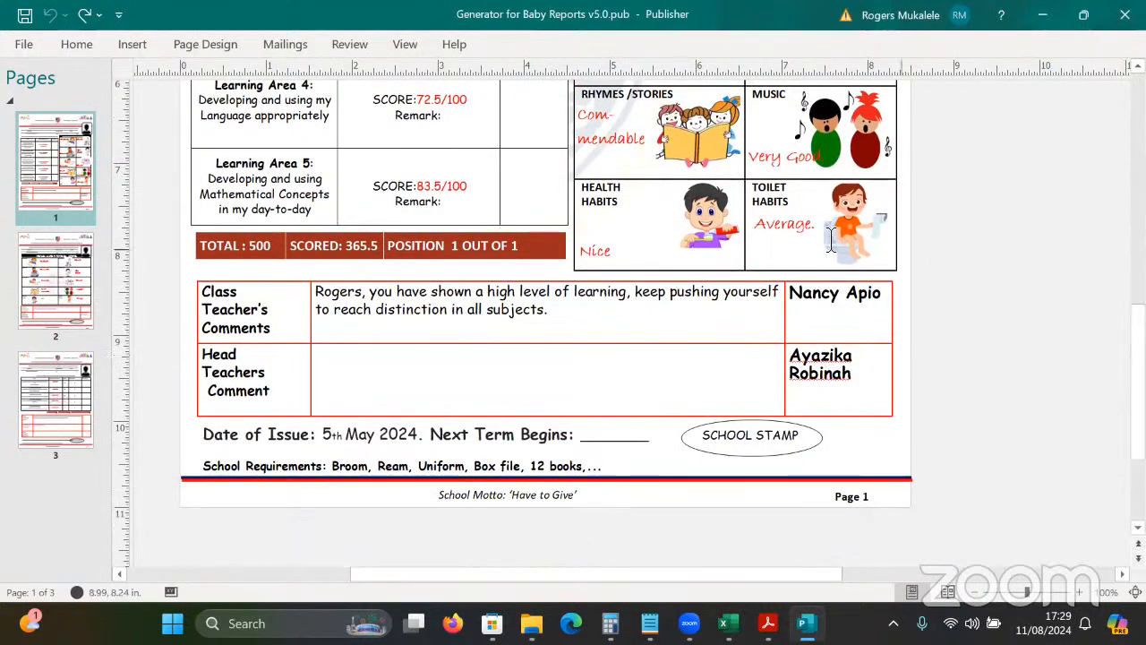
pyautogui.moveTo(813, 308); pyautogui.dragTo(886, 307)
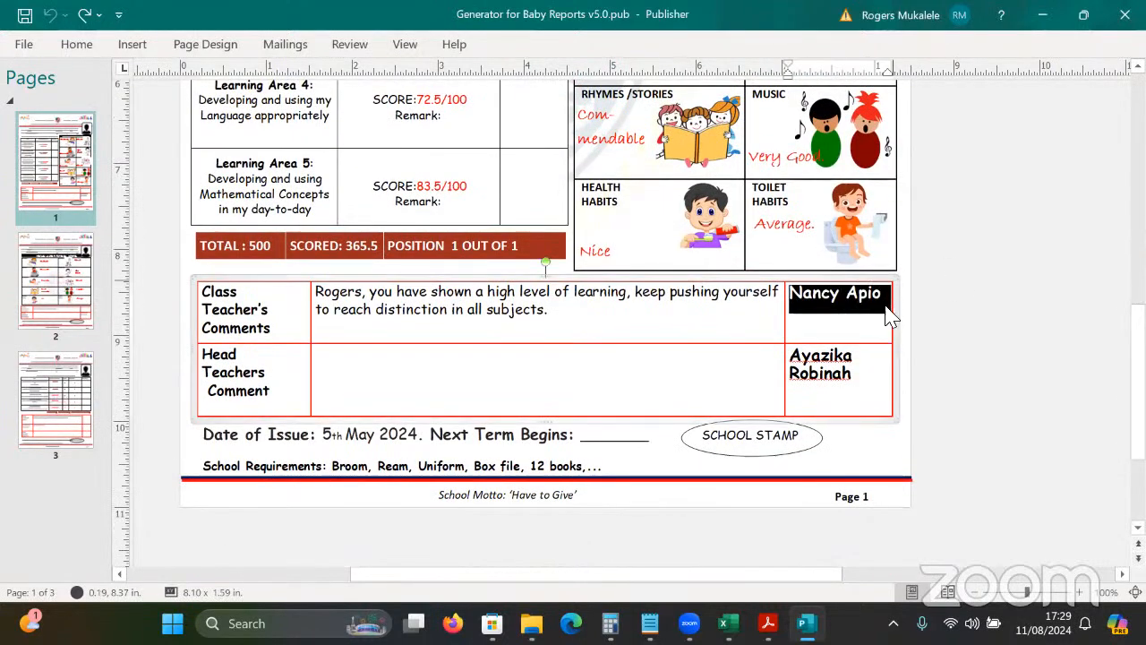
pyautogui.click(858, 374)
pyautogui.tripleClick(838, 374)
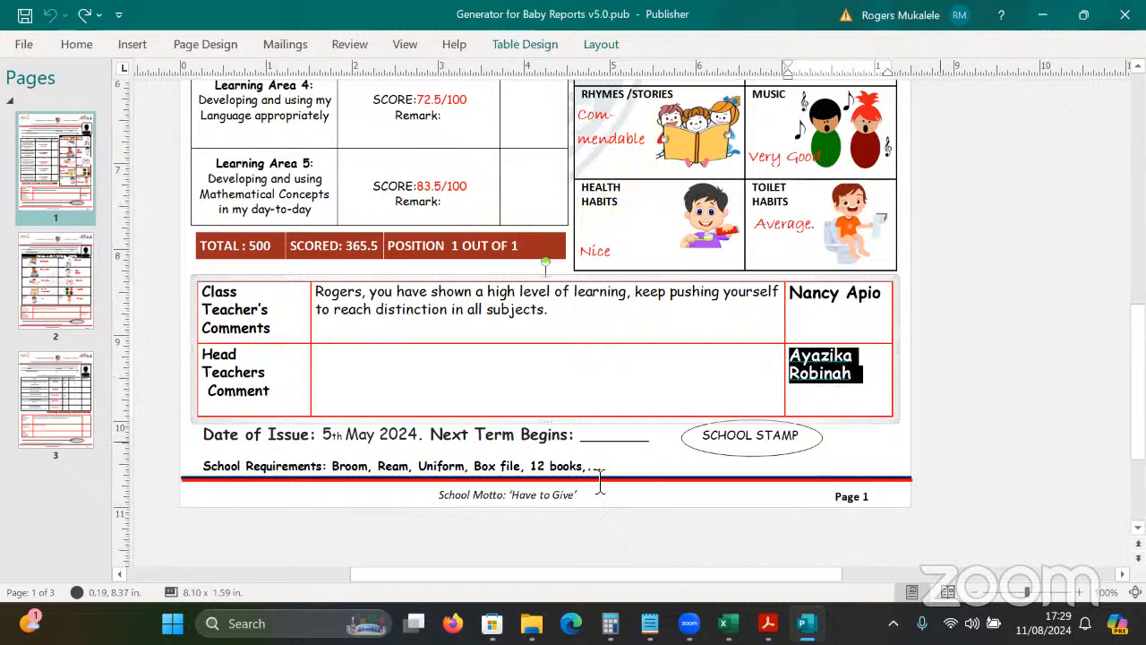
pyautogui.scroll(10, 851, 123)
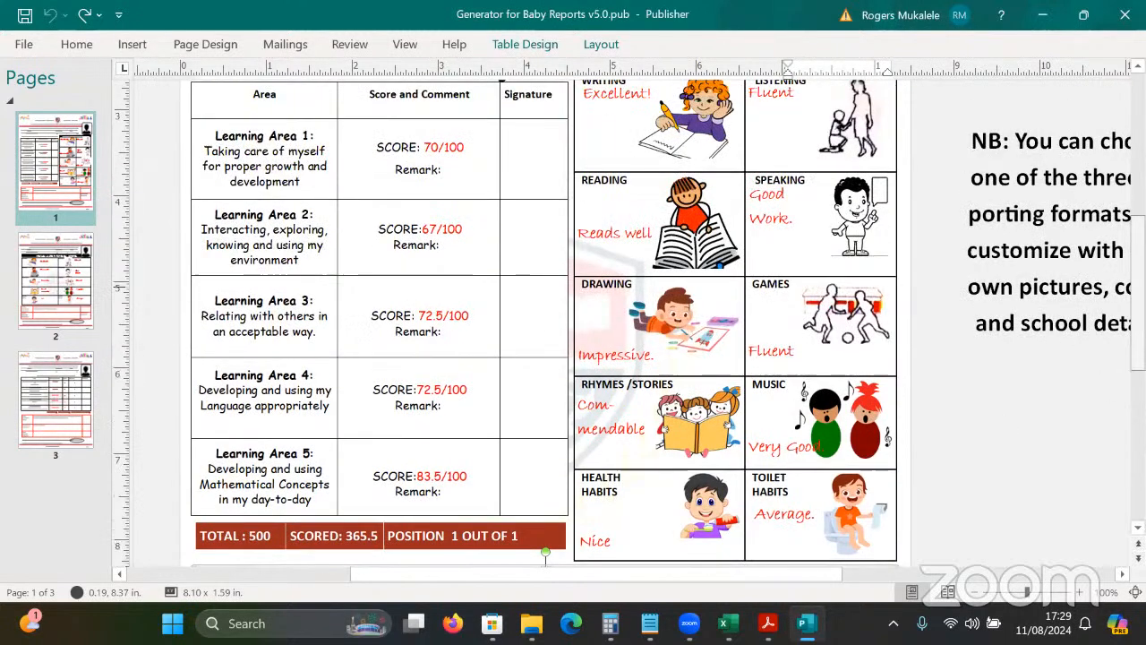
pyautogui.click(851, 123)
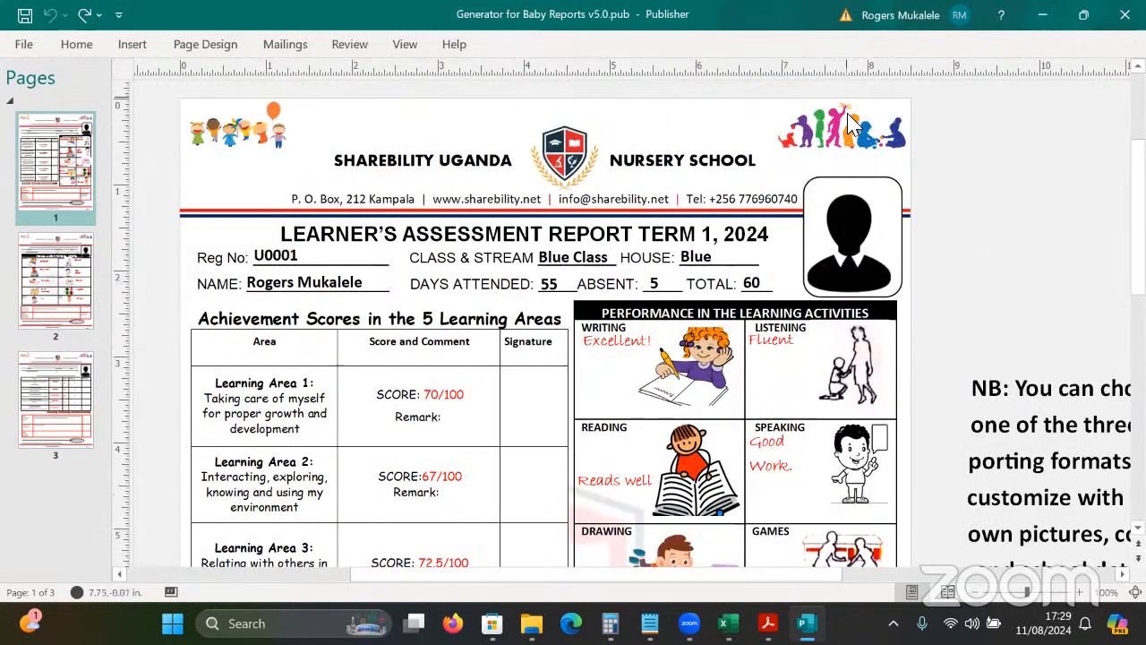
# Delete the left and right children clipart pictures on the Master Page, then close it.
pyautogui.click(285, 44)
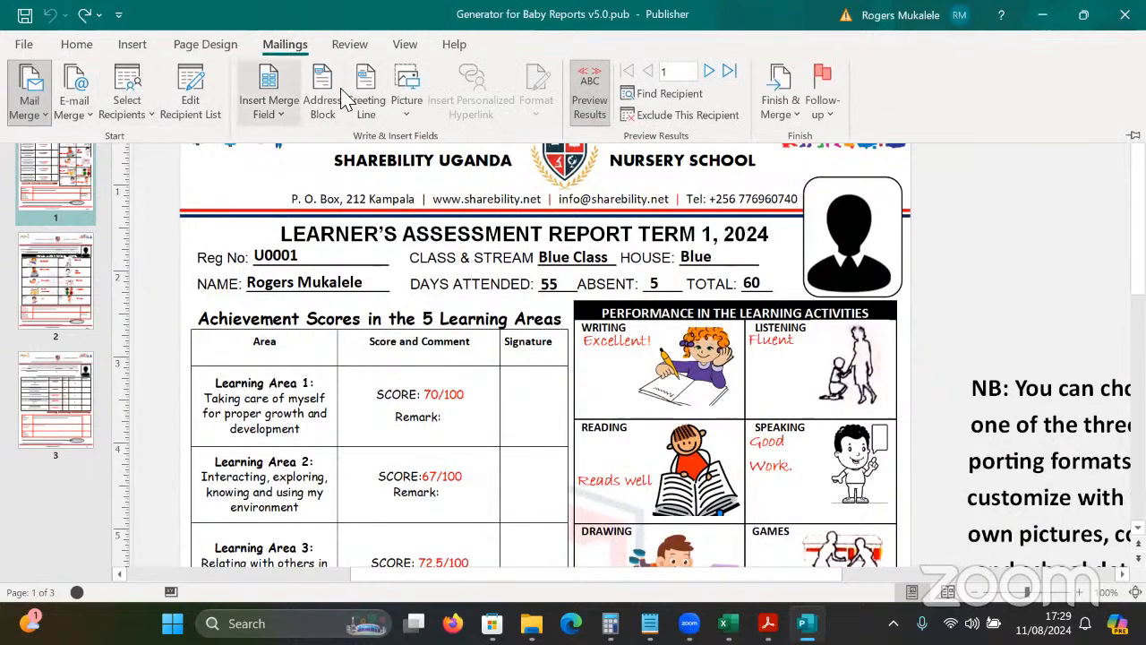
pyautogui.click(405, 44)
pyautogui.click(68, 122)
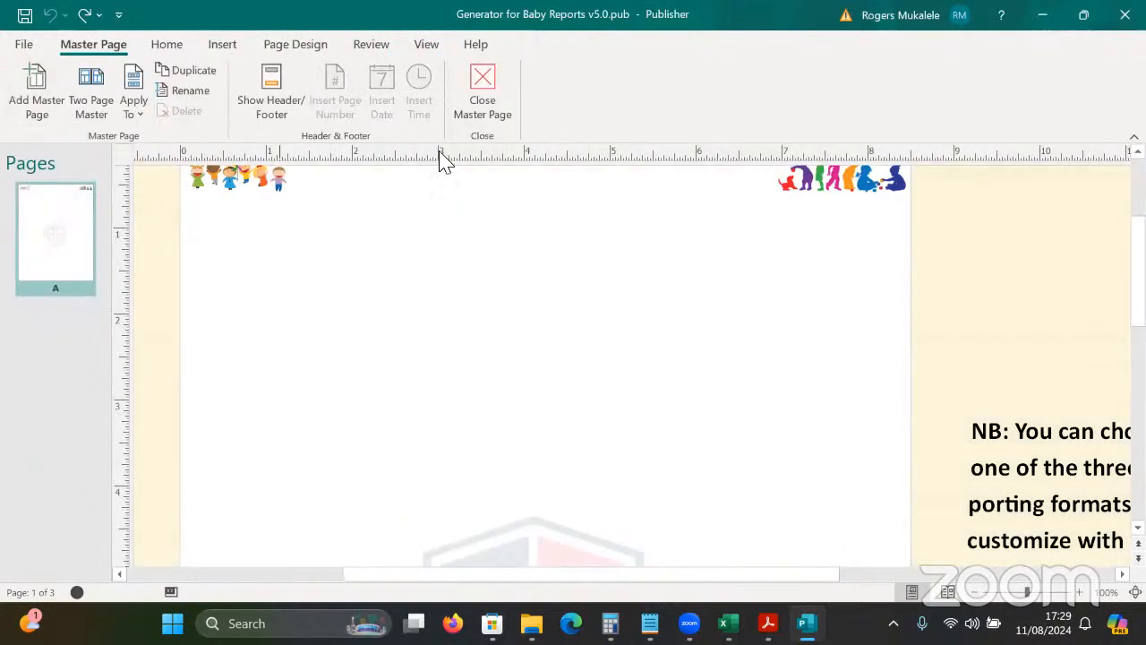
pyautogui.click(269, 184)
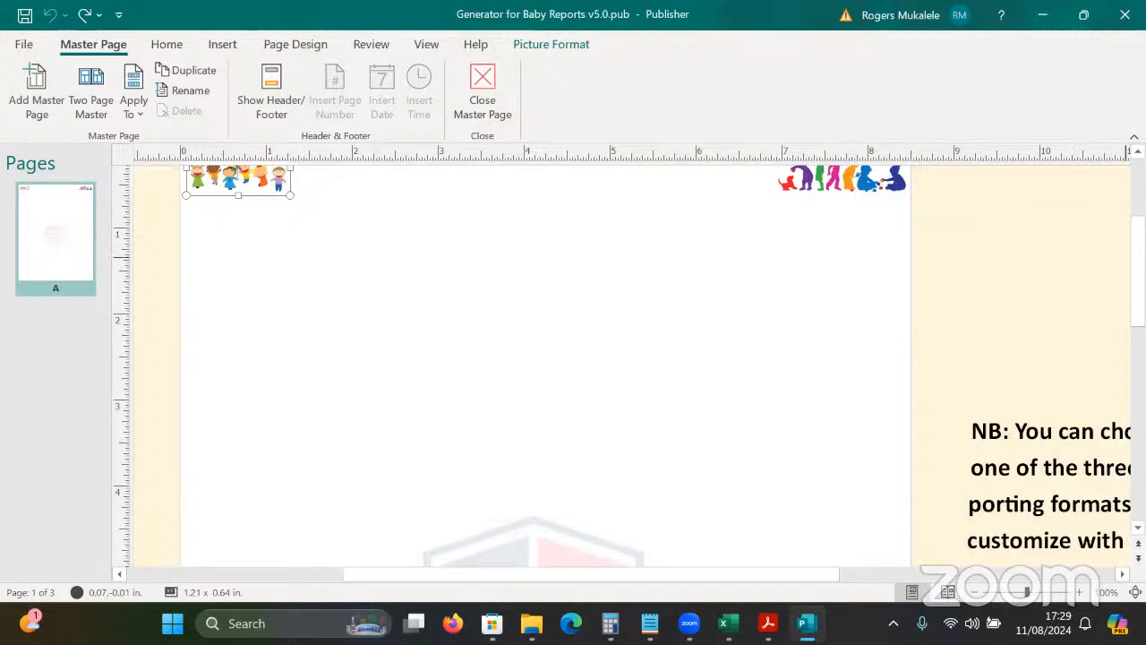
pyautogui.scroll(2, 1087, 243)
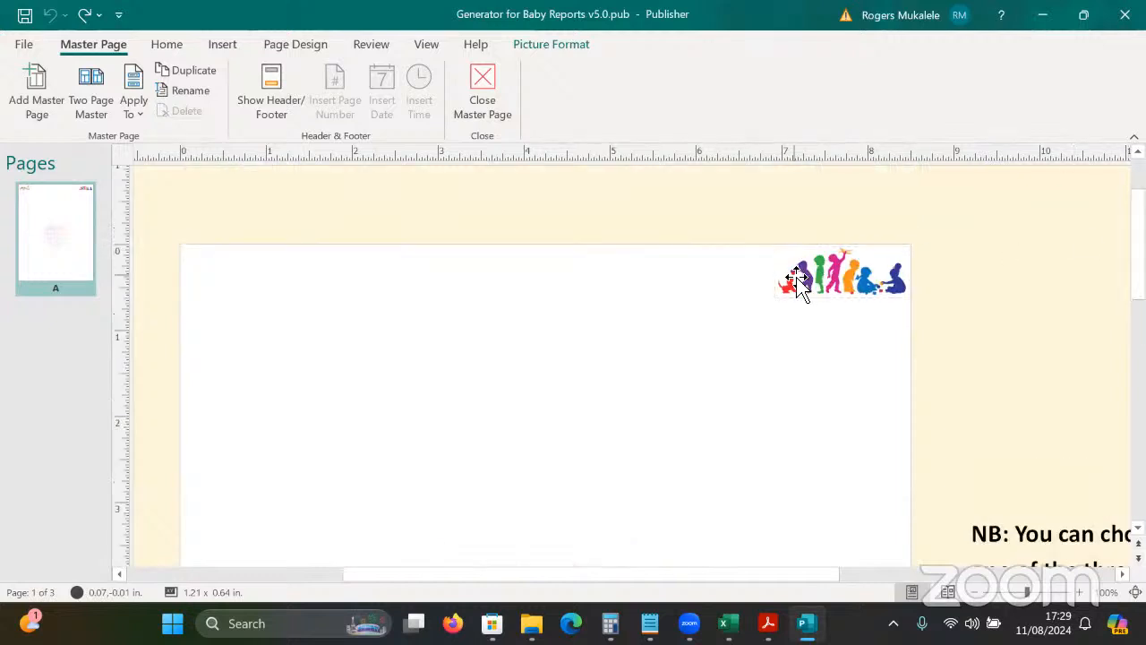
pyautogui.press('Delete')
pyautogui.click(833, 261)
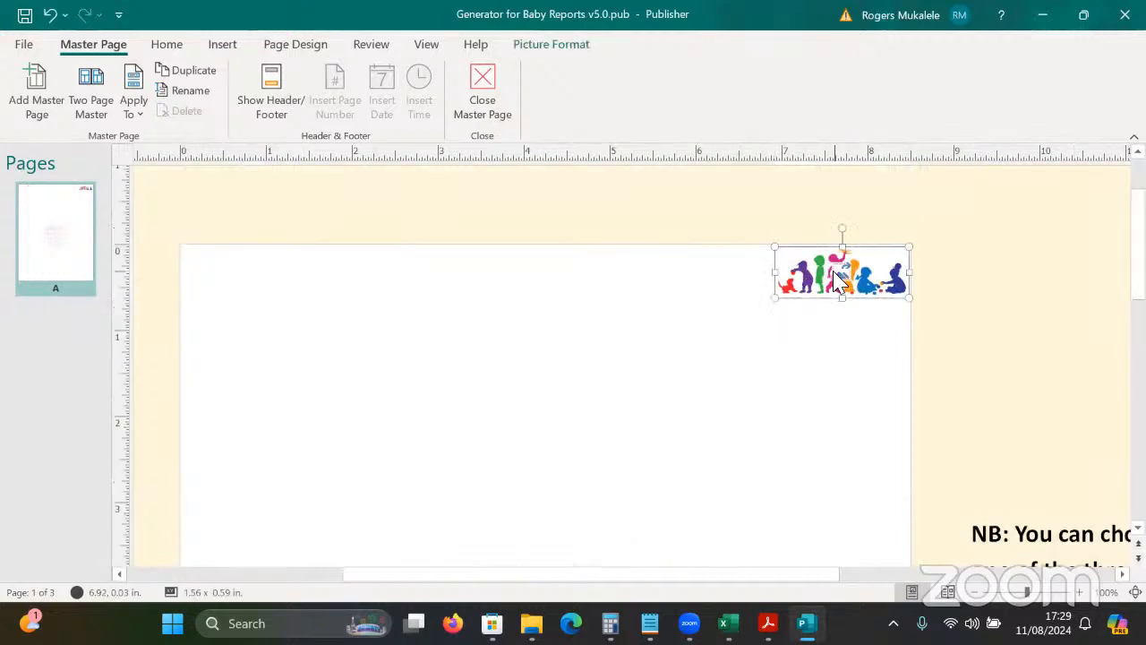
pyautogui.press('Delete')
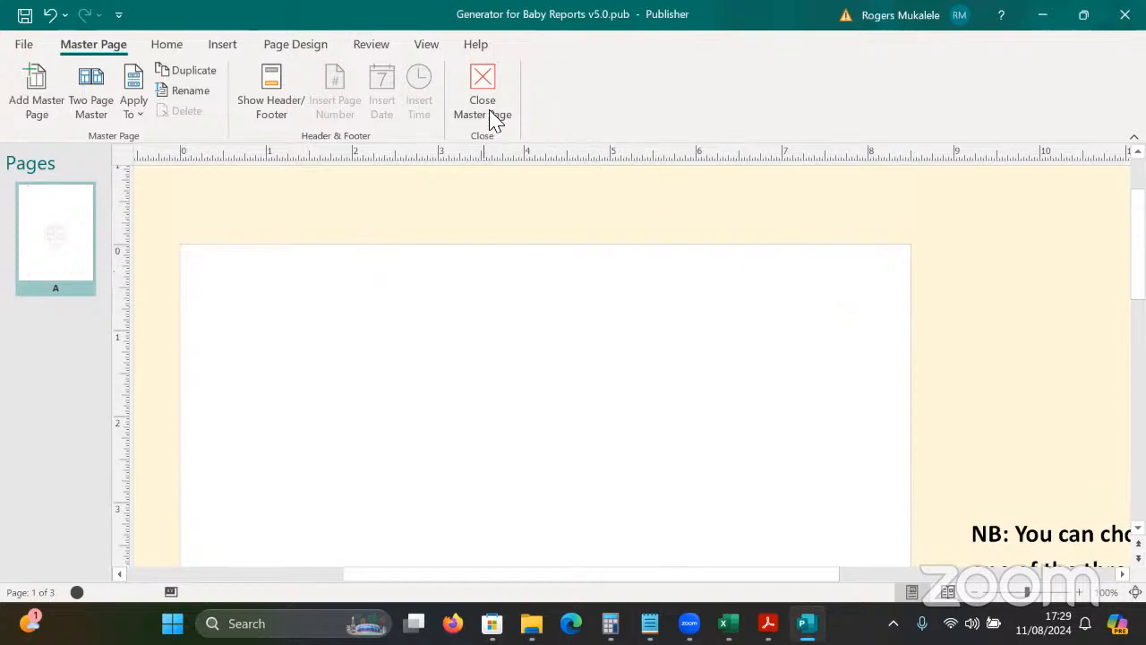
pyautogui.click(492, 116)
pyautogui.click(469, 267)
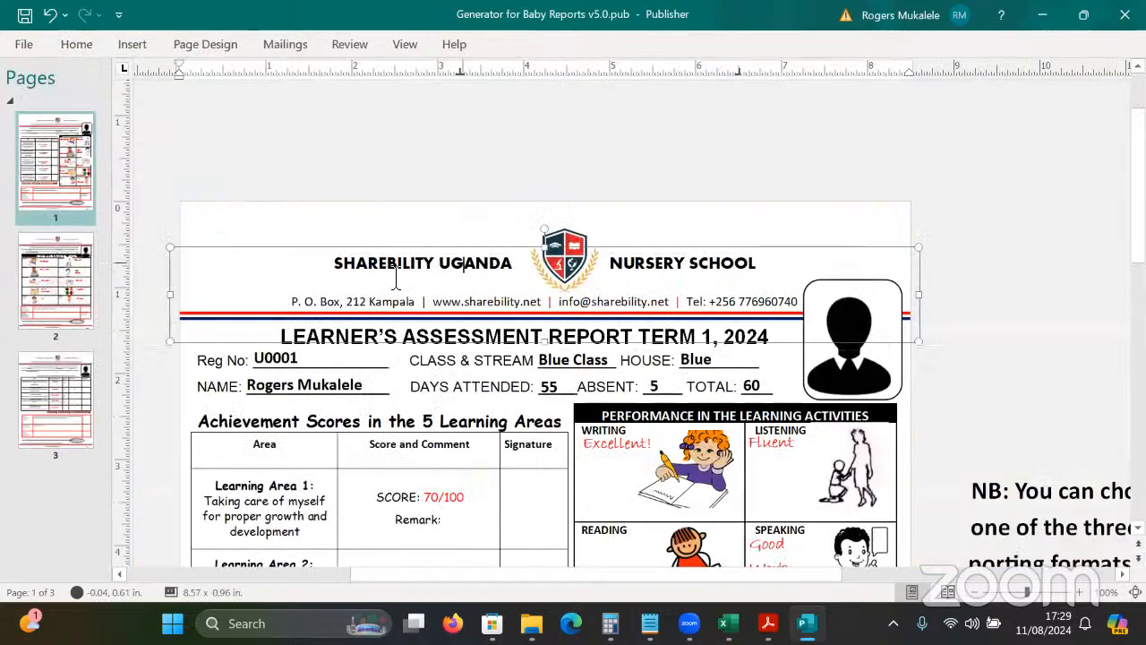
# Replace SHAREBILITY UGANDA with KISAASI in the header's school name.
pyautogui.moveTo(345, 265); pyautogui.dragTo(788, 268)
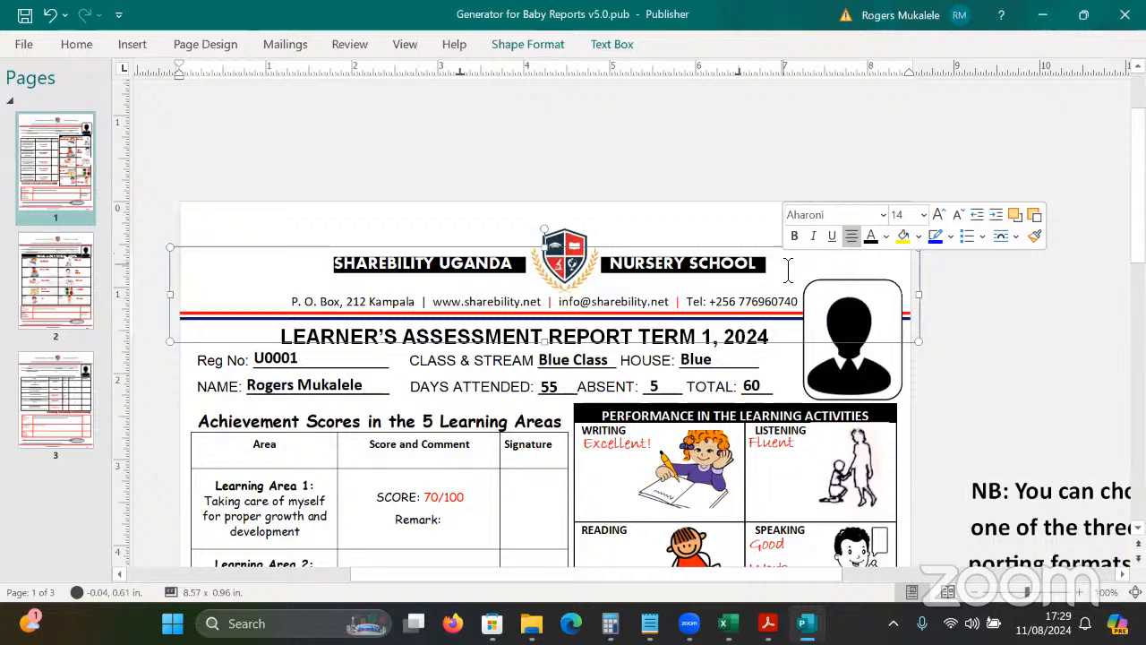
pyautogui.click(390, 283)
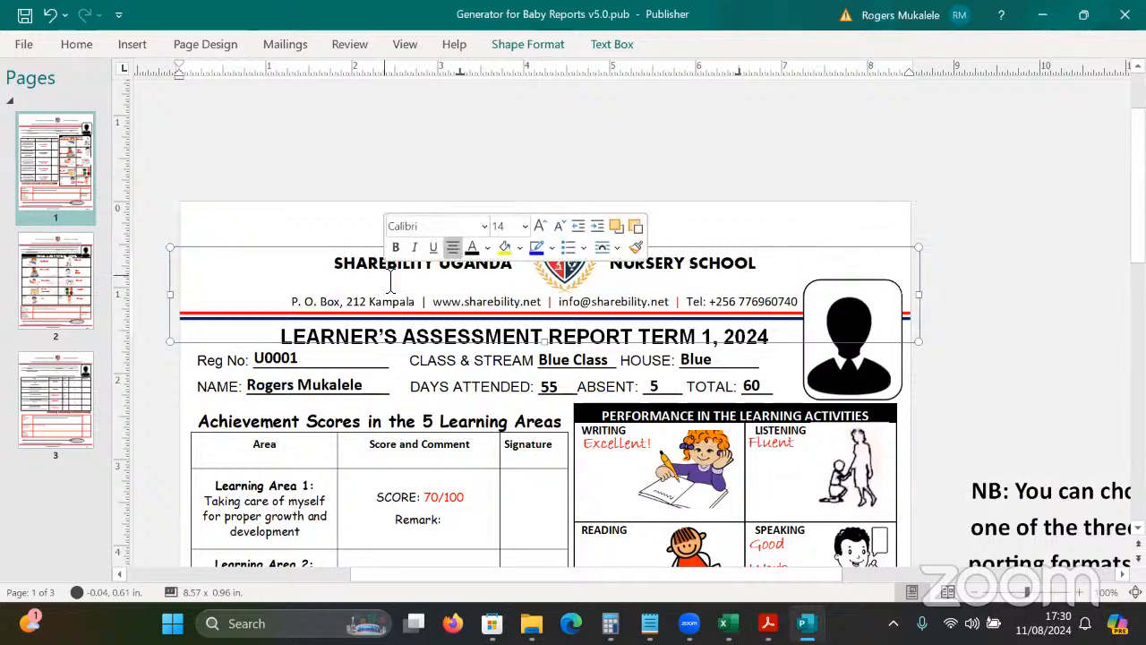
pyautogui.moveTo(518, 276); pyautogui.dragTo(312, 280)
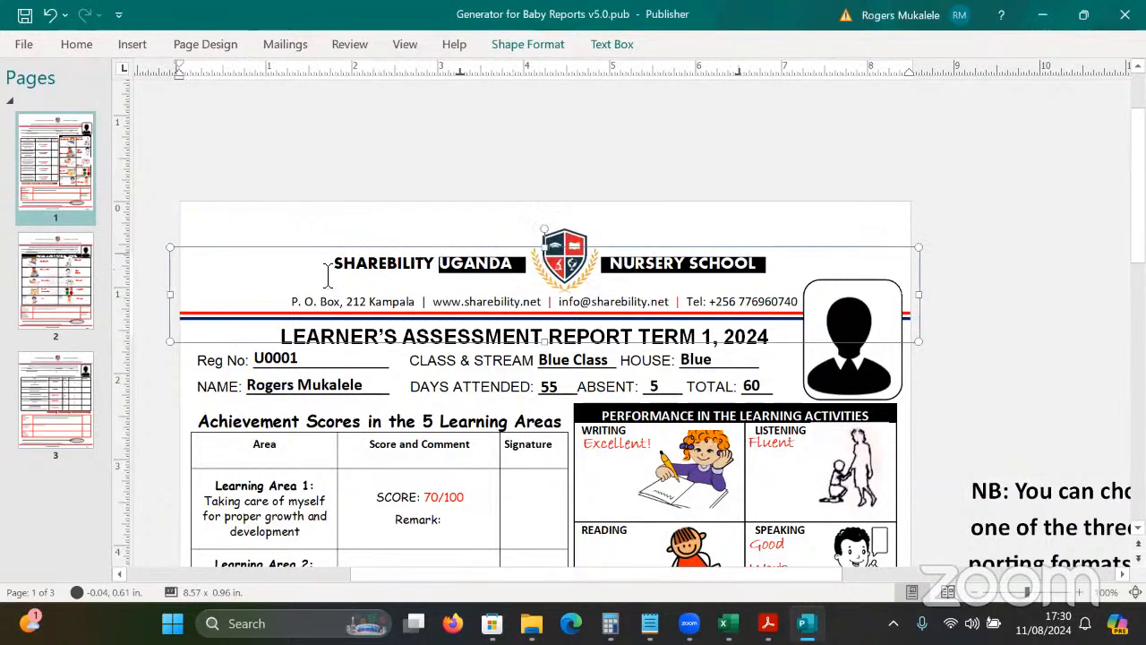
pyautogui.doubleClick(328, 273)
pyautogui.press('capslock')
pyautogui.write('KIS')
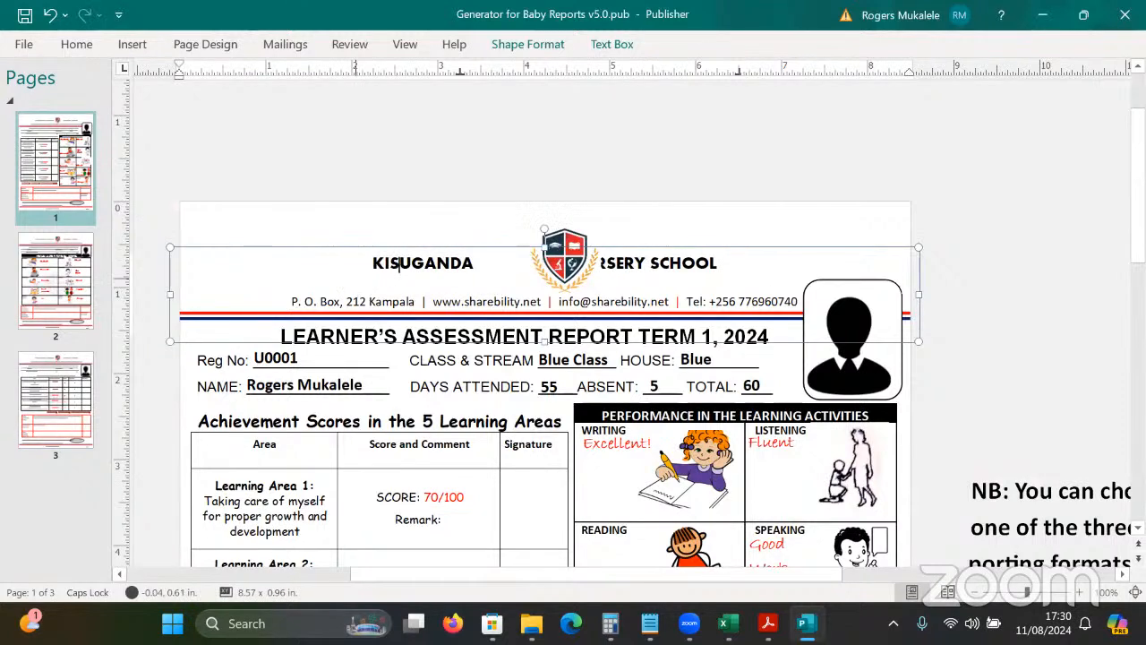
pyautogui.write('AASI')
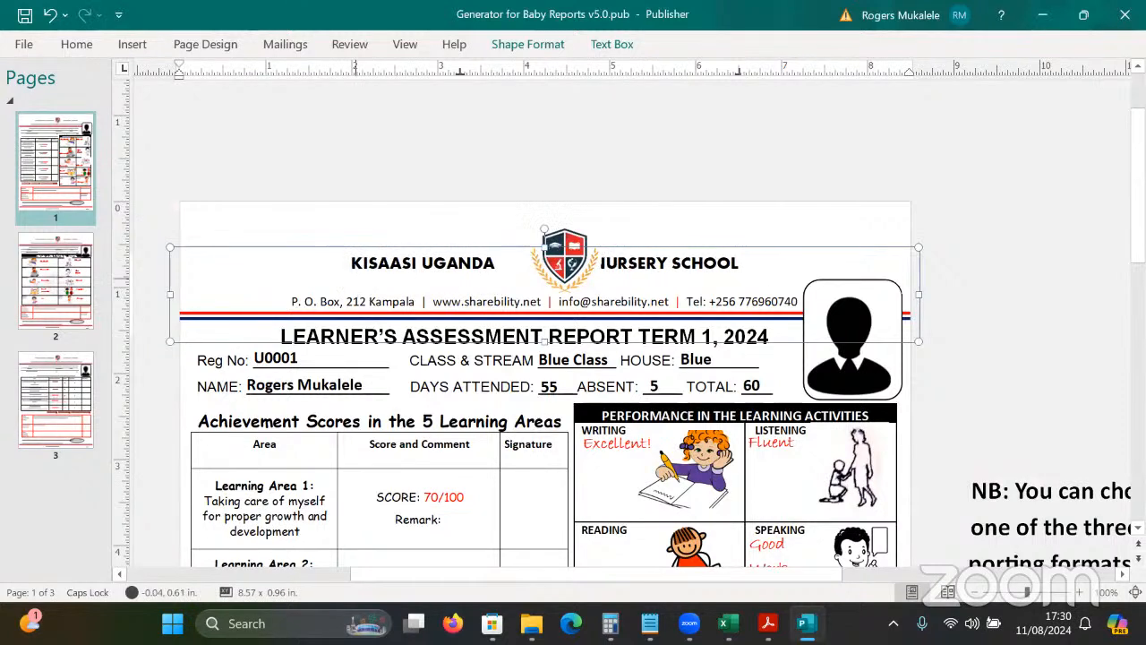
pyautogui.press('Delete')
pyautogui.press('Delete')
pyautogui.press('Delete')
pyautogui.press('Delete')
pyautogui.press('Delete')
pyautogui.press('Delete')
pyautogui.press('Delete')
pyautogui.press('Delete')
pyautogui.press('Delete')
pyautogui.press('Delete')
pyautogui.press('Delete')
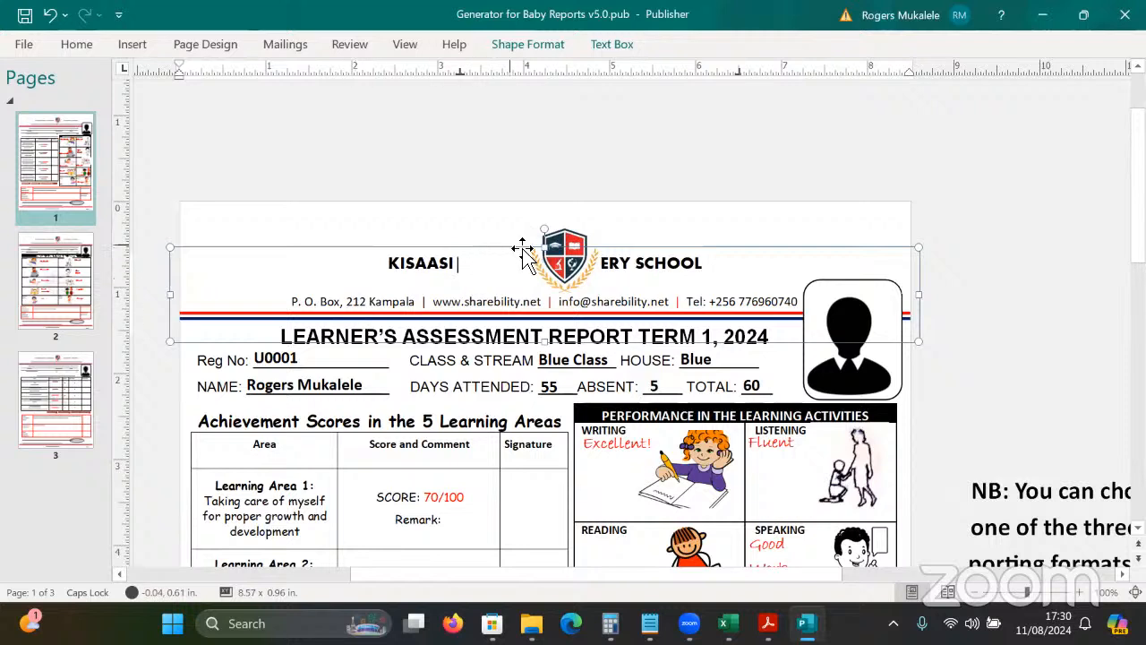
# Move the crest logo to the header's left and remove extra spaces before NURSERY.
pyautogui.moveTo(592, 247); pyautogui.dragTo(285, 267)
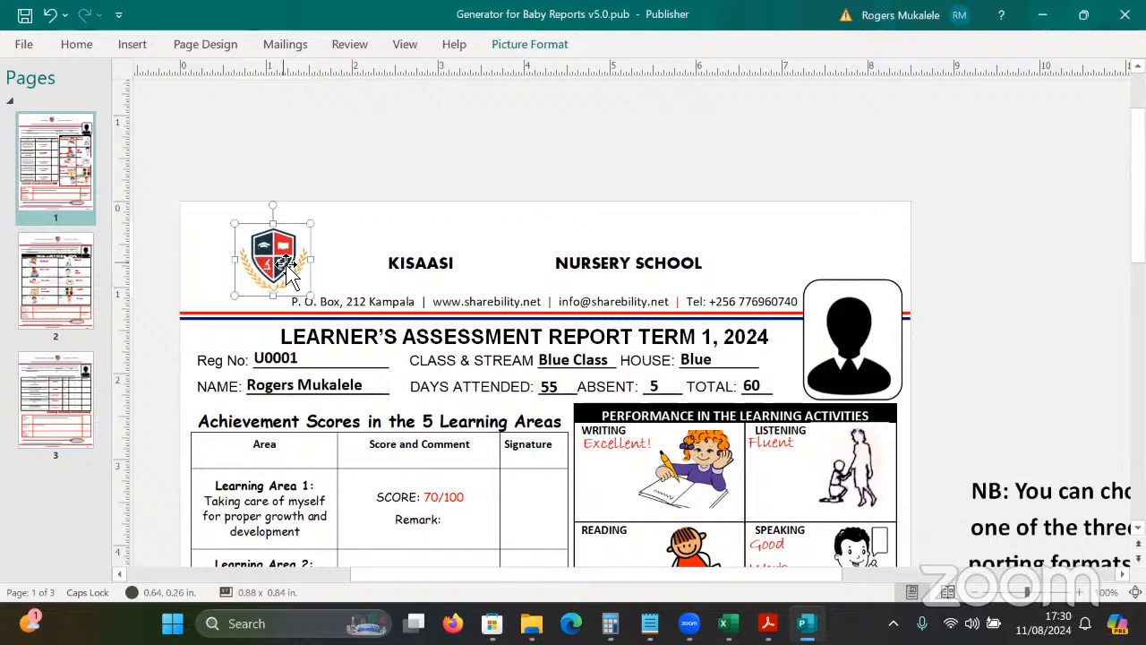
pyautogui.click(635, 123)
pyautogui.click(546, 267)
pyautogui.press('BackSpace')
pyautogui.press('BackSpace')
pyautogui.press('BackSpace')
pyautogui.press('BackSpace')
pyautogui.press('BackSpace')
pyautogui.press('BackSpace')
pyautogui.press('BackSpace')
pyautogui.press('BackSpace')
pyautogui.press('BackSpace')
pyautogui.press('BackSpace')
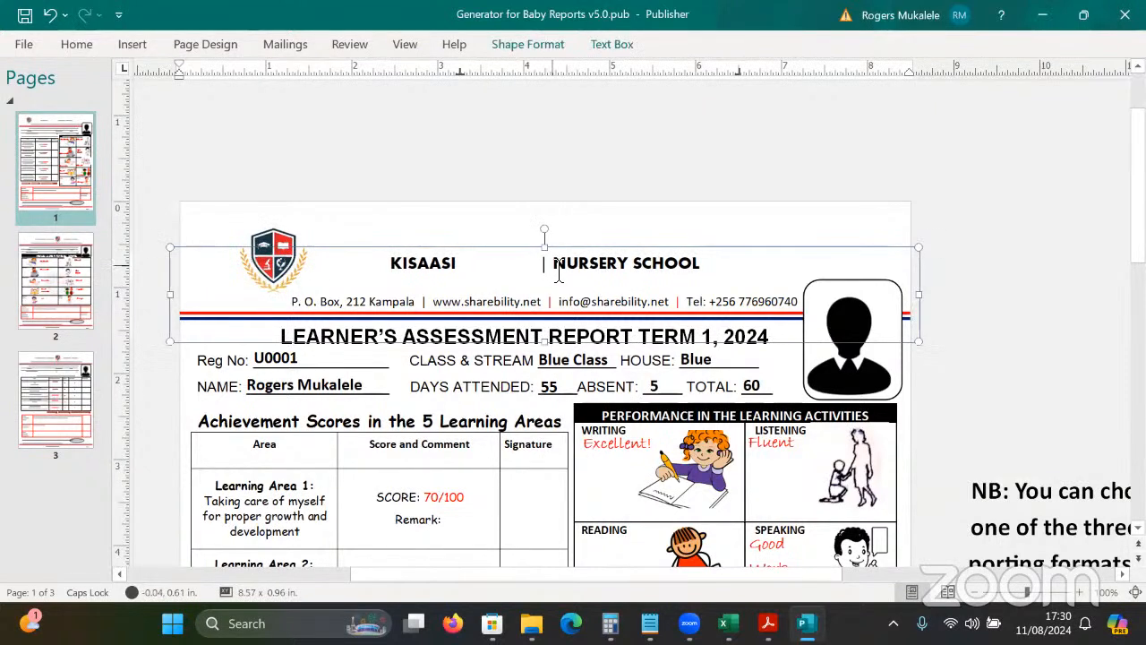
pyautogui.press('BackSpace')
pyautogui.press('BackSpace')
pyautogui.press('BackSpace')
pyautogui.press('BackSpace')
pyautogui.press('BackSpace')
pyautogui.press('BackSpace')
pyautogui.press('BackSpace')
pyautogui.press('BackSpace')
pyautogui.press('BackSpace')
pyautogui.press('BackSpace')
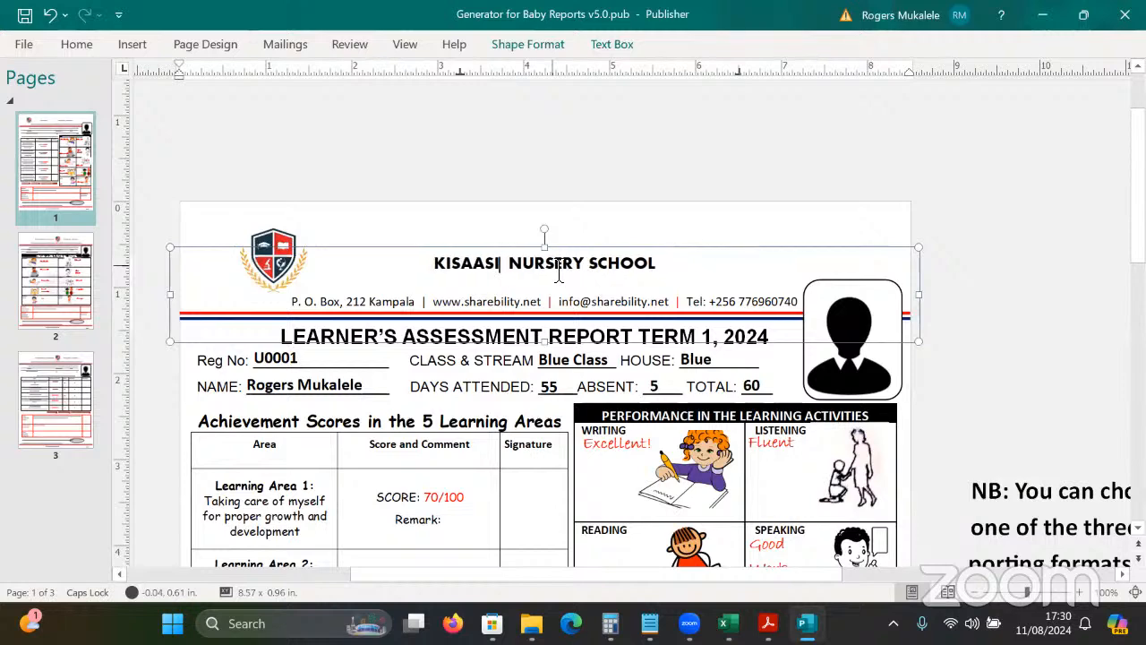
pyautogui.click(686, 236)
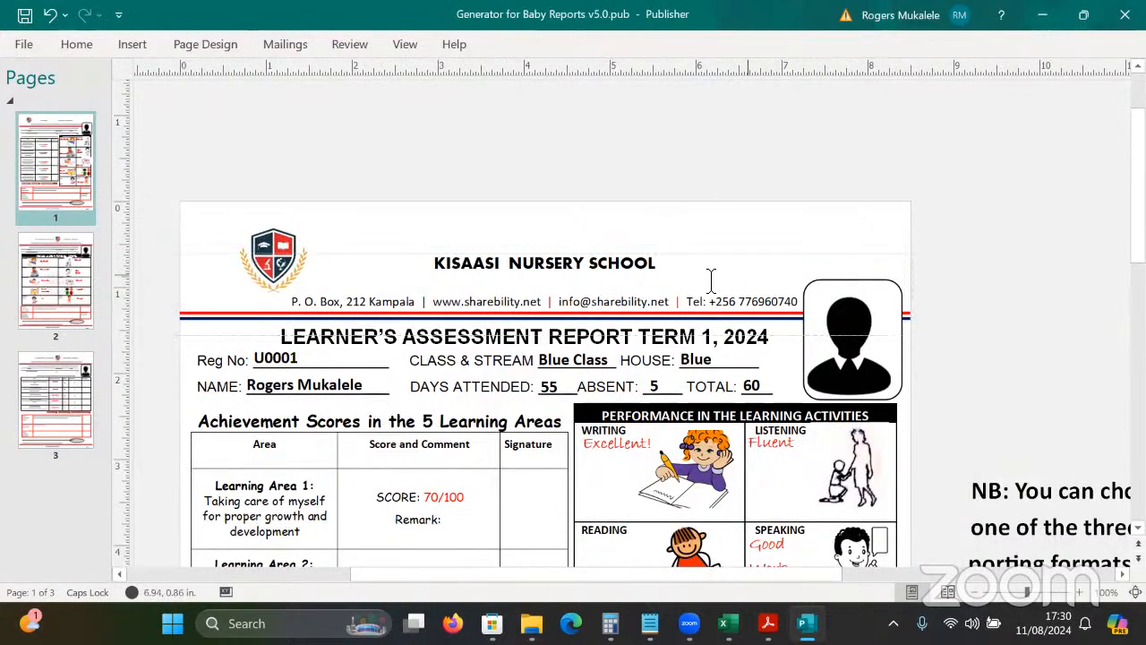
# Raise the header text box, adjust spacing below the title, and nudge the crest up.
pyautogui.click(673, 268)
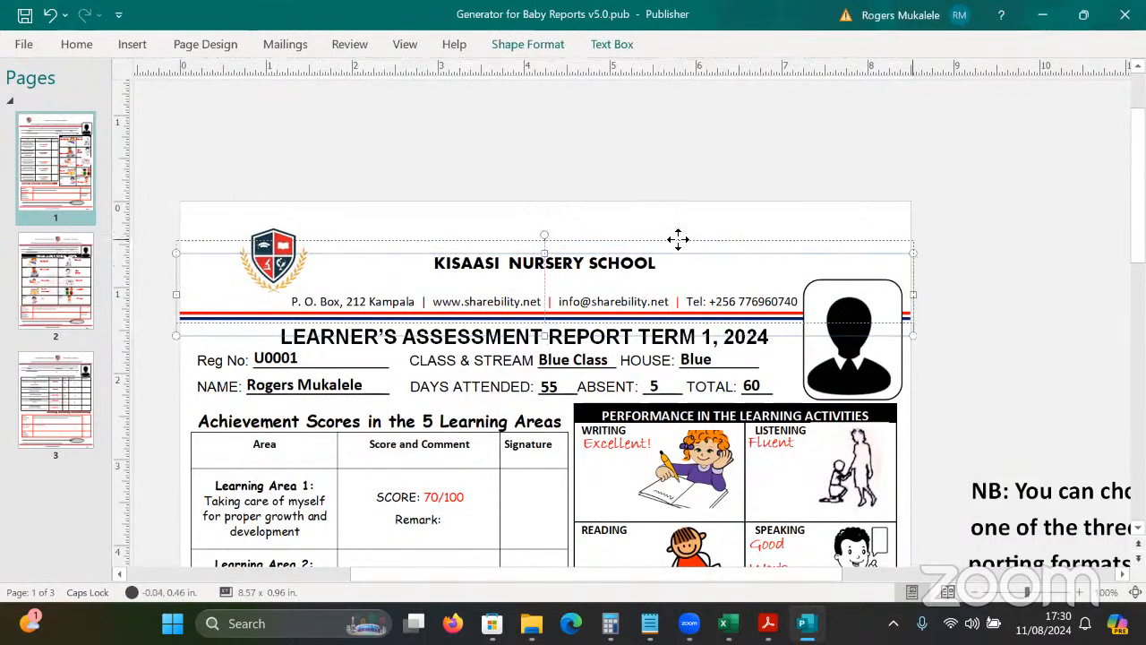
pyautogui.moveTo(678, 230); pyautogui.dragTo(678, 221)
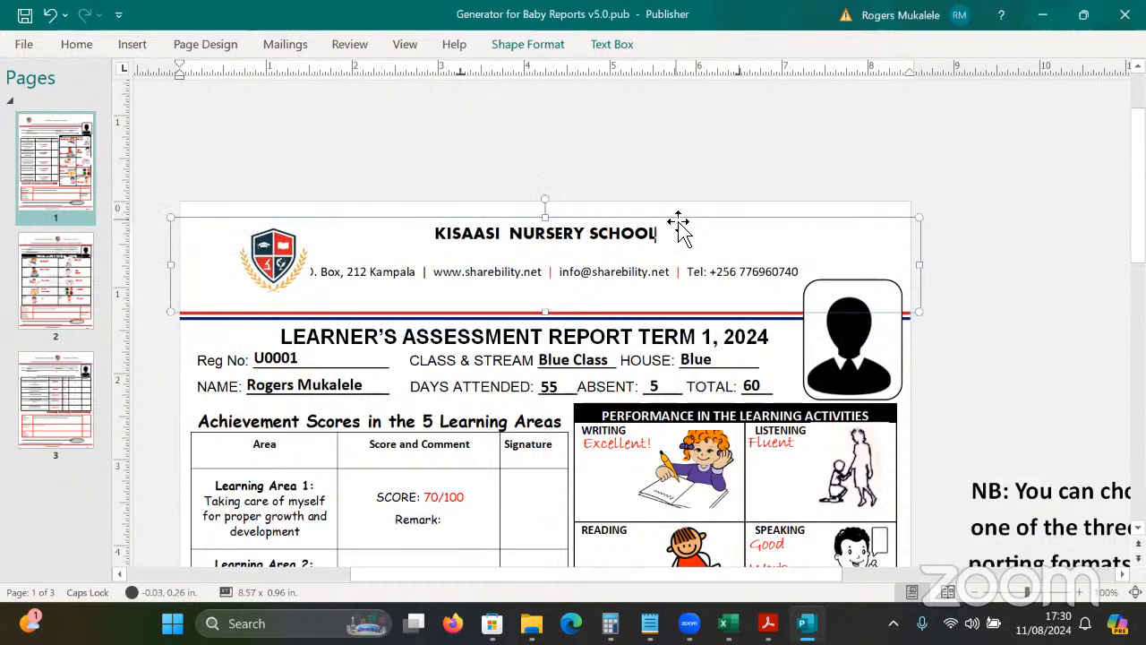
pyautogui.press('Return')
pyautogui.press('Return')
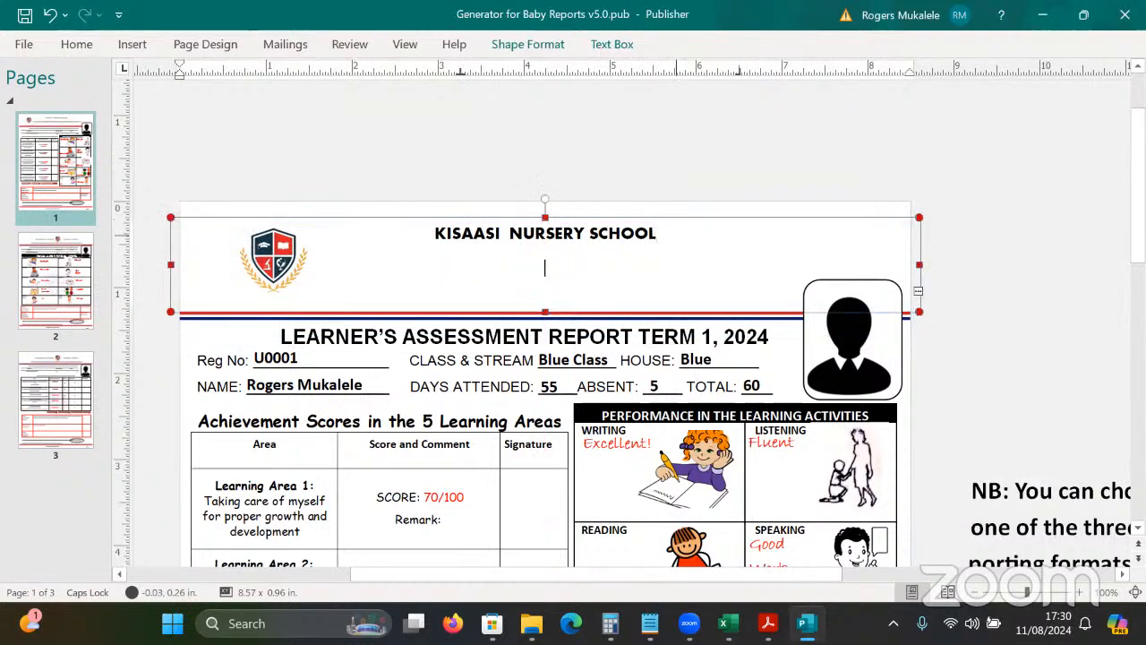
pyautogui.press('BackSpace')
pyautogui.click(461, 148)
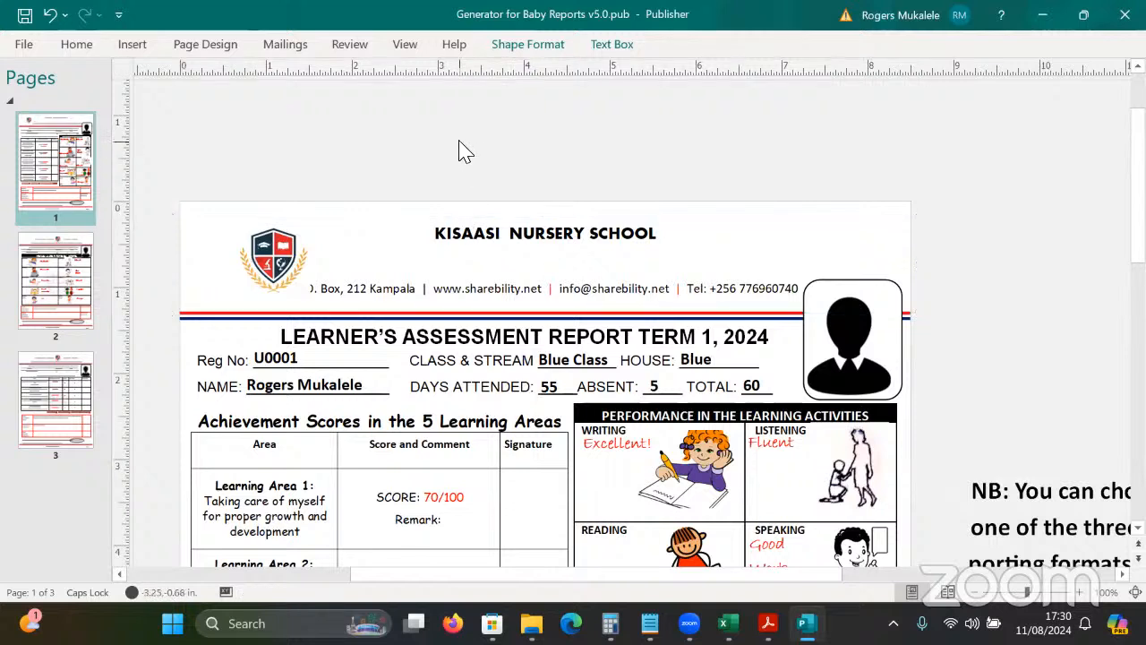
pyautogui.click(278, 253)
pyautogui.moveTo(278, 253); pyautogui.dragTo(273, 239)
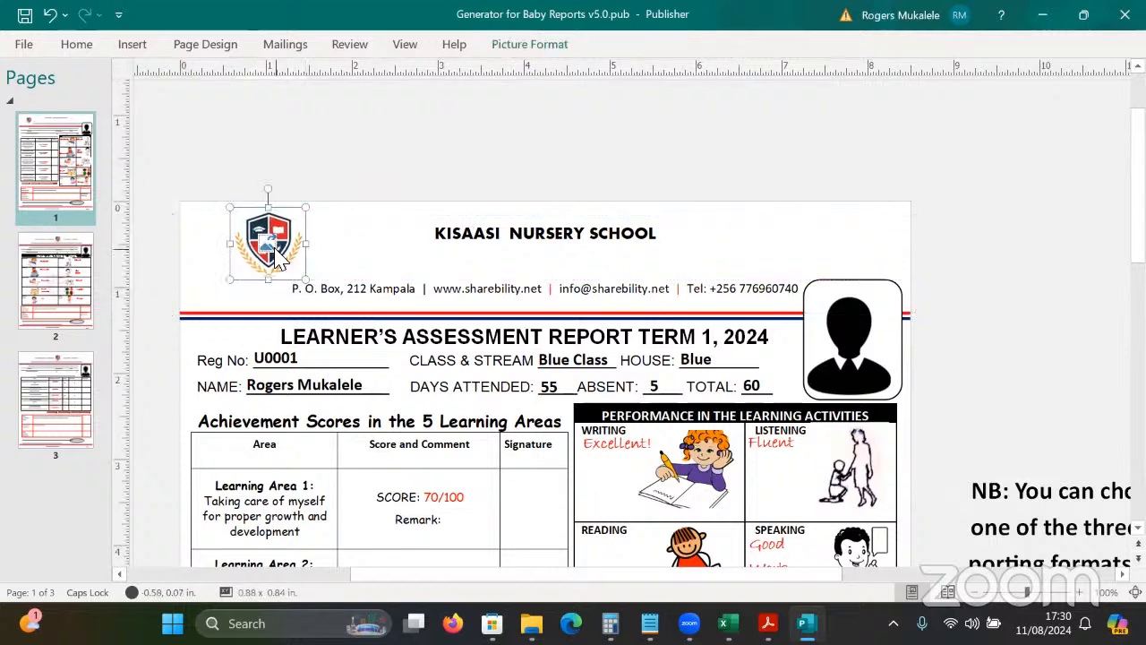
pyautogui.click(473, 141)
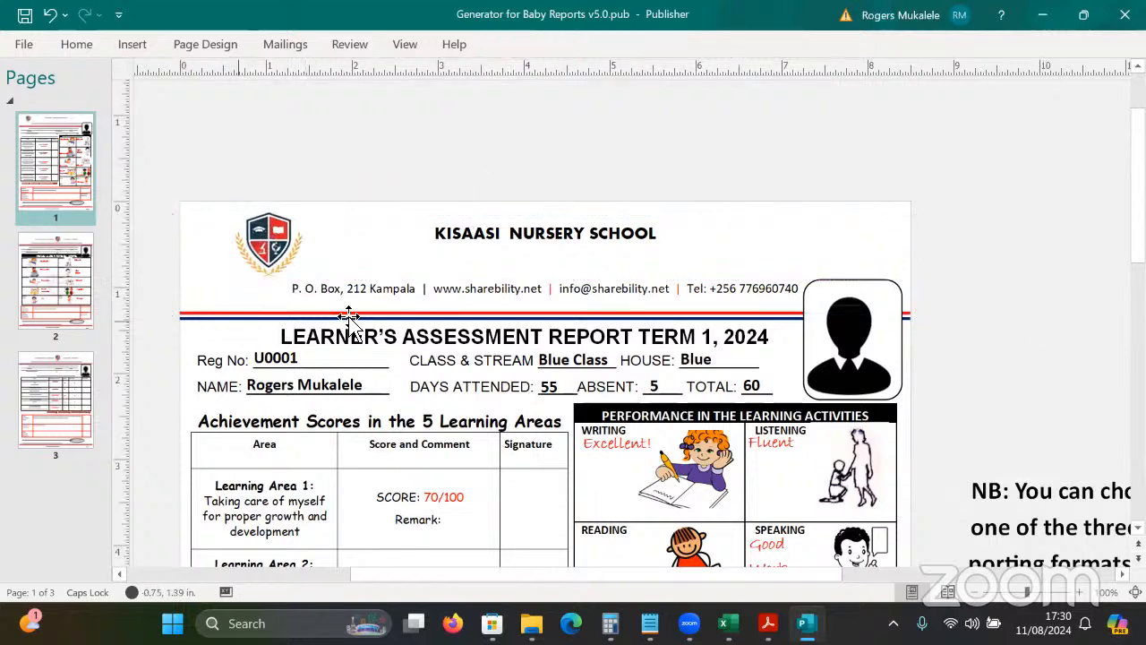
# Move the learner photo placeholder slightly higher.
pyautogui.scroll(-5, 546, 323)
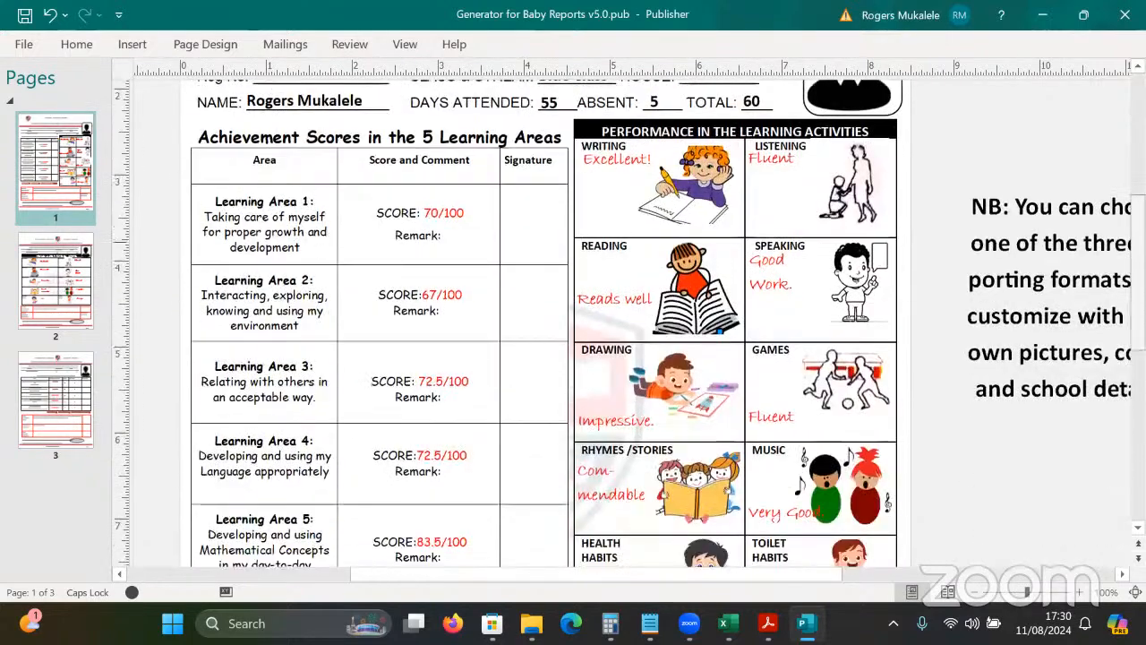
pyautogui.scroll(2, 546, 322)
pyautogui.scroll(1, 546, 322)
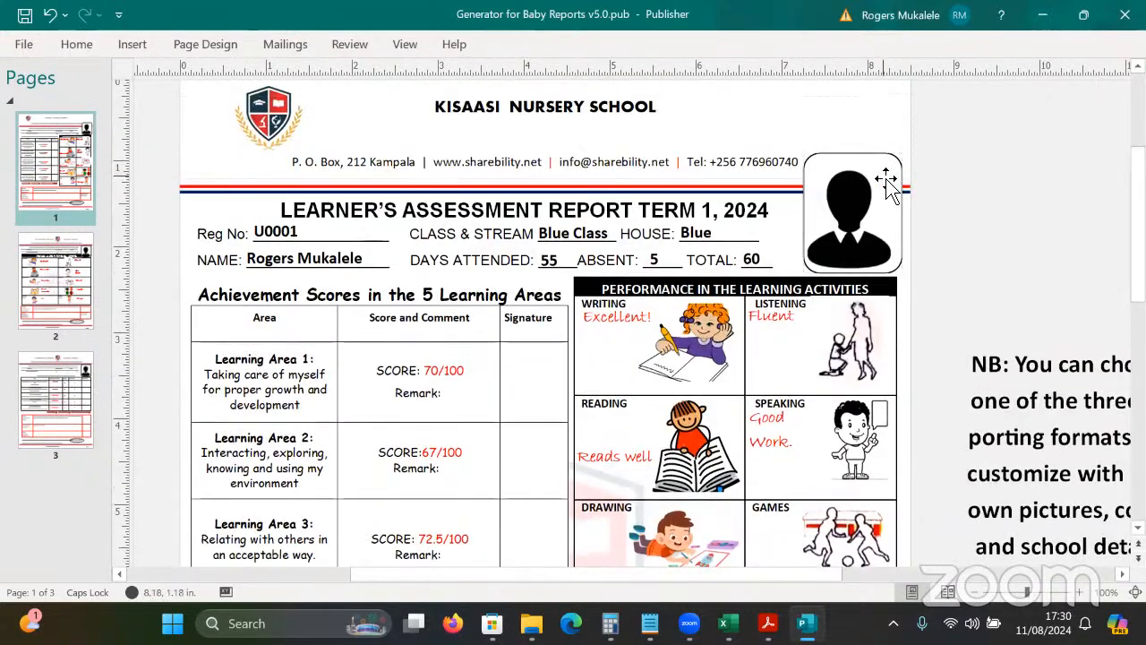
pyautogui.click(884, 167)
pyautogui.moveTo(884, 167); pyautogui.dragTo(883, 152)
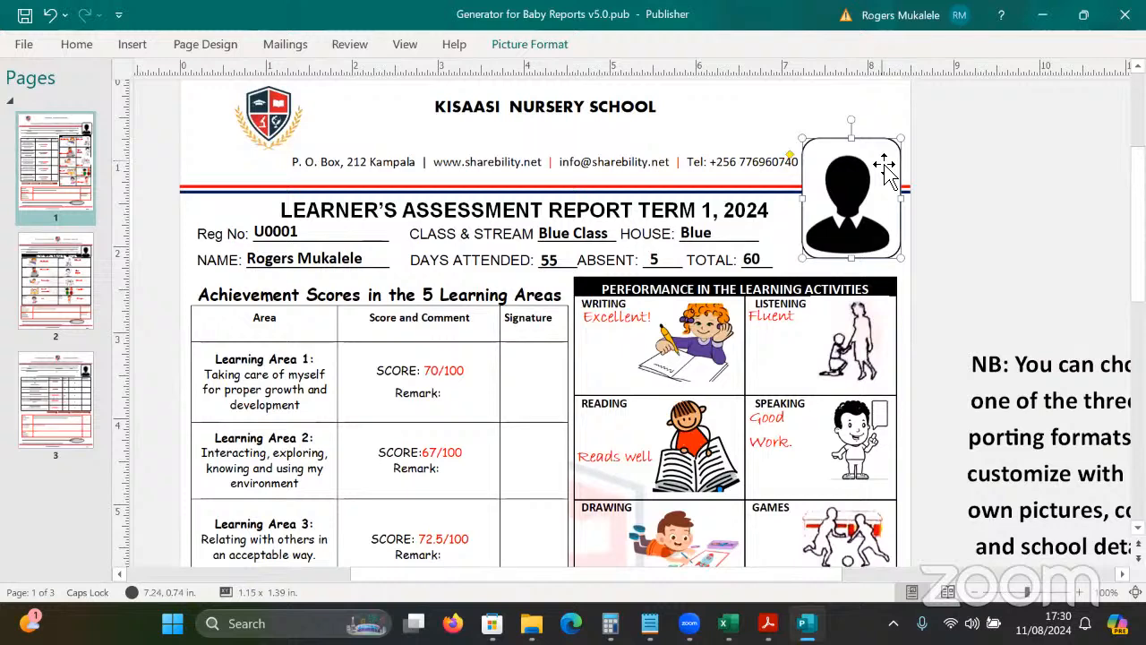
pyautogui.click(997, 221)
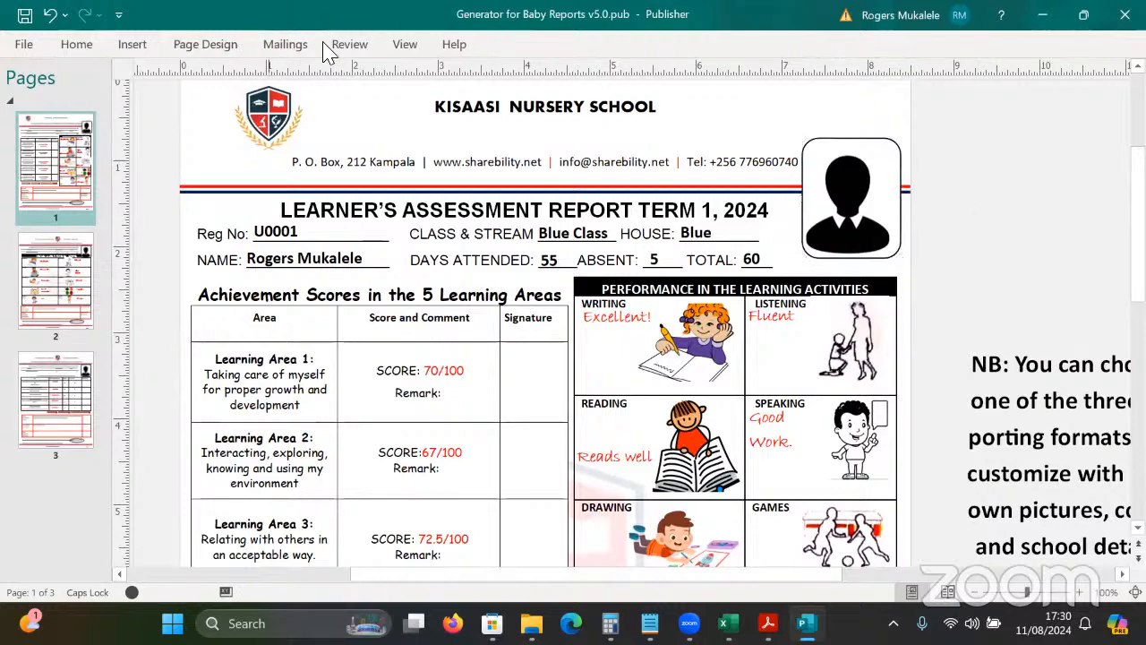
# Show record 2 (U0002, Yellow Class) in the mail-merge preview.
pyautogui.click(861, 192)
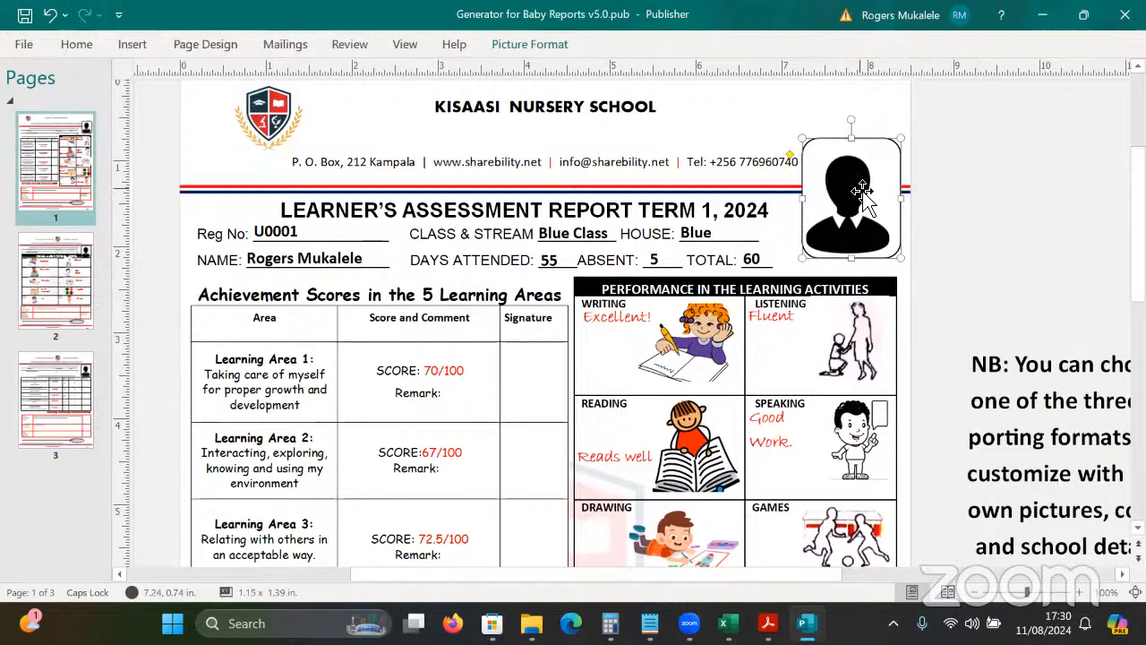
pyautogui.click(302, 47)
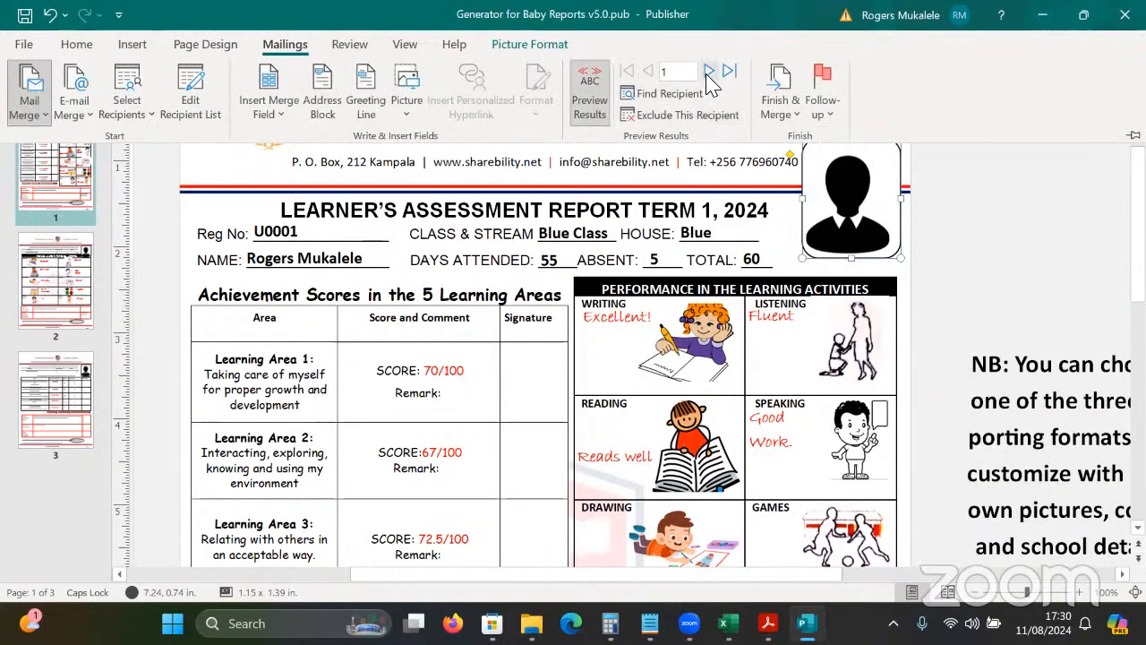
pyautogui.click(709, 70)
pyautogui.click(981, 224)
pyautogui.click(988, 218)
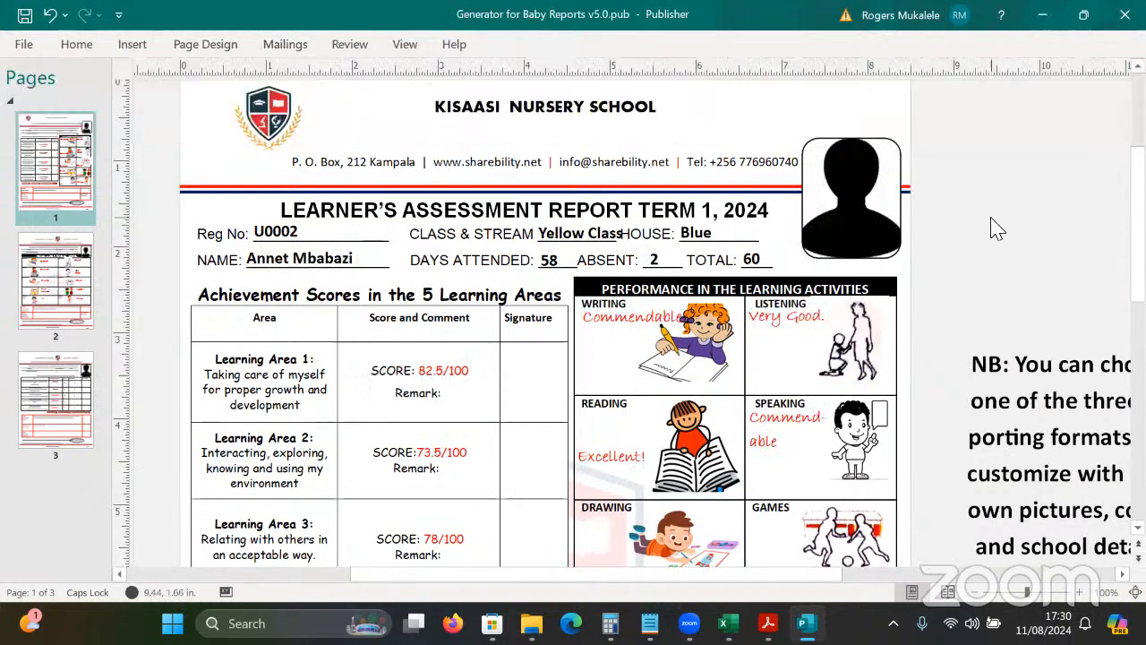
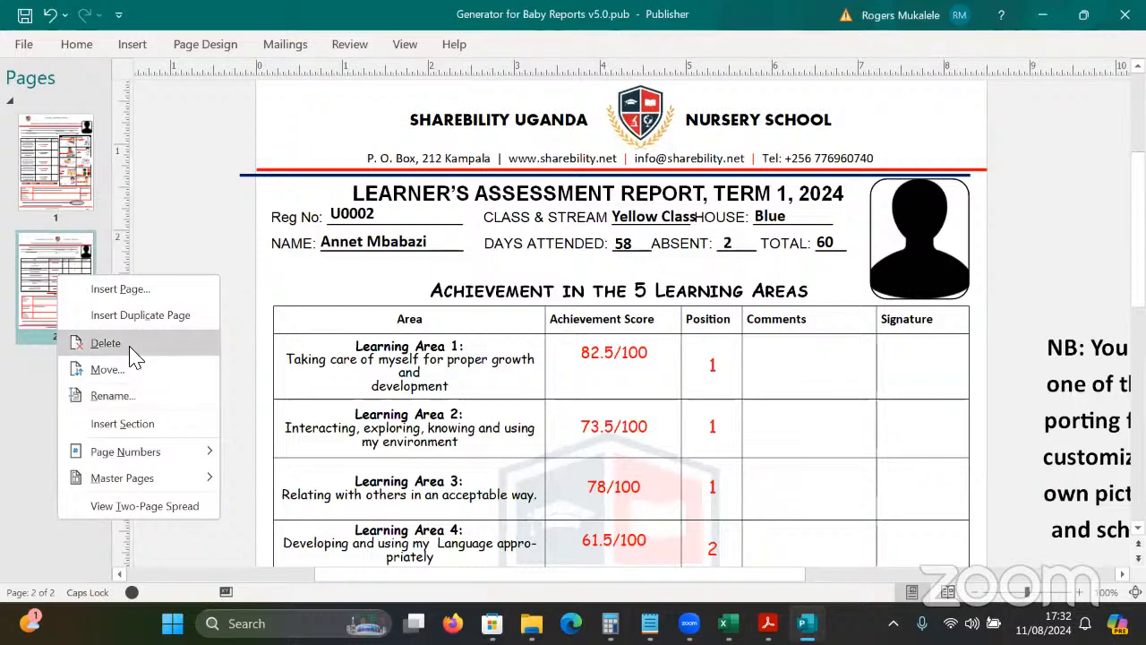
# Delete the template's second page, then merge all learner records into a new publication.
pyautogui.click(116, 343)
pyautogui.click(540, 362)
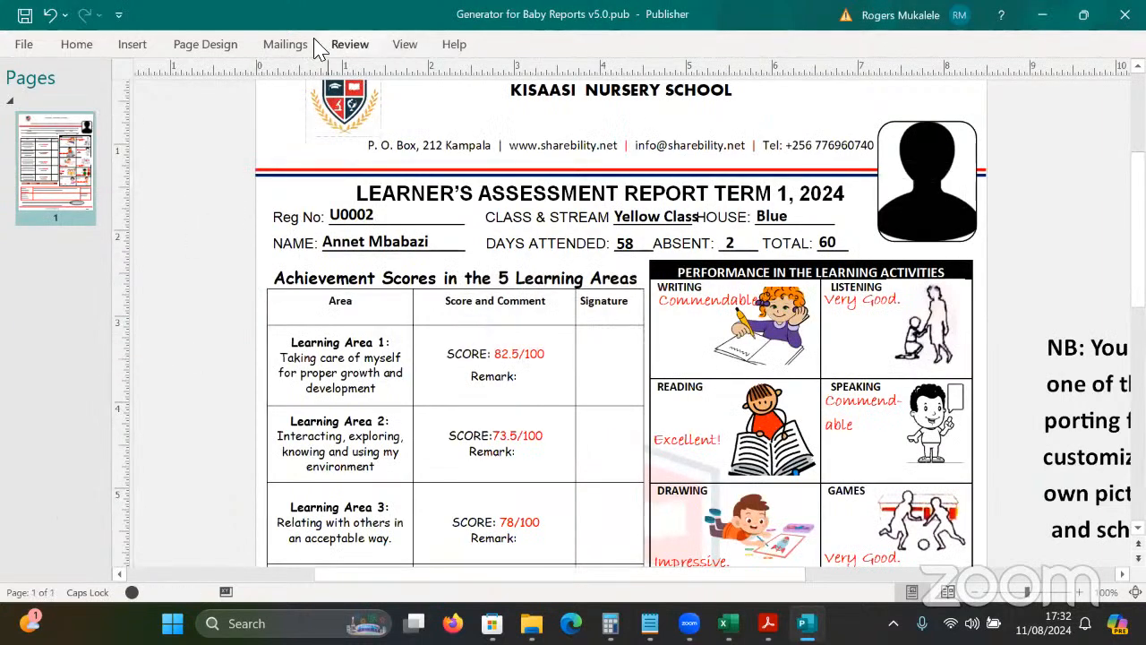
pyautogui.click(286, 45)
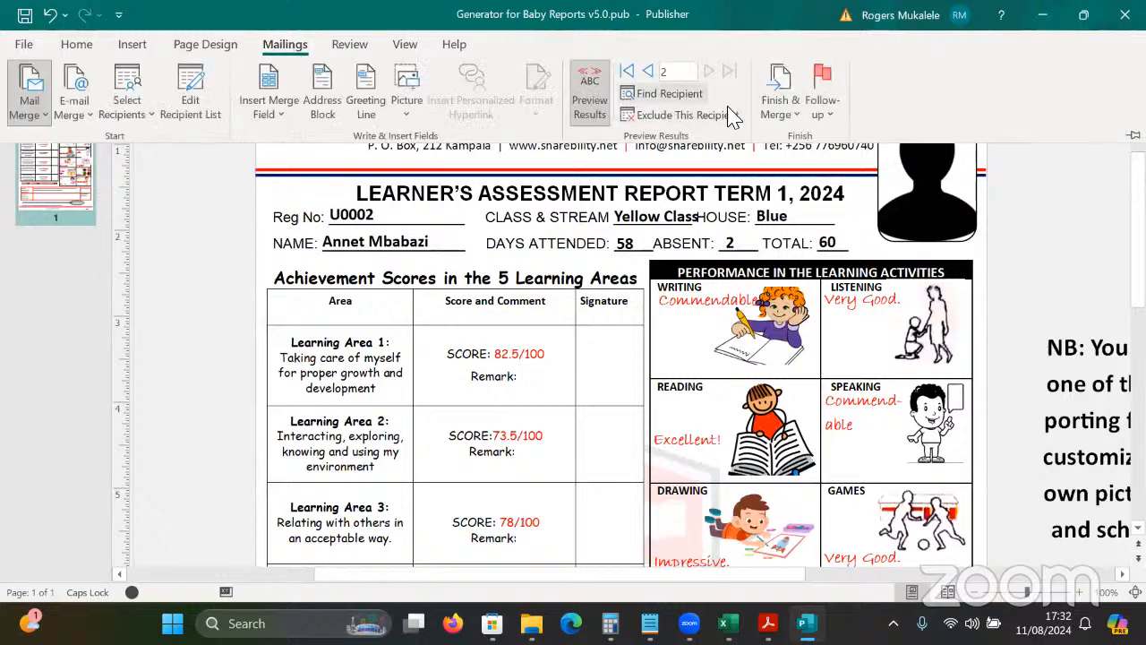
pyautogui.click(777, 115)
pyautogui.click(876, 170)
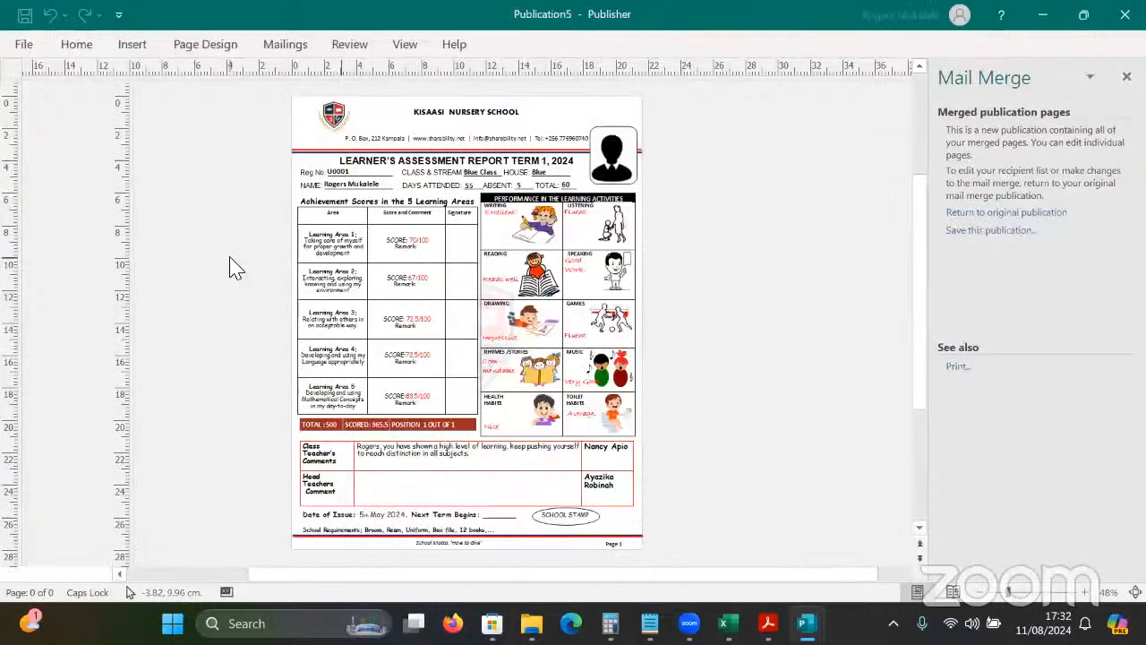
# Check both merged report pages in Publication5 and open Save As.
pyautogui.click(66, 187)
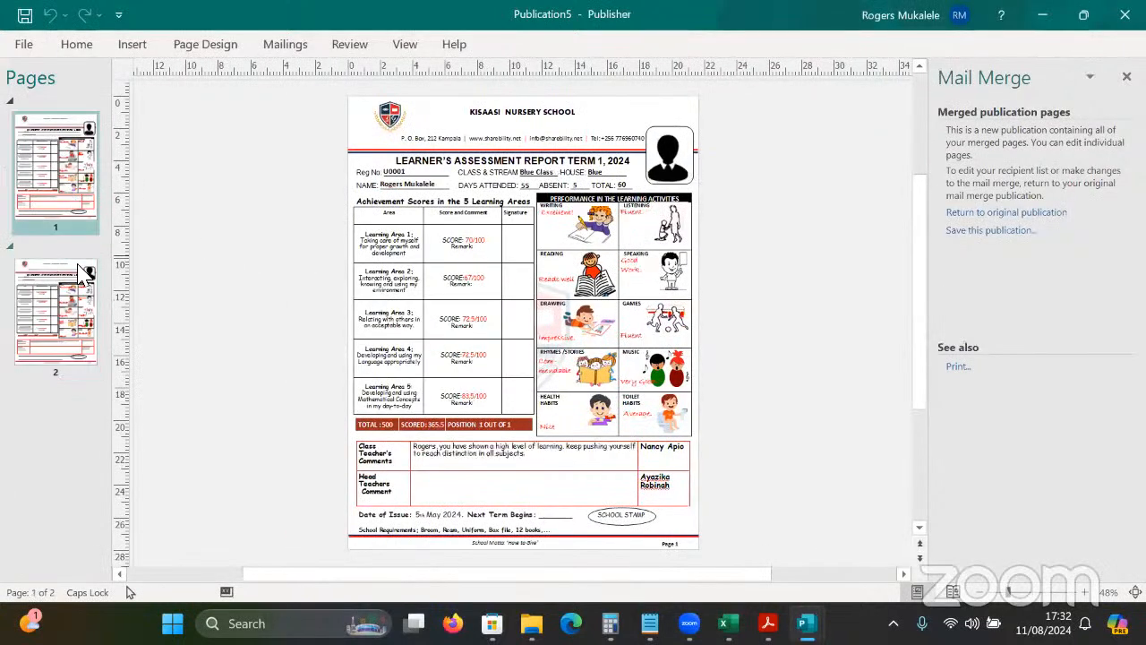
pyautogui.click(87, 267)
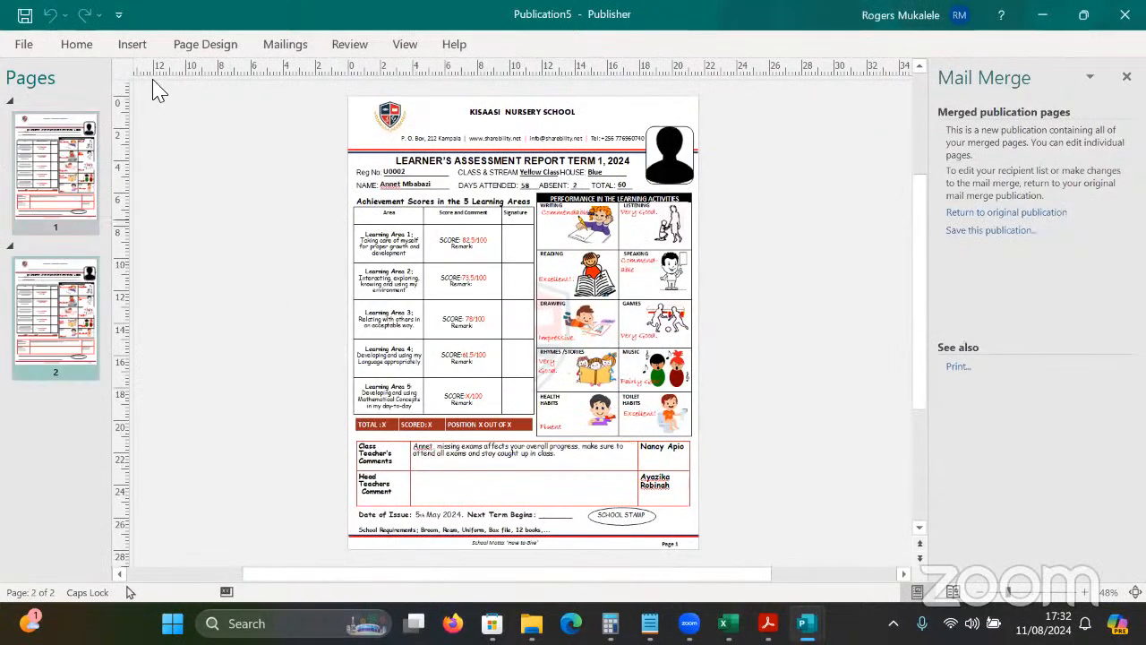
pyautogui.click(27, 47)
pyautogui.click(80, 285)
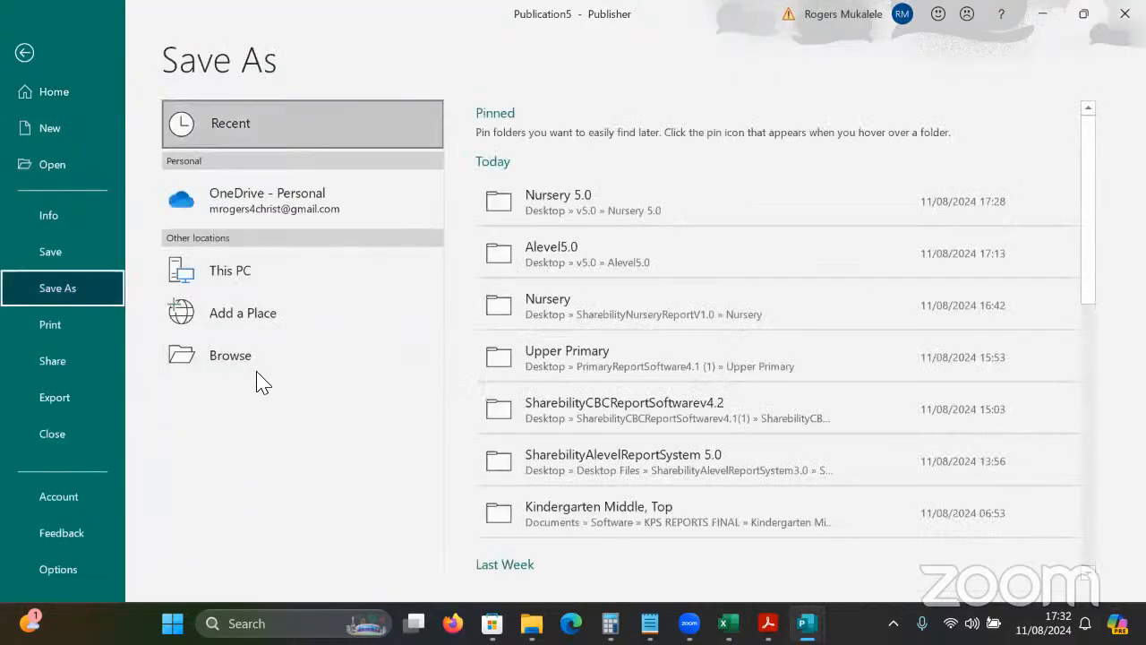
# Save the merged reports to the Desktop as a PDF file named 'Baby Class'.
pyautogui.click(313, 379)
pyautogui.click(219, 322)
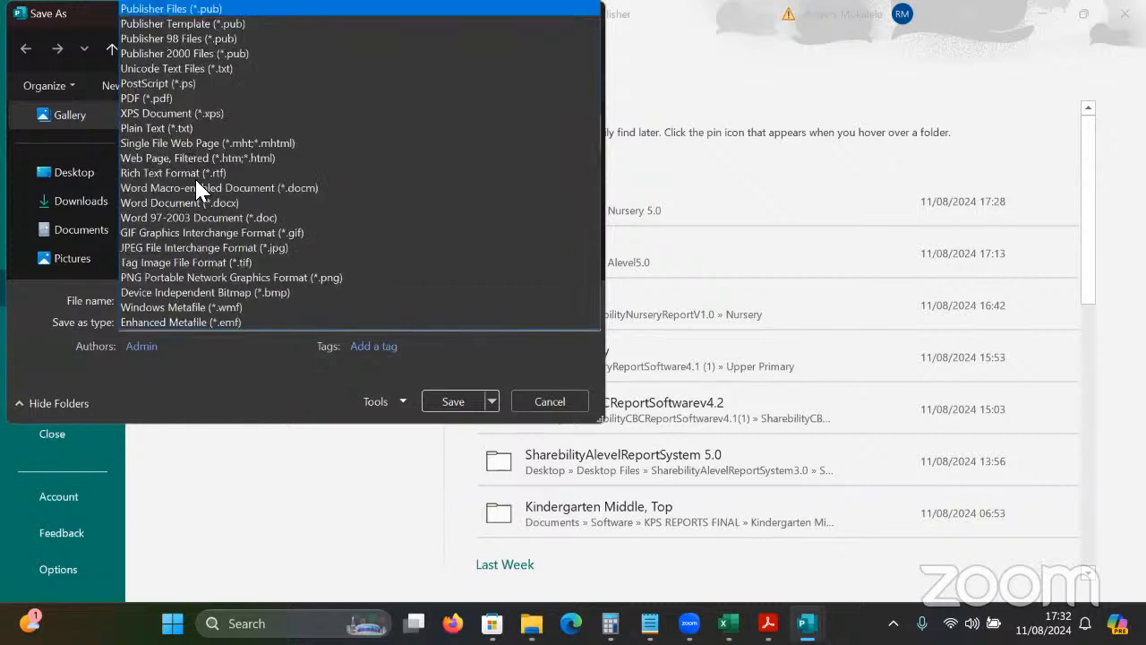
pyautogui.click(174, 93)
pyautogui.click(80, 177)
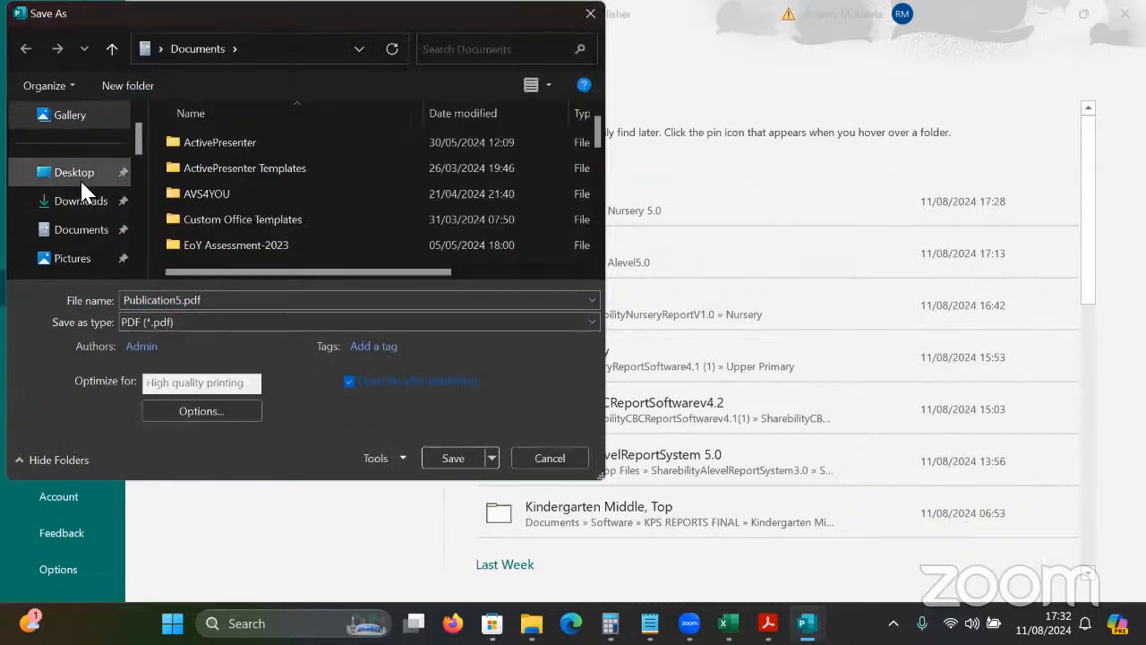
pyautogui.click(237, 305)
pyautogui.write('nh')
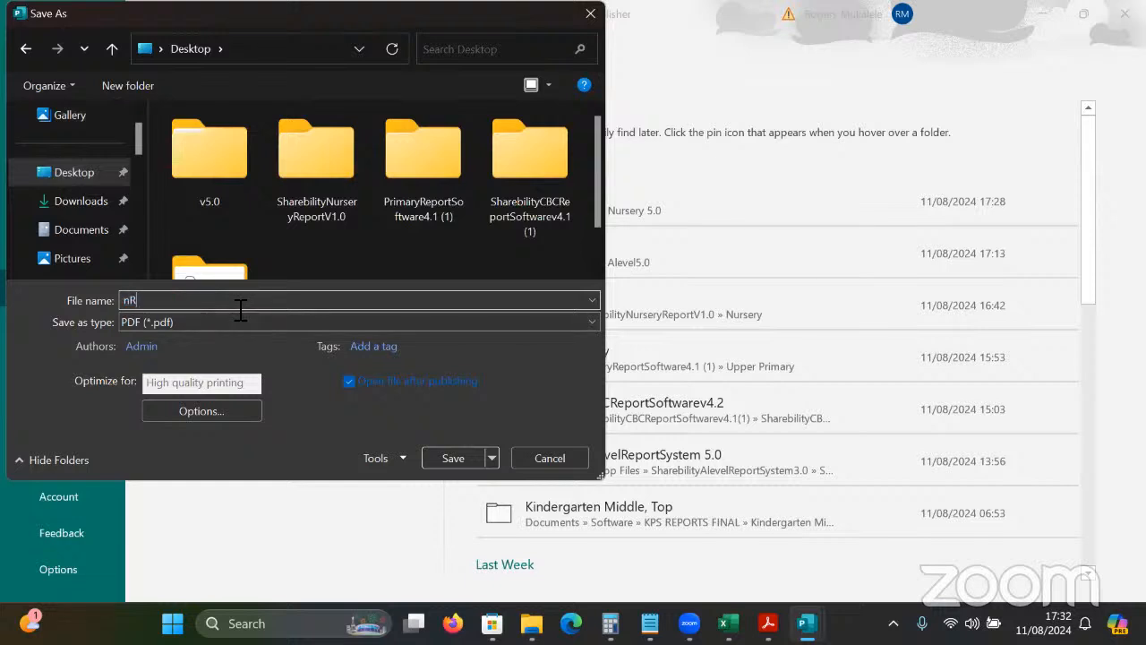
pyautogui.press('BackSpace')
pyautogui.press('BackSpace')
pyautogui.write('n')
pyautogui.press('BackSpace')
pyautogui.write('B')
pyautogui.press('BackSpace')
pyautogui.write('Baby Class')
pyautogui.click(452, 458)
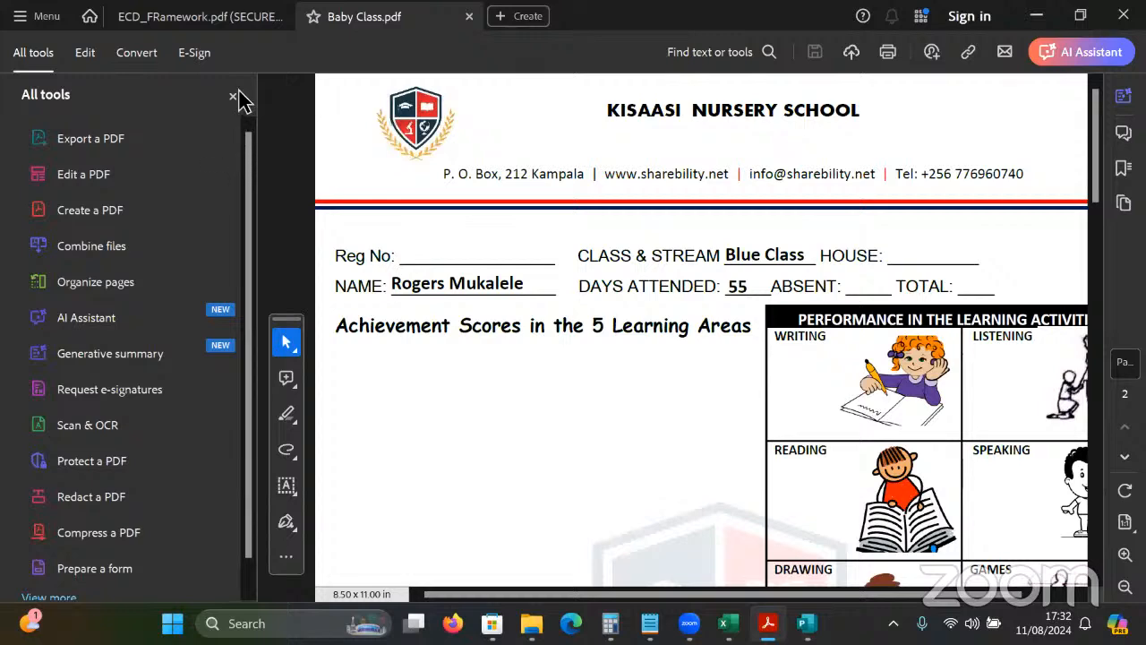
# Hide the All tools pane, scroll through both learners' pages in Baby Class.pdf, then close Acrobat.
pyautogui.click(233, 96)
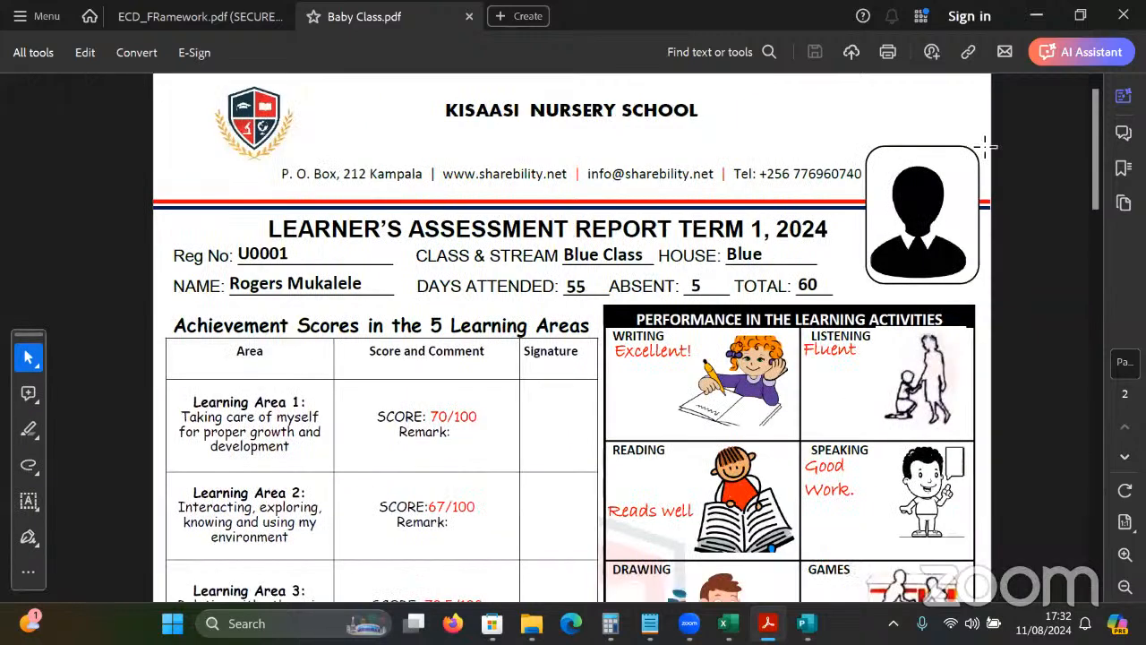
pyautogui.moveTo(1104, 170); pyautogui.dragTo(1058, 119)
pyautogui.scroll(-3, 1052, 426)
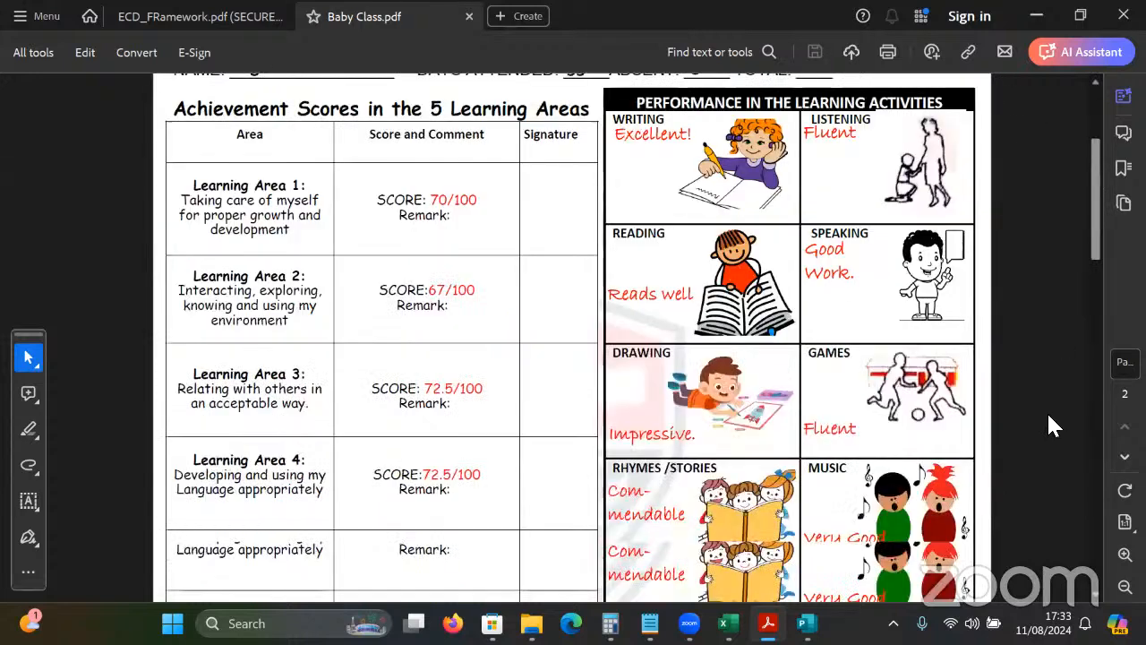
pyautogui.scroll(-5, 1047, 414)
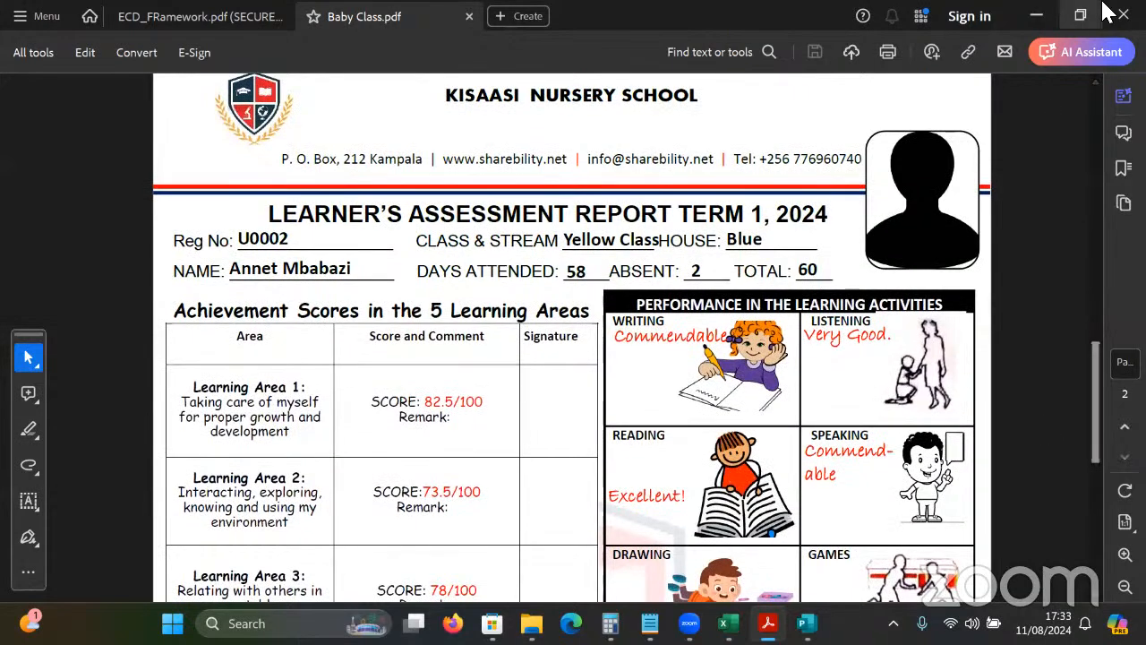
pyautogui.click(1123, 14)
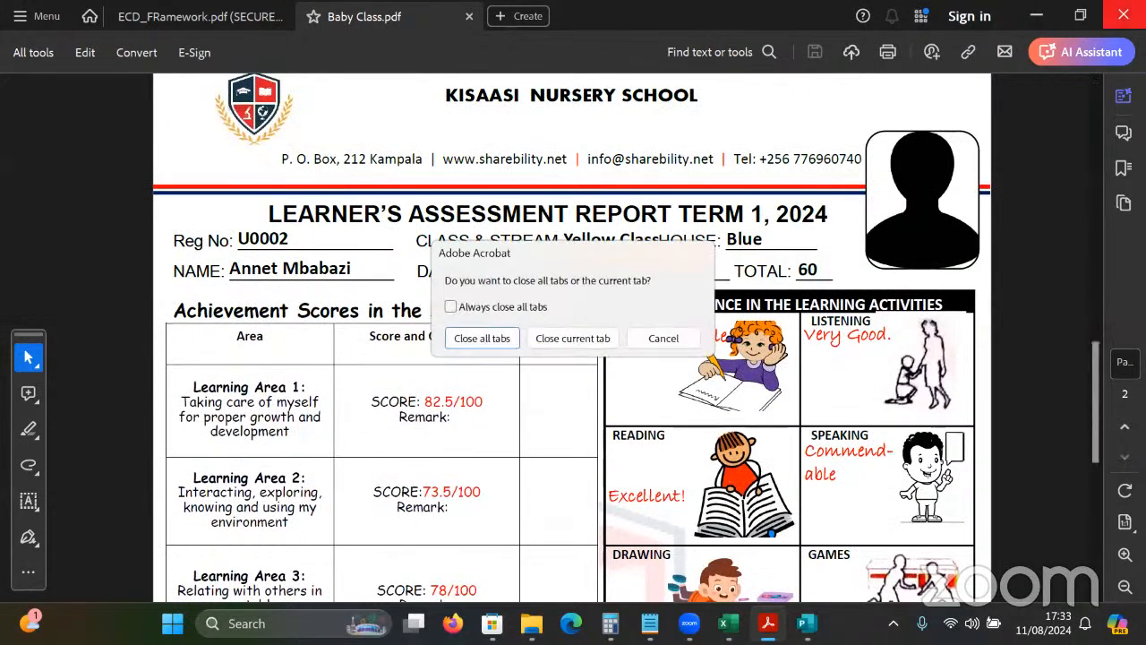
# Close all Acrobat tabs, discard Publication5 unsaved, and save and close the Generator for Baby Reports template.
pyautogui.click(497, 340)
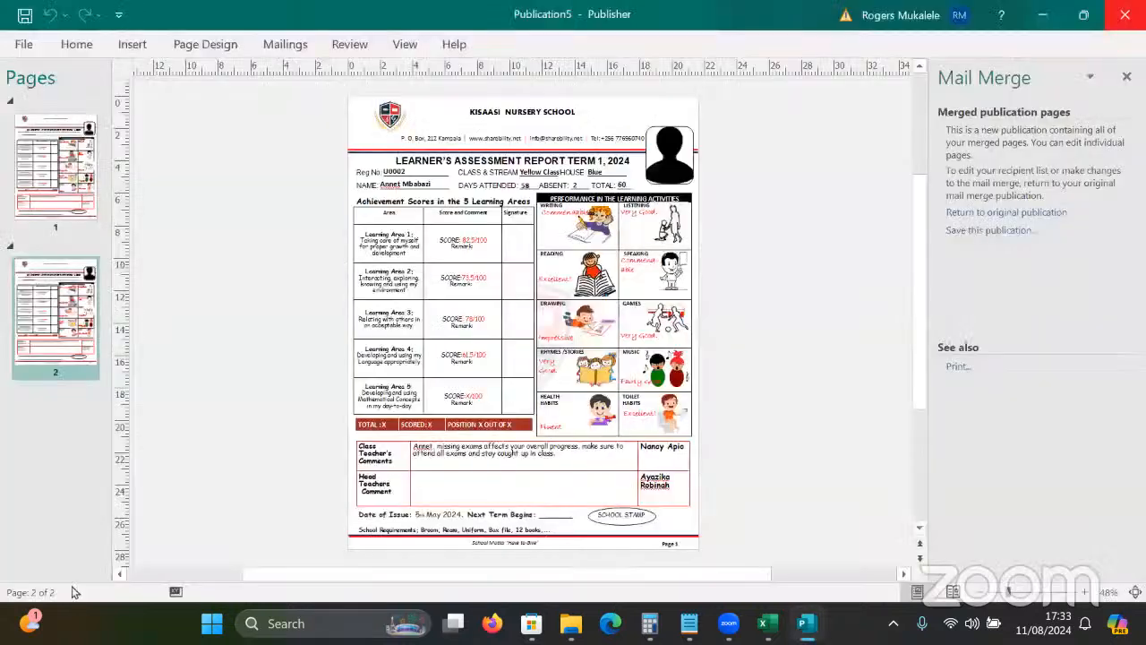
pyautogui.click(1125, 14)
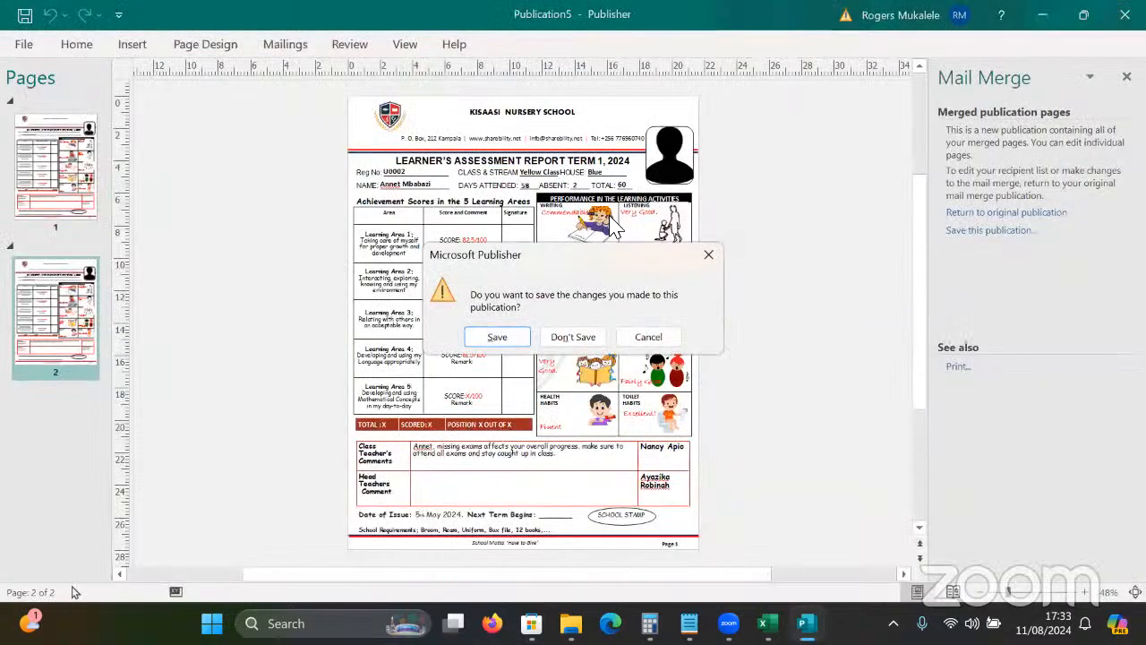
pyautogui.click(580, 333)
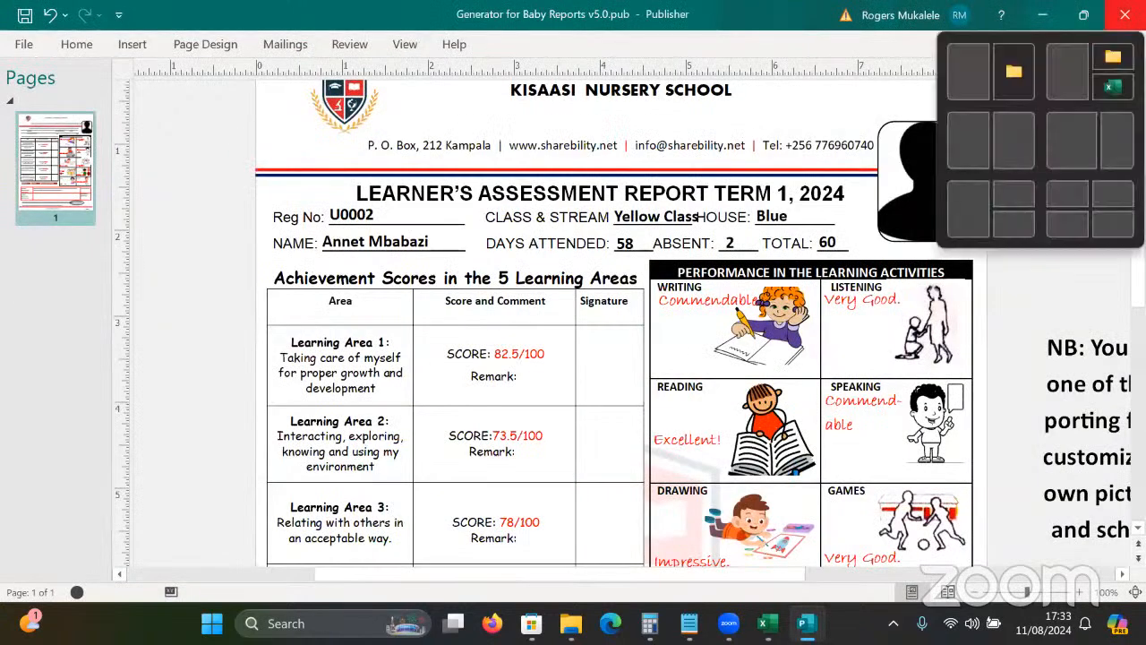
pyautogui.click(1125, 14)
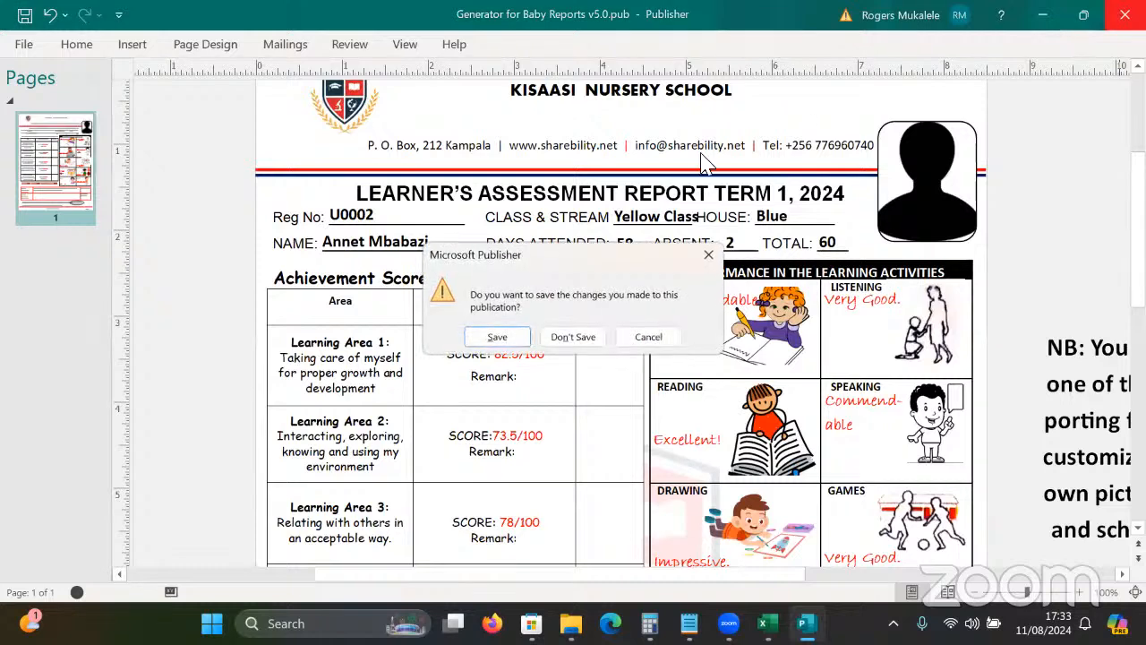
pyautogui.click(498, 338)
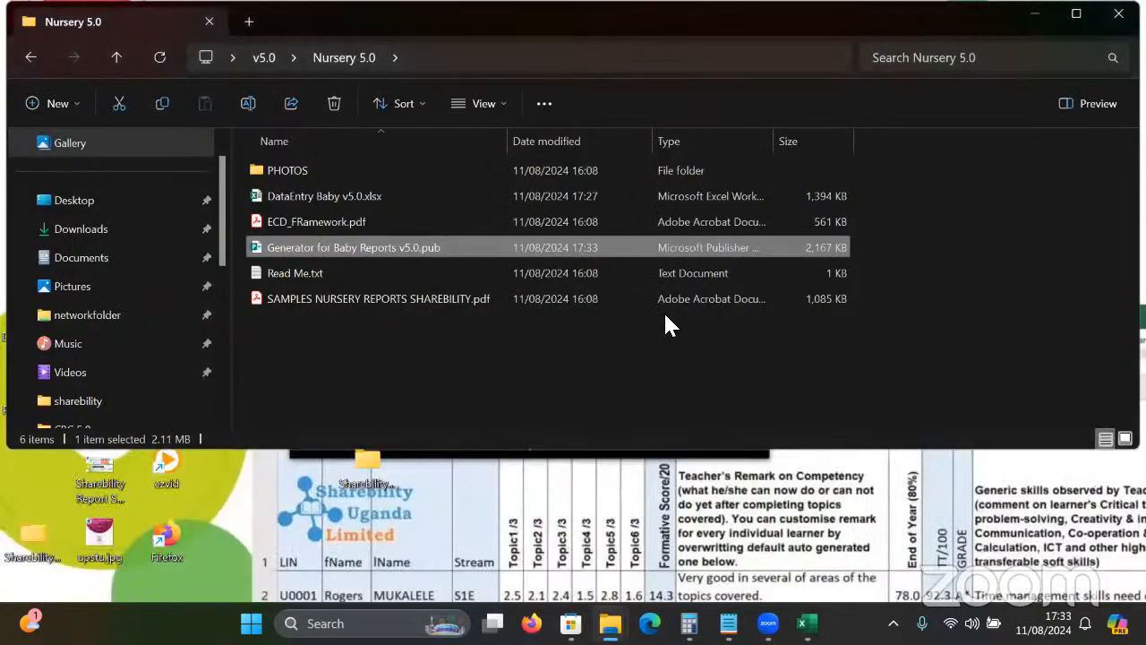
# Clear the file selection in the Nursery 5.0 folder.
pyautogui.click(668, 323)
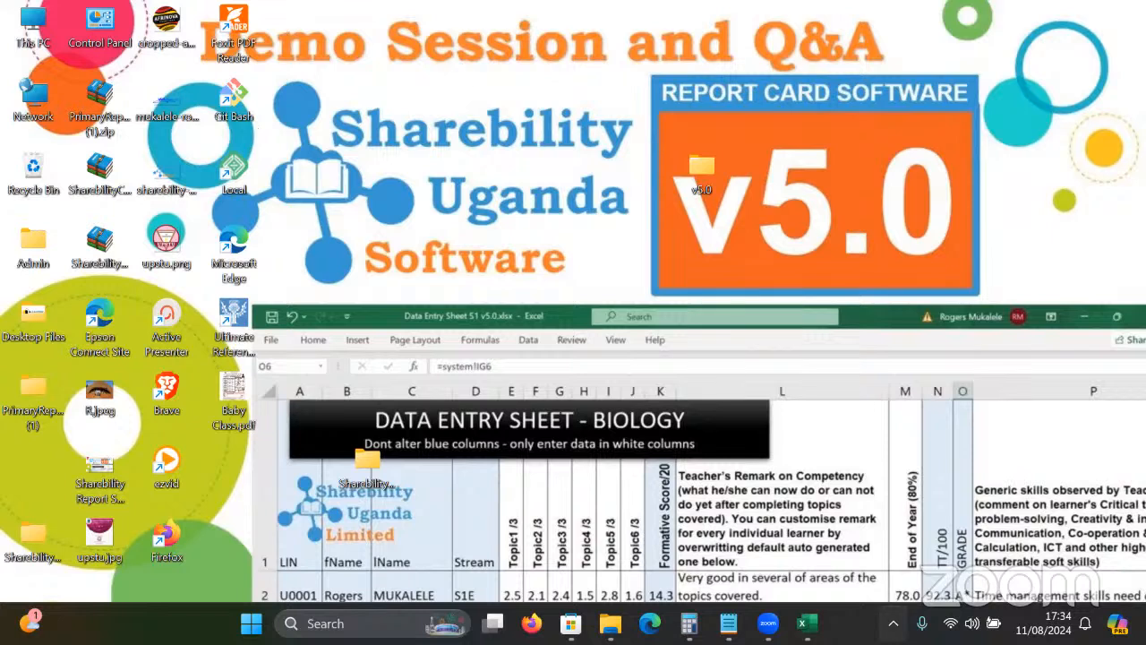
# Launch the Everything search tool from the taskbar's hidden-icons tray.
pyautogui.click(893, 623)
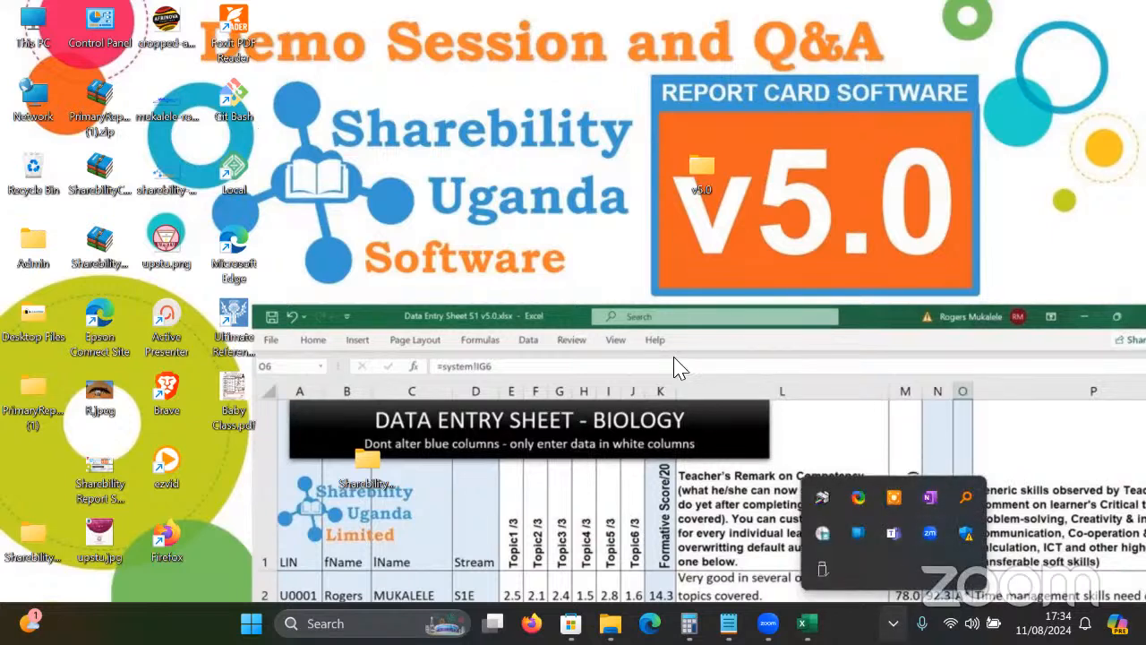
pyautogui.click(766, 336)
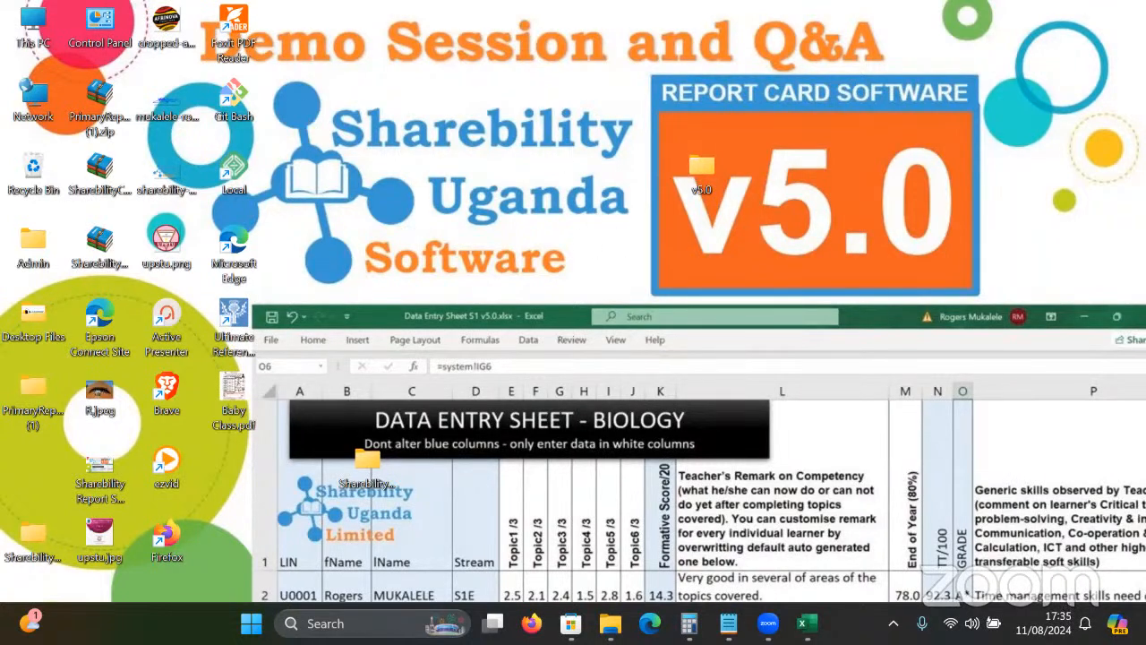
pyautogui.click(893, 623)
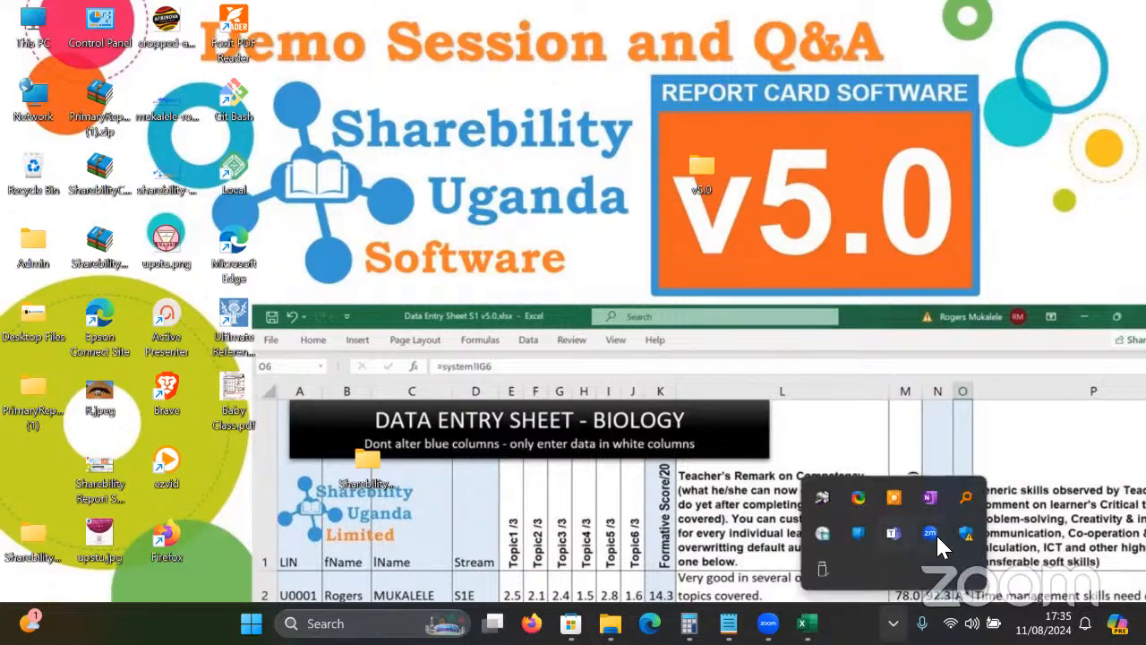
pyautogui.click(966, 507)
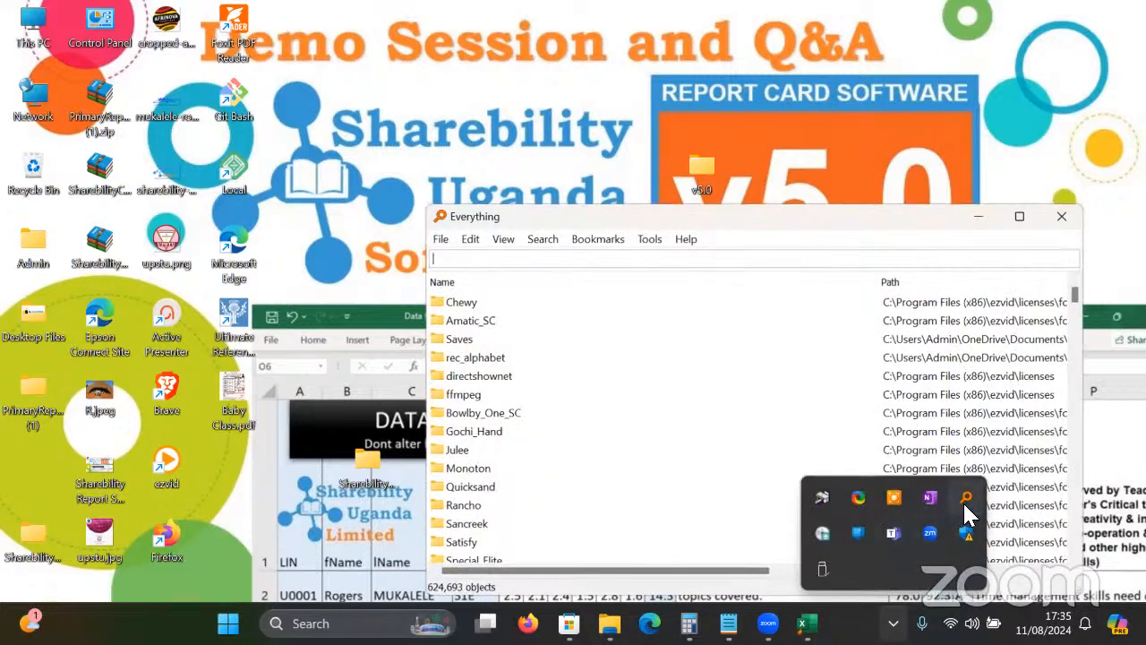
# Search 'nurser' in Everything, open the SharebilityNurseryReportV1.0 folder, and close it since it's empty.
pyautogui.write('nur')
pyautogui.click(628, 330)
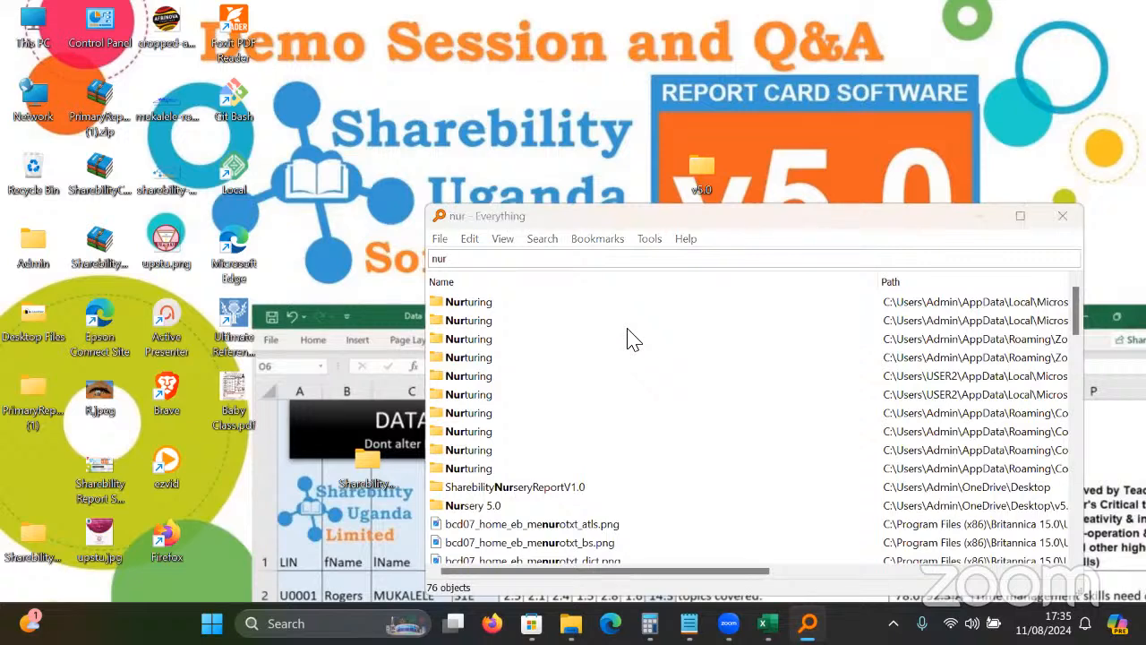
pyautogui.click(480, 261)
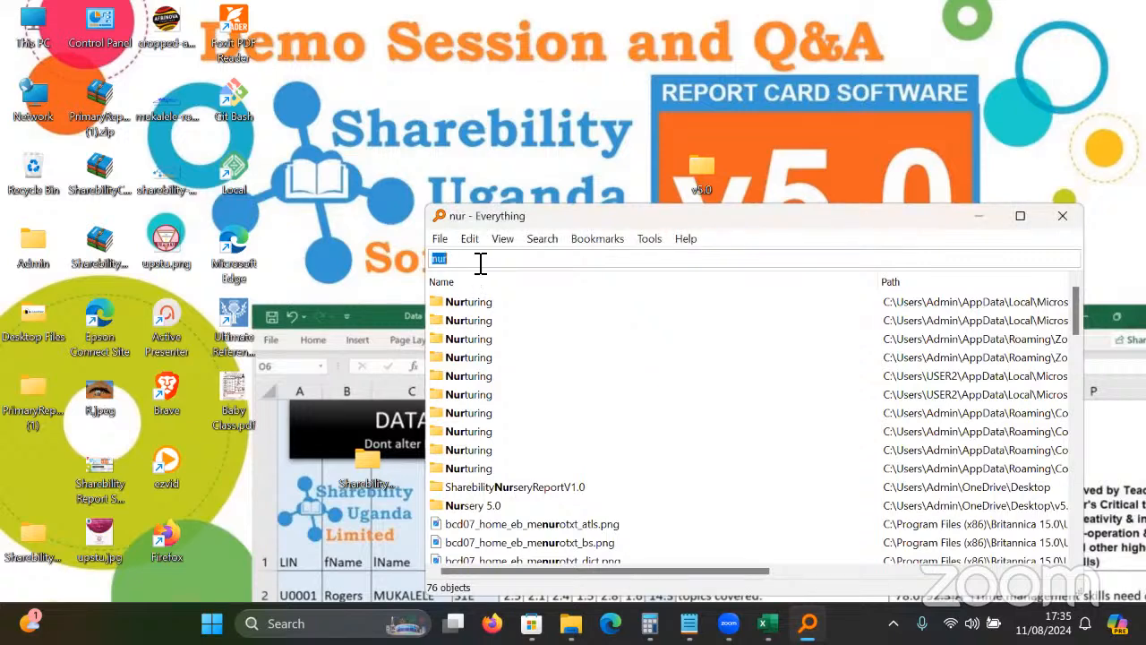
pyautogui.click(480, 262)
pyautogui.write('ser')
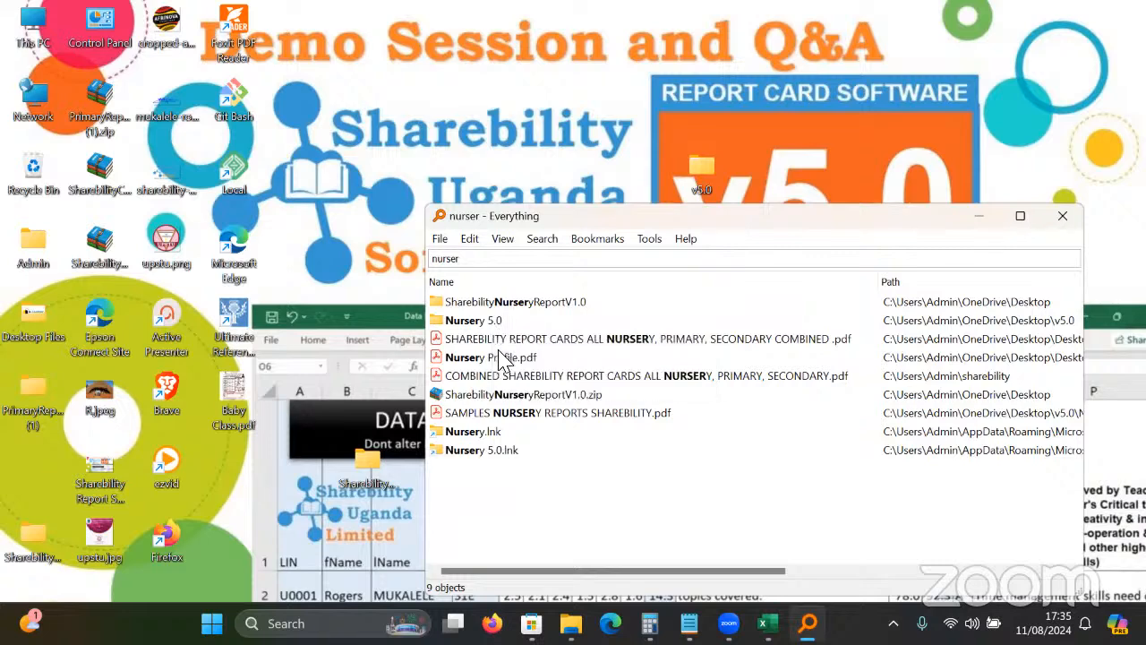
pyautogui.doubleClick(529, 309)
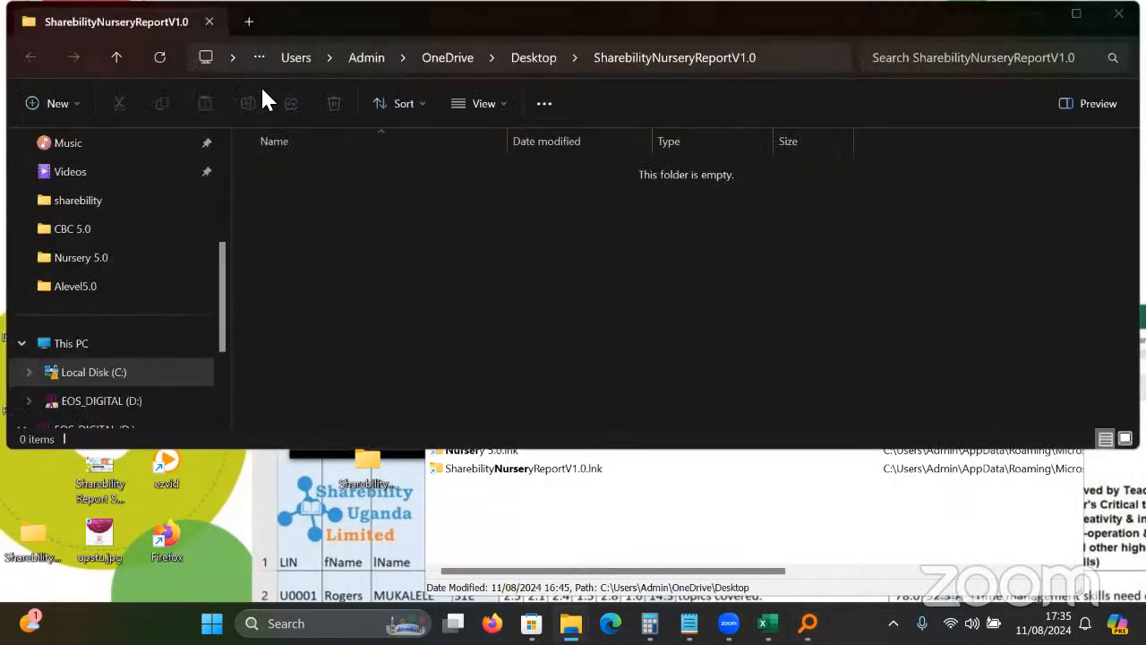
pyautogui.click(1119, 13)
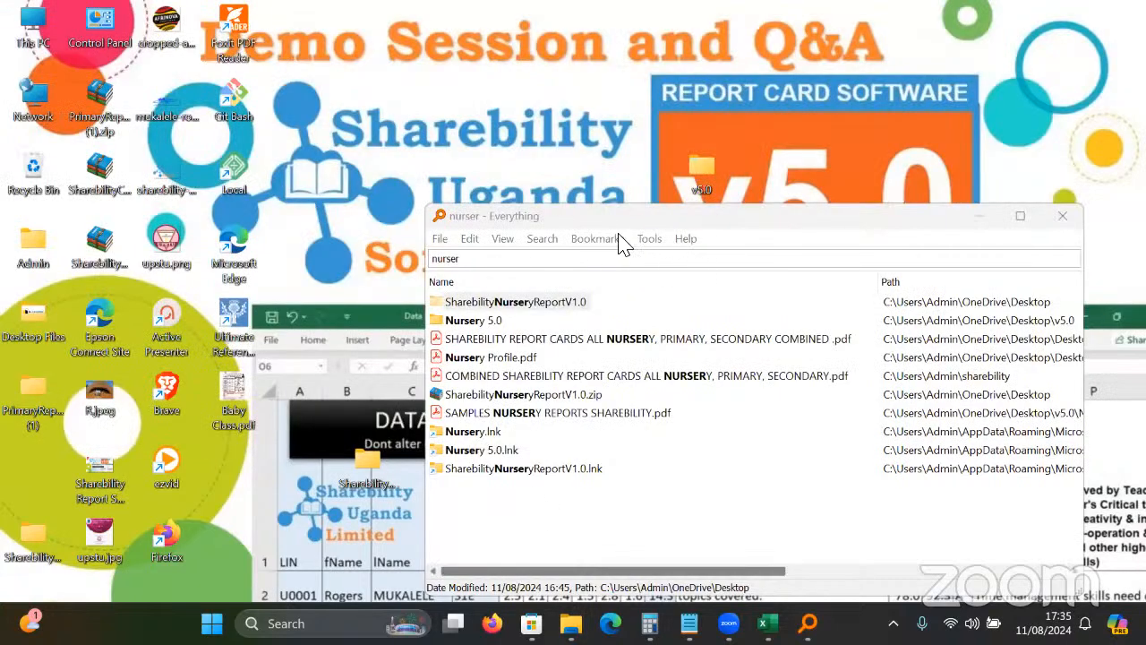
# Open DataEntry Baby v5.0.xlsx in Excel from the v5.0 > Nursery 5.0 folder.
pyautogui.doubleClick(708, 172)
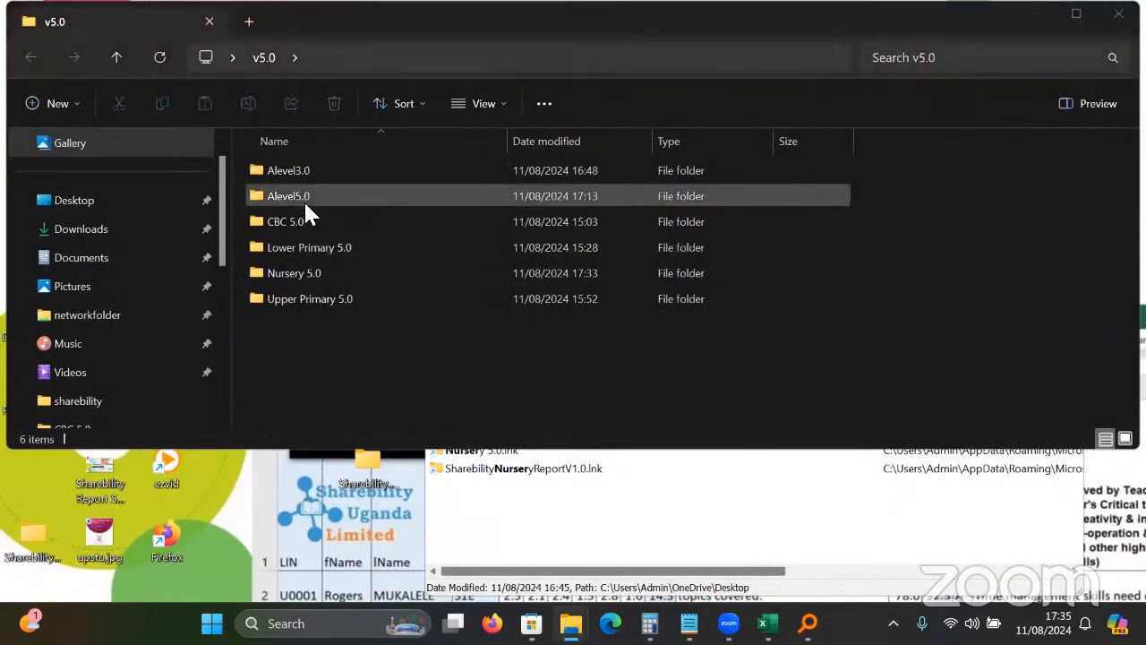
pyautogui.doubleClick(322, 275)
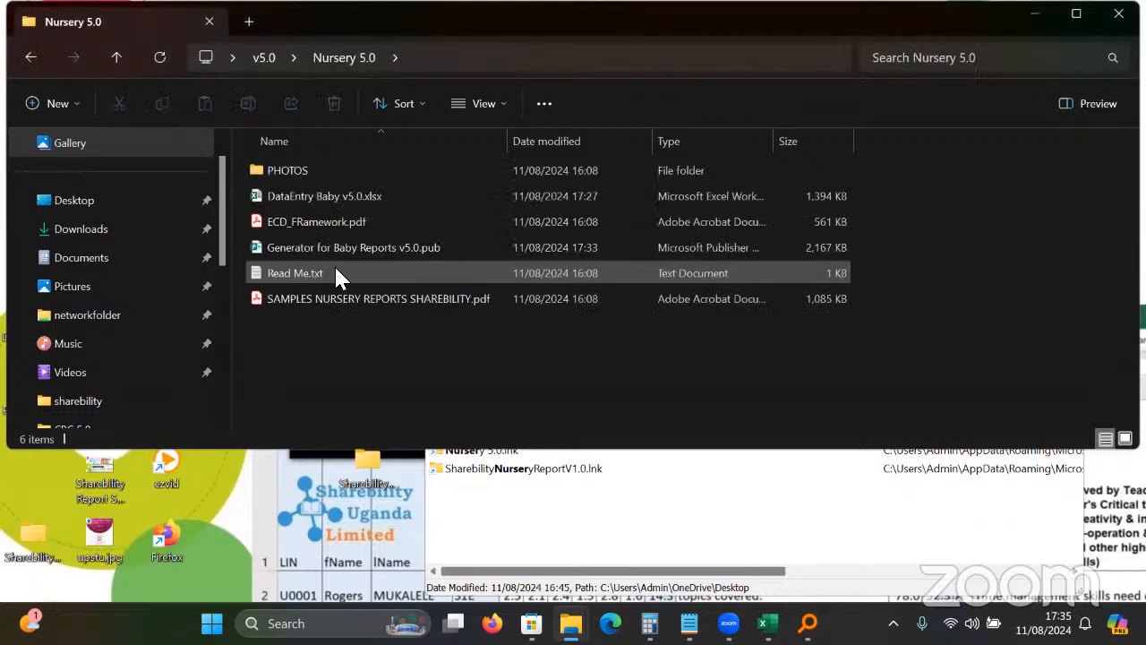
pyautogui.click(309, 198)
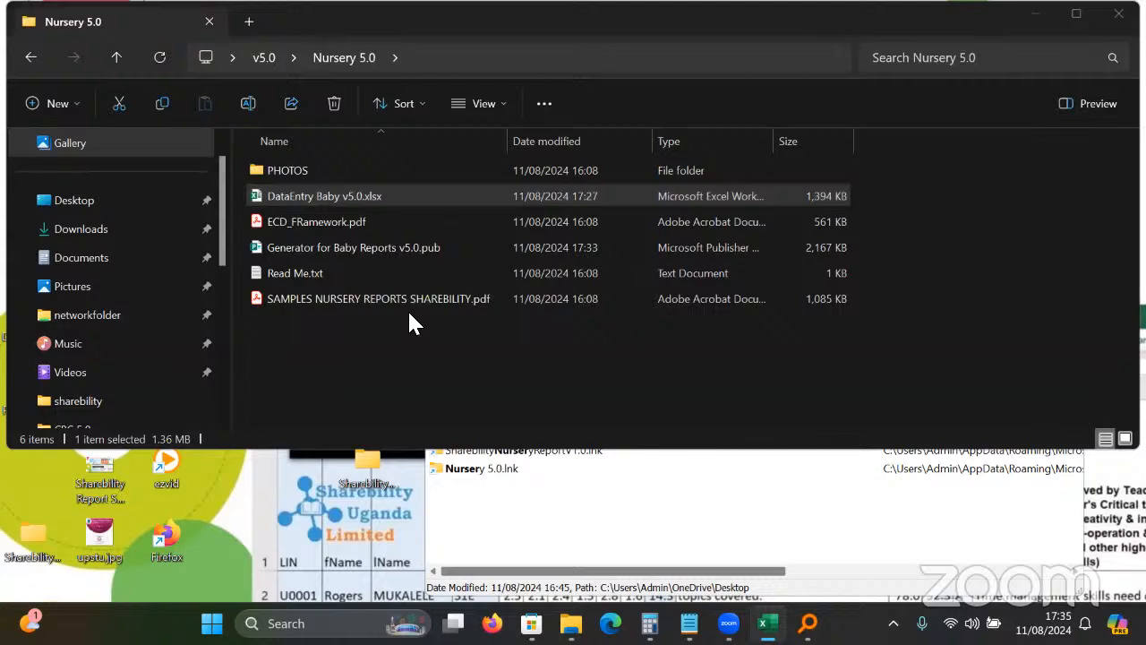
pyautogui.doubleClick(264, 202)
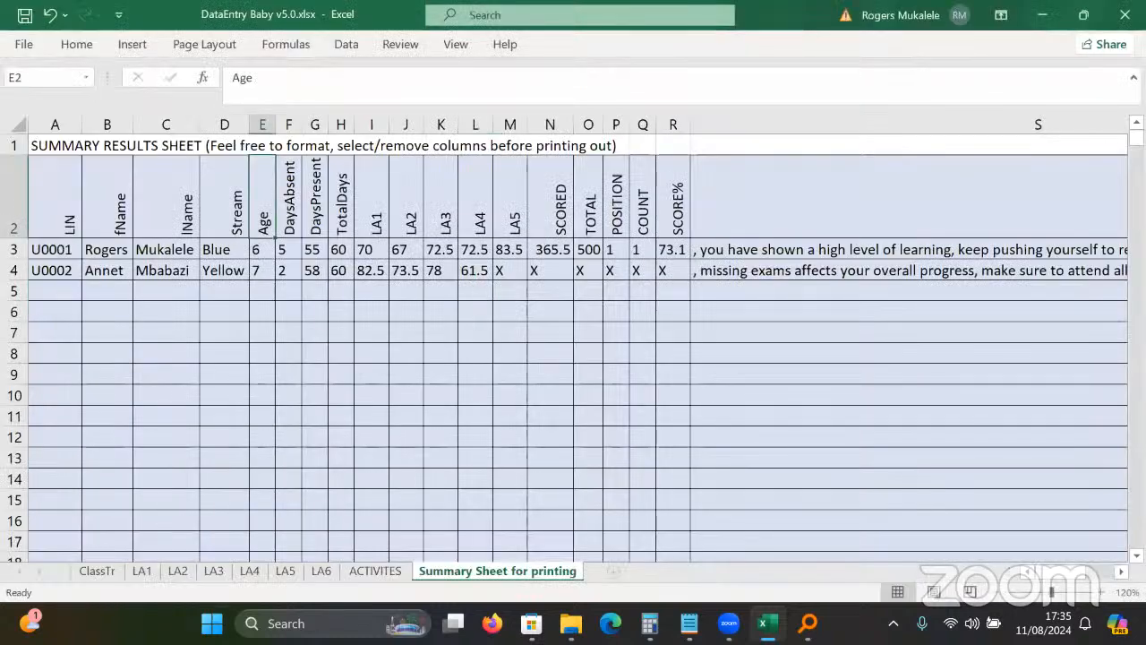
# On the LA1 sheet, inspect the SCORE/100 formulas in N2 and N3, then close the workbook.
pyautogui.click(142, 570)
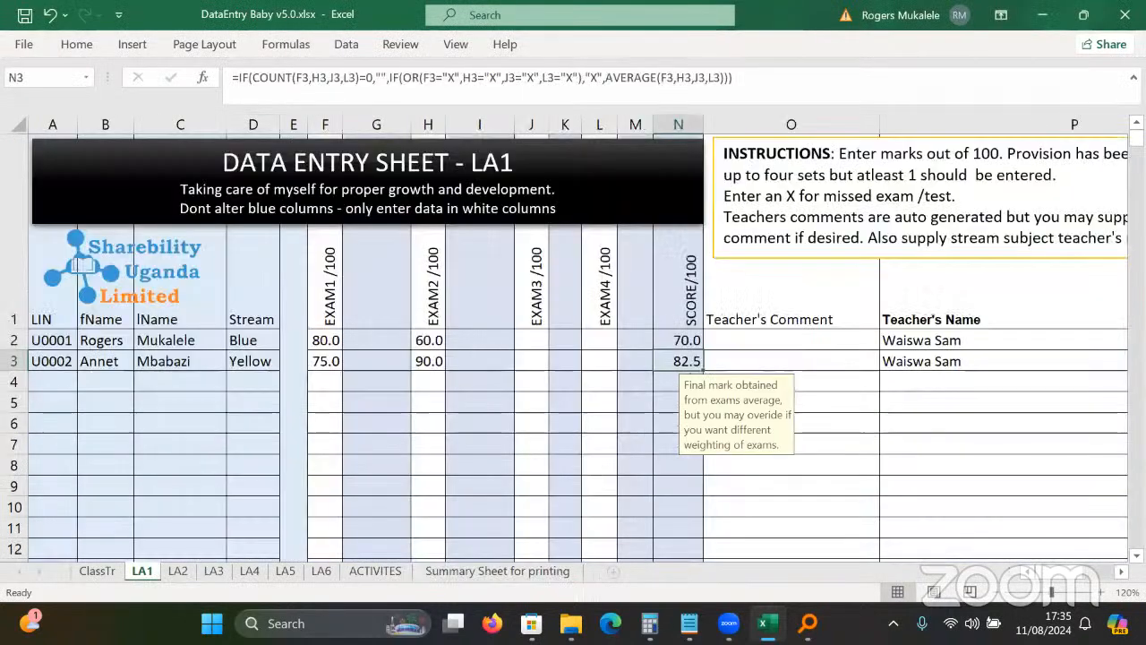
pyautogui.click(596, 339)
pyautogui.moveTo(600, 385); pyautogui.dragTo(588, 415)
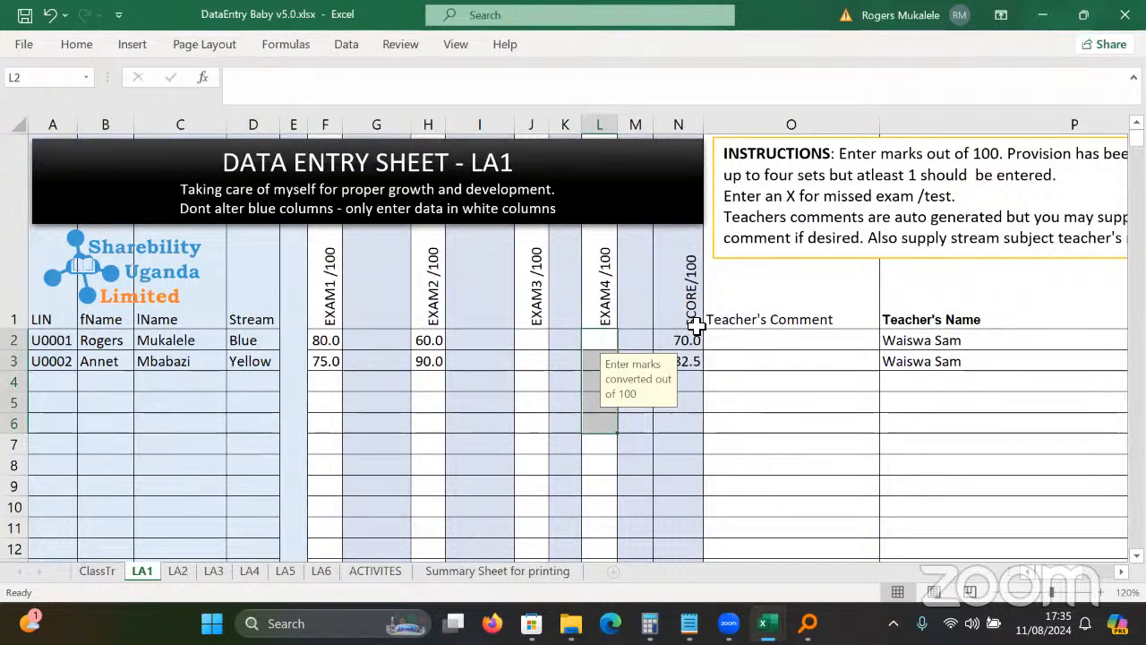
pyautogui.moveTo(691, 341); pyautogui.dragTo(685, 363)
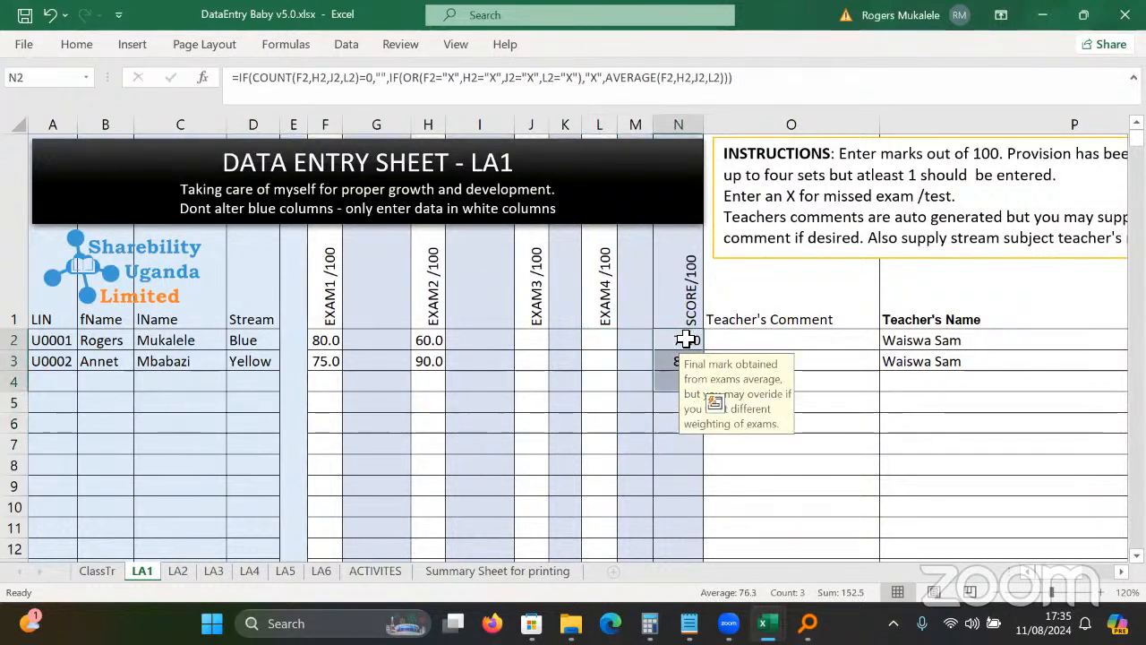
pyautogui.click(686, 337)
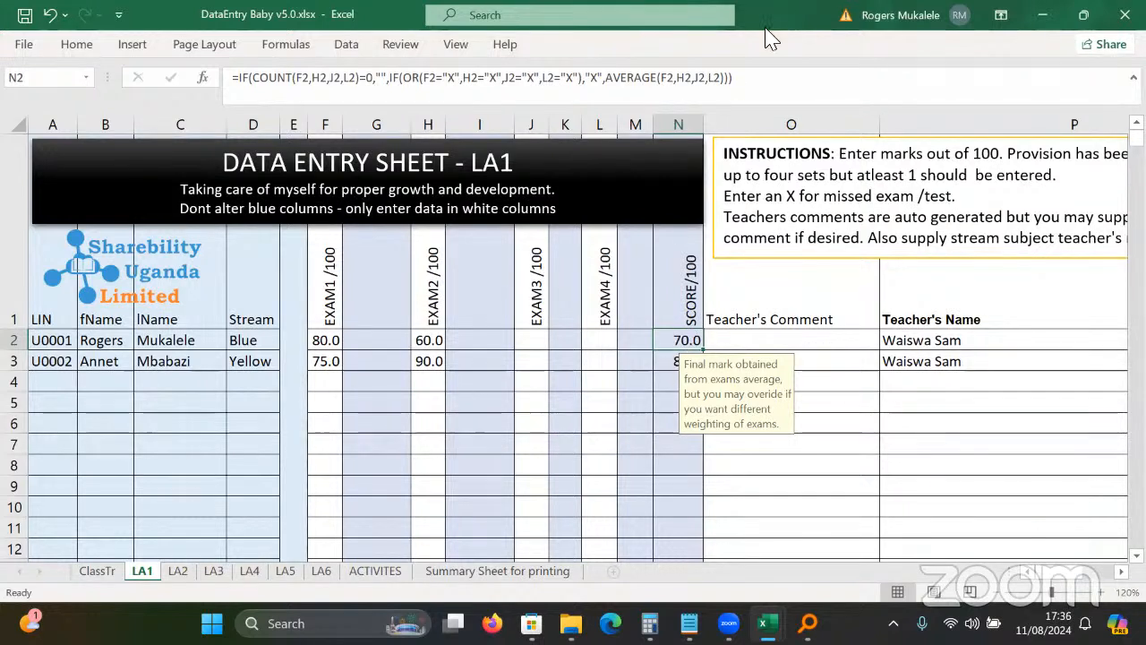
pyautogui.click(752, 81)
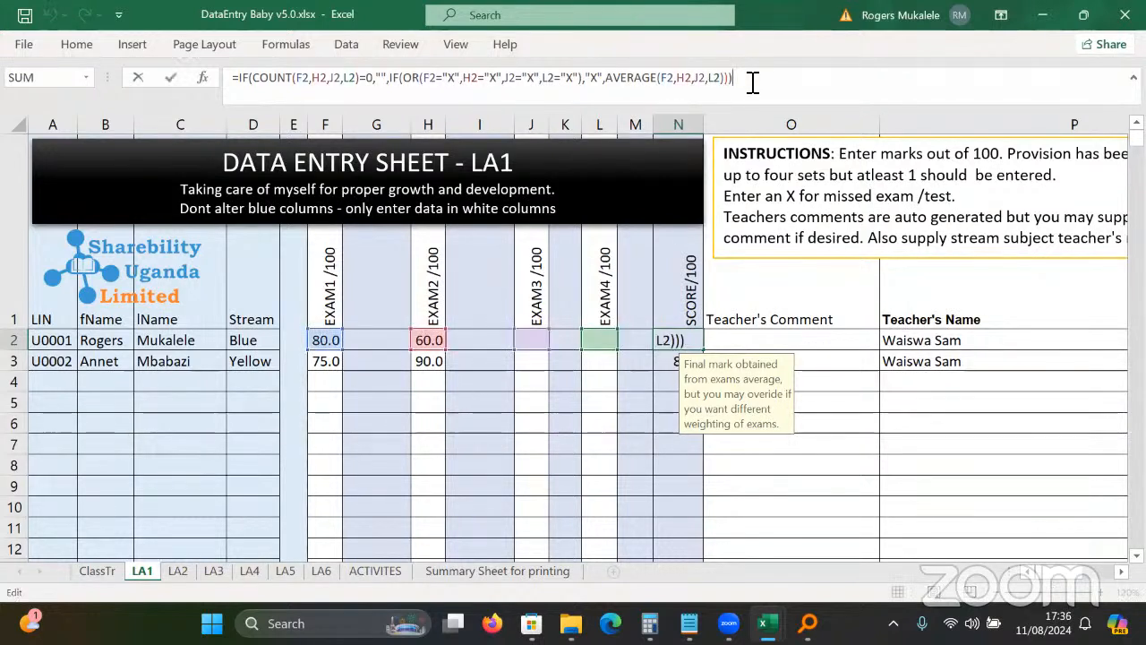
pyautogui.press('Escape')
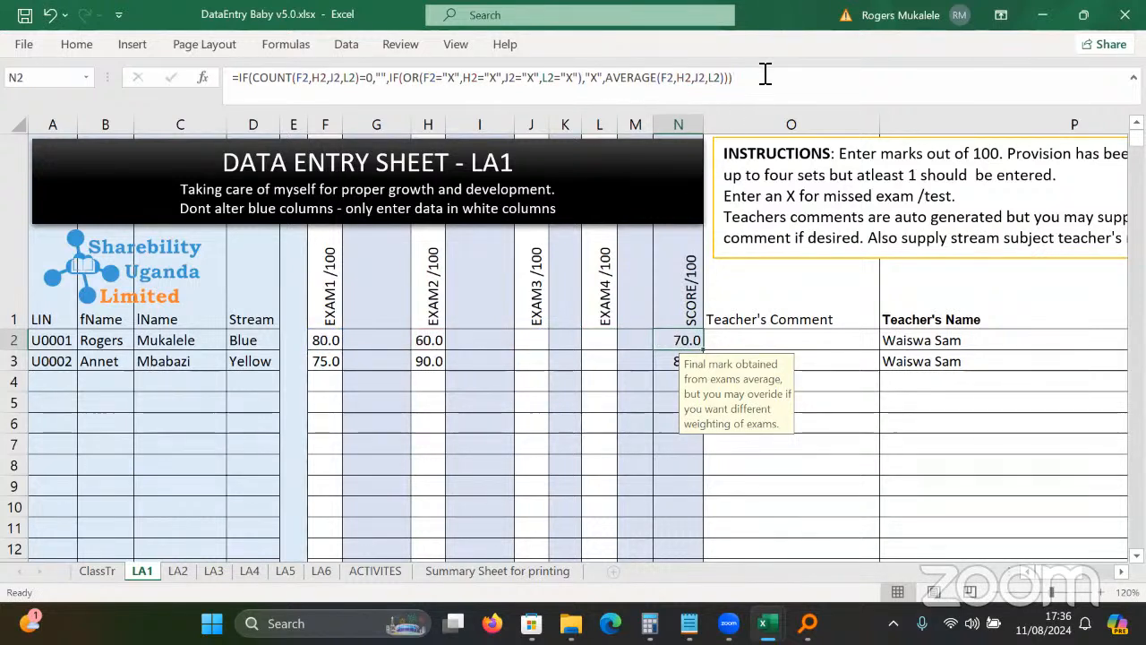
pyautogui.click(650, 367)
pyautogui.click(696, 366)
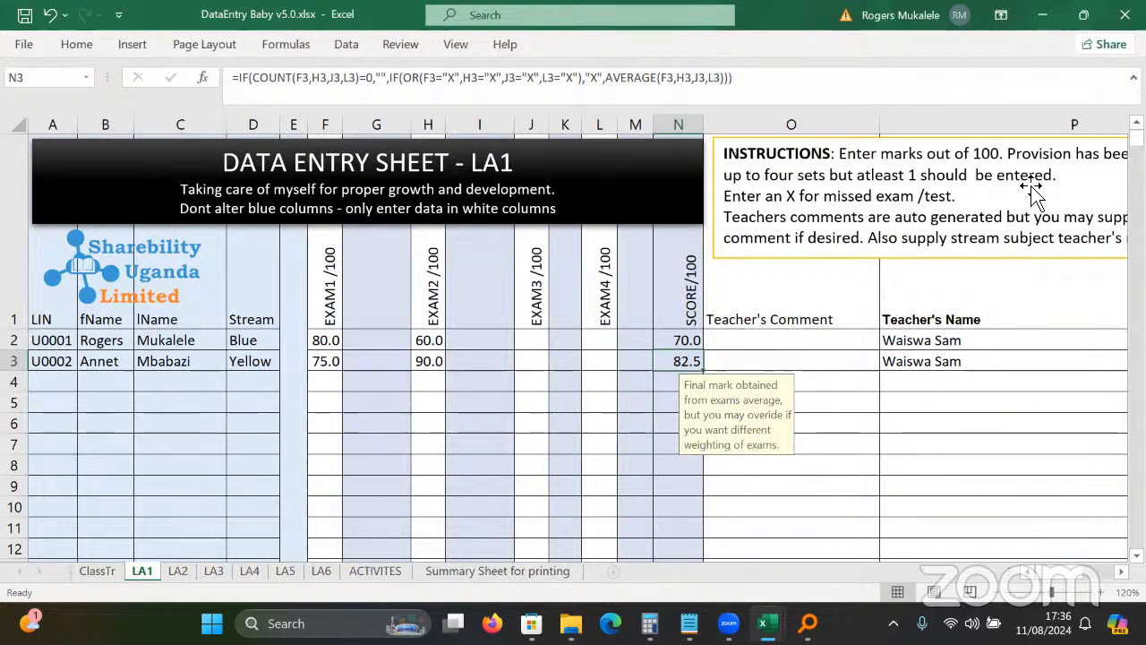
pyautogui.click(1125, 15)
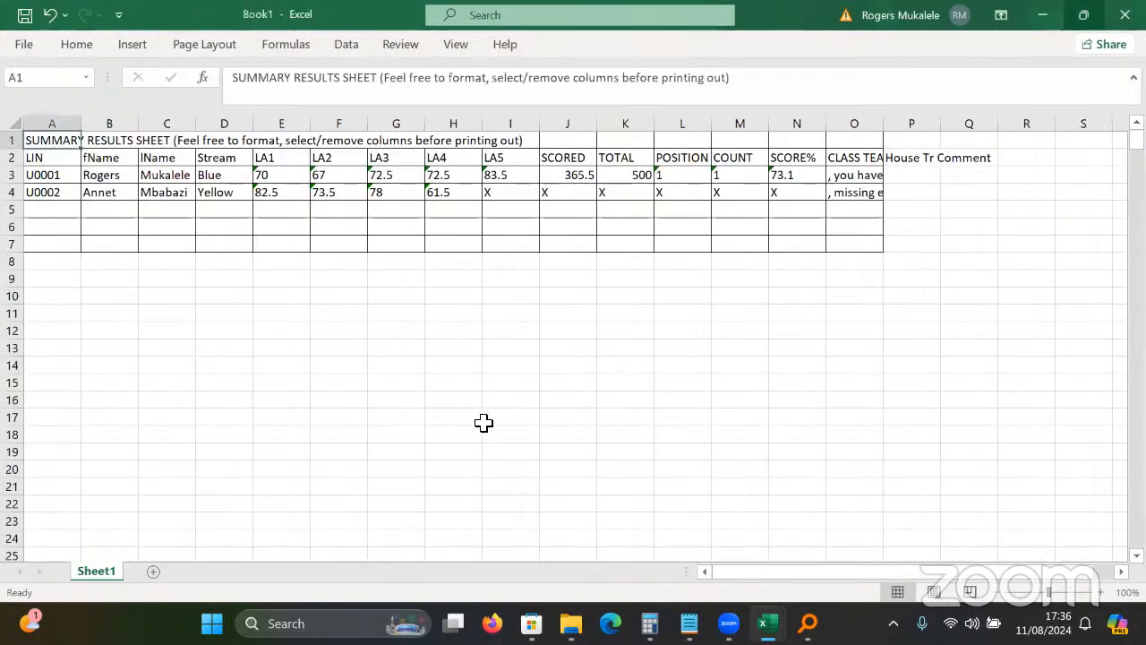
# Close Book1 without saving it.
pyautogui.click(1124, 14)
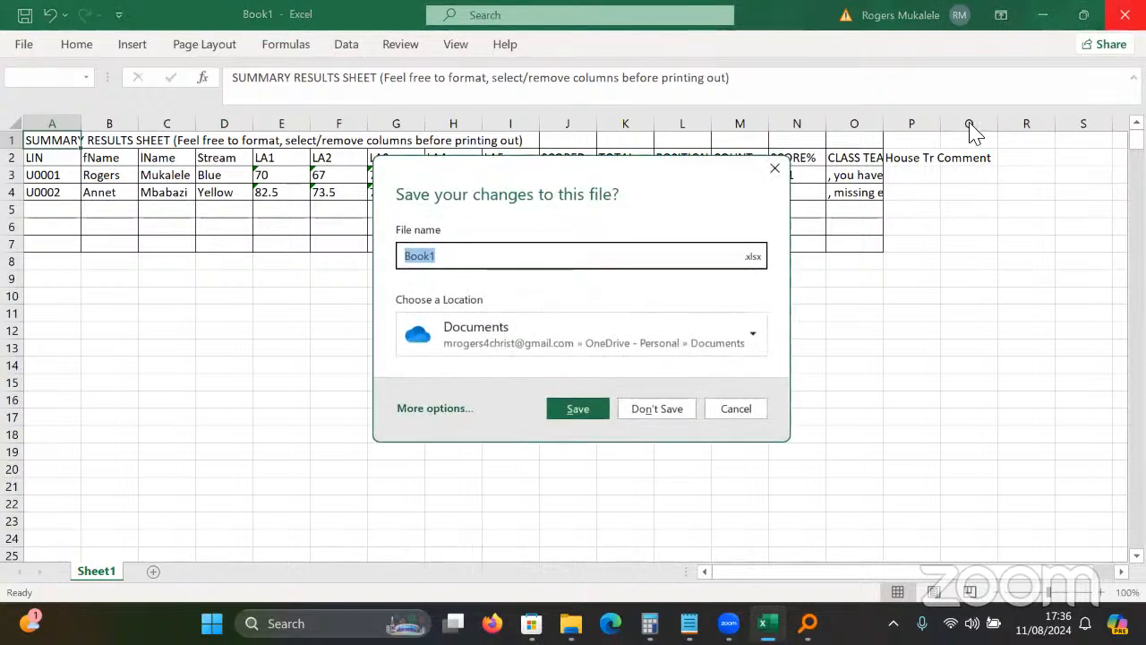
pyautogui.click(671, 413)
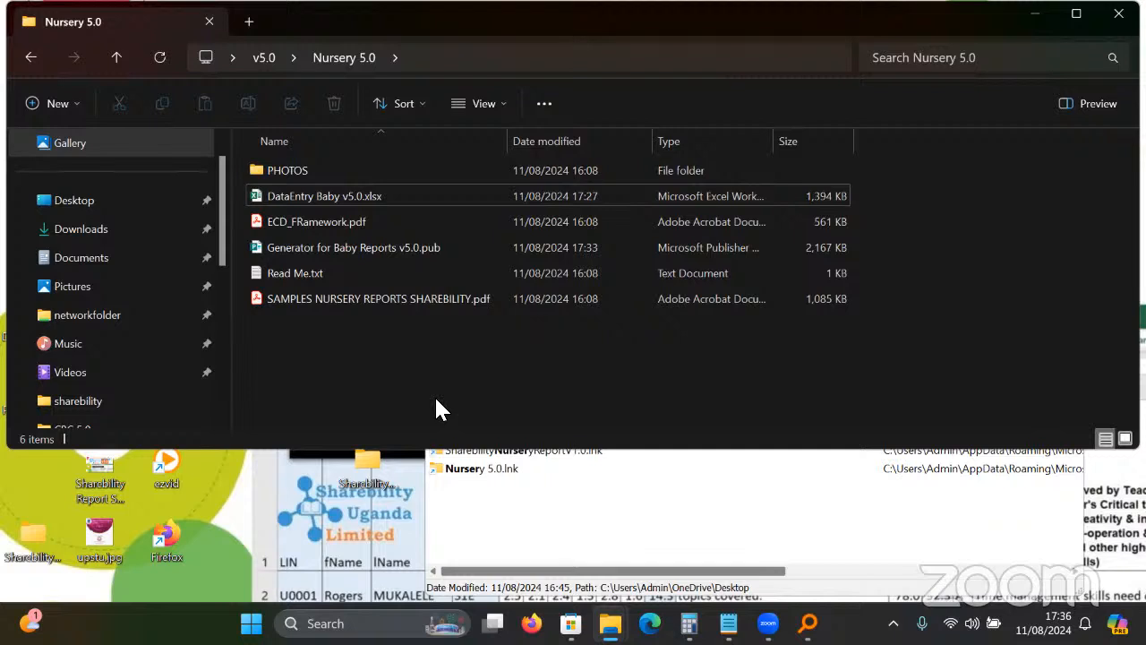
# From the v5.0 folder, open Lower Primary 5.0 and launch DataEntry Lower Primary.xlsx in Excel.
pyautogui.click(31, 57)
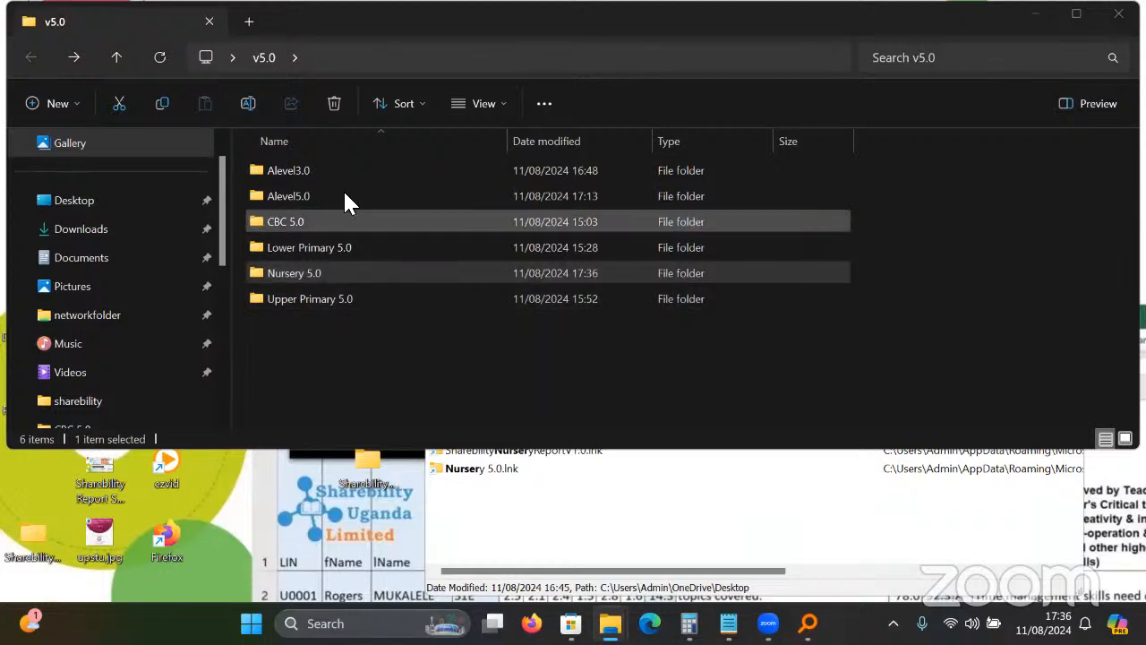
pyautogui.click(359, 356)
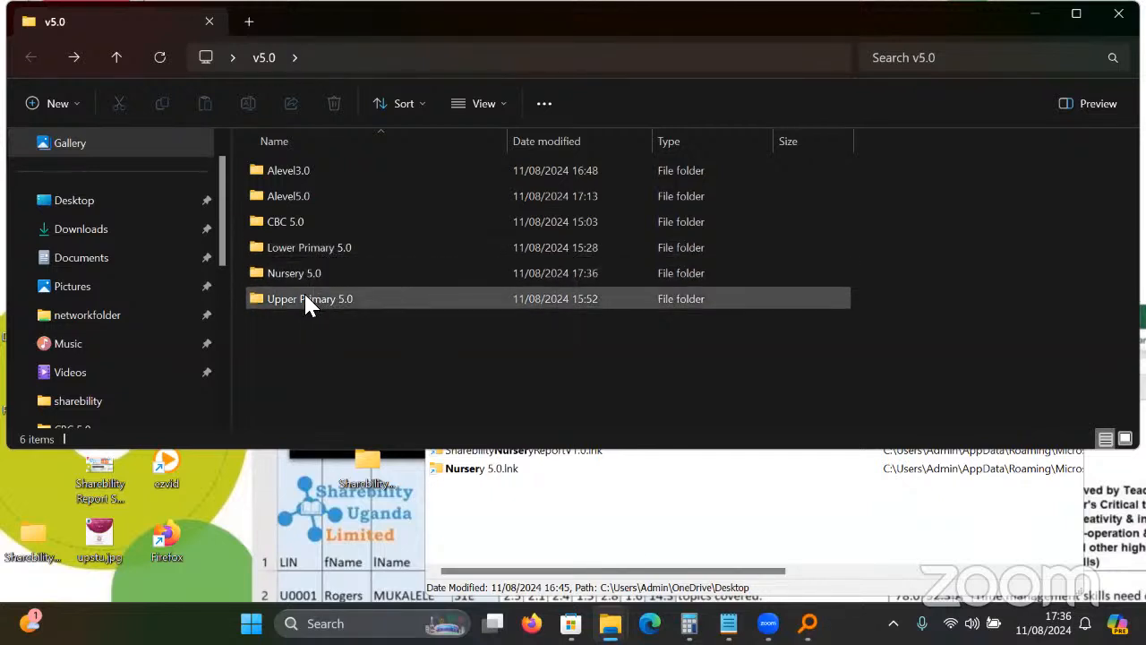
pyautogui.click(304, 298)
pyautogui.click(314, 247)
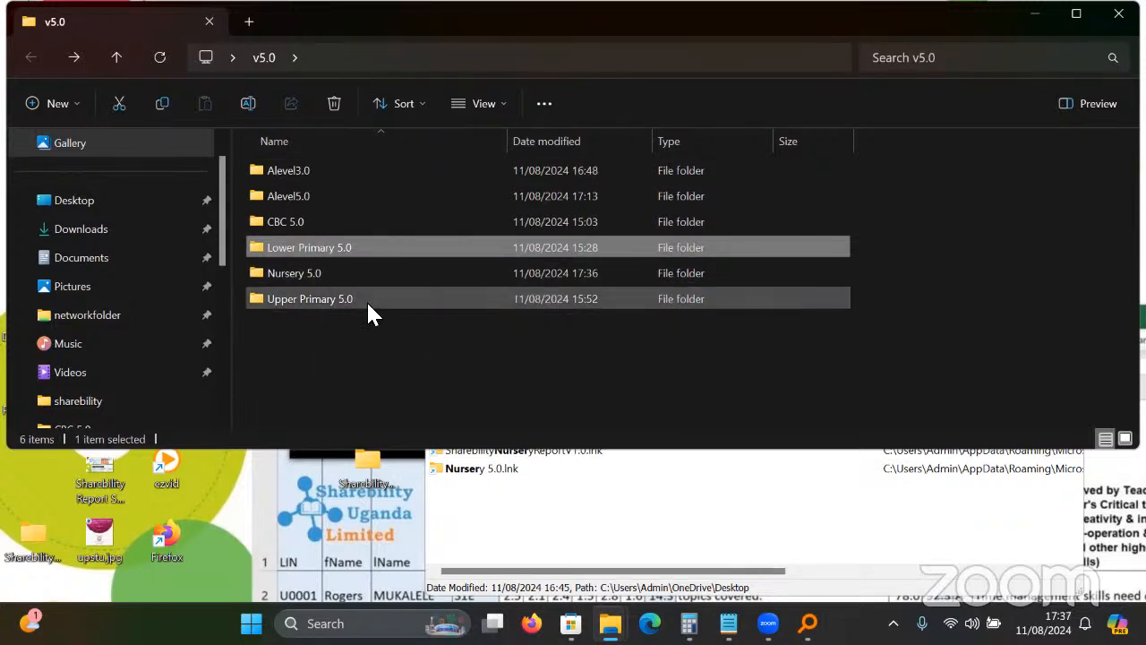
pyautogui.click(356, 336)
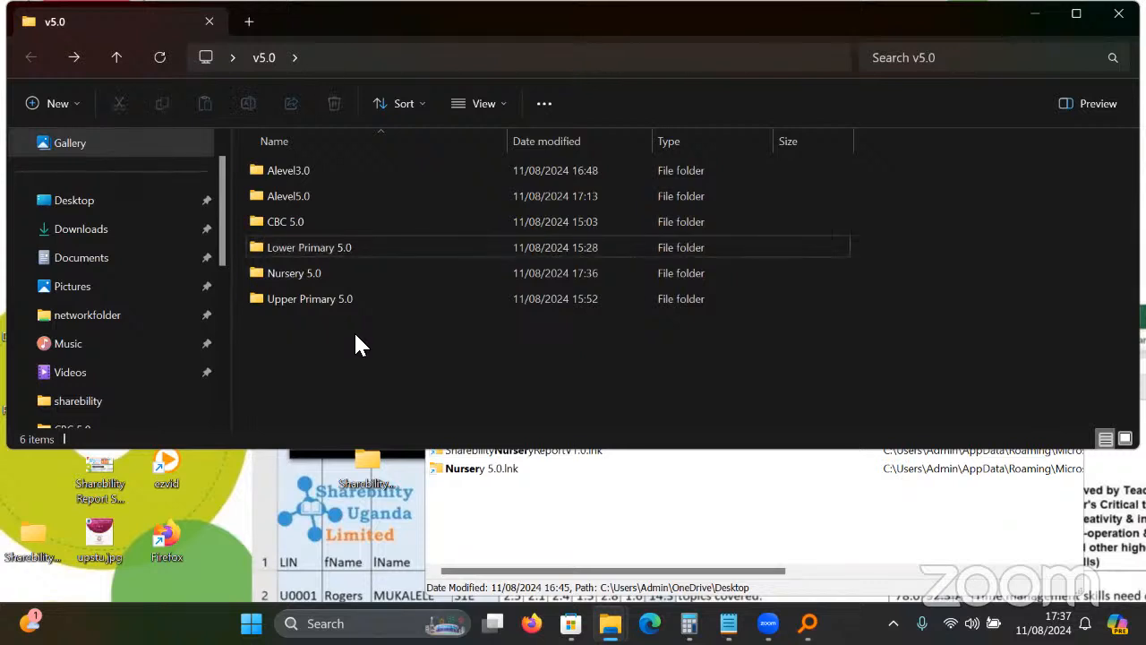
pyautogui.doubleClick(309, 304)
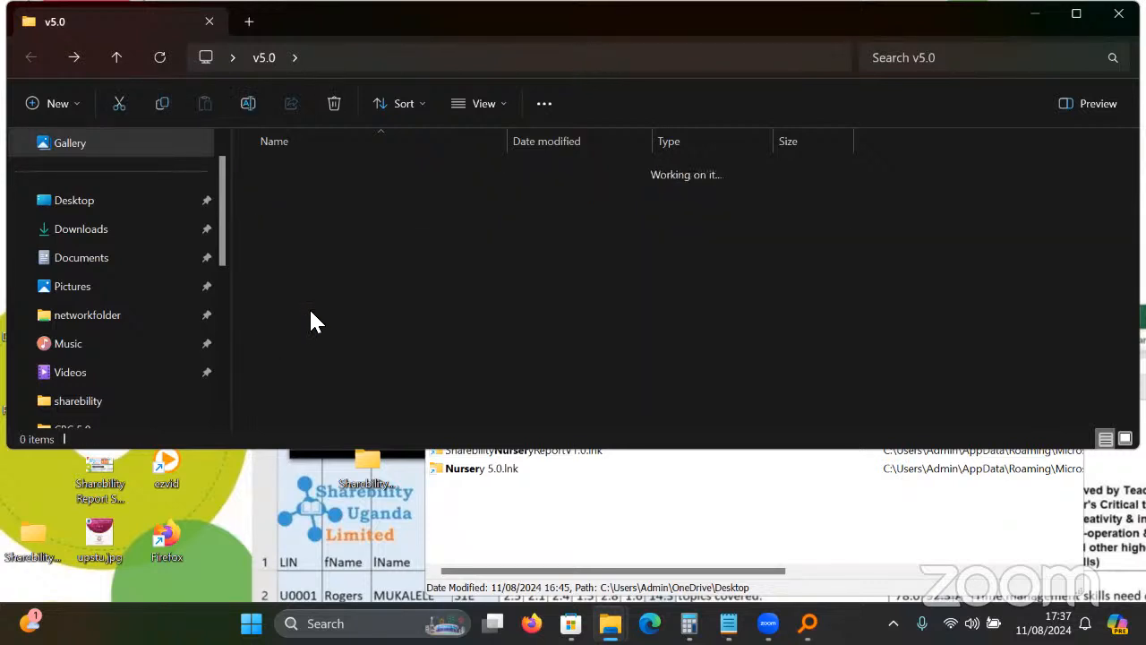
pyautogui.click(31, 57)
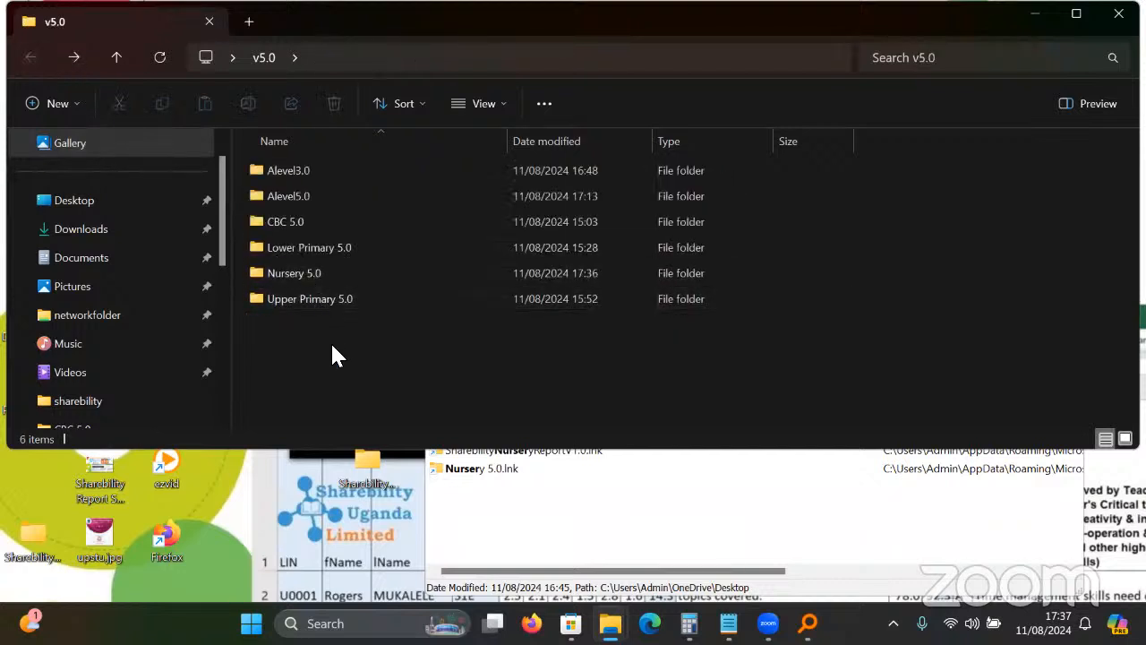
pyautogui.doubleClick(296, 252)
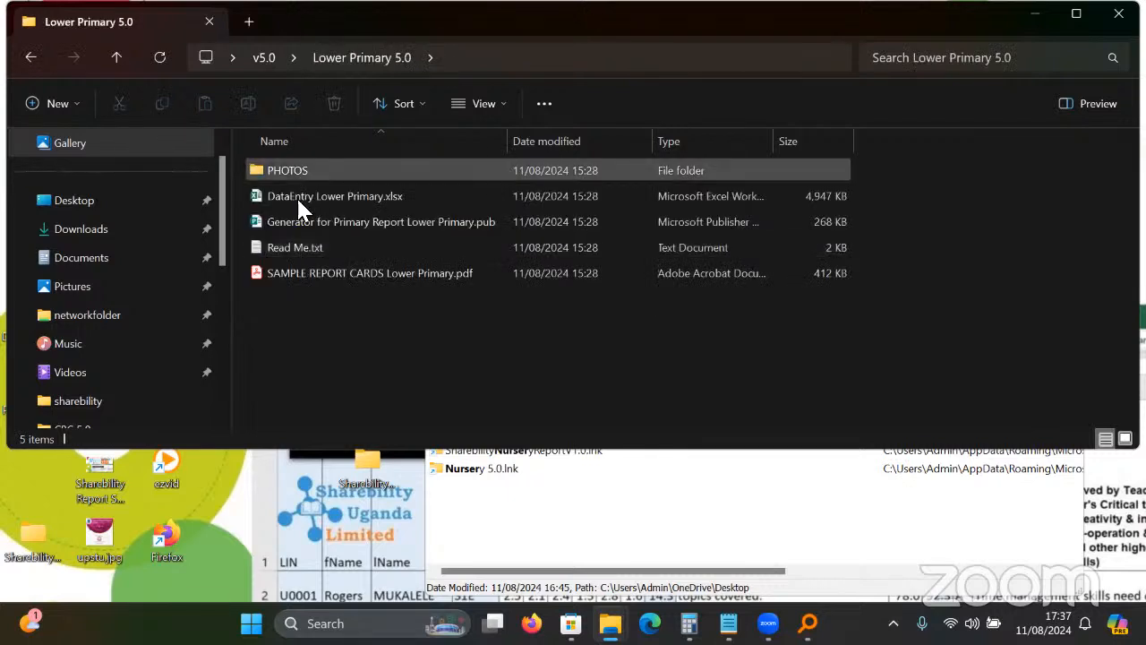
pyautogui.doubleClick(327, 197)
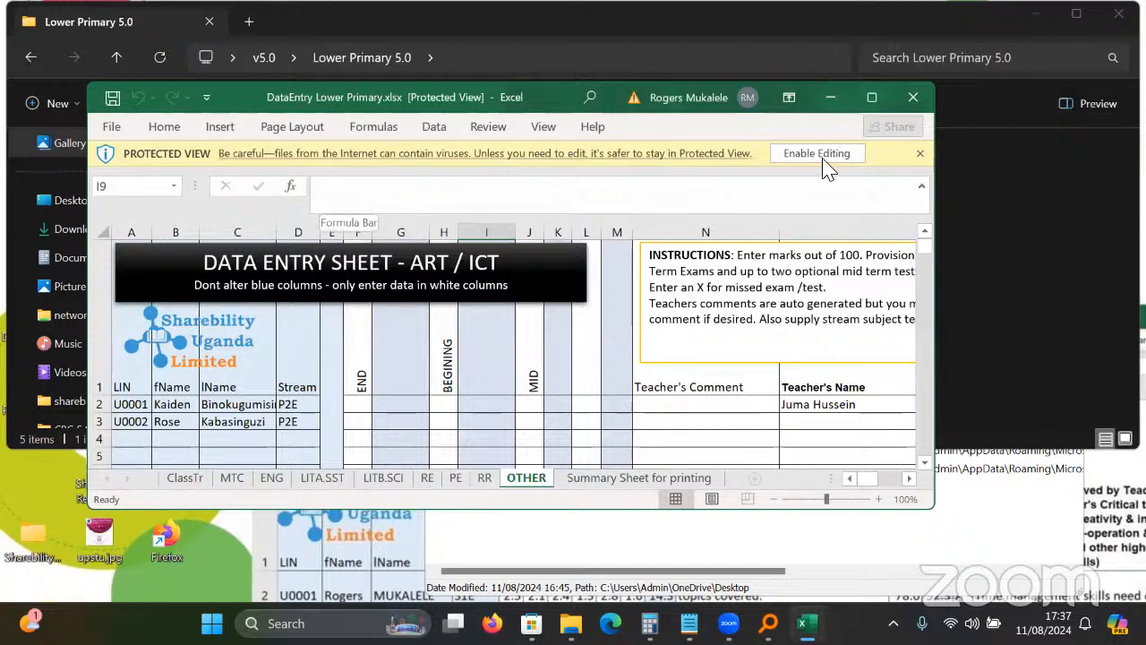
# Enable editing, maximize the window, read the G3 Free note on ART / ICT, then close Excel.
pyautogui.click(815, 164)
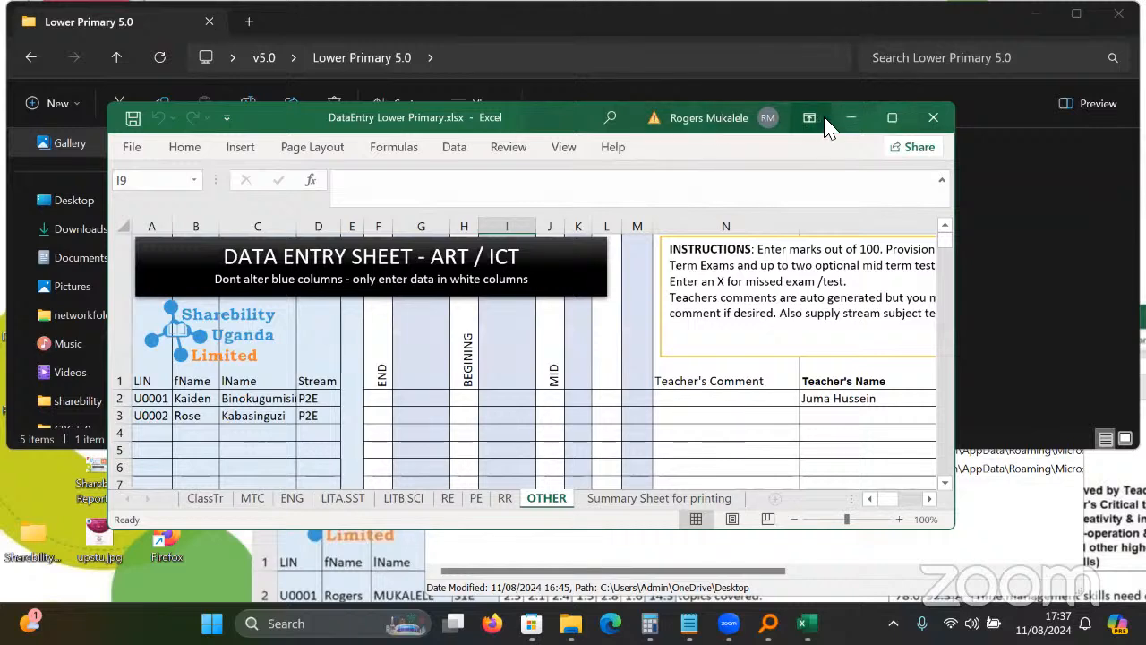
pyautogui.click(885, 117)
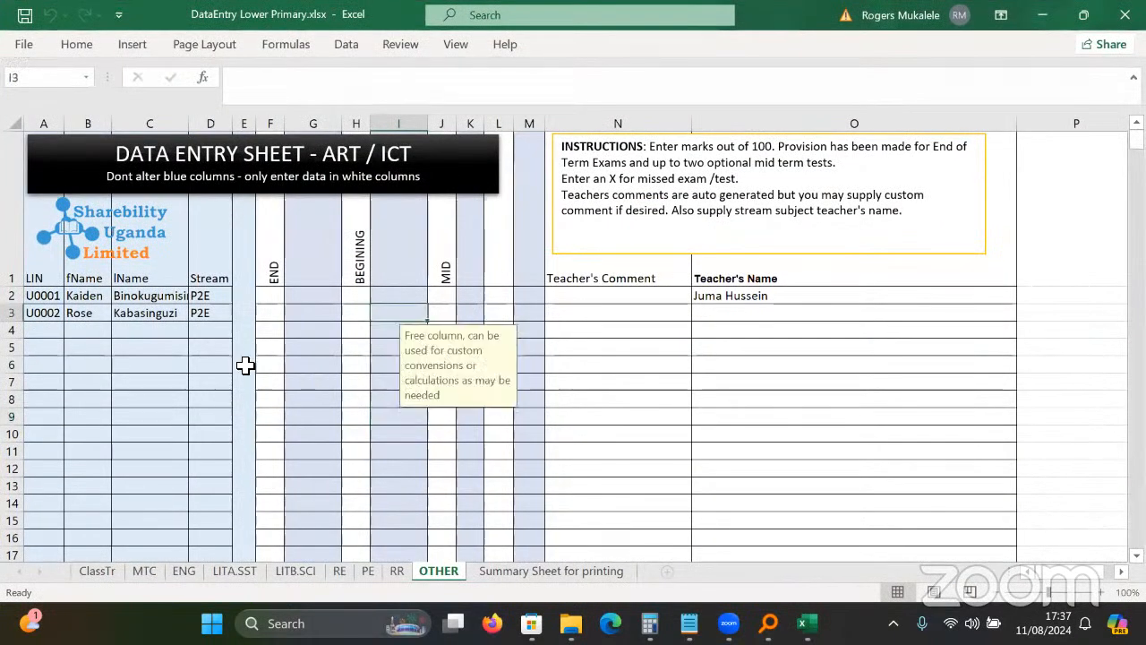
pyautogui.click(229, 367)
pyautogui.click(326, 310)
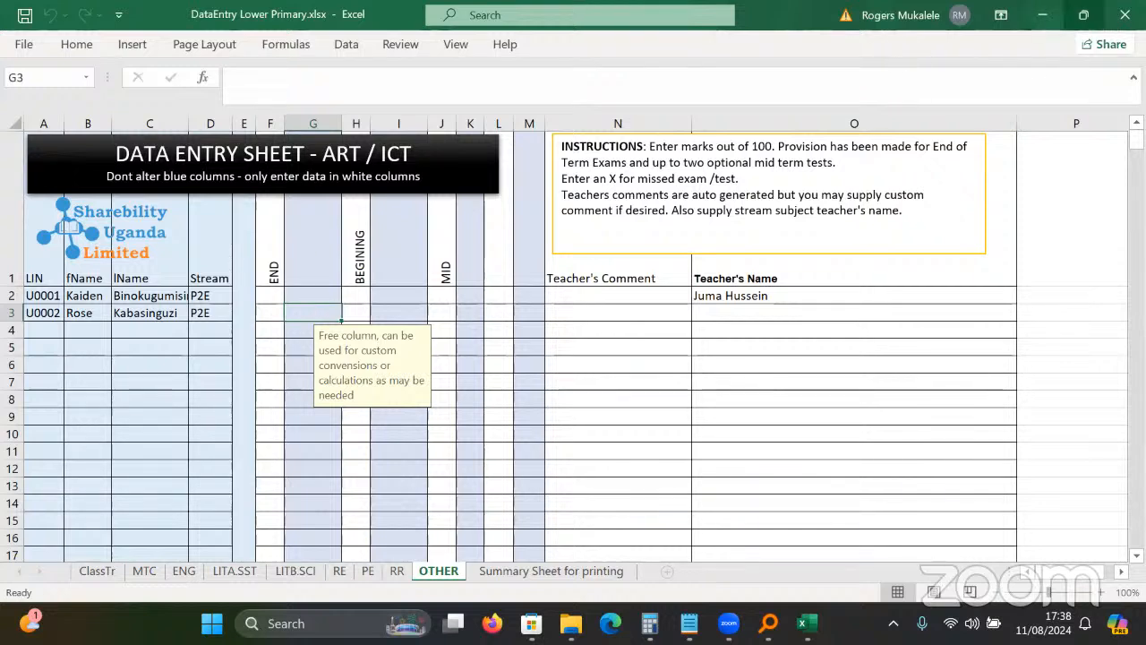
pyautogui.click(1124, 15)
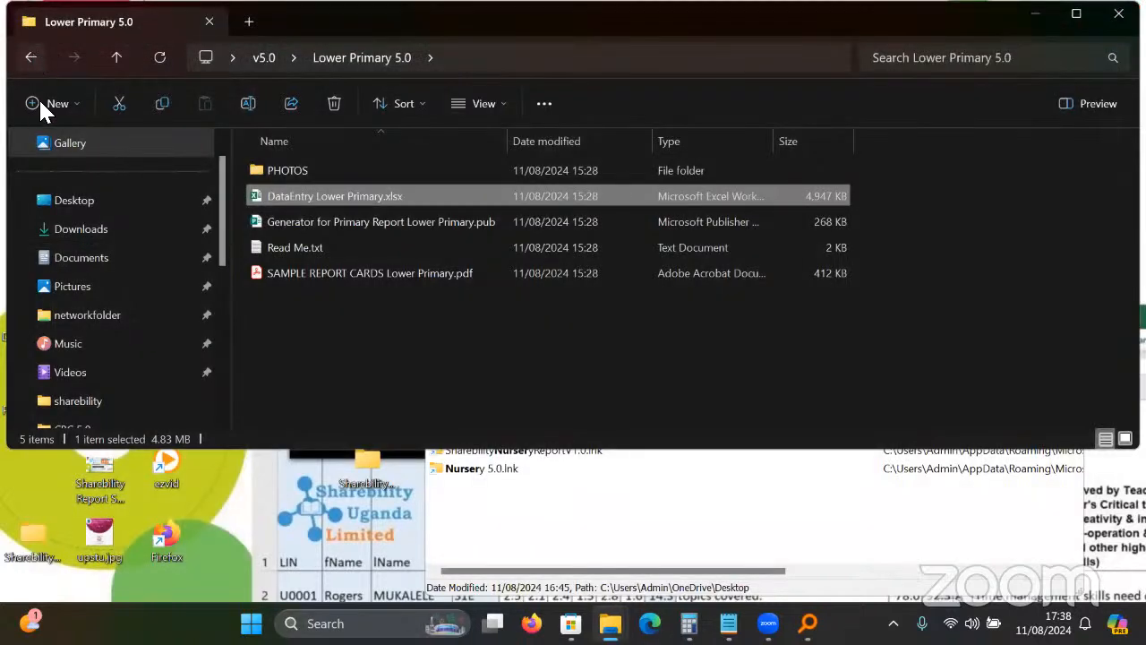
# Copy the Lower Primary 5.0 folder from v5.0 and paste it onto the desktop.
pyautogui.click(32, 59)
pyautogui.rightClick(359, 249)
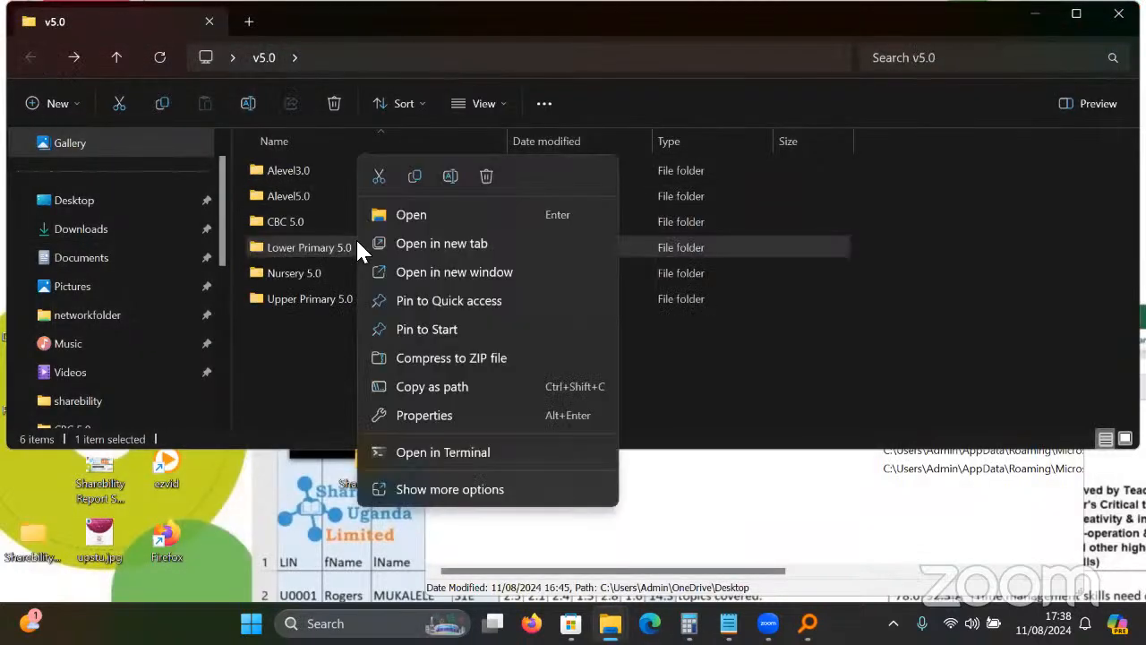
pyautogui.click(414, 177)
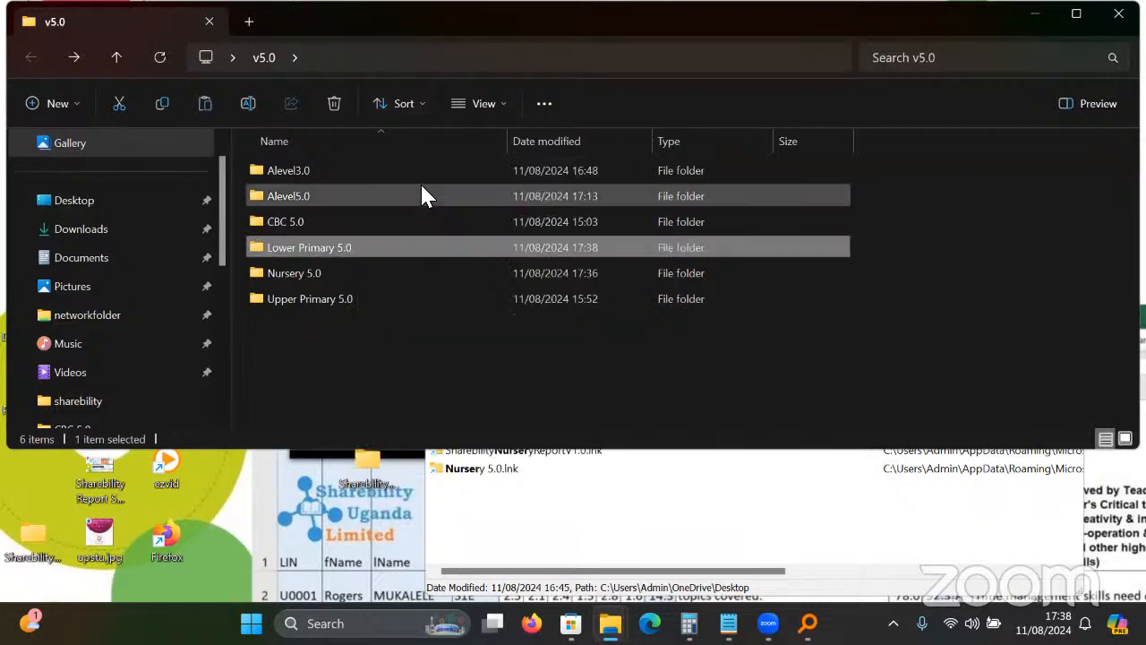
pyautogui.press('super+d')
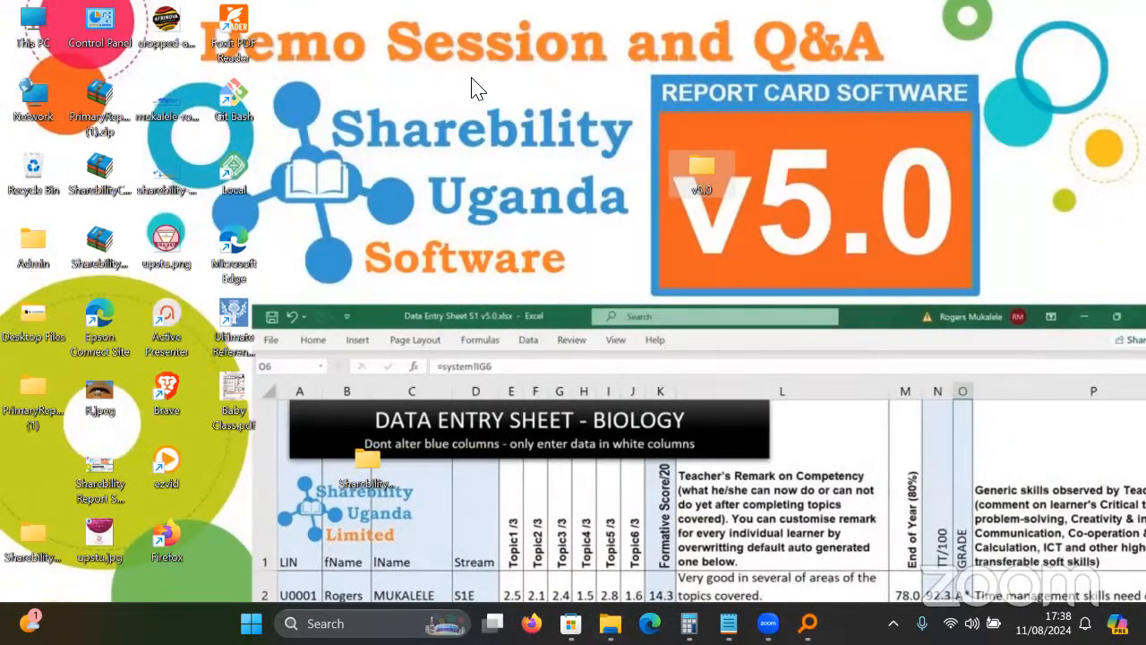
pyautogui.rightClick(472, 79)
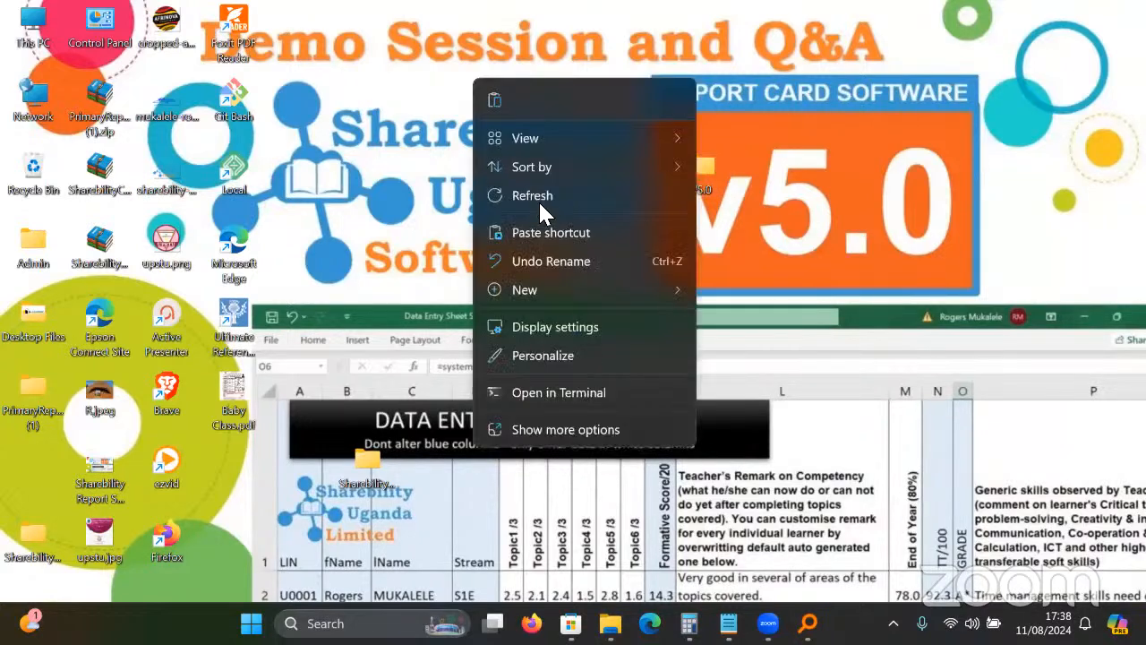
pyautogui.click(556, 429)
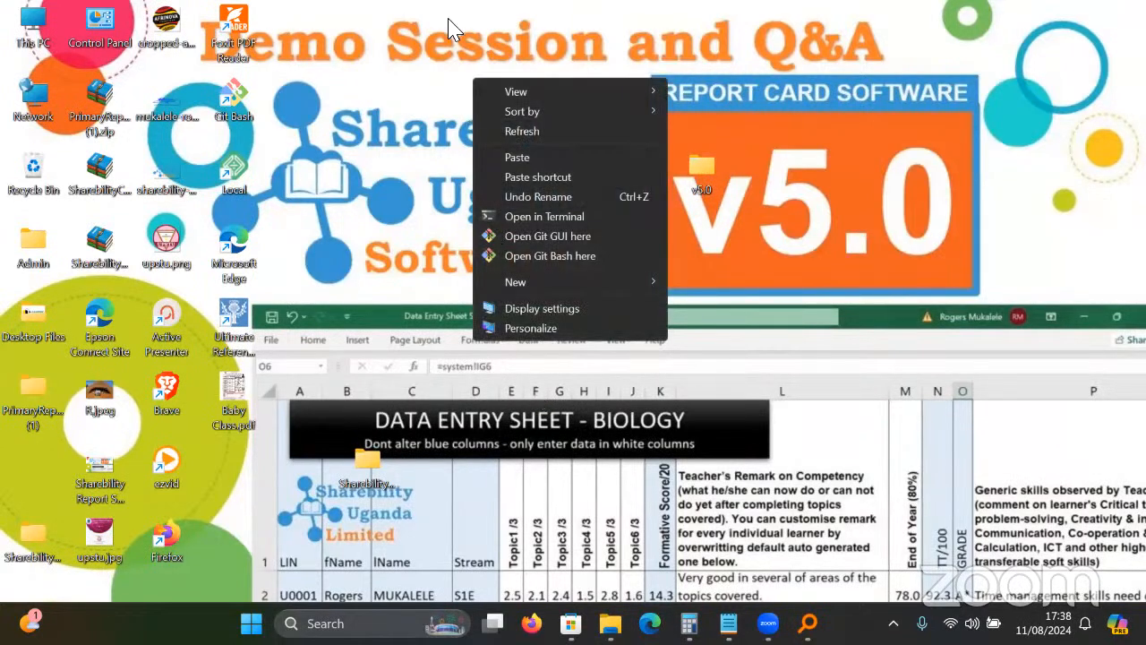
pyautogui.click(536, 158)
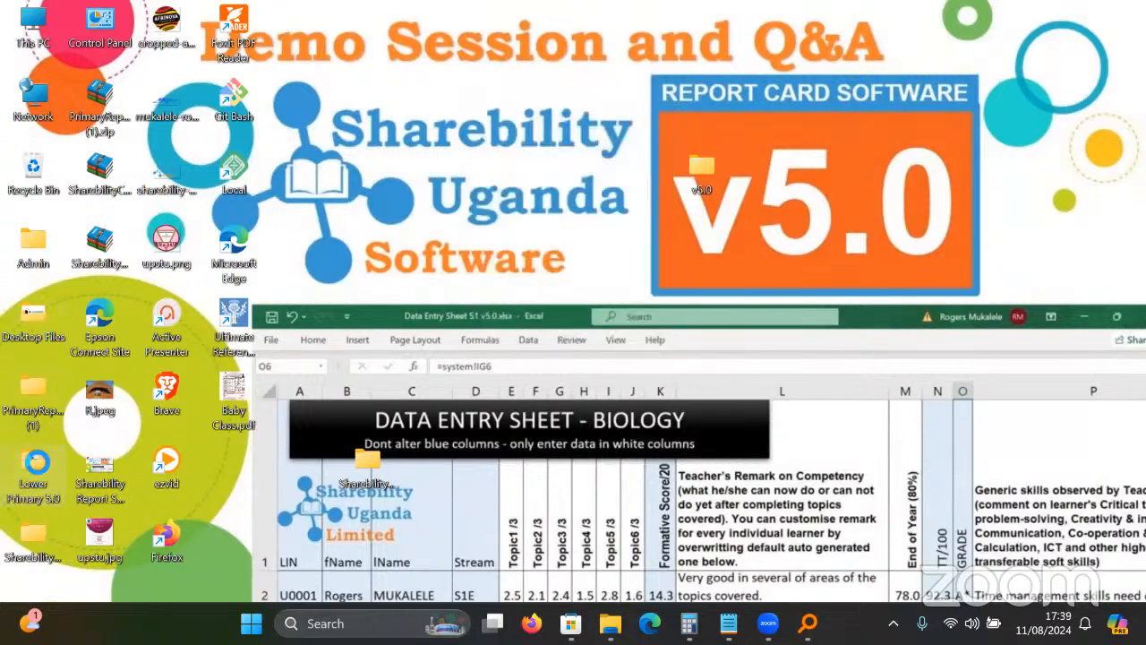
# Move the pasted Lower Primary 5.0 folder to the desktop's top centre and check its contents.
pyautogui.moveTo(34, 462); pyautogui.dragTo(498, 104)
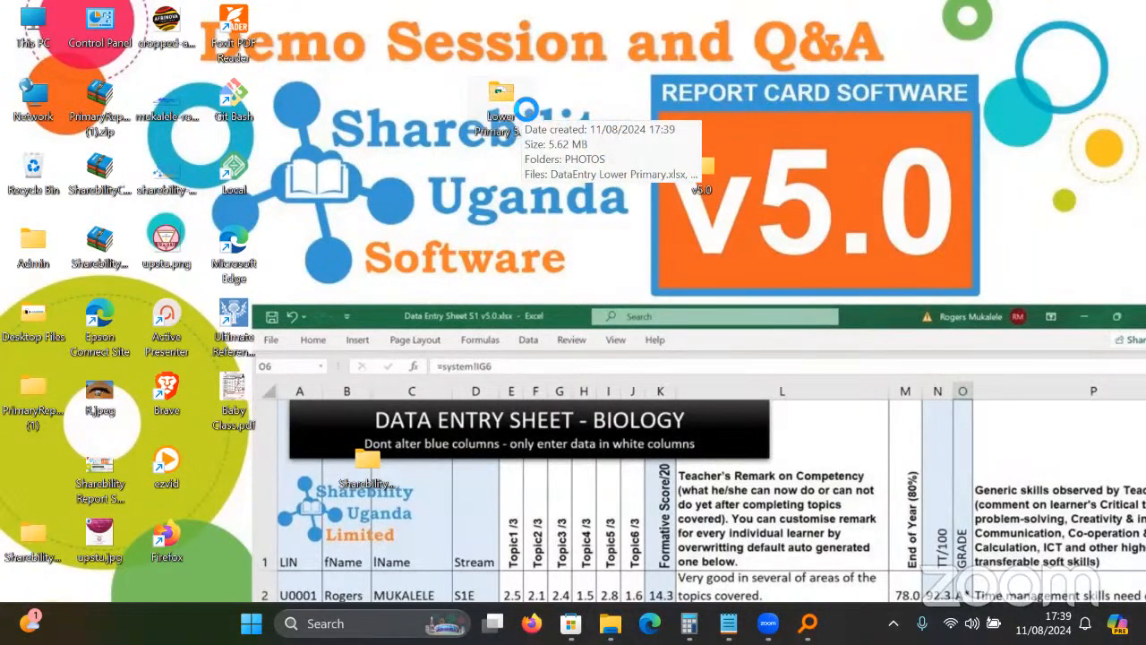
pyautogui.doubleClick(526, 108)
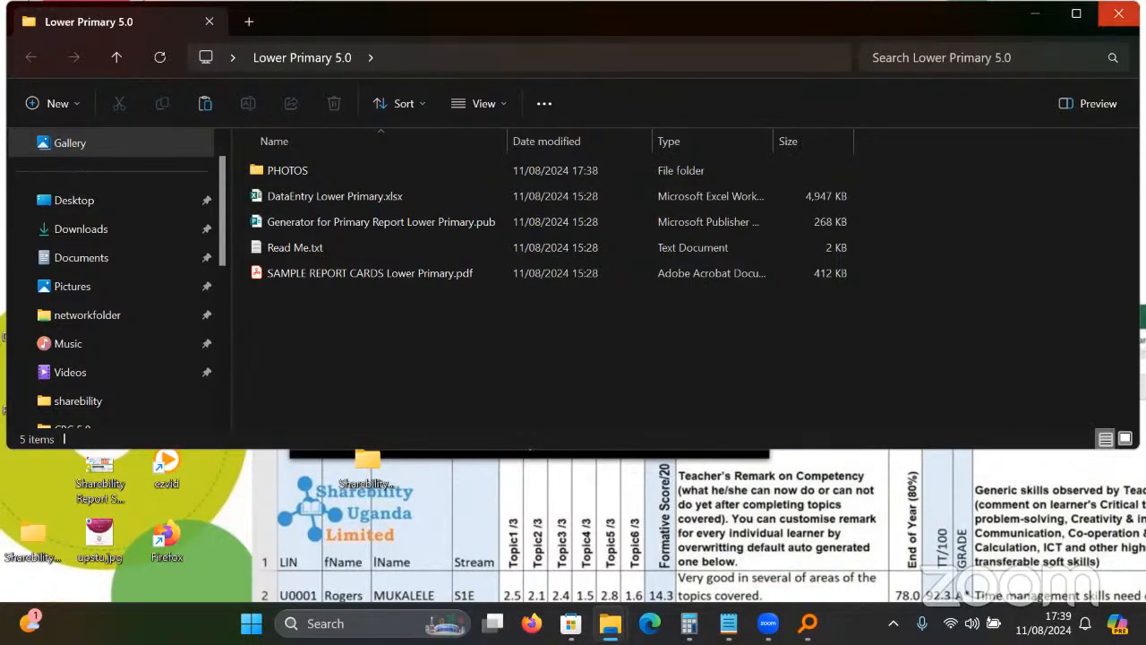
pyautogui.click(1115, 14)
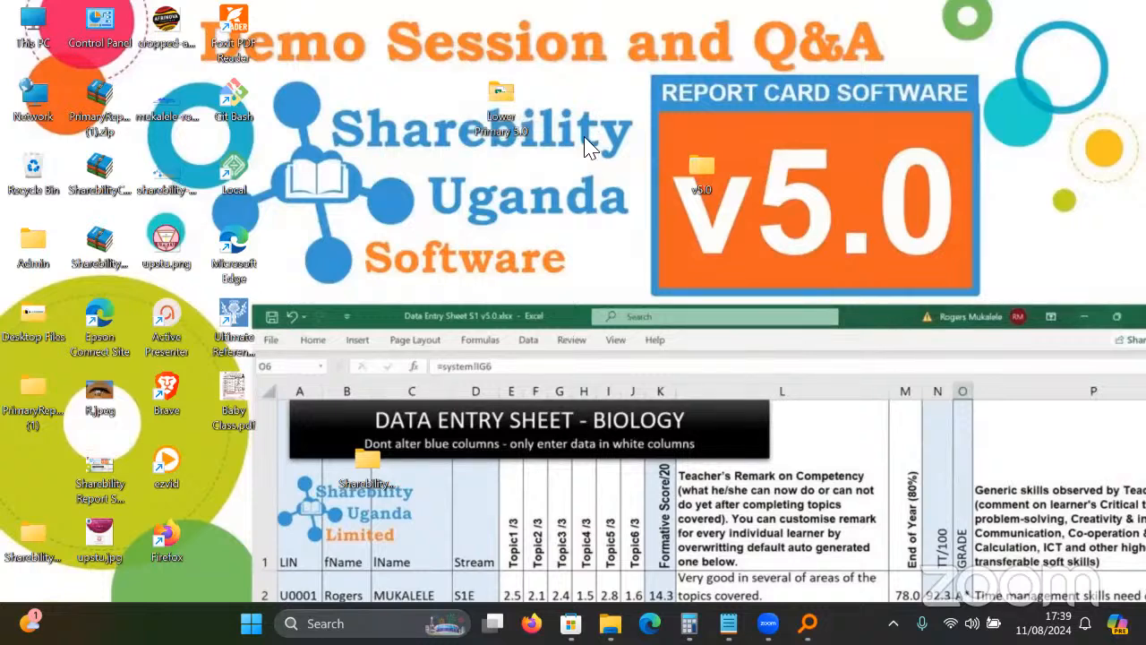
# Rename the desktop Lower Primary 5.0 folder to P1 and move it lower right.
pyautogui.rightClick(498, 96)
pyautogui.click(578, 381)
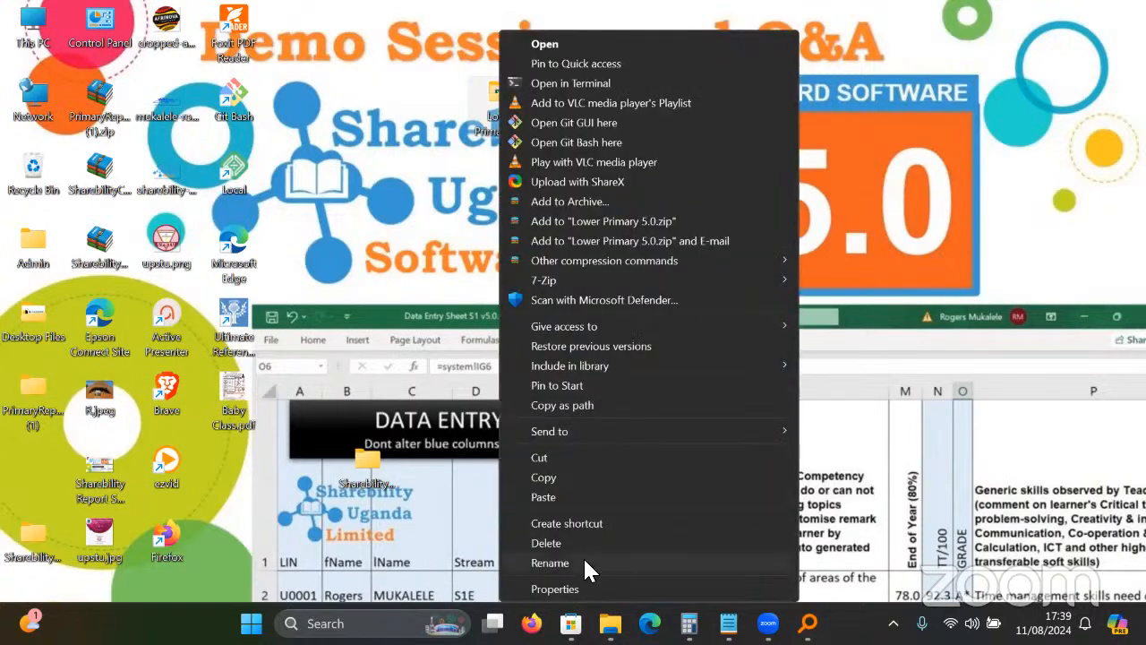
pyautogui.click(583, 556)
pyautogui.write('P1')
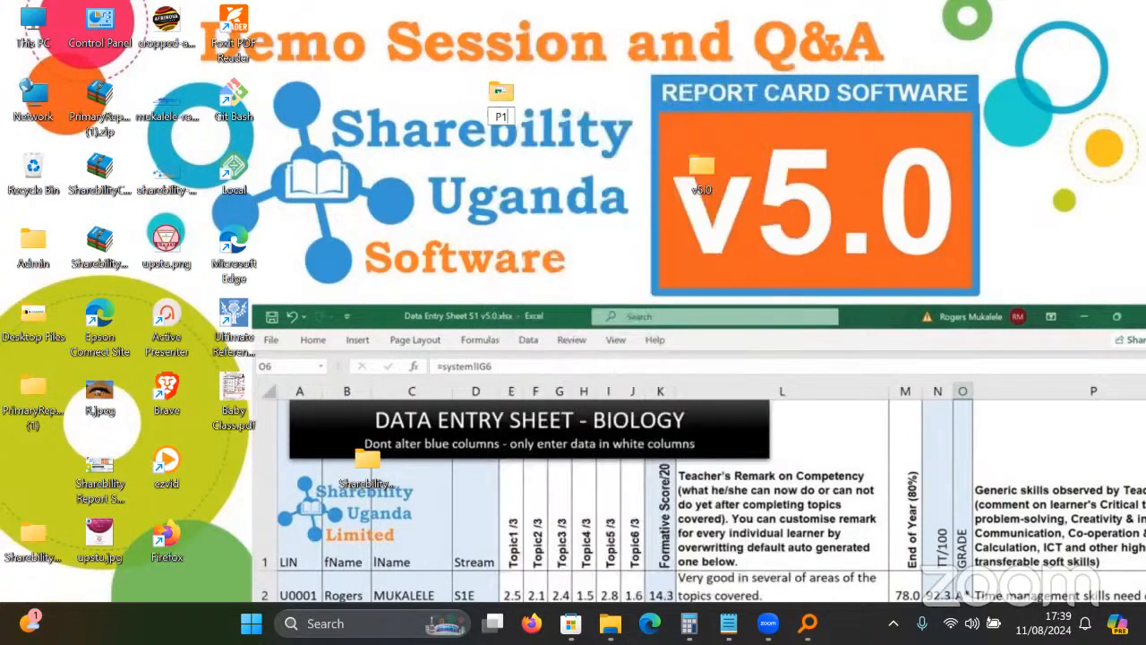
pyautogui.click(591, 69)
pyautogui.moveTo(503, 98); pyautogui.dragTo(586, 249)
pyautogui.click(584, 239)
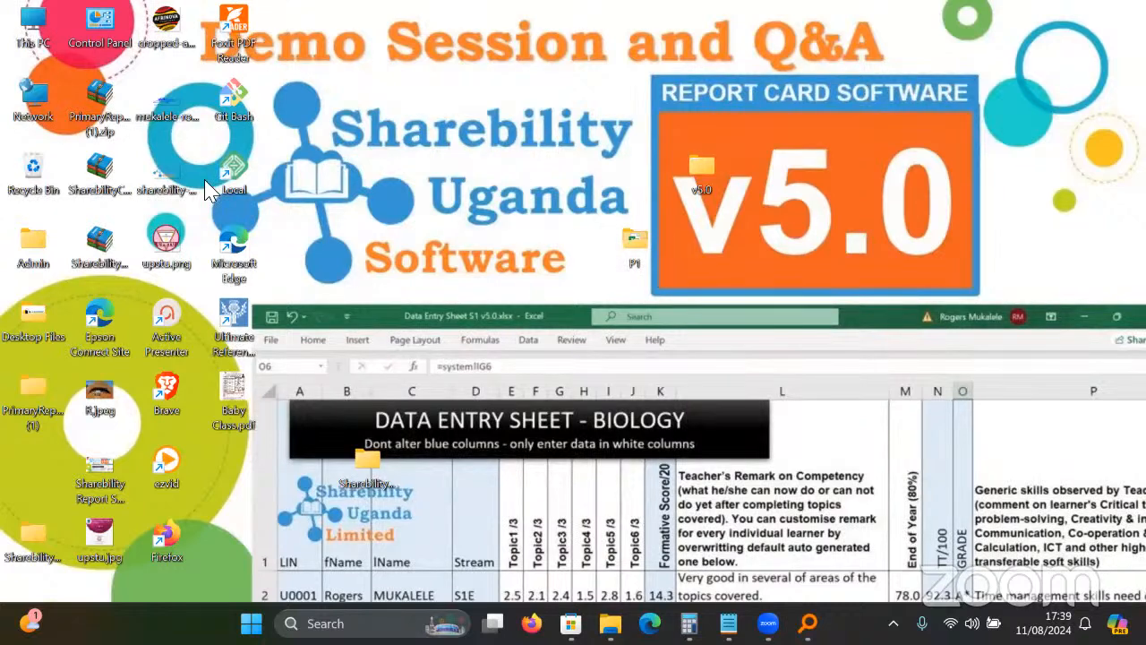
# Paste a duplicate of P1 near the top of the desktop and rename it P2.
pyautogui.hotkey('ctrl', 'v')
pyautogui.moveTo(22, 459); pyautogui.dragTo(500, 85)
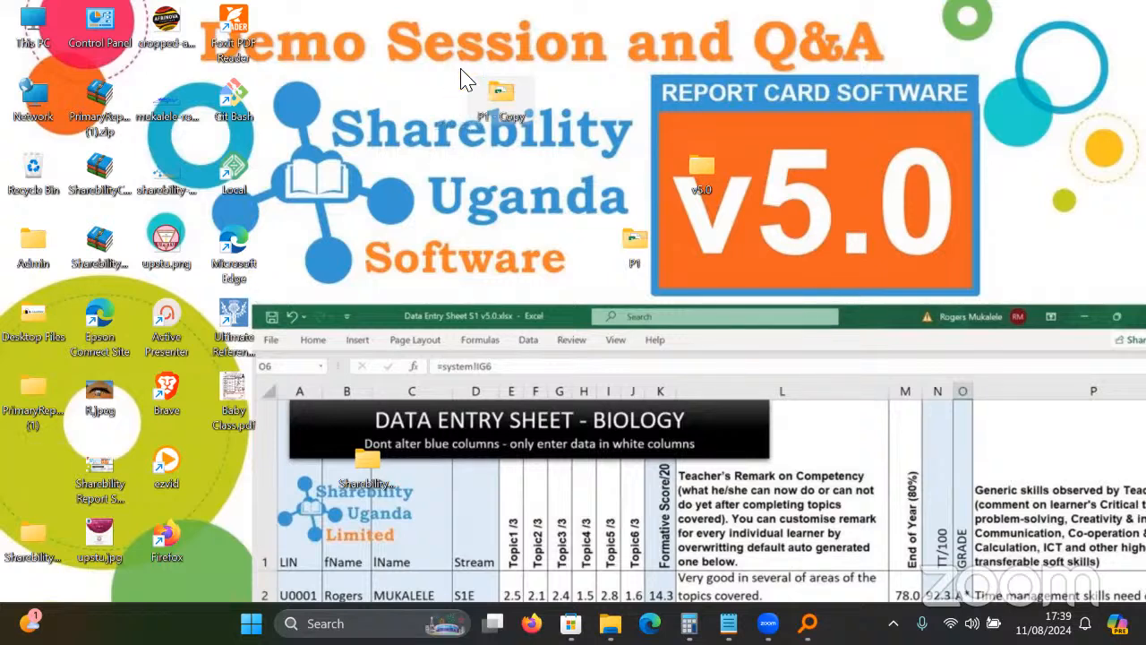
pyautogui.rightClick(504, 88)
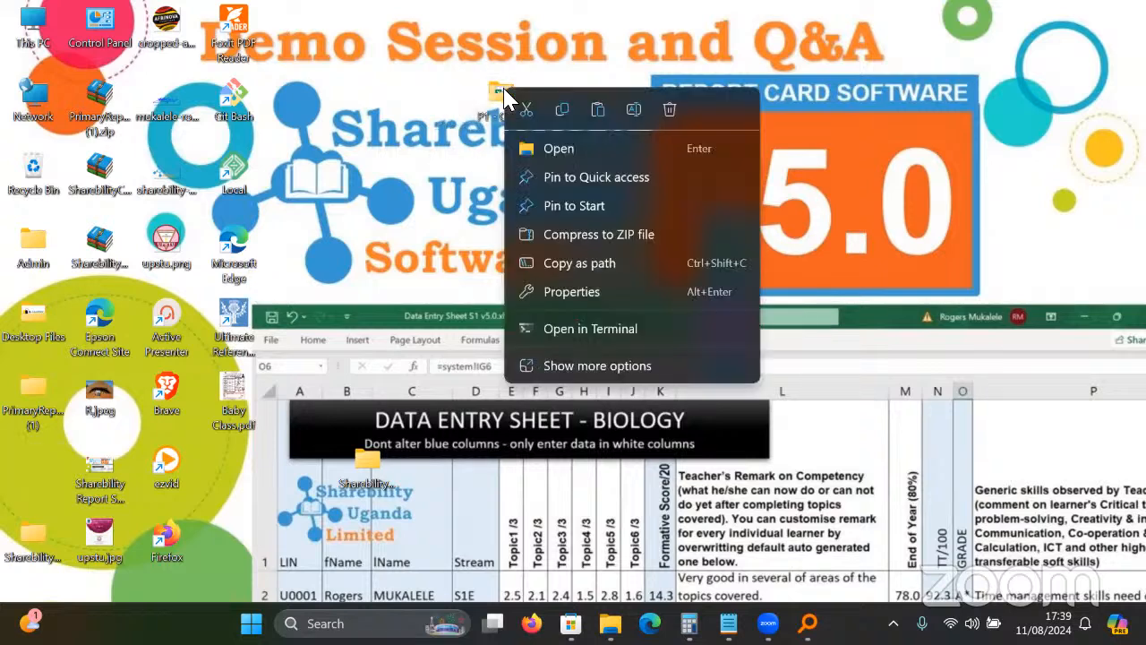
pyautogui.click(587, 367)
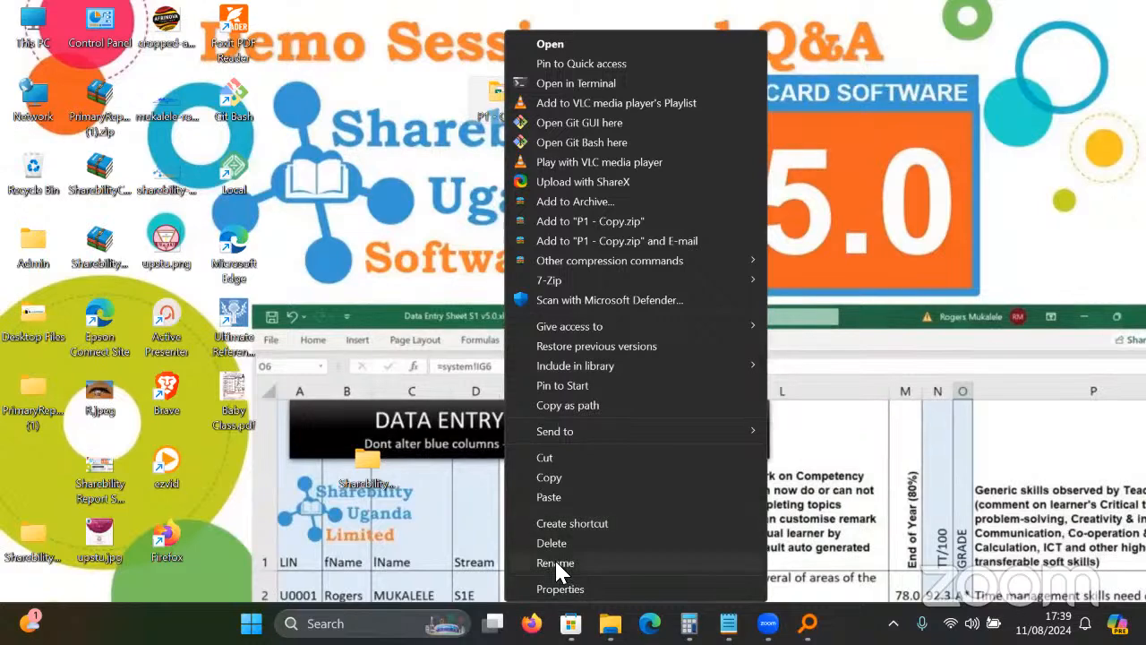
pyautogui.click(554, 562)
pyautogui.write('p2')
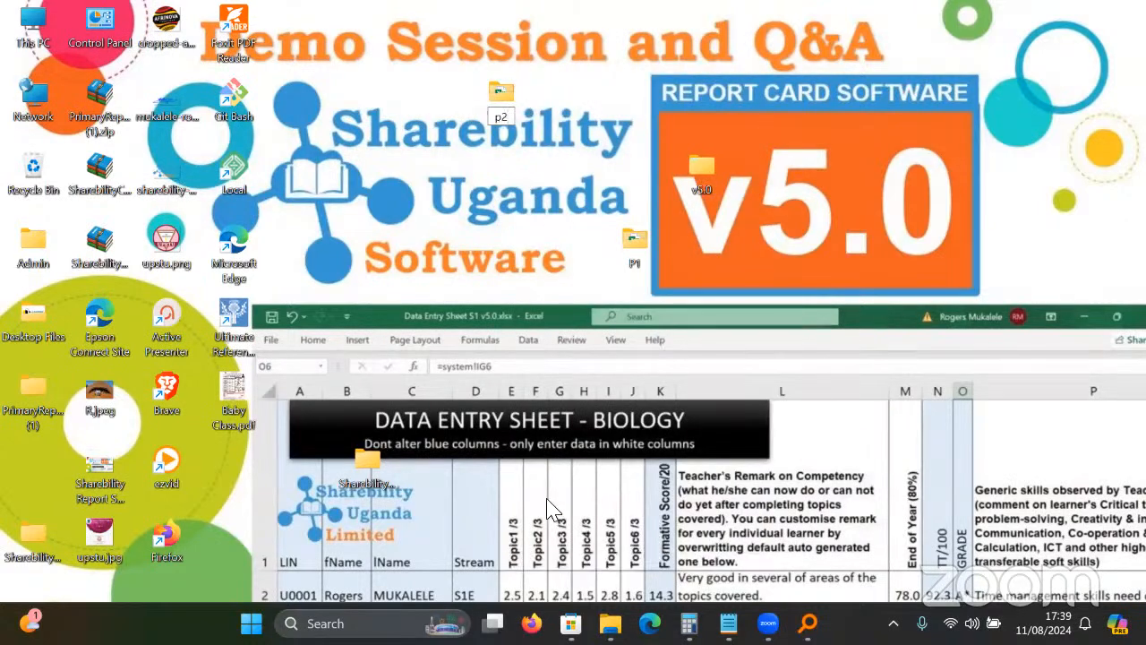
pyautogui.press('BackSpace')
pyautogui.press('BackSpace')
pyautogui.write('P2')
pyautogui.click(518, 188)
pyautogui.click(499, 106)
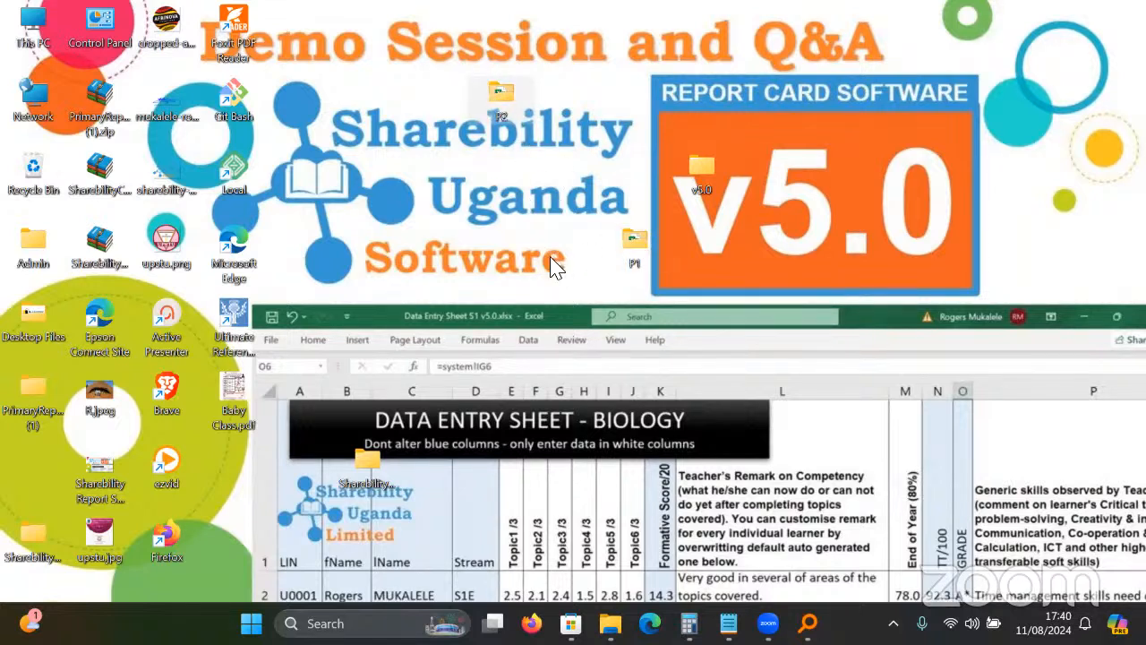
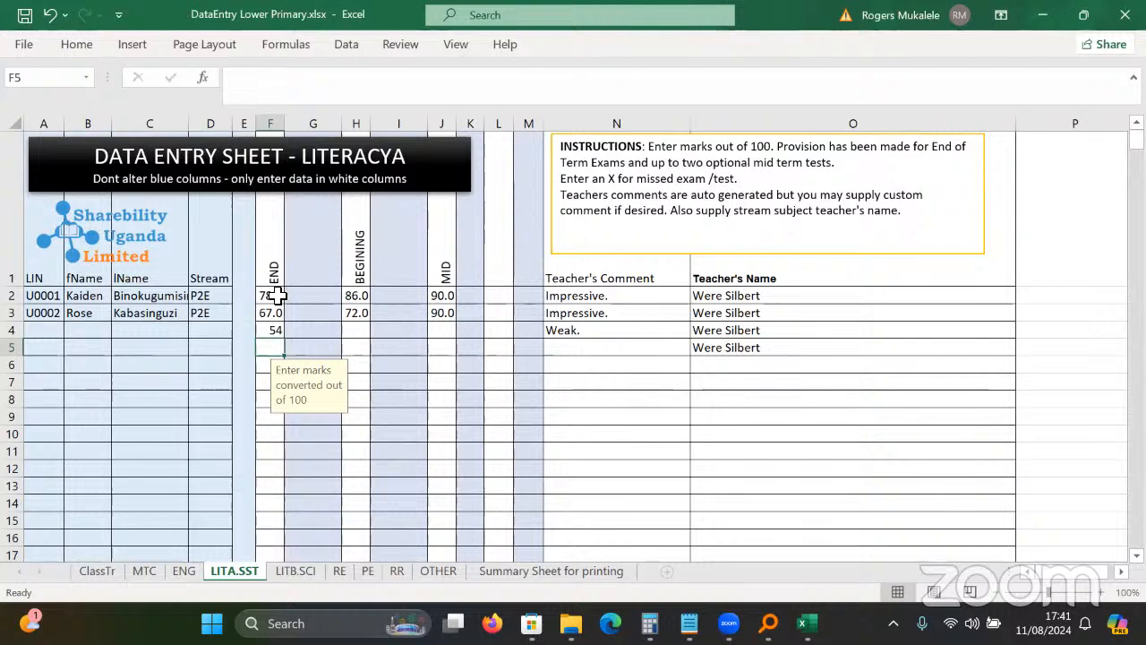
# Preview the LITA.SST sheet's print layout, check a free column's note, and save the workbook.
pyautogui.hotkey('ctrl', 'p')
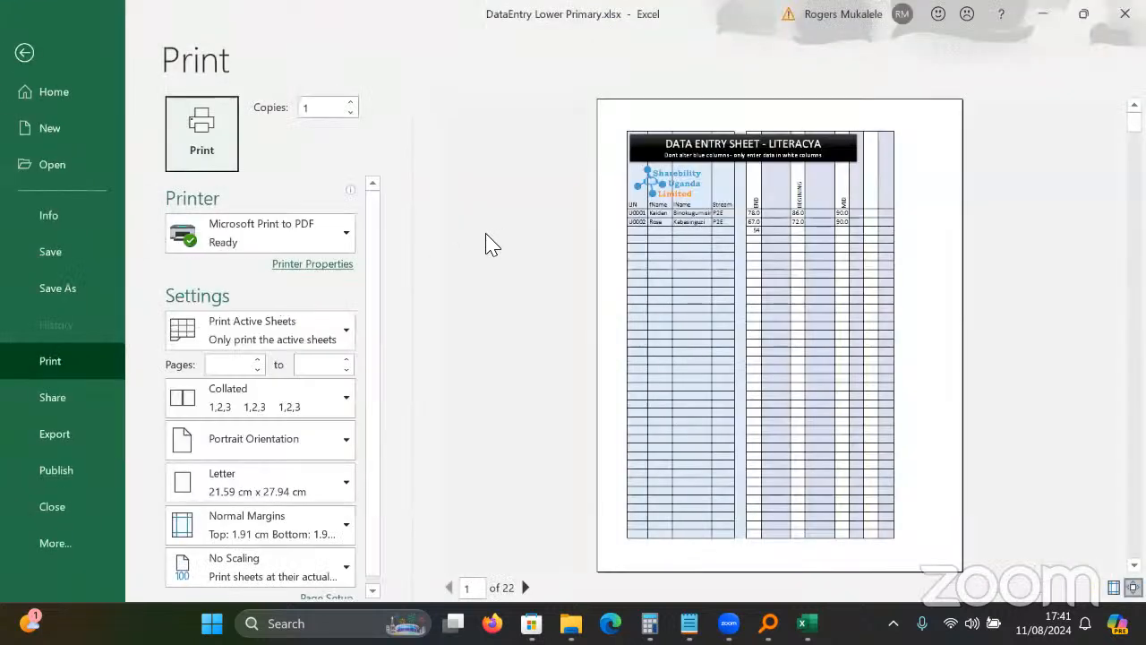
pyautogui.press('Escape')
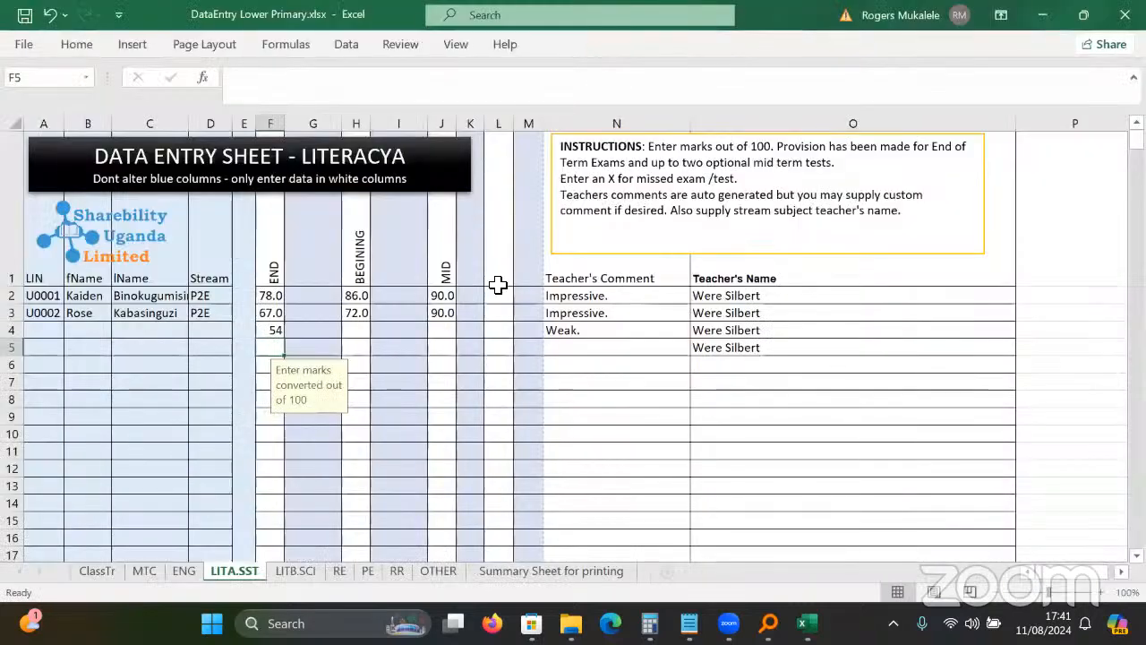
pyautogui.click(397, 320)
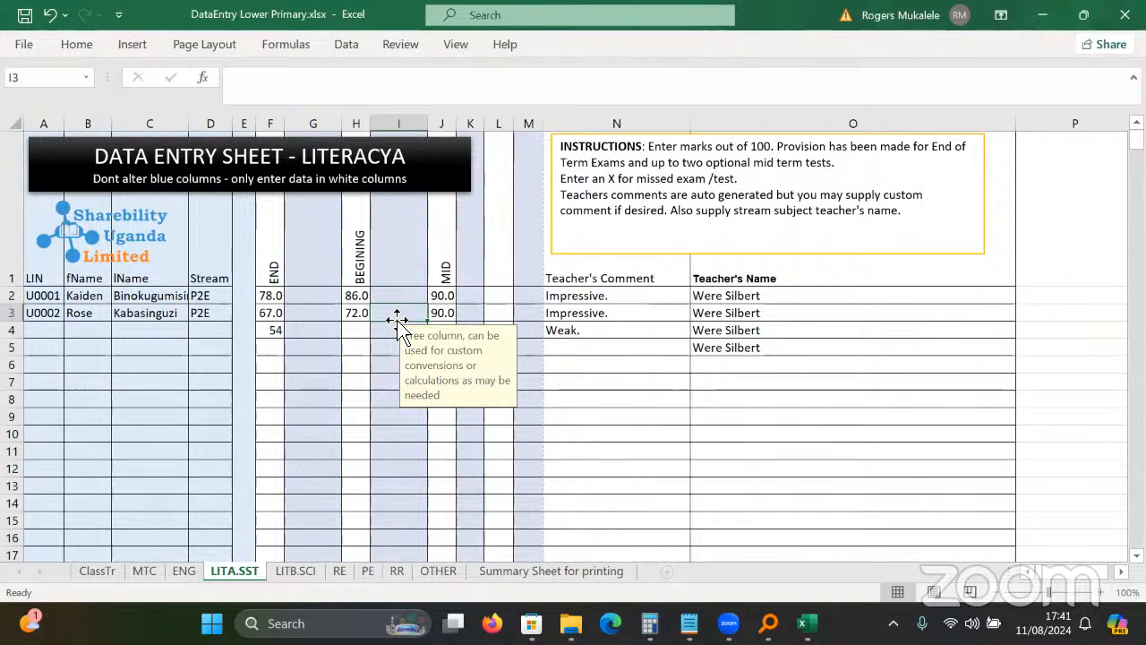
pyautogui.click(25, 14)
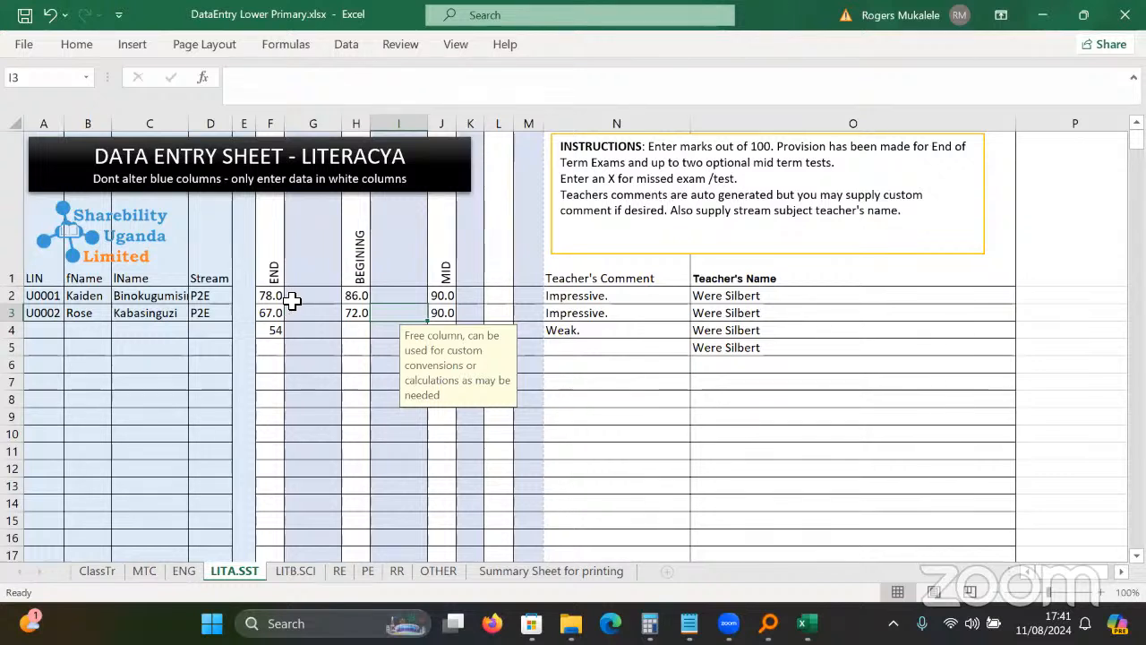
# Review the entered marks and column input notes, then switch to the ClassTr sheet.
pyautogui.moveTo(263, 296); pyautogui.dragTo(365, 376)
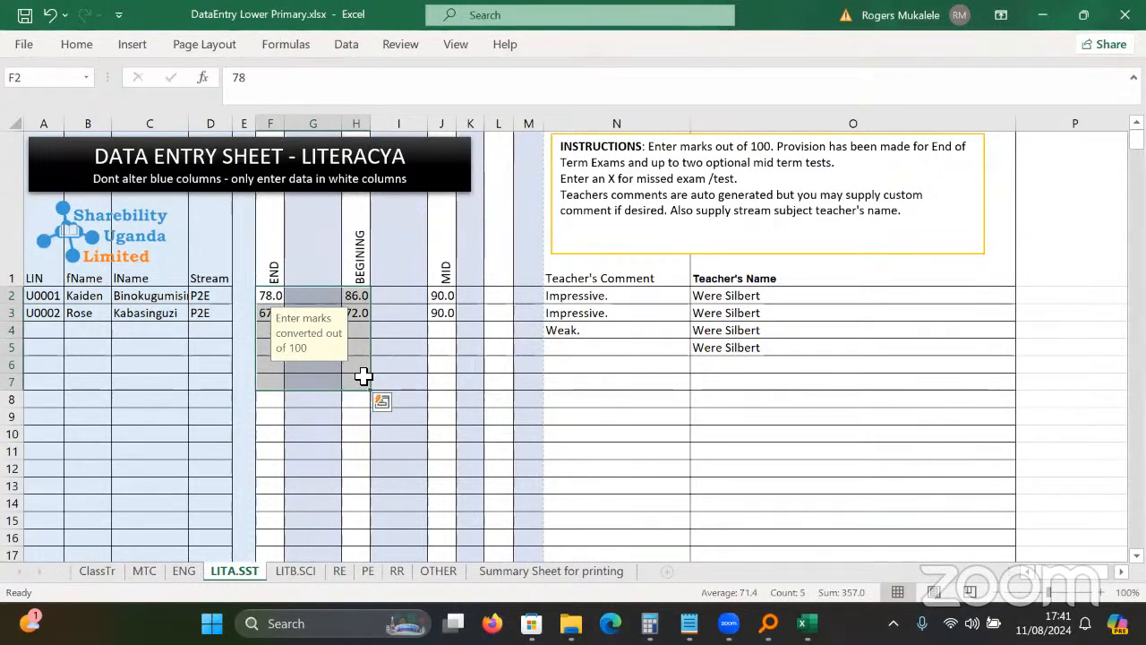
pyautogui.click(607, 269)
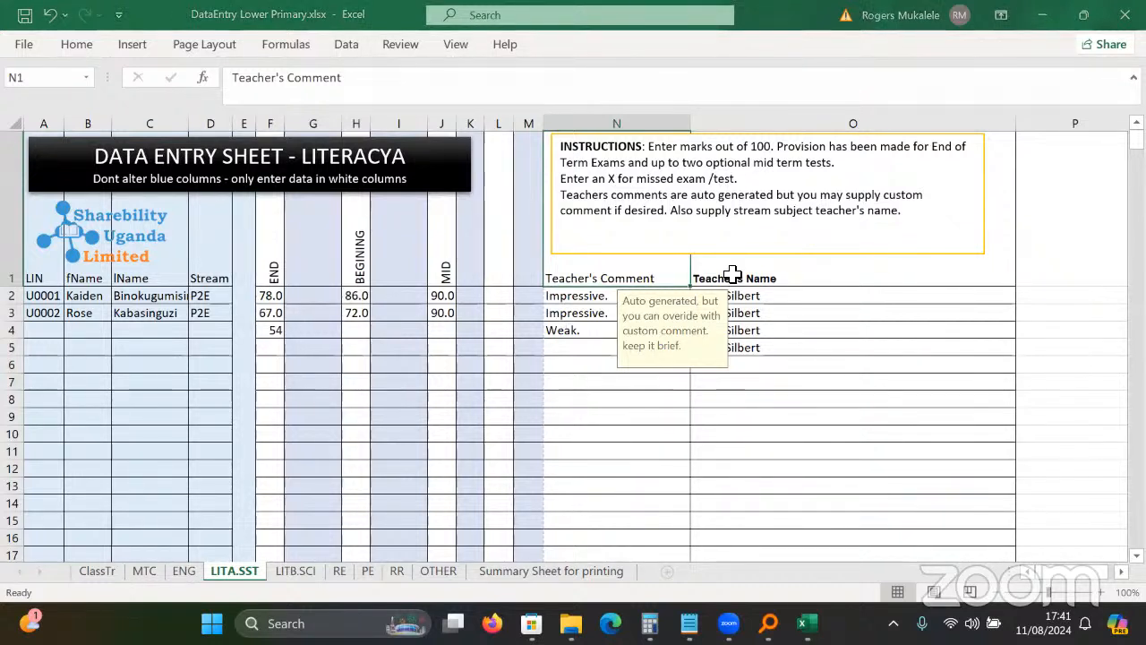
pyautogui.click(533, 121)
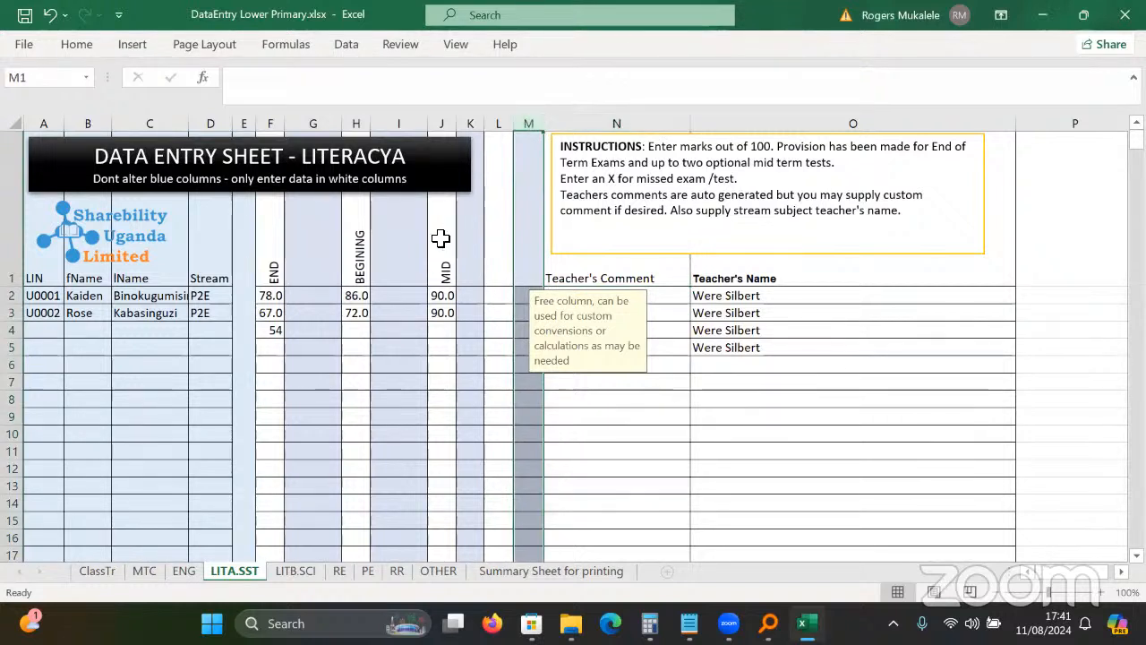
pyautogui.click(410, 285)
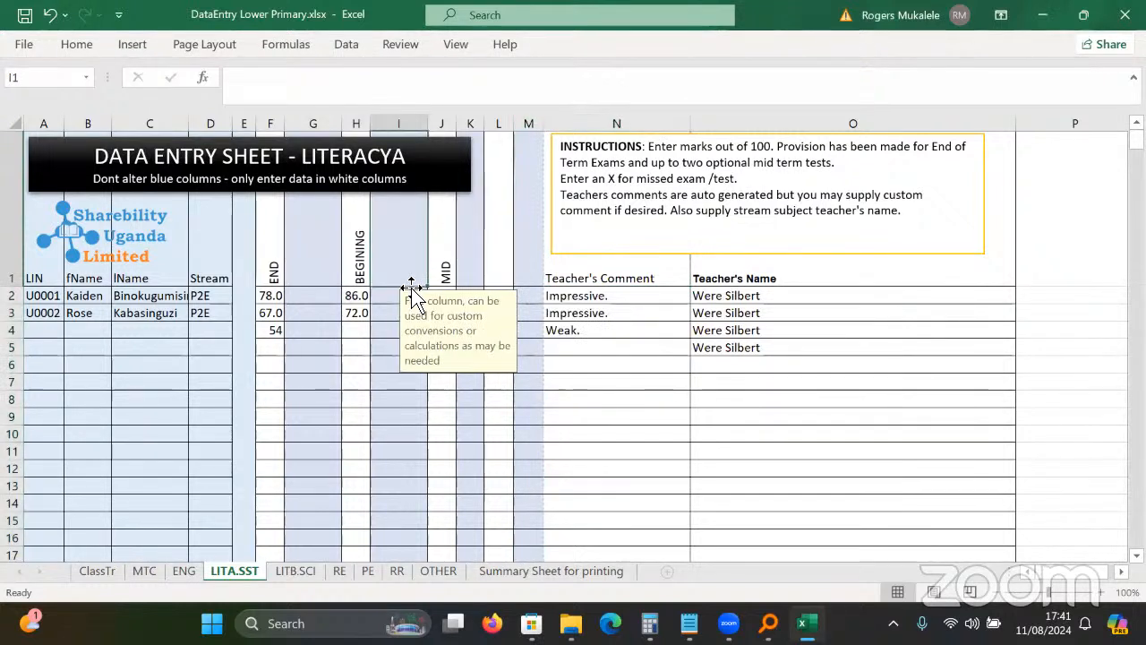
pyautogui.click(278, 344)
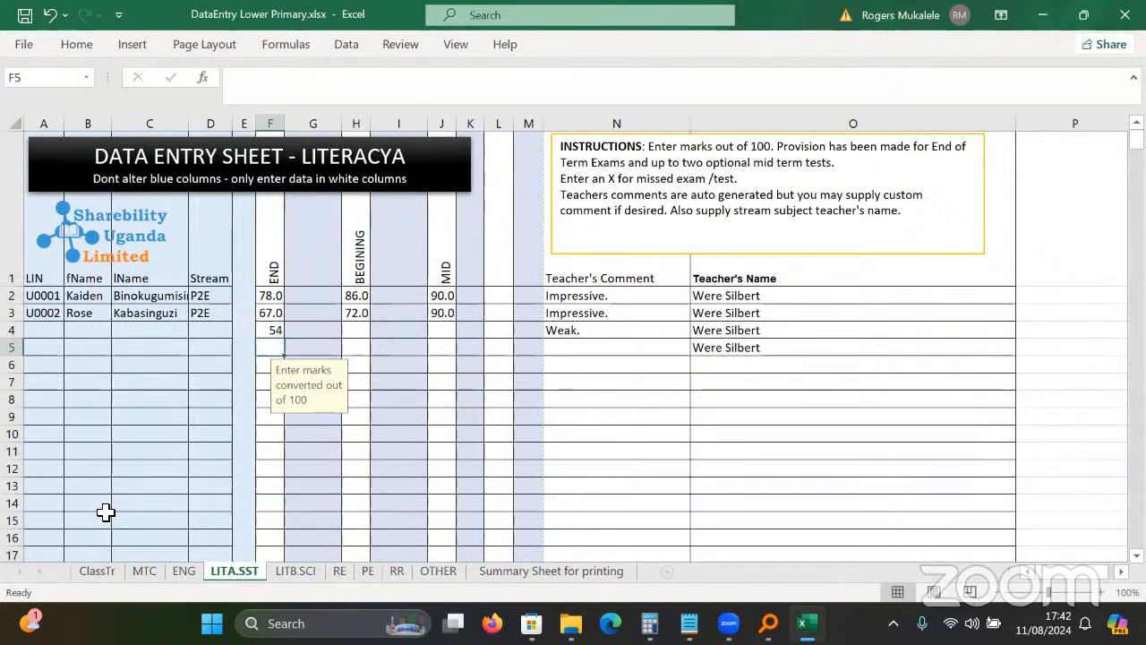
pyautogui.click(98, 571)
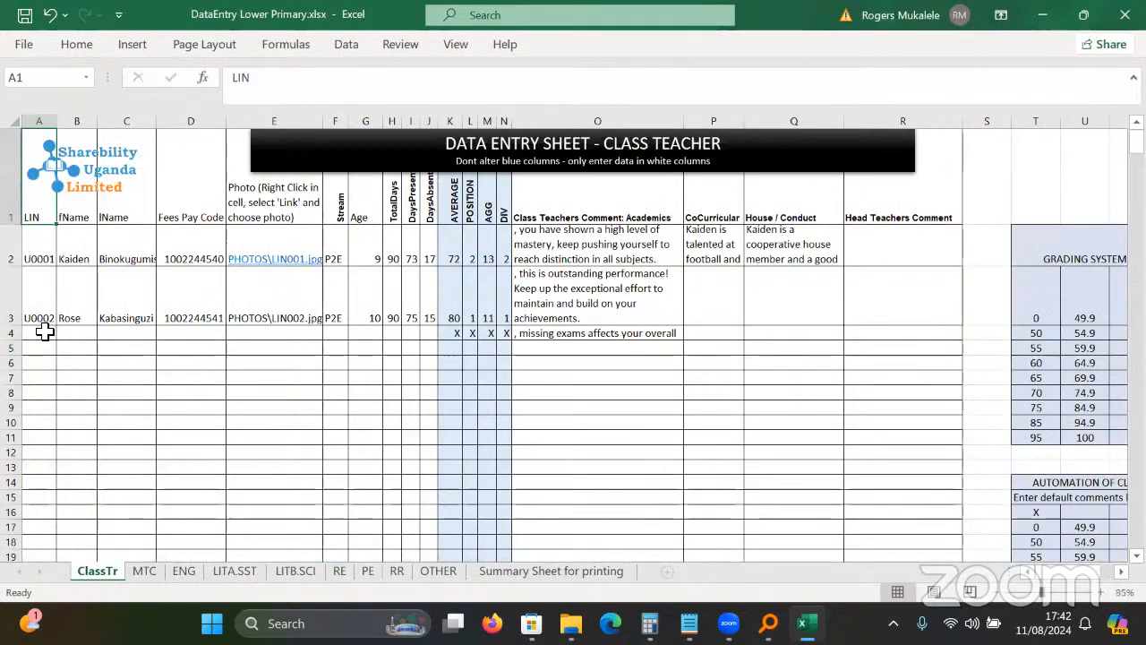
# Clear E3 and hyperlink the second pupil's photo cell to PHOTOS\LIN001.jpg.
pyautogui.click(67, 347)
pyautogui.click(44, 331)
pyautogui.click(136, 346)
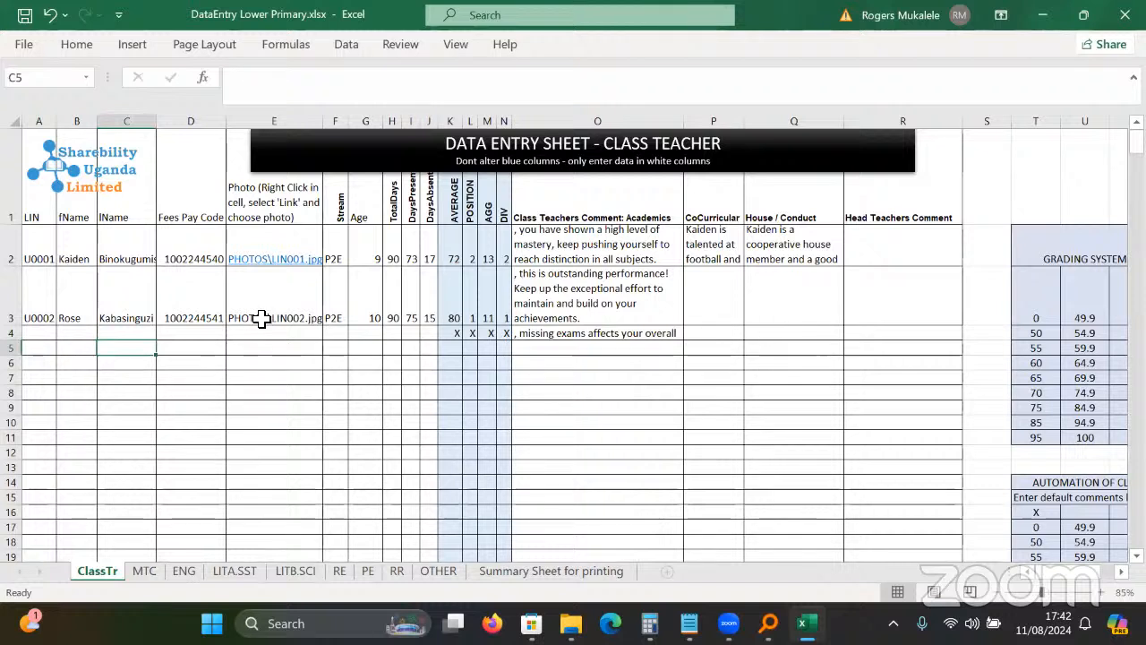
pyautogui.click(260, 320)
pyautogui.press('Delete')
pyautogui.rightClick(263, 311)
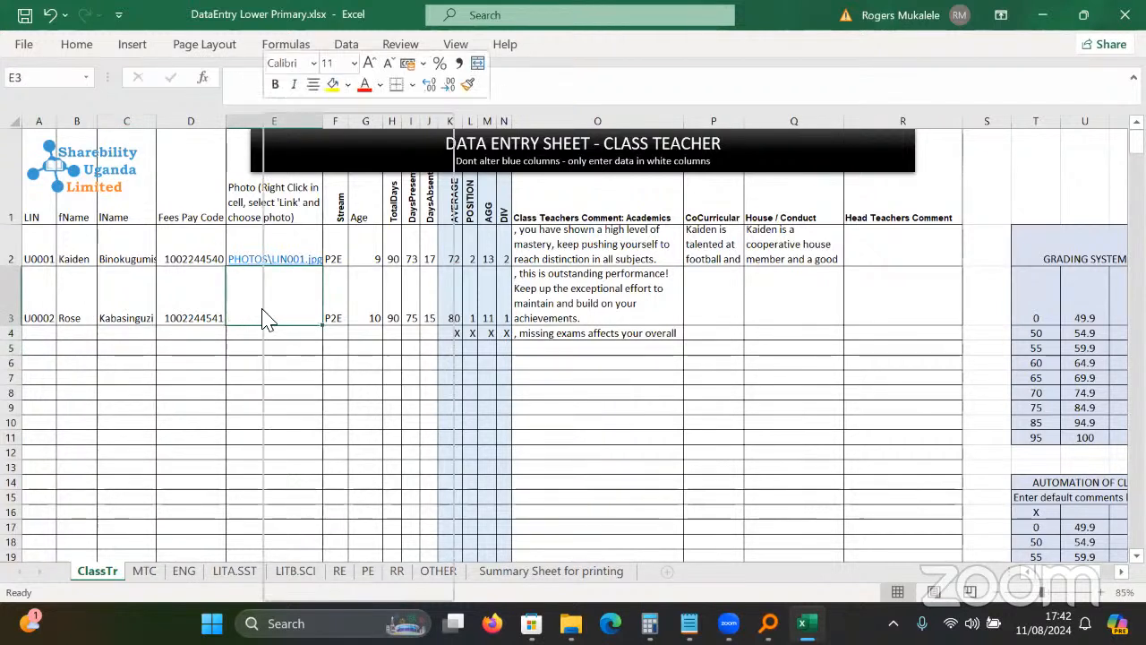
pyautogui.click(318, 588)
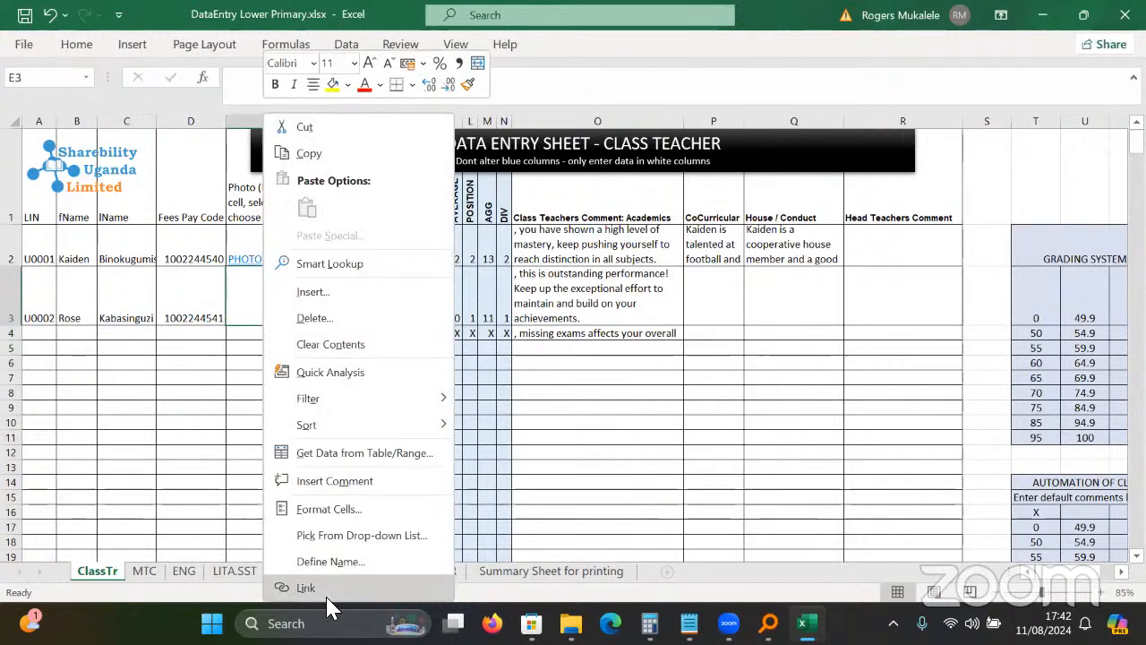
pyautogui.doubleClick(239, 389)
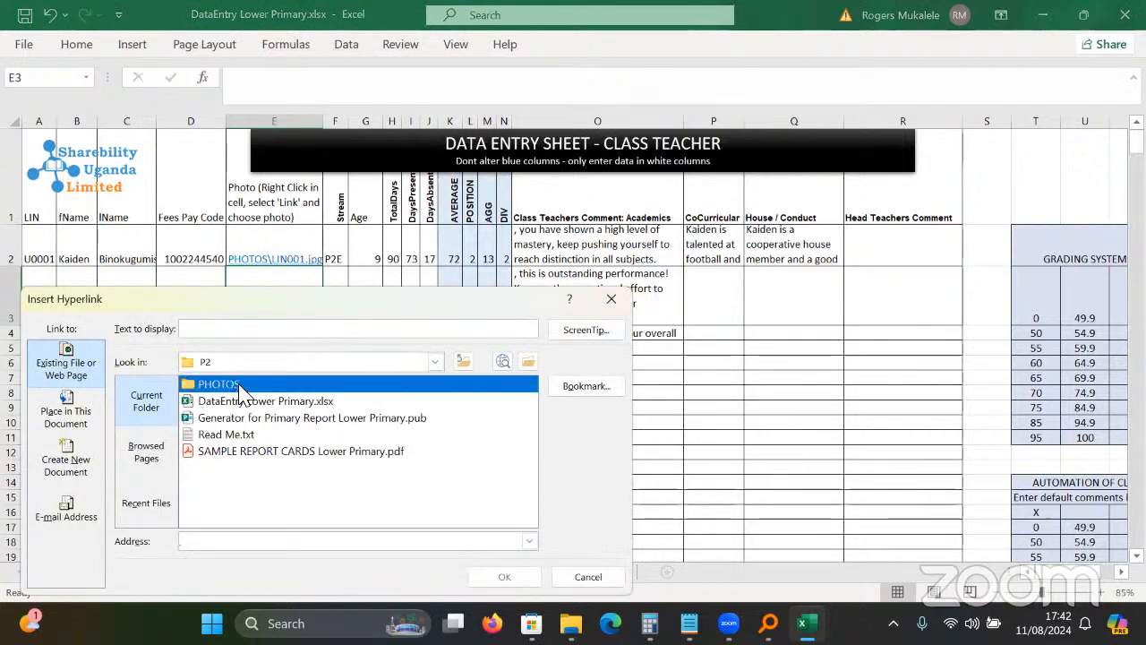
pyautogui.click(408, 384)
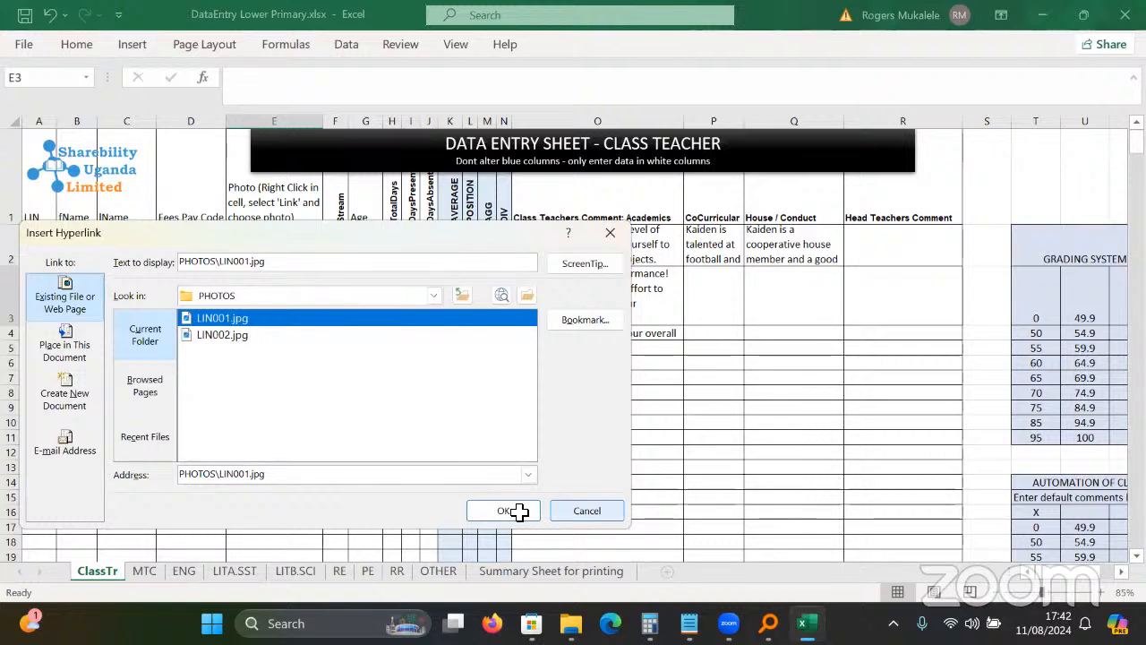
pyautogui.click(519, 511)
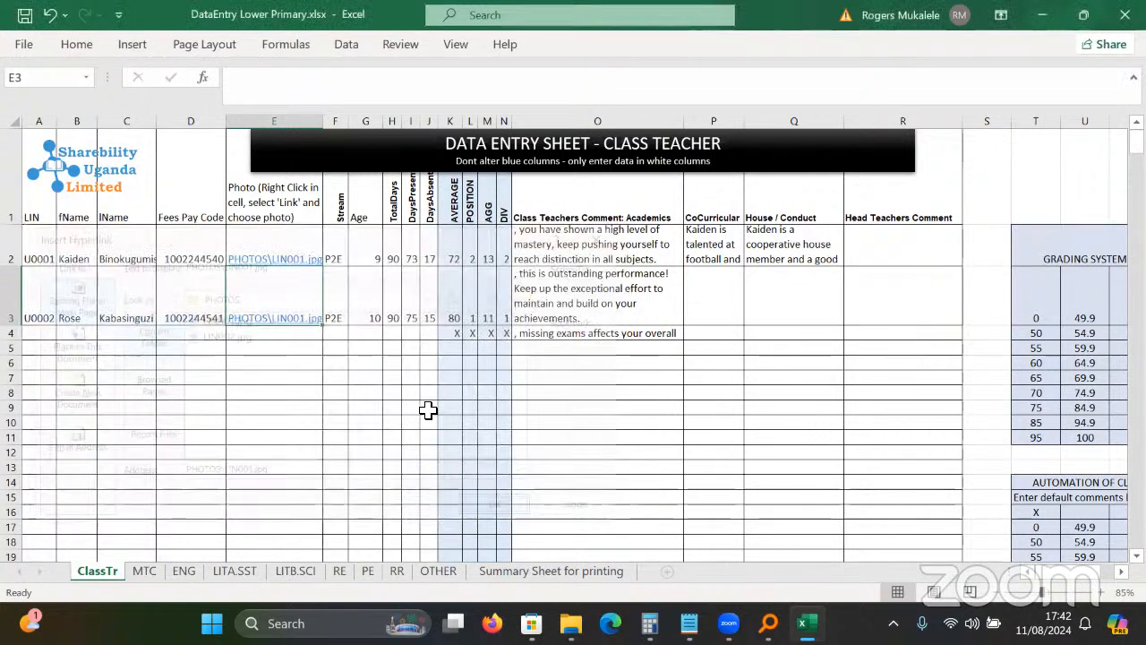
pyautogui.click(428, 409)
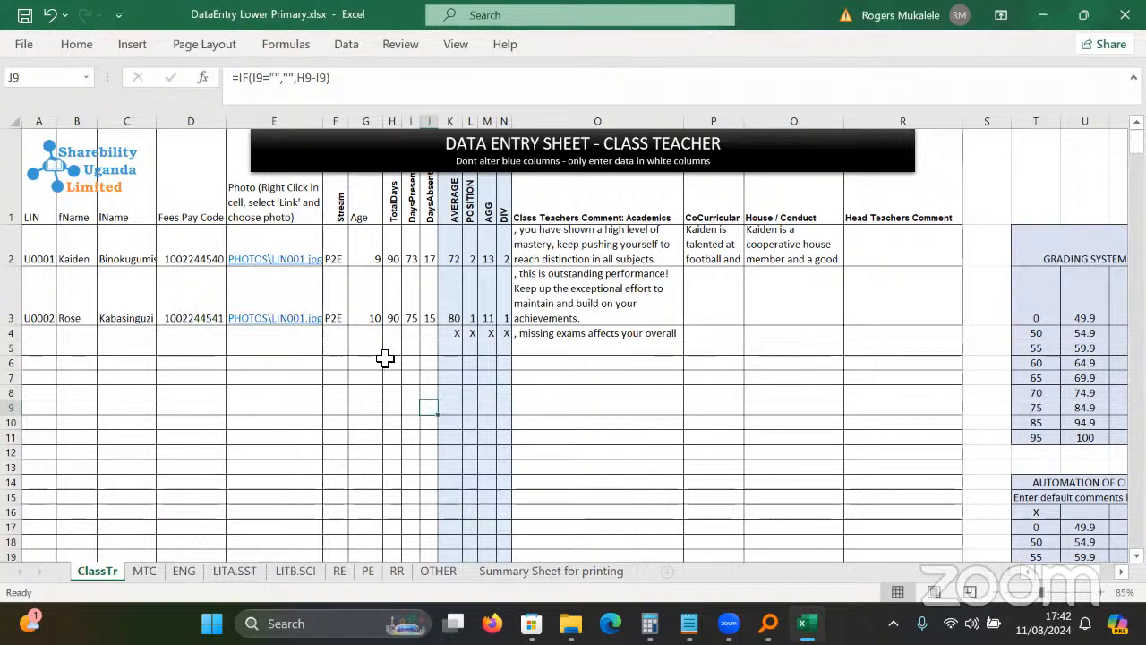
# Change the first pupil's TotalDays in H2 to 80.
pyautogui.click(354, 333)
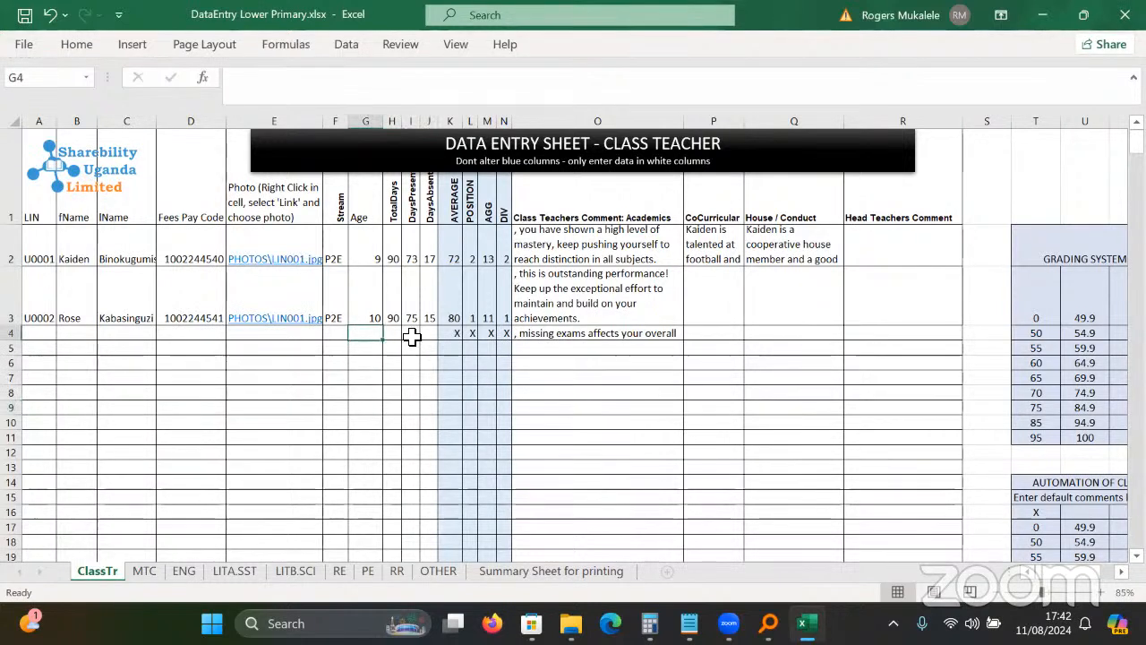
pyautogui.click(341, 259)
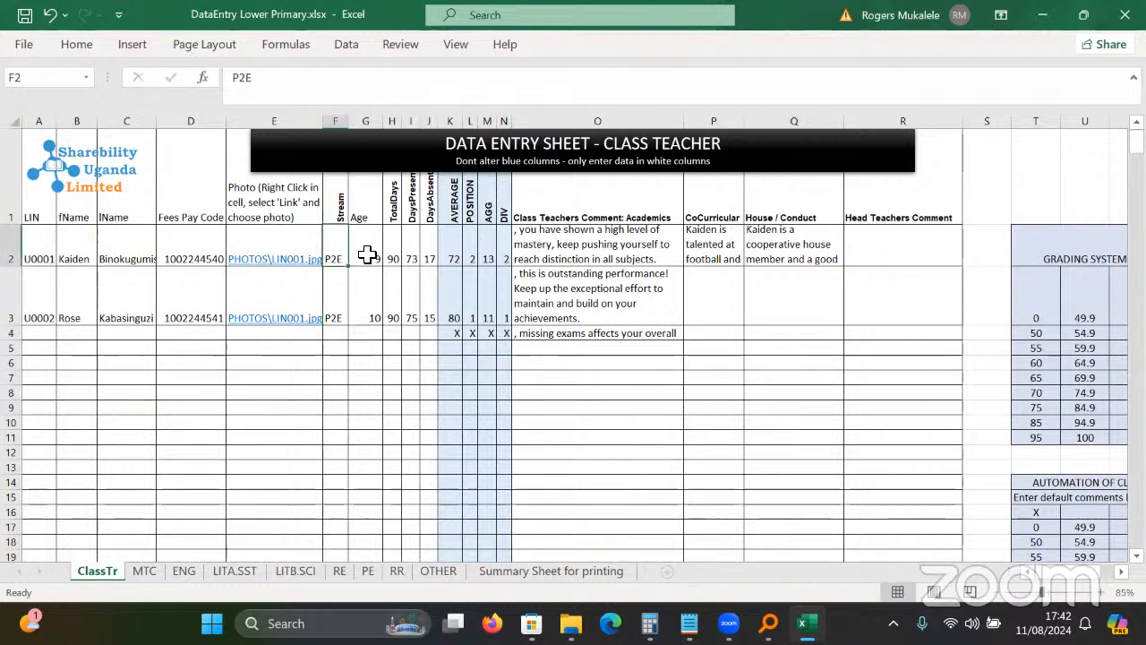
pyautogui.click(379, 255)
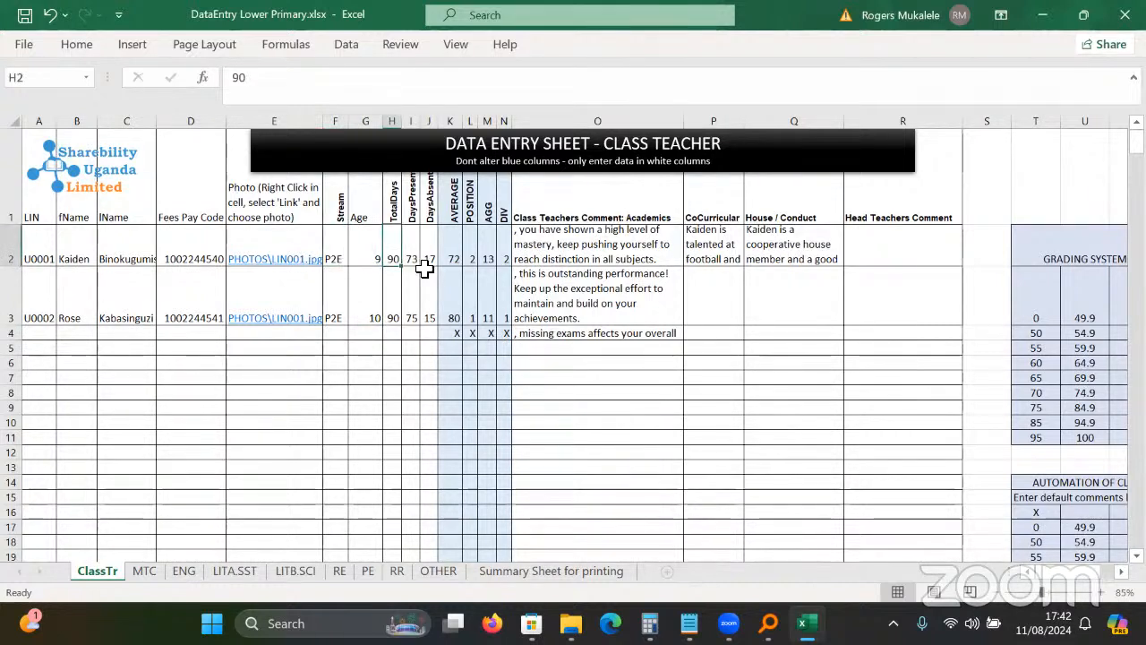
pyautogui.click(431, 274)
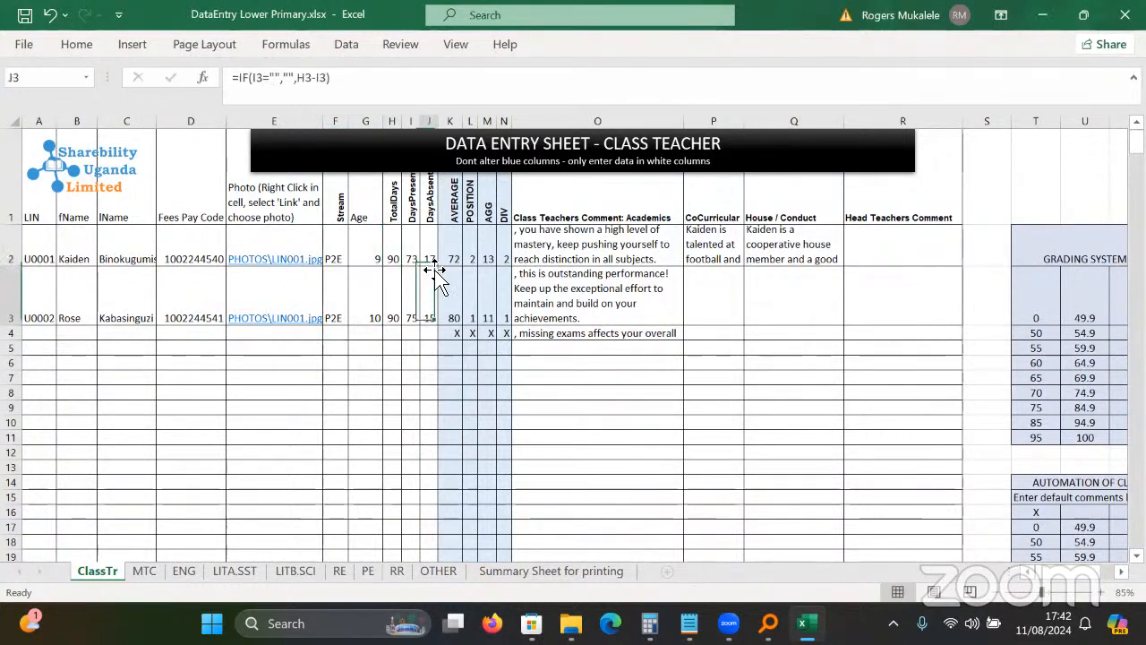
pyautogui.click(393, 257)
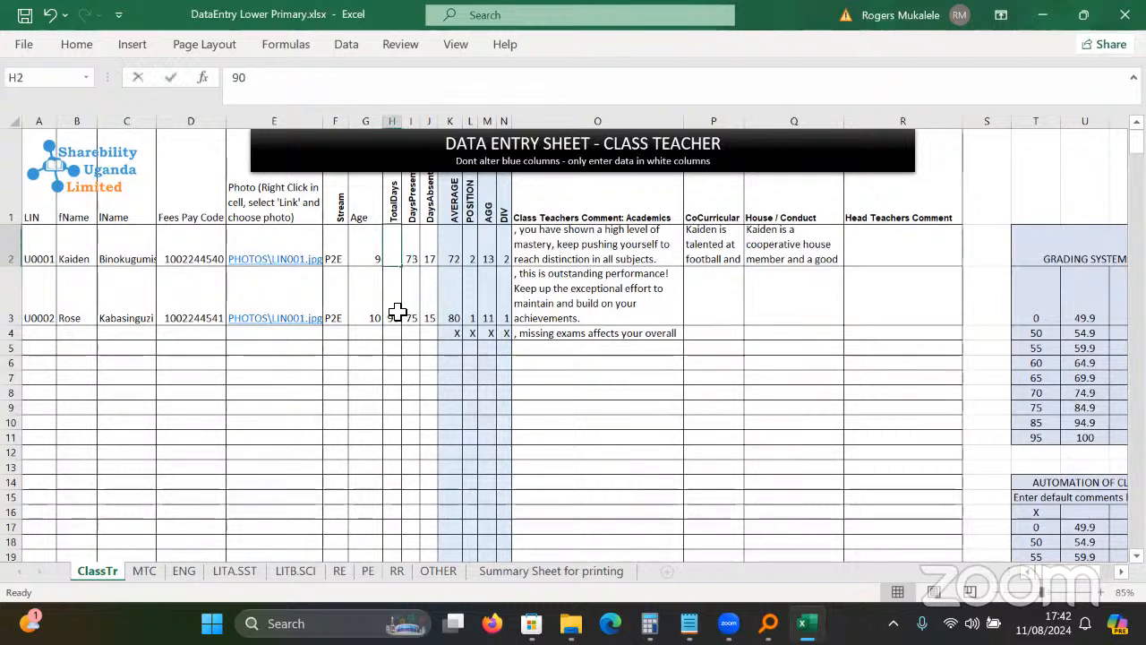
pyautogui.write('80')
pyautogui.press('Return')
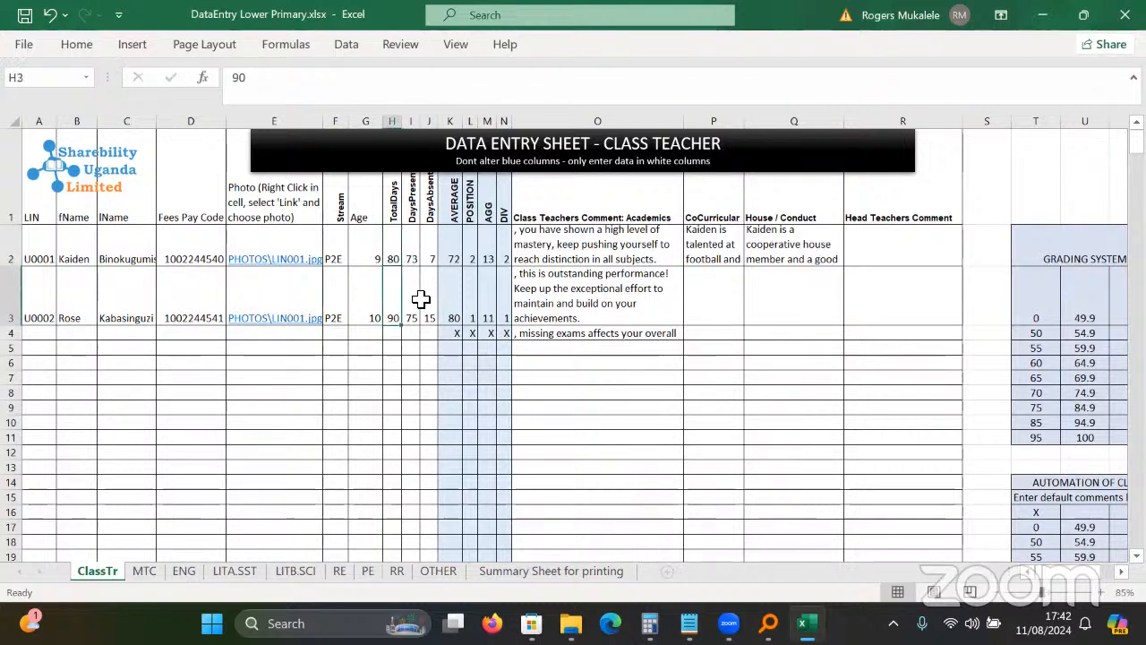
# Confirm DaysAbsent now reads 7 and inspect the average, position, aggregate and comment formulas.
pyautogui.click(446, 259)
pyautogui.click(433, 260)
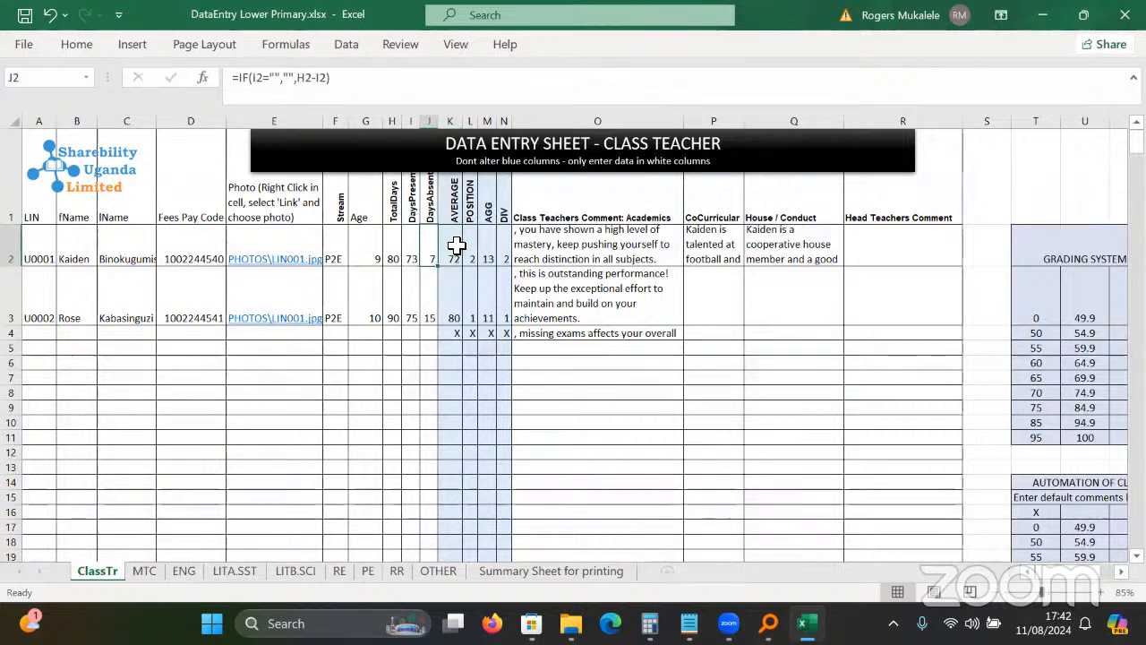
pyautogui.moveTo(456, 247); pyautogui.dragTo(488, 333)
pyautogui.click(583, 260)
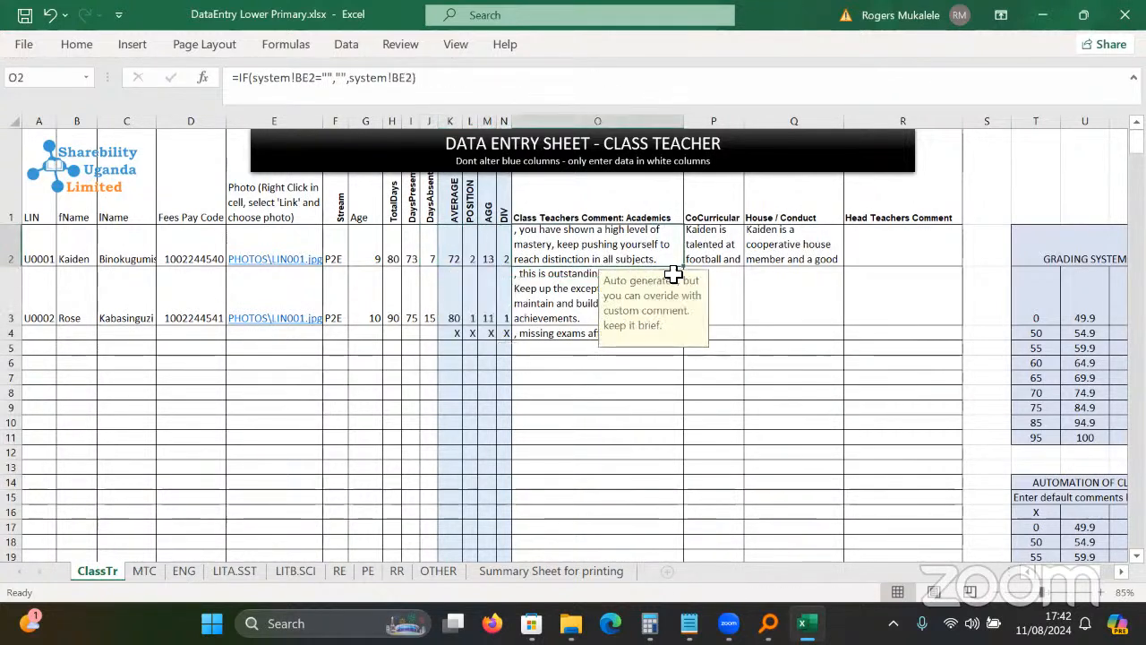
pyautogui.click(749, 248)
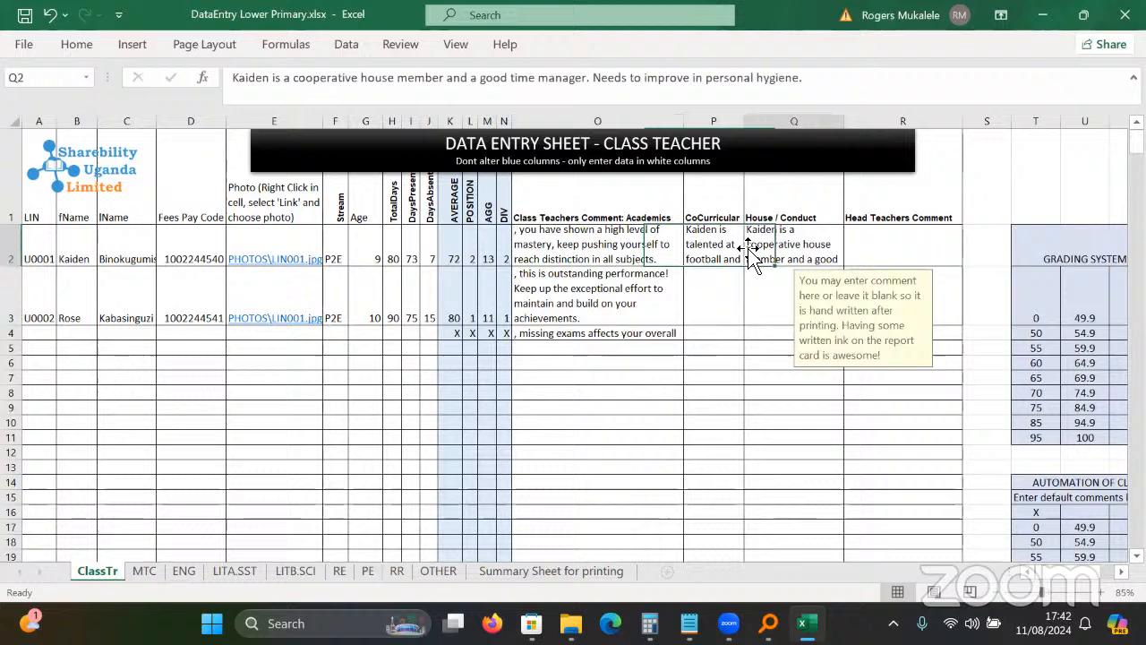
pyautogui.click(609, 294)
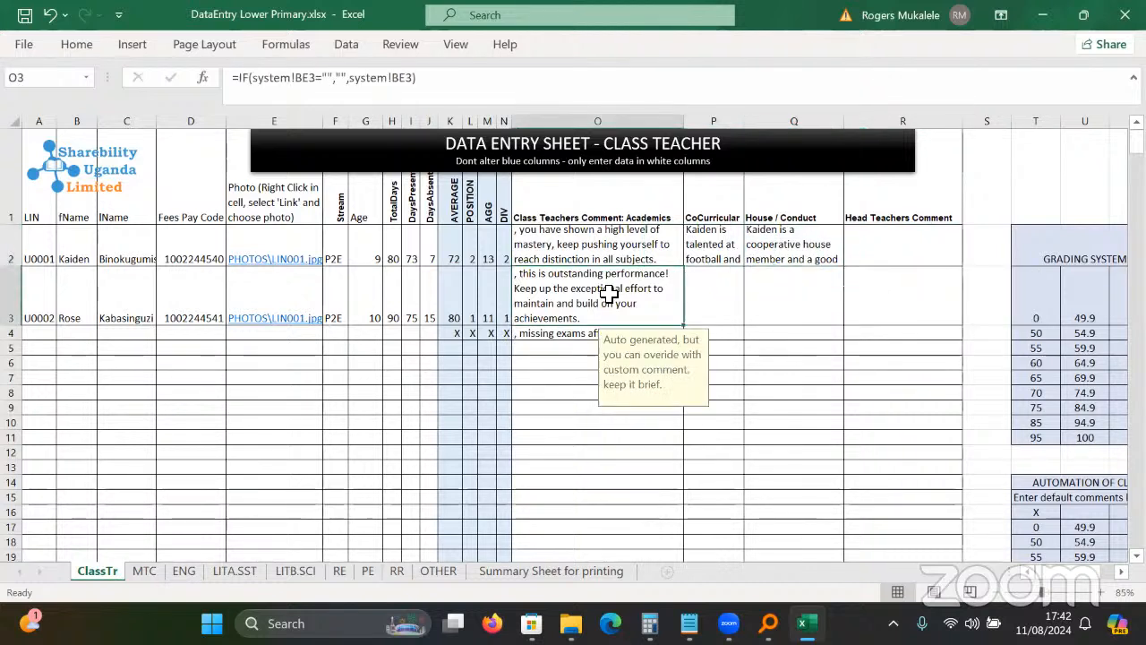
pyautogui.click(634, 246)
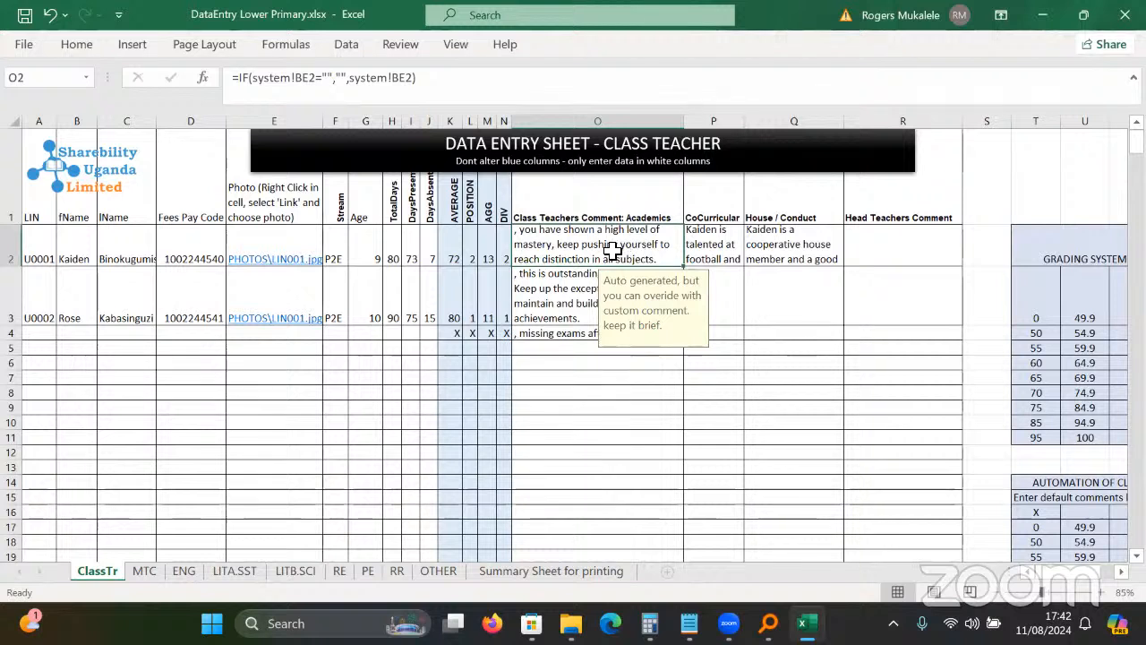
pyautogui.click(543, 296)
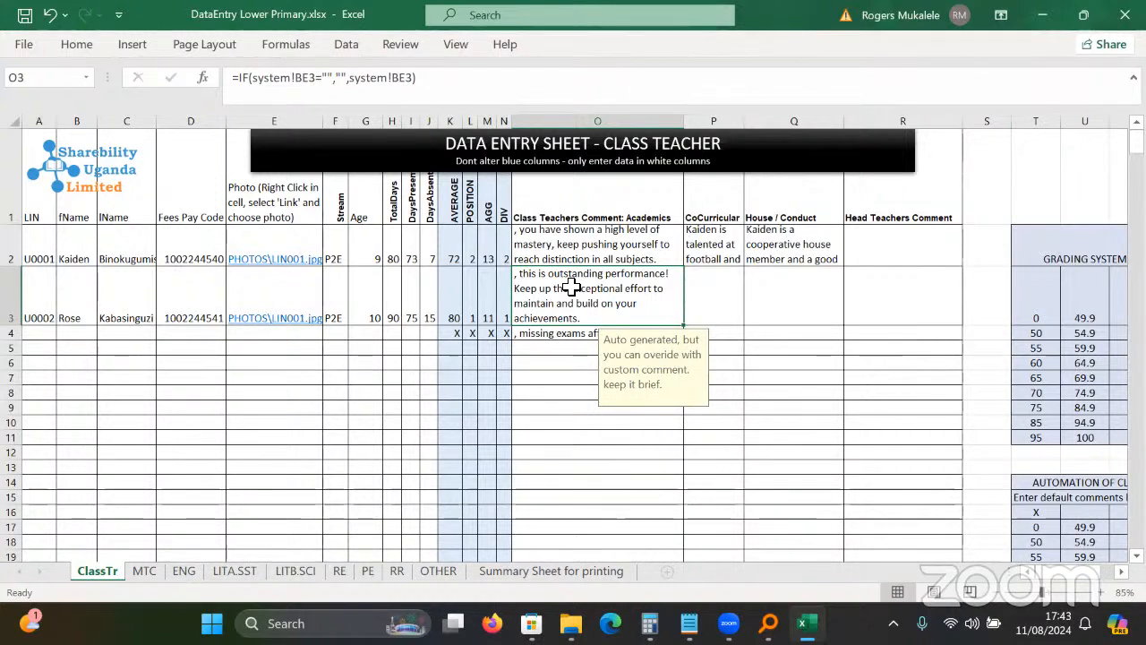
# Overwrite O3 with 'Rose should carry a disection kit next term'.
pyautogui.write('Ro')
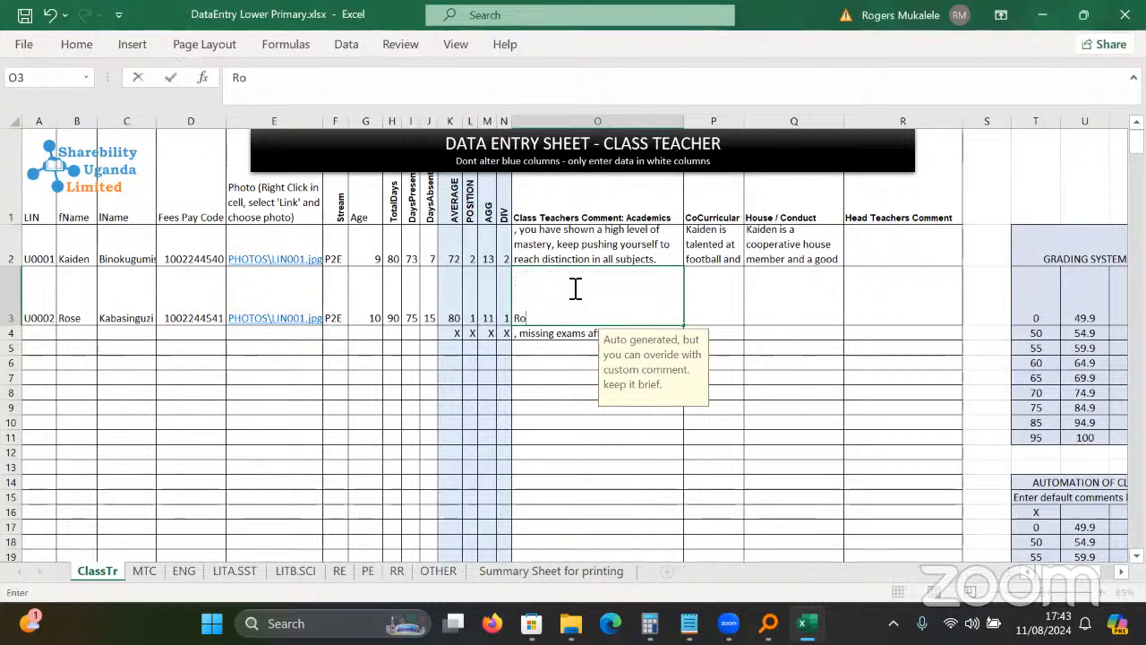
pyautogui.write('se should c')
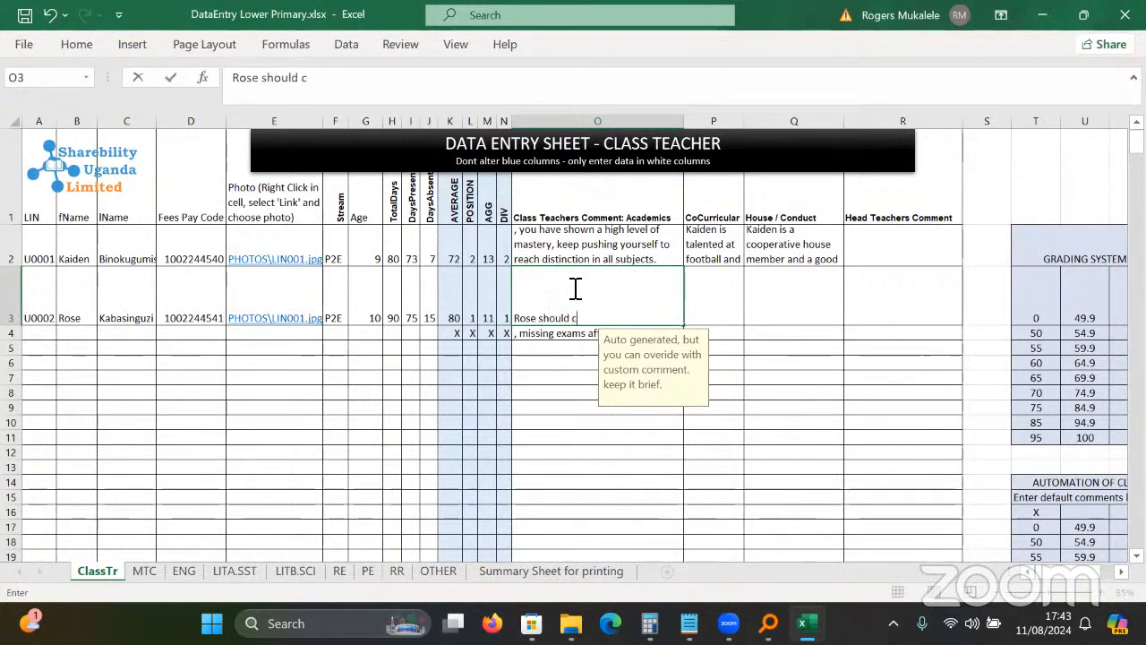
pyautogui.write('ar')
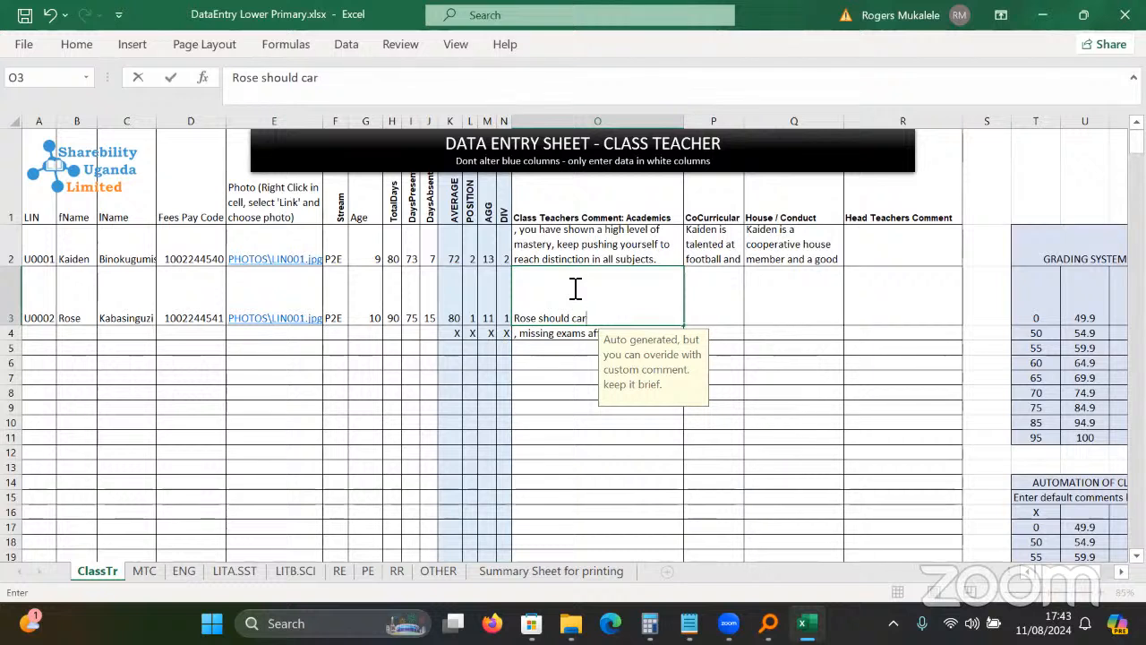
pyautogui.write('ry a ')
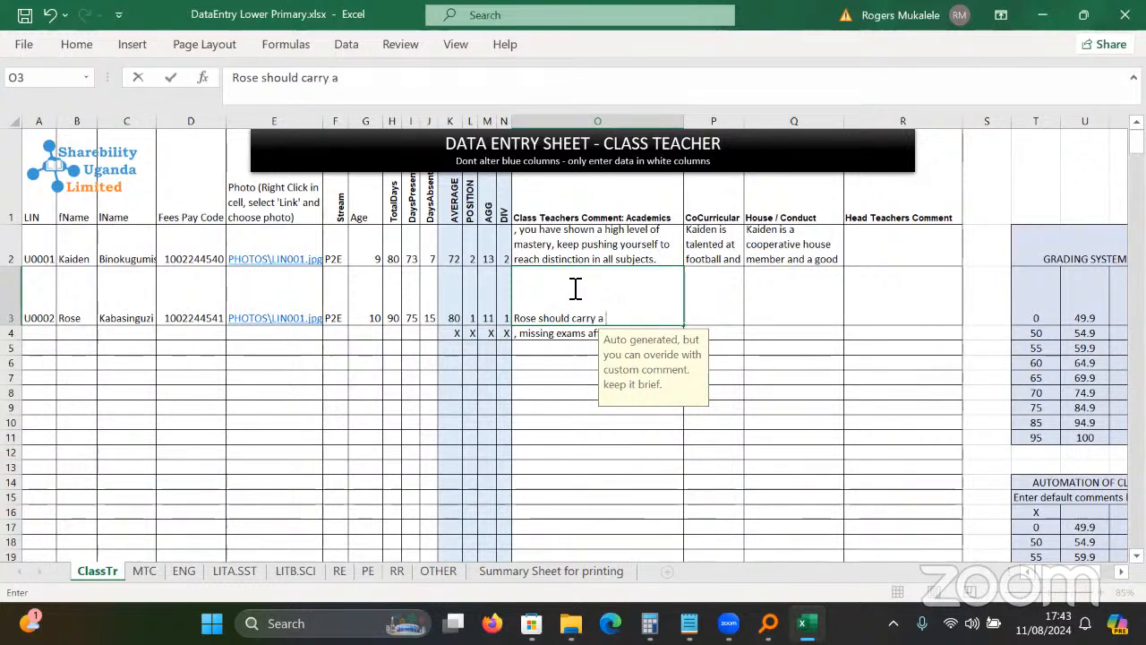
pyautogui.write('disection ')
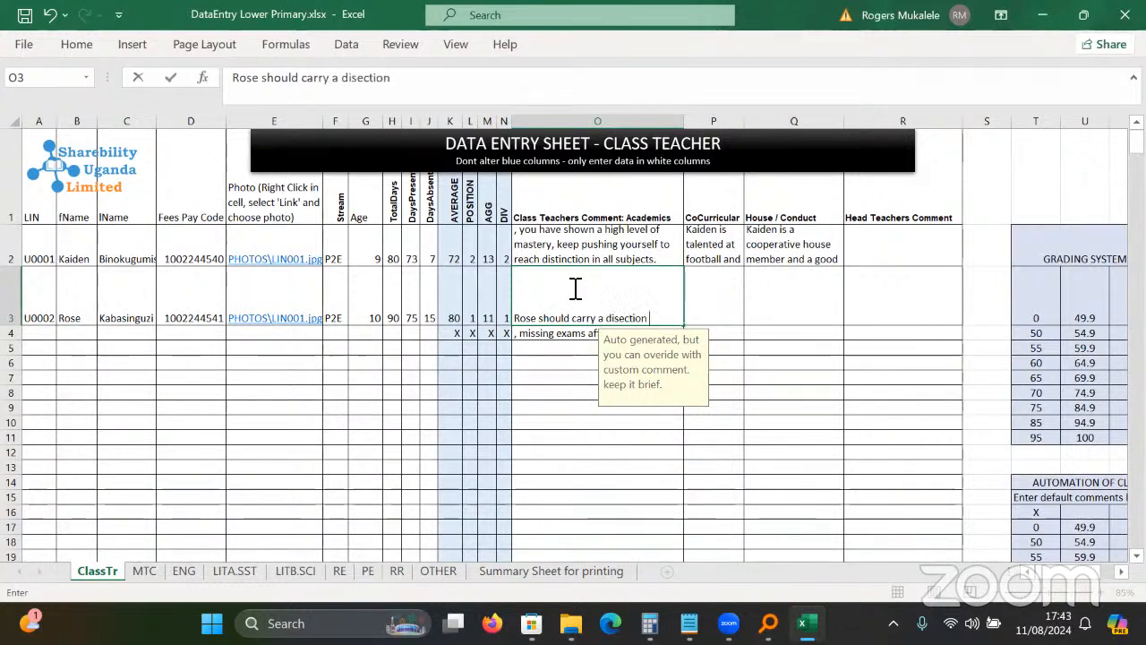
pyautogui.write('kit ne')
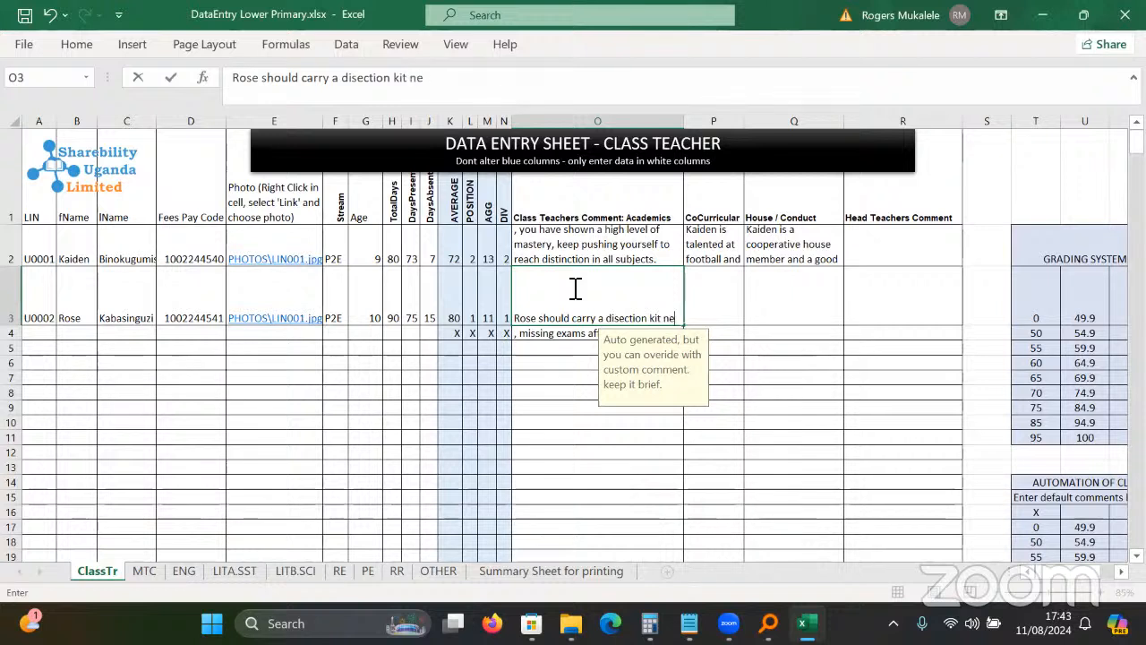
pyautogui.write('xt trer')
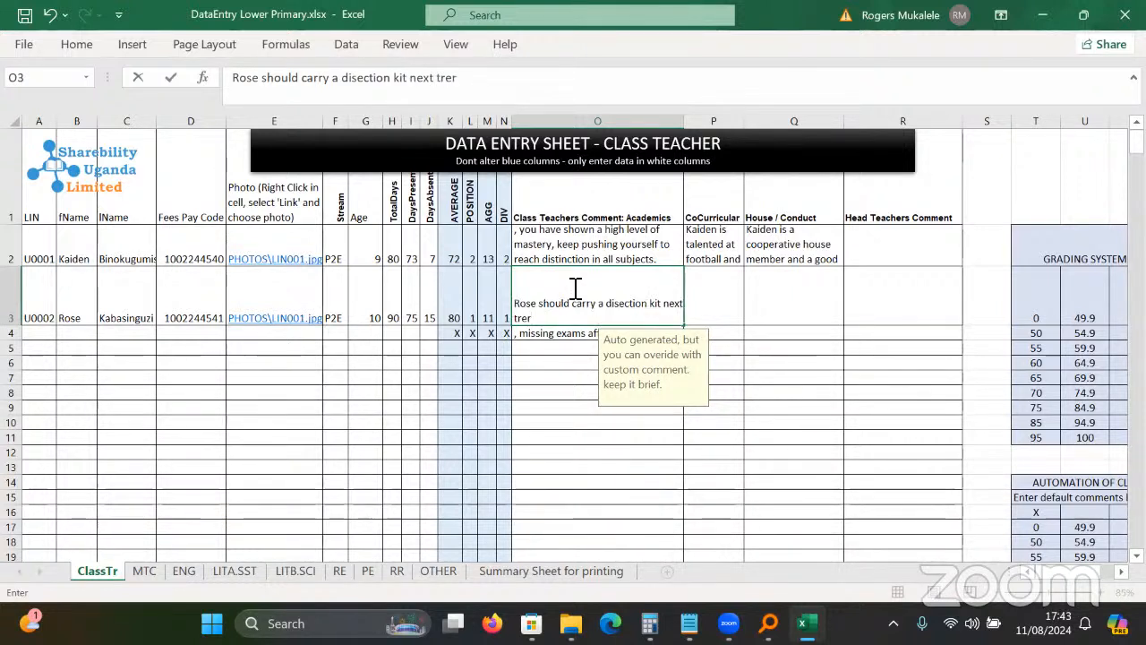
pyautogui.press('BackSpace')
pyautogui.press('BackSpace')
pyautogui.press('BackSpace')
pyautogui.write('er')
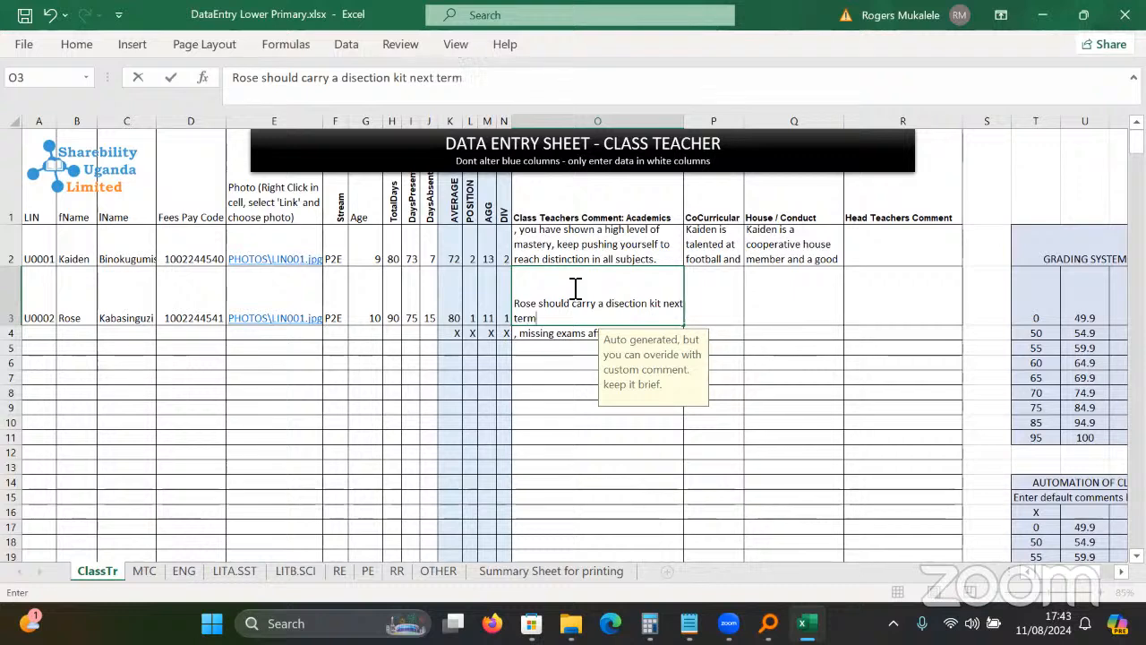
pyautogui.write('m')
pyautogui.press('Return')
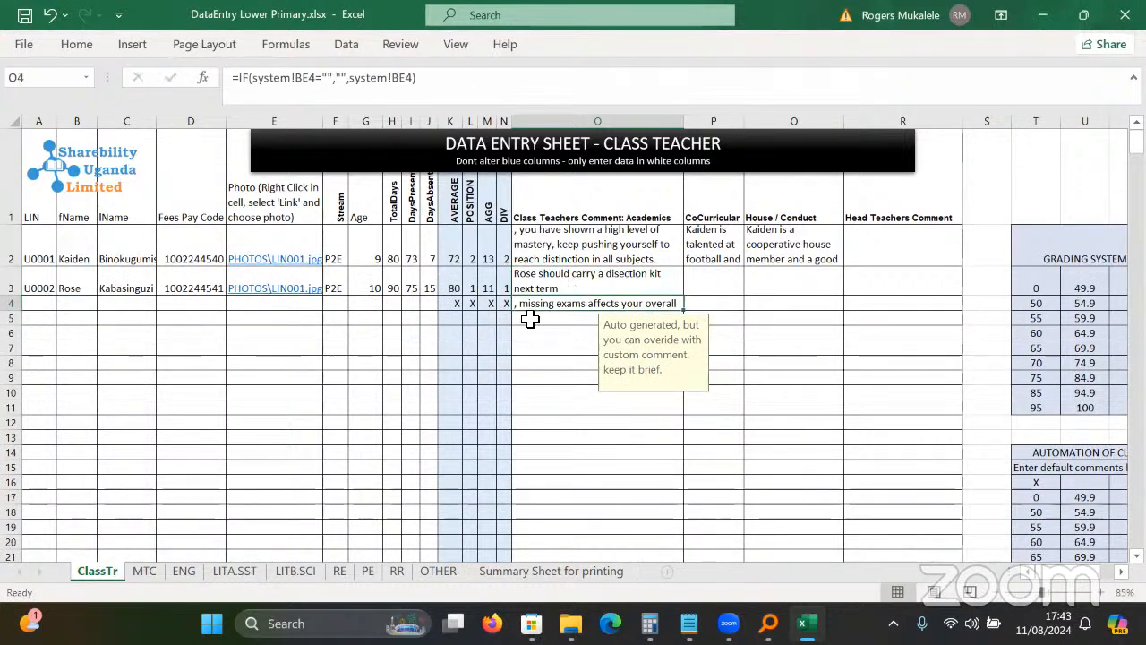
# Reopen Rose's comment in O3 to verify it, then select Kaiden's comment in O2.
pyautogui.click(530, 319)
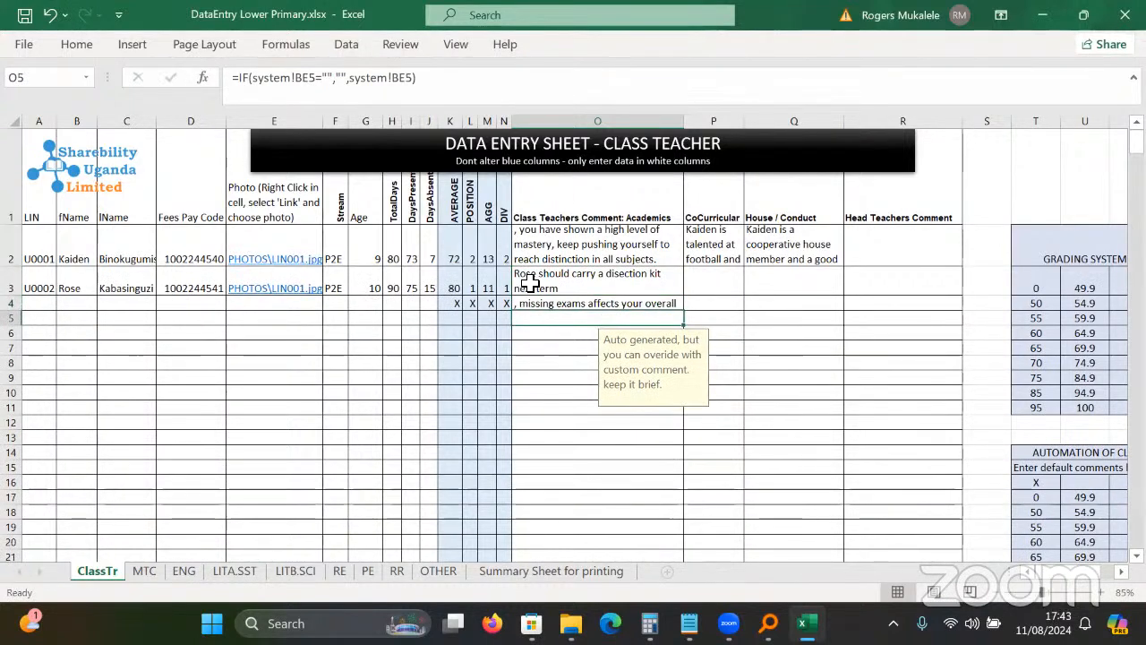
pyautogui.click(530, 281)
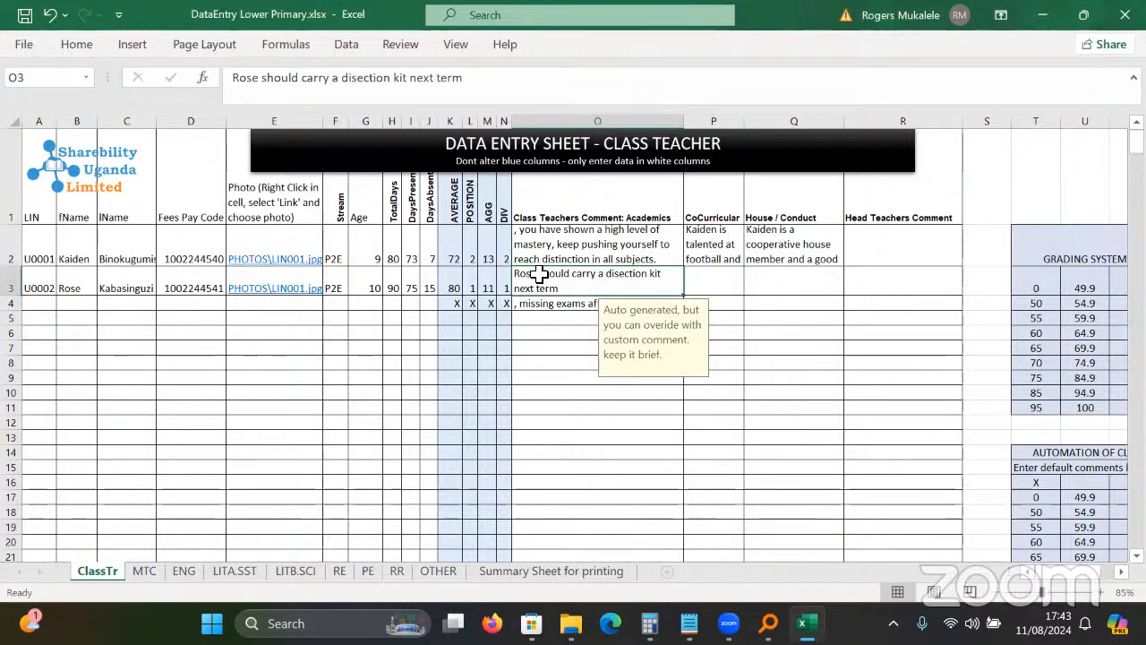
pyautogui.doubleClick(542, 276)
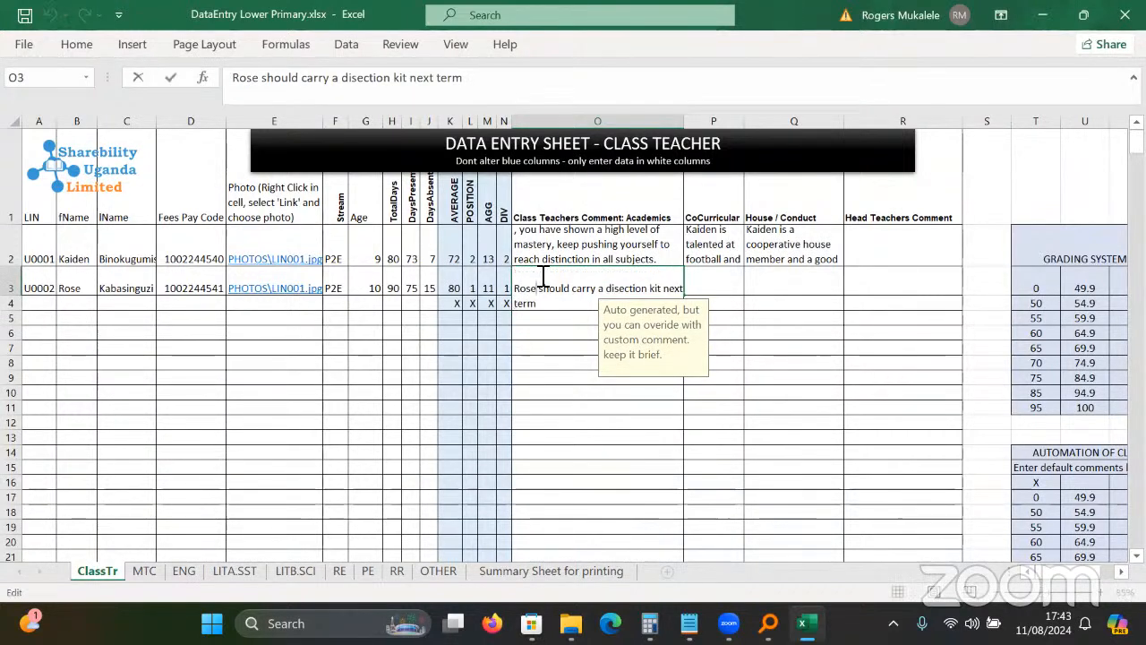
pyautogui.click(524, 435)
pyautogui.click(561, 261)
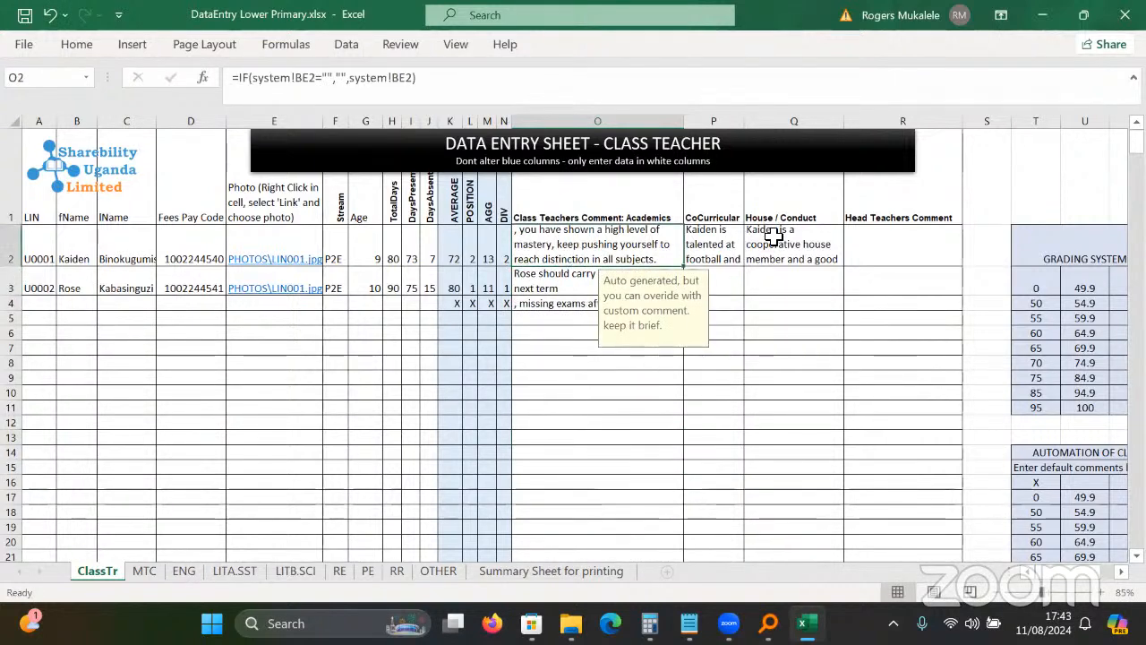
# Look over the grading system's score bands and grade comments, starting from Very Weak.
pyautogui.click(772, 236)
pyautogui.press('Right')
pyautogui.press('Right')
pyautogui.press('Right')
pyautogui.press('Right')
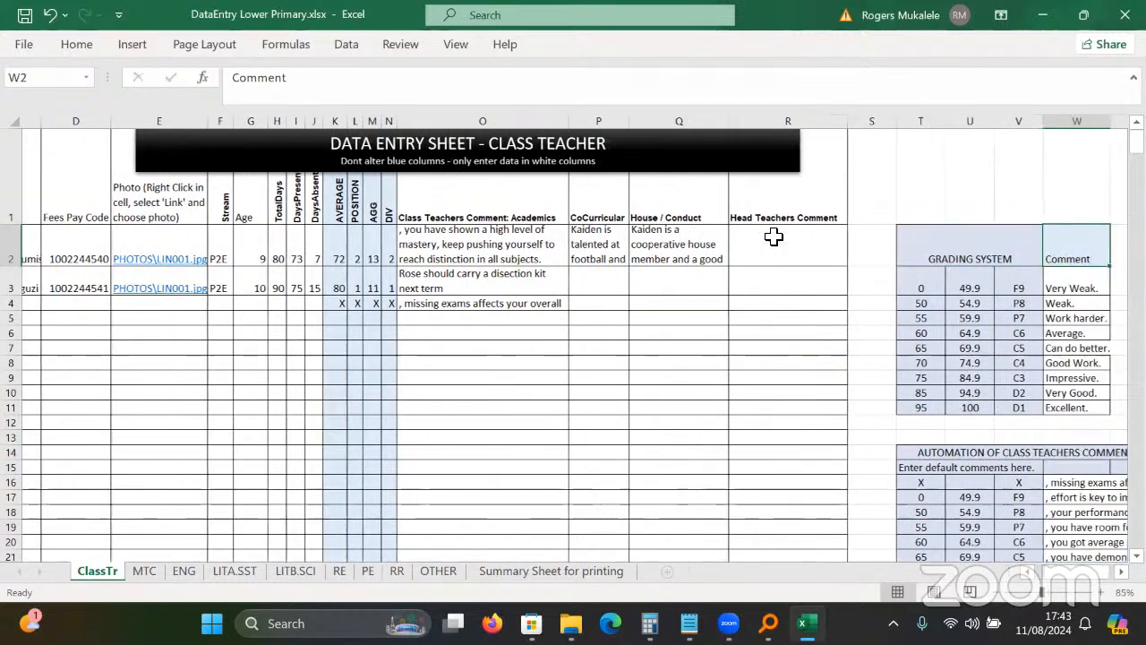
pyautogui.press('Right')
pyautogui.press('Right')
pyautogui.press('Right')
pyautogui.press('Right')
pyautogui.press('Right')
pyautogui.press('Right')
pyautogui.press('Right')
pyautogui.press('Right')
pyautogui.press('Right')
pyautogui.press('Right')
pyautogui.press('Right')
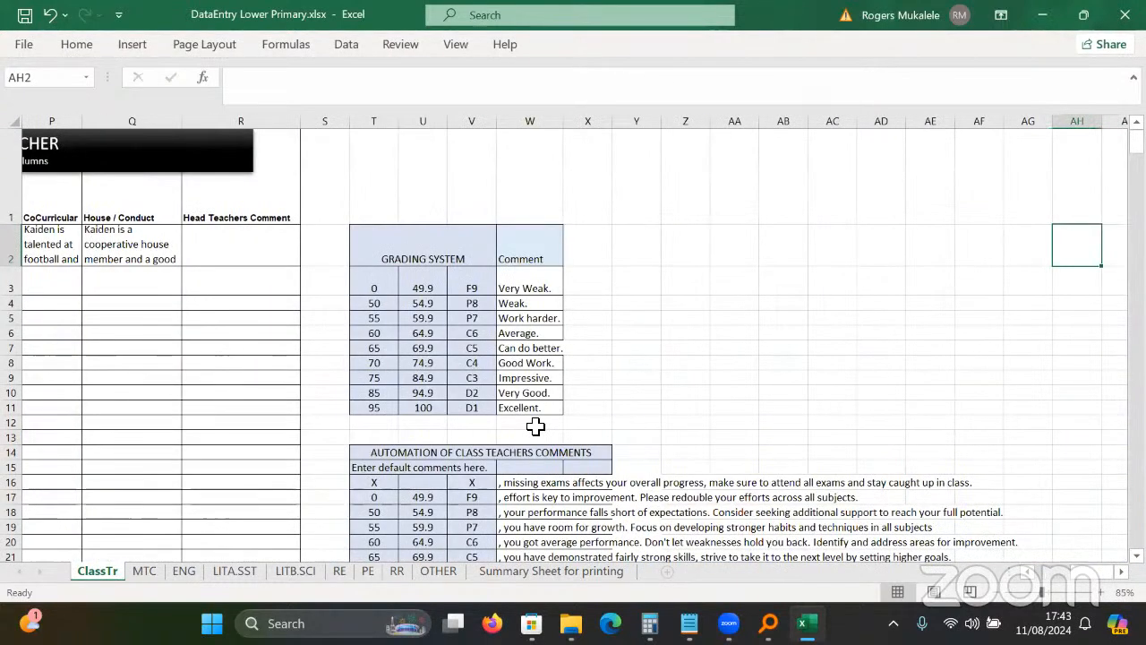
pyautogui.click(536, 426)
pyautogui.press('Down')
pyautogui.press('Down')
pyautogui.press('Down')
pyautogui.press('Down')
pyautogui.press('Down')
pyautogui.press('Down')
pyautogui.press('Down')
pyautogui.press('Down')
pyautogui.press('Down')
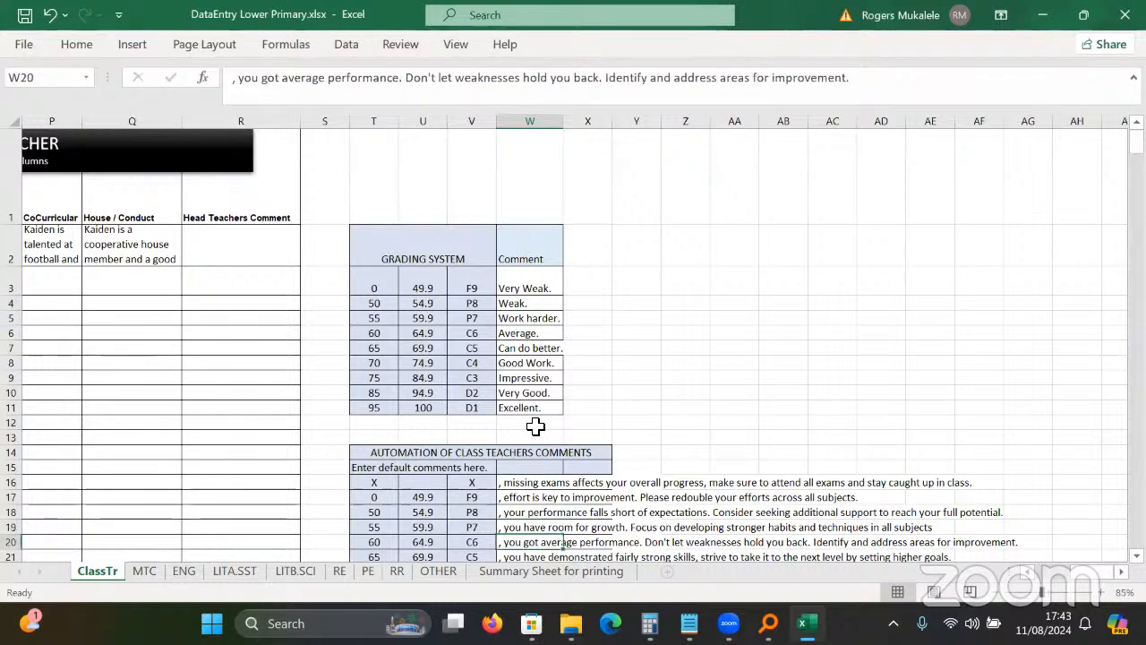
pyautogui.click(403, 193)
pyautogui.click(514, 193)
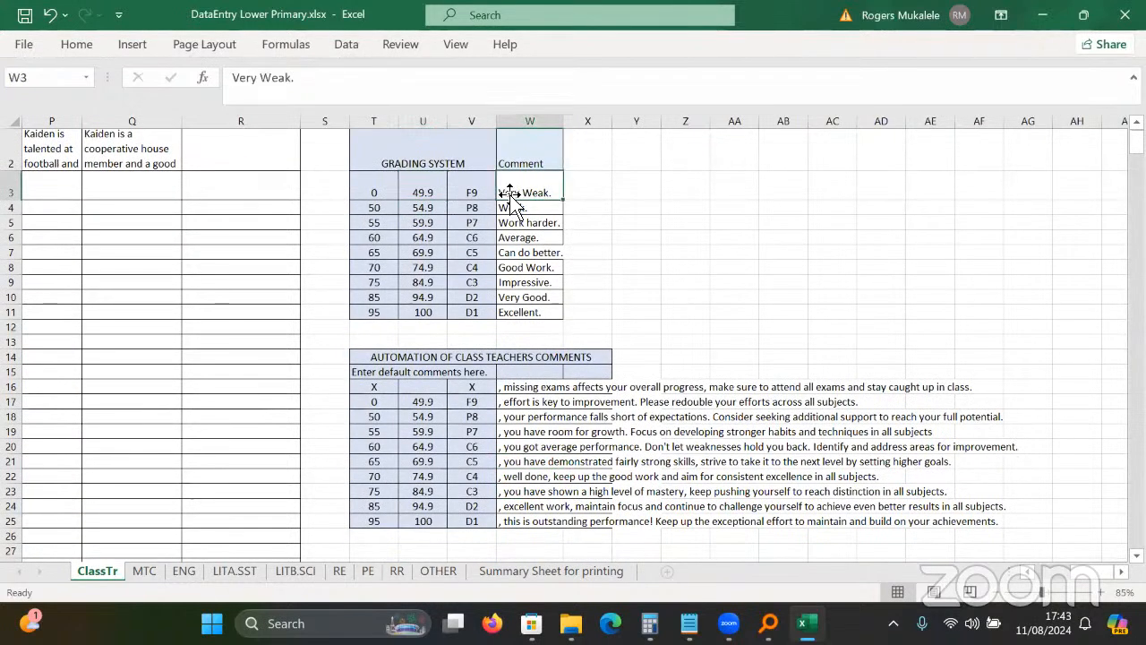
pyautogui.press('Down')
pyautogui.press('Down')
pyautogui.press('Down')
pyautogui.press('Down')
pyautogui.press('Down')
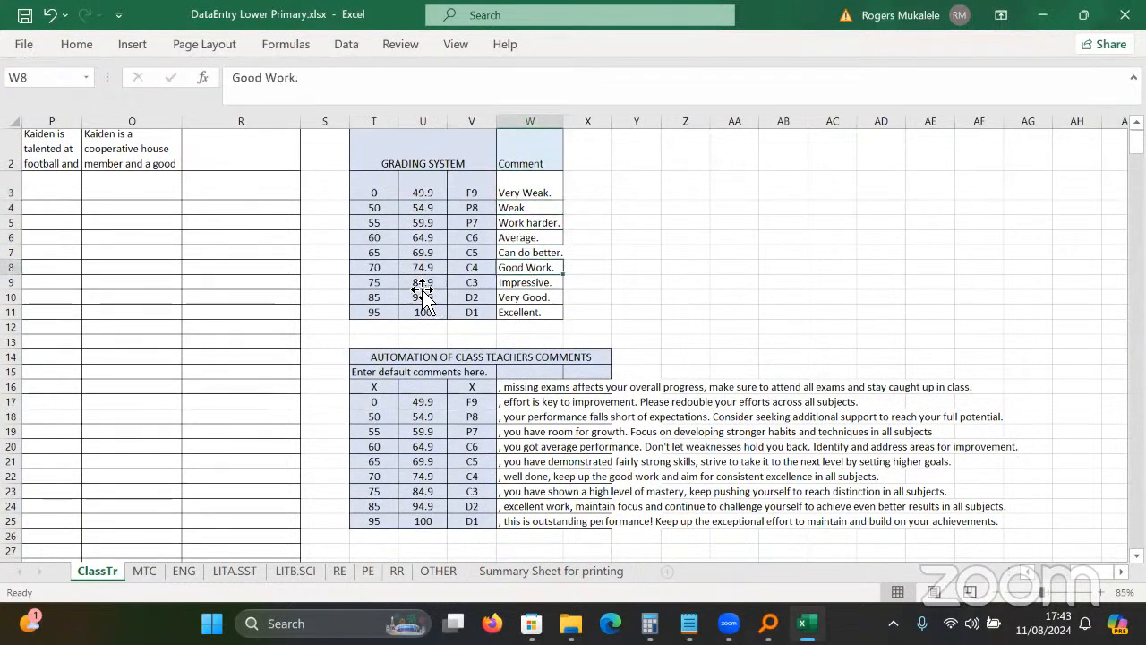
pyautogui.click(421, 285)
pyautogui.click(371, 285)
pyautogui.click(422, 388)
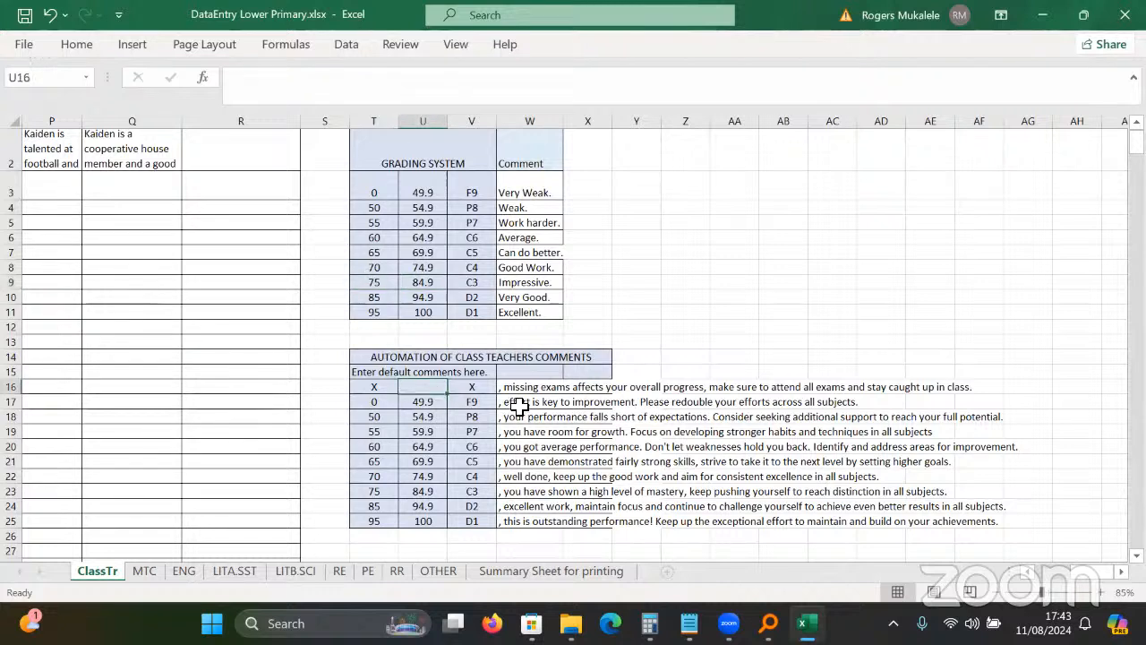
# Review the ten default class-teacher comments in W16:W25, then move to the MTC sheet.
pyautogui.moveTo(527, 388); pyautogui.dragTo(541, 522)
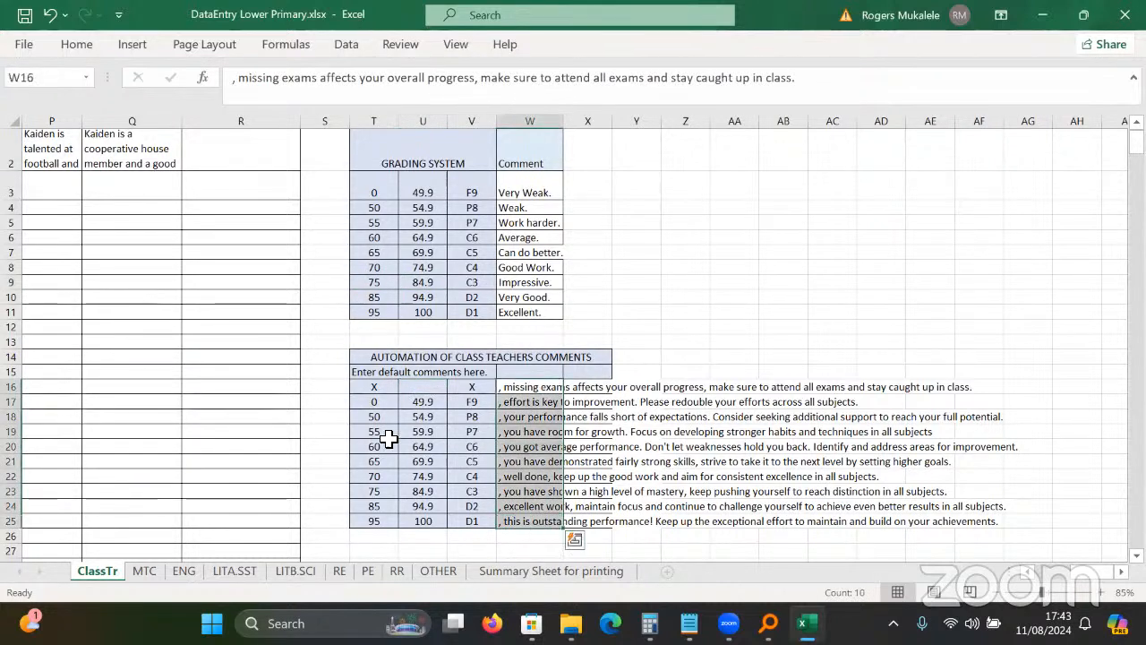
pyautogui.click(531, 446)
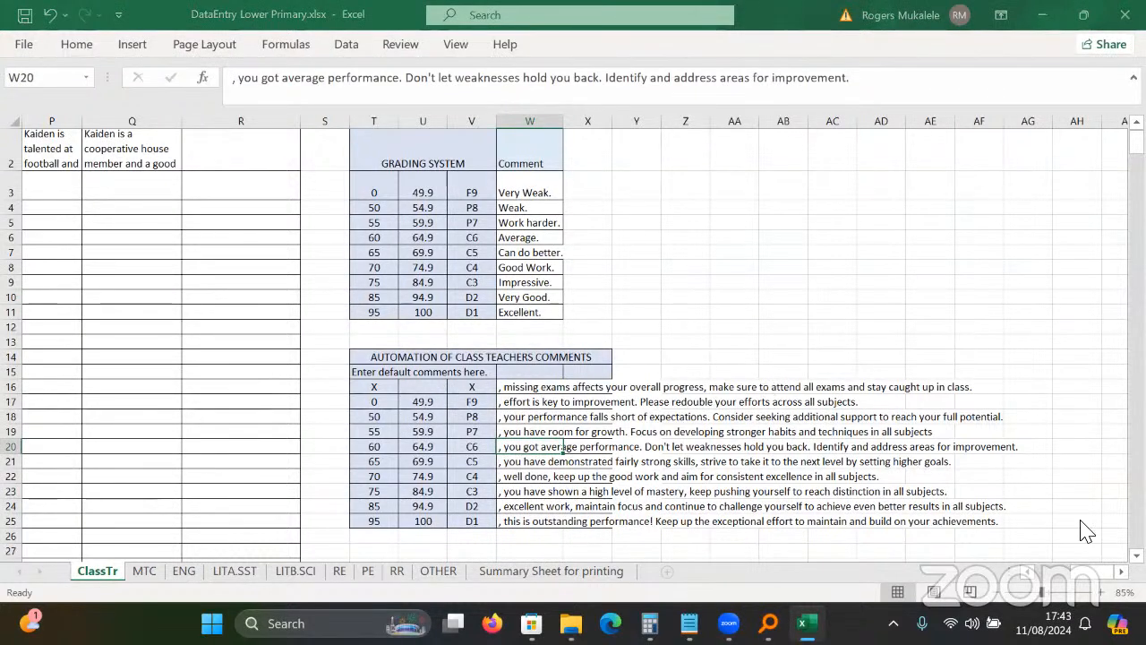
pyautogui.scroll(1, 1086, 530)
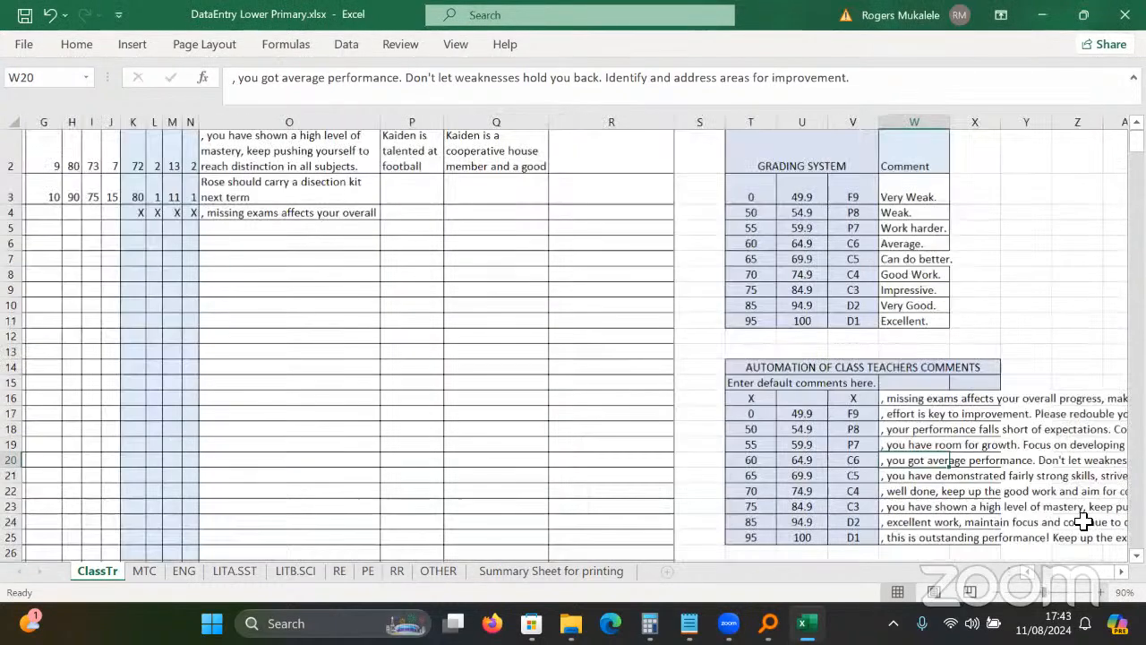
pyautogui.click(846, 507)
pyautogui.press('Right')
pyautogui.press('Right')
pyautogui.press('Right')
pyautogui.press('Right')
pyautogui.press('Right')
pyautogui.press('Right')
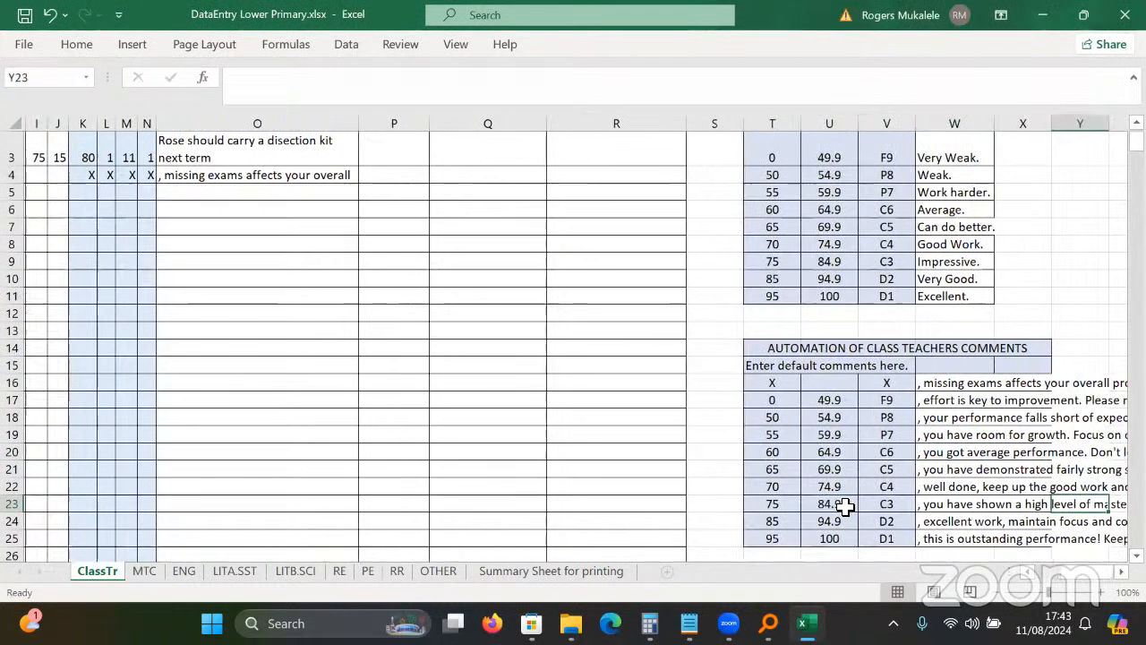
pyautogui.press('Right')
pyautogui.press('Right')
pyautogui.press('Right')
pyautogui.press('Right')
pyautogui.press('Right')
pyautogui.press('Down')
pyautogui.press('Down')
pyautogui.press('Down')
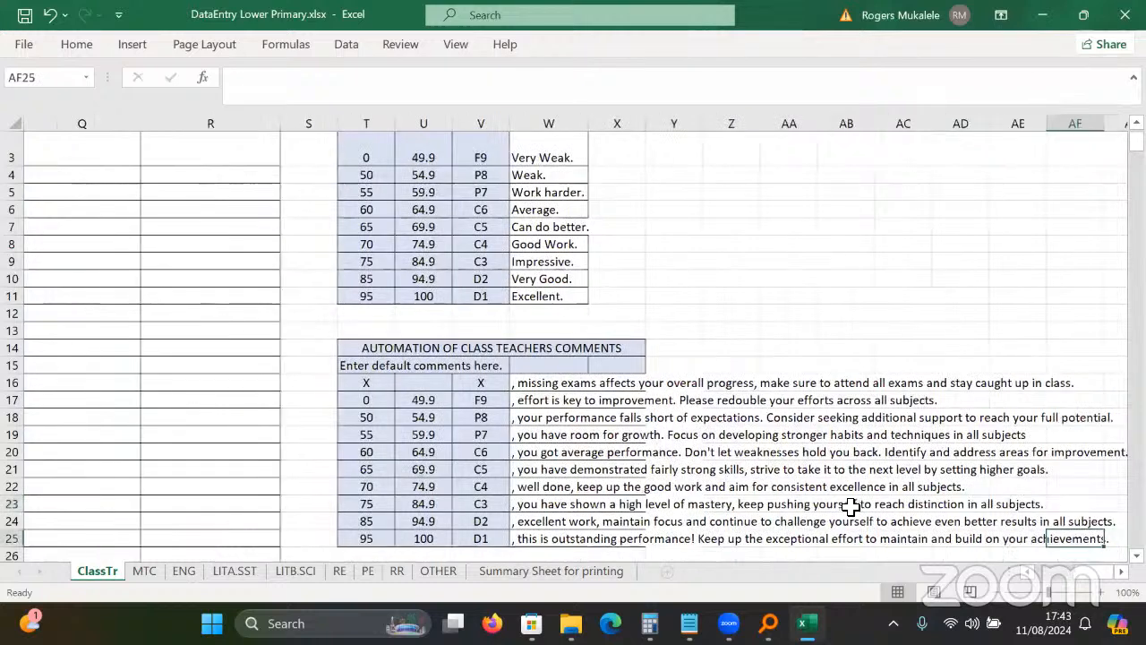
pyautogui.press('Up')
pyautogui.hotkey('ctrl', 'Left')
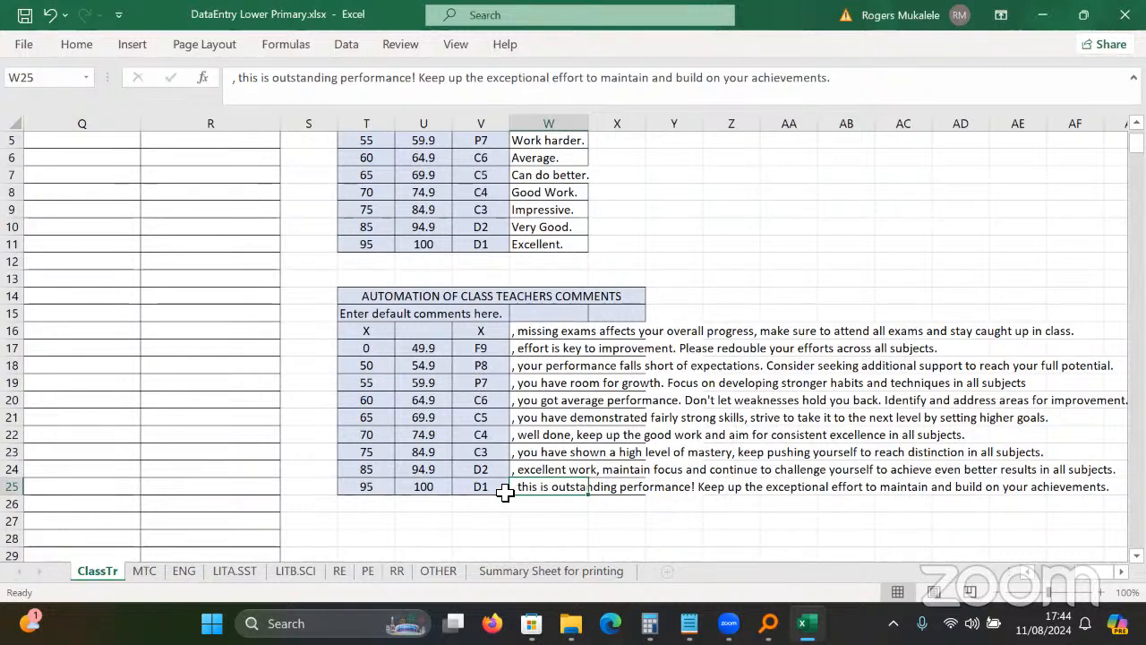
pyautogui.click(532, 381)
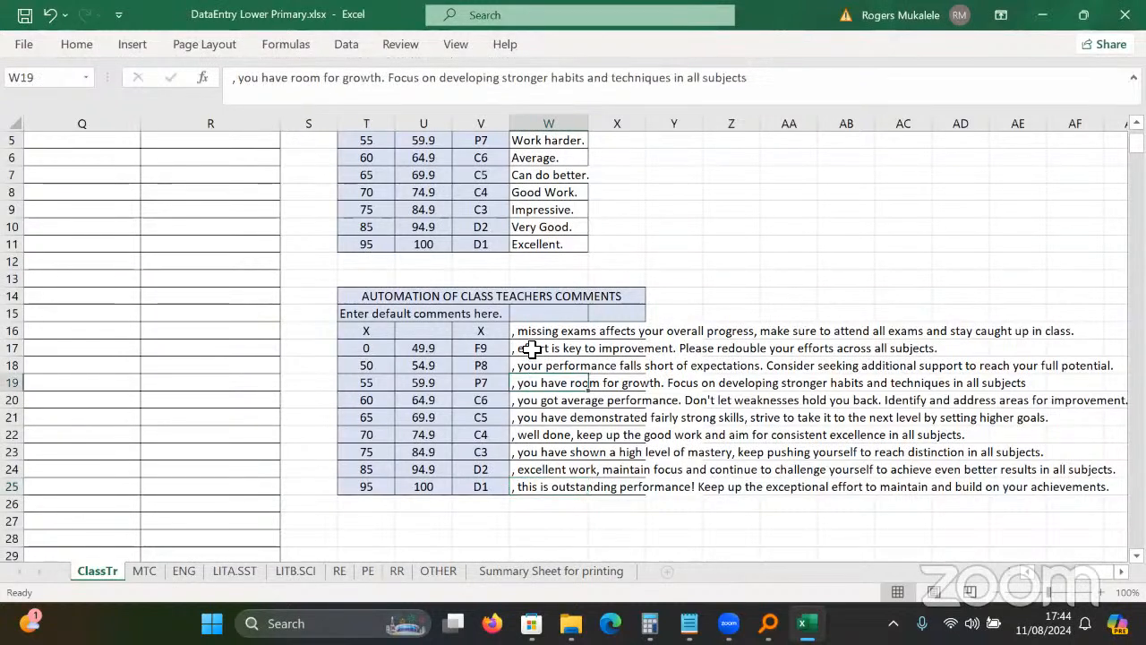
pyautogui.moveTo(529, 348); pyautogui.dragTo(535, 466)
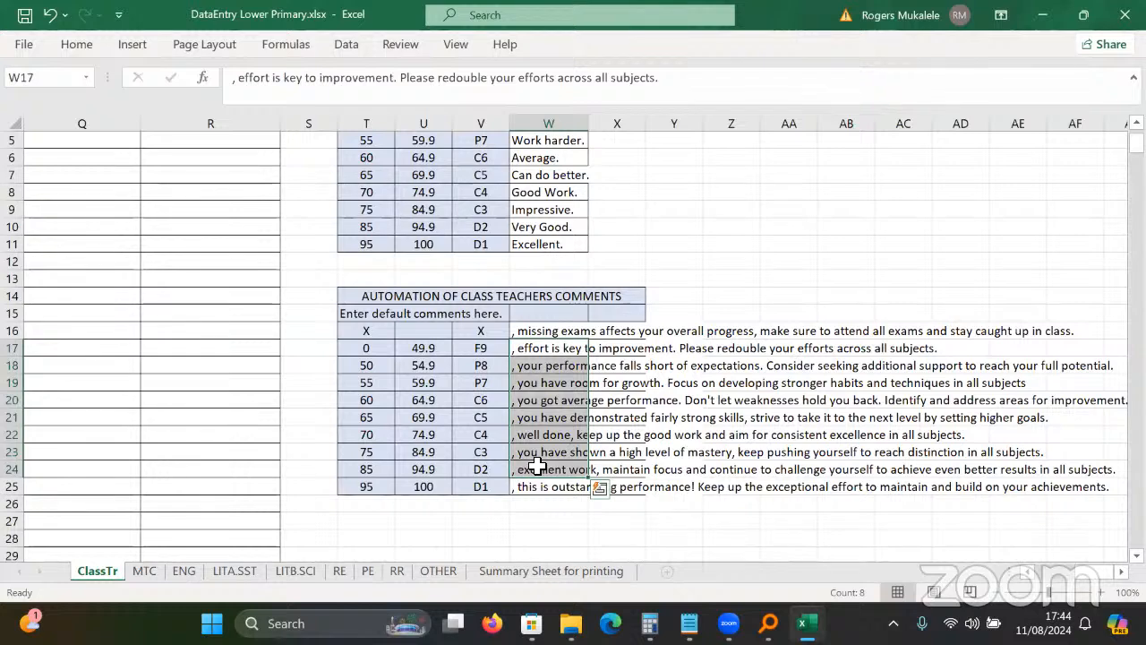
pyautogui.hotkey('ctrl', 'pagedown')
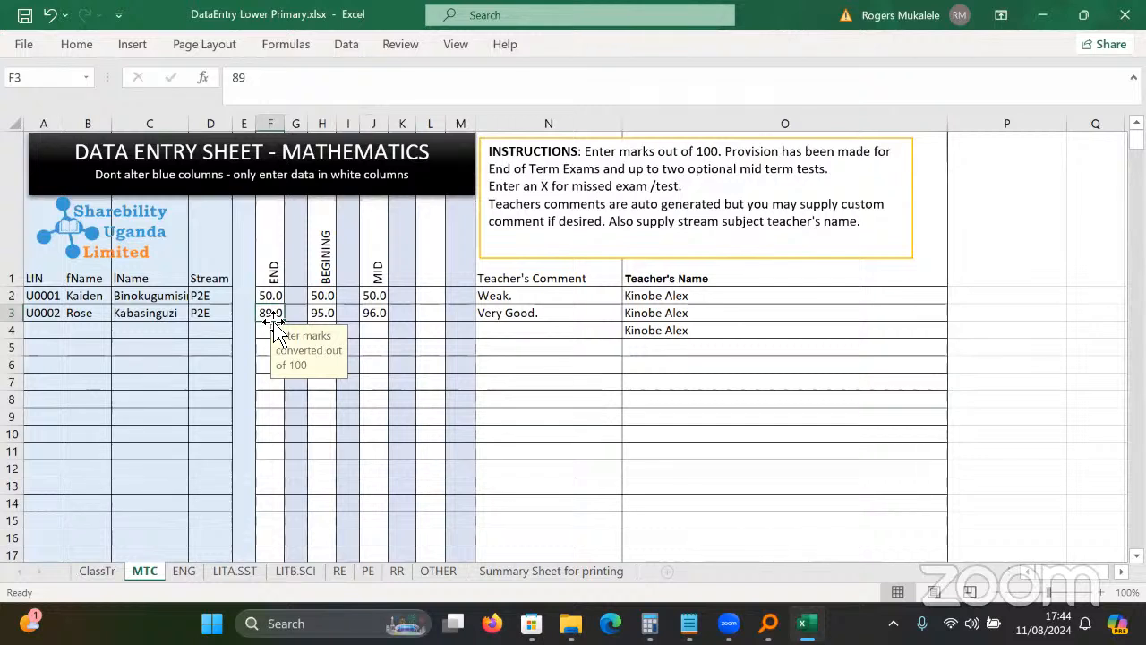
# Check free-column notes on MTC, then inspect the English sheet's END, BEGINING and MID marks.
pyautogui.press('Left')
pyautogui.press('Left')
pyautogui.press('Left')
pyautogui.press('Left')
pyautogui.press('Left')
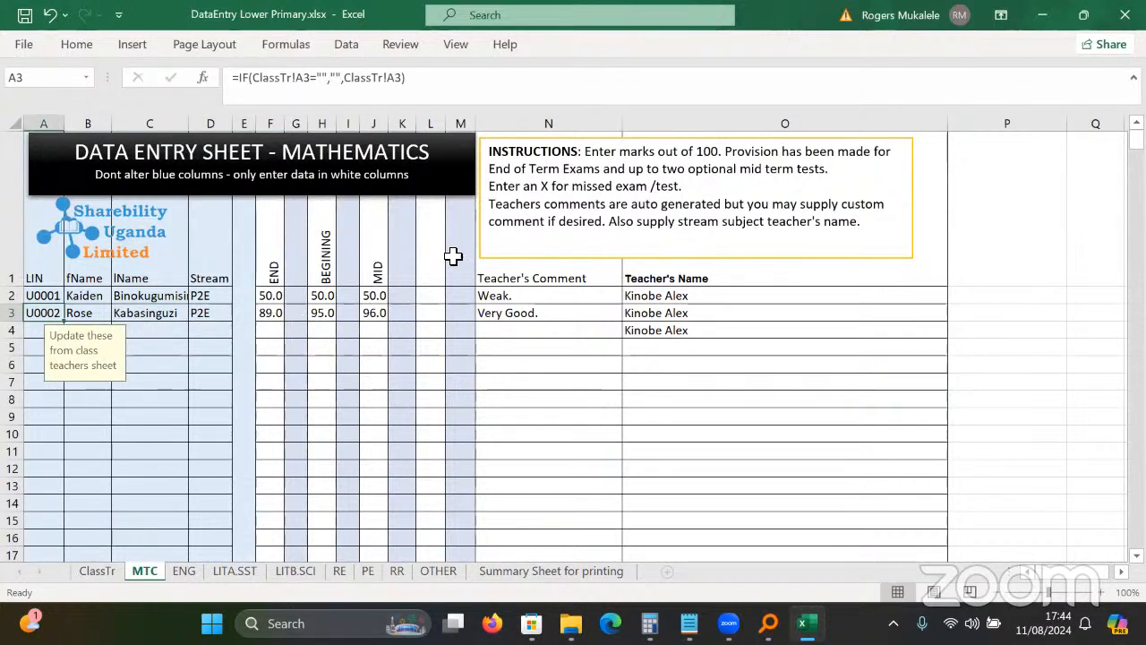
pyautogui.click(340, 317)
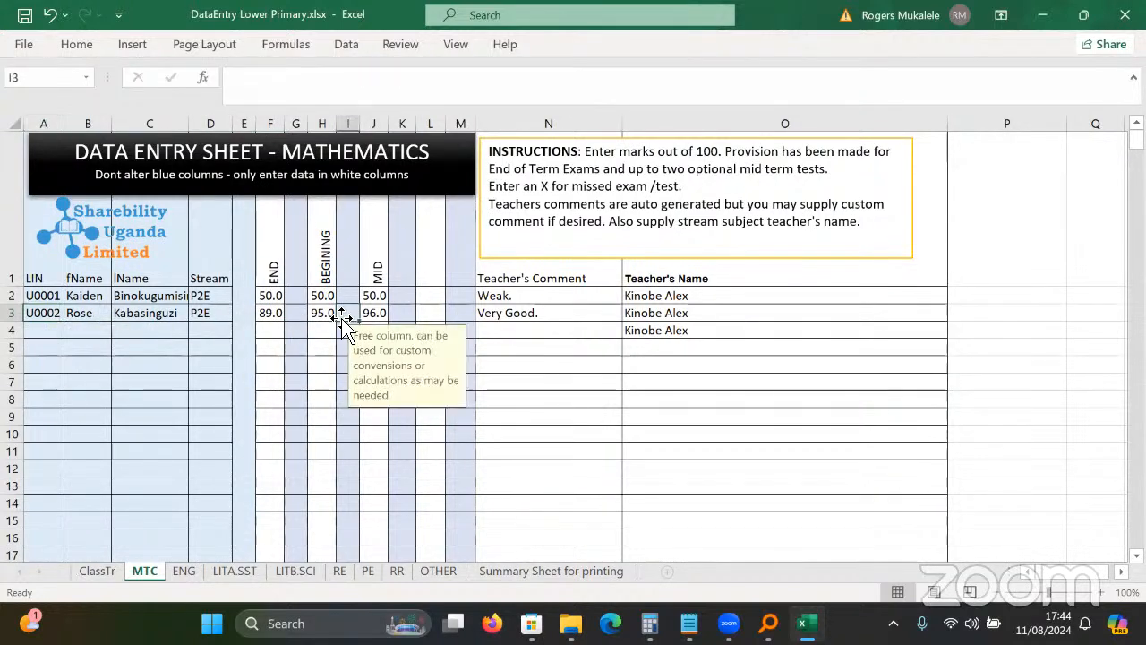
pyautogui.click(415, 313)
pyautogui.hotkey('ctrl', 'pagedown')
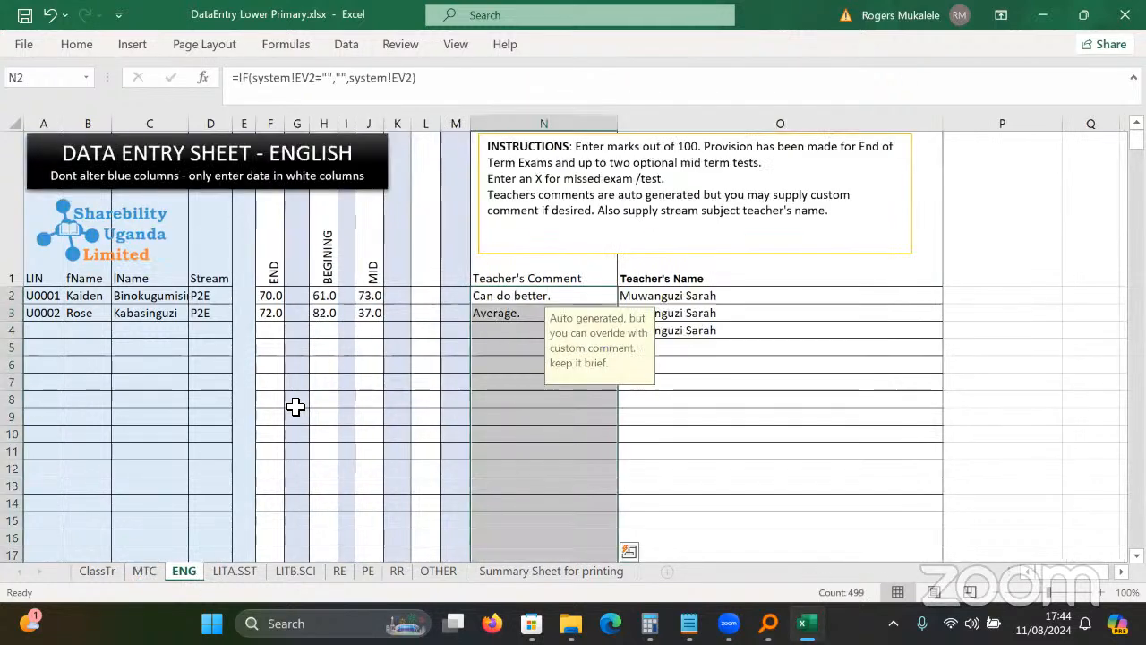
pyautogui.click(309, 450)
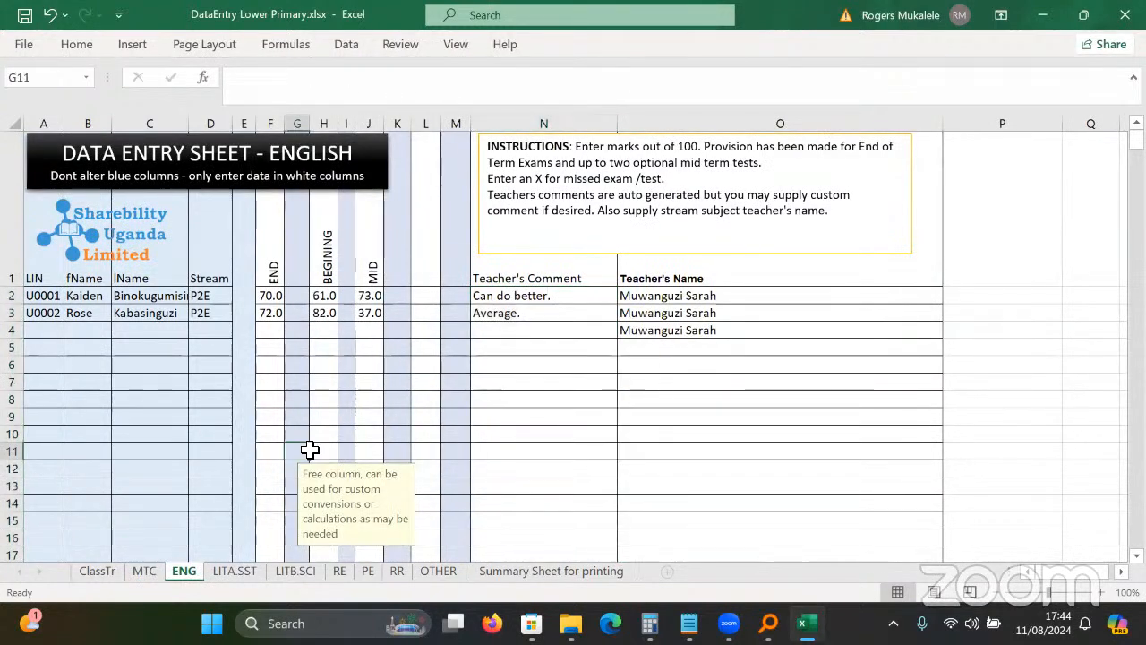
pyautogui.click(276, 299)
pyautogui.click(333, 301)
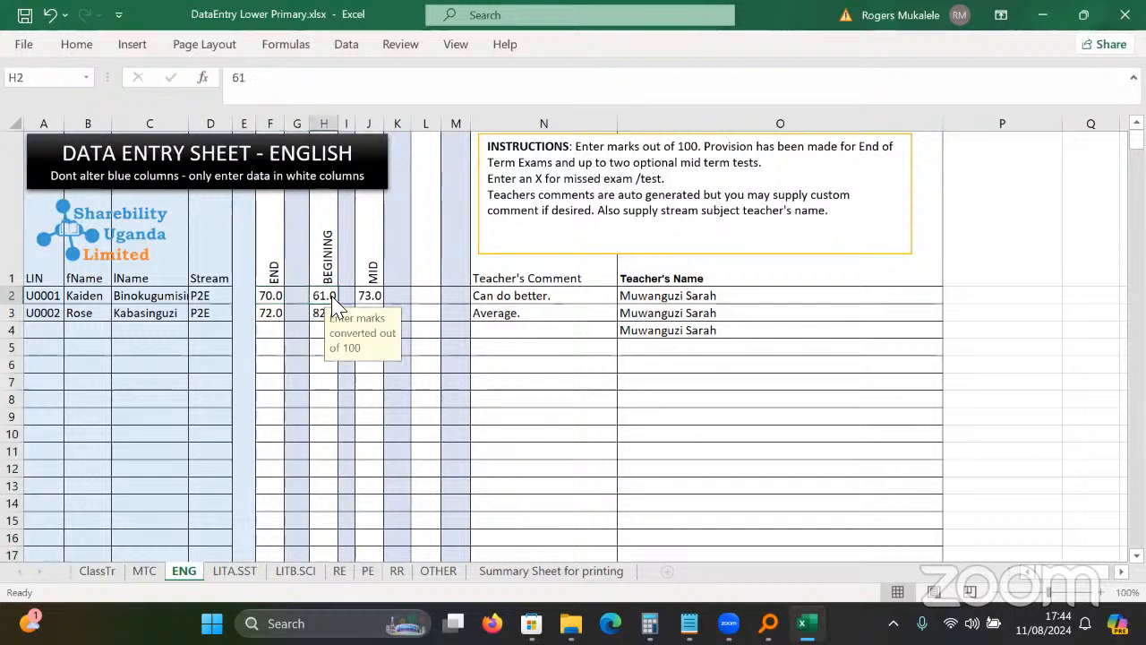
pyautogui.click(375, 395)
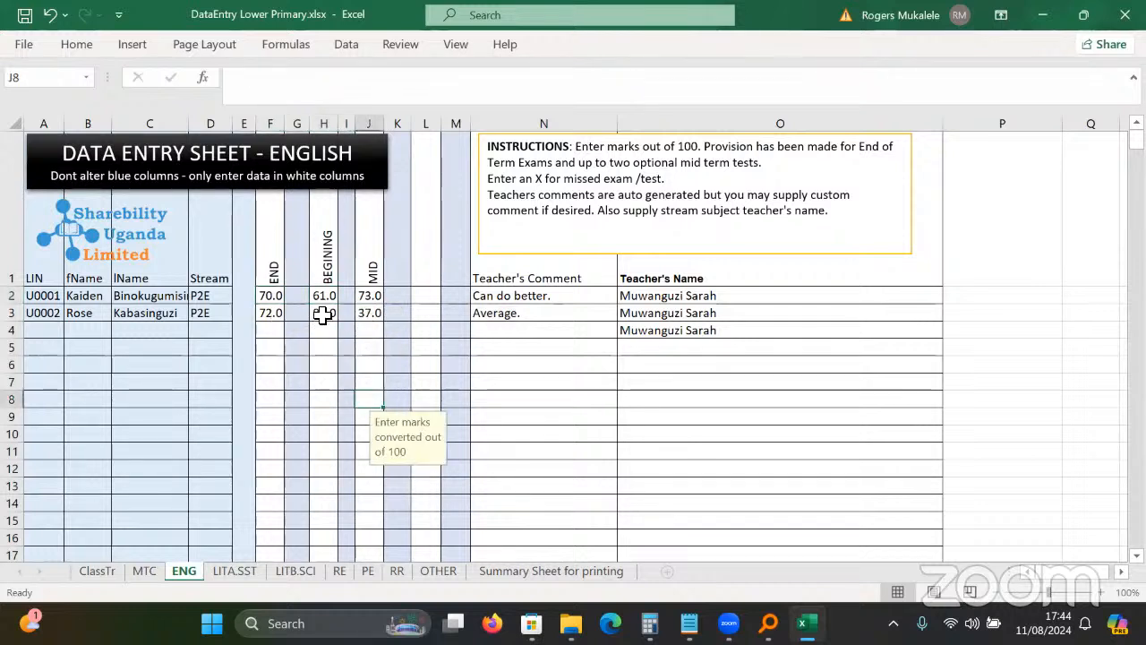
pyautogui.click(274, 296)
pyautogui.click(305, 293)
pyautogui.click(373, 282)
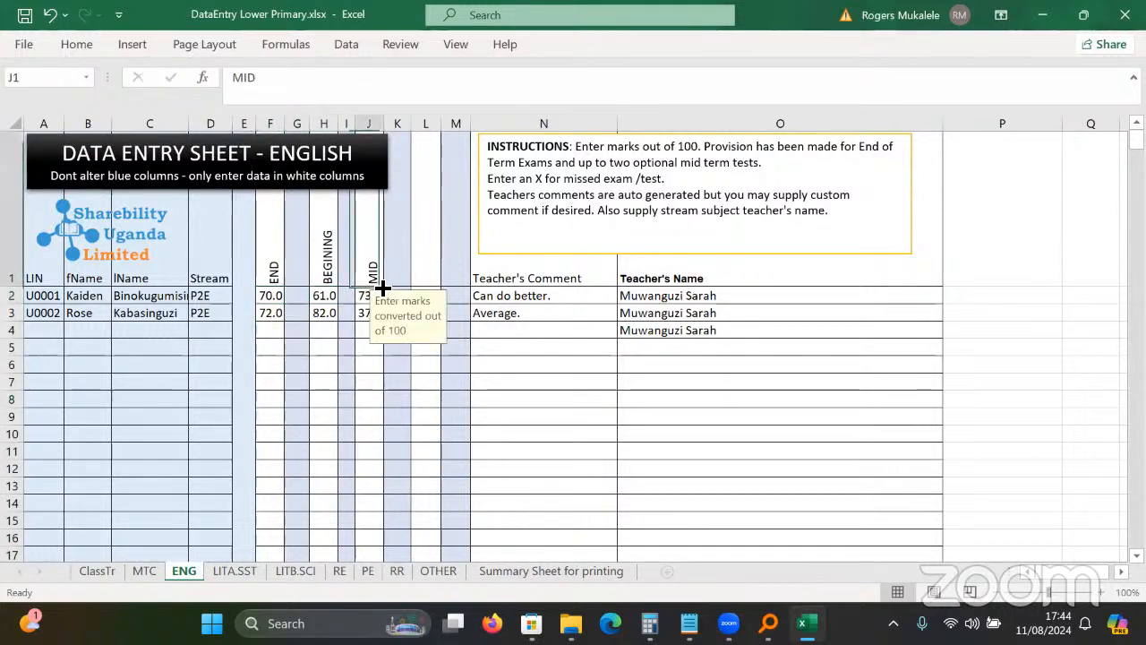
# Page through the LITA.SST, LITB.SCI, RE, RR and ART / ICT sheets to the Summary Sheet for printing.
pyautogui.hotkey('ctrl', 'pagedown')
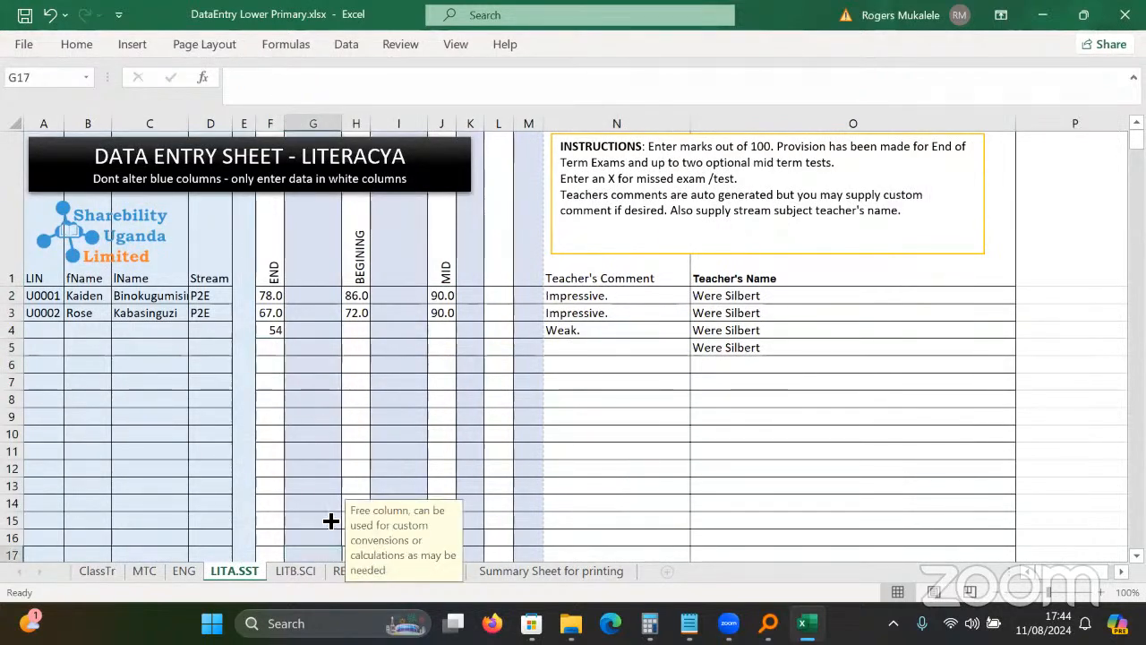
pyautogui.click(597, 416)
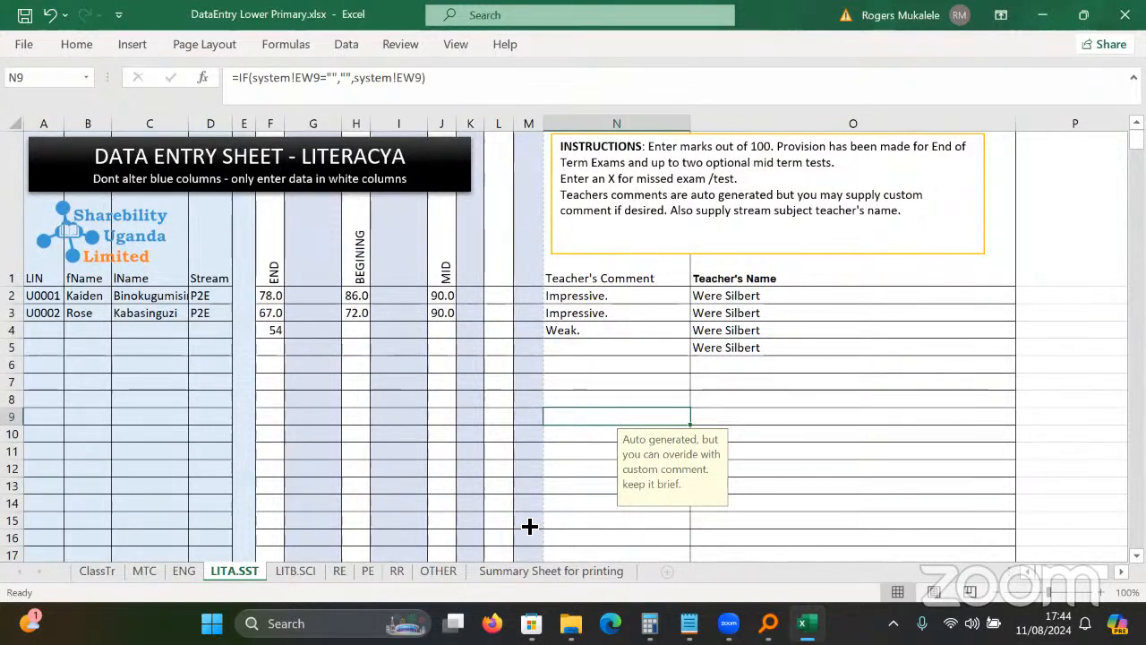
pyautogui.hotkey('ctrl', 'pagedown')
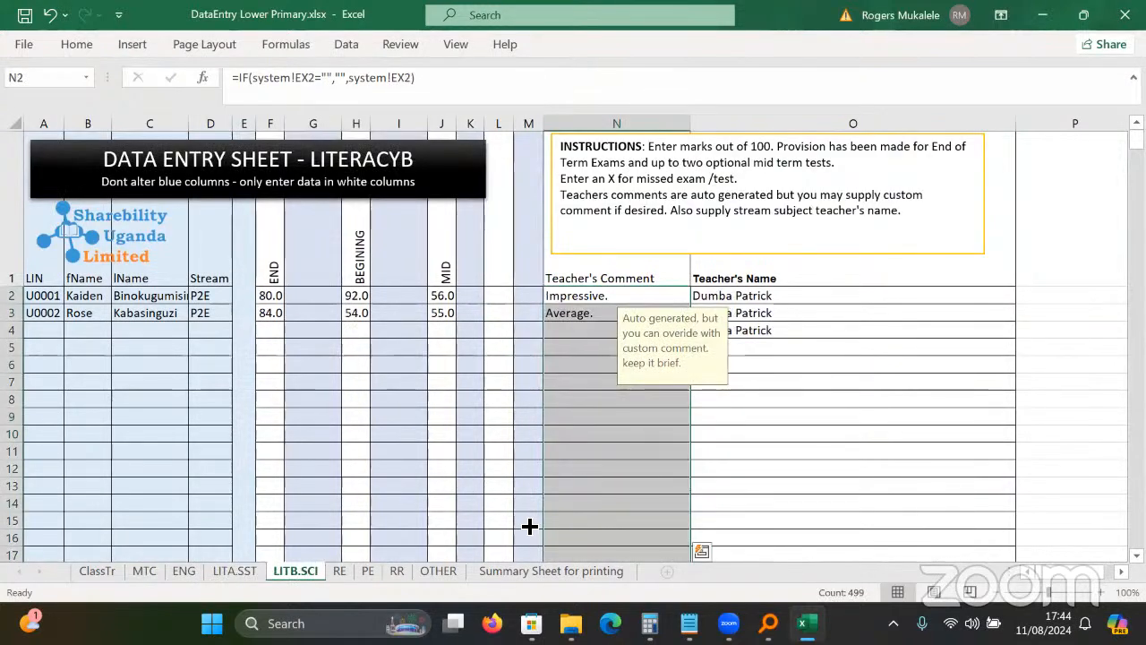
pyautogui.hotkey('ctrl', 'pagedown')
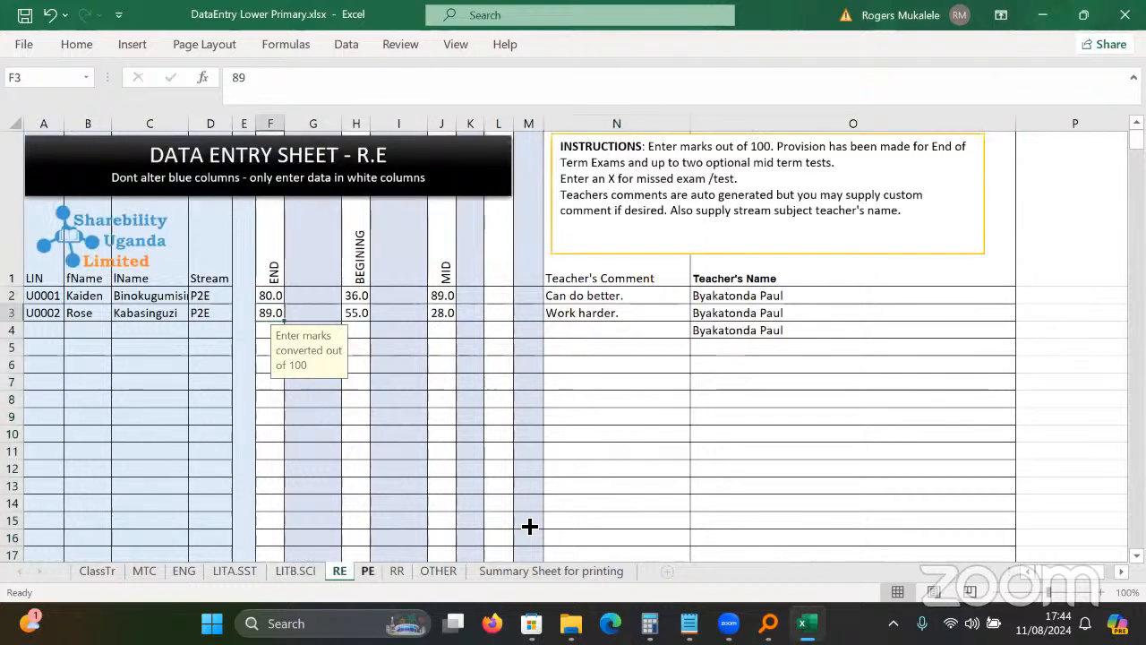
pyautogui.hotkey('ctrl', 'pagedown')
pyautogui.hotkey('ctrl', 'pagedown')
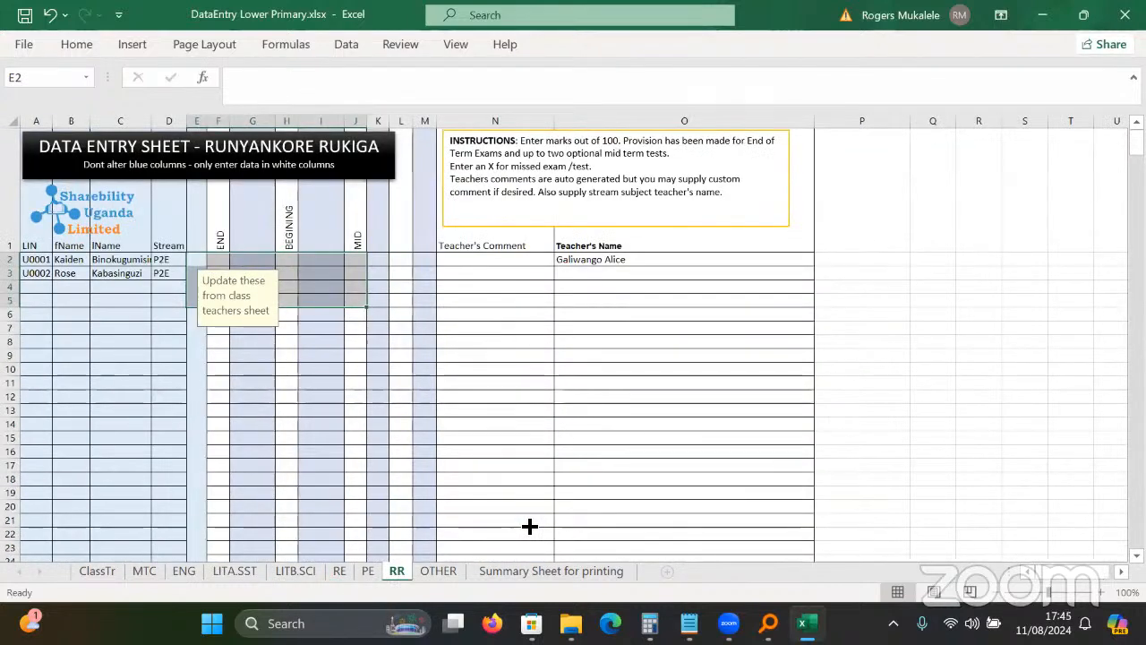
pyautogui.click(318, 452)
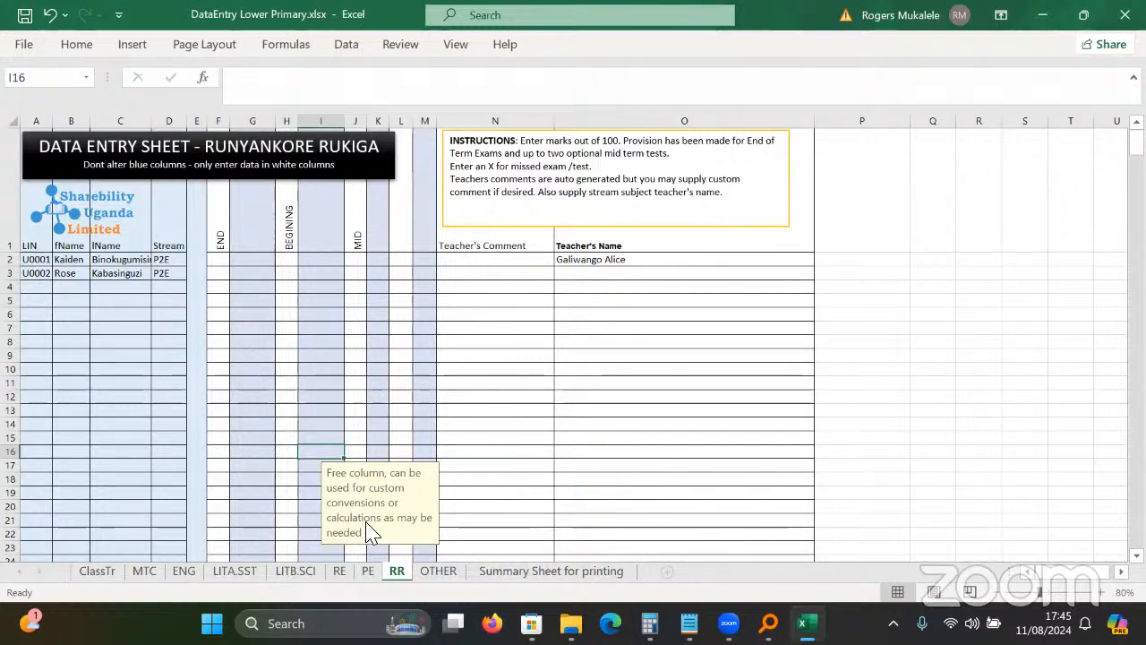
pyautogui.hotkey('ctrl', 'pagedown')
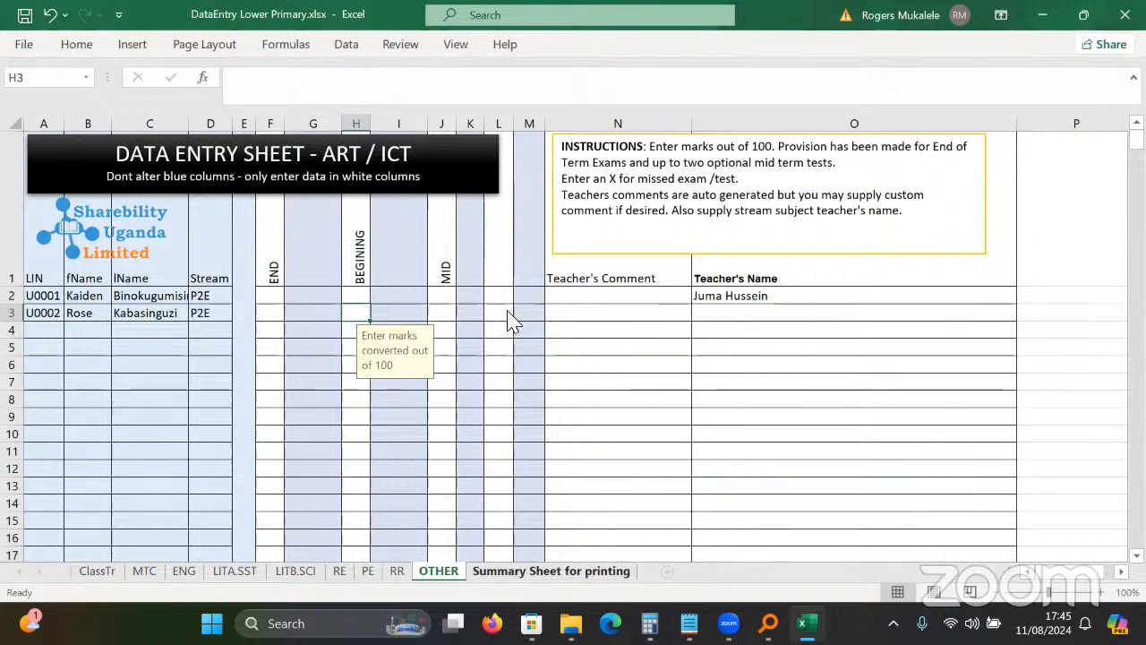
pyautogui.click(526, 574)
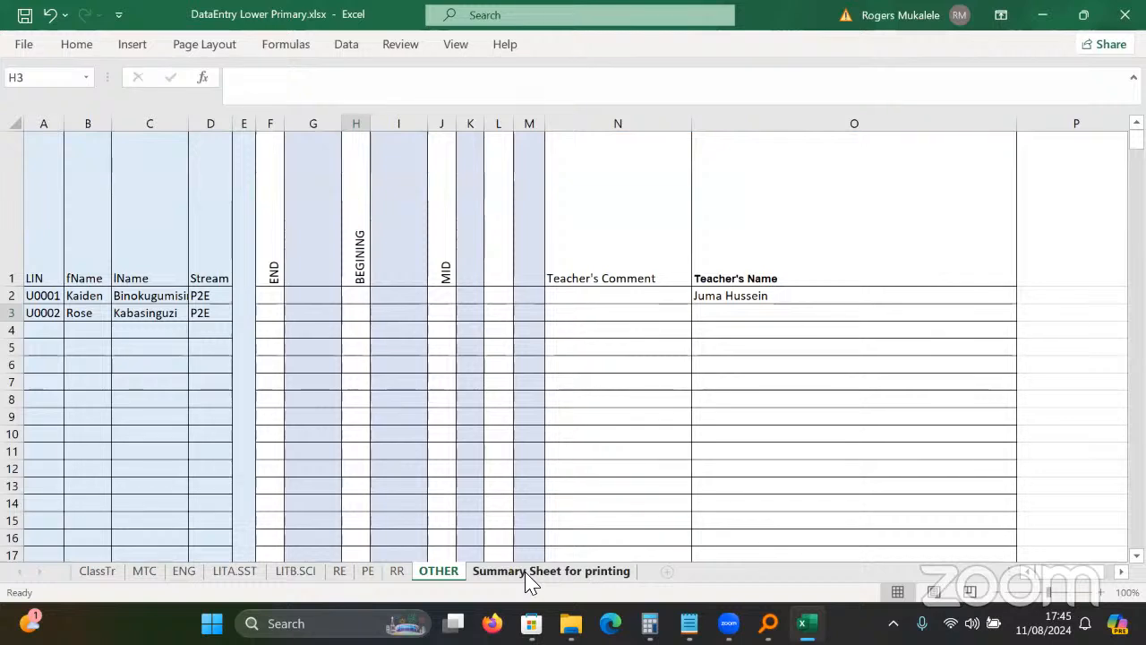
pyautogui.click(528, 578)
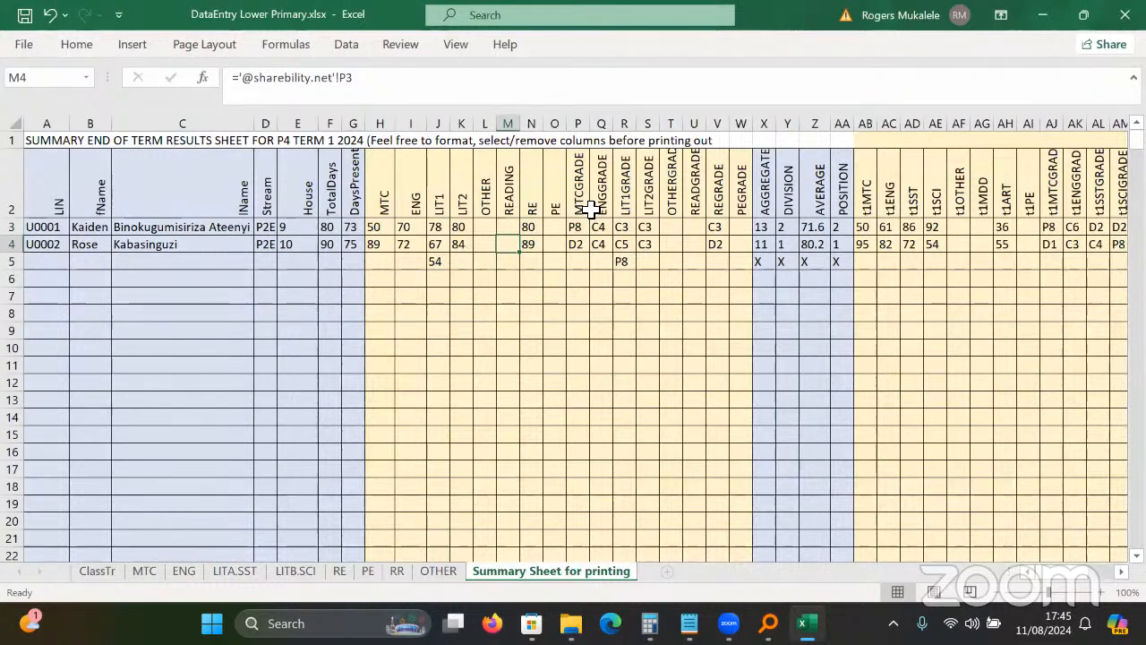
# Inspect the summary's linked LIT1 mark, the aggregate, and the PE and ENGGRADE heading sources.
pyautogui.press('Down')
pyautogui.press('Down')
pyautogui.press('Down')
pyautogui.press('Down')
pyautogui.press('Down')
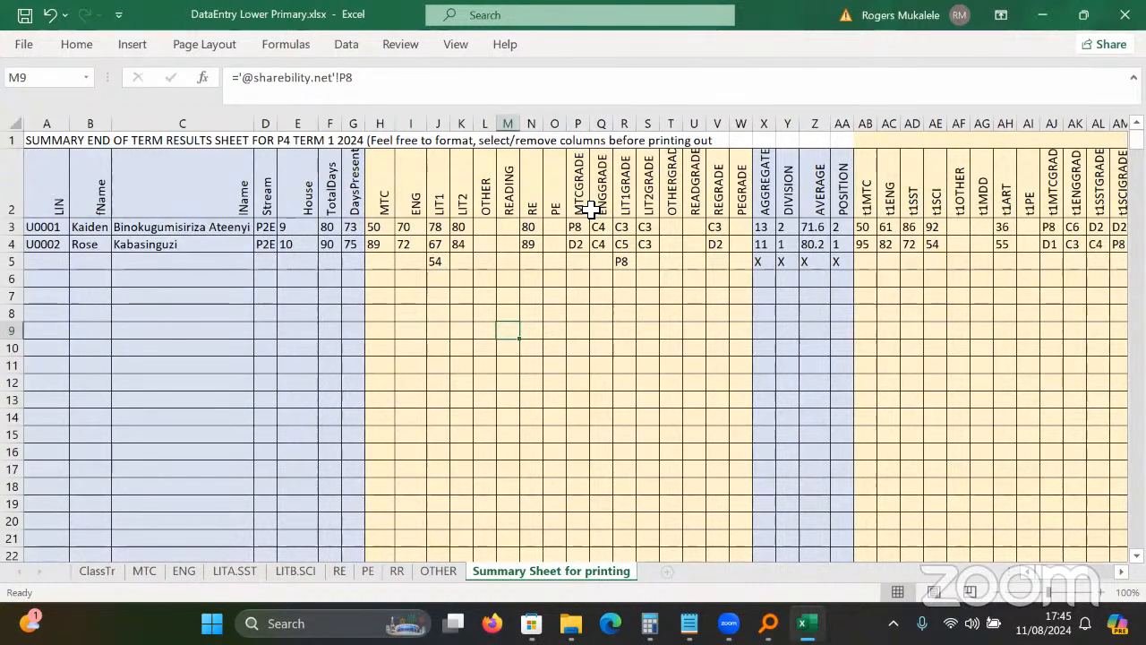
pyautogui.click(438, 262)
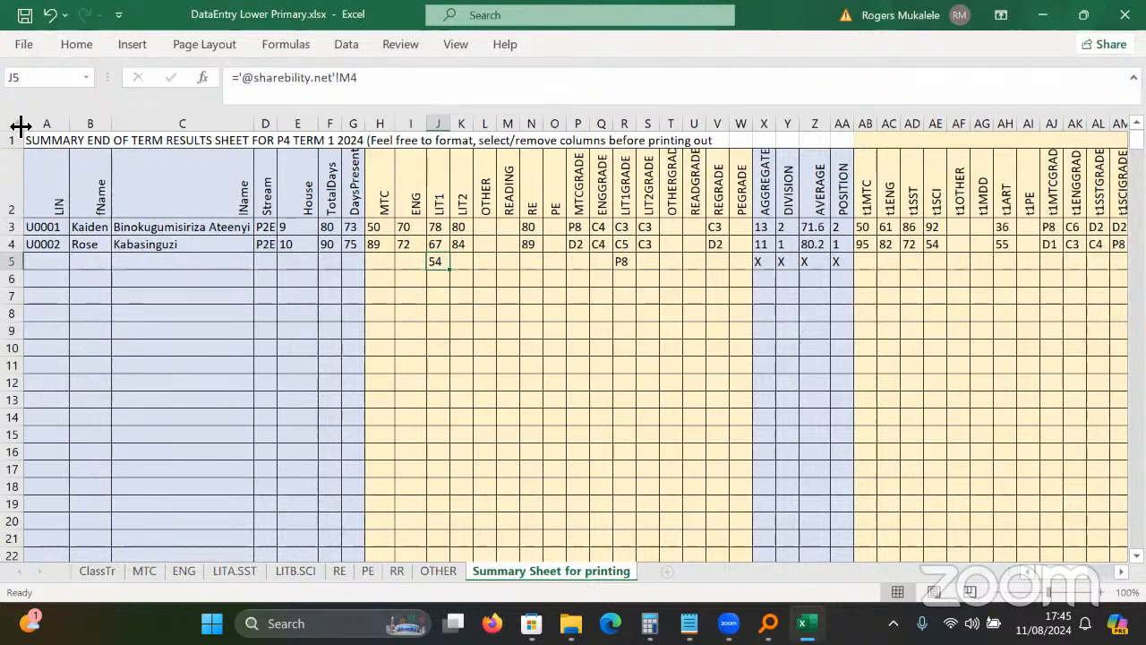
pyautogui.click(550, 185)
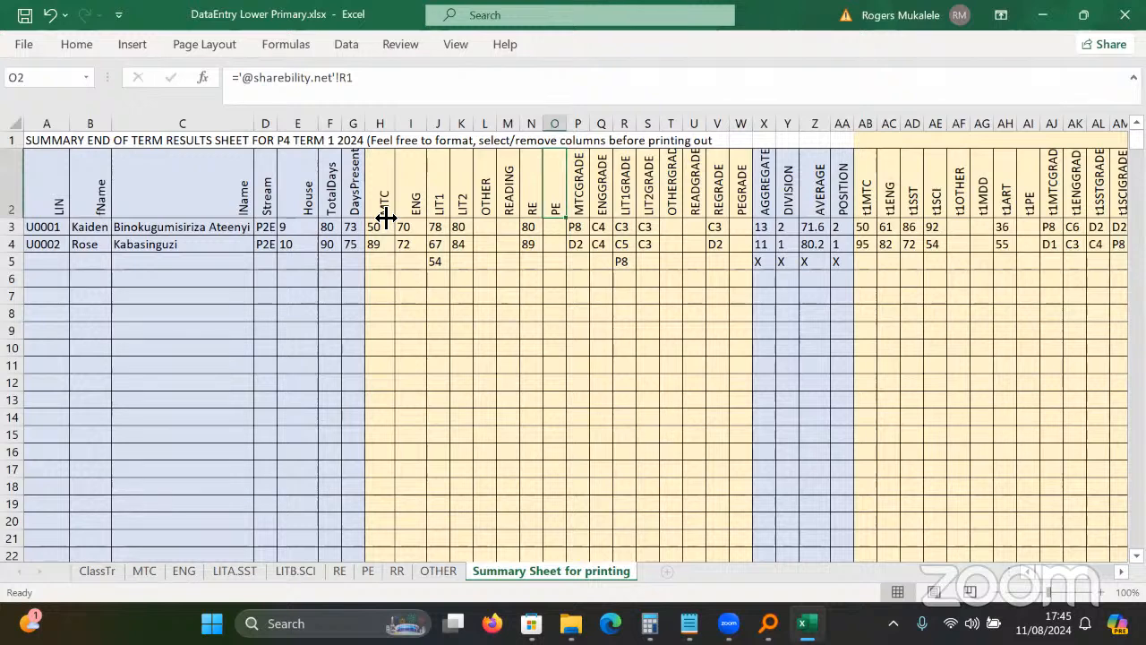
pyautogui.hotkey('ctrl', 'z')
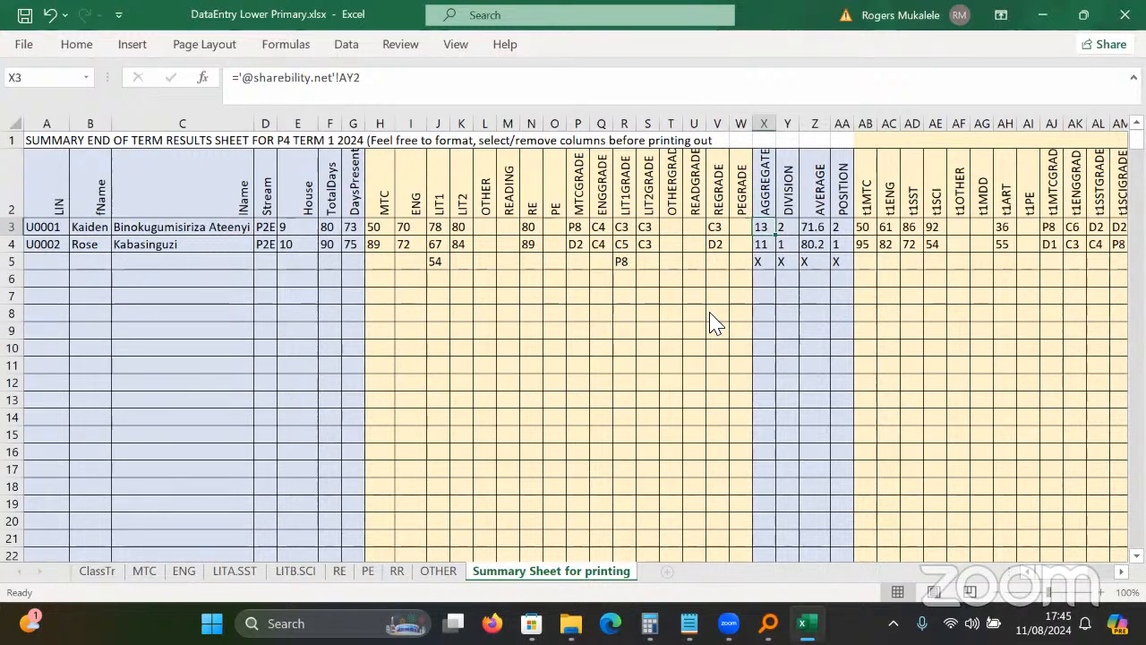
pyautogui.click(603, 188)
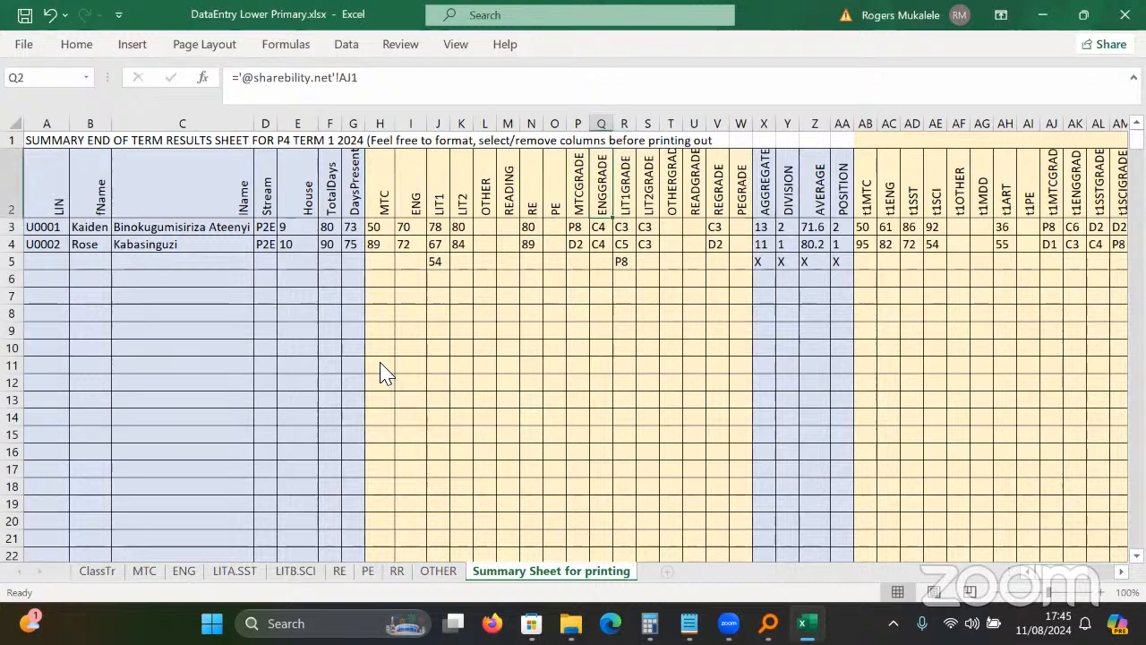
# Move across the headings through the term 1, term 2 and final position columns.
pyautogui.press('Left')
pyautogui.press('Left')
pyautogui.press('Left')
pyautogui.press('Left')
pyautogui.press('Left')
pyautogui.press('Left')
pyautogui.press('Left')
pyautogui.press('Left')
pyautogui.press('Left')
pyautogui.press('Right')
pyautogui.press('Right')
pyautogui.press('Right')
pyautogui.press('Right')
pyautogui.press('Right')
pyautogui.press('Right')
pyautogui.press('Right')
pyautogui.press('Right')
pyautogui.press('Right')
pyautogui.press('Right')
pyautogui.press('Right')
pyautogui.press('Right')
pyautogui.press('Right')
pyautogui.press('Right')
pyautogui.press('Right')
pyautogui.press('Right')
pyautogui.press('Right')
pyautogui.press('Right')
pyautogui.press('Right')
pyautogui.press('Right')
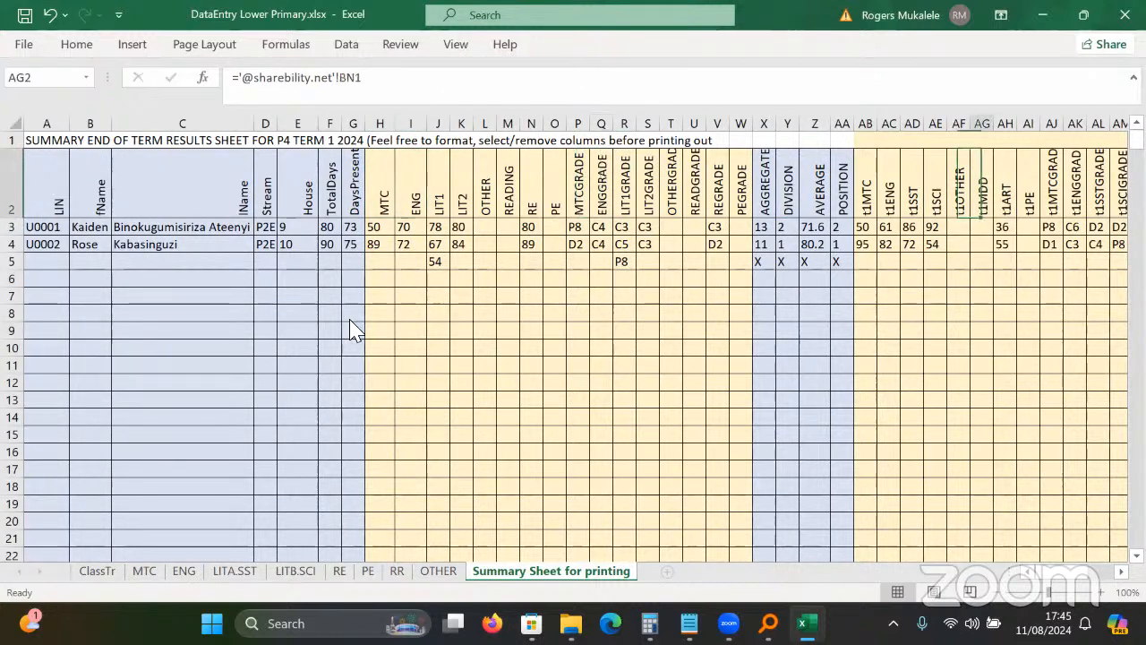
pyautogui.press('Right')
pyautogui.press('Right')
pyautogui.press('Right')
pyautogui.press('Right')
pyautogui.press('Right')
pyautogui.press('Right')
pyautogui.press('Right')
pyautogui.press('Right')
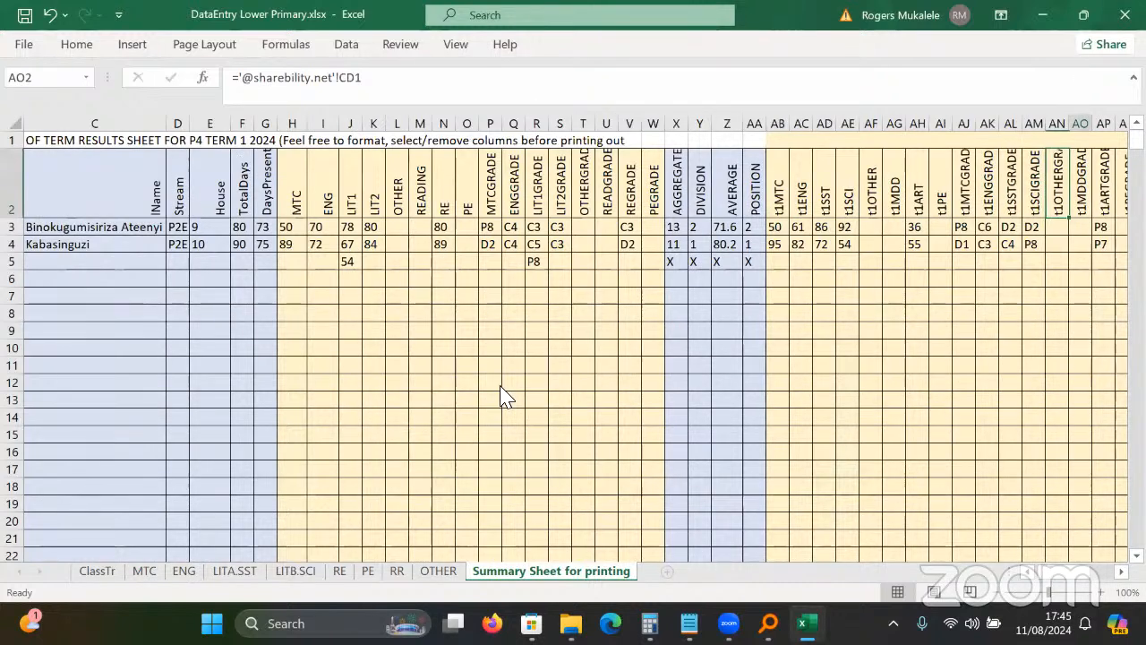
pyautogui.press('Right')
pyautogui.press('Right')
pyautogui.press('Right')
pyautogui.press('Right')
pyautogui.press('Right')
pyautogui.press('Right')
pyautogui.press('Right')
pyautogui.press('Right')
pyautogui.press('Right')
pyautogui.press('Right')
pyautogui.press('Right')
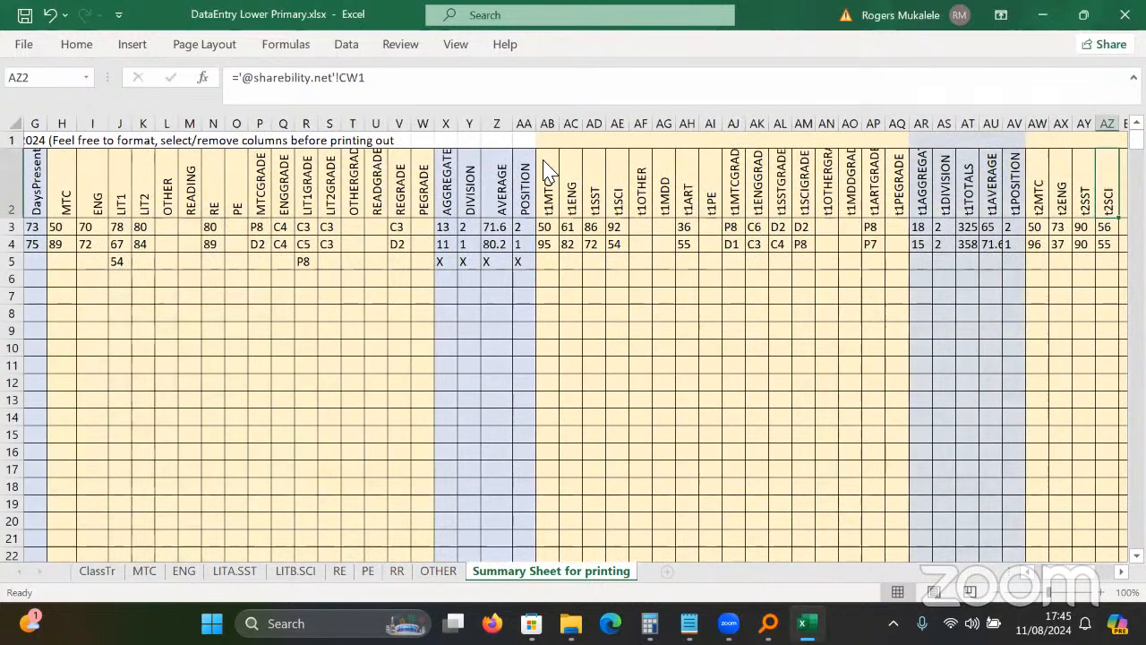
pyautogui.press('Right')
pyautogui.press('Right')
pyautogui.press('Right')
pyautogui.press('Right')
pyautogui.press('Right')
pyautogui.press('Right')
pyautogui.press('Right')
pyautogui.press('Right')
pyautogui.press('Right')
pyautogui.press('Right')
pyautogui.press('Right')
pyautogui.press('Right')
pyautogui.press('Right')
pyautogui.press('Right')
pyautogui.press('Right')
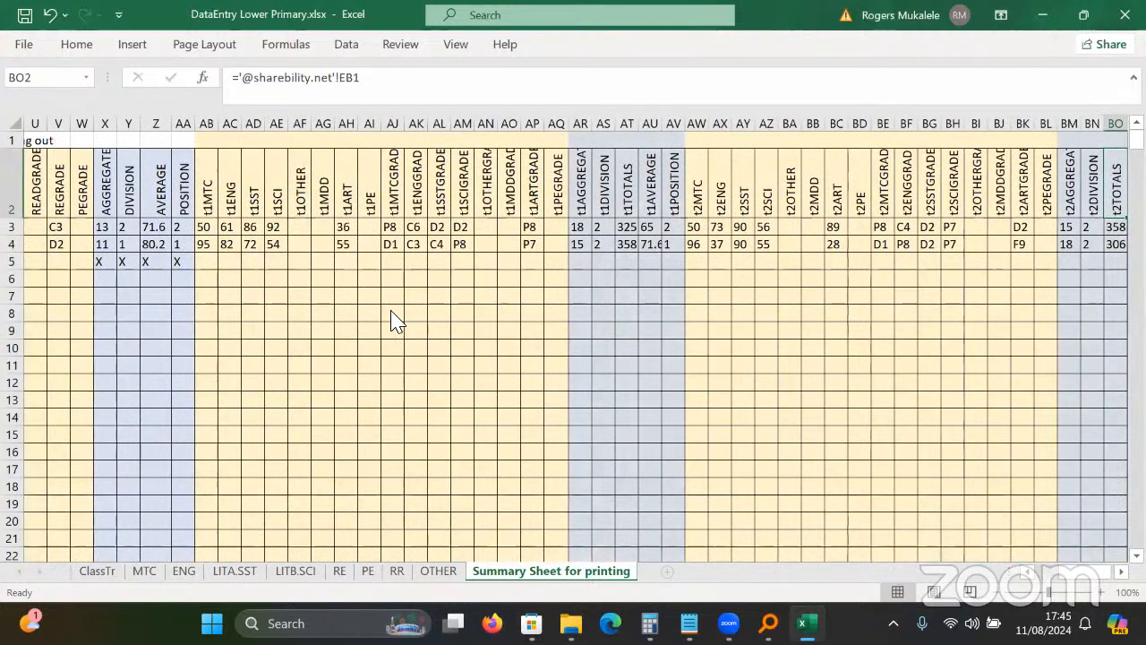
pyautogui.press('Right')
pyautogui.press('Right')
pyautogui.press('Right')
pyautogui.press('Right')
pyautogui.press('Right')
pyautogui.press('Right')
pyautogui.press('Right')
pyautogui.press('Right')
pyautogui.press('Right')
pyautogui.press('Right')
pyautogui.click(502, 261)
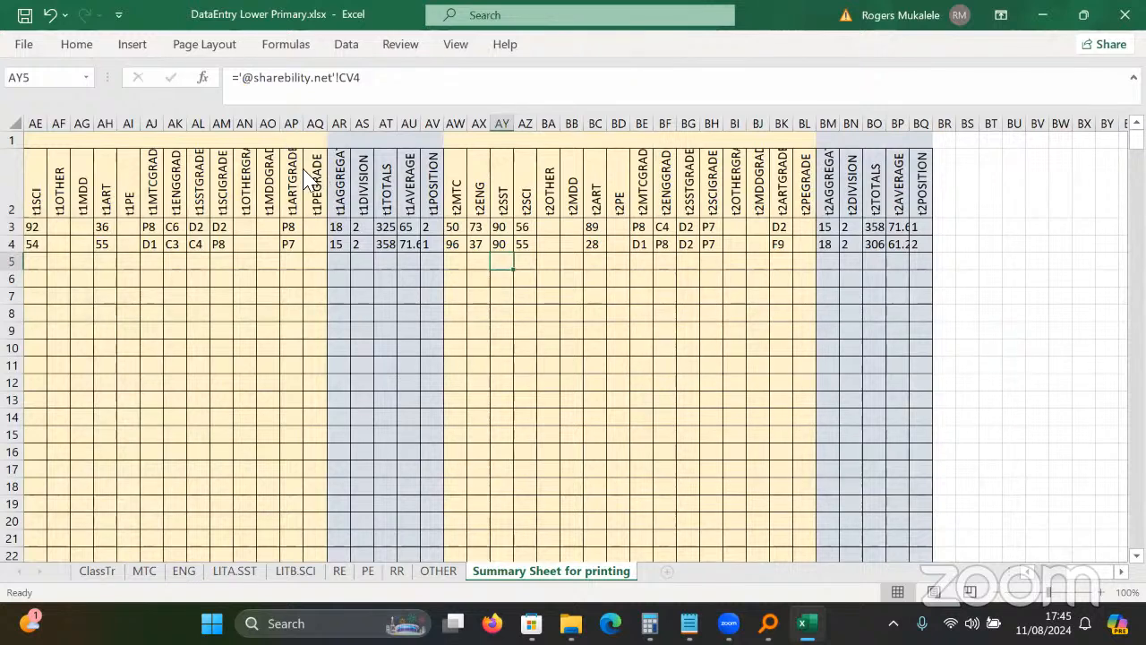
# Select the whole summary sheet, deselect it, and close the Excel workbook.
pyautogui.hotkey('ctrl', 'a')
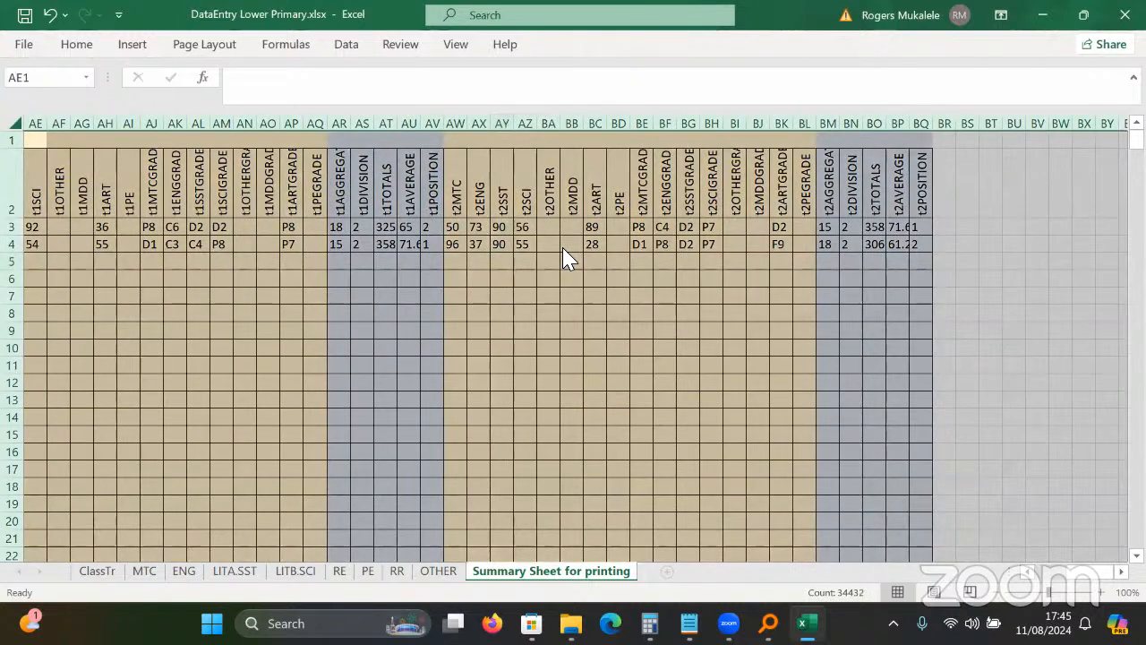
pyautogui.click(386, 279)
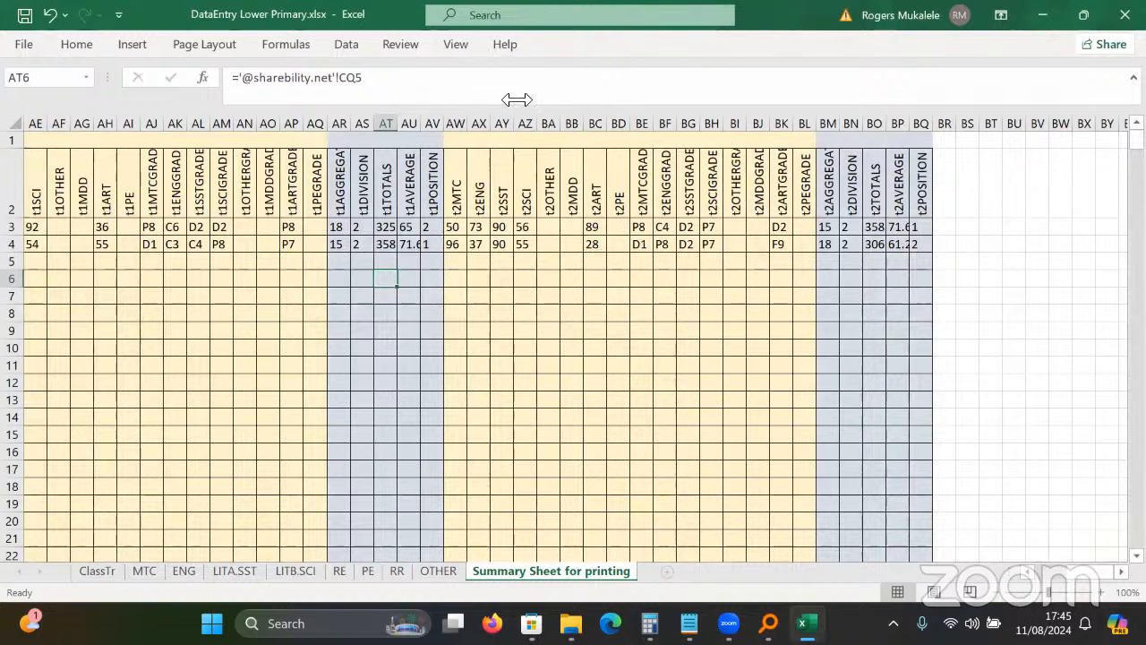
pyautogui.click(1124, 15)
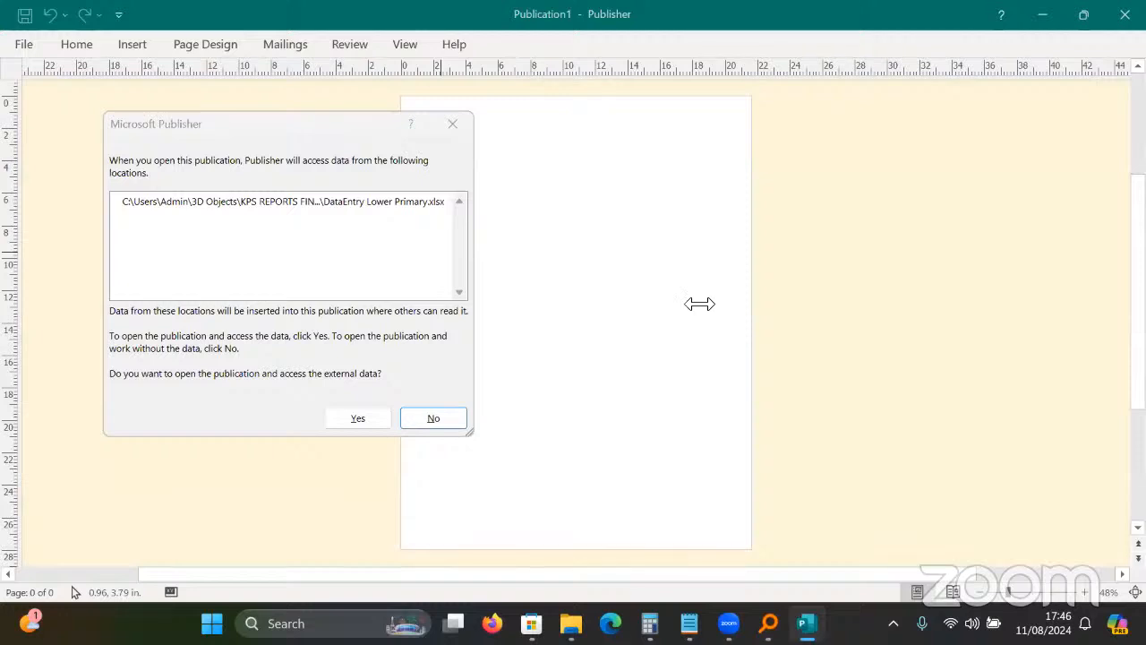
# Try reconnecting the data source, browsing Desktop, v5.0 and Lower Primary 5.0 folders.
pyautogui.press('Down')
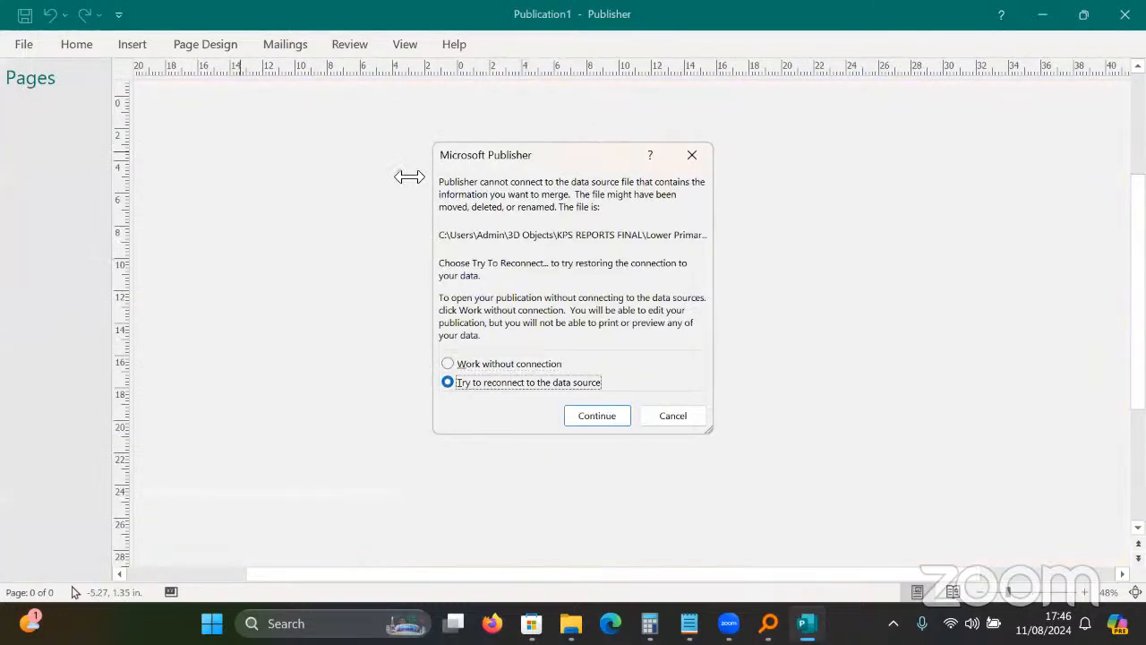
pyautogui.press('Return')
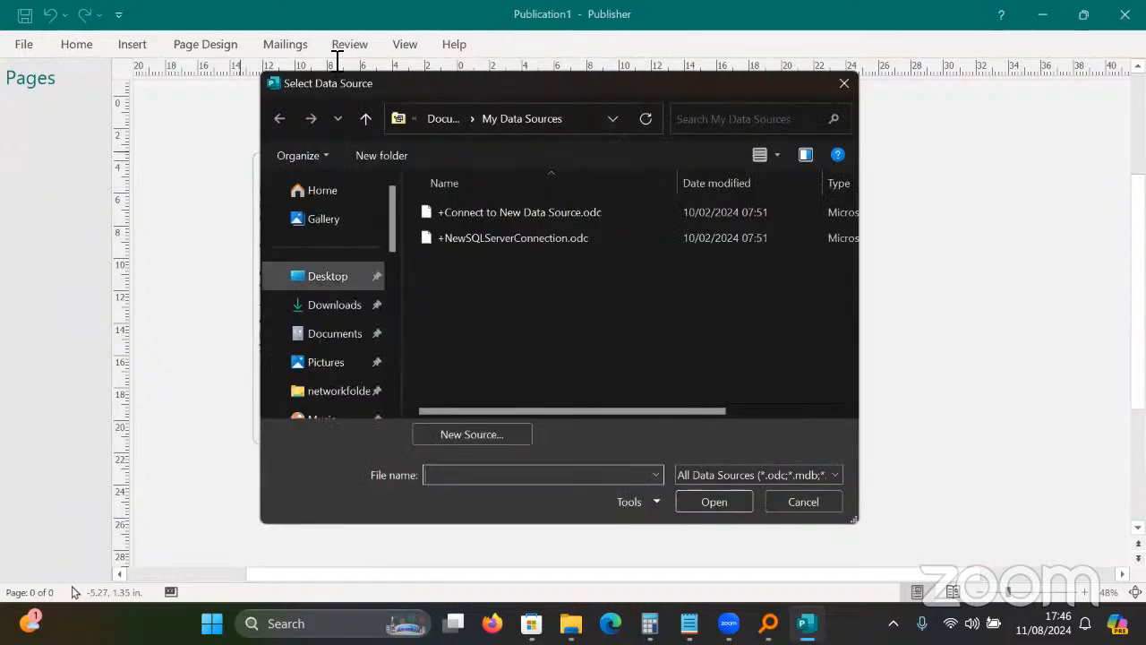
pyautogui.click(328, 276)
pyautogui.doubleClick(669, 233)
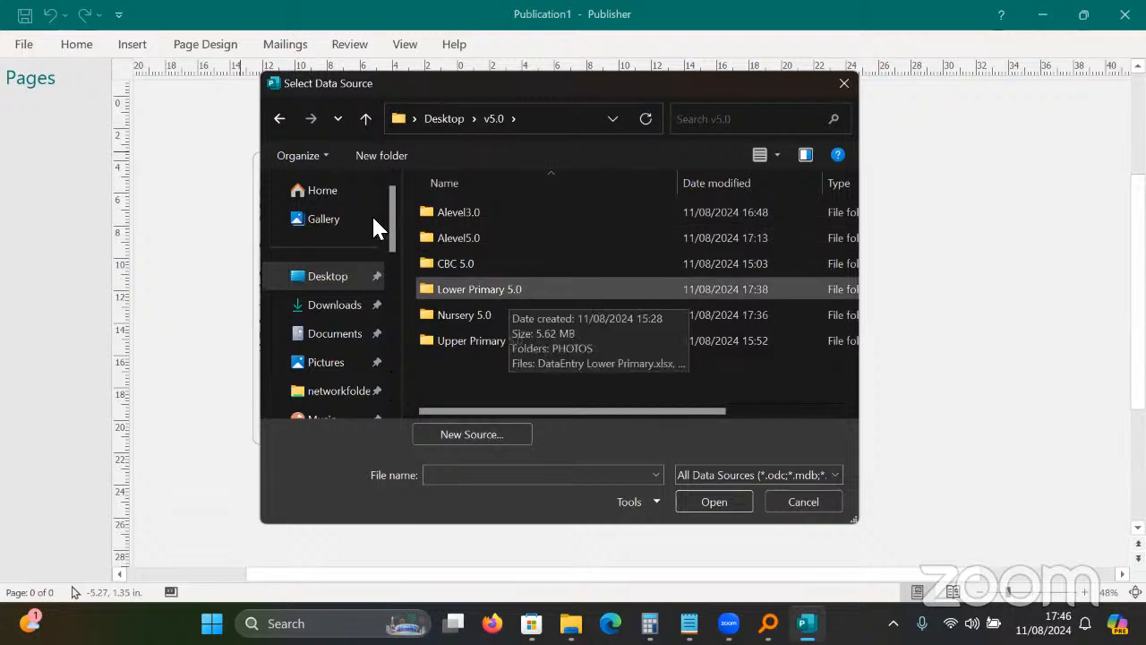
pyautogui.doubleClick(479, 288)
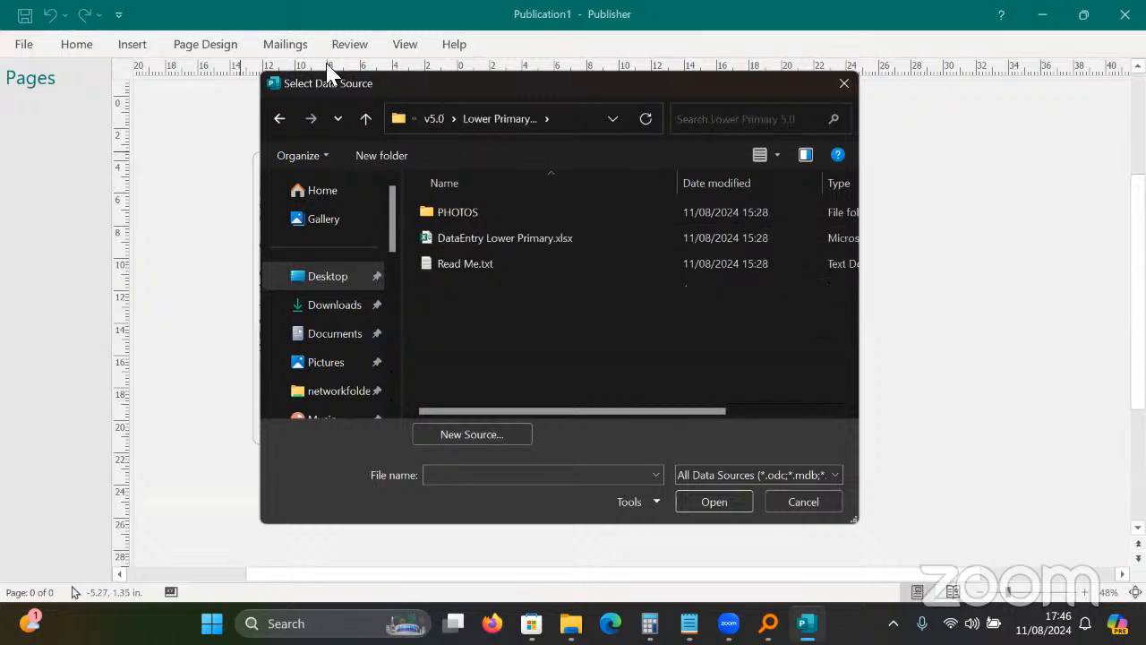
pyautogui.scroll(-2, 343, 215)
pyautogui.click(343, 216)
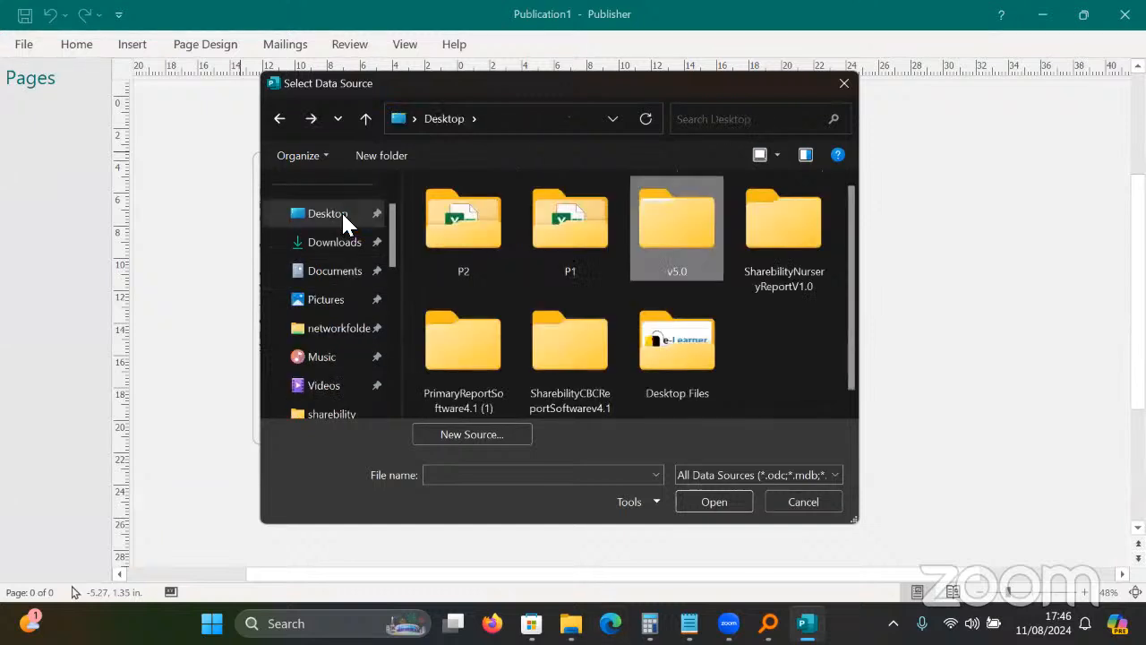
# Cancel the data source choice and dismiss the alert so the publication closes.
pyautogui.press('Escape')
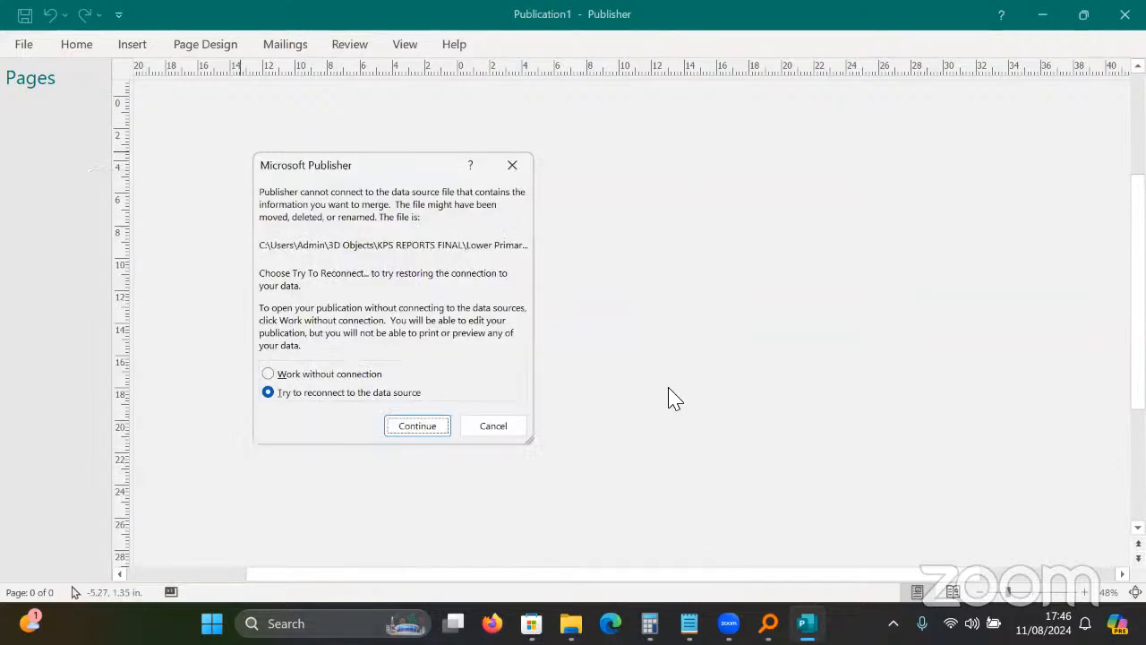
pyautogui.press('Return')
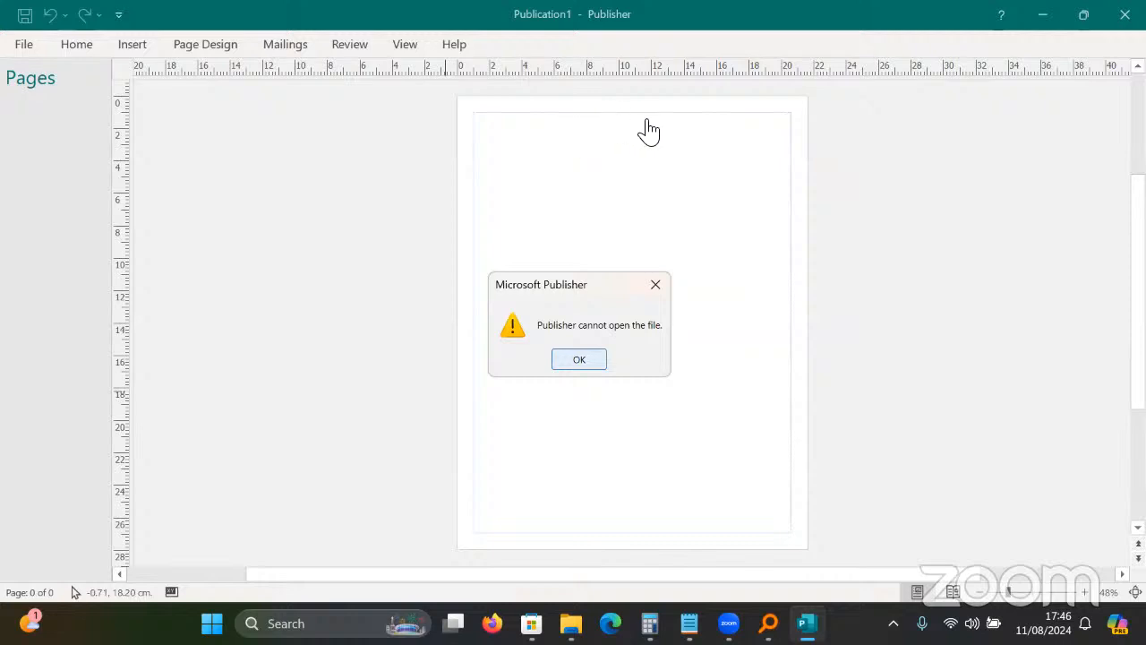
pyautogui.press('Return')
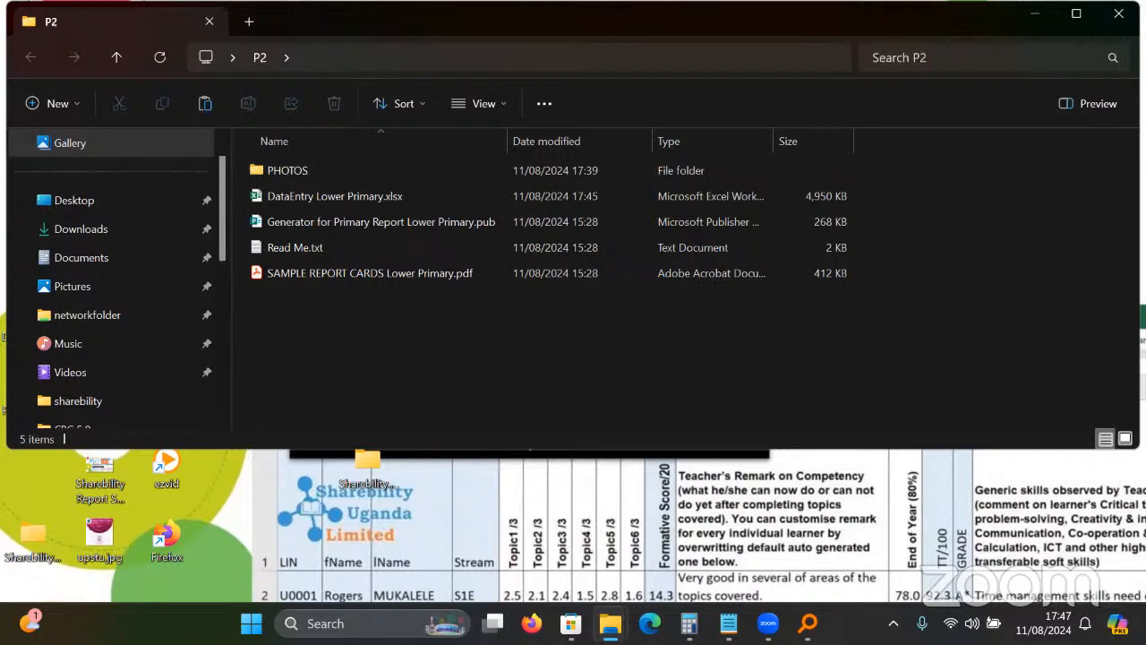
# Check the P2 folder's full path and open Generator for Primary Report Lower Primary.pub.
pyautogui.click(519, 57)
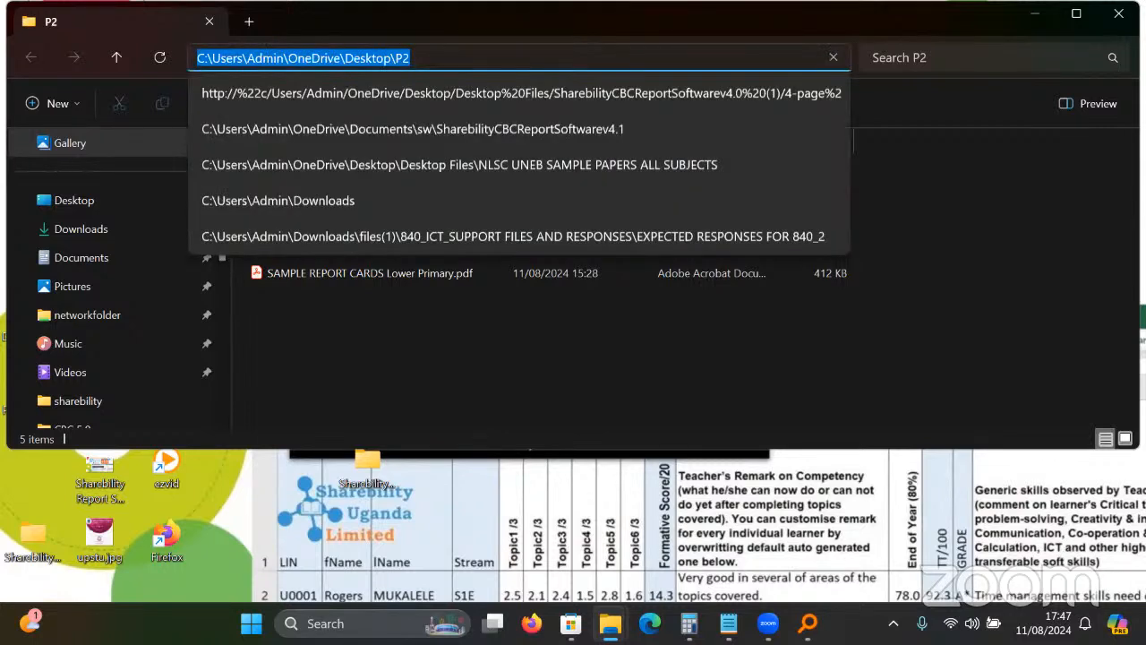
pyautogui.click(986, 113)
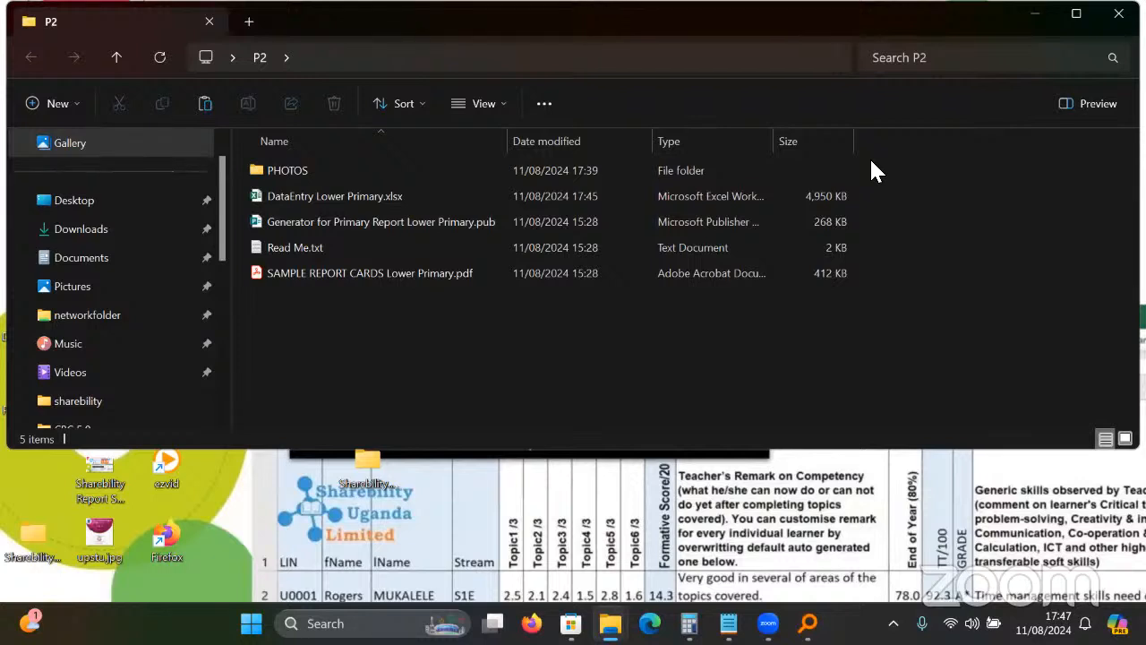
pyautogui.hotkey('alt', 'd')
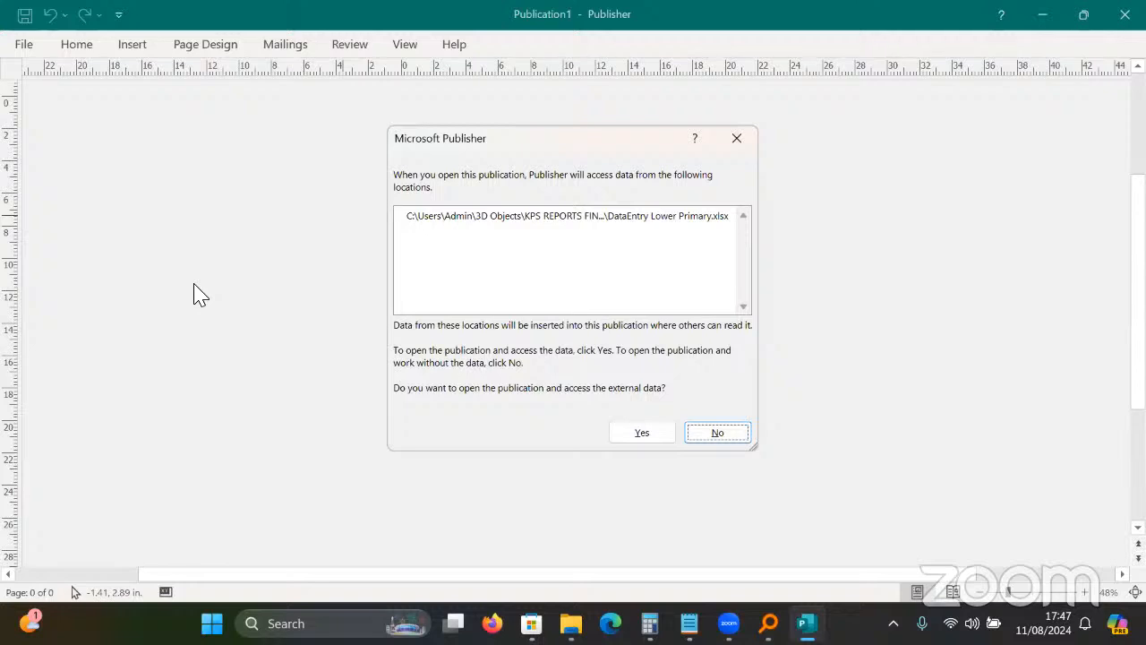
# Accept the external data and reconnect to Desktop\P2\DataEntry Lower Primary.xlsx, using its first sheet.
pyautogui.press('y')
pyautogui.press('Return')
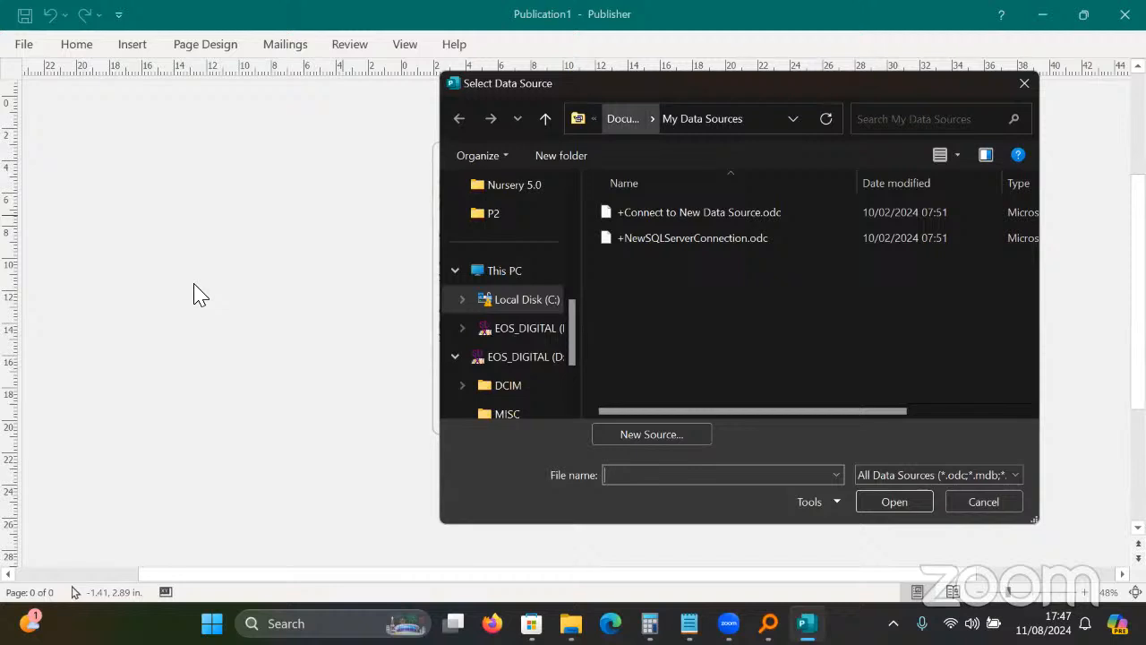
pyautogui.click(652, 119)
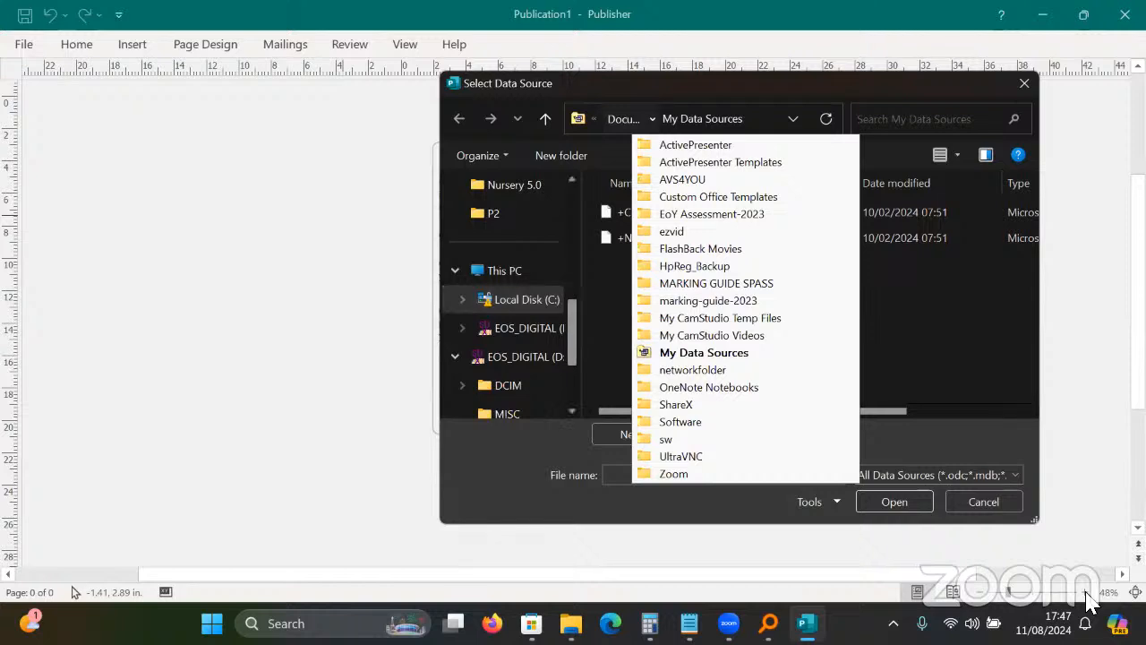
pyautogui.click(1014, 145)
pyautogui.click(507, 276)
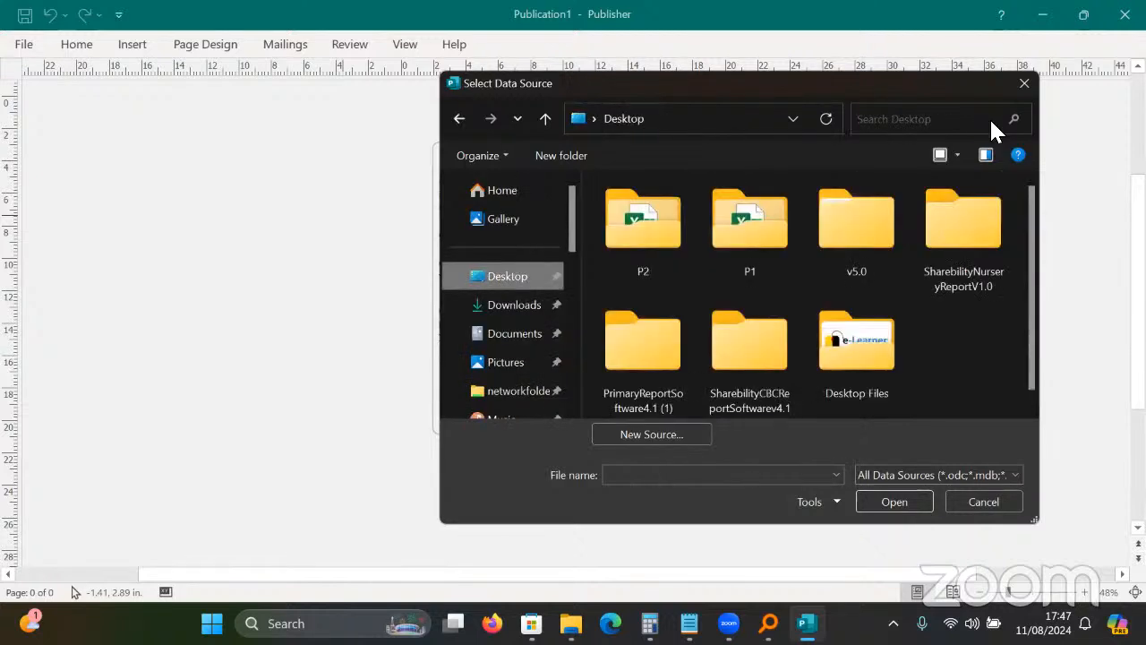
pyautogui.click(643, 228)
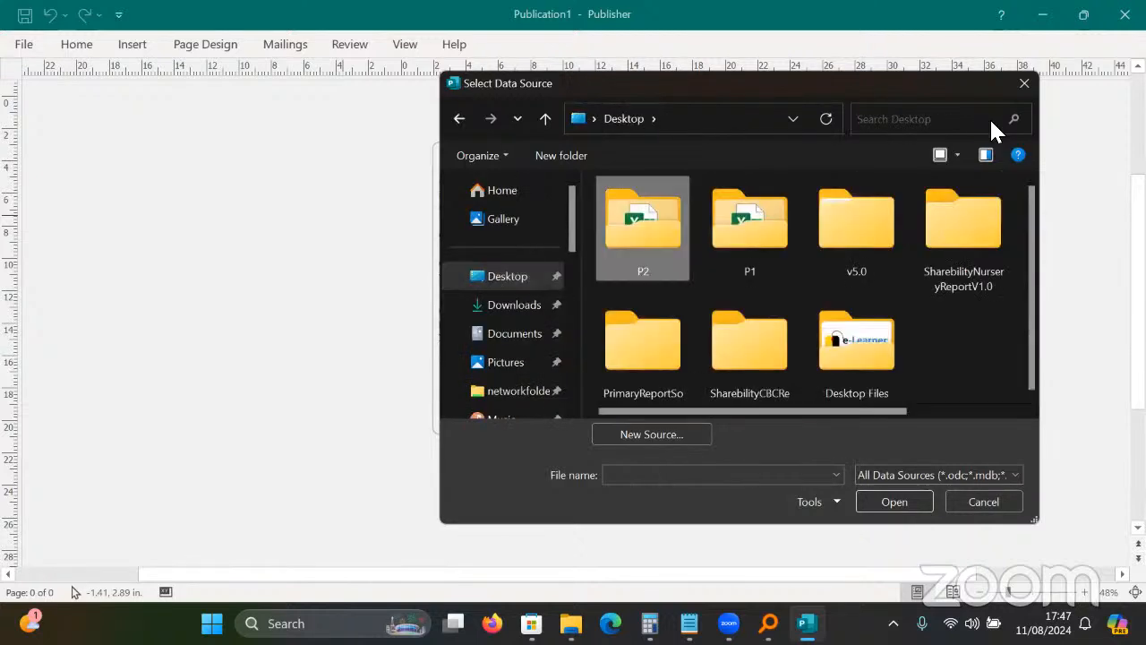
pyautogui.doubleClick(657, 248)
pyautogui.click(778, 238)
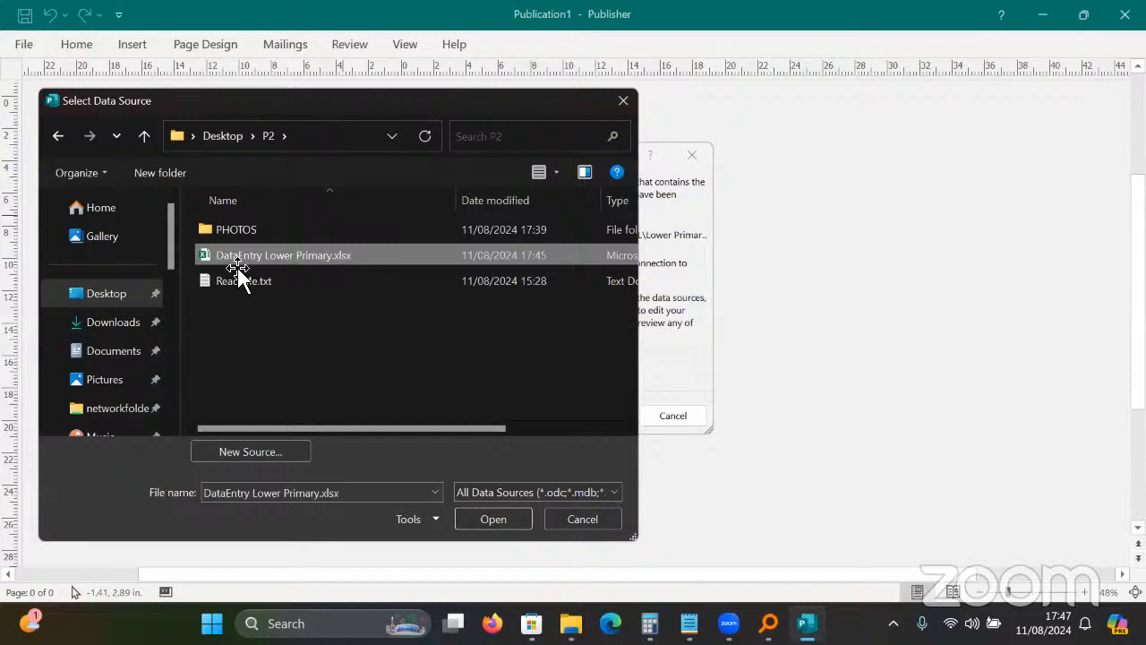
pyautogui.doubleClick(237, 267)
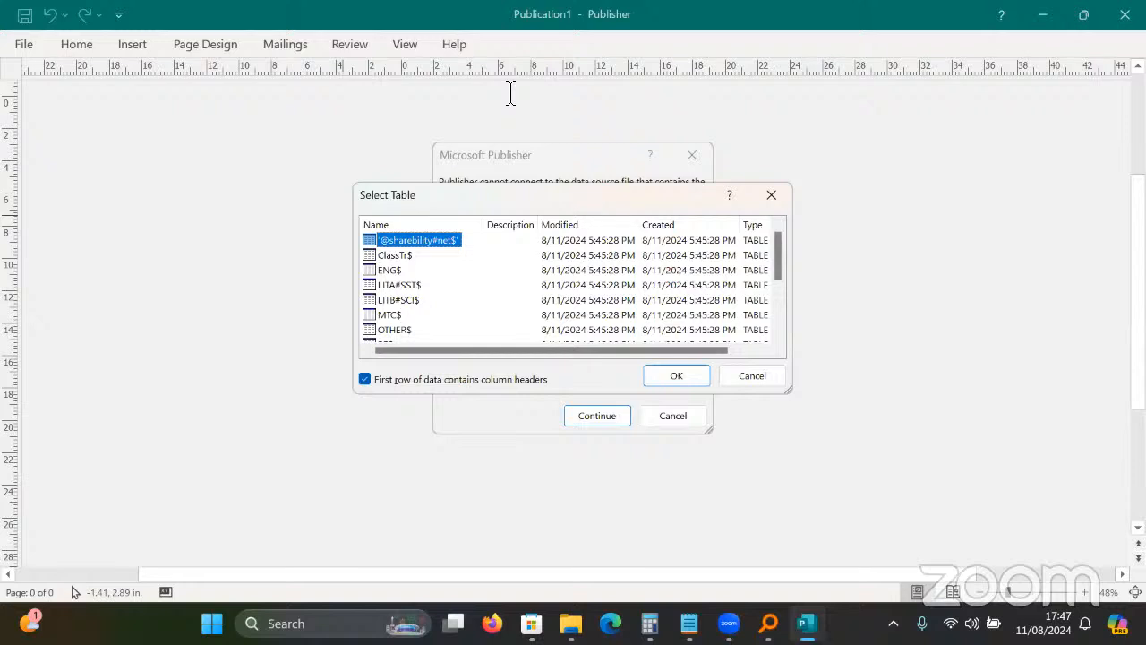
pyautogui.press('Return')
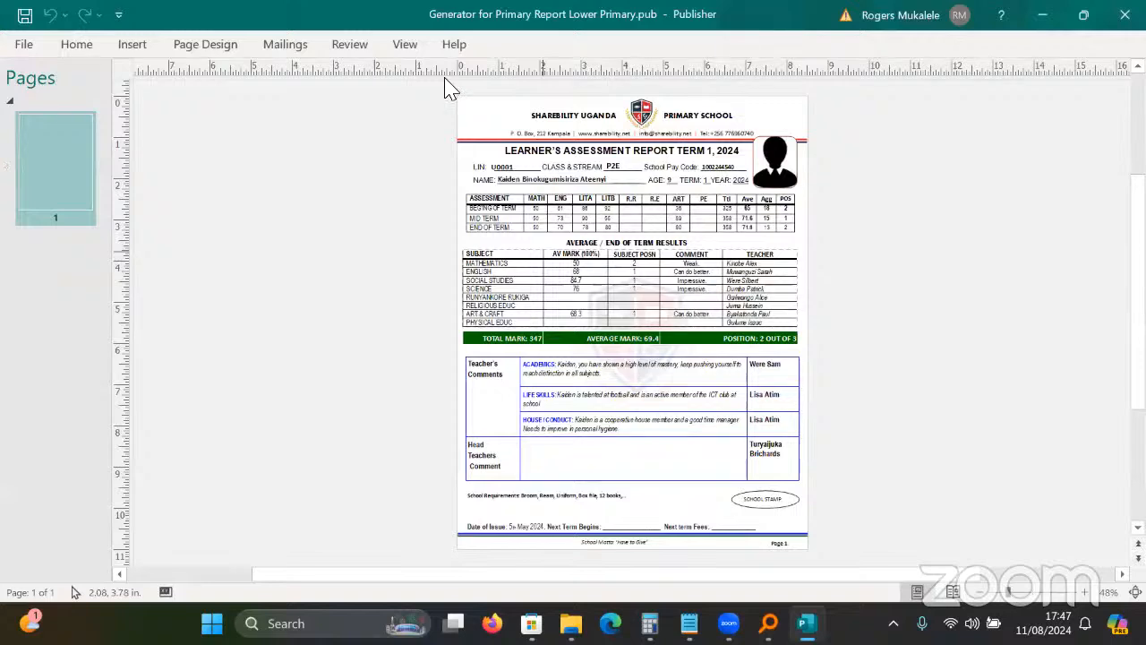
pyautogui.scroll(1, 451, 88)
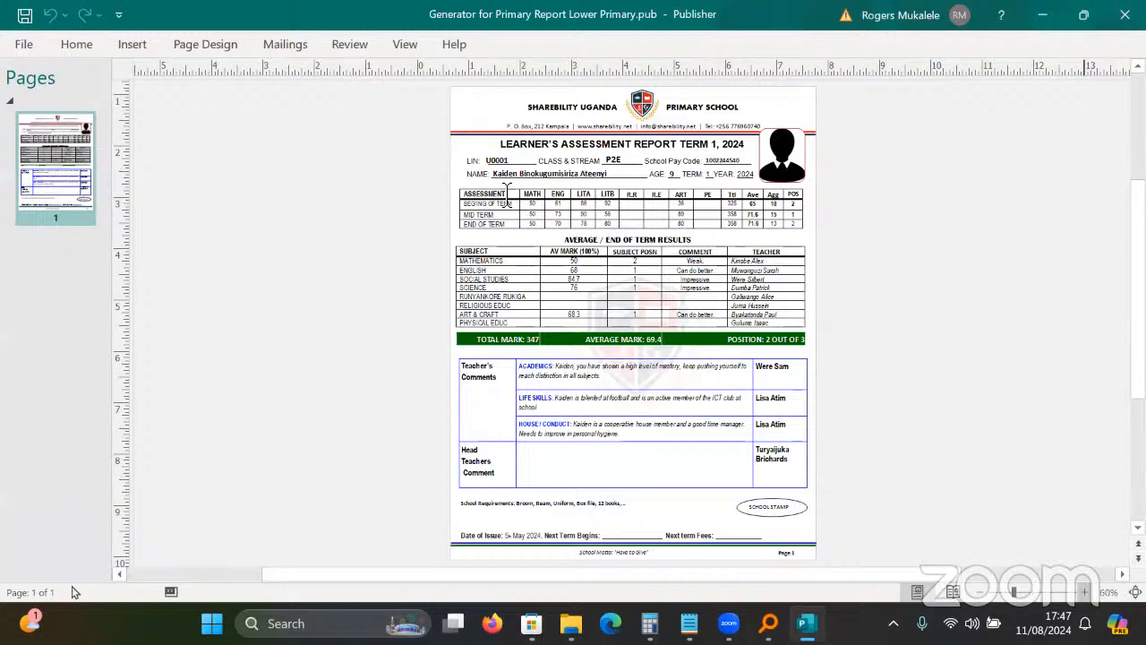
pyautogui.keyDown('ctrl'); pyautogui.scroll(1, 688, 179); pyautogui.keyUp('ctrl')
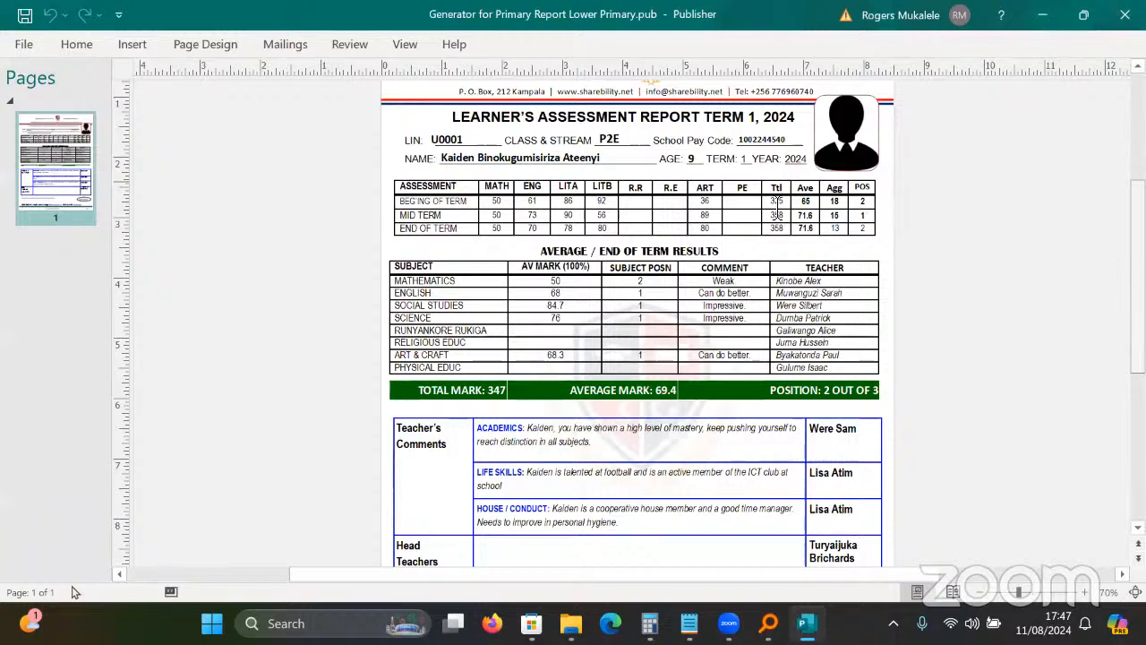
pyautogui.scroll(1, 777, 207)
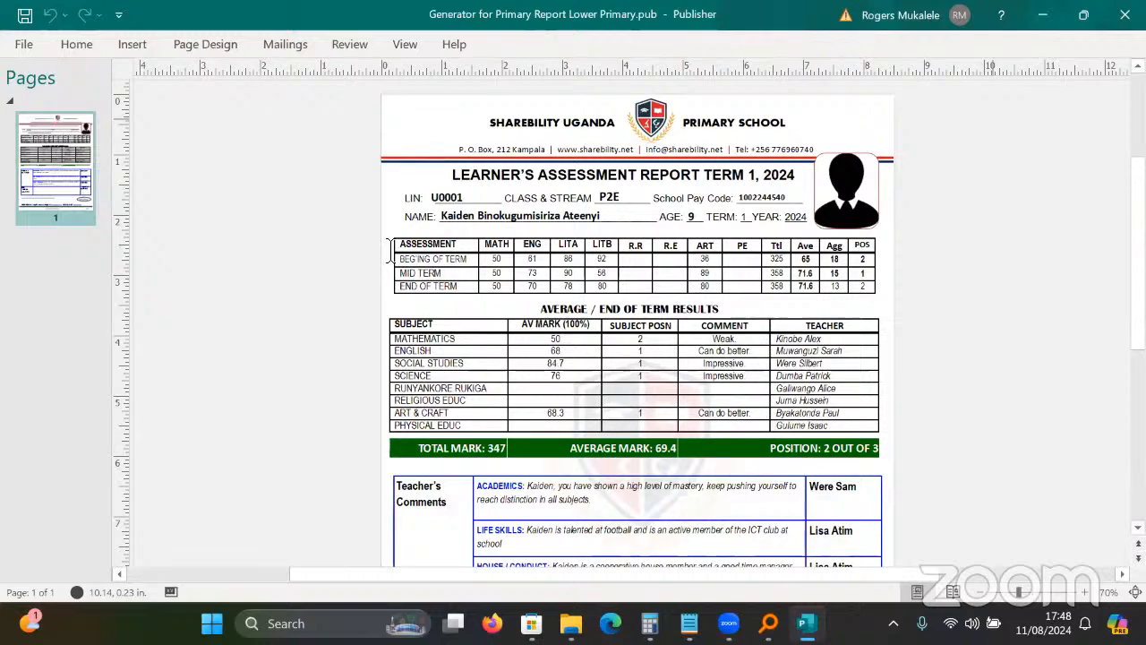
pyautogui.moveTo(396, 247); pyautogui.dragTo(835, 287)
pyautogui.scroll(2, 651, 272)
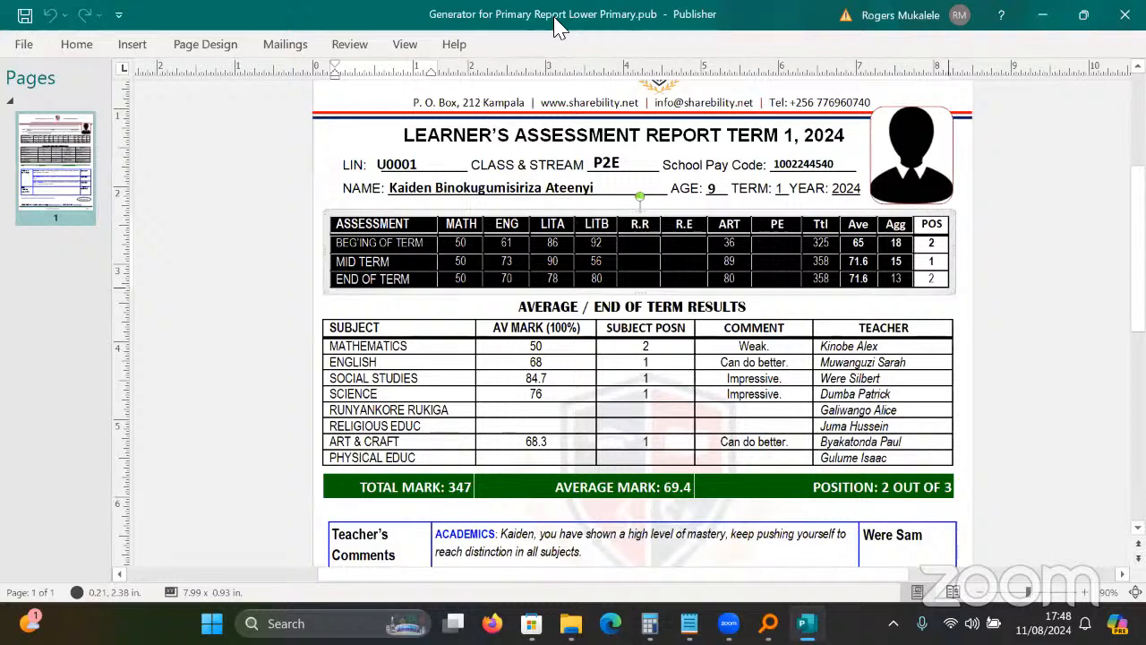
# Give the assessment table an orange-bordered style and change the title to TERM 2, 2024.
pyautogui.click(583, 97)
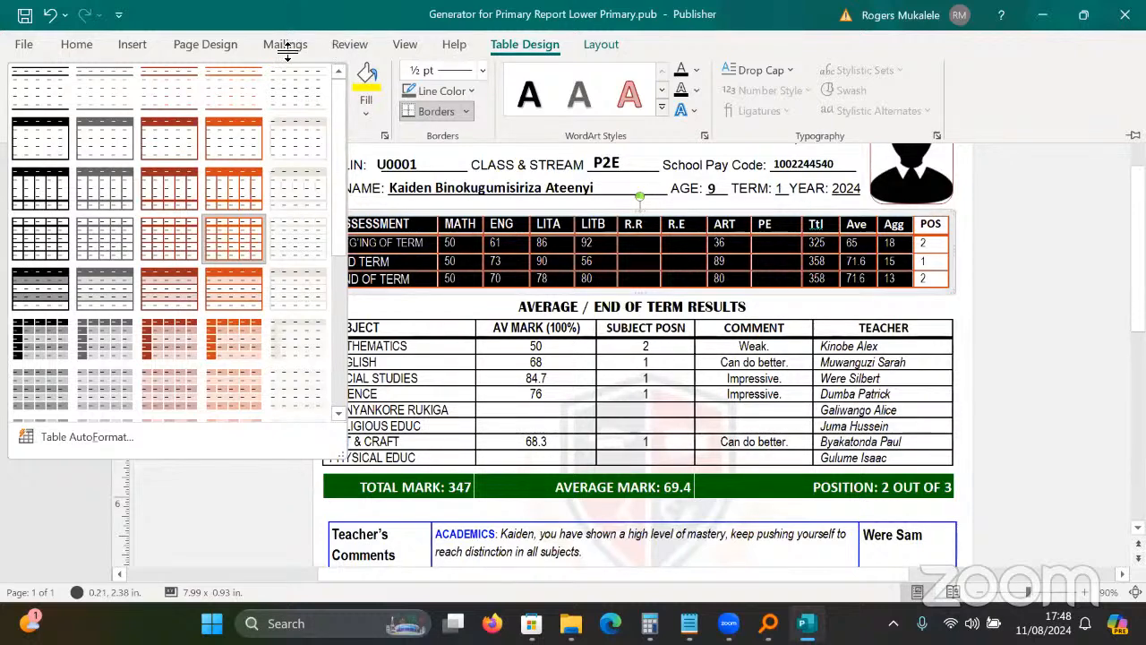
pyautogui.click(289, 107)
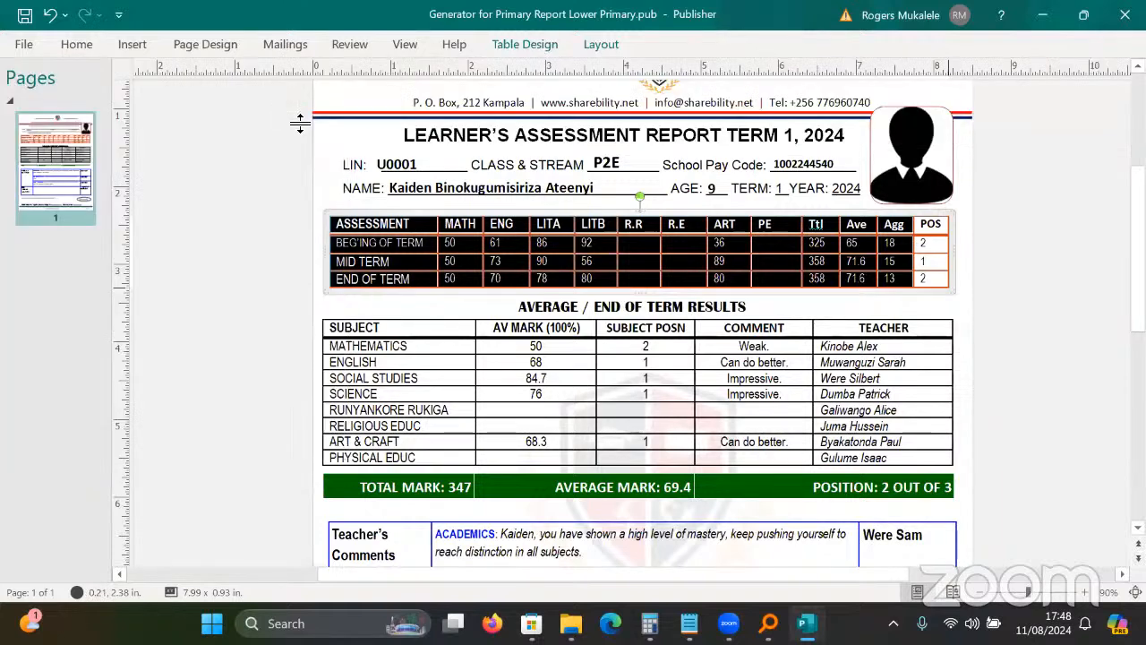
pyautogui.click(416, 170)
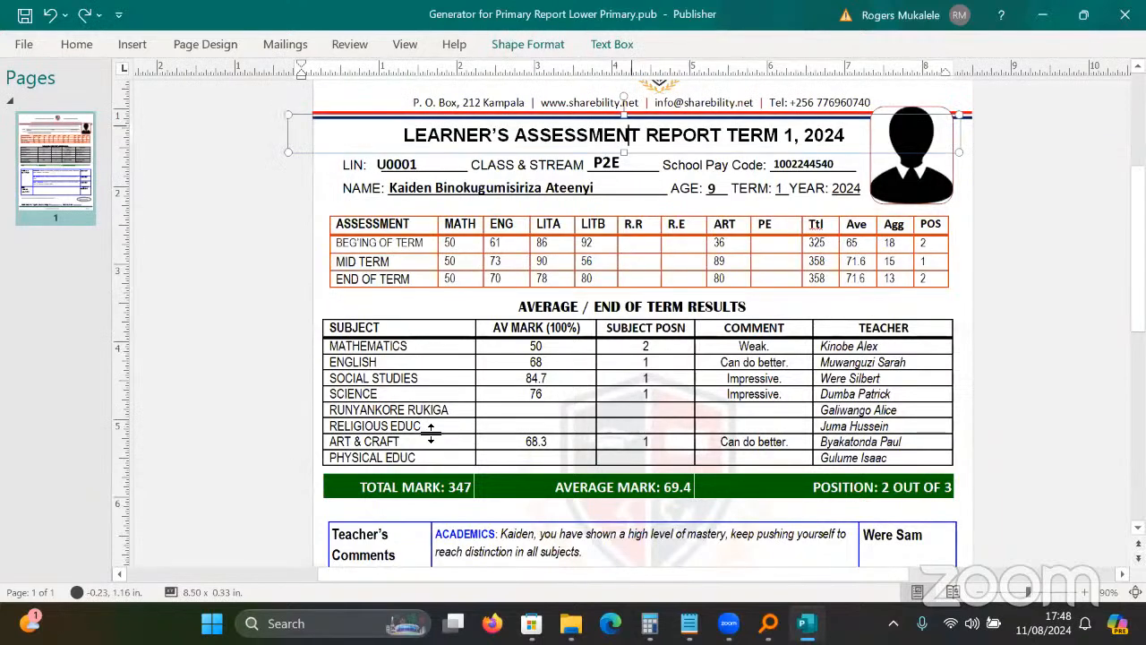
pyautogui.hotkey('ctrl', 'y')
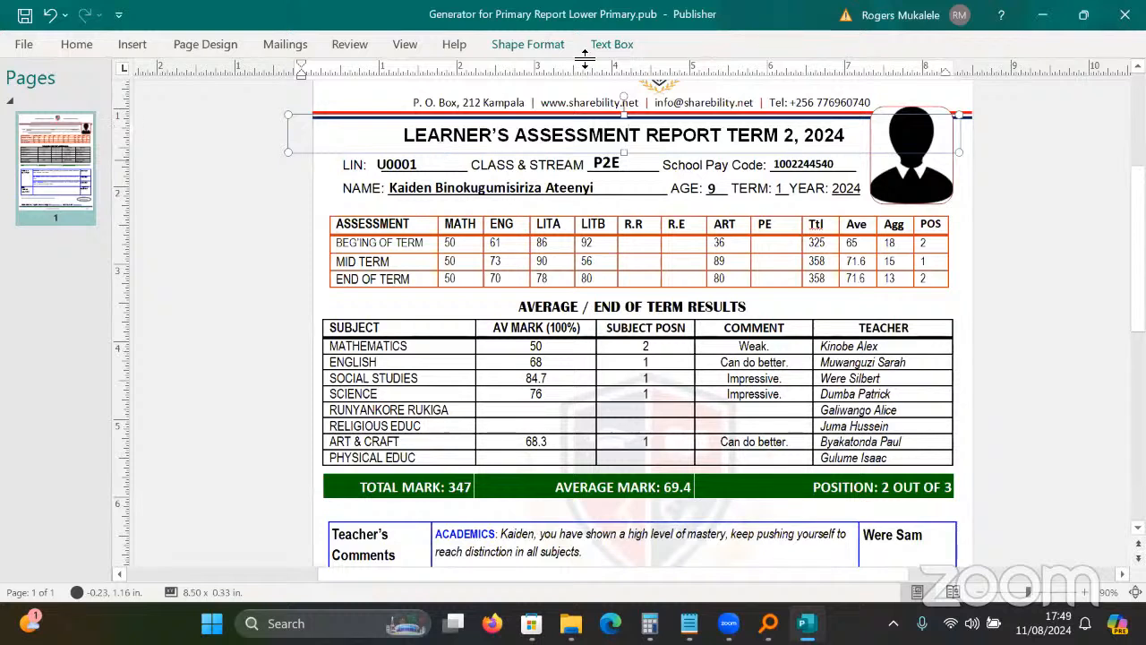
# Look over the formatting options for the header line under the contact details.
pyautogui.click(772, 116)
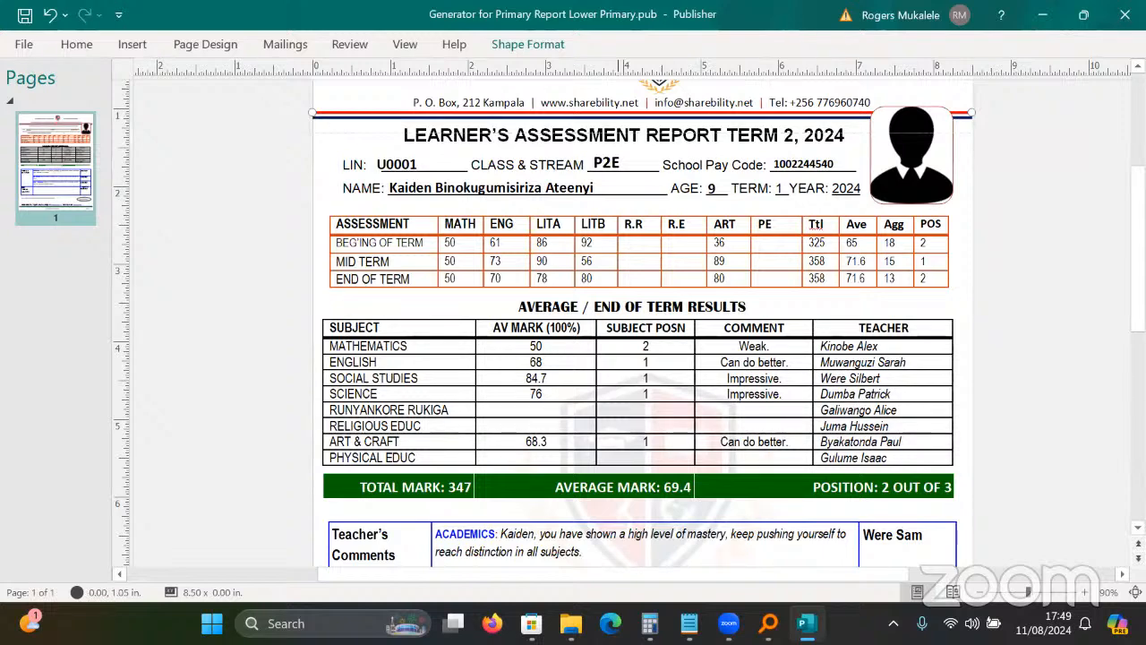
pyautogui.click(528, 45)
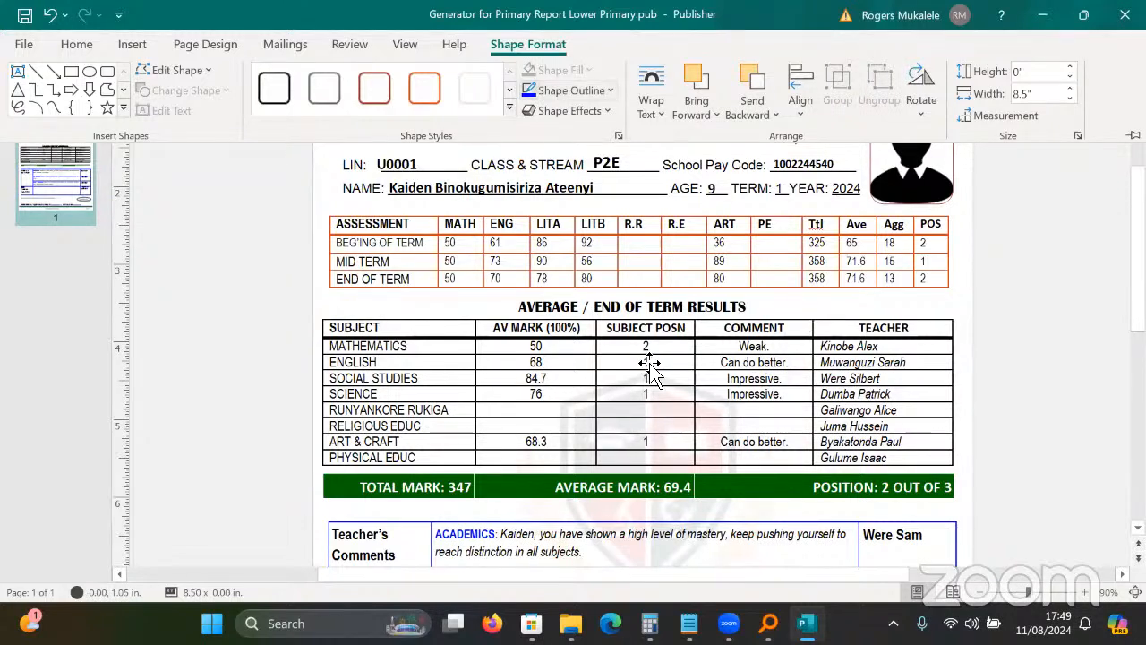
pyautogui.click(1095, 212)
pyautogui.scroll(2, 1096, 215)
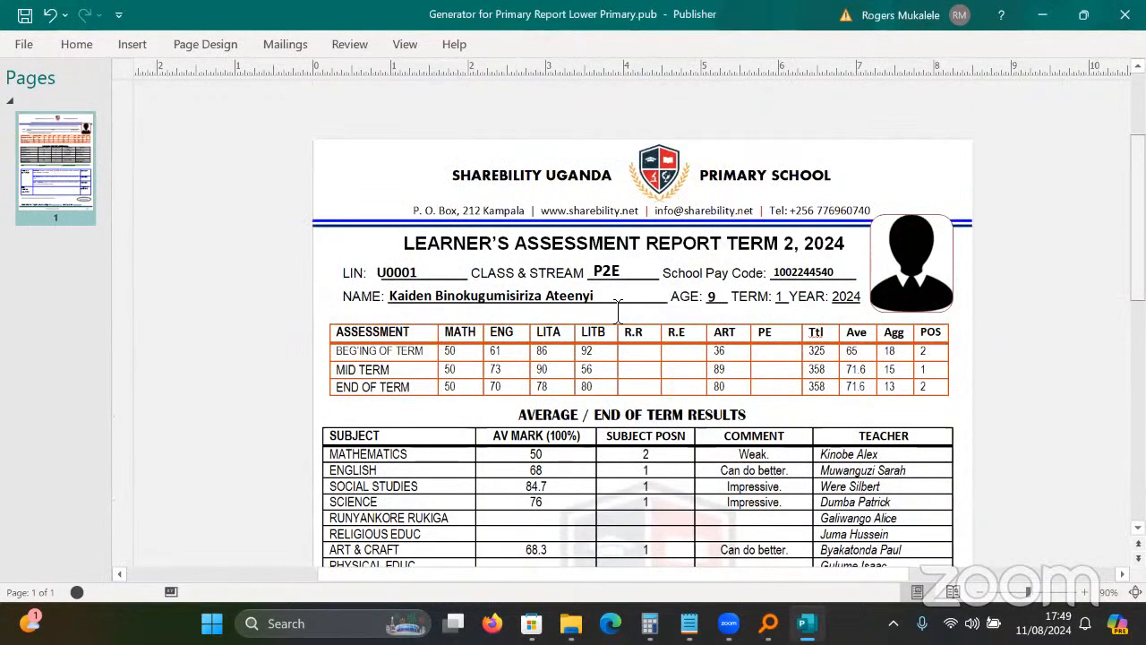
# Delete the wide blank between UGANDA and PRIMARY in the school name header.
pyautogui.hotkey('ctrl', 'z')
pyautogui.hotkey('ctrl', 'z')
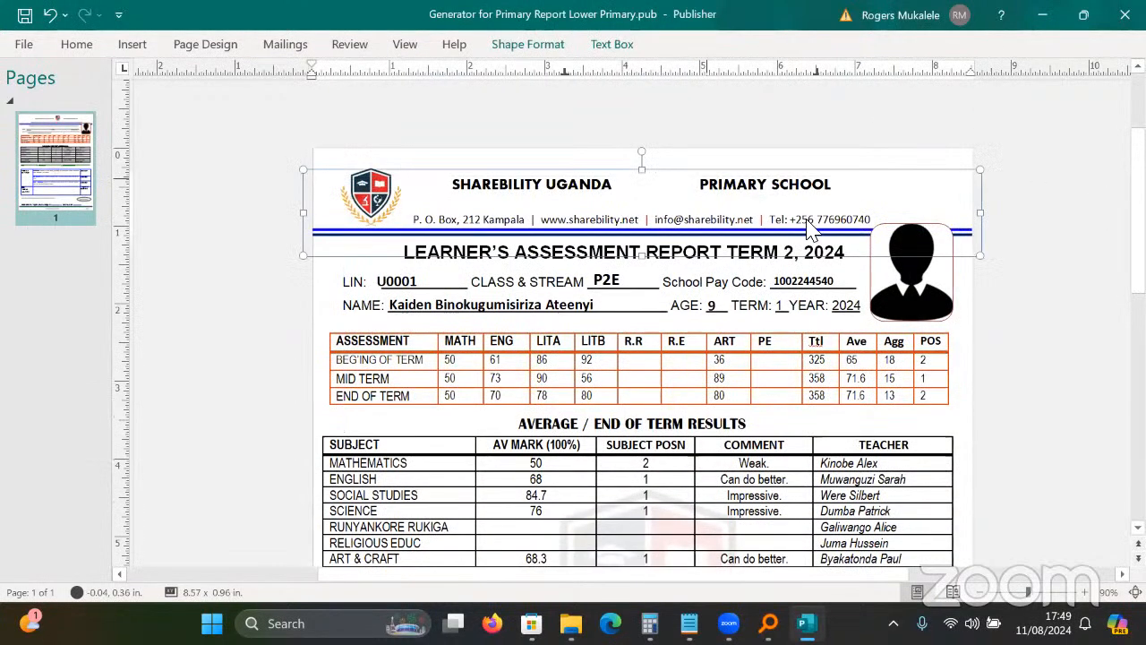
pyautogui.hotkey('ctrl', 'z')
pyautogui.click(647, 266)
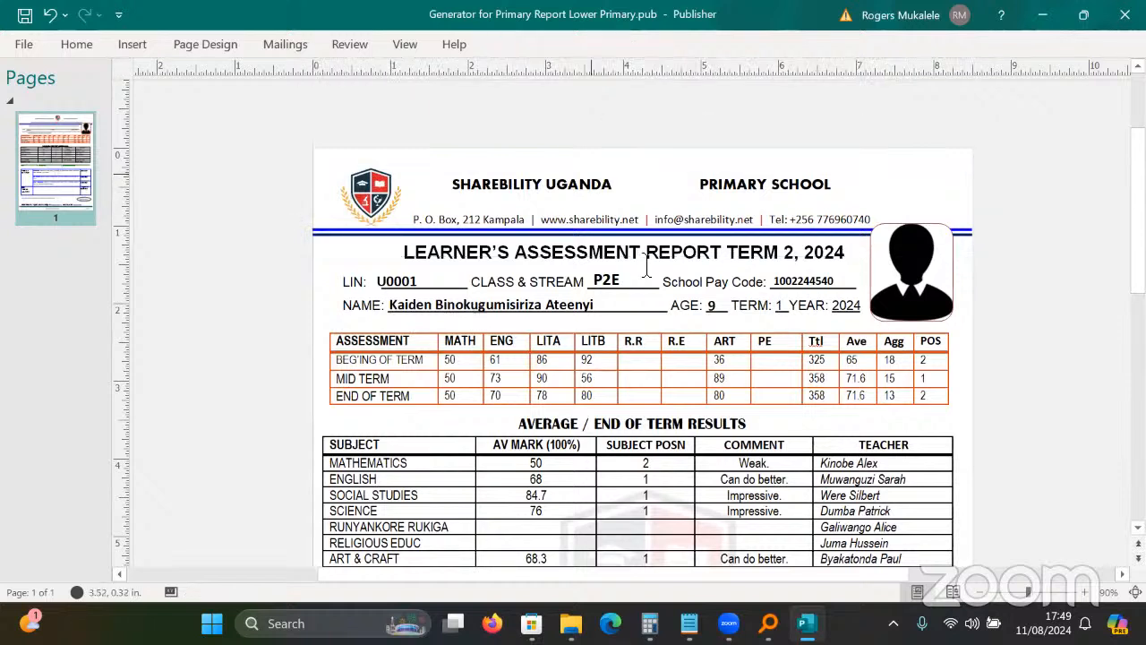
pyautogui.hotkey('ctrl', 'z')
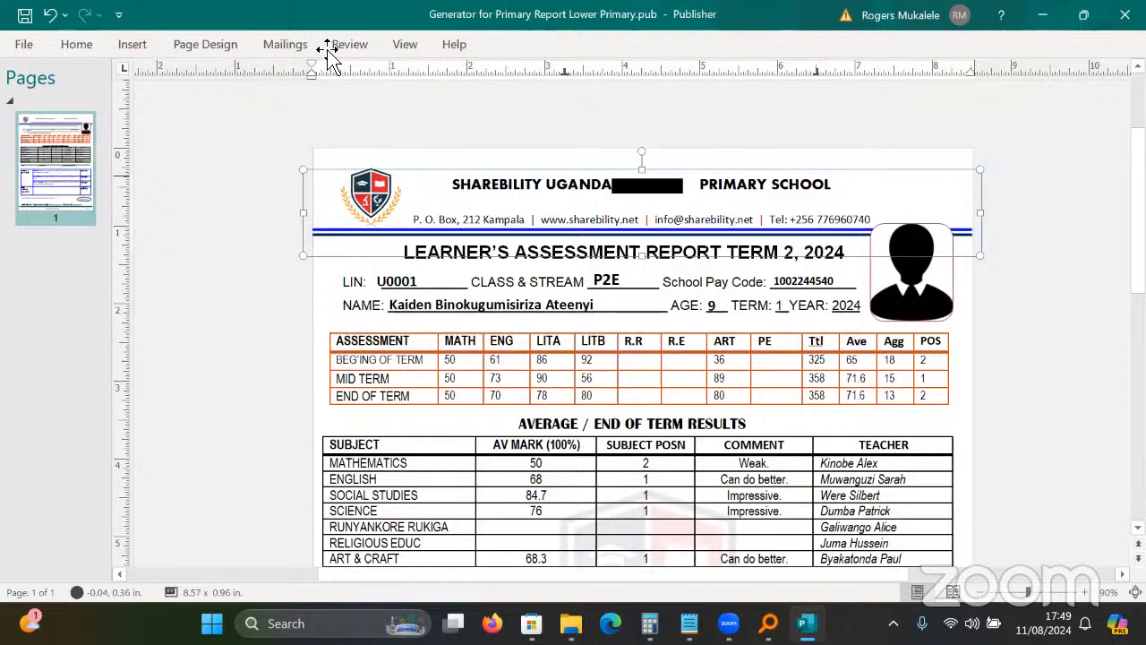
pyautogui.hotkey('ctrl', 'z')
pyautogui.click(524, 79)
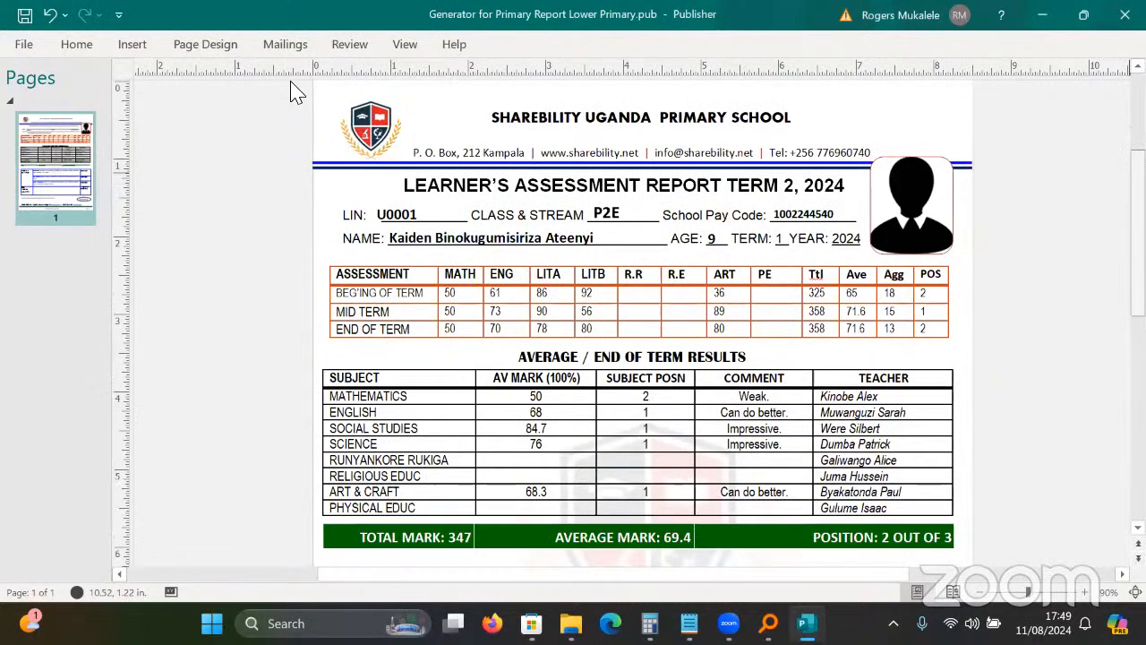
pyautogui.scroll(-2, 297, 92)
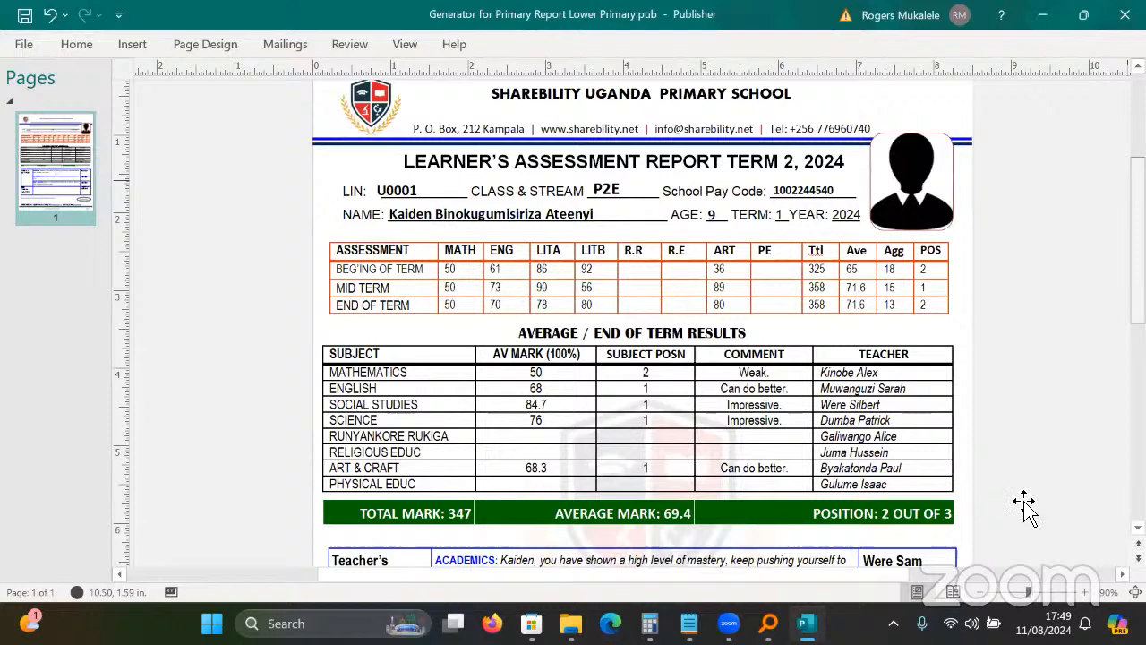
pyautogui.scroll(-1, 1024, 505)
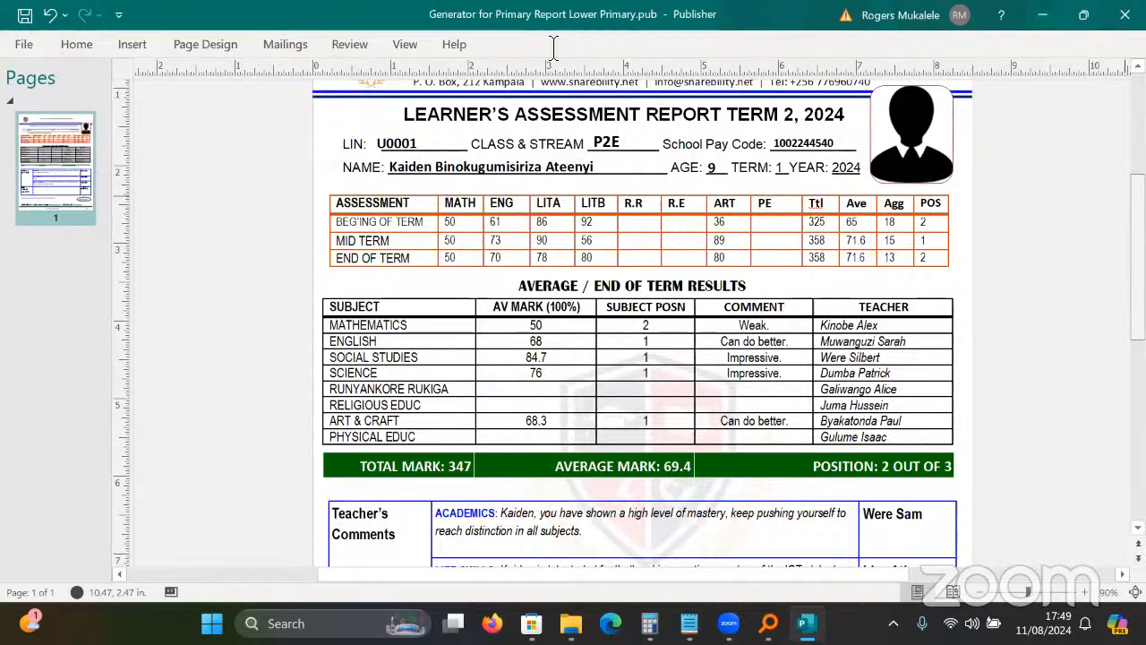
# Redo deleting the MID TERM row, leaving only beginning and end of term marks.
pyautogui.hotkey('ctrl', 'z')
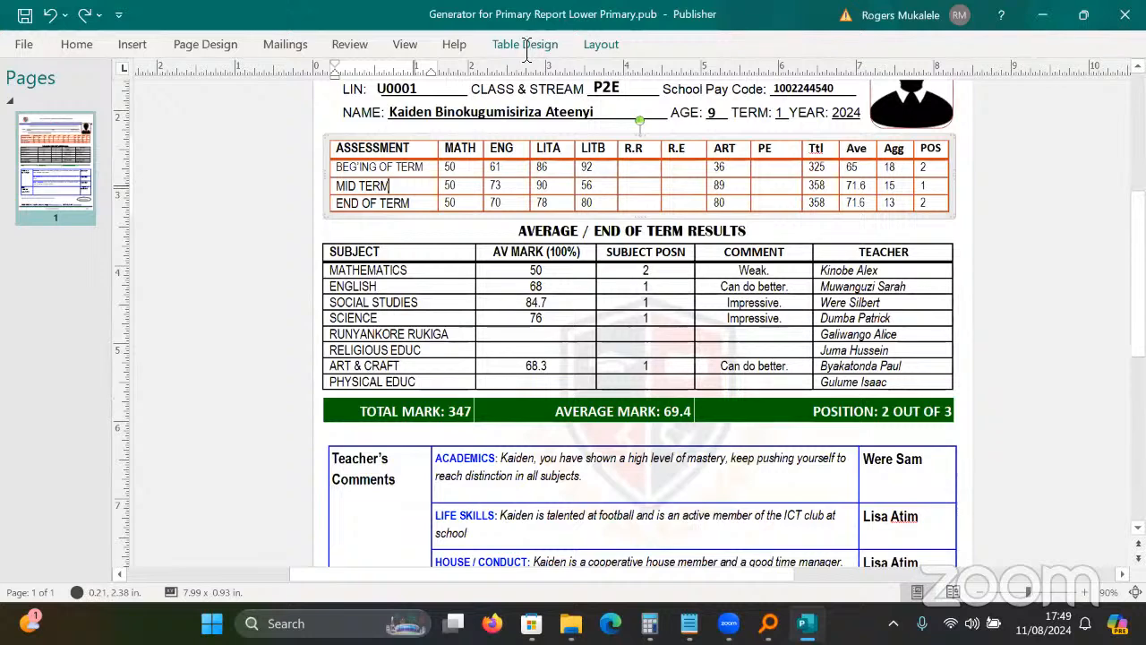
pyautogui.hotkey('ctrl', 'y')
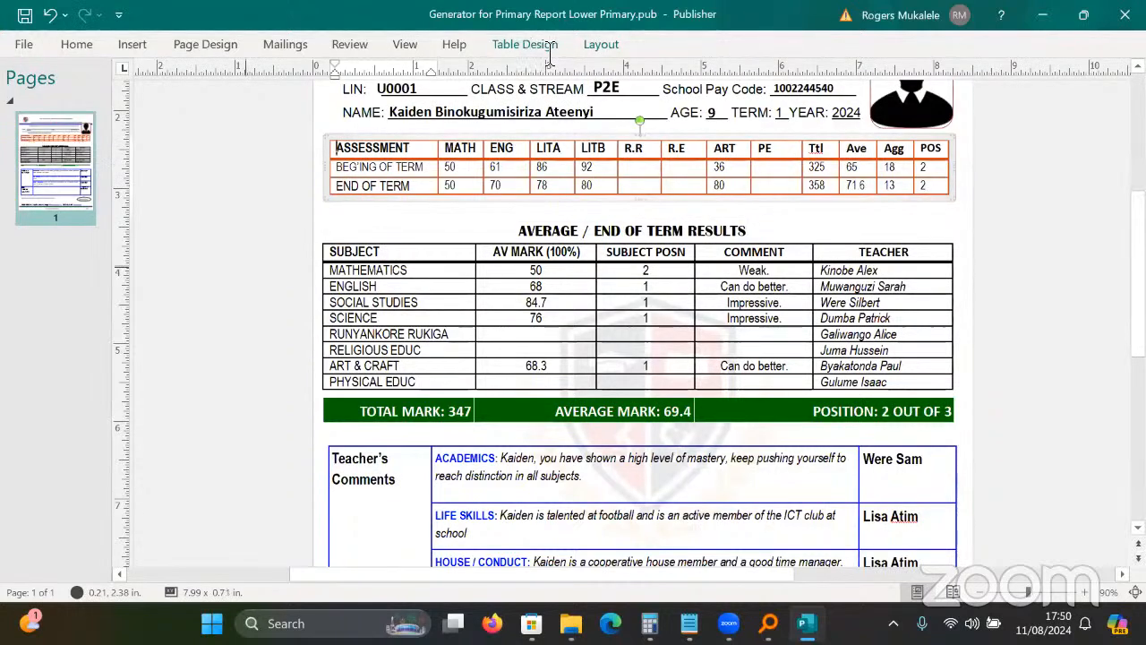
pyautogui.press('Escape')
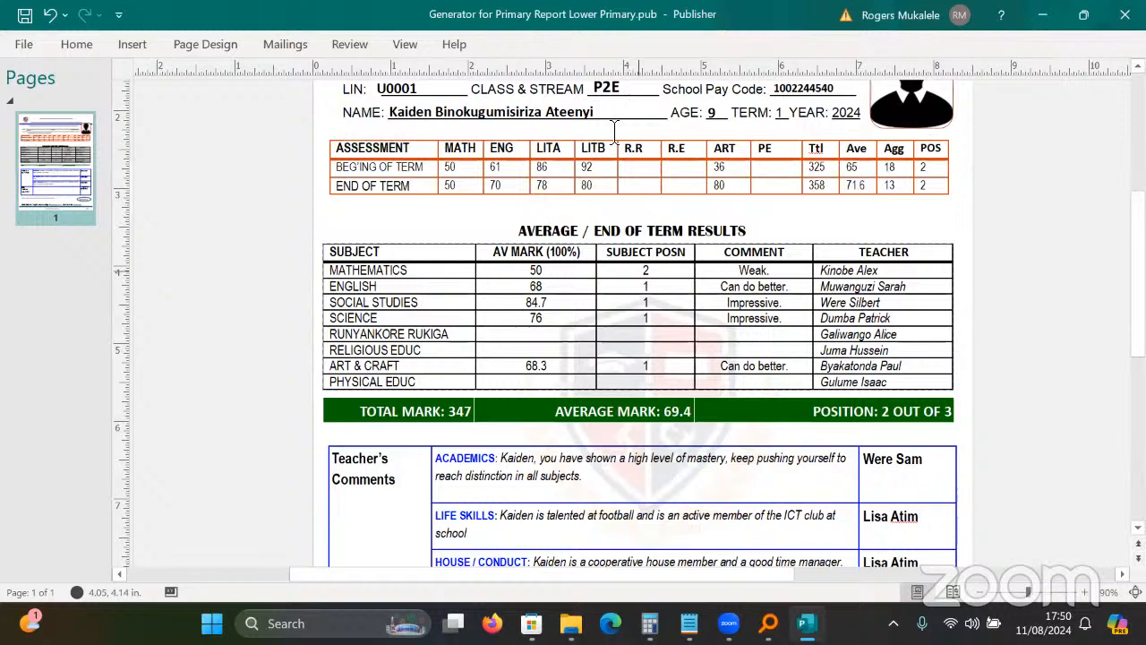
pyautogui.click(918, 215)
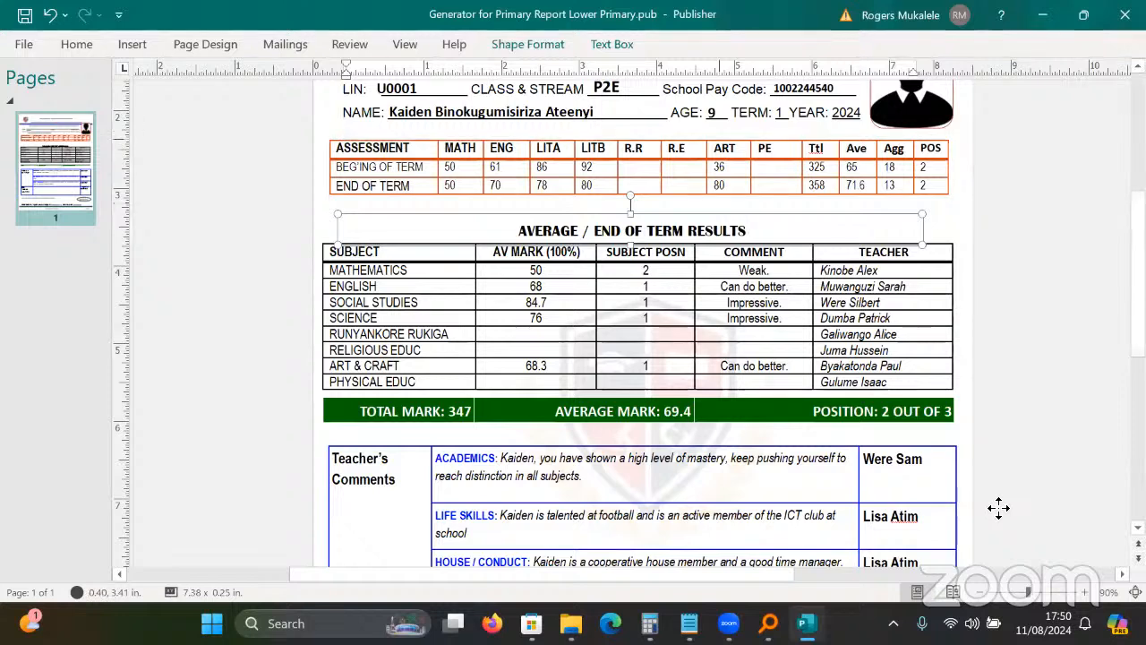
pyautogui.click(287, 45)
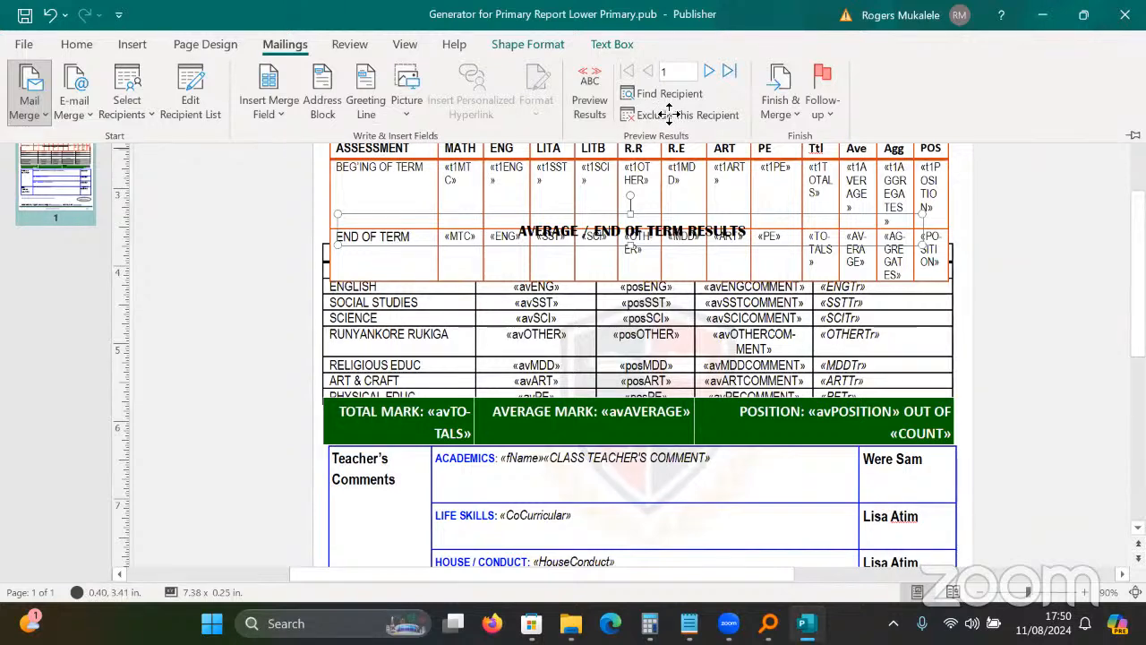
pyautogui.click(590, 182)
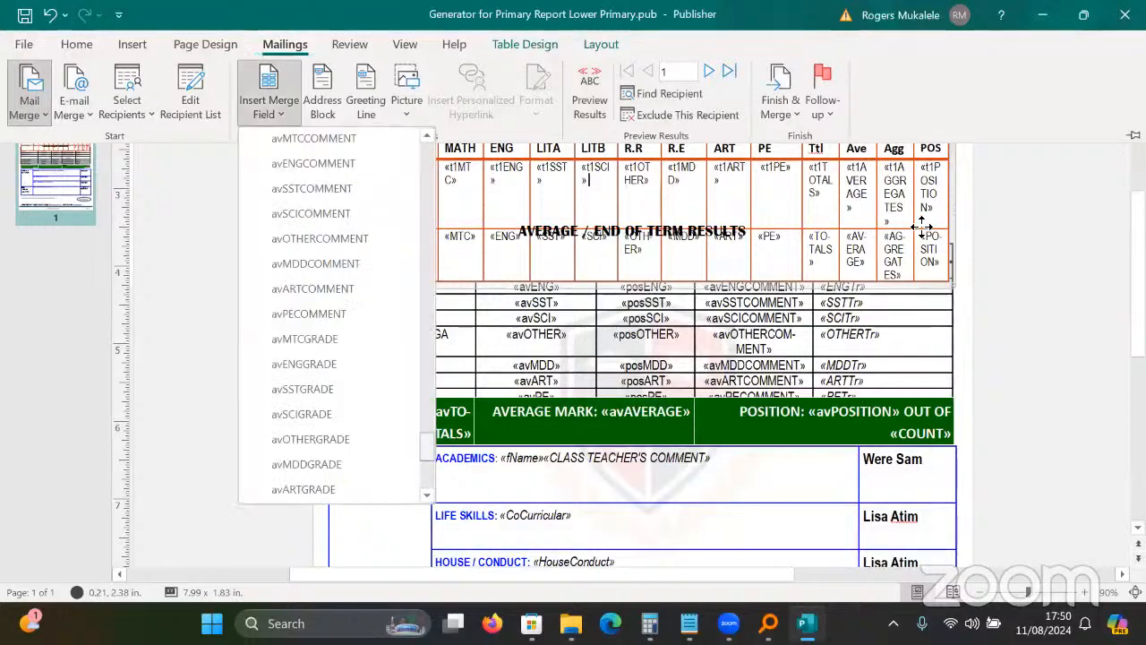
pyautogui.scroll(20, 336, 315)
pyautogui.scroll(-1, 337, 315)
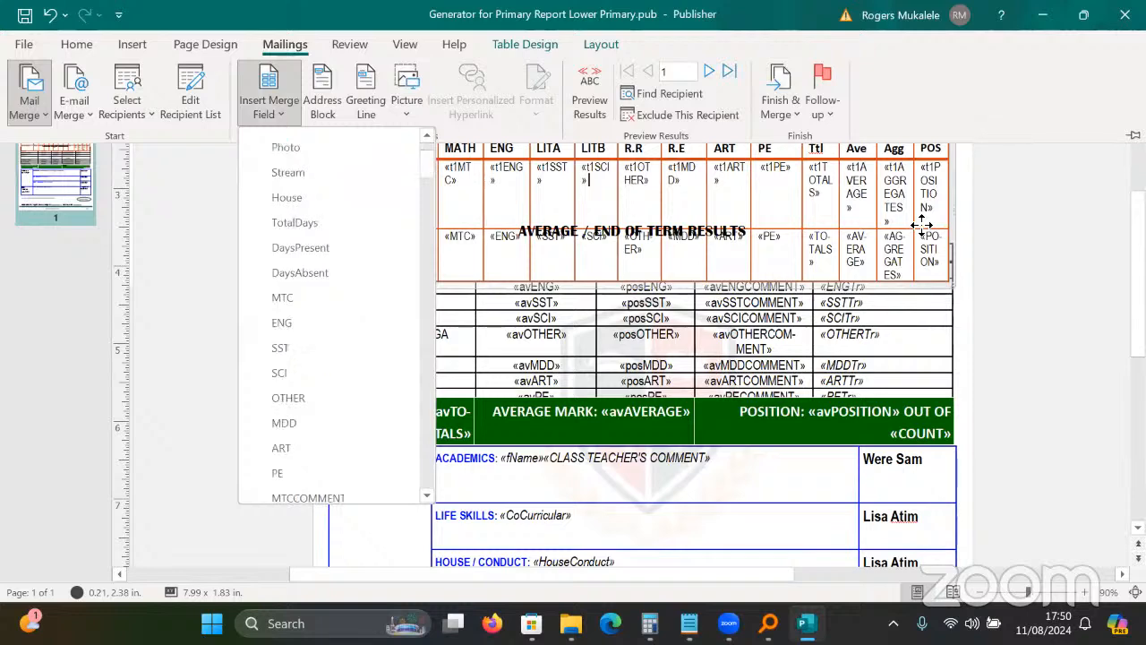
pyautogui.click(589, 93)
pyautogui.click(922, 224)
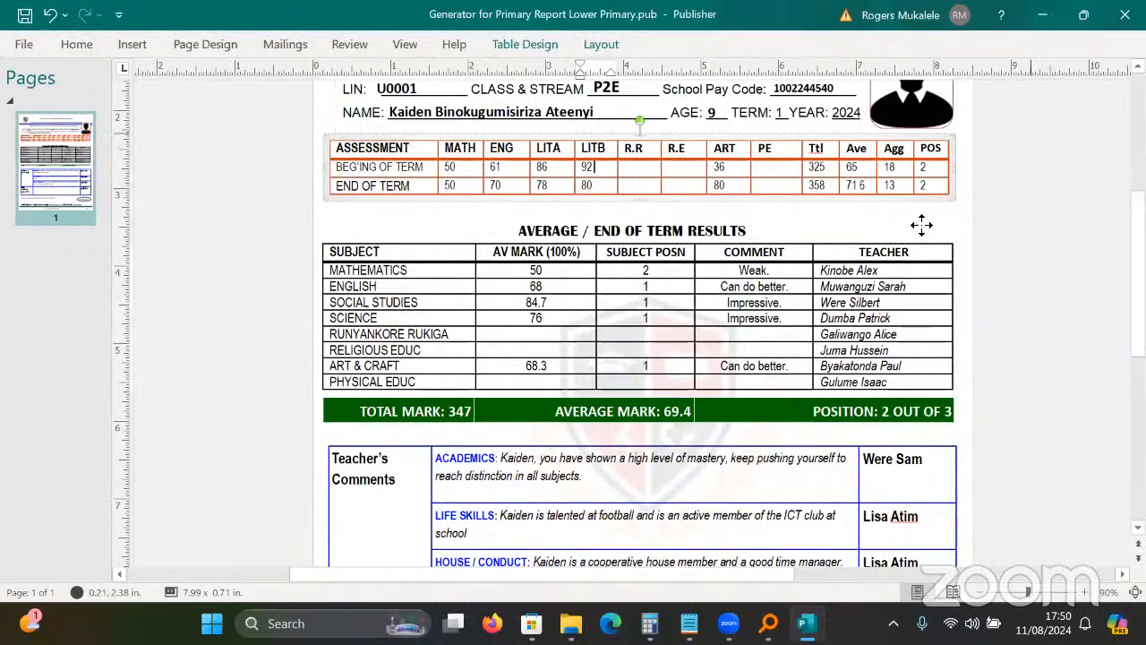
pyautogui.scroll(1, 455, 253)
pyautogui.click(455, 254)
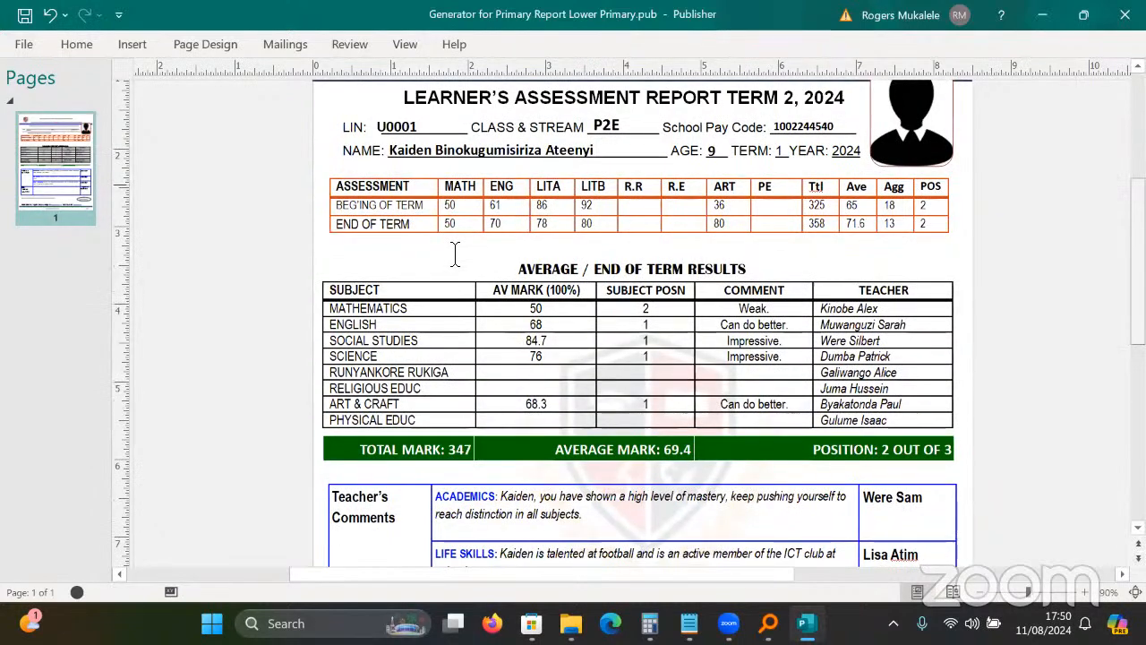
pyautogui.scroll(-5, 455, 253)
pyautogui.click(455, 254)
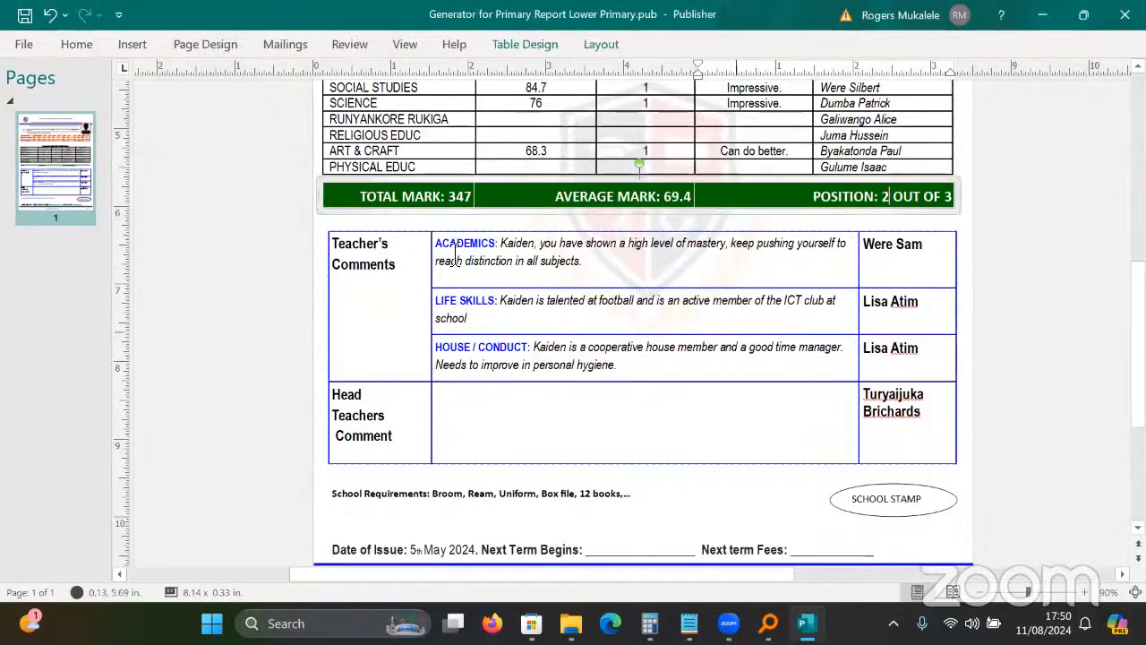
pyautogui.click(736, 301)
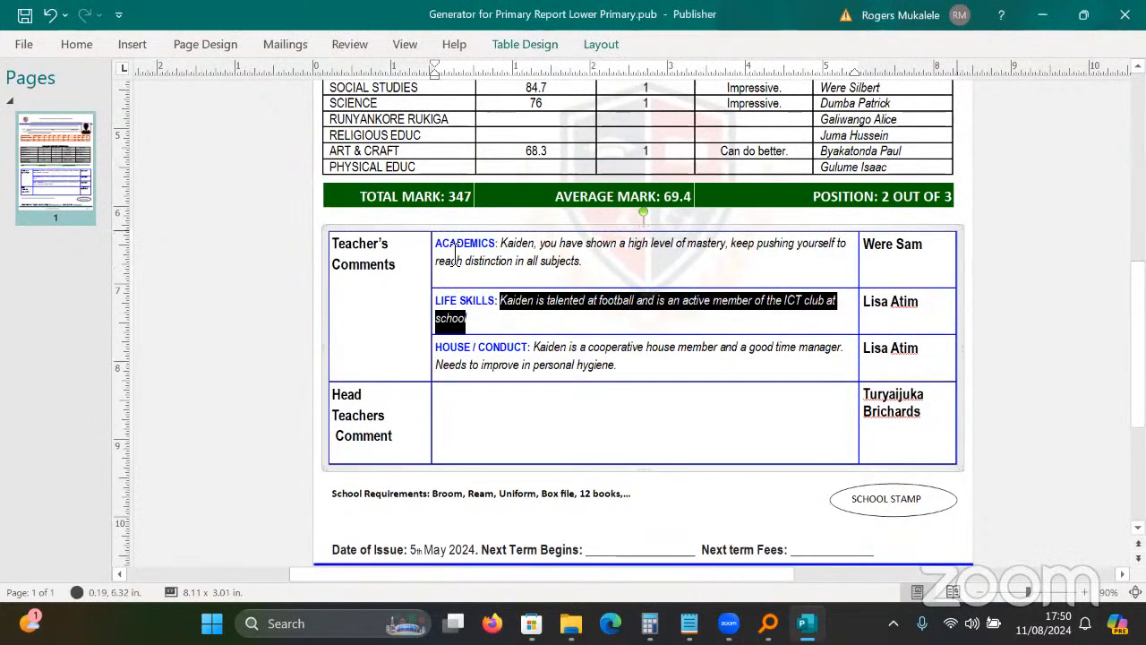
pyautogui.click(1105, 194)
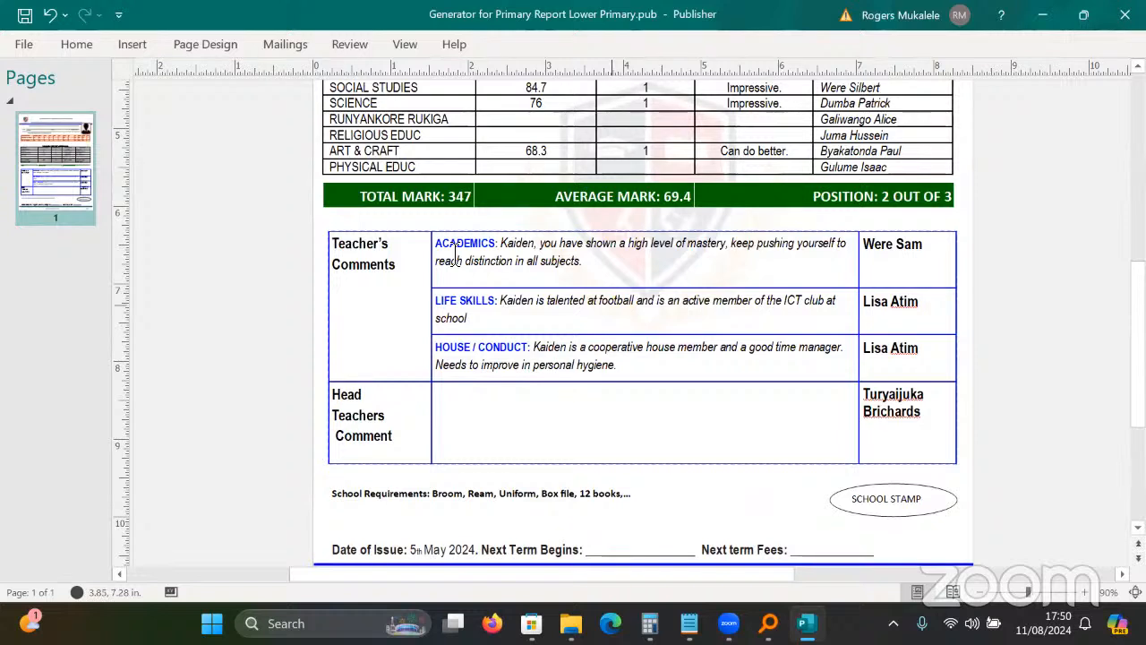
pyautogui.click(612, 305)
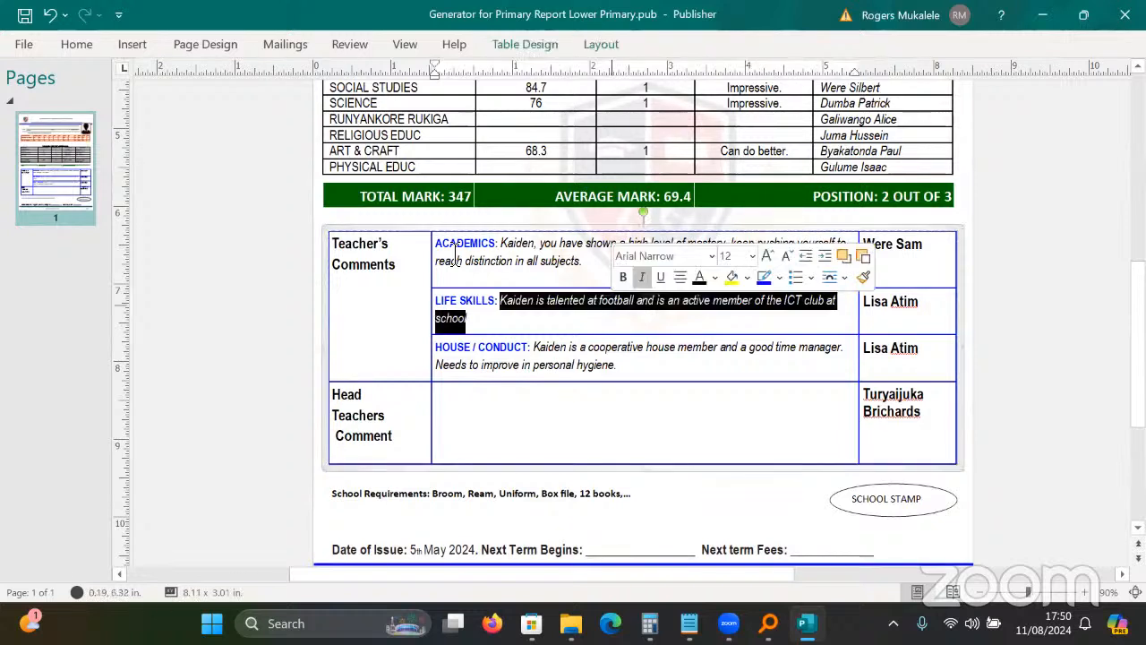
pyautogui.click(941, 186)
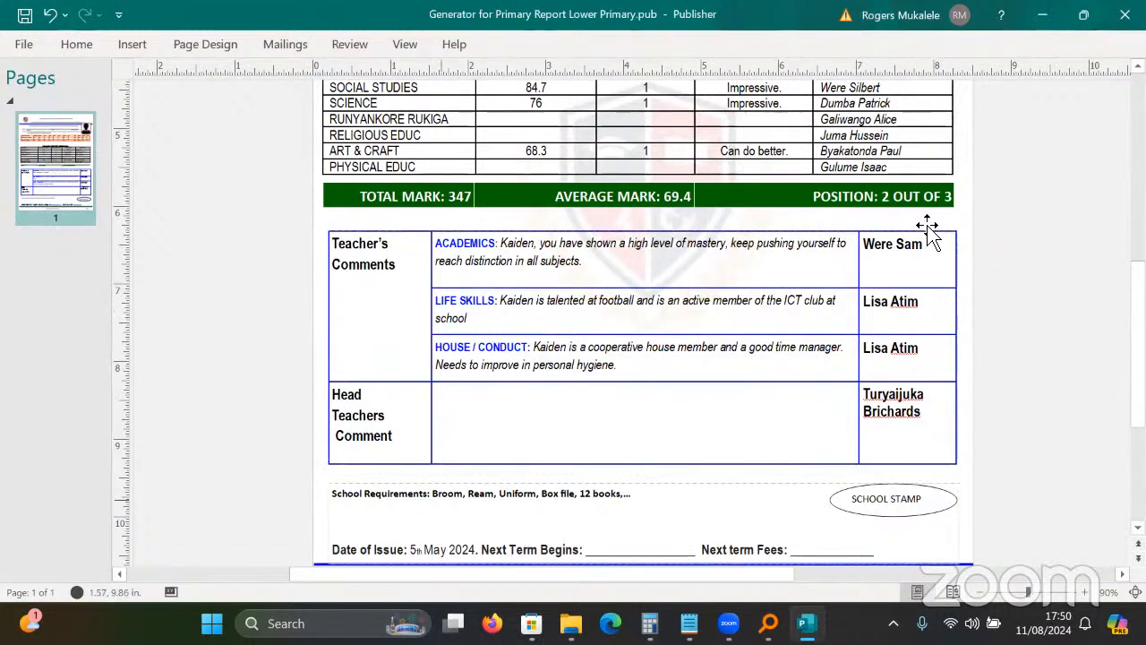
pyautogui.click(285, 43)
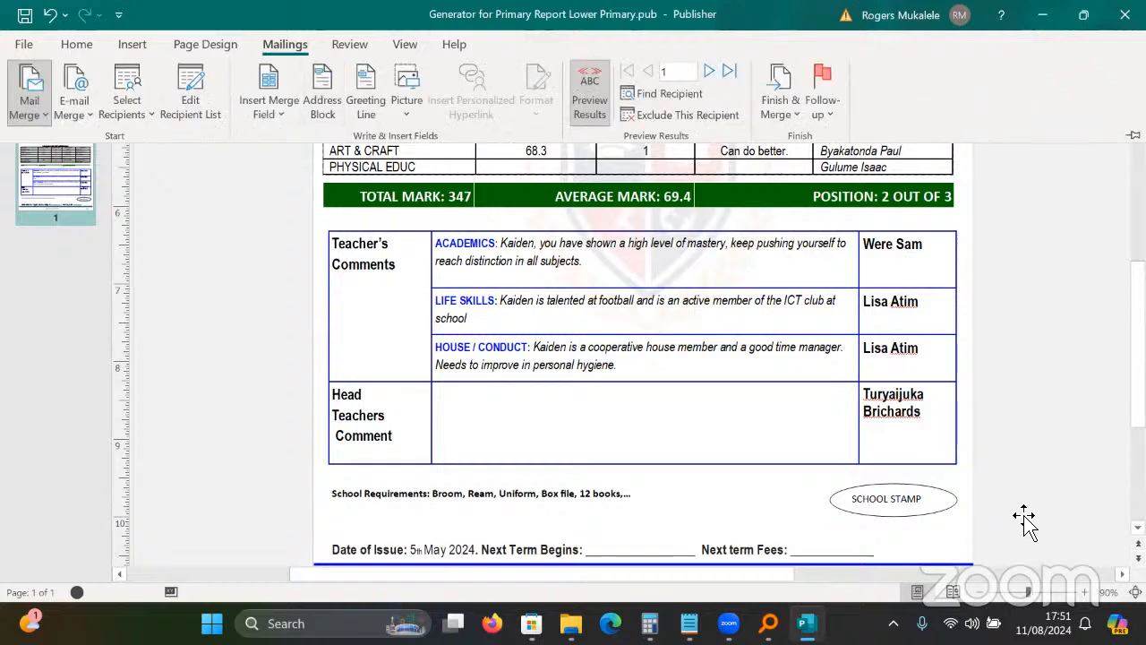
pyautogui.click(1028, 522)
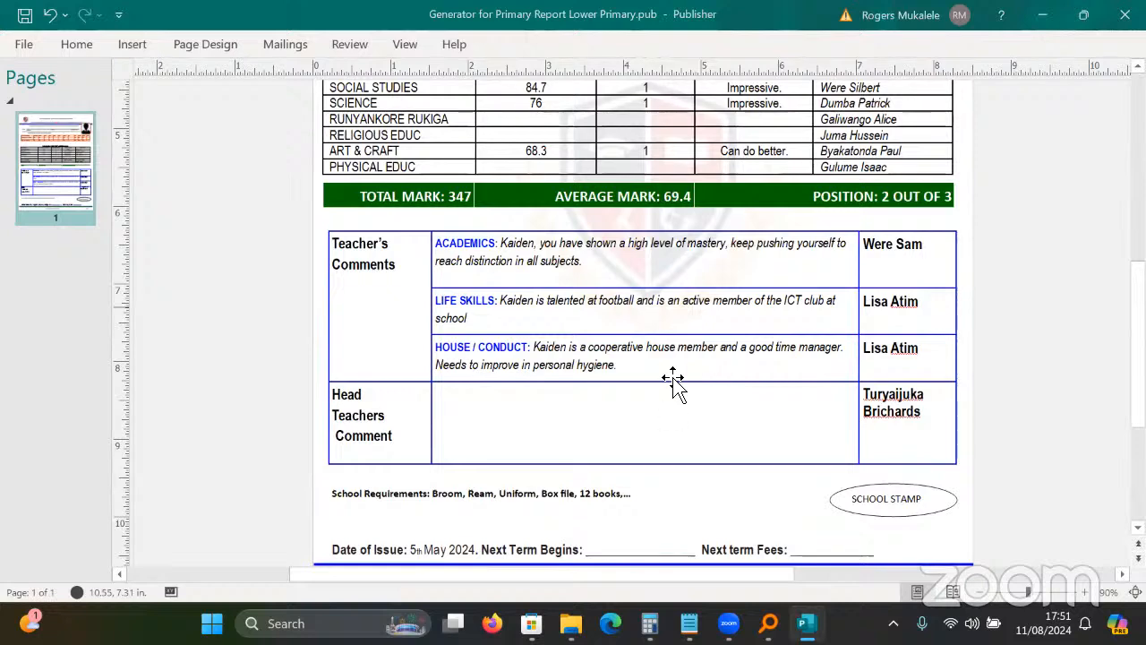
pyautogui.scroll(5, 674, 380)
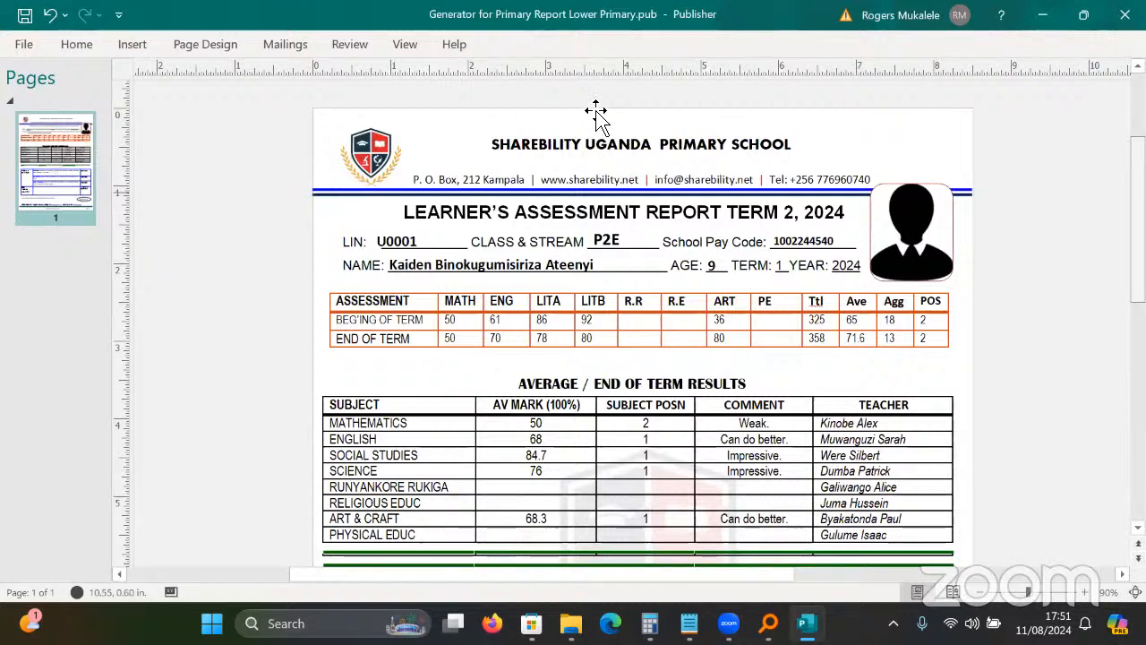
pyautogui.press('Tab')
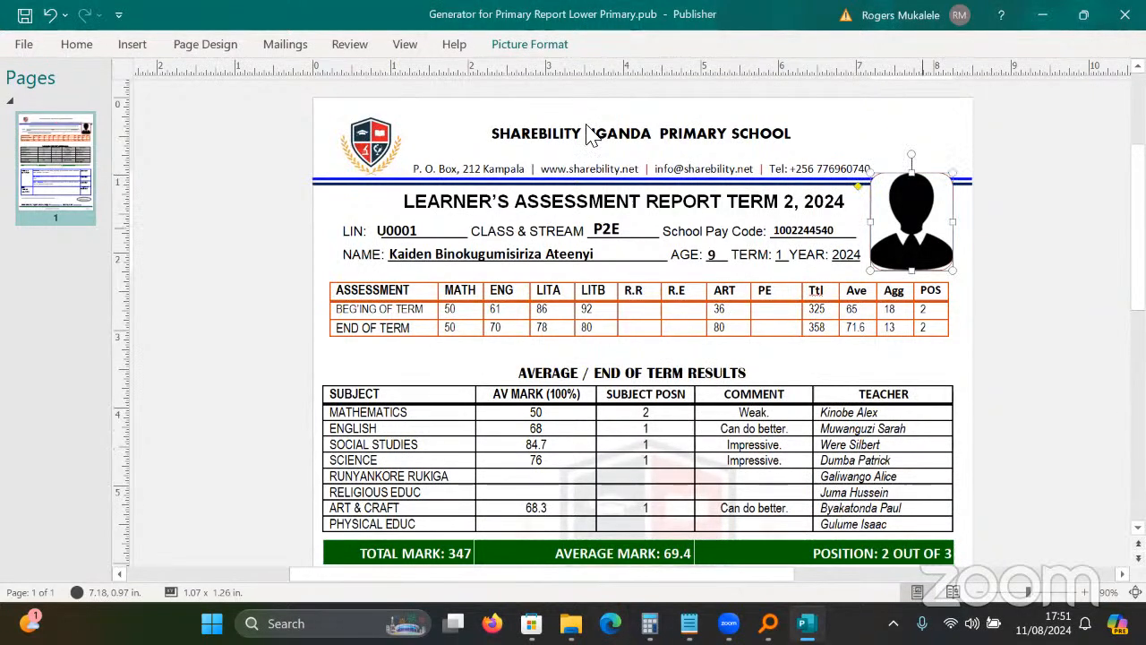
pyautogui.press('super+a')
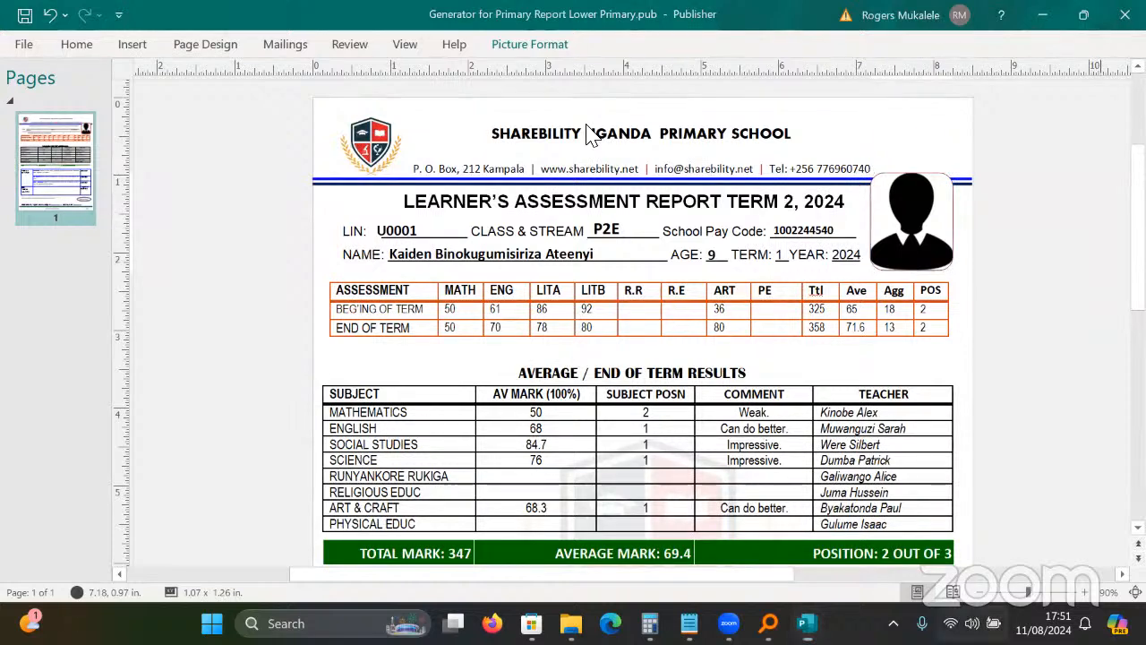
pyautogui.click(589, 123)
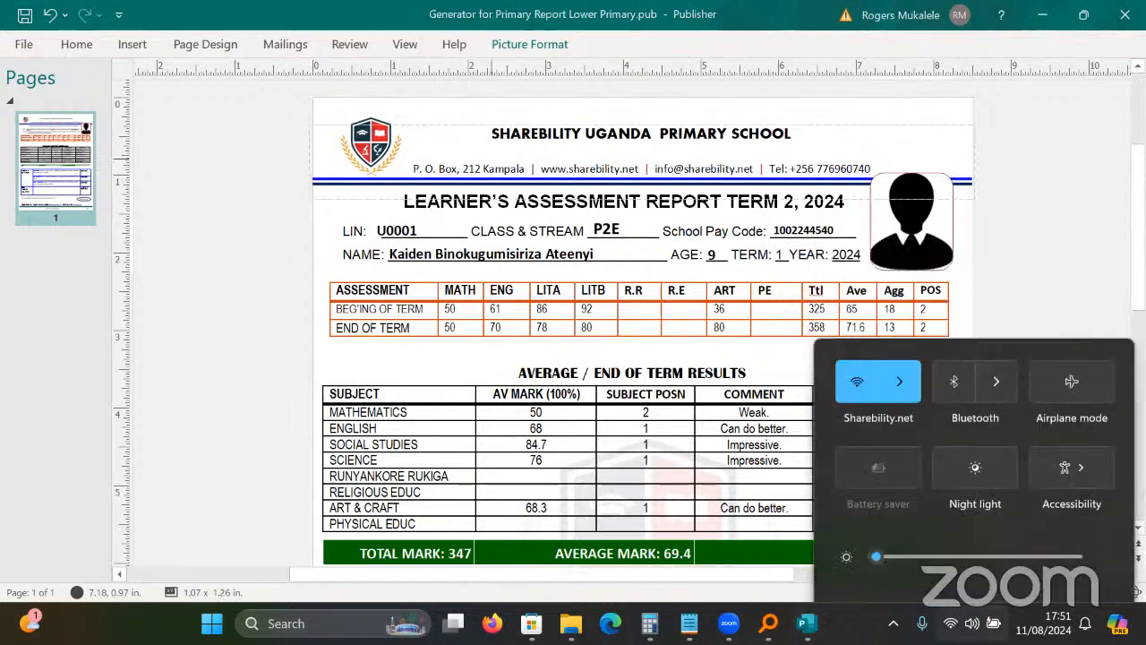
pyautogui.click(807, 623)
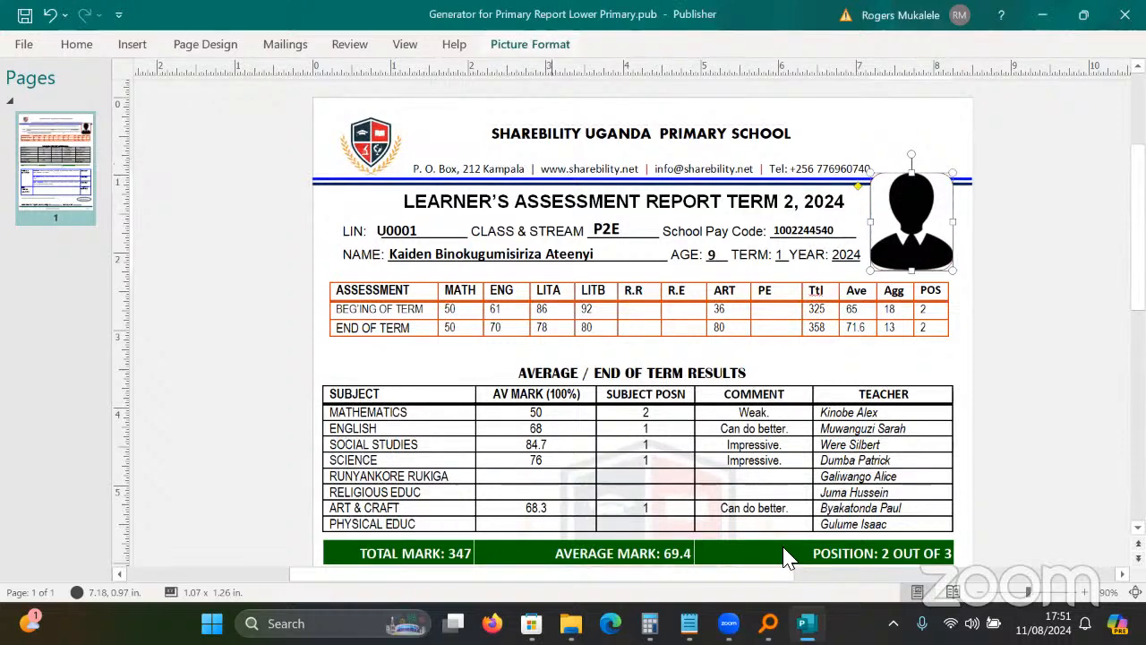
pyautogui.click(531, 44)
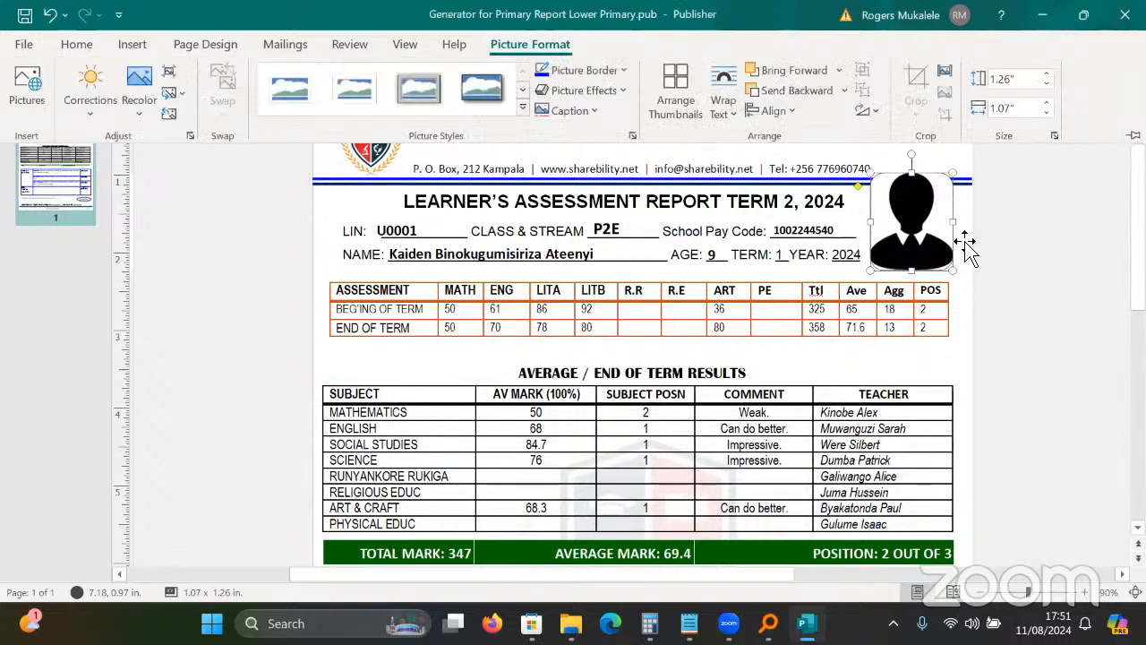
pyautogui.click(974, 215)
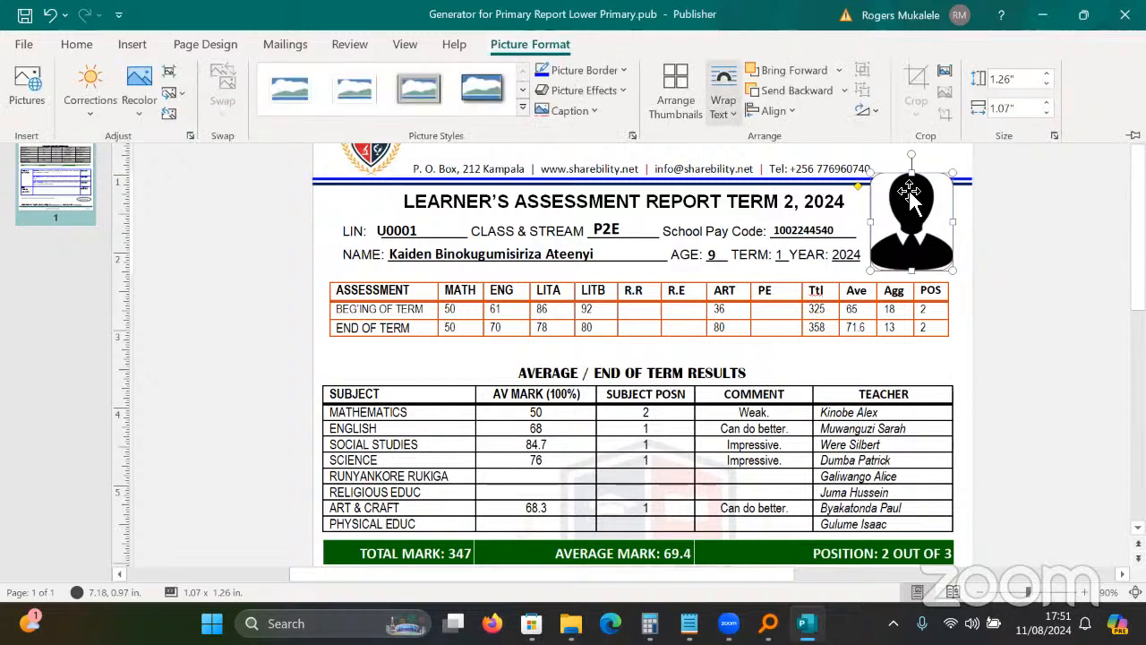
pyautogui.click(954, 176)
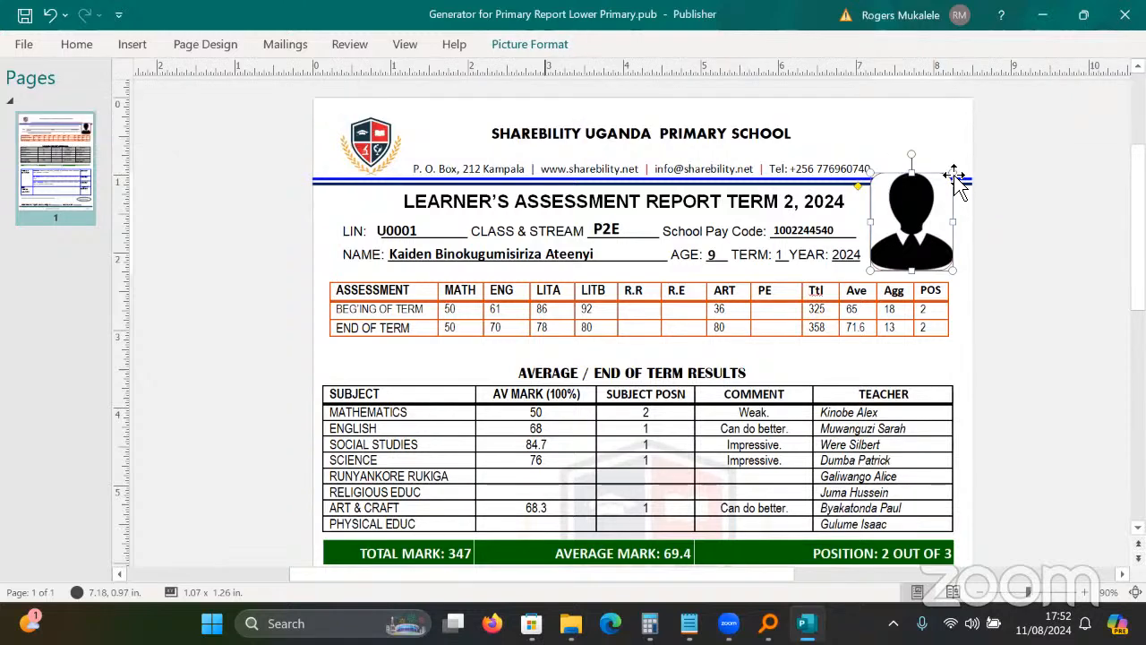
pyautogui.doubleClick(927, 213)
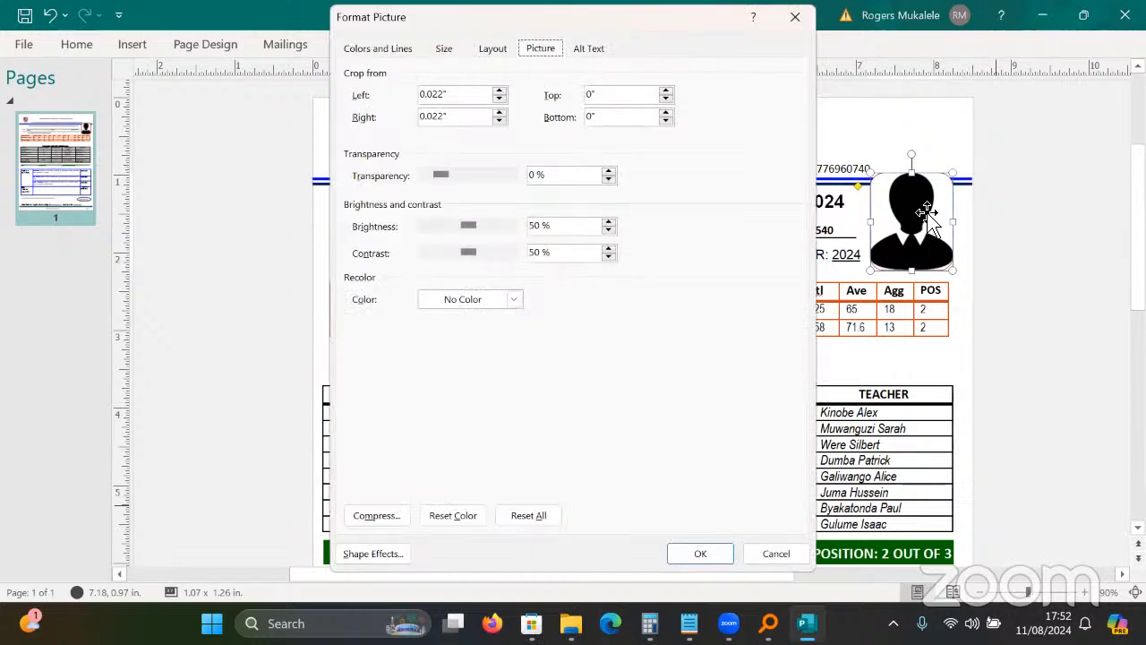
pyautogui.press('Tab')
pyautogui.press('Tab')
pyautogui.press('Tab')
pyautogui.write('2')
pyautogui.press('Tab')
pyautogui.write('1.22')
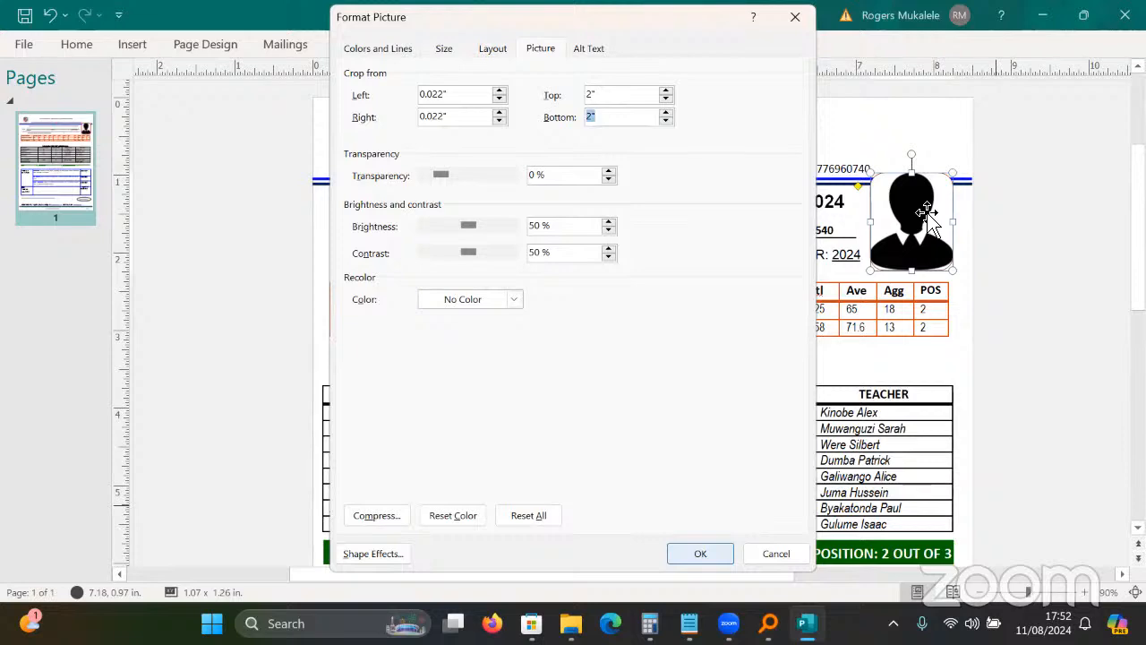
pyautogui.press('Return')
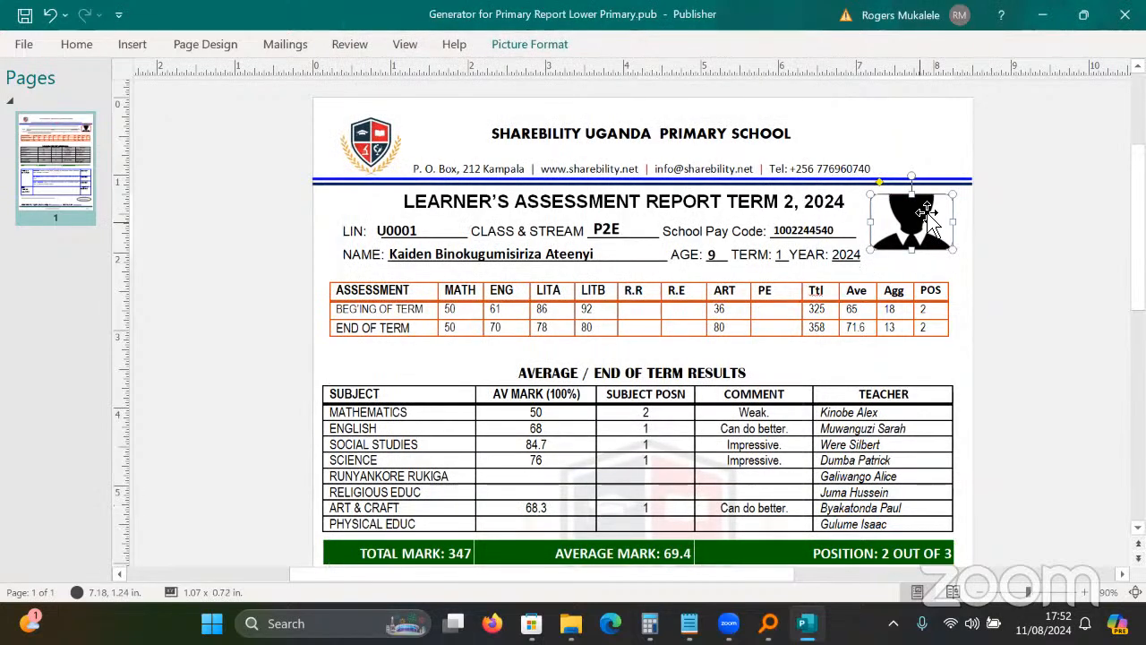
pyautogui.click(1011, 525)
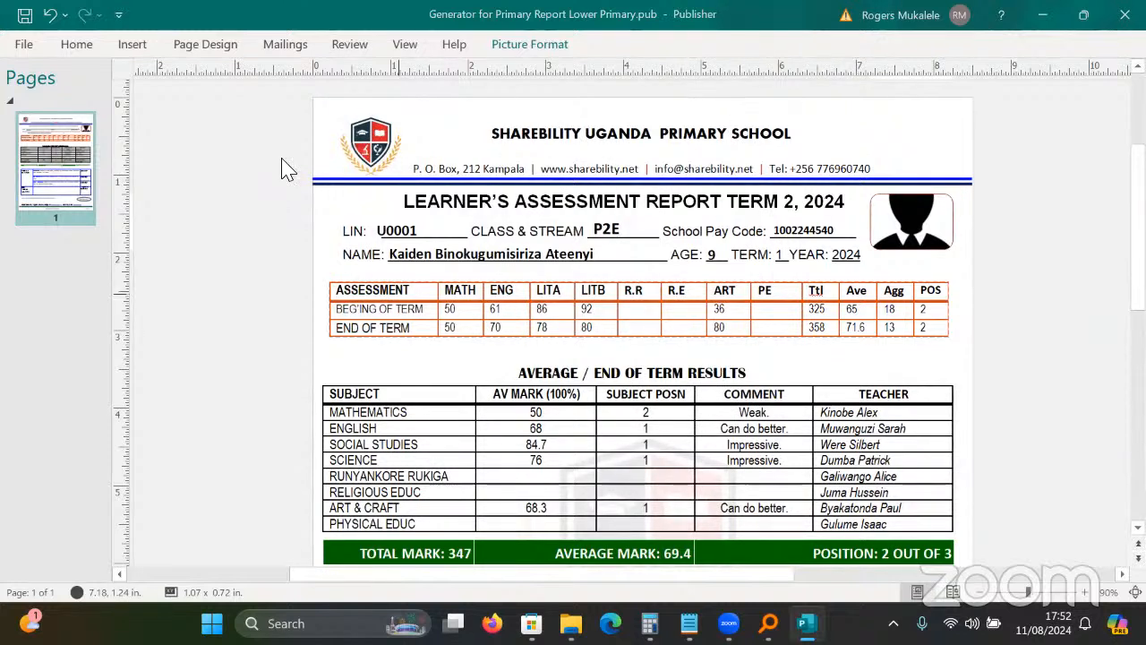
pyautogui.rightClick(966, 226)
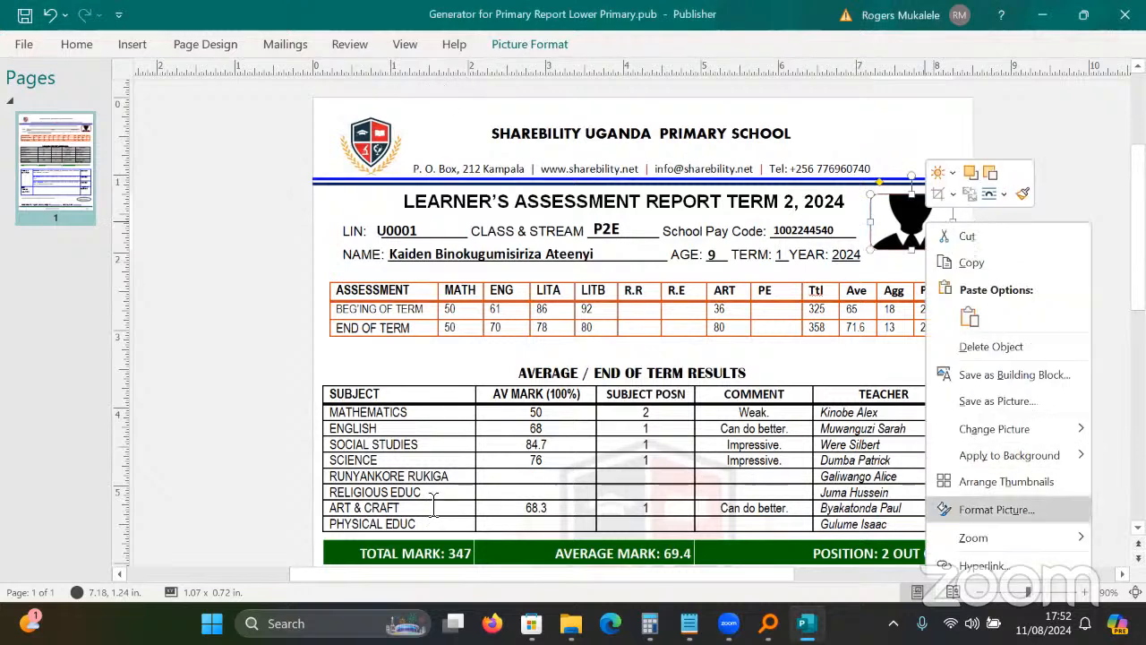
pyautogui.press('Return')
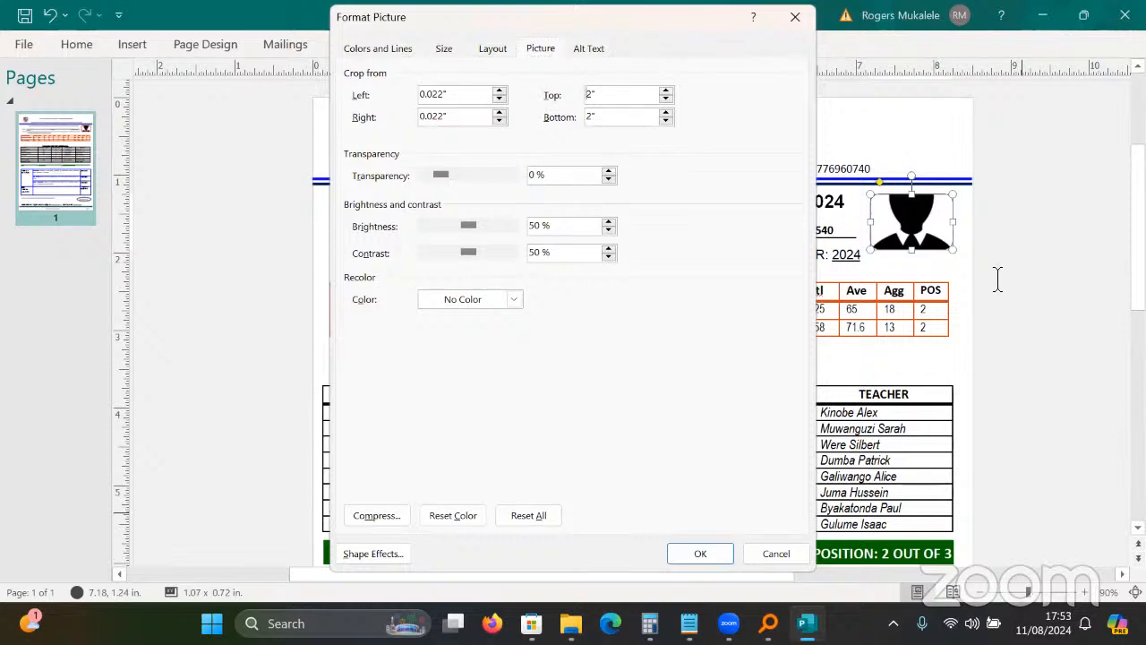
pyautogui.write('-0.')
pyautogui.press('Return')
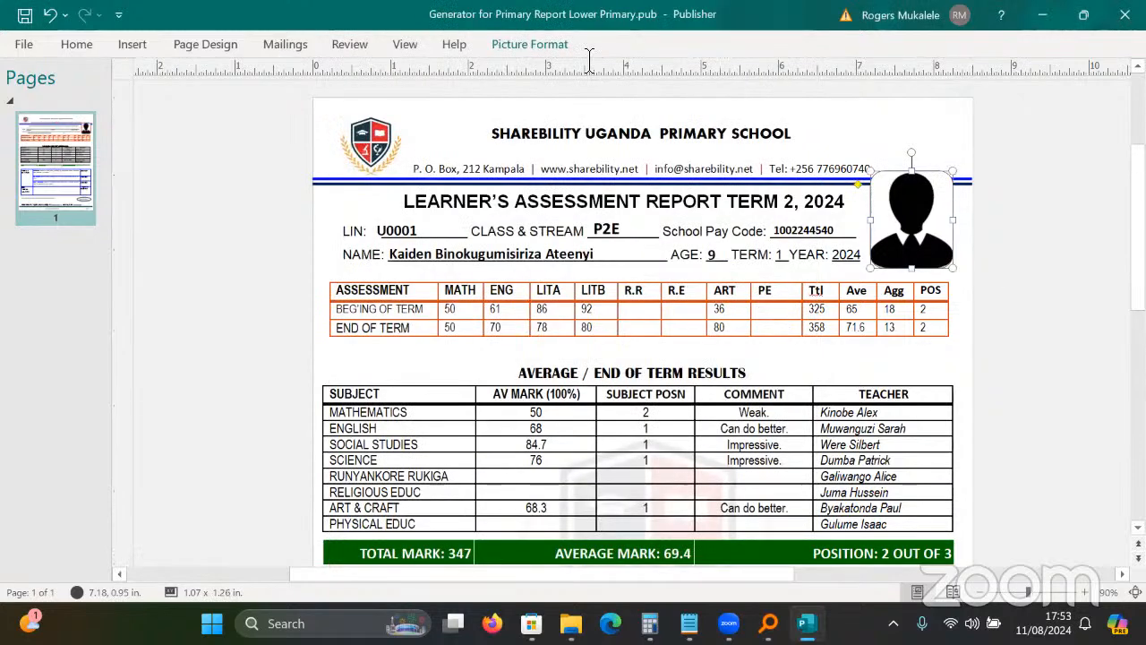
pyautogui.click(338, 122)
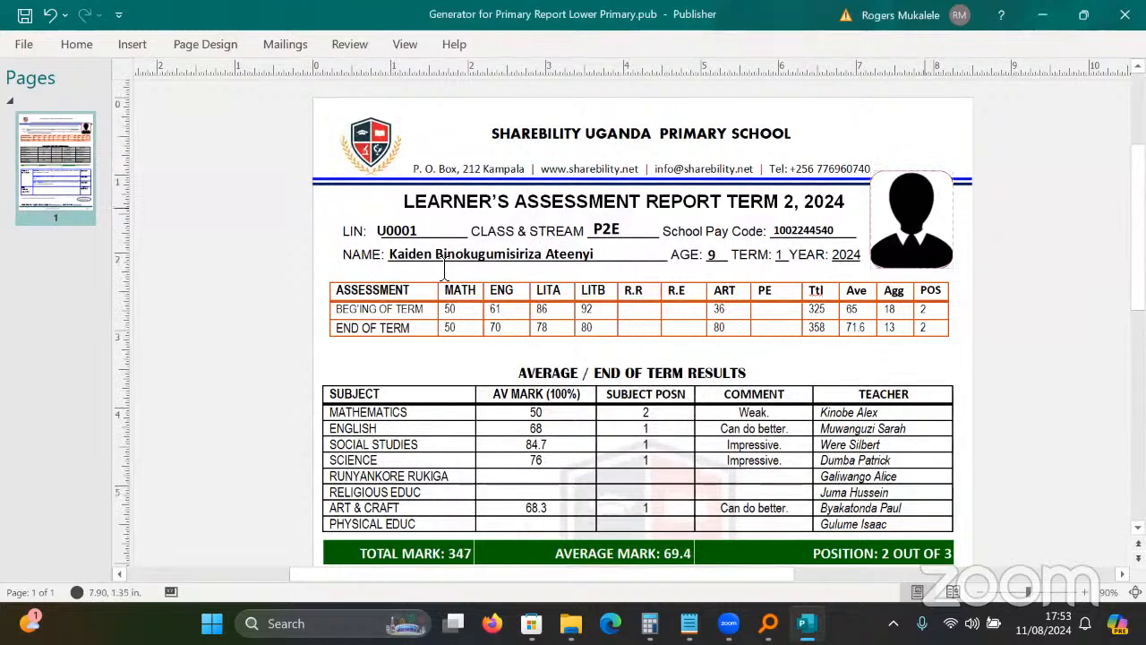
pyautogui.click(922, 218)
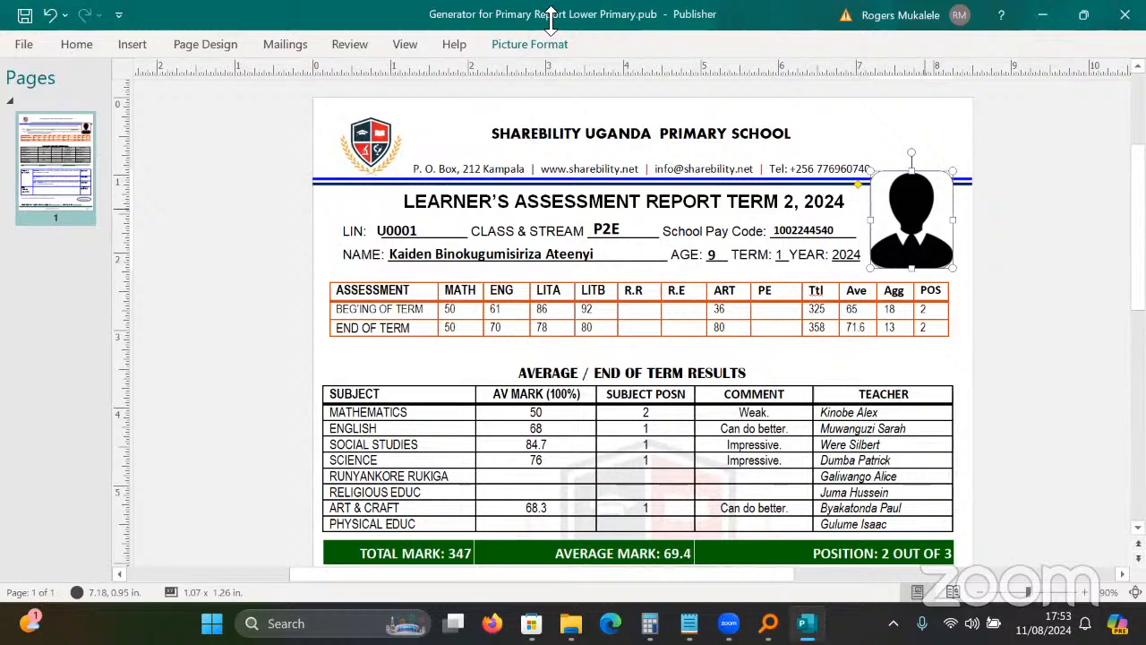
pyautogui.rightClick(935, 209)
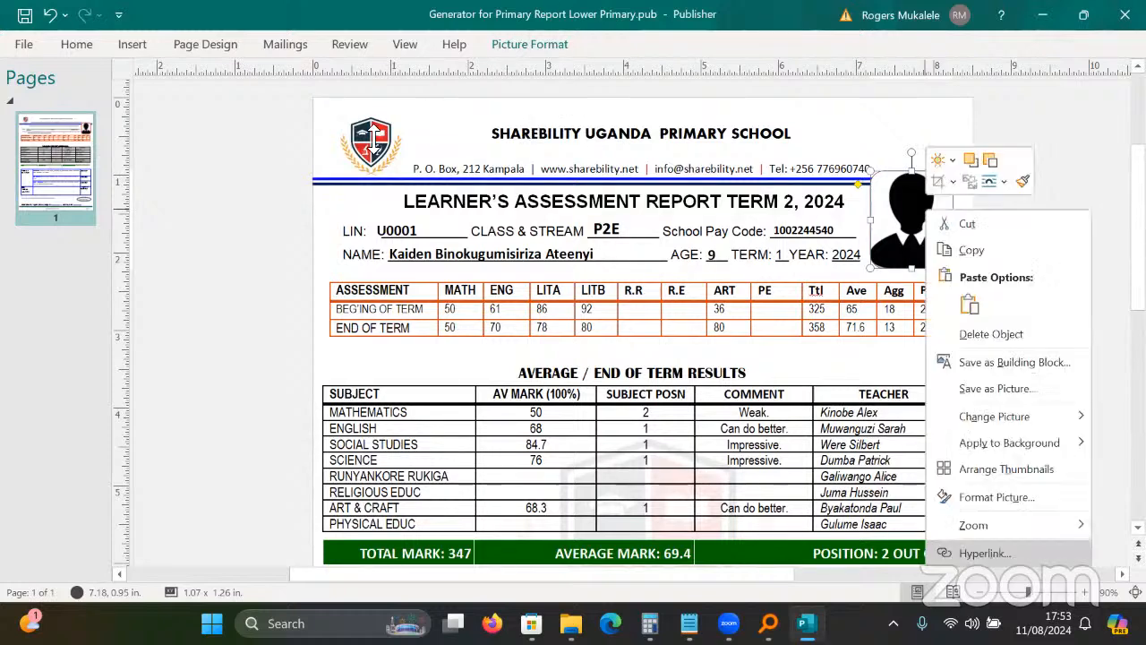
pyautogui.click(998, 497)
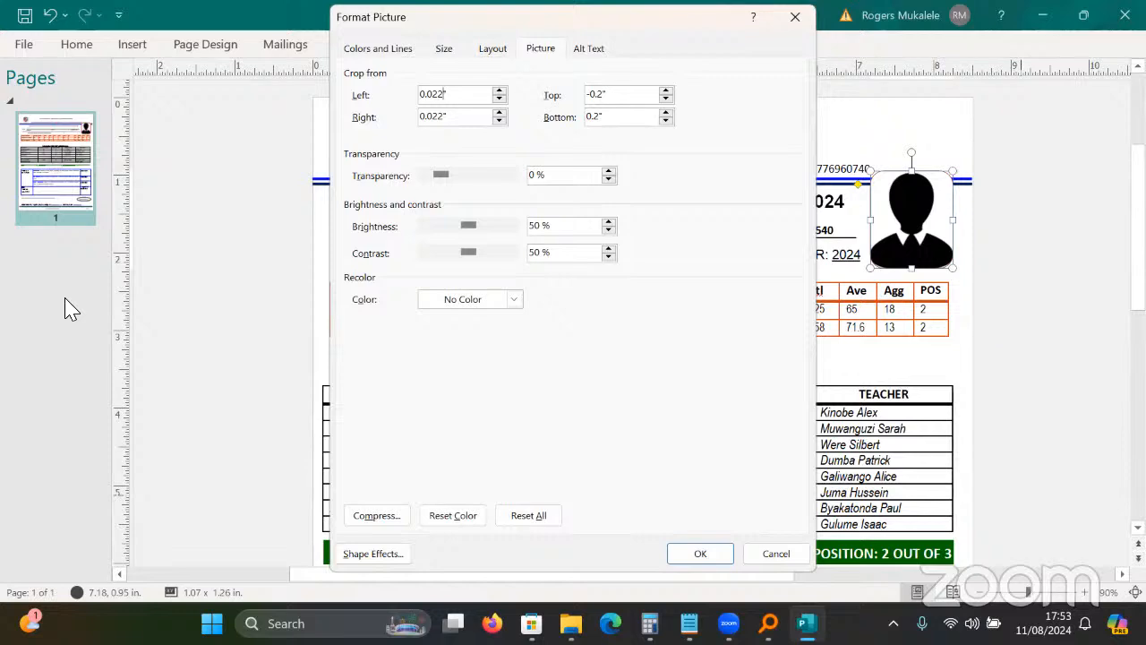
pyautogui.press('Return')
pyautogui.click(410, 342)
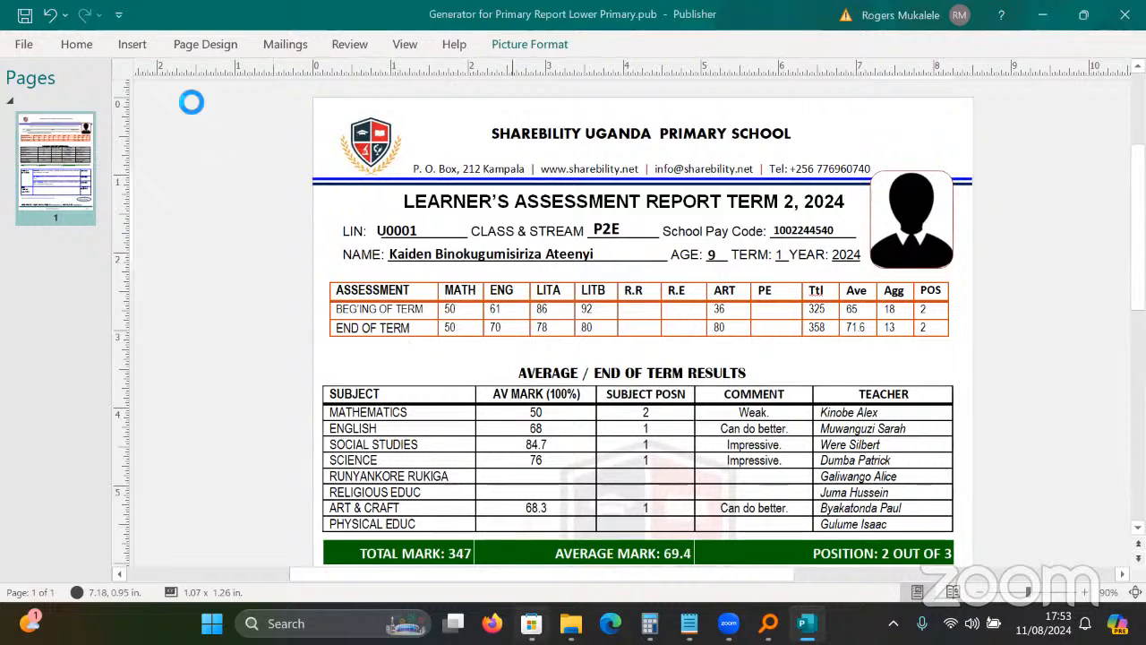
# Review the recipient list, then merge all learners into a new two-page publication.
pyautogui.click(173, 303)
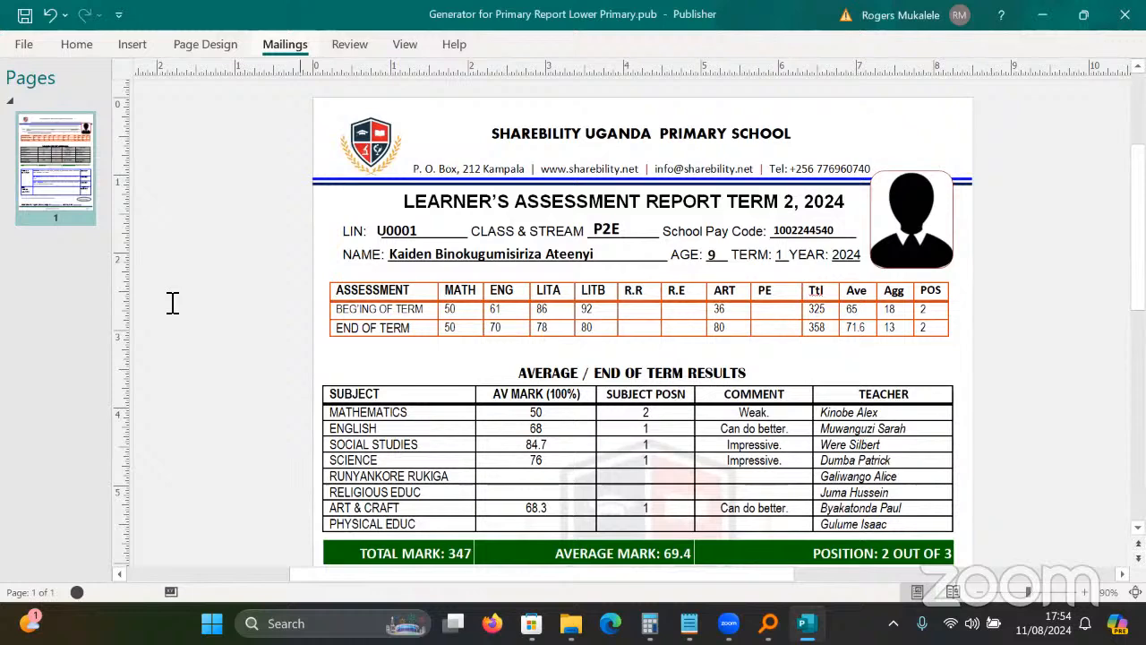
pyautogui.click(284, 45)
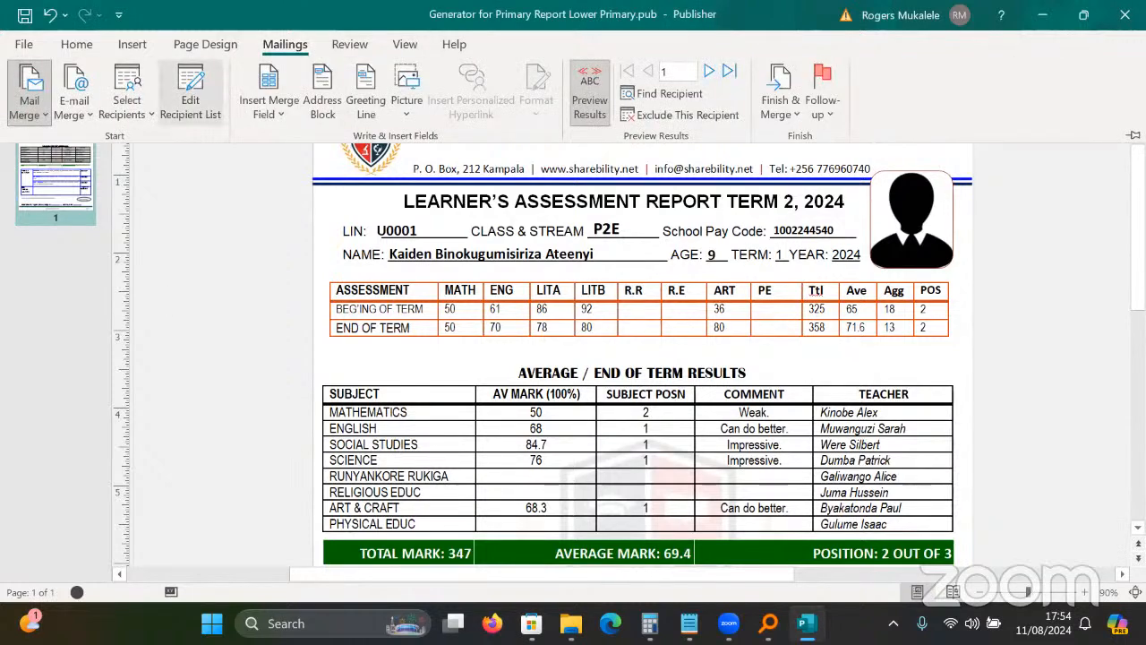
pyautogui.click(190, 94)
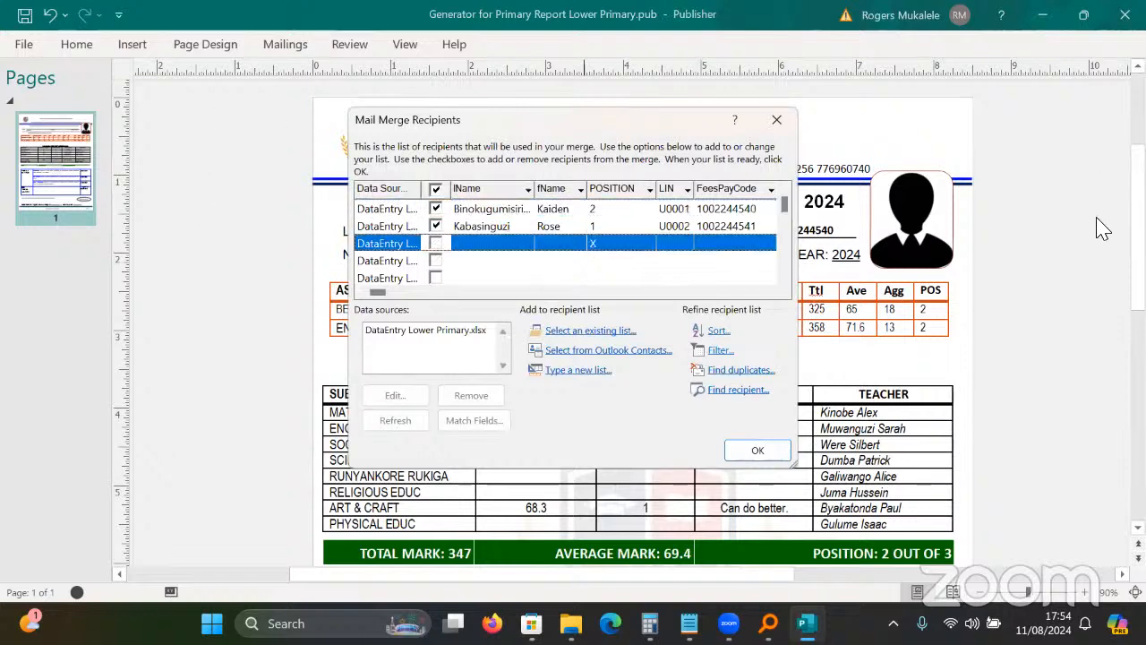
pyautogui.press('Return')
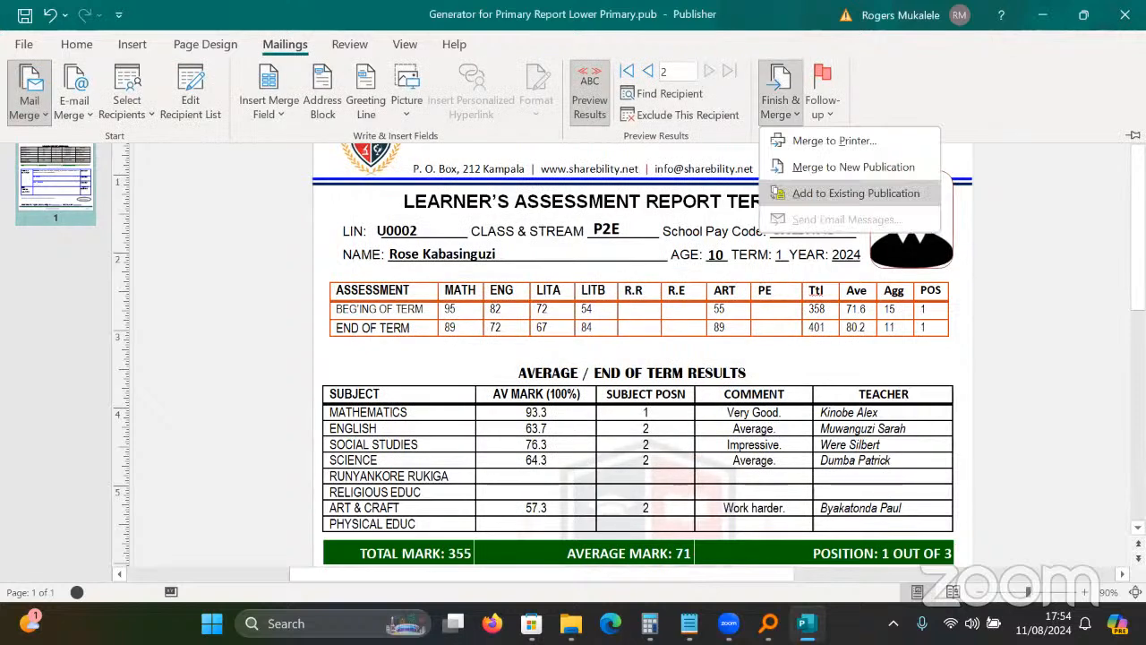
pyautogui.click(882, 163)
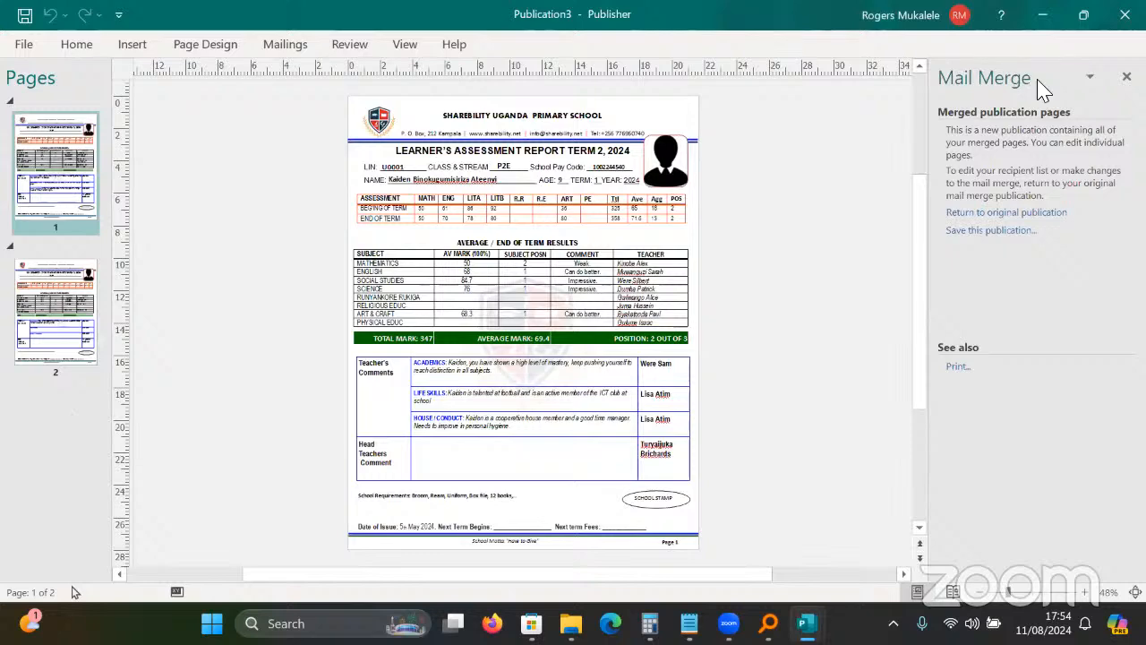
# Save the merged publication to the Desktop as the PDF 'P1 reports'.
pyautogui.hotkey('ctrl', 's')
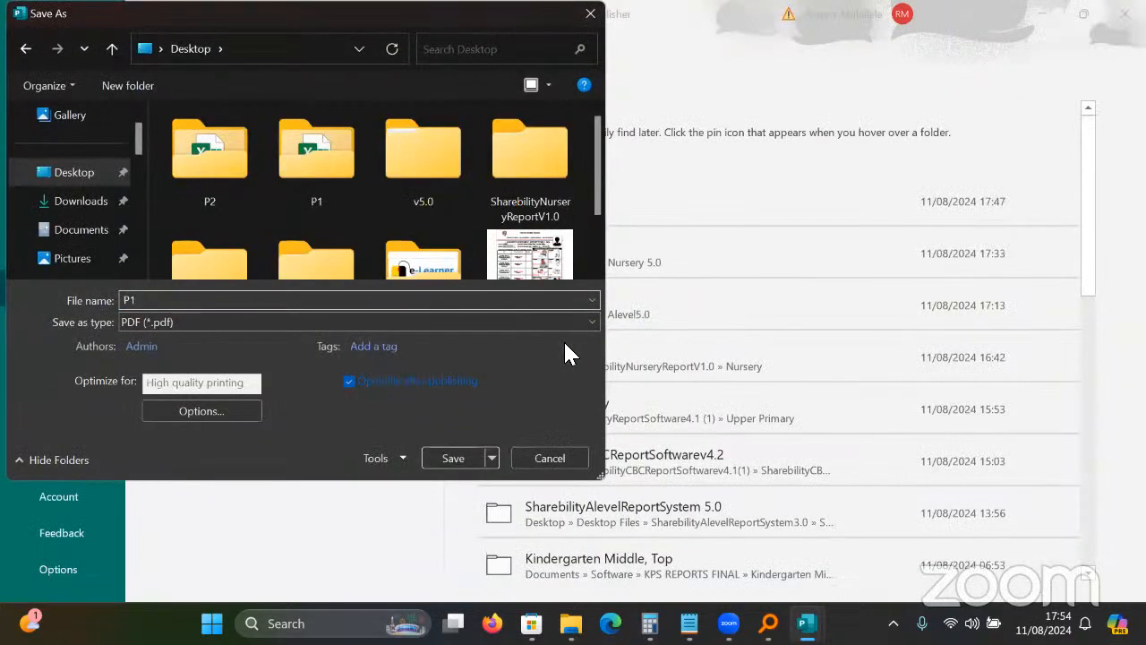
pyautogui.write('reports')
pyautogui.press('Return')
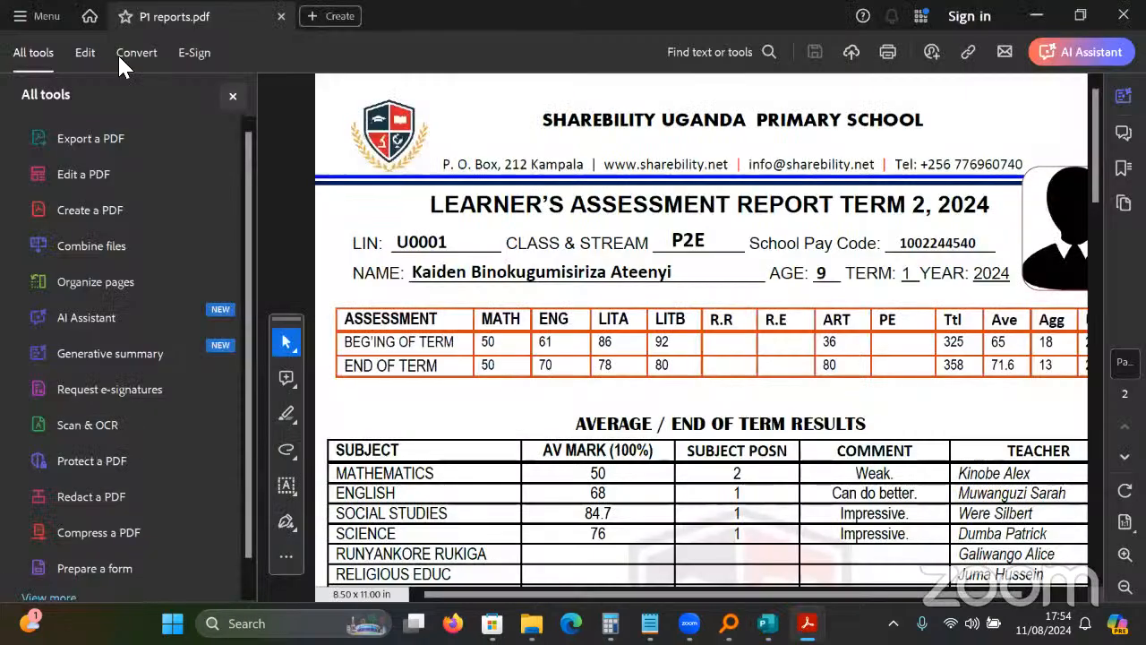
# Close the P1 reports PDF in Acrobat.
pyautogui.click(1115, 15)
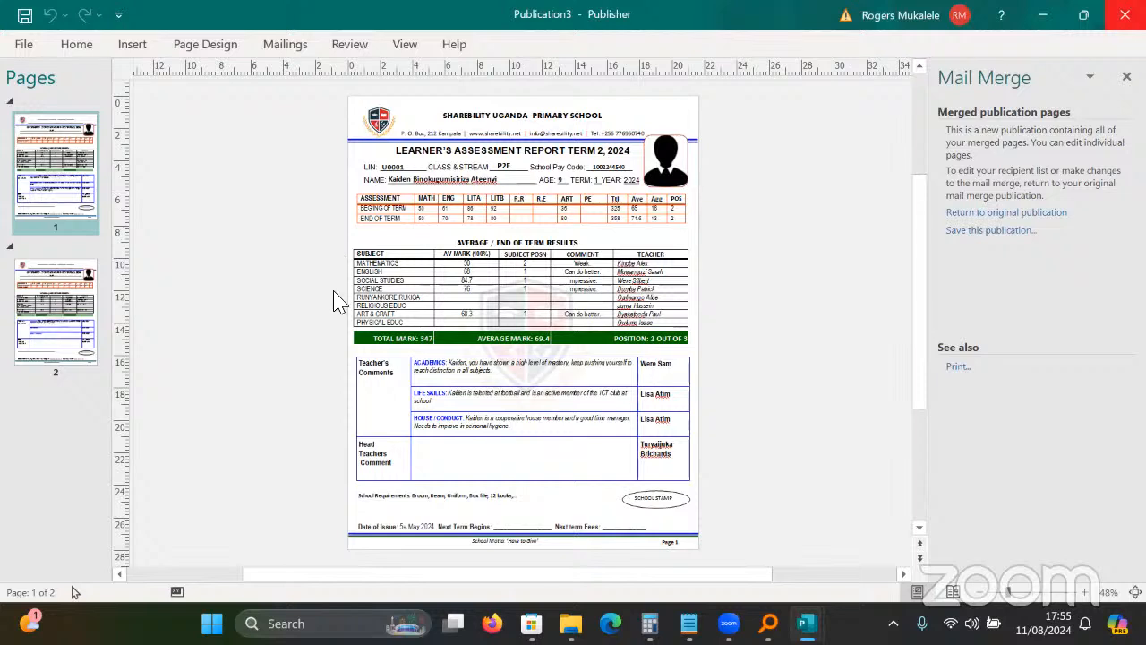
# Close Publication3, choosing Don't Save.
pyautogui.click(1125, 15)
pyautogui.press('Tab')
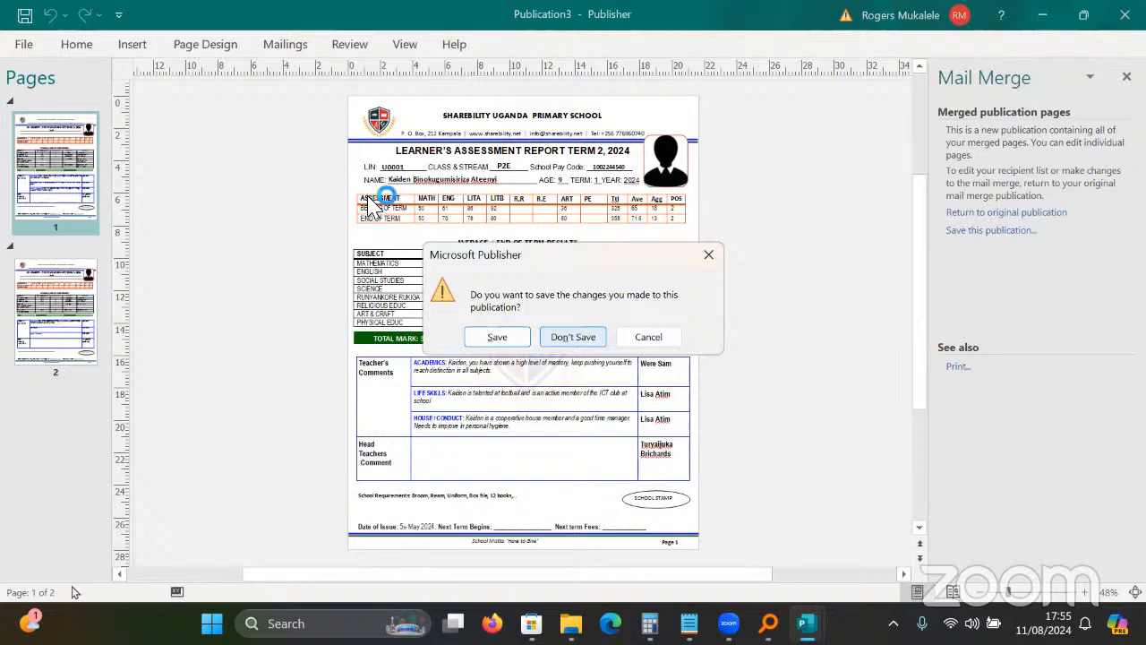
pyautogui.press('Return')
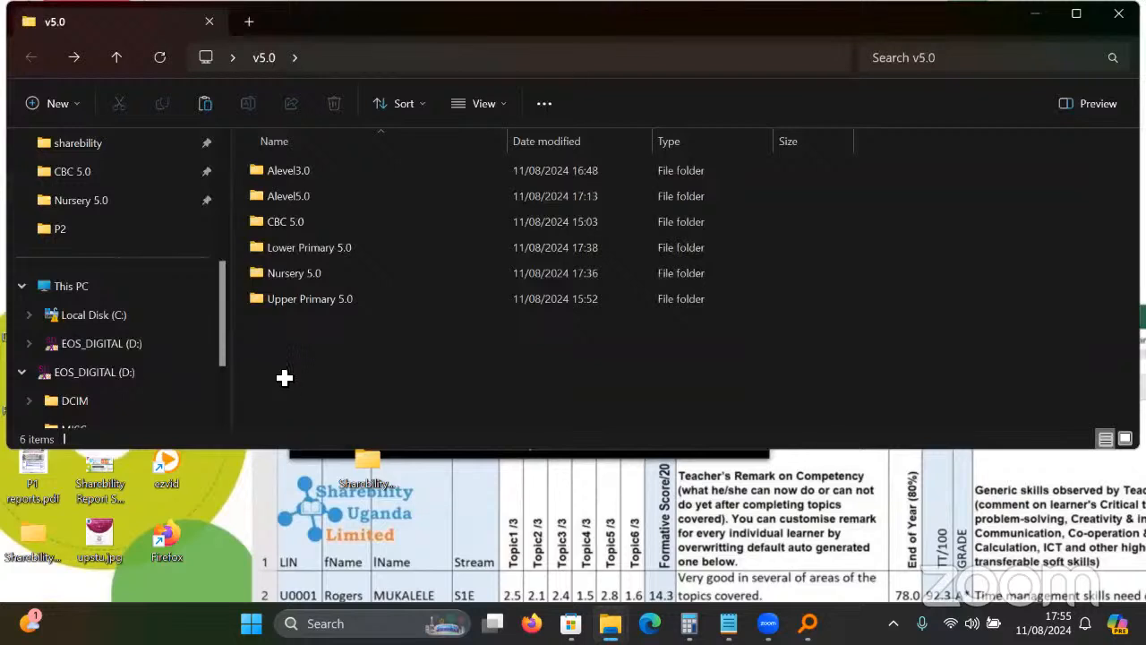
# Open DataEntry Upper Primary.xlsx from the Upper Primary 5.0 folder in Excel.
pyautogui.doubleClick(331, 299)
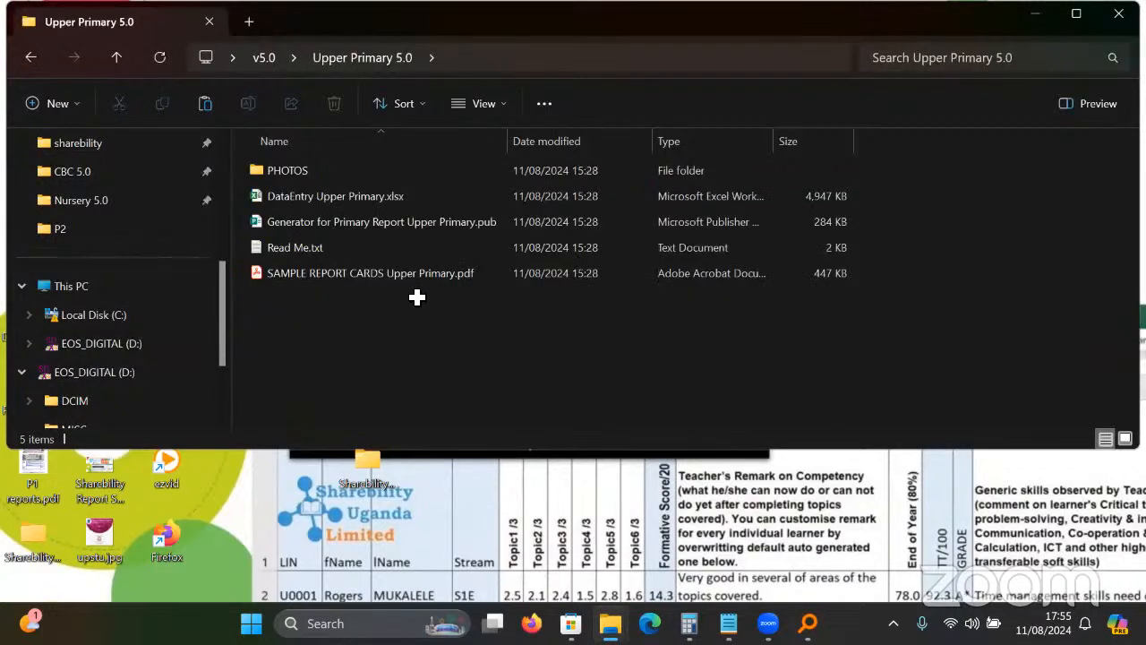
pyautogui.press('Down')
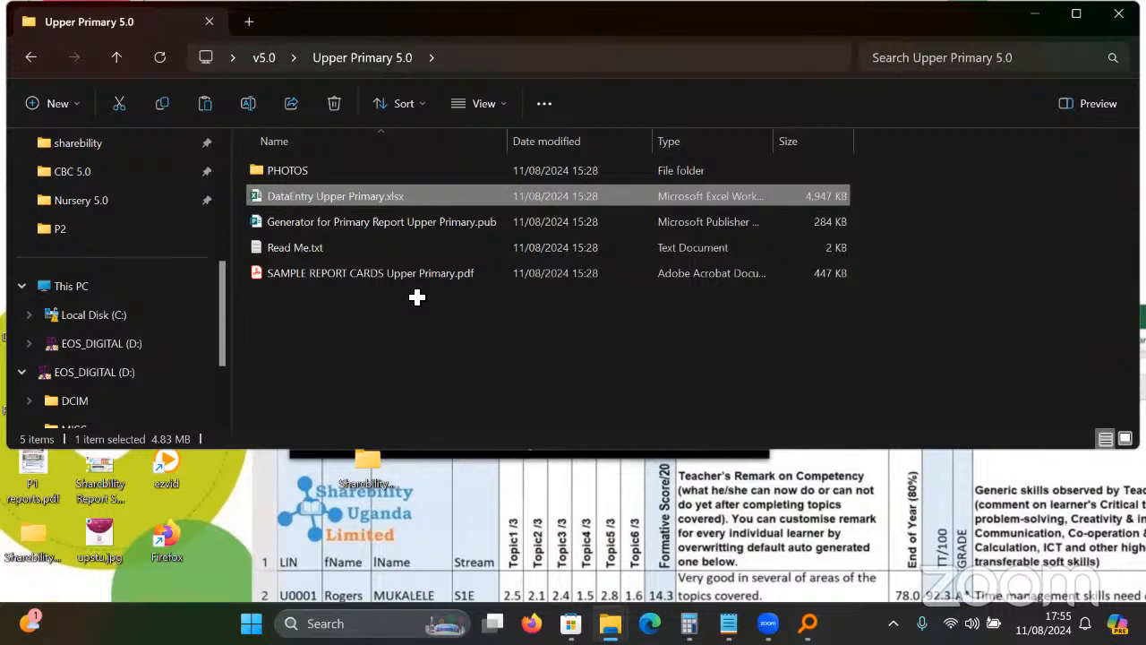
pyautogui.press('Return')
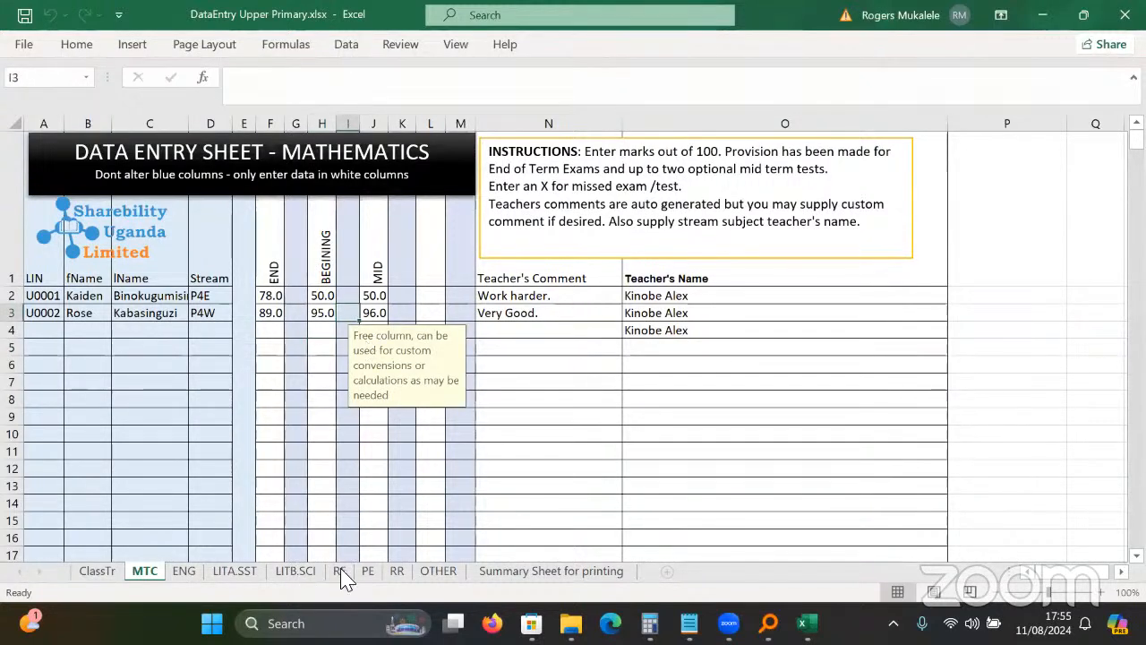
# Page from MTC through ENG, LITA.SST, LITB.SCI, RE, PE and RR to Summary Sheet for printing.
pyautogui.click(296, 365)
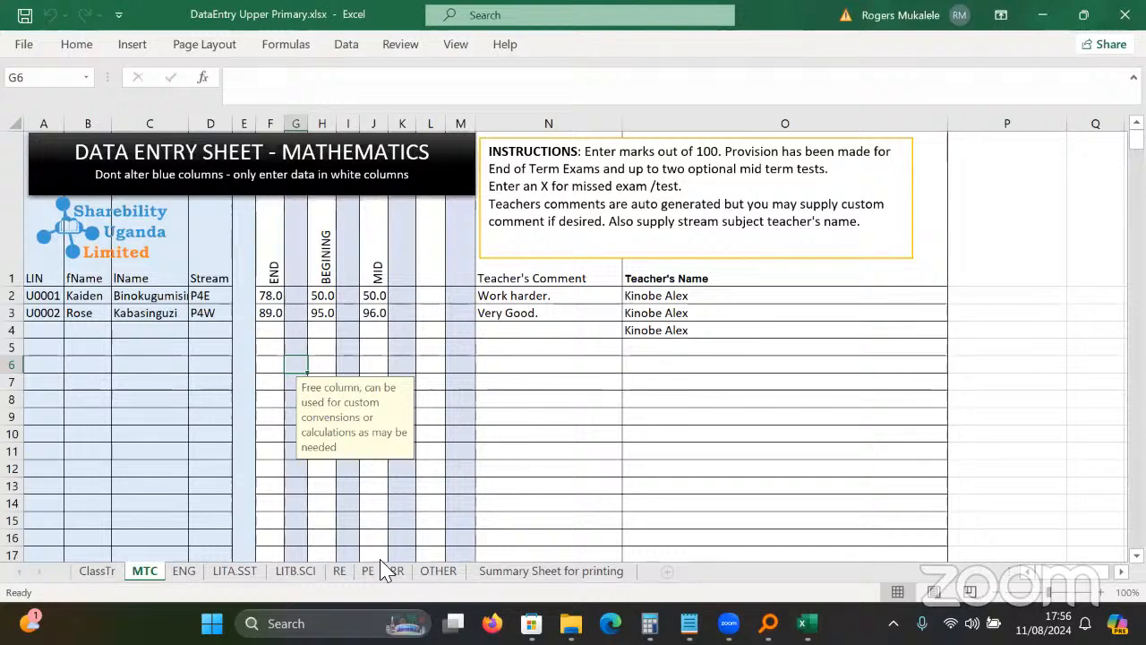
pyautogui.hotkey('ctrl', 'pagedown')
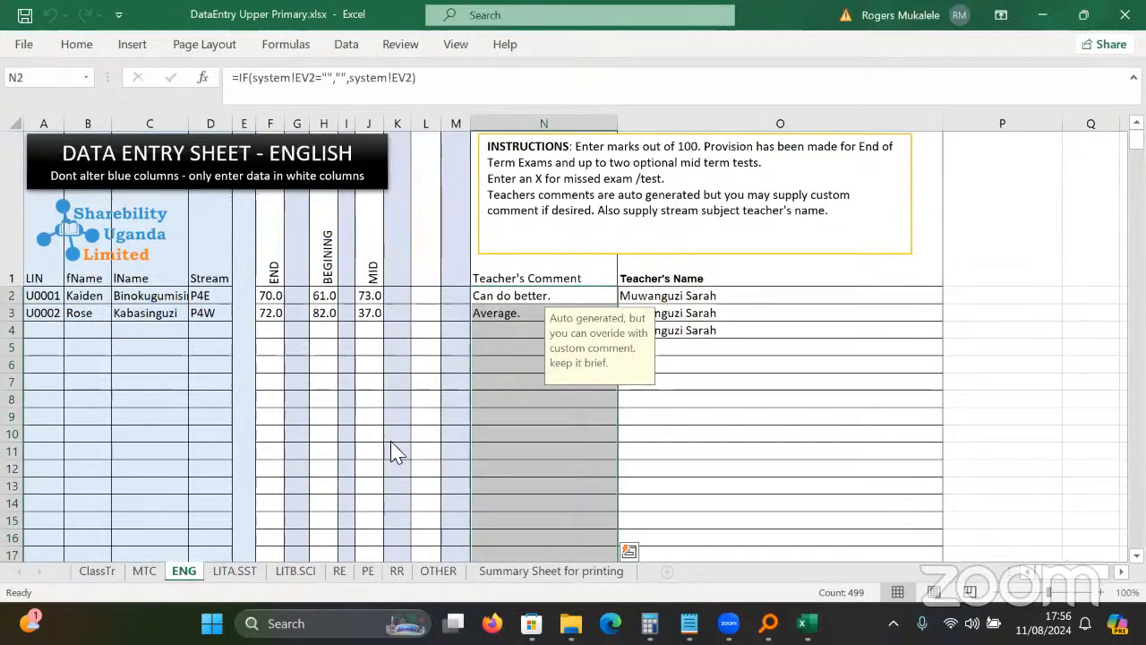
pyautogui.hotkey('ctrl', 'pagedown')
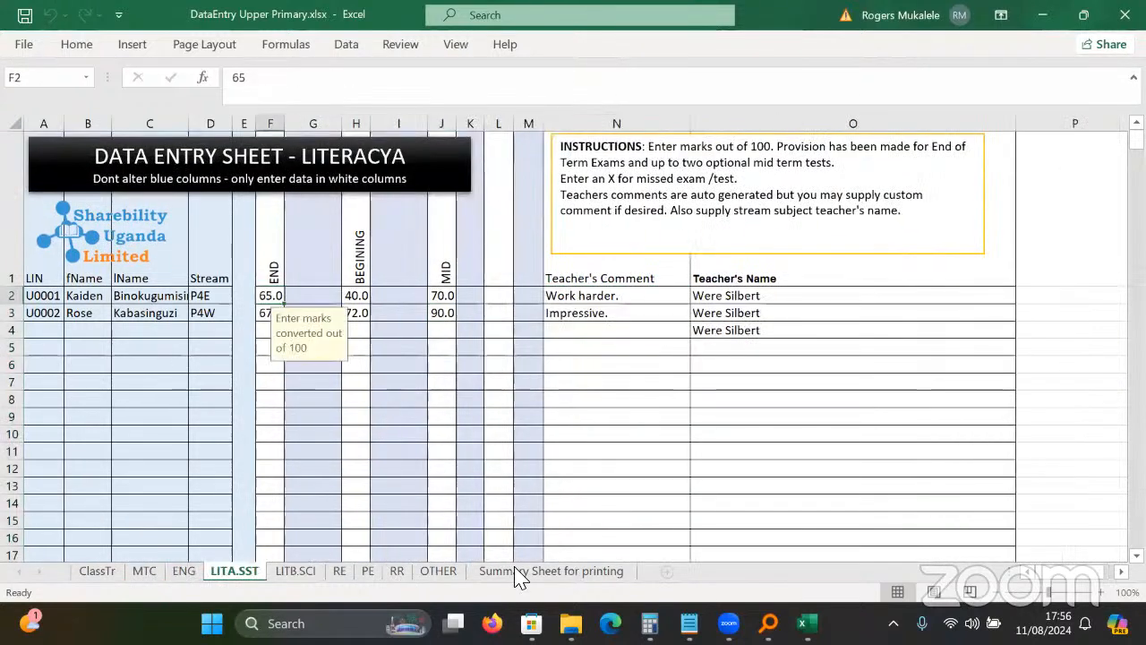
pyautogui.hotkey('ctrl', 'pagedown')
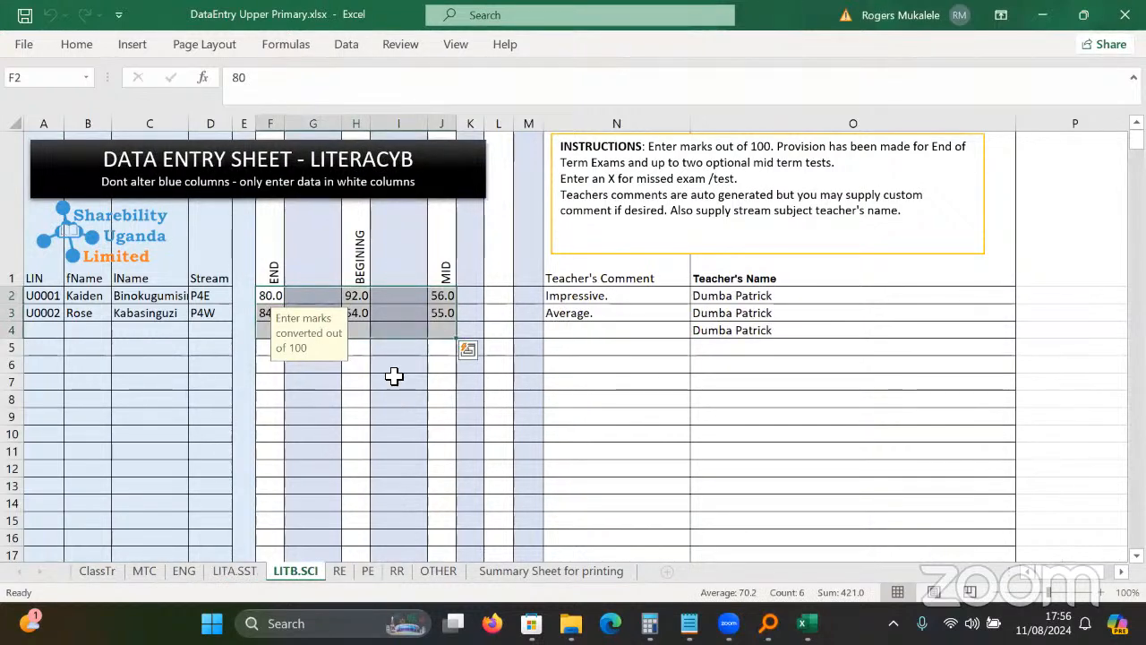
pyautogui.hotkey('ctrl', 'pagedown')
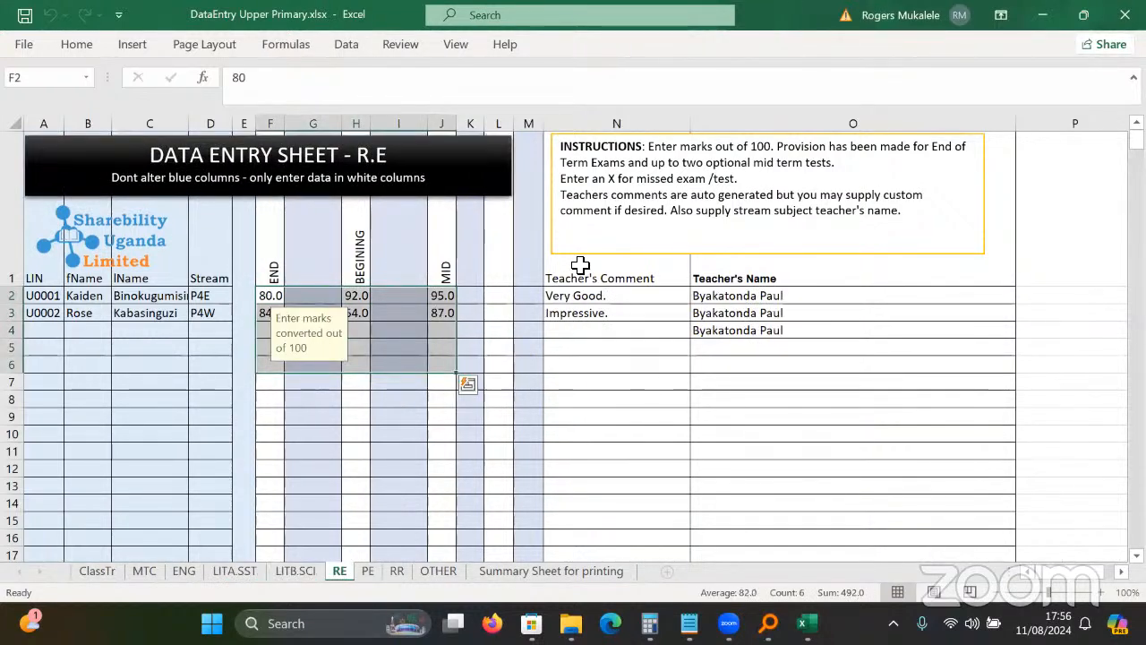
pyautogui.hotkey('ctrl', 'pagedown')
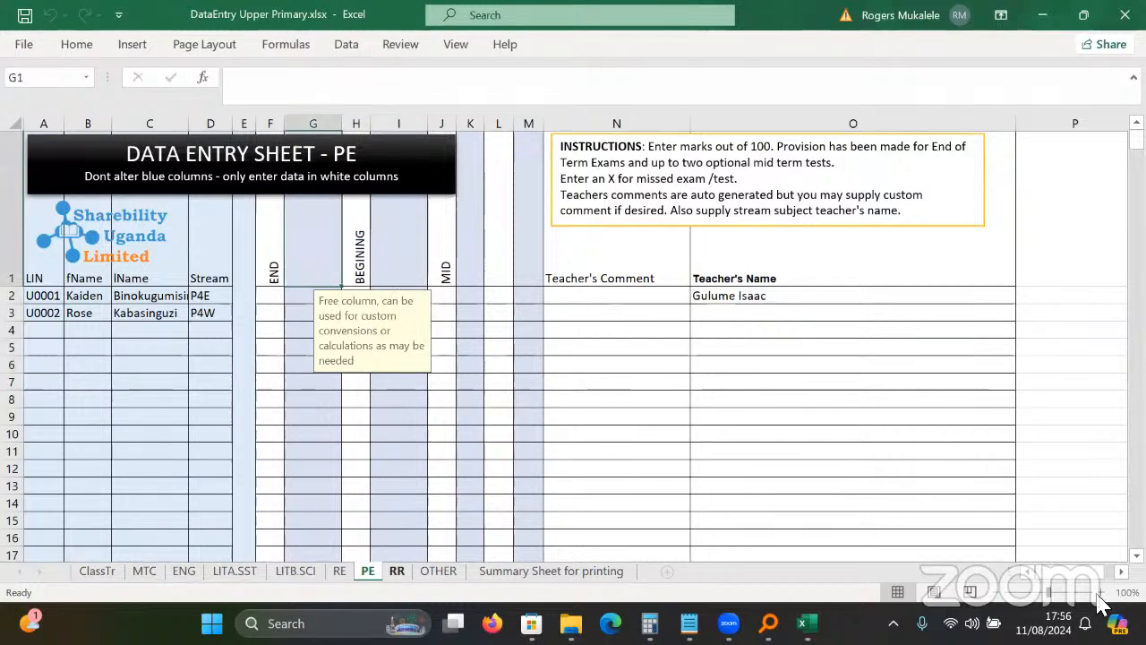
pyautogui.hotkey('ctrl', 'pagedown')
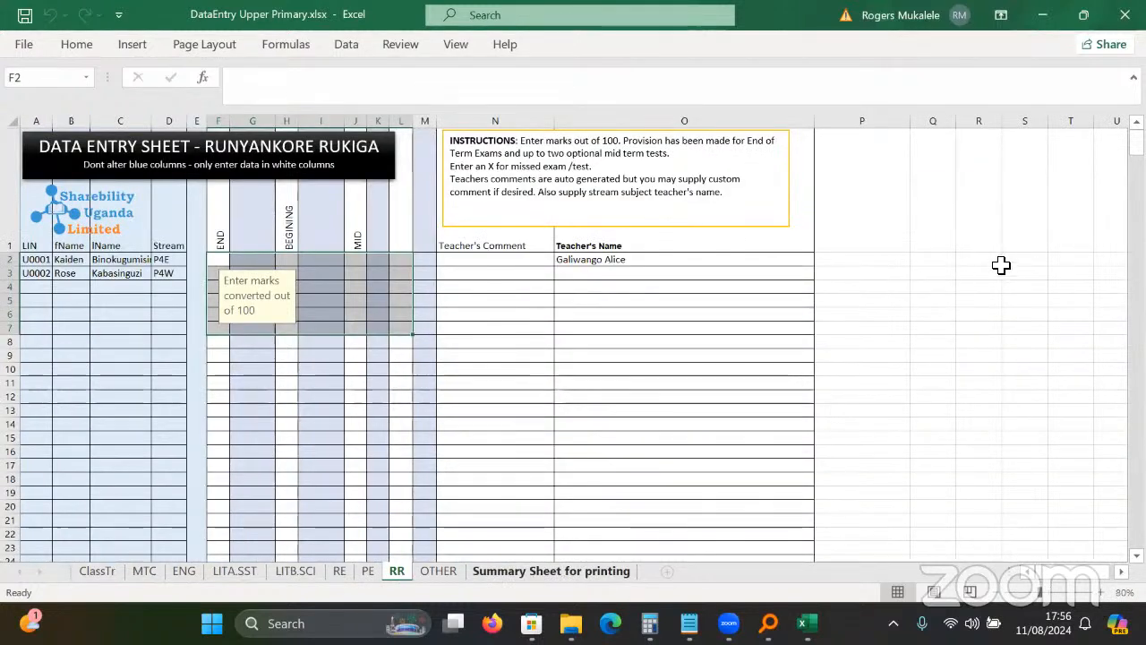
pyautogui.hotkey('ctrl', 'pagedown')
pyautogui.hotkey('ctrl', 'pagedown')
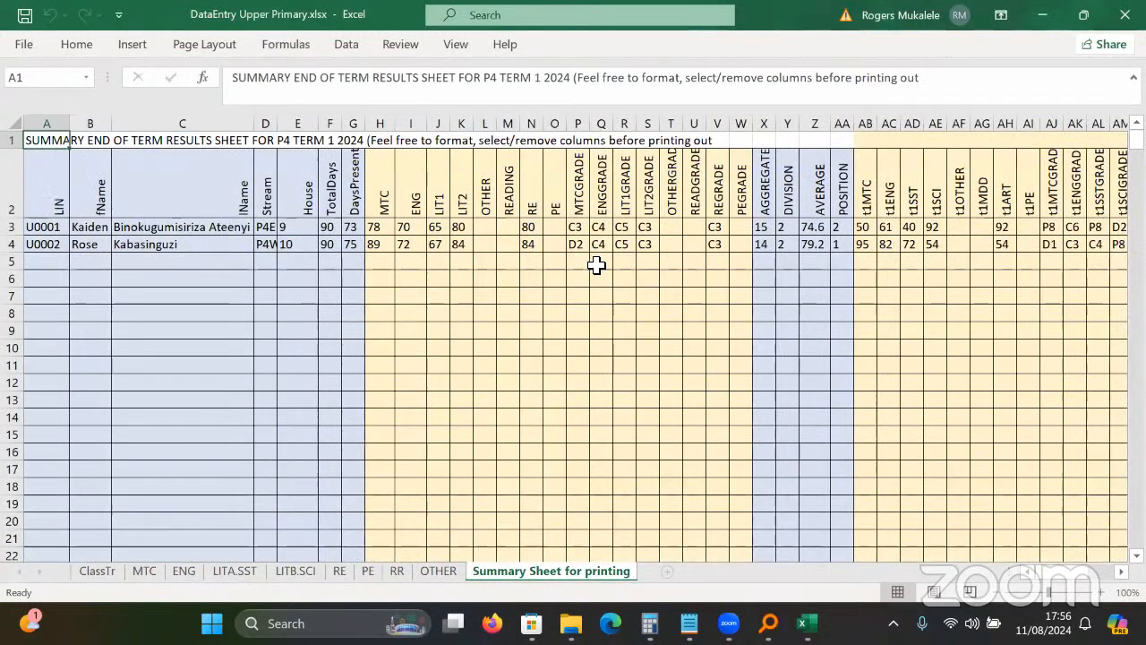
# Inspect the first pupil's RE result, AGGREGATE formula and subject grades, then open the PE sheet.
pyautogui.scroll(2, 703, 251)
pyautogui.click(697, 262)
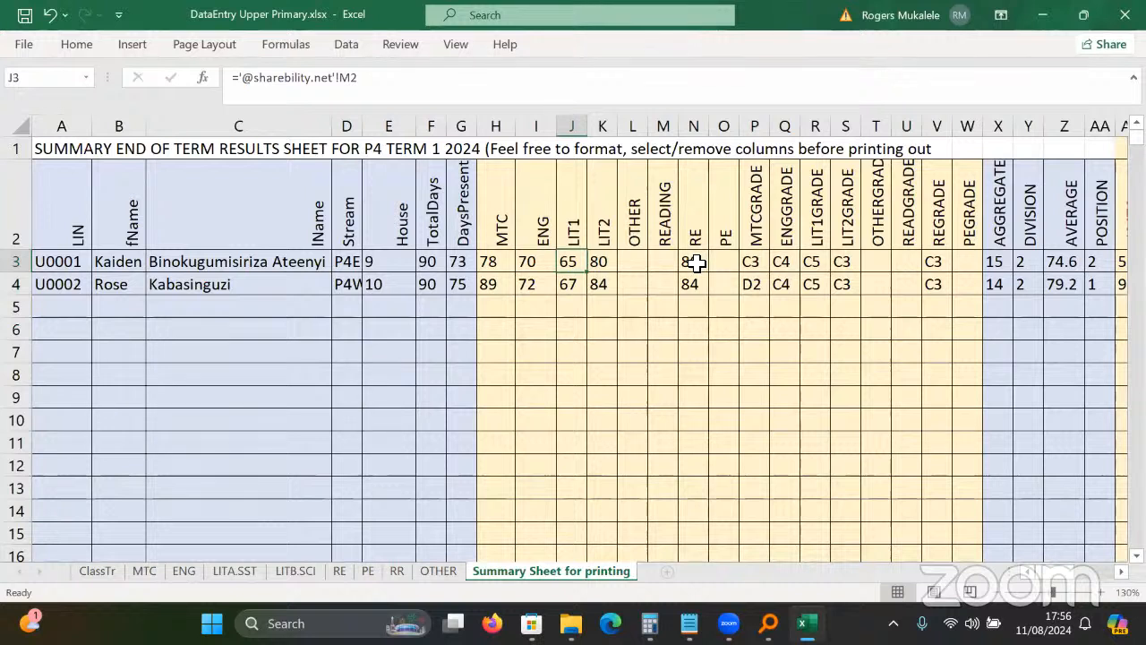
pyautogui.click(994, 261)
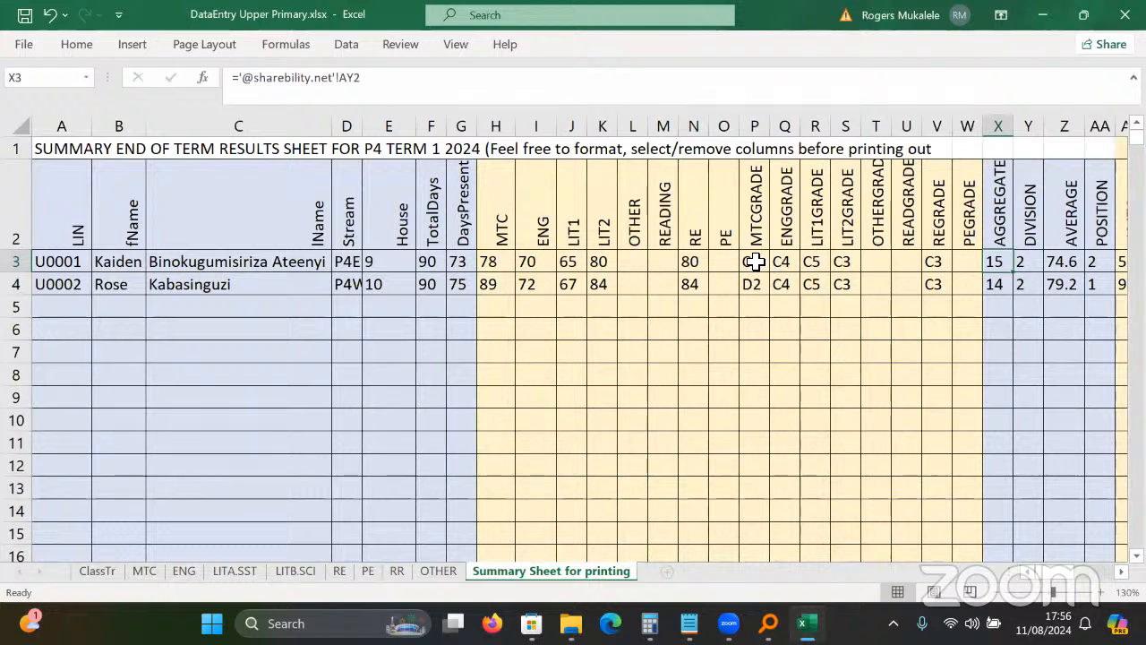
pyautogui.moveTo(755, 261); pyautogui.dragTo(845, 261)
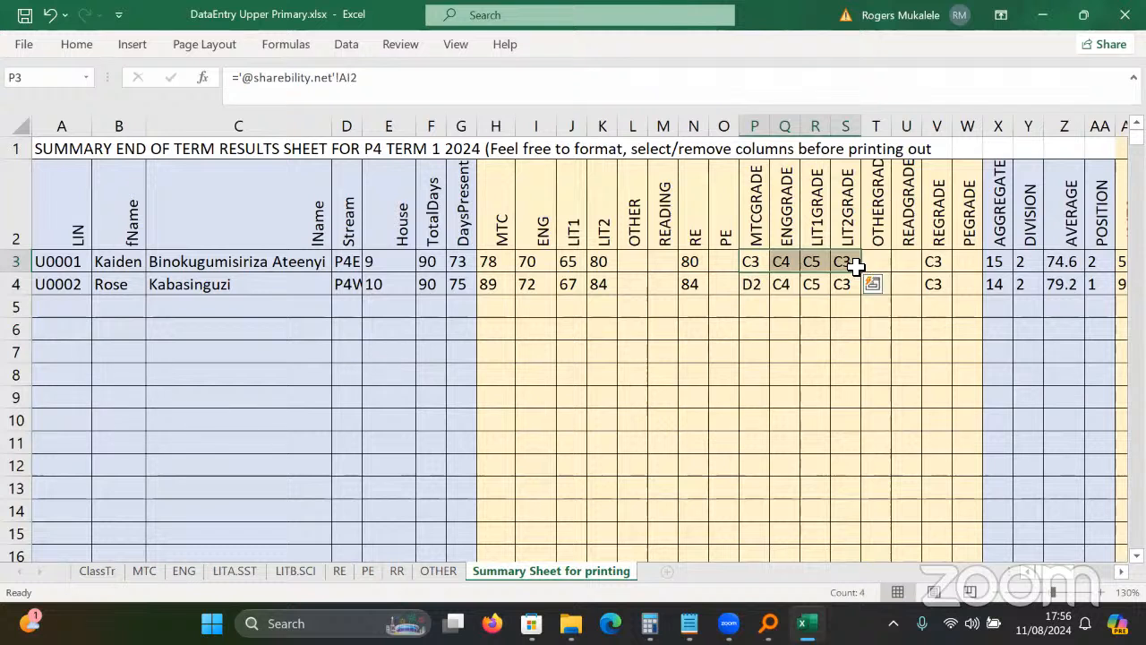
pyautogui.click(998, 262)
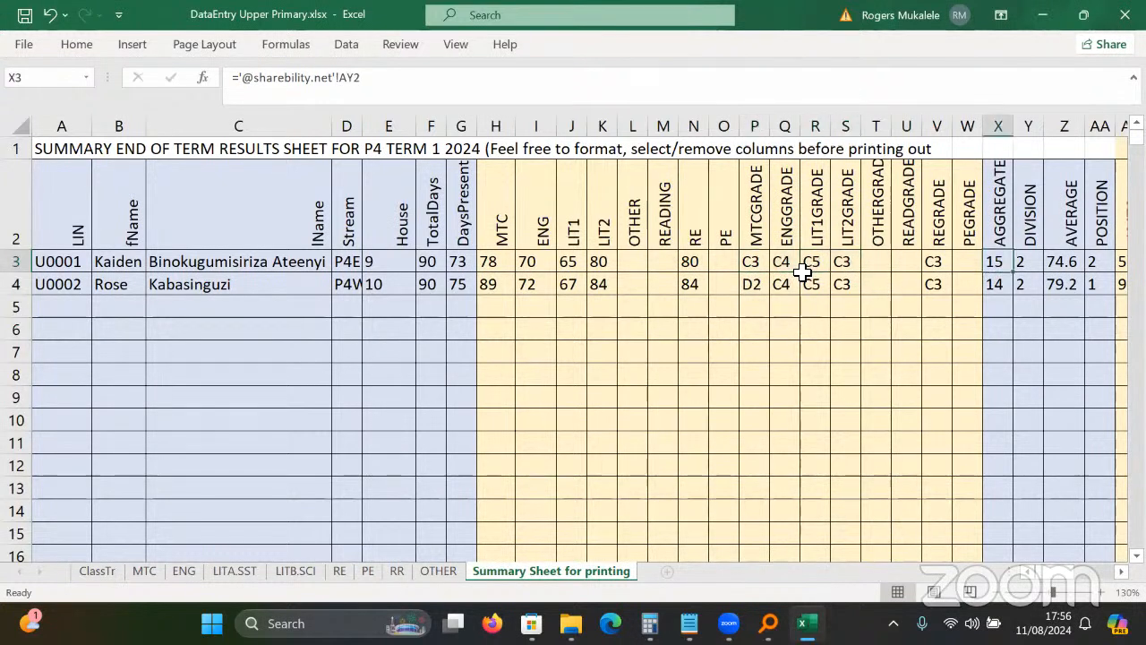
pyautogui.click(810, 265)
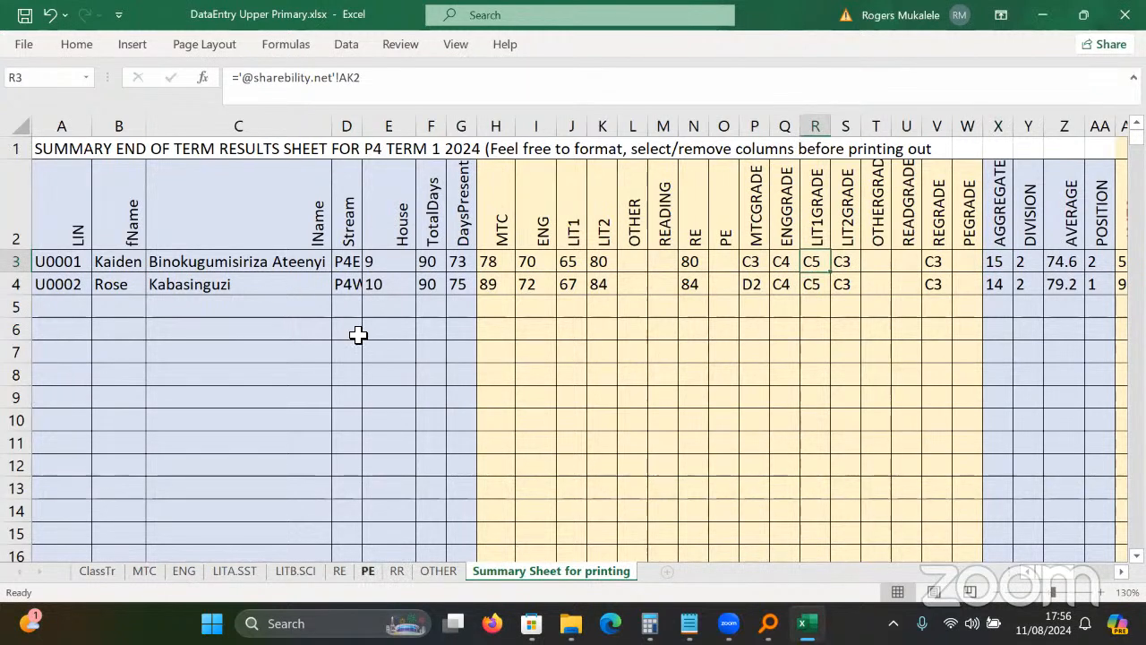
pyautogui.click(368, 571)
pyautogui.click(270, 296)
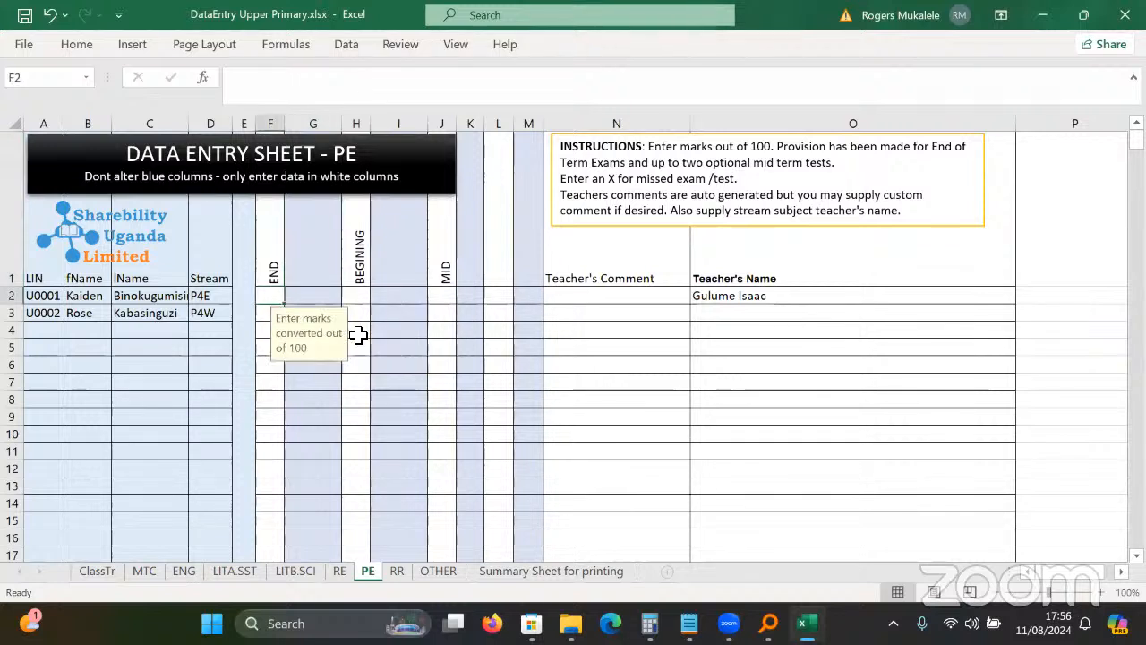
# Enter the first pupil's PE marks (90 END, 87 BEGINING, 87 MID) and view the Summary Sheet for printing.
pyautogui.write('90')
pyautogui.press('Return')
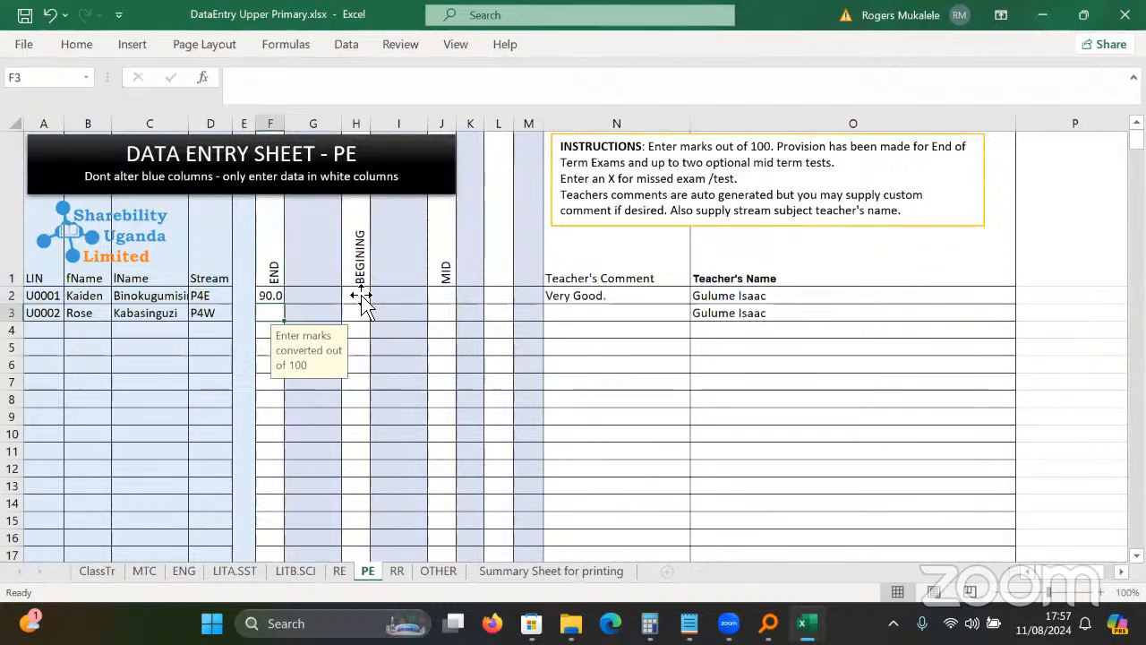
pyautogui.click(362, 297)
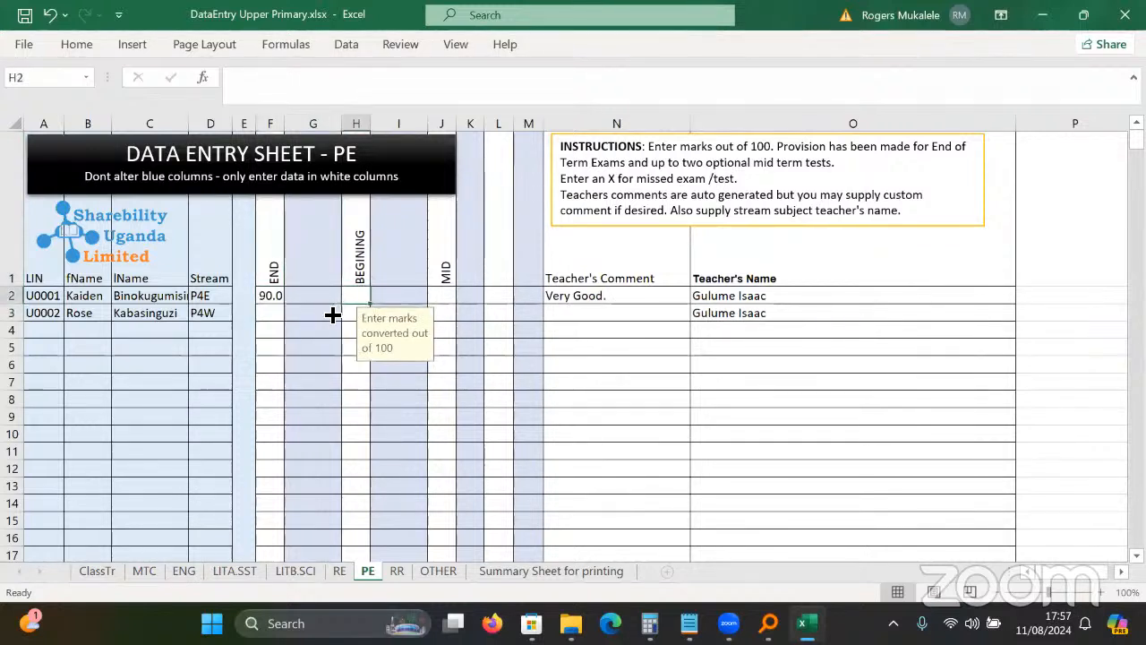
pyautogui.write('87')
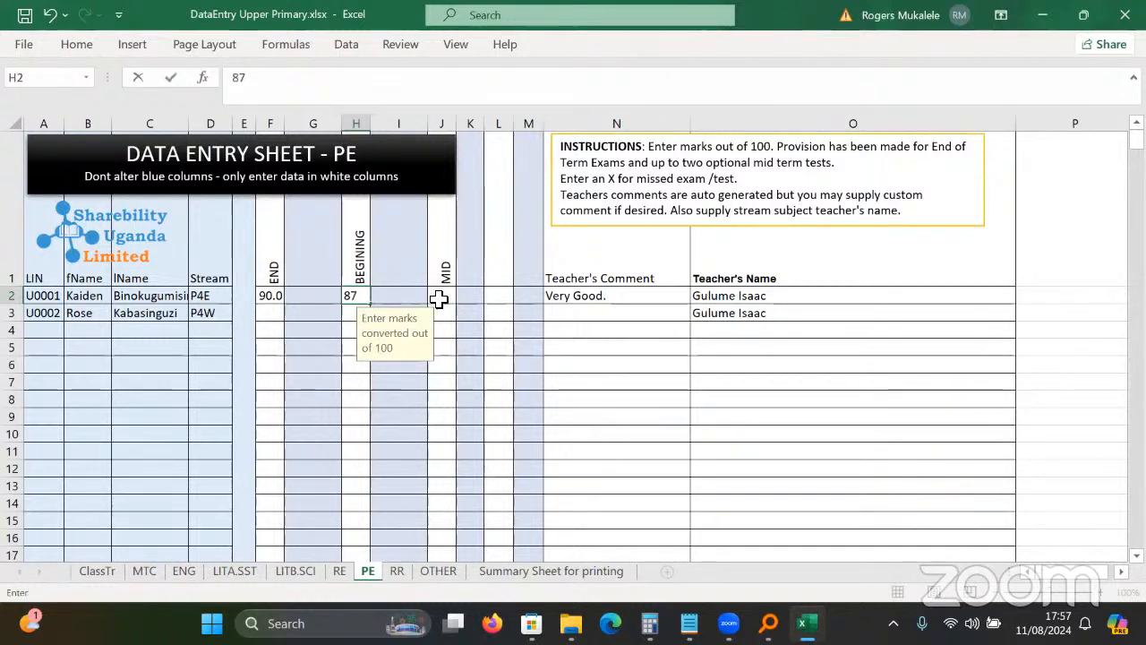
pyautogui.click(439, 299)
pyautogui.write('87')
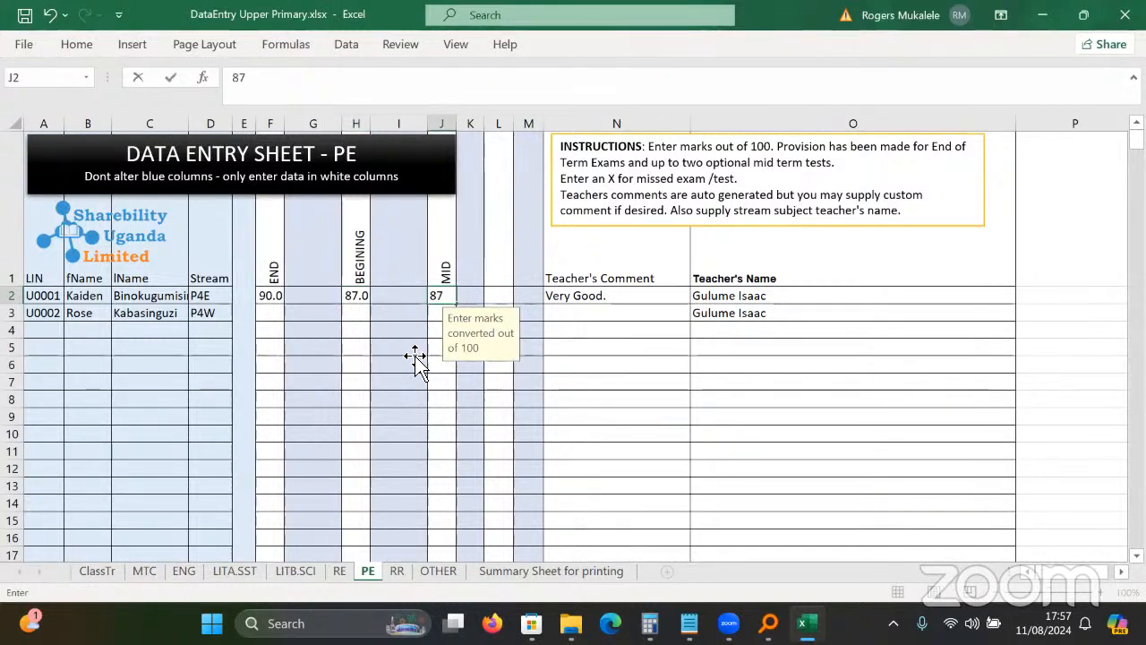
pyautogui.click(414, 356)
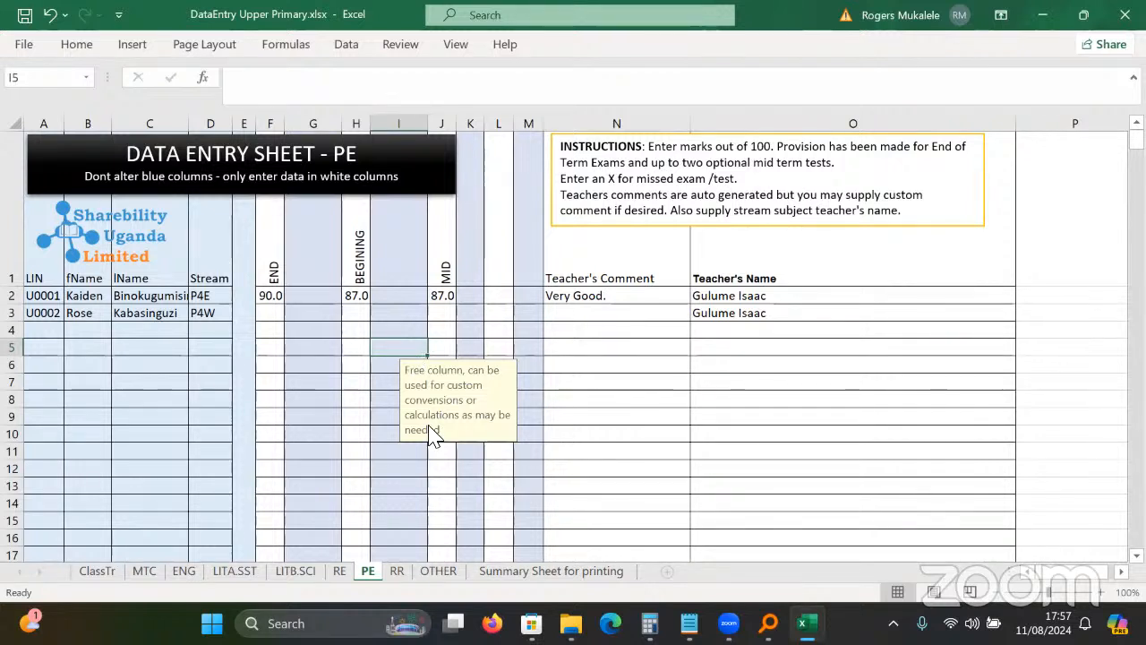
pyautogui.click(496, 568)
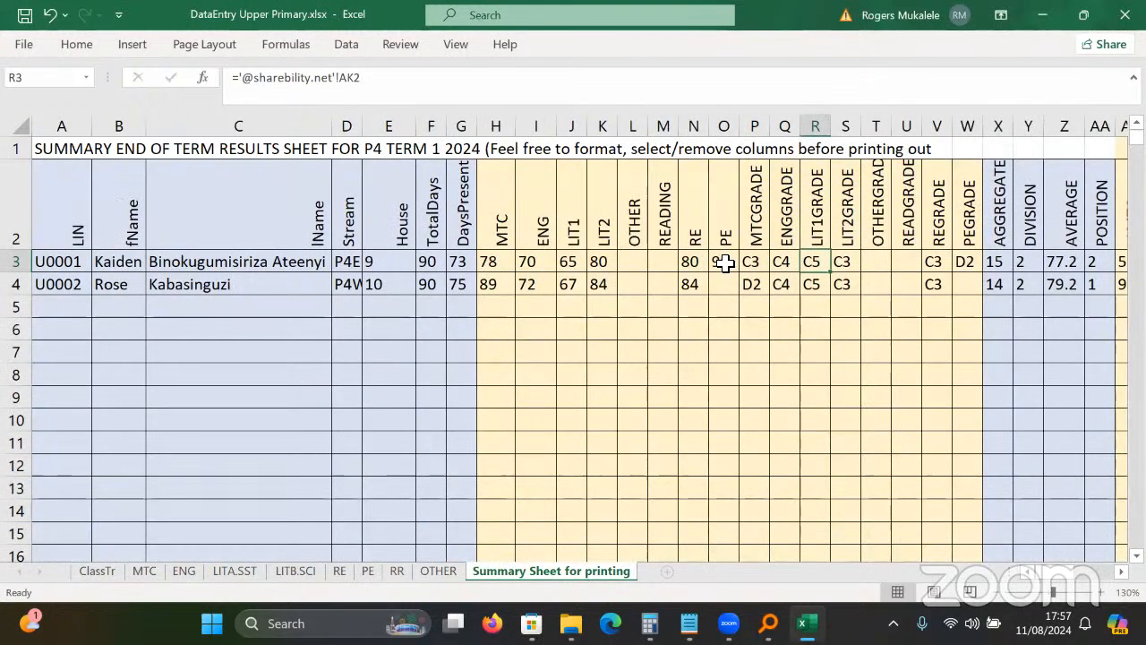
pyautogui.click(724, 261)
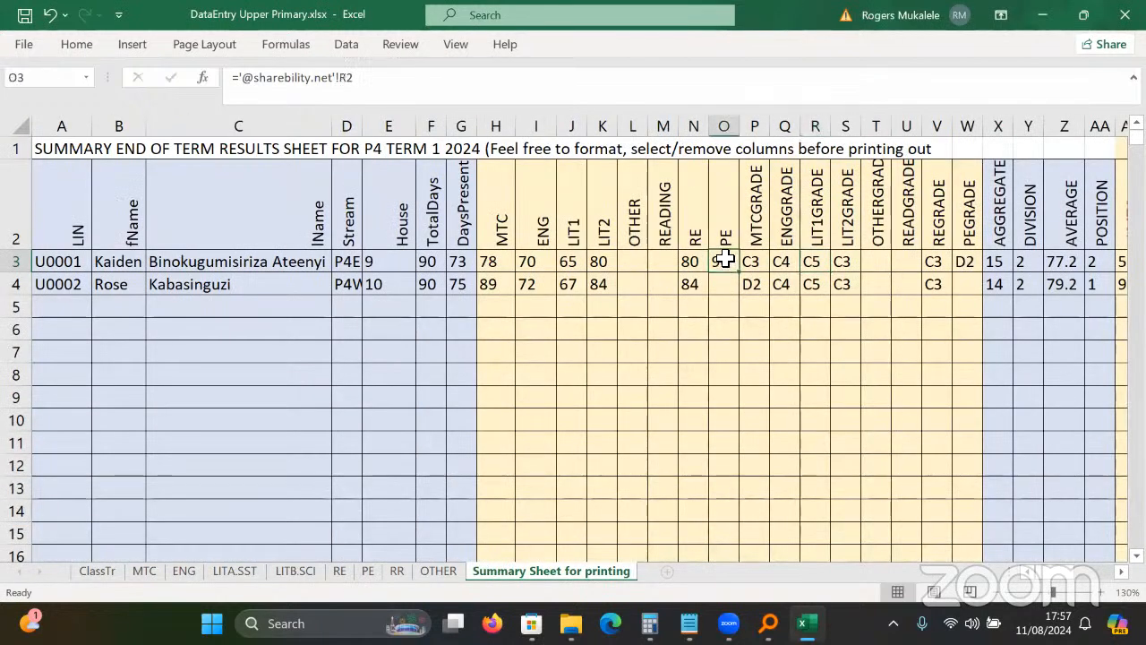
pyautogui.click(992, 264)
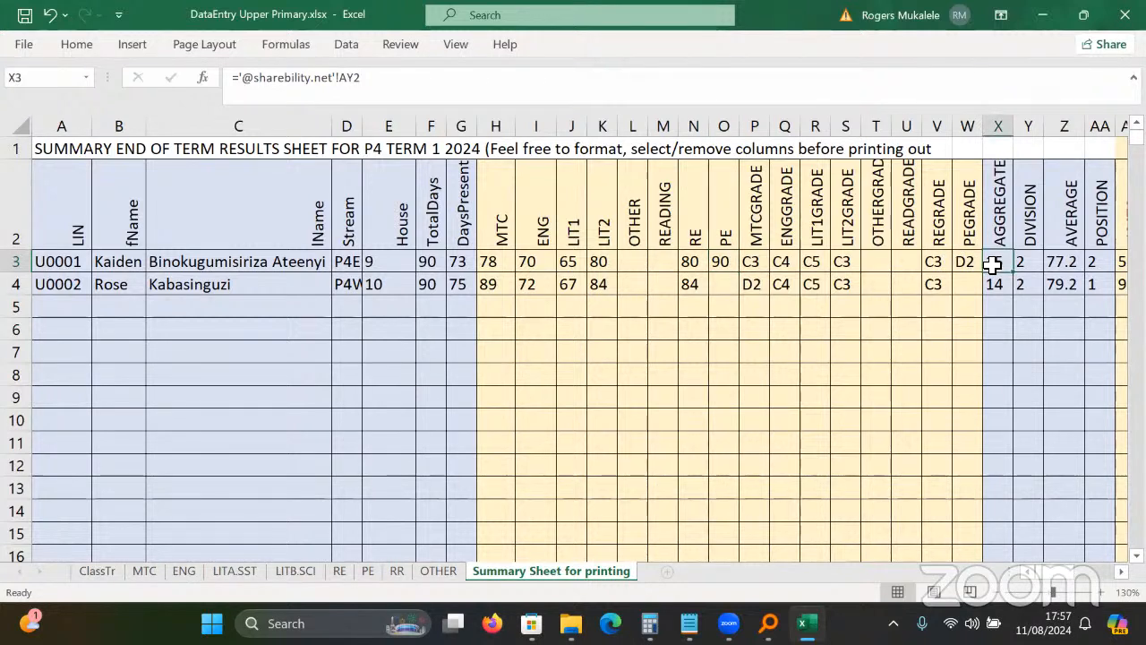
pyautogui.click(723, 261)
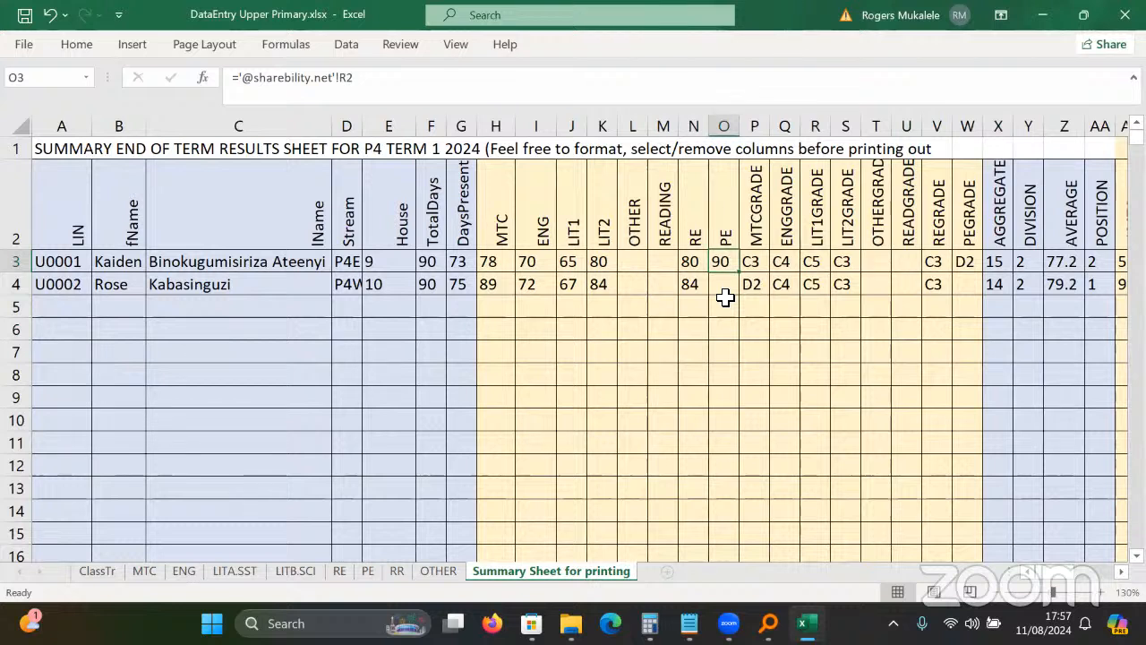
pyautogui.moveTo(726, 301); pyautogui.dragTo(627, 246)
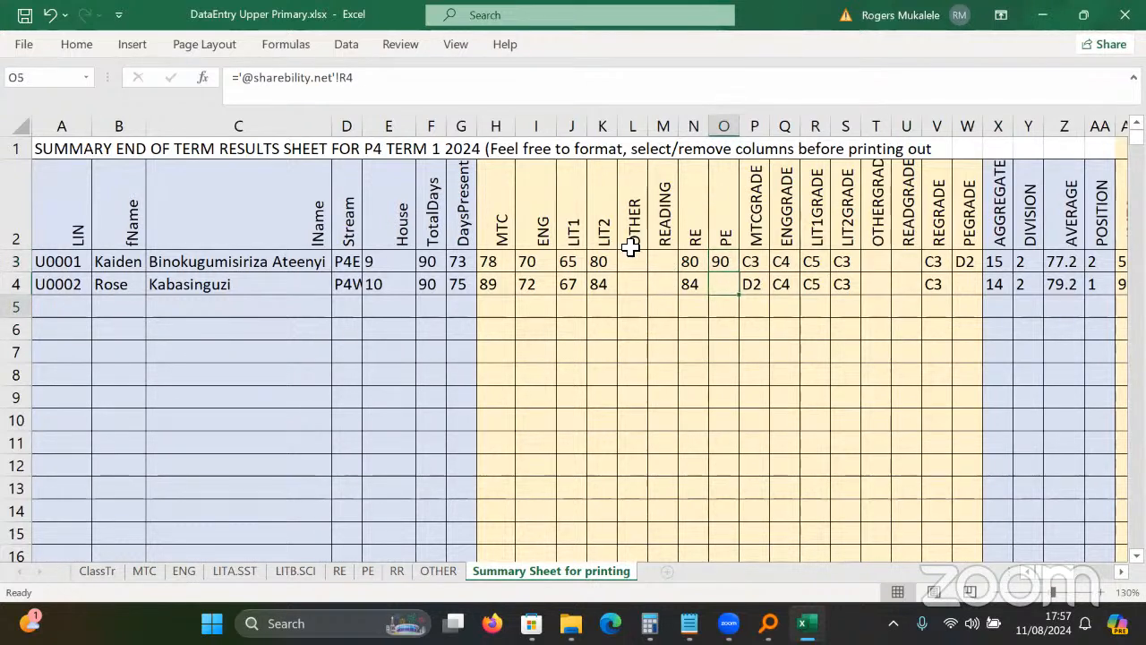
pyautogui.click(725, 261)
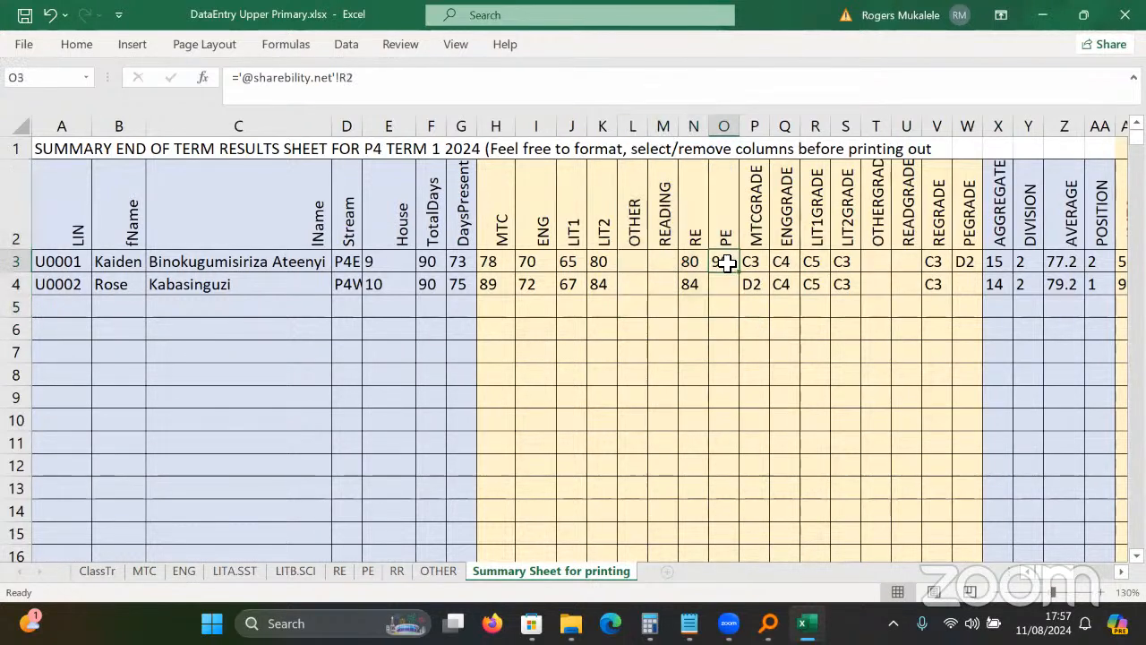
pyautogui.click(497, 261)
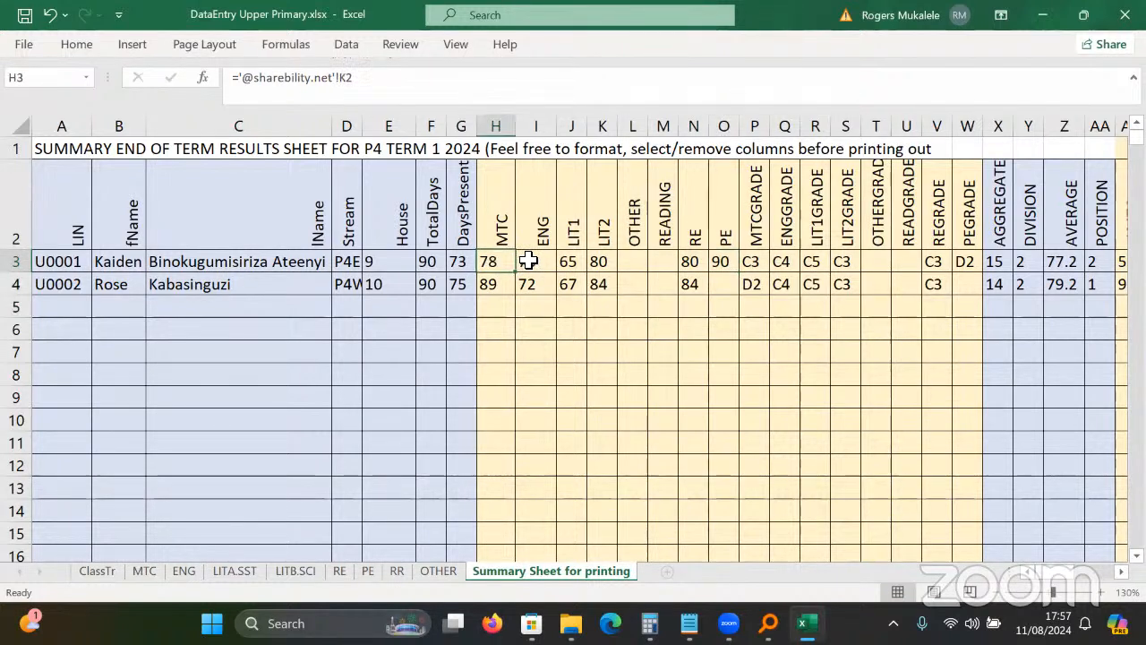
pyautogui.click(716, 284)
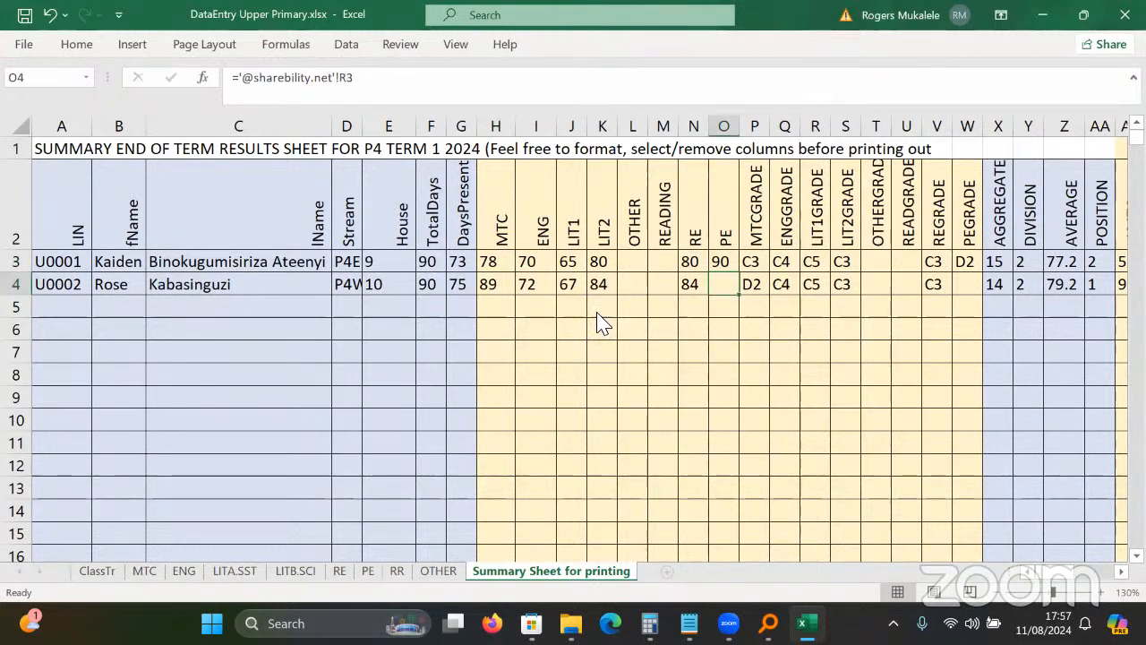
pyautogui.click(236, 153)
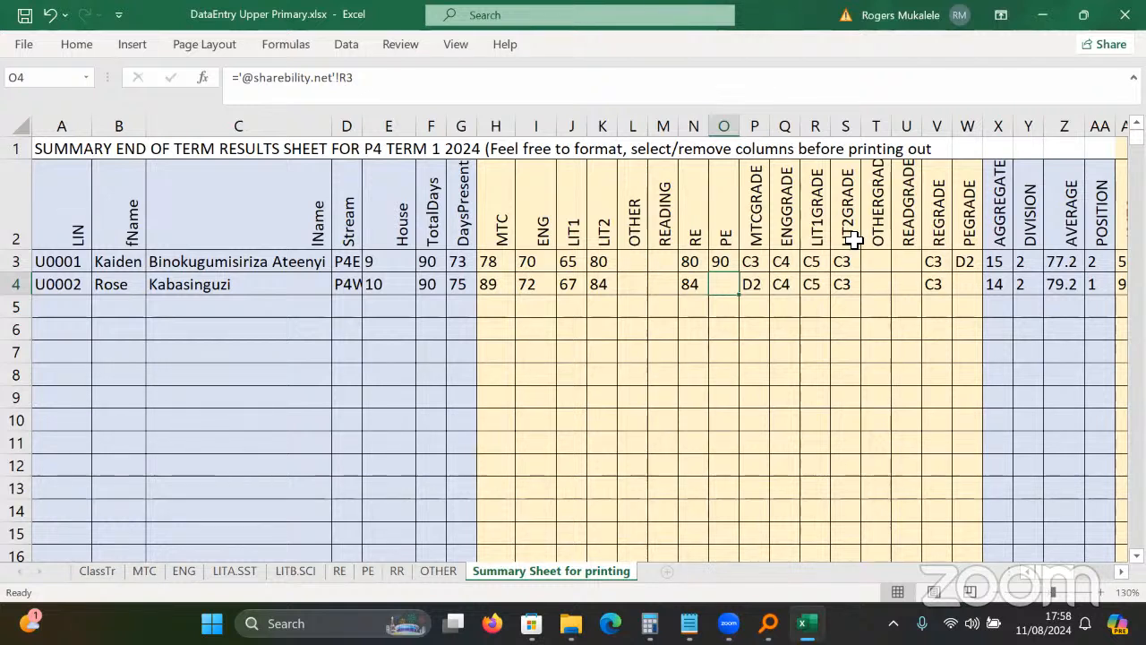
pyautogui.click(718, 259)
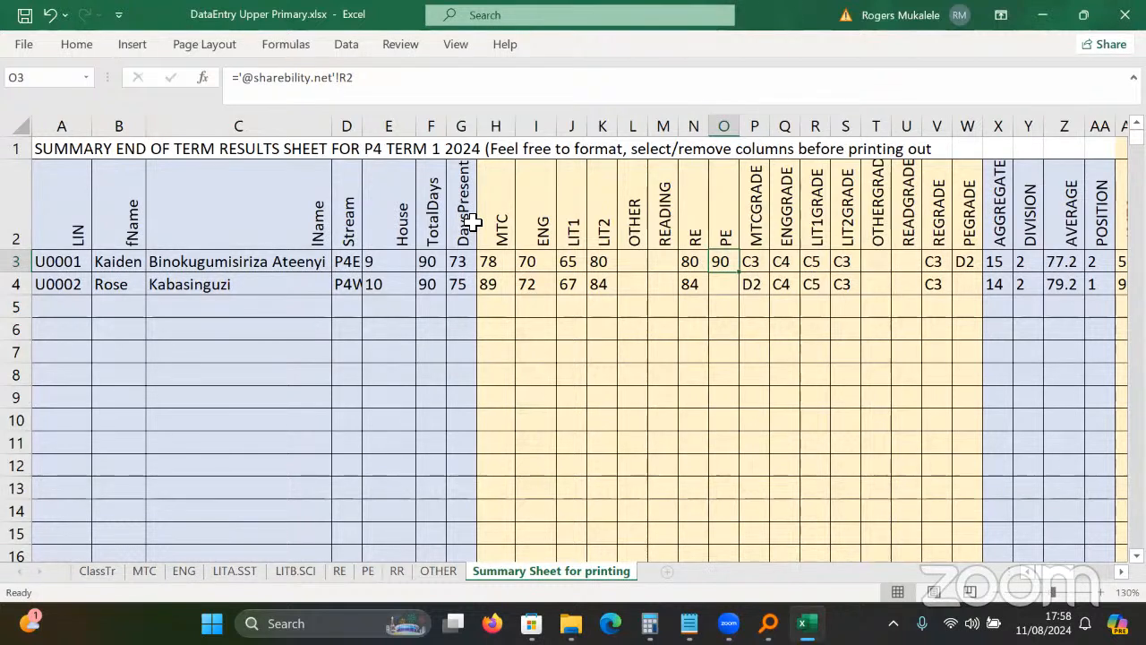
pyautogui.hotkey('alt', 'Tab')
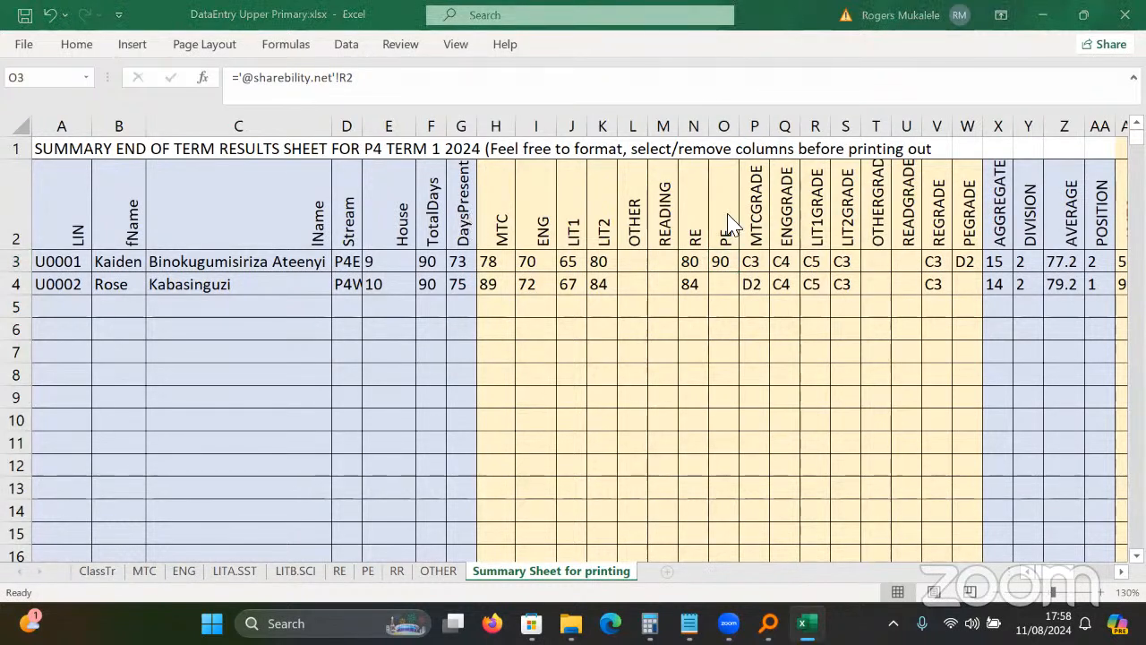
# Go through the LITB.SCI, PE and RR sheets to the OTHER (ART / ICT) sheet, maximised at its top.
pyautogui.click(303, 569)
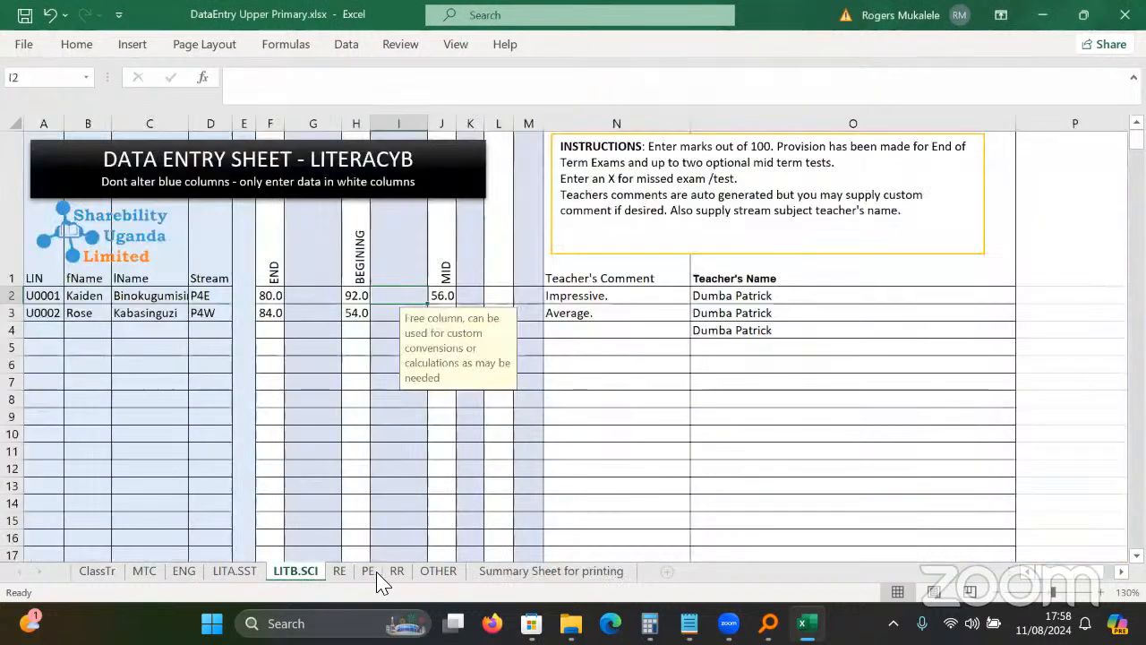
pyautogui.click(378, 582)
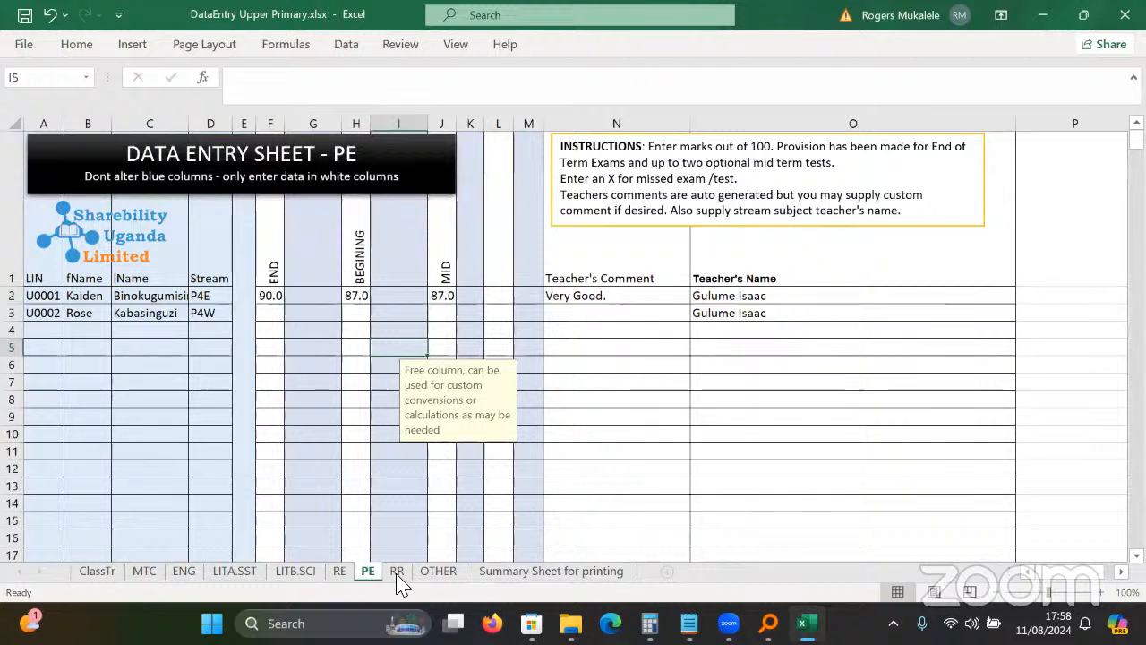
pyautogui.click(396, 581)
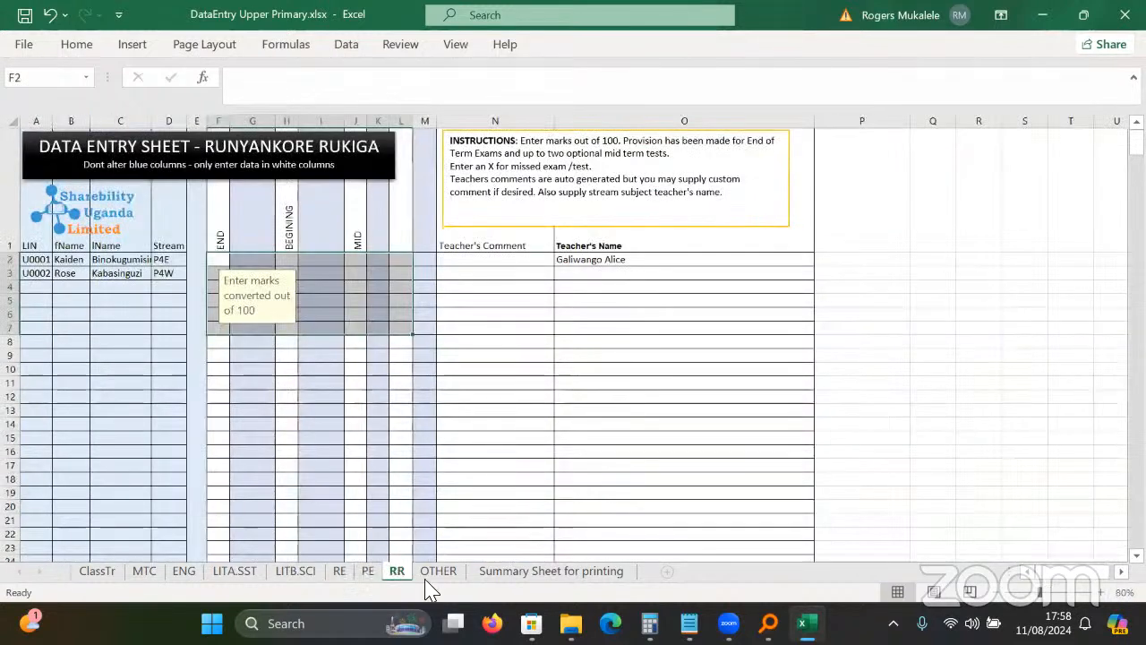
pyautogui.click(377, 438)
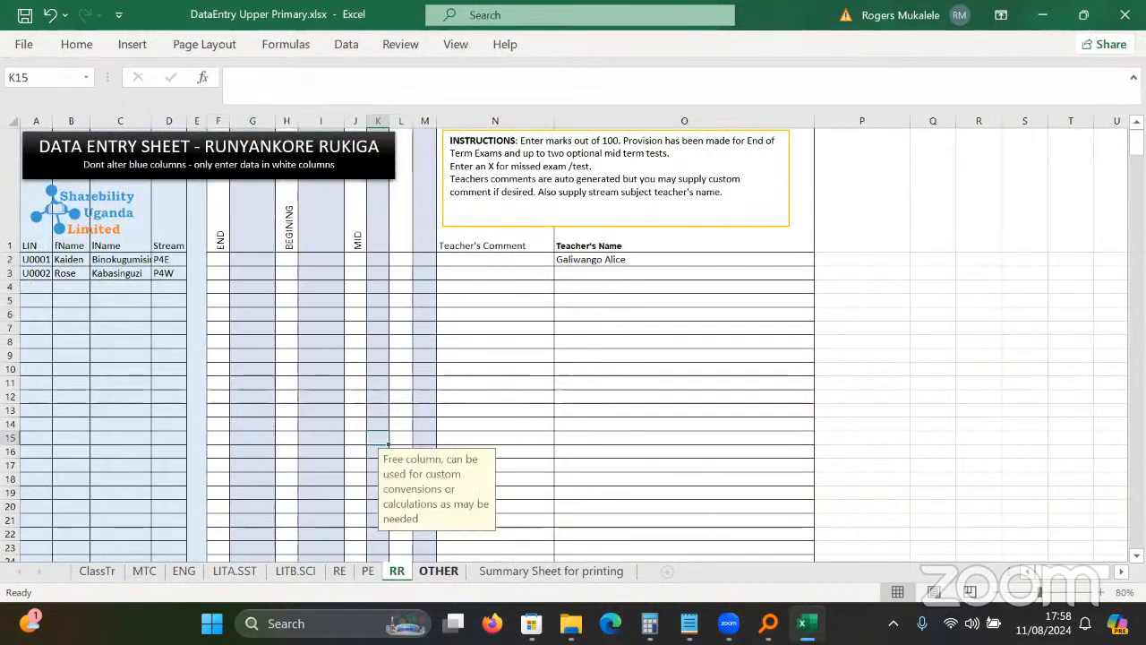
pyautogui.click(437, 572)
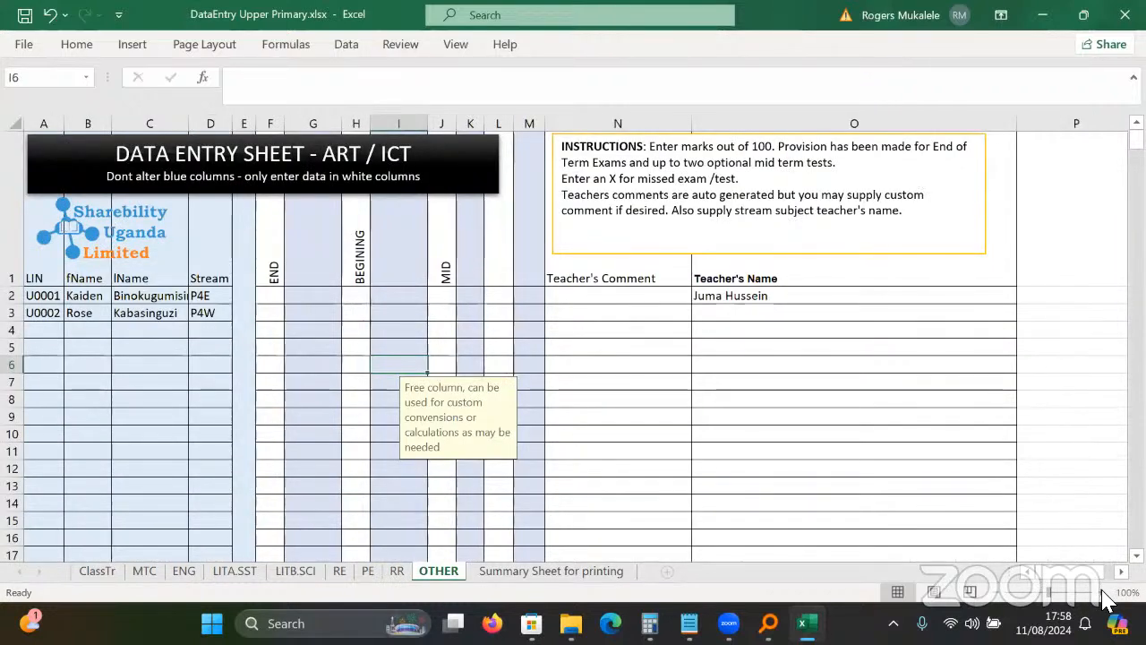
pyautogui.click(1106, 593)
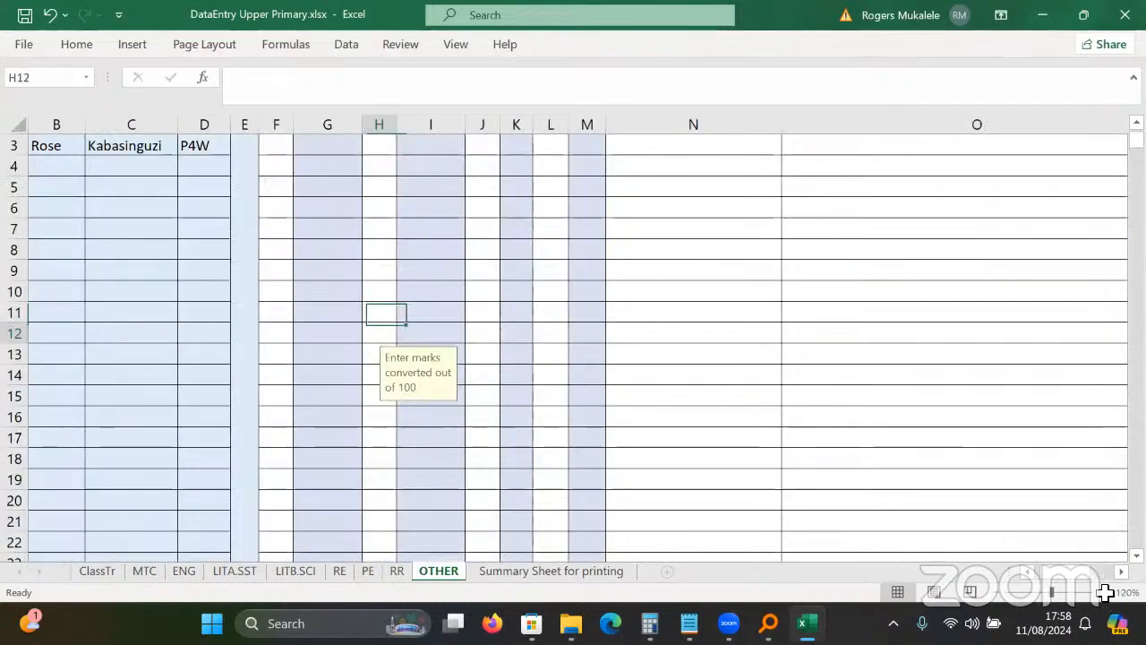
pyautogui.hotkey('ctrl', 'Home')
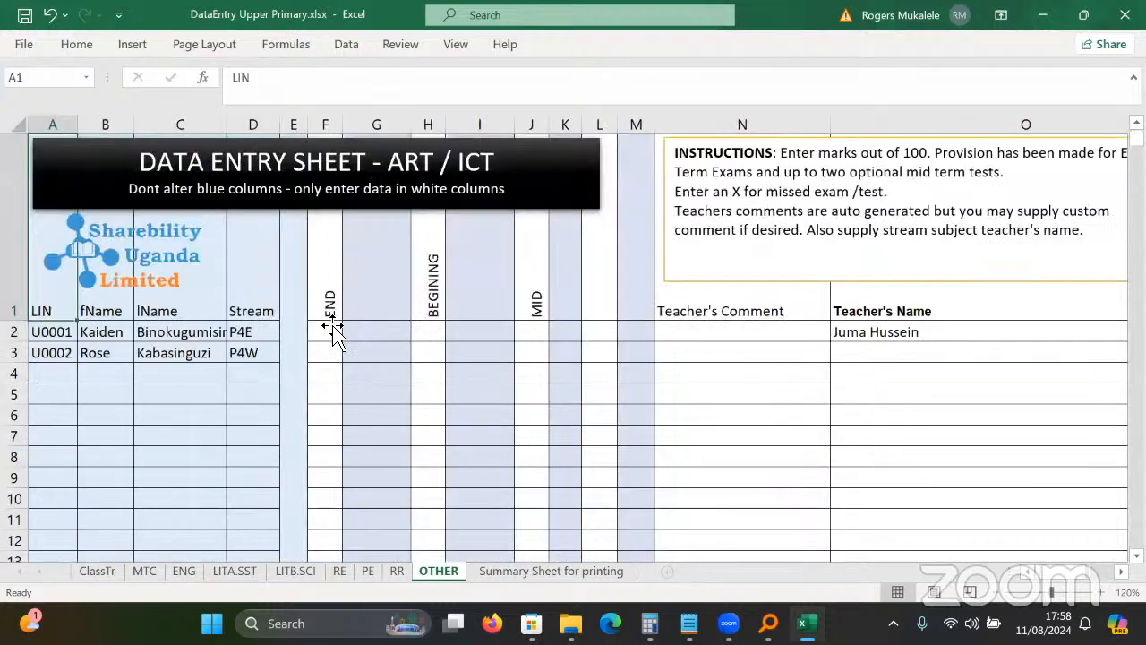
# Enter X in F2 to mark the first learner's END exam as missed.
pyautogui.click(333, 334)
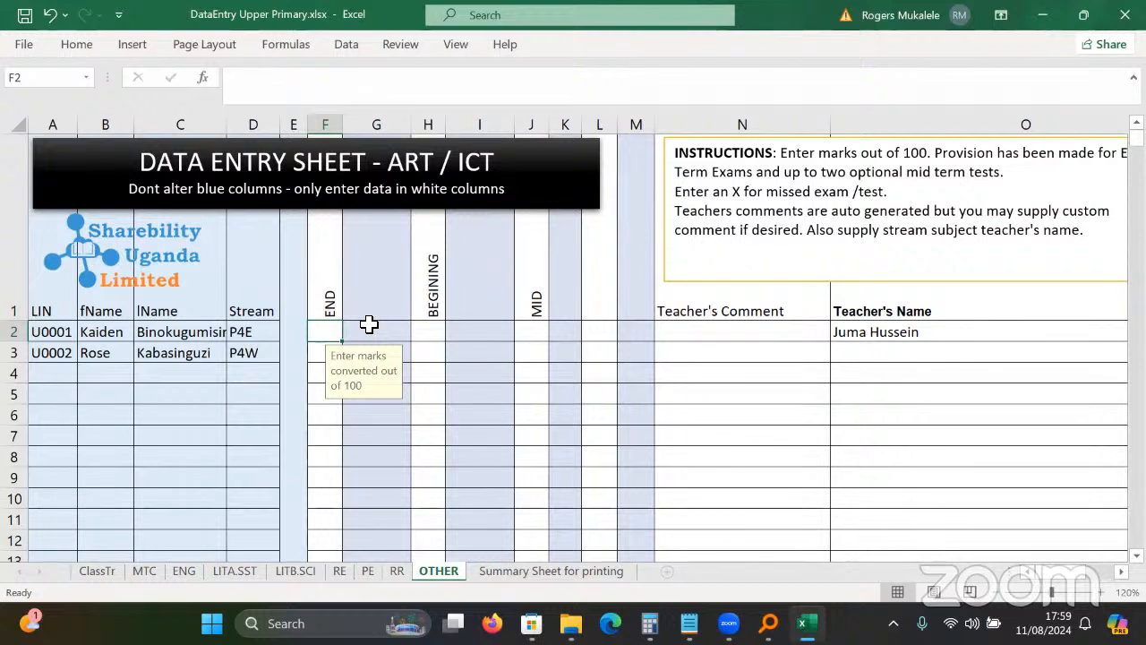
pyautogui.write('X')
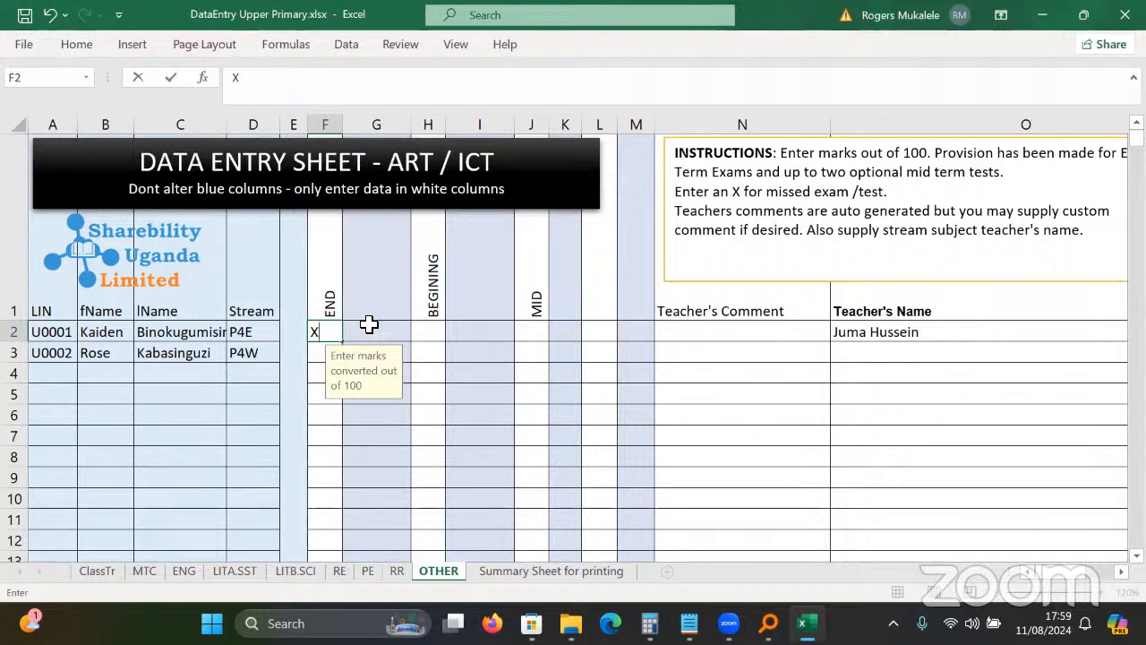
pyautogui.press('Return')
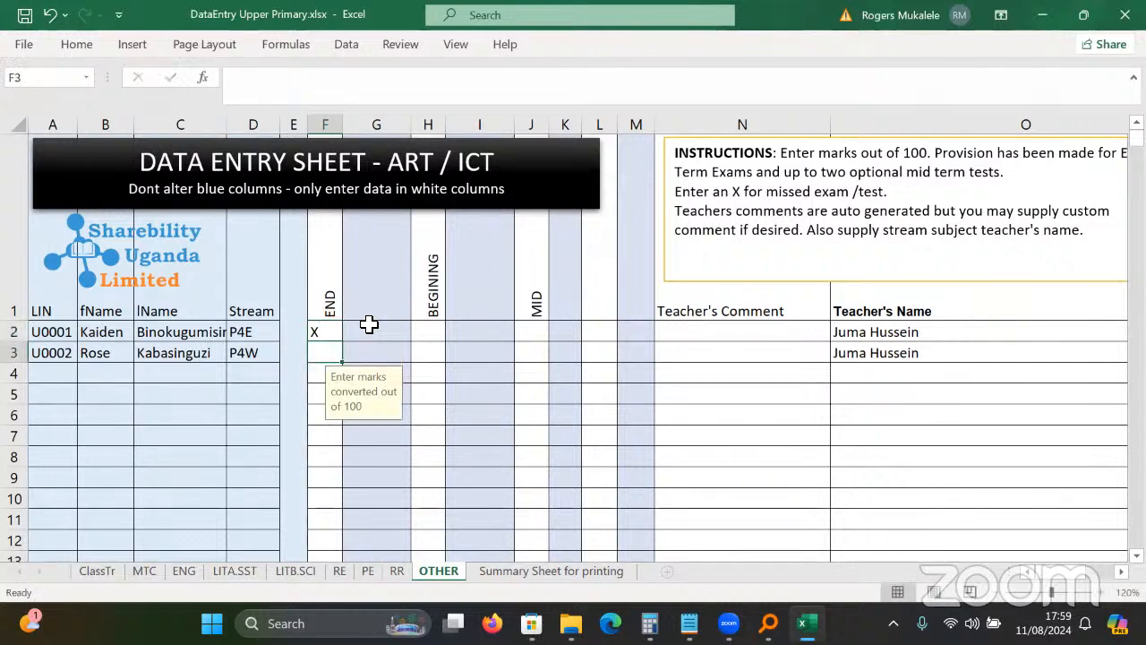
# Test validation with an invalid 'c' in F2, keep X, and view the Summary Sheet for printing.
pyautogui.click(322, 334)
pyautogui.write('c')
pyautogui.press('Return')
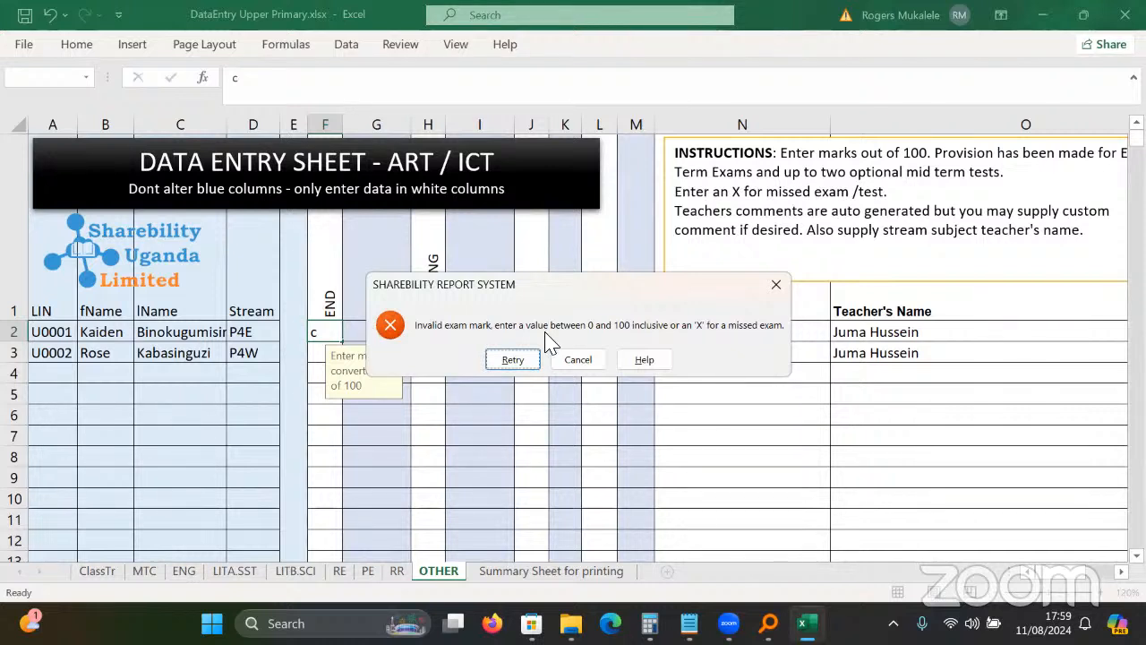
pyautogui.click(775, 285)
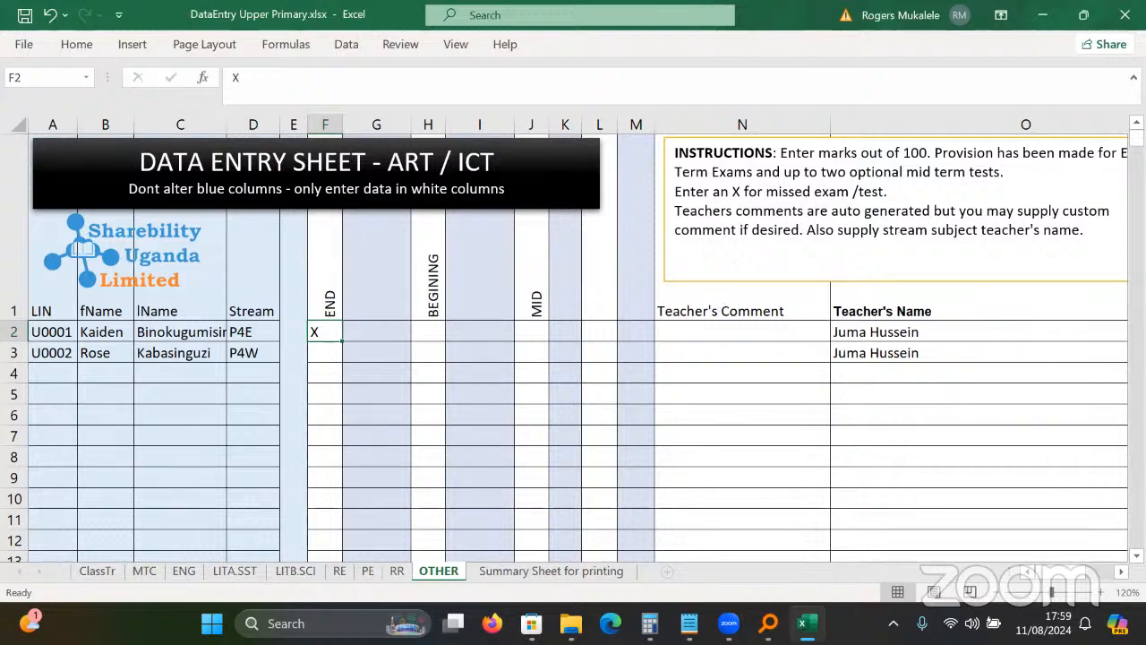
pyautogui.click(552, 572)
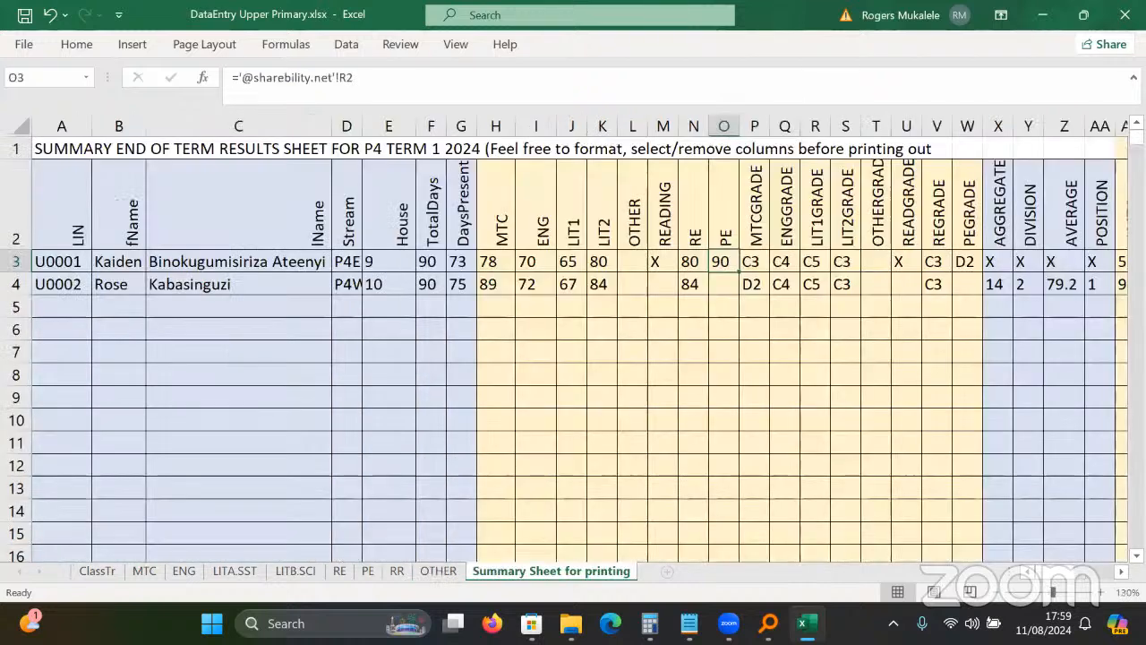
# Close the DataEntry Upper Primary workbook without saving the changes.
pyautogui.click(1124, 15)
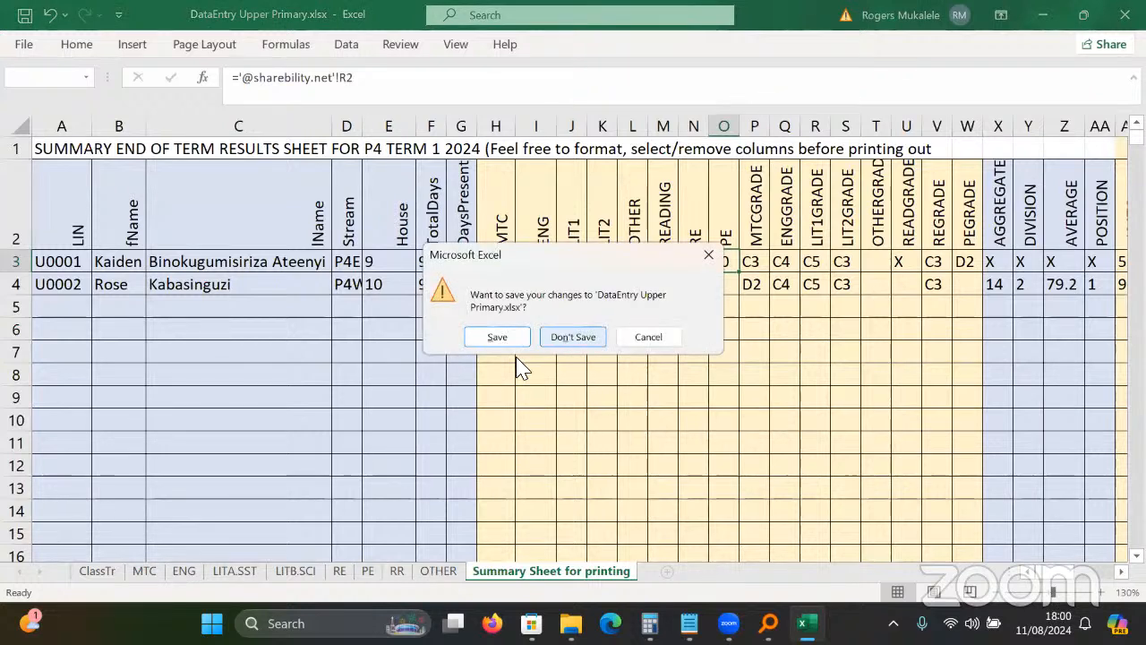
pyautogui.press('Return')
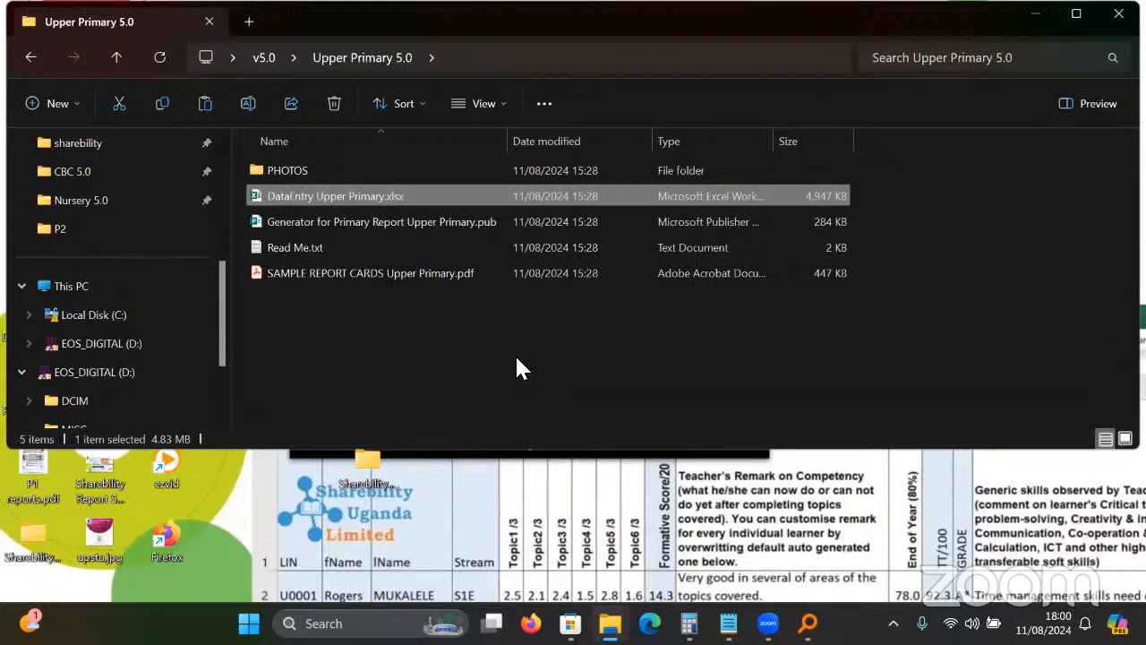
pyautogui.click(518, 360)
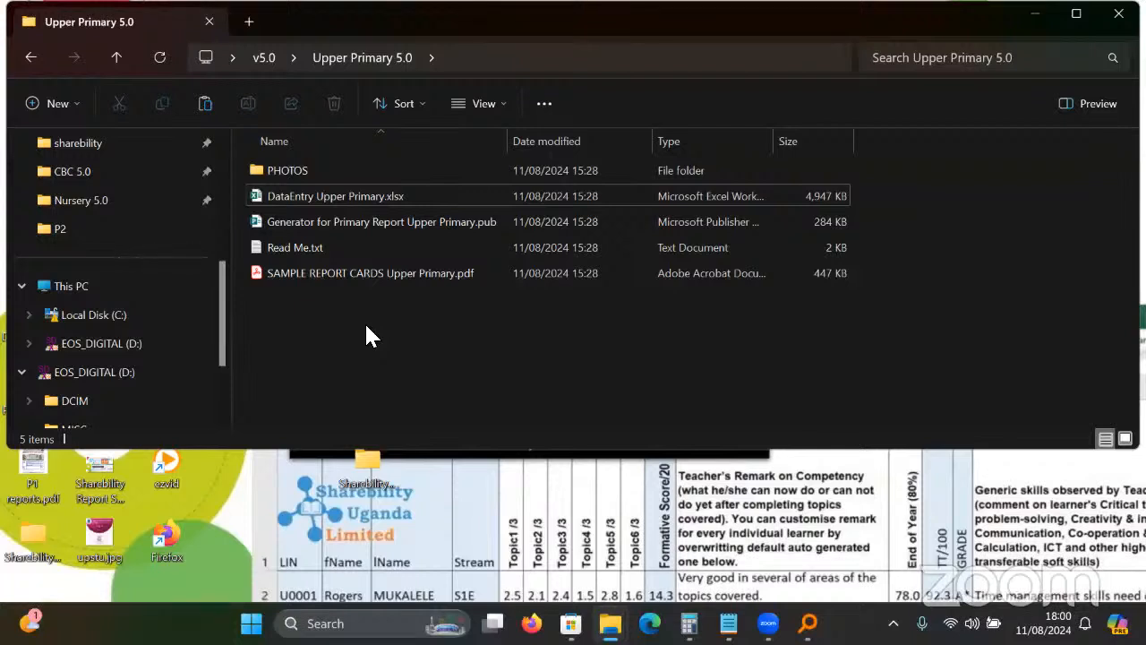
# Go back to v5.0, open the CBC 5.0 folder maximised, and launch Data Entry Sheet S1 v5.0.xlsx.
pyautogui.click(18, 61)
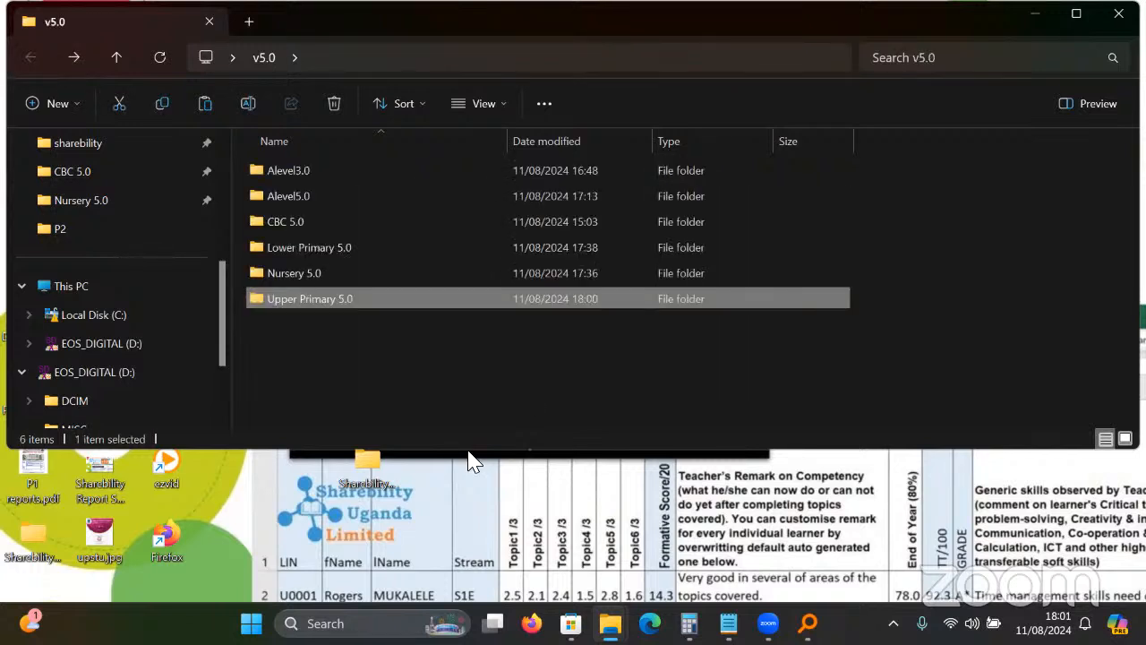
pyautogui.click(372, 379)
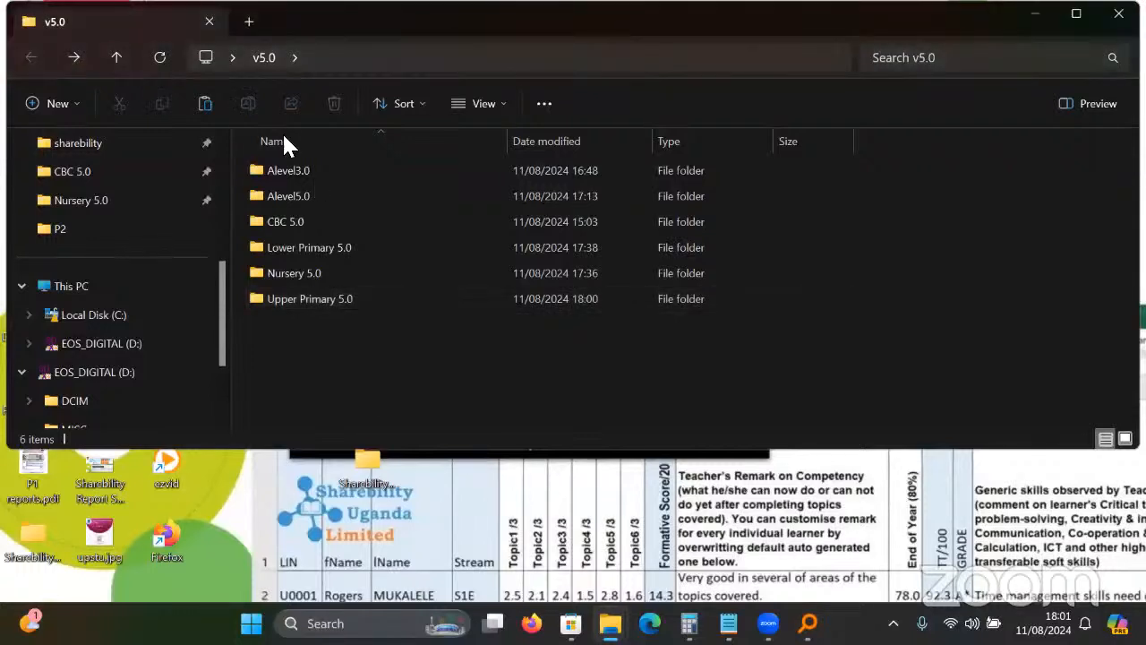
pyautogui.doubleClick(301, 222)
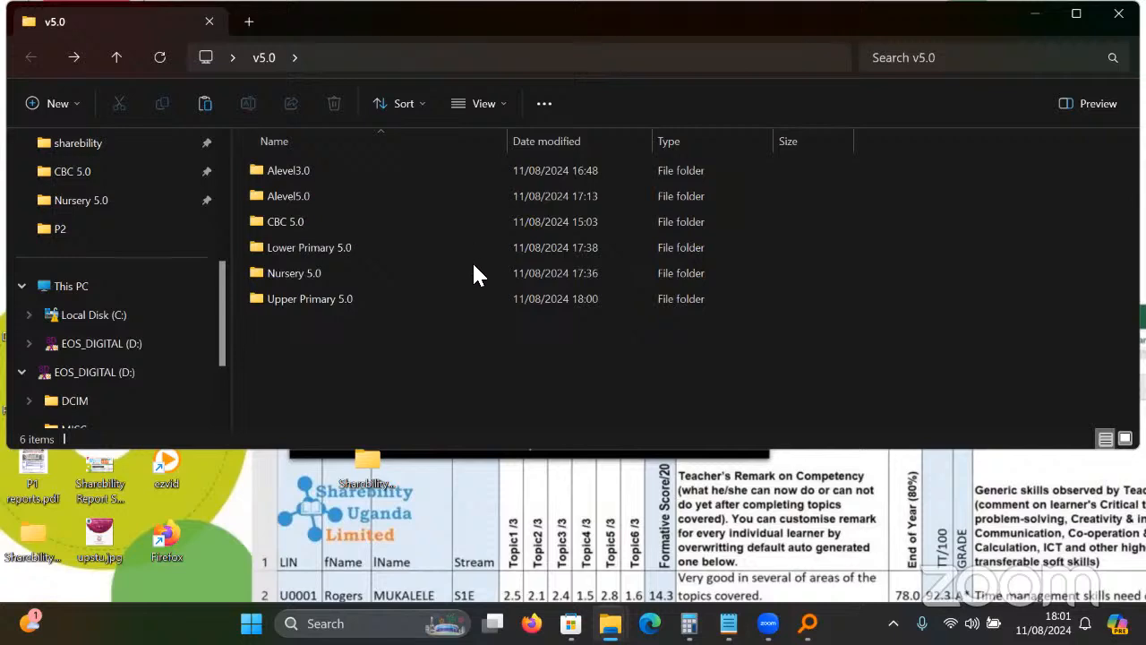
pyautogui.click(1075, 16)
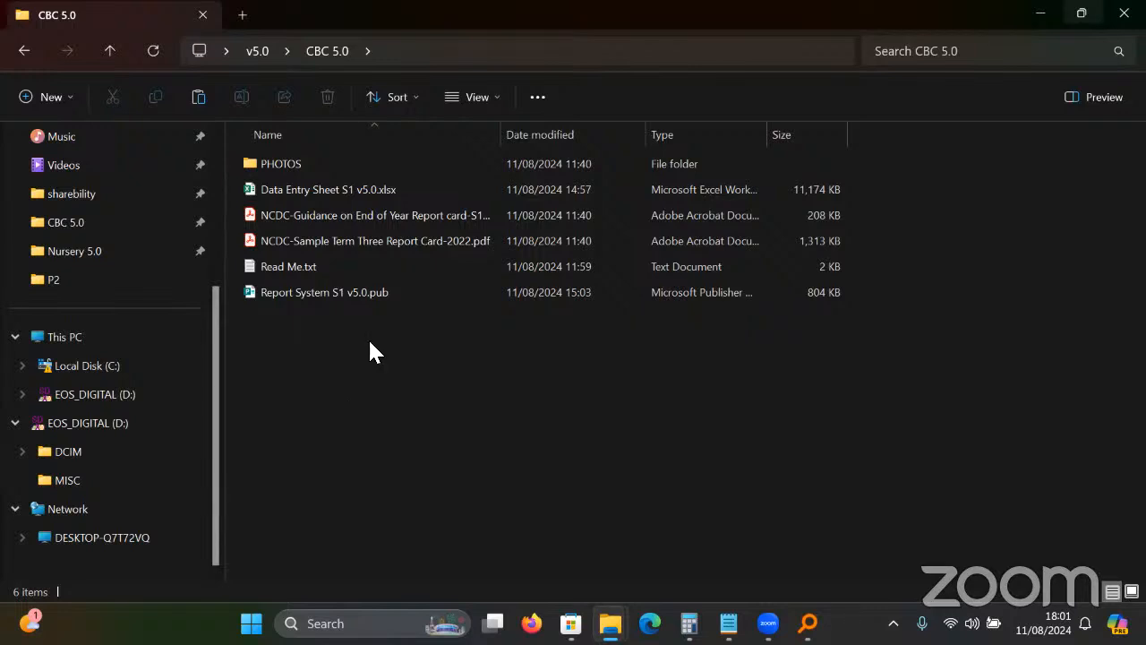
pyautogui.doubleClick(351, 195)
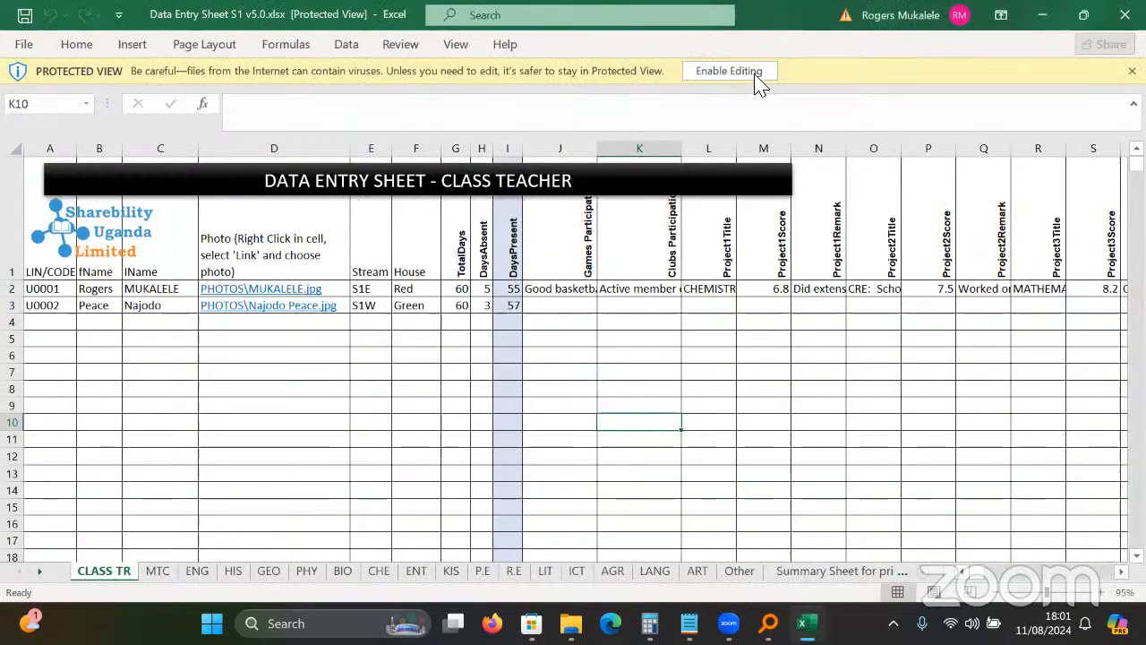
# Enable editing for Data Entry Sheet S1 v5.0.xlsx on the Protected View bar.
pyautogui.click(757, 79)
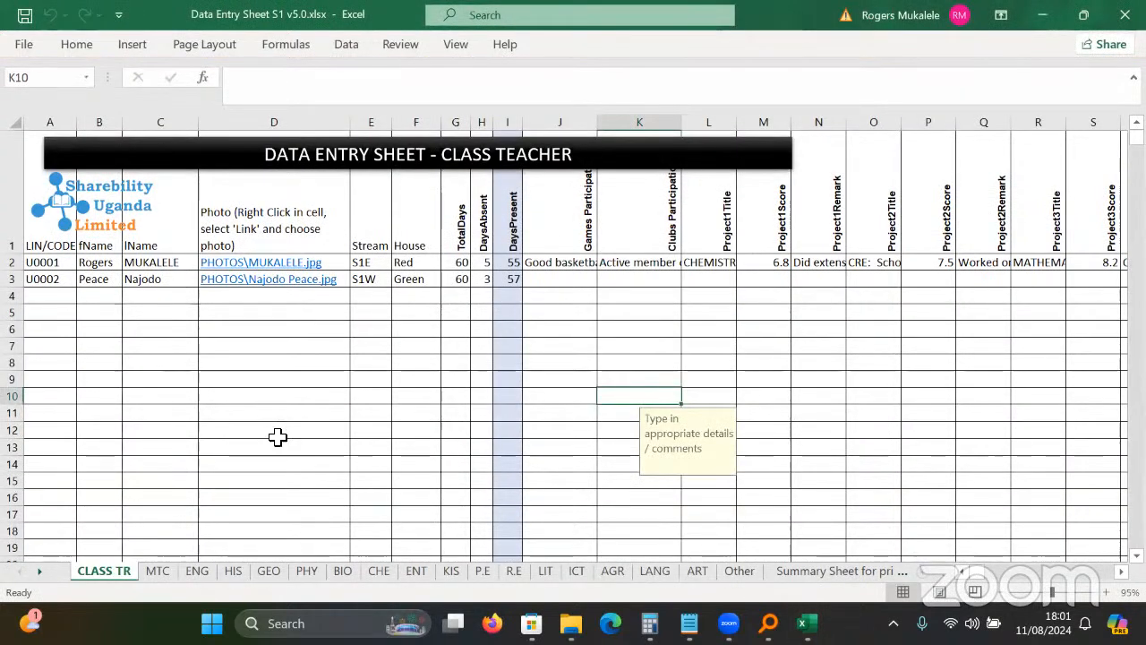
pyautogui.click(276, 515)
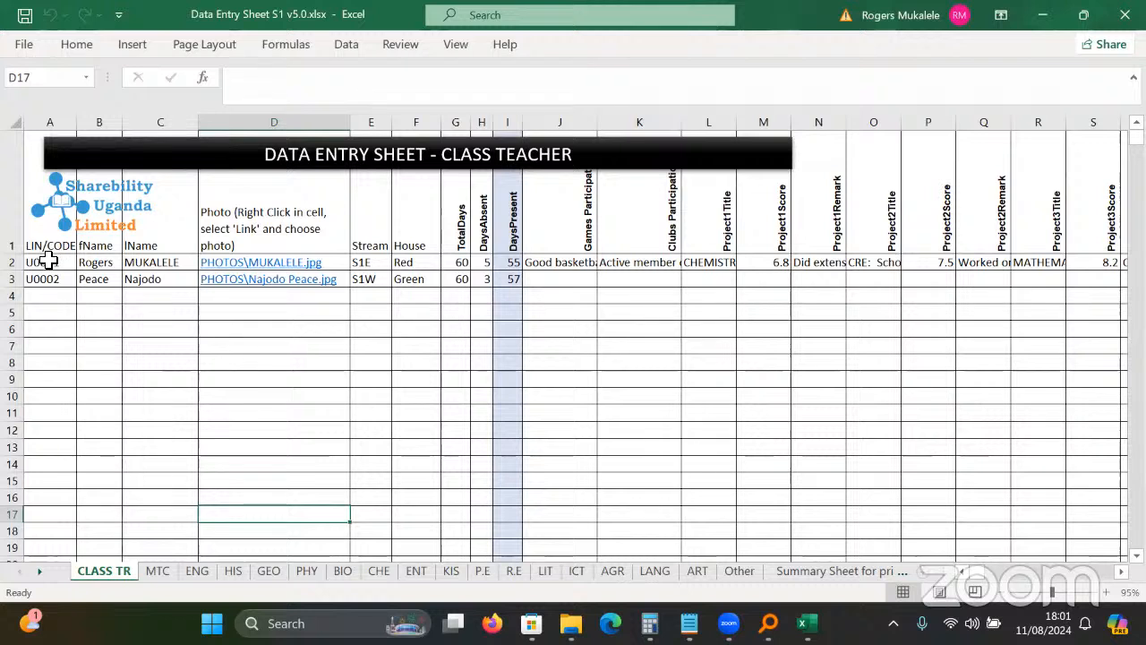
# Enter Francis as the first learner's first name in B2 on the CLASS TR sheet.
pyautogui.click(48, 259)
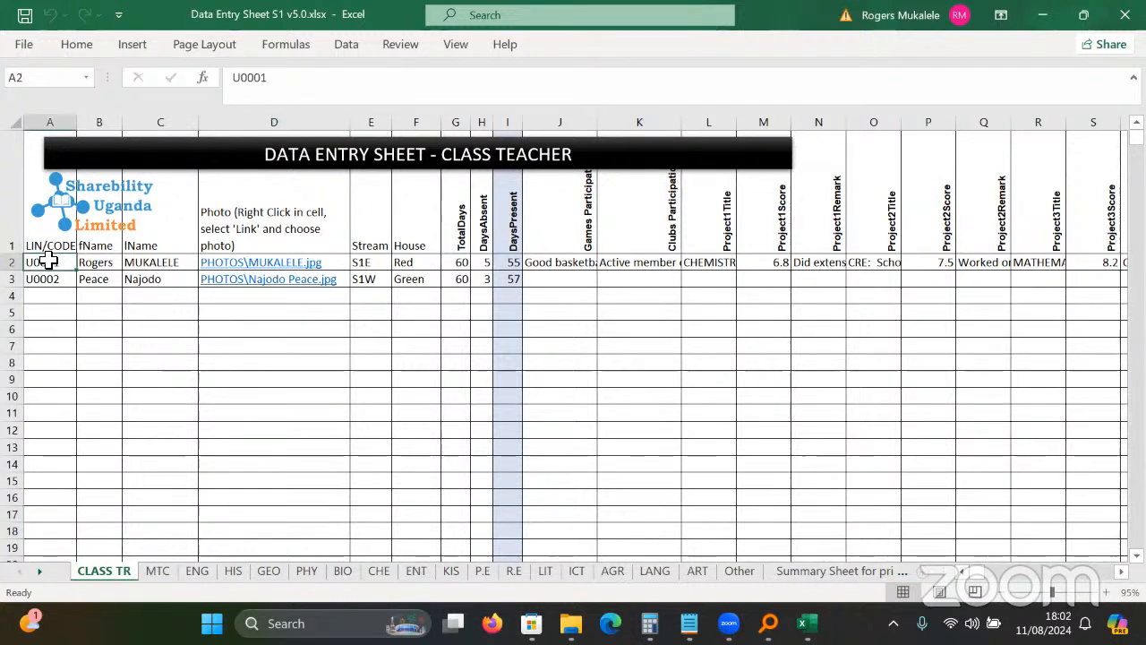
pyautogui.click(139, 264)
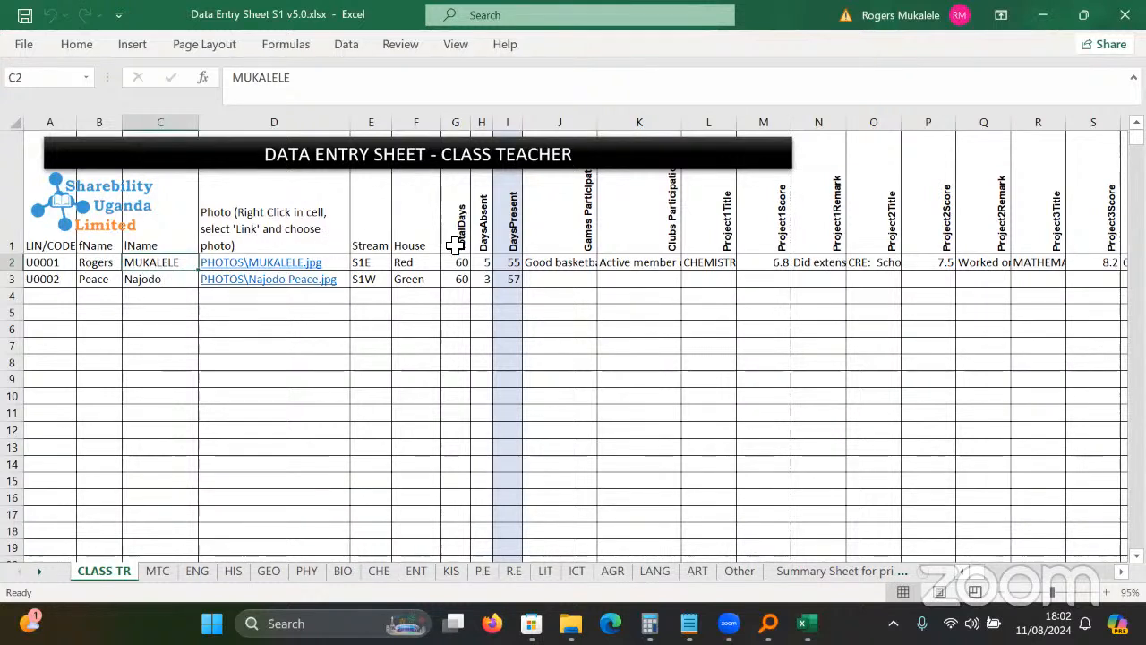
pyautogui.click(101, 264)
pyautogui.write('Fr')
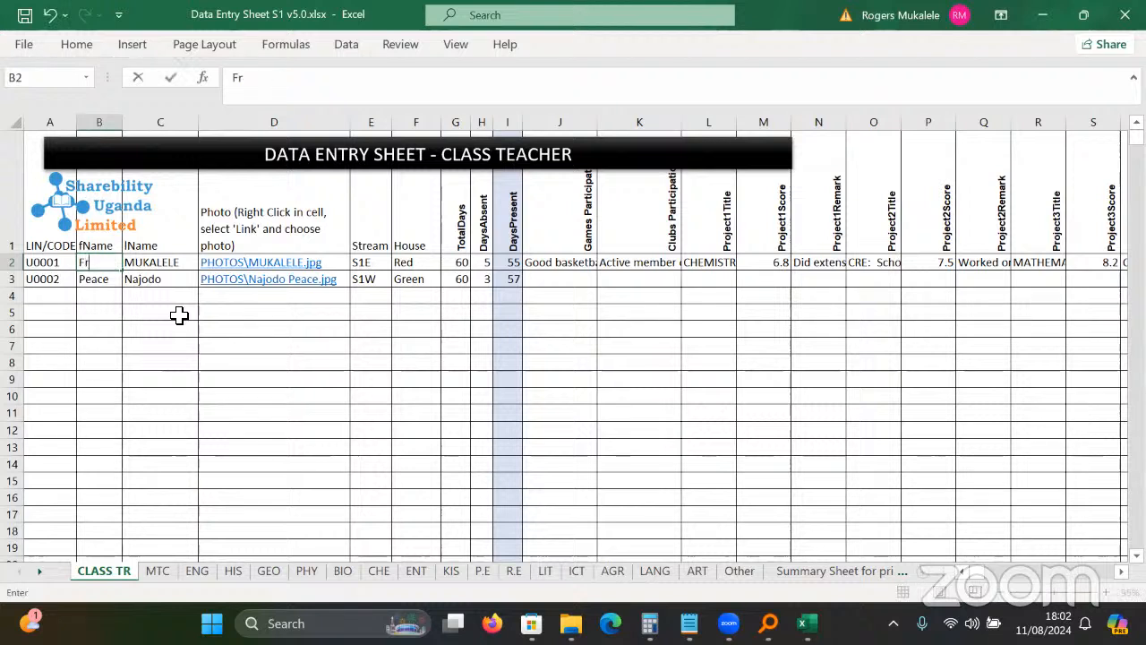
pyautogui.write('ancis')
pyautogui.click(180, 314)
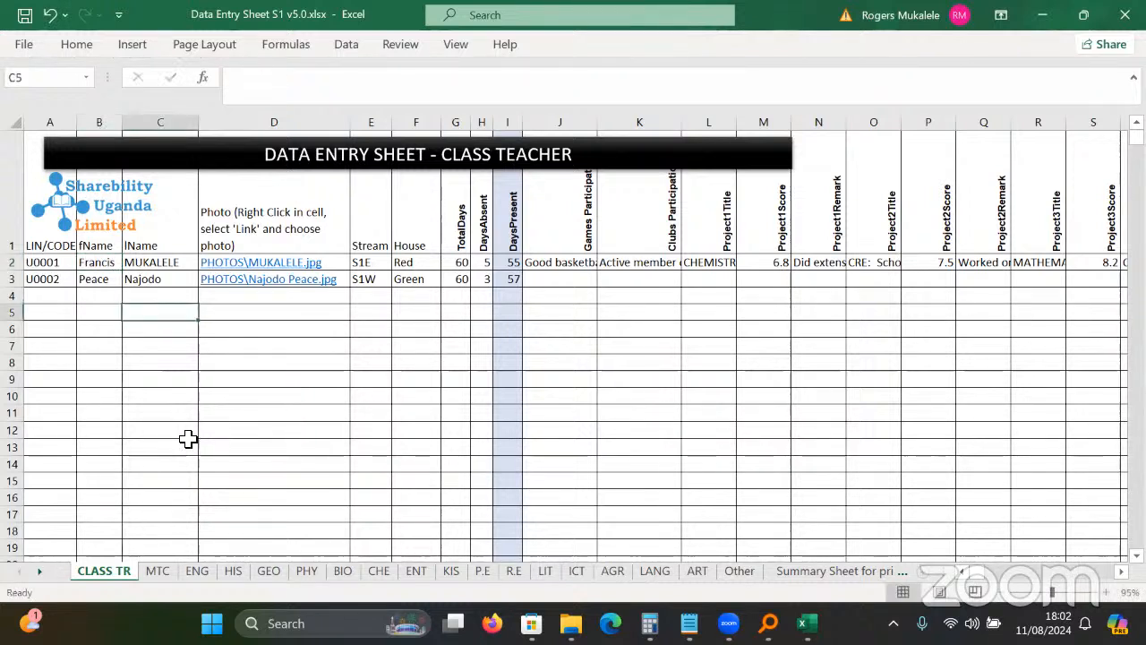
# After checking the MTC Mathematics sheet, copy the CLASS TR first names B2:B15.
pyautogui.click(159, 571)
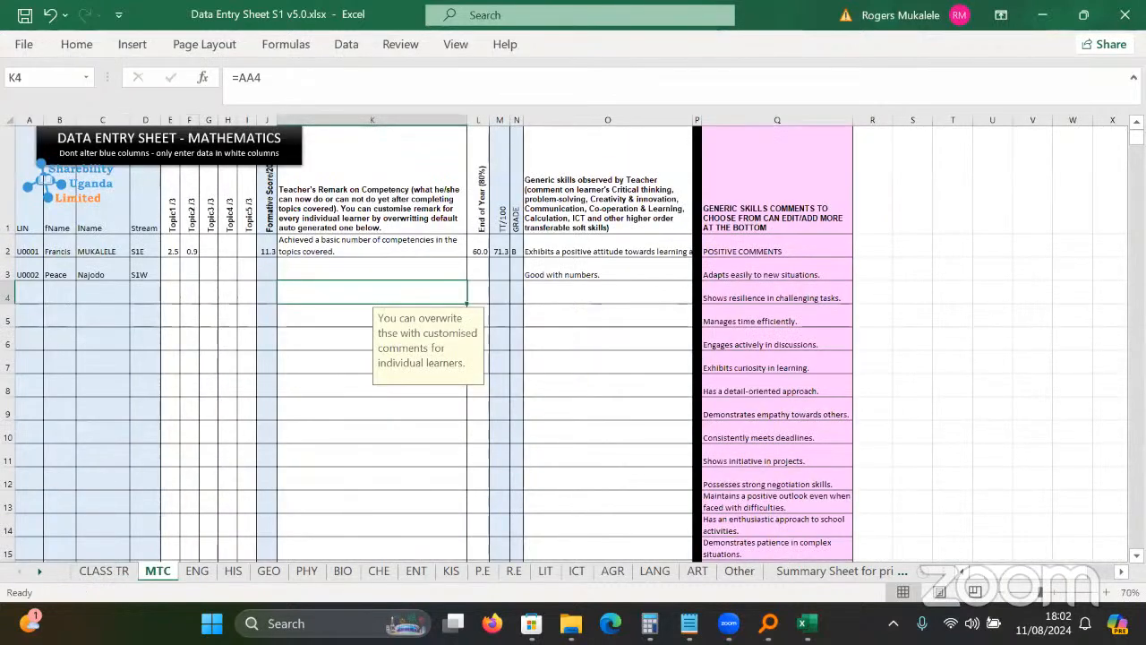
pyautogui.keyDown('ctrl'); pyautogui.scroll(1, 480, 411); pyautogui.keyUp('ctrl')
pyautogui.keyDown('ctrl'); pyautogui.scroll(3, 480, 411); pyautogui.keyUp('ctrl')
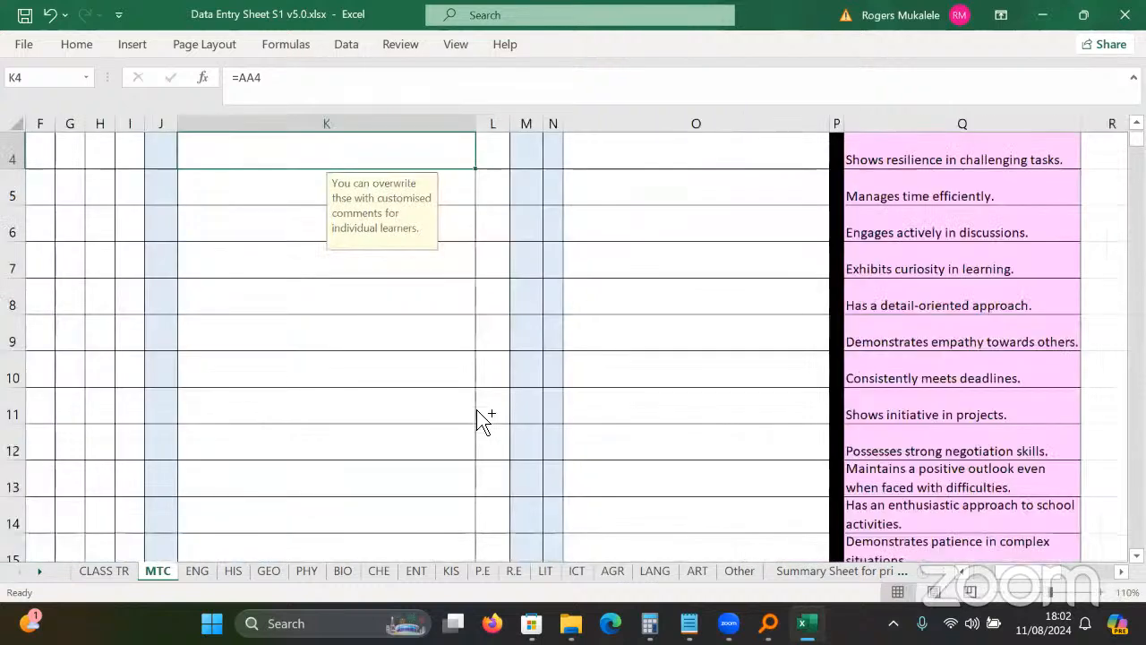
pyautogui.click(480, 414)
pyautogui.hotkey('ctrl', 'Home')
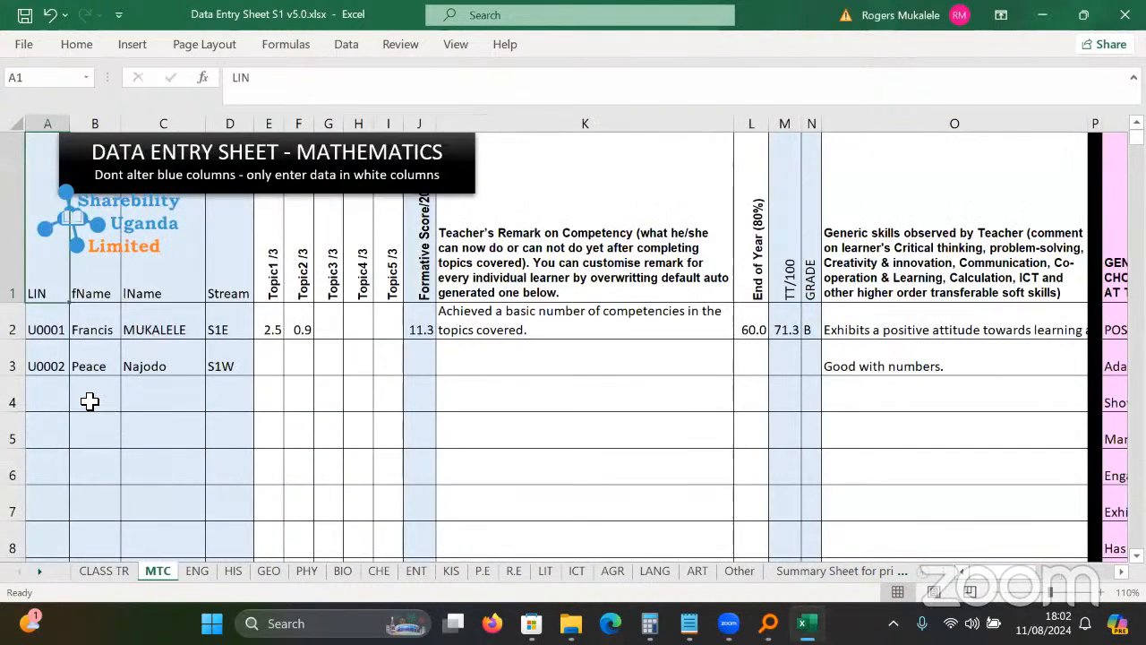
pyautogui.click(101, 571)
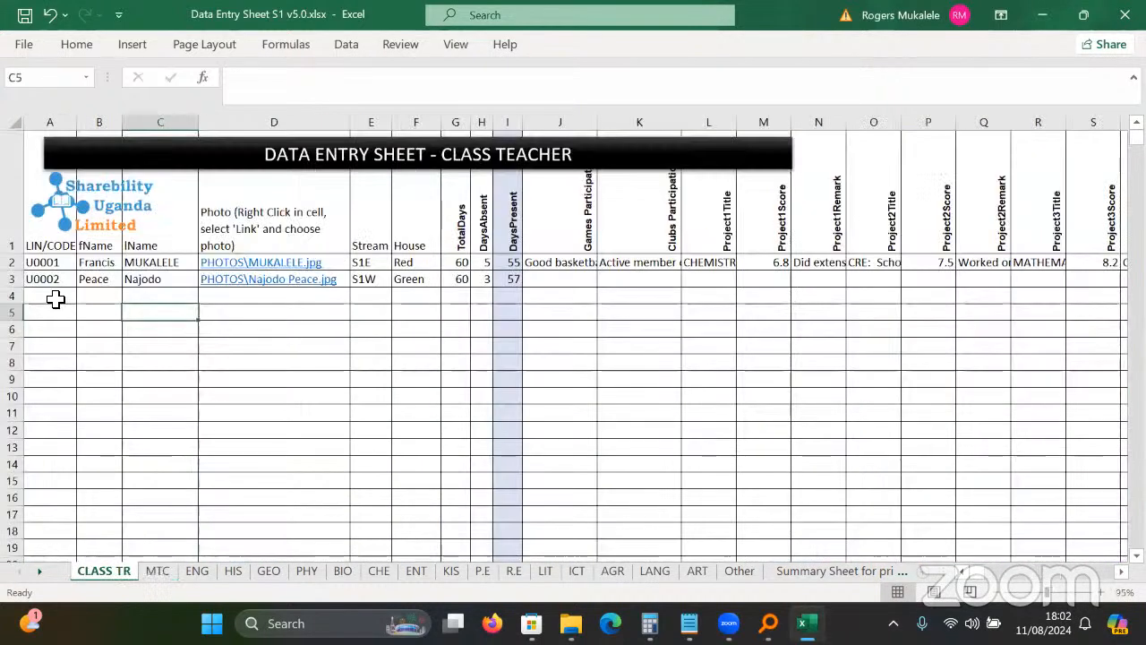
pyautogui.click(52, 296)
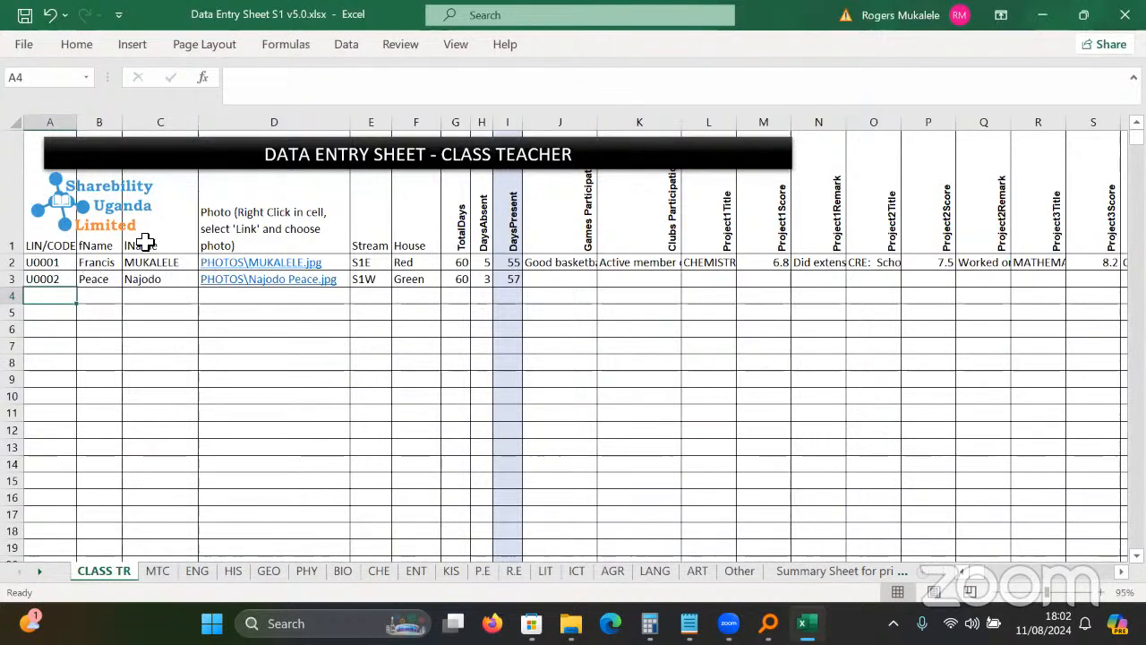
pyautogui.moveTo(97, 263); pyautogui.dragTo(92, 475)
pyautogui.hotkey('ctrl', 'c')
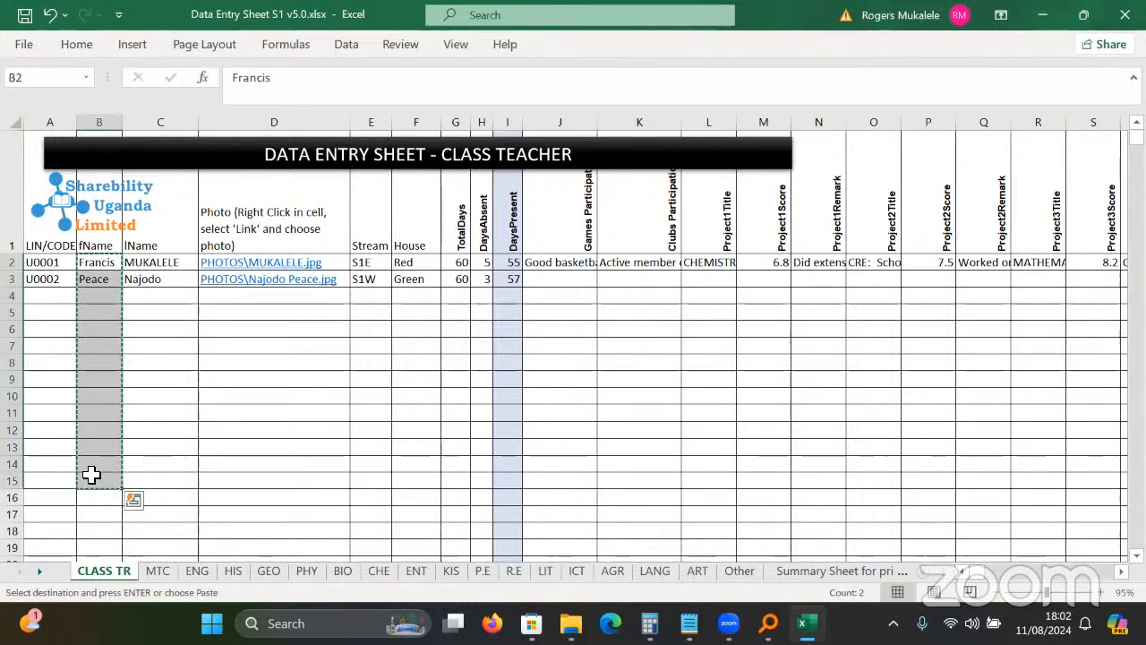
pyautogui.click(86, 297)
pyautogui.rightClick(89, 303)
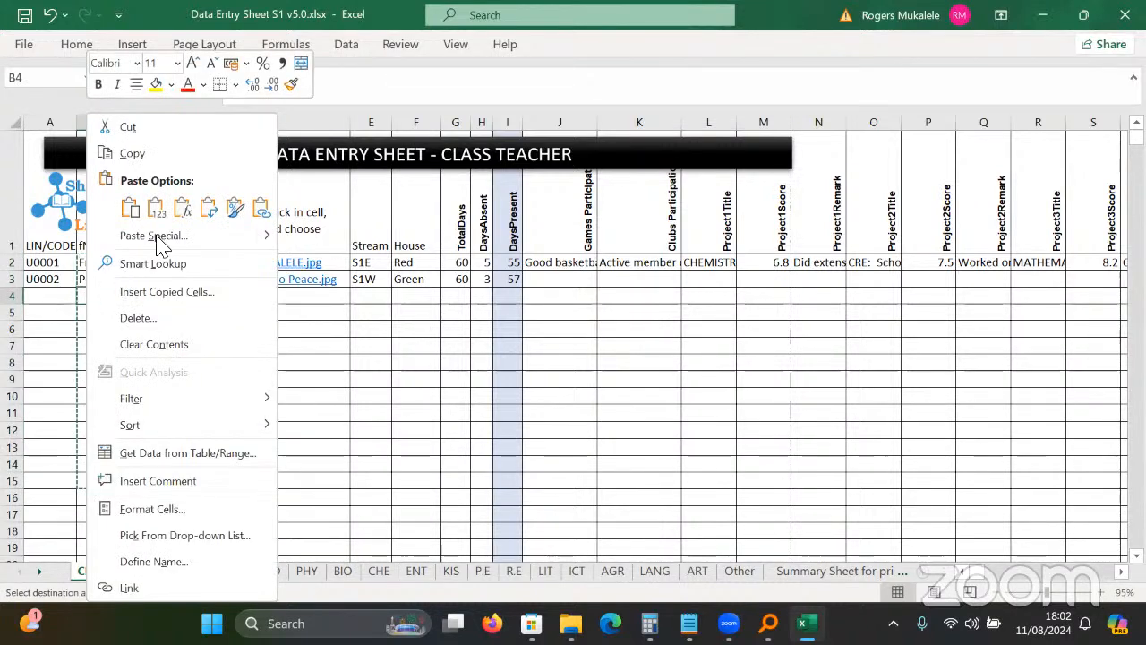
pyautogui.click(155, 210)
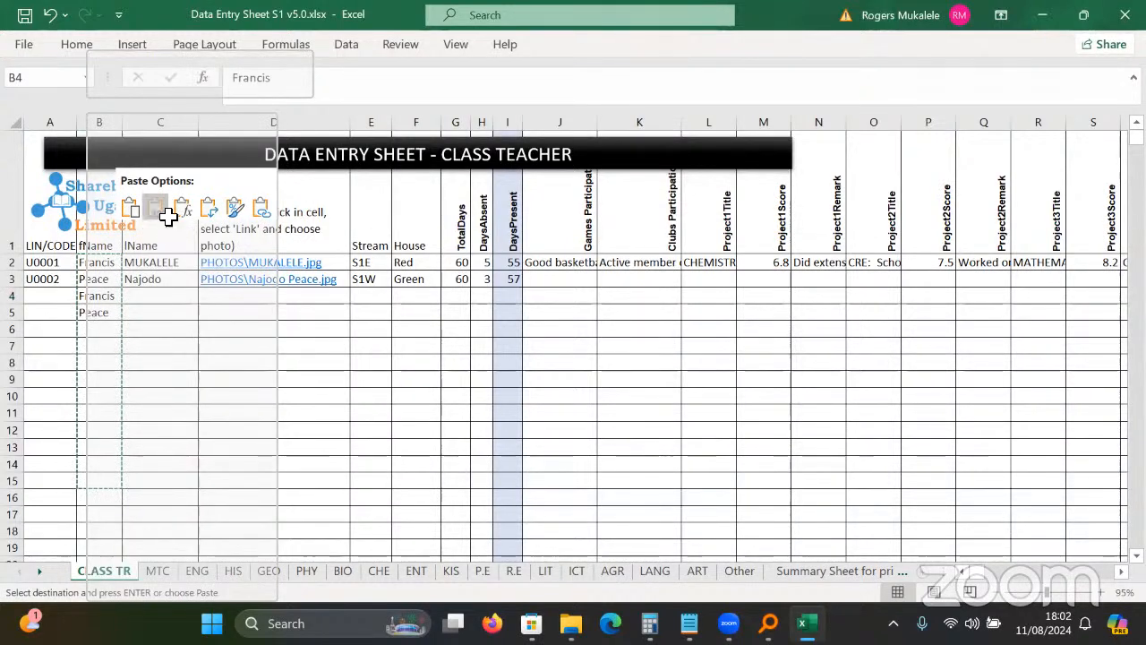
pyautogui.hotkey('ctrl', 'z')
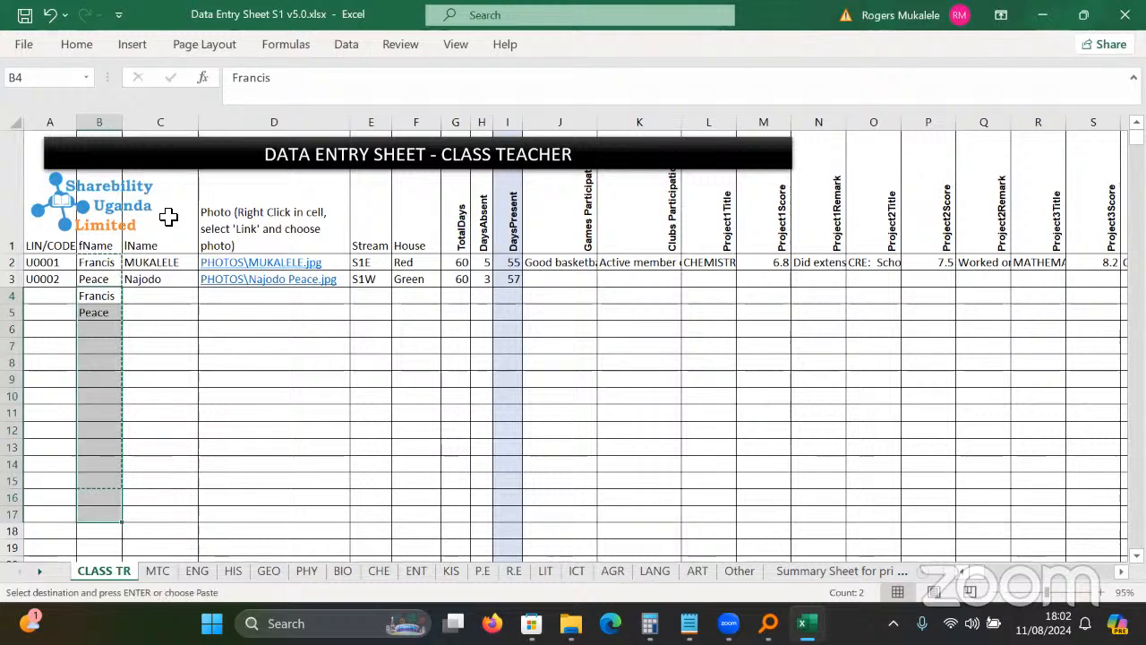
pyautogui.click(179, 394)
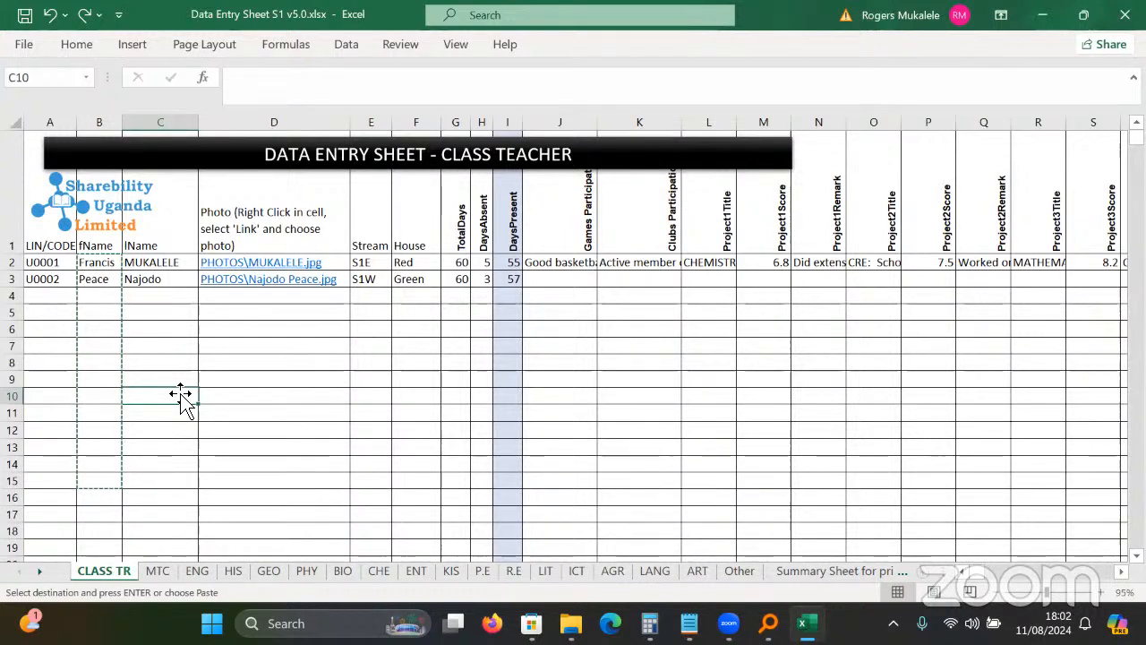
pyautogui.press('Escape')
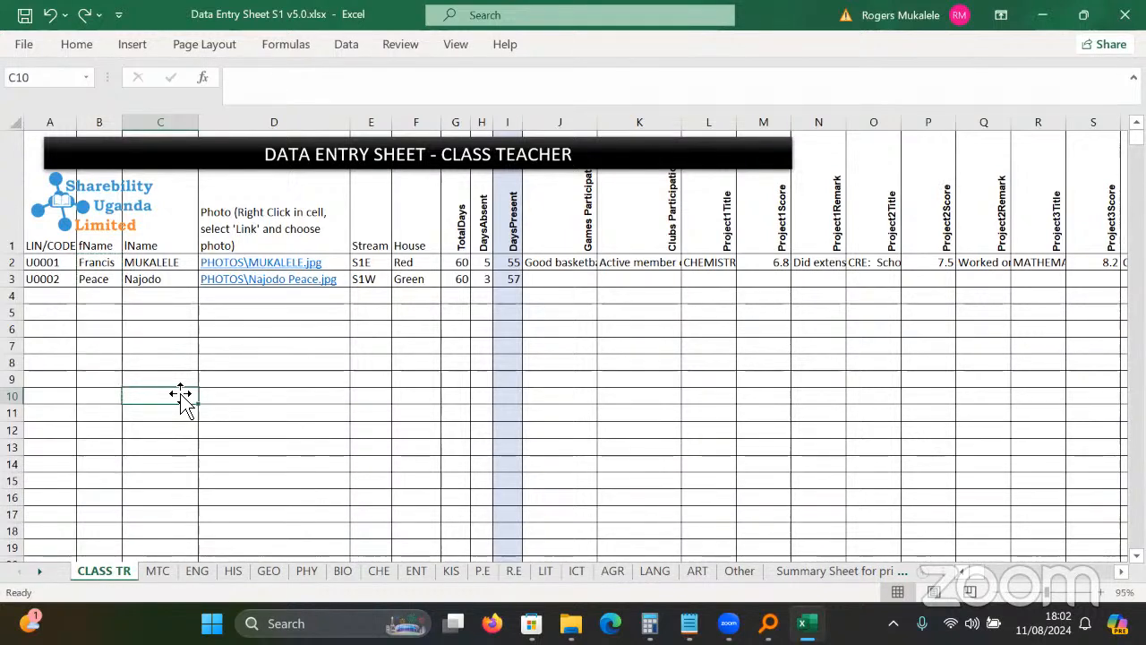
pyautogui.click(500, 295)
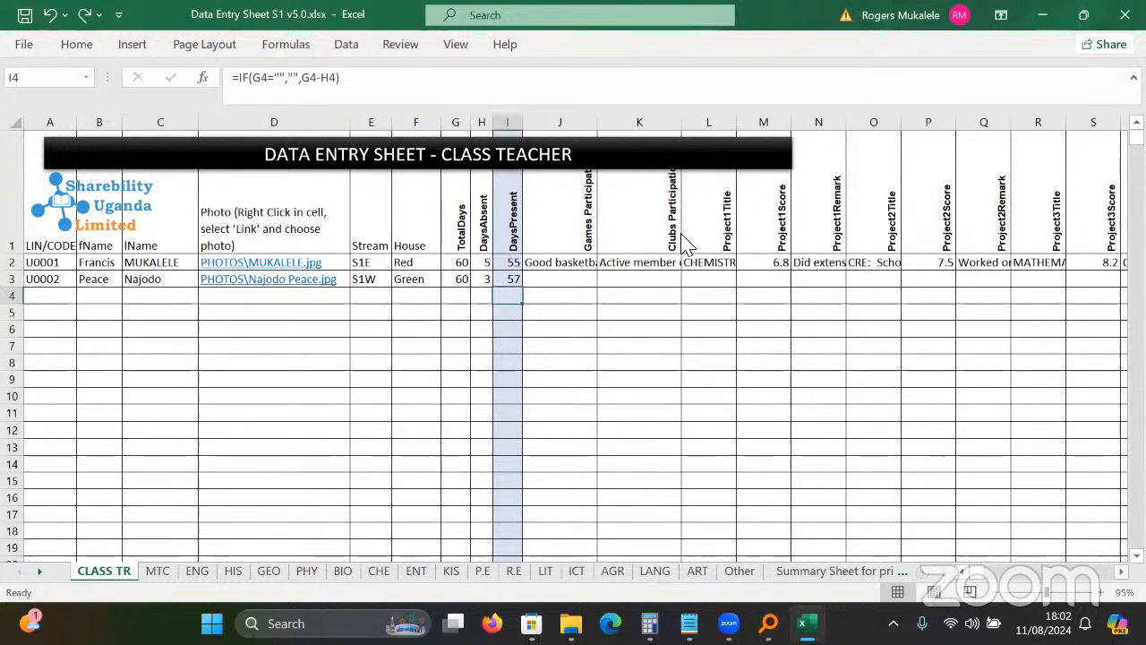
pyautogui.press('Right')
pyautogui.press('Right')
pyautogui.press('Right')
pyautogui.press('Right')
pyautogui.press('Right')
pyautogui.press('Right')
pyautogui.press('Right')
pyautogui.press('Right')
pyautogui.press('Right')
pyautogui.press('Right')
pyautogui.press('Right')
pyautogui.press('Right')
pyautogui.press('Right')
pyautogui.press('Right')
pyautogui.press('Right')
pyautogui.press('Right')
pyautogui.press('Right')
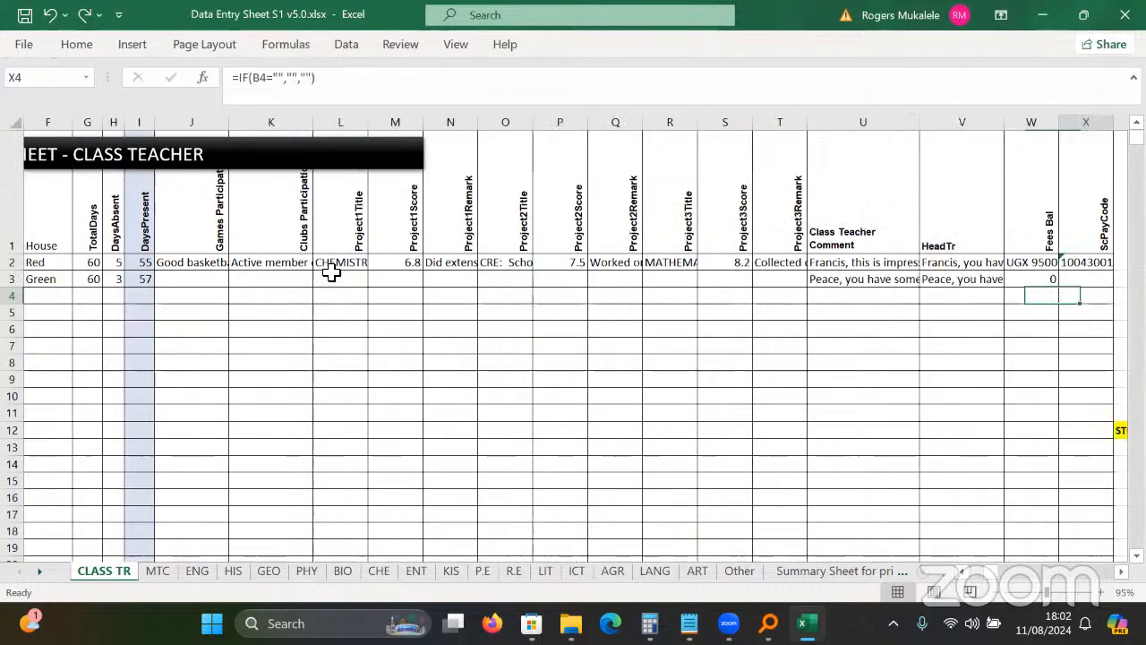
pyautogui.press('Right')
pyautogui.press('Right')
pyautogui.press('Right')
pyautogui.press('Right')
pyautogui.press('Right')
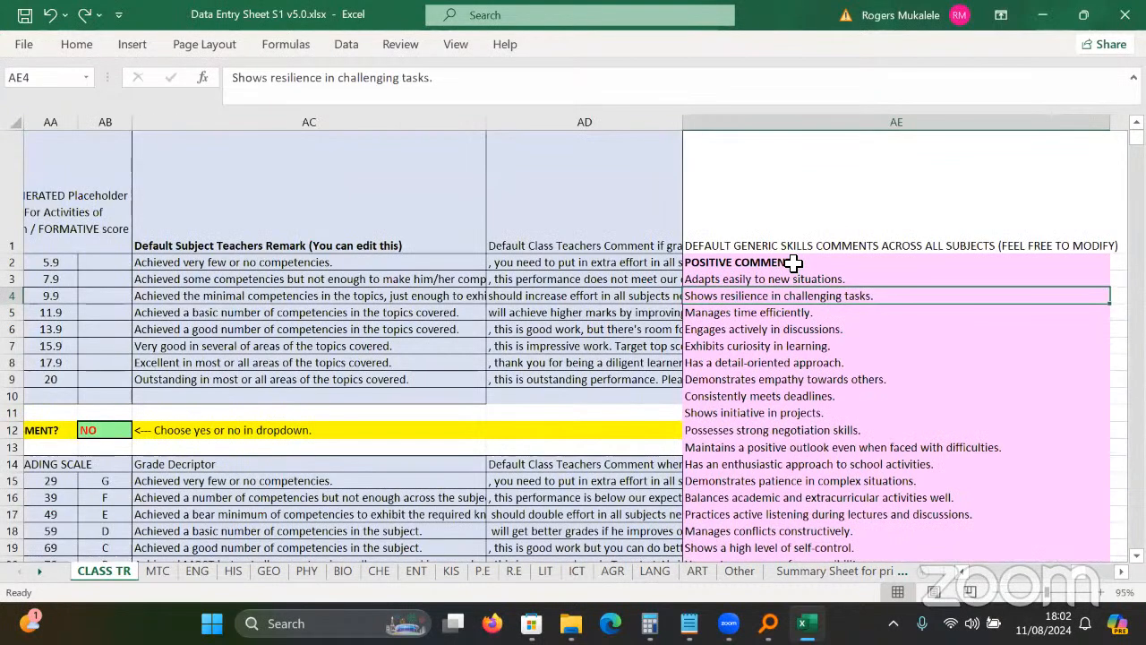
pyautogui.press('Left')
pyautogui.press('Left')
pyautogui.press('Left')
pyautogui.press('Left')
pyautogui.press('Left')
pyautogui.press('Left')
pyautogui.press('Left')
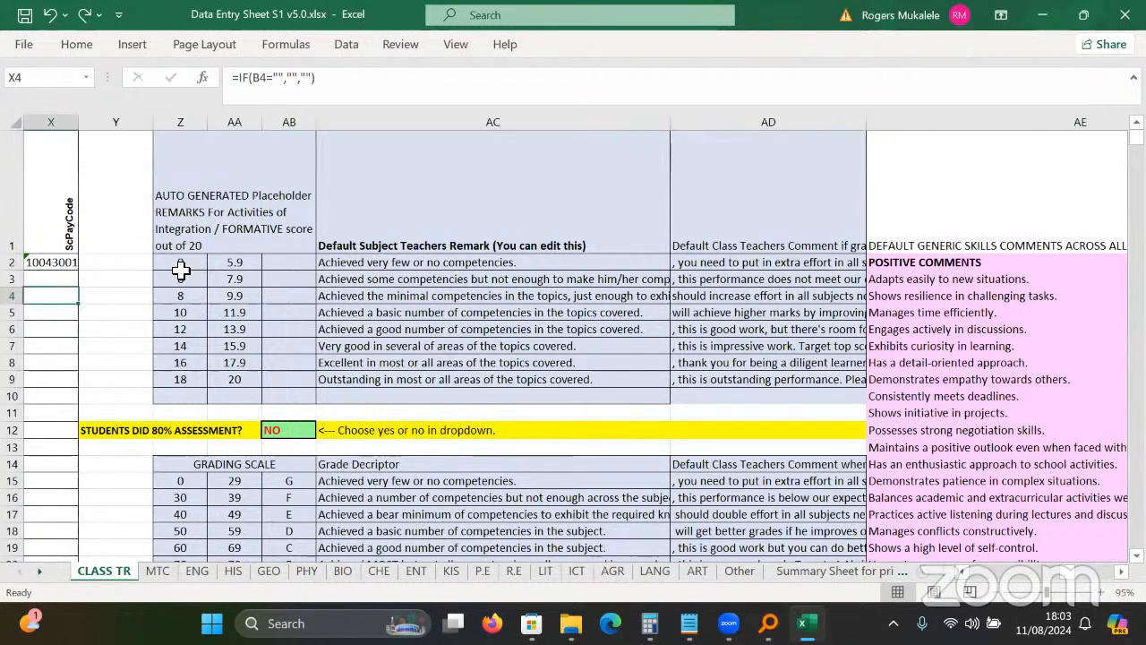
pyautogui.click(219, 213)
pyautogui.click(205, 310)
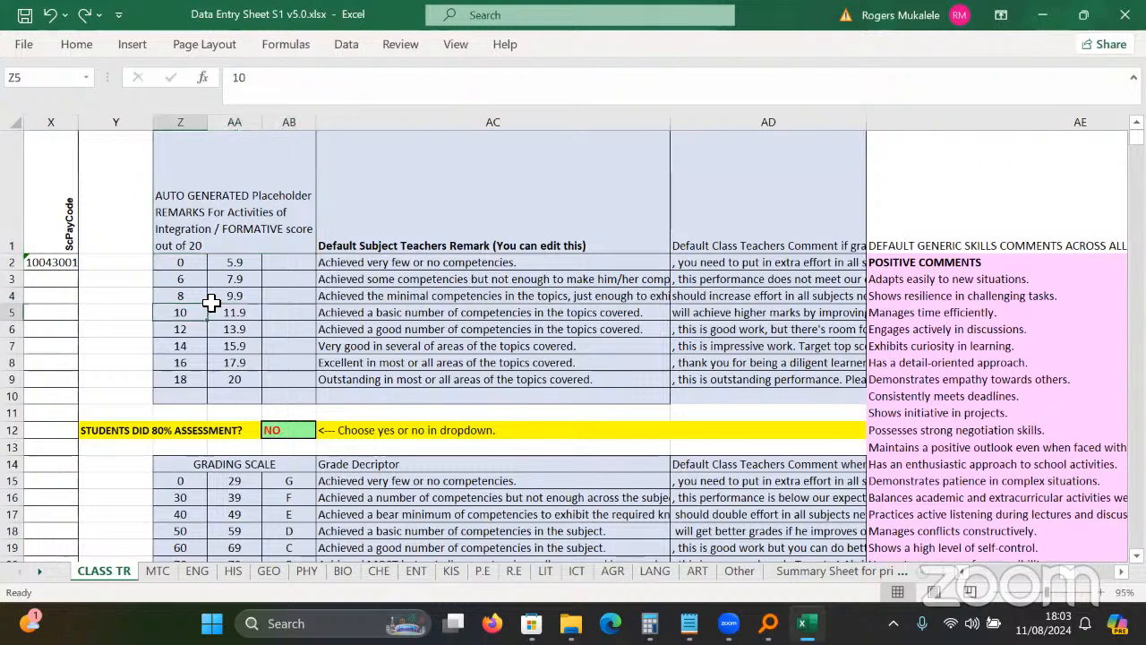
pyautogui.click(234, 262)
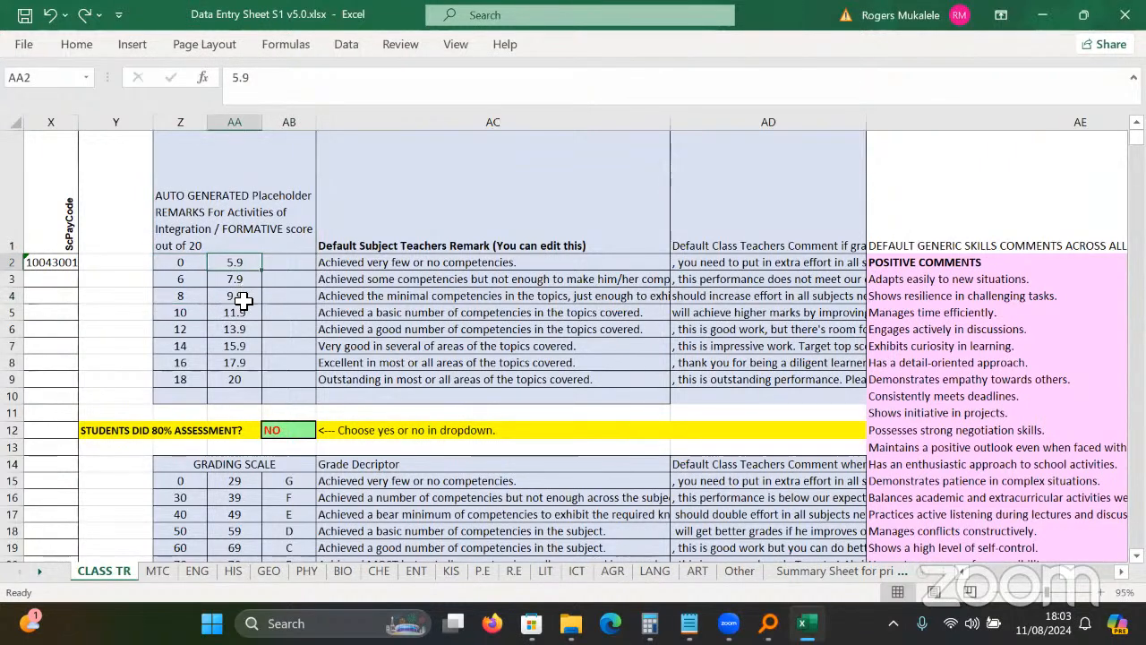
pyautogui.click(232, 381)
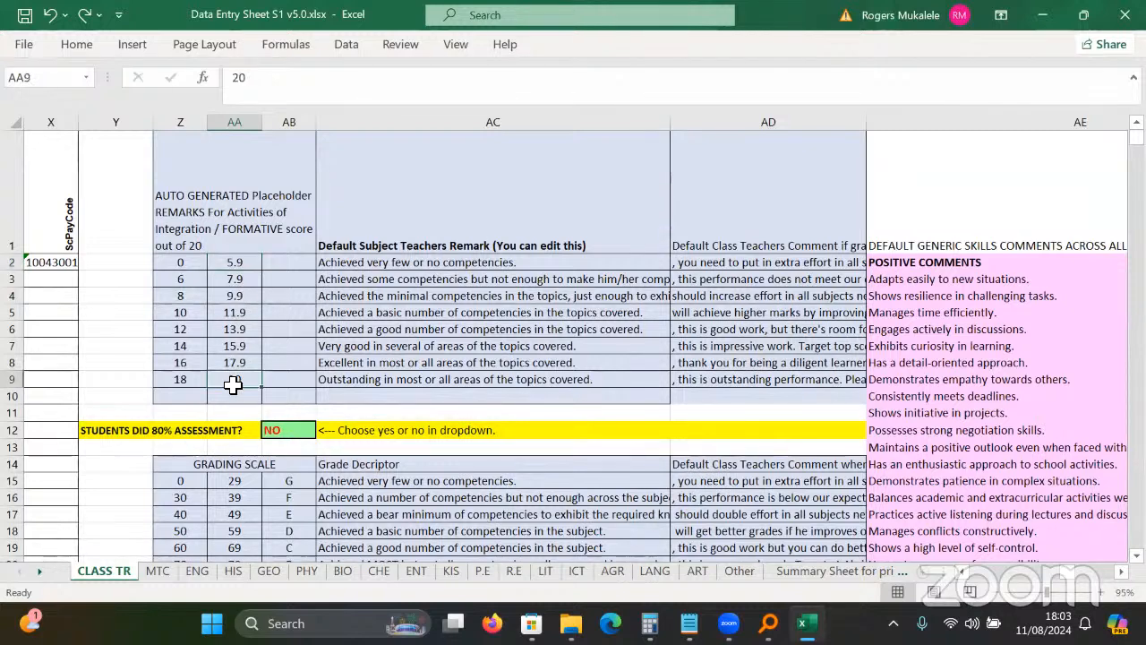
pyautogui.click(431, 262)
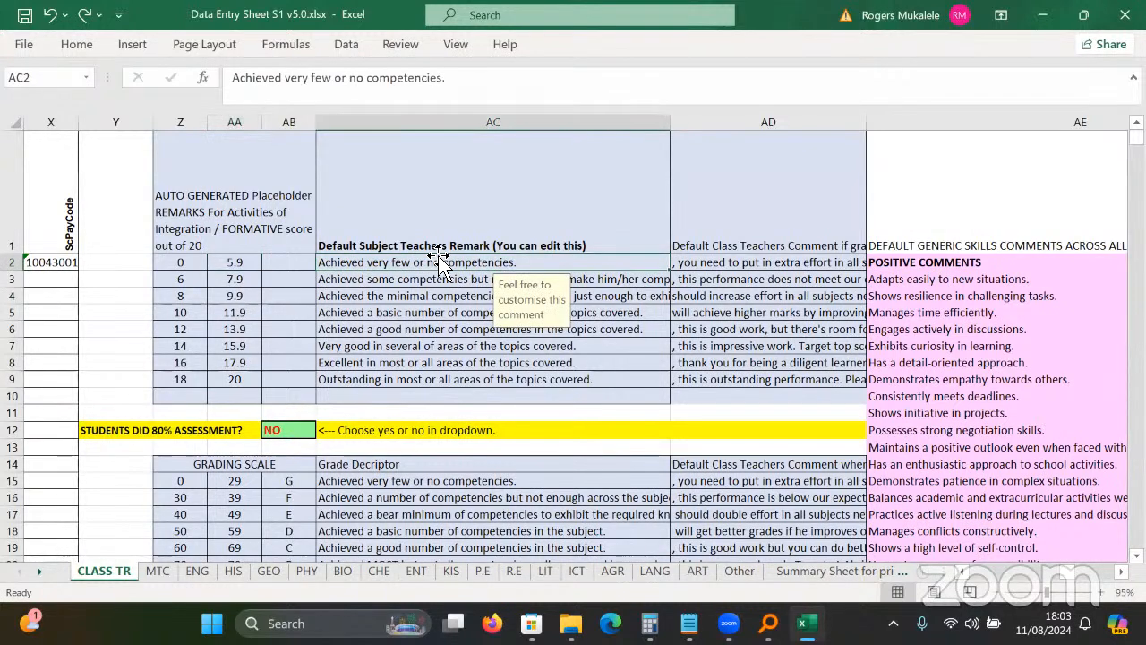
pyautogui.click(439, 248)
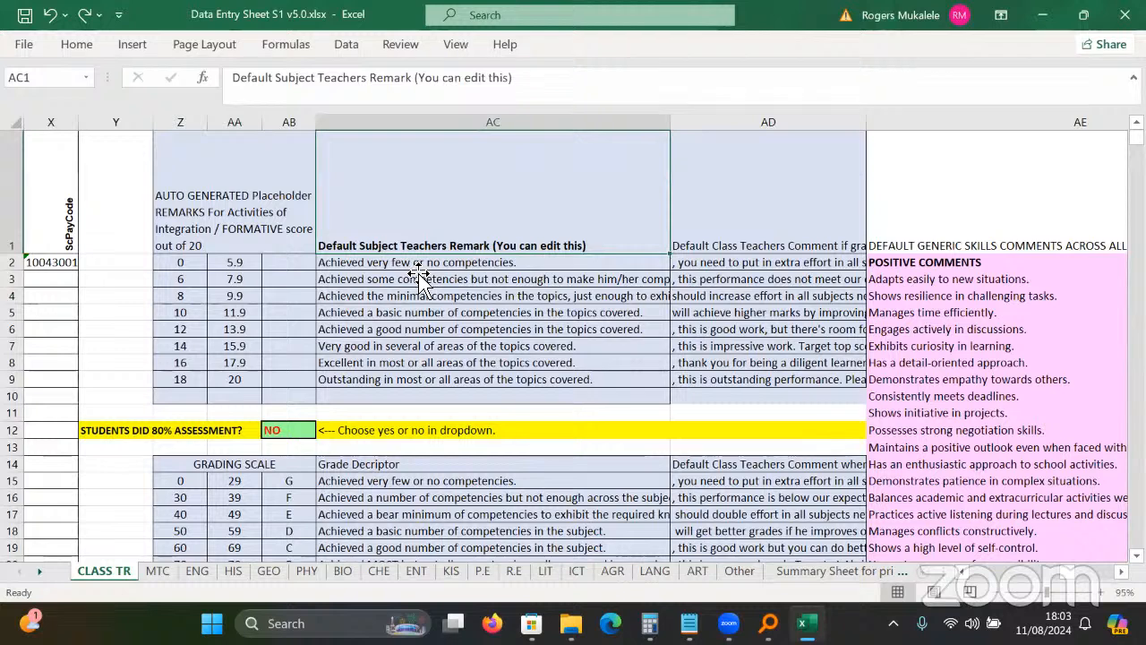
pyautogui.click(419, 268)
pyautogui.click(418, 296)
pyautogui.click(402, 363)
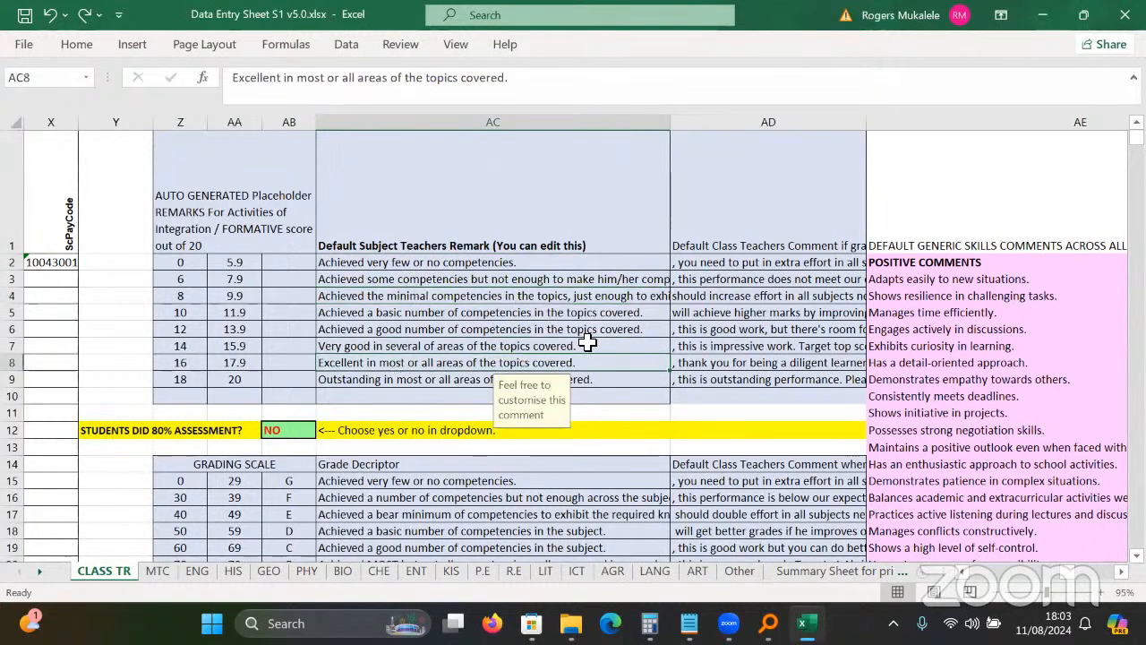
pyautogui.click(798, 242)
pyautogui.click(770, 284)
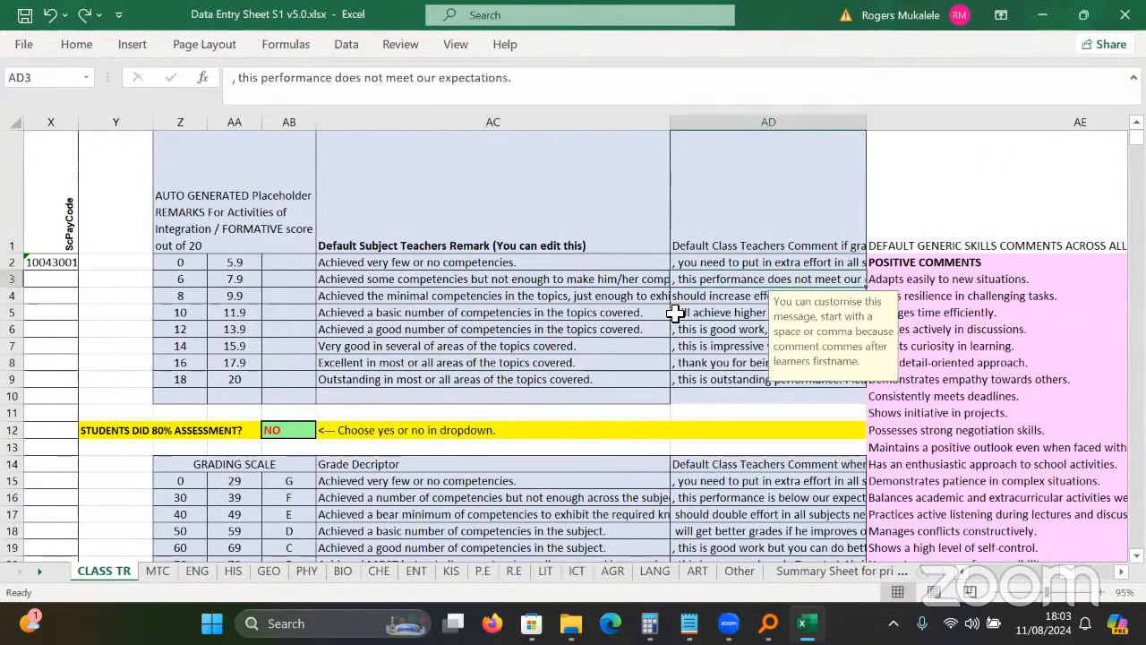
pyautogui.click(240, 279)
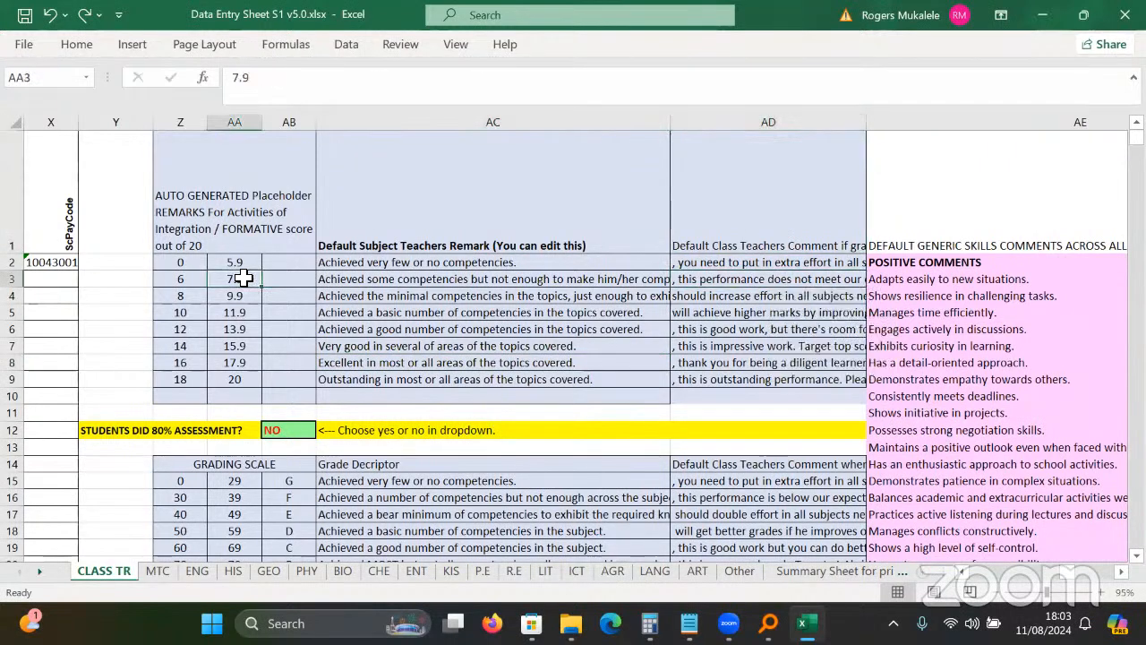
pyautogui.click(756, 329)
pyautogui.click(949, 296)
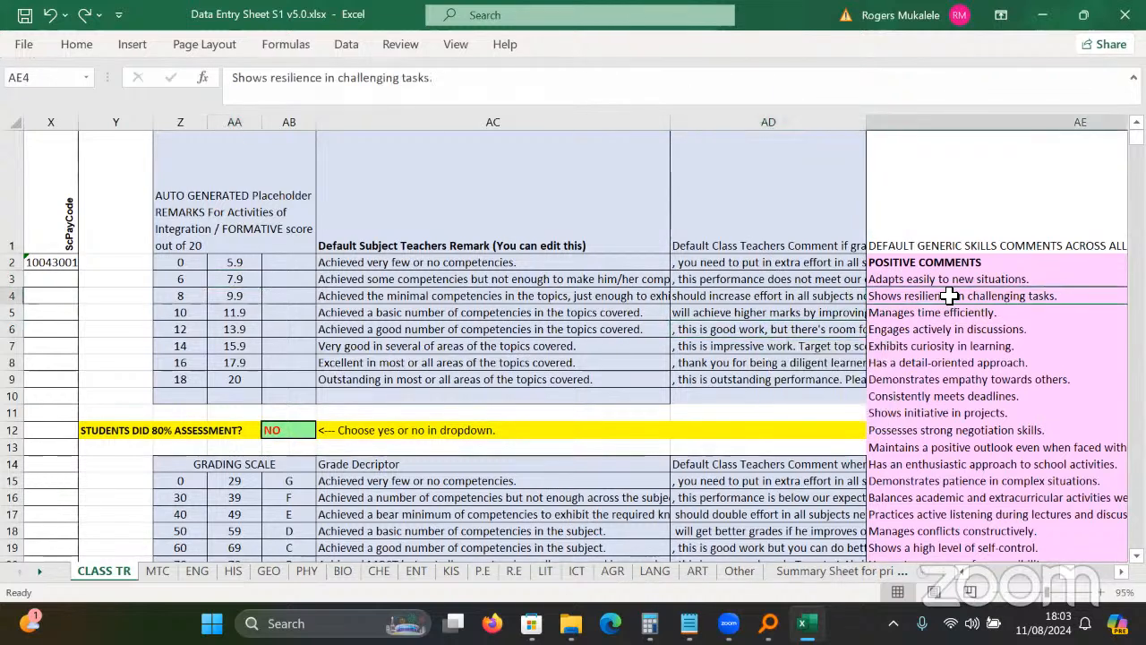
pyautogui.hscroll(5, 547, 258)
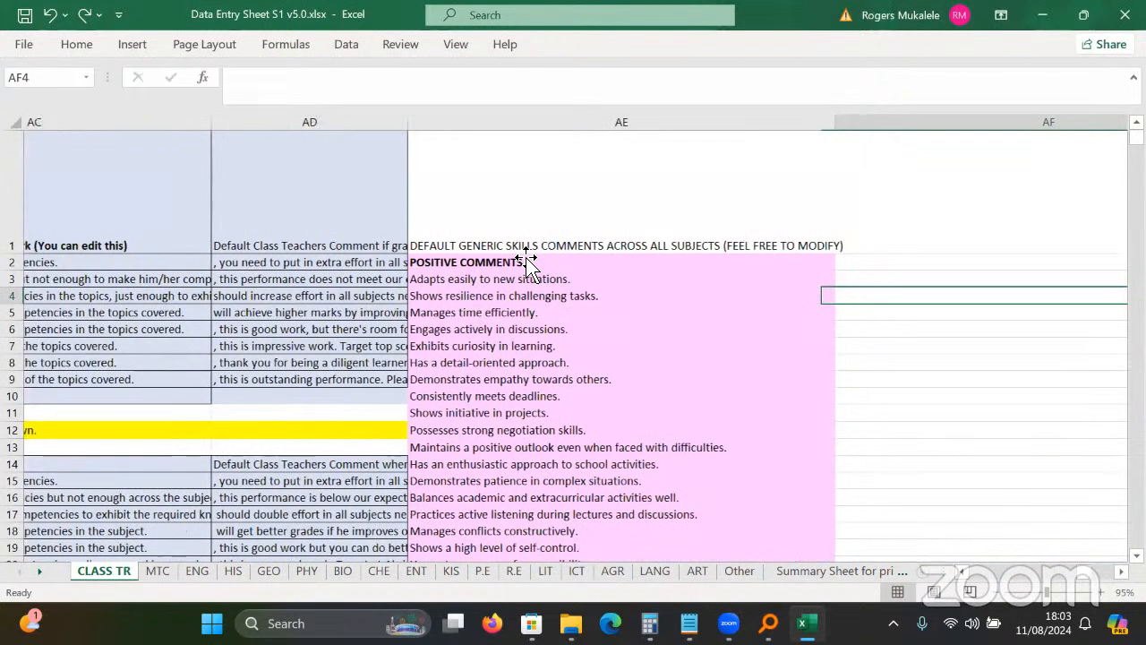
pyautogui.click(528, 262)
pyautogui.moveTo(527, 261); pyautogui.dragTo(529, 264)
pyautogui.click(442, 298)
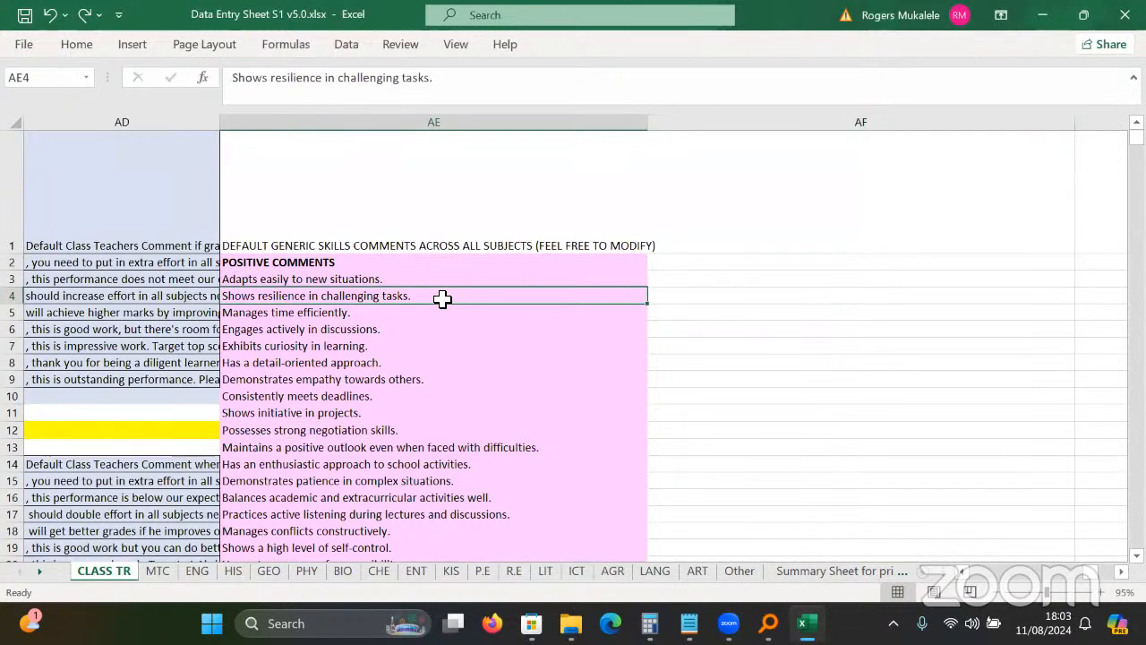
pyautogui.press('Down')
pyautogui.press('Down')
pyautogui.press('Down')
pyautogui.press('Down')
pyautogui.press('Down')
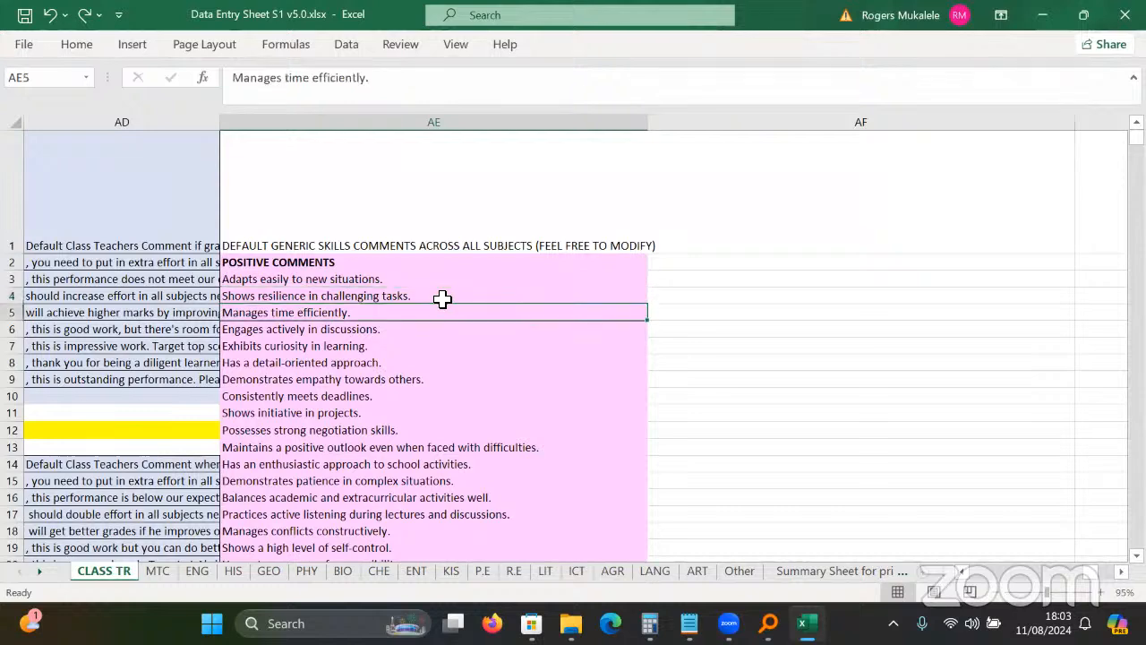
pyautogui.press('Down')
pyautogui.press('Down')
pyautogui.press('Down')
pyautogui.press('Down')
pyautogui.press('Down')
pyautogui.press('Down')
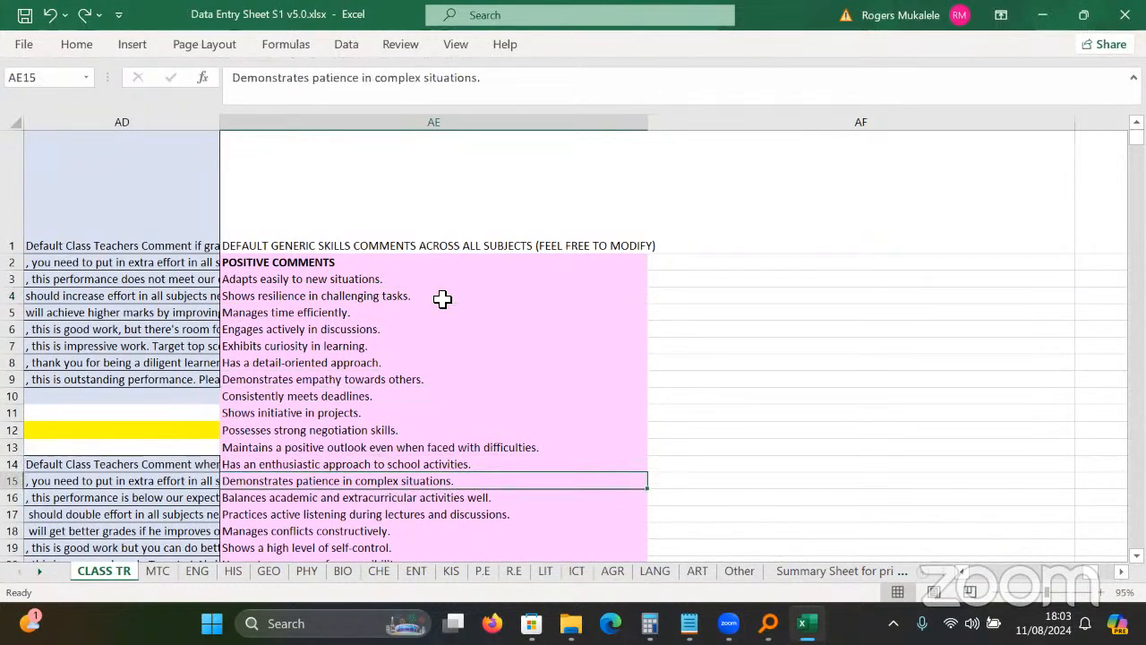
pyautogui.click(315, 383)
pyautogui.click(355, 412)
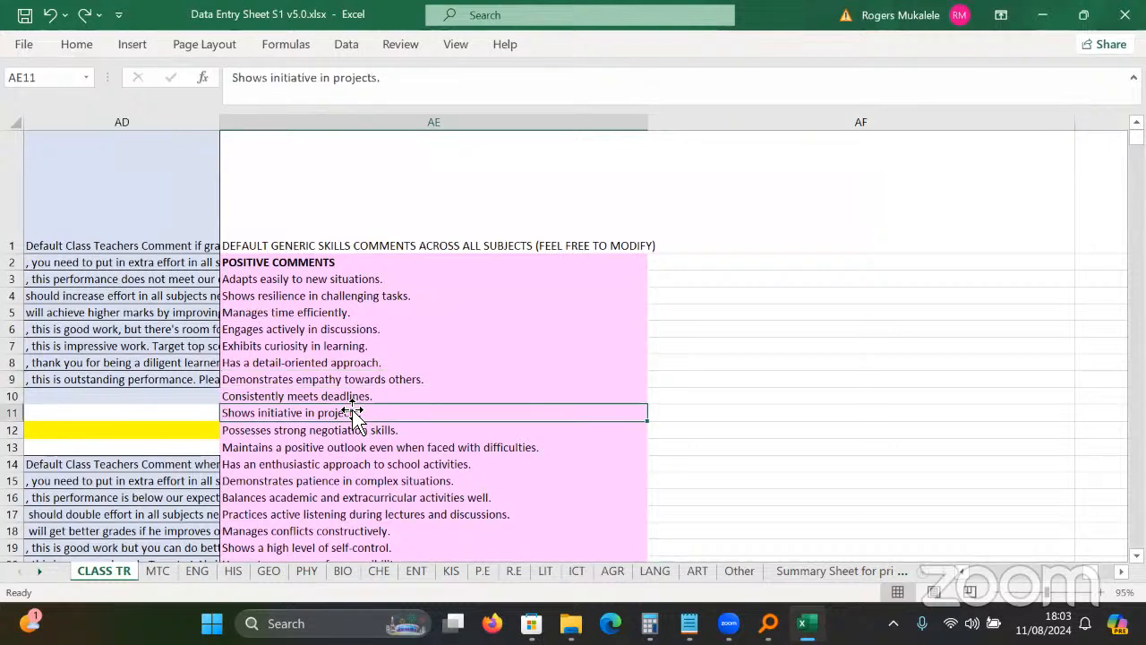
pyautogui.click(325, 448)
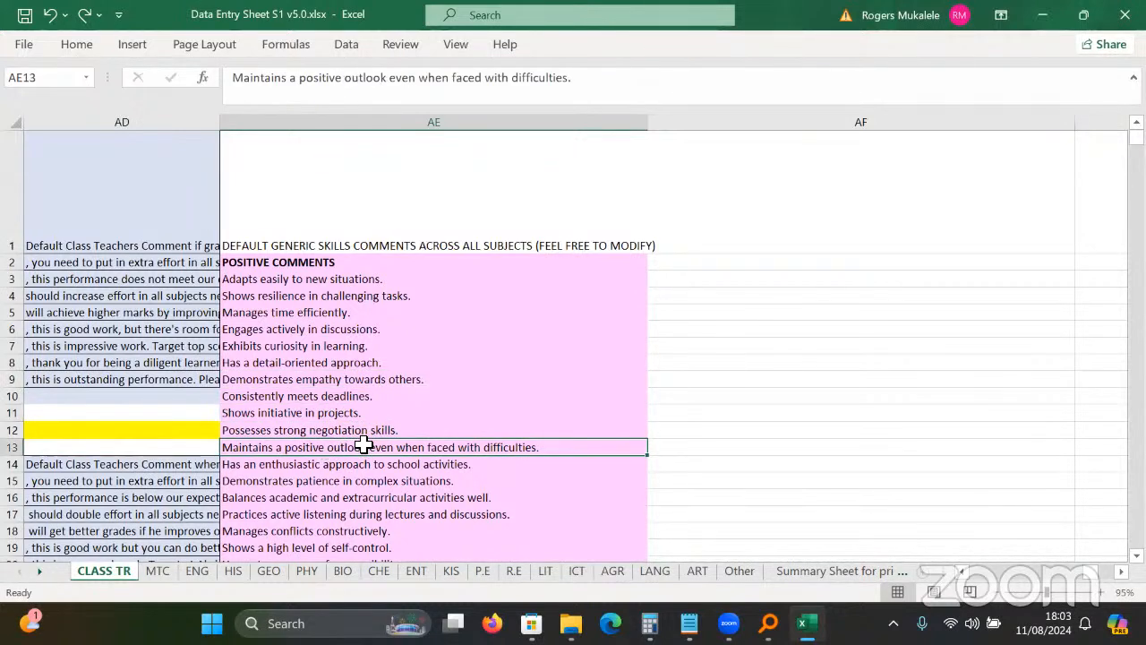
pyautogui.press('Down')
pyautogui.press('Down')
pyautogui.press('Down')
pyautogui.press('Down')
pyautogui.press('Down')
pyautogui.press('Down')
pyautogui.press('Down')
pyautogui.press('Down')
pyautogui.press('Down')
pyautogui.press('Down')
pyautogui.press('Down')
pyautogui.press('Down')
pyautogui.press('Down')
pyautogui.press('Down')
pyautogui.press('Down')
pyautogui.press('Down')
pyautogui.press('Down')
pyautogui.press('Down')
pyautogui.press('Down')
pyautogui.press('Down')
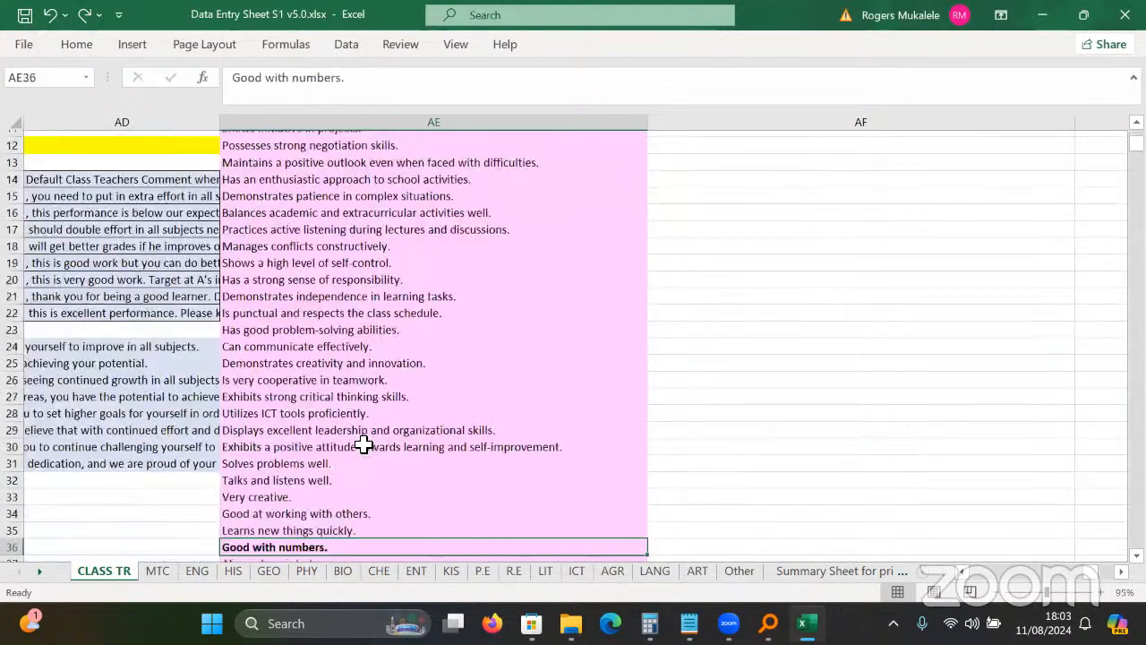
pyautogui.press('Down')
pyautogui.press('Down')
pyautogui.press('Down')
pyautogui.press('Down')
pyautogui.press('Down')
pyautogui.press('Down')
pyautogui.press('Down')
pyautogui.press('Down')
pyautogui.press('Down')
pyautogui.press('Down')
pyautogui.press('Down')
pyautogui.press('Down')
pyautogui.press('Down')
pyautogui.press('Down')
pyautogui.press('Down')
pyautogui.press('Down')
pyautogui.press('Down')
pyautogui.press('Down')
pyautogui.press('Down')
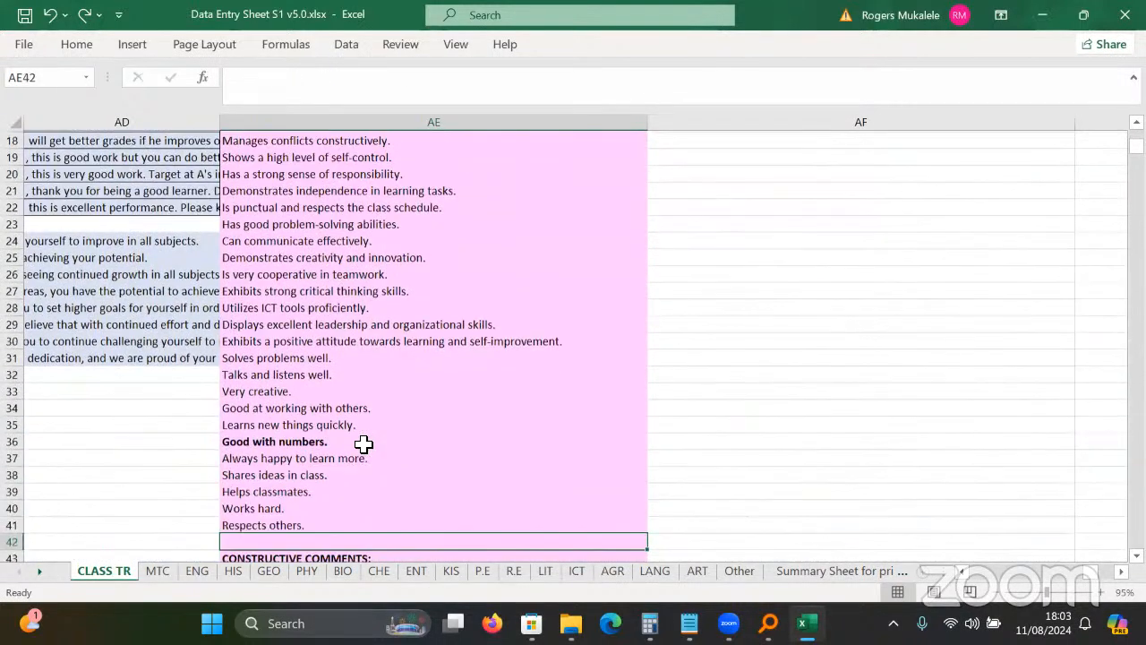
pyautogui.press('Down')
pyautogui.press('Down')
pyautogui.press('Down')
pyautogui.press('Down')
pyautogui.press('Down')
pyautogui.press('Down')
pyautogui.press('Down')
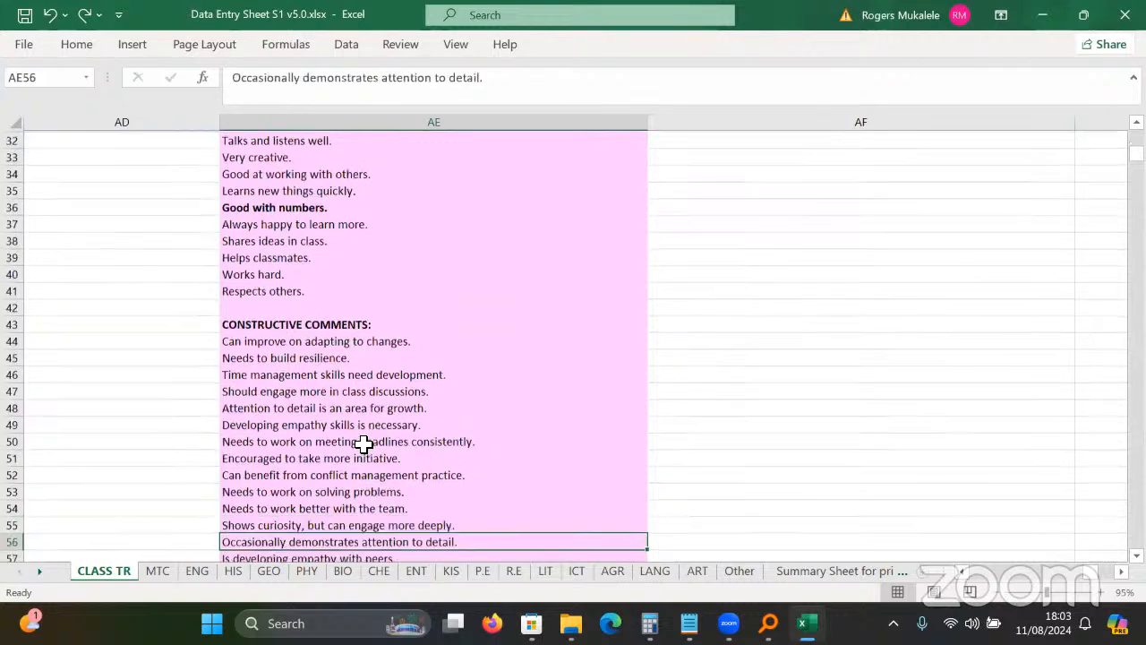
pyautogui.press('Down')
pyautogui.press('Down')
pyautogui.press('Down')
pyautogui.press('Down')
pyautogui.press('Down')
pyautogui.press('Down')
pyautogui.press('Down')
pyautogui.press('Down')
pyautogui.press('Down')
pyautogui.press('Down')
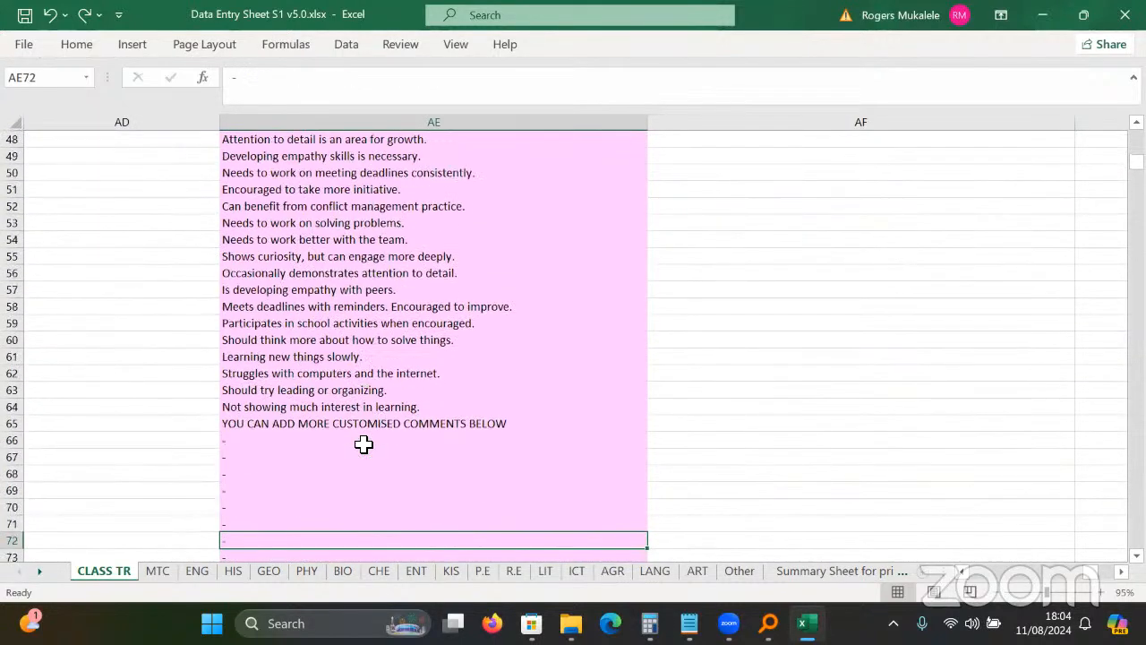
pyautogui.click(326, 320)
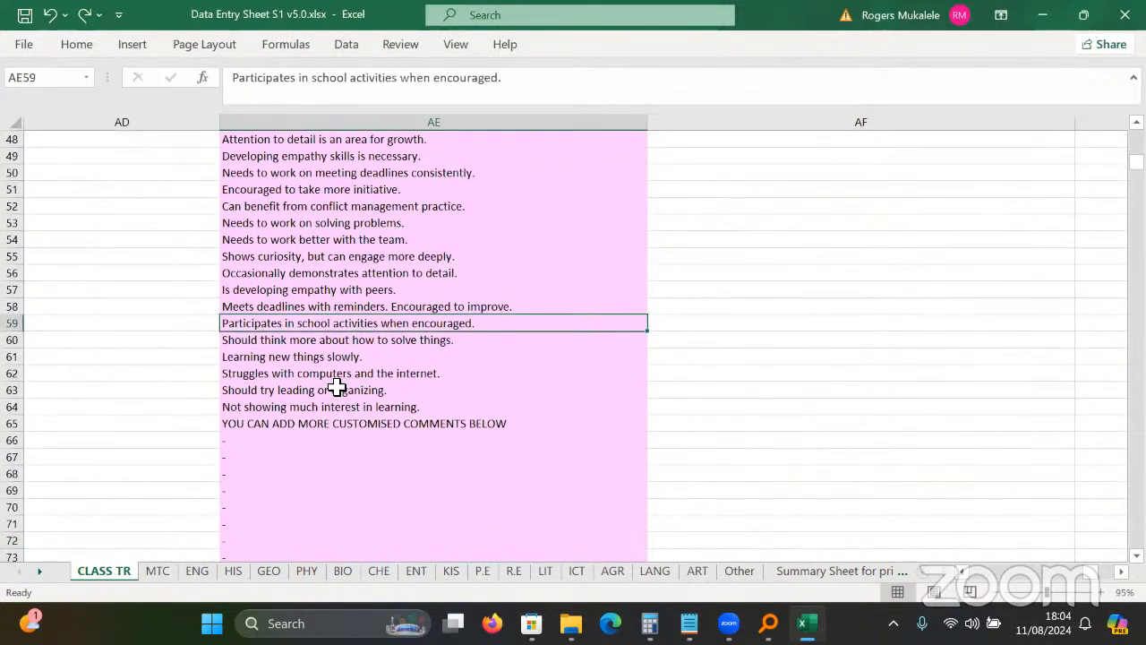
pyautogui.click(371, 372)
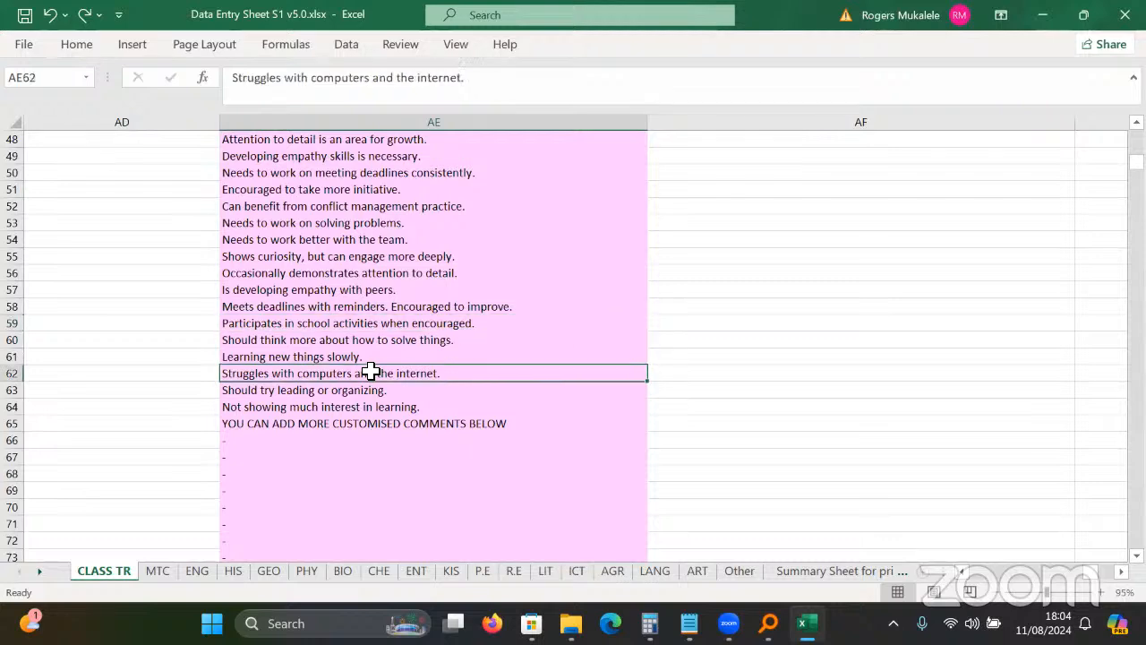
pyautogui.click(363, 423)
pyautogui.click(382, 280)
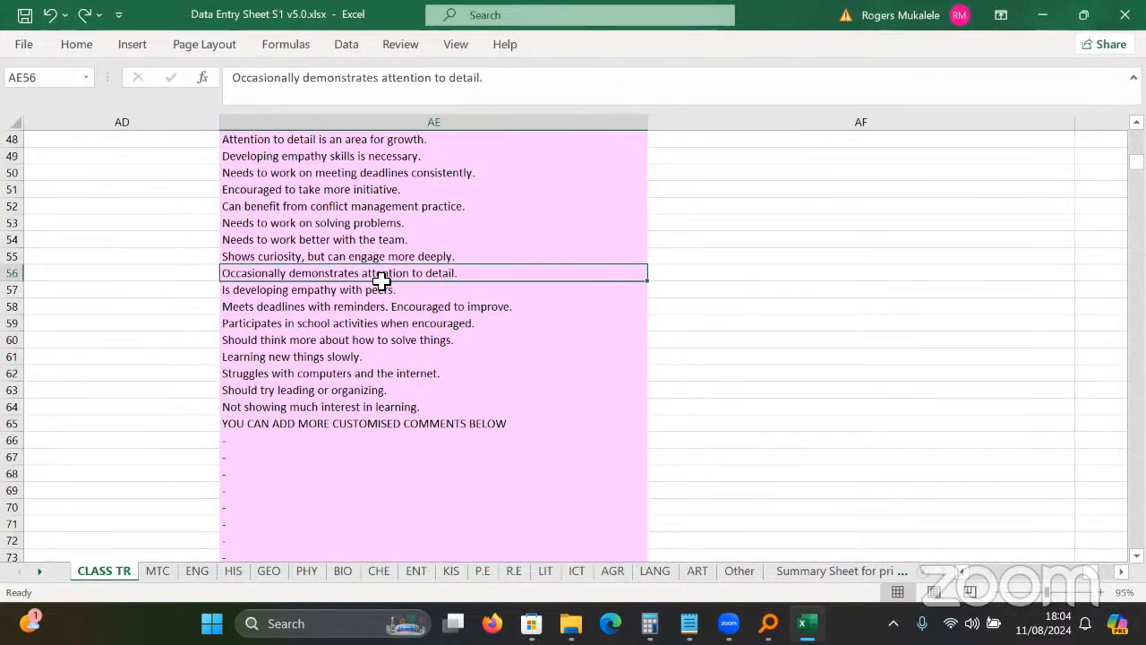
pyautogui.press('Up')
pyautogui.press('Up')
pyautogui.press('Up')
pyautogui.press('Up')
pyautogui.press('Up')
pyautogui.press('Up')
pyautogui.press('Up')
pyautogui.press('Up')
pyautogui.press('Up')
pyautogui.press('Up')
pyautogui.press('Up')
pyautogui.press('Up')
pyautogui.press('Up')
pyautogui.press('Up')
pyautogui.press('Up')
pyautogui.press('Up')
pyautogui.press('Up')
pyautogui.press('Up')
pyautogui.press('Up')
pyautogui.press('Up')
pyautogui.press('Up')
pyautogui.press('Up')
pyautogui.press('Up')
pyautogui.press('Up')
pyautogui.press('Up')
pyautogui.press('Up')
pyautogui.press('Up')
pyautogui.press('Up')
pyautogui.press('Up')
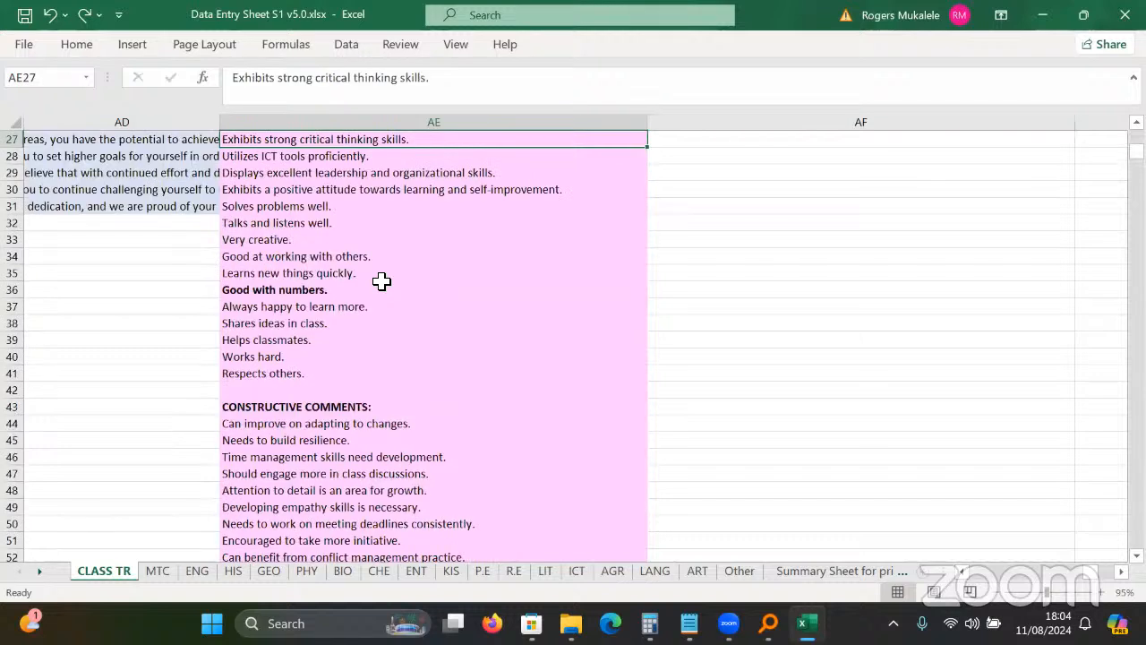
pyautogui.click(323, 290)
pyautogui.click(345, 351)
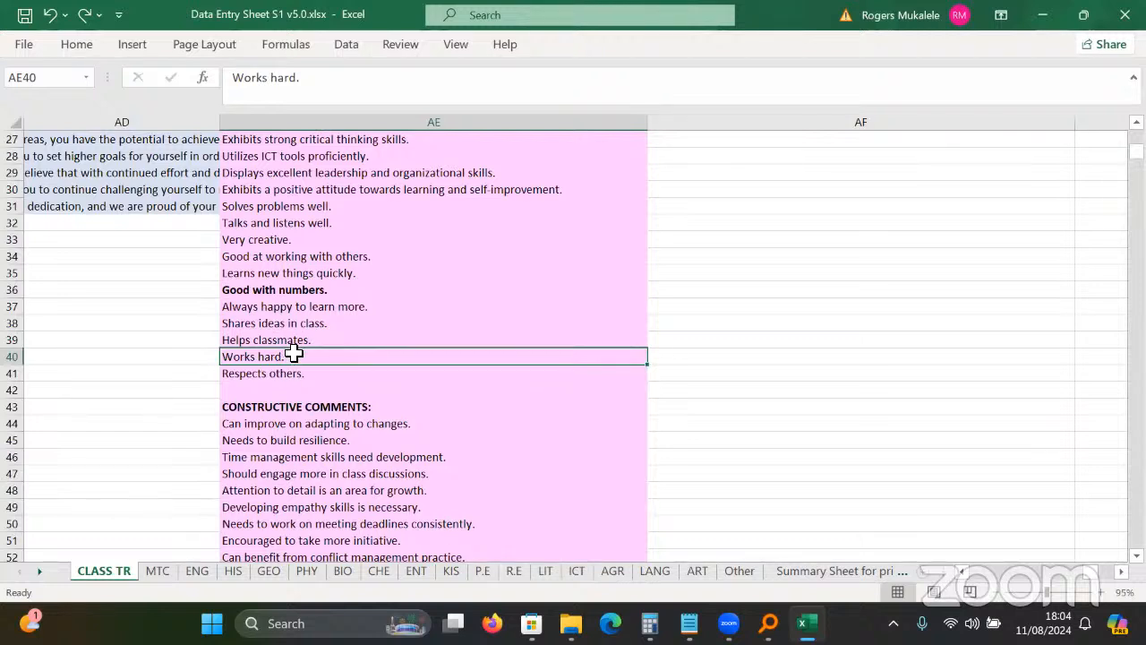
# Replace 'Works hard.' in AE40 with 'Akola bulingi emirimu', then return to cell A1.
pyautogui.moveTo(302, 79); pyautogui.dragTo(227, 79)
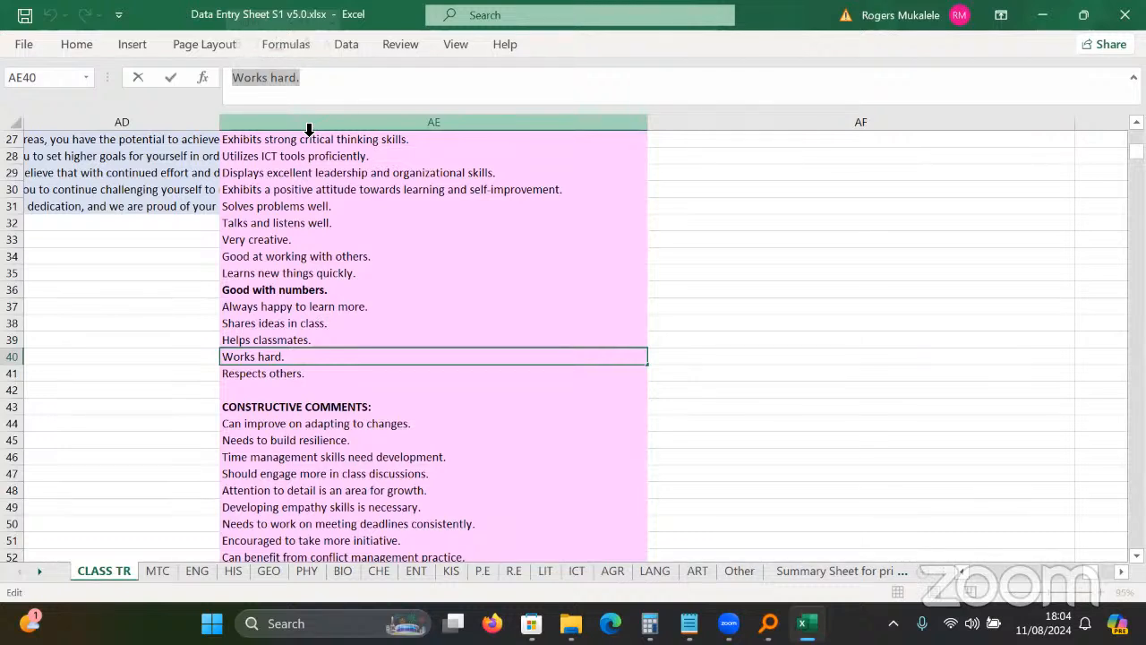
pyautogui.write('A')
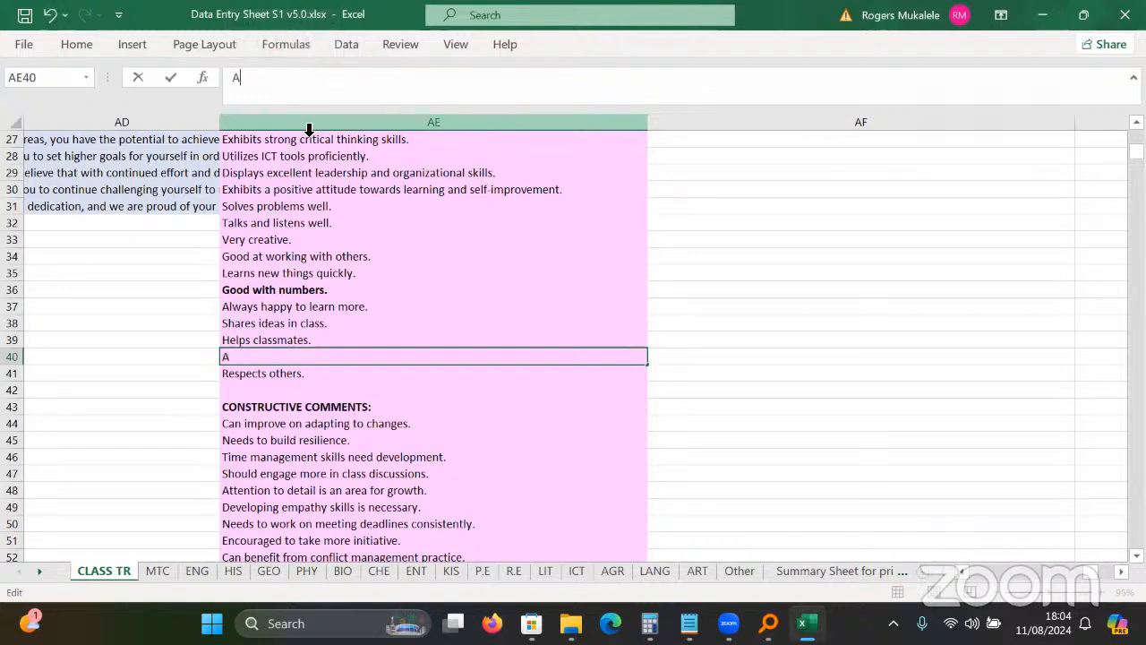
pyautogui.write('kola bulingi')
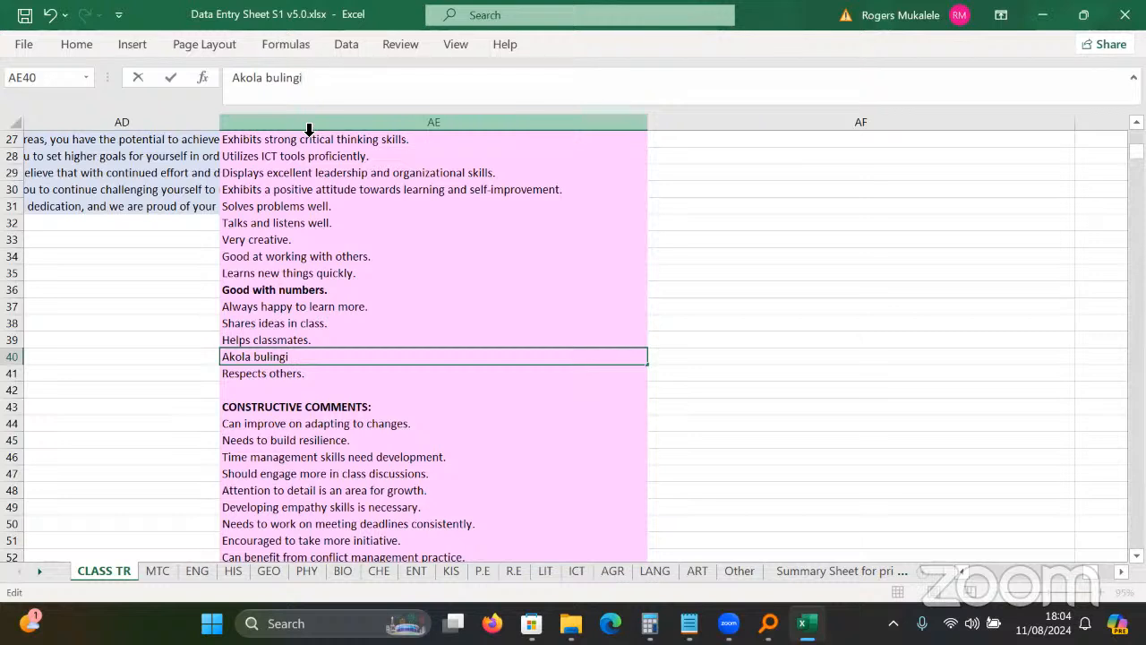
pyautogui.write(' emirimu')
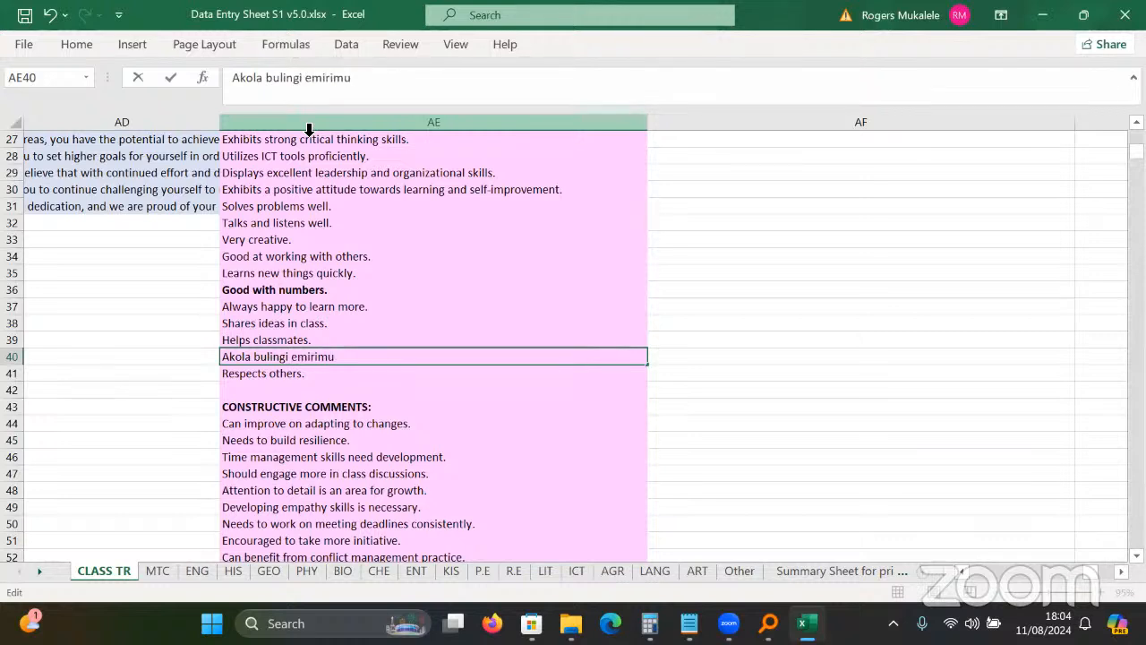
pyautogui.press('Return')
pyautogui.click(181, 301)
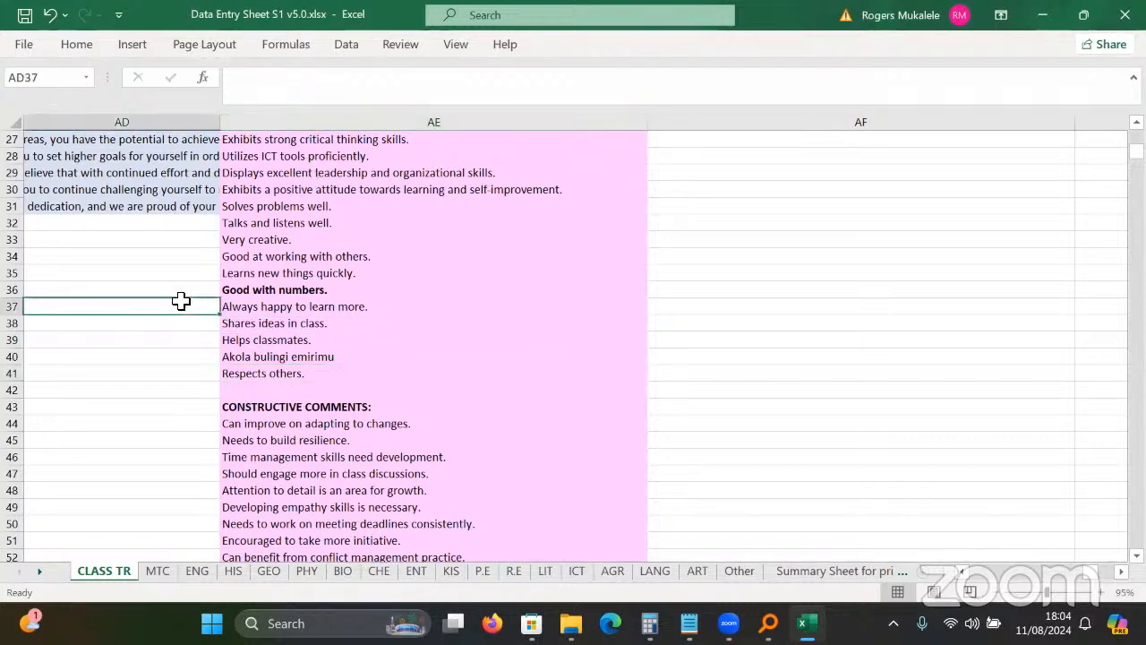
pyautogui.press('Left')
pyautogui.press('Left')
pyautogui.press('Left')
pyautogui.press('Left')
pyautogui.press('Left')
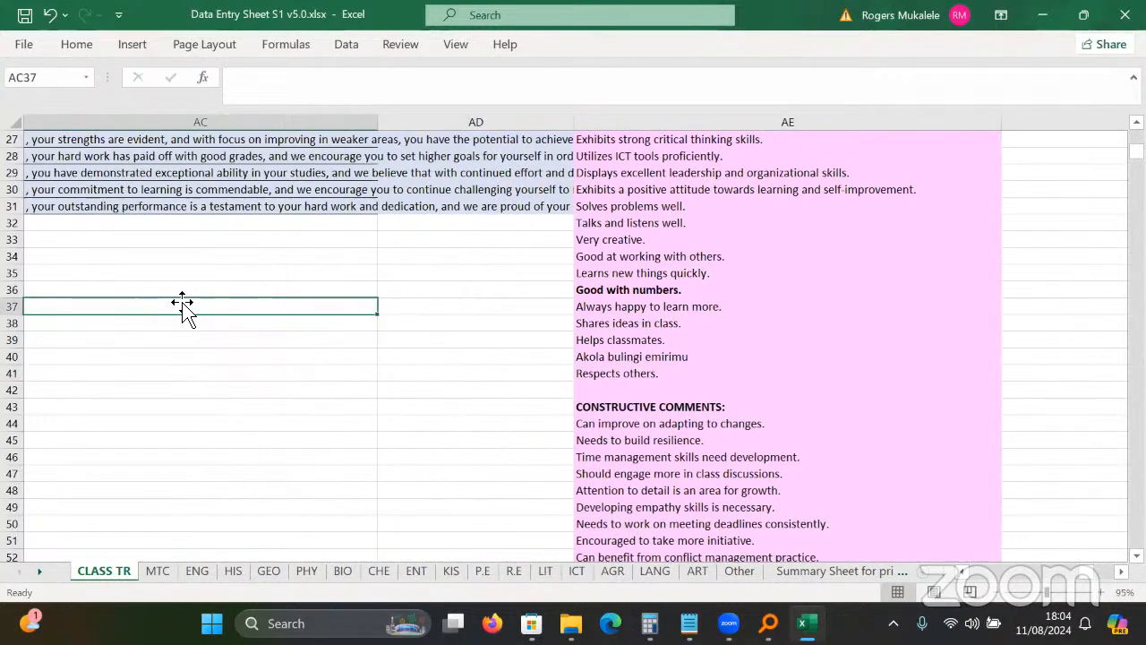
pyautogui.hotkey('ctrl', 'Home')
pyautogui.click(623, 248)
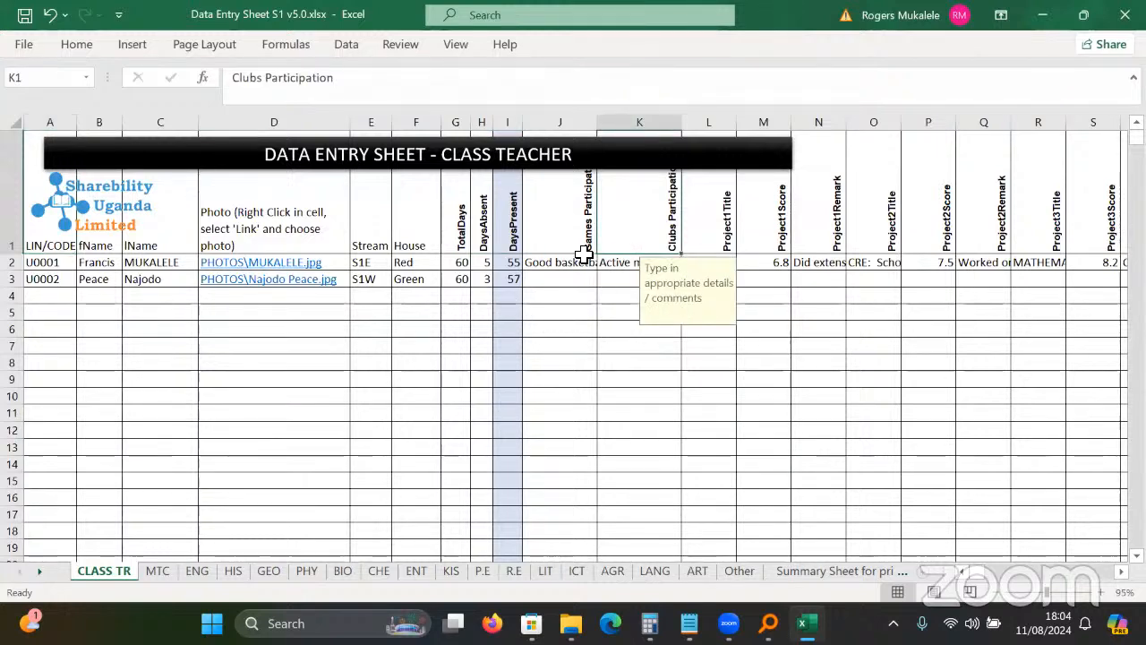
pyautogui.press('Right')
pyautogui.press('Right')
pyautogui.press('Right')
pyautogui.press('Right')
pyautogui.press('Right')
pyautogui.press('Right')
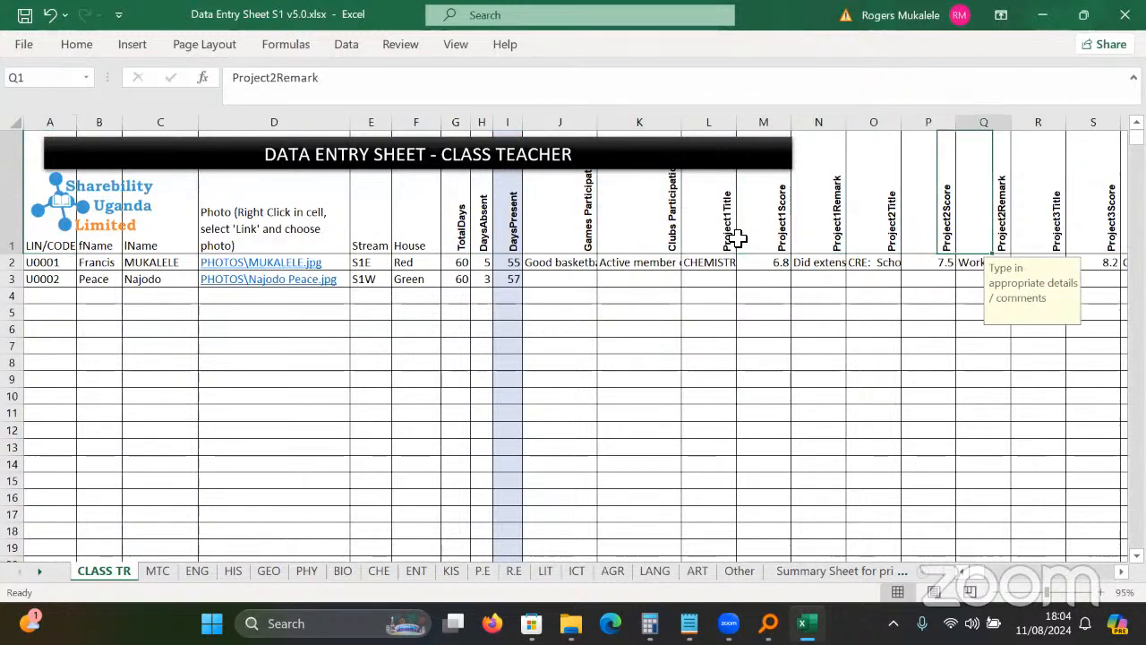
pyautogui.press('Right')
pyautogui.press('Right')
pyautogui.press('Right')
pyautogui.press('Right')
pyautogui.press('Right')
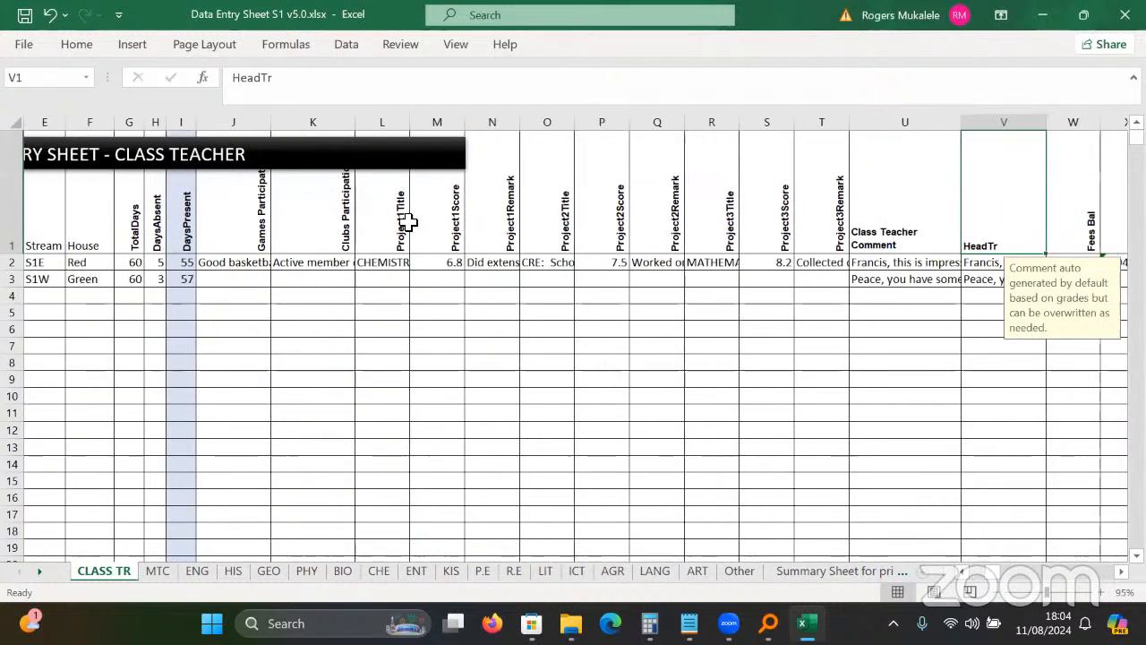
pyautogui.press('Left')
pyautogui.press('Left')
pyautogui.press('Left')
pyautogui.press('Left')
pyautogui.press('Left')
pyautogui.press('Left')
pyautogui.press('Left')
pyautogui.press('Left')
pyautogui.press('Left')
pyautogui.press('Left')
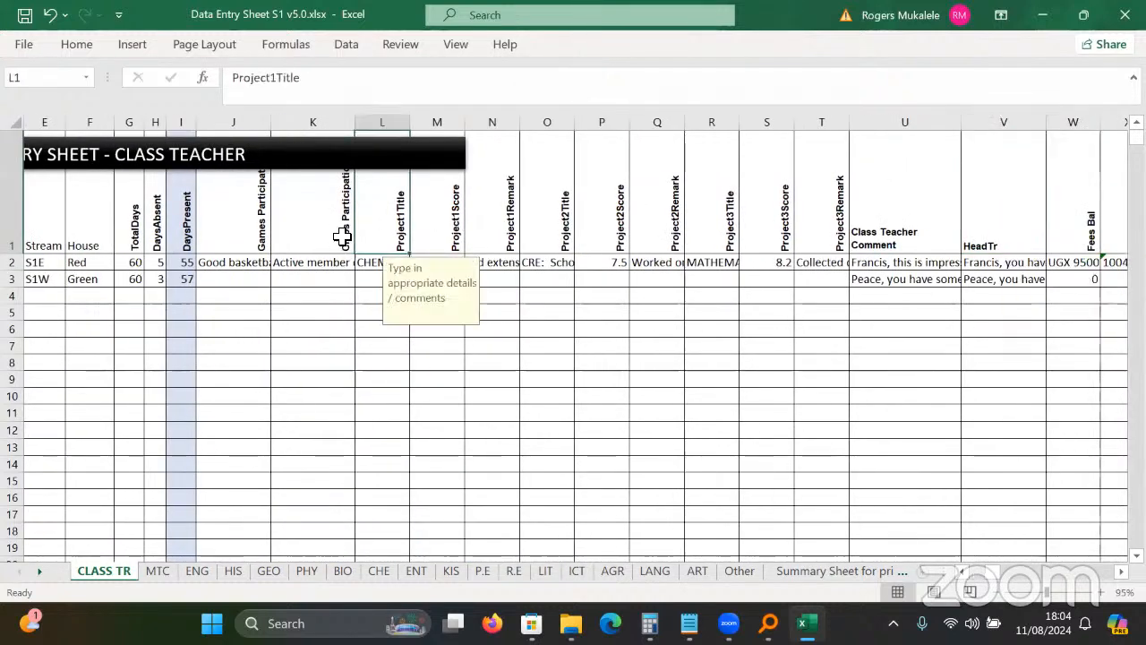
pyautogui.click(445, 230)
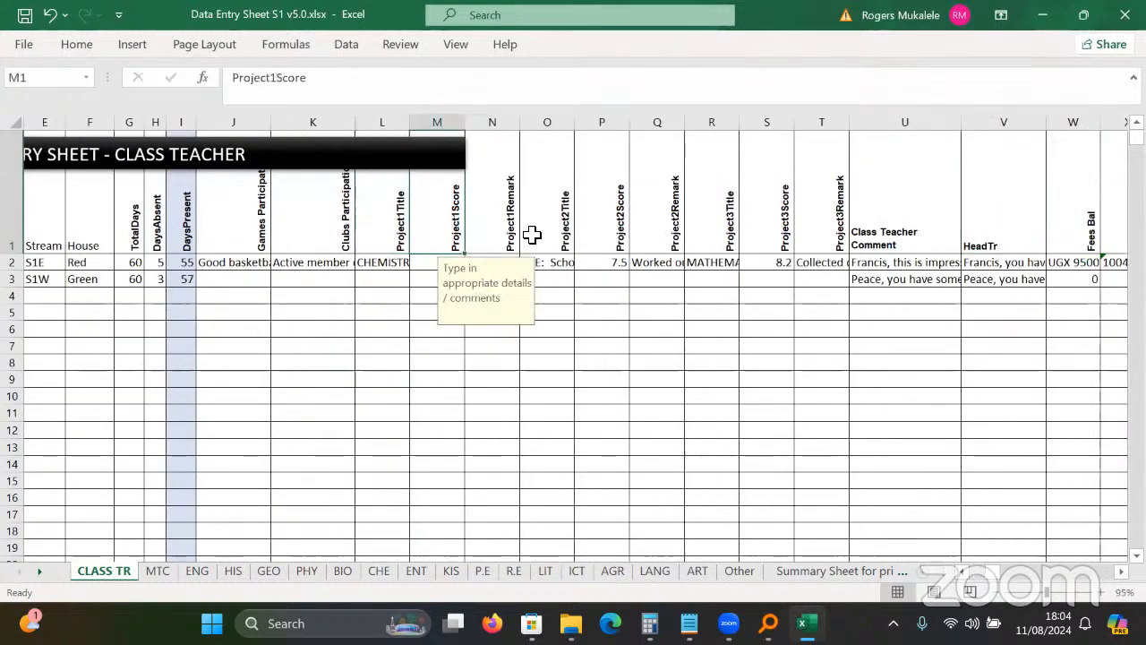
pyautogui.click(156, 569)
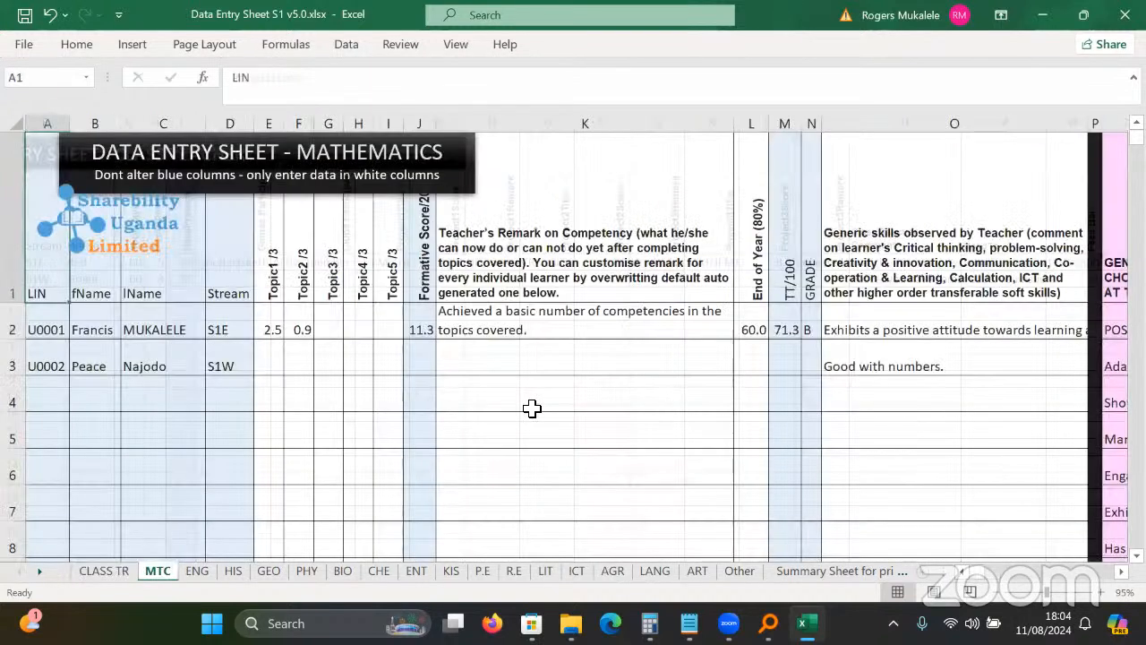
pyautogui.click(126, 578)
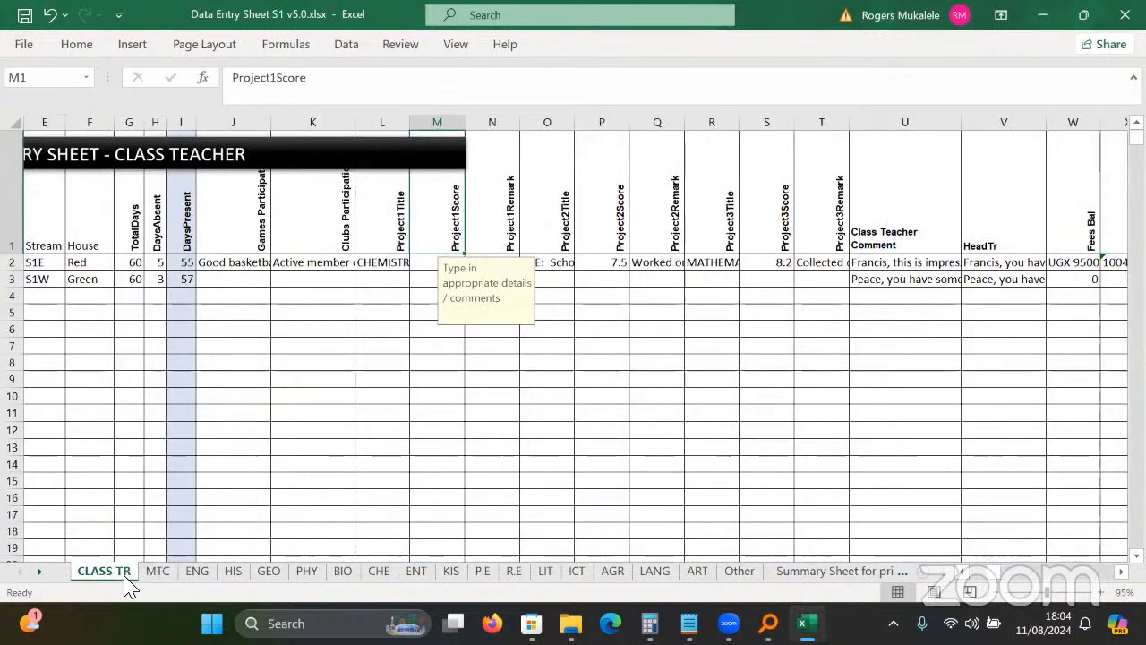
pyautogui.click(320, 391)
pyautogui.hotkey('ctrl', 'Home')
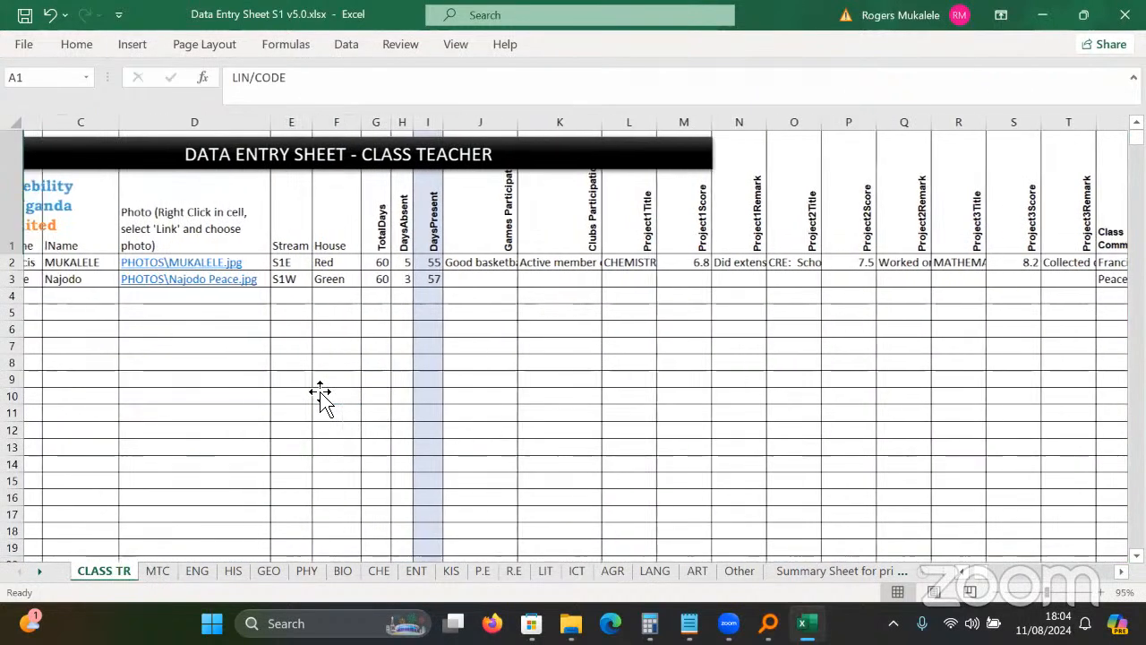
pyautogui.click(114, 279)
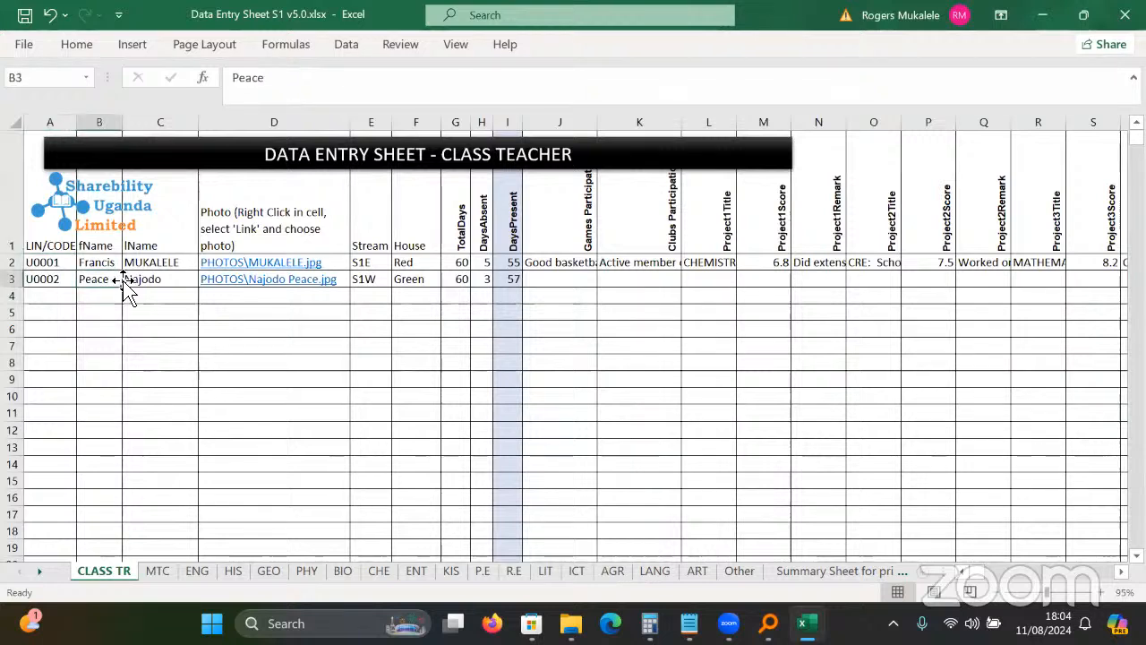
pyautogui.click(448, 298)
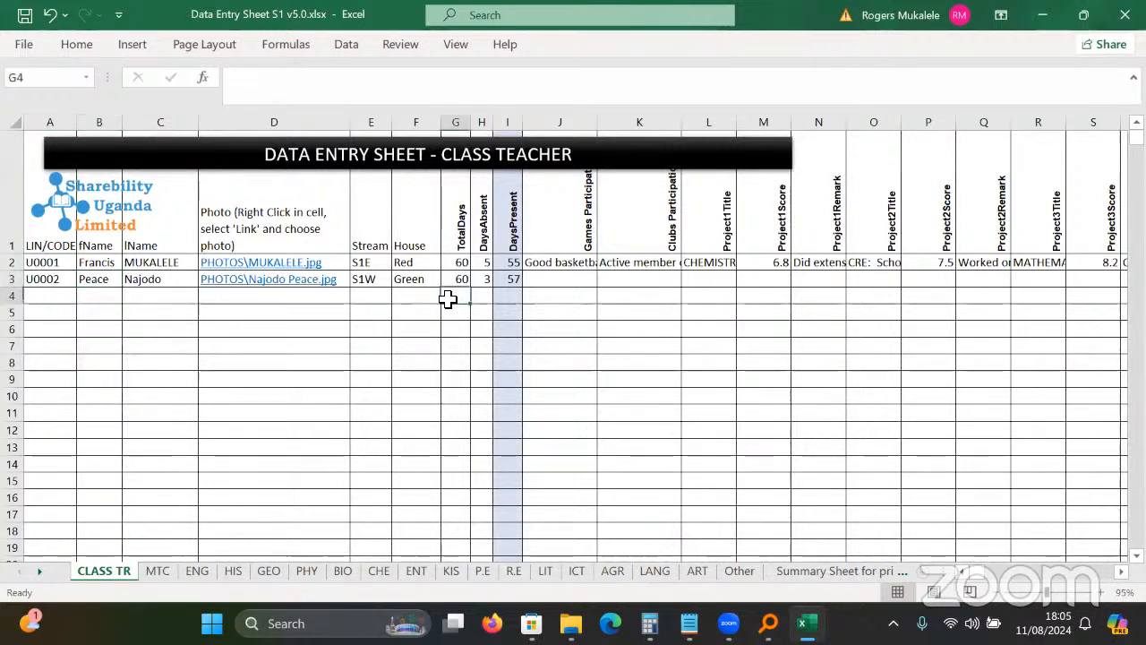
pyautogui.click(785, 266)
pyautogui.press('Right')
pyautogui.press('Right')
pyautogui.press('Right')
pyautogui.press('Right')
pyautogui.press('Right')
pyautogui.press('Right')
pyautogui.press('Right')
pyautogui.press('Right')
pyautogui.press('Right')
pyautogui.press('Right')
pyautogui.press('Right')
pyautogui.press('Right')
pyautogui.press('Right')
pyautogui.press('Right')
pyautogui.press('Right')
pyautogui.press('Right')
pyautogui.press('Right')
pyautogui.press('Right')
pyautogui.press('Right')
pyautogui.press('Right')
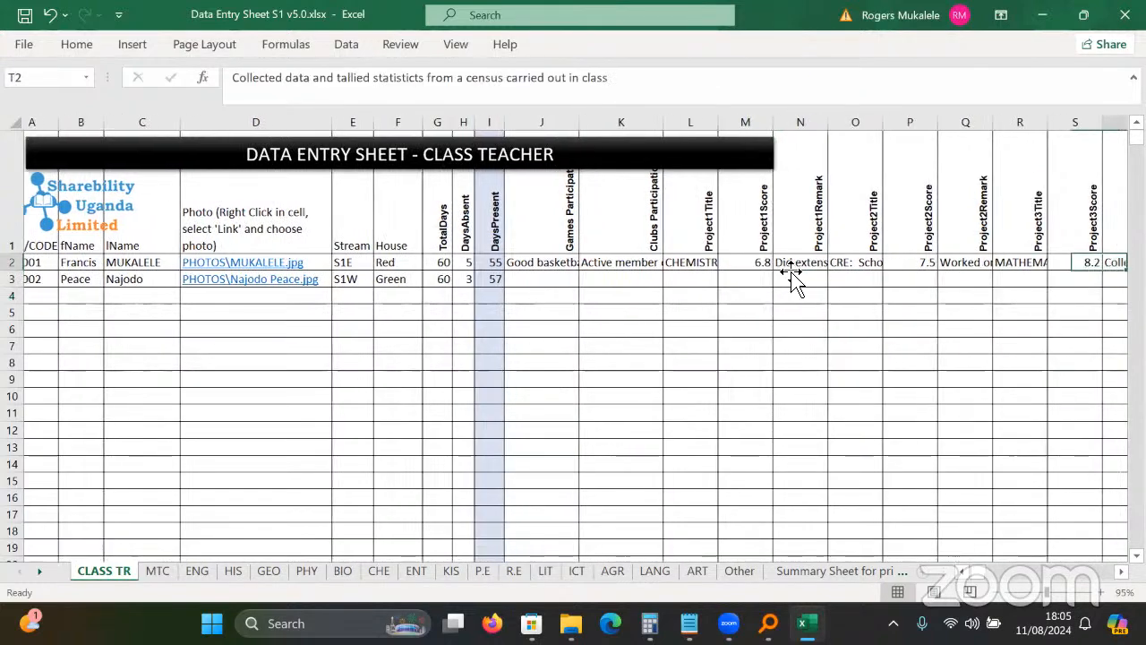
pyautogui.press('Left')
pyautogui.press('Left')
pyautogui.press('Left')
pyautogui.press('Left')
pyautogui.press('Left')
pyautogui.press('Left')
pyautogui.press('Left')
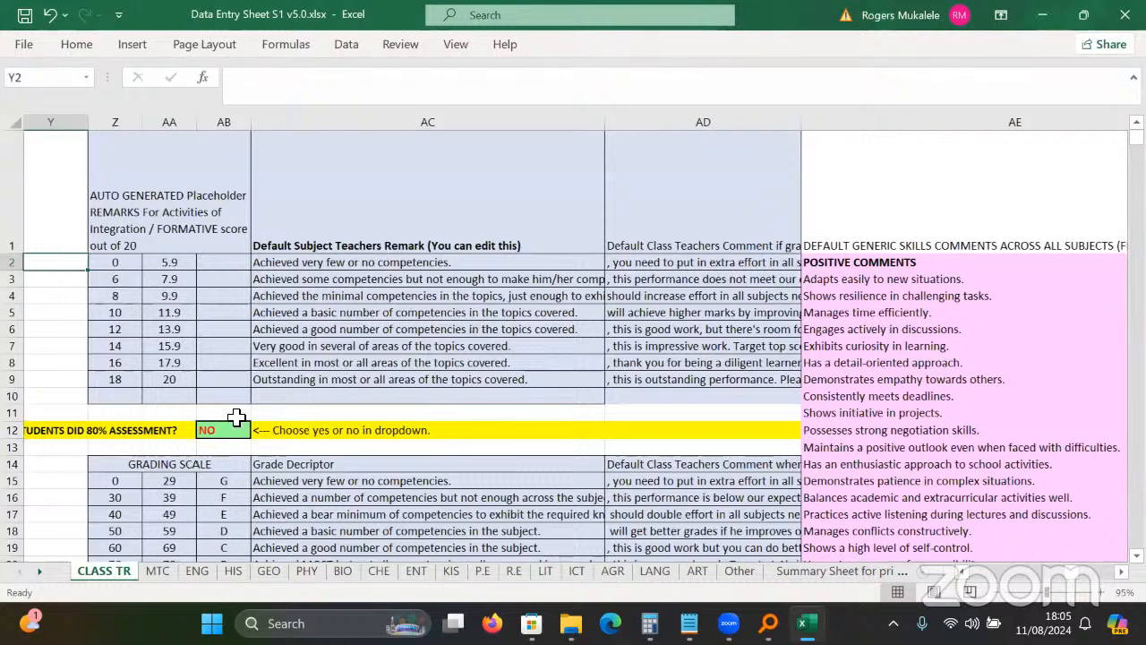
pyautogui.press('Left')
pyautogui.press('Left')
pyautogui.press('Left')
pyautogui.moveTo(191, 435); pyautogui.dragTo(550, 437)
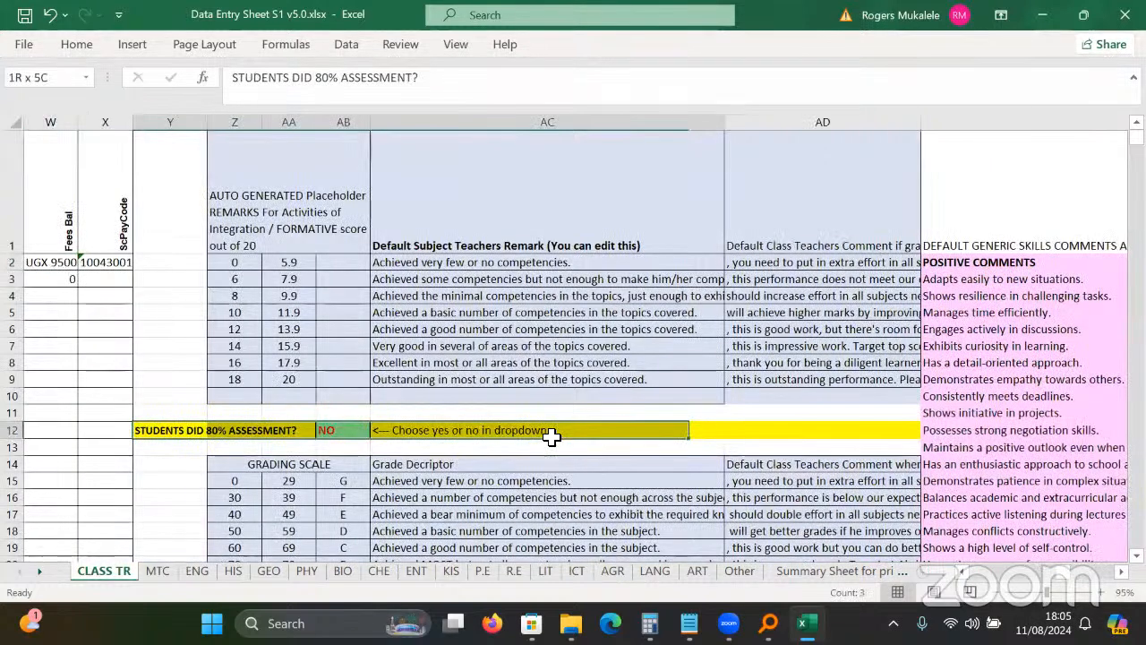
pyautogui.click(244, 431)
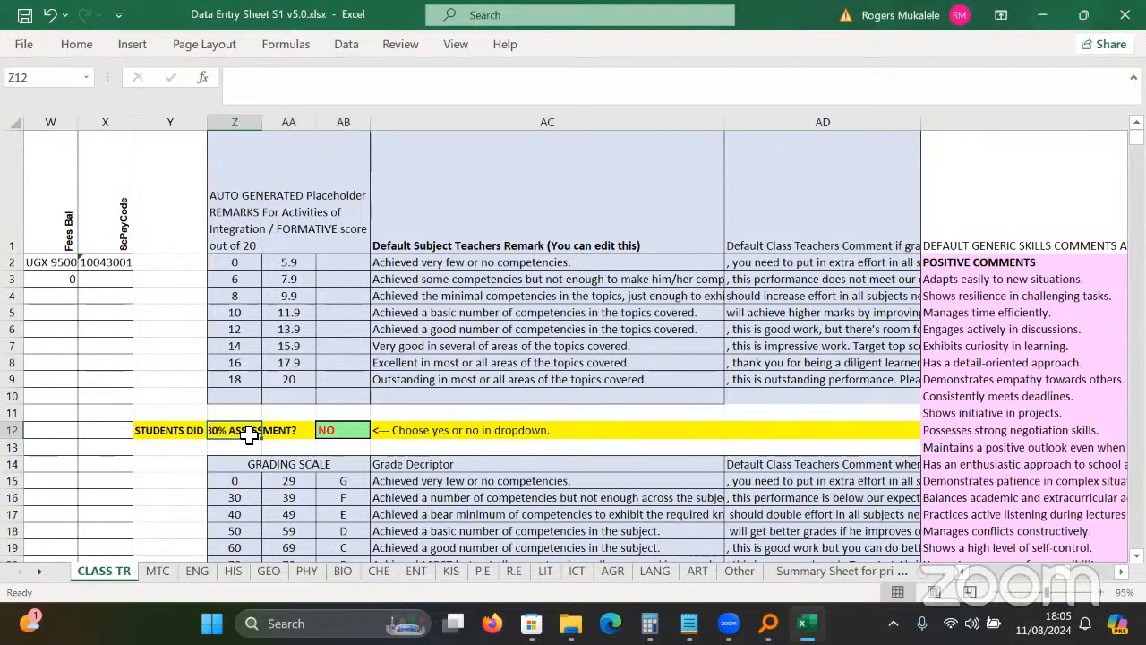
pyautogui.click(178, 430)
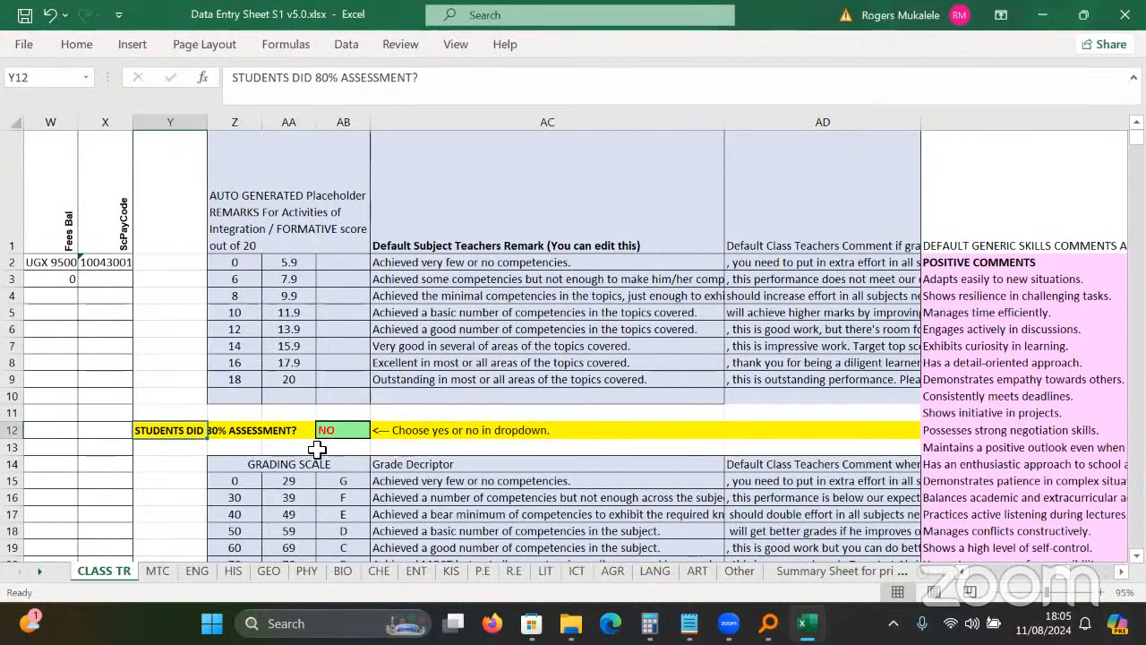
# Answer the 80% assessment question in AB12, trying YES and then settling on NO.
pyautogui.click(343, 433)
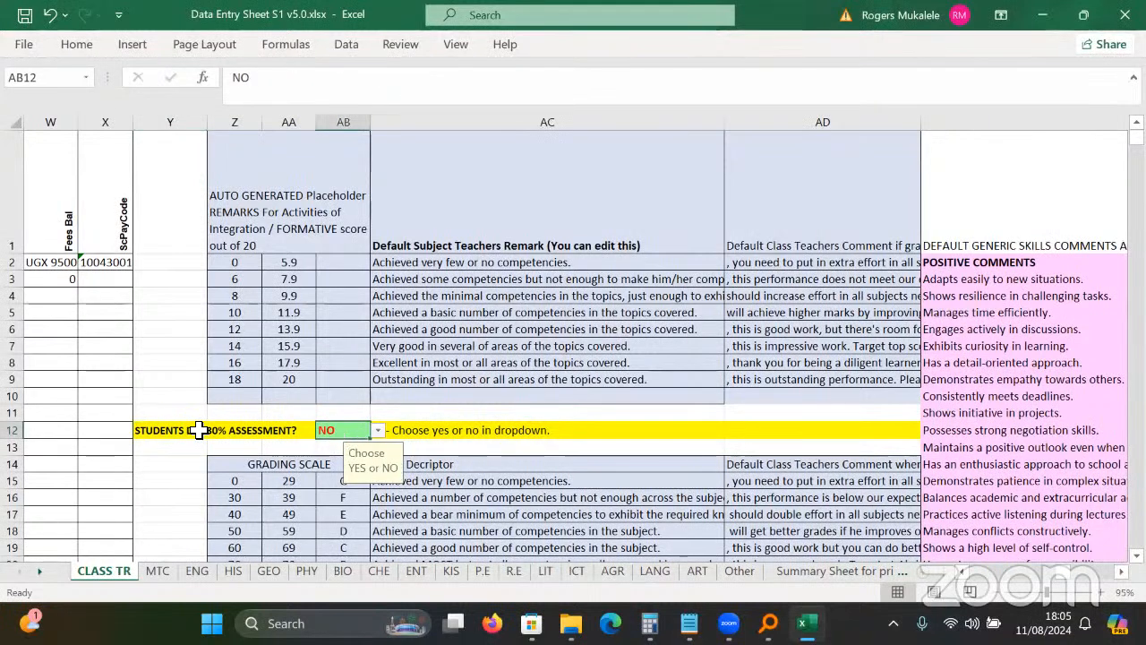
pyautogui.click(378, 431)
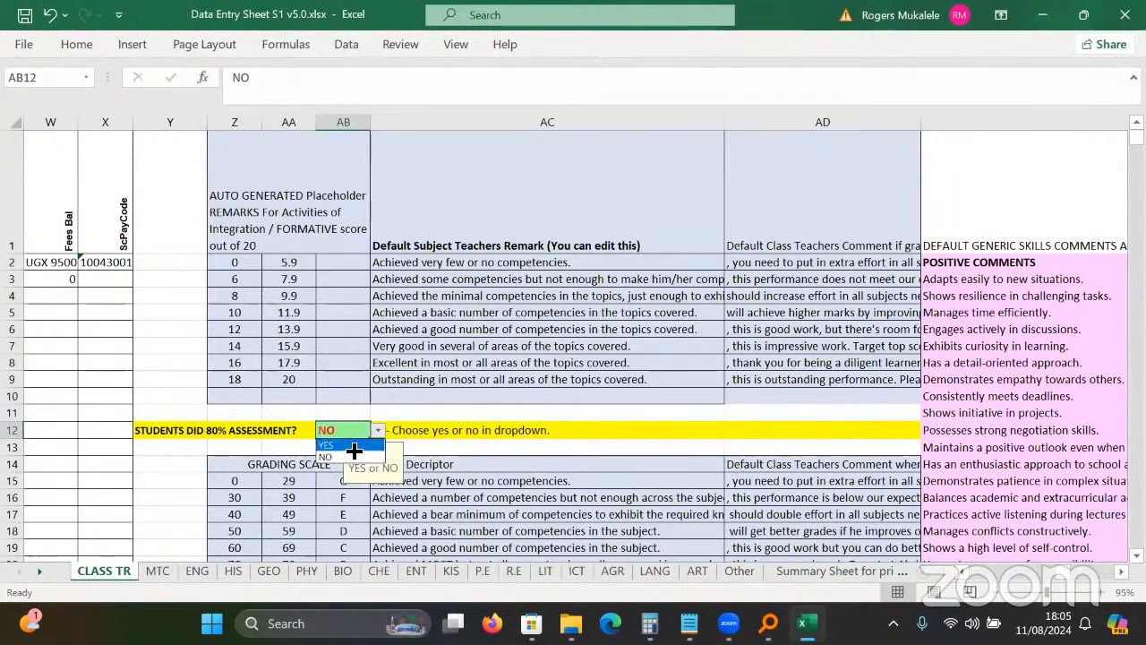
pyautogui.click(355, 449)
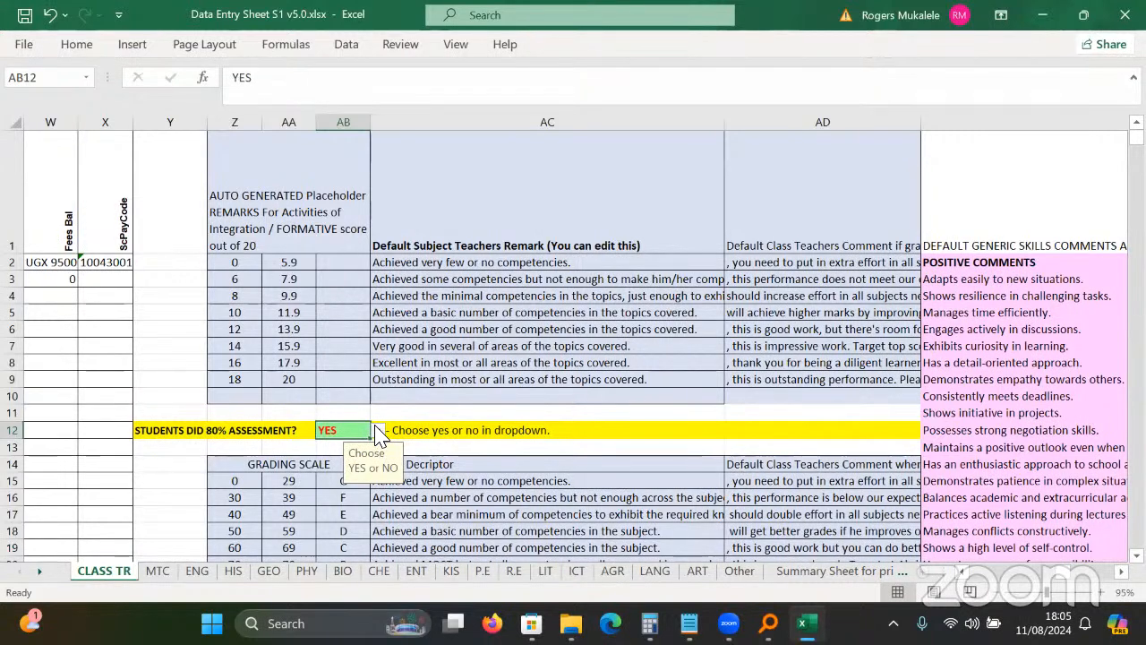
pyautogui.click(379, 433)
pyautogui.press('Down')
pyautogui.press('Return')
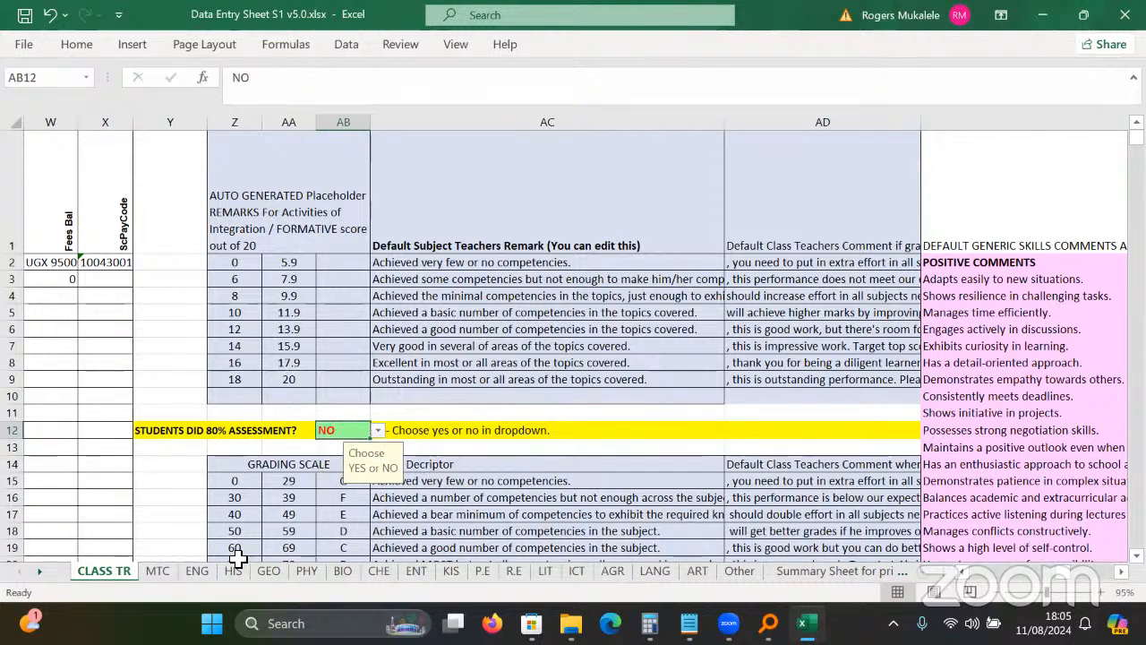
# On the MTC sheet, clear topic scores E2:G3 and enter 3 as Topic1 in E2.
pyautogui.click(157, 571)
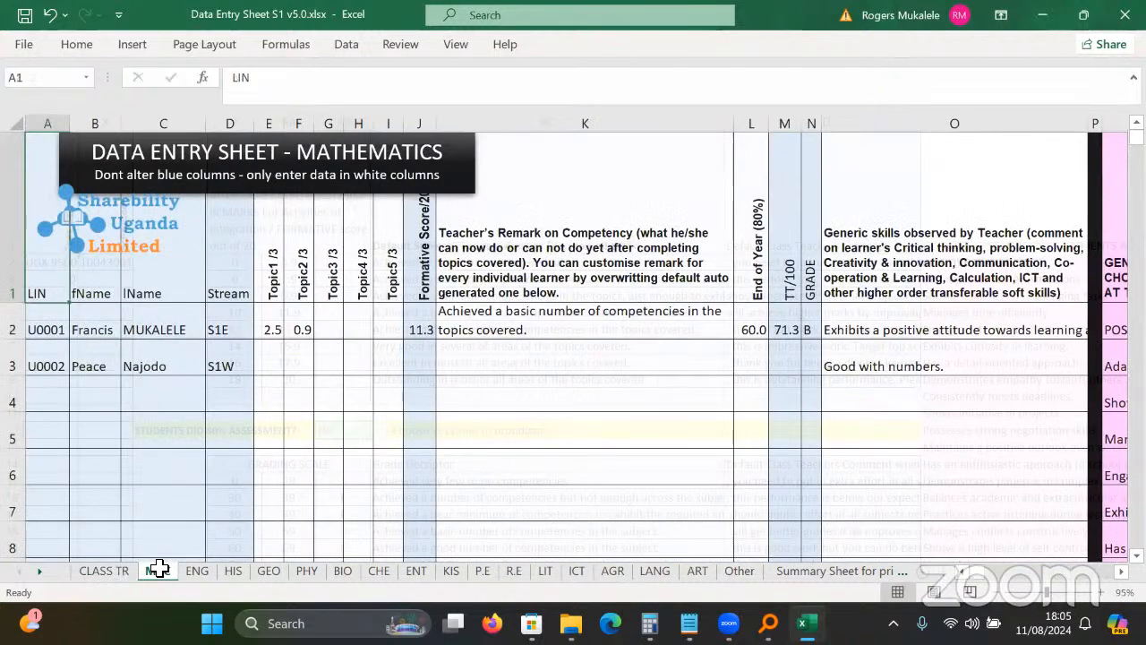
pyautogui.click(250, 469)
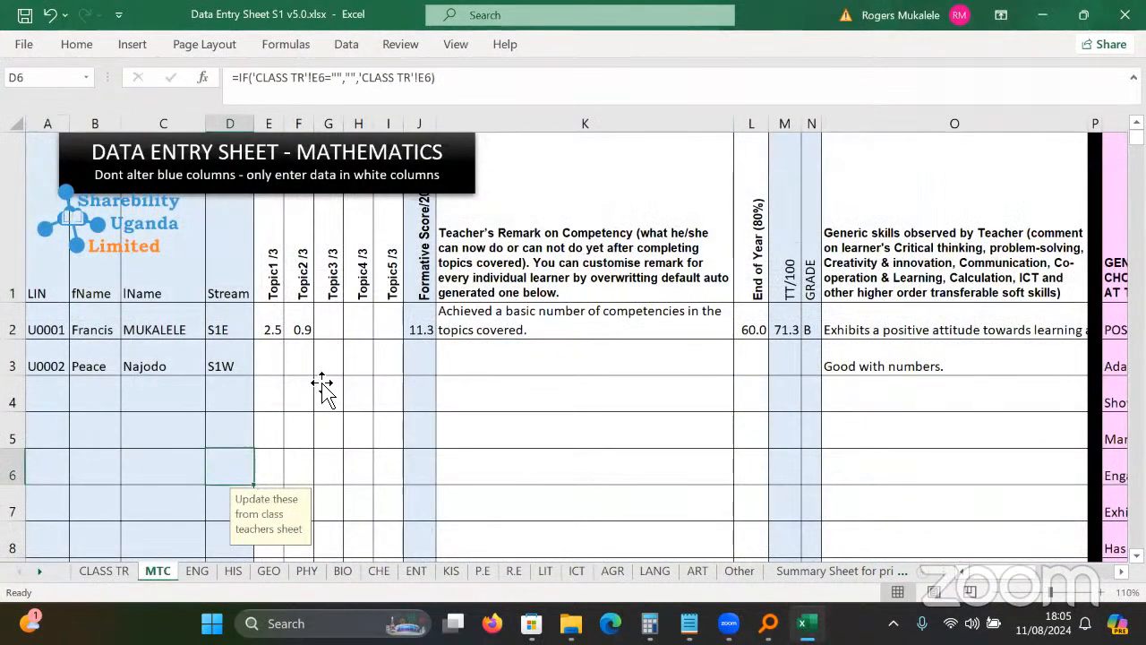
pyautogui.click(338, 326)
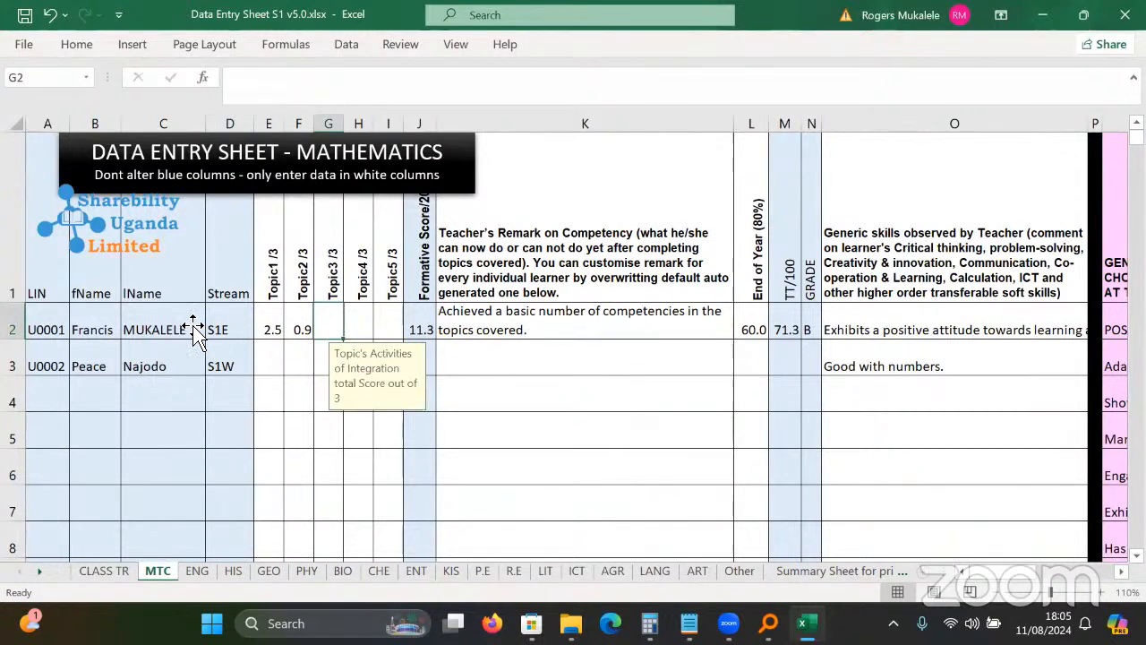
pyautogui.click(299, 397)
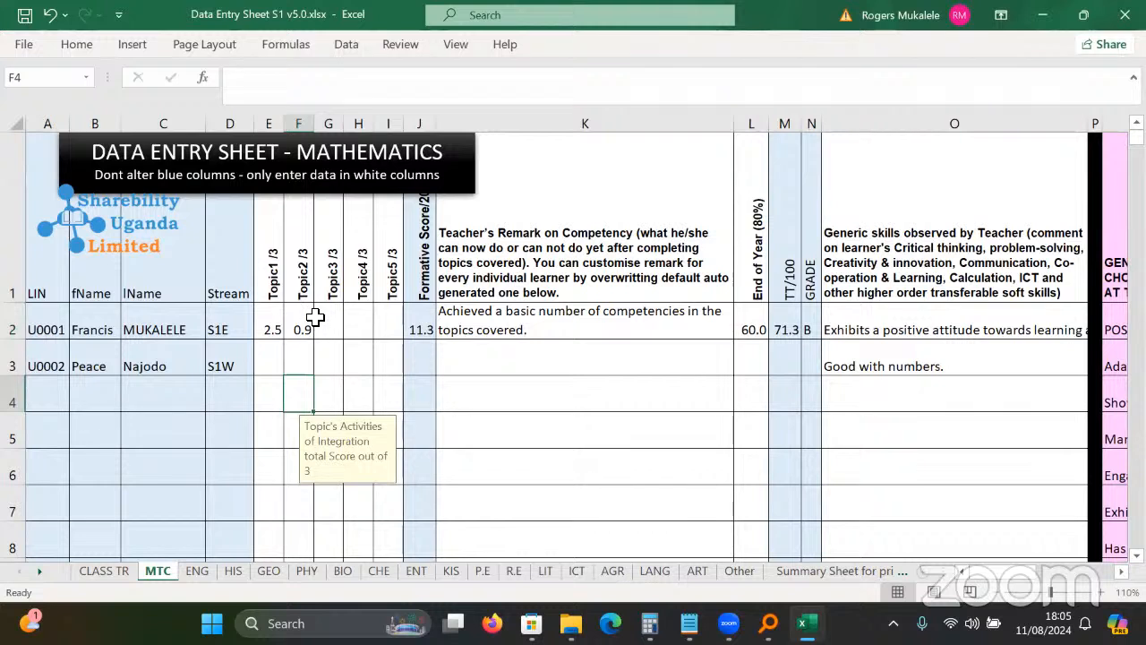
pyautogui.moveTo(270, 327); pyautogui.dragTo(317, 360)
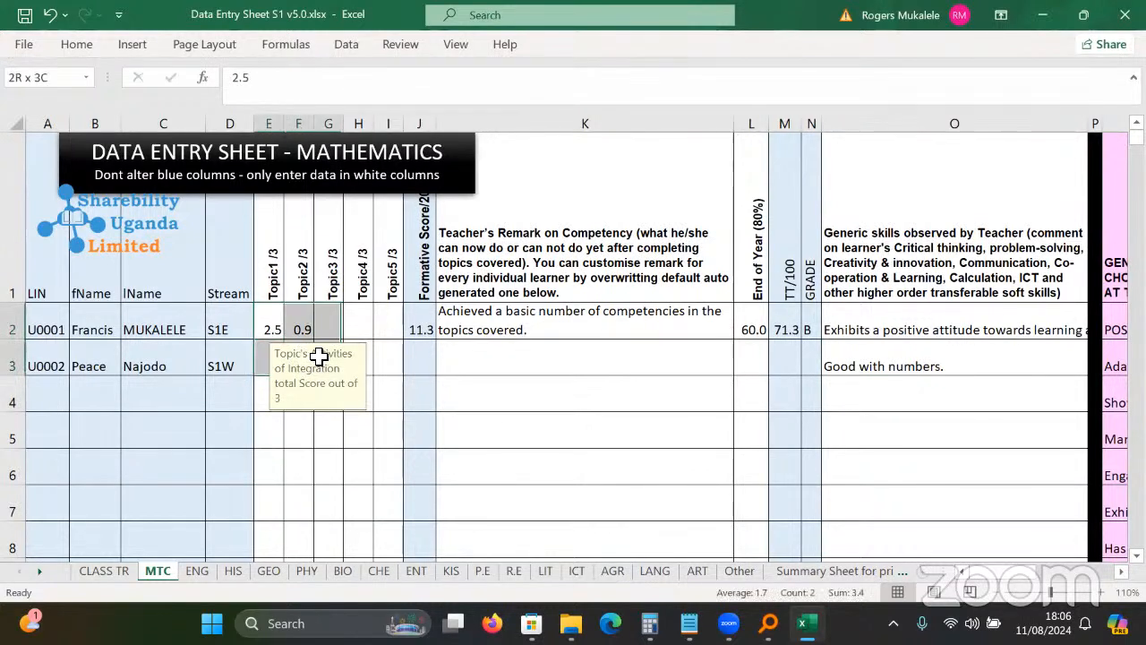
pyautogui.press('Delete')
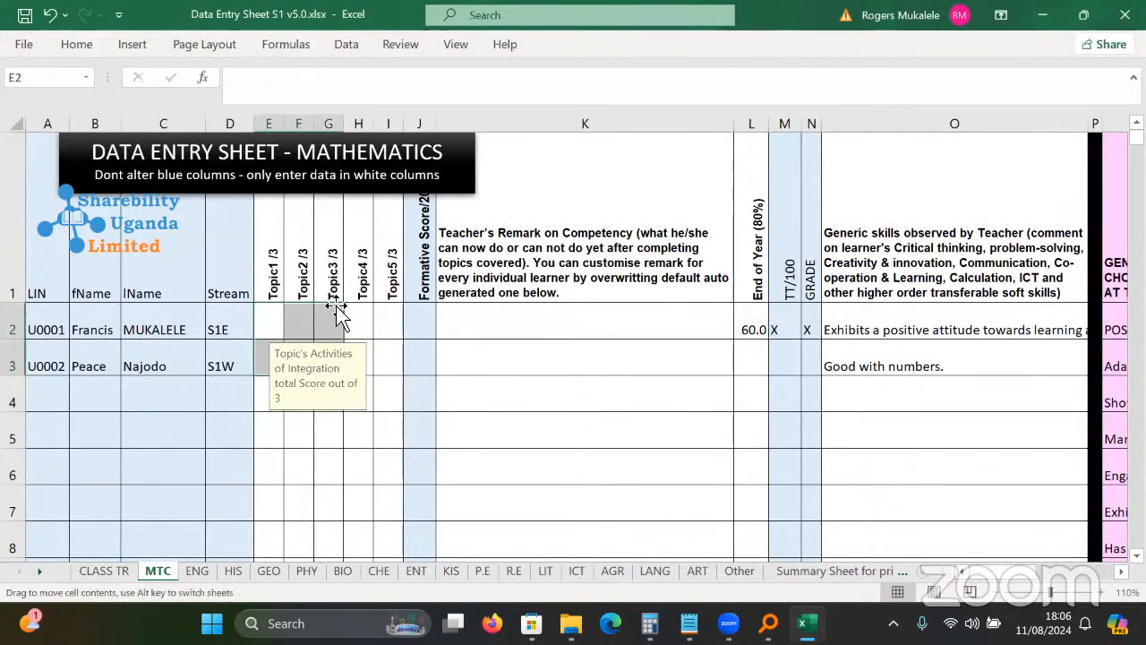
pyautogui.click(280, 318)
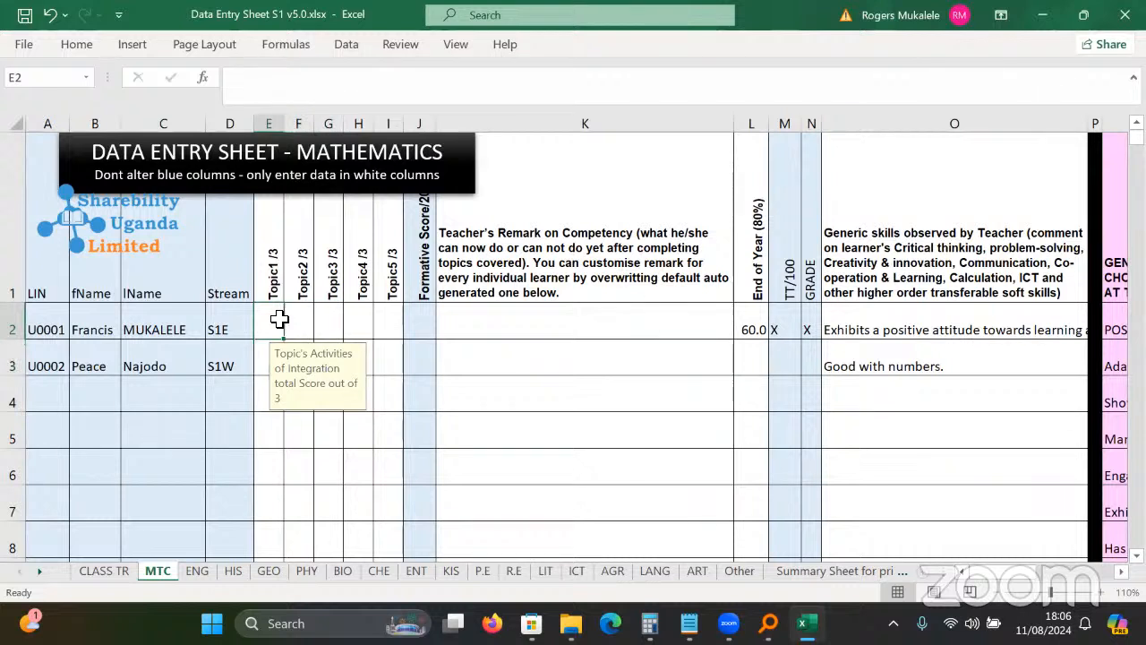
pyautogui.write('3')
pyautogui.press('Return')
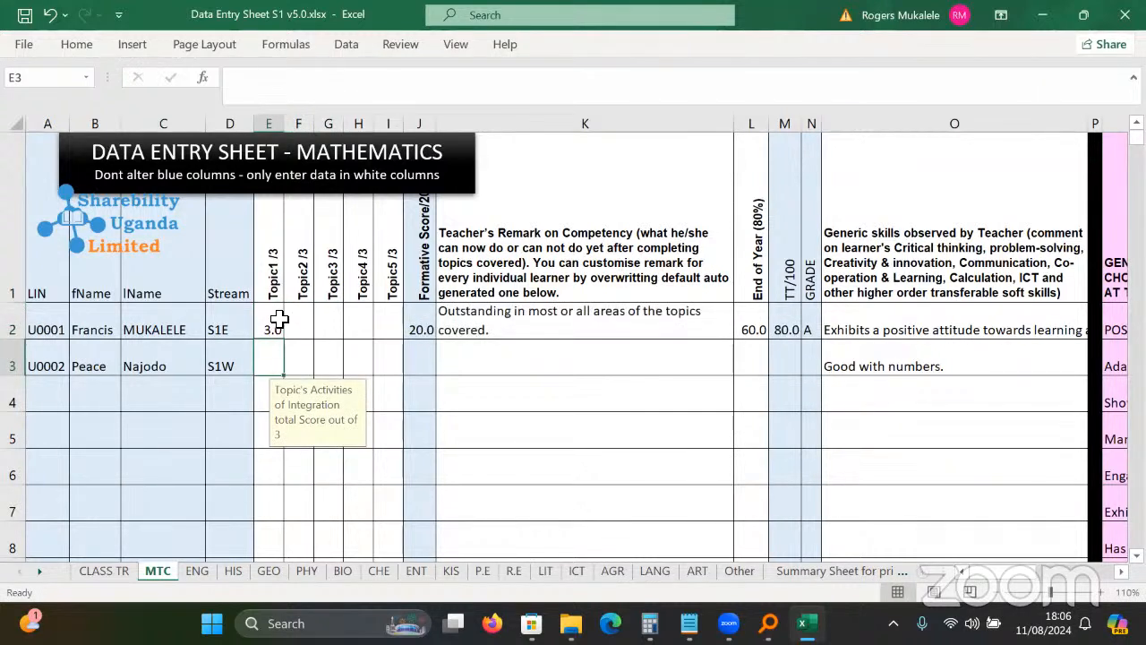
# Enter 2.5 as the first learner's Topic2 score in F2 after 4 is rejected as out of range.
pyautogui.click(299, 328)
pyautogui.write('4')
pyautogui.press('Return')
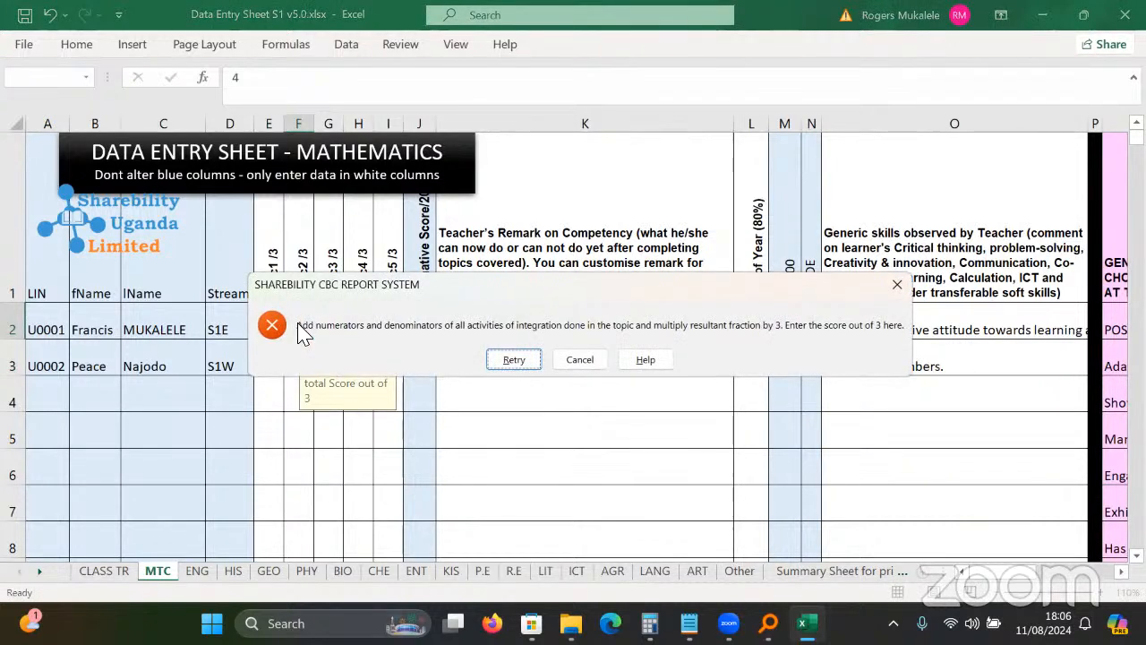
pyautogui.press('Return')
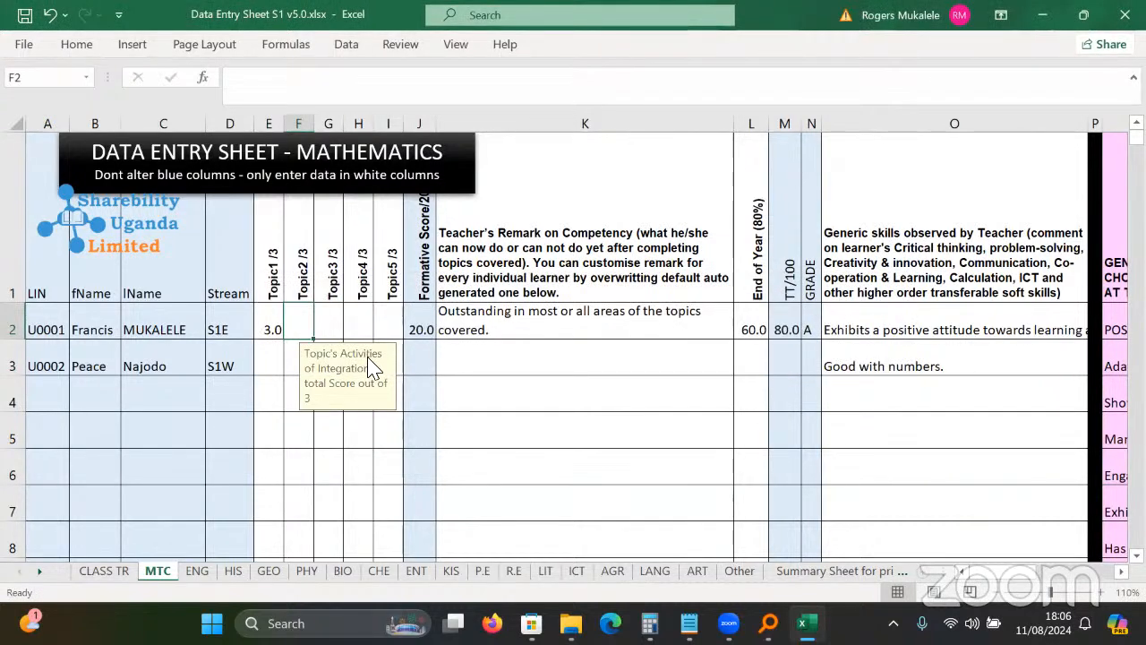
pyautogui.write('2.5')
pyautogui.press('Return')
pyautogui.write('\\')
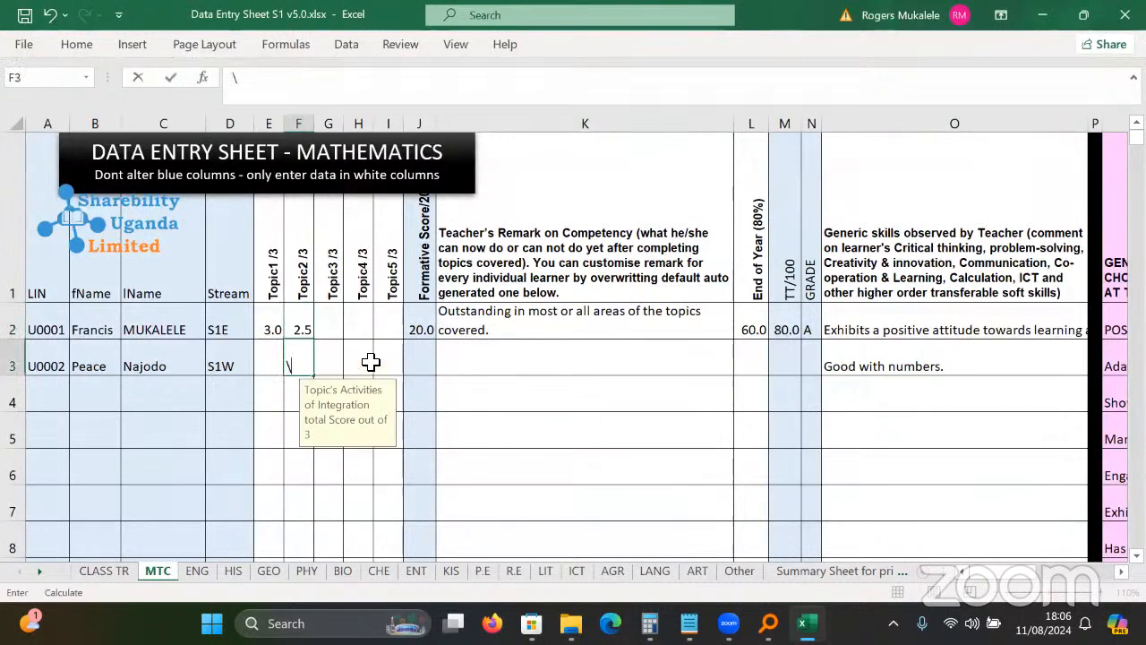
pyautogui.press('Escape')
pyautogui.click(326, 325)
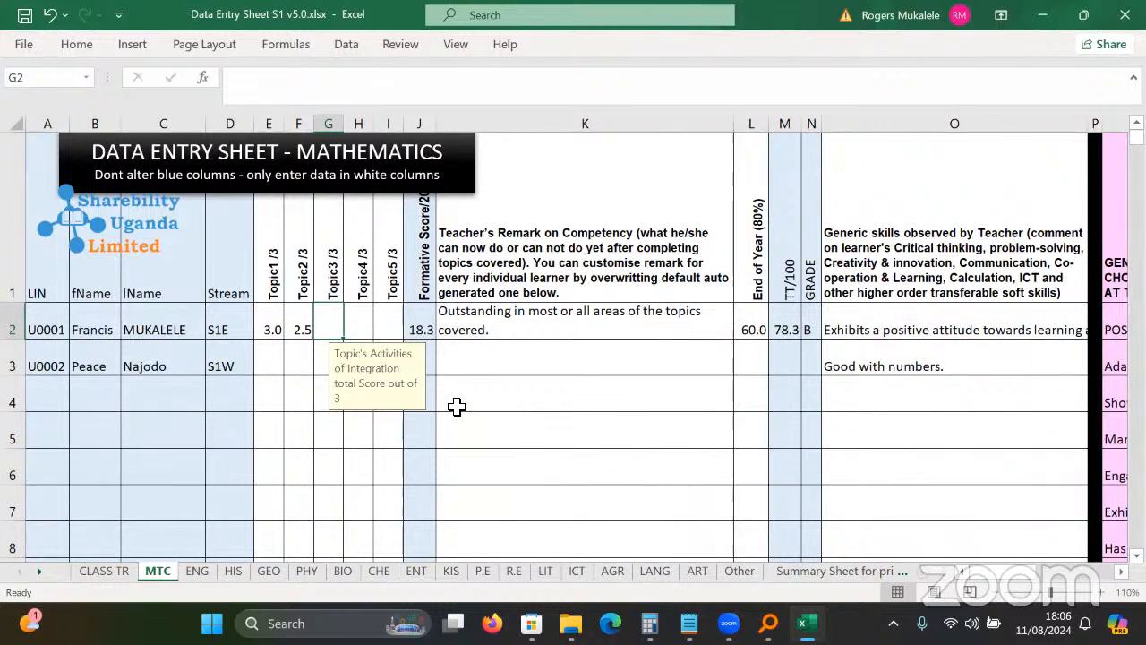
# Enter the second learner's Topic1 score of 2.5 in E3 and a Topic2 score in F3, checking the remark formulas.
pyautogui.click(268, 352)
pyautogui.click(519, 324)
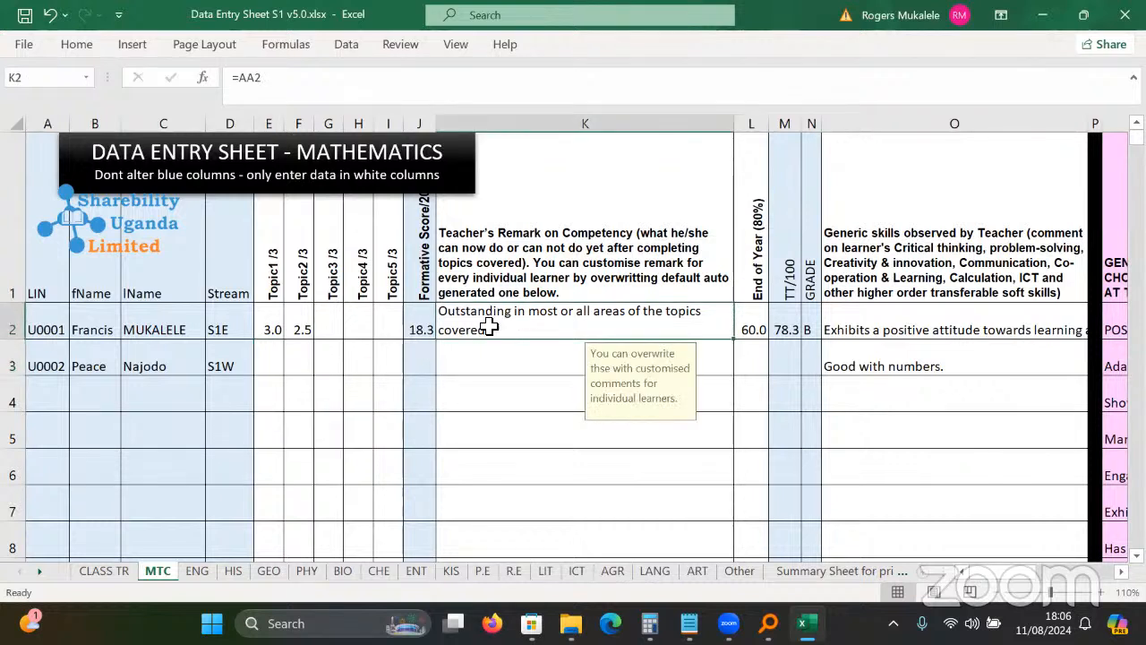
pyautogui.click(269, 369)
pyautogui.write('2')
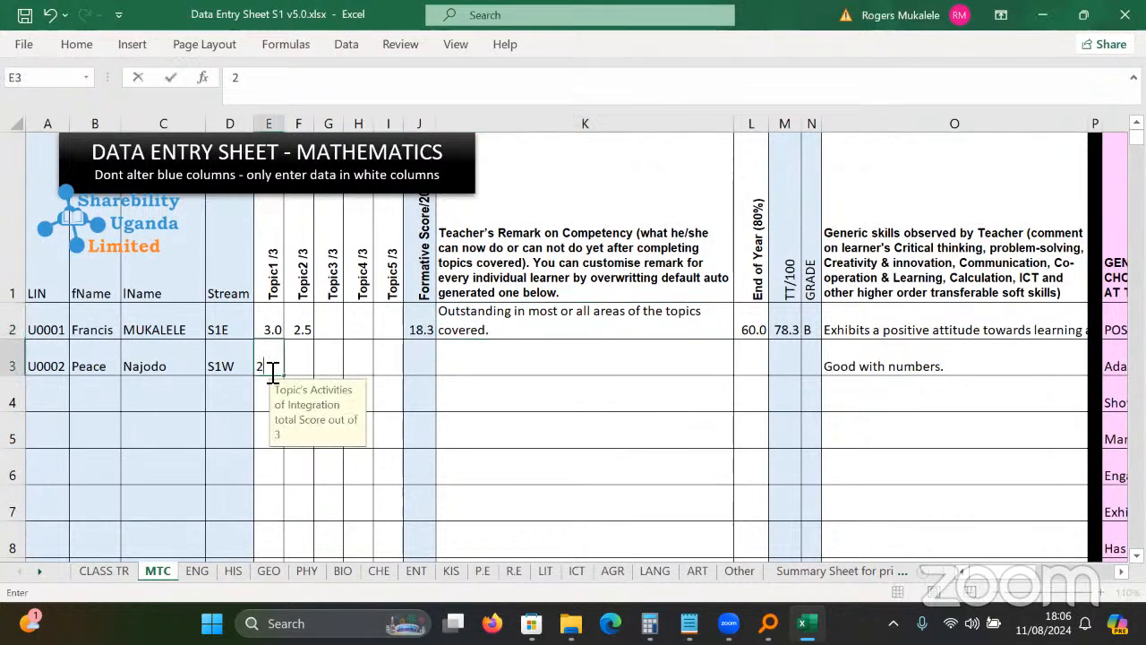
pyautogui.write('.5')
pyautogui.press('Return')
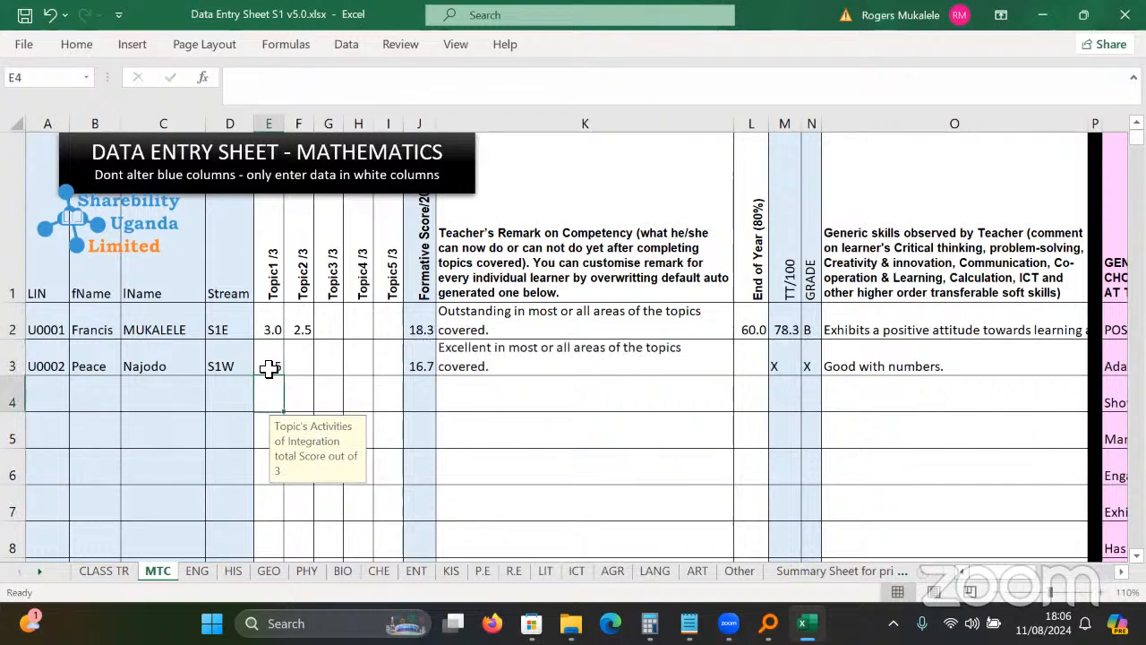
pyautogui.click(316, 356)
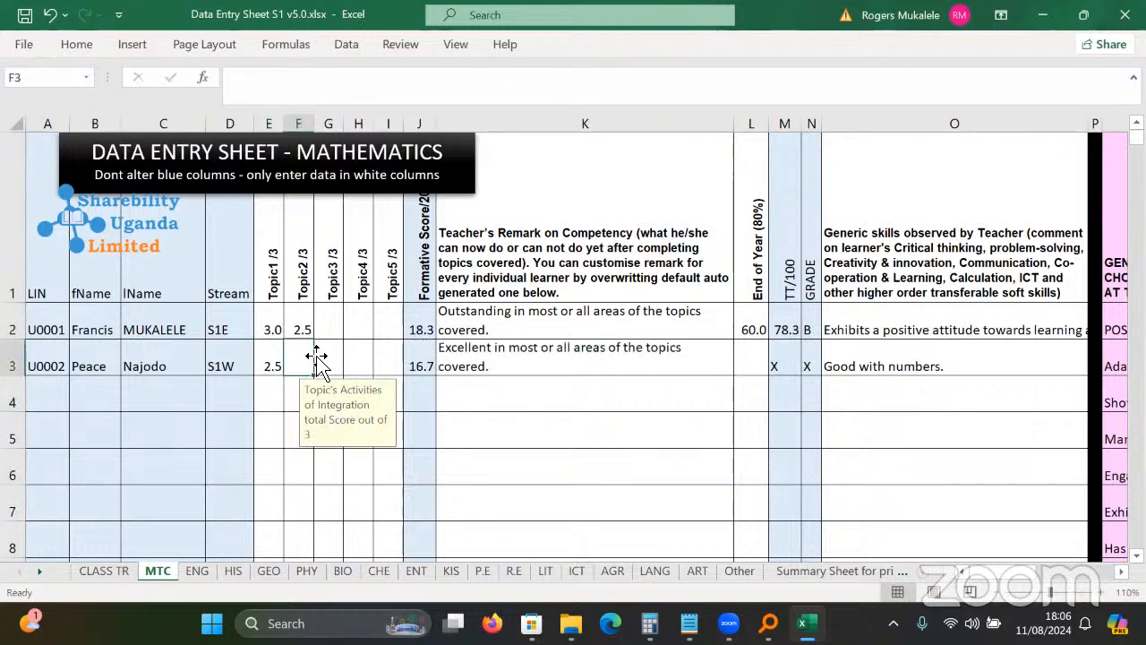
pyautogui.write('7')
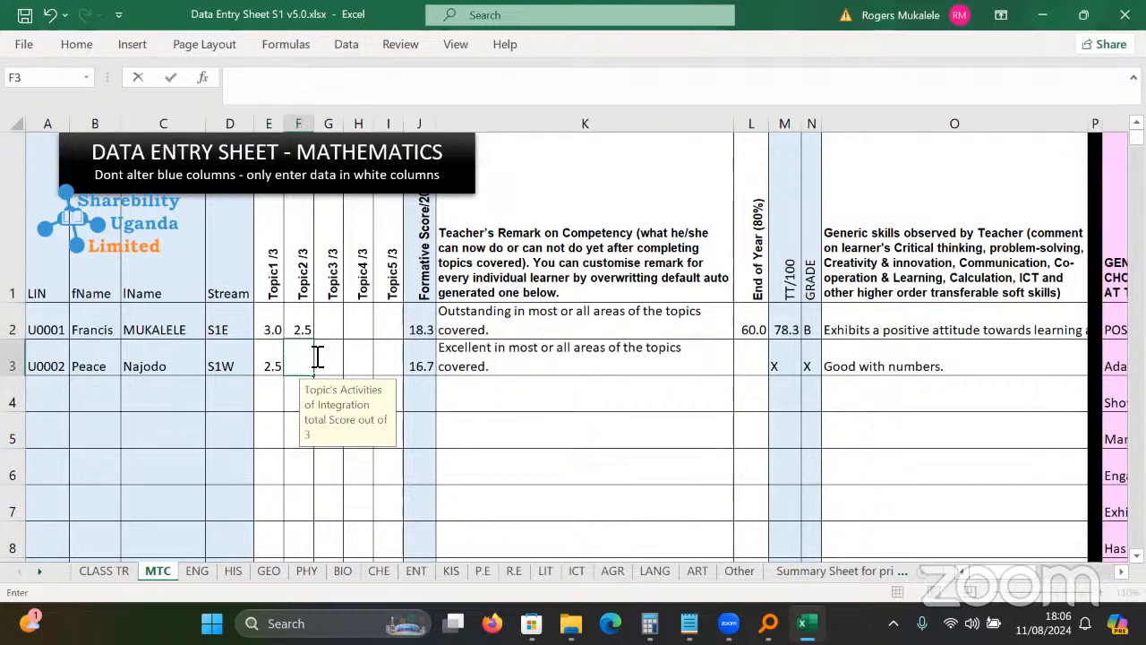
pyautogui.write('.8')
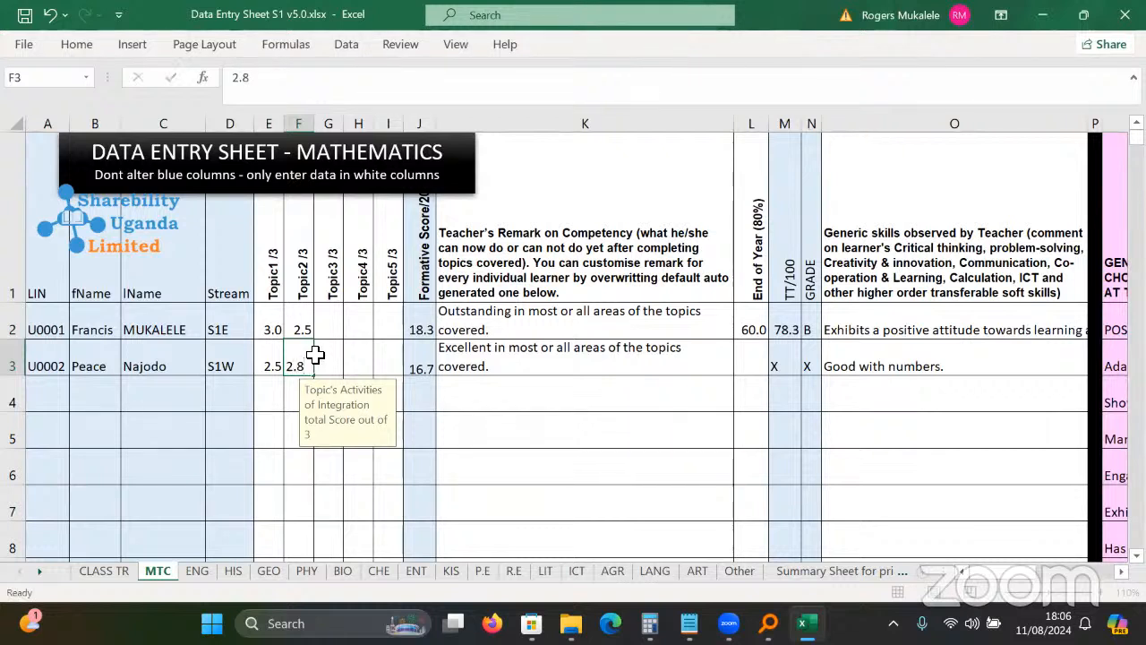
pyautogui.press('Return')
pyautogui.click(564, 351)
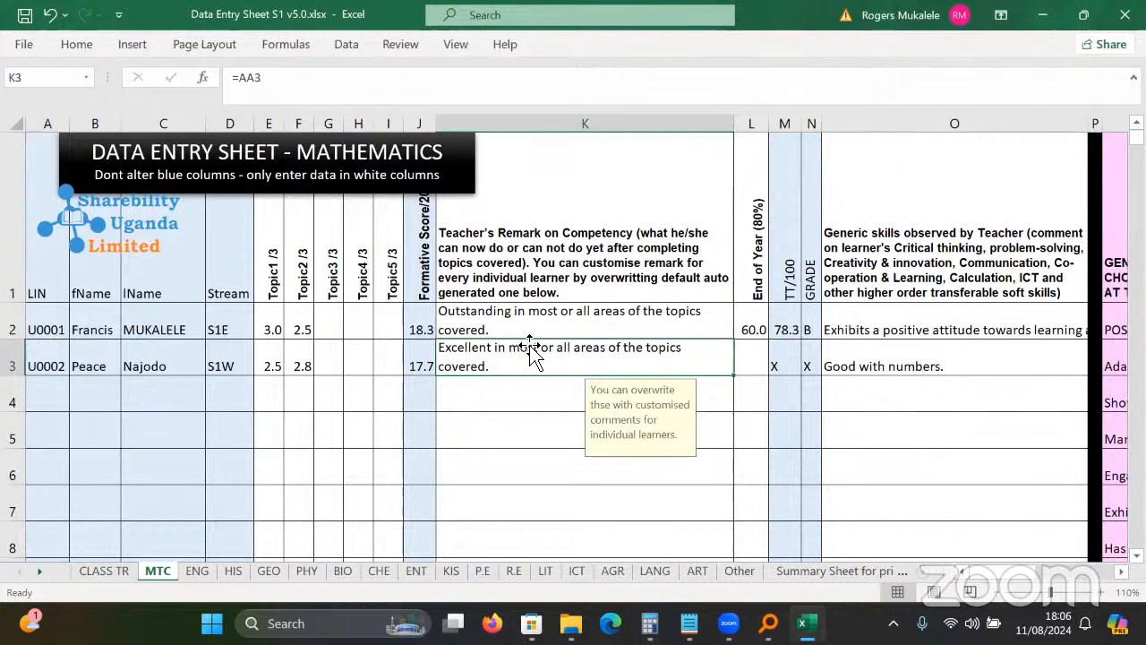
# Enter 70 as row 3's End of Year score in L3 and check the resulting grade.
pyautogui.click(749, 351)
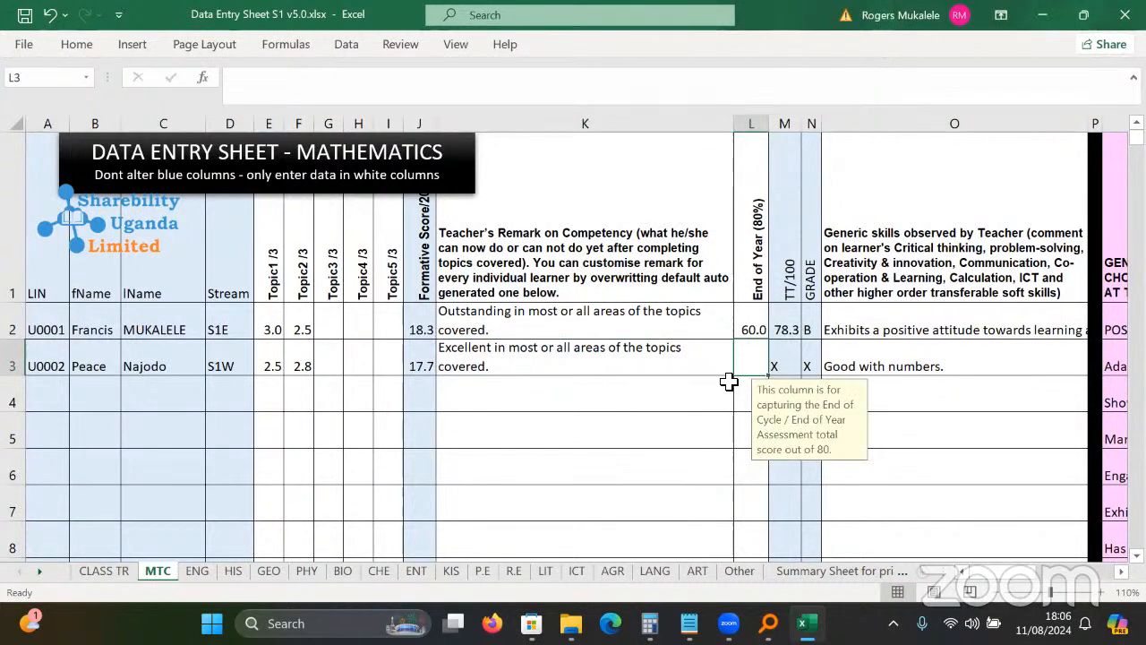
pyautogui.write('70')
pyautogui.press('Return')
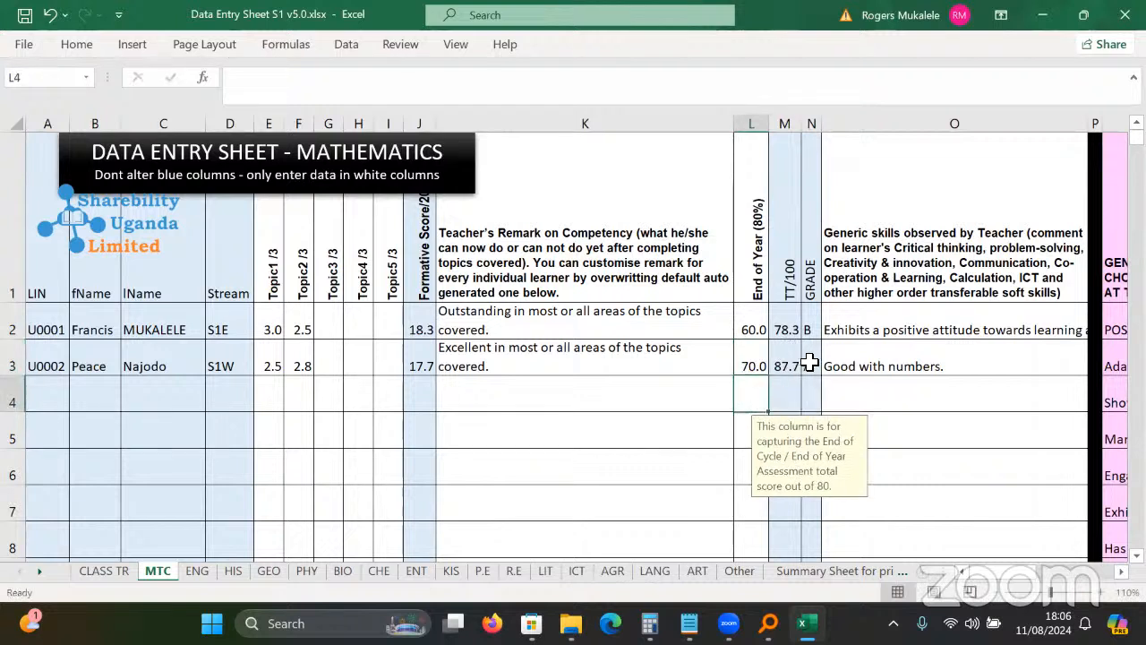
pyautogui.click(811, 362)
pyautogui.click(938, 357)
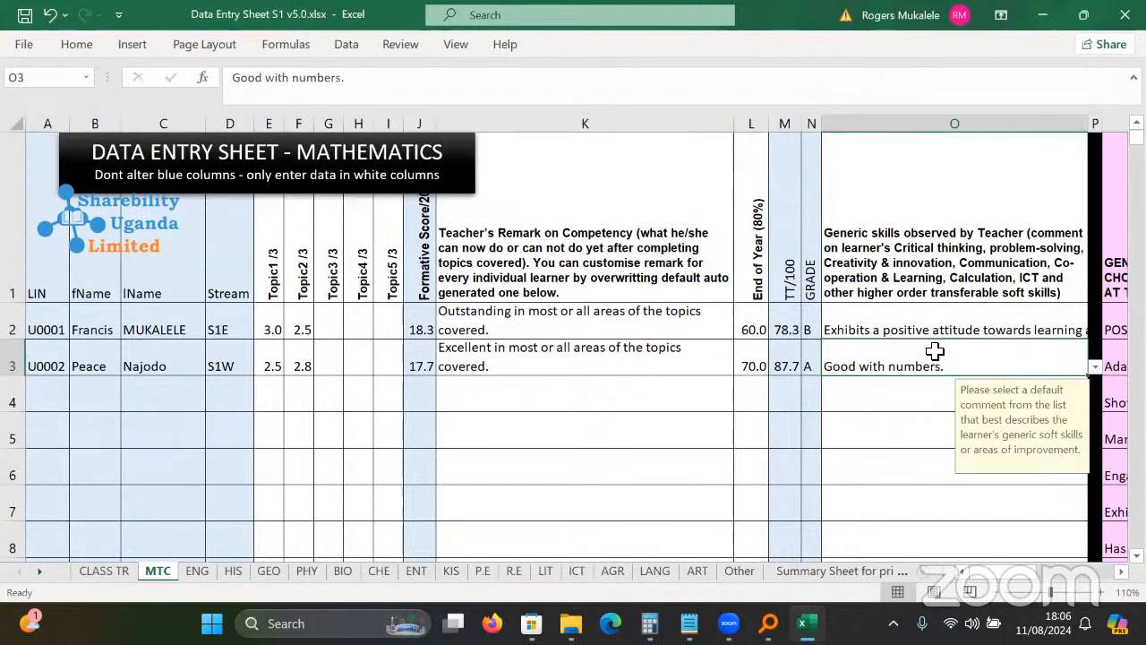
# Choose 'Akola bulingi emirimu' as the second learner's generic skills comment in O3.
pyautogui.hscroll(3, 935, 351)
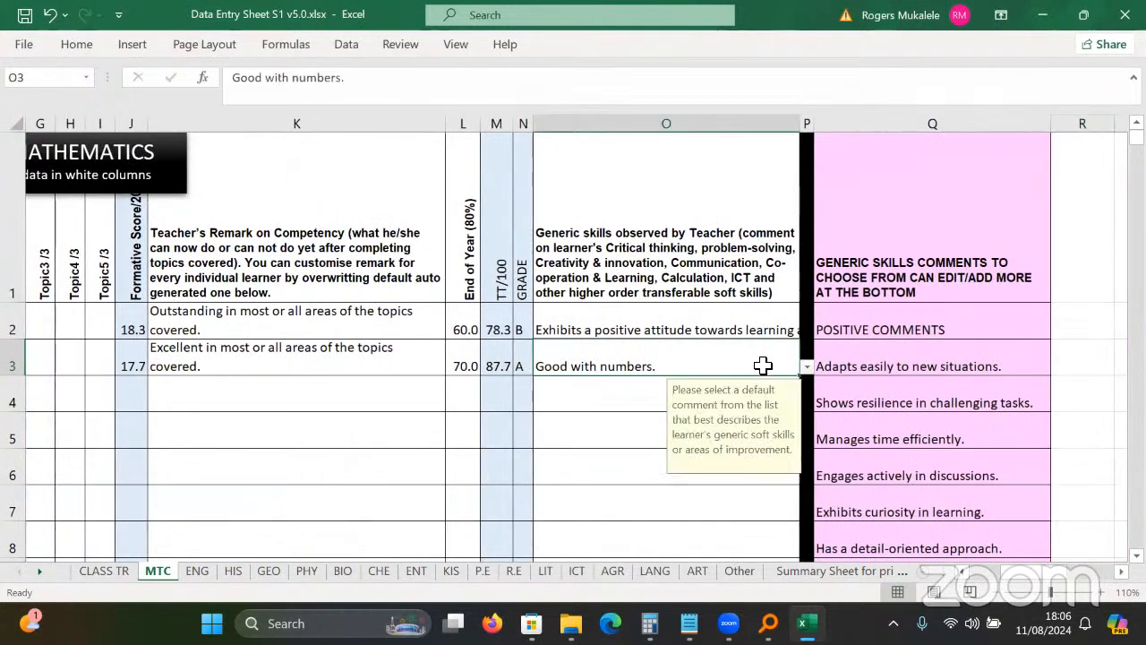
pyautogui.click(806, 367)
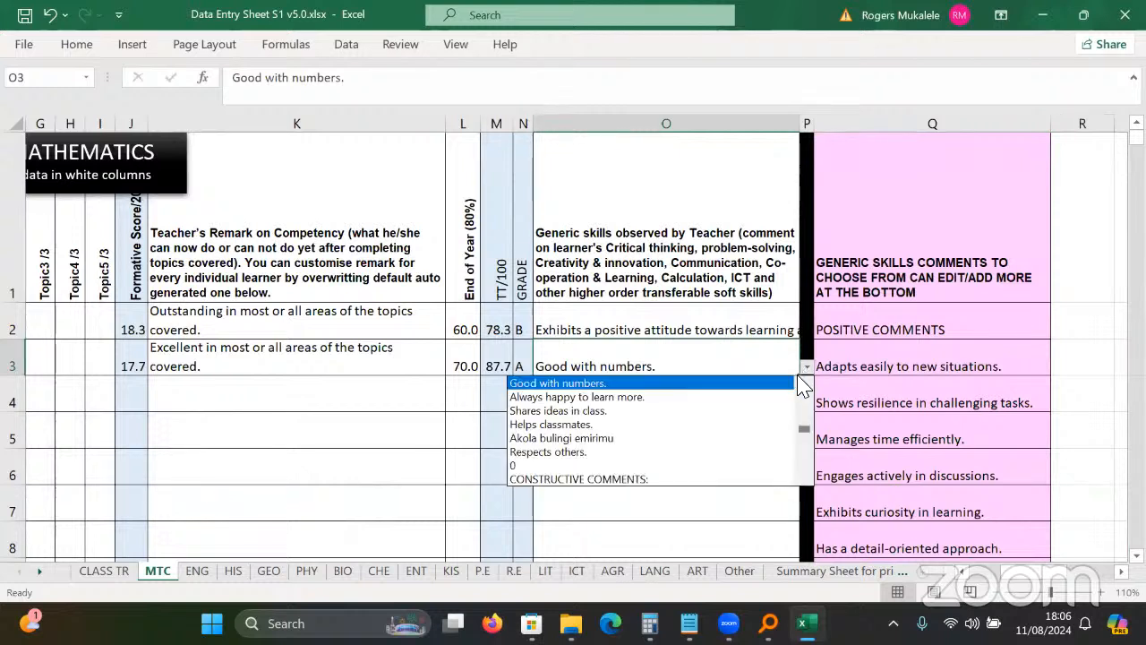
pyautogui.click(618, 438)
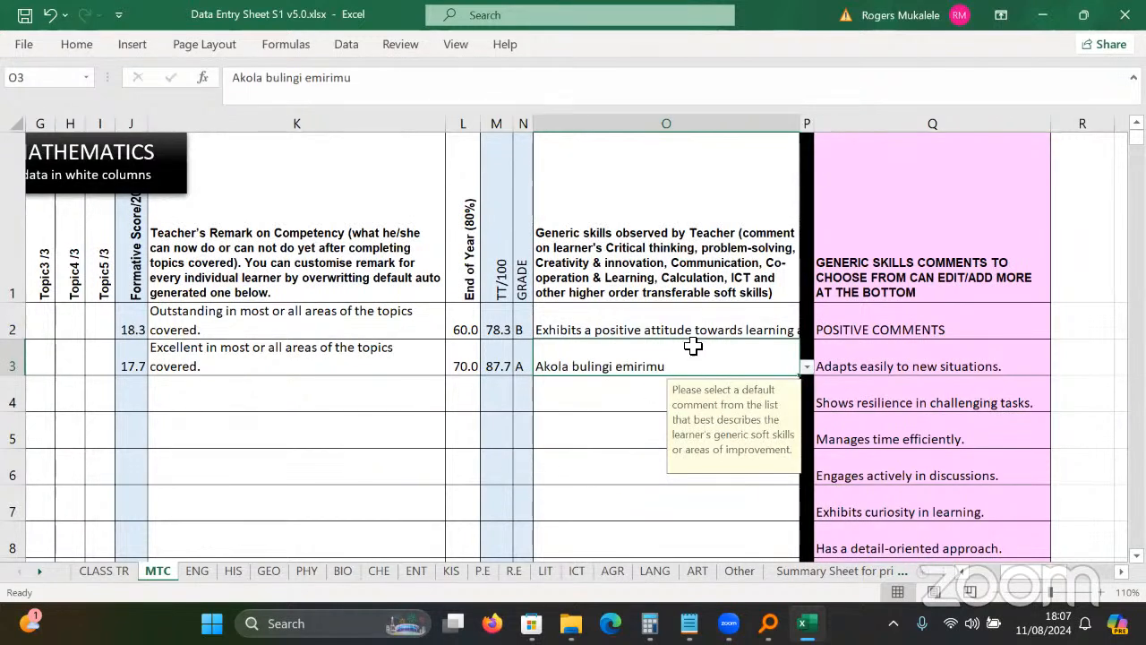
# Choose 'Manages time efficiently.' as the first learner's generic skills comment in O2.
pyautogui.click(659, 329)
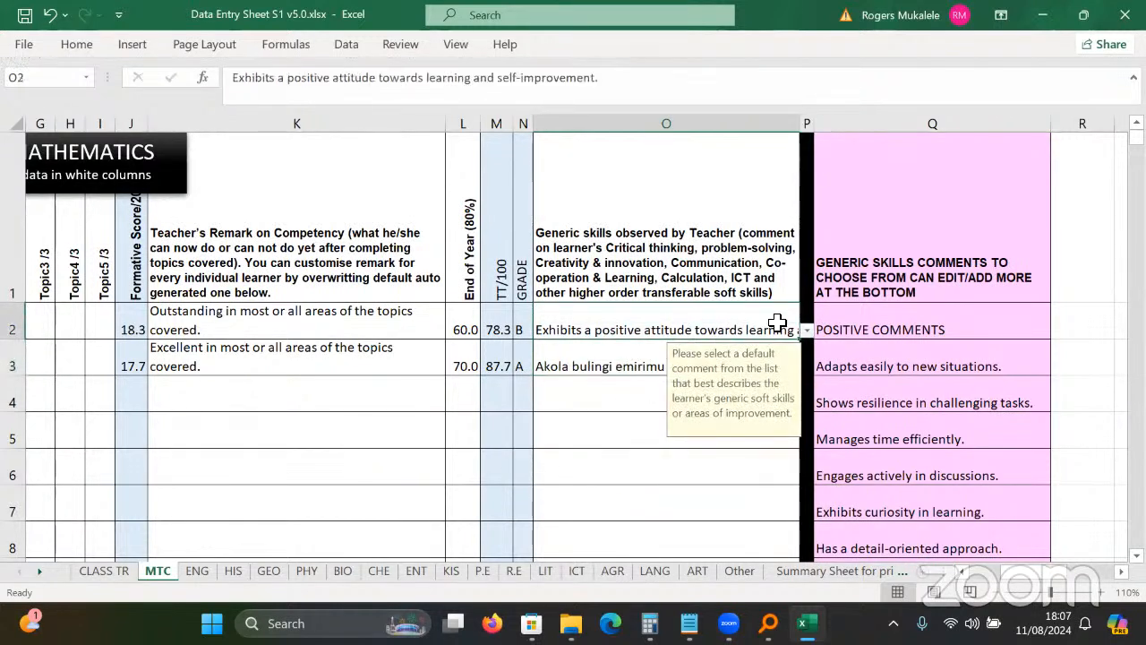
pyautogui.click(806, 331)
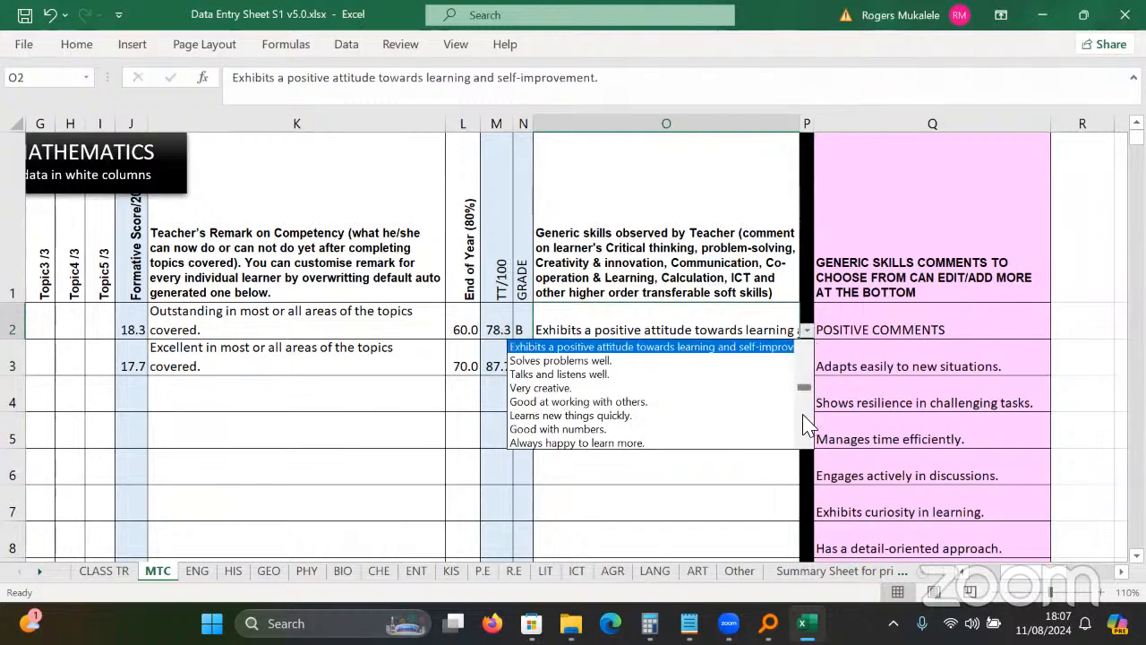
pyautogui.moveTo(805, 414)
pyautogui.mouseDown()
pyautogui.moveTo(799, 430)
pyautogui.moveTo(820, 343)
pyautogui.mouseUp()
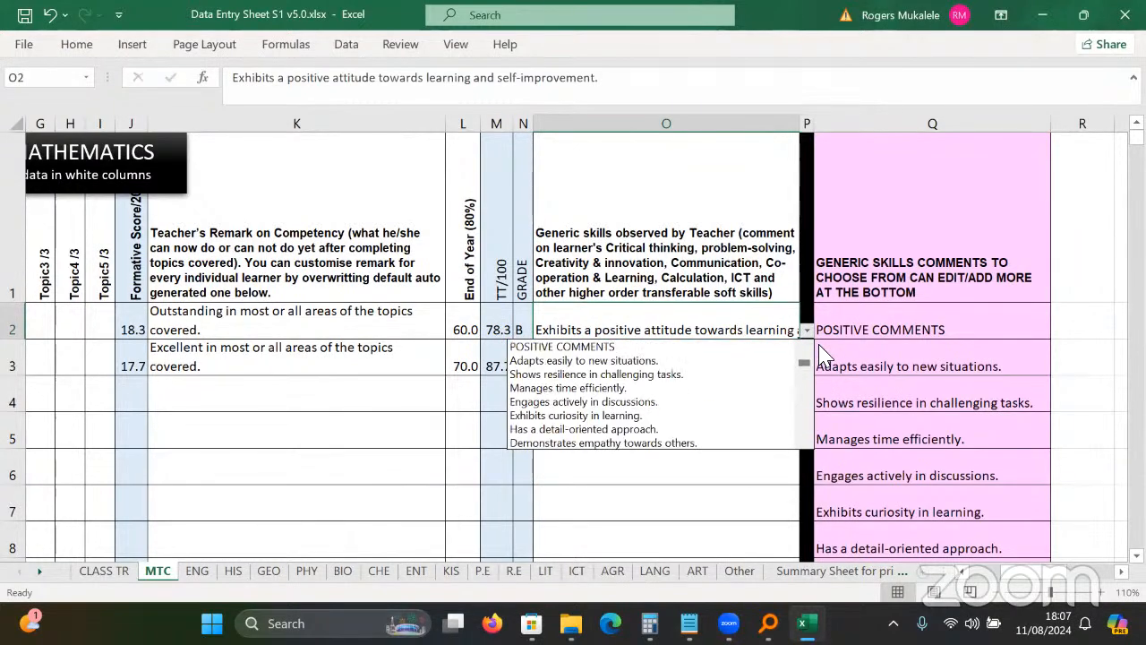
pyautogui.click(609, 387)
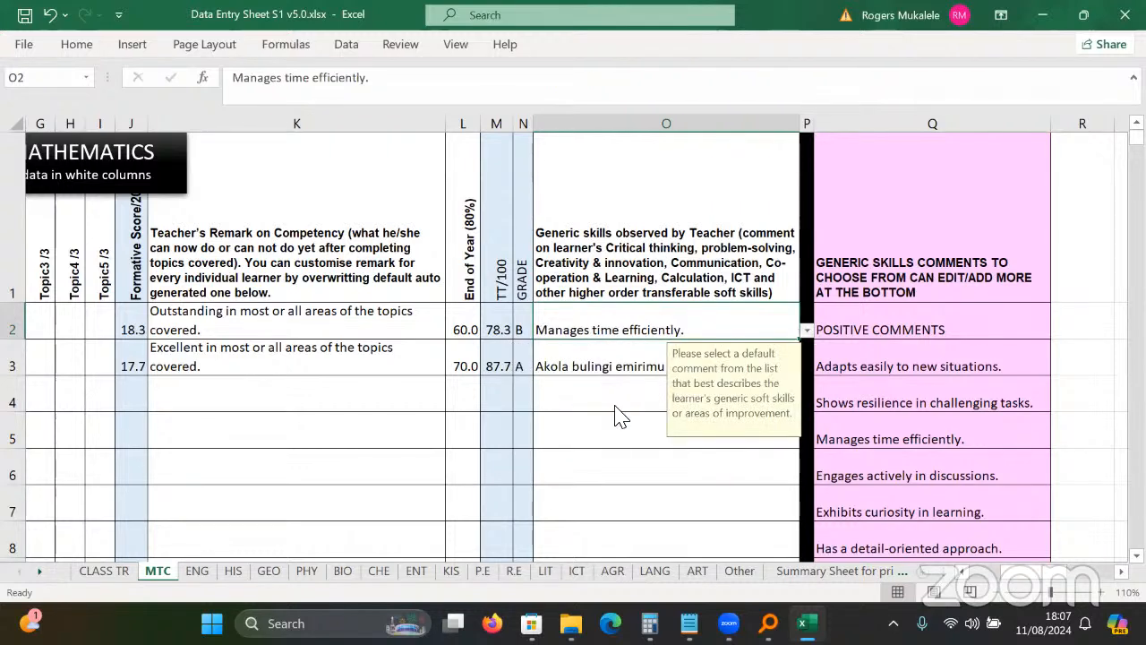
pyautogui.click(616, 405)
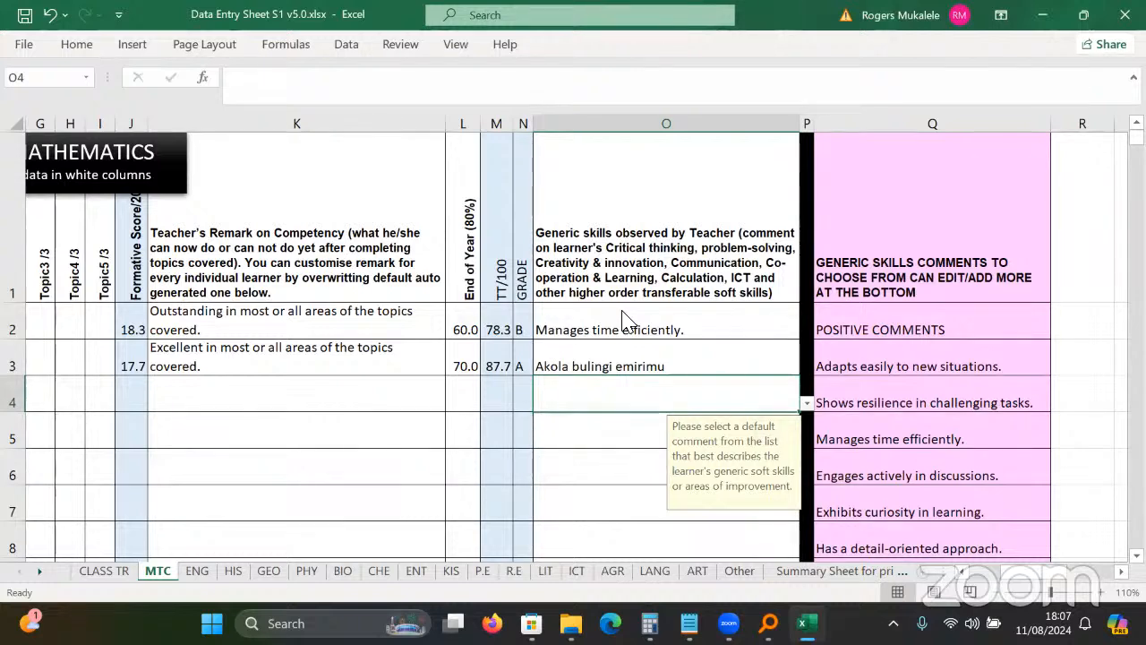
pyautogui.press('Up')
pyautogui.press('Up')
pyautogui.press('Up')
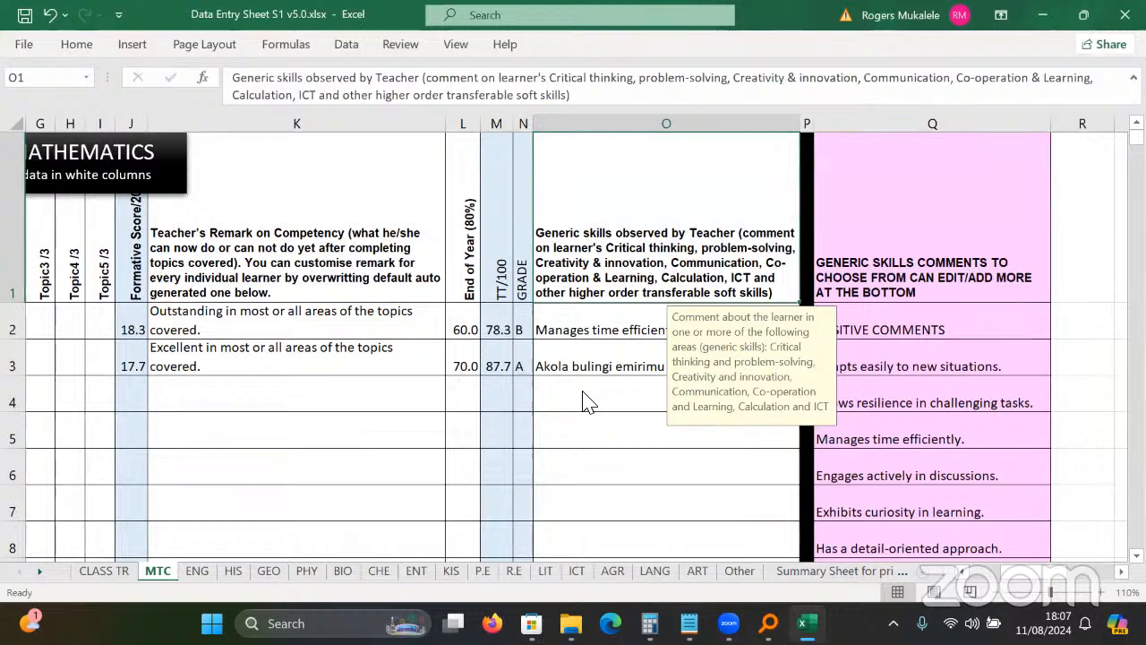
pyautogui.press('Down')
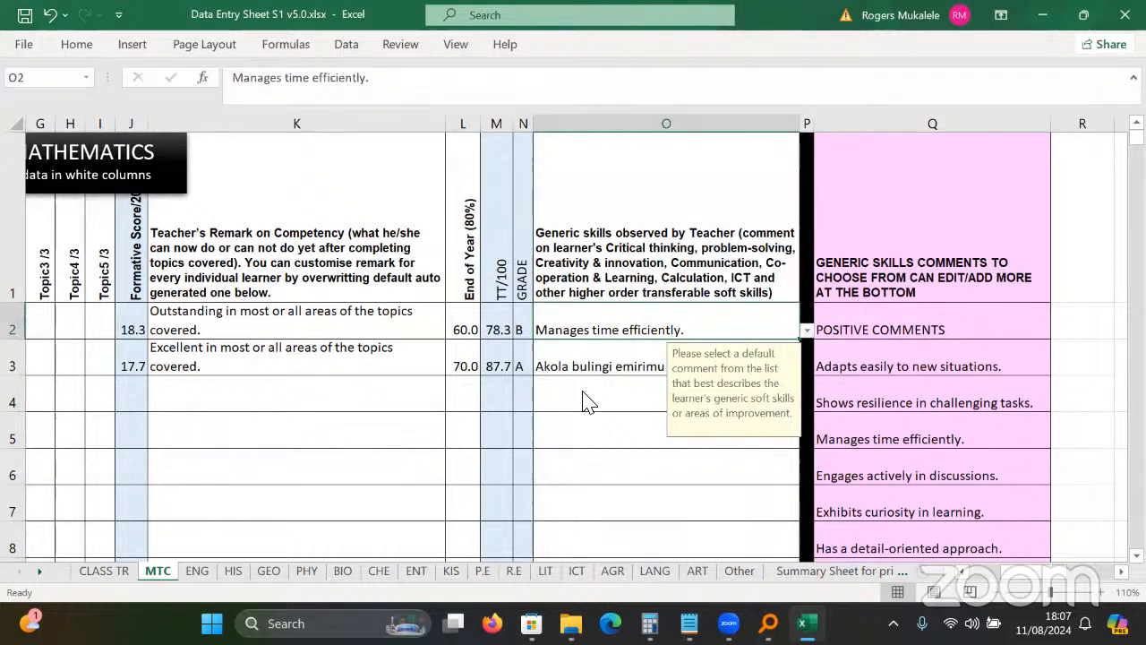
pyautogui.click(583, 402)
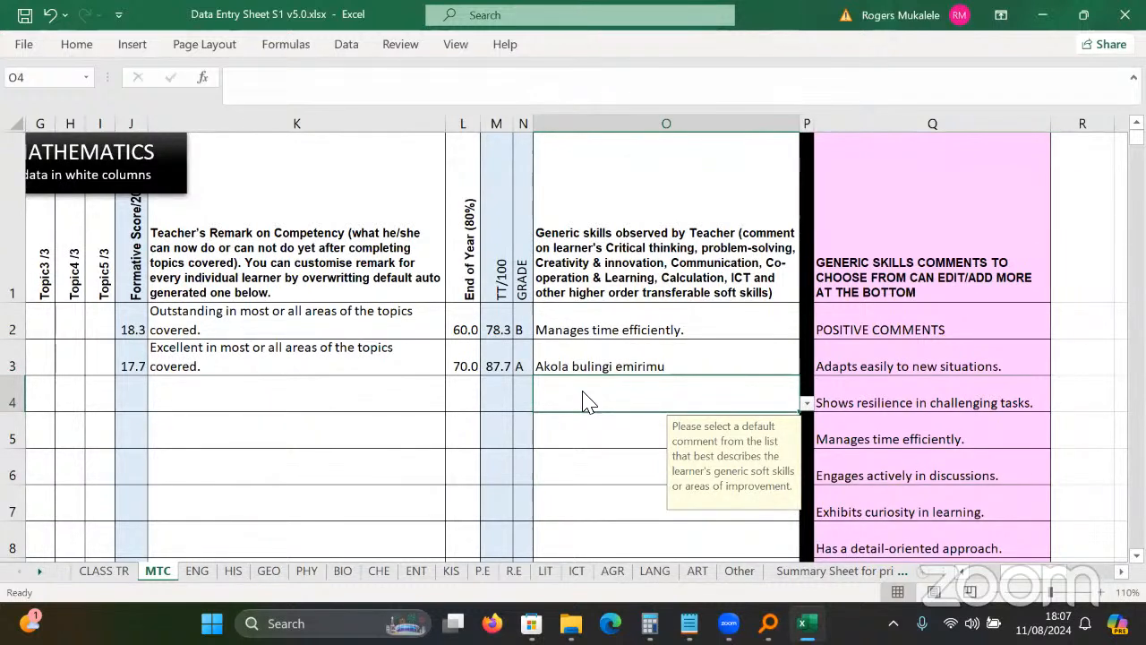
pyautogui.press('Up')
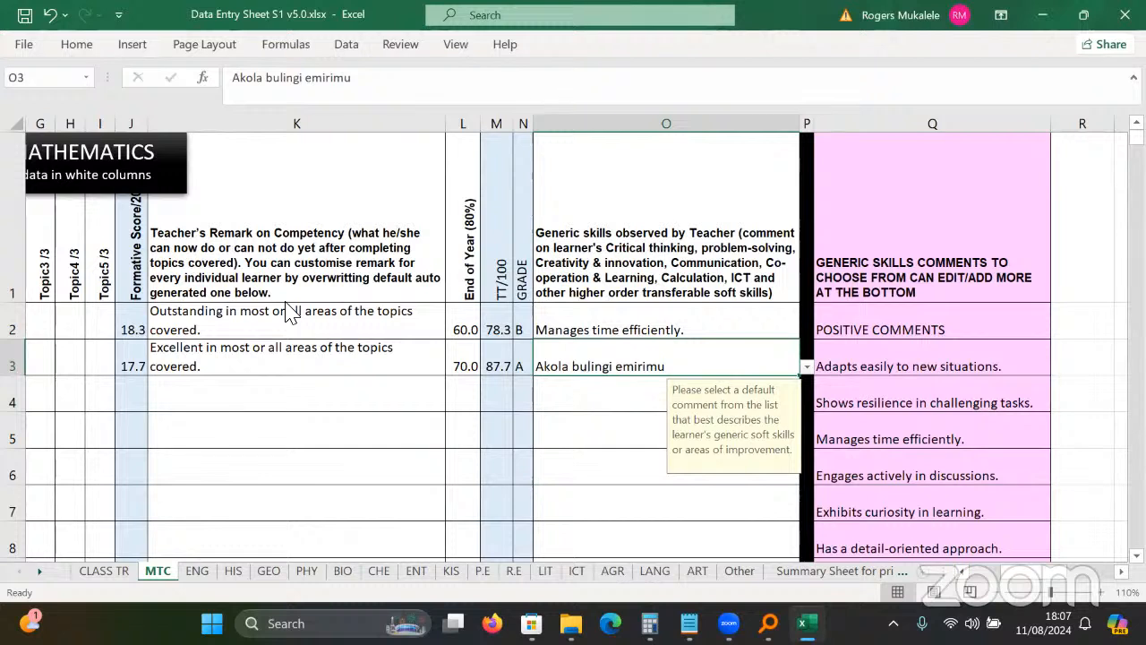
pyautogui.press('Right')
pyautogui.press('Right')
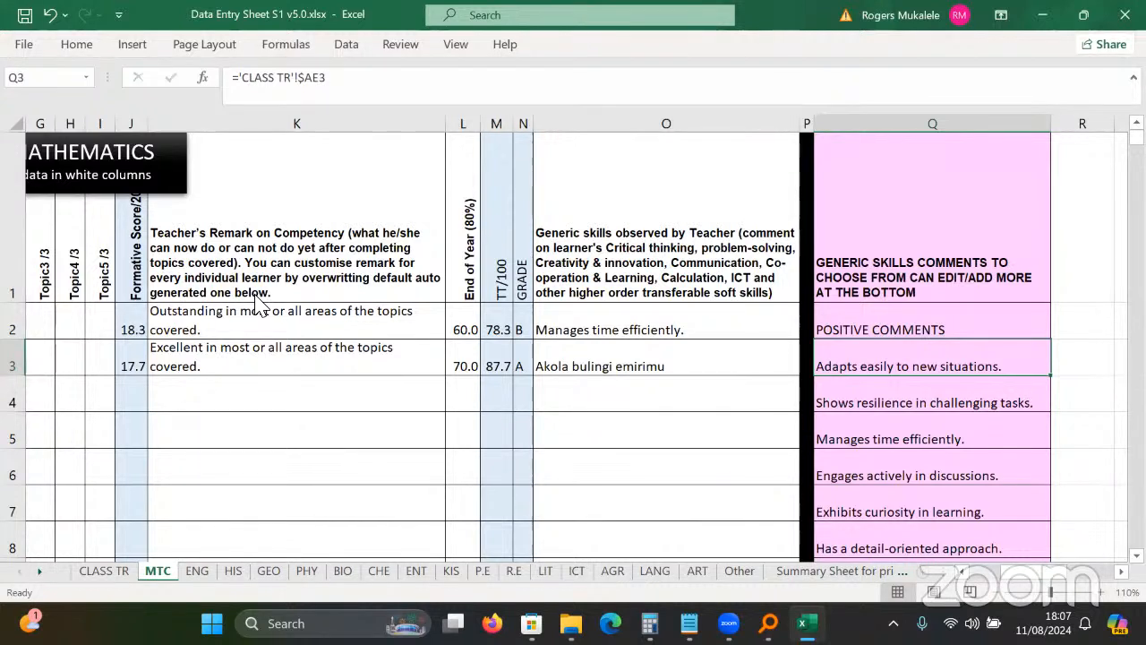
pyautogui.press('Left')
pyautogui.press('Left')
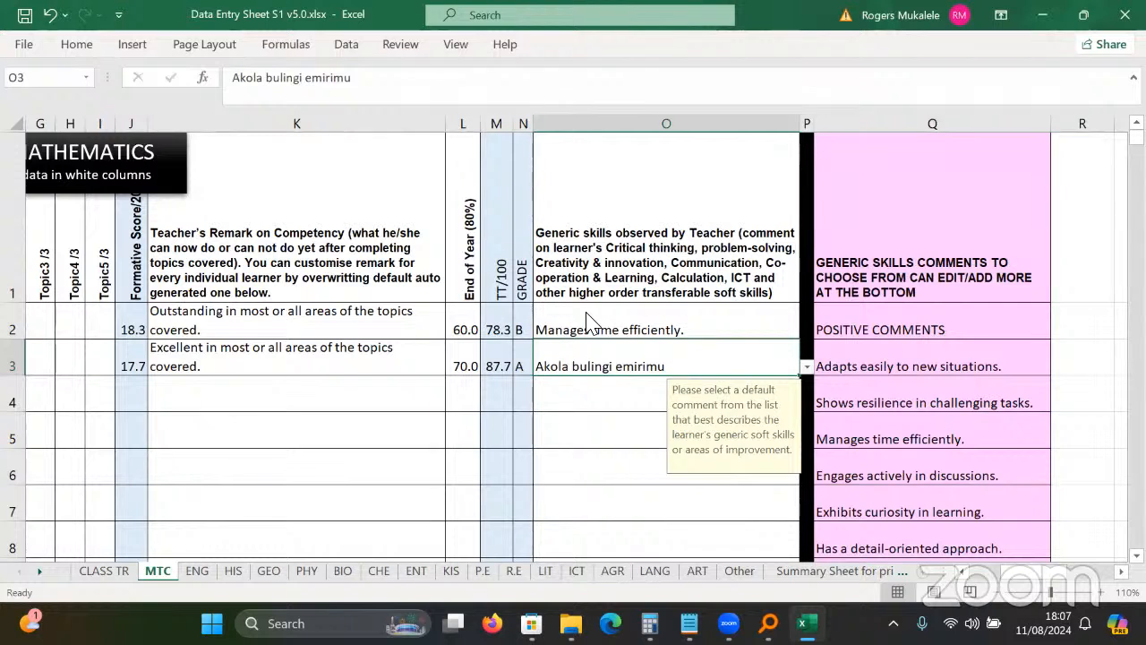
pyautogui.press('Down')
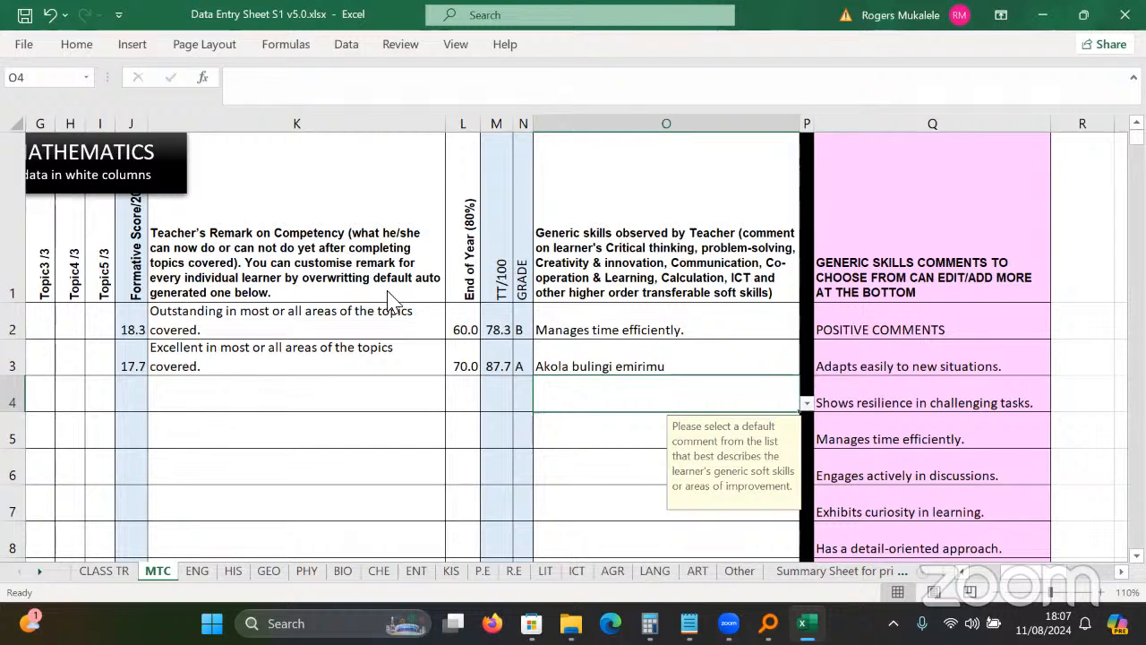
pyautogui.press('Left')
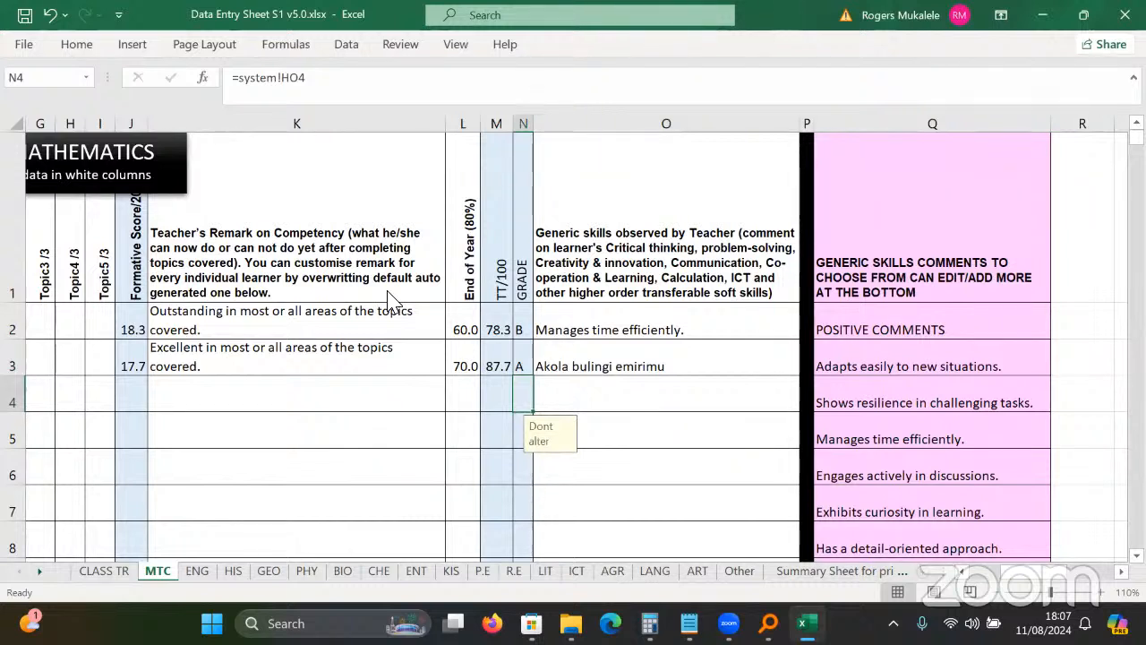
pyautogui.press('Home')
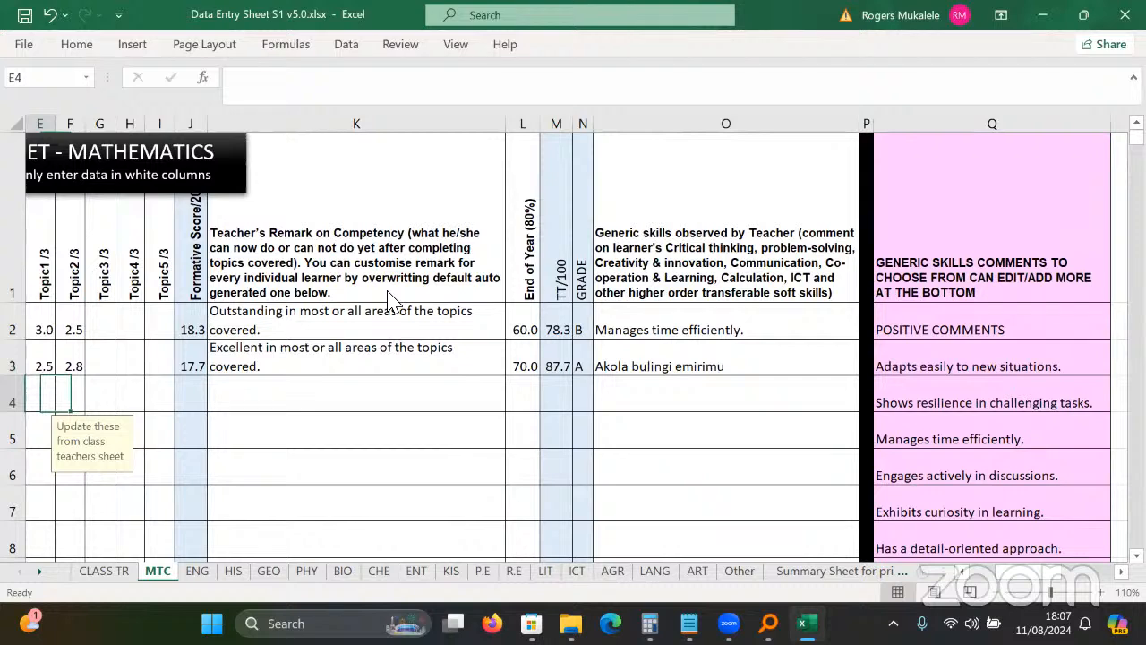
# Move to the ENG sheet, zoom in, and select row 3's Topic2 score cell.
pyautogui.press('Home')
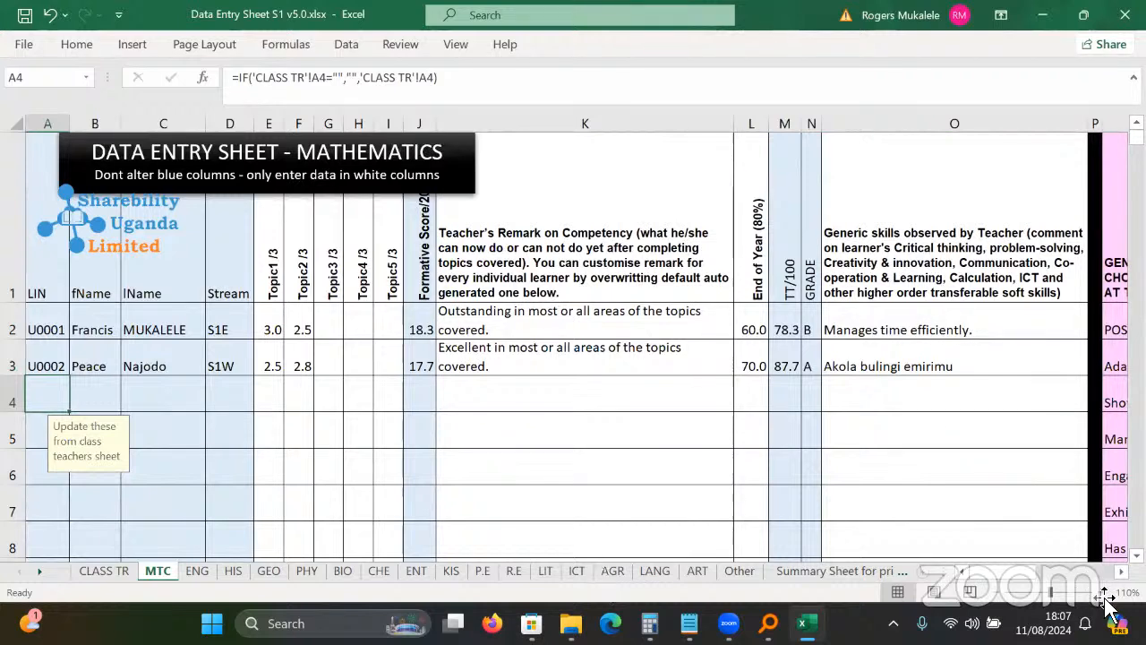
pyautogui.hotkey('ctrl', 'pagedown')
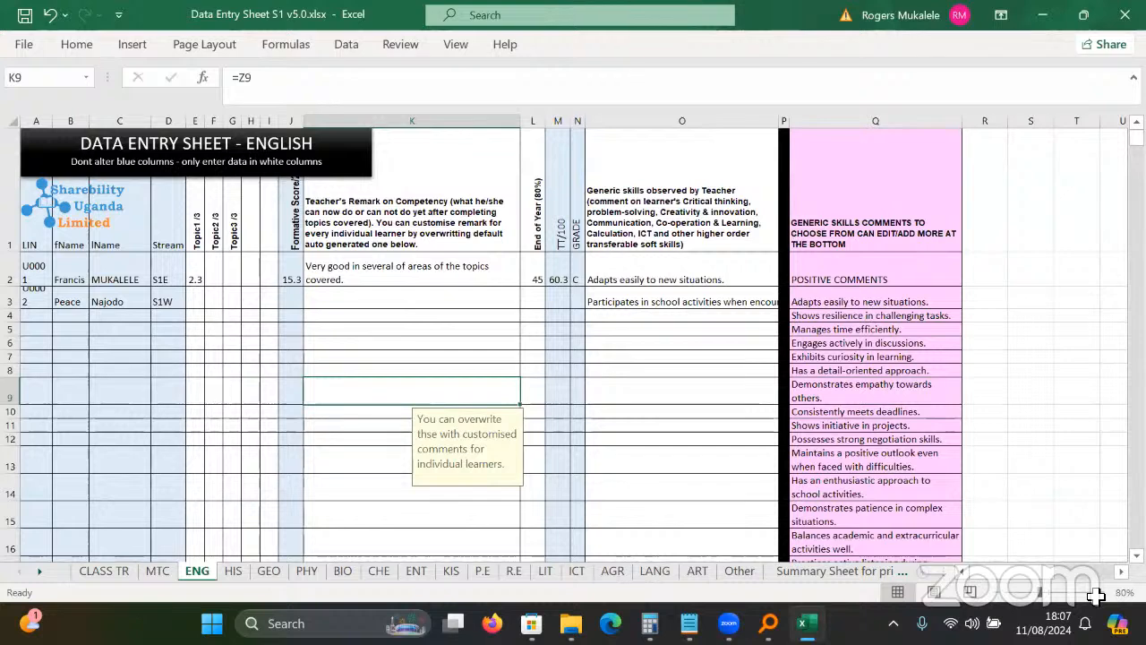
pyautogui.scroll(1, 243, 324)
pyautogui.click(243, 324)
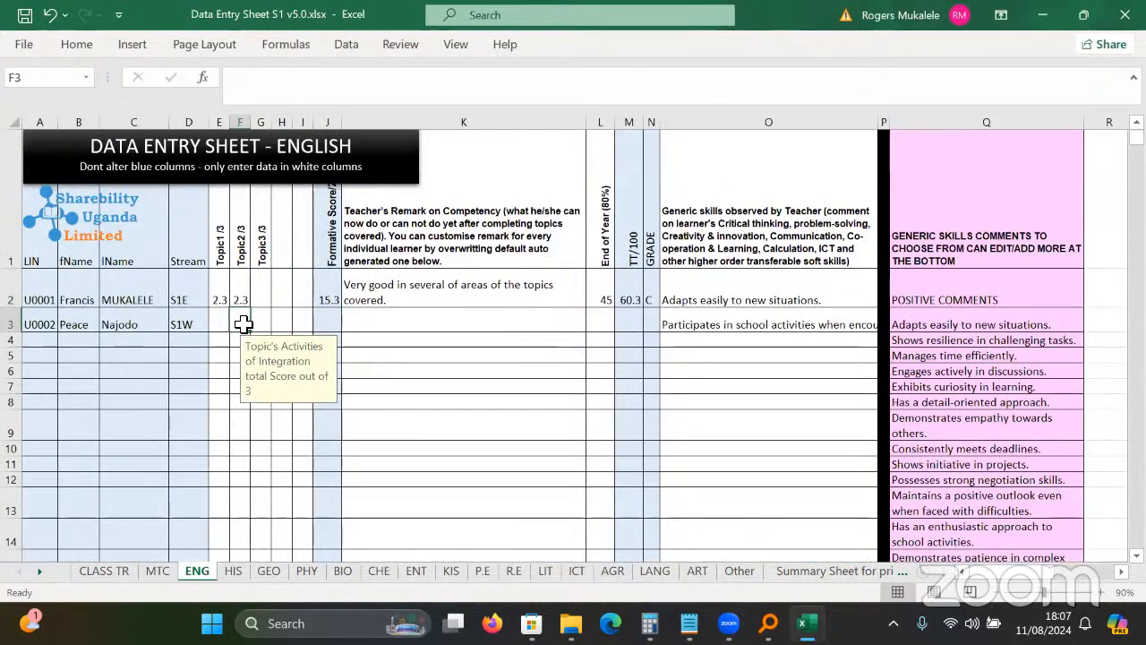
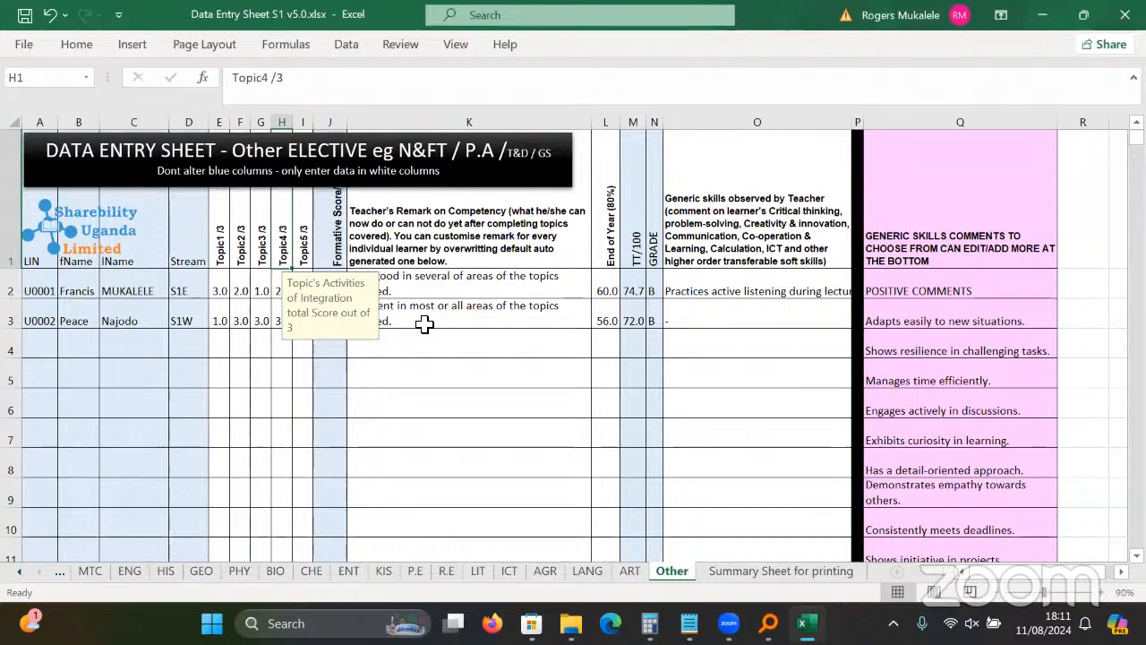
# Check the K2 remark formula, save and close the workbook, then open Report System S1 v5.0.pub.
pyautogui.click(523, 277)
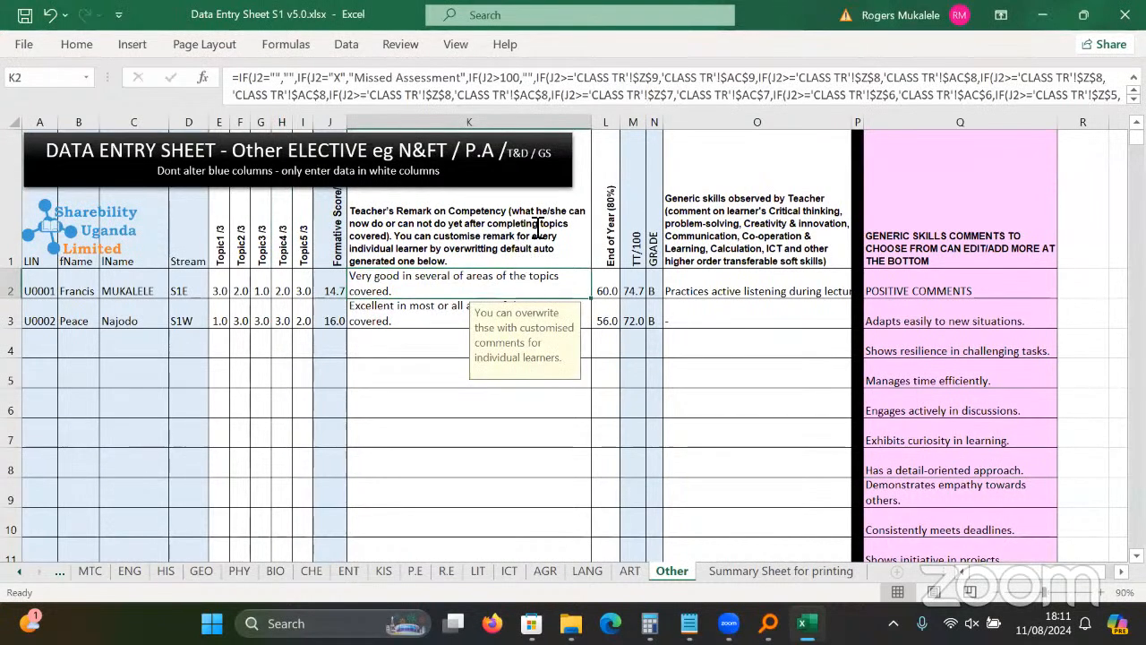
pyautogui.click(1124, 15)
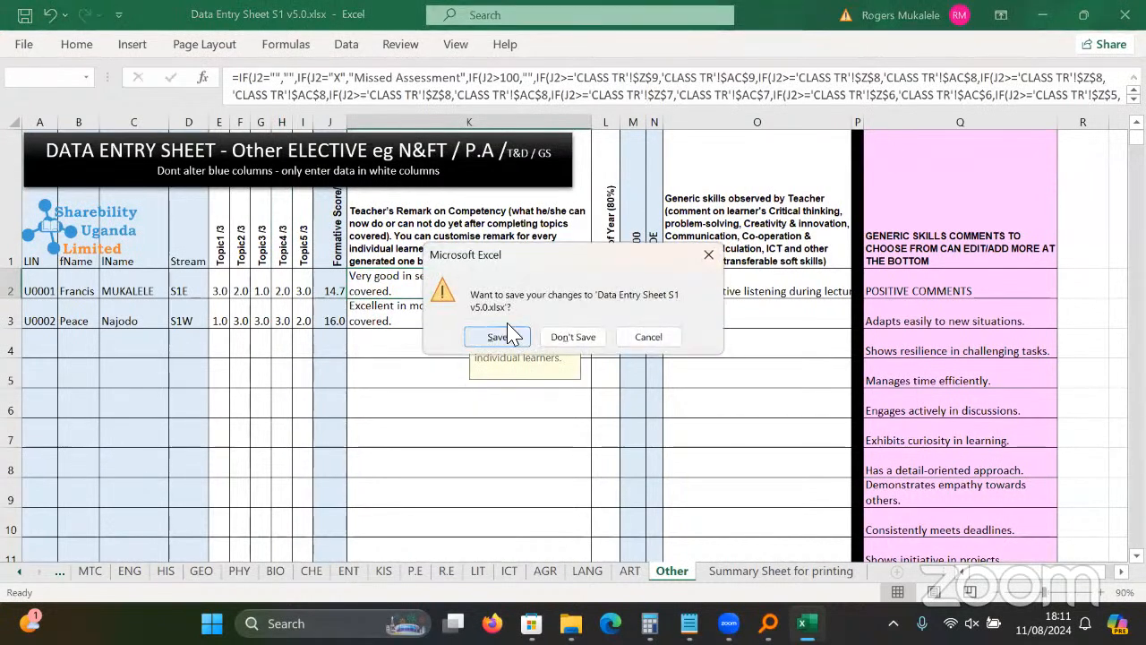
pyautogui.click(498, 336)
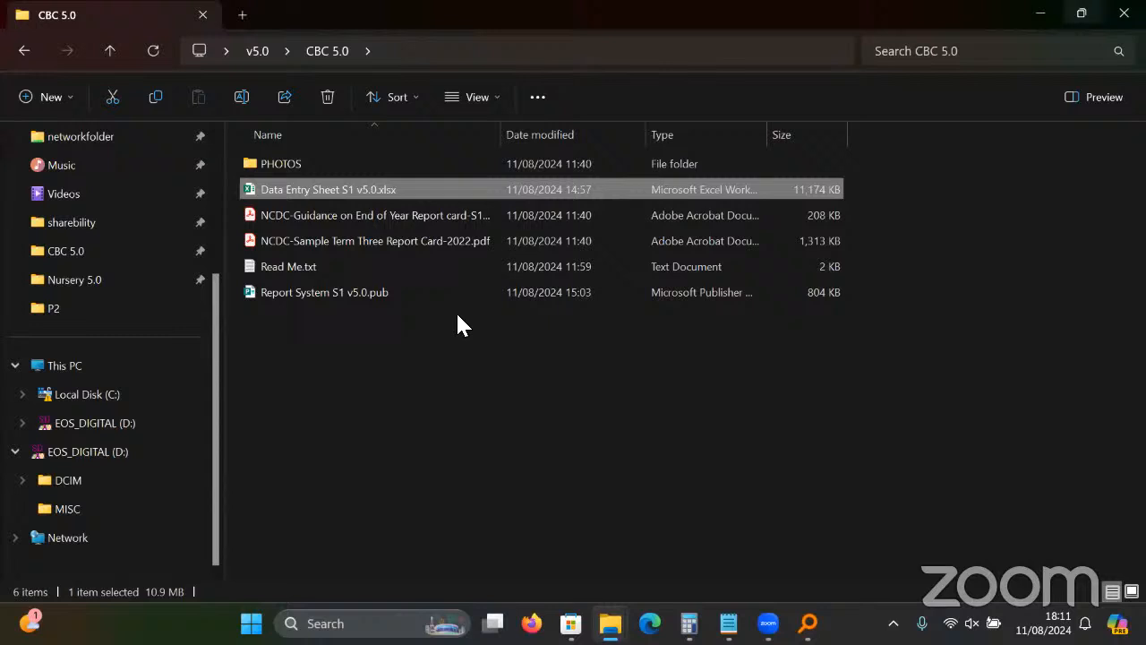
pyautogui.doubleClick(335, 301)
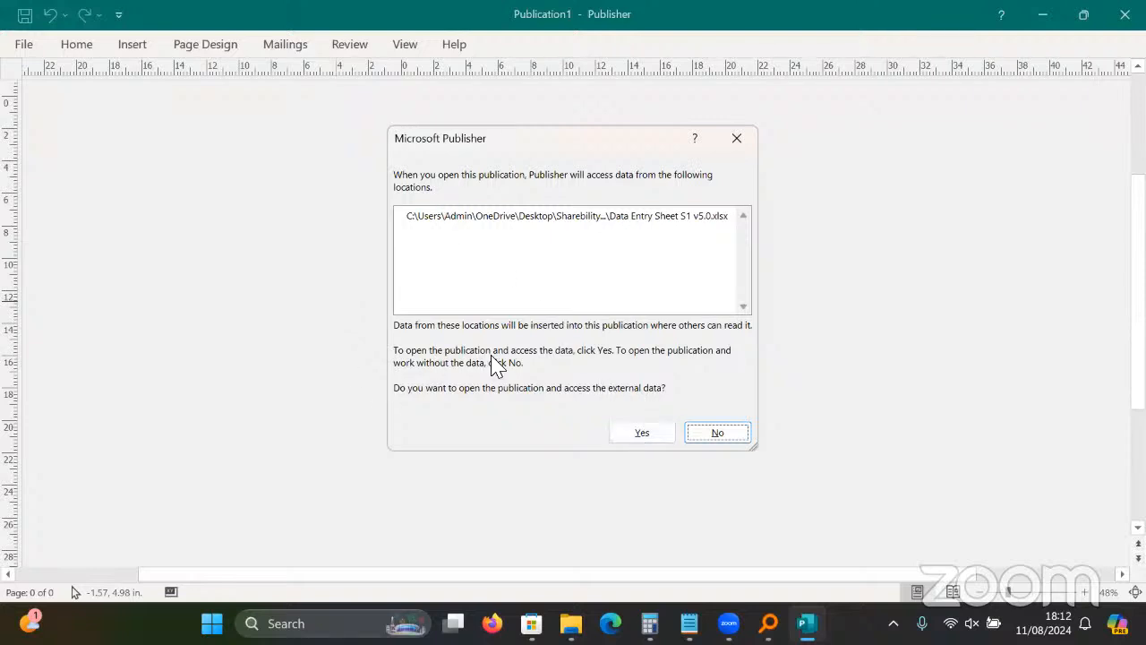
# Allow the publication's external data access and choose to reconnect to the data source.
pyautogui.click(647, 437)
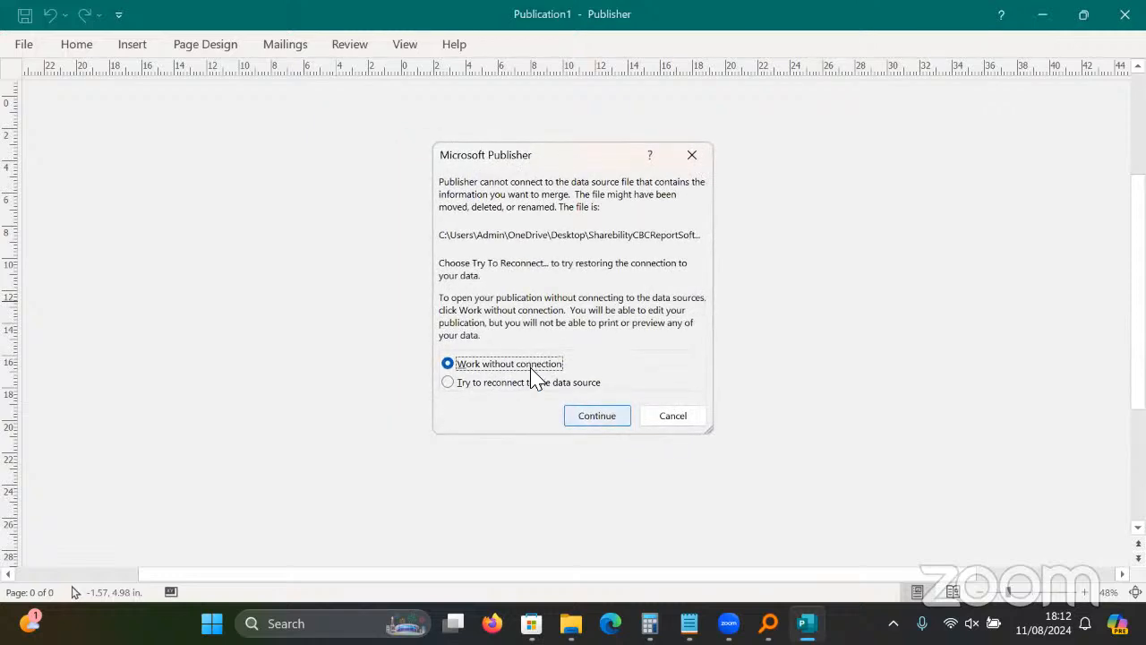
pyautogui.click(531, 385)
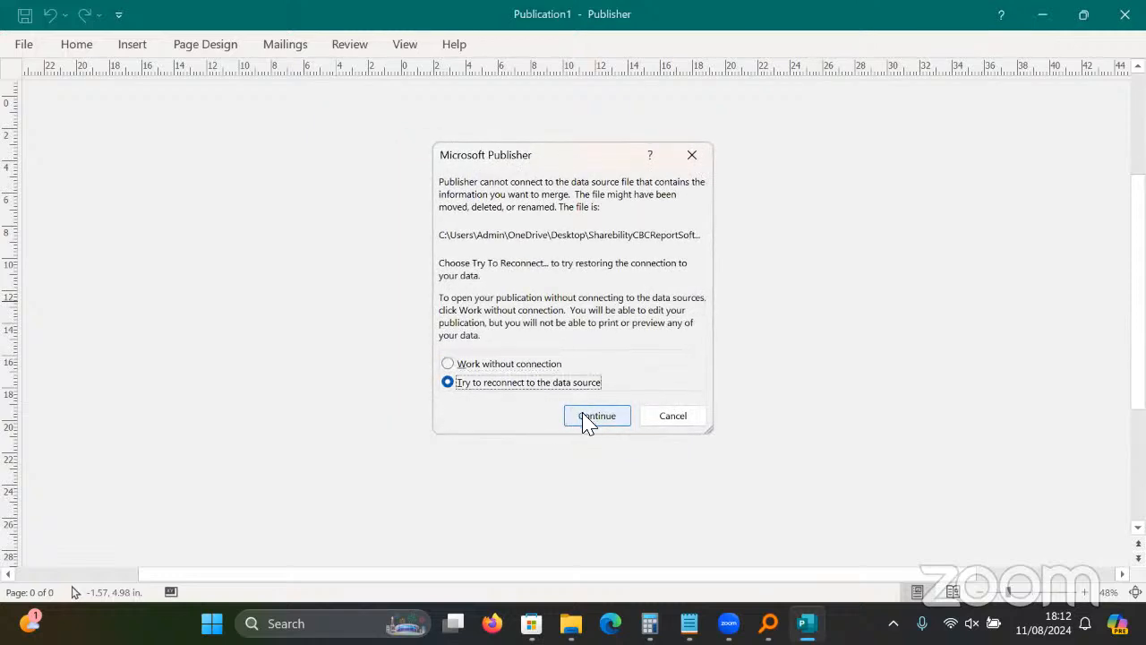
pyautogui.click(583, 419)
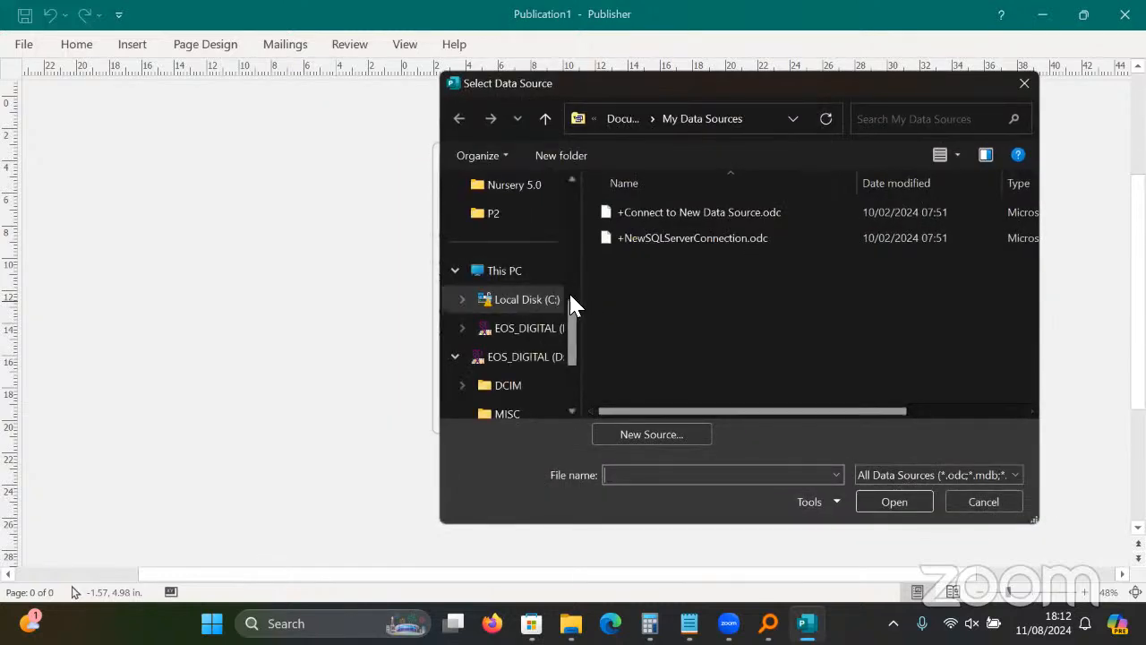
# Select Data Entry Sheet S1 v5.0.xlsx from Desktop > v5.0 > CBC 5.0 and confirm its table.
pyautogui.moveTo(572, 301); pyautogui.dragTo(582, 187)
pyautogui.click(528, 276)
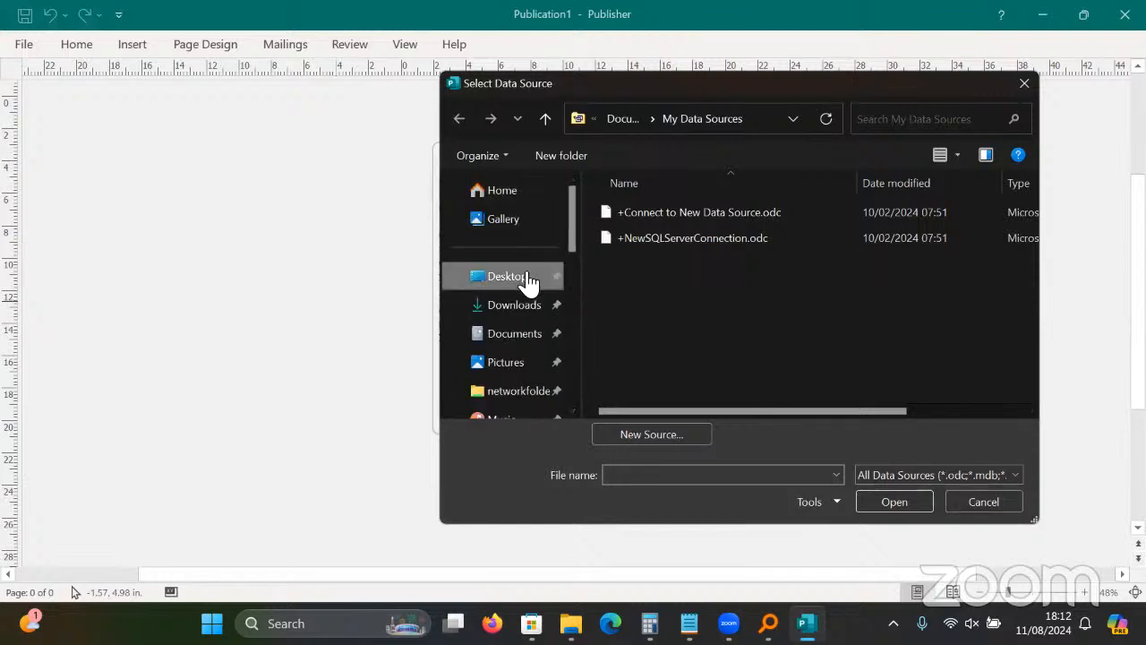
pyautogui.doubleClick(870, 267)
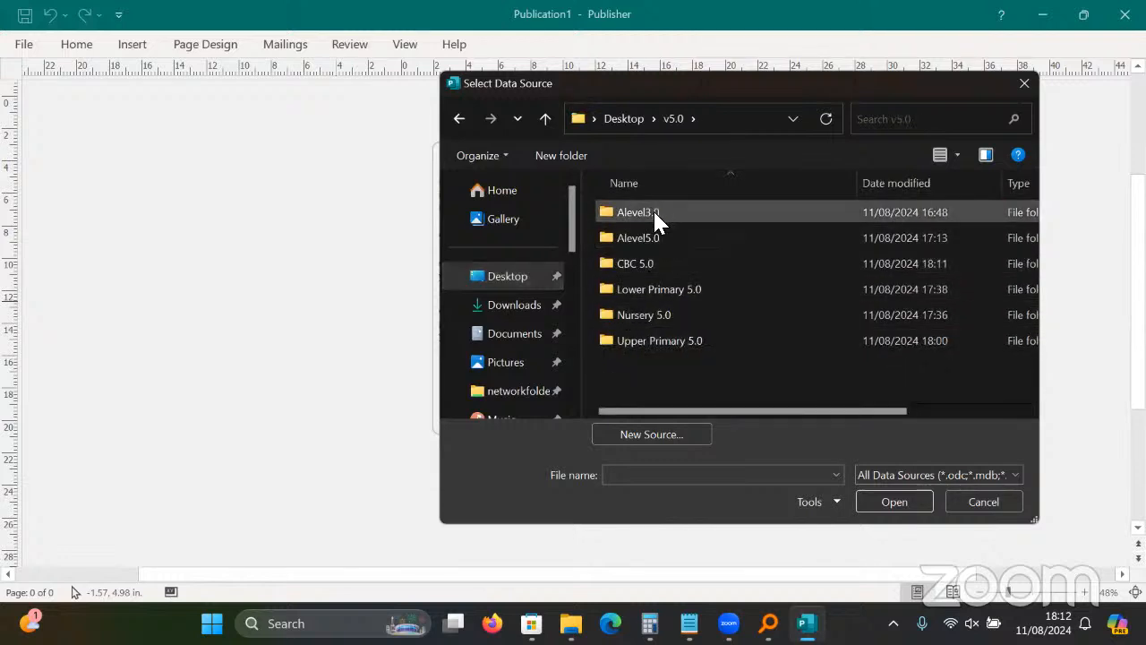
pyautogui.doubleClick(651, 263)
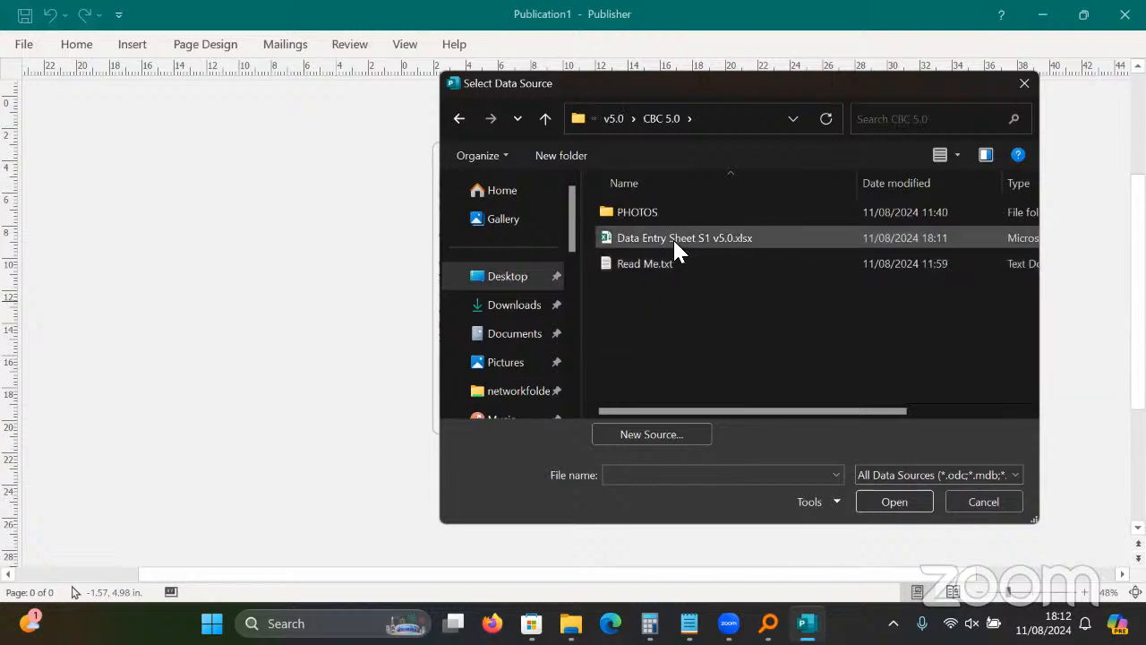
pyautogui.click(674, 241)
pyautogui.click(863, 496)
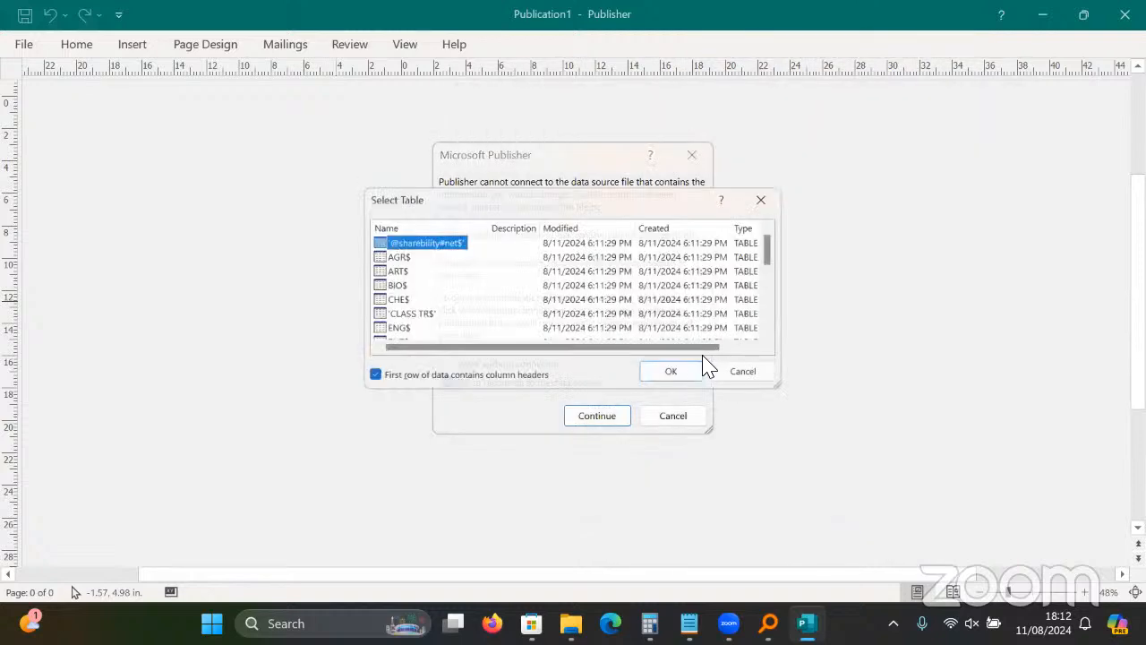
pyautogui.click(686, 384)
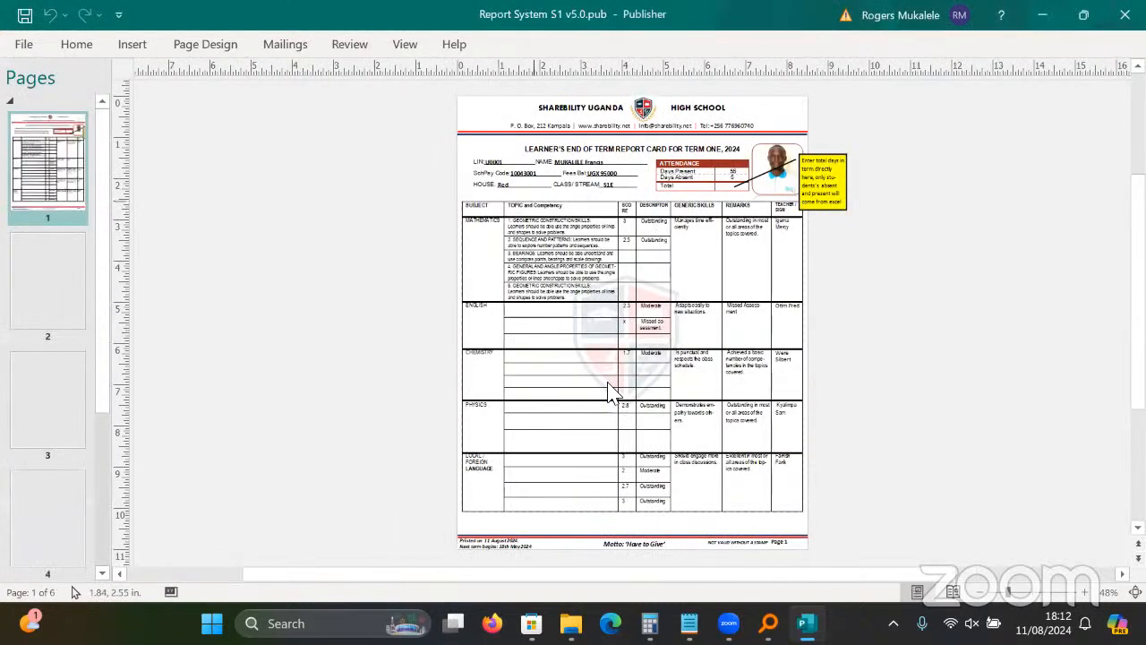
# Zoom in and browse pages 1 to 4 of the first learner's merged report.
pyautogui.click(1031, 593)
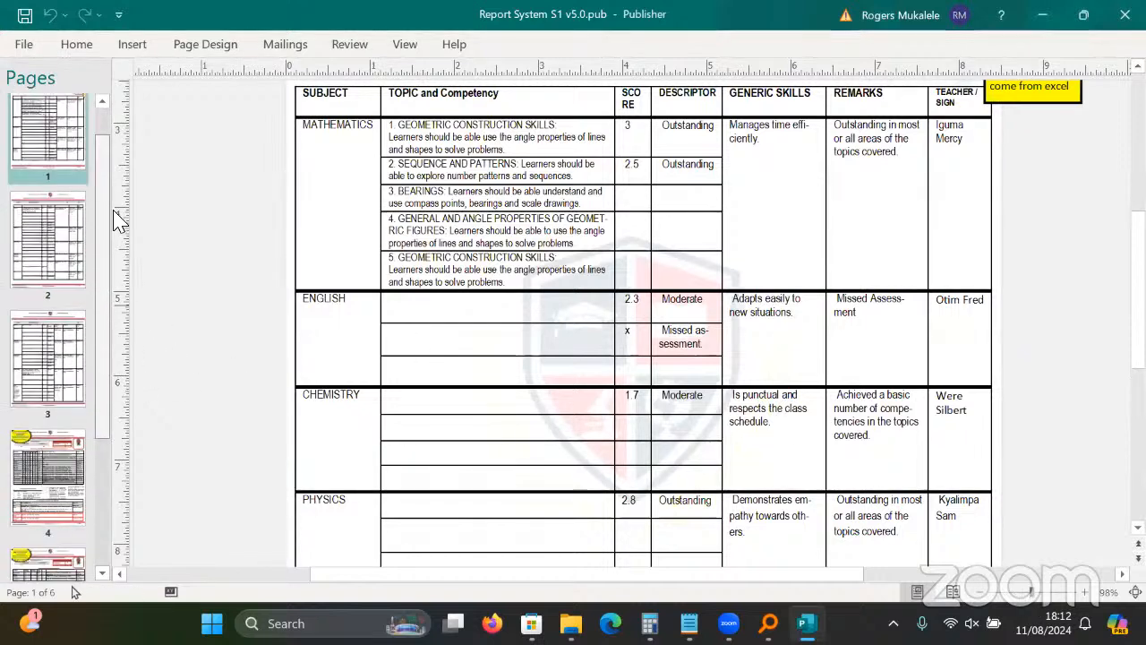
pyautogui.click(52, 305)
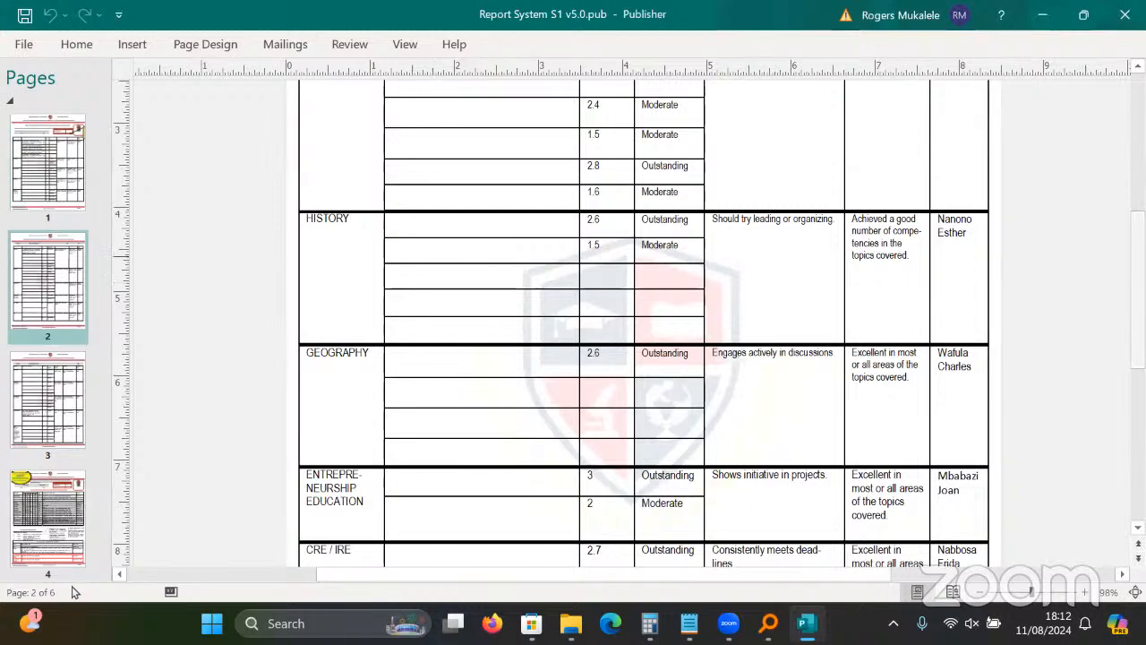
pyautogui.click(46, 180)
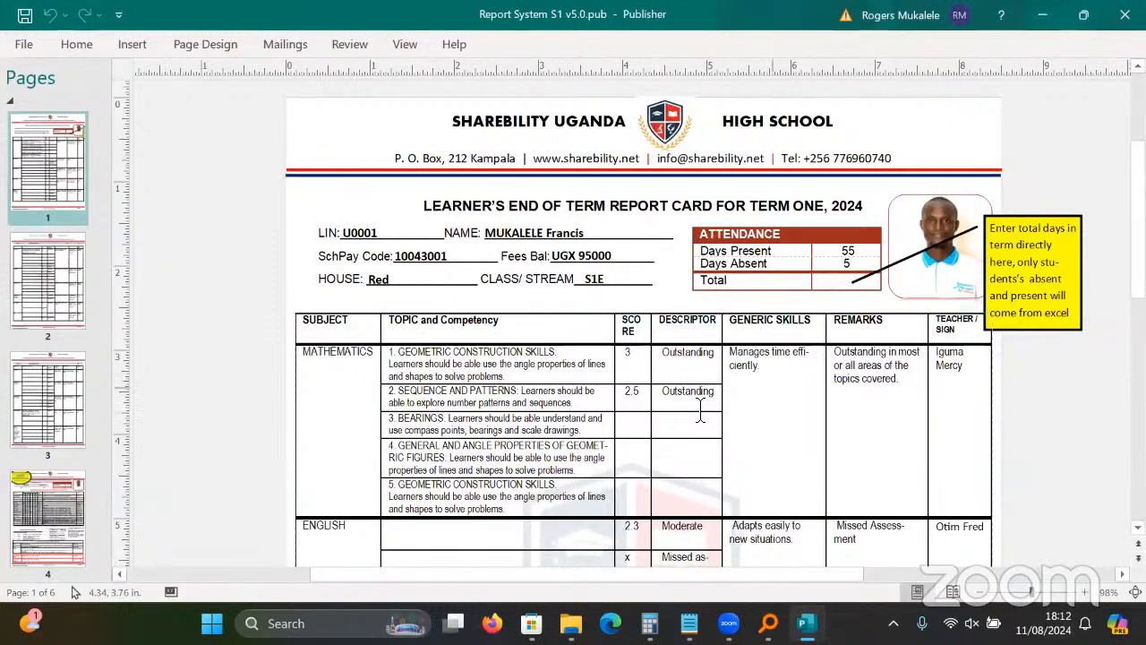
pyautogui.click(76, 414)
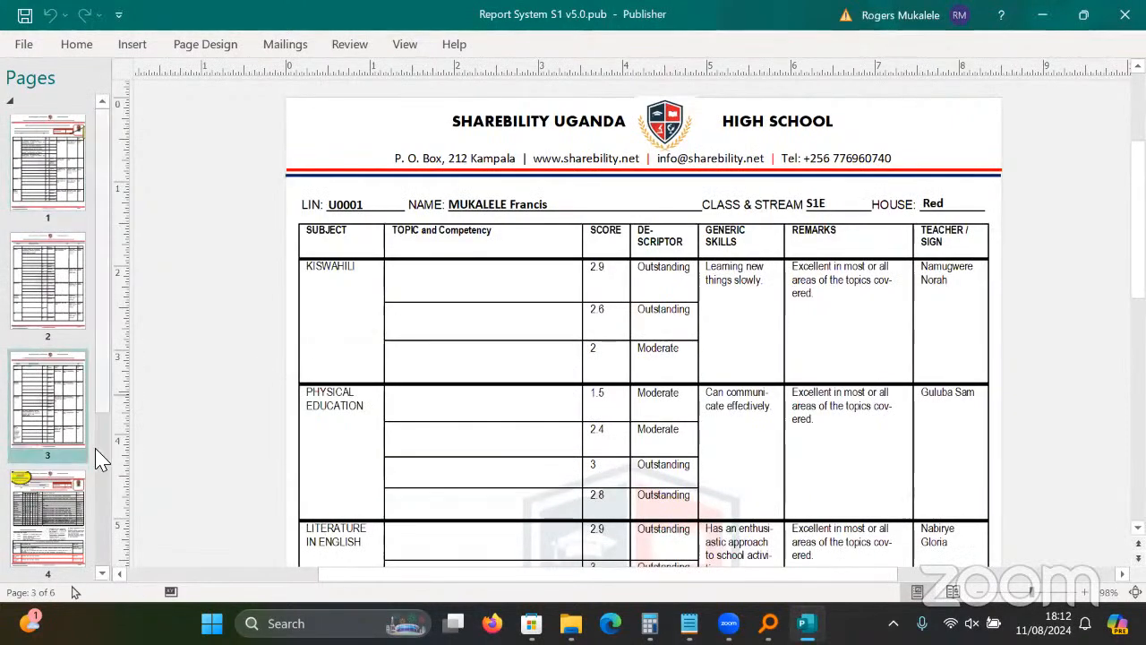
pyautogui.click(72, 577)
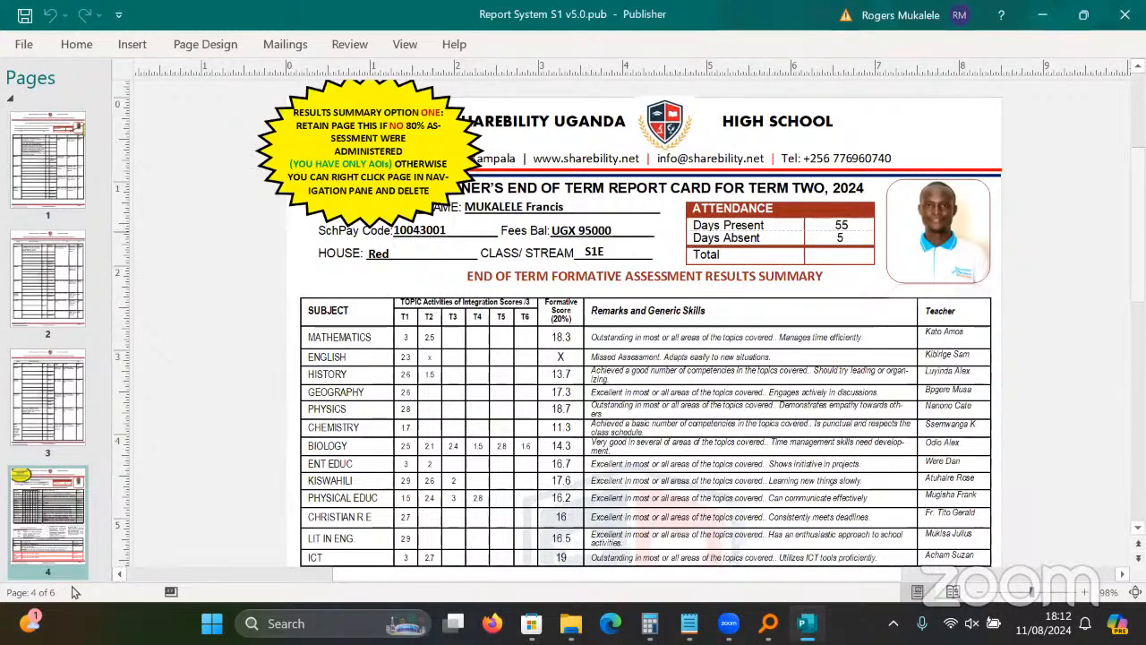
# Zoom and scroll around page 4's results summary to inspect the merged marks and remarks.
pyautogui.scroll(-10, 1055, 555)
pyautogui.scroll(1, 1055, 555)
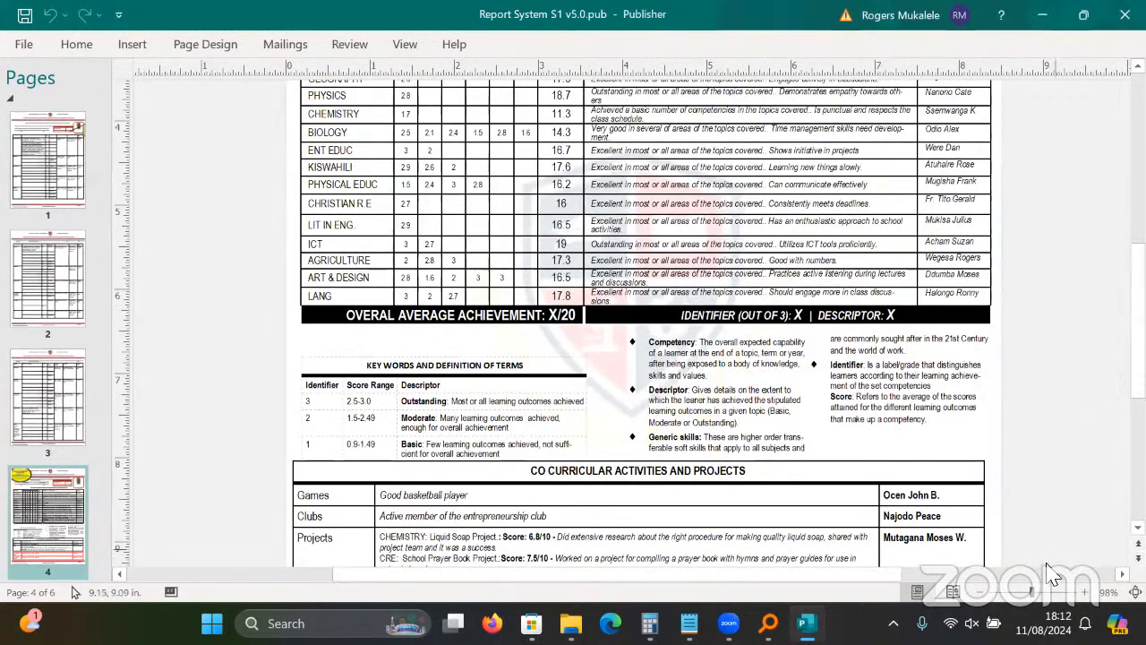
pyautogui.click(1059, 591)
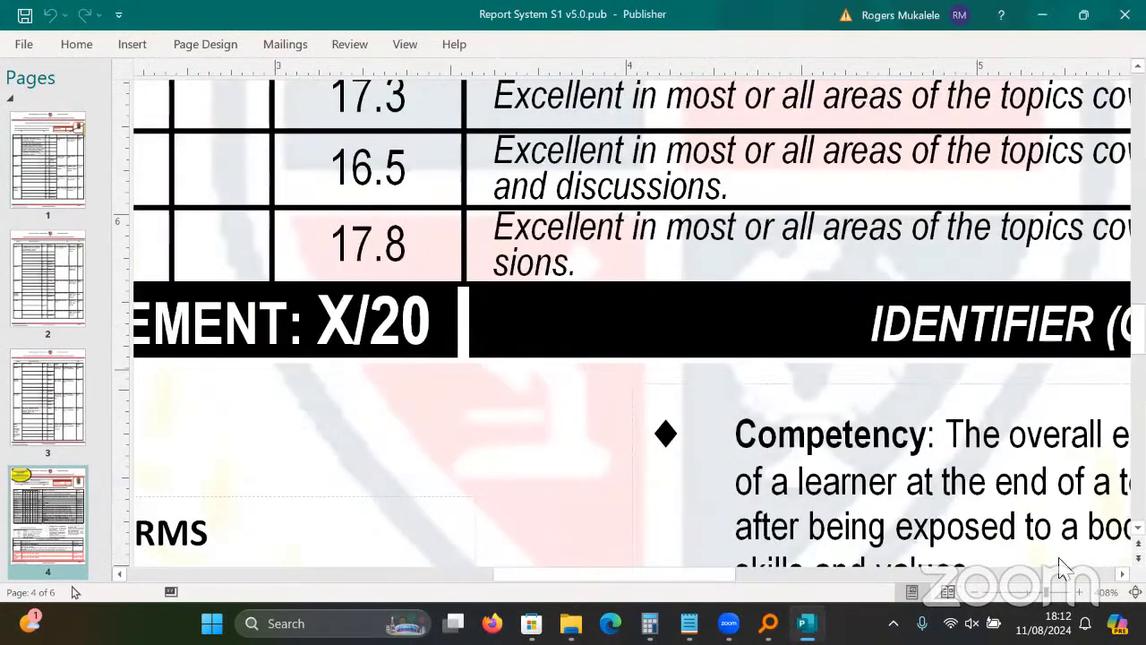
pyautogui.click(976, 593)
pyautogui.click(976, 592)
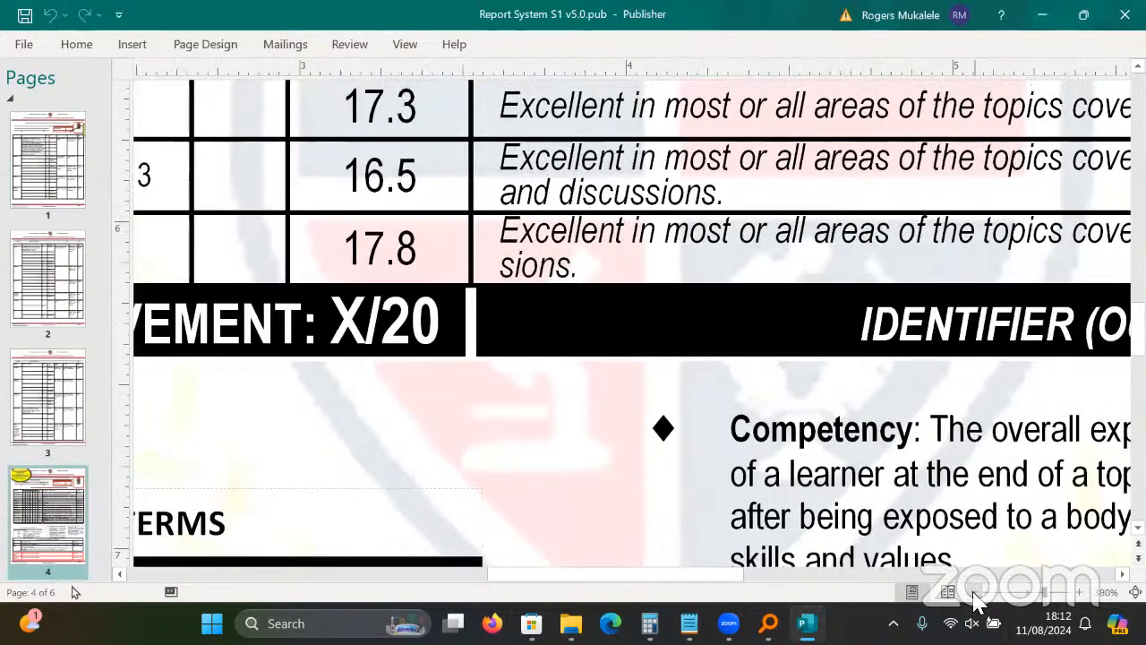
pyautogui.click(977, 593)
pyautogui.click(976, 593)
pyautogui.click(975, 593)
pyautogui.click(975, 593)
pyautogui.click(974, 592)
pyautogui.click(974, 593)
pyautogui.click(975, 593)
pyautogui.click(974, 593)
pyautogui.click(974, 593)
pyautogui.click(974, 592)
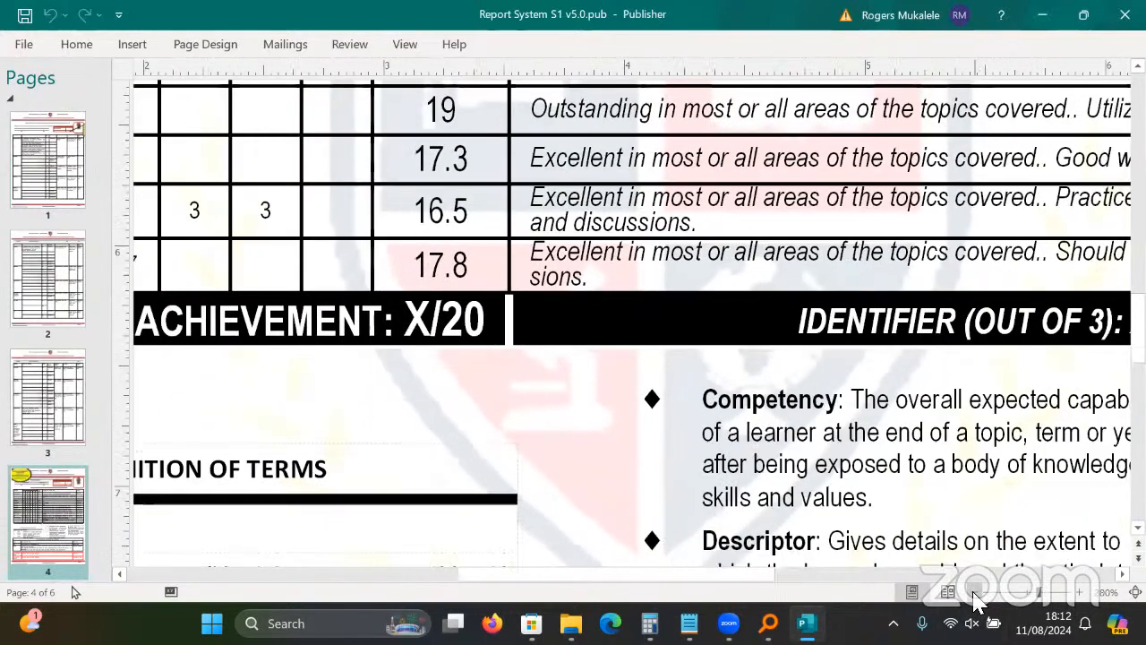
pyautogui.click(974, 593)
pyautogui.click(974, 593)
pyautogui.click(974, 593)
pyautogui.click(974, 593)
pyautogui.click(974, 593)
pyautogui.click(975, 593)
pyautogui.click(974, 593)
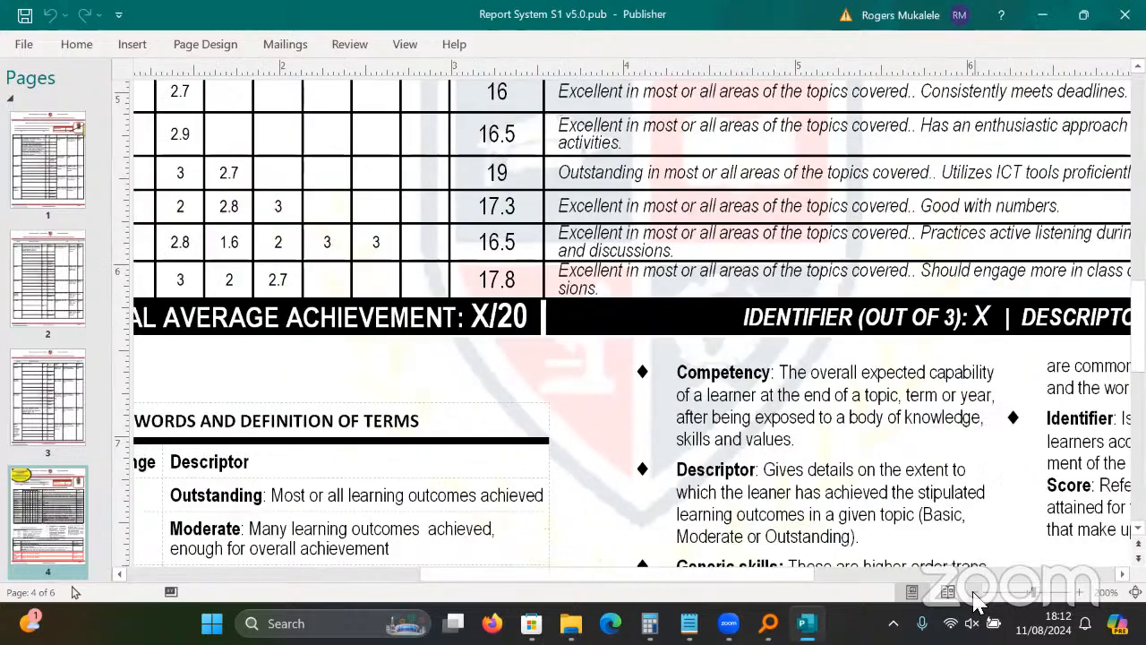
pyautogui.click(974, 593)
pyautogui.click(974, 592)
pyautogui.click(975, 593)
pyautogui.click(974, 593)
pyautogui.click(974, 593)
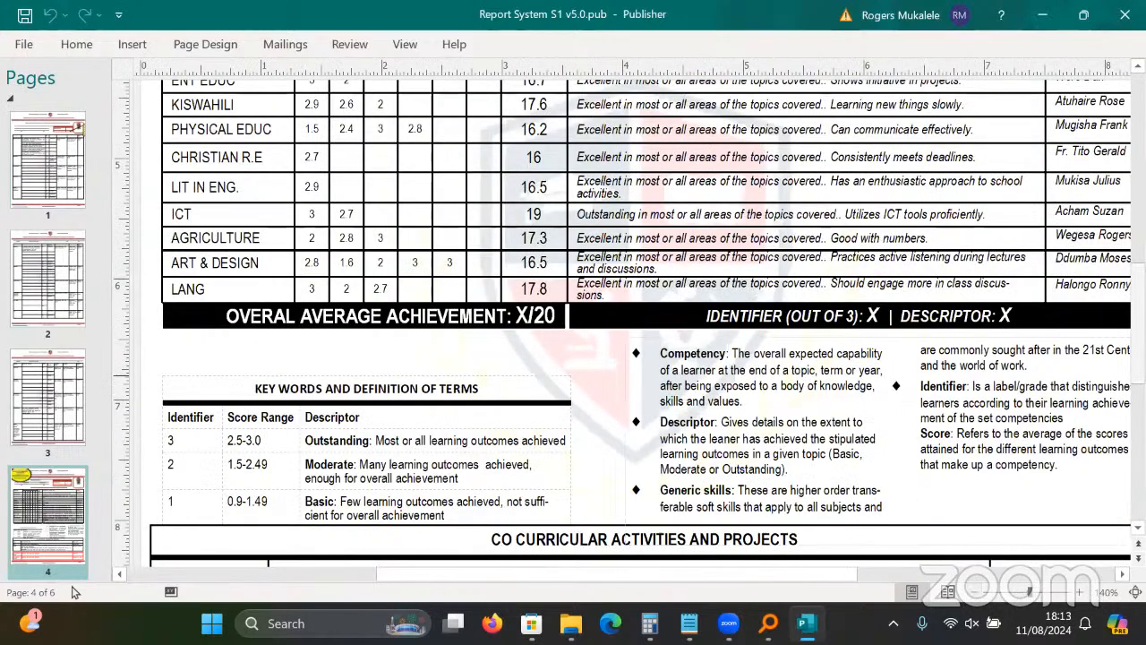
pyautogui.scroll(-10, 75, 592)
pyautogui.scroll(5, 75, 592)
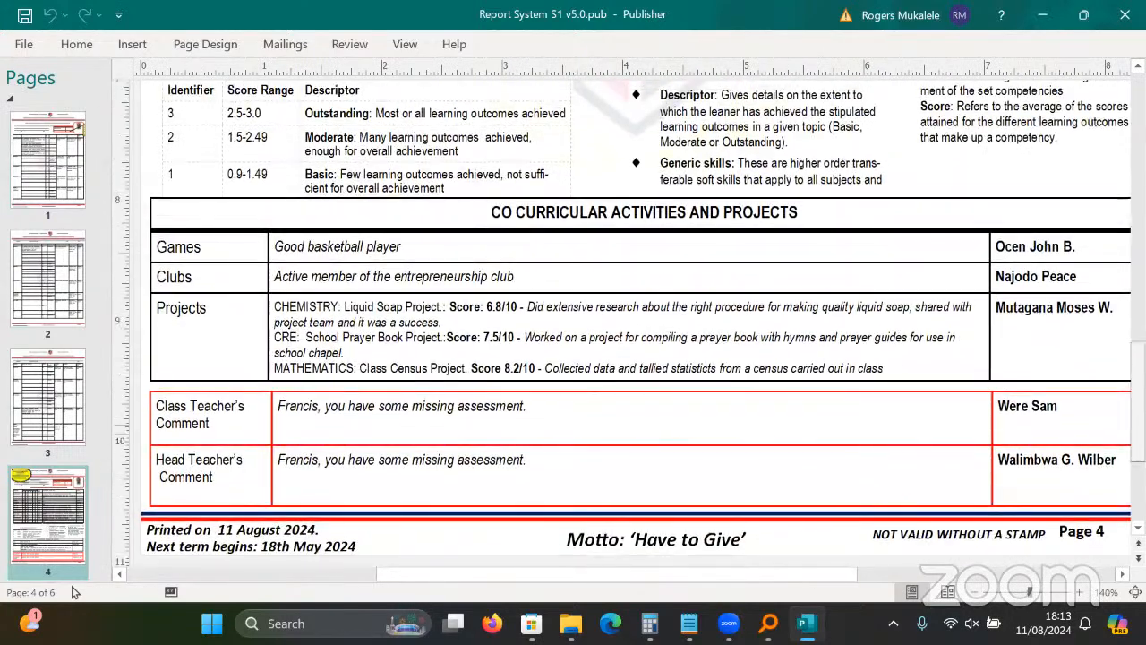
pyautogui.scroll(10, 75, 592)
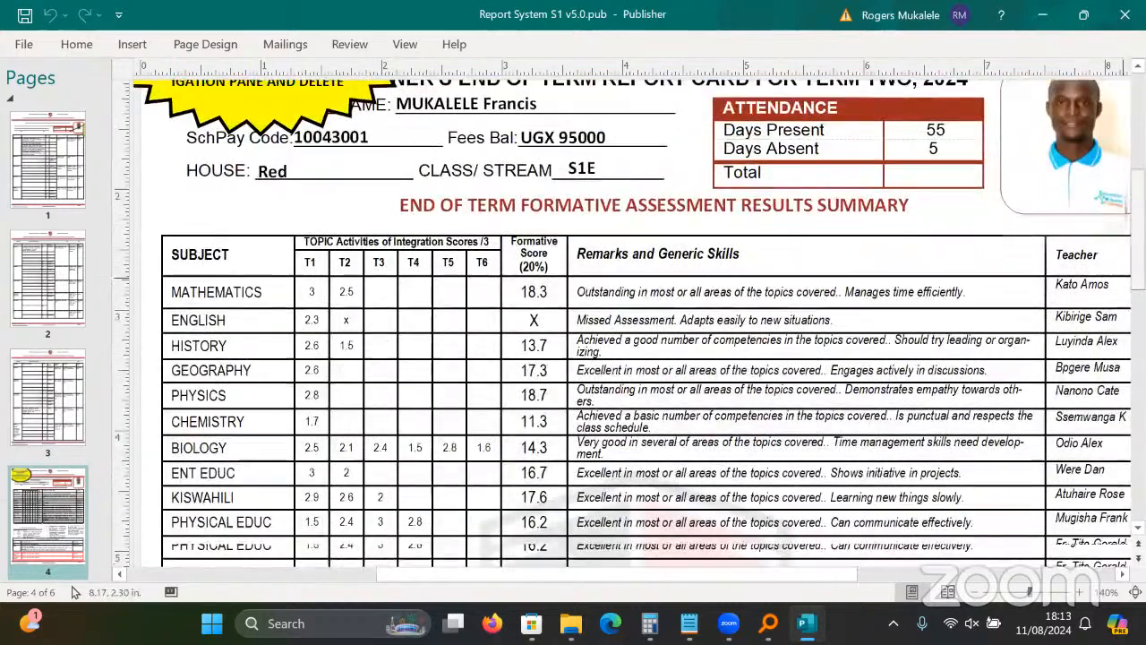
pyautogui.scroll(-10, 627, 430)
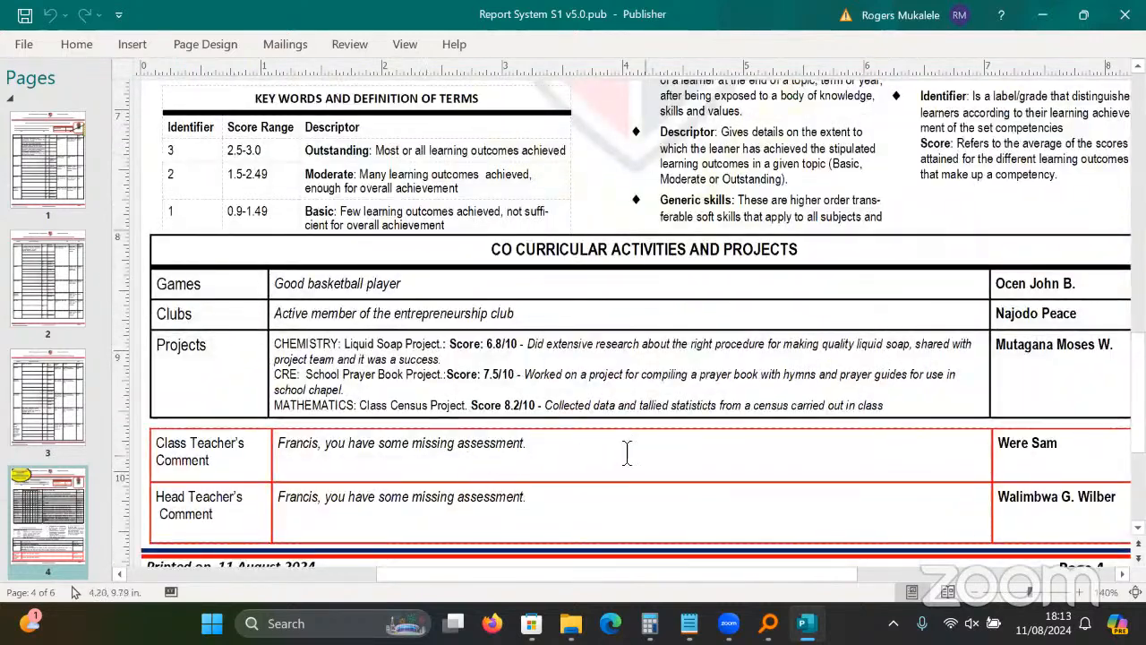
pyautogui.scroll(3, 627, 452)
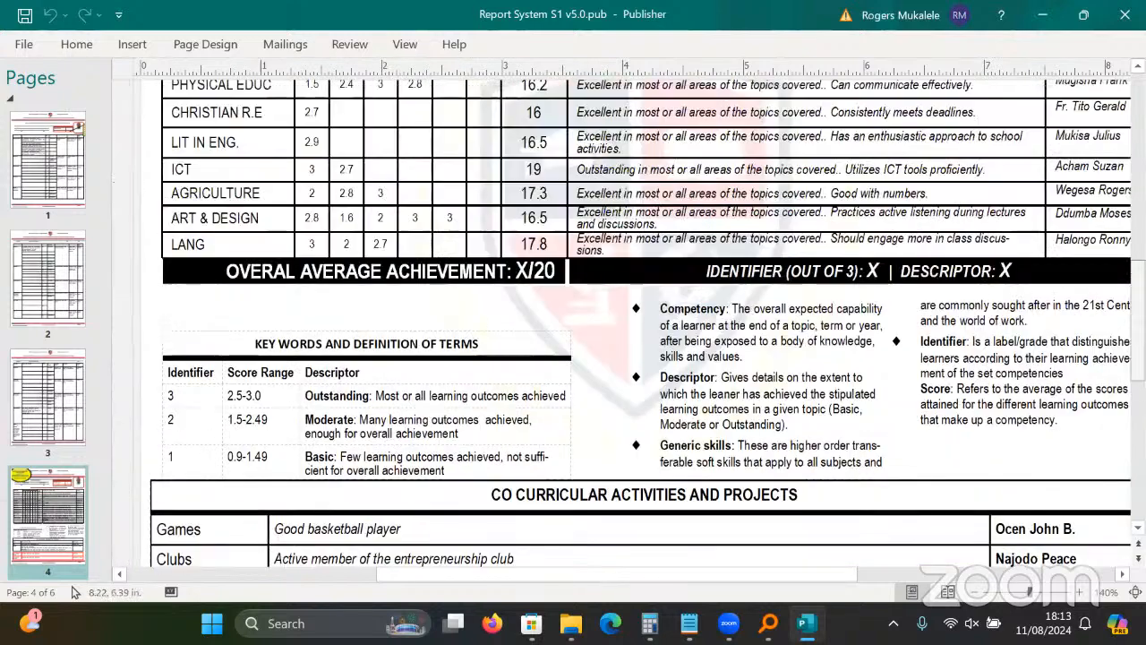
pyautogui.scroll(4, 465, 153)
pyautogui.click(298, 45)
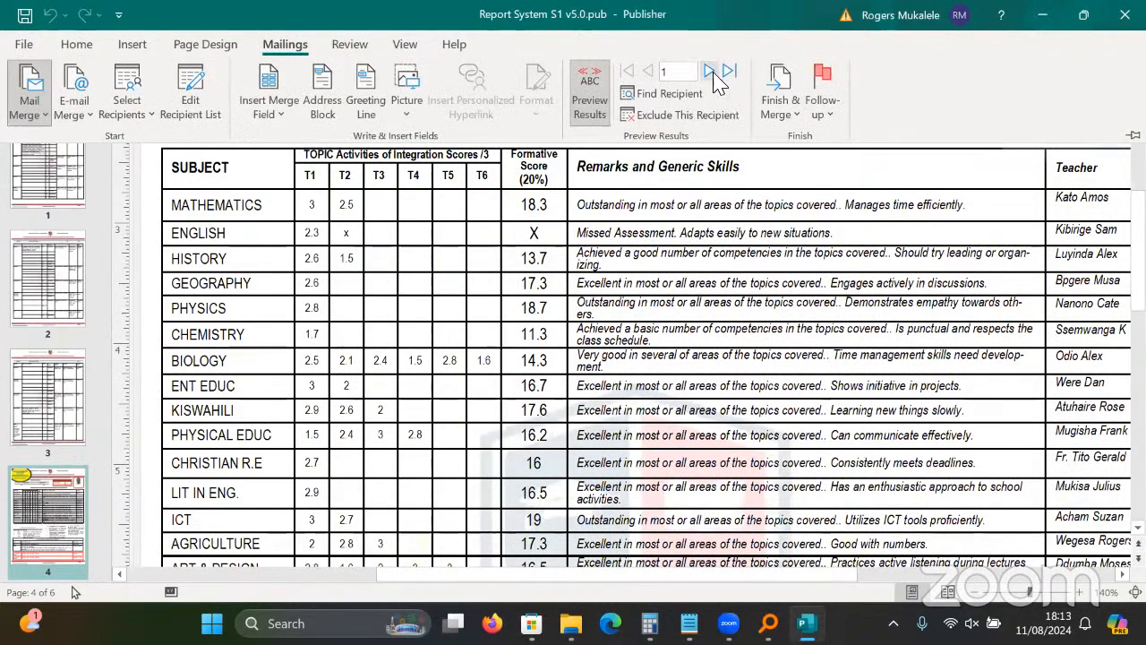
# Preview the next learner's merged report record.
pyautogui.click(709, 72)
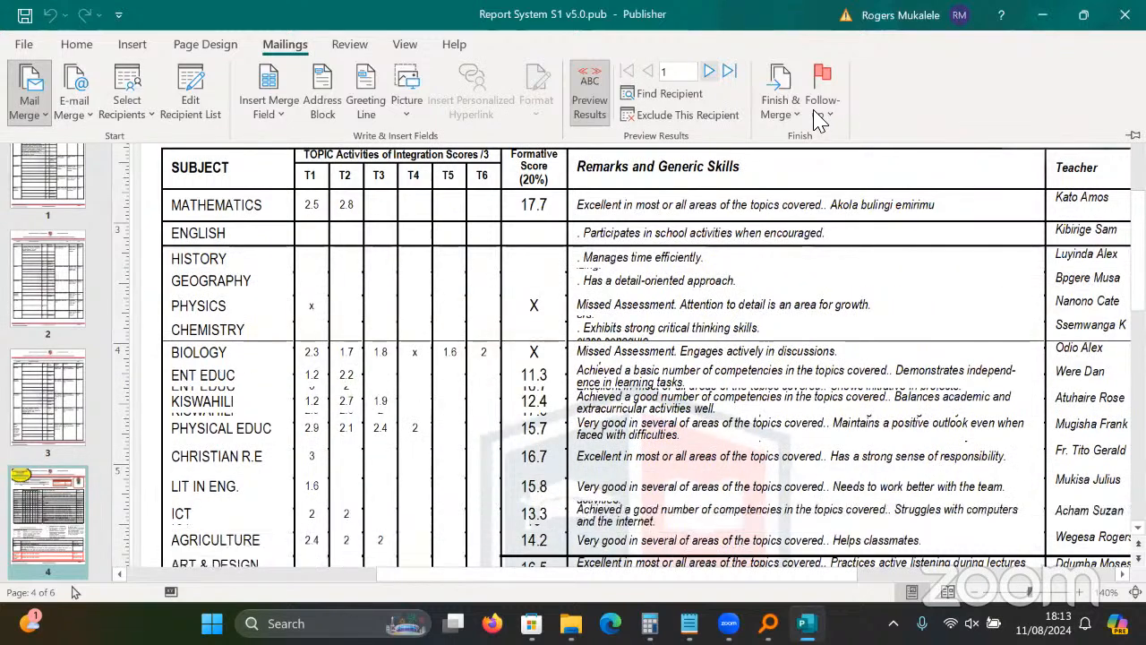
pyautogui.moveTo(1138, 279); pyautogui.dragTo(1138, 424)
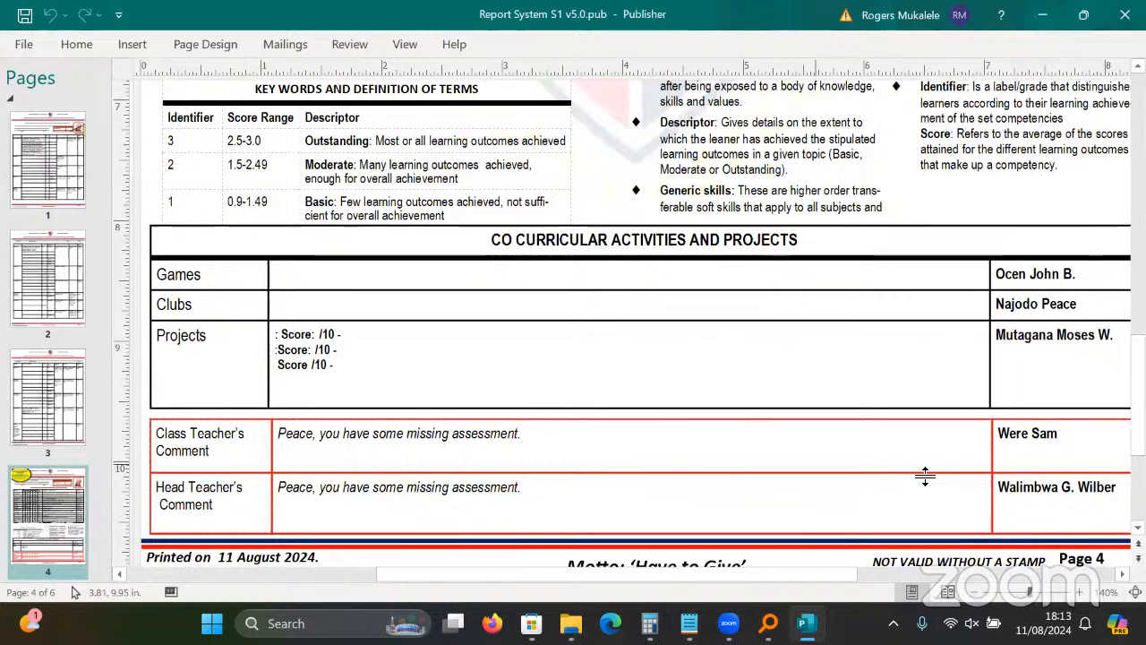
pyautogui.scroll(5, 454, 197)
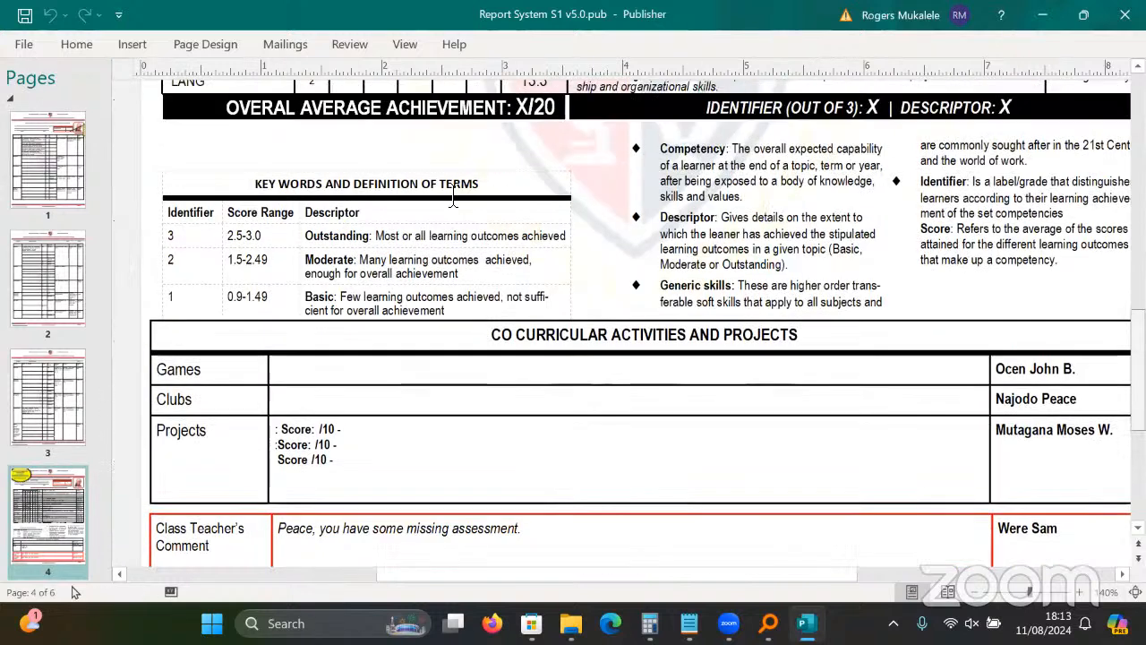
pyautogui.scroll(6, 454, 197)
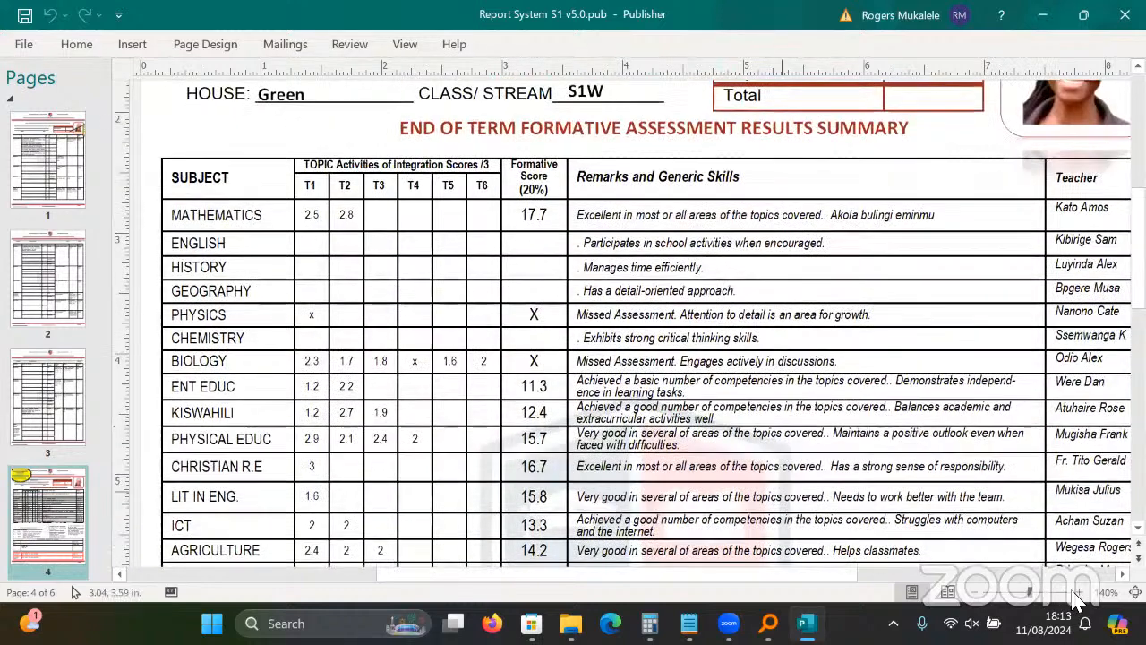
# Zoom into page 4's formative results table, then go to page 5.
pyautogui.click(558, 166)
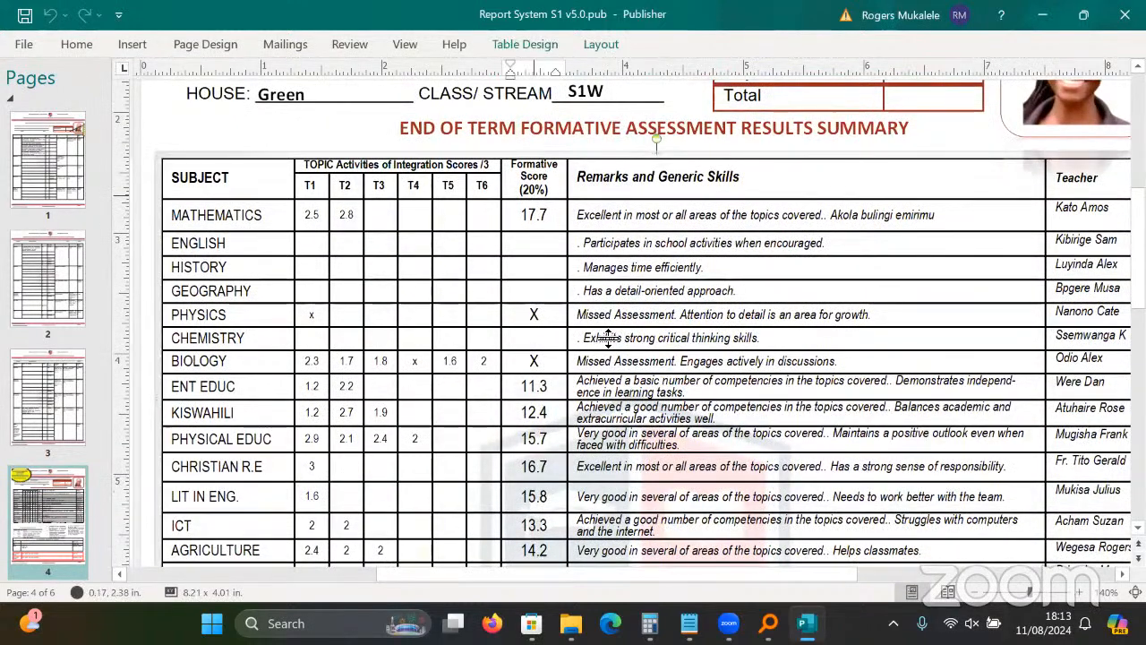
pyautogui.click(1079, 592)
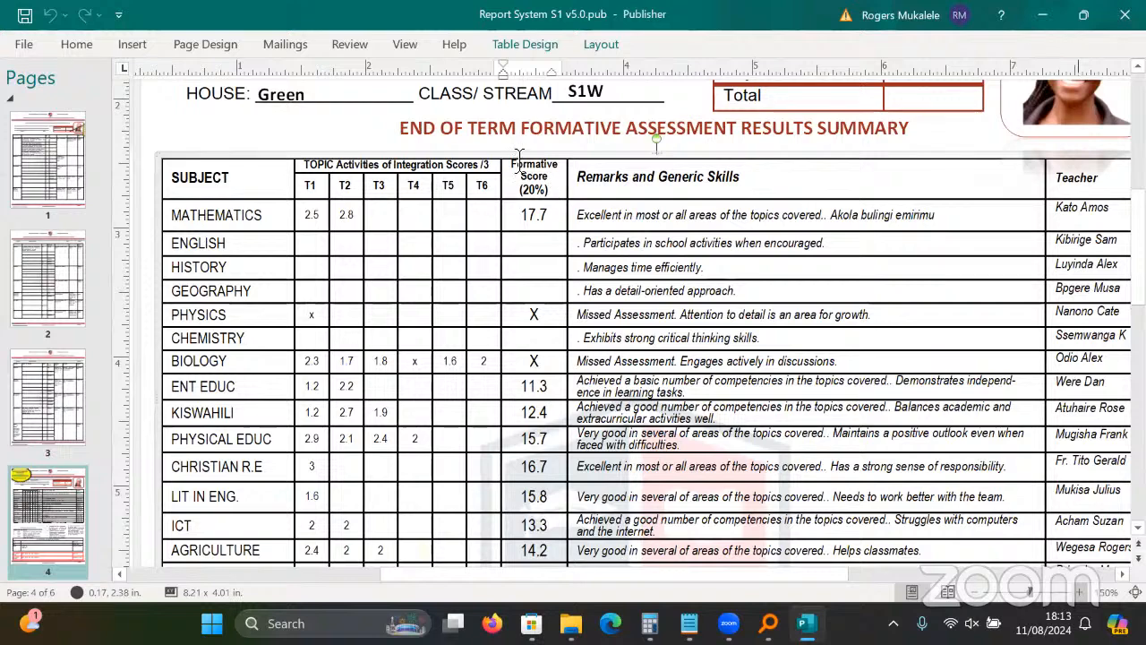
pyautogui.scroll(2, 520, 167)
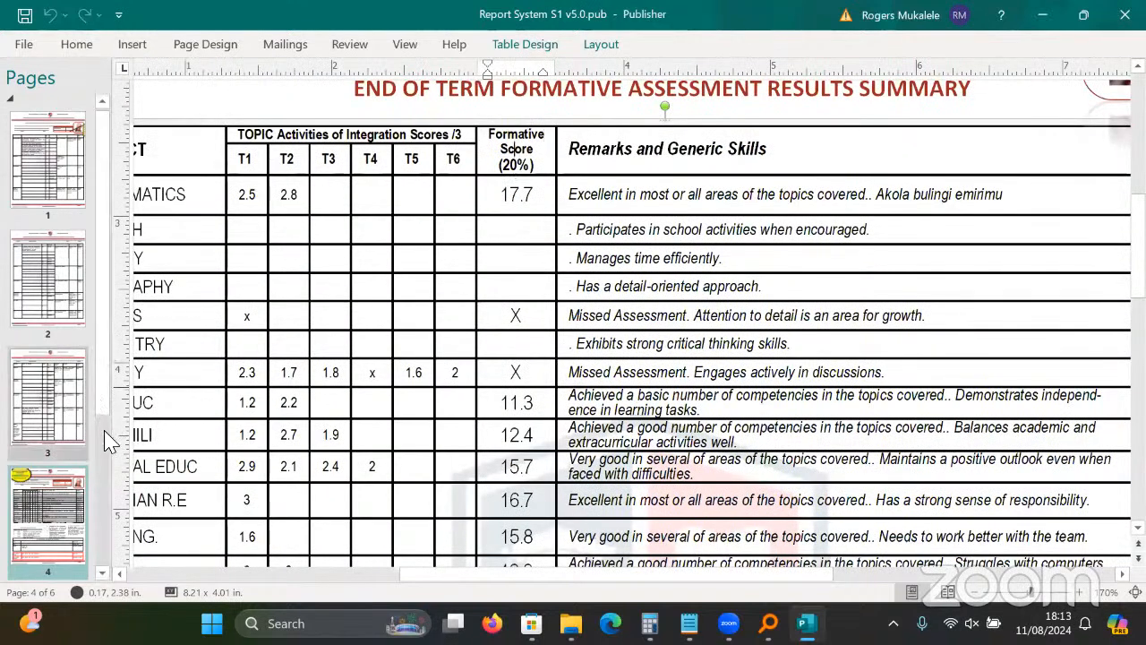
pyautogui.scroll(-3, 105, 489)
pyautogui.click(48, 444)
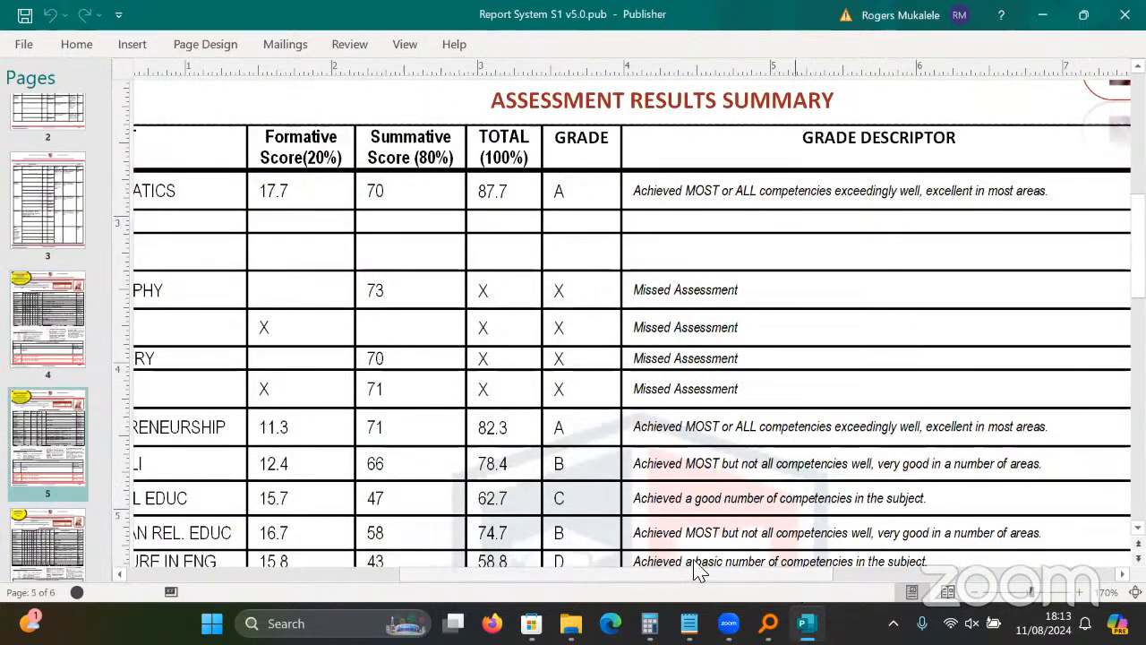
# Inspect page 5's assessment results summary table and its Summative Score header.
pyautogui.hscroll(-2, 708, 566)
pyautogui.hscroll(-3, 725, 566)
pyautogui.hscroll(2, 532, 264)
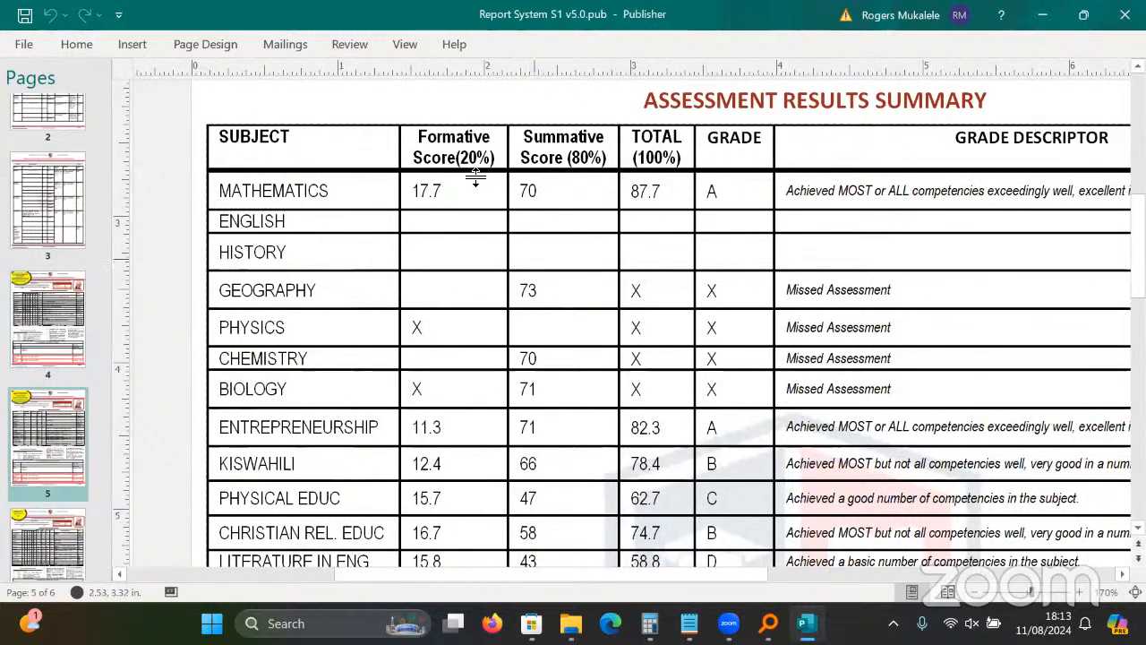
pyautogui.click(463, 150)
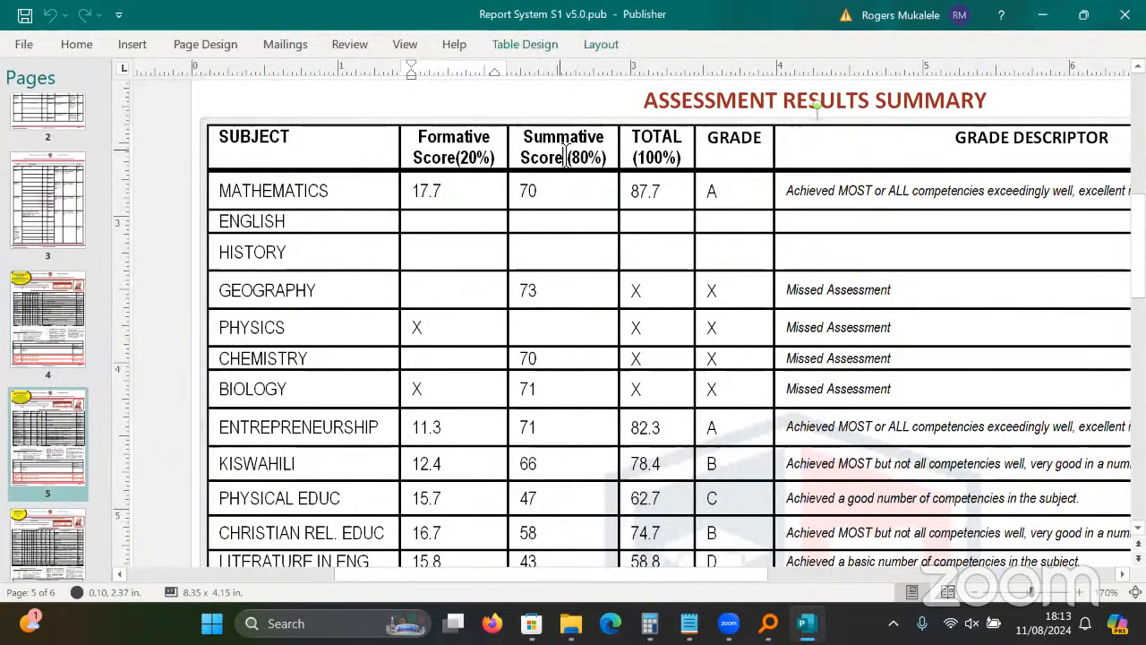
pyautogui.click(564, 155)
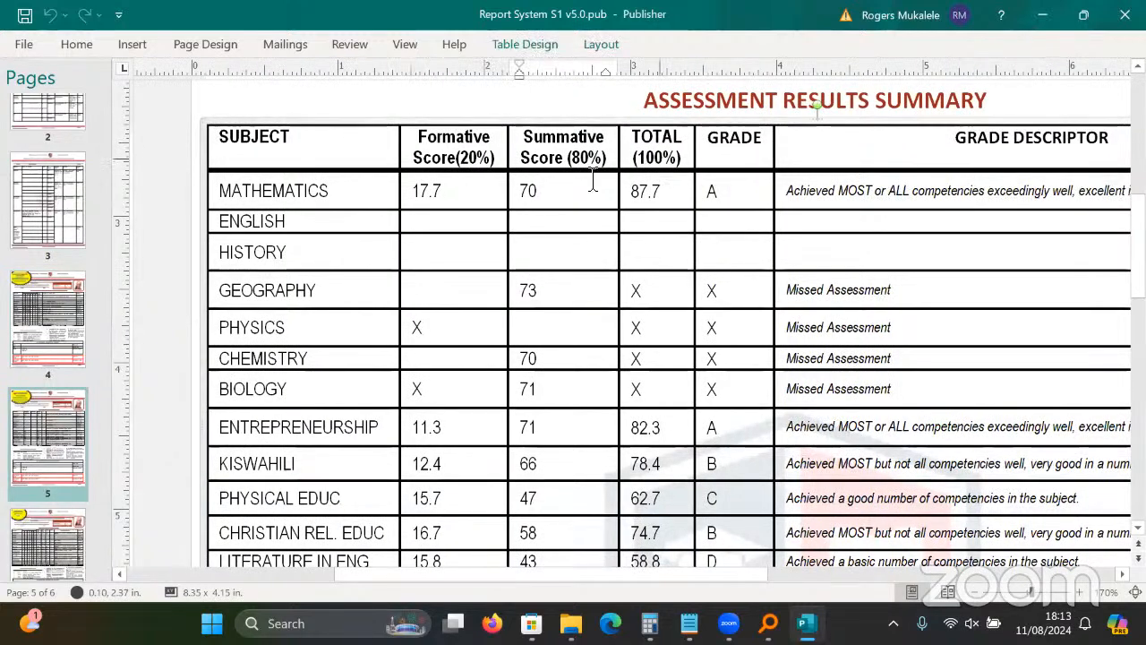
# On page 6, check the T1–T6, Summative and TOTAL header cells of the summary table.
pyautogui.click(64, 553)
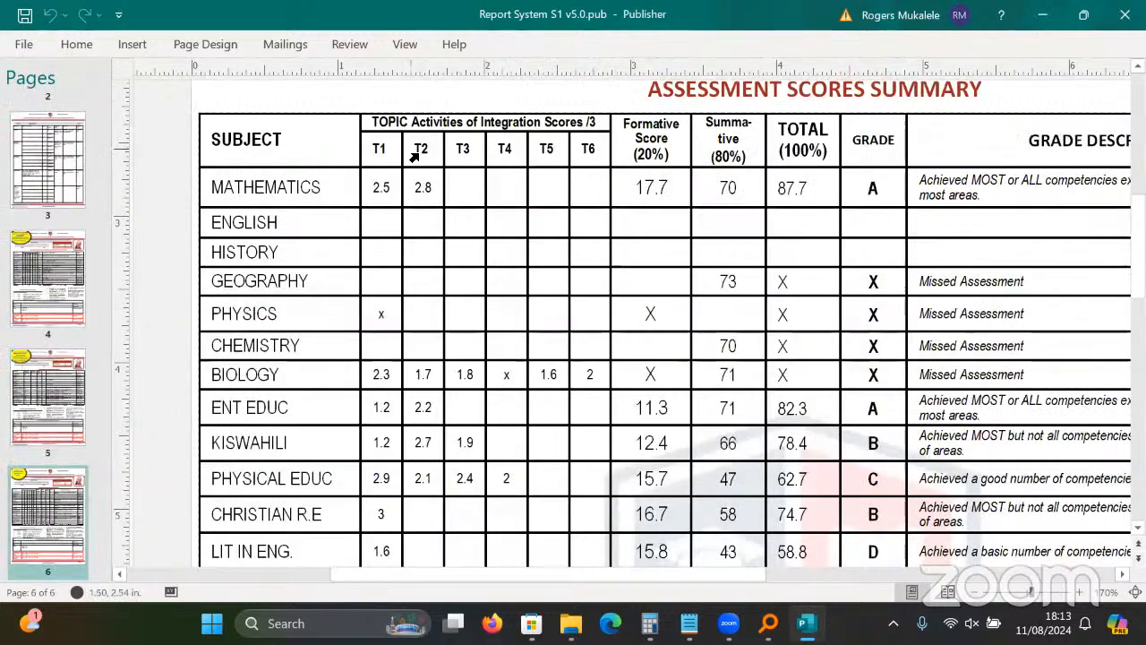
pyautogui.moveTo(387, 148); pyautogui.dragTo(641, 161)
pyautogui.click(656, 156)
pyautogui.click(750, 156)
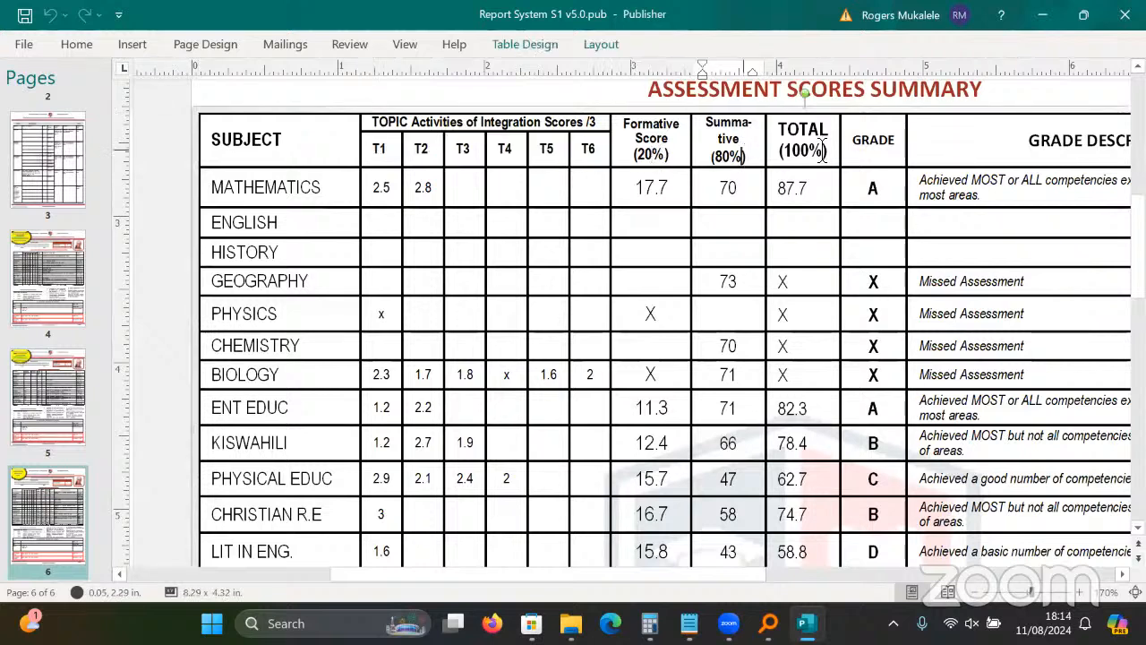
pyautogui.click(842, 151)
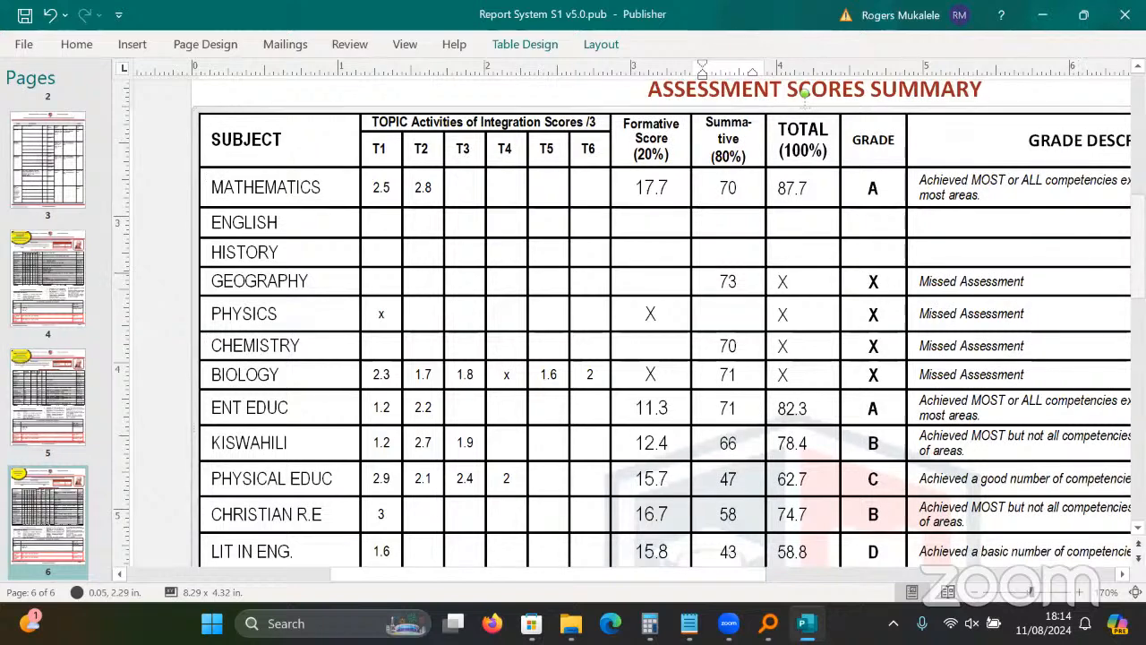
pyautogui.scroll(5, 627, 322)
pyautogui.scroll(-1, 418, 255)
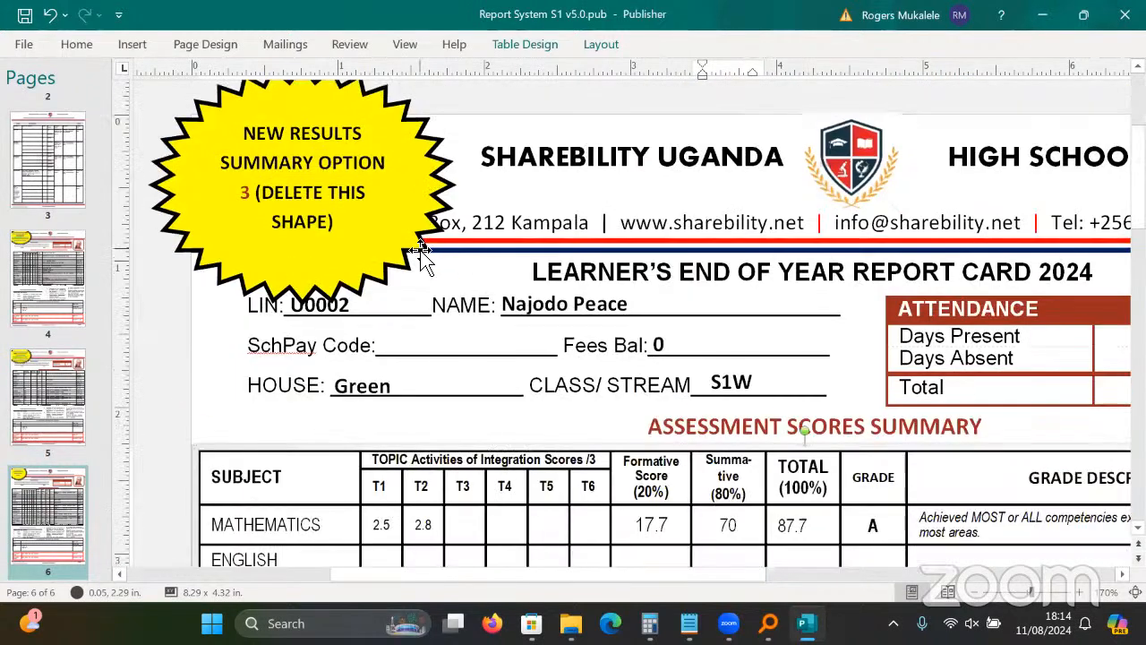
# Delete the yellow starburst note from page 6 and scroll through the page.
pyautogui.click(417, 254)
pyautogui.press('Delete')
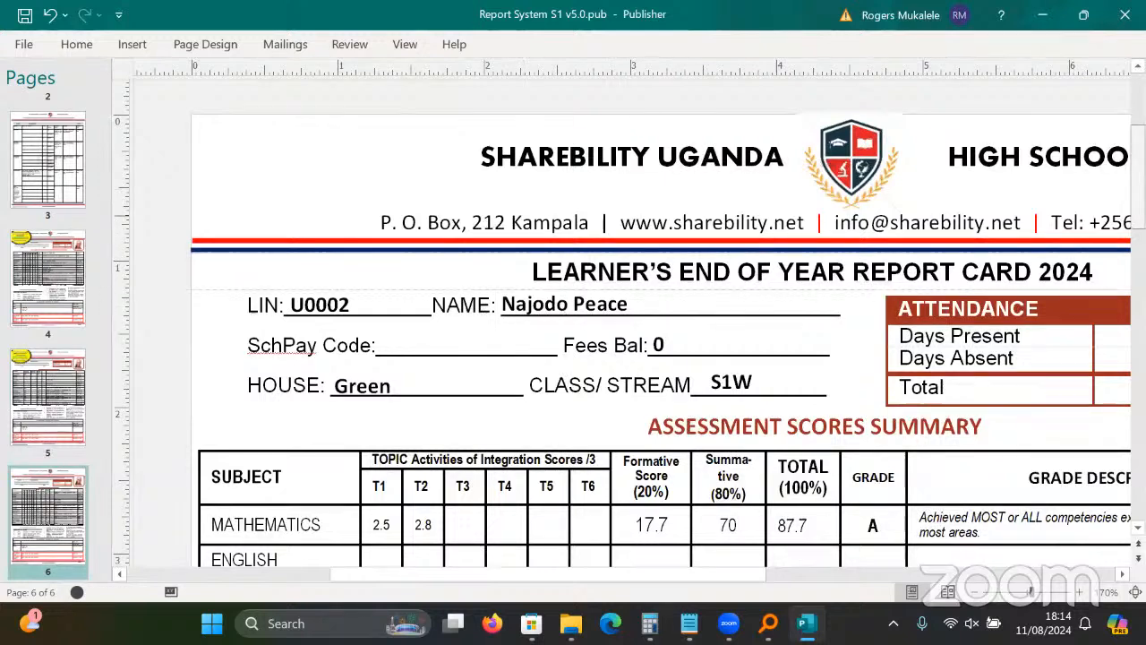
pyautogui.scroll(-3, 627, 322)
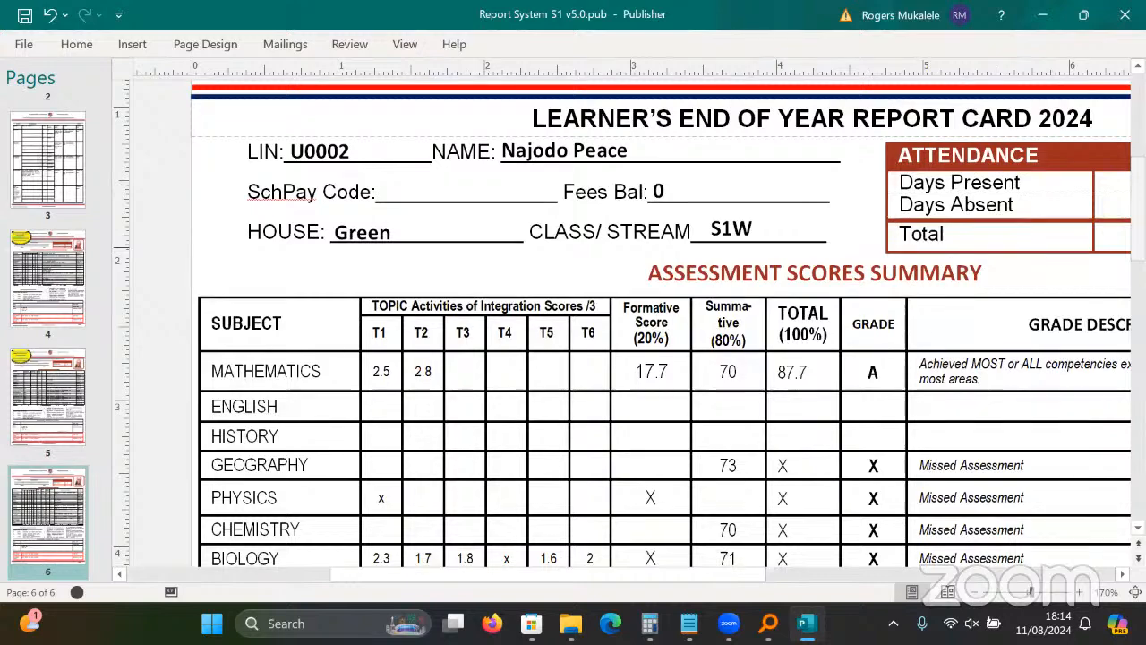
pyautogui.scroll(-4, 626, 322)
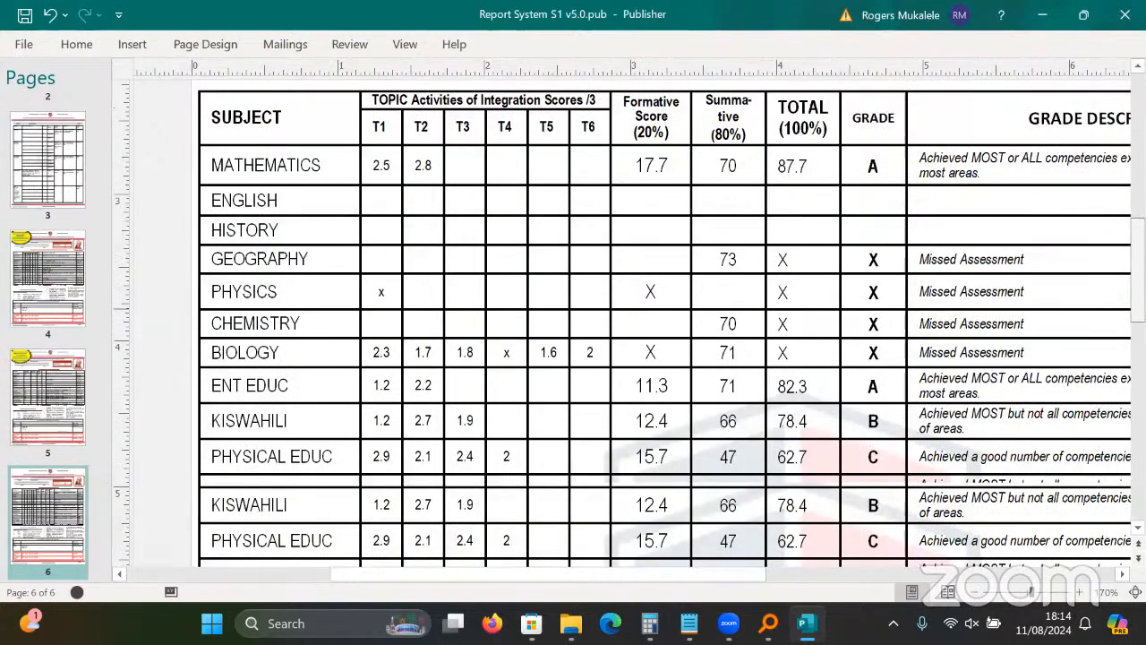
pyautogui.scroll(-15, 627, 322)
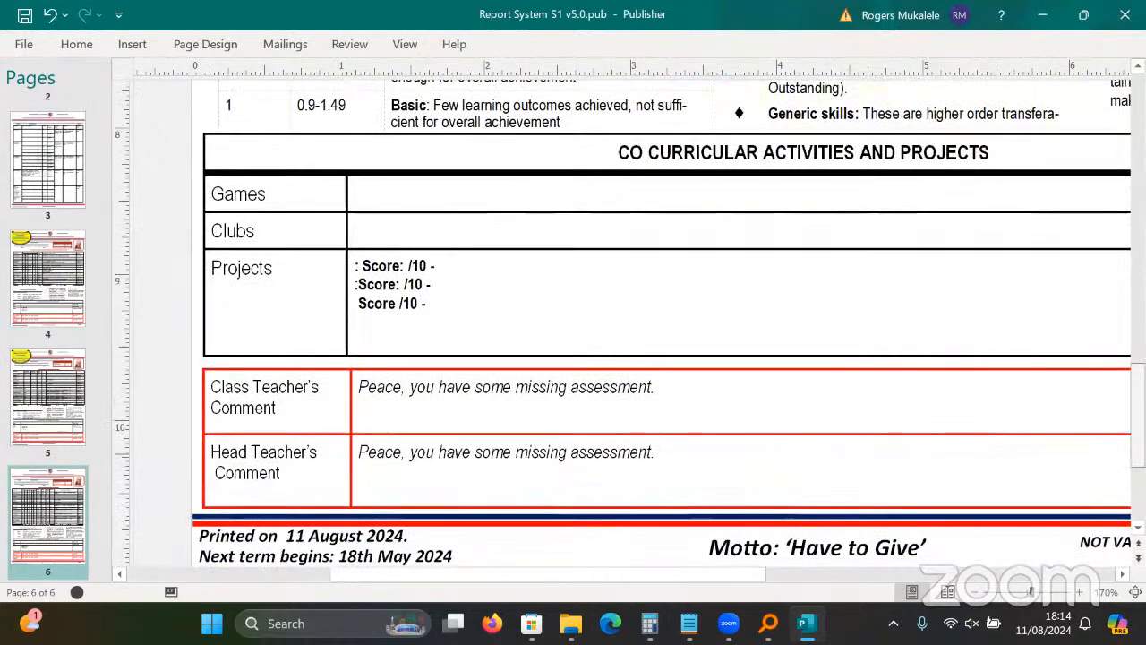
pyautogui.scroll(-2, 627, 322)
pyautogui.scroll(3, 627, 323)
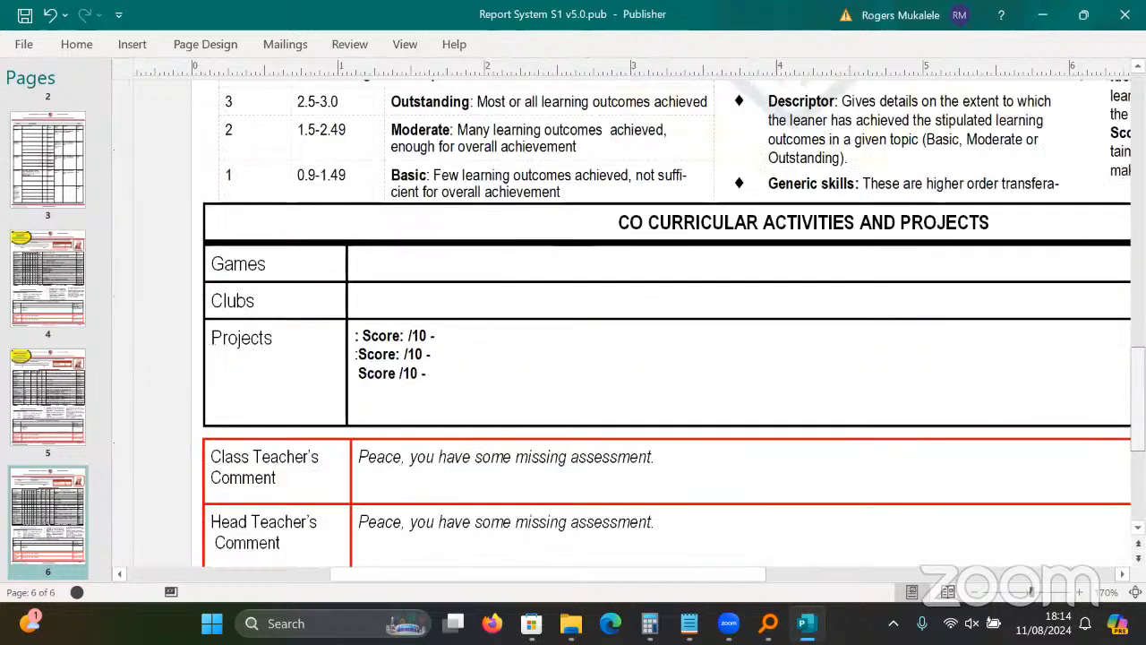
pyautogui.scroll(6, 627, 323)
pyautogui.scroll(9, 532, 412)
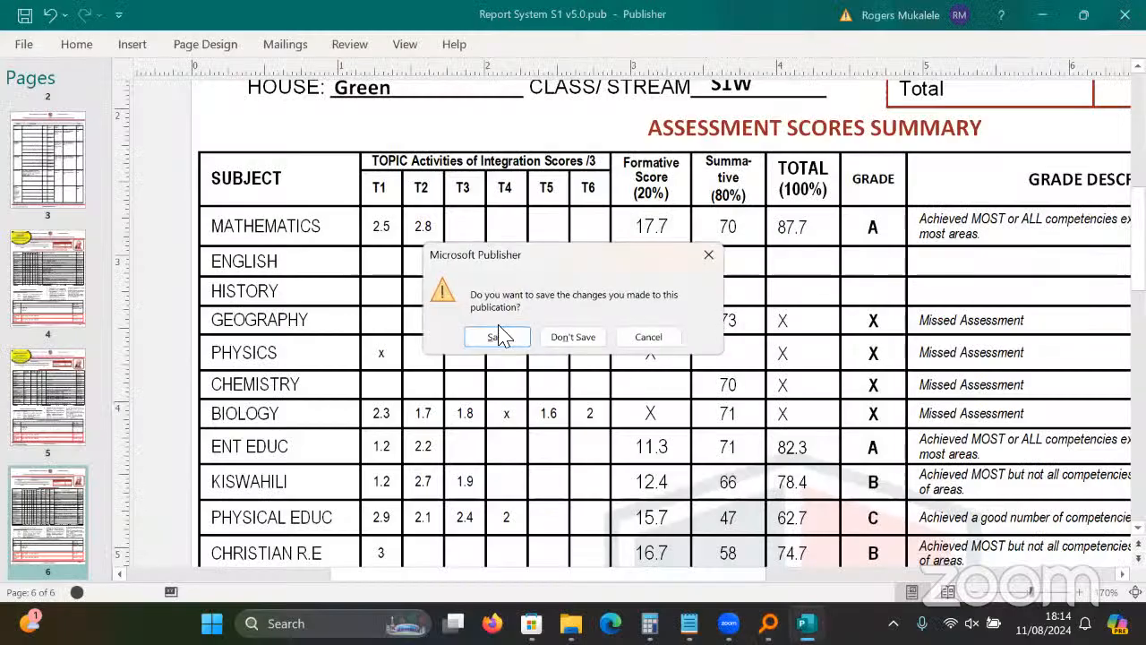
# Answer the save prompt to close the publication, then open Data Entry Sheet S1 v5.0.xlsx.
pyautogui.click(497, 337)
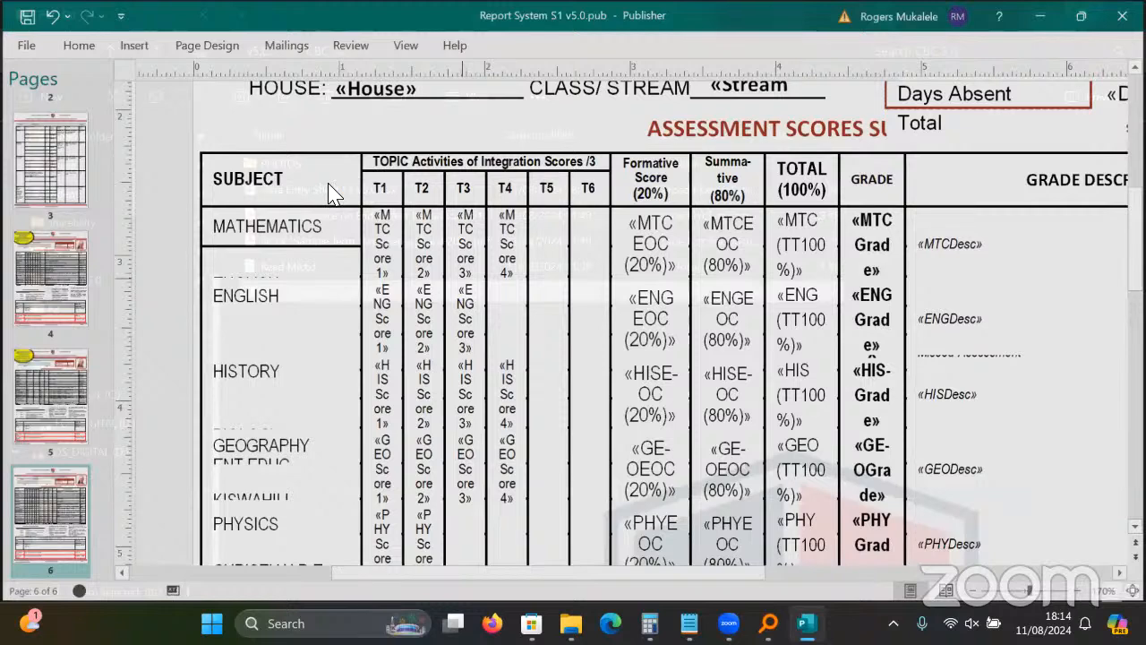
pyautogui.doubleClick(328, 186)
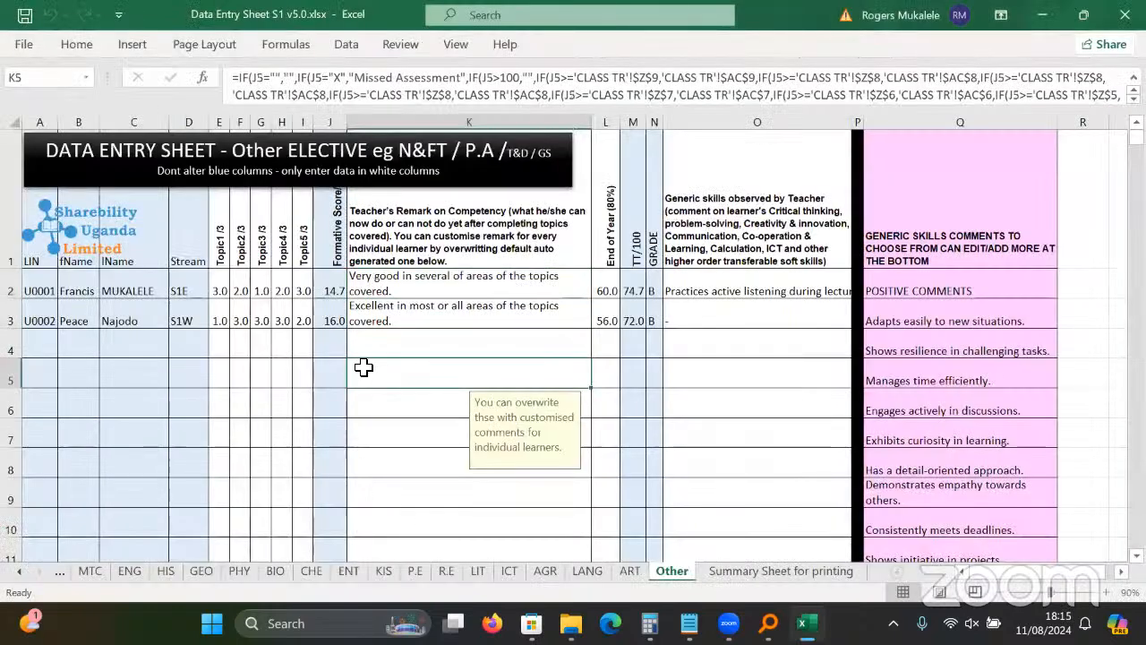
# Widen CLASS TR's Class Teacher Comment column U, then select E2:G3 on the MTC sheet.
pyautogui.click(20, 571)
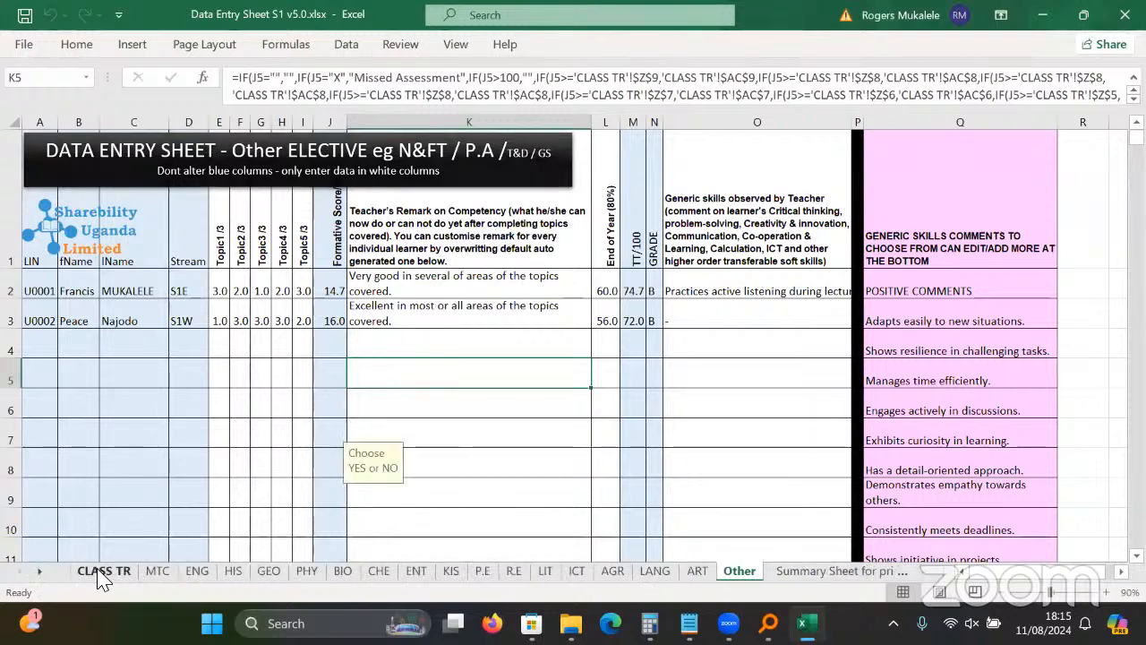
pyautogui.press('Left')
pyautogui.press('Left')
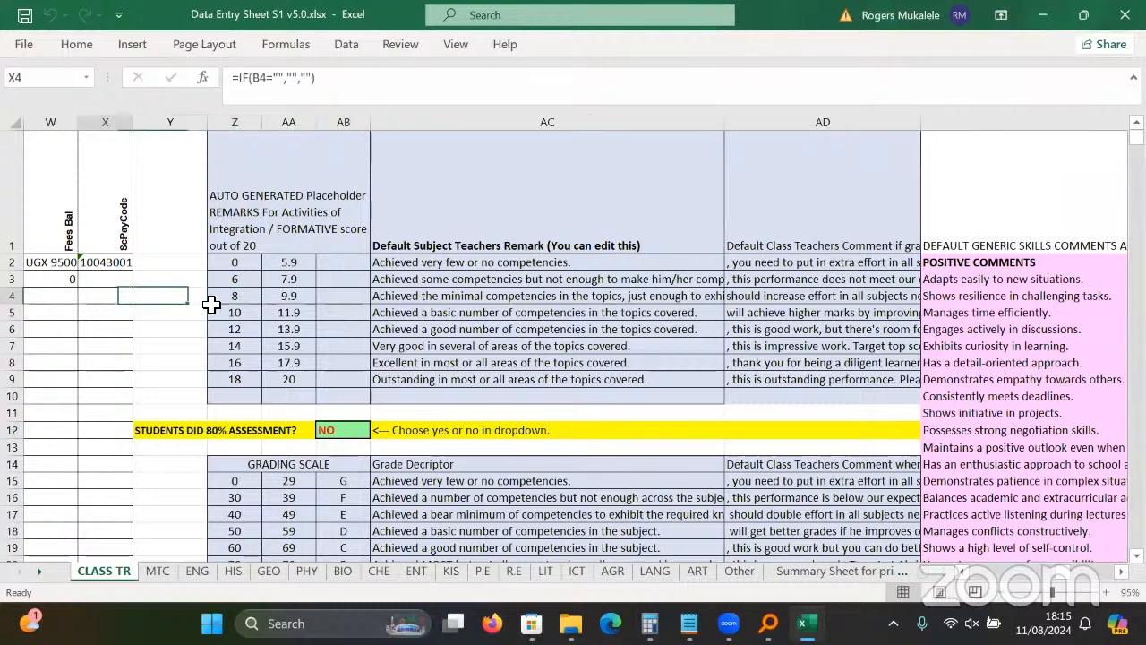
pyautogui.press('Left')
pyautogui.press('Left')
pyautogui.press('Left')
pyautogui.press('Left')
pyautogui.press('Left')
pyautogui.press('Left')
pyautogui.press('Left')
pyautogui.press('Left')
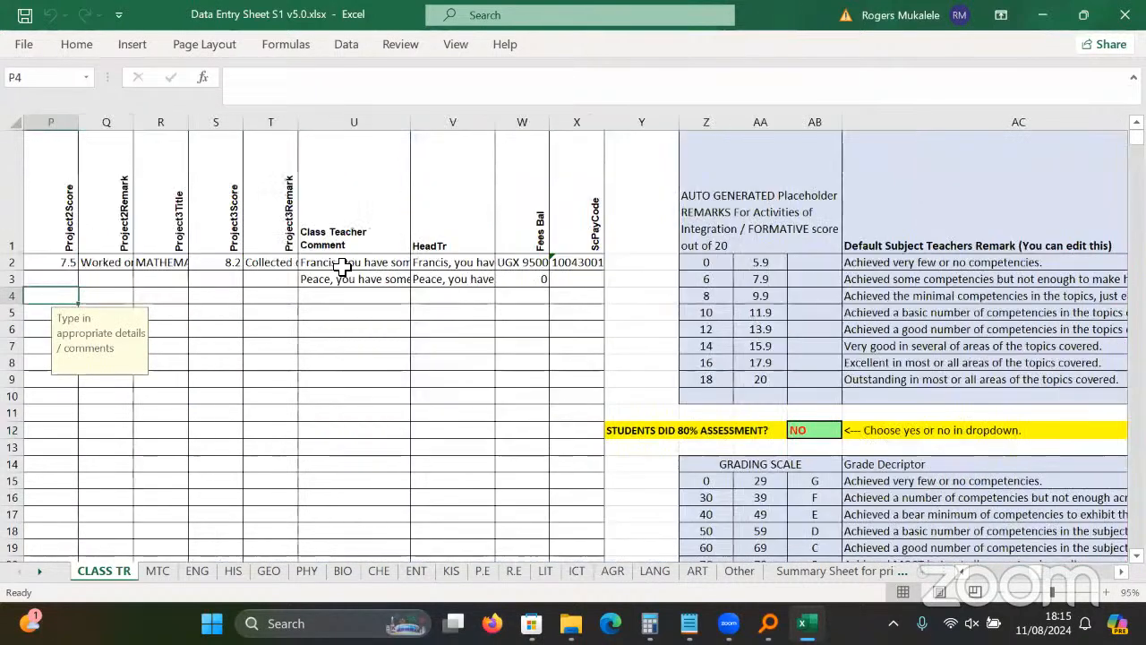
pyautogui.click(343, 264)
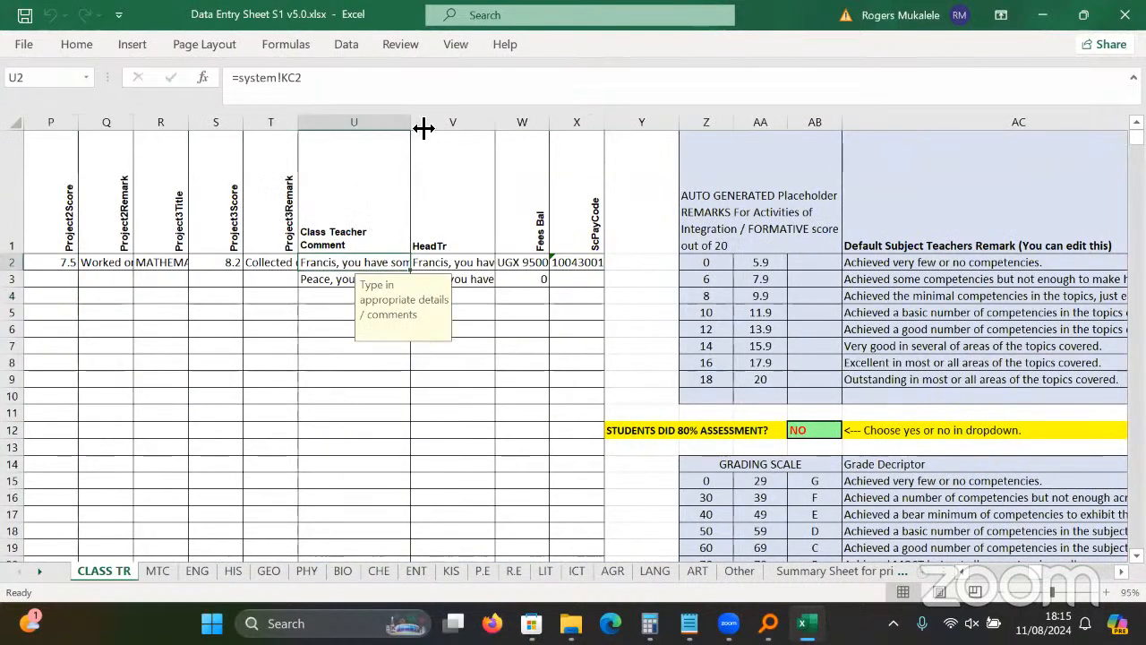
pyautogui.moveTo(412, 124); pyautogui.dragTo(519, 148)
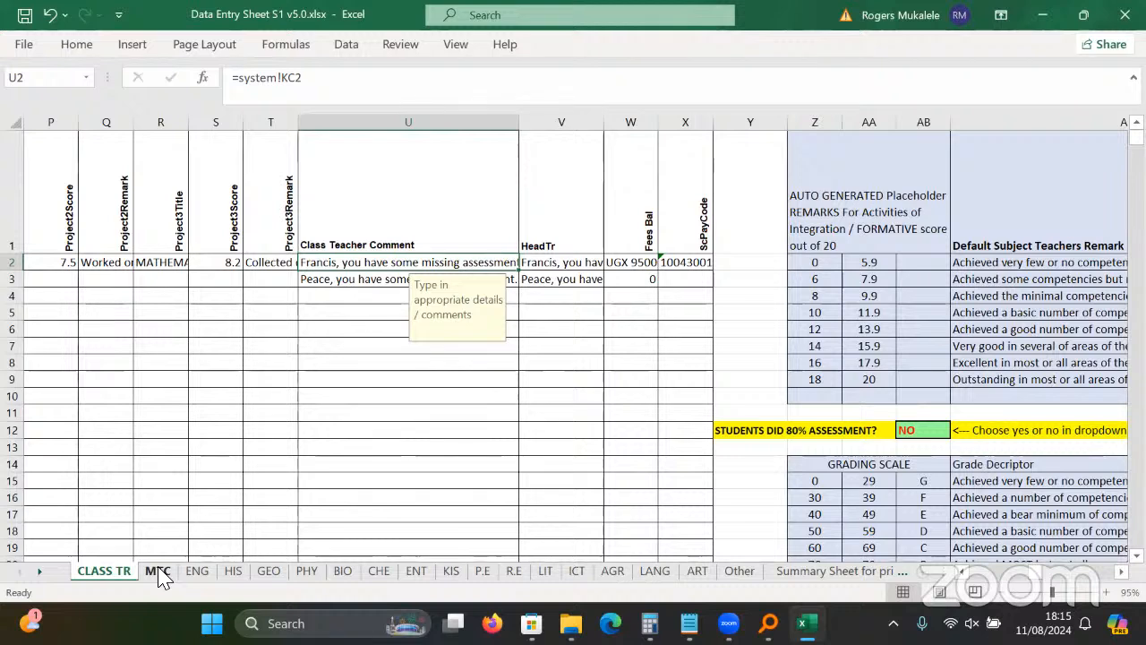
pyautogui.hotkey('ctrl', 'pagedown')
pyautogui.moveTo(268, 329); pyautogui.dragTo(331, 386)
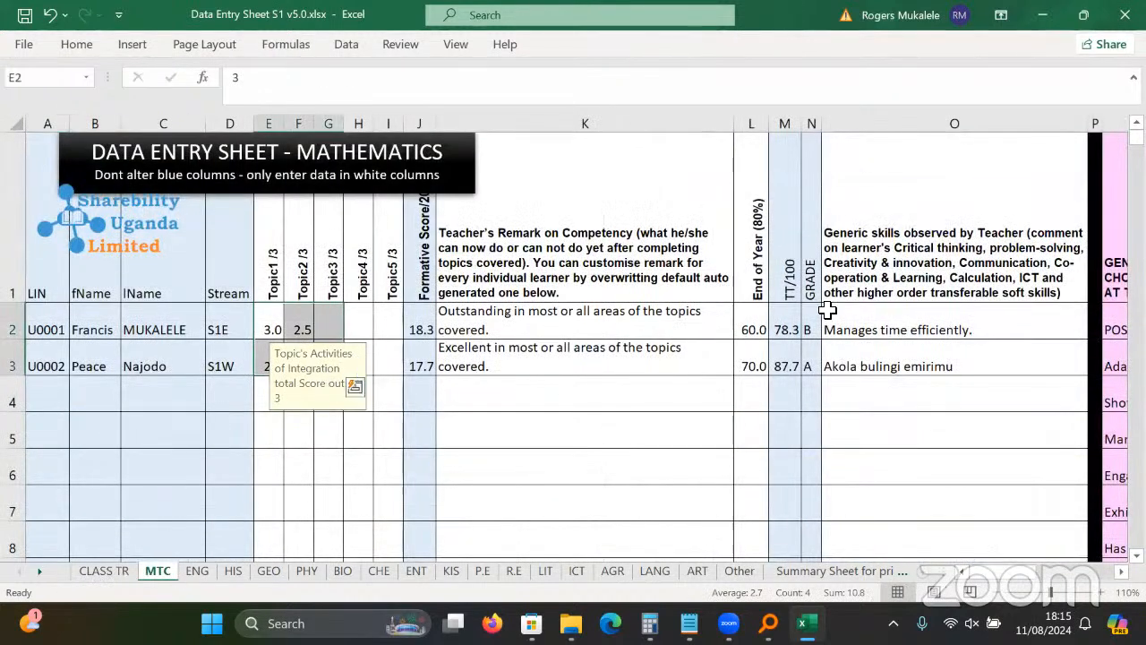
# On ENG, replace the rejected 67 with 2.8 as the Topic 2 score in F2.
pyautogui.click(198, 572)
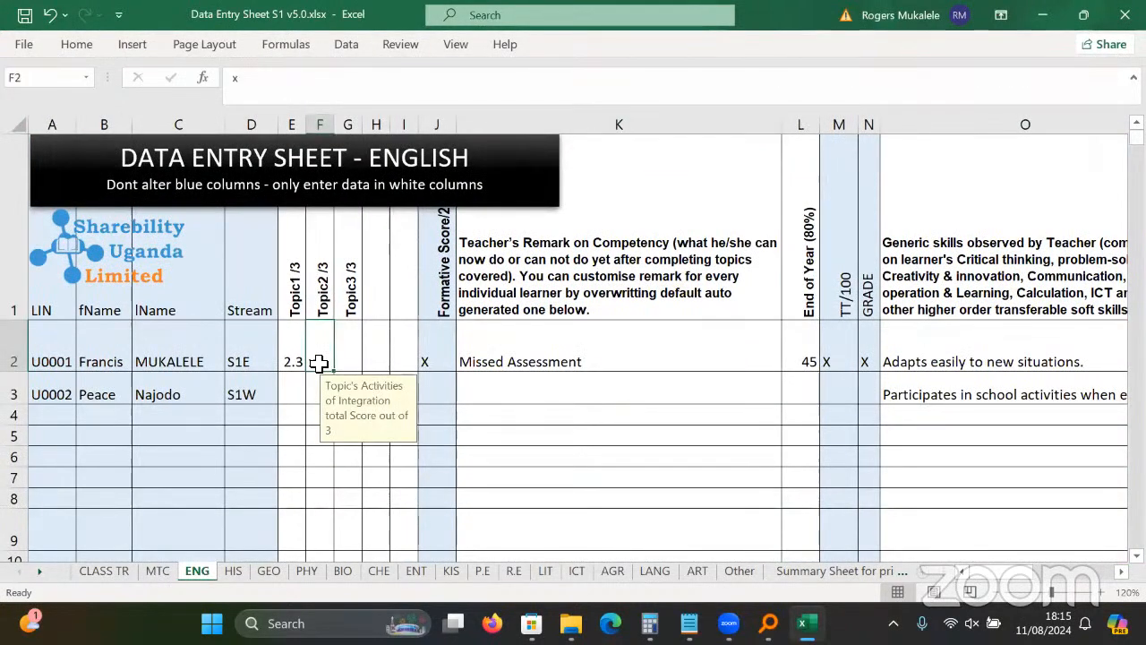
pyautogui.write('67')
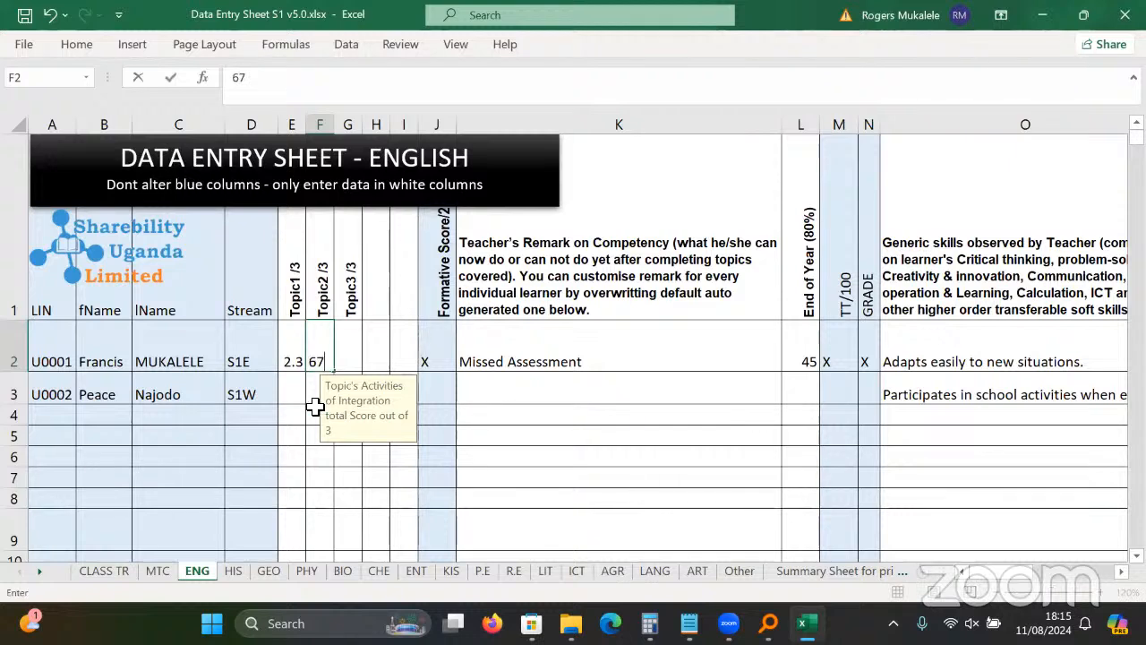
pyautogui.press('Return')
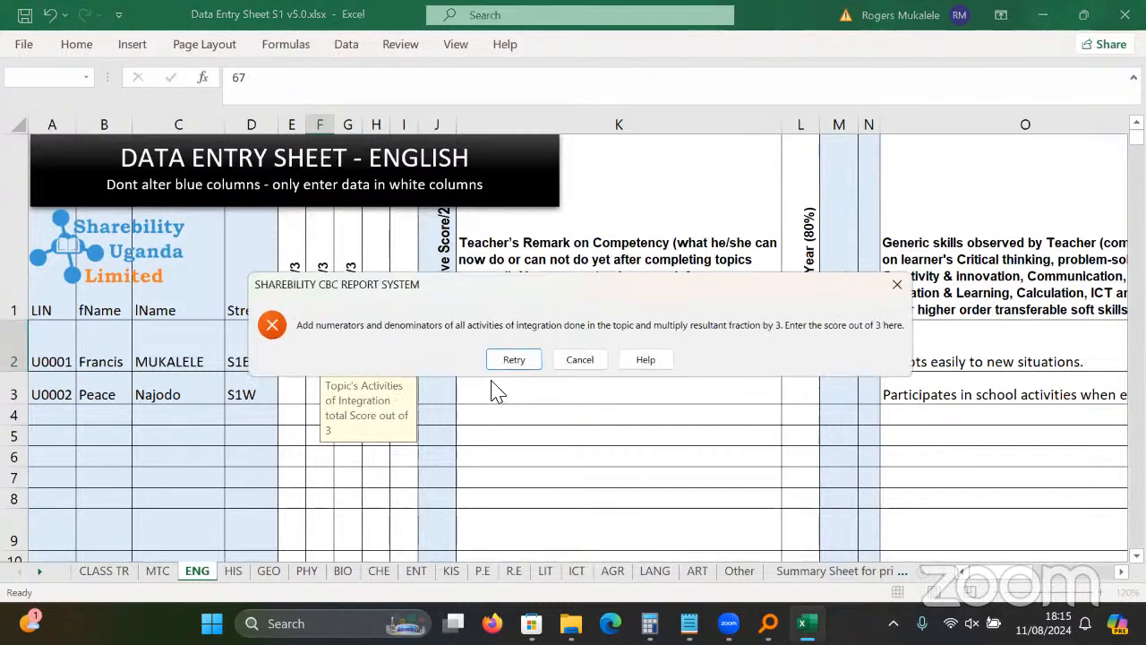
pyautogui.click(584, 365)
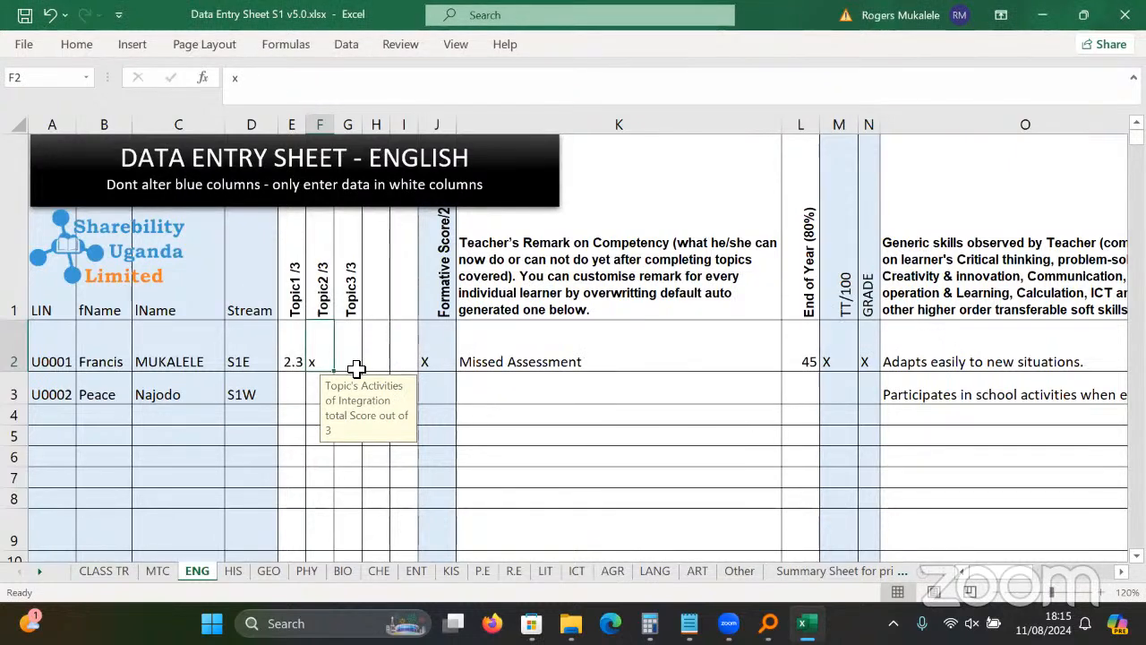
pyautogui.write('2.8')
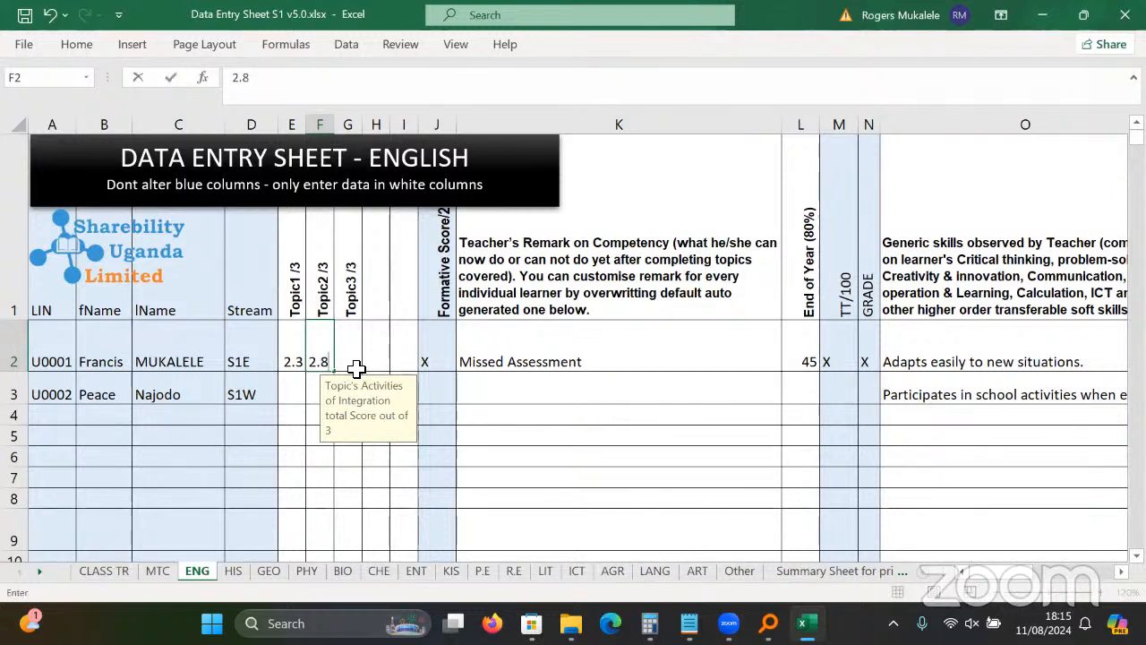
pyautogui.press('Return')
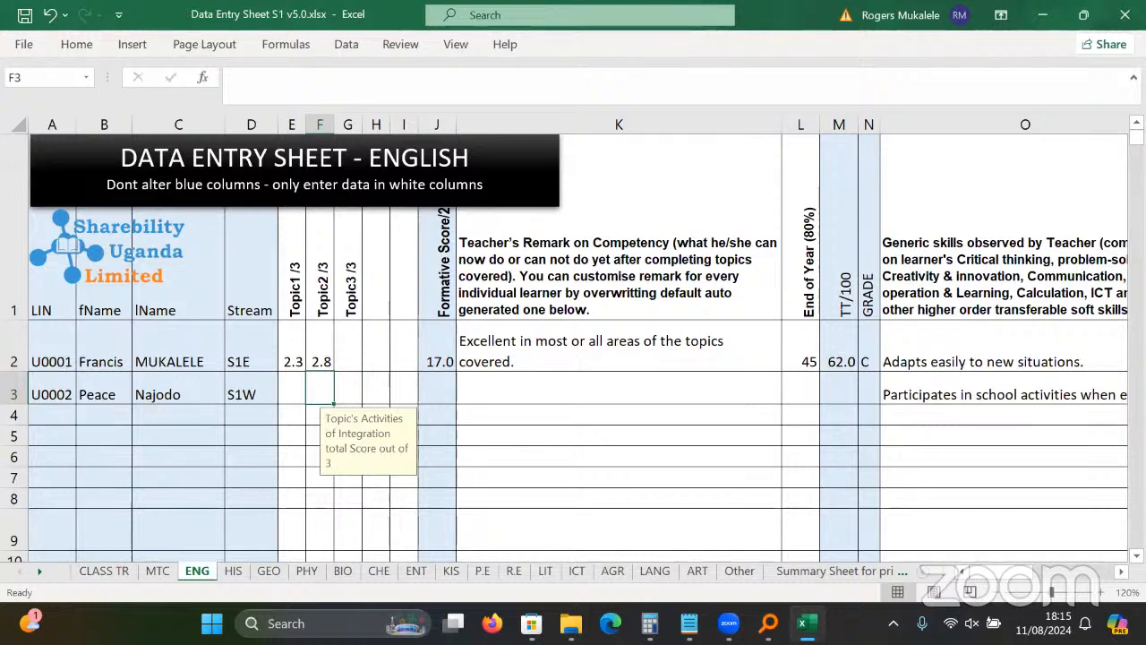
# Widen the CLASS TR Class Teacher Comment column slightly and check both students' comments.
pyautogui.click(231, 574)
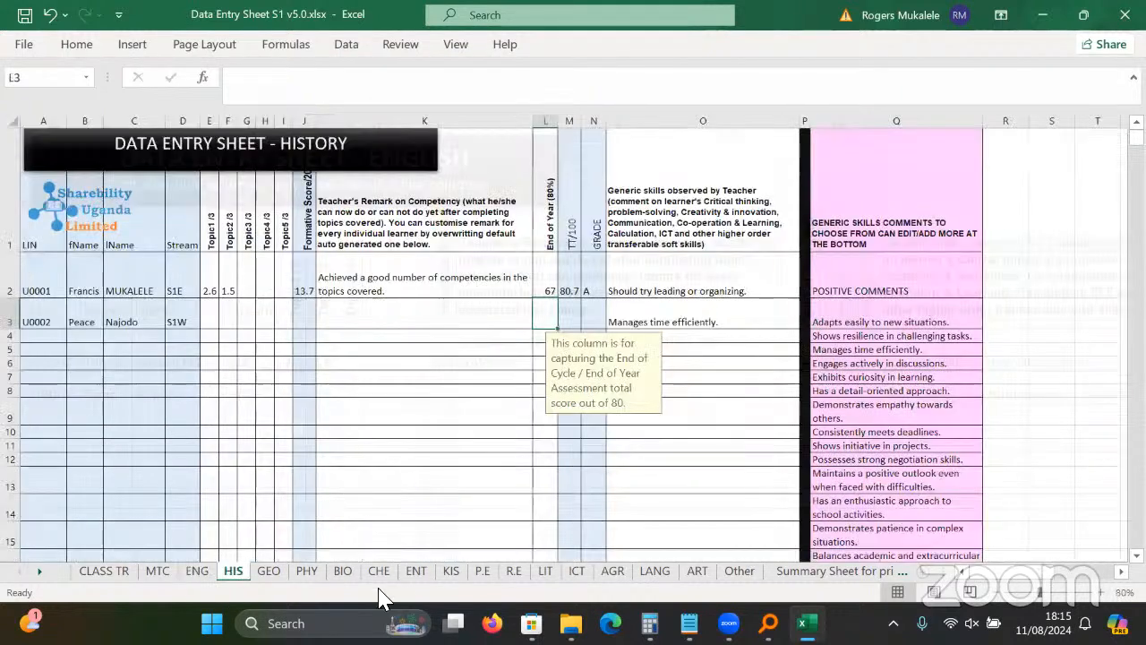
pyautogui.click(337, 574)
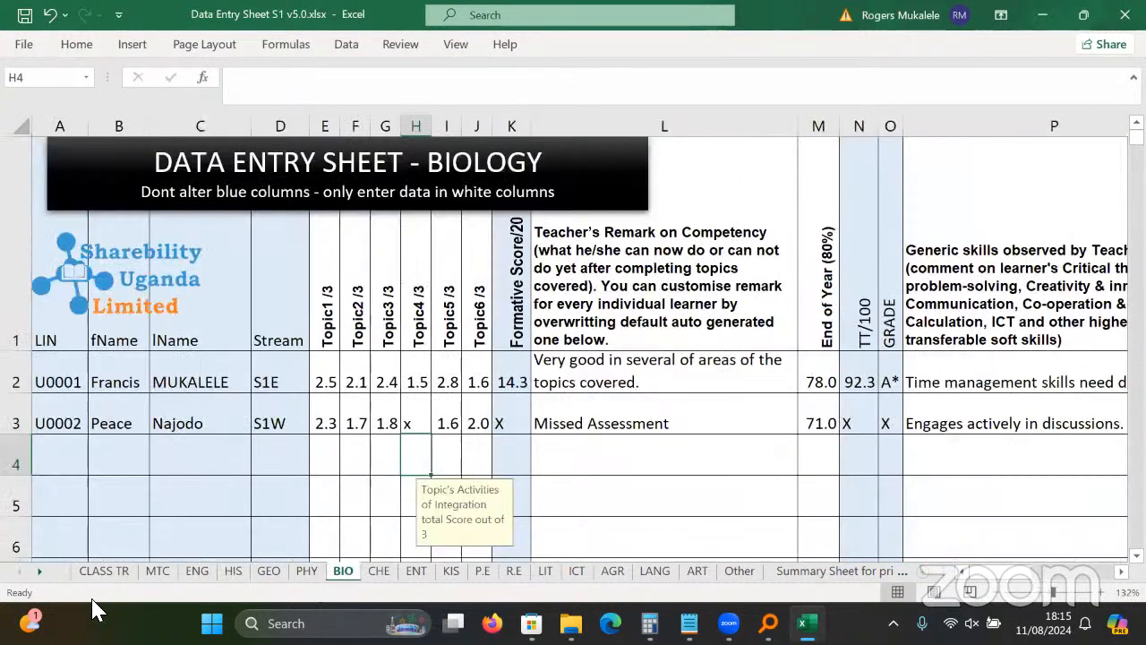
pyautogui.click(103, 573)
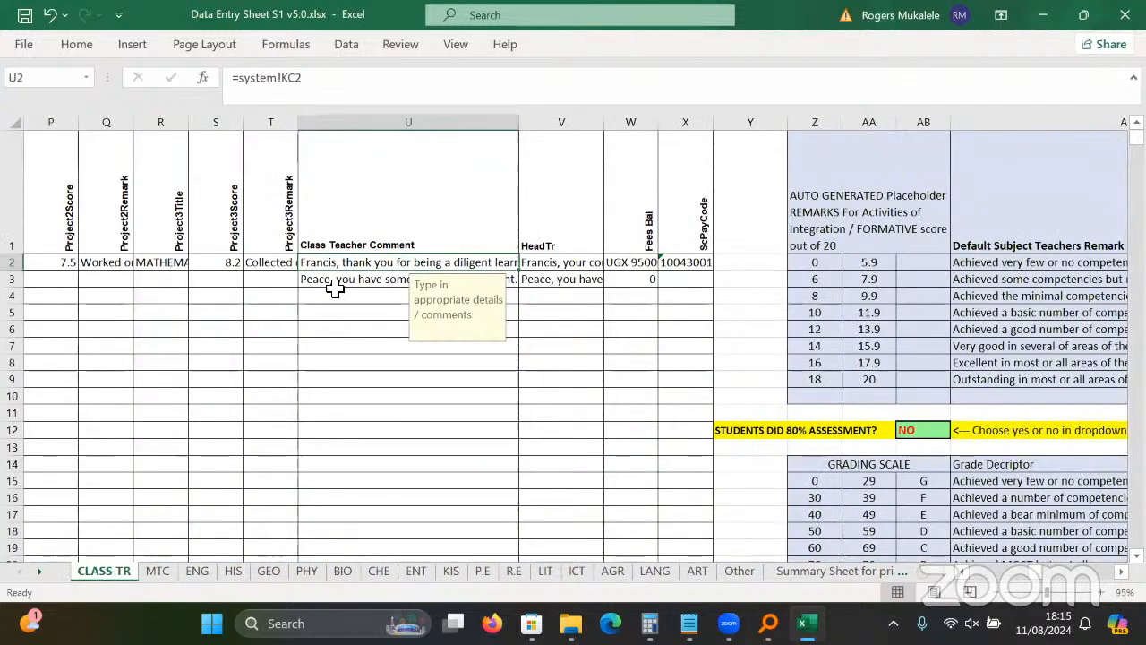
pyautogui.press('Down')
pyautogui.moveTo(518, 125); pyautogui.dragTo(530, 126)
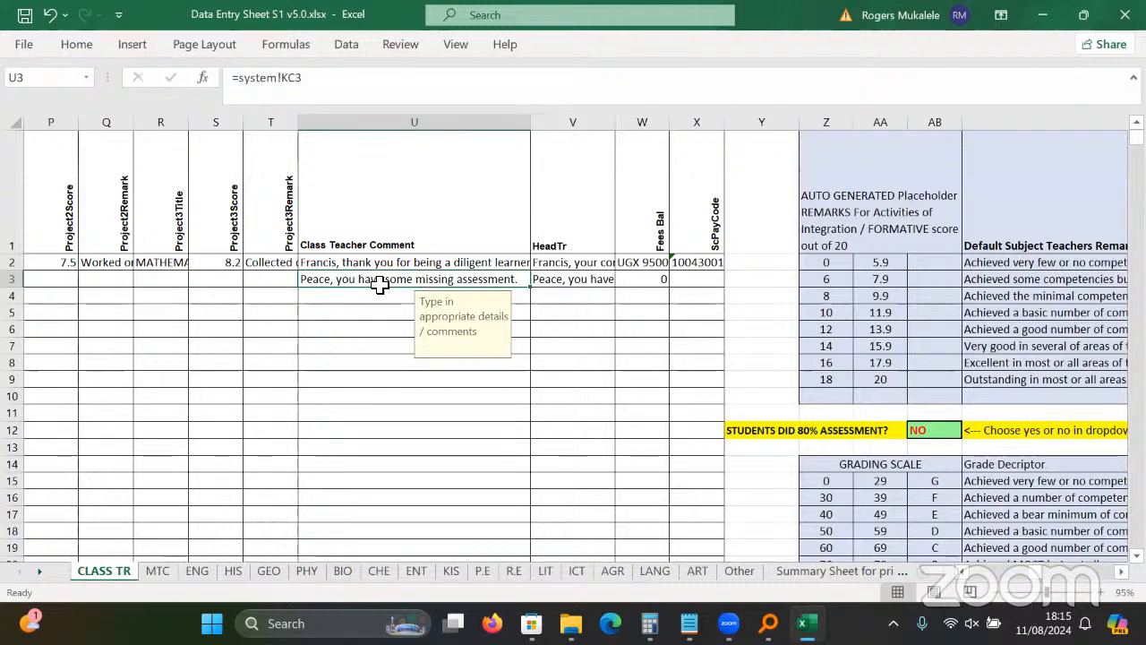
pyautogui.click(511, 263)
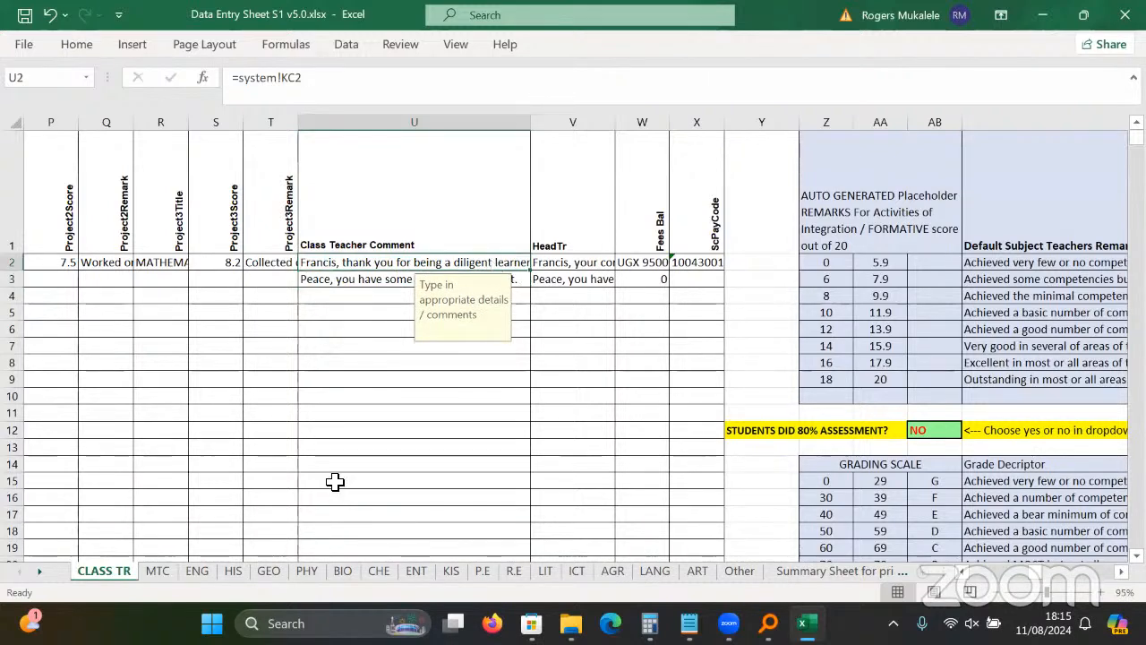
pyautogui.click(157, 571)
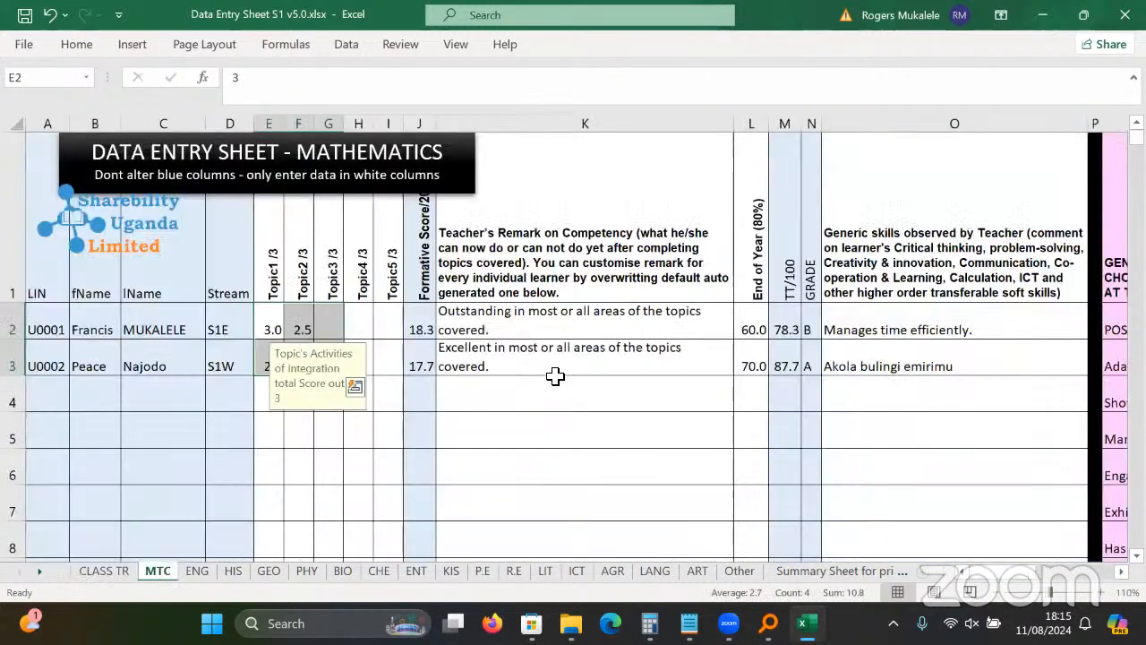
# Clear the Mathematics and History End of Year scores, checking the English one.
pyautogui.click(645, 367)
pyautogui.moveTo(754, 329); pyautogui.dragTo(754, 395)
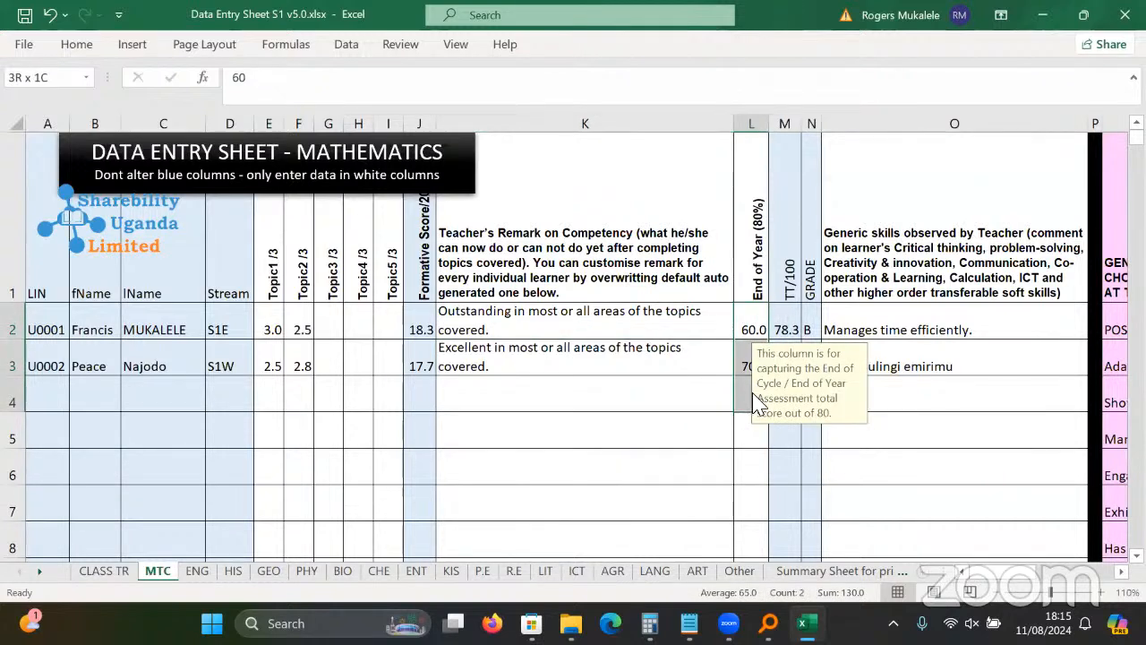
pyautogui.press('Delete')
pyautogui.click(197, 570)
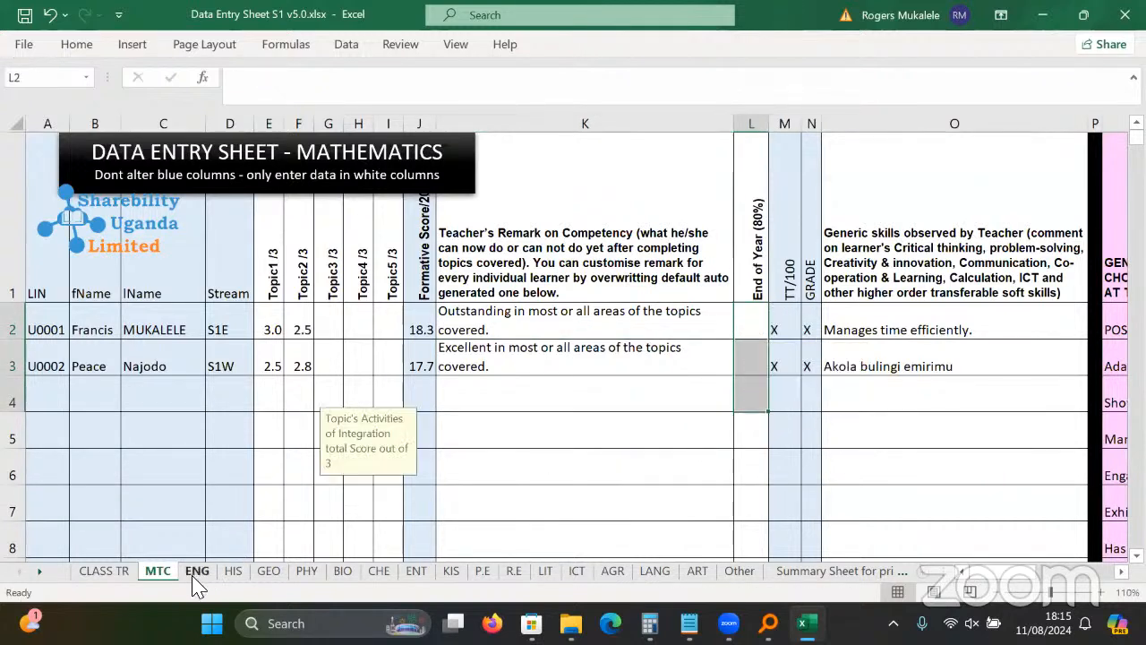
pyautogui.click(802, 361)
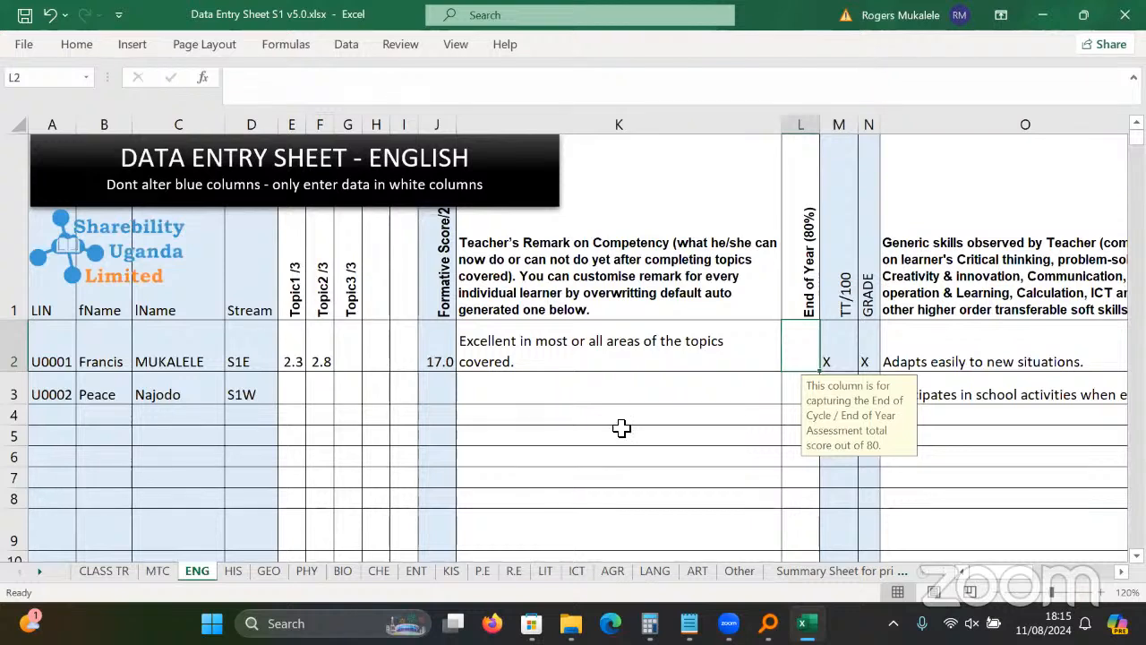
pyautogui.click(232, 573)
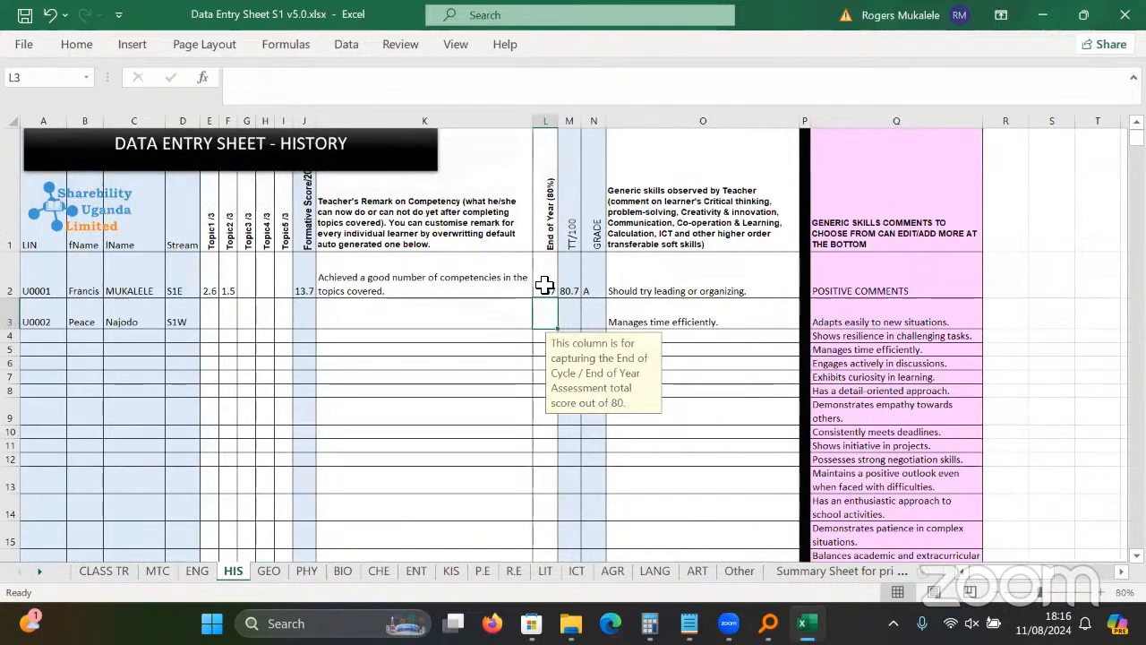
pyautogui.click(544, 285)
pyautogui.press('Delete')
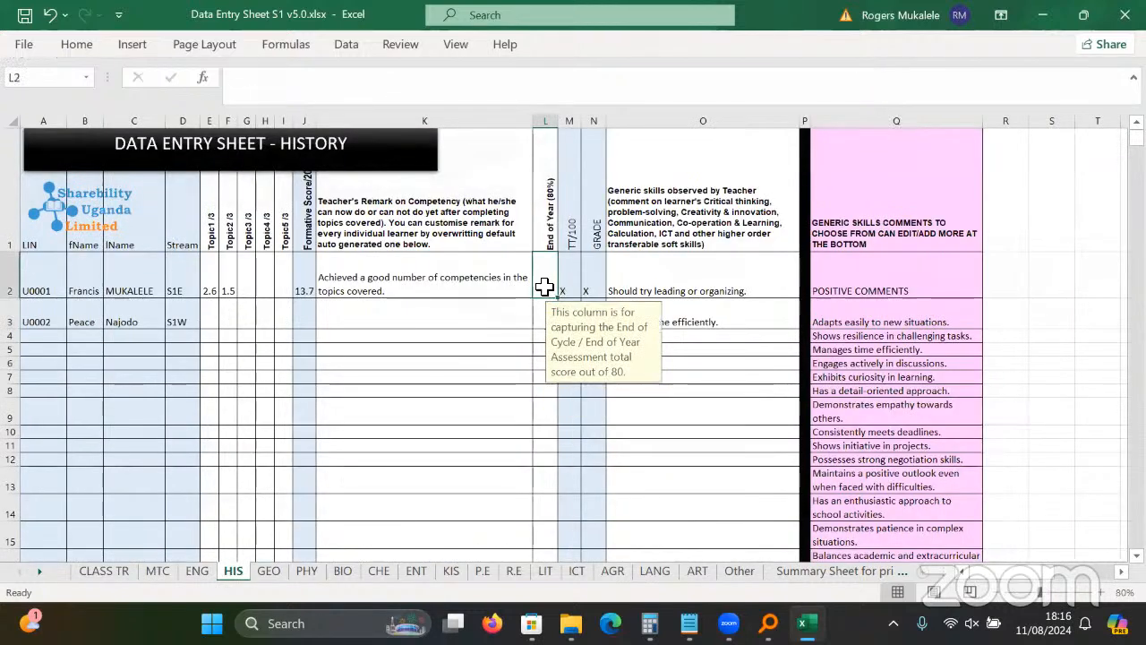
# Clear the Geography and Physics End of Year scores, enlarging the Physics sheet.
pyautogui.click(270, 570)
pyautogui.moveTo(512, 260); pyautogui.dragTo(508, 300)
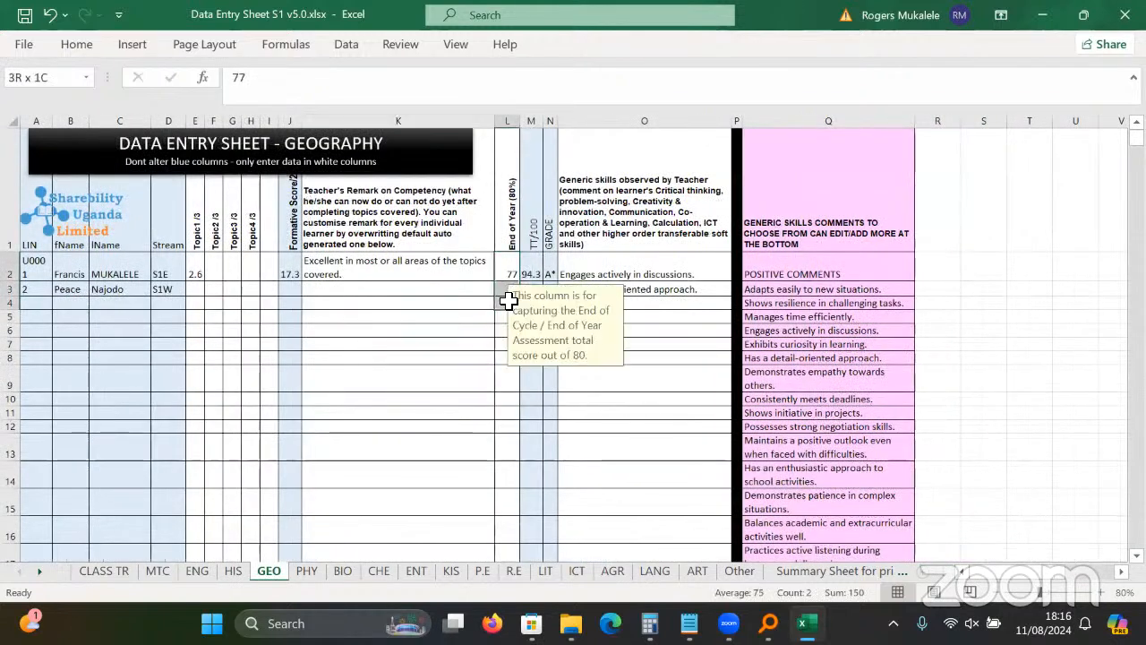
pyautogui.click(306, 571)
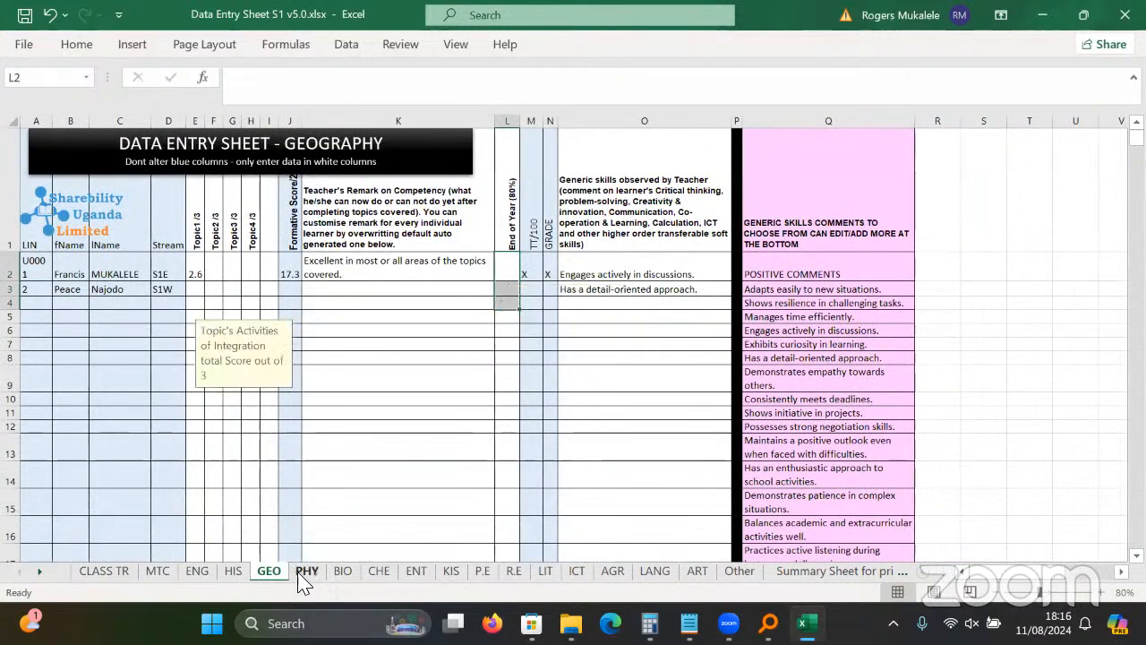
pyautogui.moveTo(486, 272); pyautogui.dragTo(486, 289)
pyautogui.press('Delete')
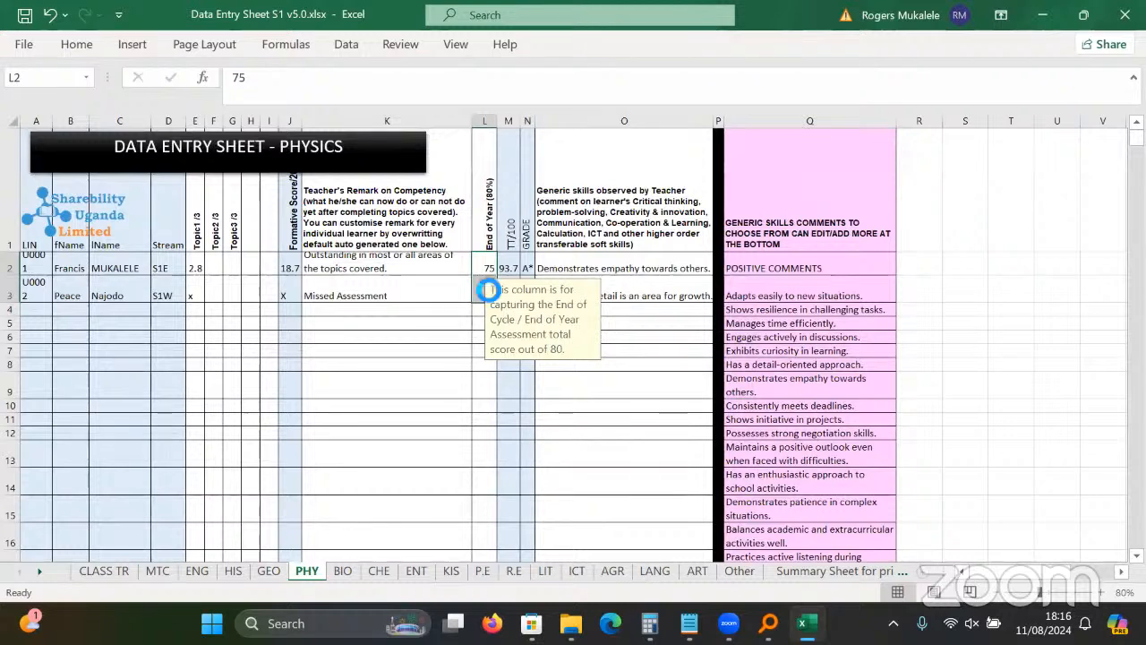
pyautogui.click(1103, 593)
pyautogui.click(1103, 593)
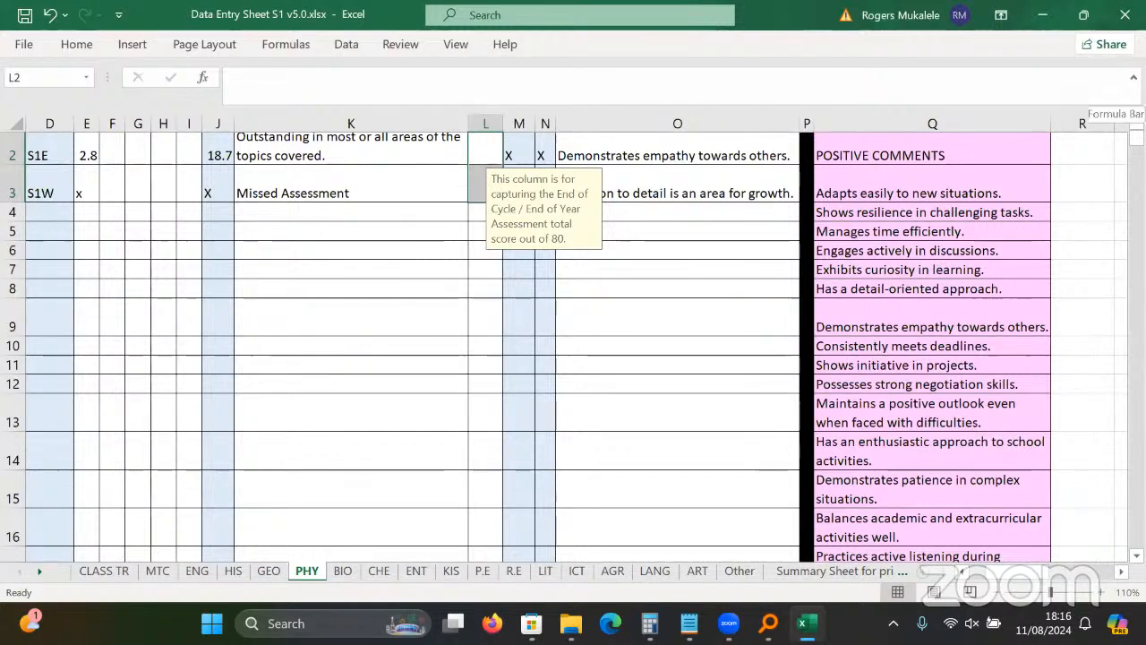
pyautogui.scroll(1, 521, 394)
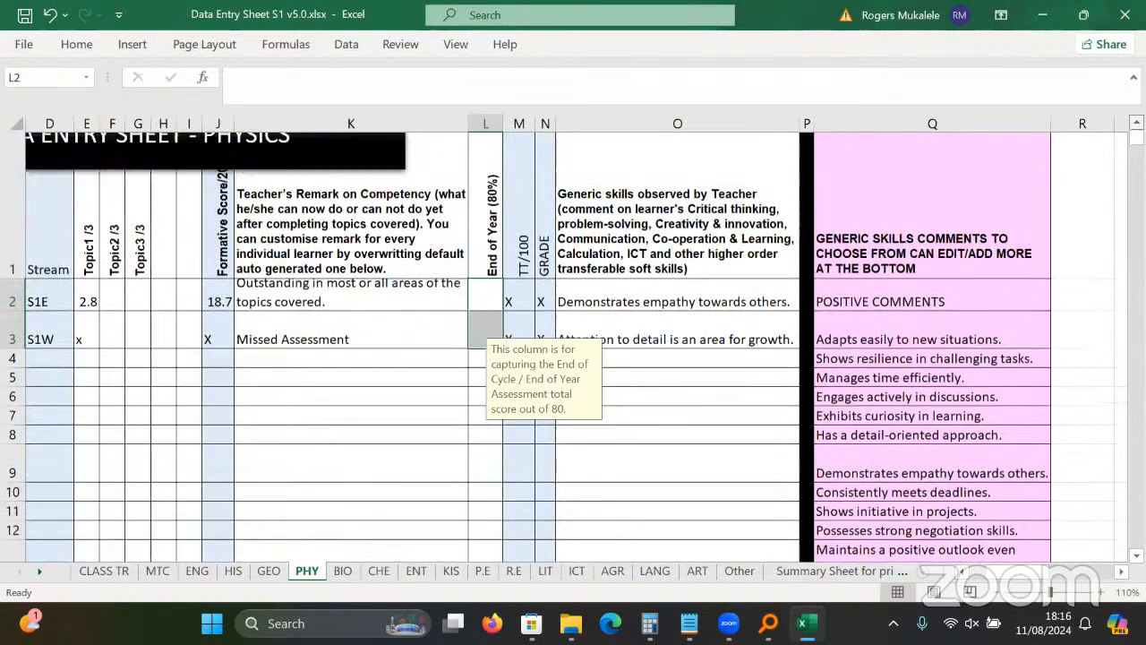
# Clear the Biology End of Year scores and enter x as Chemistry's first End of Year score.
pyautogui.click(348, 570)
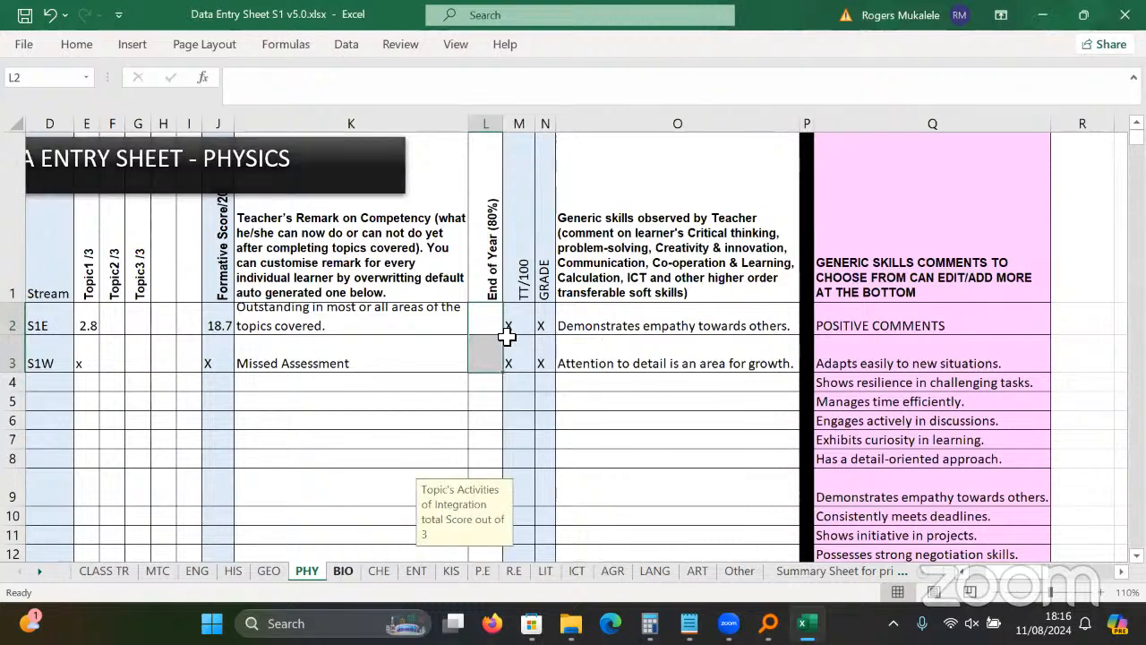
pyautogui.moveTo(806, 374); pyautogui.dragTo(814, 430)
pyautogui.press('Delete')
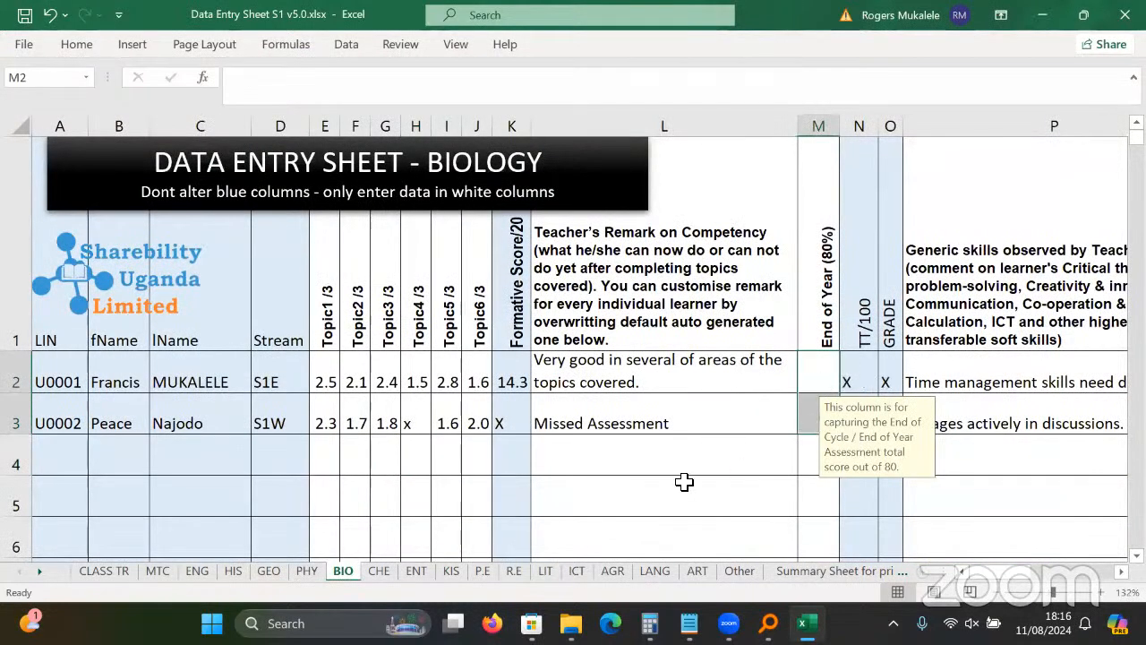
pyautogui.click(379, 571)
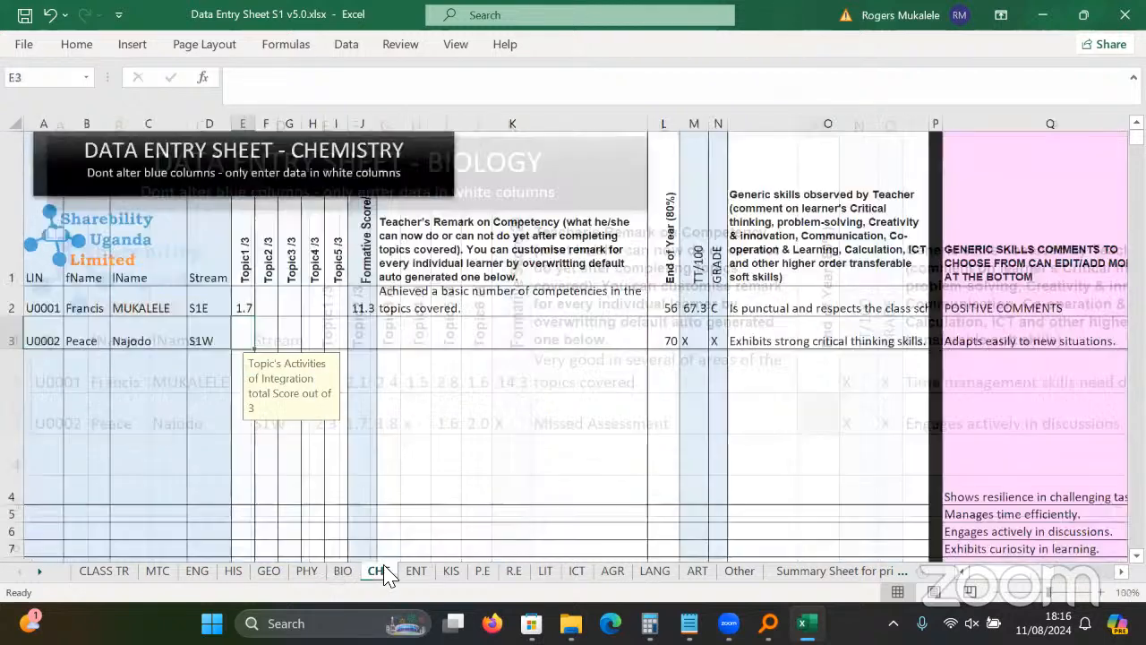
pyautogui.click(672, 340)
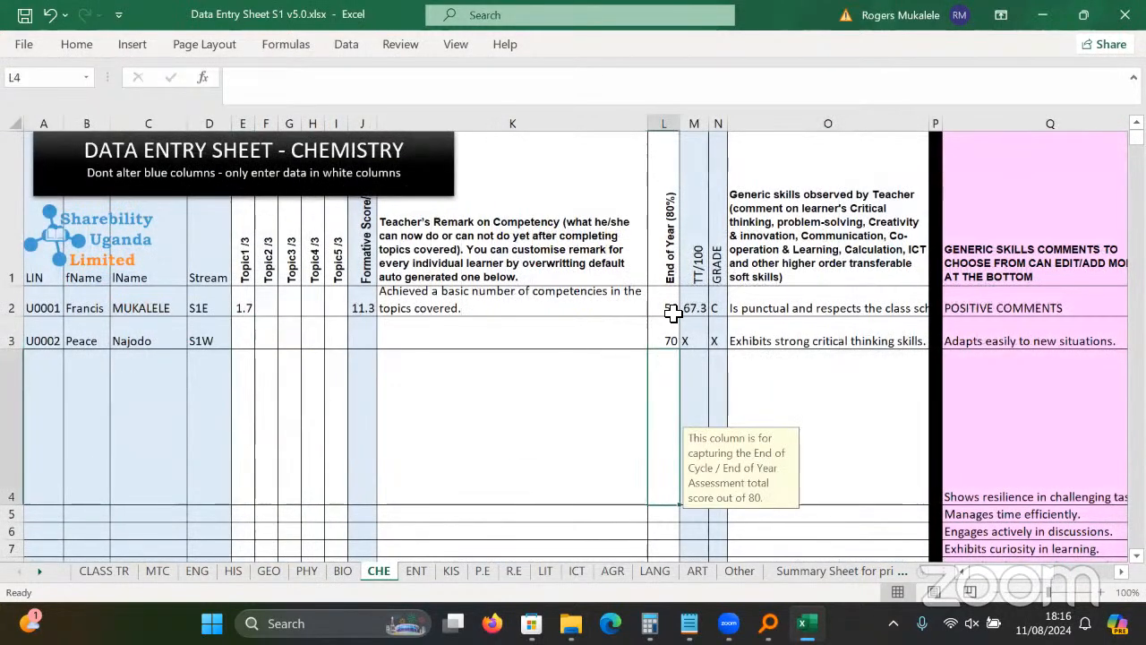
pyautogui.click(673, 306)
pyautogui.write('x')
pyautogui.press('Return')
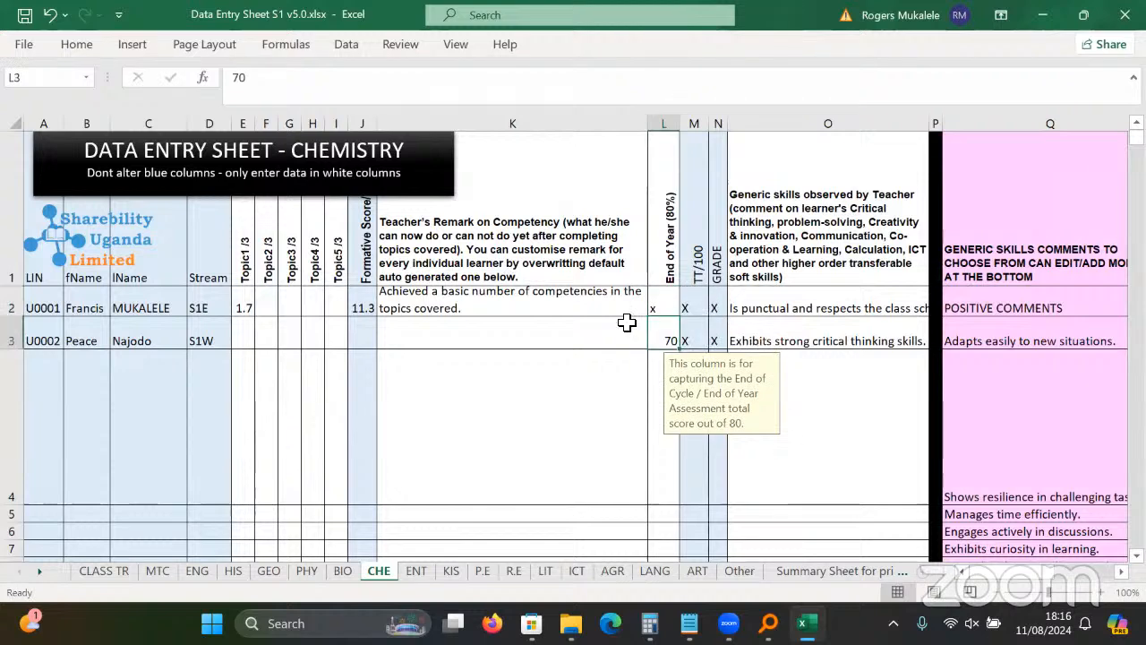
pyautogui.click(121, 575)
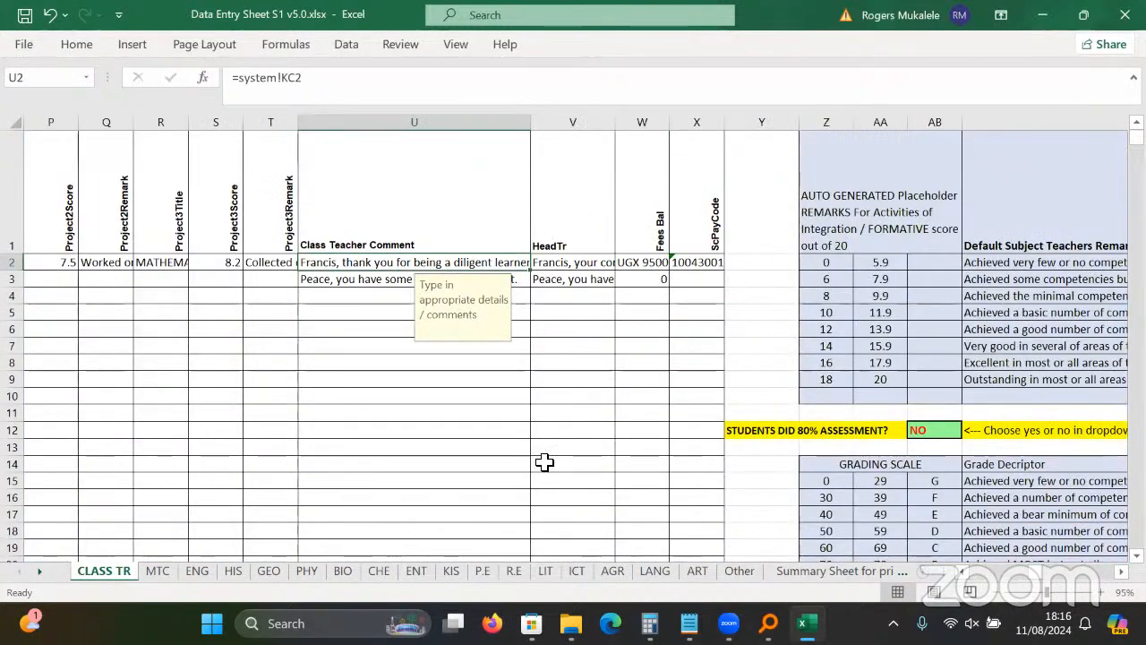
# Set AB12 'STUDENTS DID 80% ASSESSMENT' to YES and check the updated class teacher comments.
pyautogui.click(933, 436)
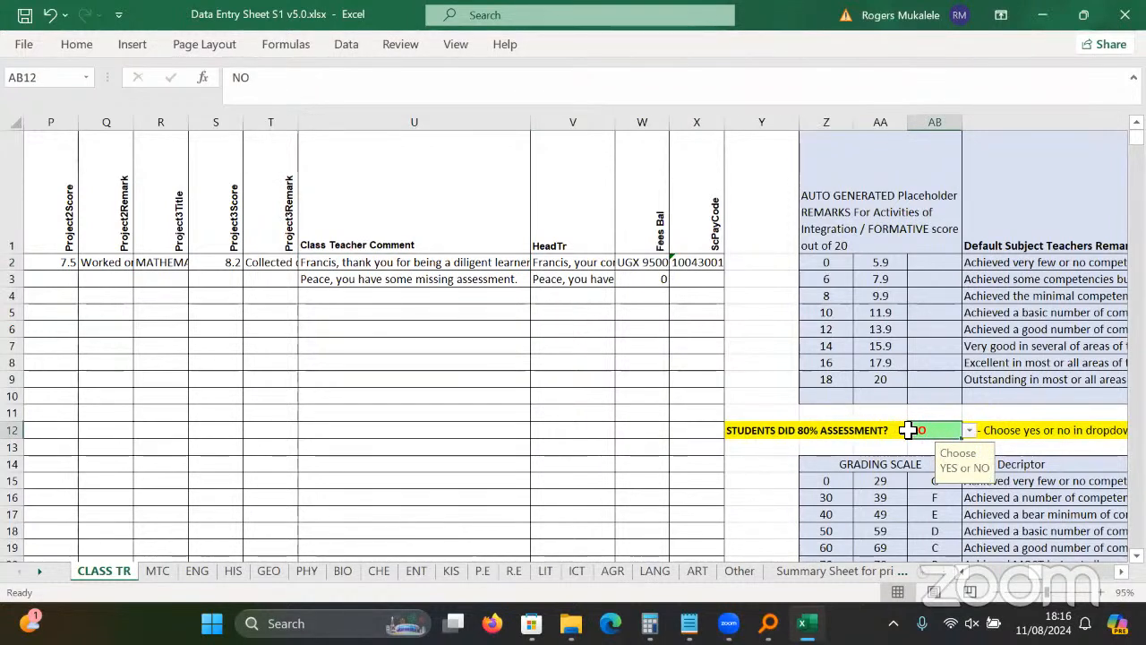
pyautogui.click(415, 275)
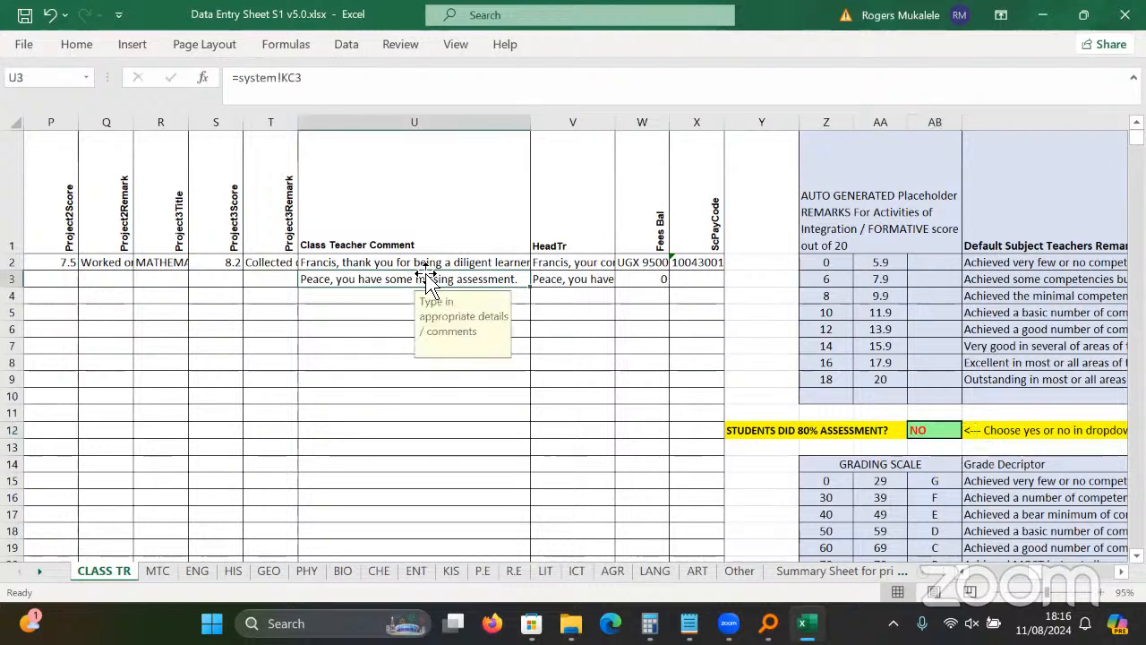
pyautogui.click(927, 433)
pyautogui.click(969, 431)
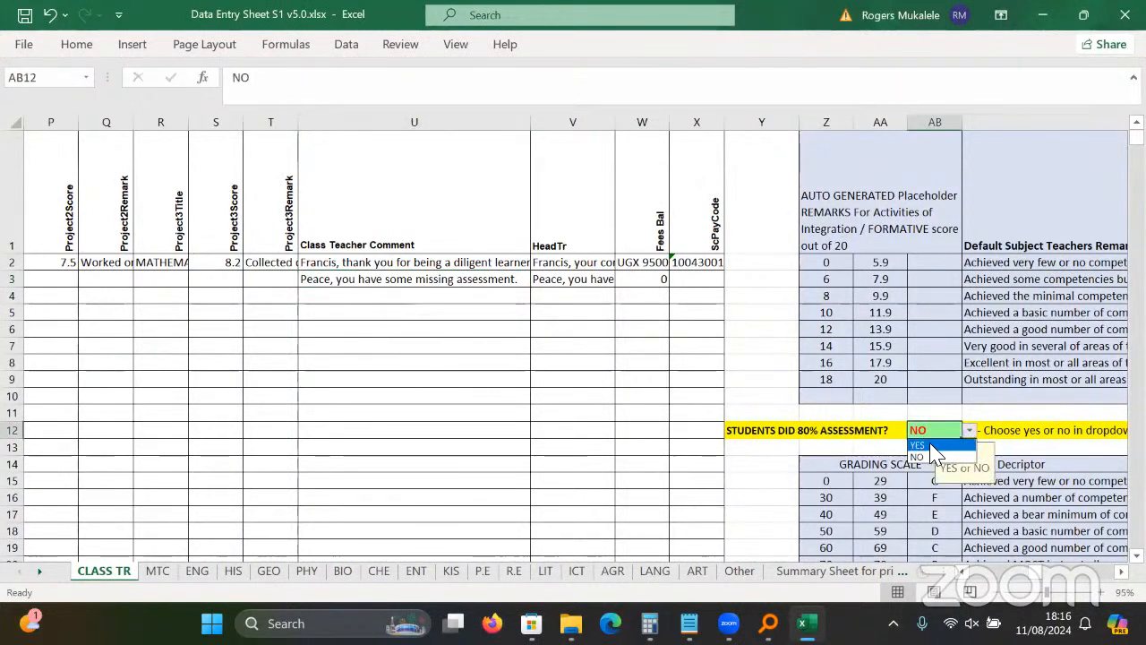
pyautogui.click(949, 446)
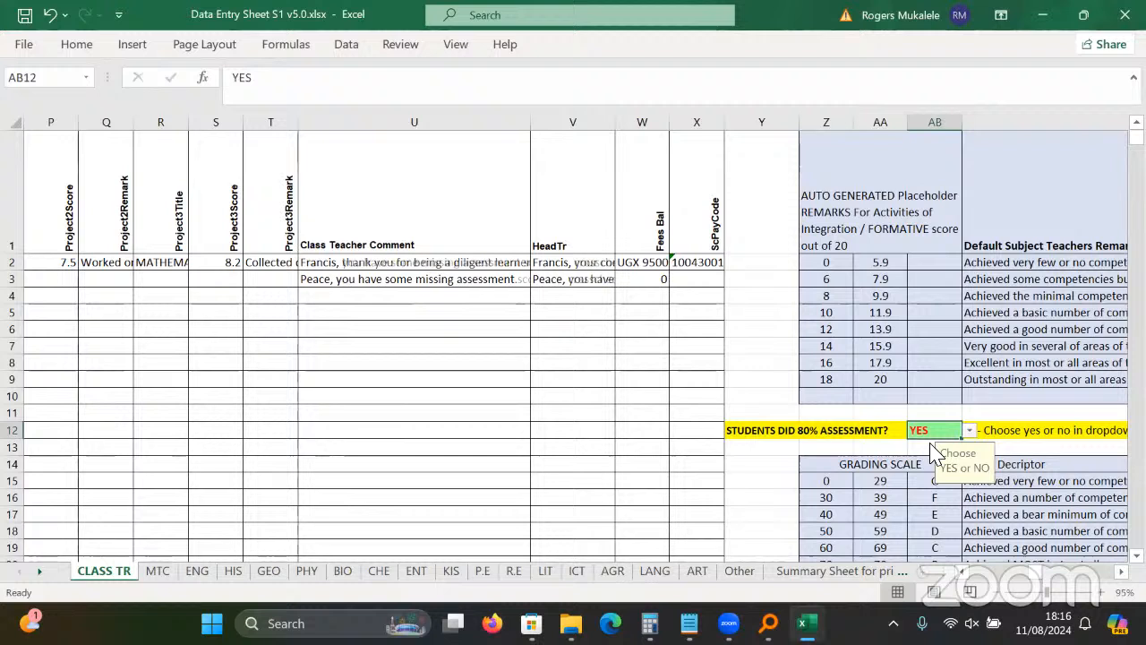
pyautogui.click(412, 263)
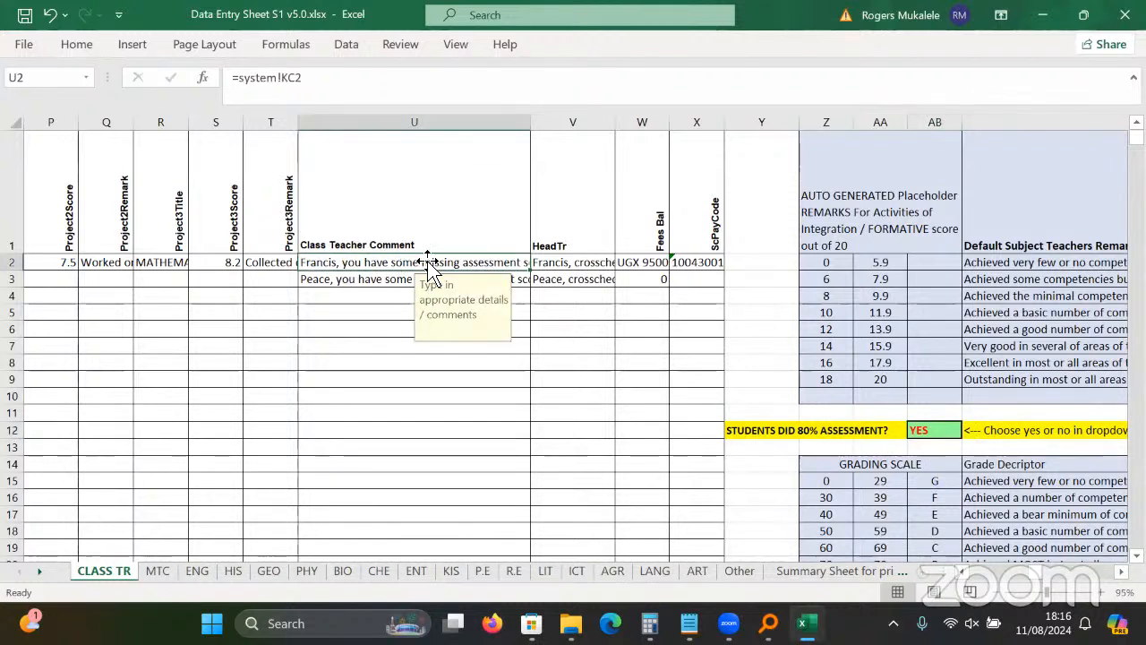
# Confirm the YES setting, then inspect the Physics remark formula and second learner's End of Year cell.
pyautogui.click(200, 572)
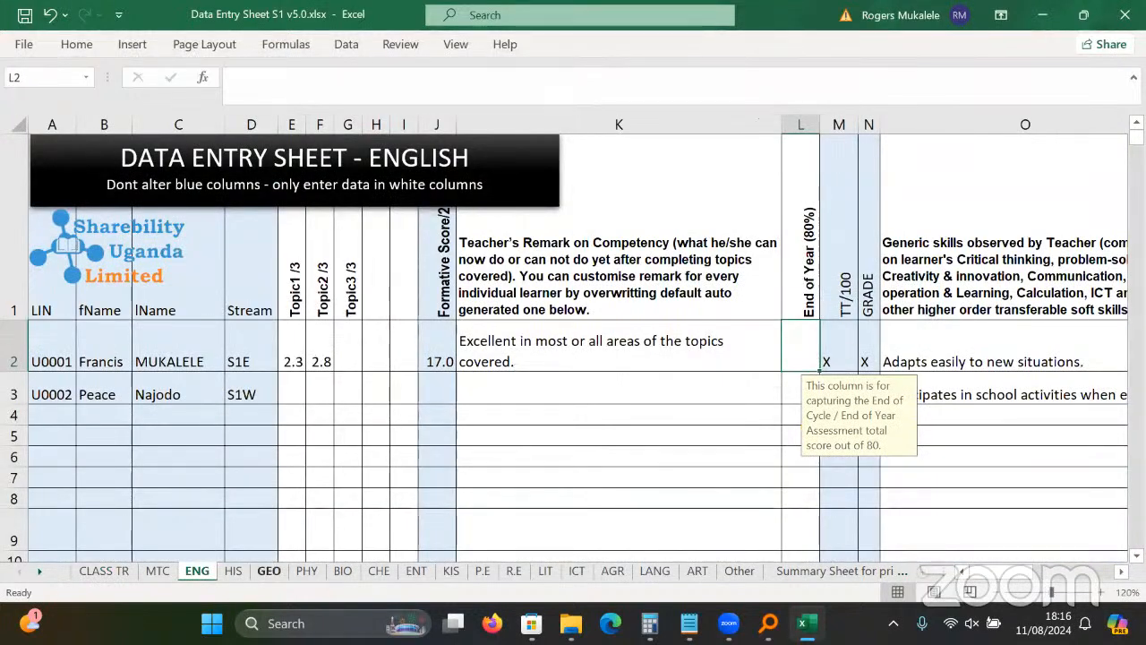
pyautogui.click(104, 573)
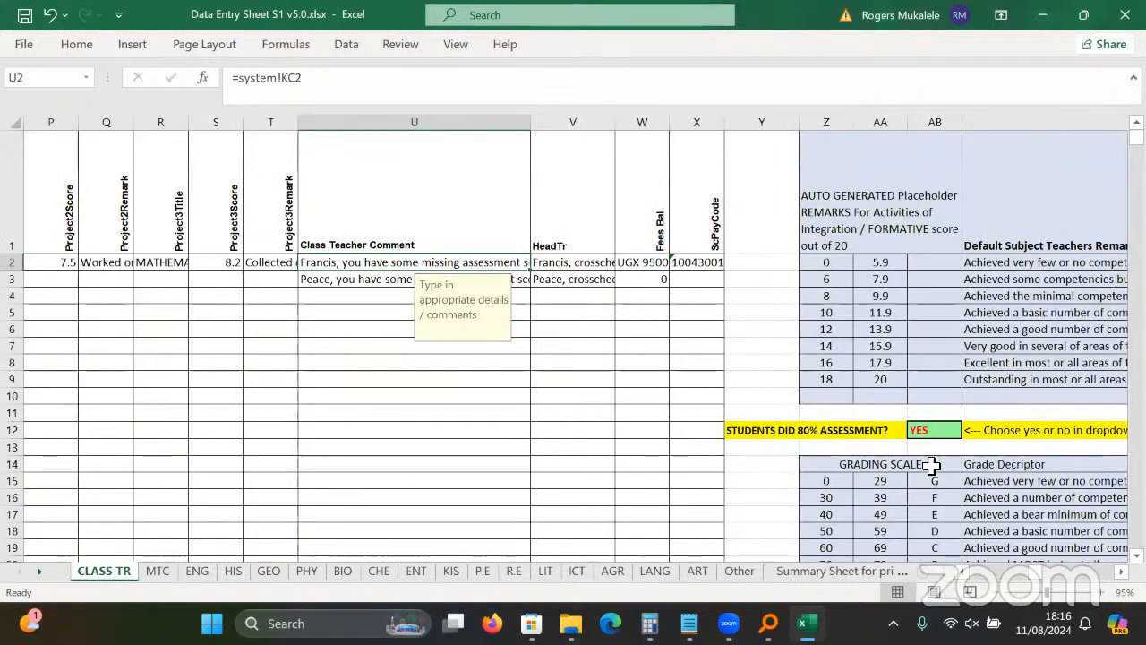
pyautogui.click(936, 434)
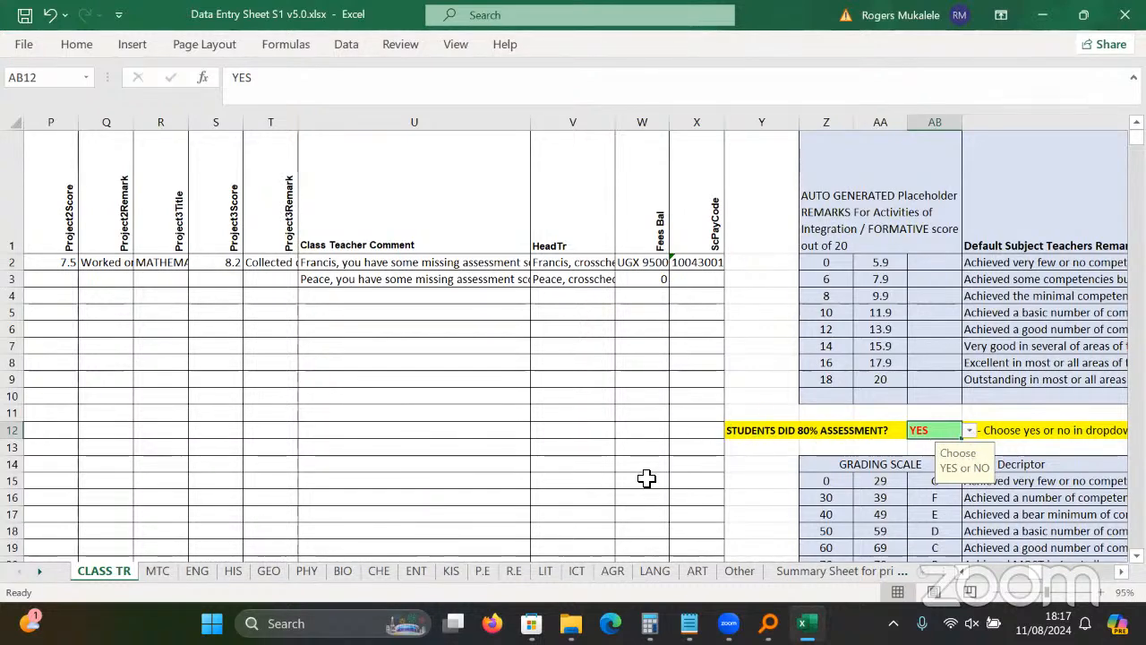
pyautogui.click(305, 571)
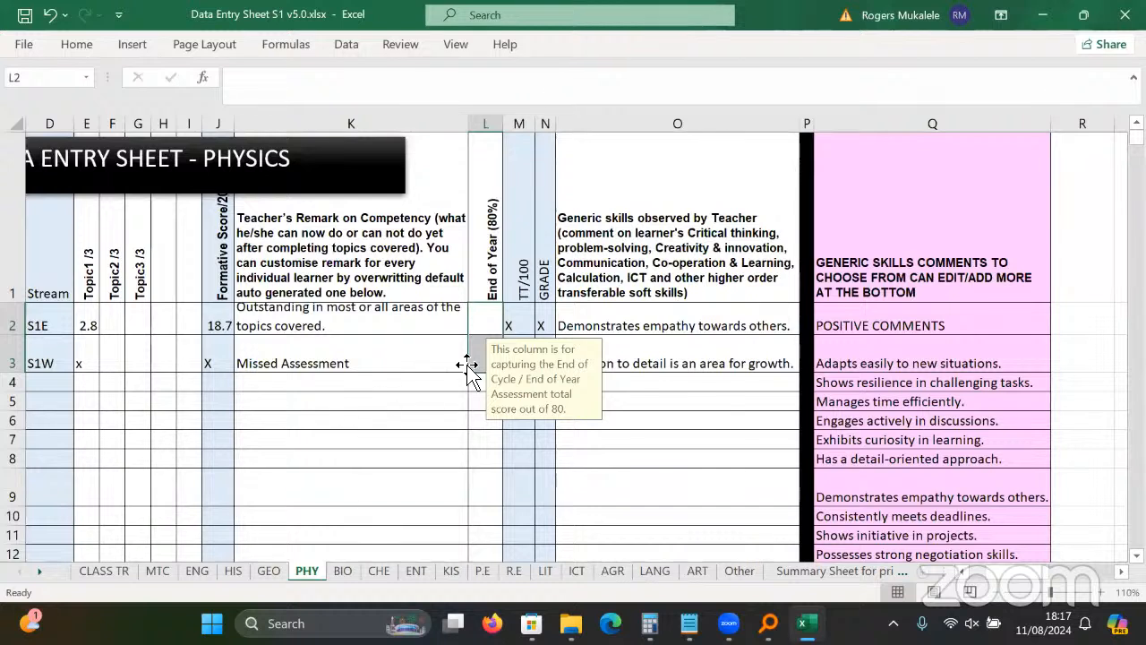
pyautogui.click(354, 367)
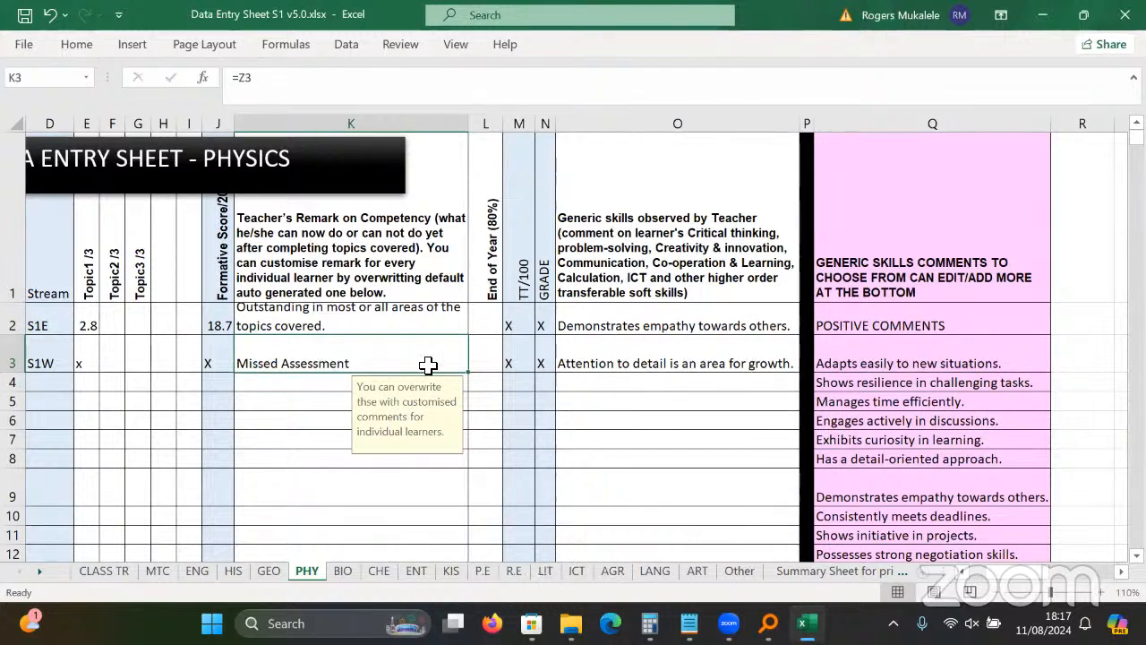
pyautogui.click(492, 342)
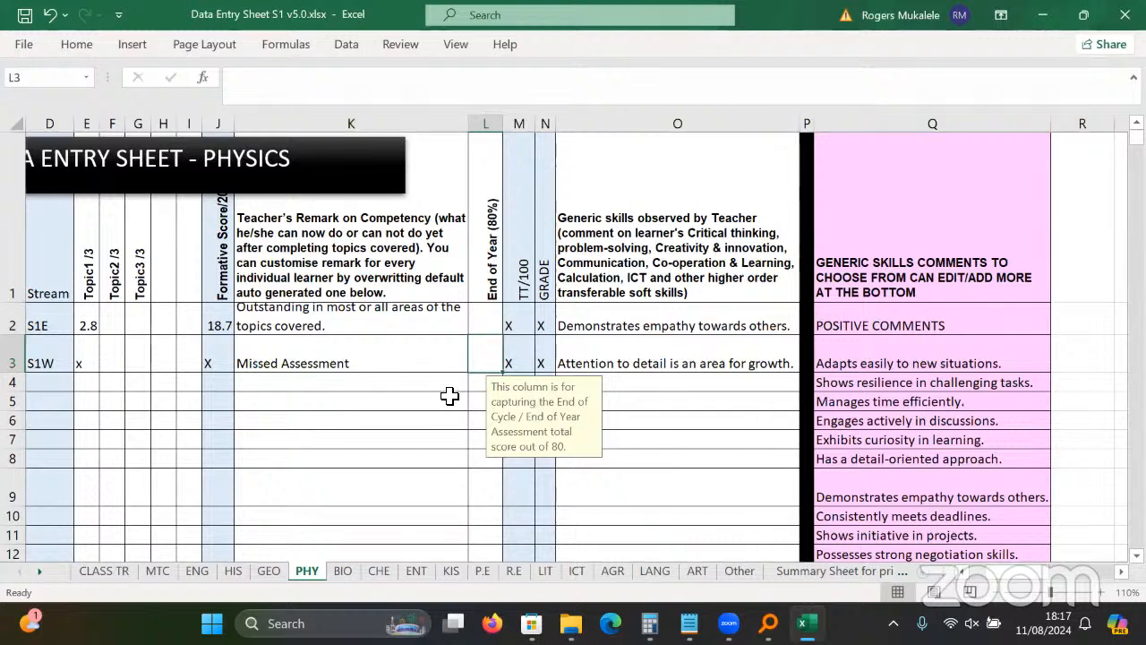
# On the CHE Chemistry sheet, clear the 1.7 Topic1 score in E2 and the L2:L3 end-of-year entries.
pyautogui.click(697, 568)
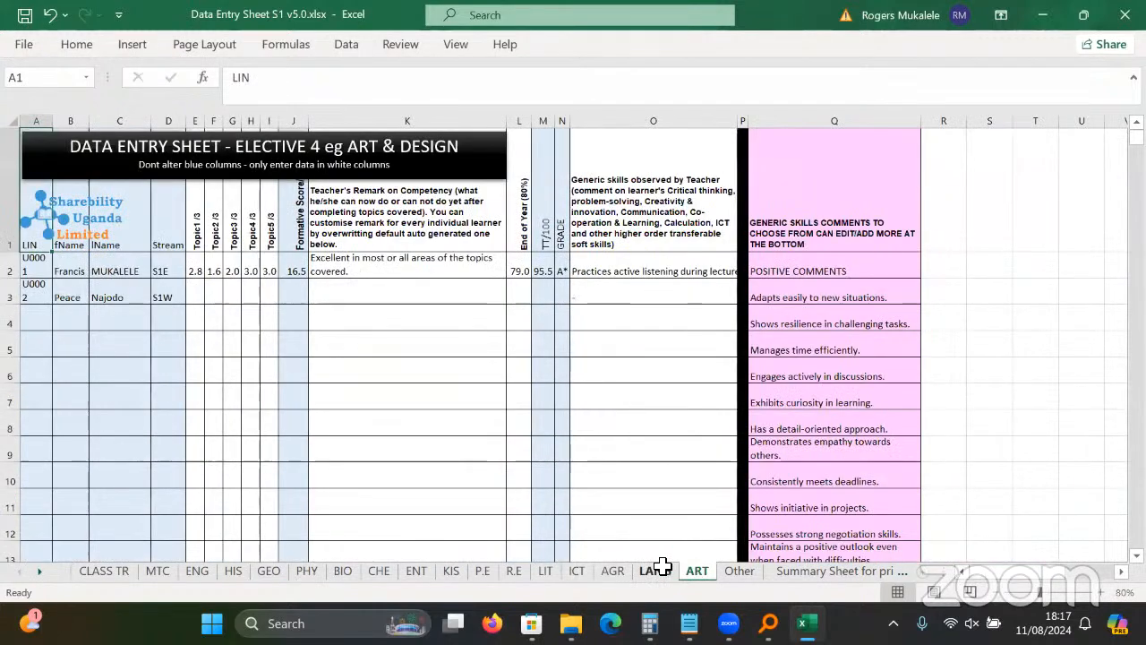
pyautogui.click(573, 571)
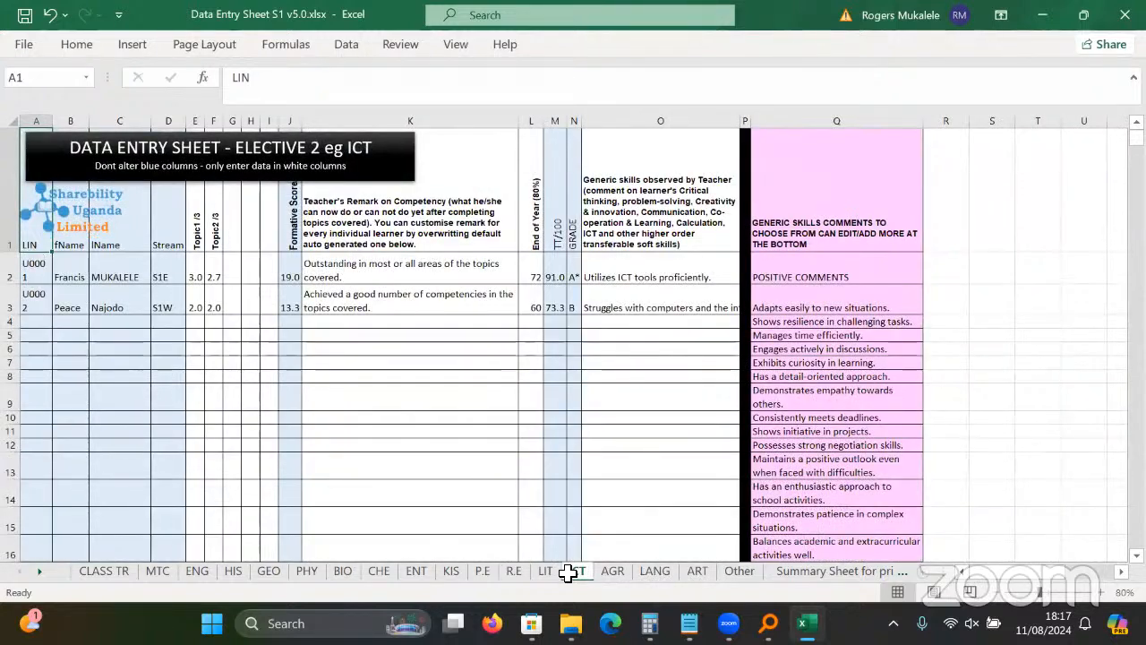
pyautogui.click(482, 571)
pyautogui.click(450, 573)
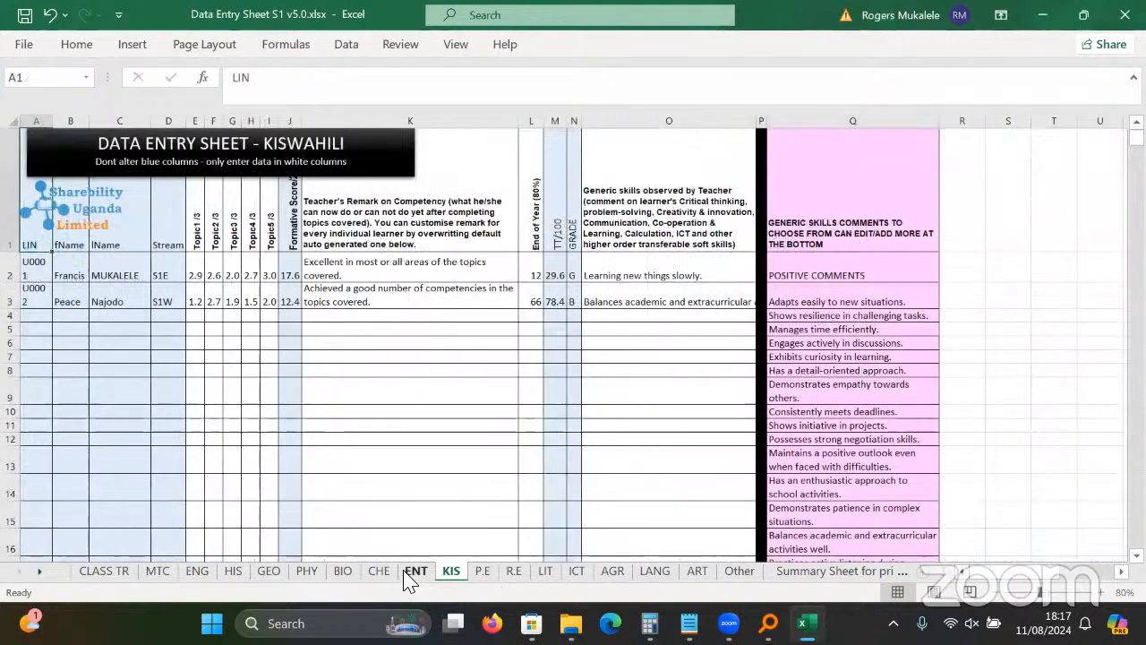
pyautogui.click(412, 573)
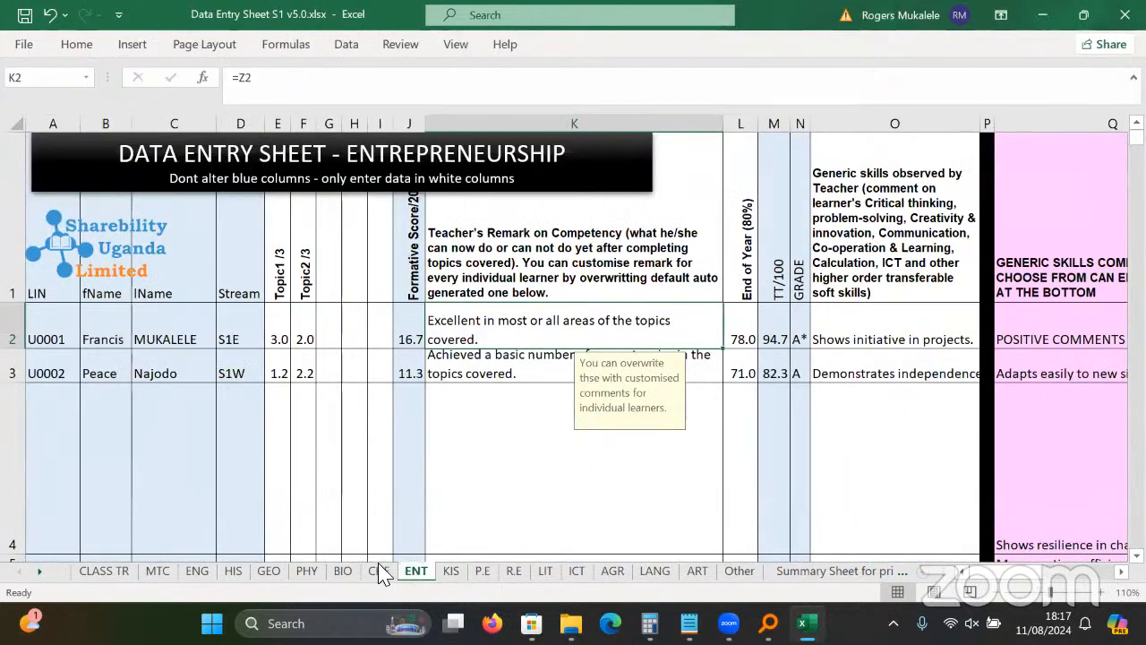
pyautogui.click(379, 571)
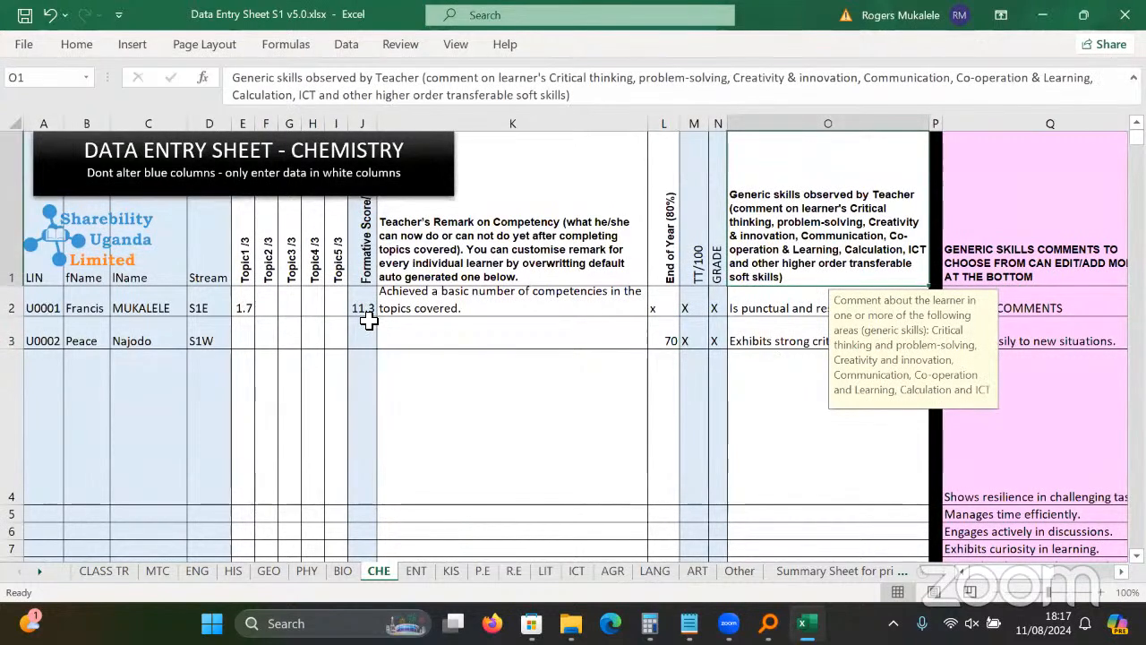
pyautogui.click(249, 309)
pyautogui.press('Delete')
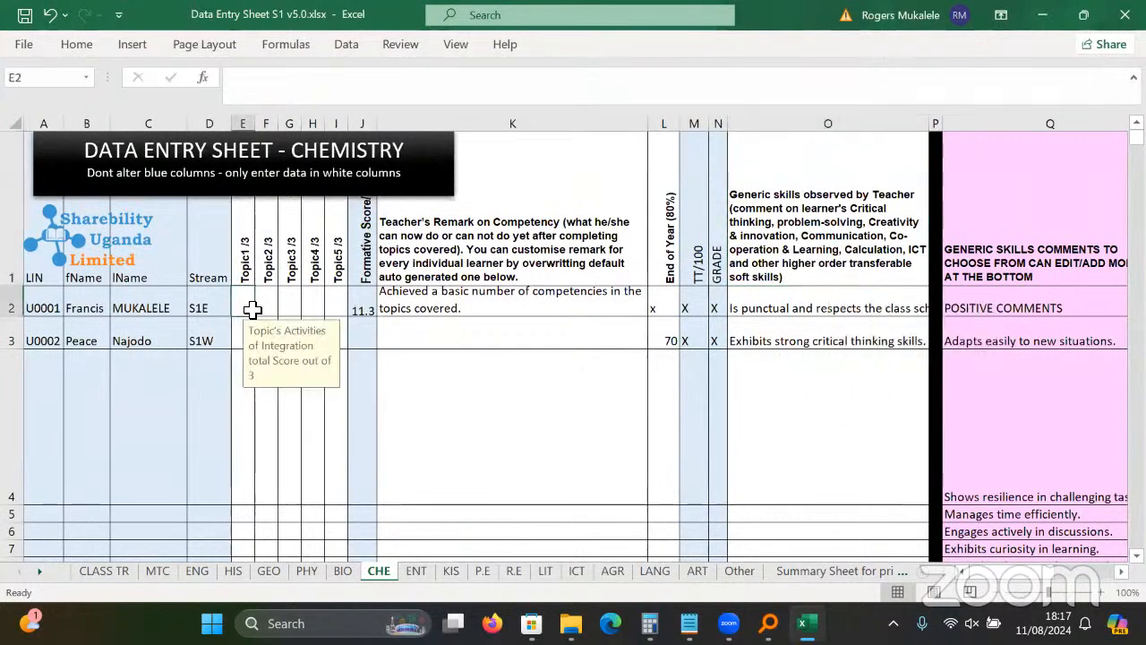
pyautogui.moveTo(669, 307); pyautogui.dragTo(673, 361)
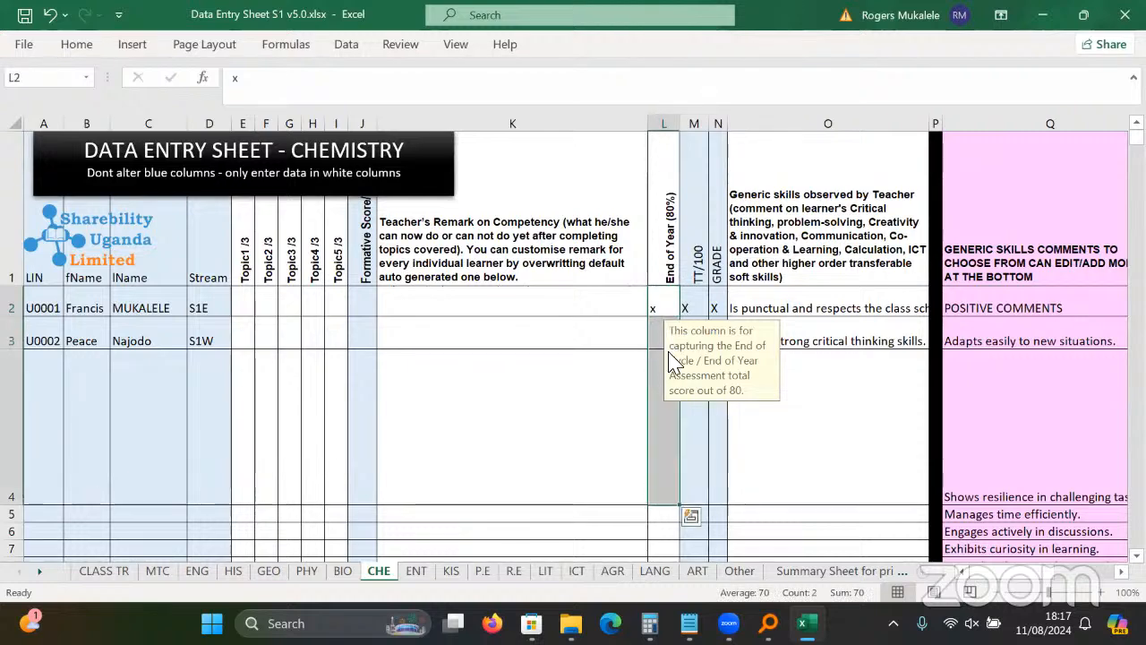
pyautogui.press('Delete')
# Check the K-column remark formulas, save the workbook, review the CLASS TR comments, and close Excel.
pyautogui.click(544, 397)
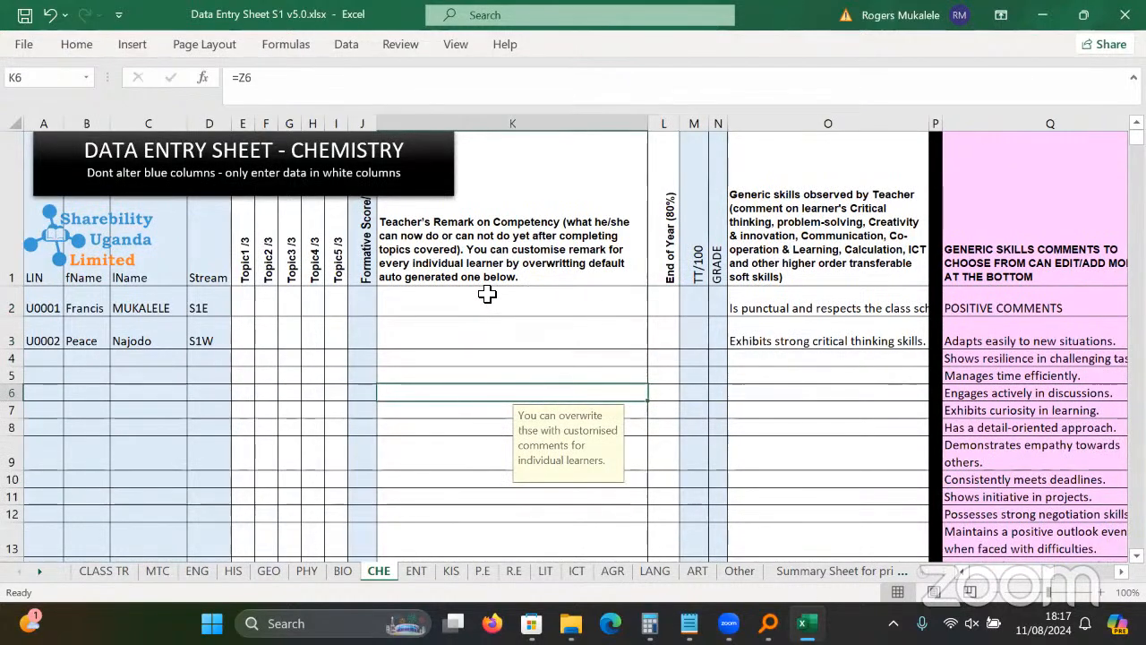
pyautogui.click(489, 333)
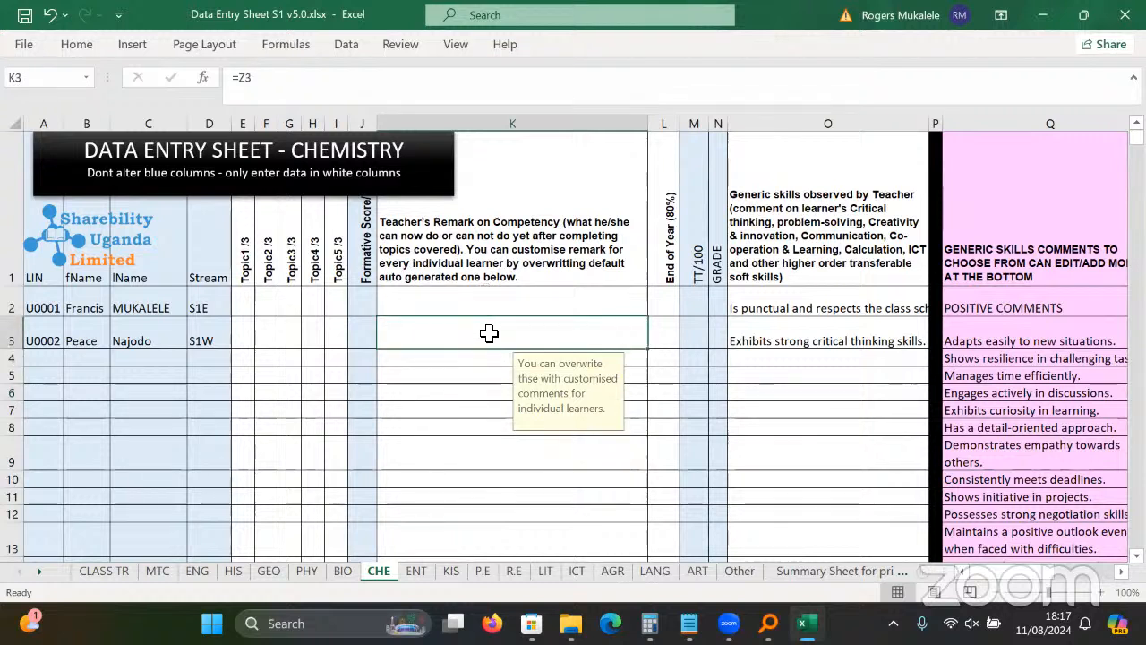
pyautogui.click(25, 15)
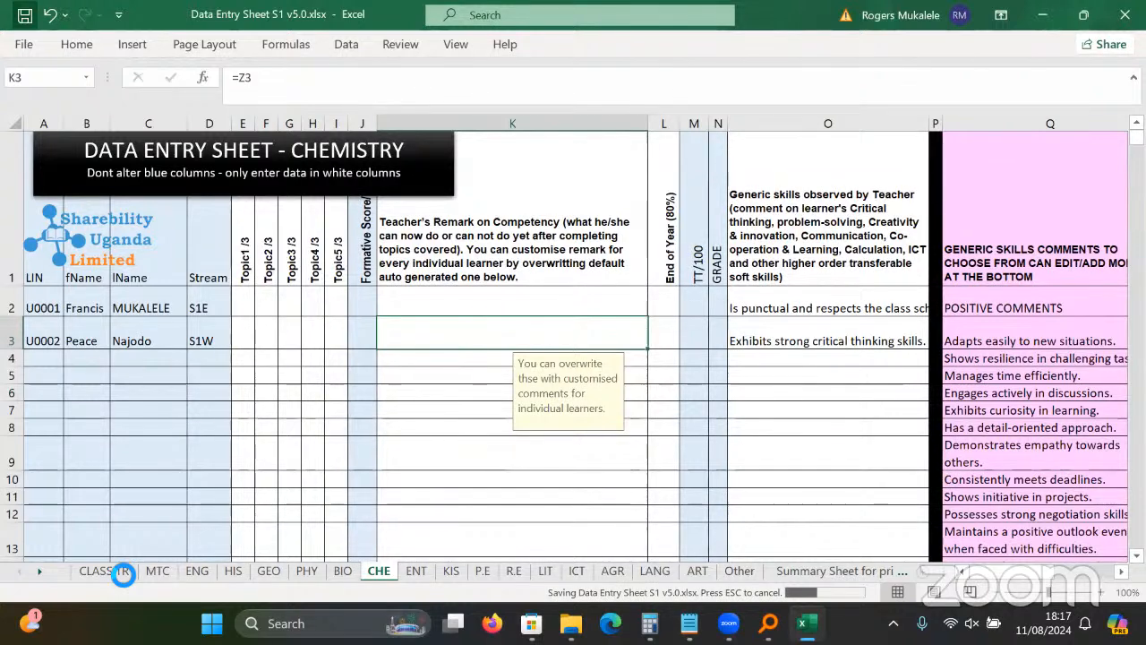
pyautogui.click(116, 571)
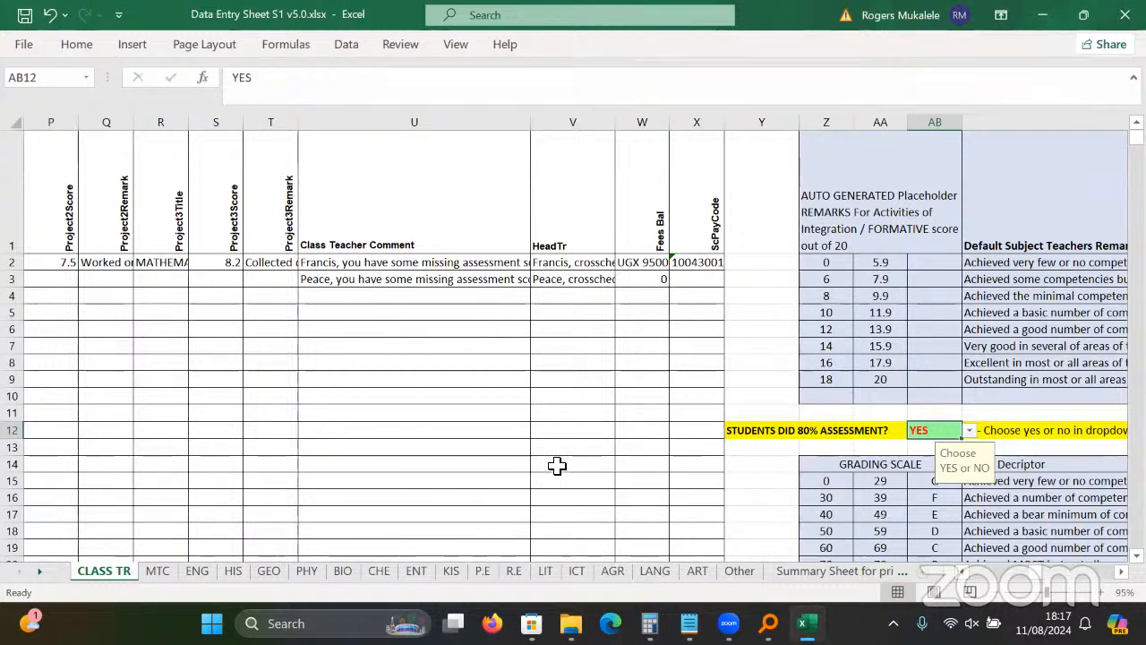
pyautogui.click(424, 301)
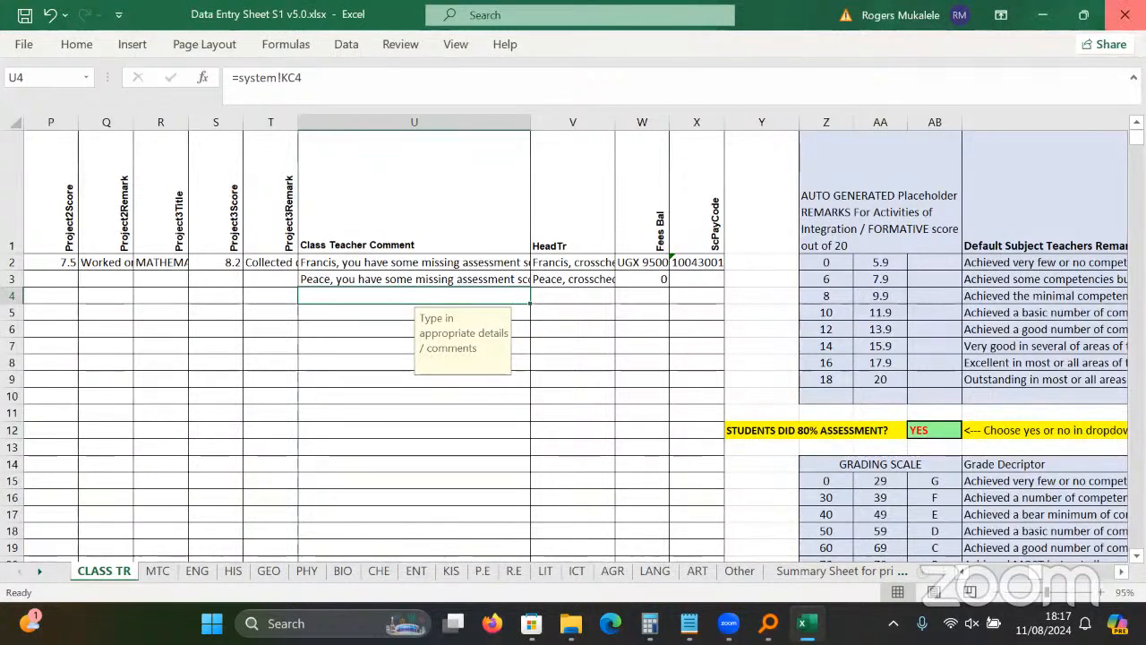
pyautogui.click(1124, 14)
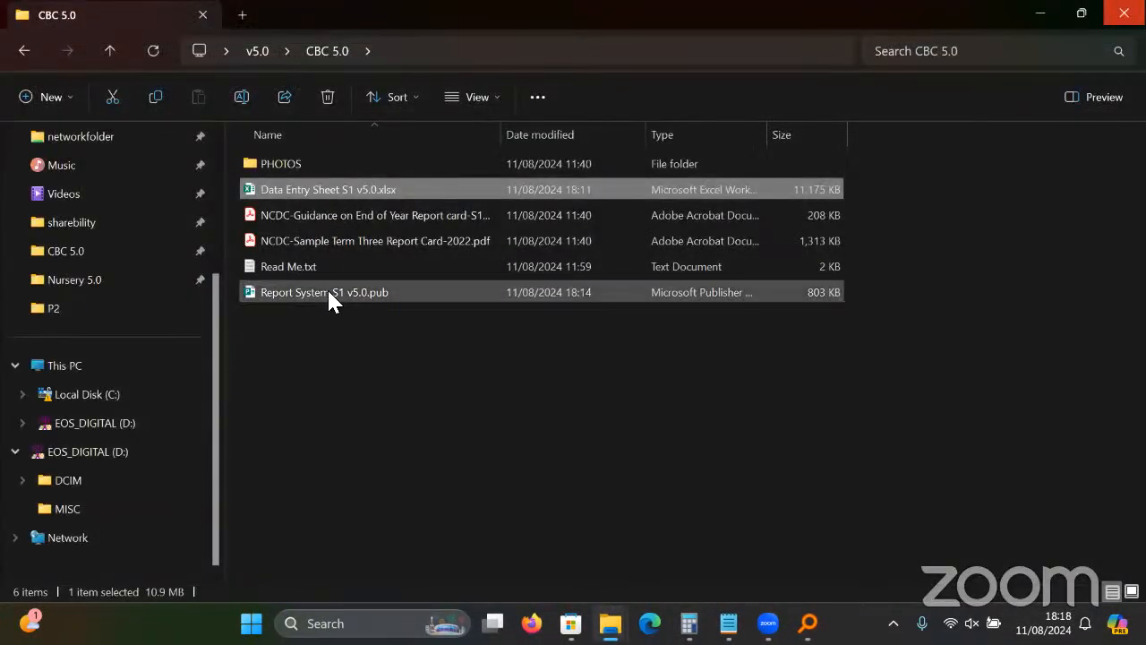
# Open Report System S1 v5.0.pub, allow it to read the Excel data, and zoom into page 6.
pyautogui.doubleClick(328, 293)
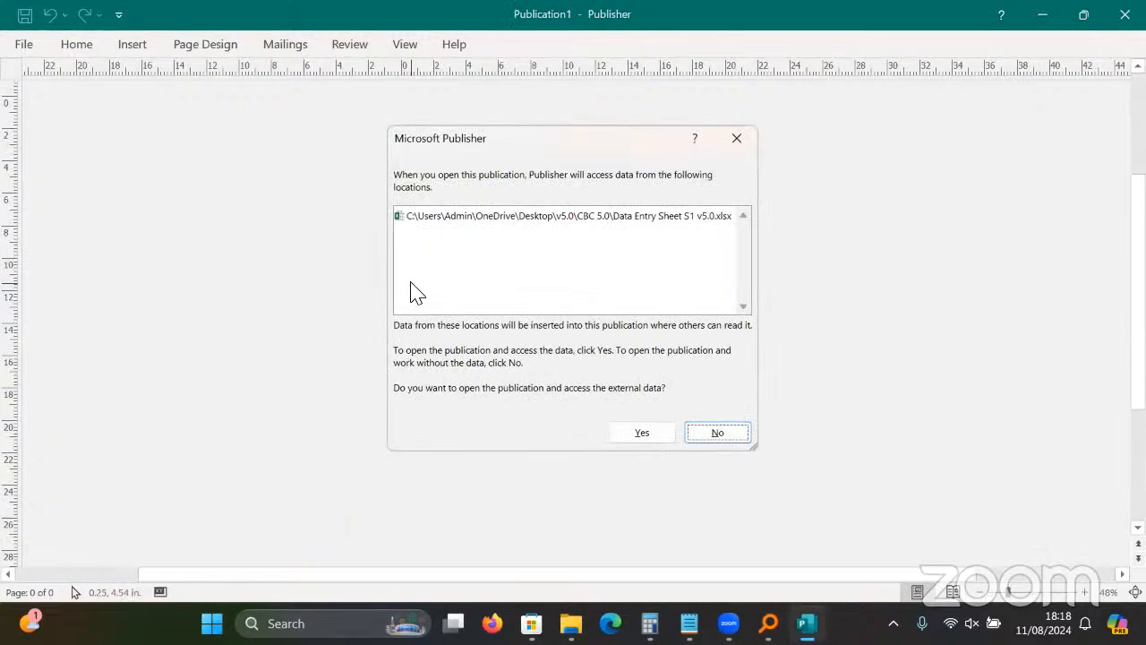
pyautogui.click(646, 431)
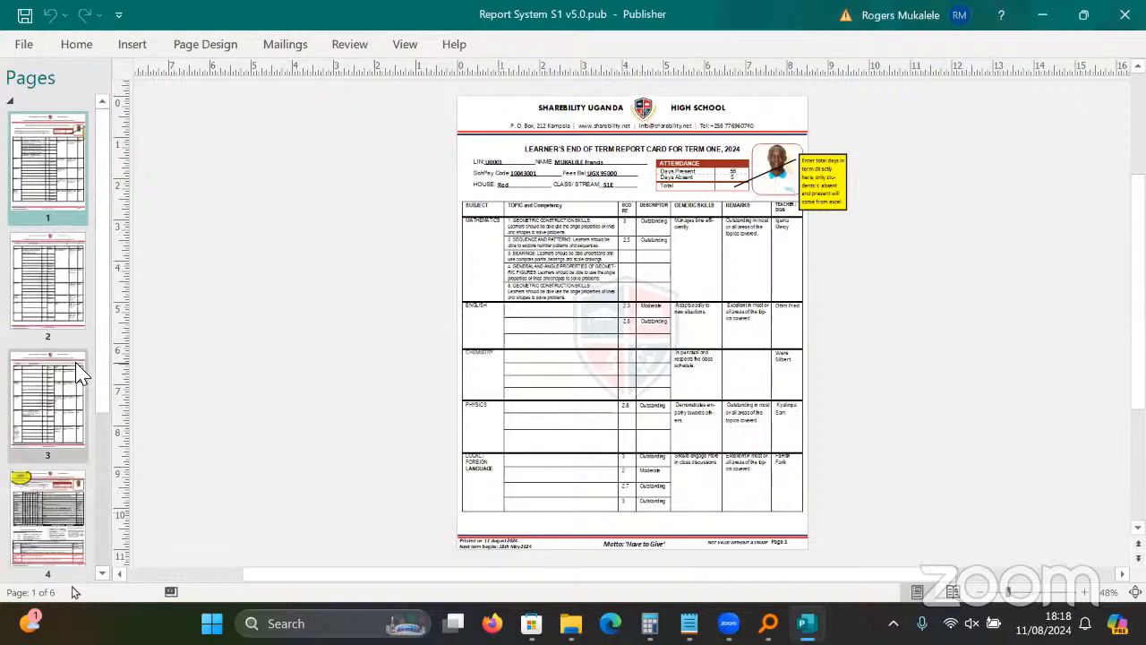
pyautogui.click(65, 505)
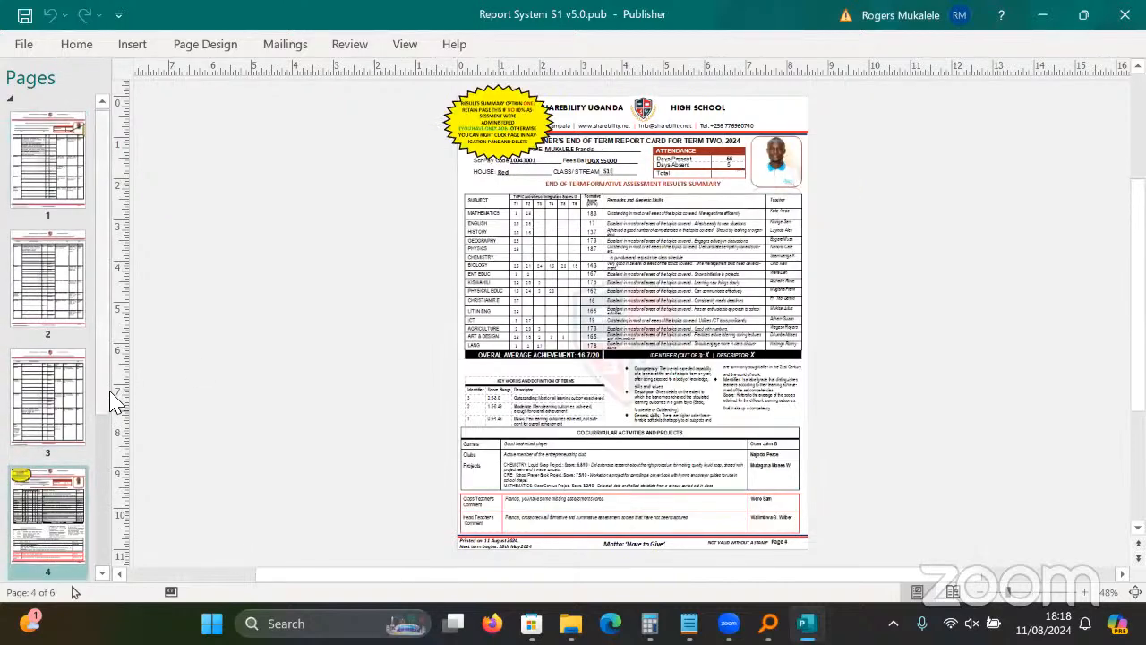
pyautogui.scroll(-3, 109, 467)
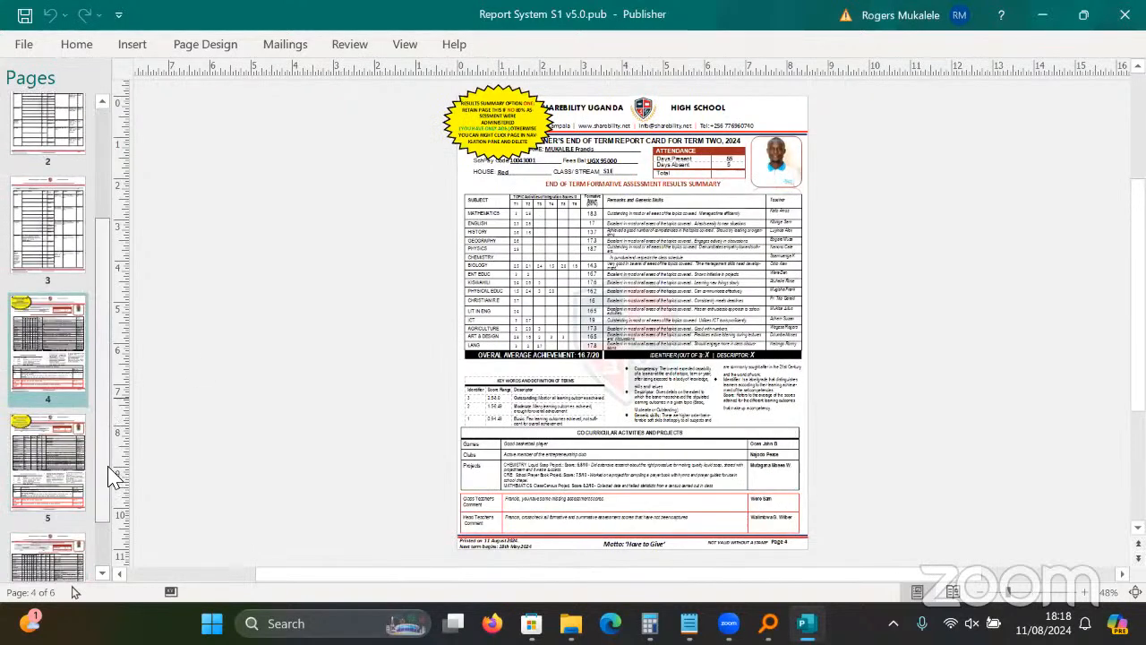
pyautogui.click(42, 560)
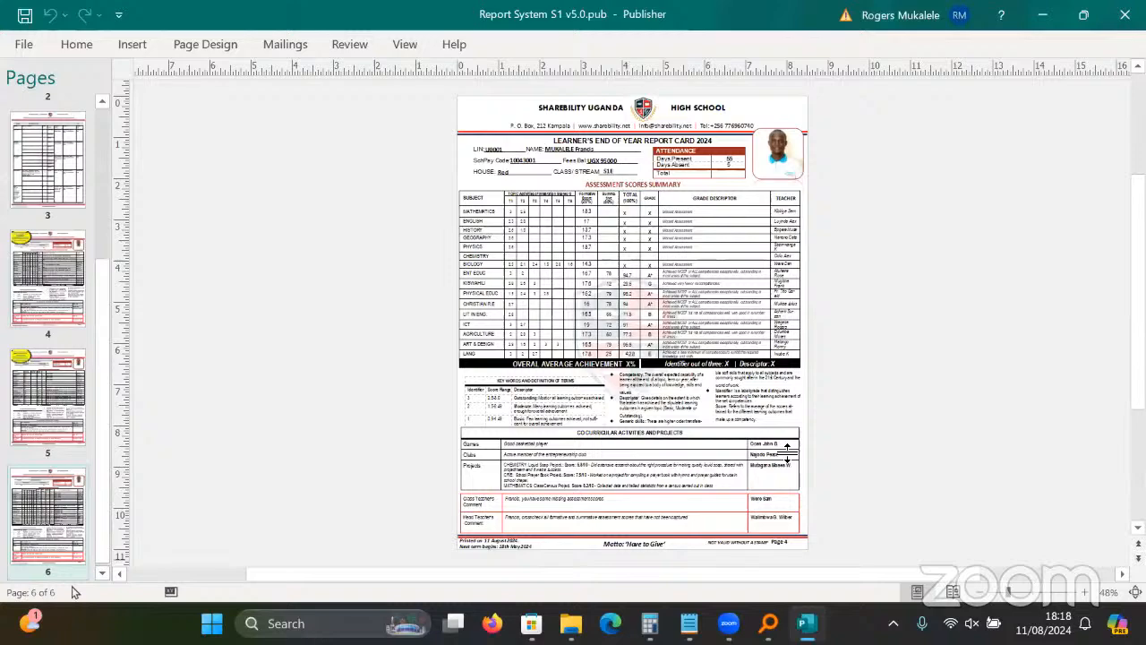
pyautogui.click(1046, 595)
pyautogui.click(1043, 591)
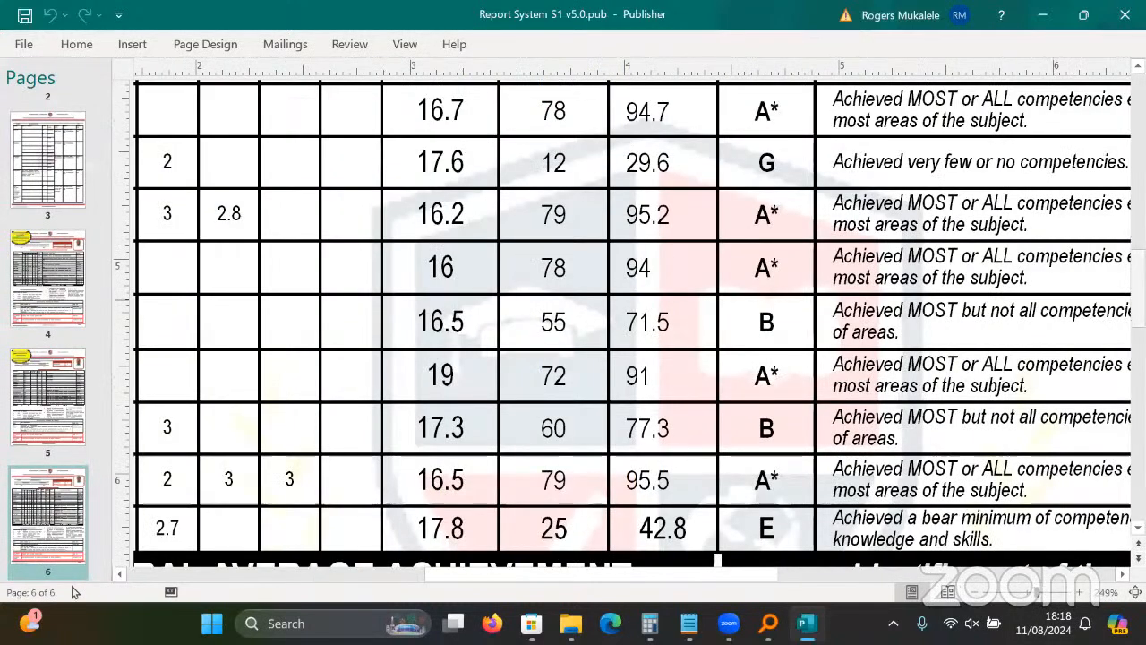
pyautogui.moveTo(1139, 291); pyautogui.dragTo(1138, 187)
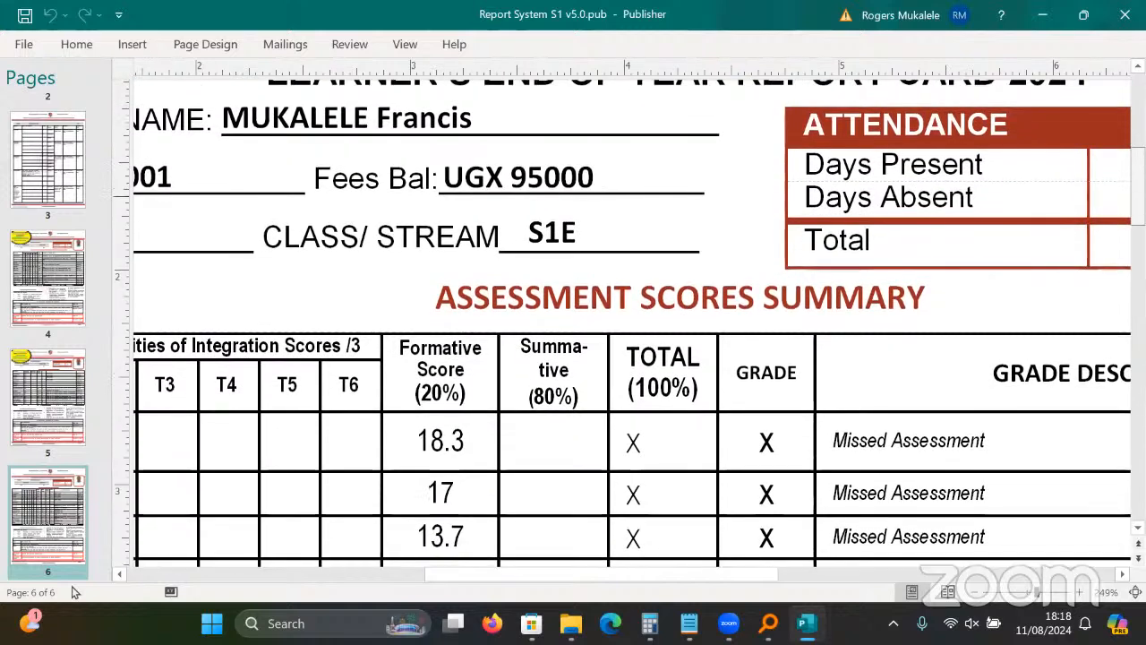
# Turn off Preview Results so the table shows merge-field codes instead of learner values.
pyautogui.click(283, 47)
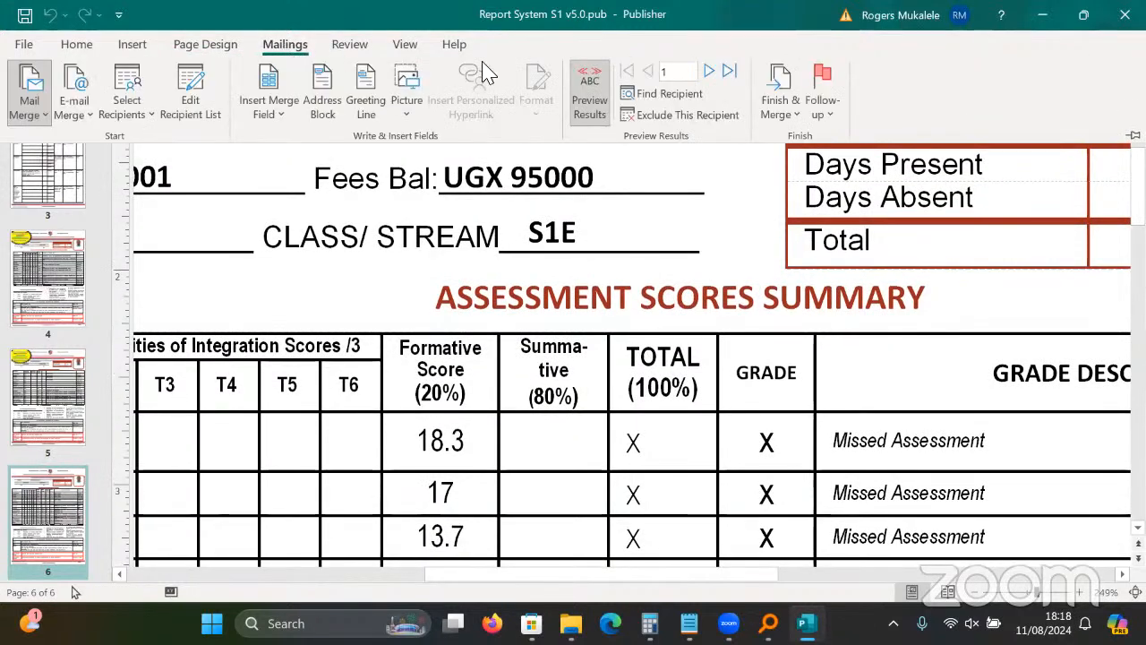
pyautogui.click(589, 82)
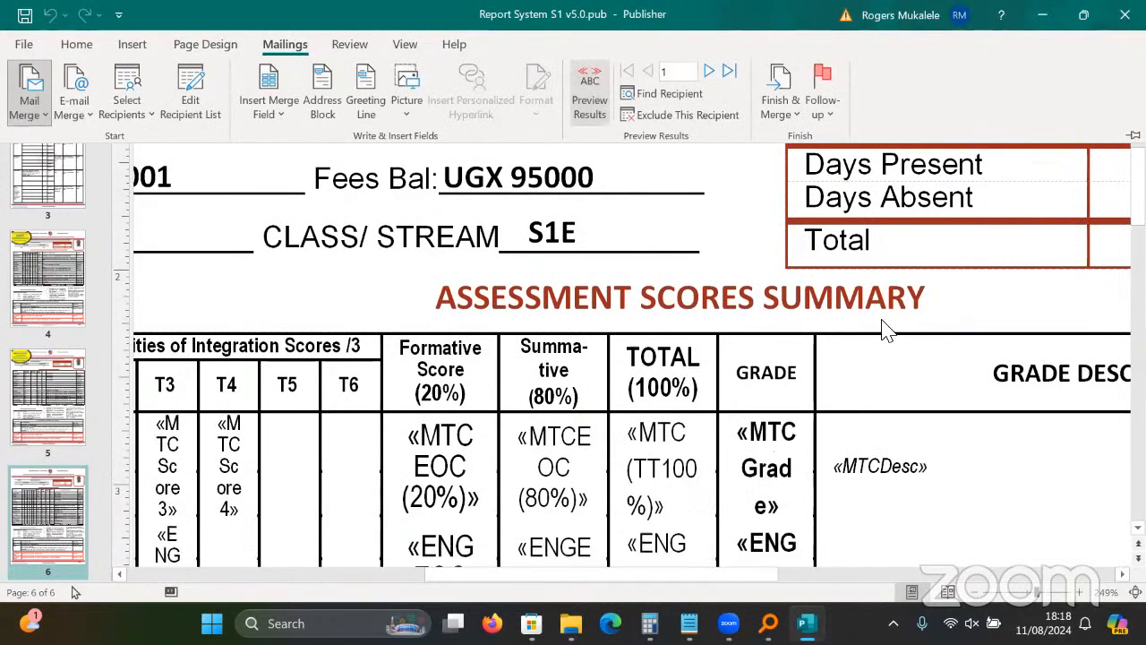
pyautogui.scroll(-5, 604, 383)
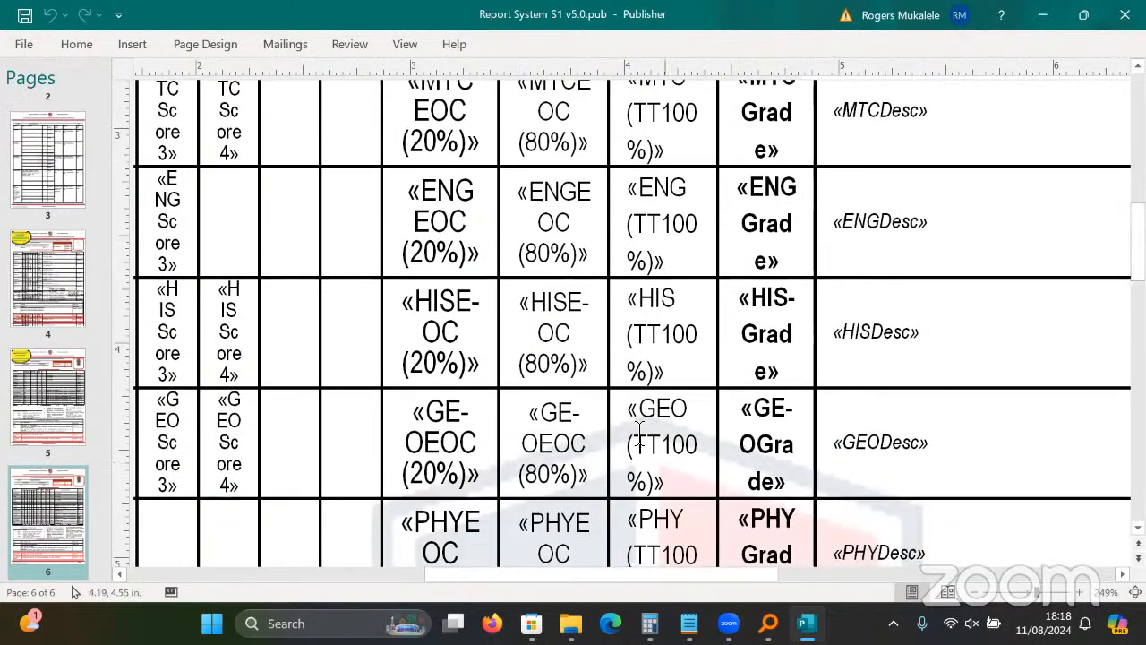
pyautogui.hscroll(-8, 623, 600)
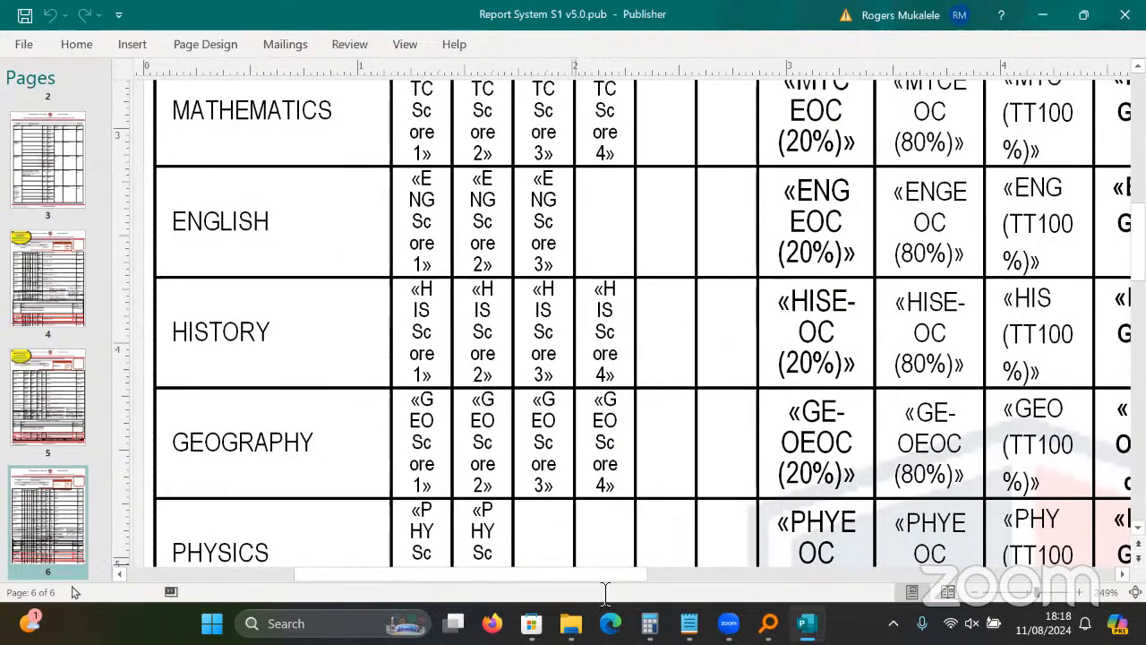
# Select both «HISE-OC» score cells in the HISTORY row.
pyautogui.click(222, 333)
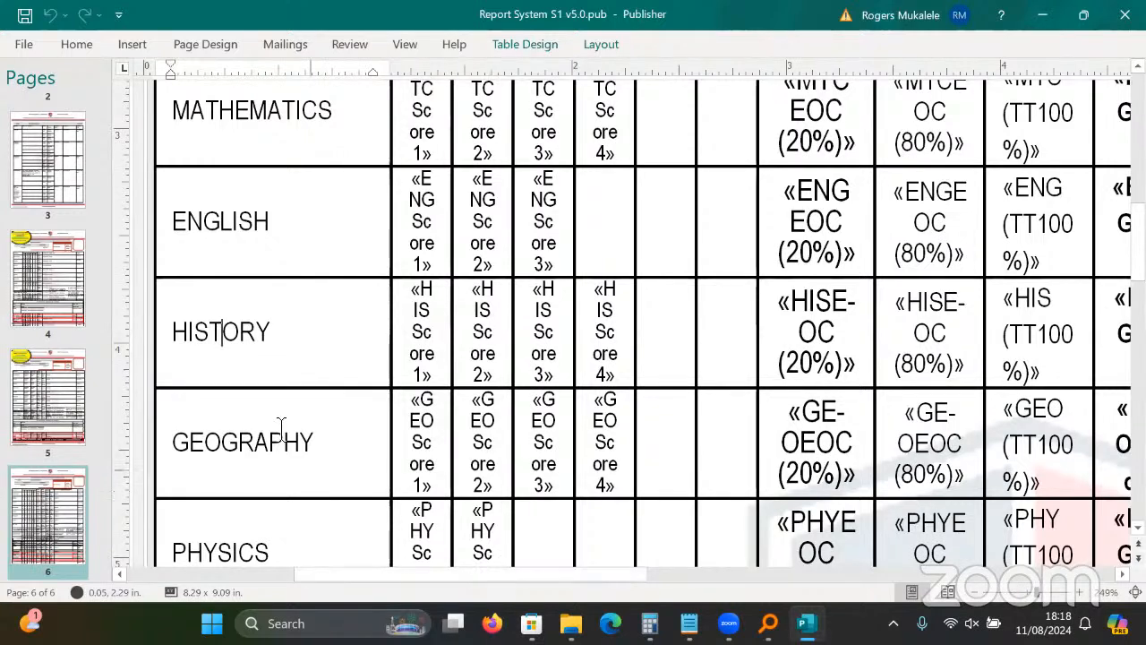
pyautogui.moveTo(394, 574); pyautogui.dragTo(584, 563)
pyautogui.hscroll(-2, 586, 563)
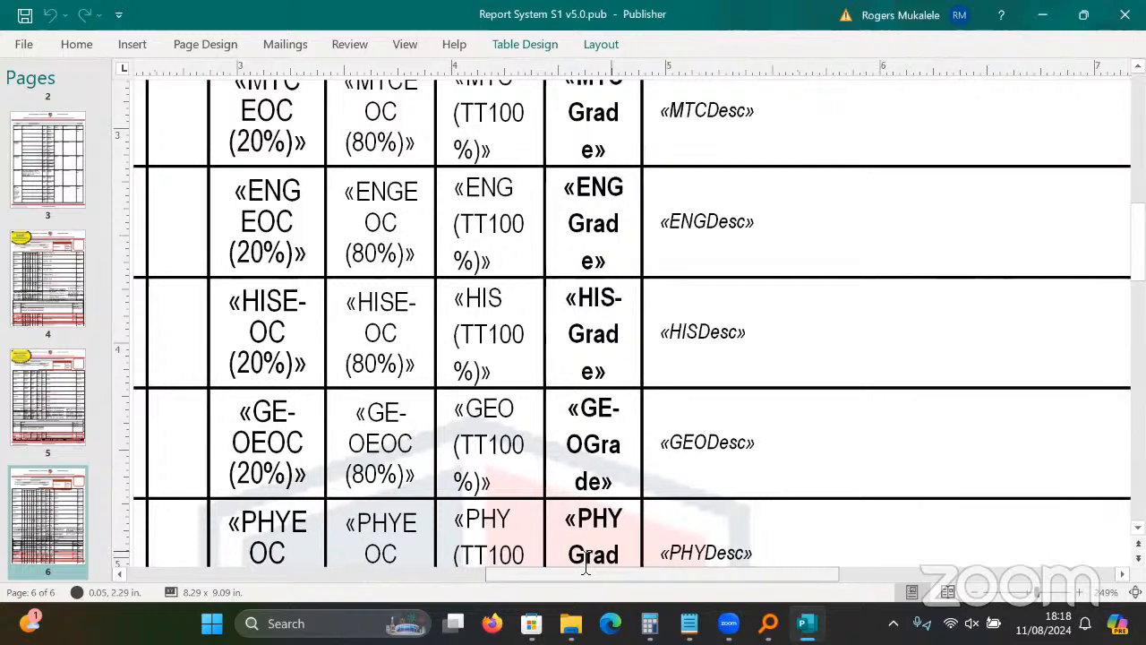
pyautogui.hscroll(-2, 591, 562)
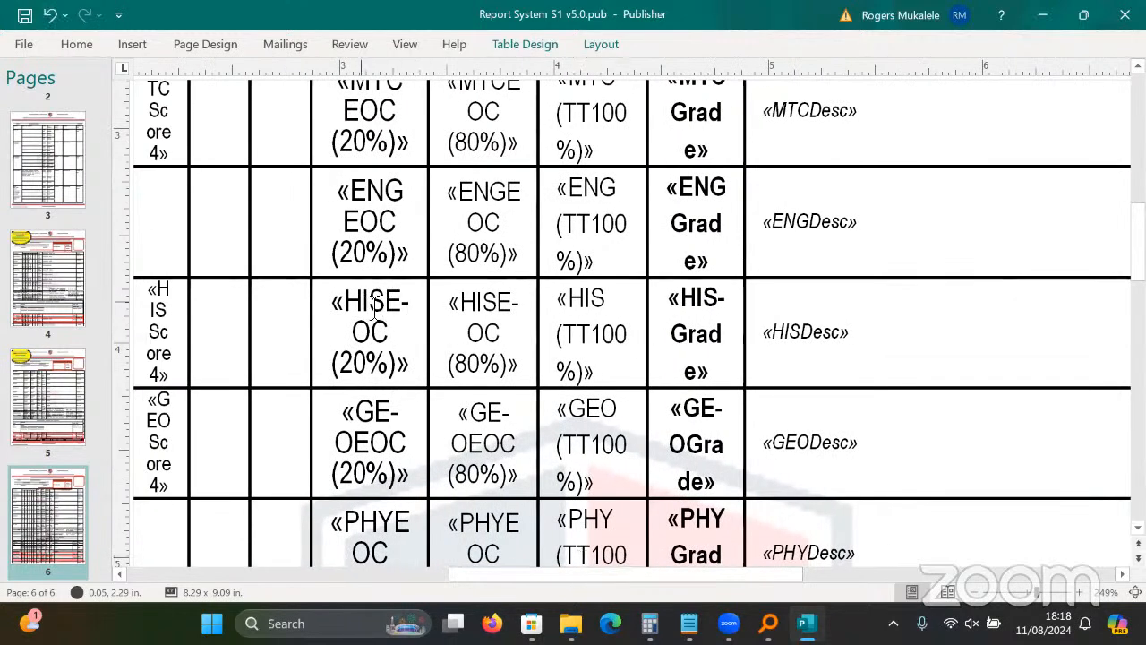
pyautogui.moveTo(374, 308); pyautogui.dragTo(511, 309)
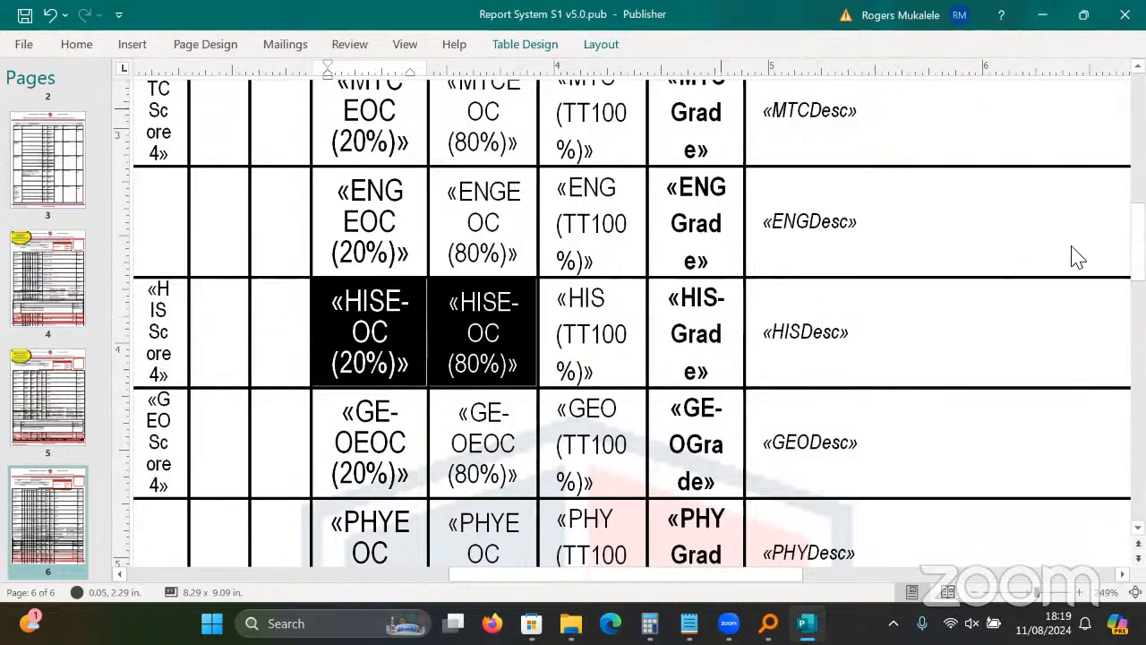
# Delete the old «HISE-OC (20%)» field from the History 20% cell.
pyautogui.click(533, 50)
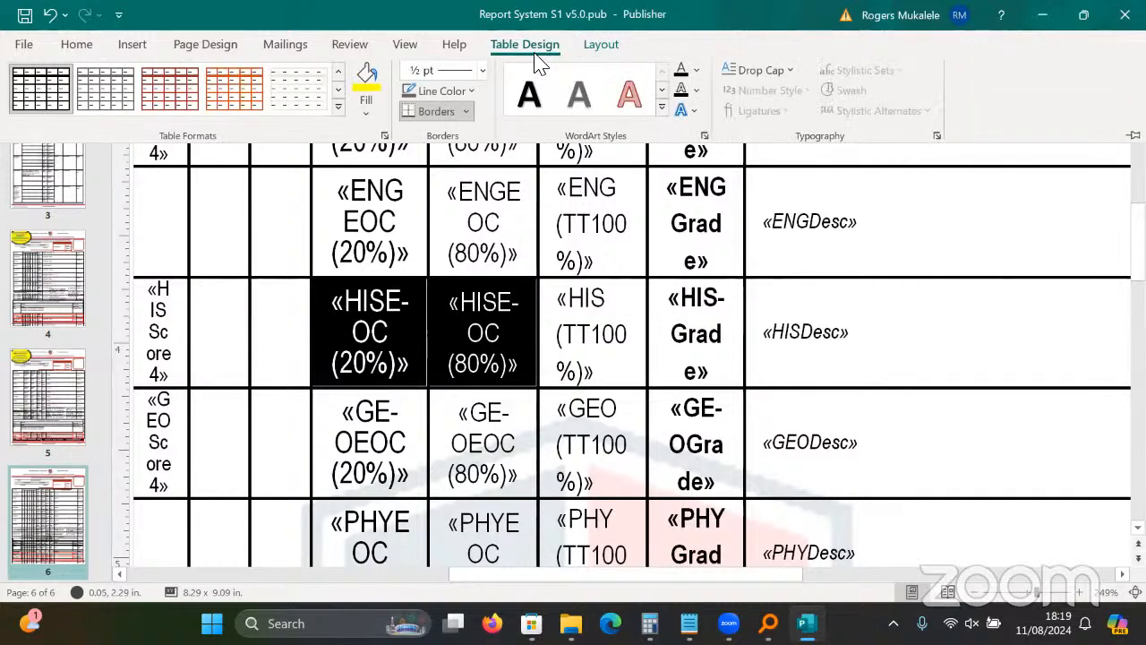
pyautogui.click(422, 336)
pyautogui.doubleClick(419, 341)
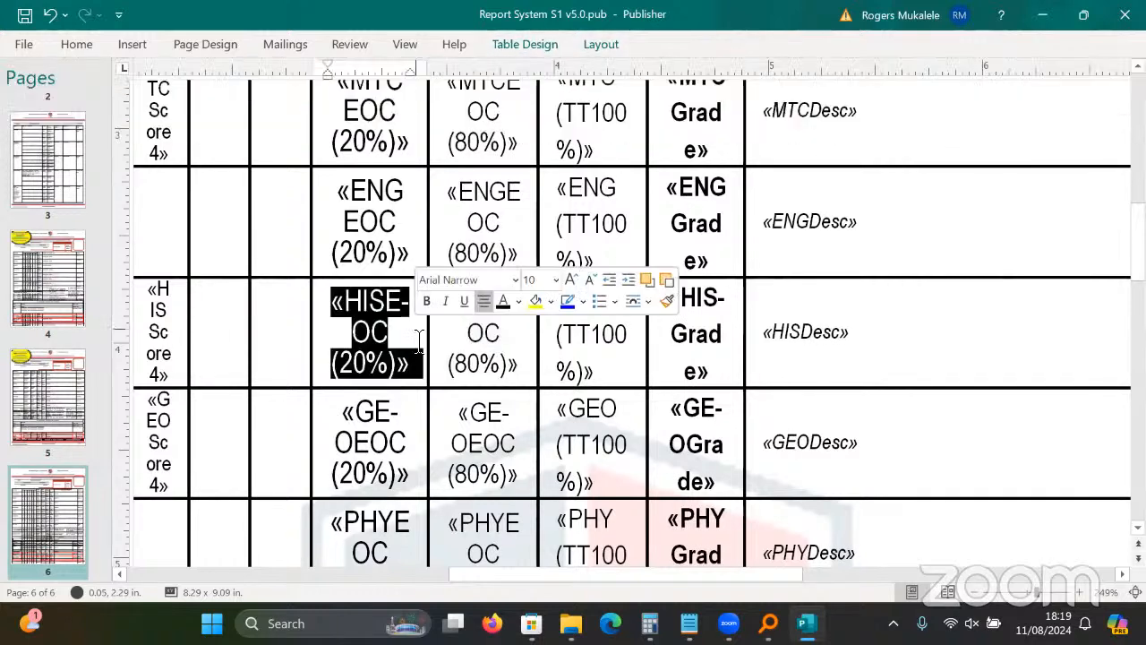
pyautogui.click(409, 364)
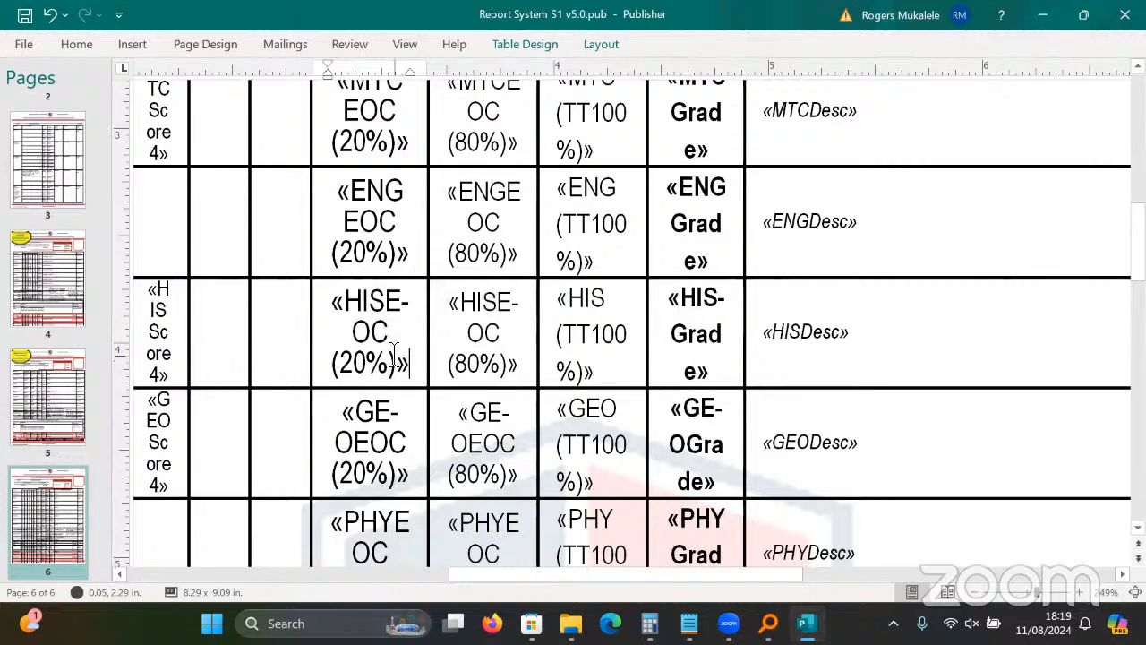
pyautogui.keyDown('shift'); pyautogui.click(336, 288); pyautogui.keyUp('shift')
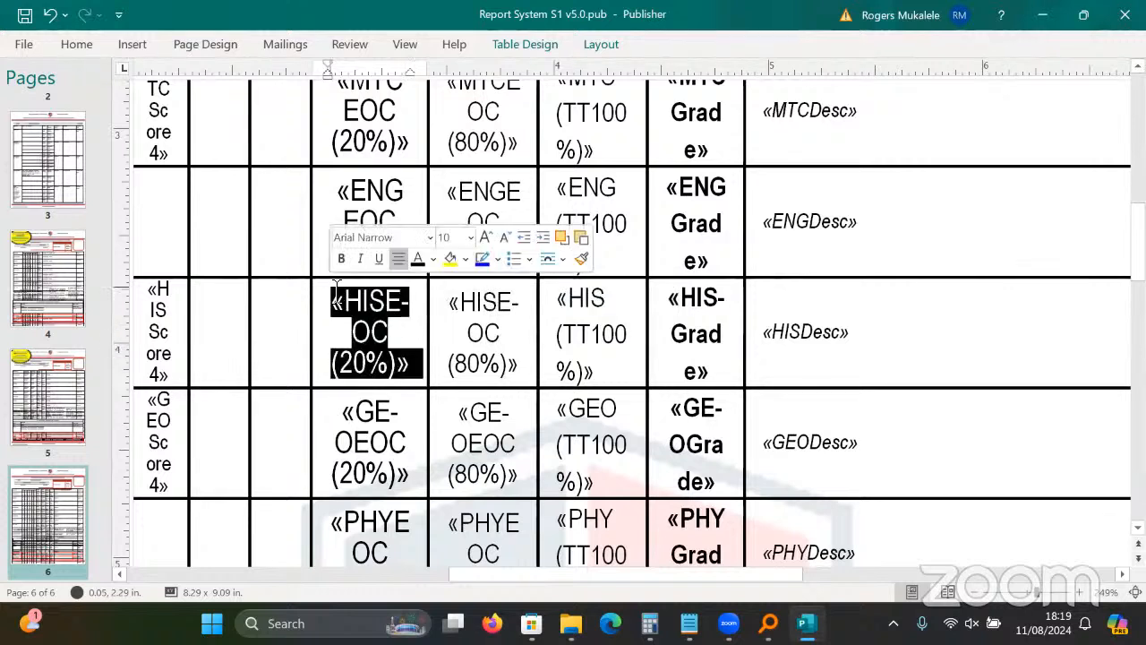
pyautogui.press('Delete')
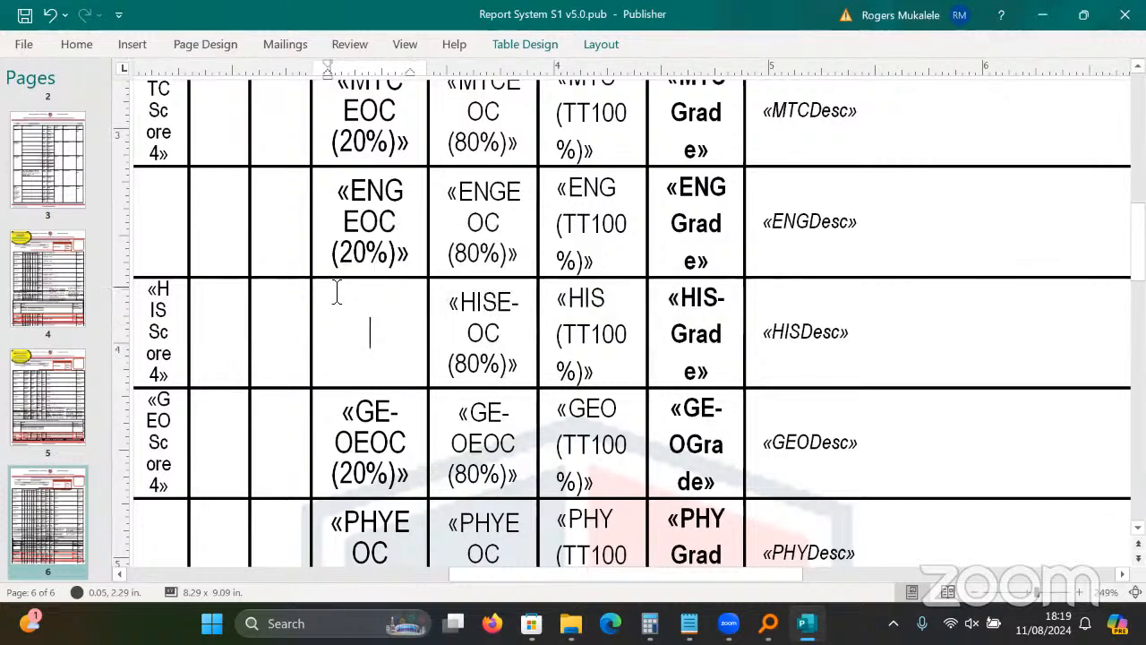
# Insert the HISEOC(20%) merge field from the workbook field list into the empty cell.
pyautogui.click(286, 44)
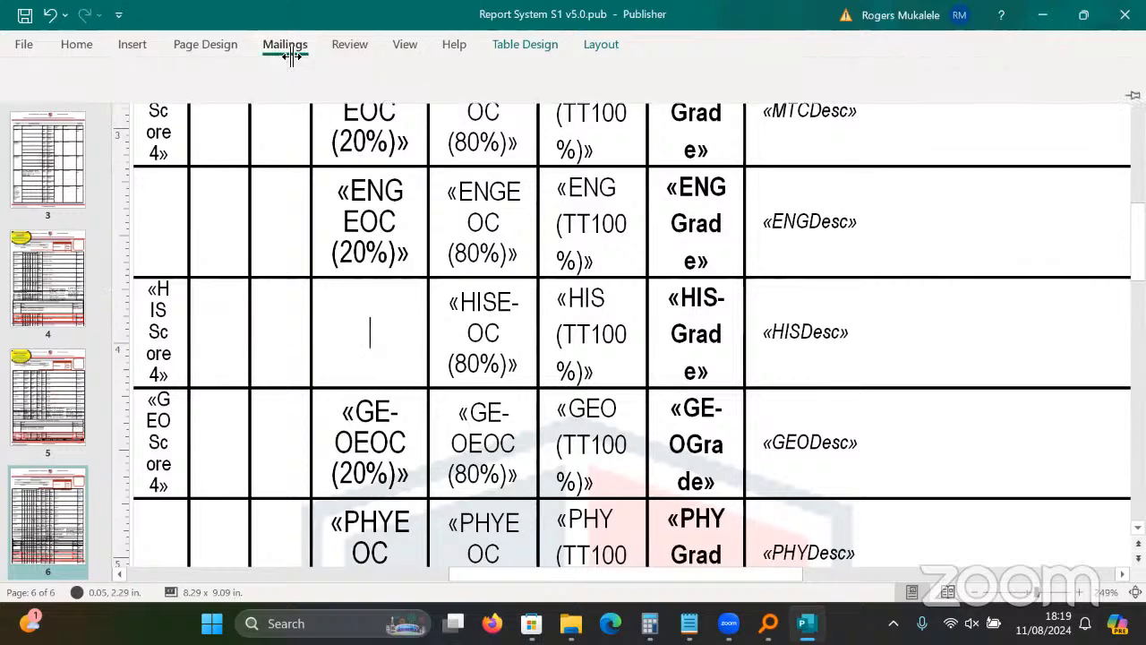
pyautogui.click(269, 98)
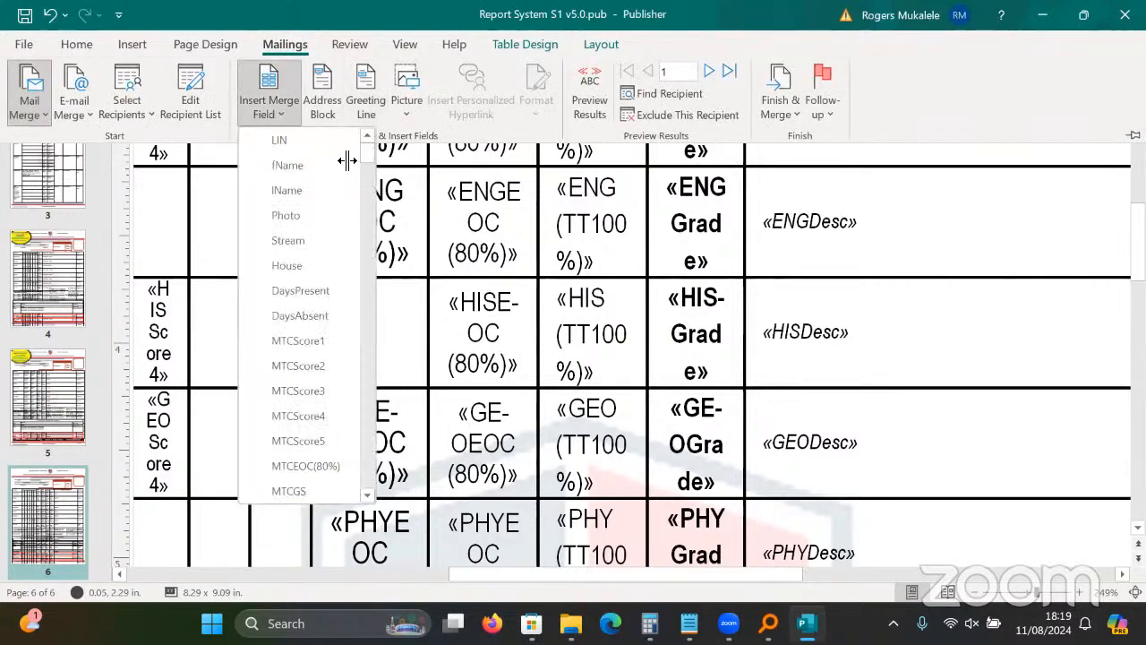
pyautogui.moveTo(374, 159); pyautogui.dragTo(377, 197)
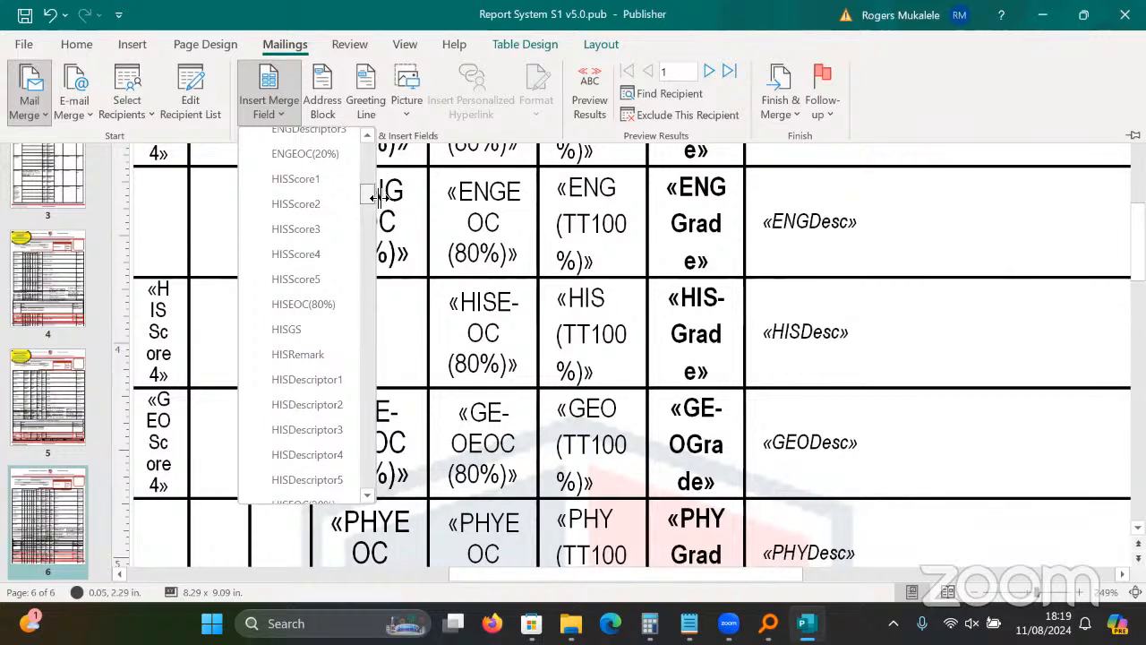
pyautogui.moveTo(374, 197); pyautogui.dragTo(370, 350)
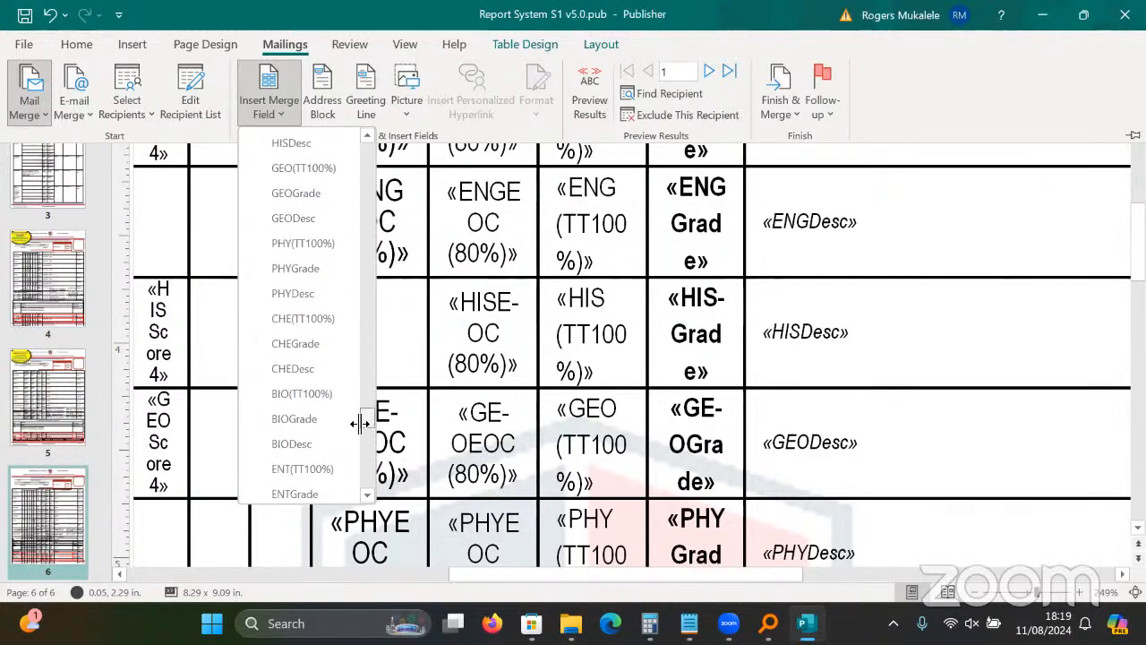
pyautogui.moveTo(370, 350); pyautogui.dragTo(368, 402)
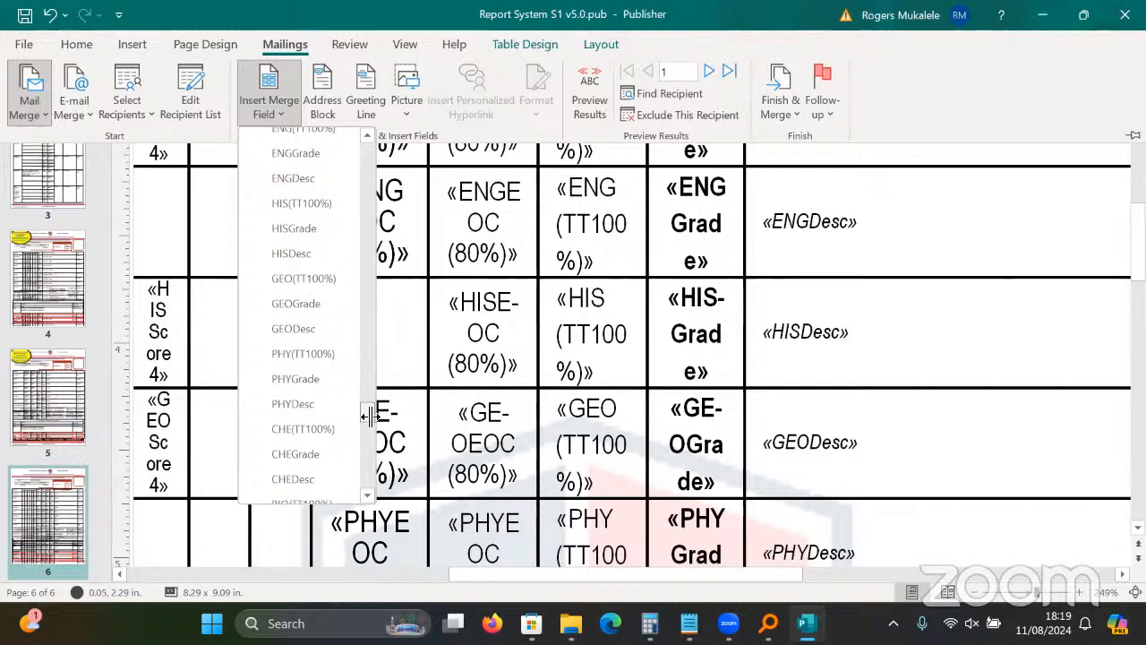
pyautogui.moveTo(369, 416); pyautogui.dragTo(369, 205)
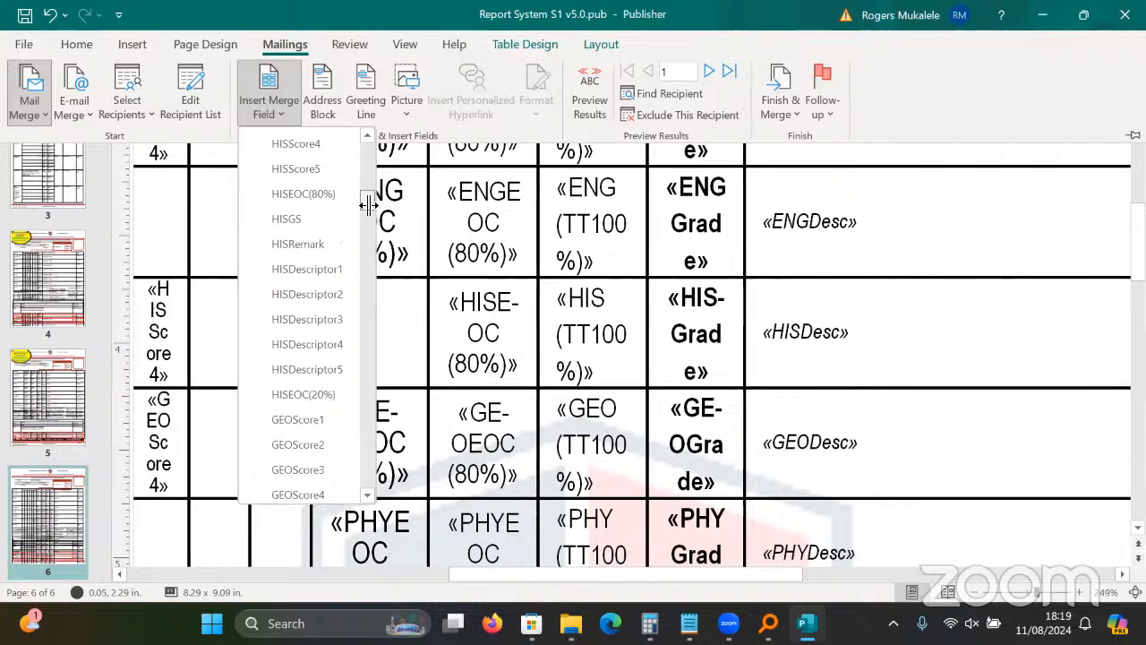
pyautogui.click(302, 394)
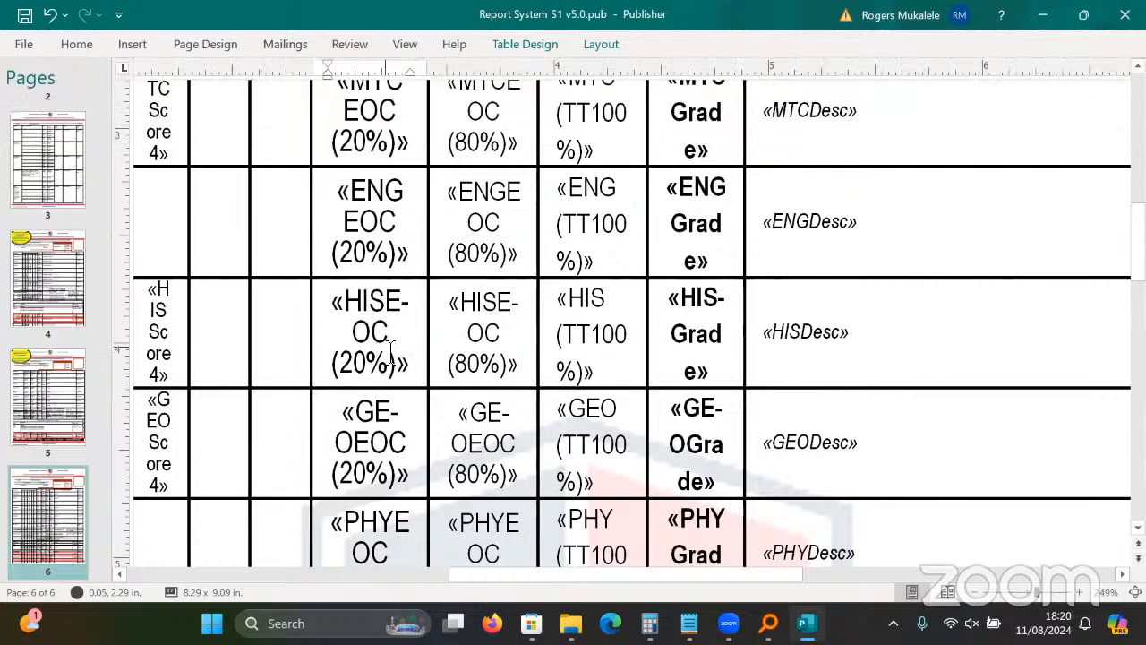
# Close the merge field list without inserting anything and preview the report with student data.
pyautogui.click(278, 45)
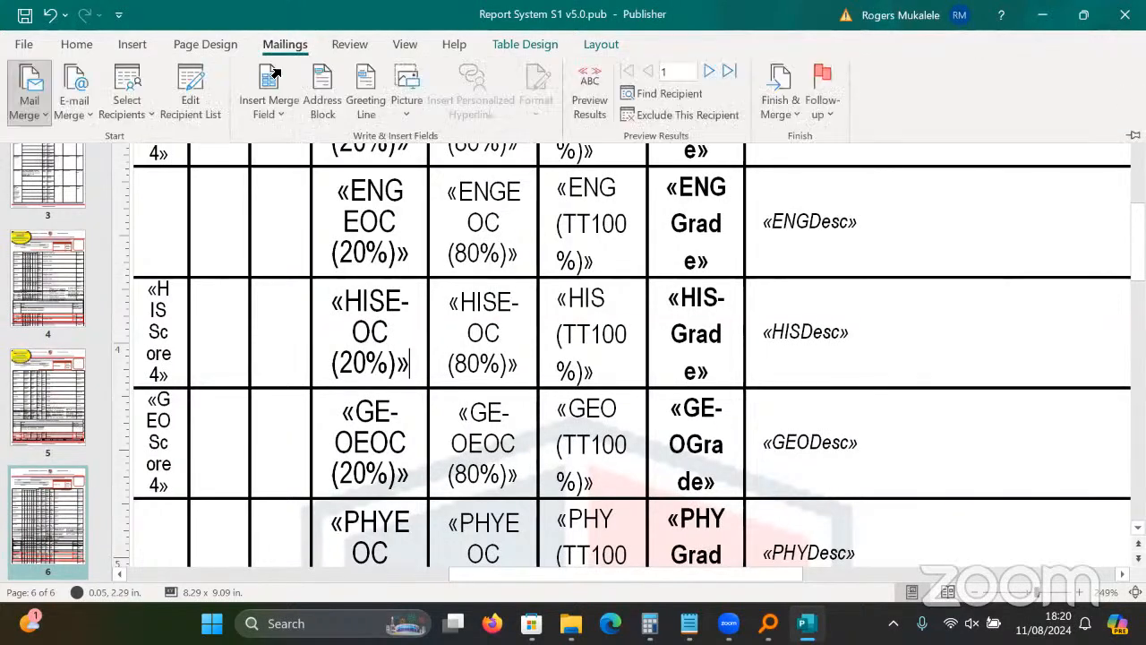
pyautogui.click(276, 109)
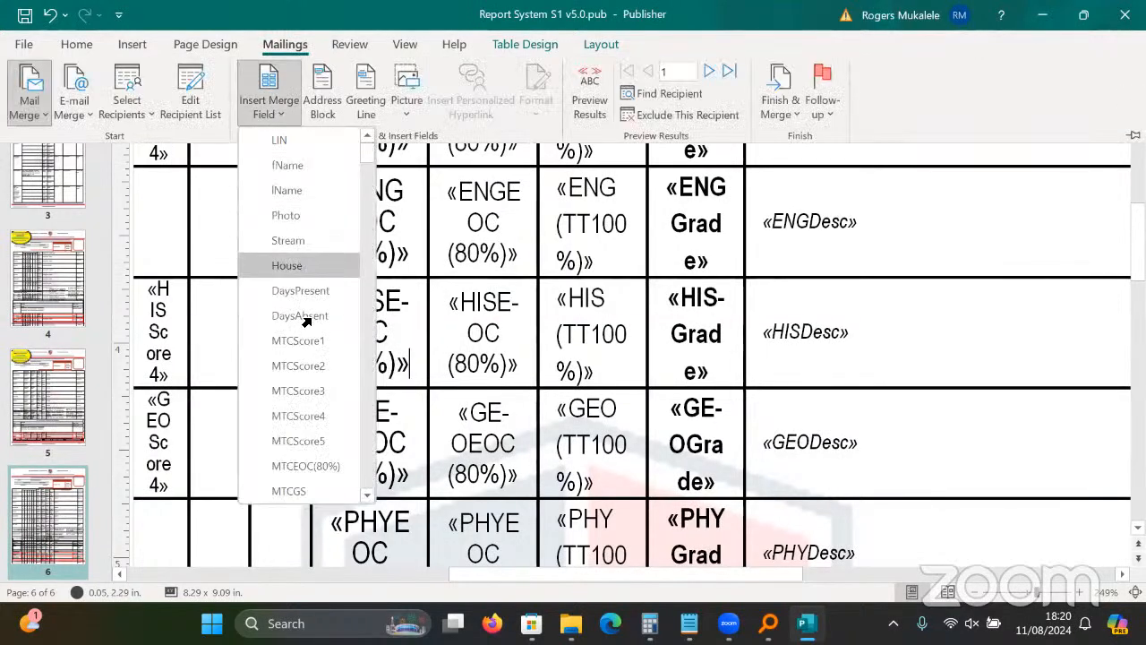
pyautogui.click(614, 319)
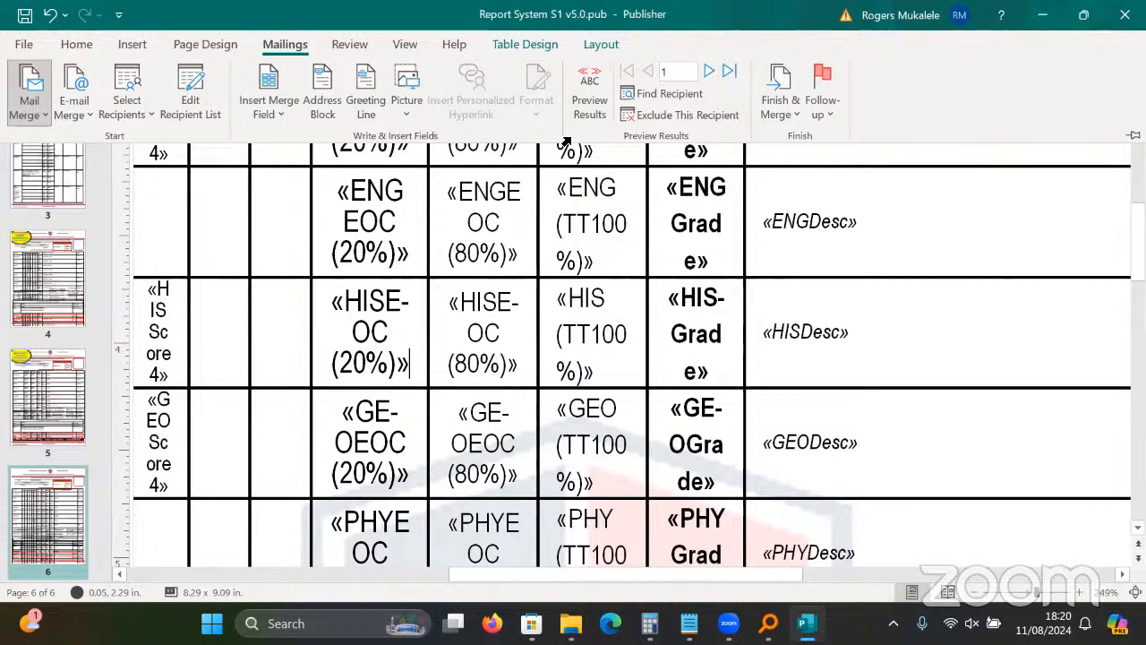
pyautogui.click(586, 77)
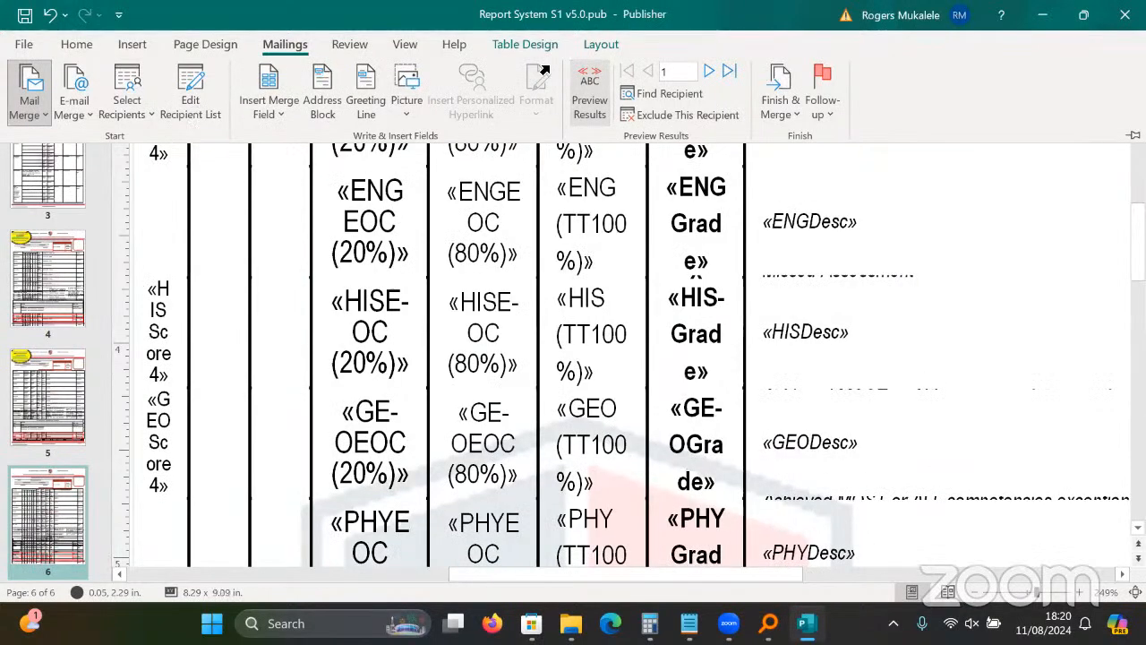
# Toggle Preview Results off and on, then scroll through the previewed report table.
pyautogui.click(592, 74)
pyautogui.click(596, 74)
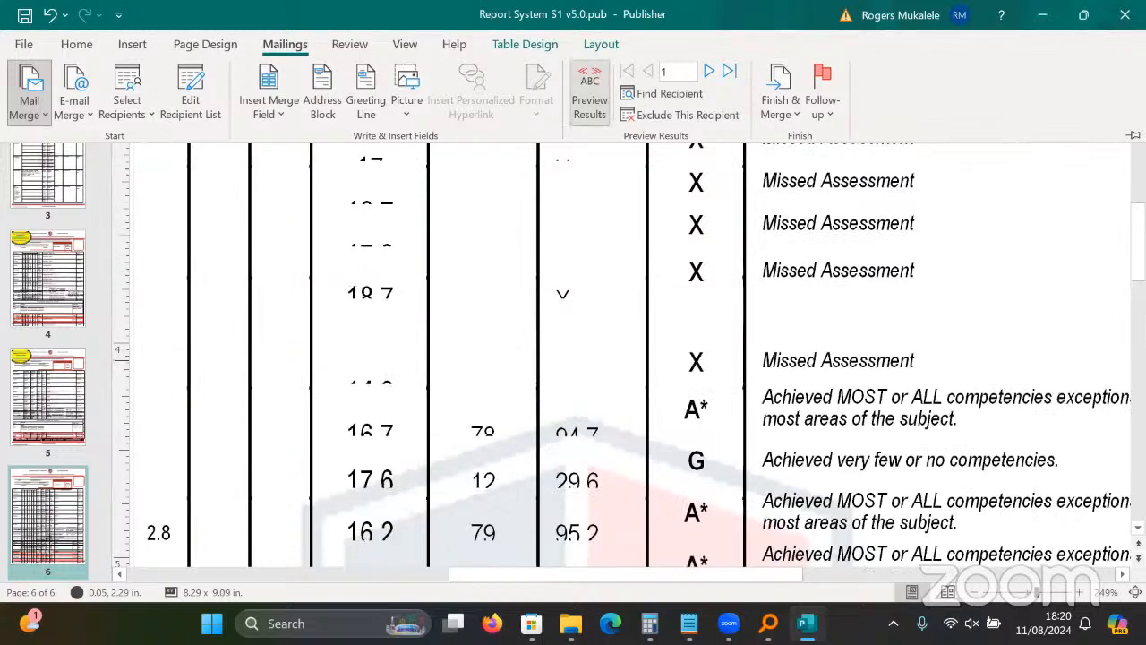
pyautogui.scroll(-2, 633, 350)
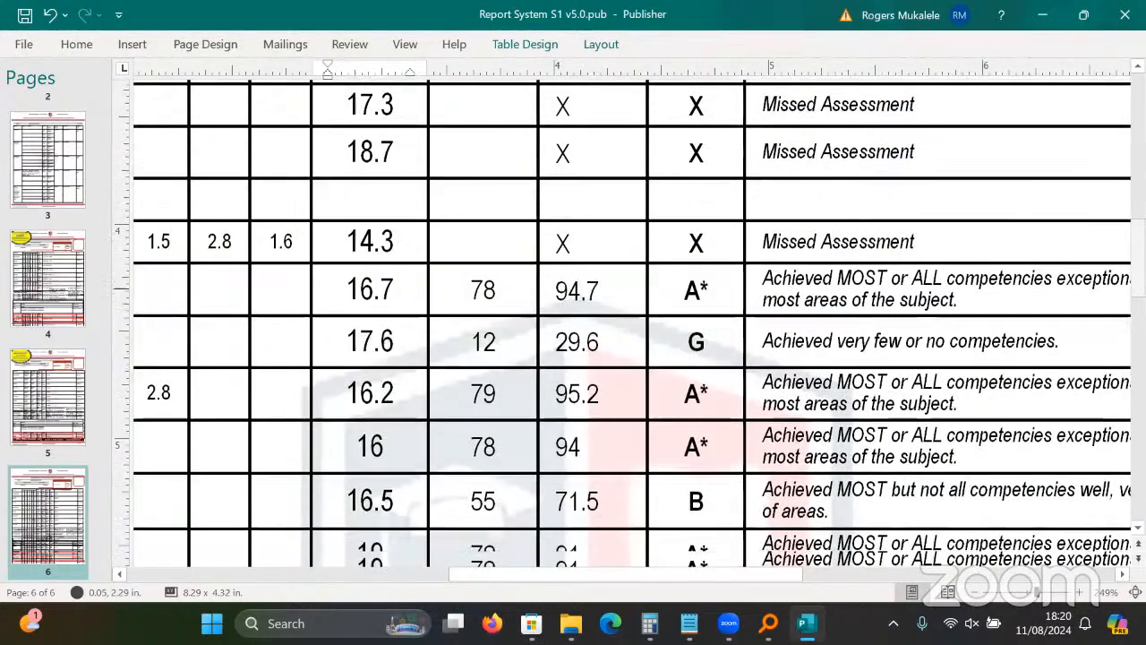
pyautogui.scroll(-7, 633, 324)
pyautogui.scroll(3, 632, 324)
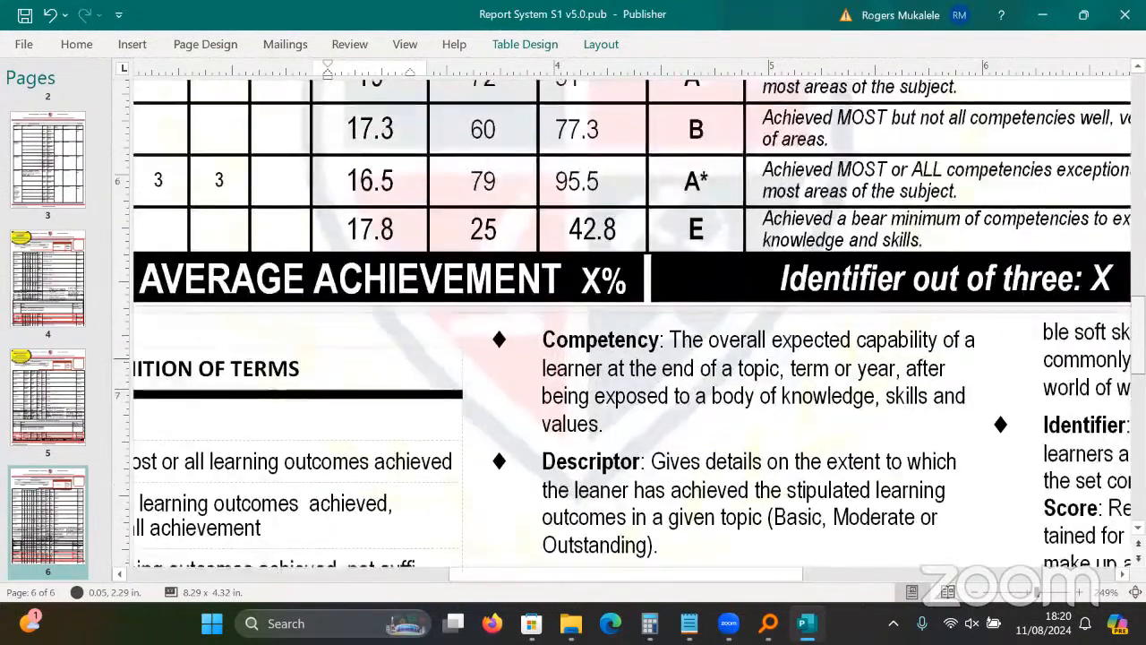
pyautogui.scroll(-4, 1095, 173)
pyautogui.scroll(15, 1095, 174)
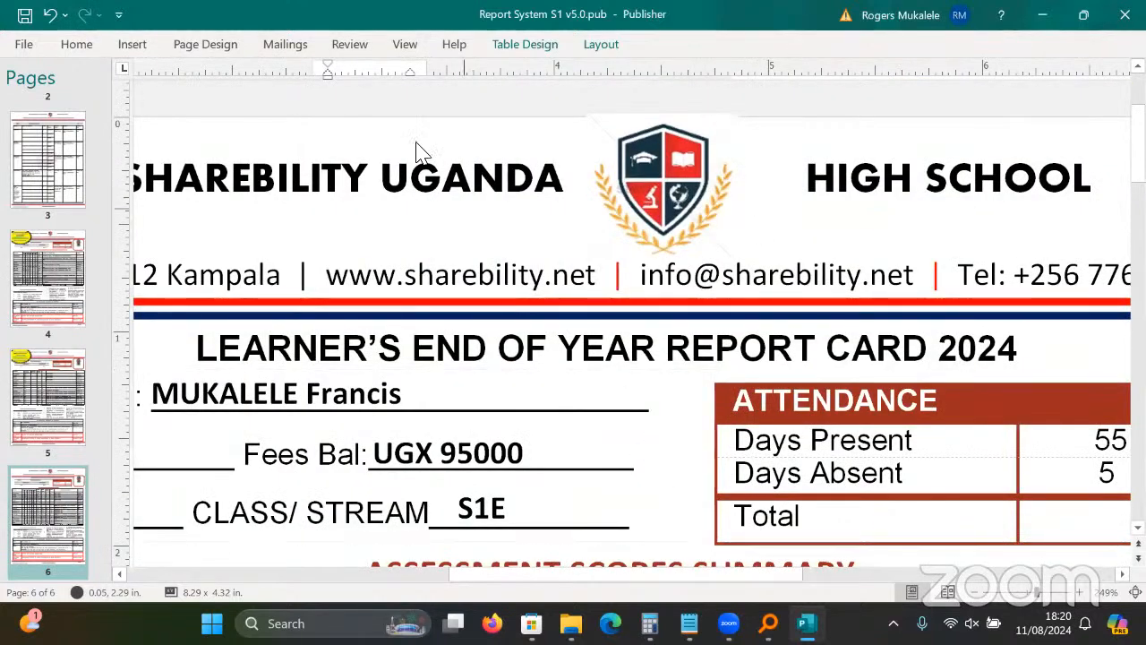
# Step through report pages 5, 4, 3, 6, 1 and 2, ending on page 3.
pyautogui.click(304, 49)
pyautogui.click(318, 224)
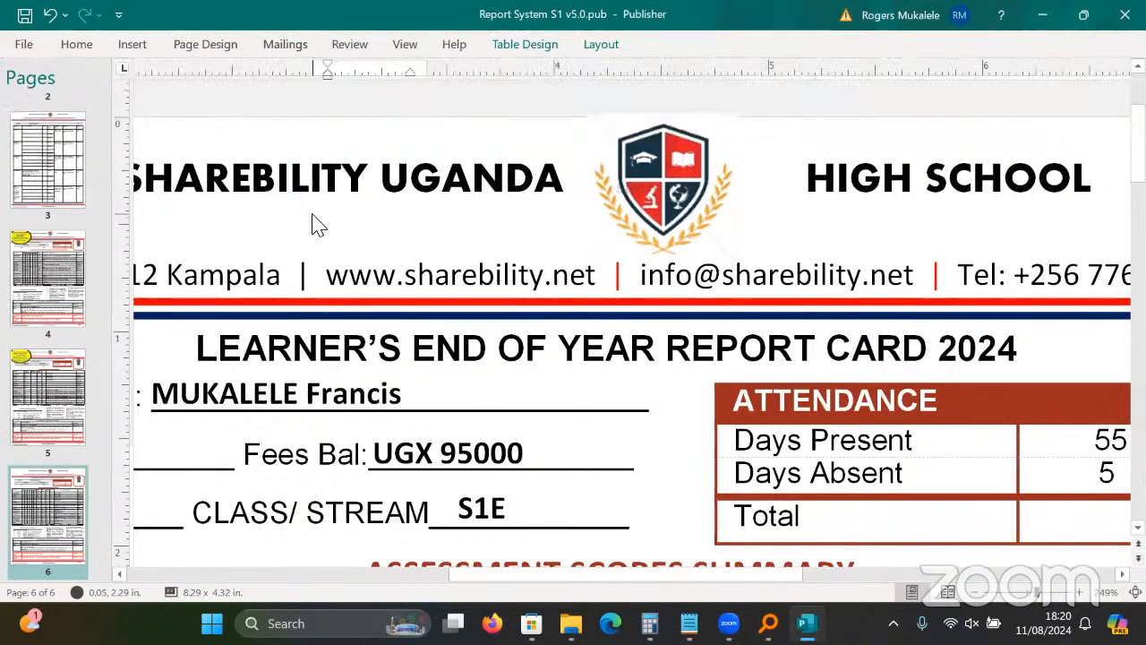
pyautogui.click(54, 394)
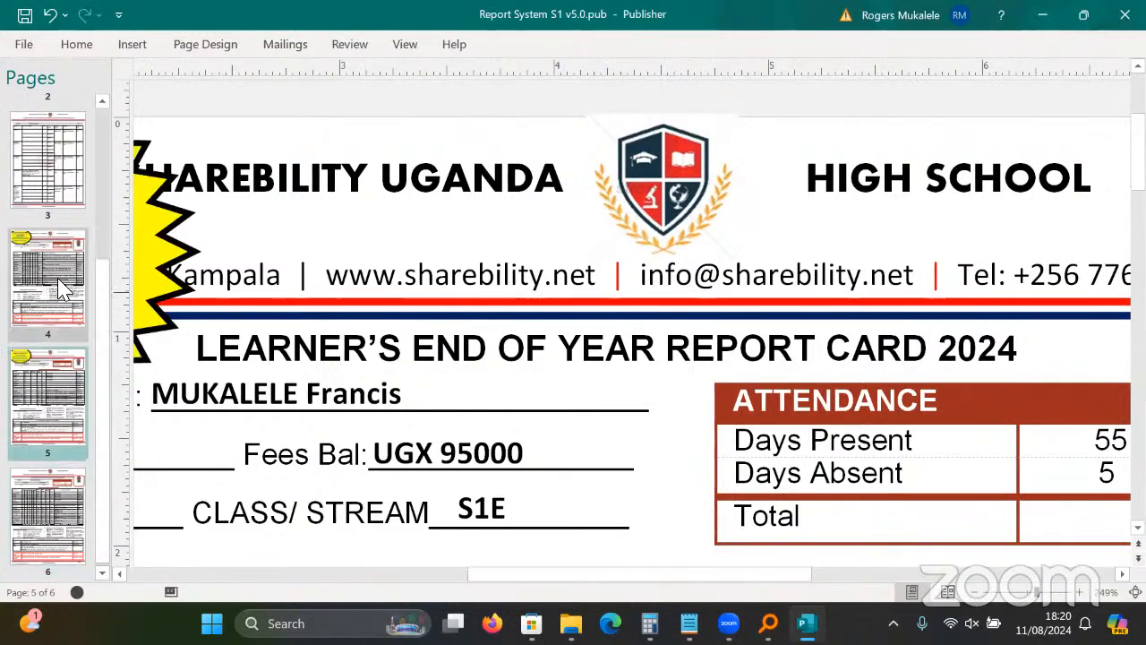
pyautogui.click(63, 288)
pyautogui.click(49, 166)
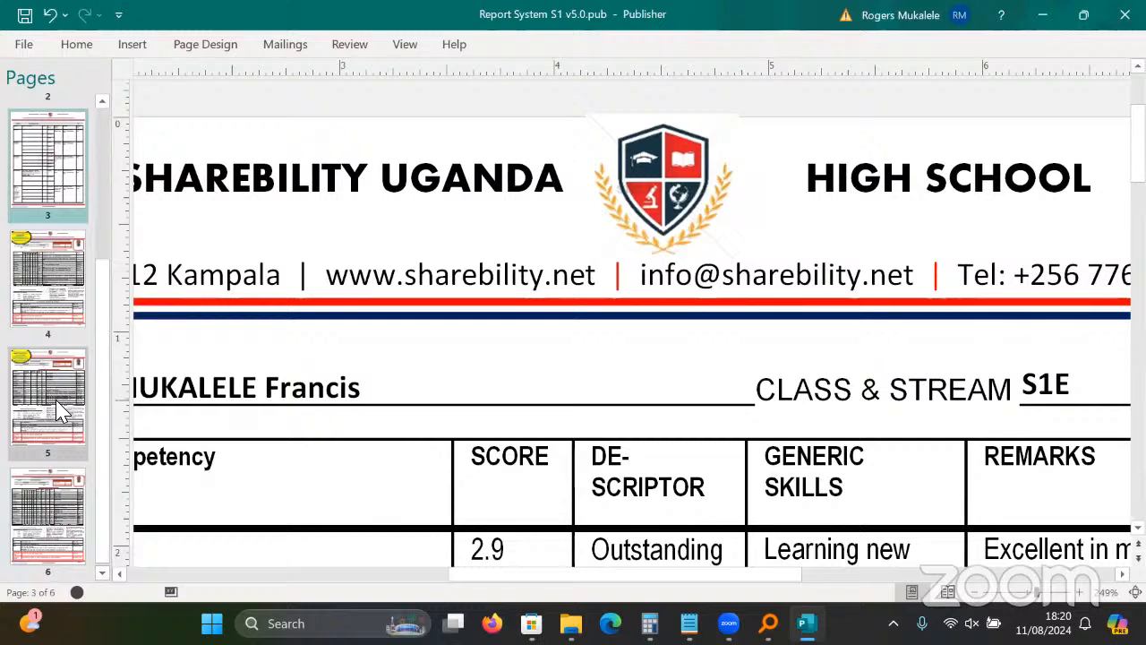
pyautogui.rightClick(58, 486)
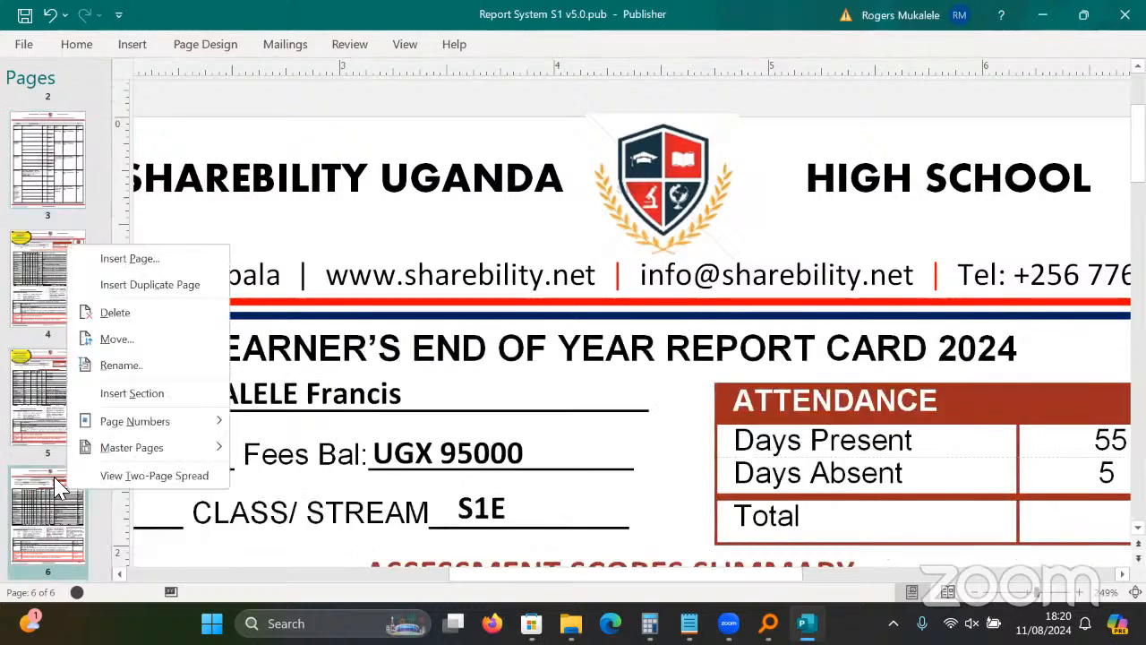
pyautogui.click(47, 178)
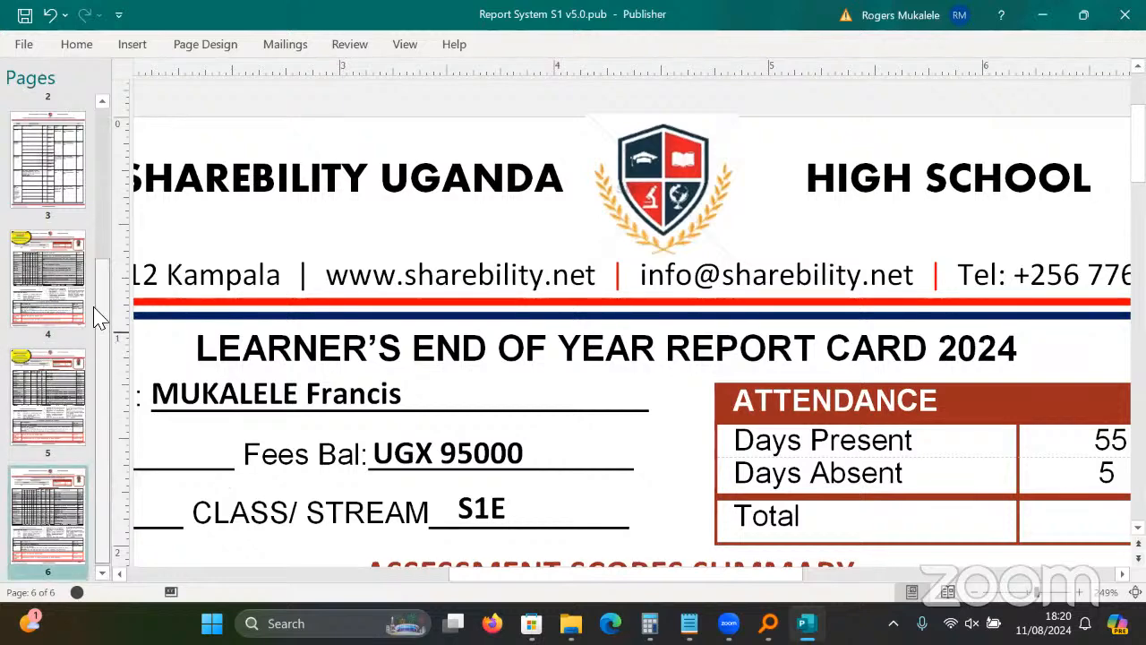
pyautogui.moveTo(97, 317); pyautogui.dragTo(81, 163)
pyautogui.click(81, 163)
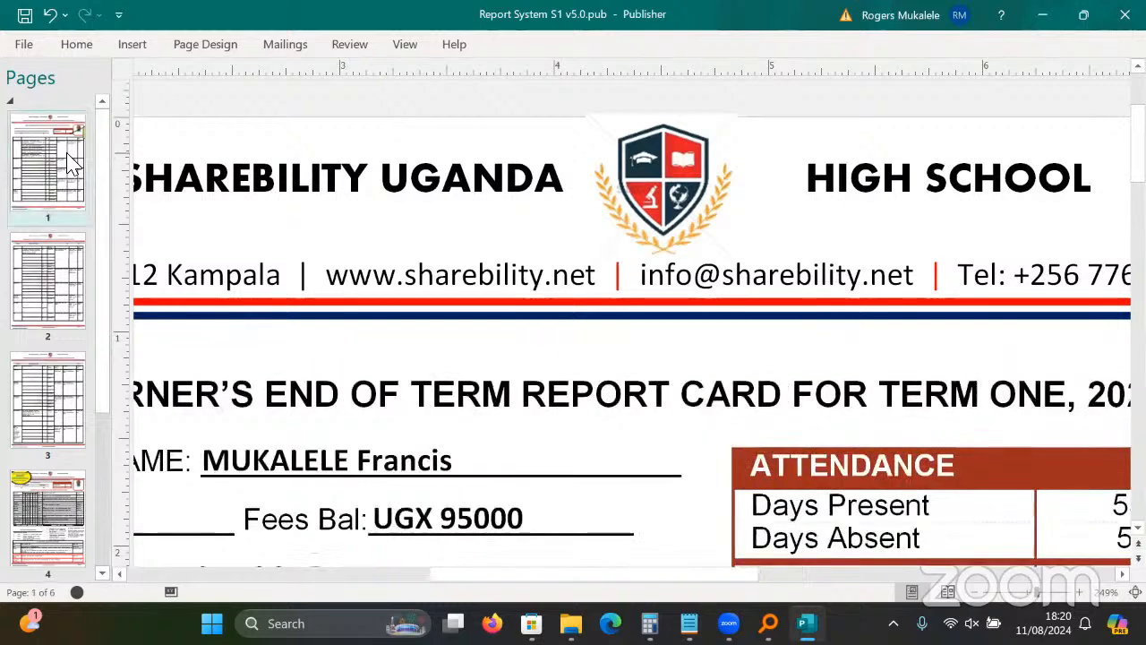
pyautogui.click(75, 277)
pyautogui.click(75, 363)
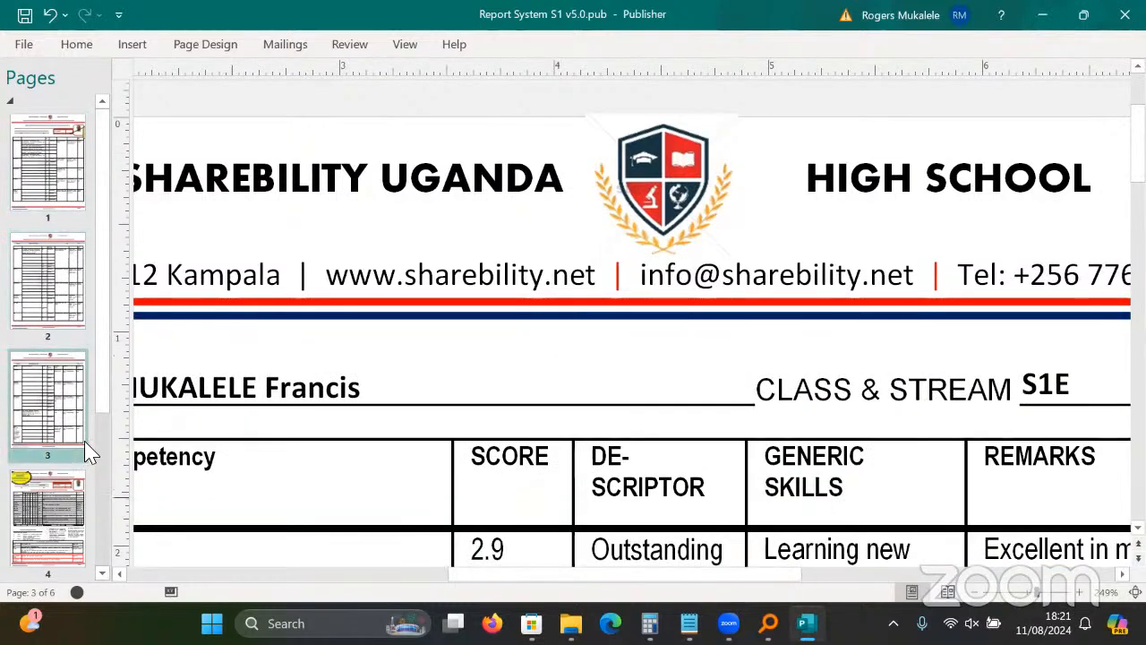
# Scroll page 3 to the competency score table and open Windows quick settings.
pyautogui.scroll(-5, 109, 396)
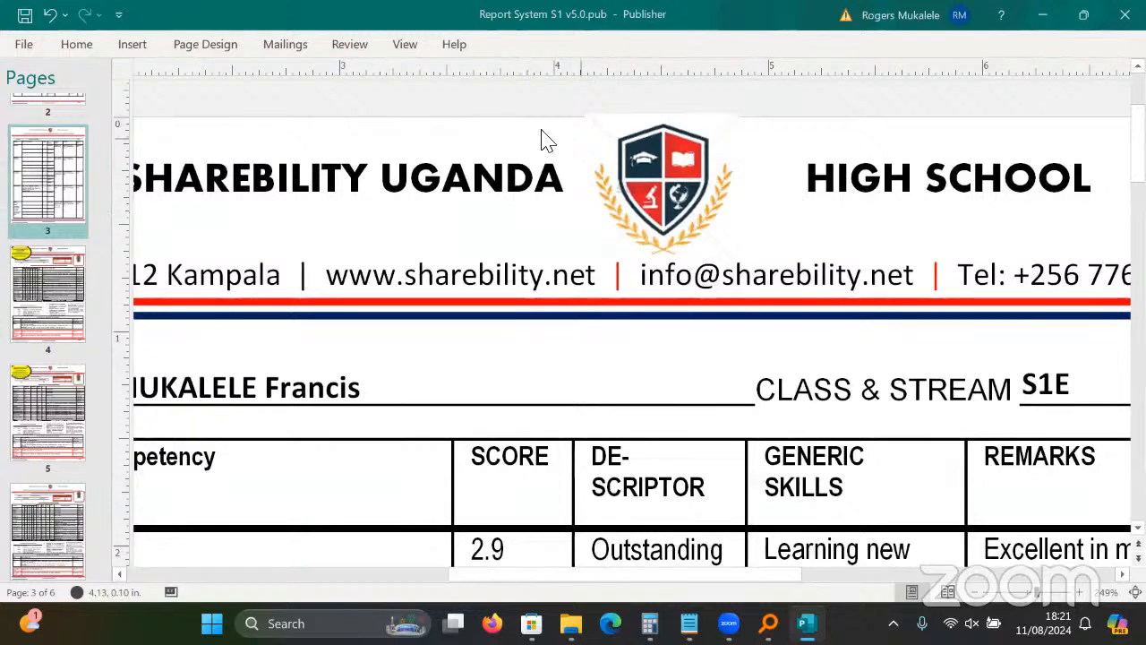
pyautogui.scroll(-10, 627, 322)
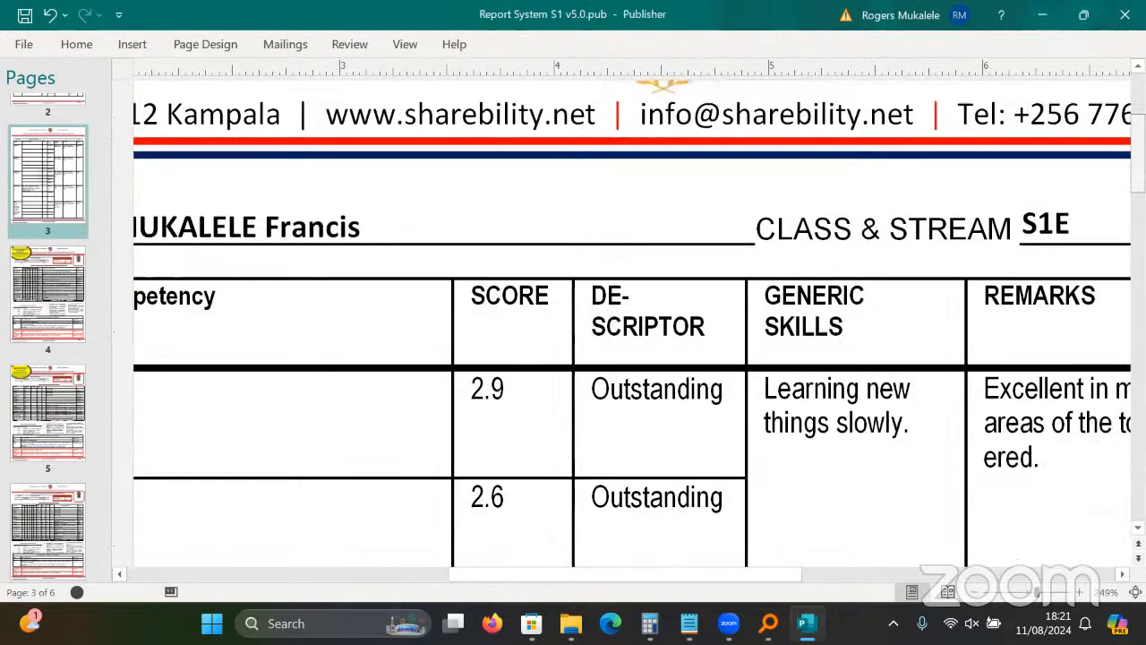
pyautogui.scroll(-3, 627, 322)
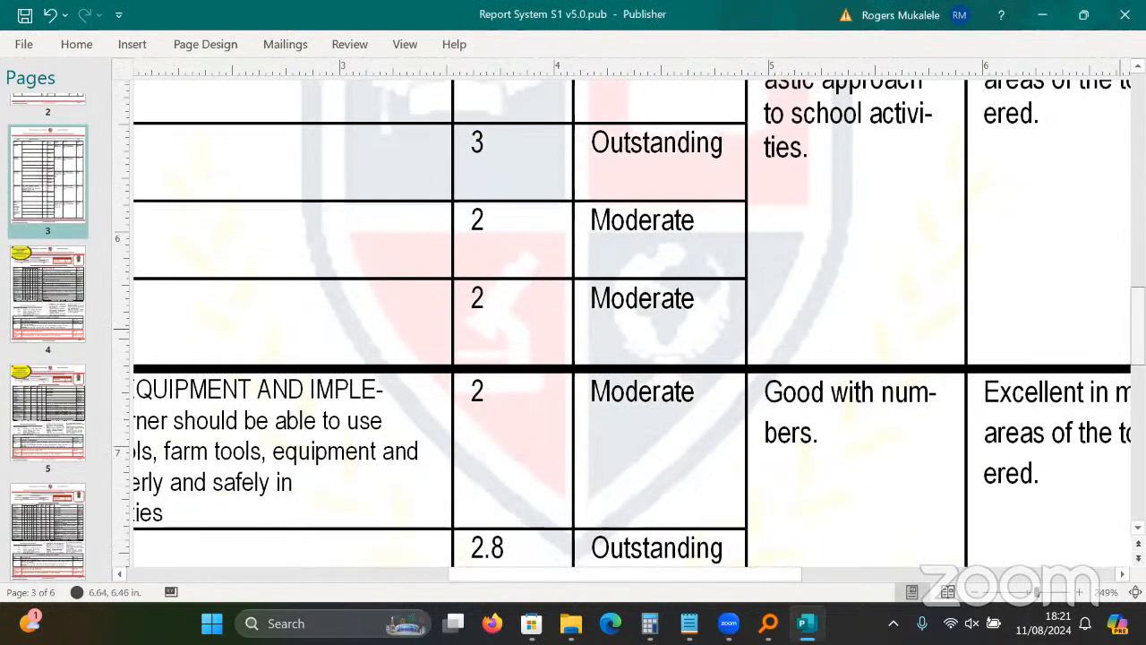
pyautogui.click(966, 354)
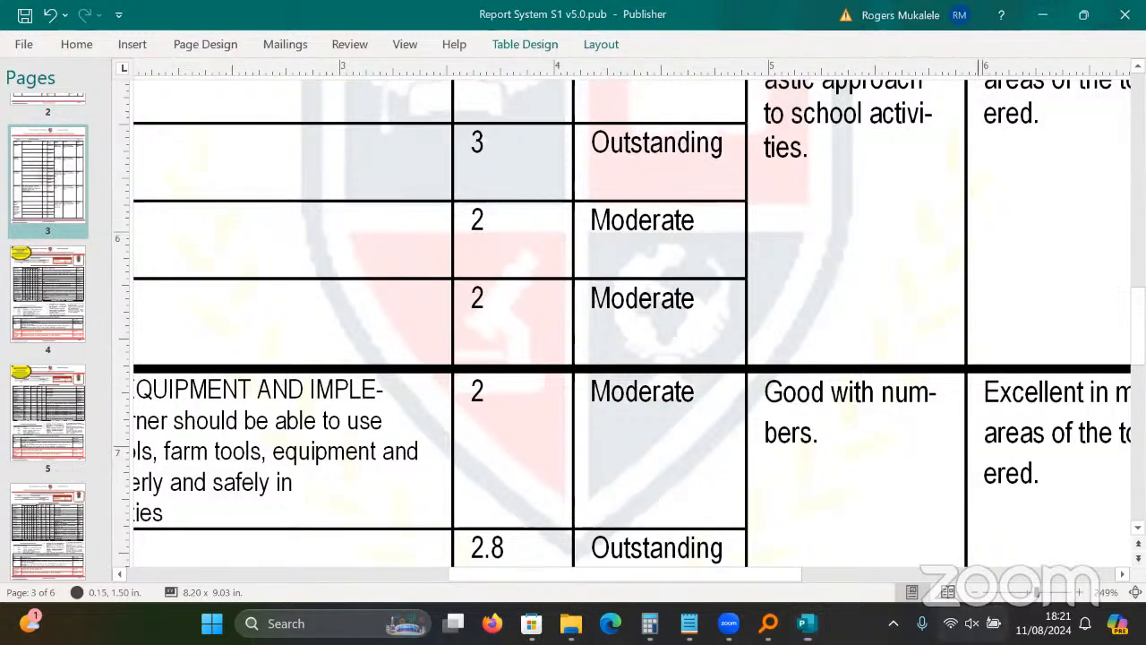
pyautogui.click(971, 623)
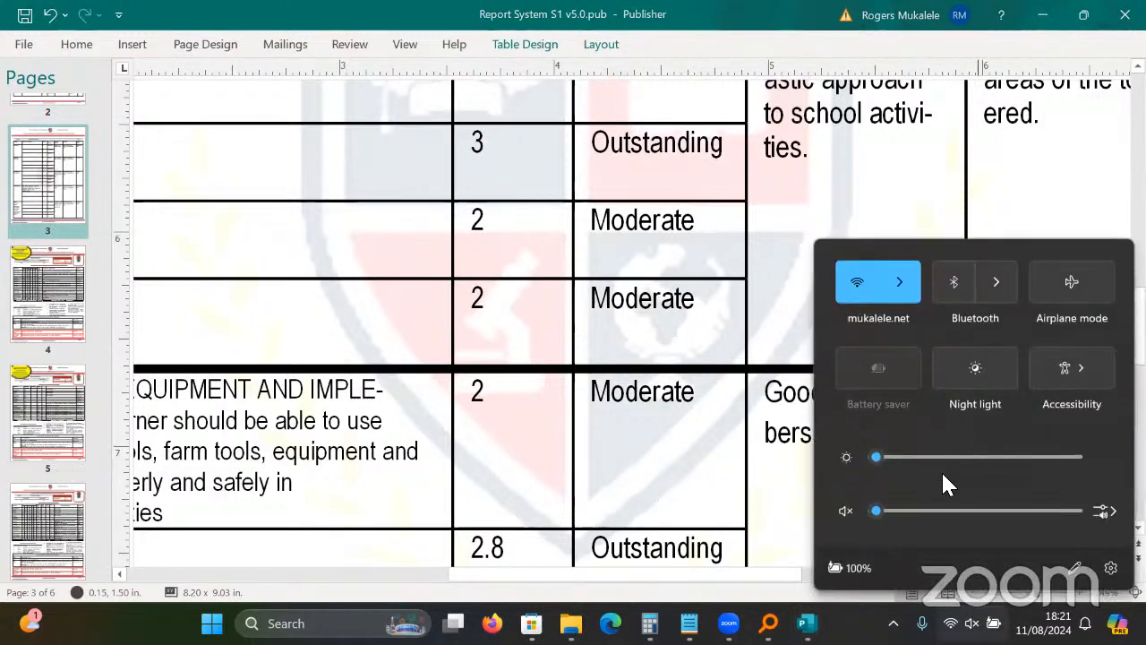
# Unmute the system volume at 100 and dismiss the quick settings panel.
pyautogui.press('XF86AudioMute')
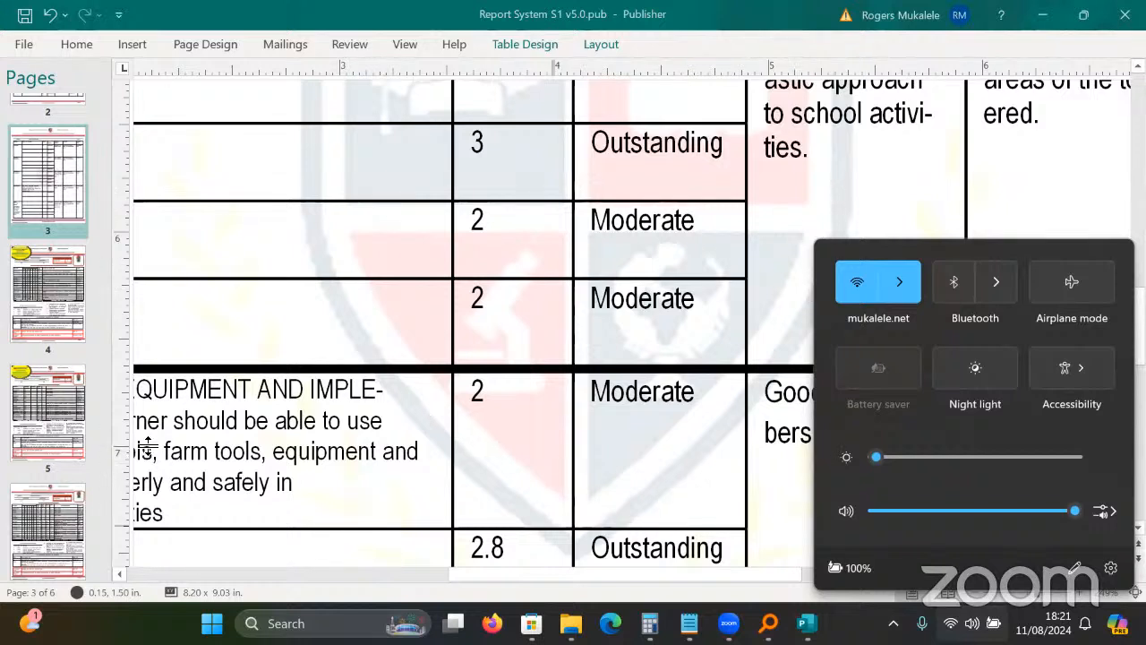
pyautogui.click(501, 474)
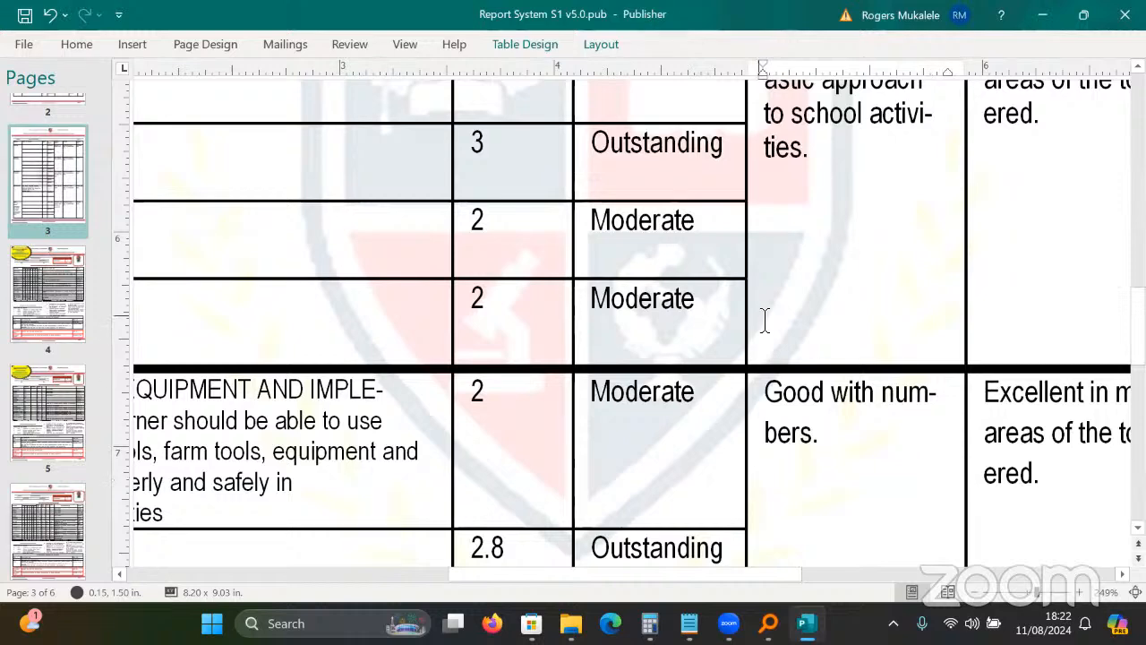
# Zoom the page view out from about 230% to show more table rows and columns.
pyautogui.click(274, 394)
pyautogui.click(974, 595)
pyautogui.click(974, 594)
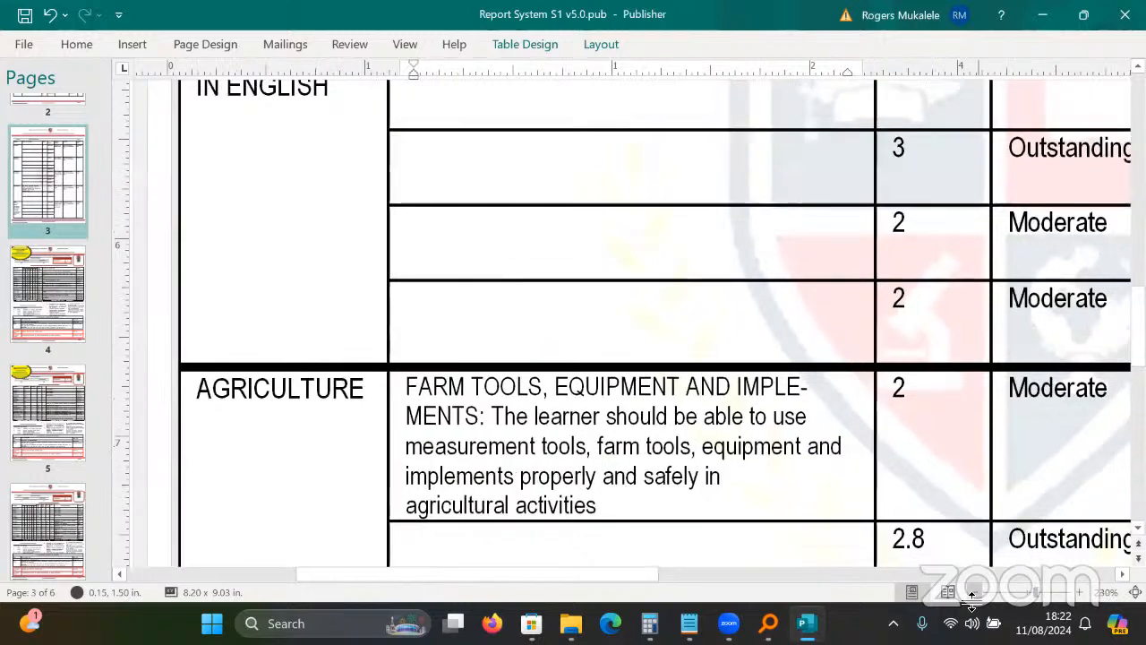
pyautogui.click(973, 595)
pyautogui.click(979, 595)
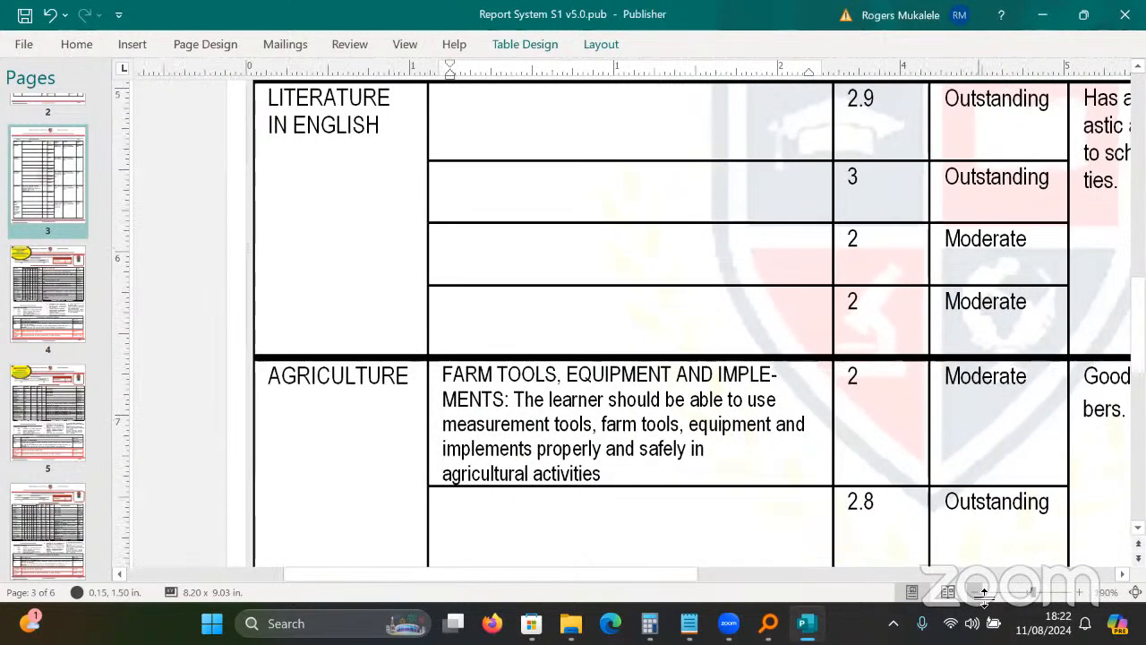
pyautogui.click(979, 595)
pyautogui.click(979, 595)
pyautogui.click(980, 595)
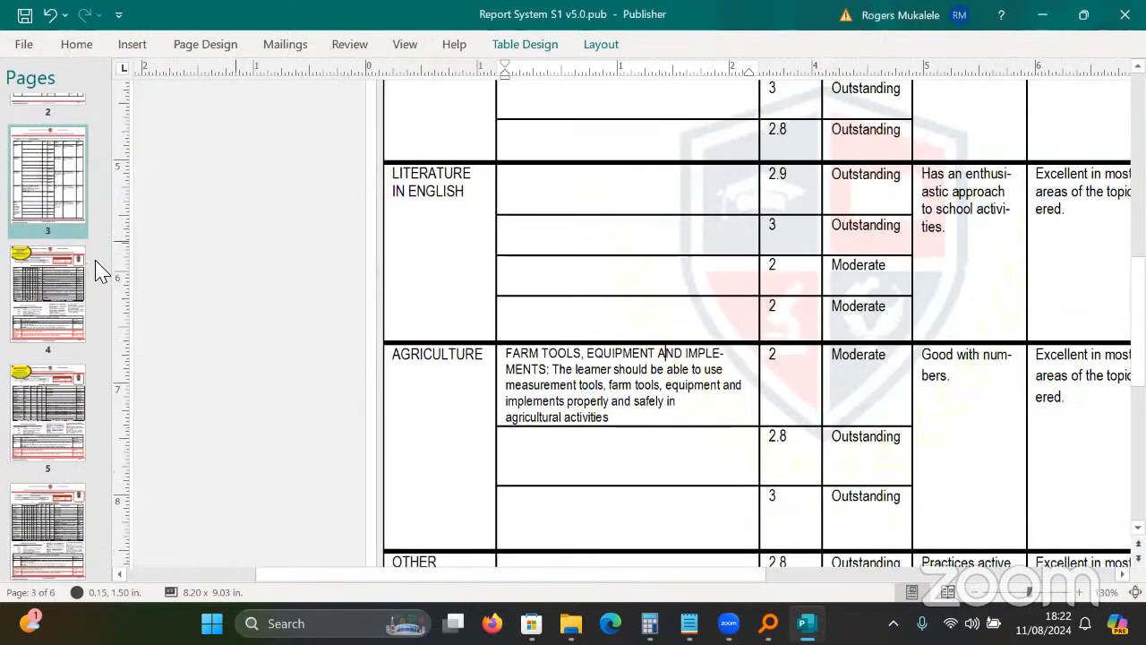
# Browse pages 5, 4 and 5, then settle on page 6's Assessment Results Summary.
pyautogui.moveTo(97, 260); pyautogui.dragTo(113, 326)
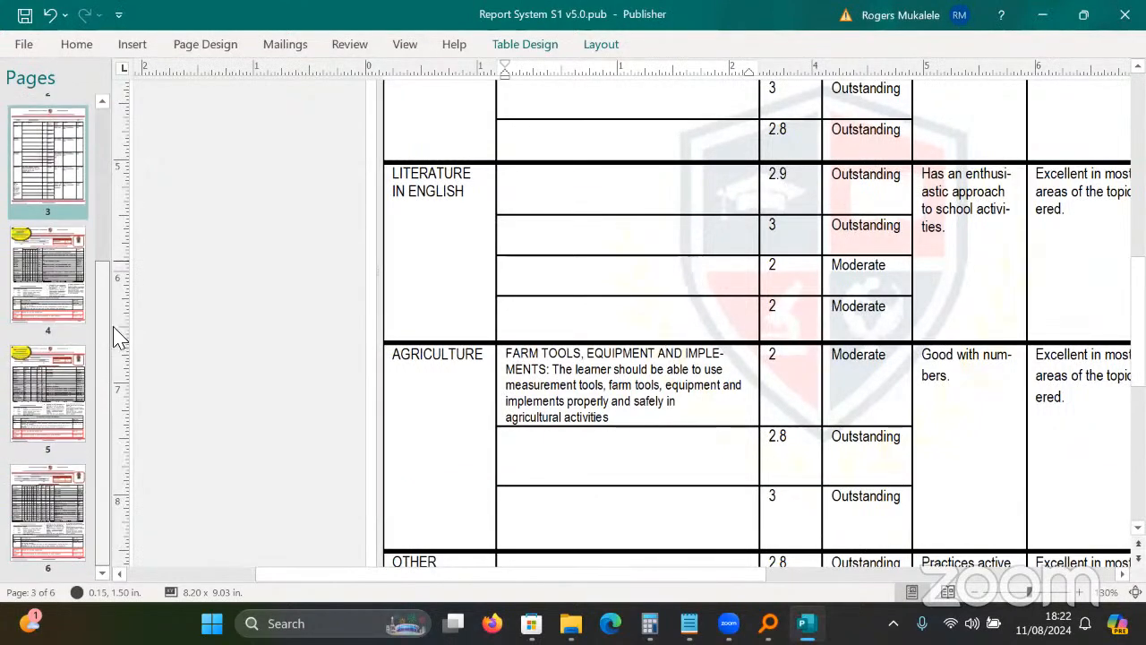
pyautogui.click(75, 403)
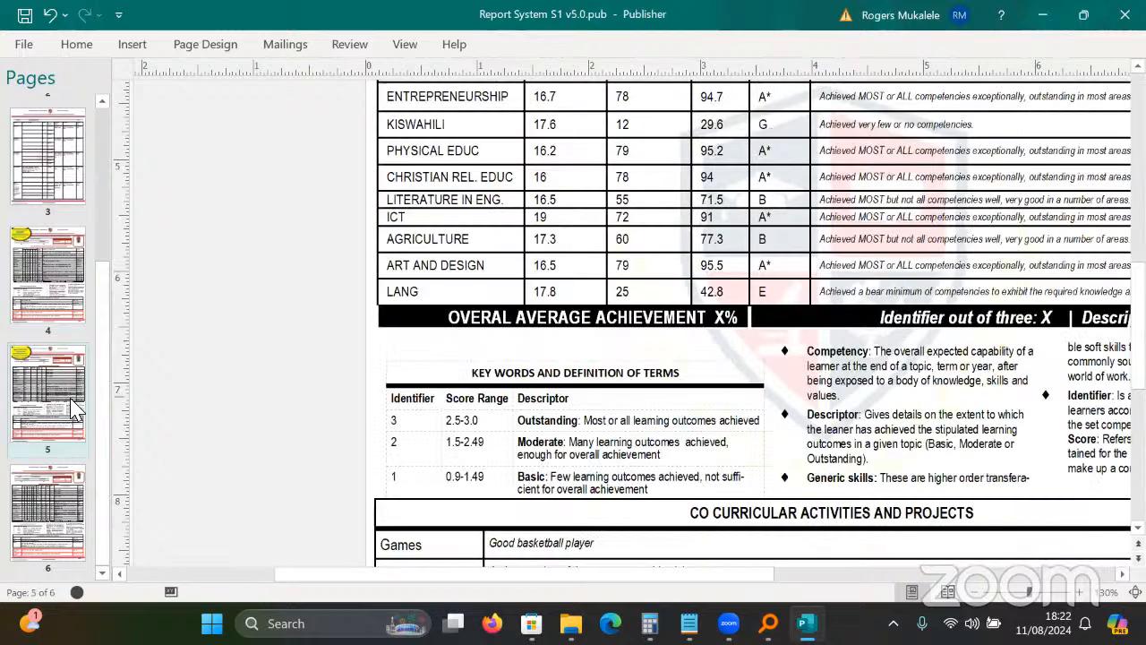
pyautogui.click(63, 283)
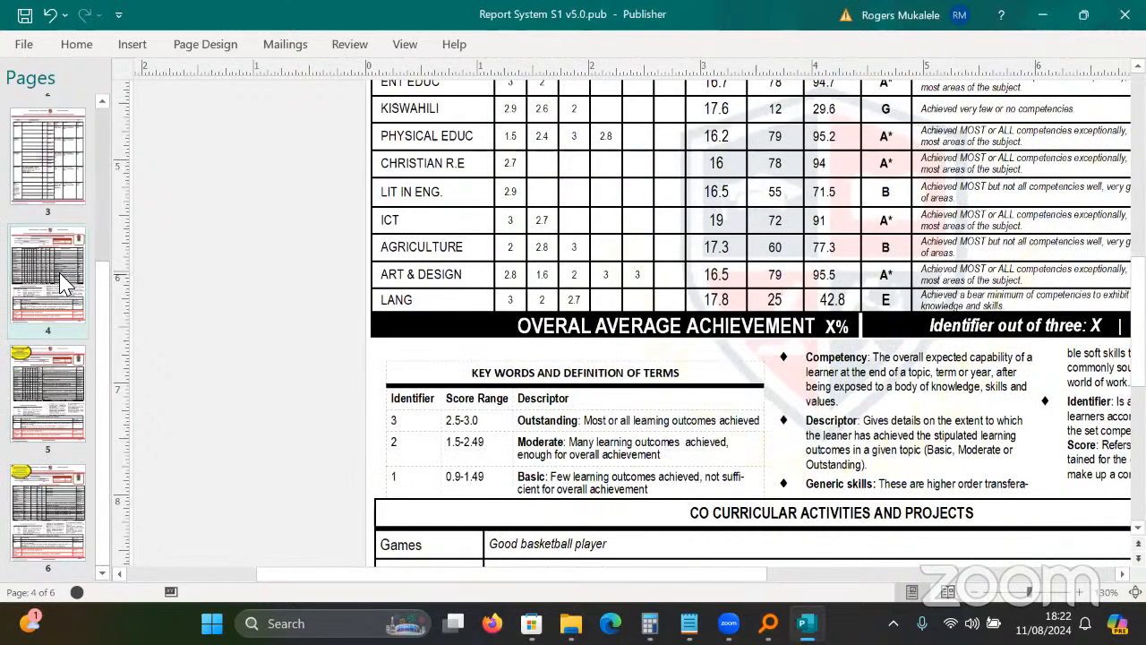
pyautogui.click(79, 399)
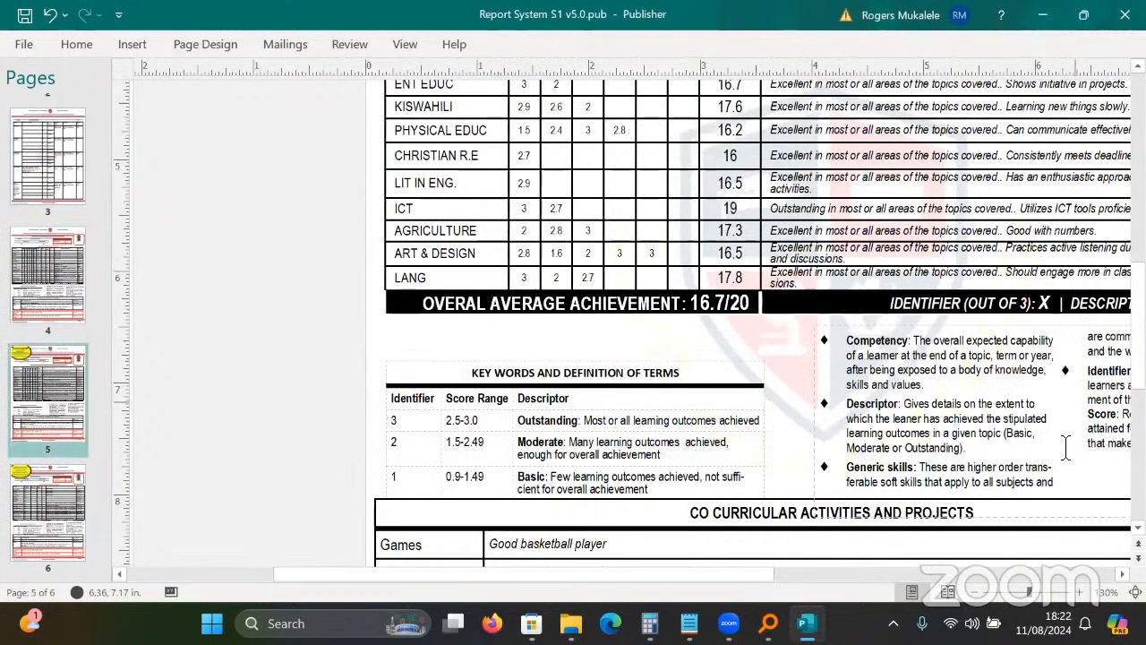
pyautogui.scroll(5, 1065, 448)
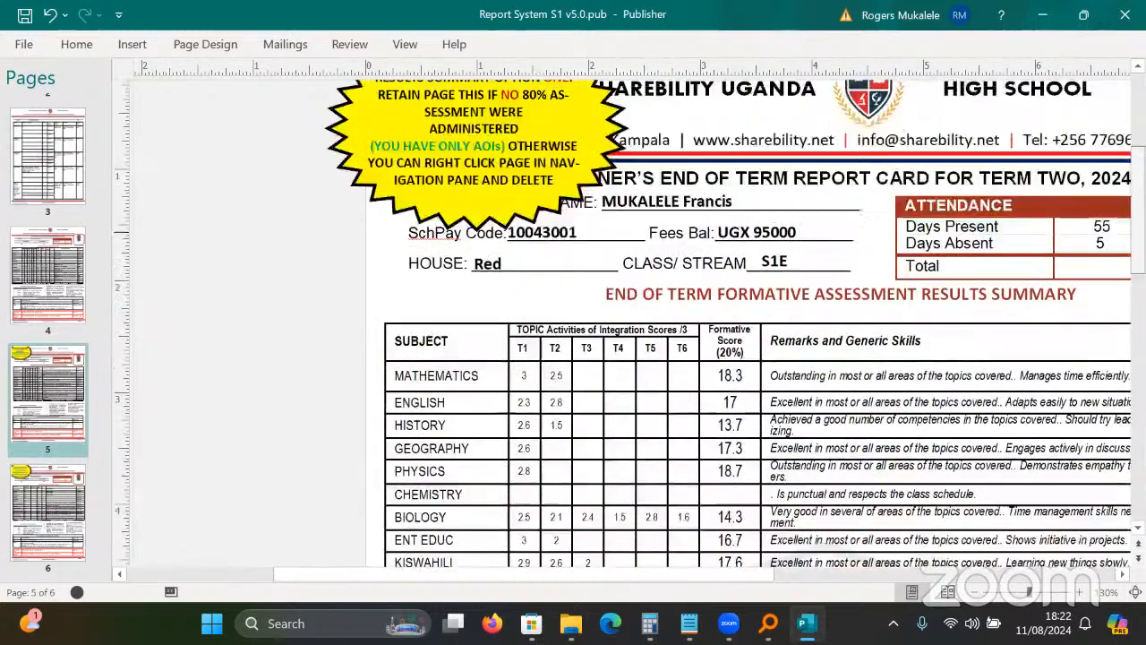
pyautogui.scroll(-5, 132, 481)
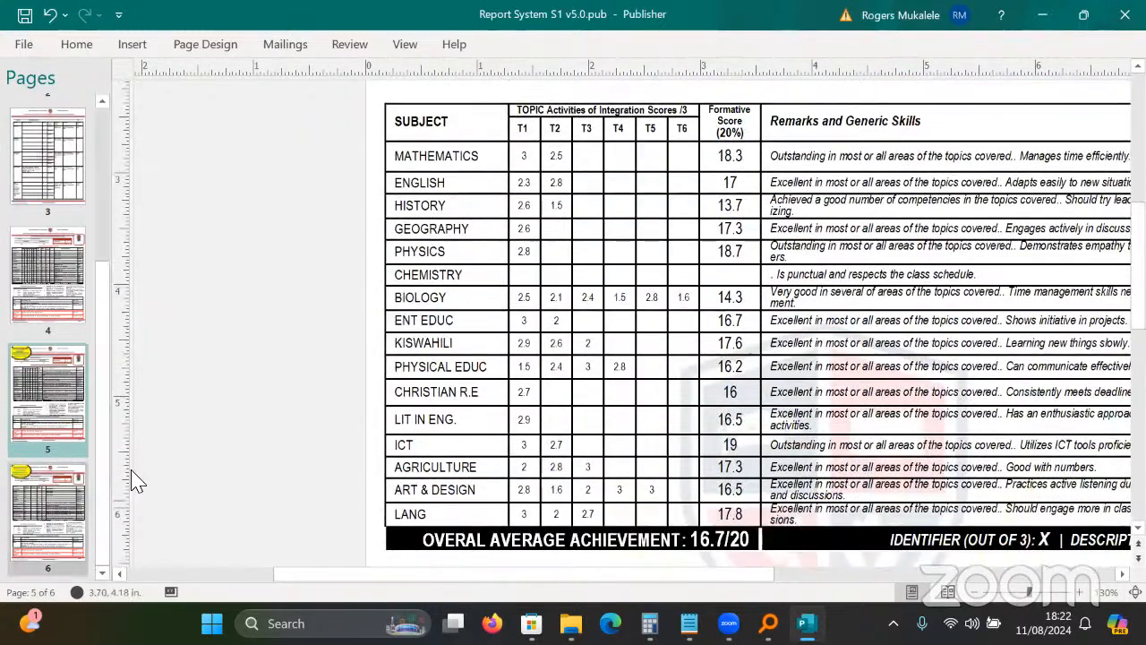
pyautogui.click(59, 511)
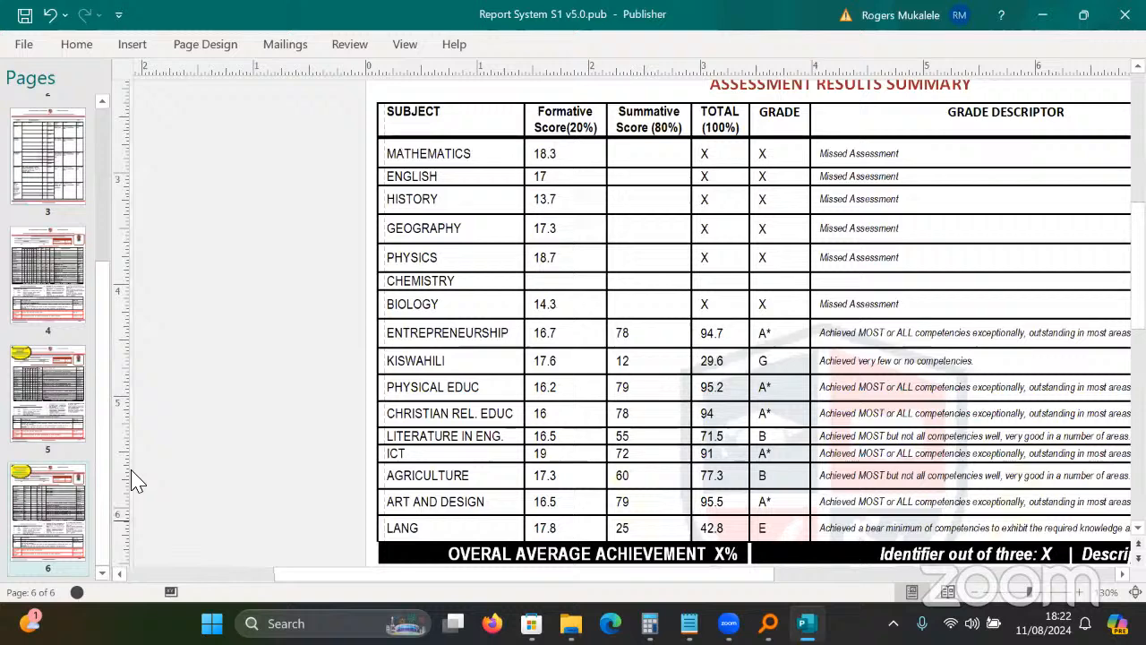
# Delete page 6, confirming despite its contents.
pyautogui.rightClick(55, 511)
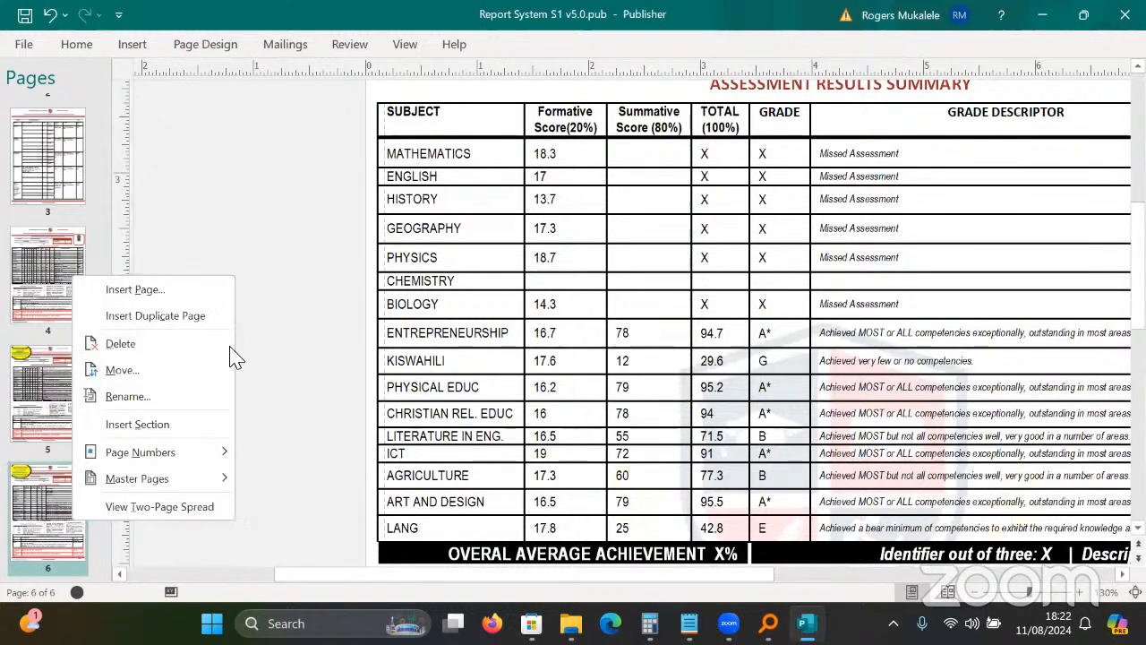
pyautogui.click(139, 344)
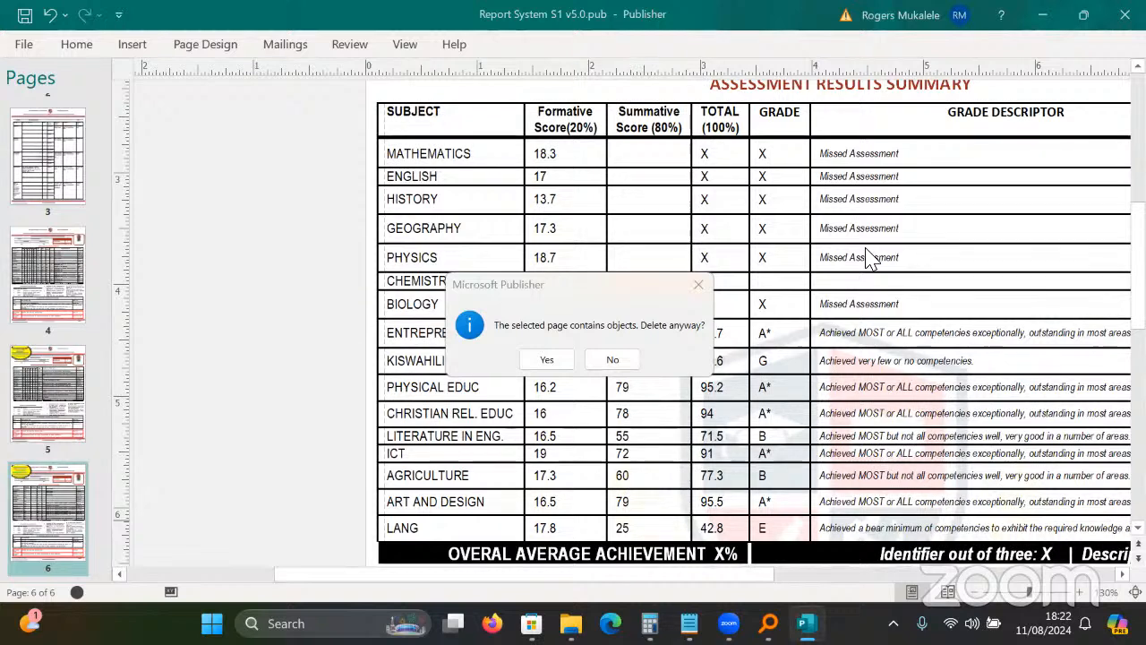
pyautogui.click(547, 362)
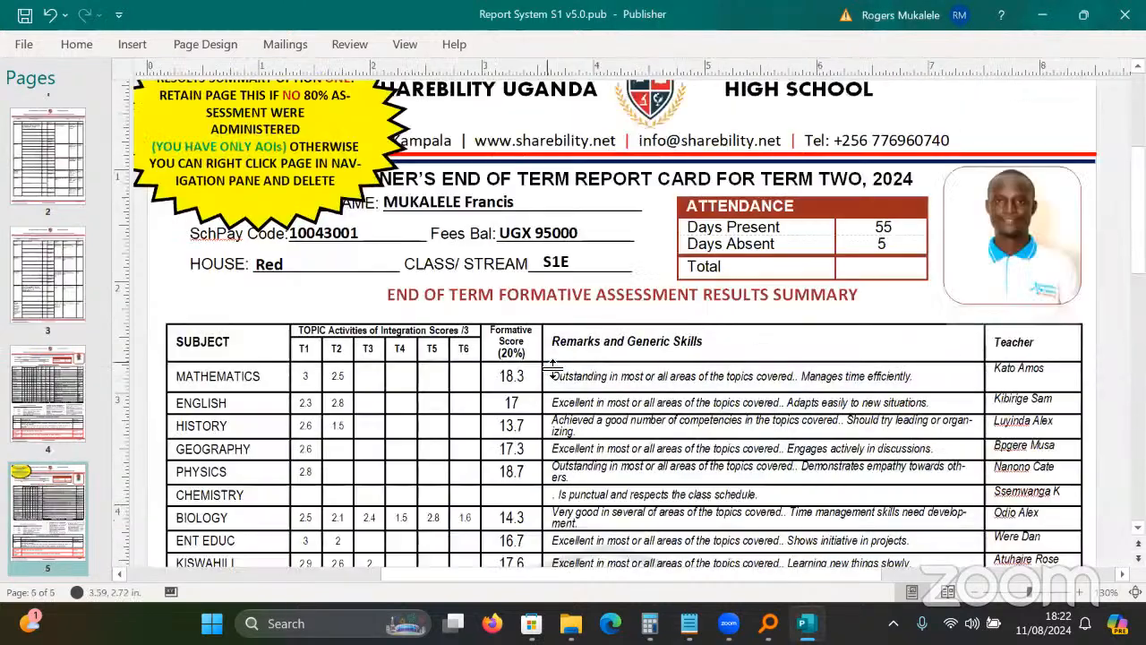
# Delete page 5 as well, confirming the deletion, then go to page 3.
pyautogui.rightClick(54, 498)
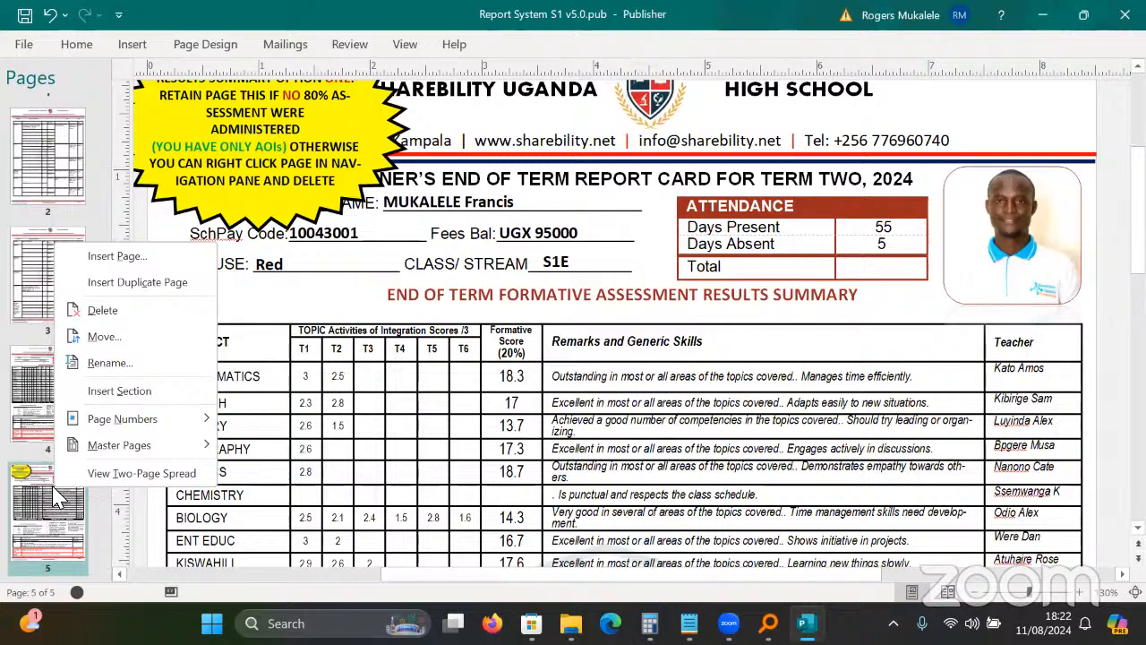
pyautogui.click(36, 412)
pyautogui.rightClick(36, 412)
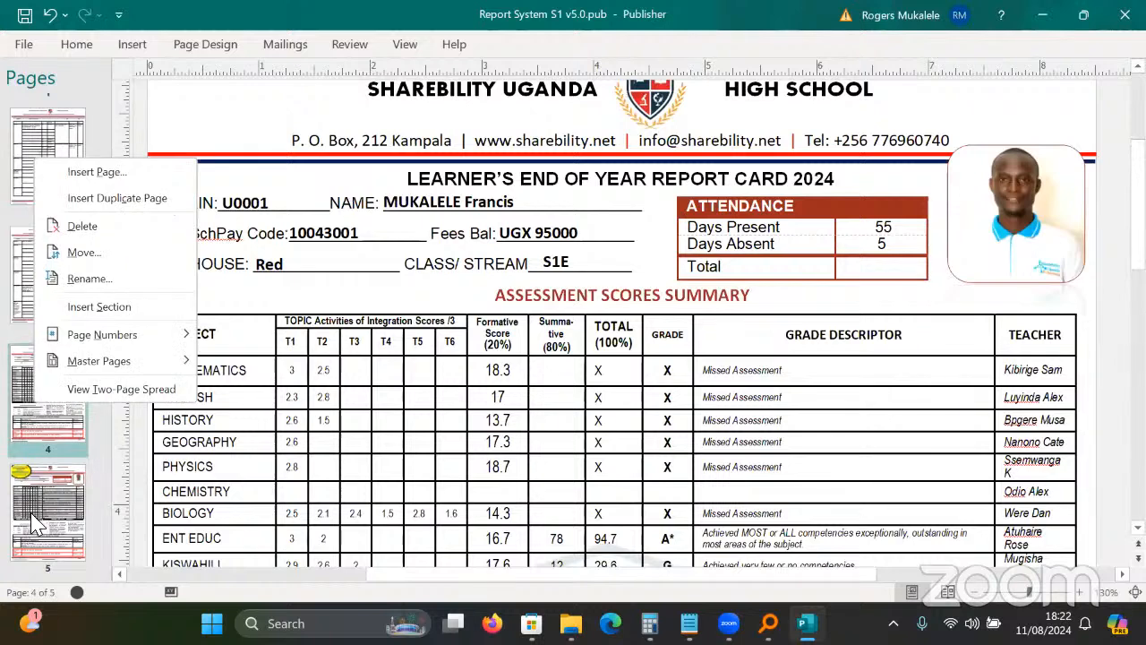
pyautogui.click(49, 510)
pyautogui.rightClick(49, 515)
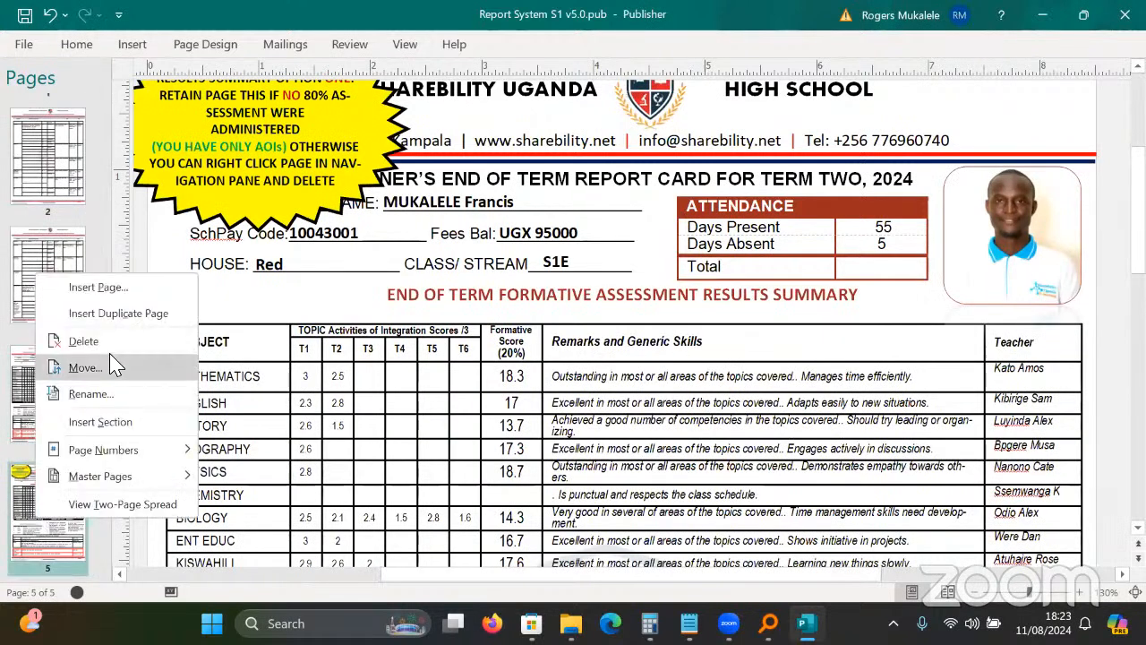
pyautogui.click(115, 341)
pyautogui.click(556, 363)
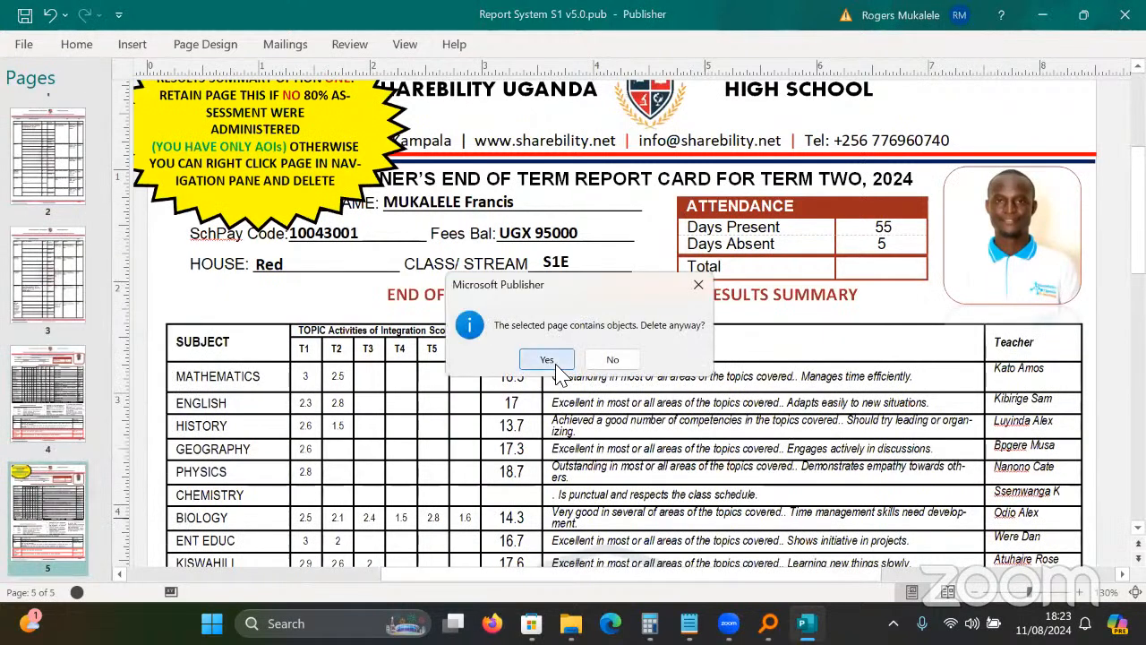
pyautogui.click(58, 404)
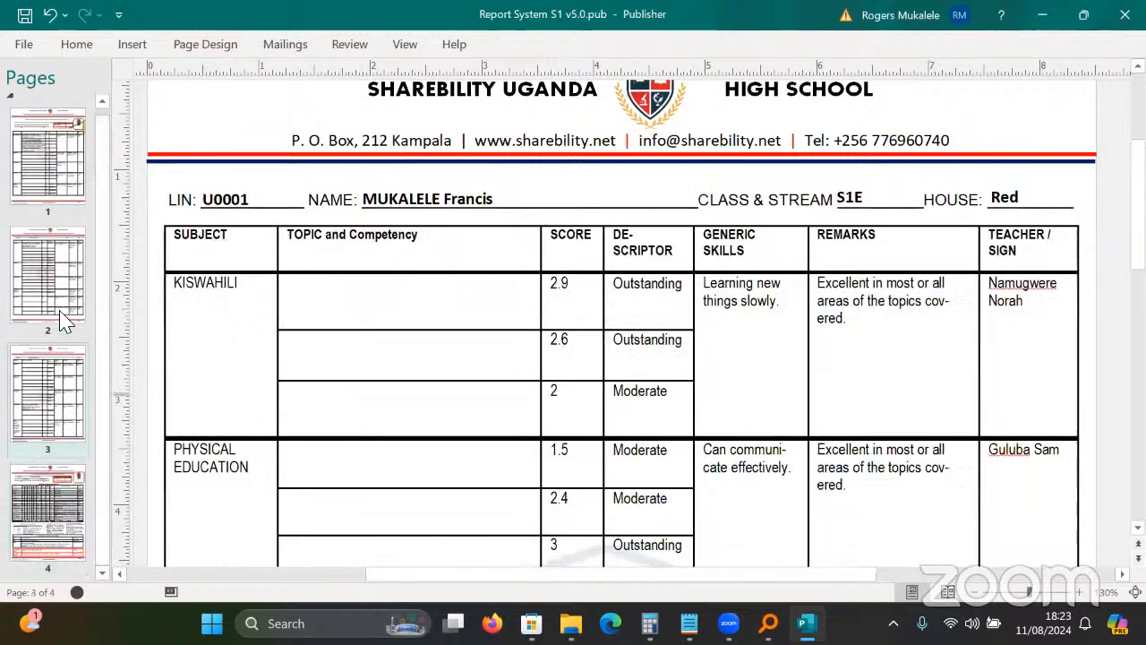
# Inspect page 1's subjects table, placing the cursor in the empty ENGLISH topic cell.
pyautogui.click(49, 191)
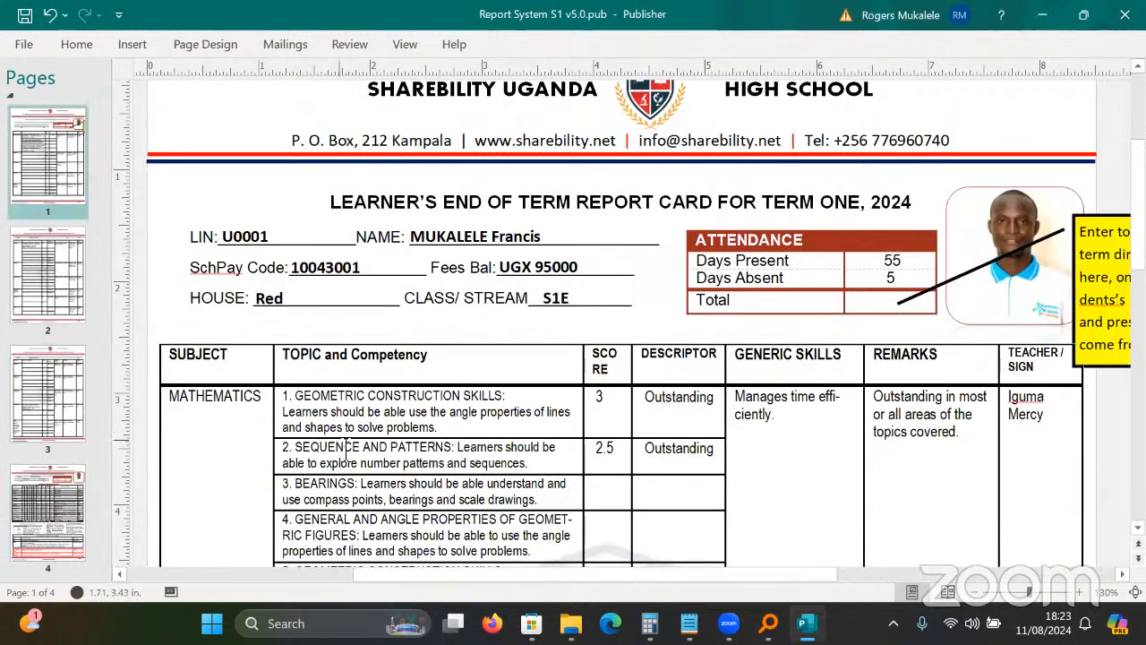
pyautogui.click(280, 421)
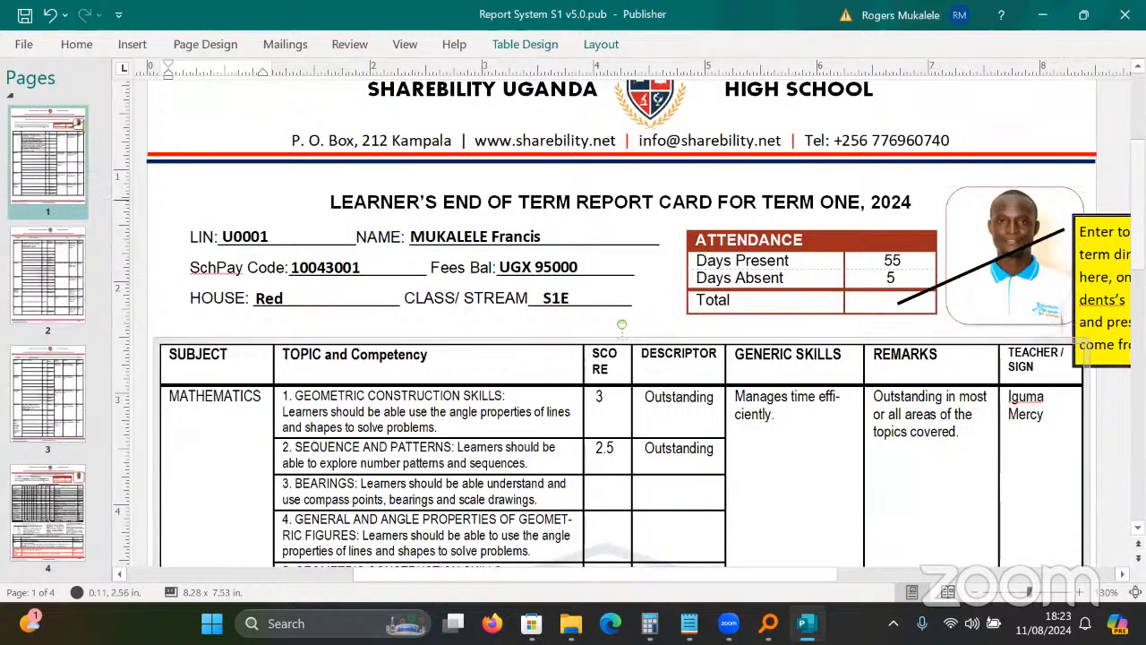
pyautogui.scroll(-1, 279, 421)
pyautogui.scroll(-3, 603, 307)
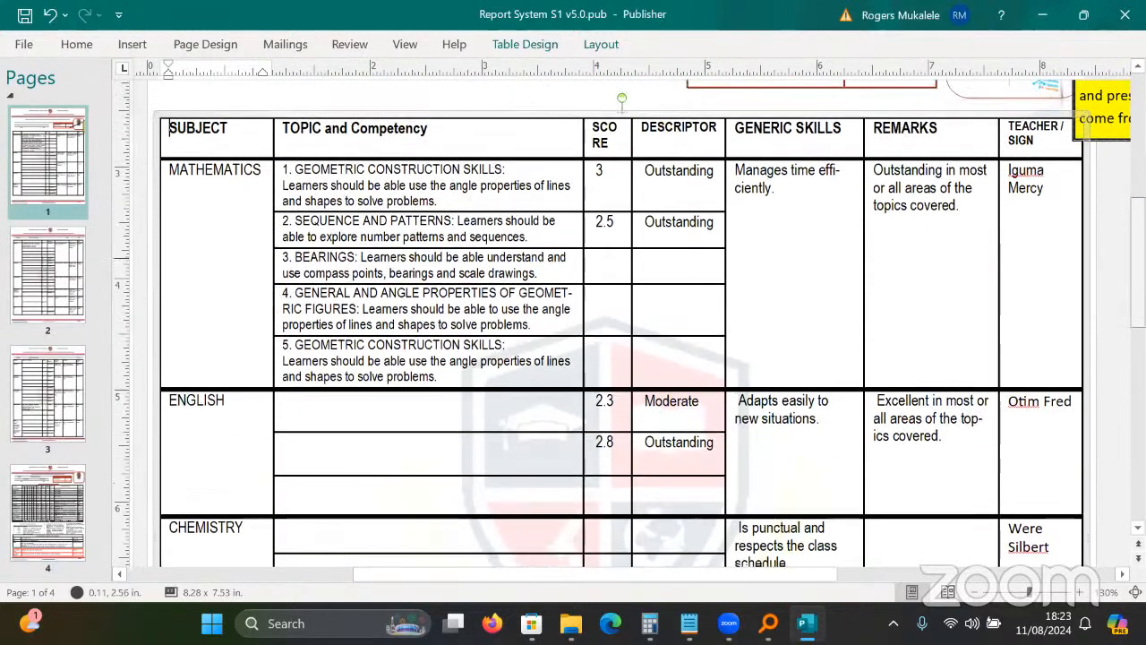
pyautogui.click(455, 417)
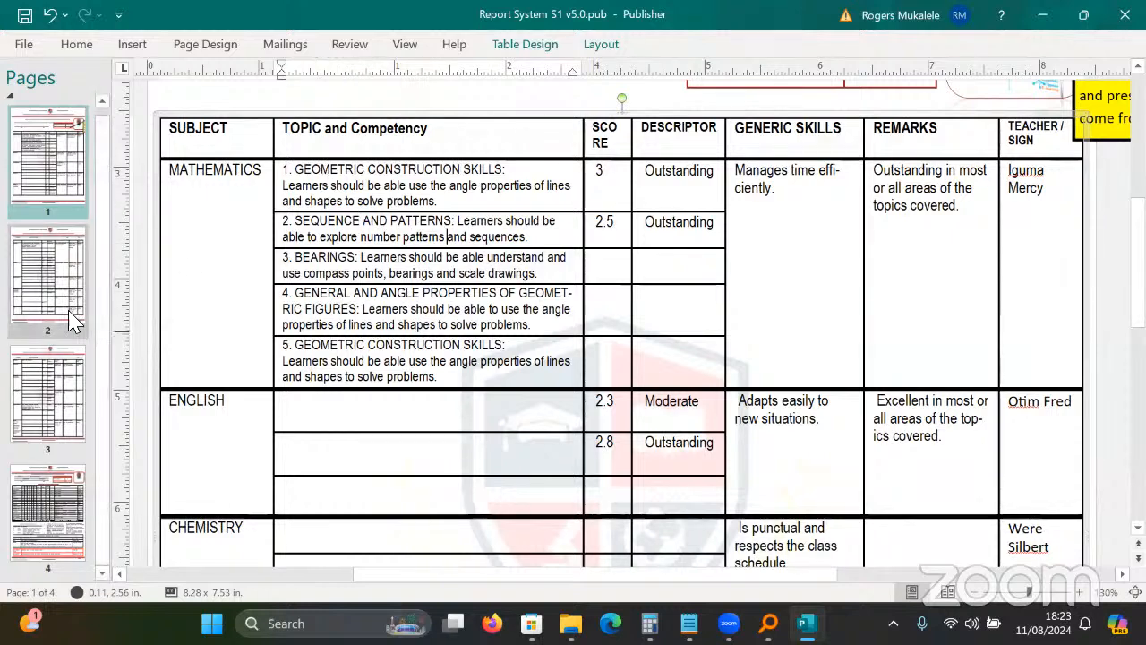
# Move via page 3 to page 4 and scroll to its co-curricular activities and teachers' comments.
pyautogui.click(63, 399)
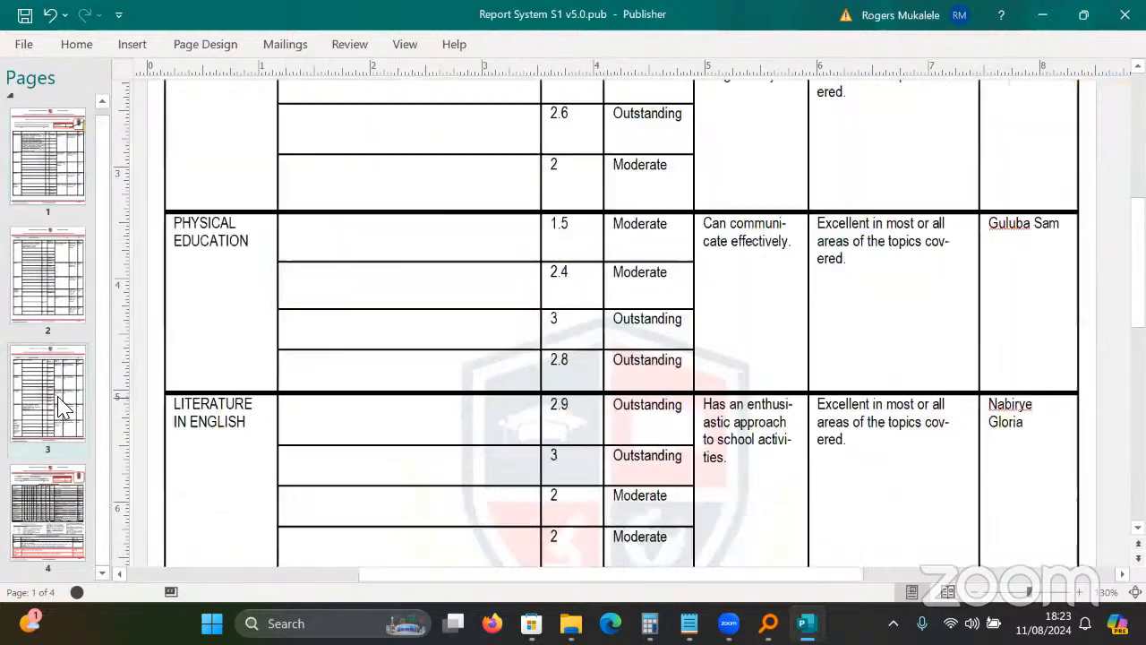
pyautogui.click(79, 488)
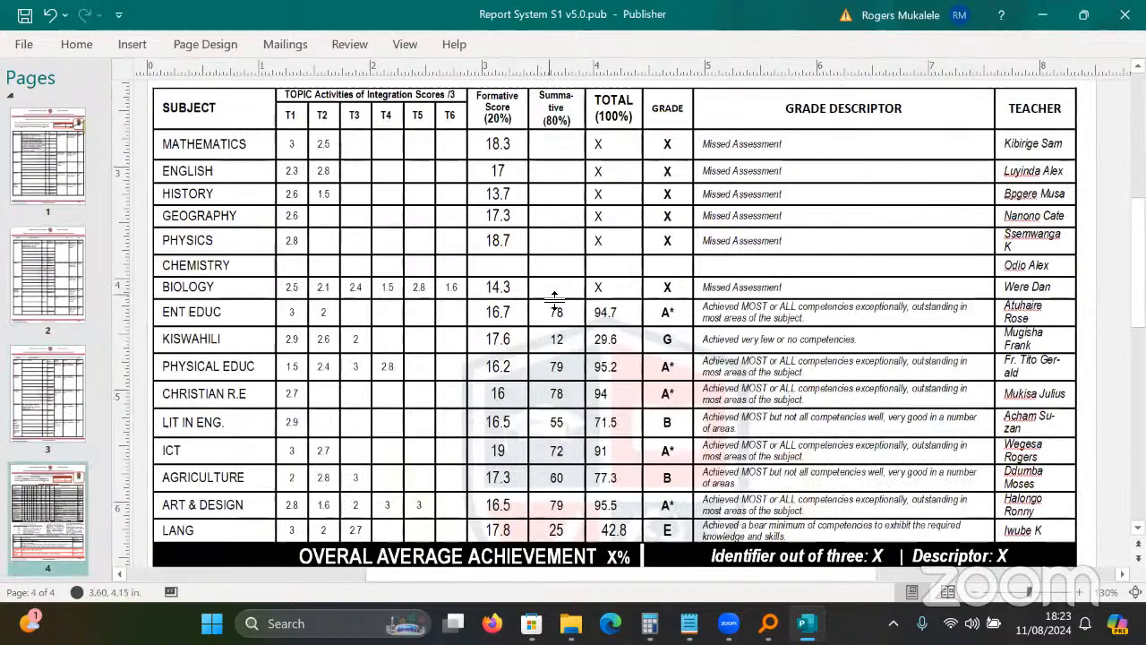
pyautogui.scroll(-2, 615, 326)
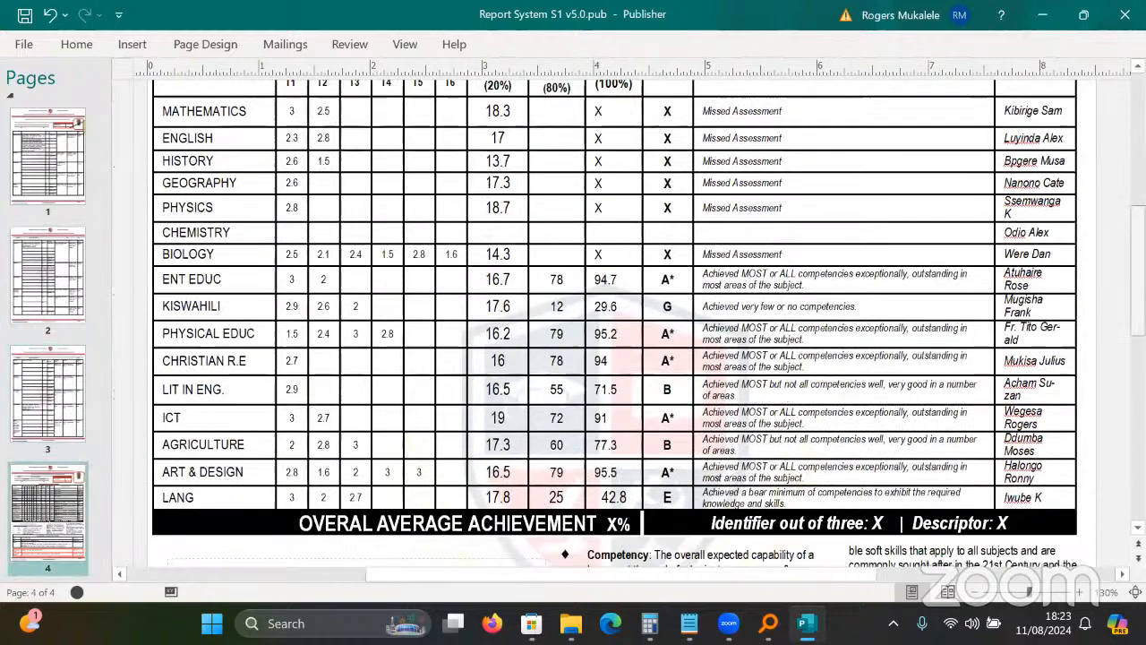
pyautogui.scroll(3, 615, 326)
pyautogui.scroll(-4, 614, 326)
pyautogui.scroll(-5, 614, 326)
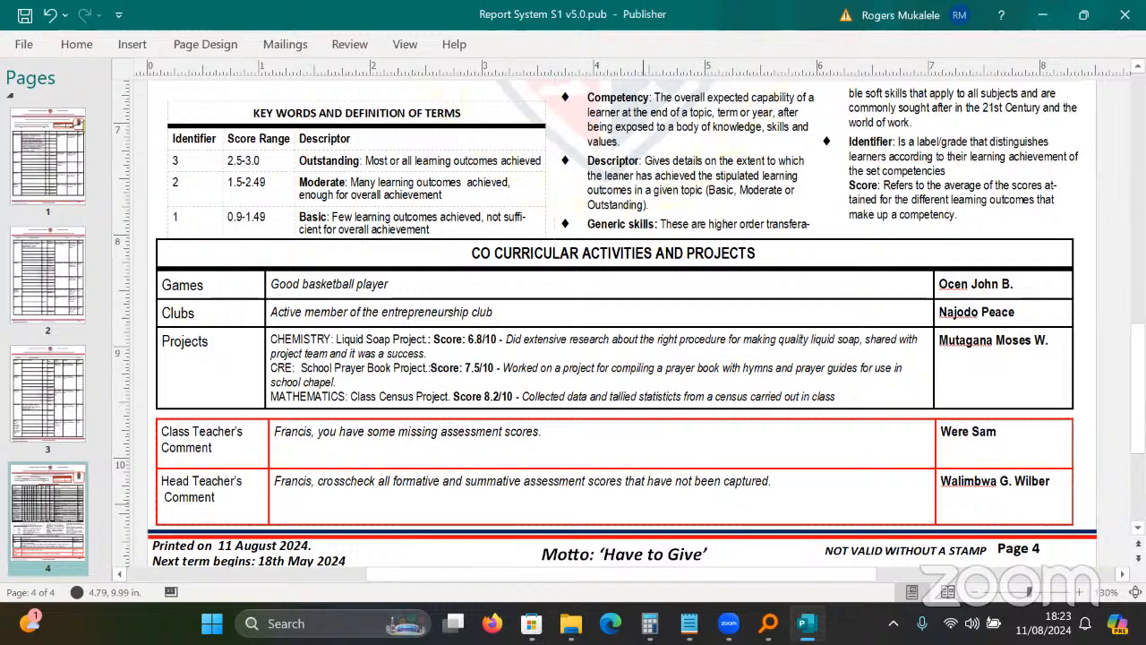
# Load sharebility.net/so software downloads page in a new, maximised browser window.
pyautogui.click(610, 624)
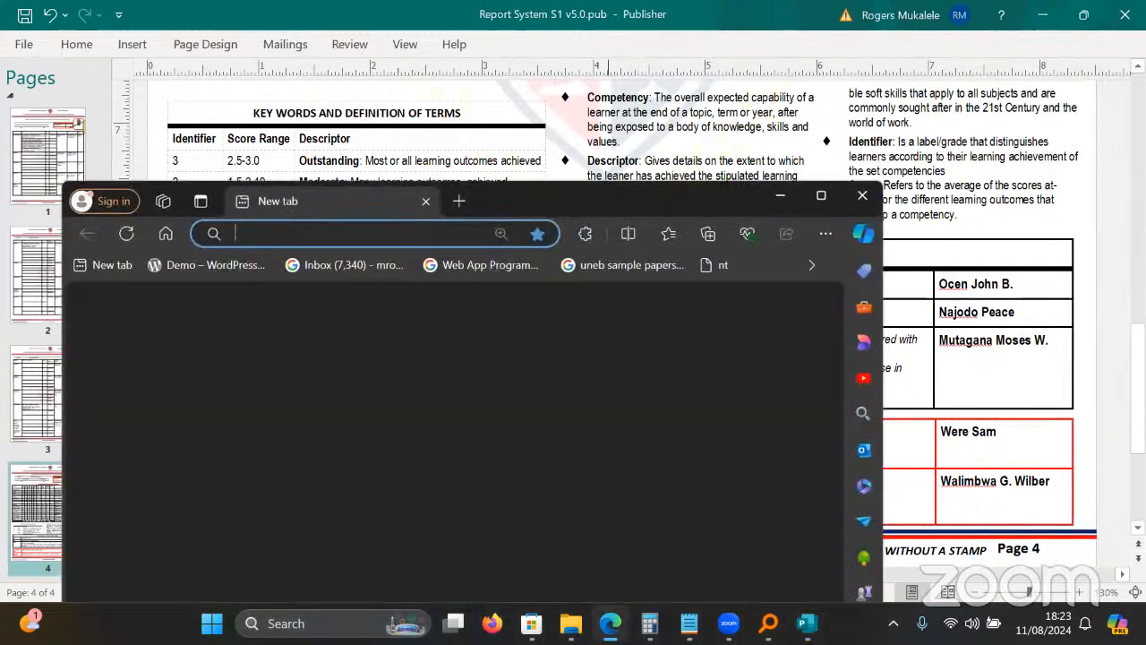
pyautogui.write('sharebility.net/')
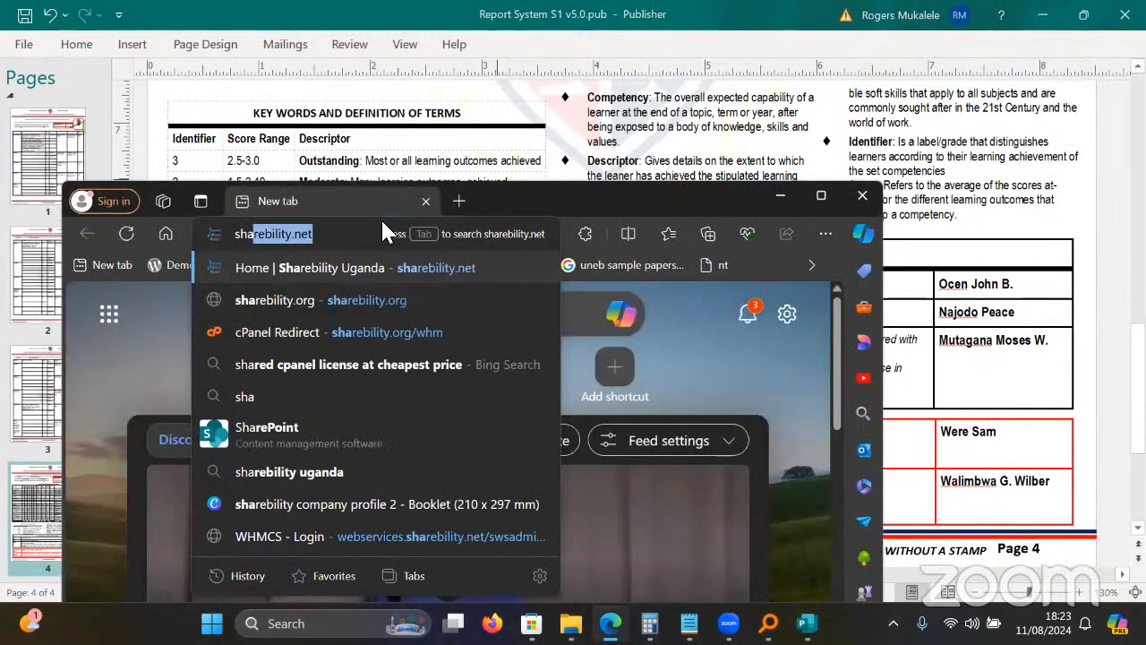
pyautogui.write('software')
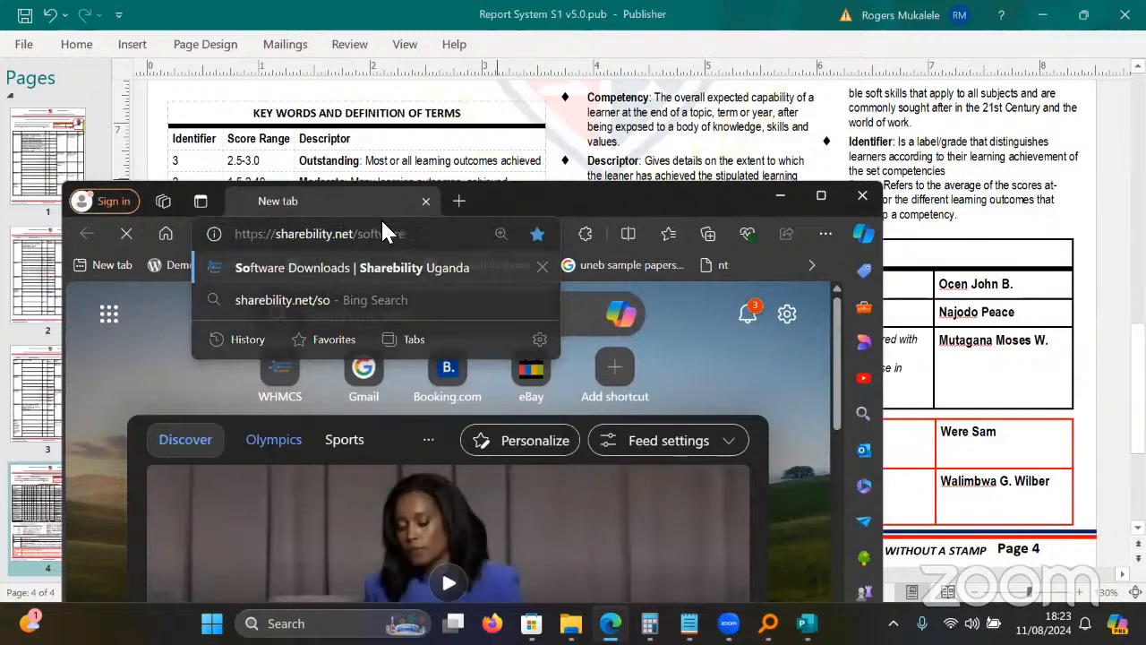
pyautogui.press('Return')
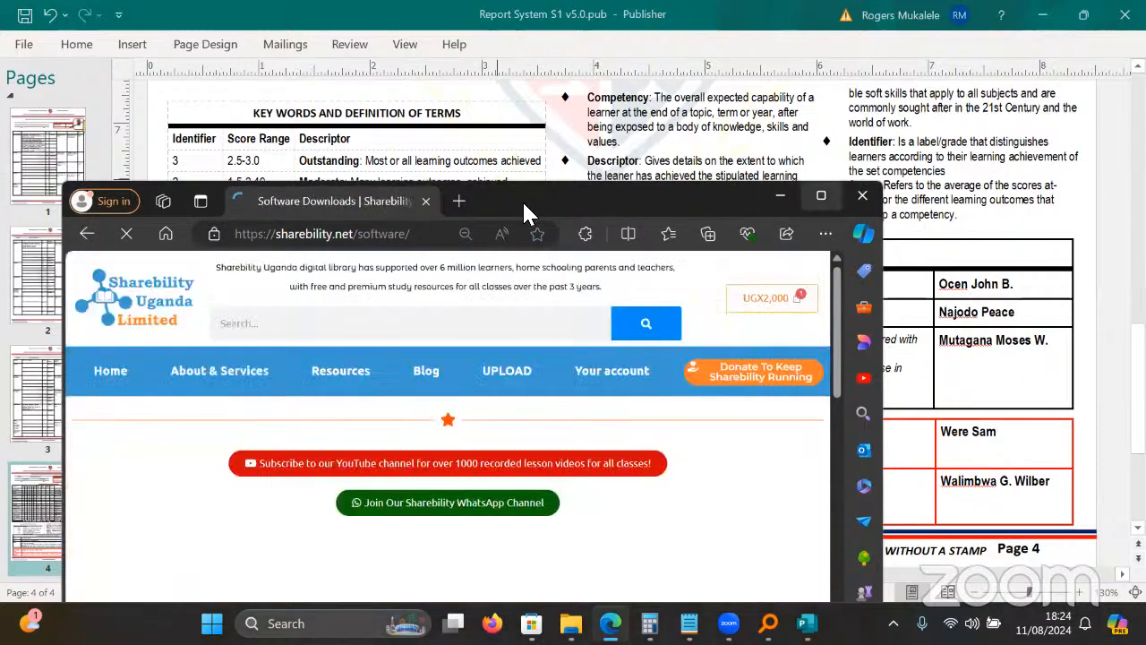
pyautogui.doubleClick(526, 207)
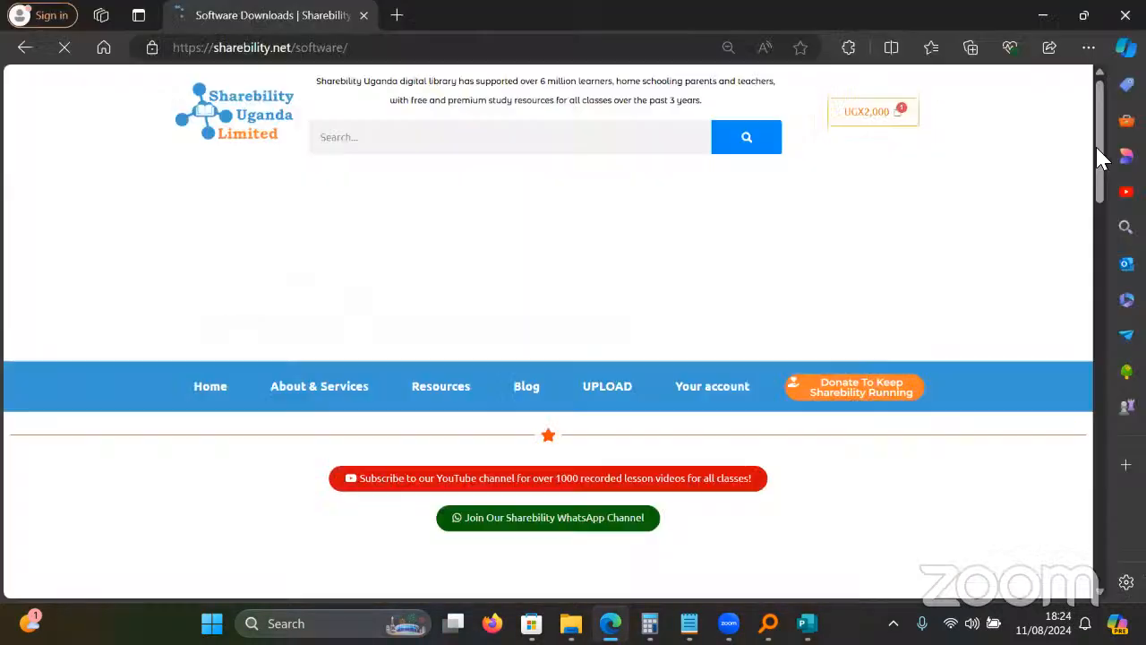
# Highlight the Microsoft Office 2013-2019 entry title and zoom the downloads page in.
pyautogui.scroll(-10, 1098, 269)
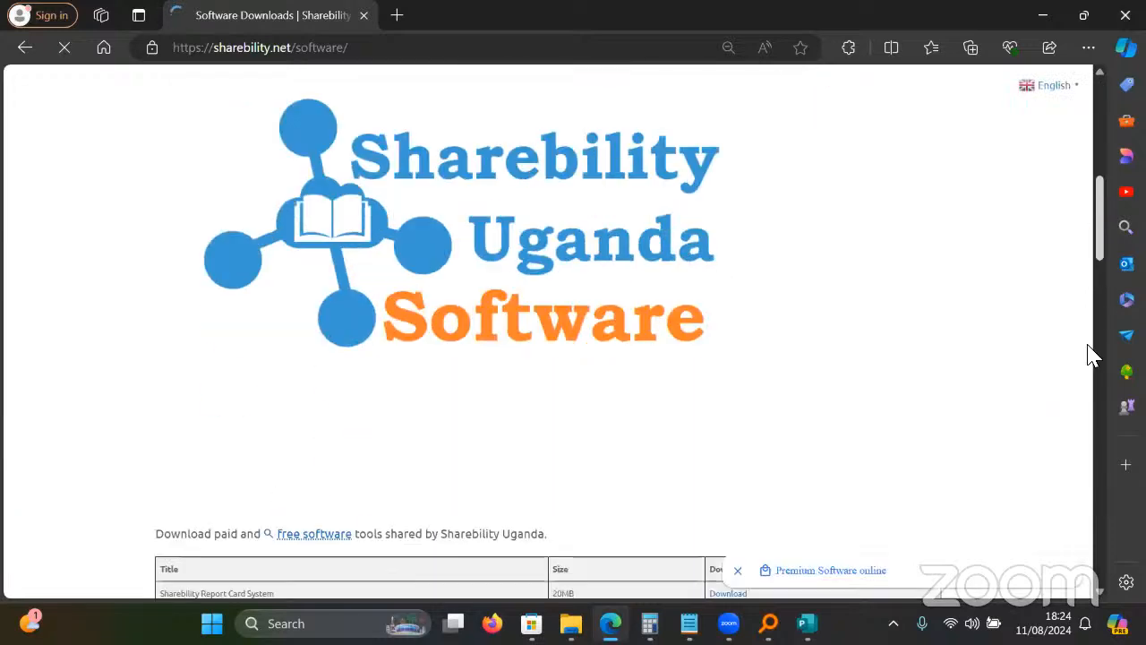
pyautogui.moveTo(1086, 357)
pyautogui.mouseDown()
pyautogui.moveTo(1082, 342)
pyautogui.moveTo(1072, 363)
pyautogui.mouseUp()
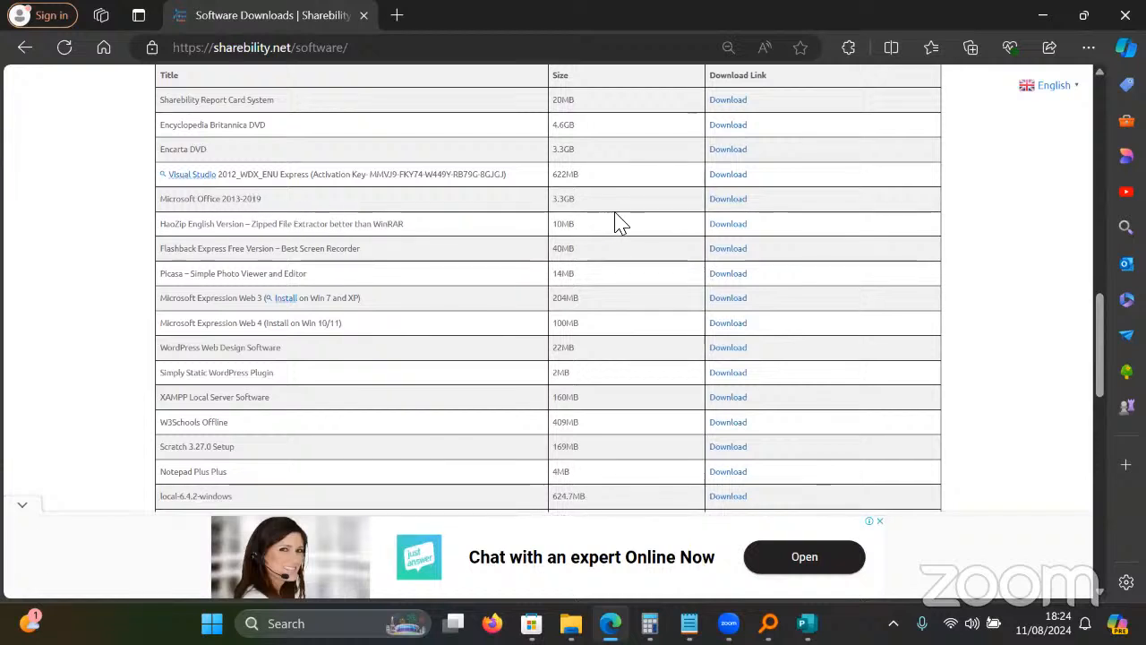
pyautogui.moveTo(166, 212); pyautogui.dragTo(308, 216)
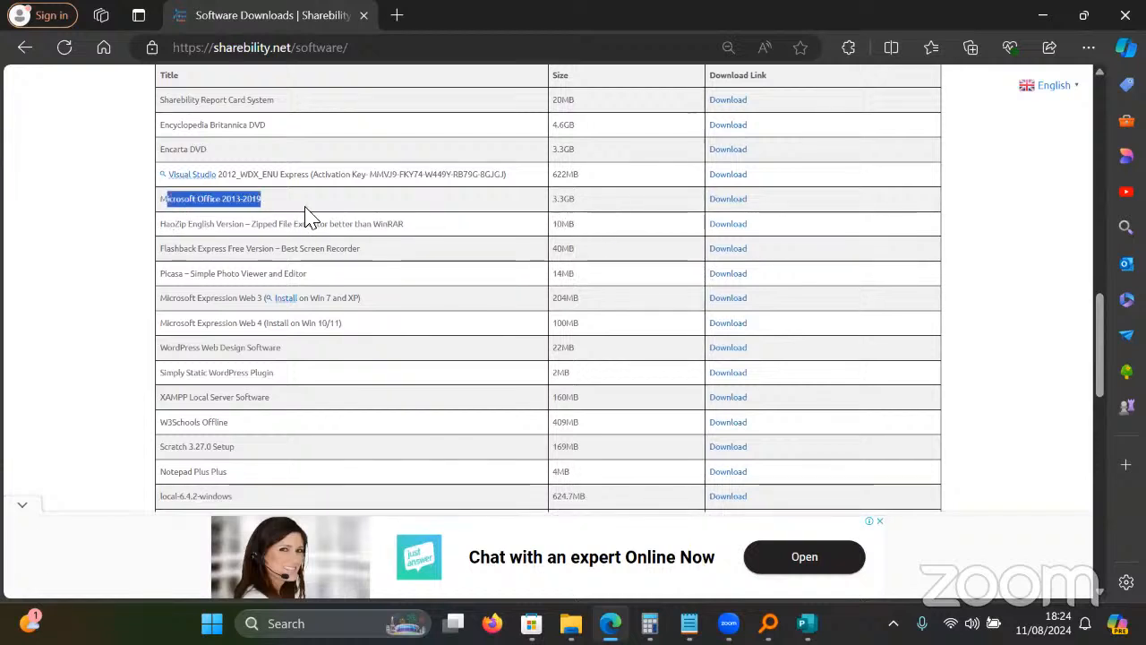
pyautogui.hotkey('ctrl', '+')
pyautogui.hotkey('ctrl', '+')
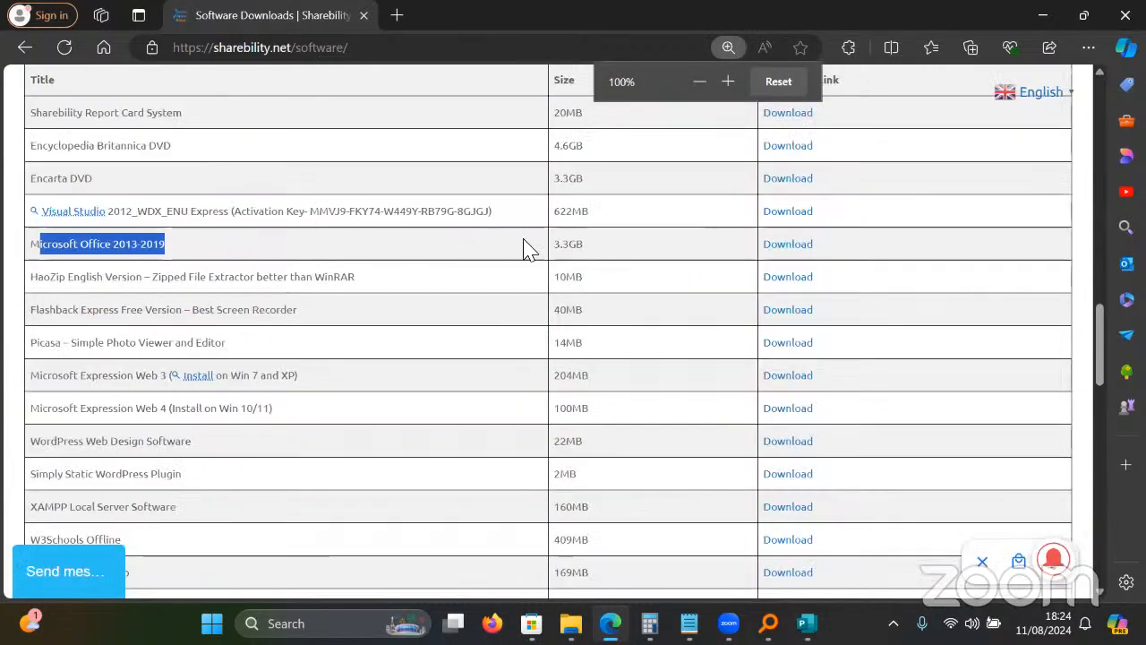
pyautogui.hotkey('alt', 'Tab')
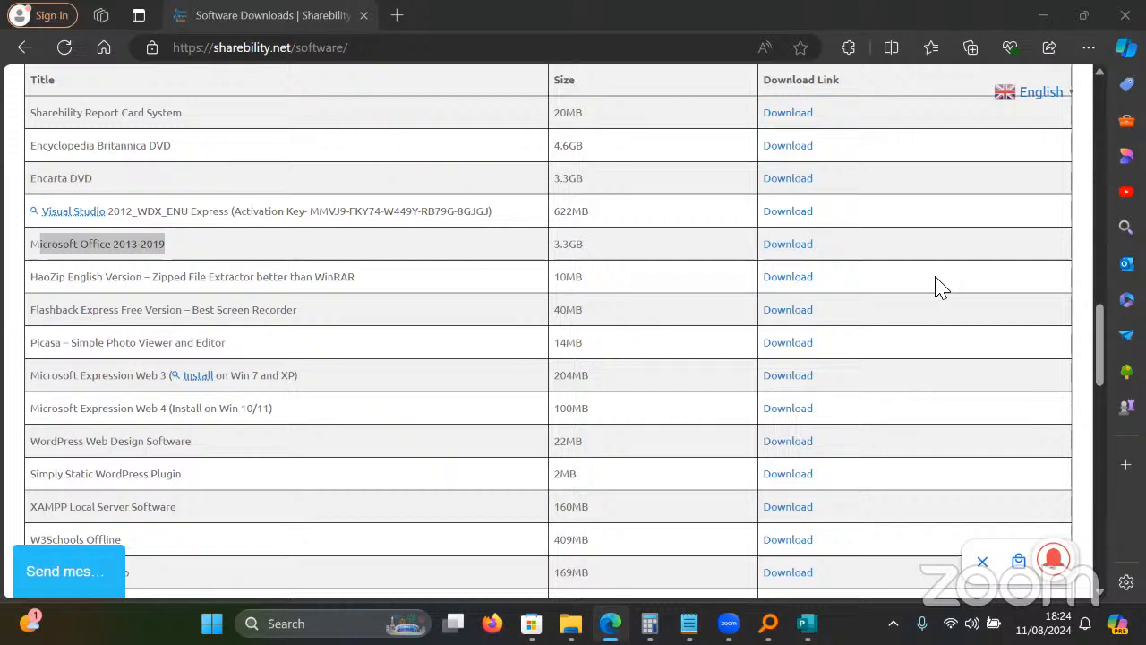
# Return to Publisher and close the Report System S1 v5.0 publication with Don't Save.
pyautogui.click(1037, 20)
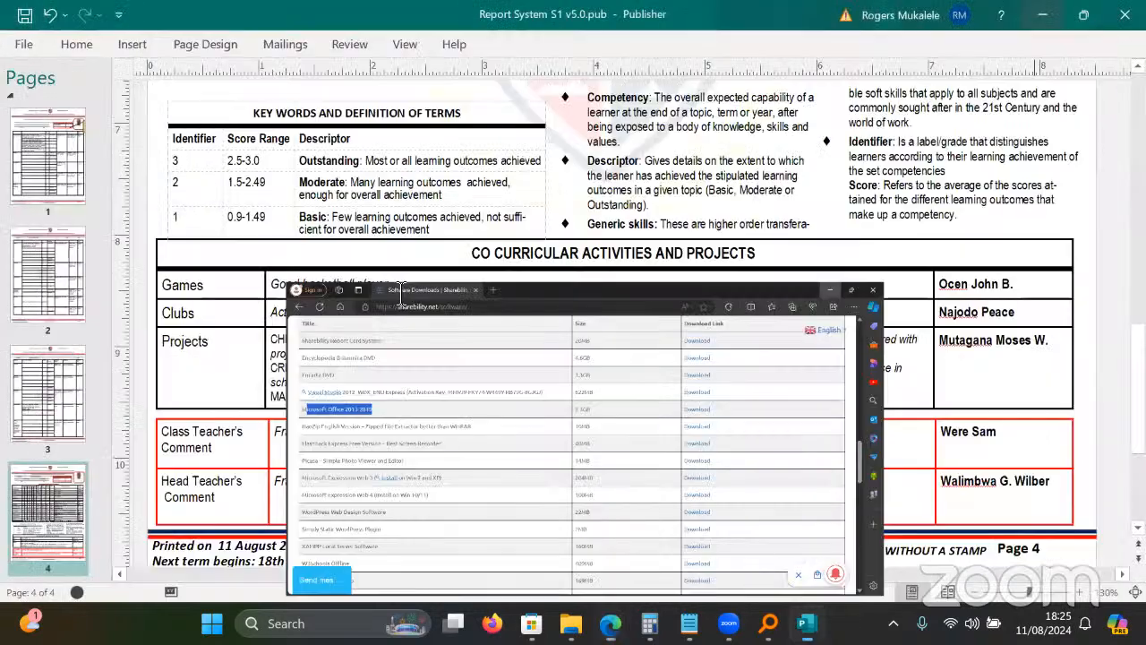
pyautogui.click(402, 289)
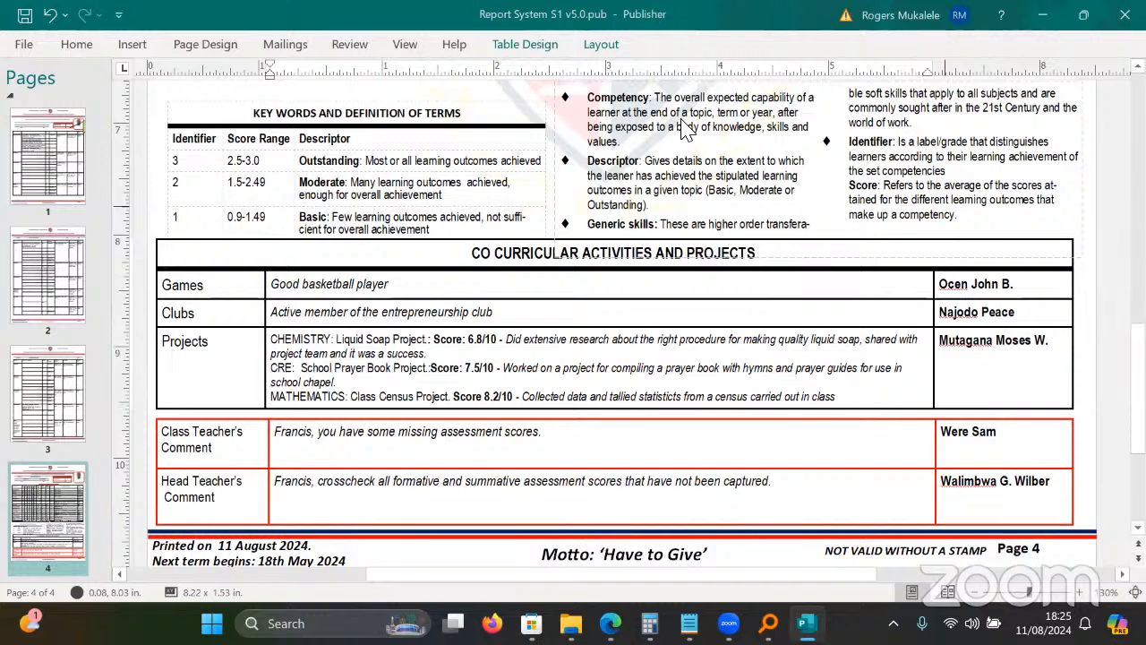
pyautogui.click(265, 234)
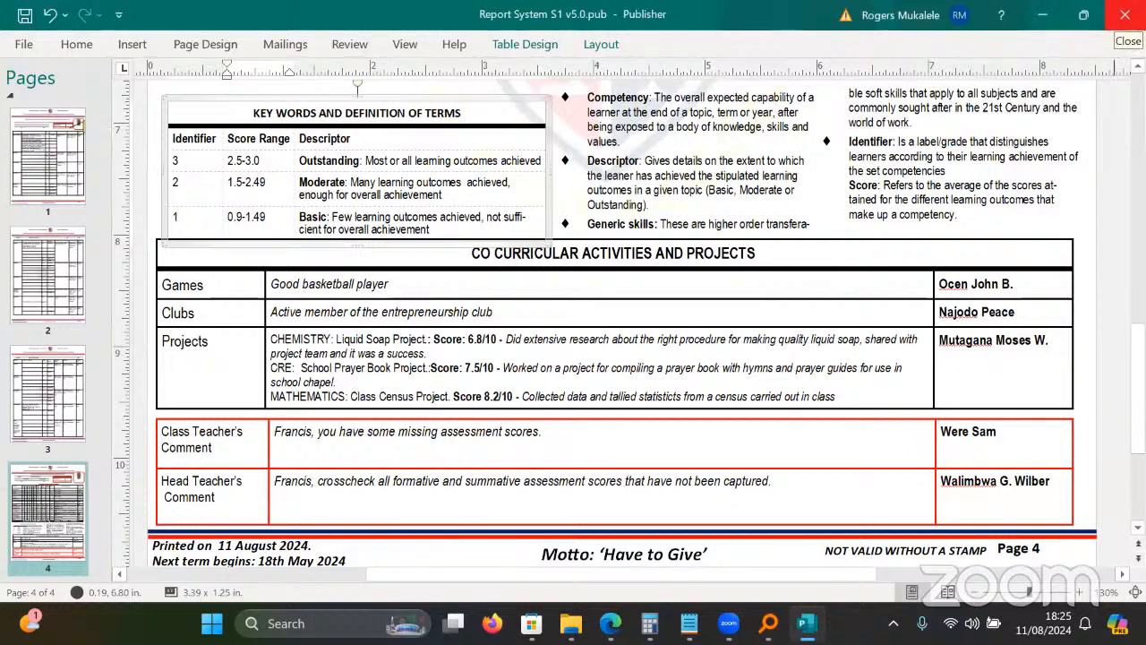
pyautogui.click(1124, 15)
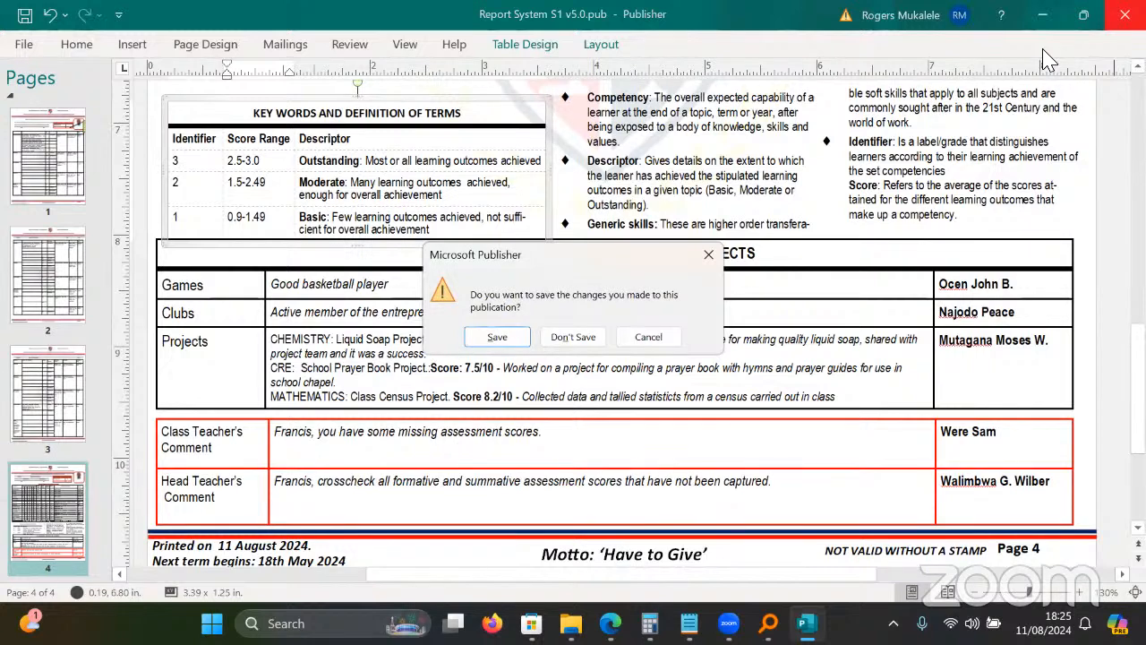
pyautogui.click(569, 337)
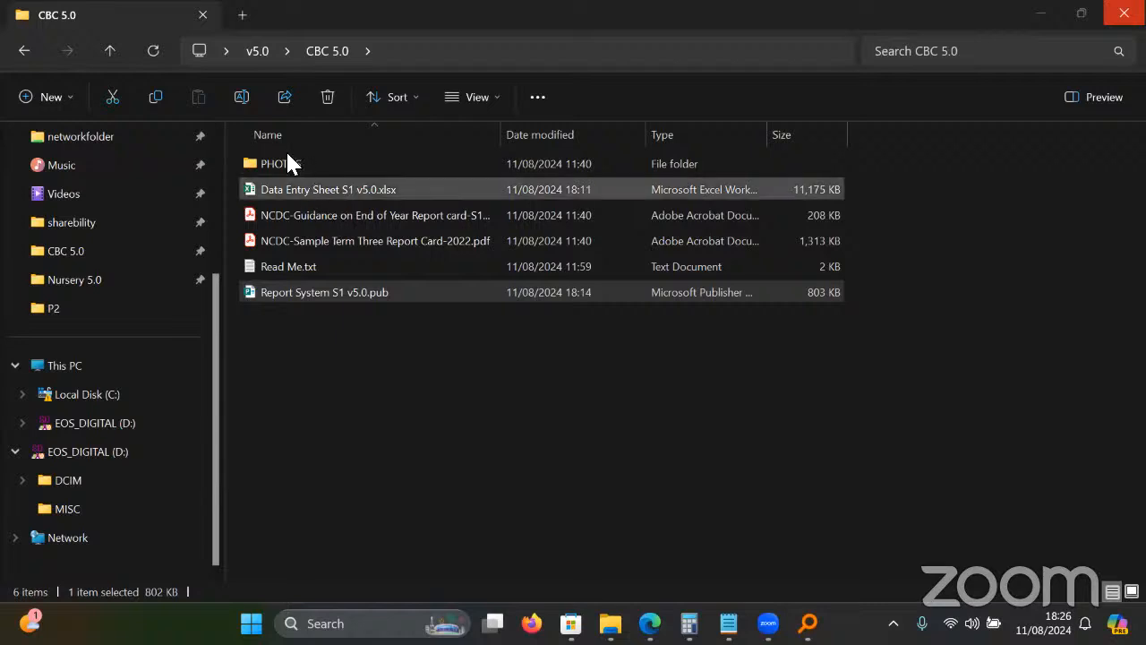
# Go from v5.0 into the Alevel5.0 folder and open UACE AWARD RULES.pdf.
pyautogui.click(22, 51)
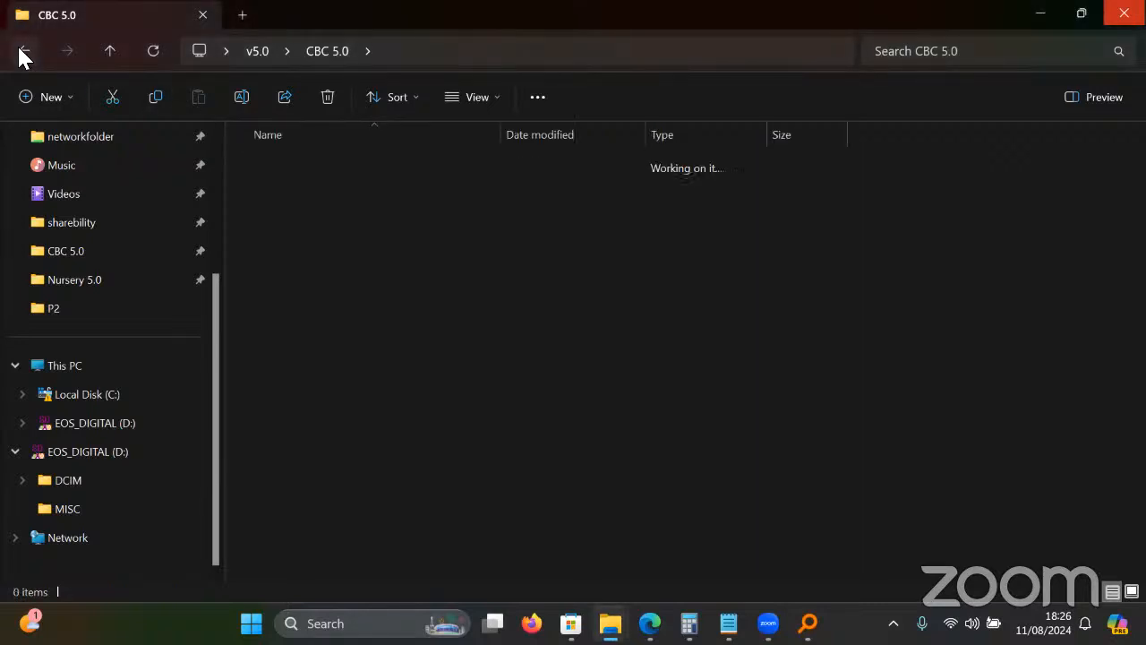
pyautogui.click(406, 372)
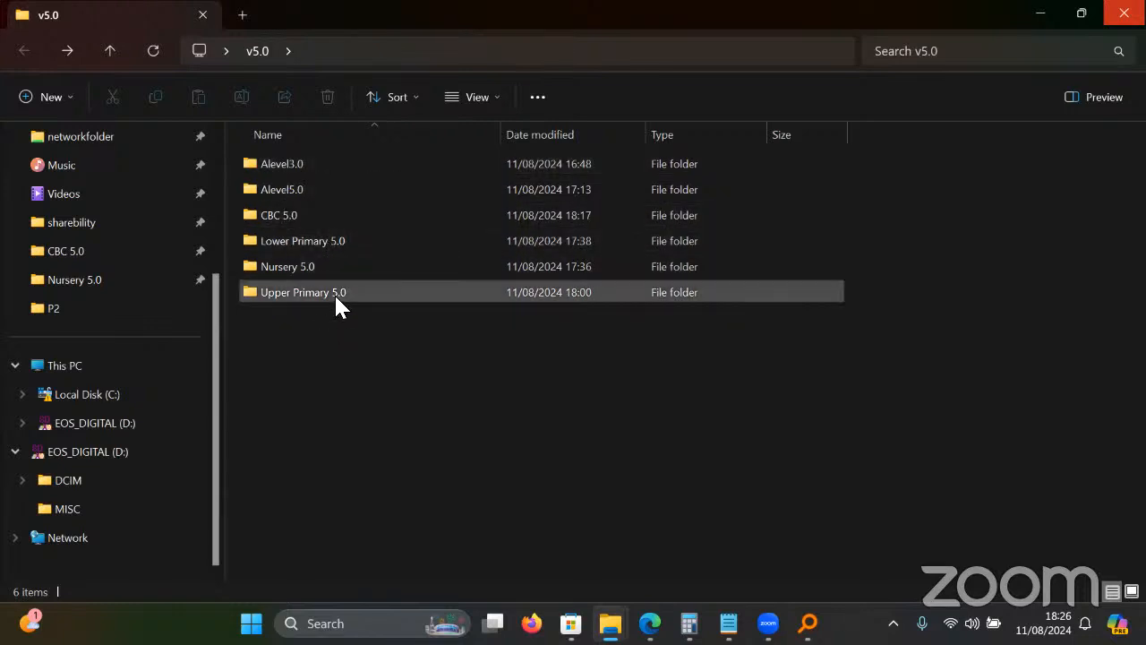
pyautogui.doubleClick(310, 191)
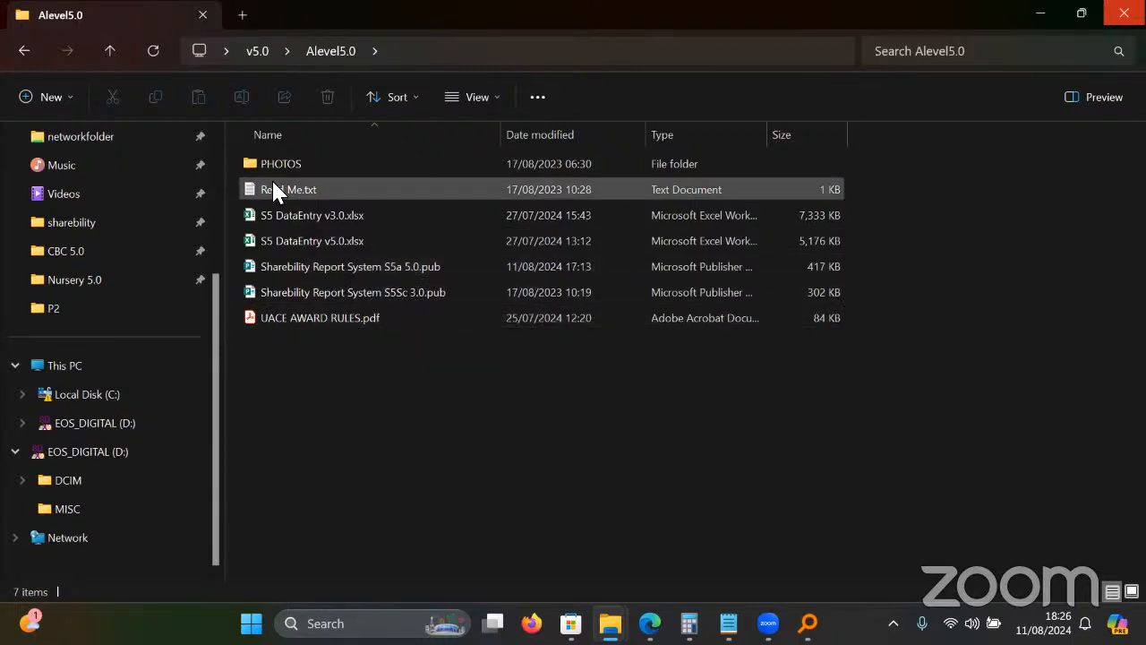
pyautogui.hotkey('alt', 'Left')
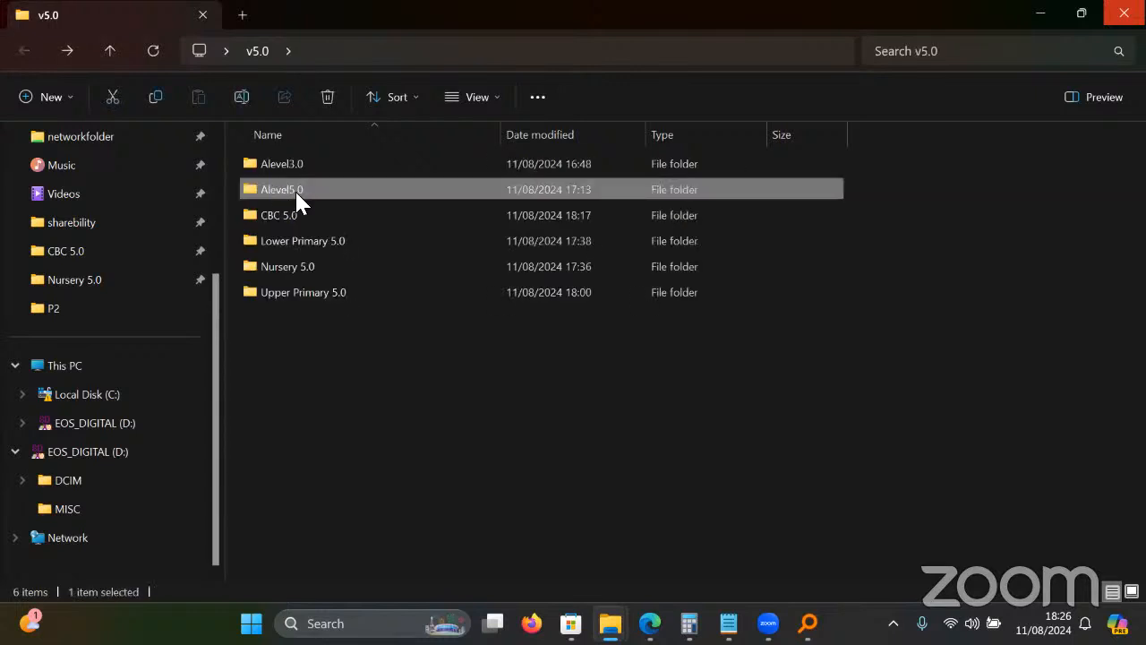
pyautogui.doubleClick(295, 193)
pyautogui.click(342, 315)
pyautogui.doubleClick(341, 315)
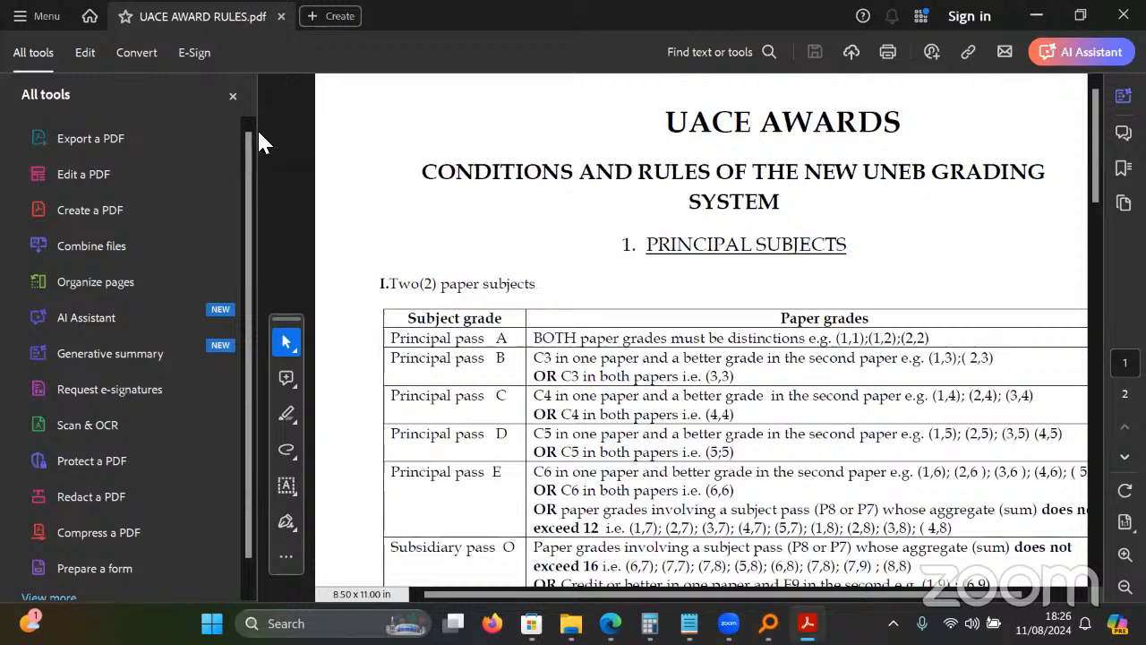
# Hide the All tools pane, scroll through the UACE grading tables, then minimize Acrobat.
pyautogui.click(233, 97)
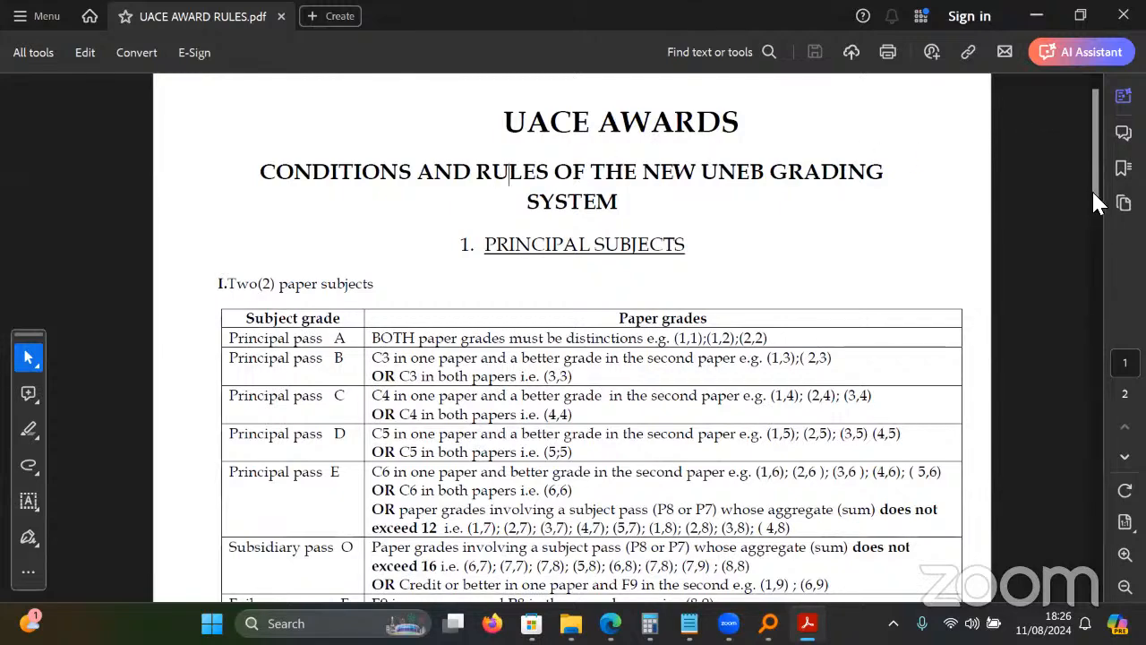
pyautogui.moveTo(1095, 192); pyautogui.dragTo(1072, 229)
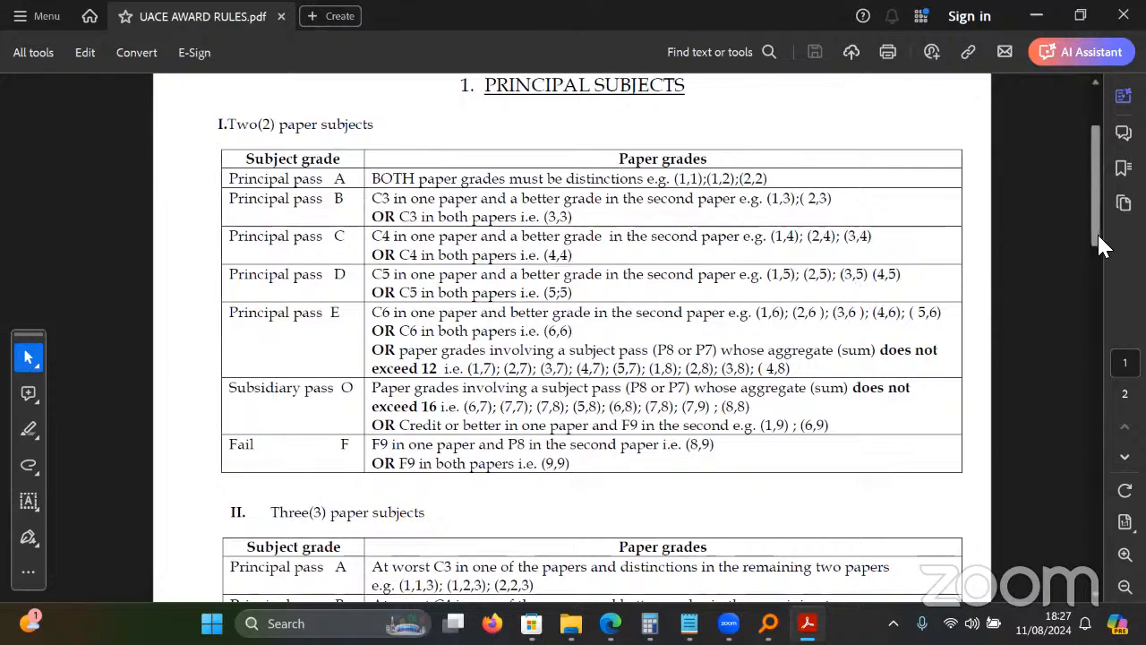
pyautogui.moveTo(1101, 247); pyautogui.dragTo(1032, 346)
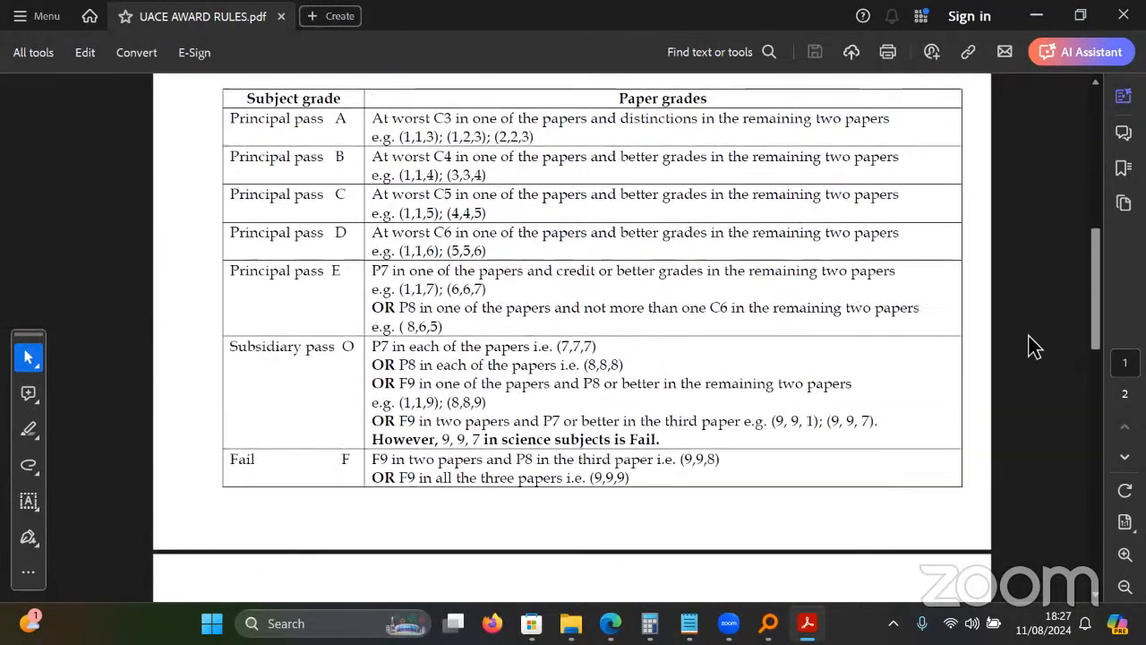
pyautogui.click(1034, 15)
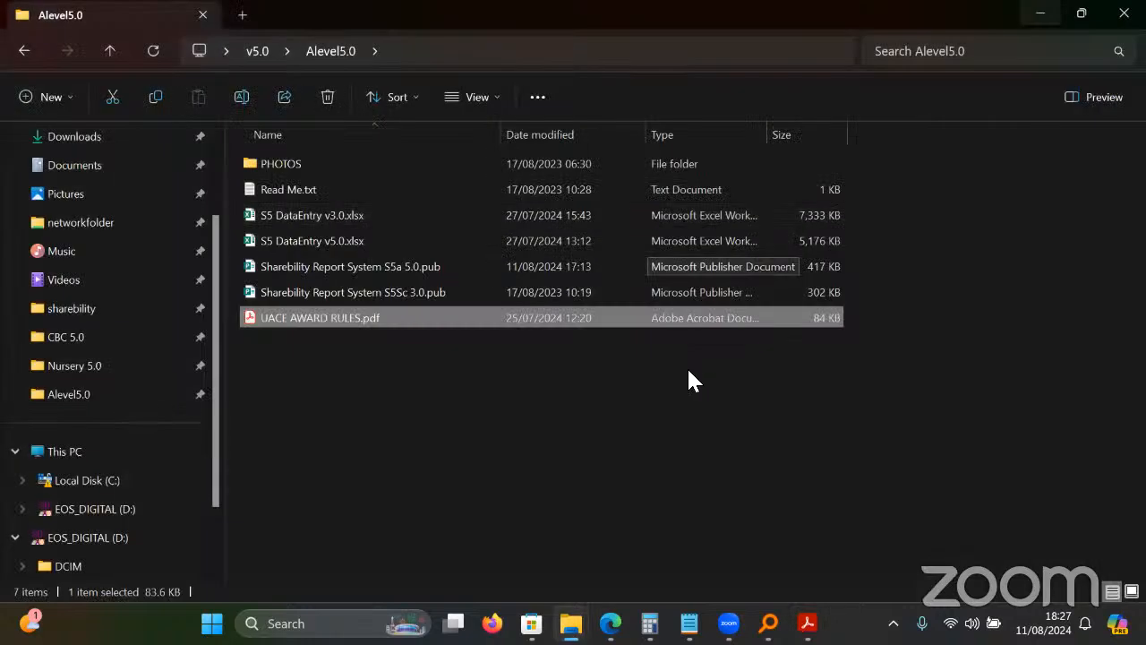
# Navigate to Alevel3.0 > SharebilityAlevelReportSystem 3.0 and open Sharebility Report System S5a 3.0.pub.
pyautogui.click(689, 371)
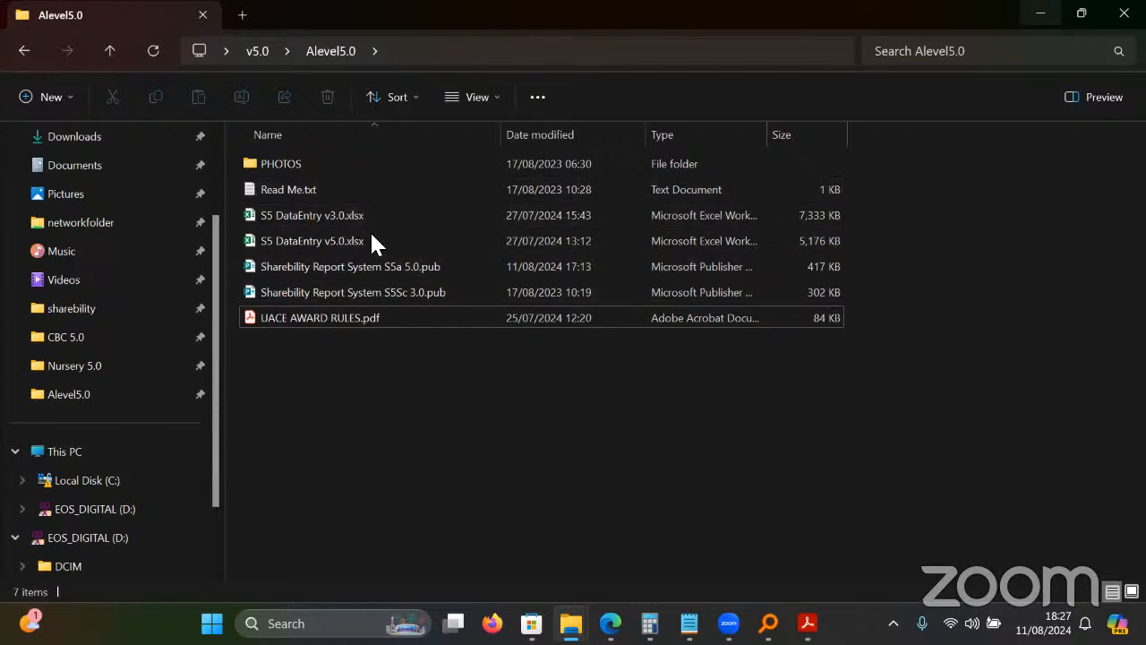
pyautogui.press('BackSpace')
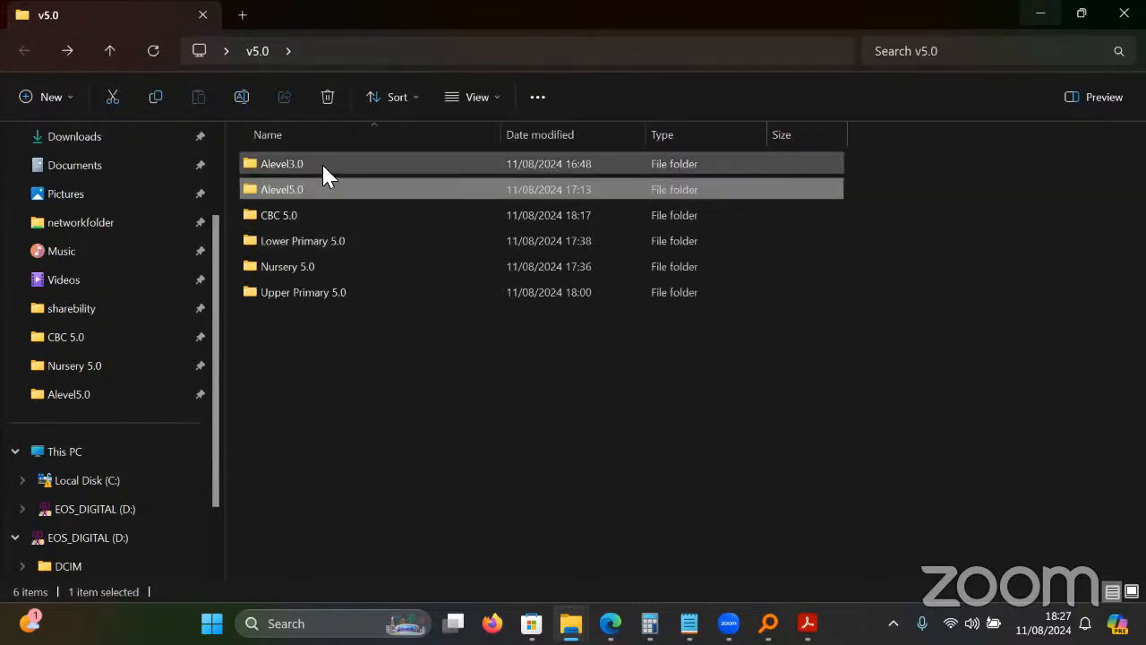
pyautogui.doubleClick(323, 166)
pyautogui.doubleClick(327, 167)
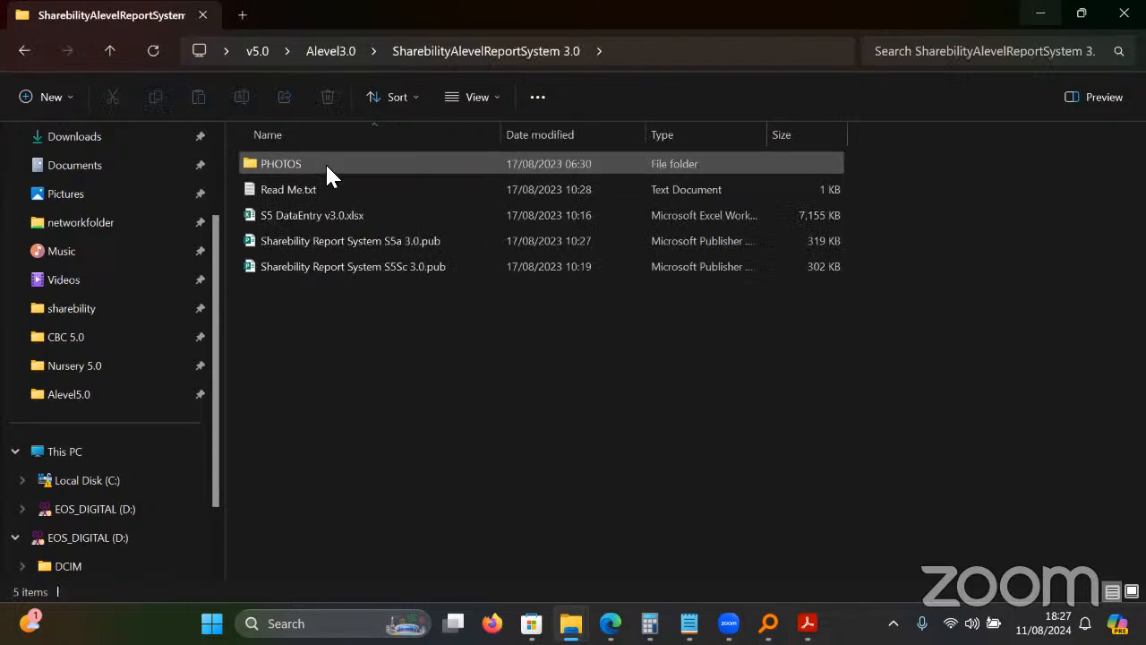
pyautogui.click(411, 239)
pyautogui.click(418, 267)
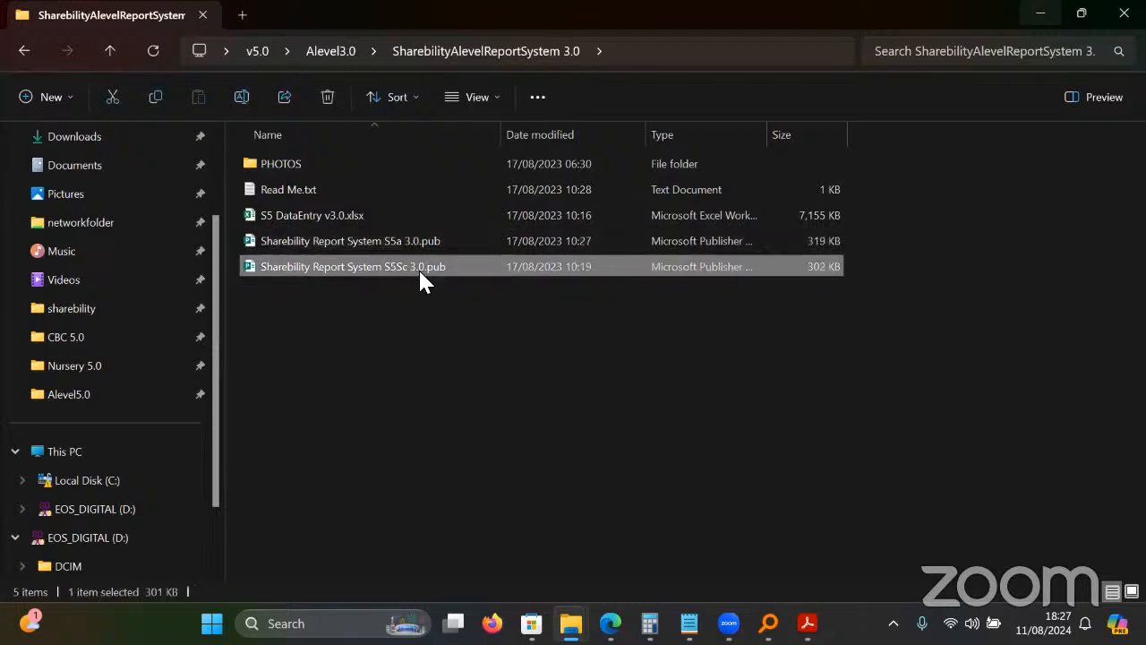
pyautogui.click(438, 248)
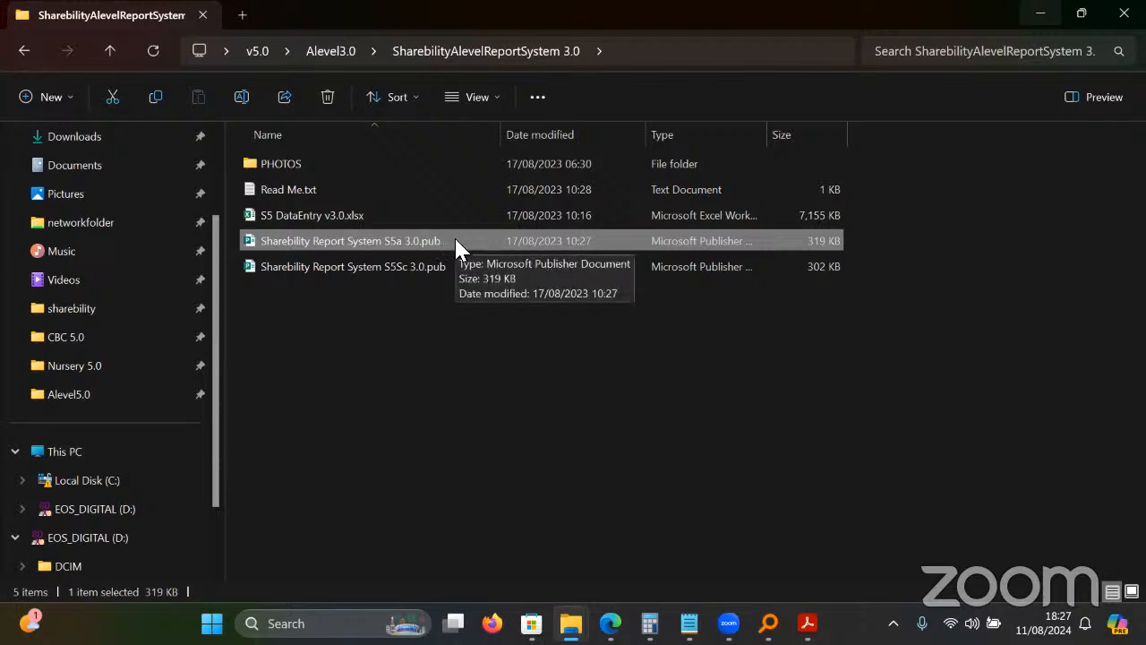
pyautogui.doubleClick(401, 244)
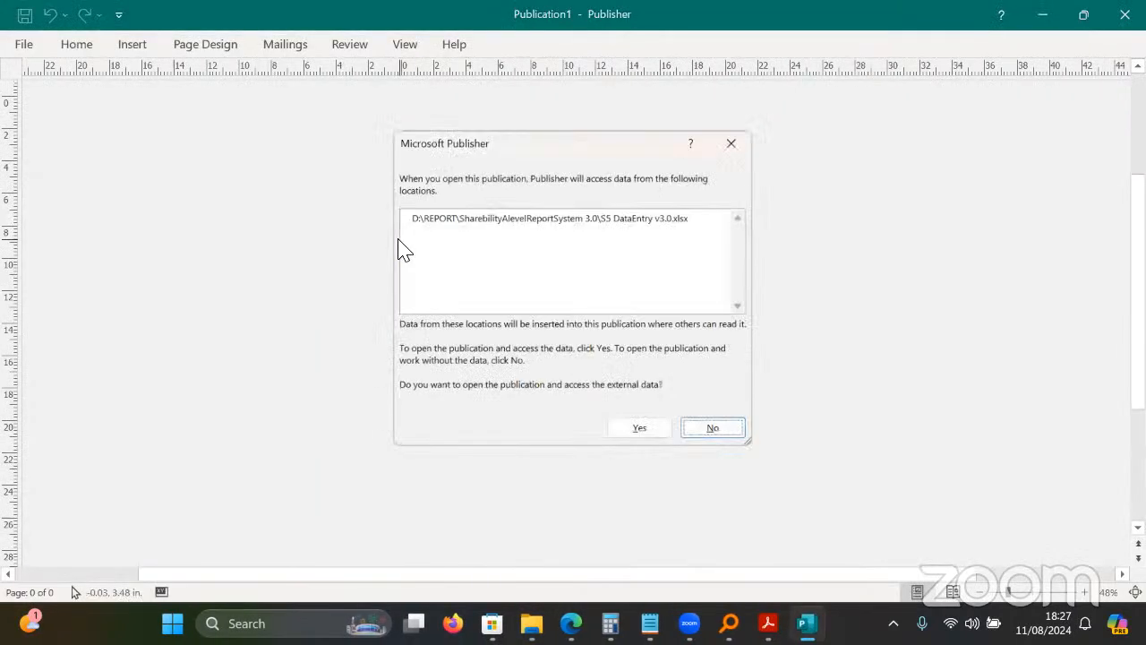
# Reconnect the S5a report to S5 DataEntry v3.0.xlsx in Desktop > v5.0 > Alevel3.0, accepting the default table.
pyautogui.click(643, 434)
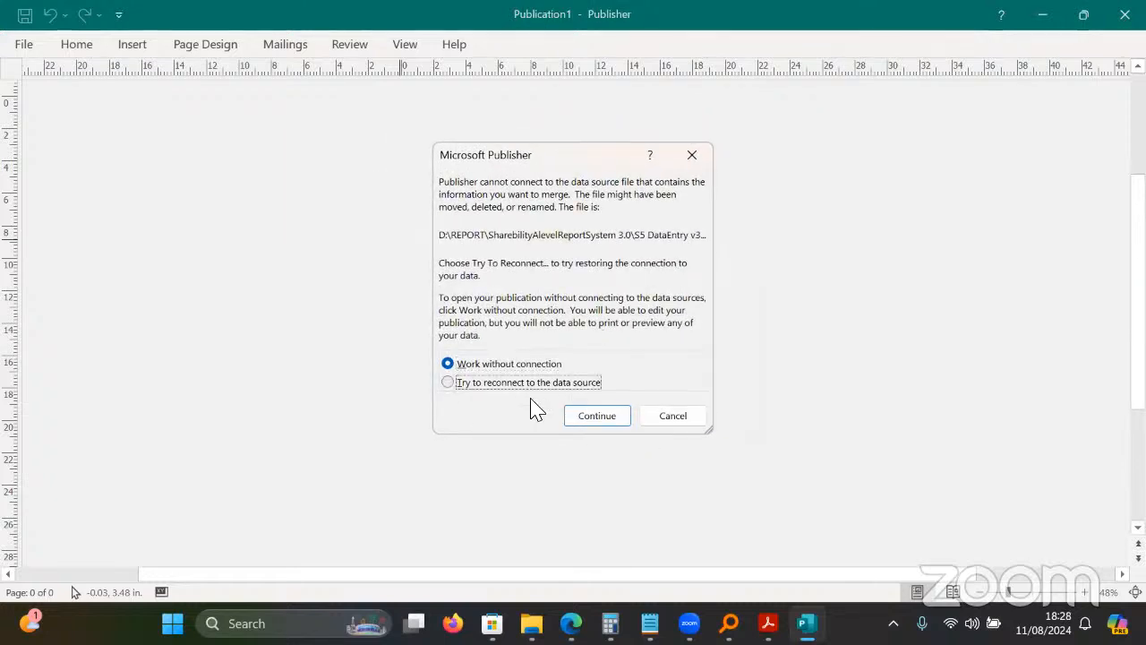
pyautogui.click(489, 383)
pyautogui.click(593, 416)
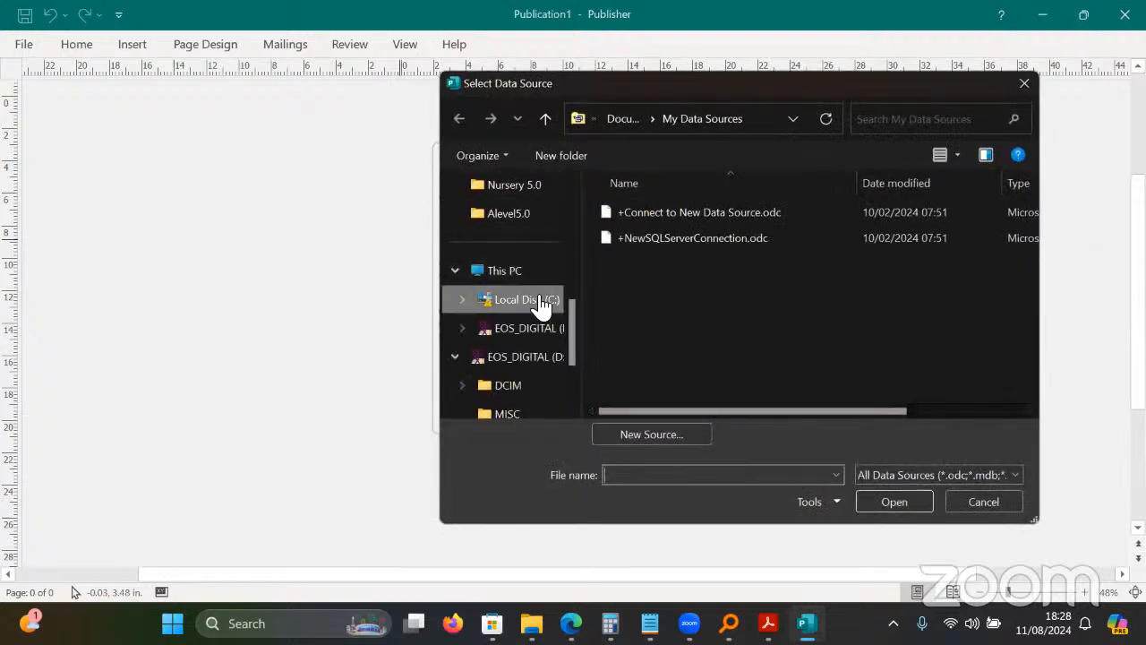
pyautogui.moveTo(576, 324); pyautogui.dragTo(579, 210)
pyautogui.click(508, 277)
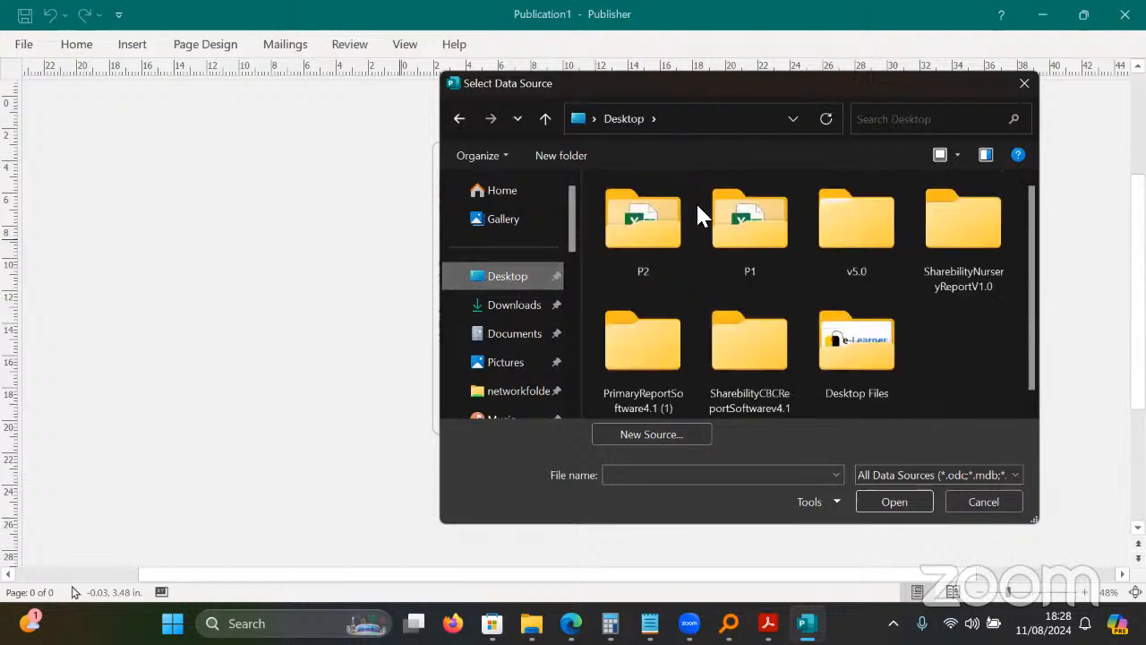
pyautogui.doubleClick(885, 248)
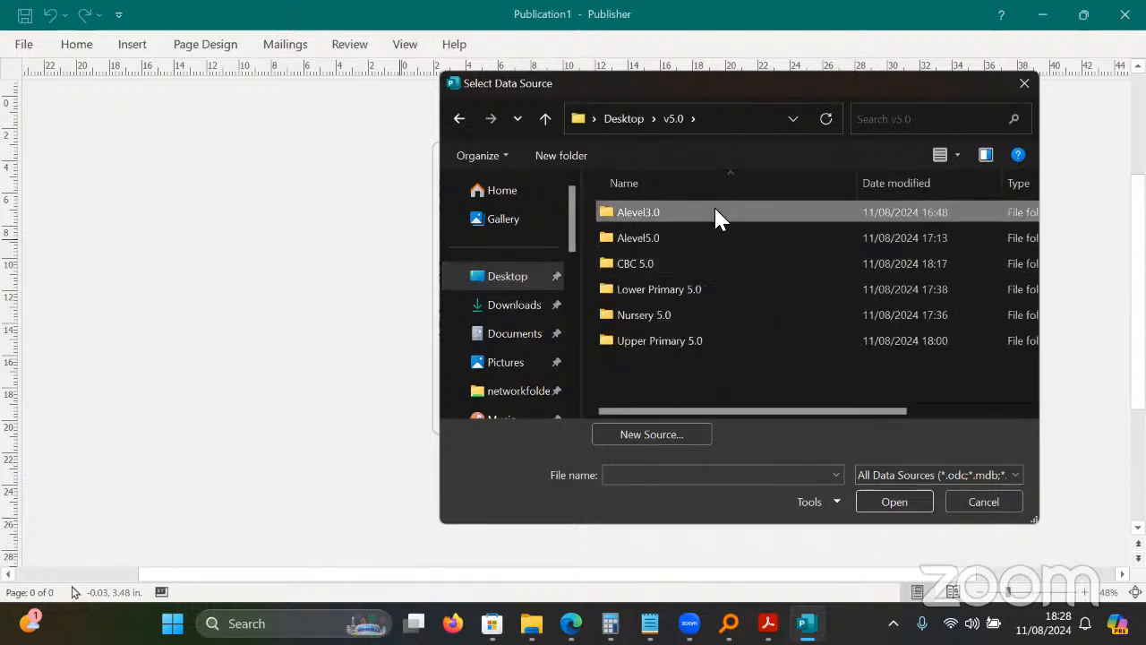
pyautogui.doubleClick(717, 213)
pyautogui.doubleClick(717, 212)
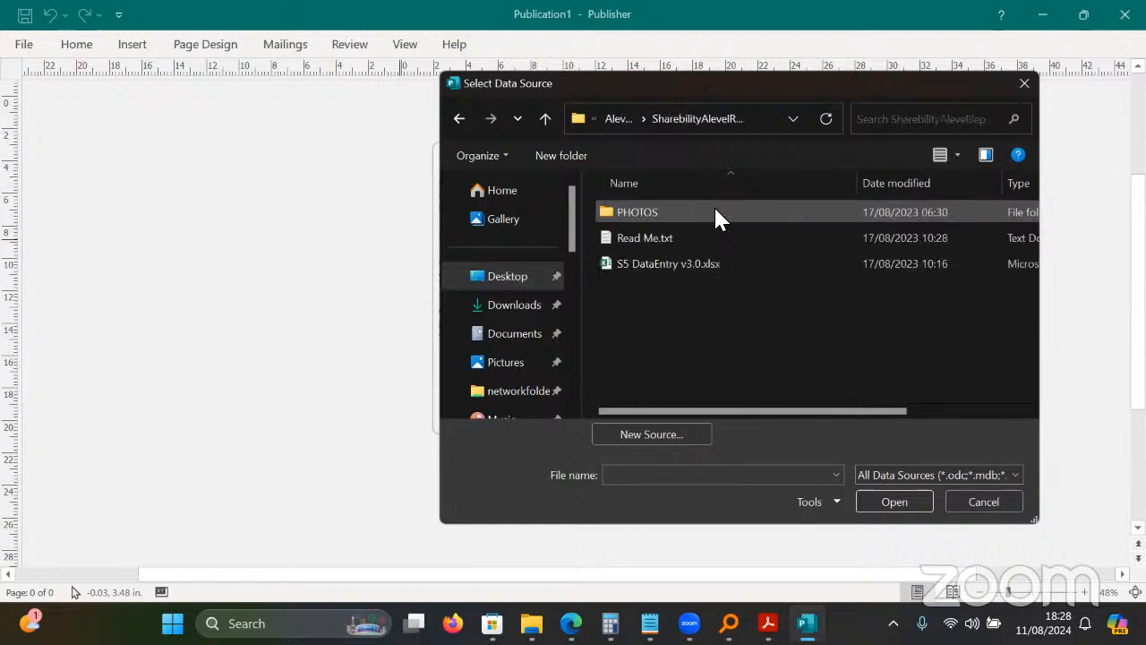
pyautogui.click(705, 265)
pyautogui.click(900, 498)
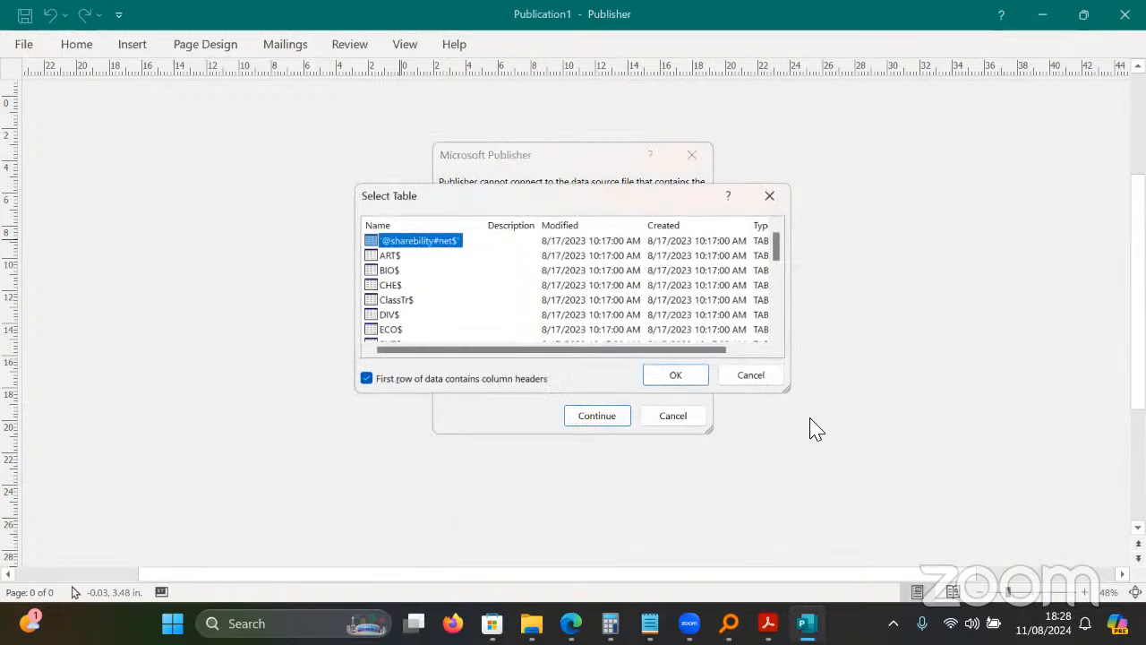
pyautogui.click(686, 376)
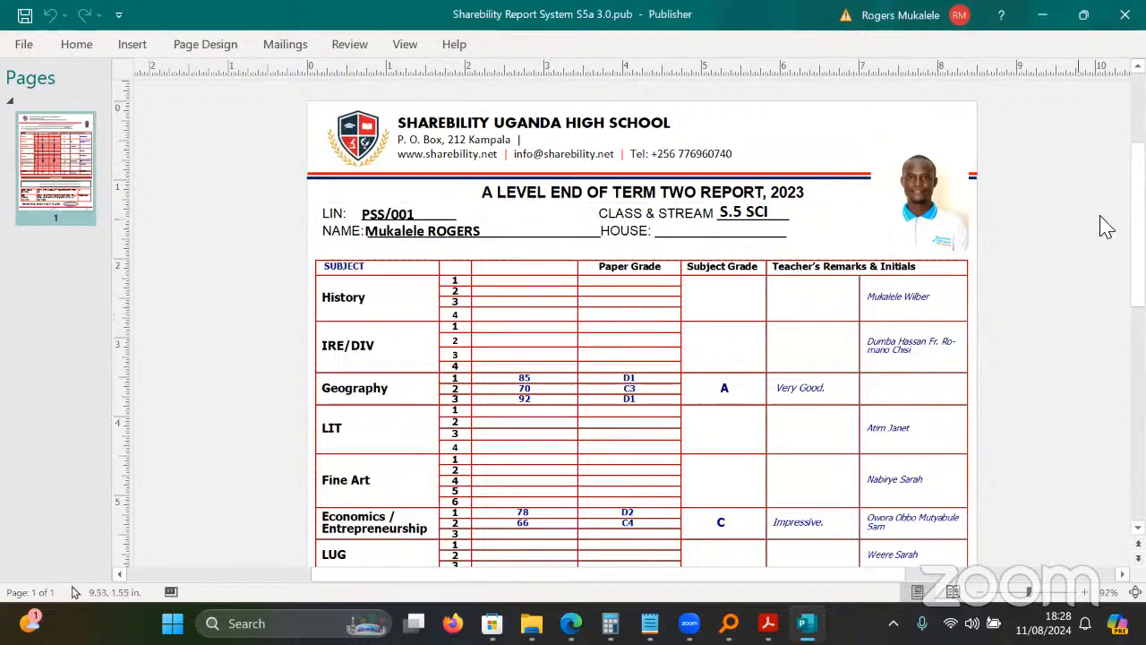
# Scroll through the first merged report, checking the S.5 SCI class and stream text.
pyautogui.scroll(-3, 1102, 222)
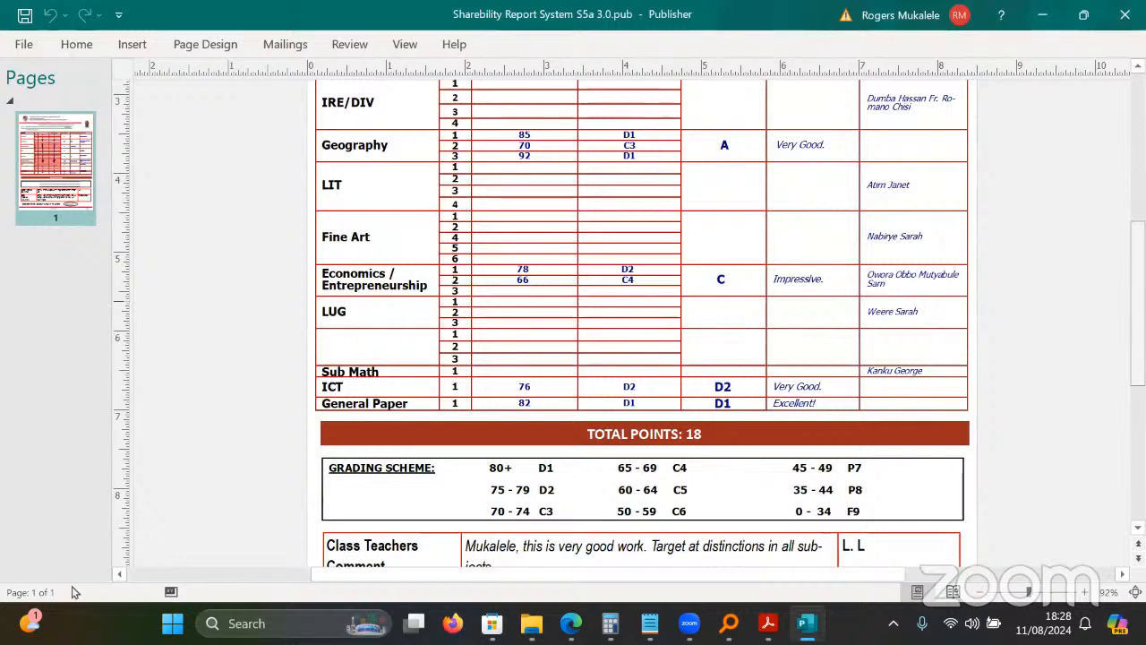
pyautogui.scroll(2, 75, 592)
pyautogui.scroll(-1, 75, 592)
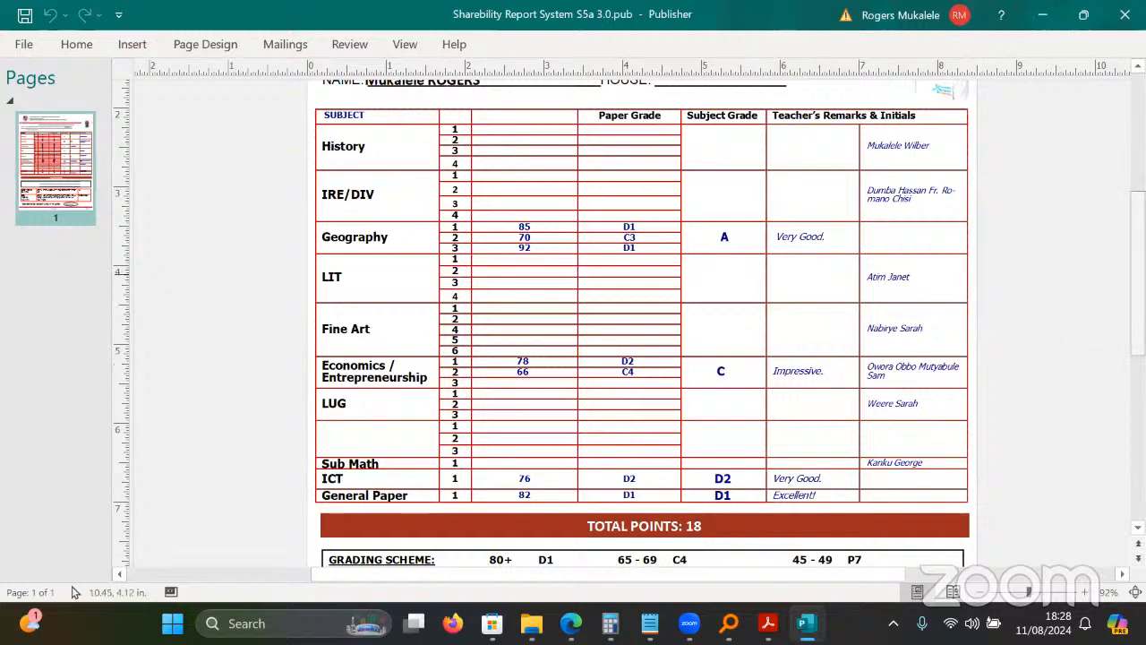
pyautogui.moveTo(1137, 280); pyautogui.dragTo(1137, 247)
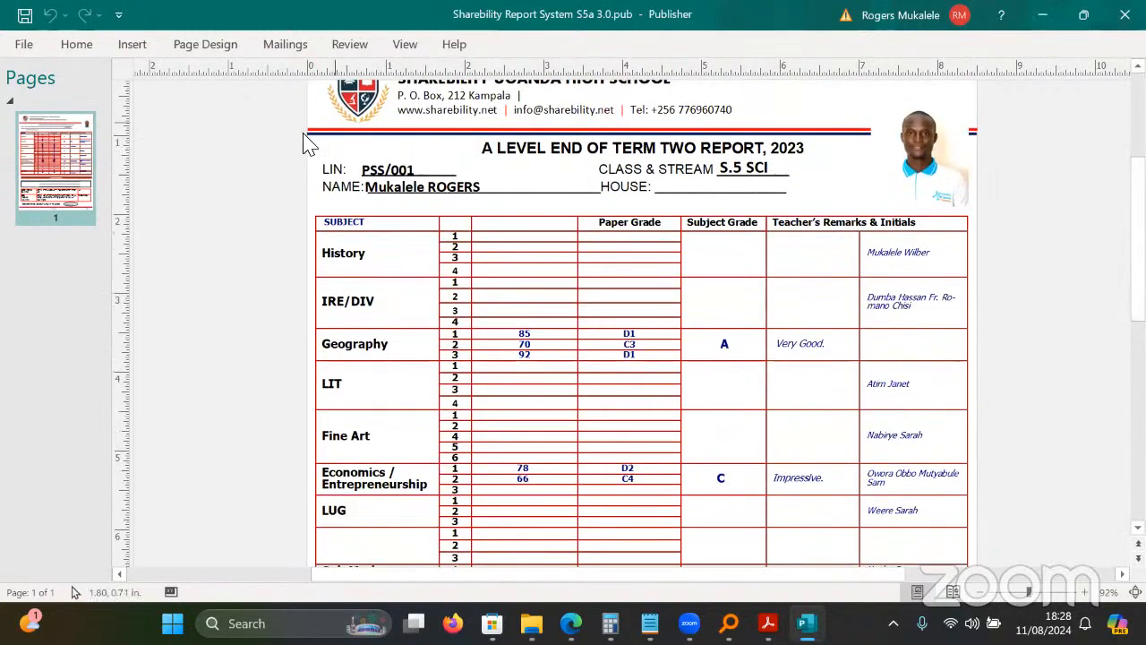
pyautogui.moveTo(755, 169); pyautogui.dragTo(721, 168)
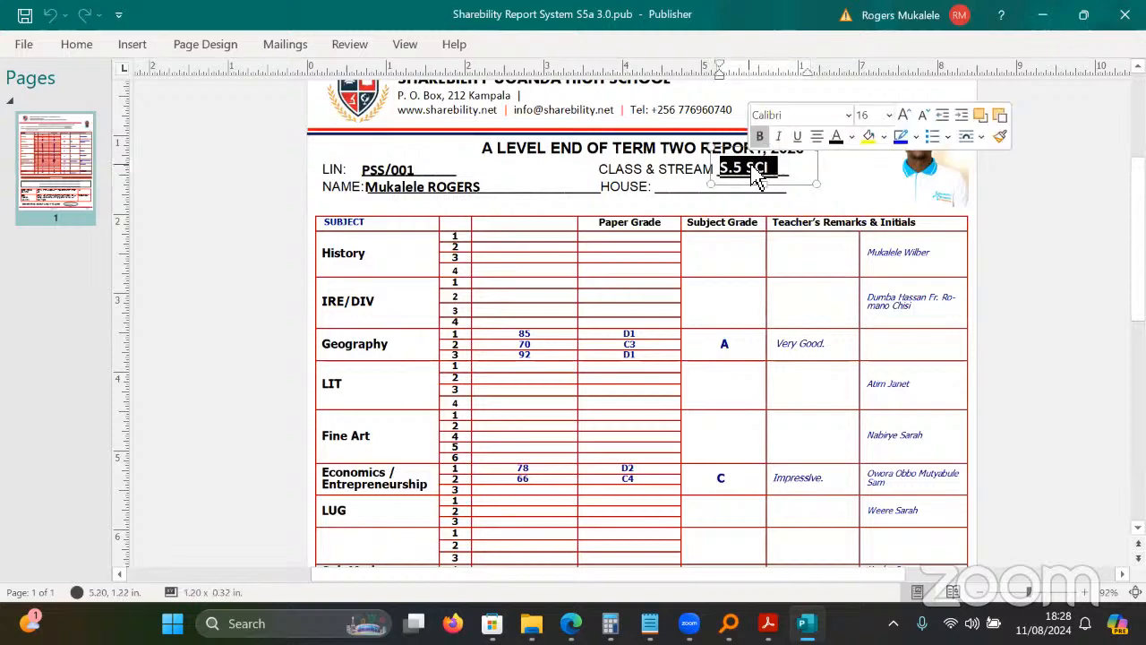
pyautogui.scroll(-3, 542, 419)
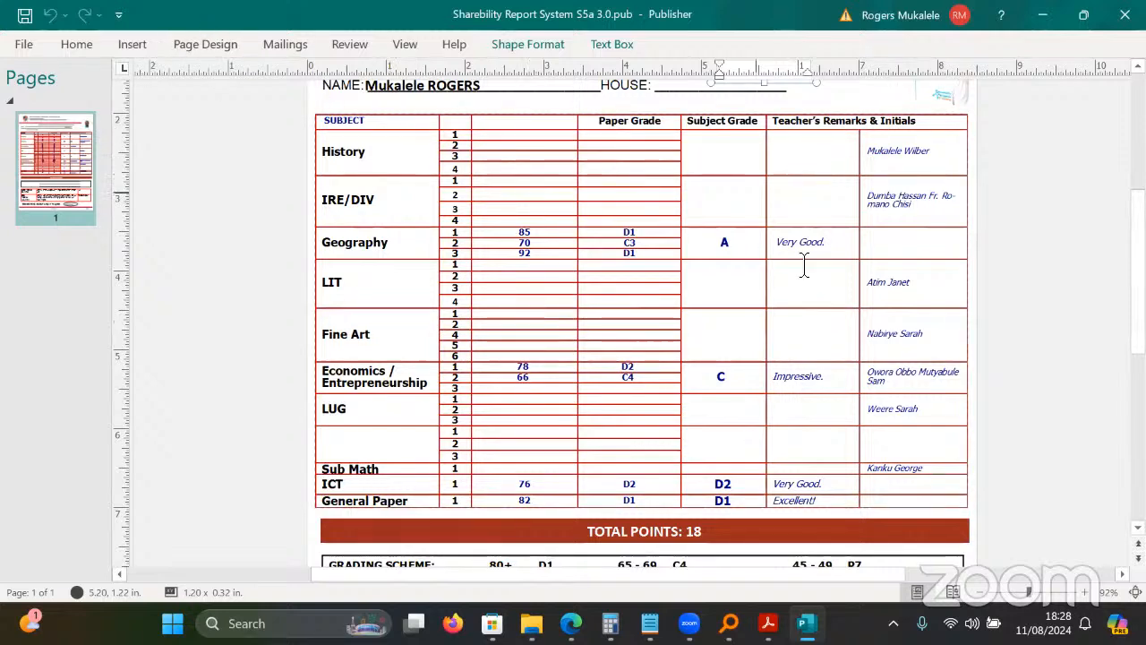
pyautogui.scroll(5, 1135, 269)
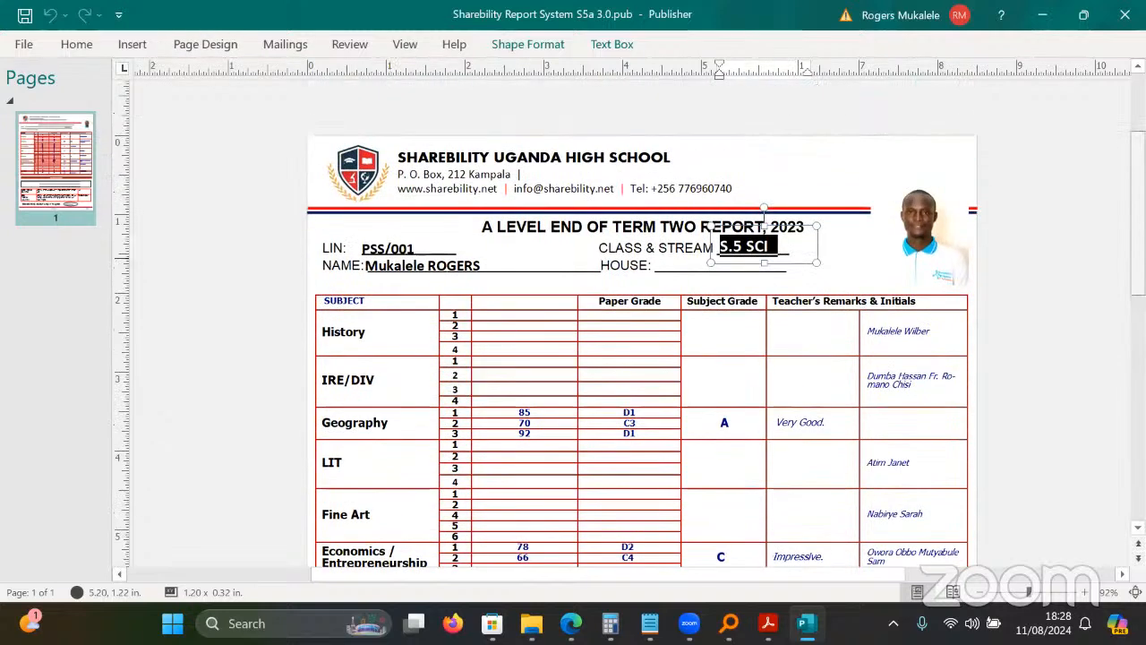
pyautogui.scroll(-2, 263, 71)
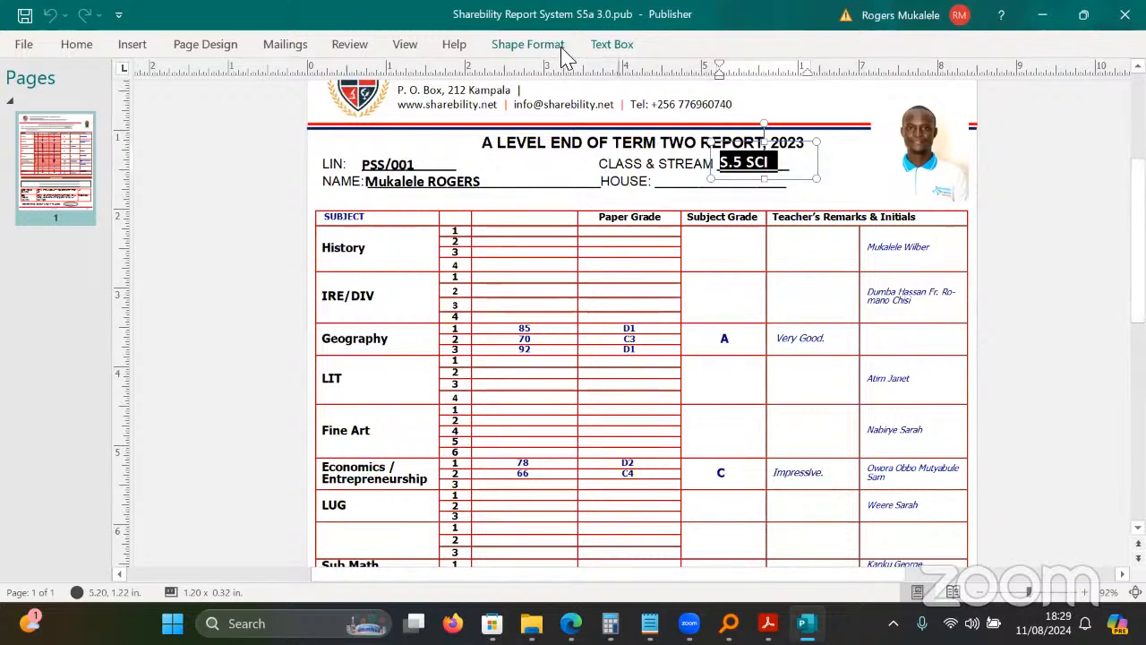
# Preview the next student's merged record and check the S.5 ARTS stream and History grade.
pyautogui.click(277, 46)
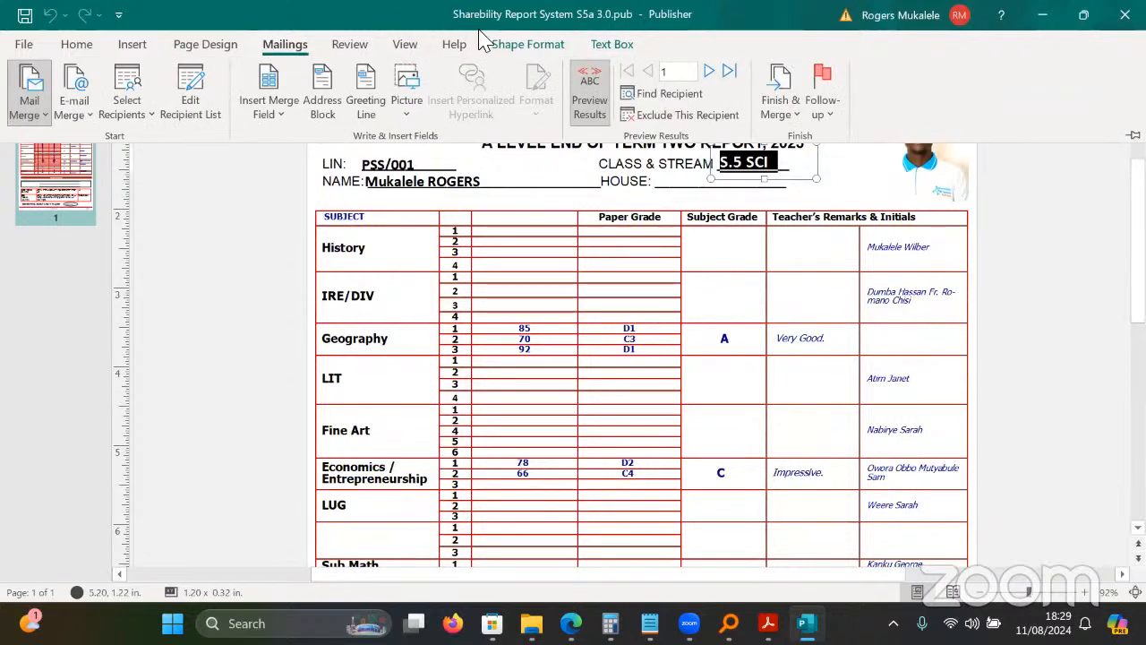
pyautogui.click(708, 72)
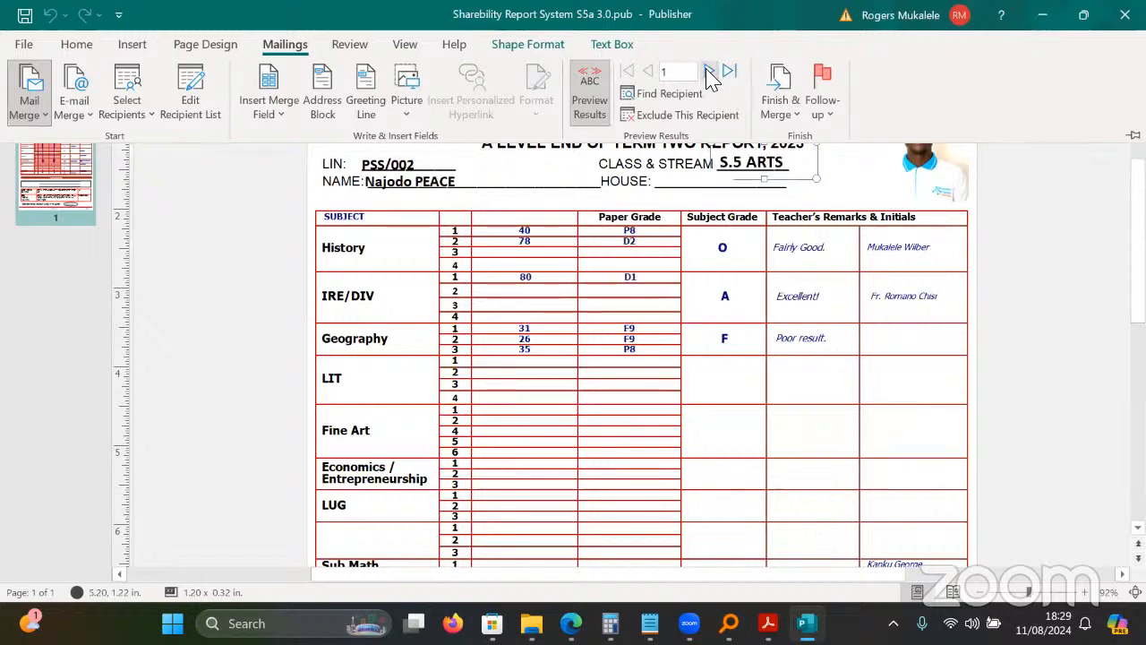
pyautogui.click(788, 175)
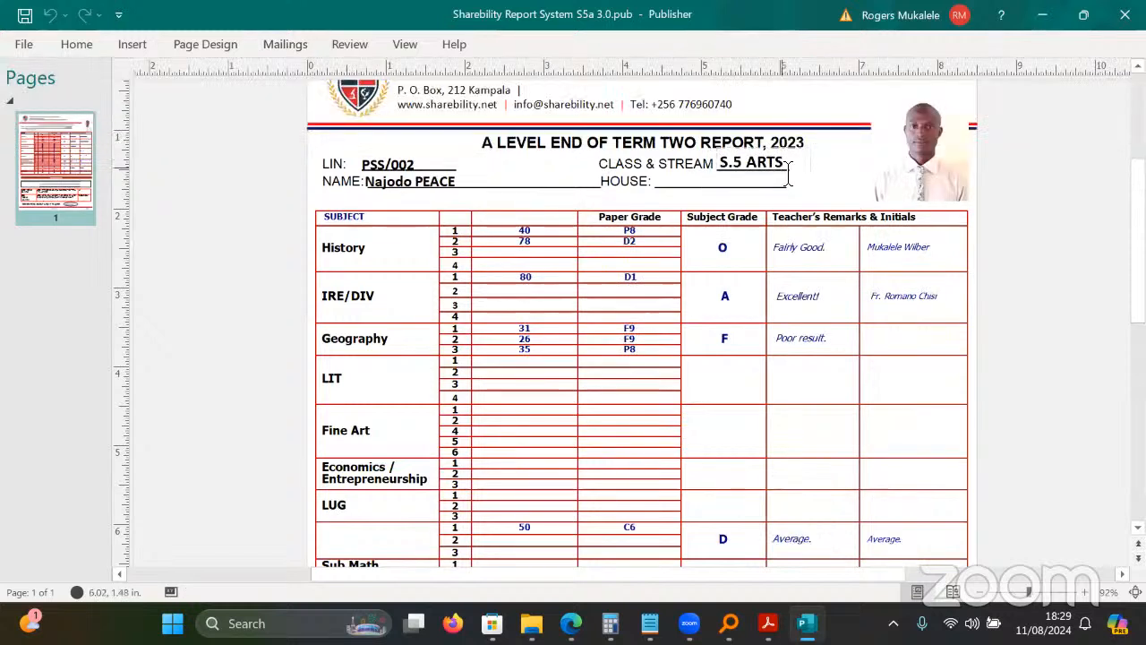
pyautogui.click(789, 174)
pyautogui.click(1056, 300)
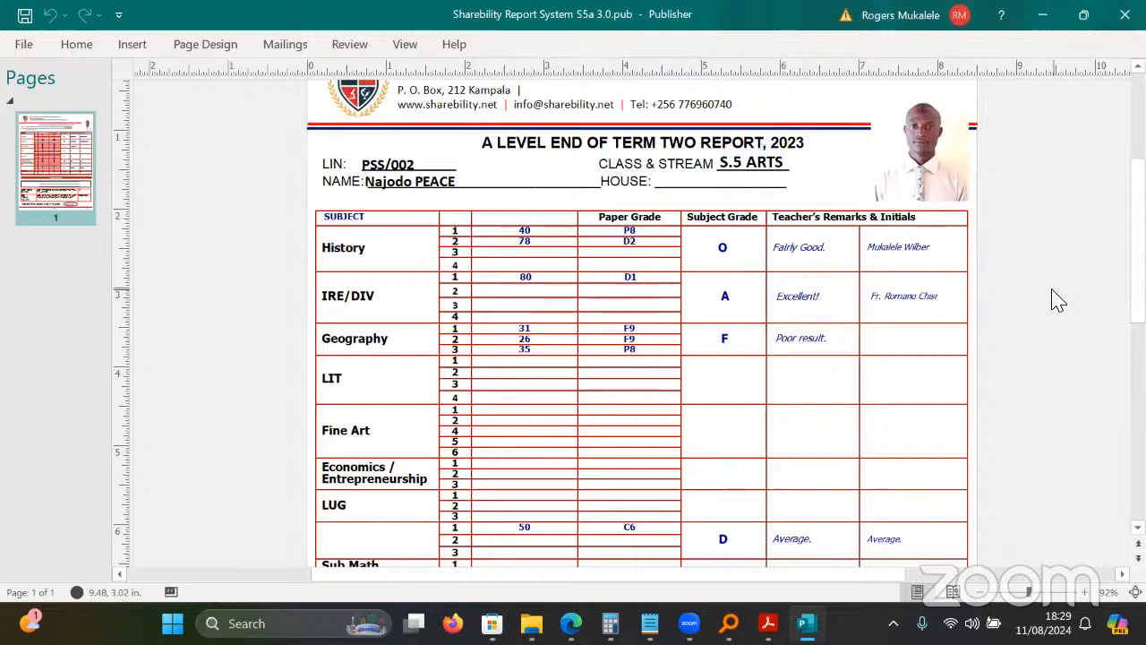
pyautogui.click(733, 259)
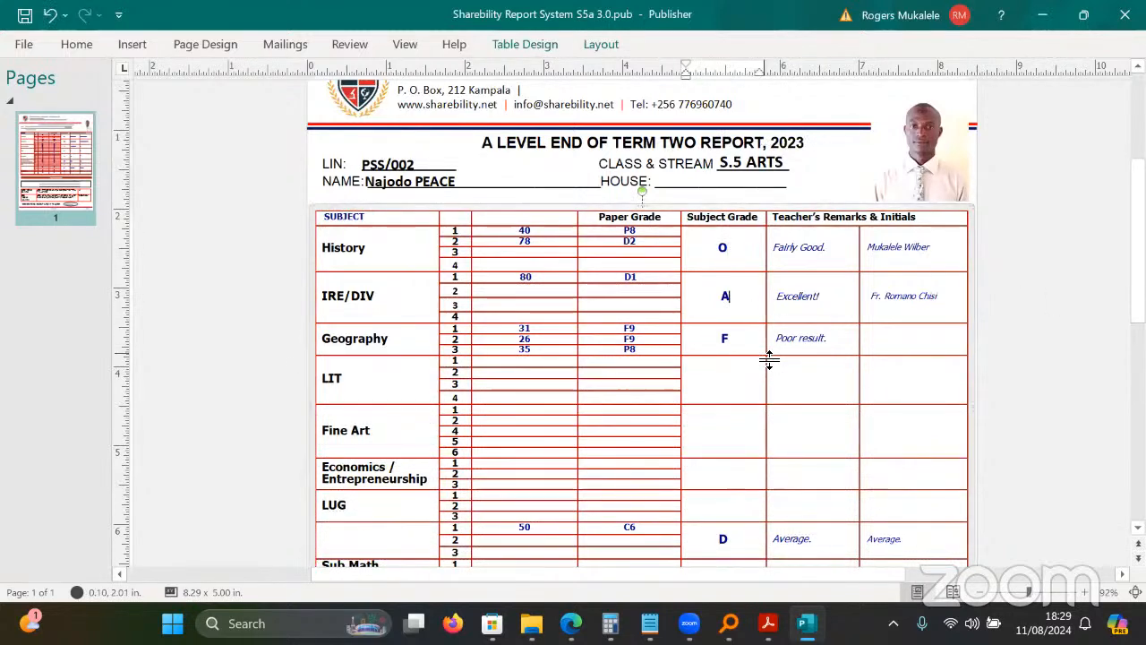
# Review the second student's grades, then close the S5a publication without saving.
pyautogui.scroll(-5, 880, 327)
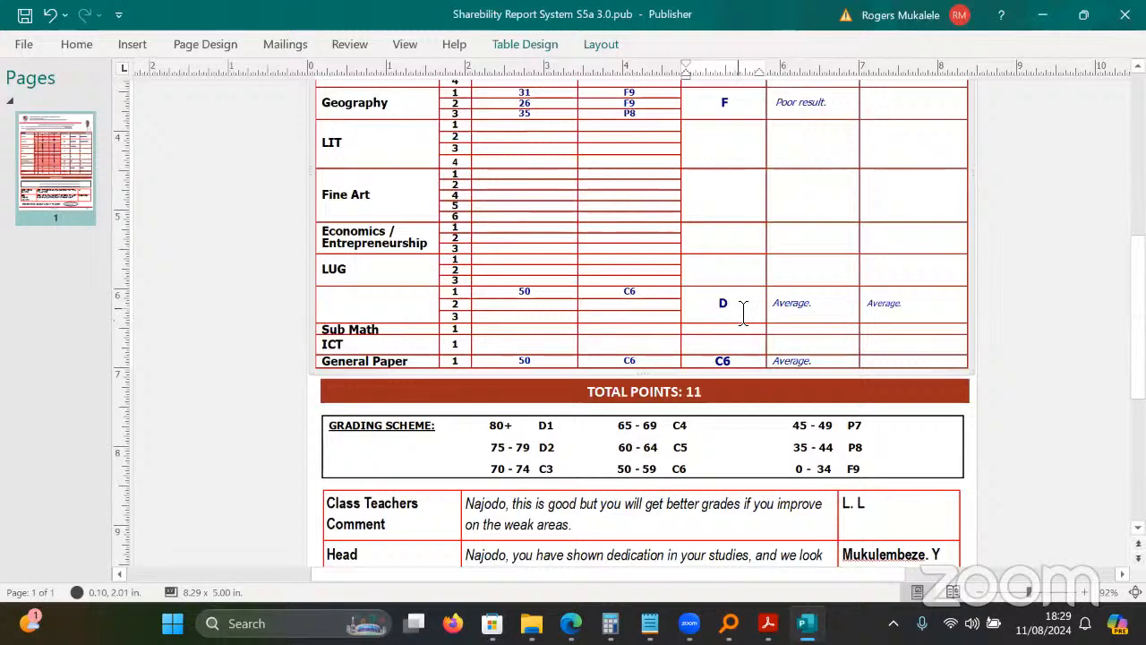
pyautogui.click(743, 309)
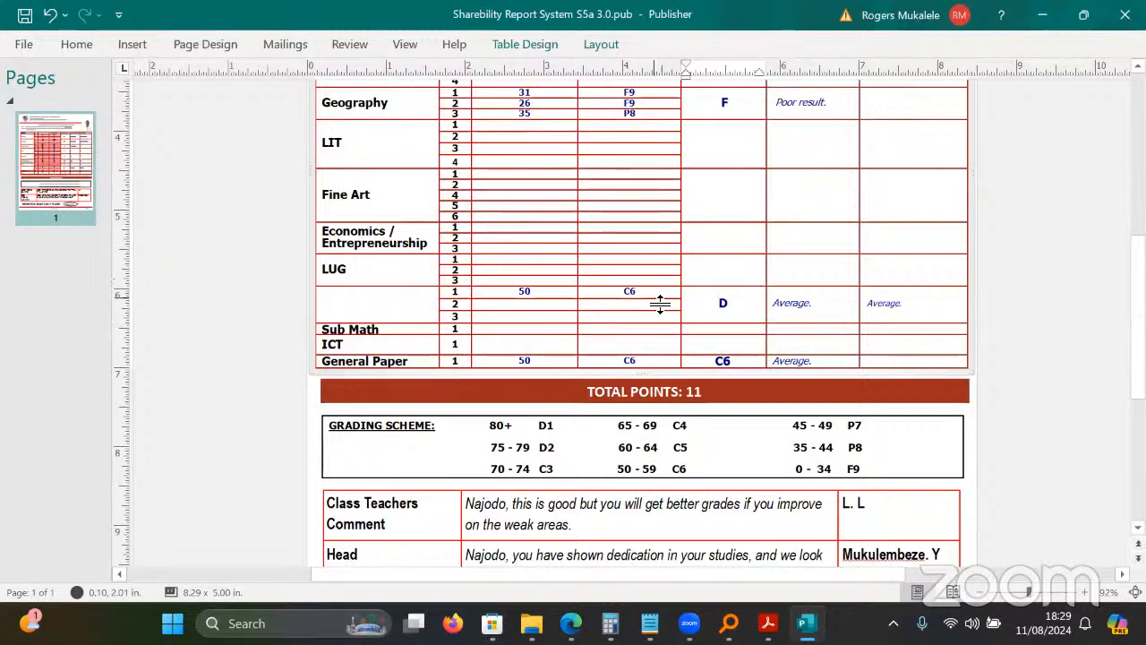
pyautogui.scroll(-3, 645, 323)
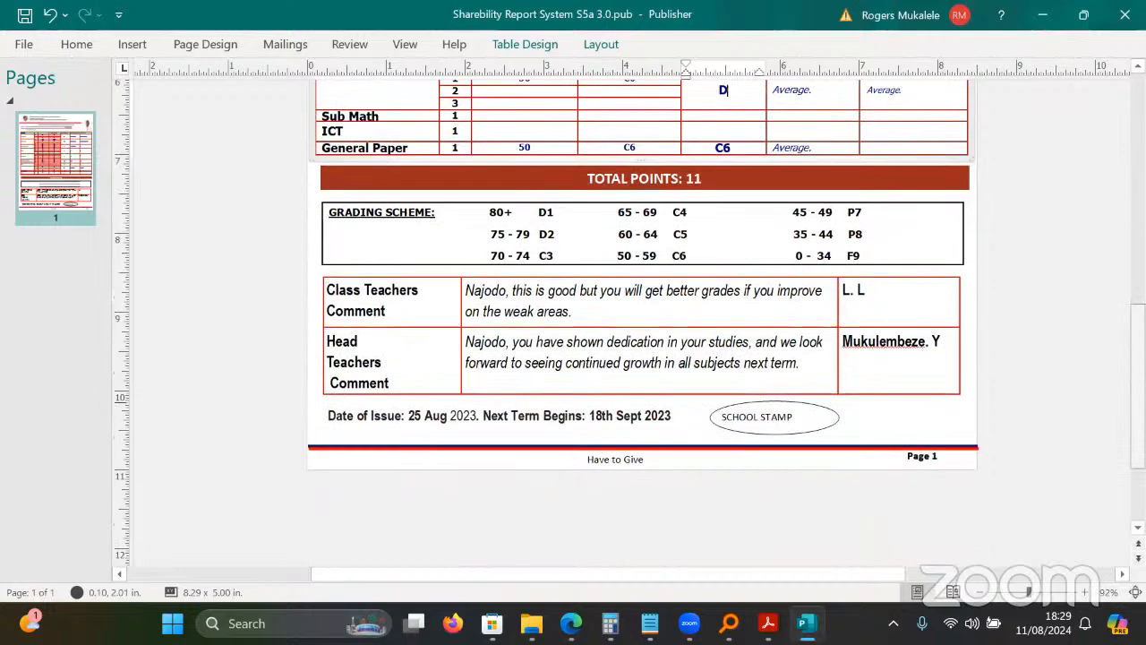
pyautogui.scroll(5, 645, 323)
pyautogui.scroll(-2, 645, 322)
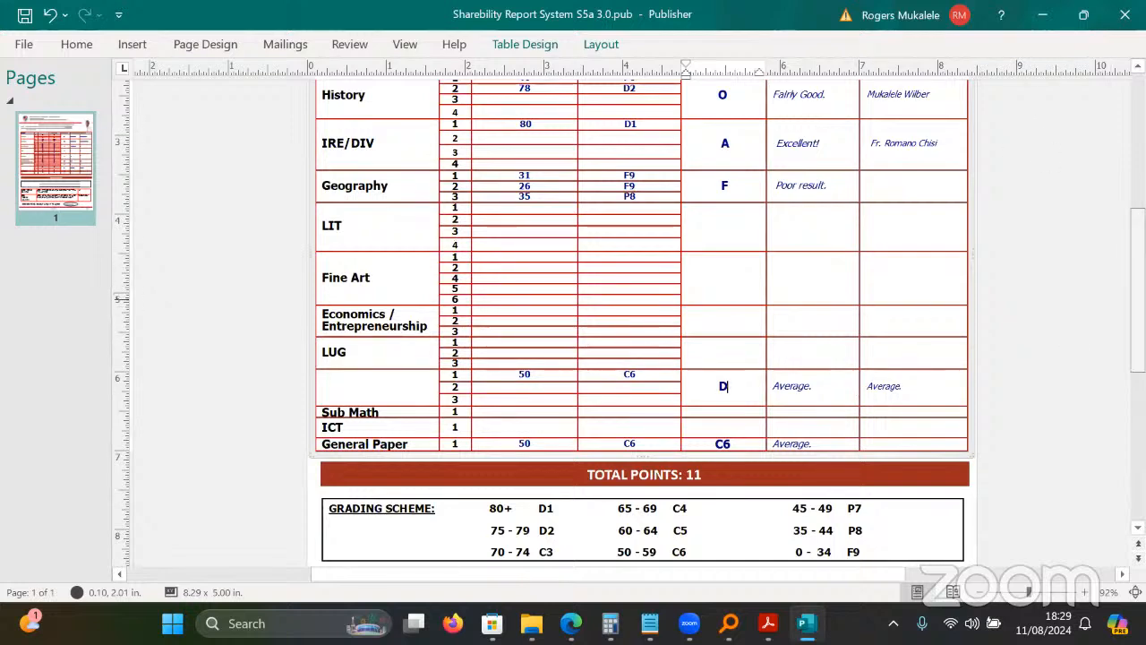
pyautogui.scroll(4, 644, 323)
pyautogui.scroll(-1, 630, 327)
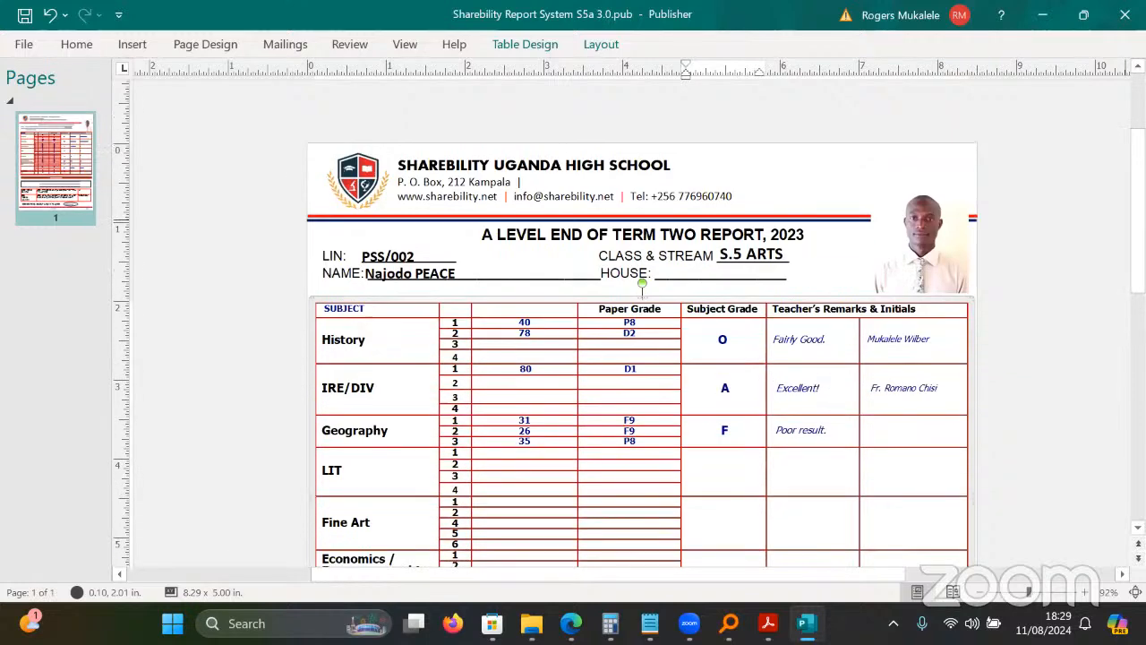
pyautogui.click(1124, 14)
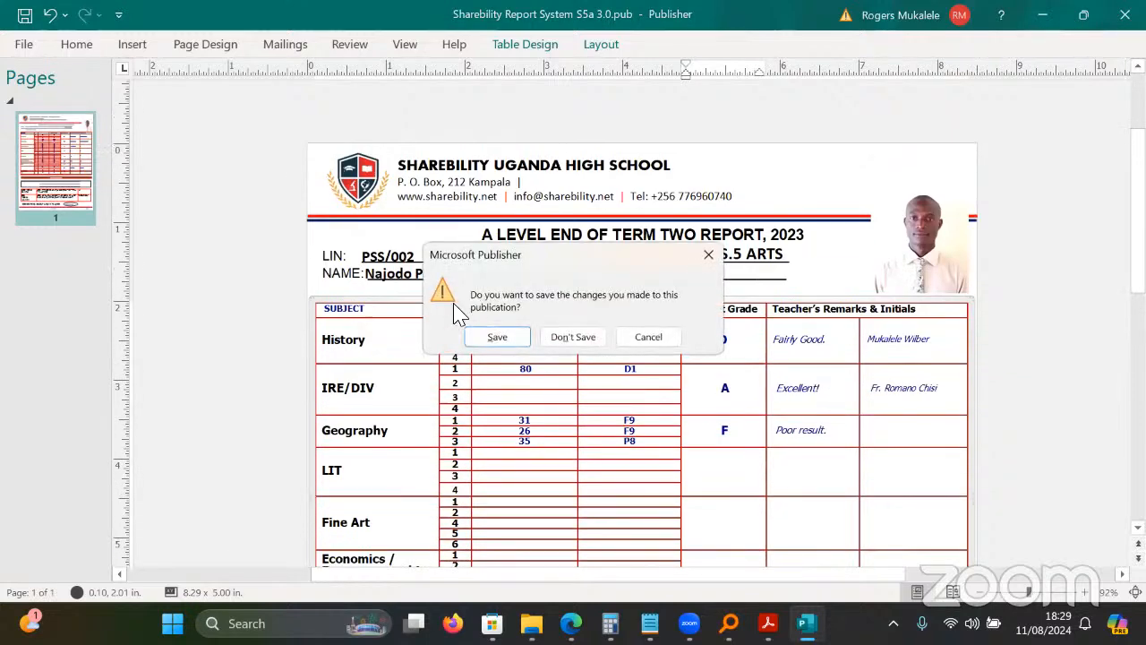
pyautogui.click(573, 338)
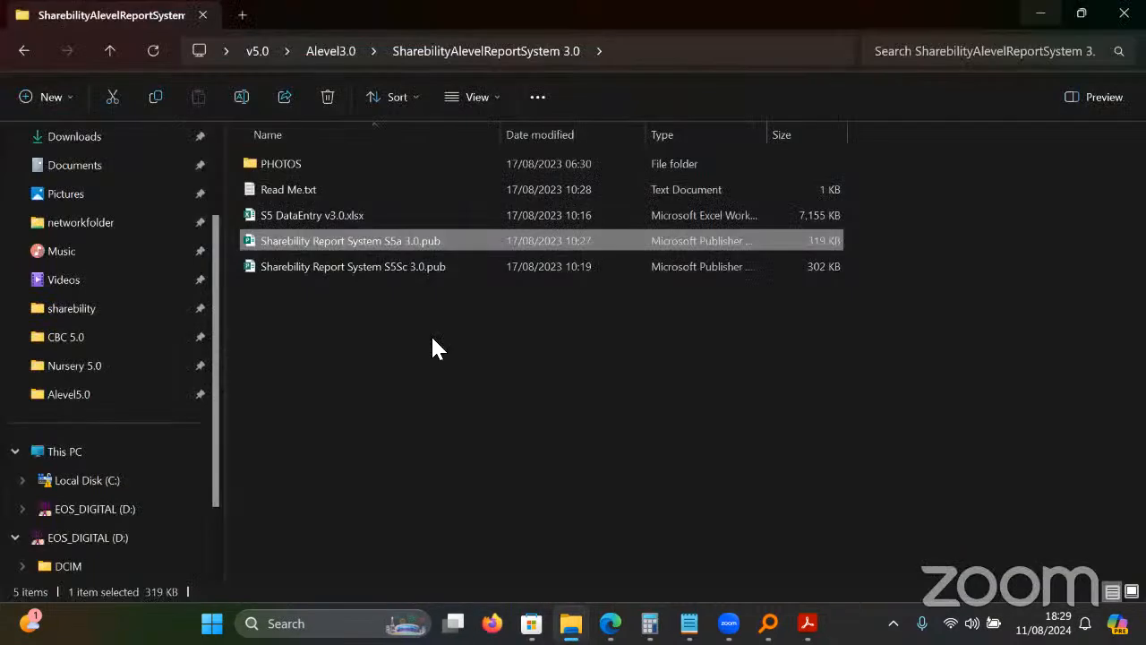
# Open Sharebility Report System S5Sc 3.0.pub with its external data and choose to reconnect.
pyautogui.click(430, 334)
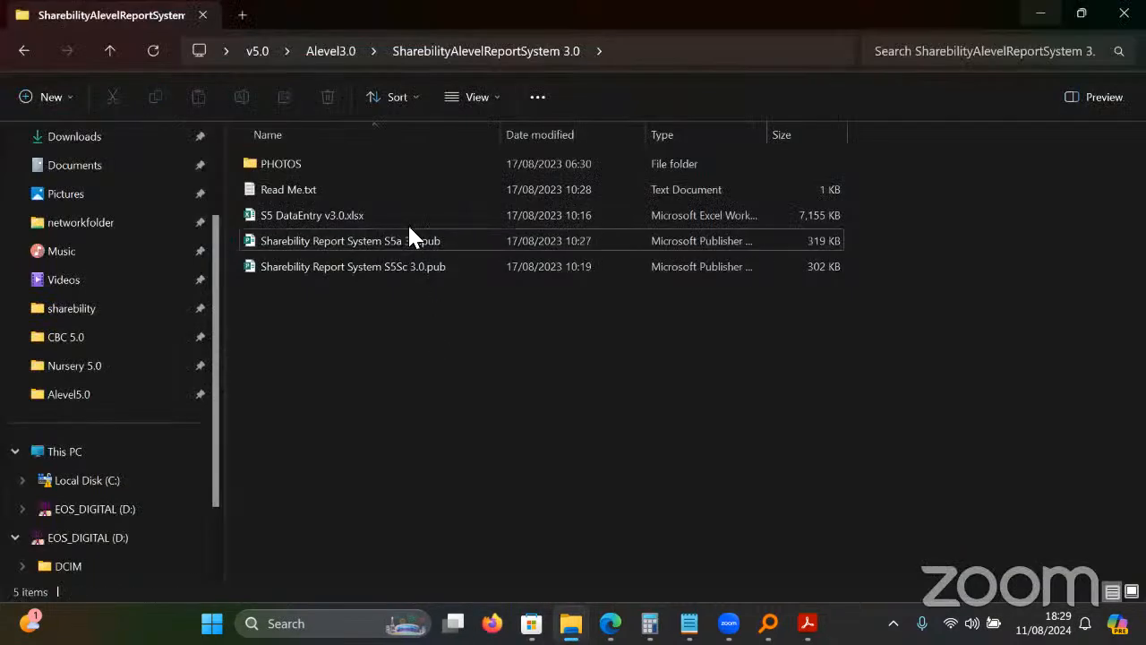
pyautogui.doubleClick(389, 276)
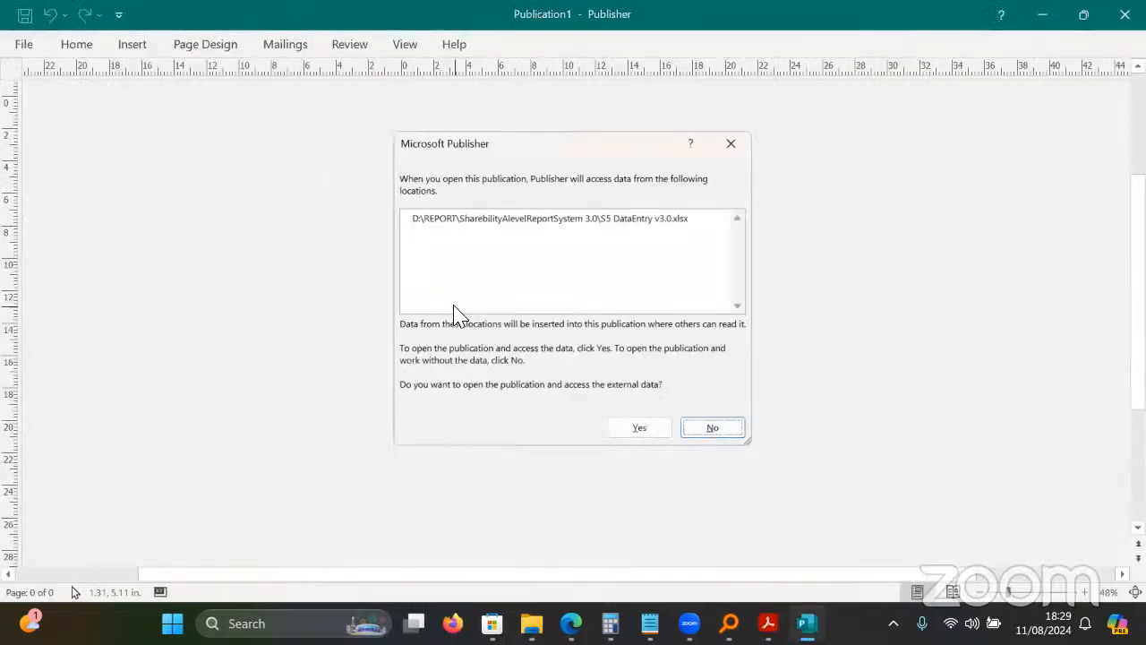
pyautogui.click(634, 434)
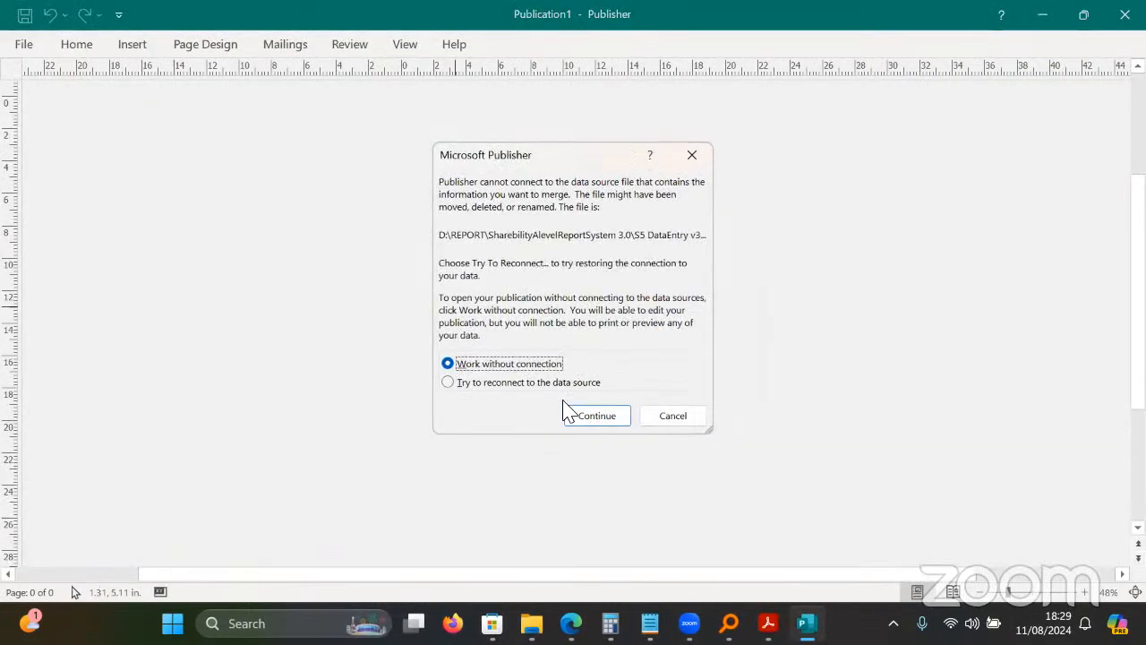
pyautogui.click(514, 387)
pyautogui.click(582, 417)
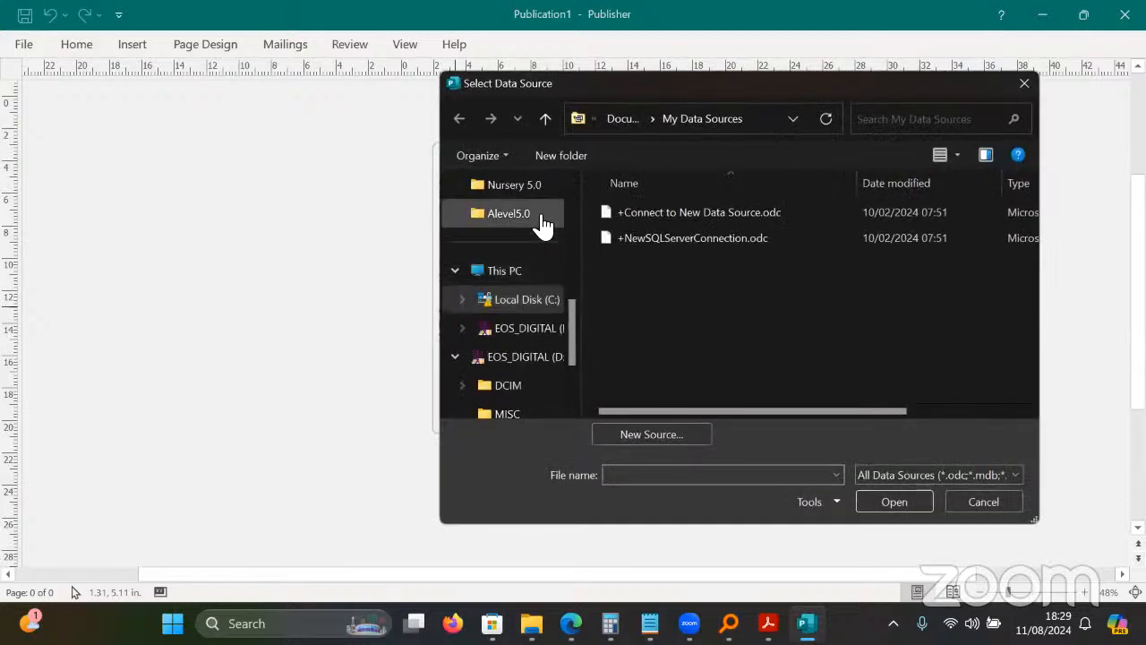
# Select S5 DataEntry v3.0.xlsx from Desktop > v5.0 > Alevel3.0 and confirm its data table.
pyautogui.moveTo(574, 313); pyautogui.dragTo(578, 184)
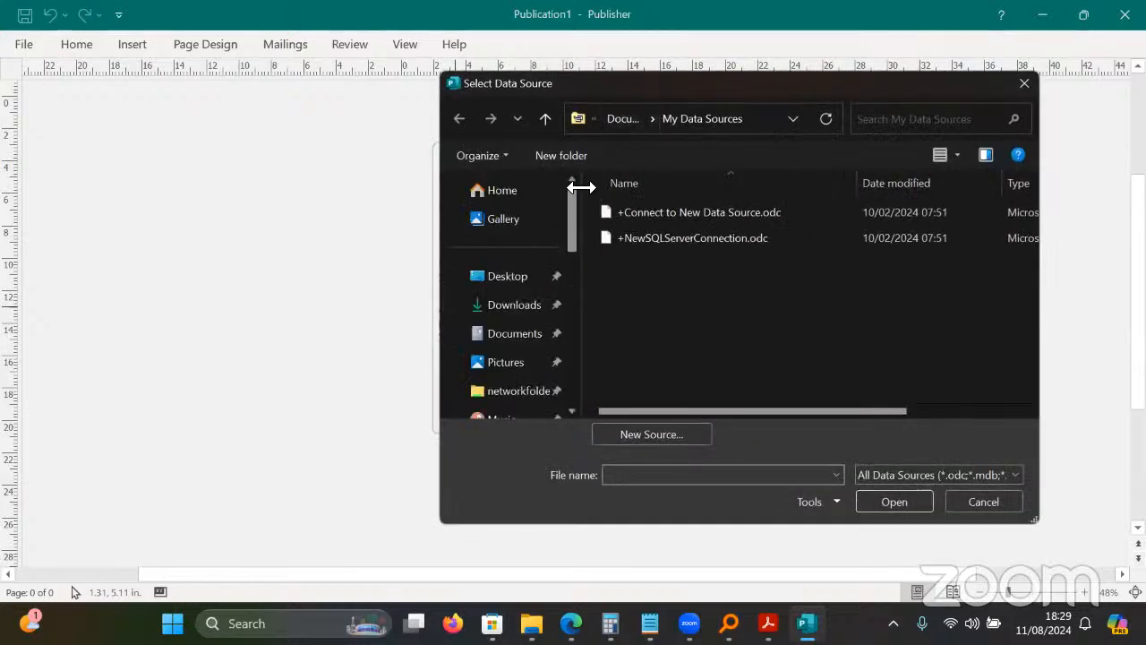
pyautogui.click(527, 273)
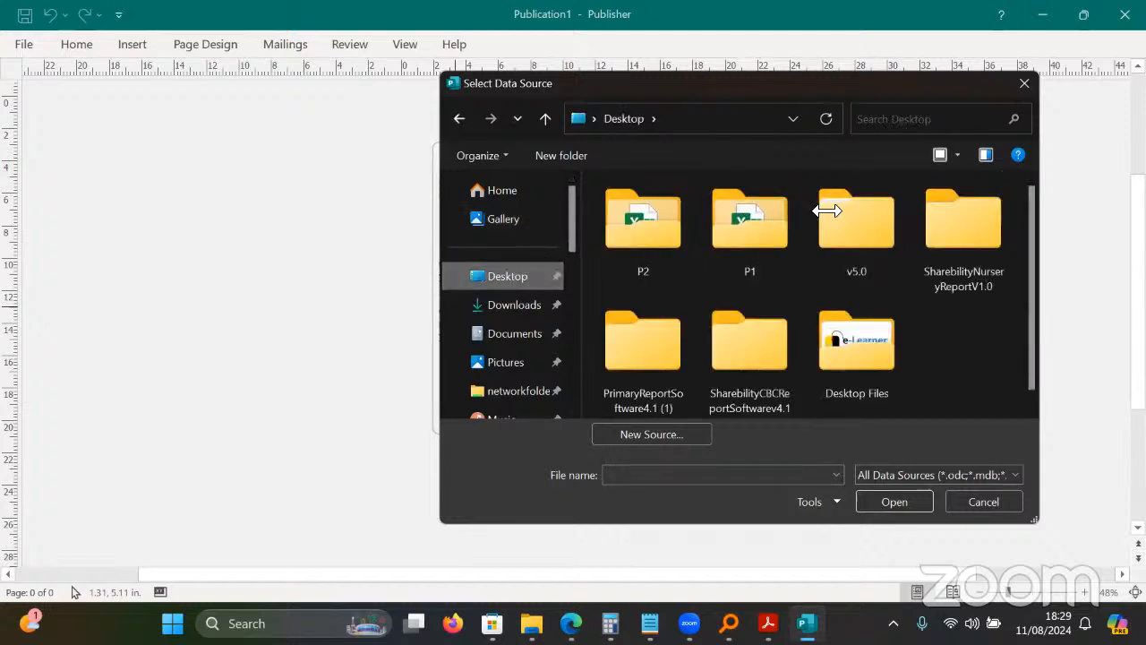
pyautogui.doubleClick(867, 224)
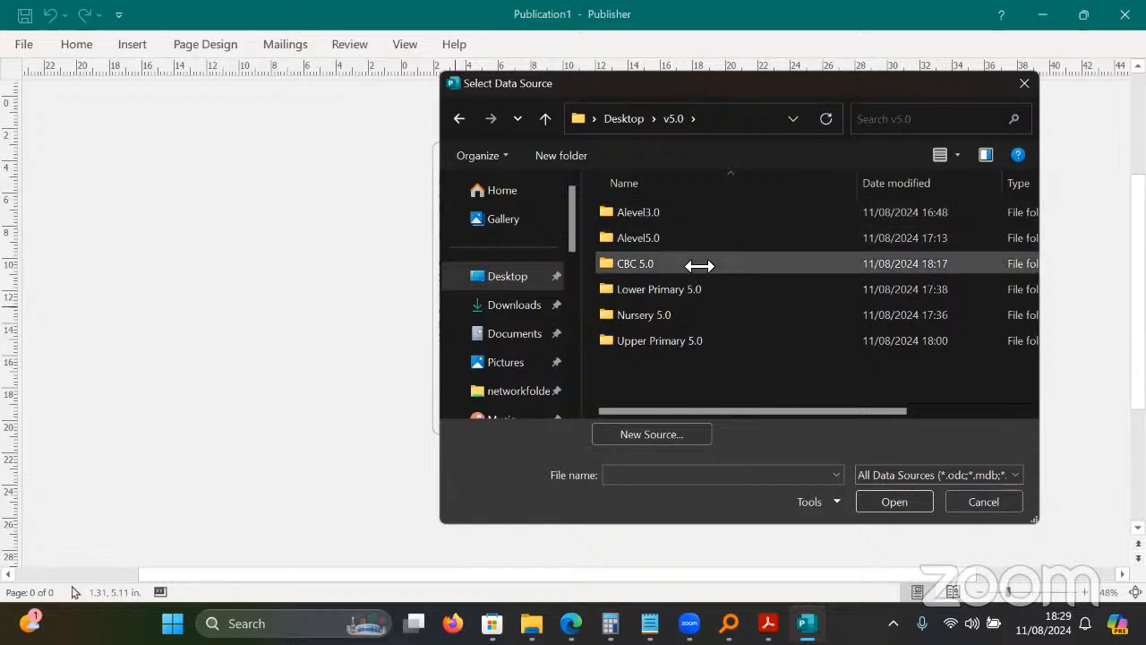
pyautogui.doubleClick(714, 212)
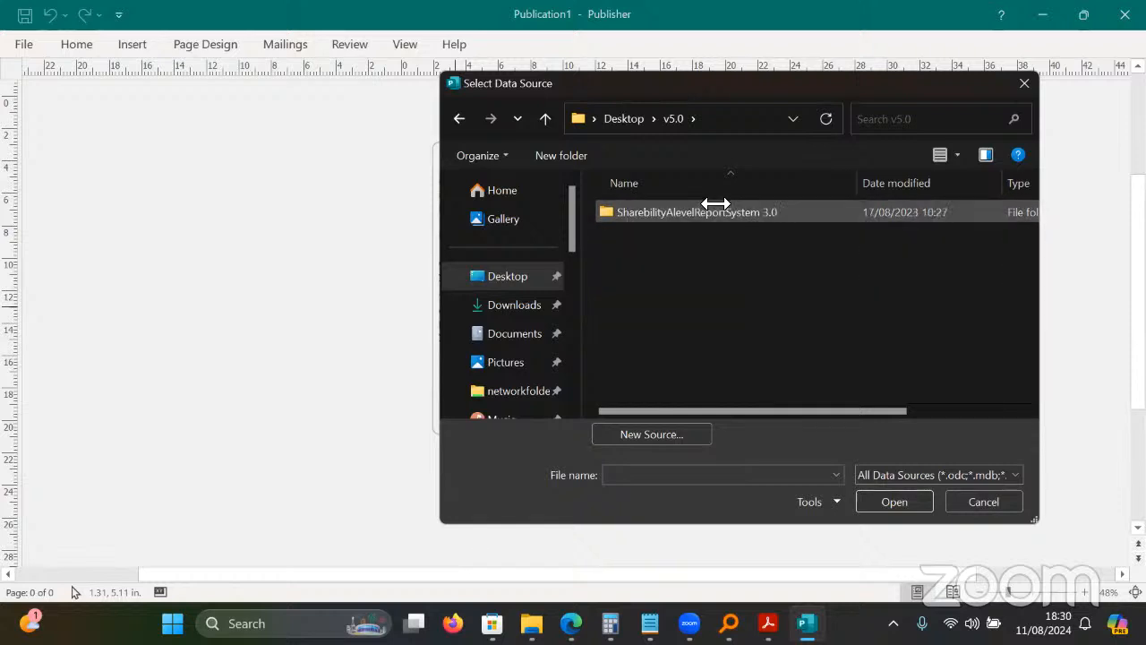
pyautogui.doubleClick(712, 212)
pyautogui.click(688, 264)
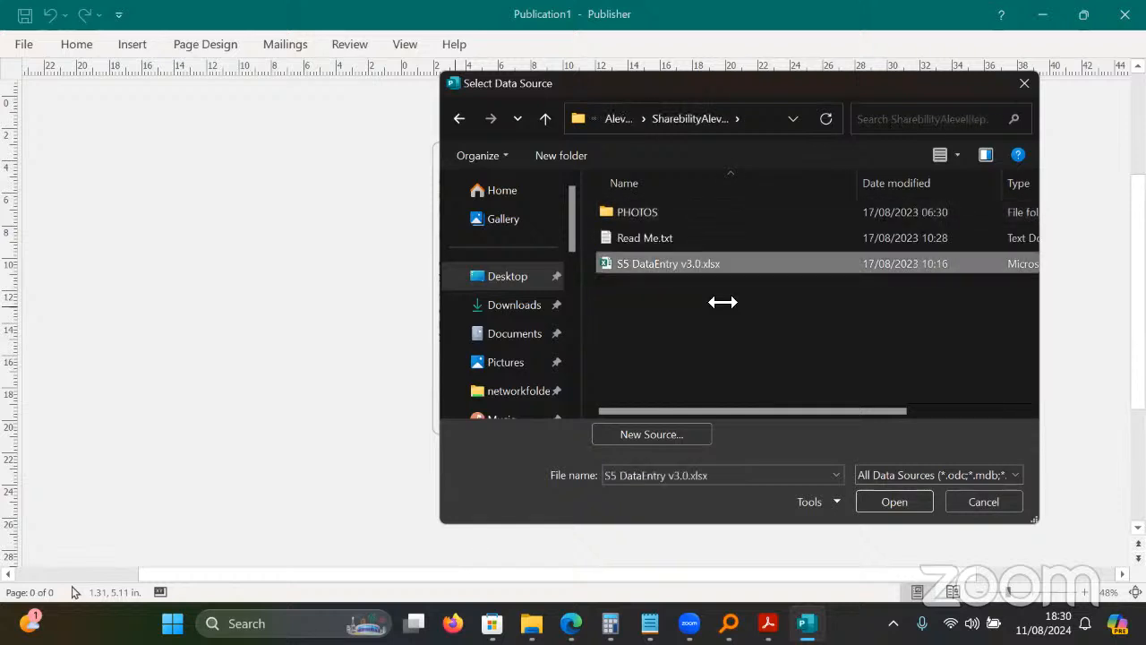
pyautogui.press('Return')
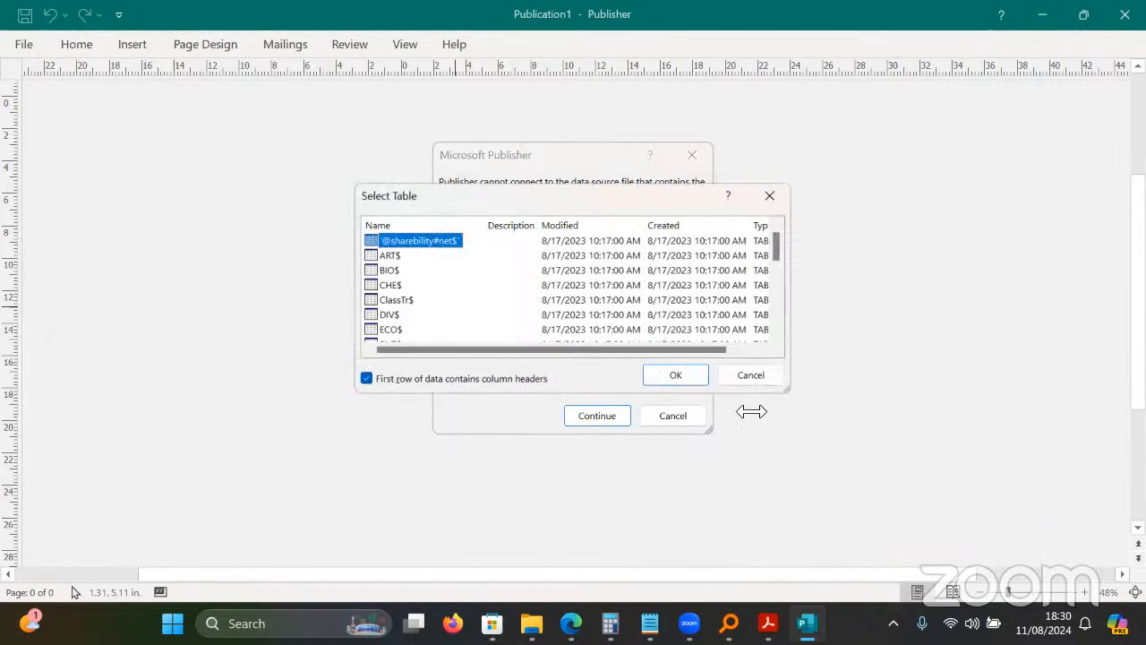
pyautogui.click(702, 383)
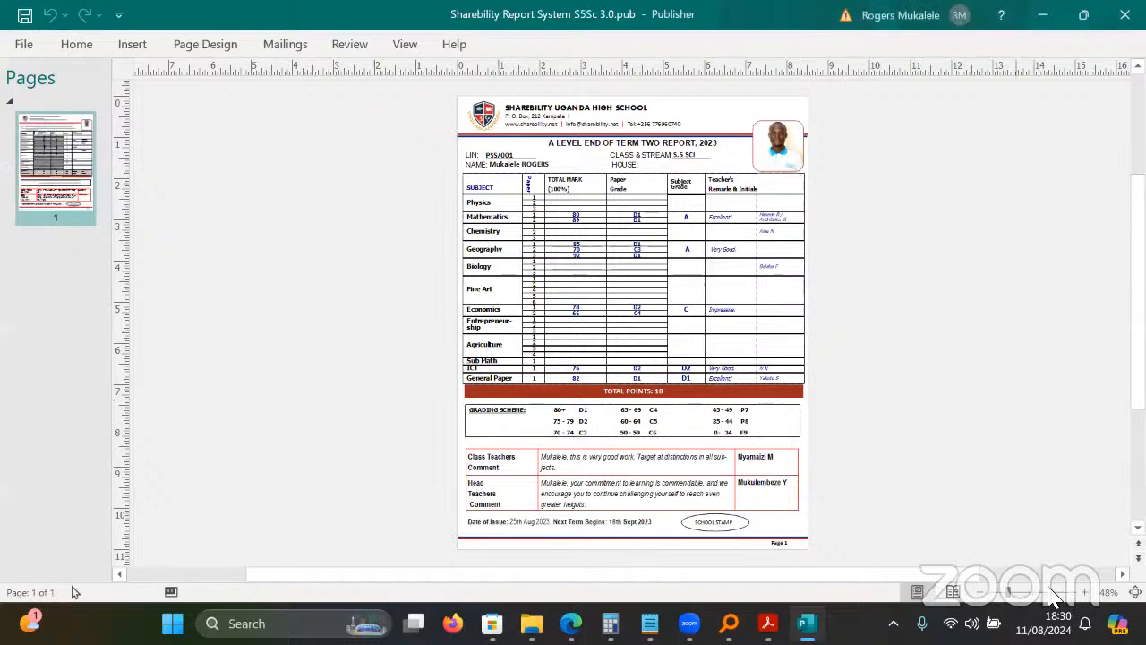
# Zoom the S5Sc report to 100% and review the merged Mathematics grade.
pyautogui.click(1081, 592)
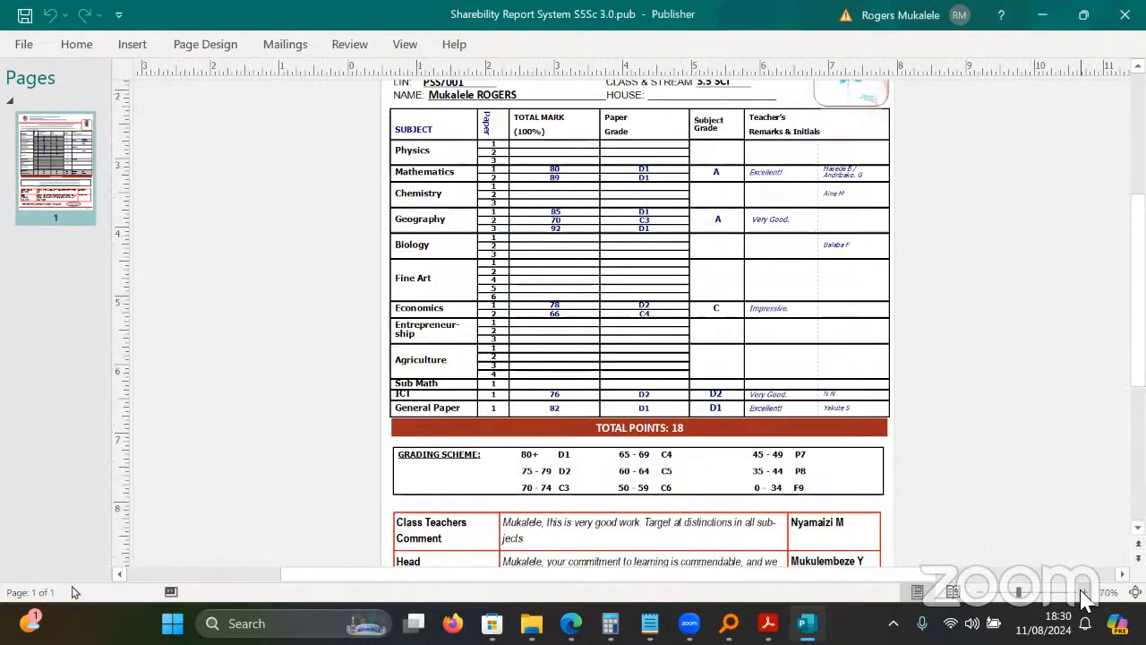
pyautogui.click(1081, 592)
pyautogui.click(1081, 592)
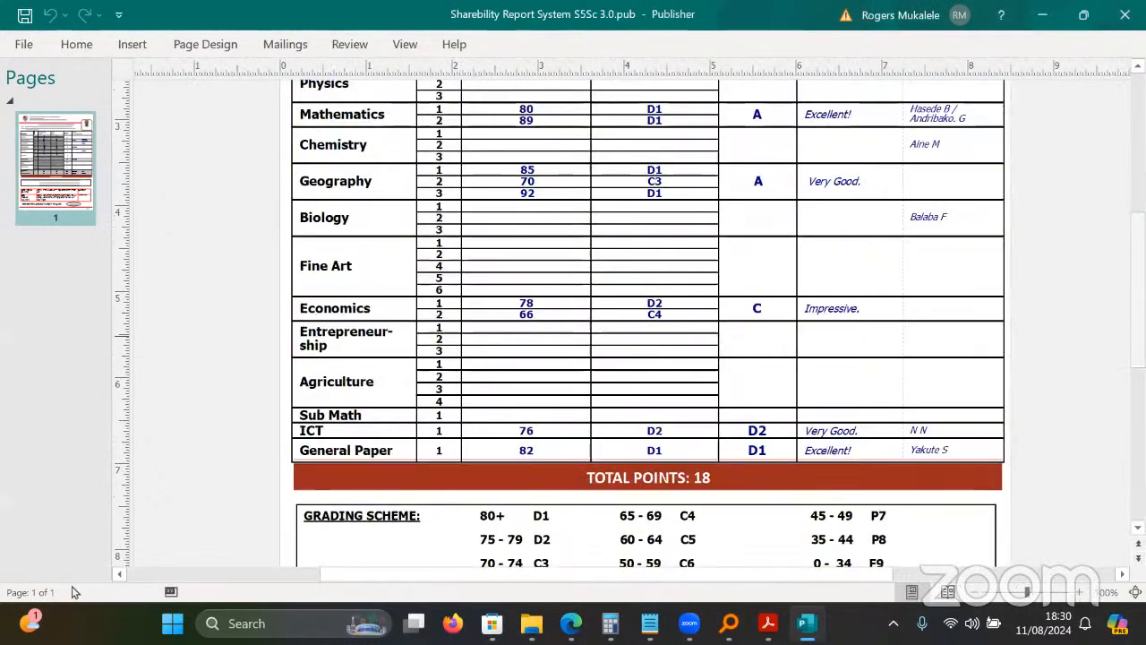
pyautogui.scroll(2, 1081, 371)
pyautogui.scroll(3, 1101, 401)
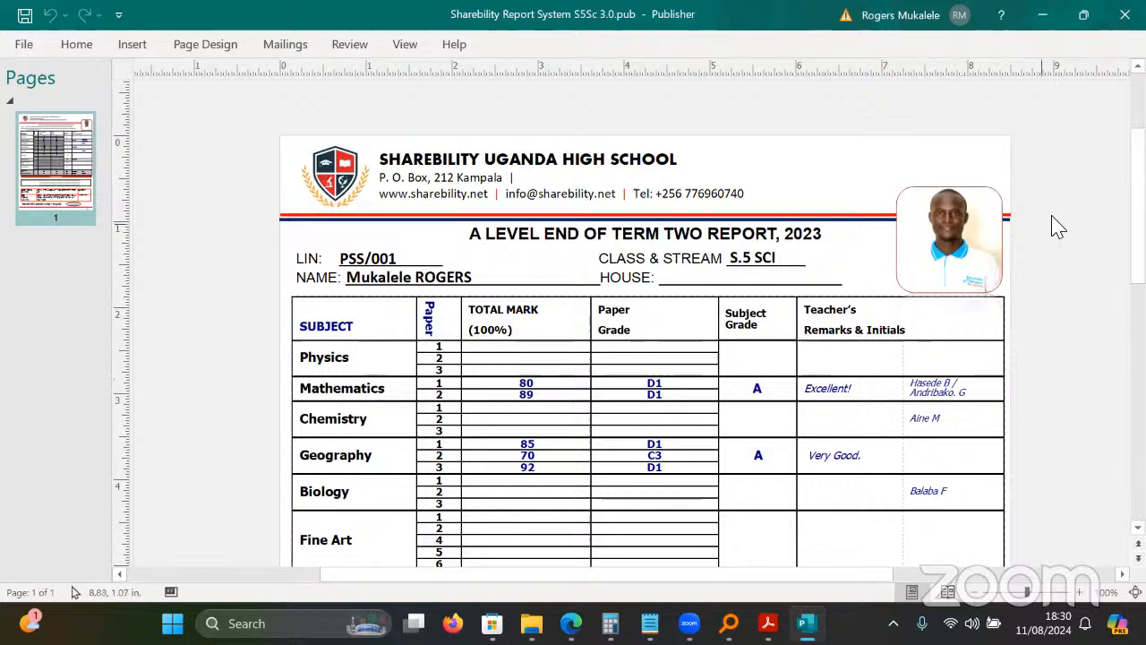
pyautogui.scroll(-6, 74, 591)
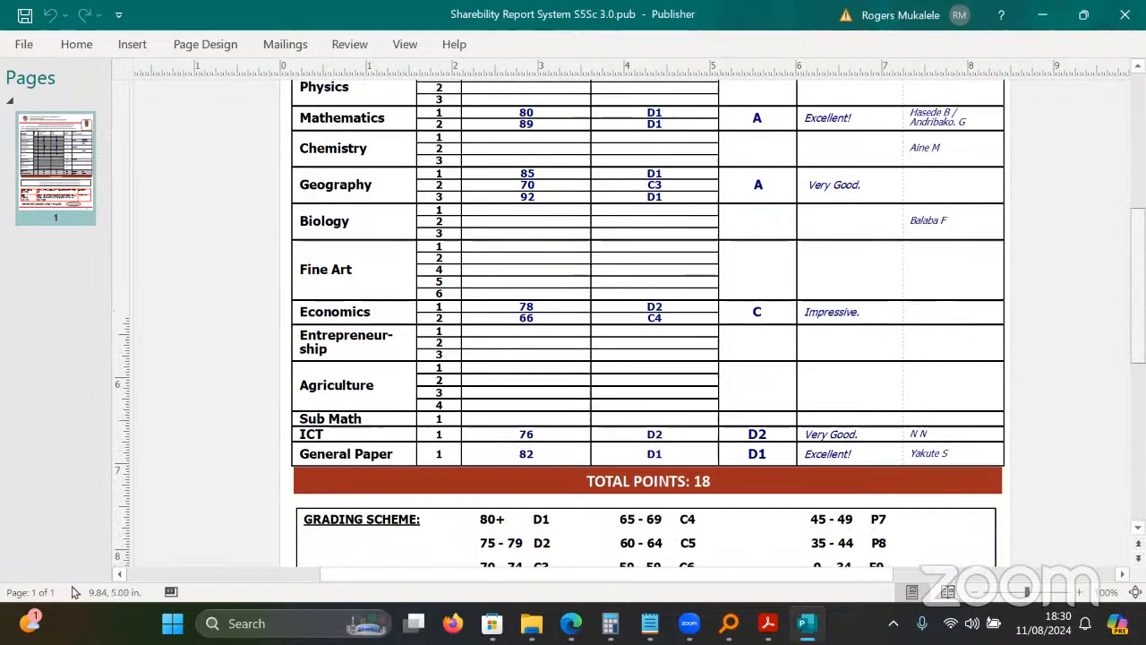
pyautogui.scroll(3, 74, 592)
pyautogui.scroll(1, 74, 592)
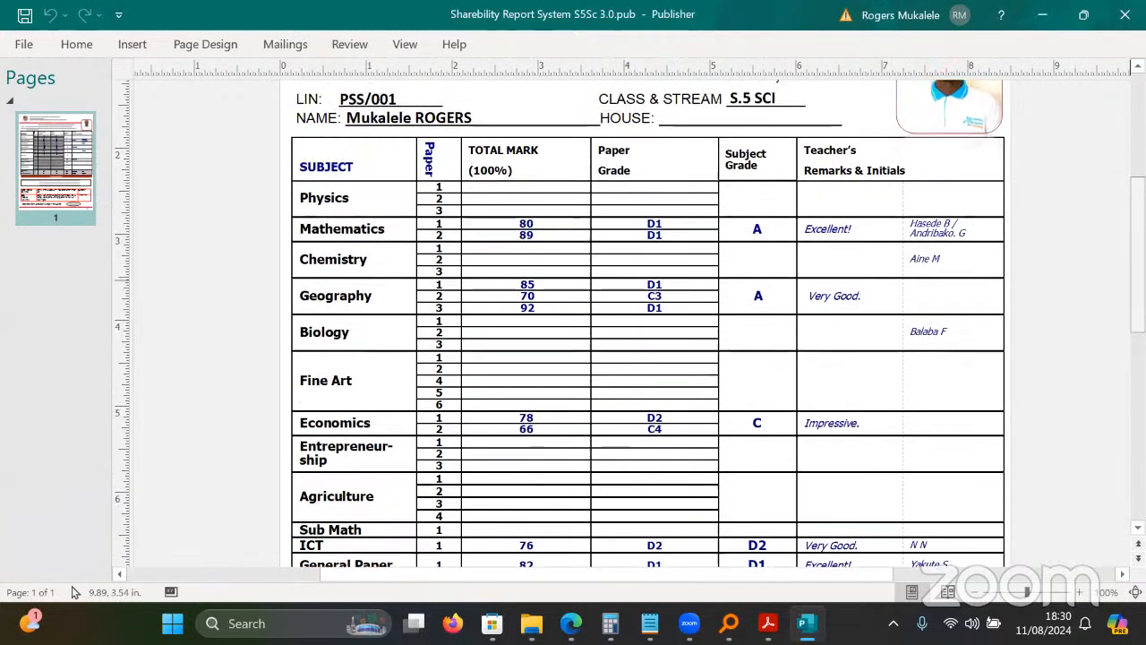
pyautogui.click(754, 233)
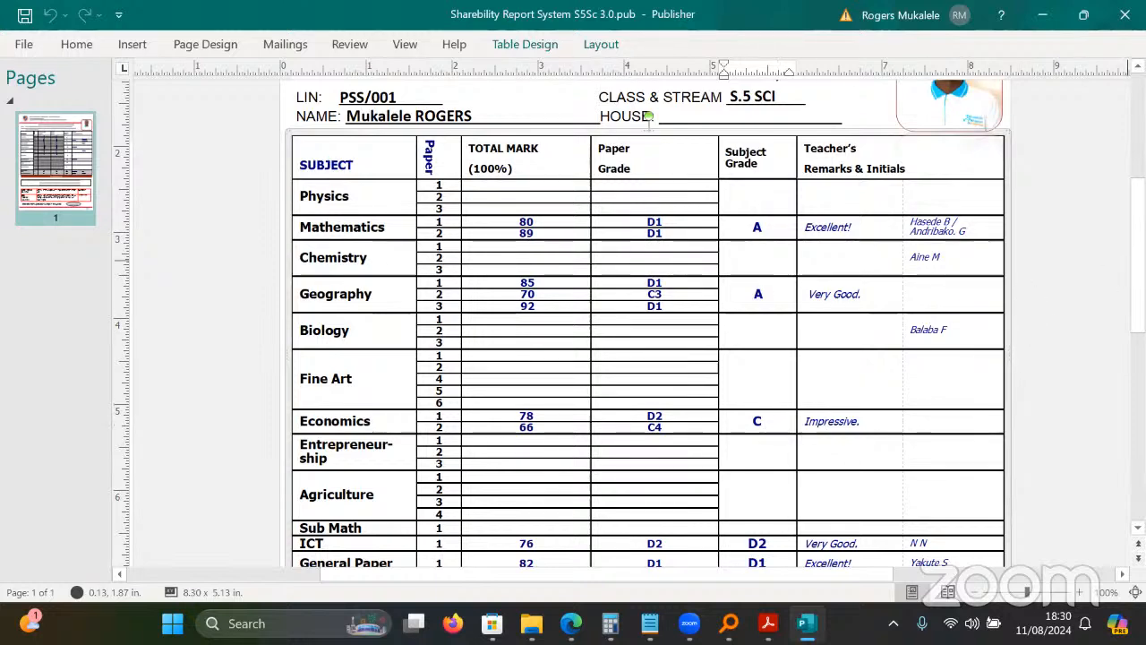
# Check the ICT grade D2, General Paper grade, 18 total points and head teacher's comment, then close.
pyautogui.scroll(-5, 650, 121)
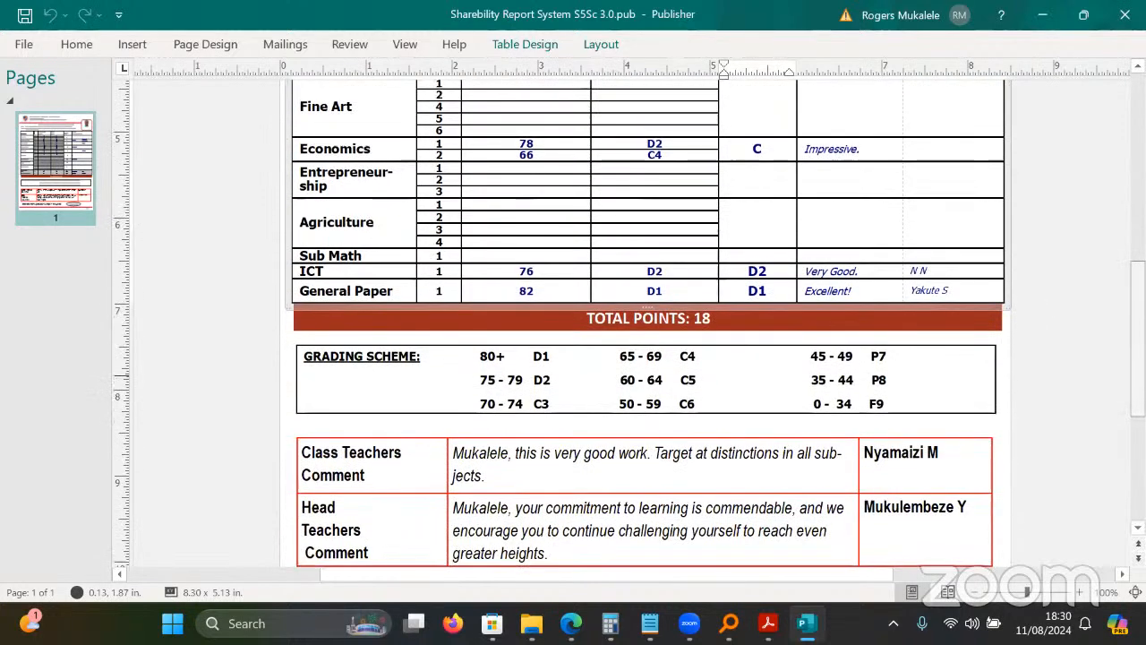
pyautogui.doubleClick(760, 273)
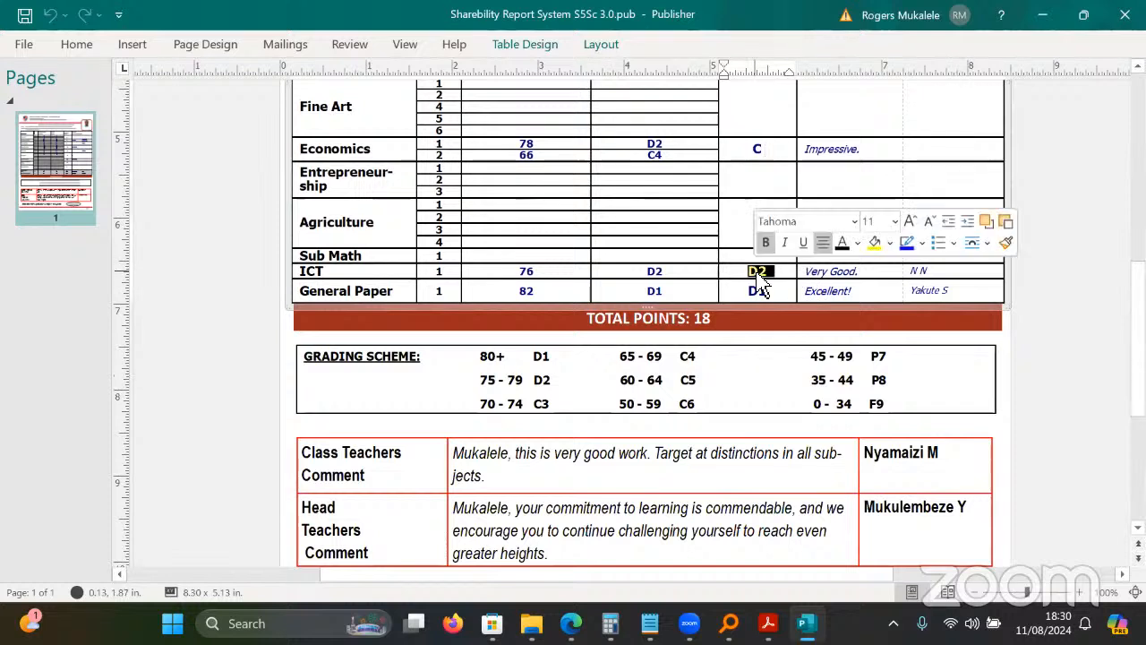
pyautogui.click(763, 292)
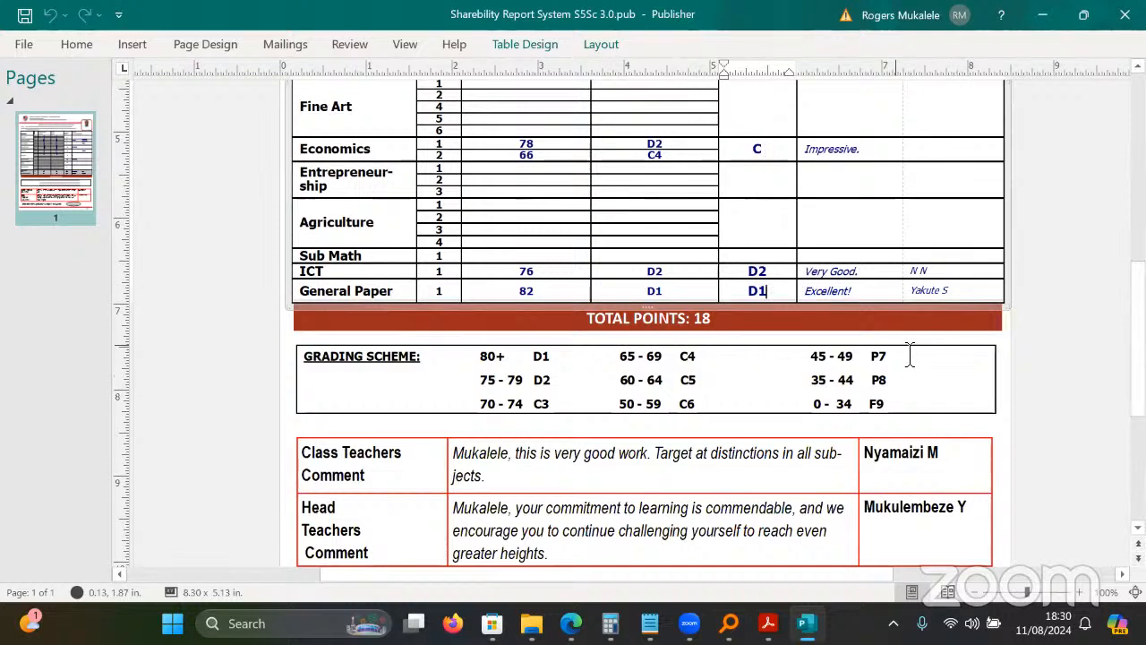
pyautogui.click(725, 334)
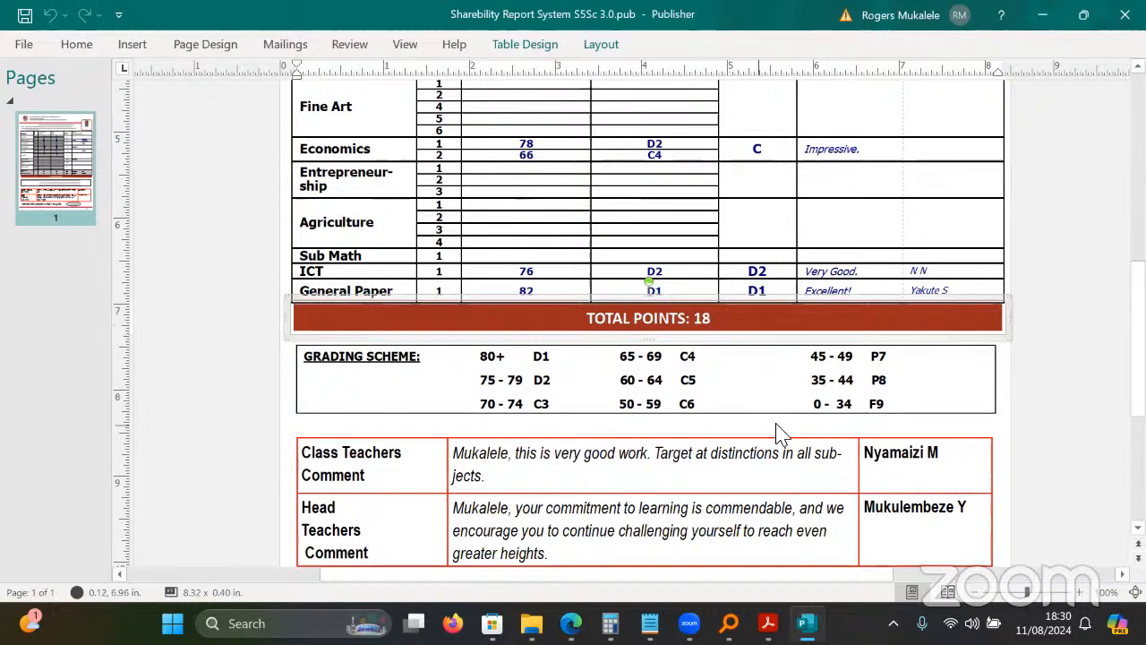
pyautogui.scroll(-5, 644, 322)
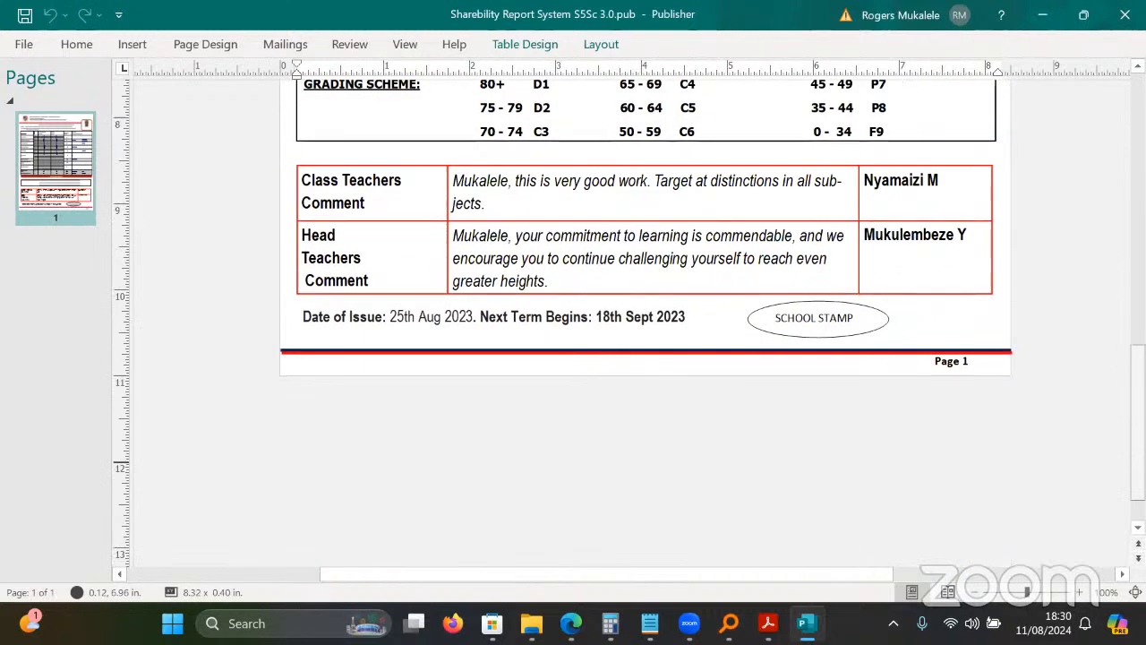
pyautogui.click(568, 268)
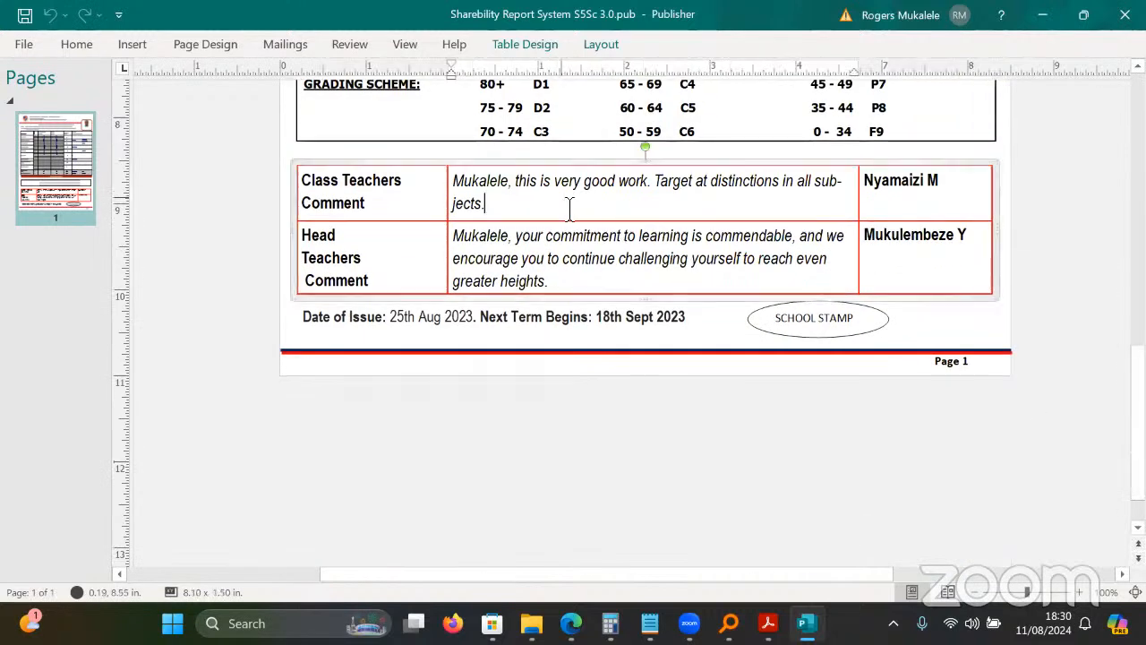
pyautogui.tripleClick(577, 257)
pyautogui.click(716, 394)
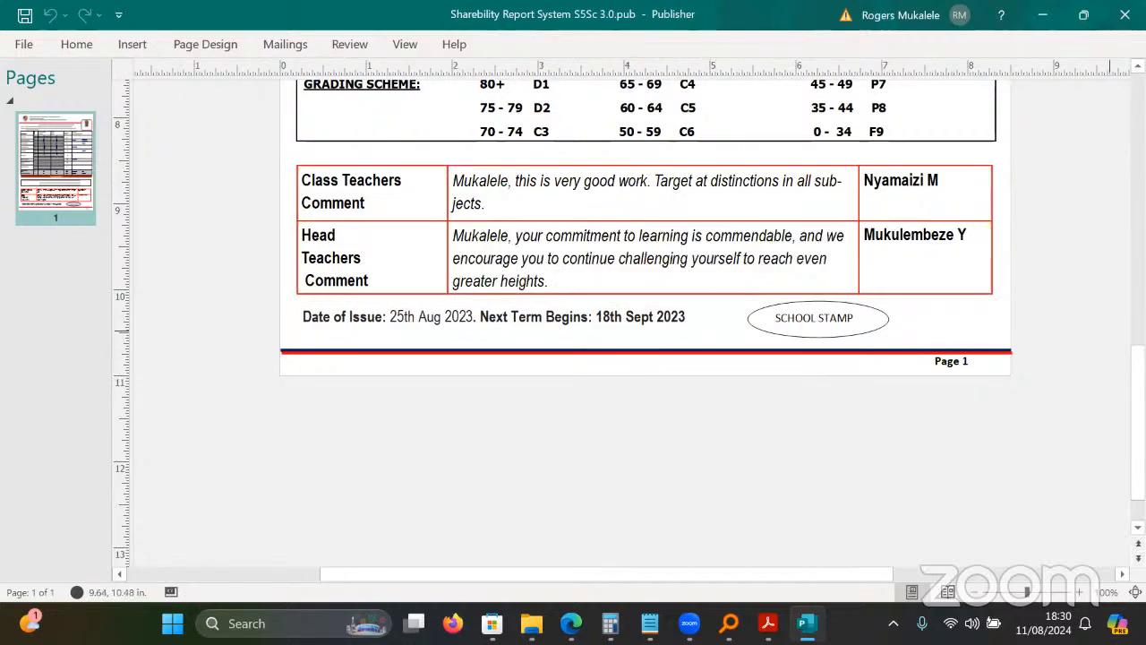
pyautogui.scroll(10, 645, 322)
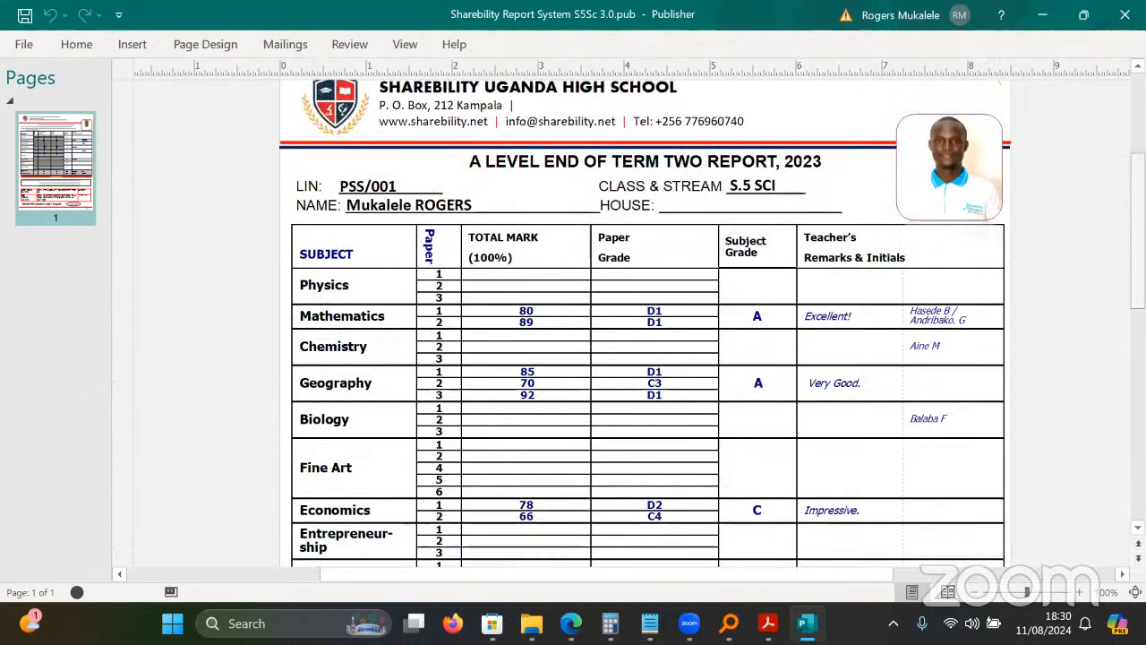
pyautogui.scroll(3, 645, 322)
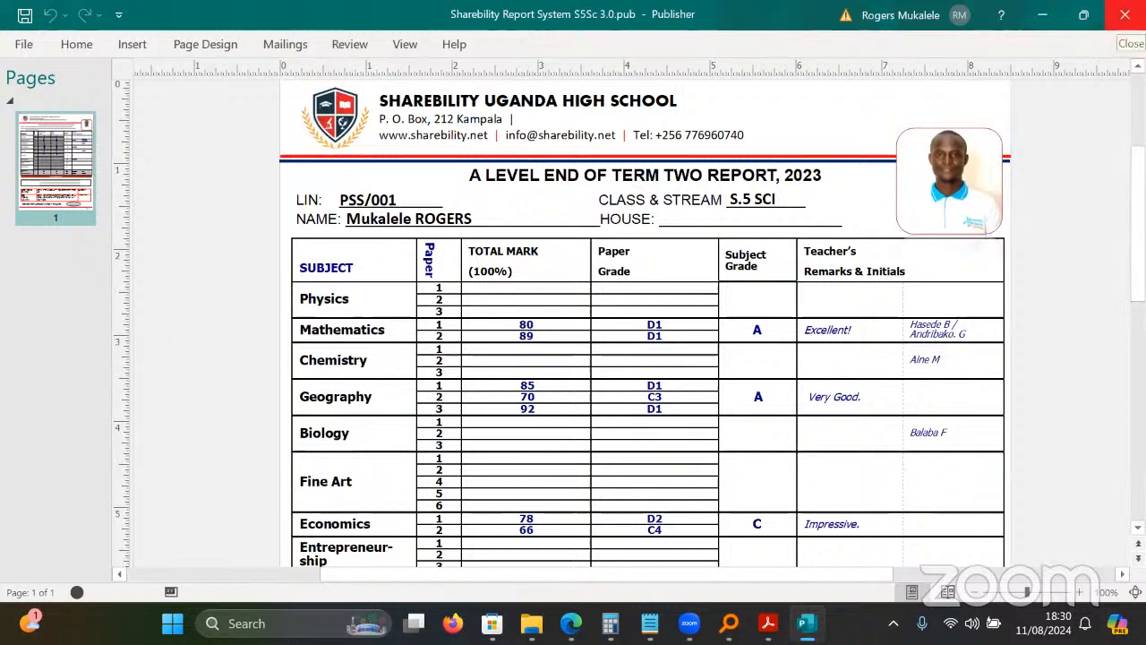
pyautogui.click(1124, 14)
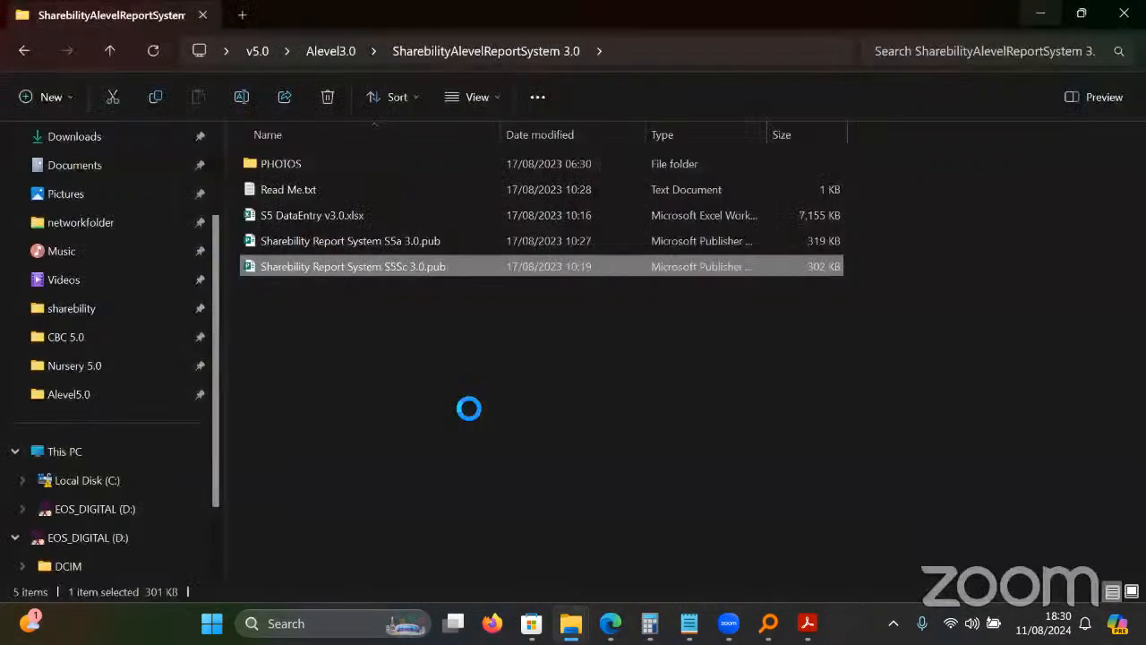
pyautogui.click(358, 223)
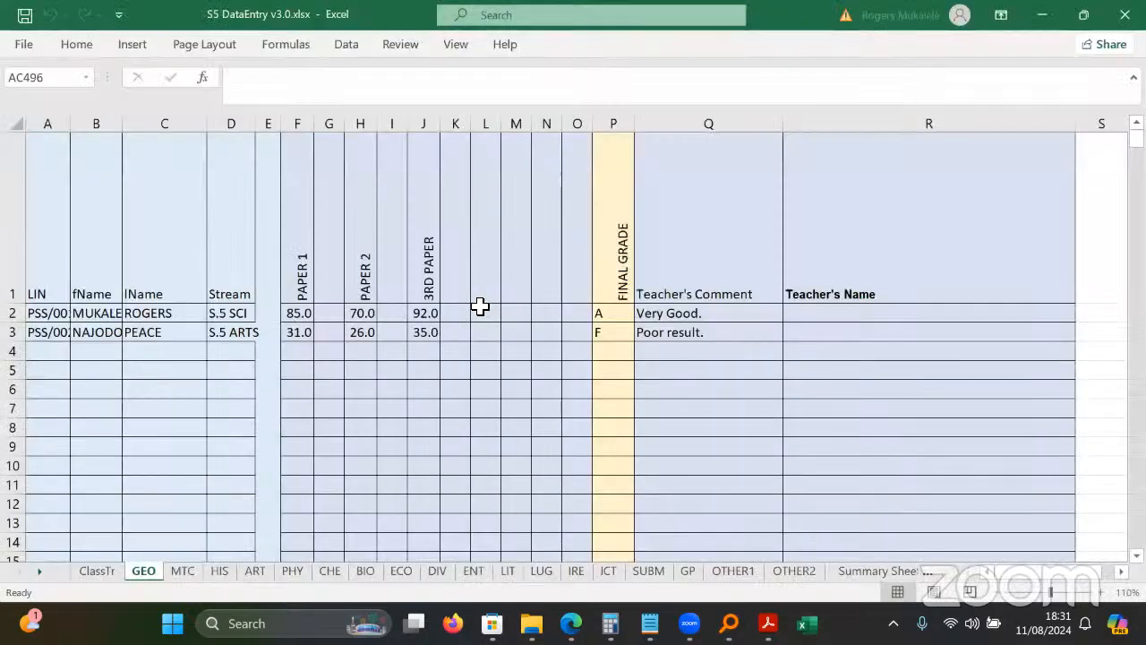
pyautogui.click(301, 236)
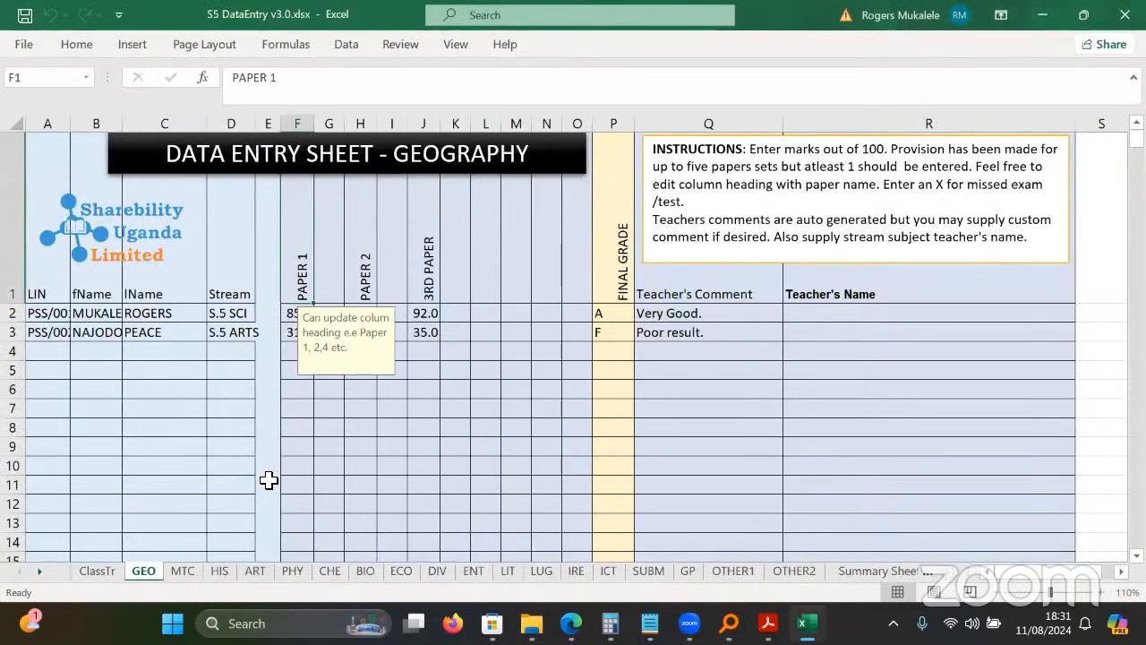
pyautogui.click(98, 575)
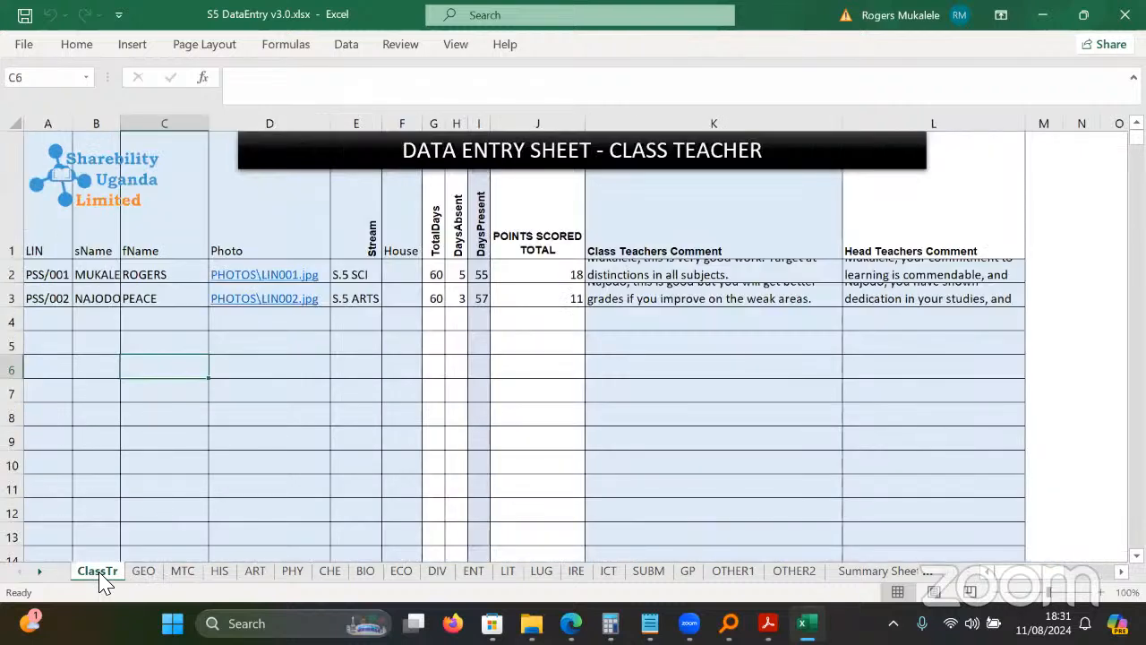
pyautogui.click(143, 573)
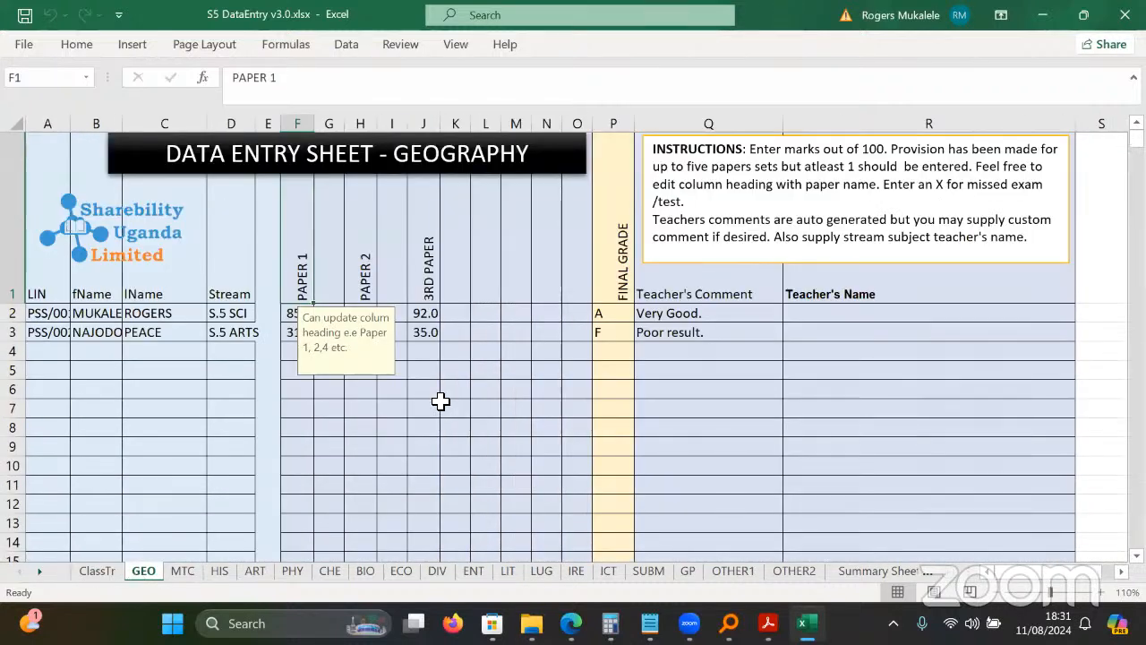
pyautogui.click(441, 401)
pyautogui.click(319, 322)
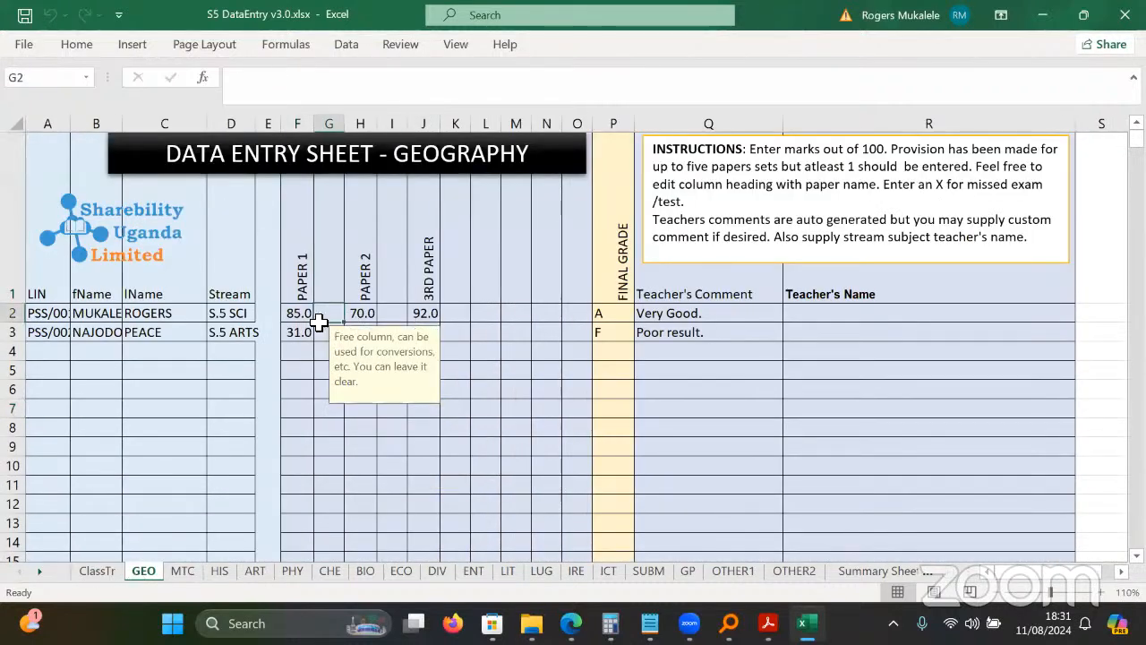
pyautogui.click(217, 575)
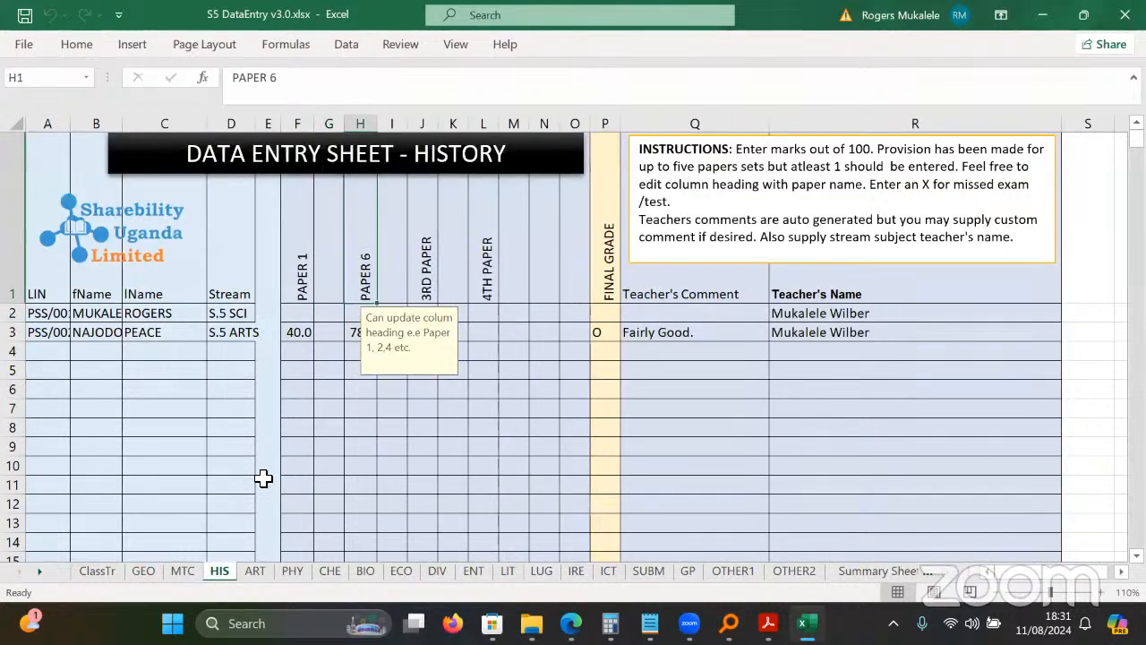
pyautogui.click(302, 392)
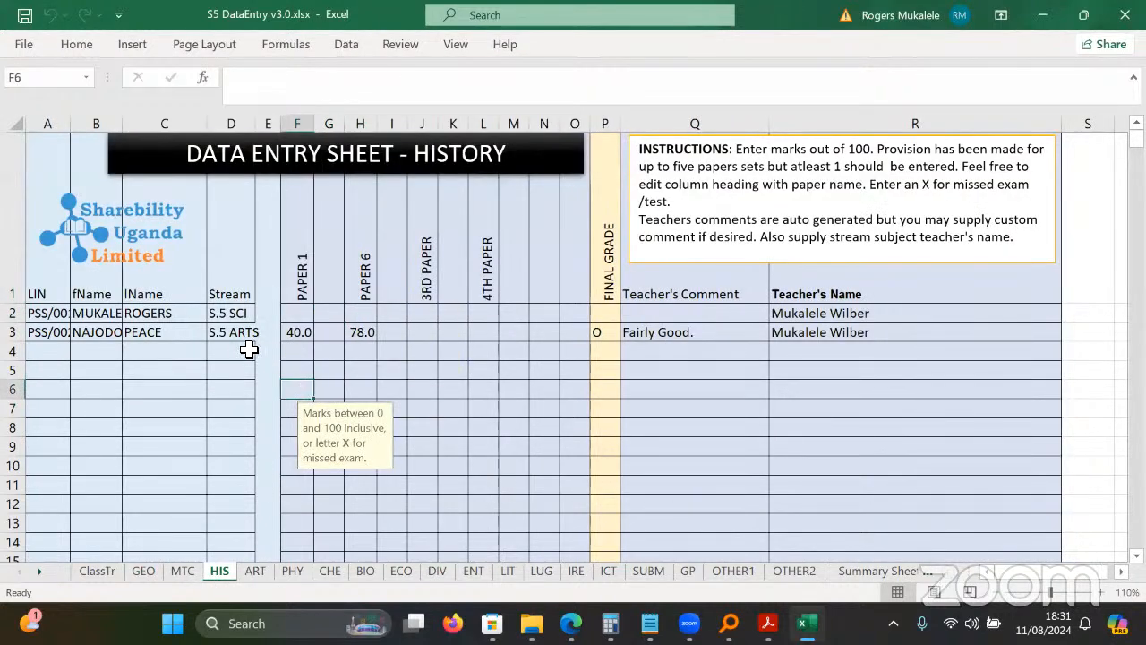
pyautogui.click(242, 338)
pyautogui.click(351, 334)
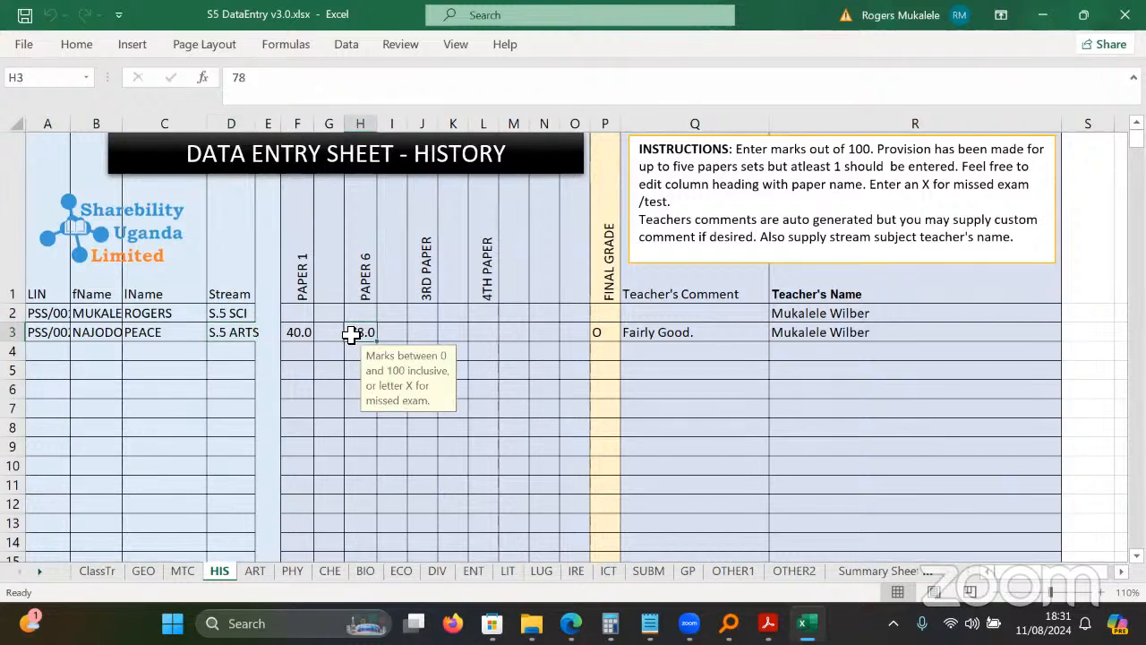
pyautogui.click(340, 580)
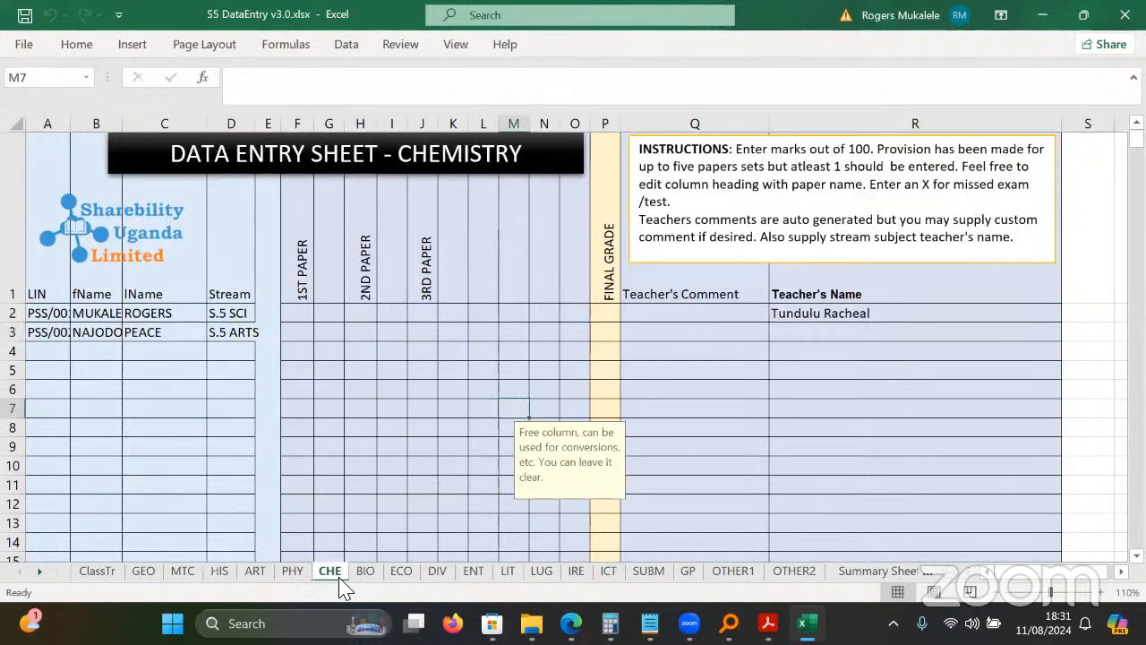
pyautogui.click(366, 573)
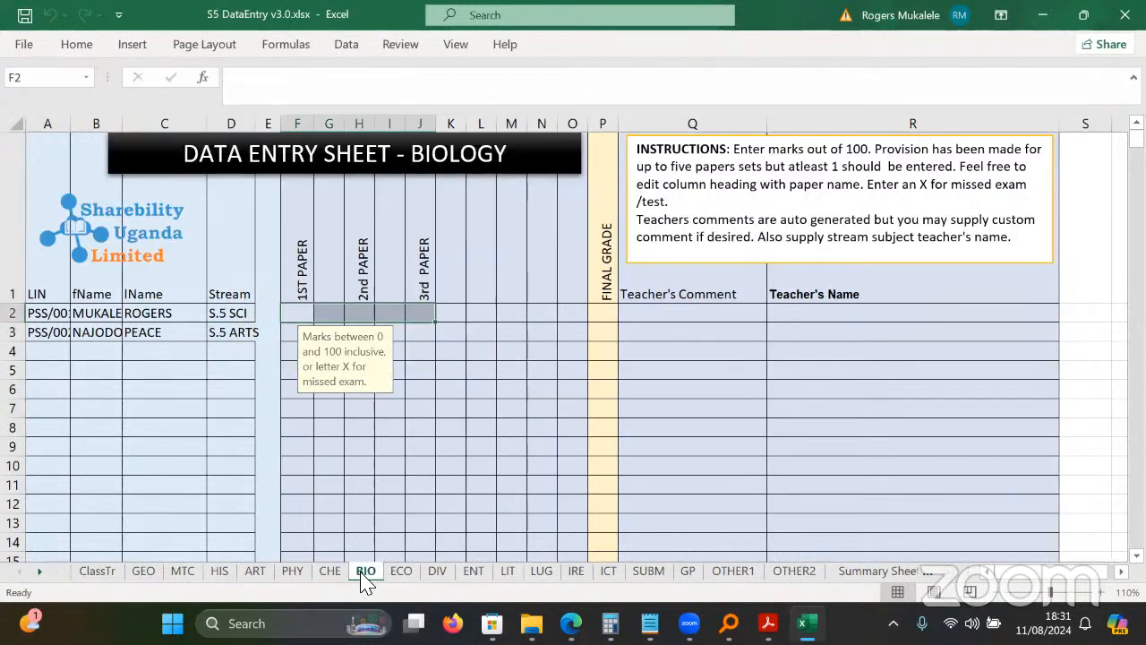
pyautogui.click(452, 338)
pyautogui.click(405, 573)
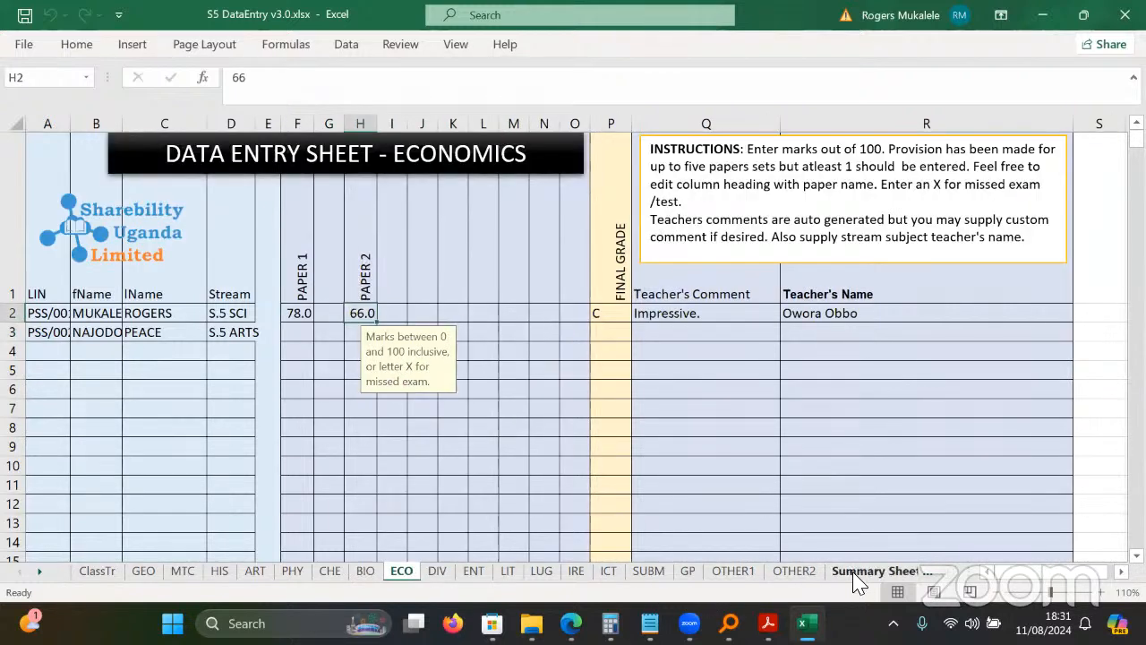
pyautogui.click(873, 571)
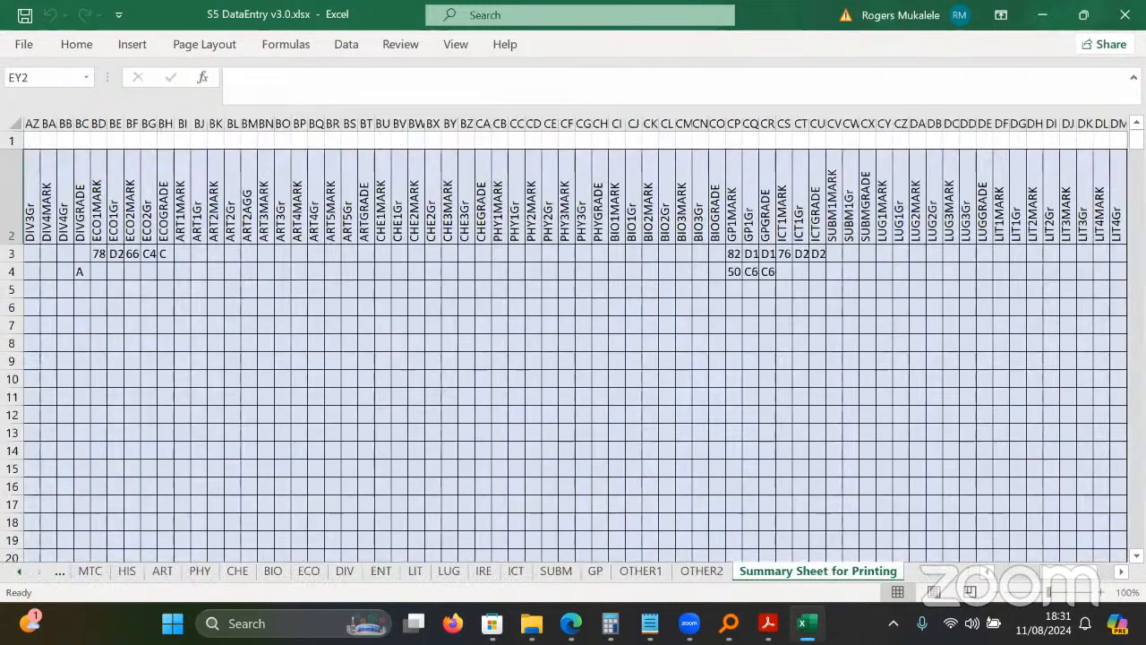
pyautogui.click(484, 572)
pyautogui.click(309, 572)
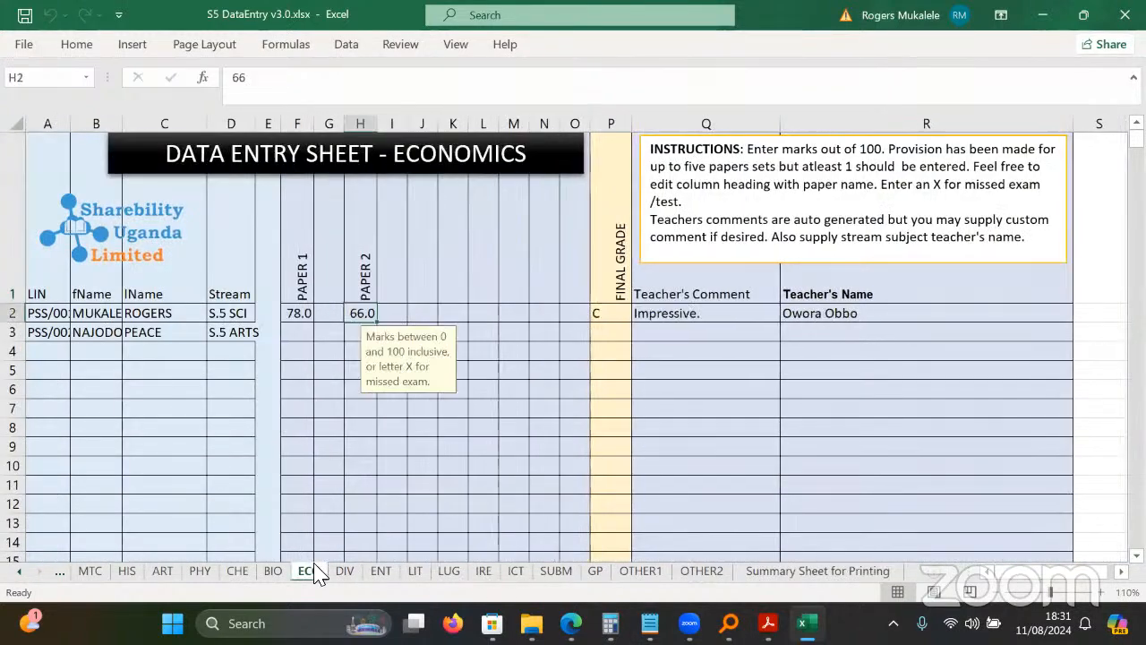
pyautogui.click(552, 390)
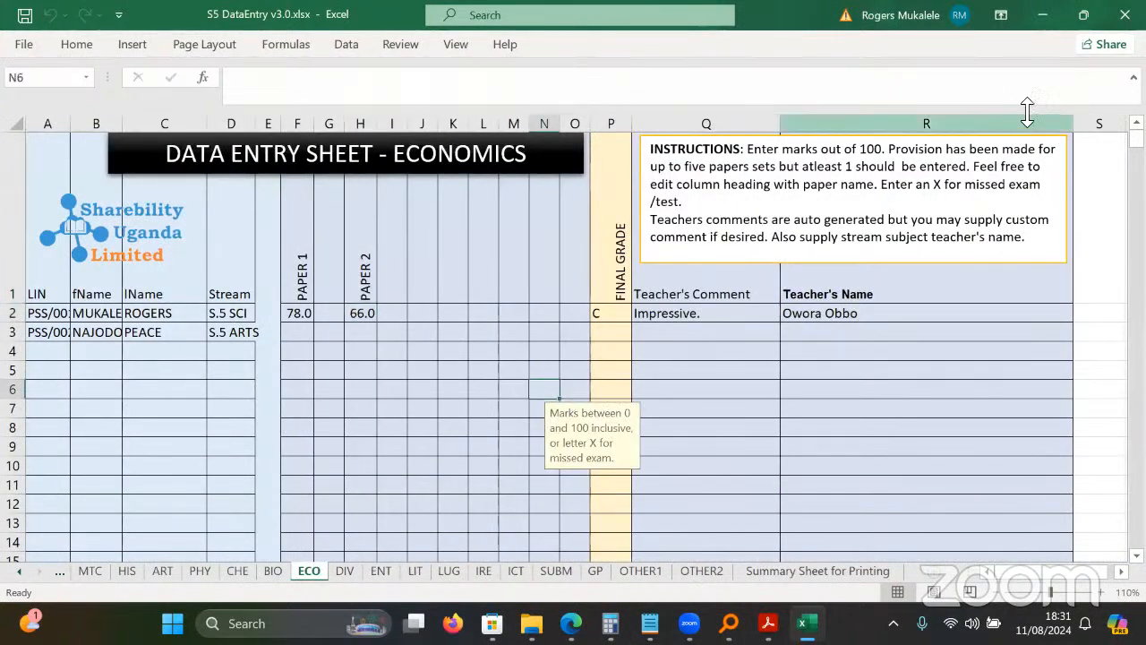
pyautogui.click(1125, 14)
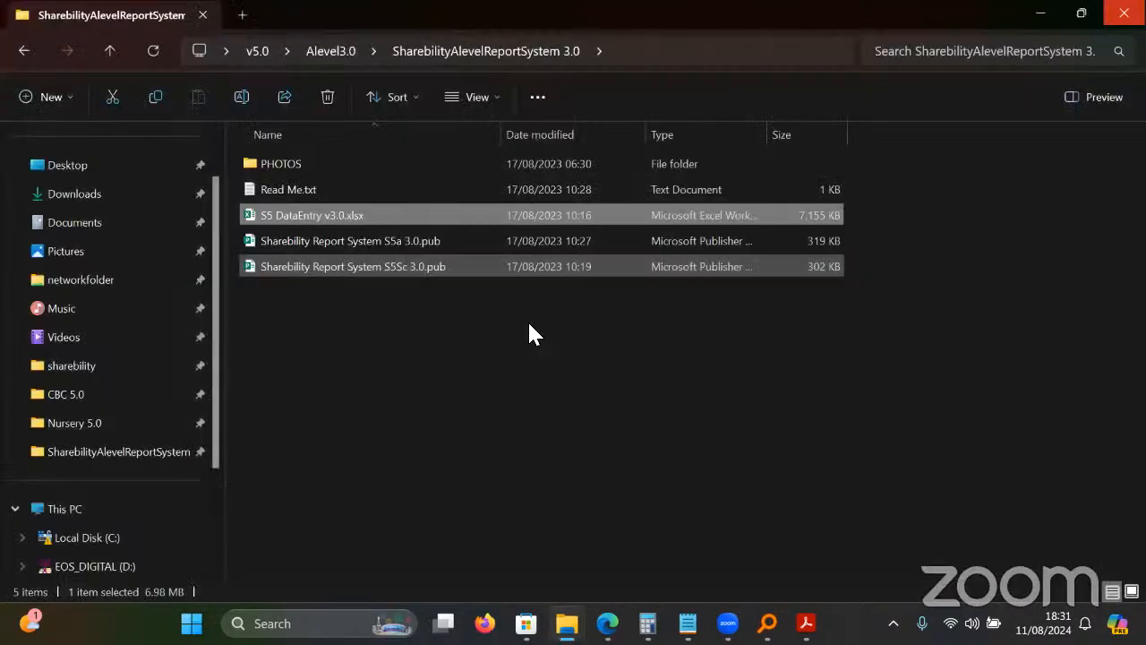
# Go back to v5.0, enter Alevel5.0 and open S5 DataEntry v5.0.xlsx.
pyautogui.click(21, 54)
pyautogui.click(23, 51)
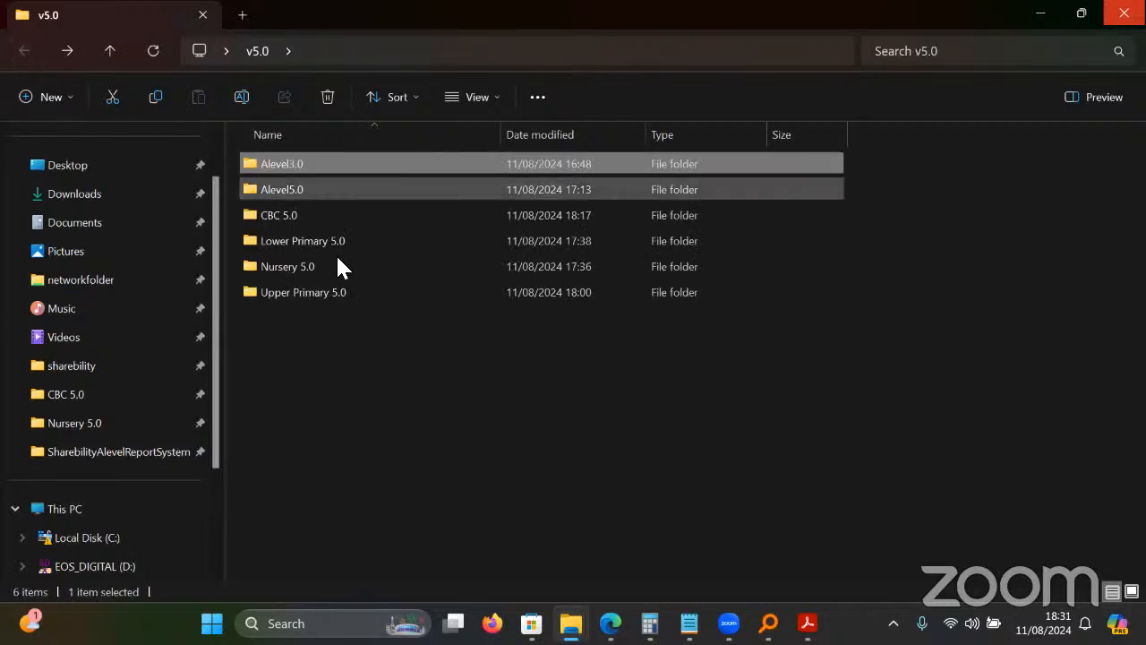
pyautogui.doubleClick(303, 189)
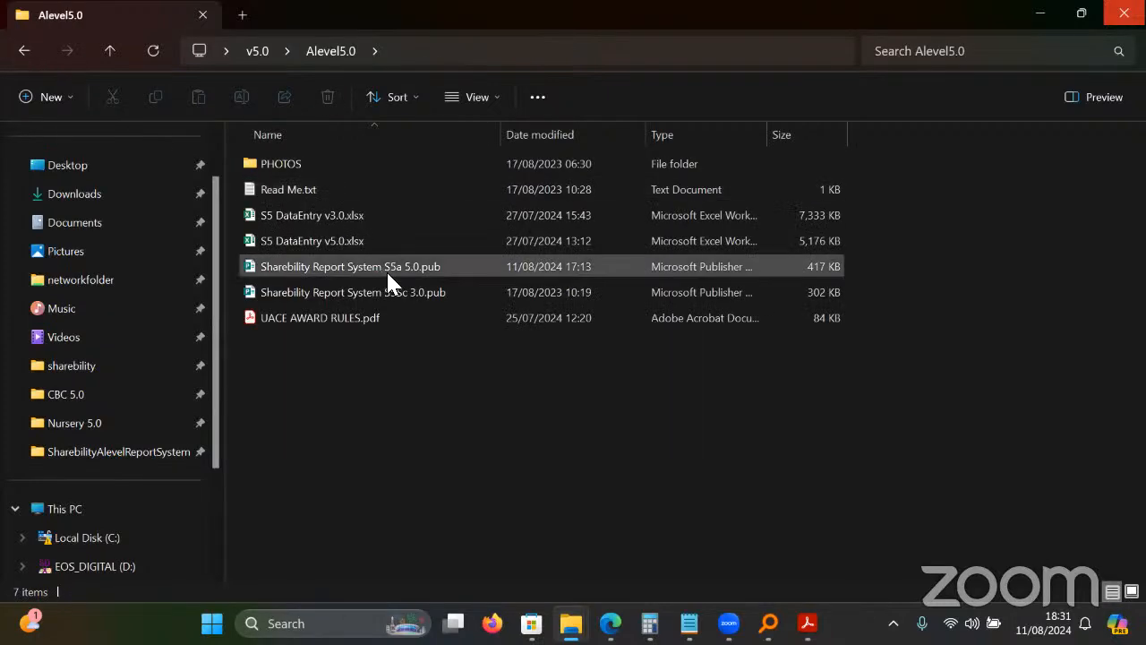
pyautogui.doubleClick(349, 242)
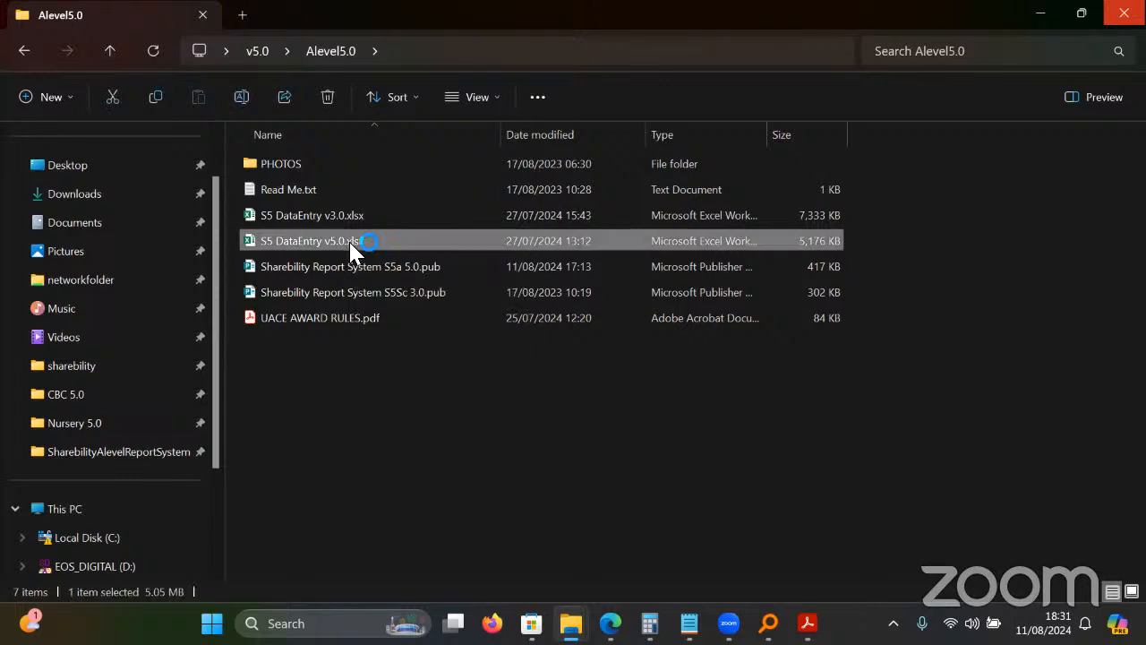
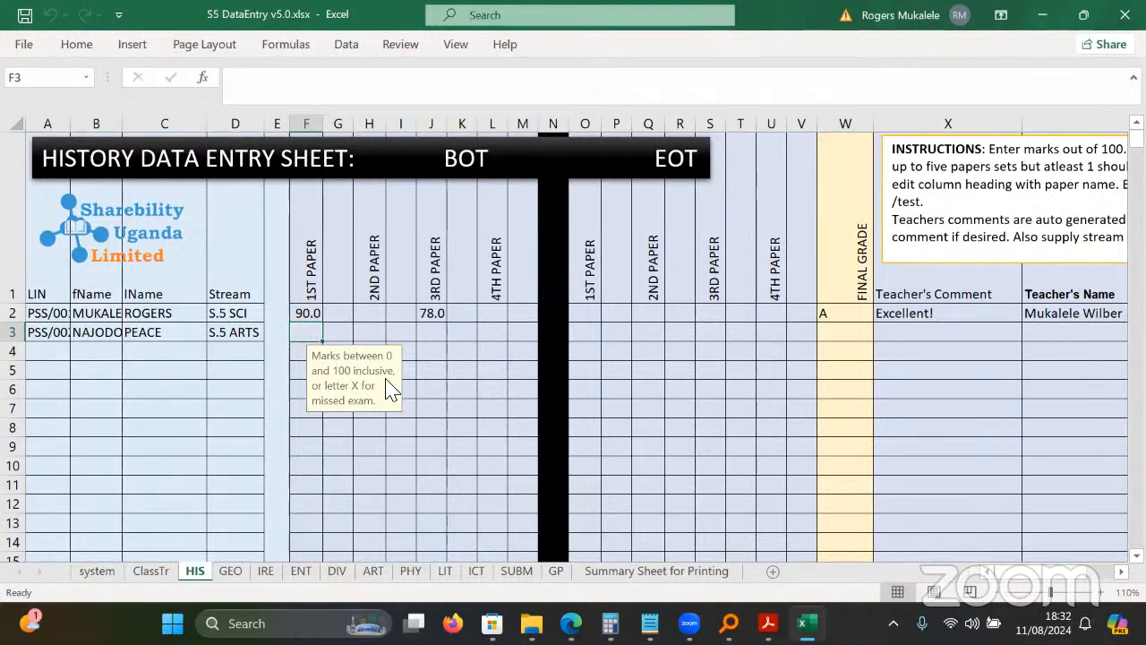
# Read the input notes on the History sheet's paper headings, the F4 marks rule and column P3.
pyautogui.click(126, 156)
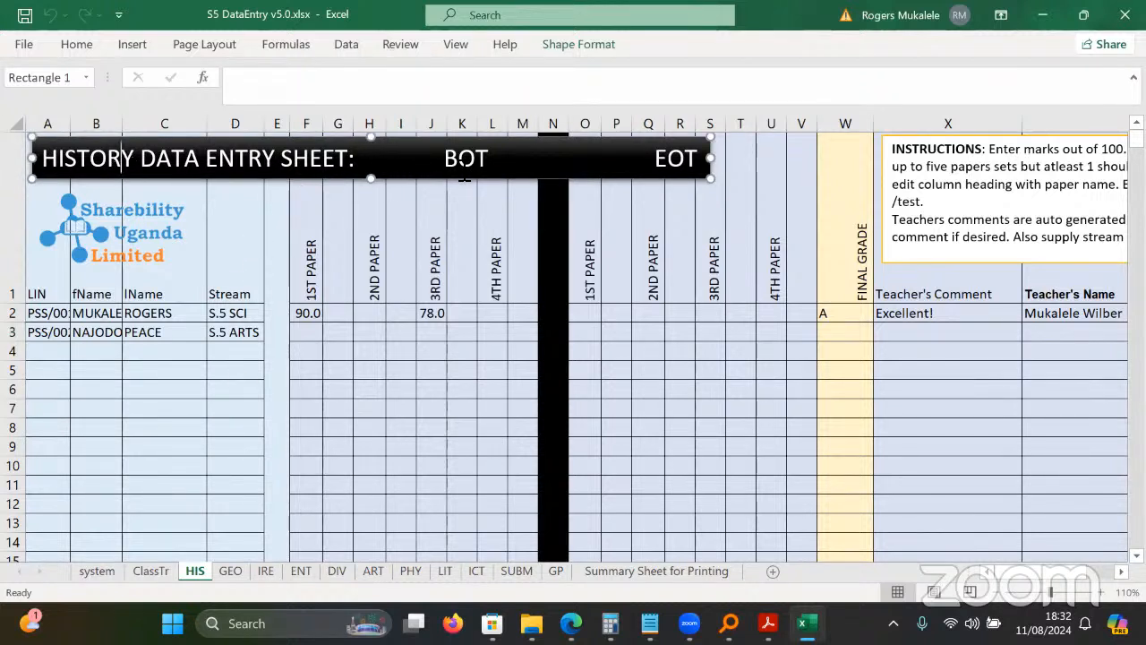
pyautogui.click(394, 258)
pyautogui.click(480, 264)
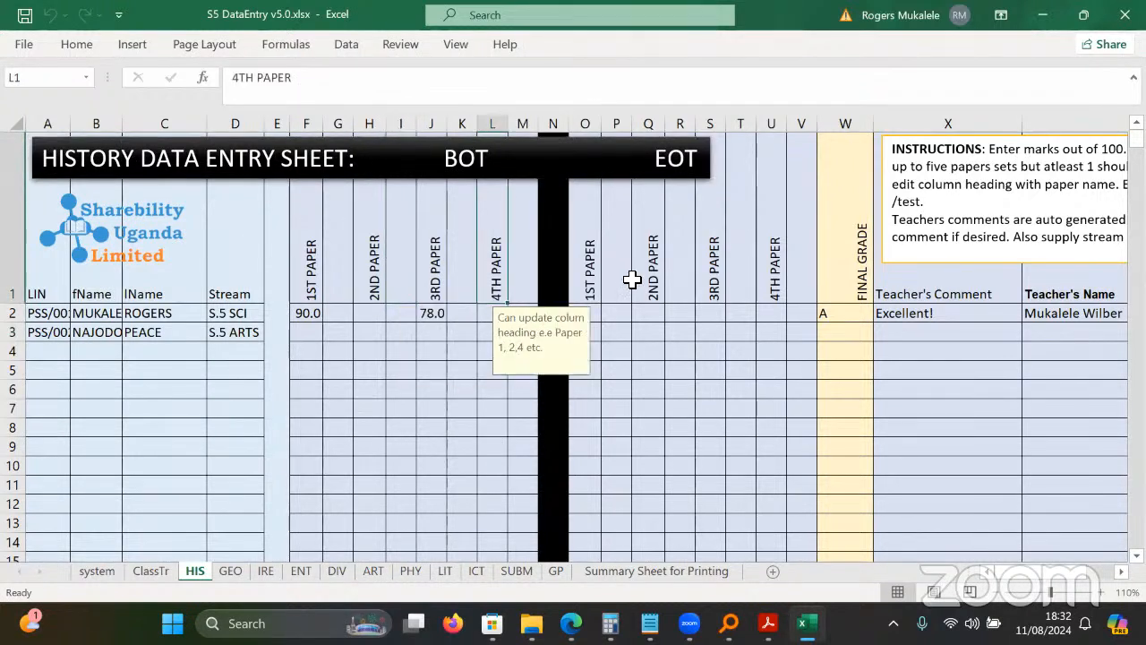
pyautogui.click(635, 280)
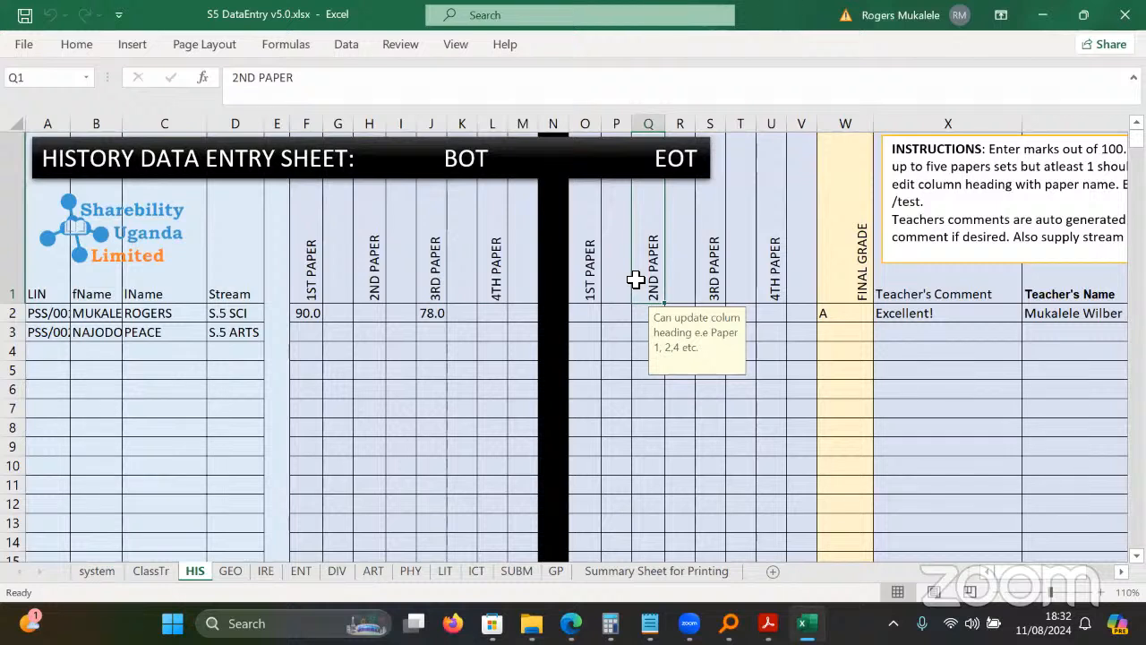
pyautogui.click(439, 224)
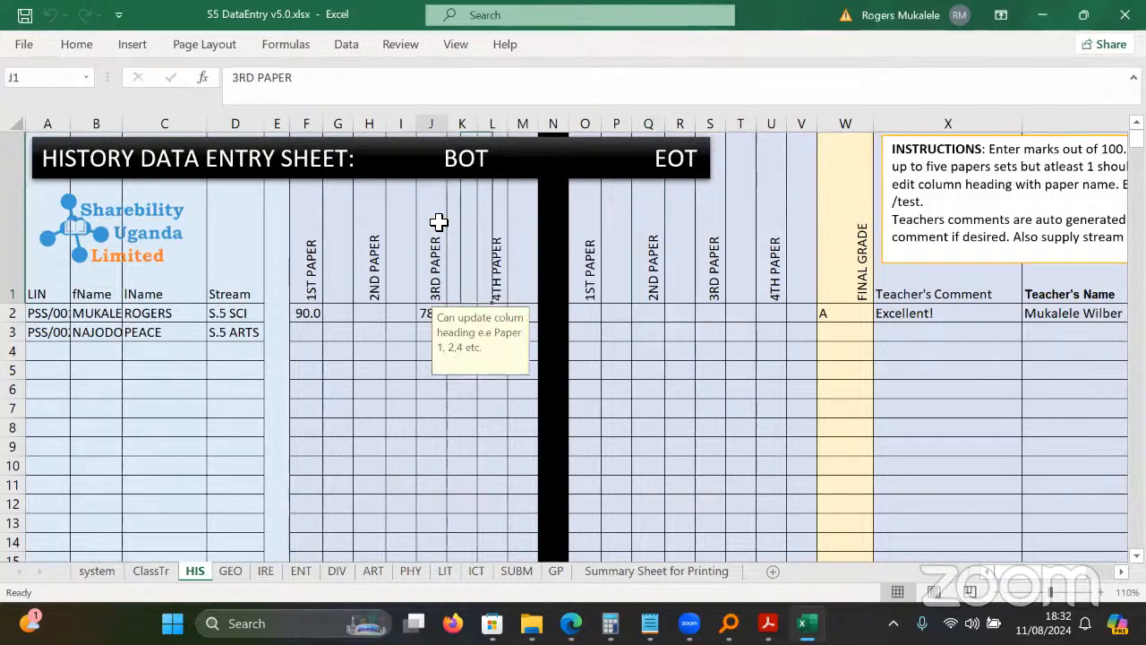
pyautogui.click(318, 348)
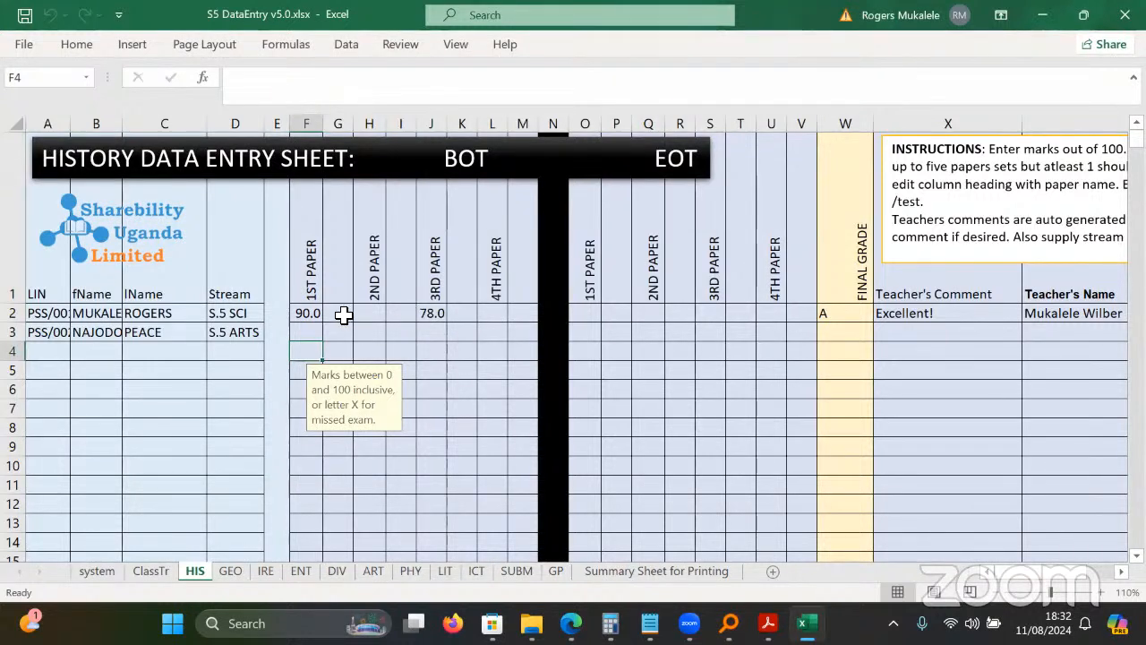
pyautogui.click(627, 333)
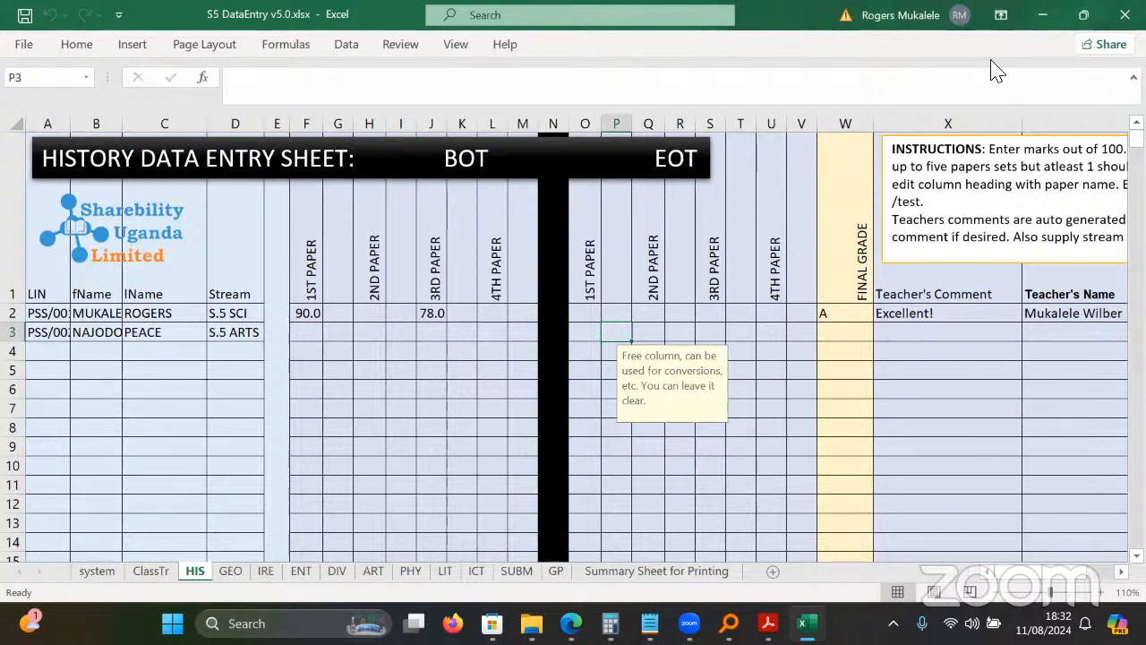
# Close the workbook and open Sharebility Report System S5a 5.0.pub.
pyautogui.click(1125, 14)
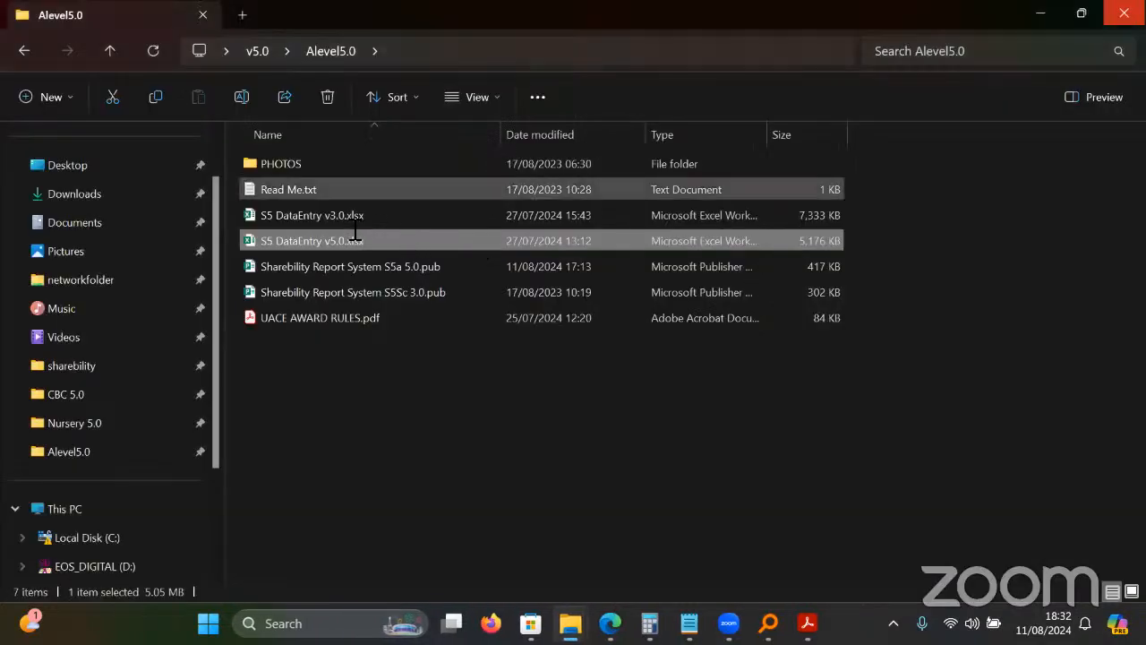
pyautogui.click(400, 273)
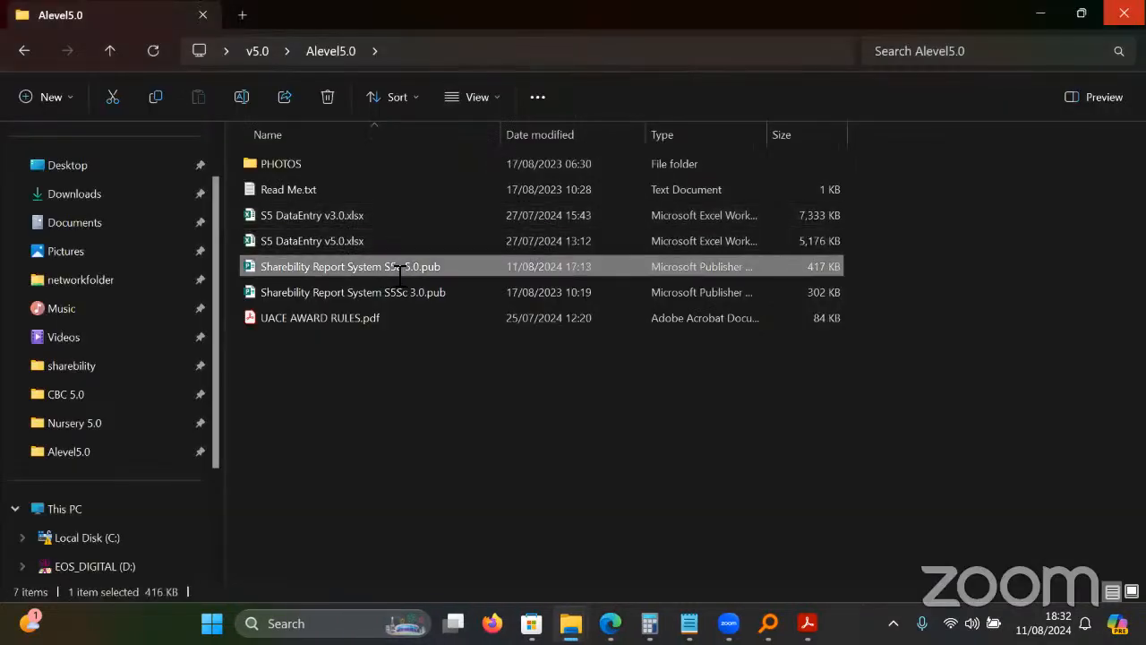
pyautogui.doubleClick(399, 273)
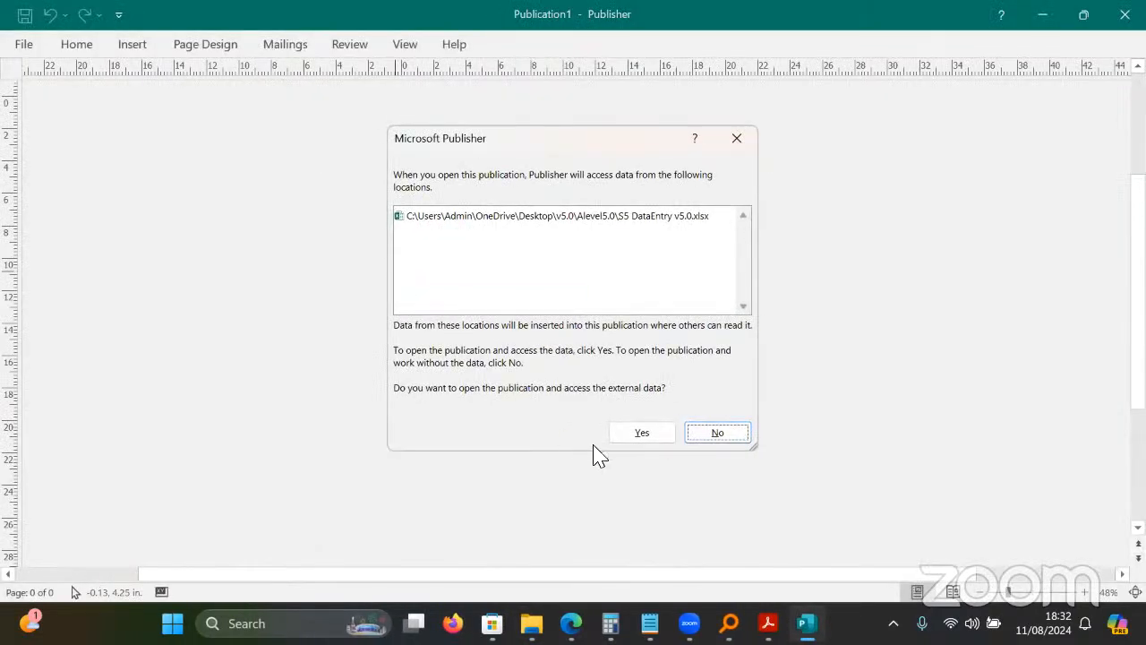
# Allow access to the workbook data, zoom to 90% and review the merged grades table.
pyautogui.click(643, 433)
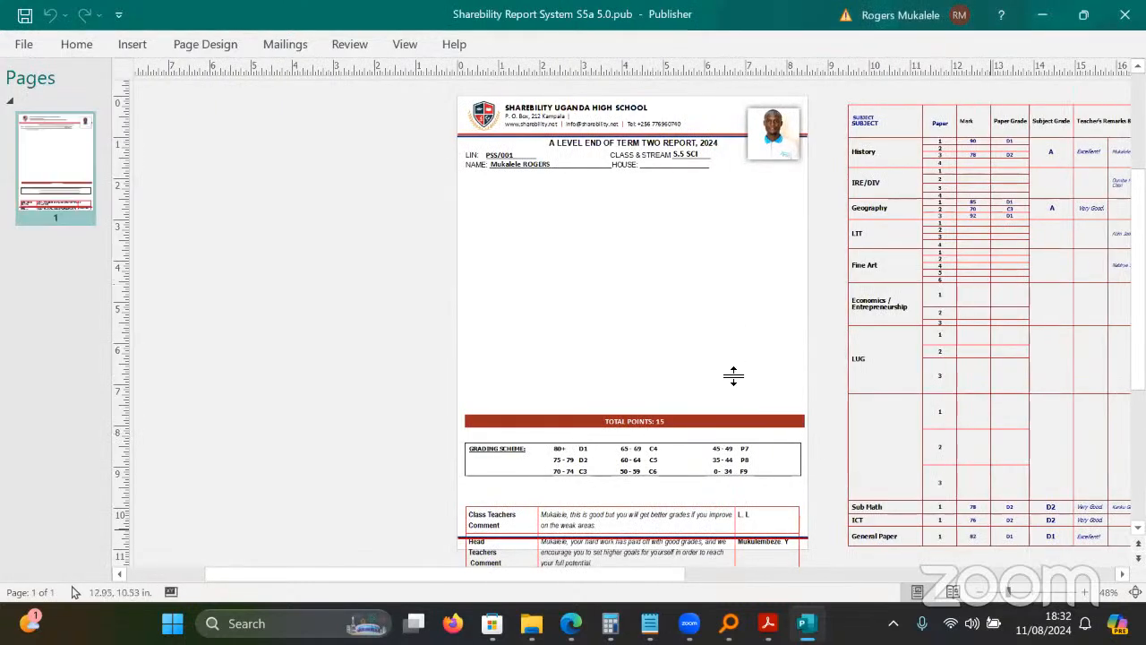
pyautogui.click(1084, 592)
pyautogui.click(1084, 592)
pyautogui.click(1084, 592)
pyautogui.click(1084, 592)
pyautogui.click(1085, 592)
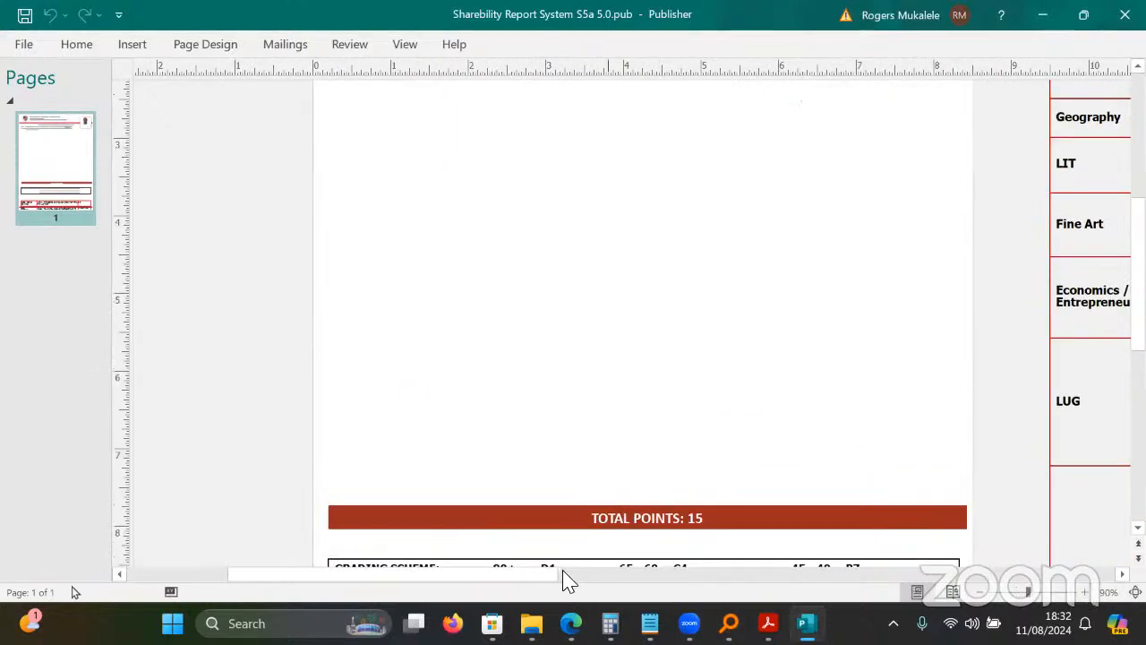
pyautogui.click(754, 575)
pyautogui.moveTo(754, 576); pyautogui.dragTo(774, 559)
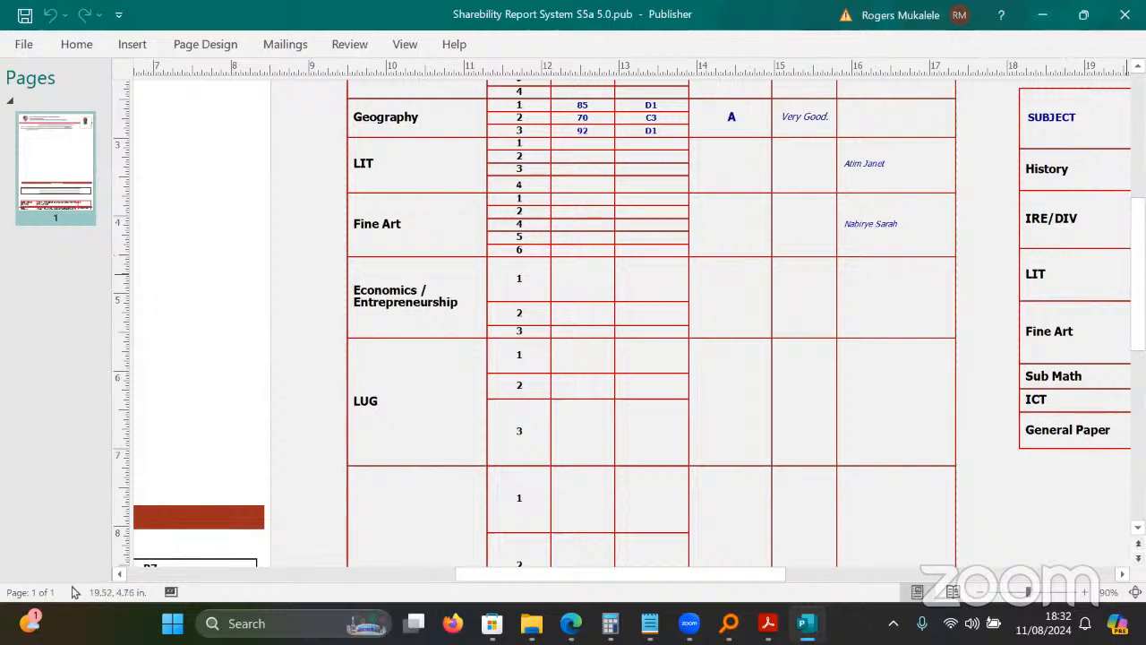
pyautogui.scroll(3, 1057, 269)
pyautogui.scroll(2, 626, 322)
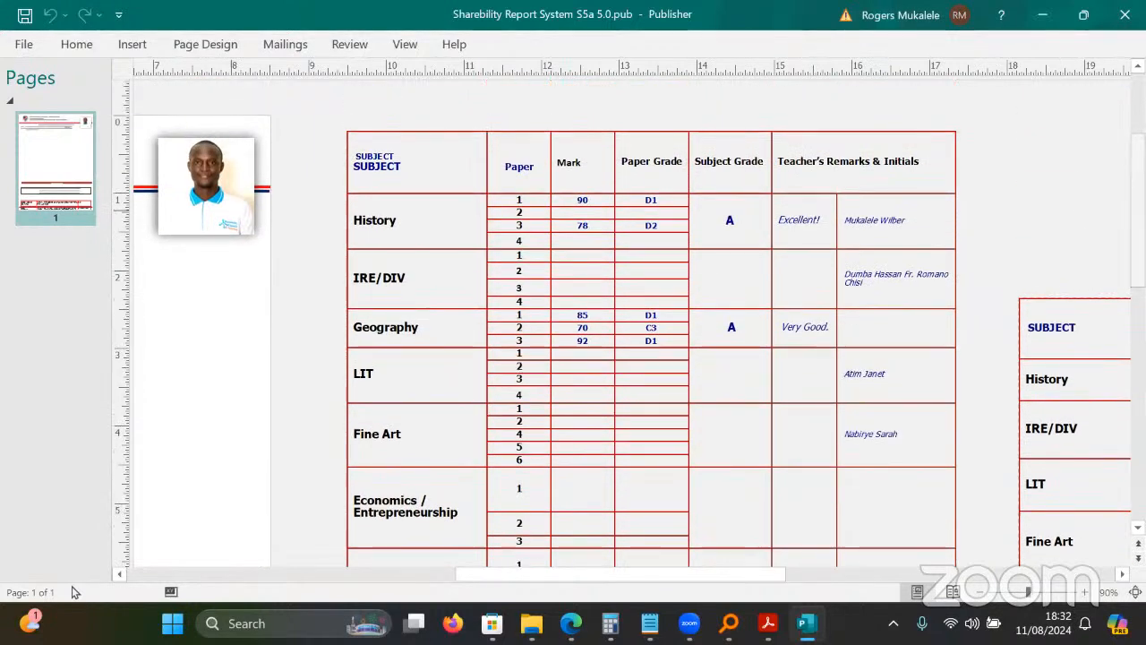
pyautogui.moveTo(716, 575); pyautogui.dragTo(931, 564)
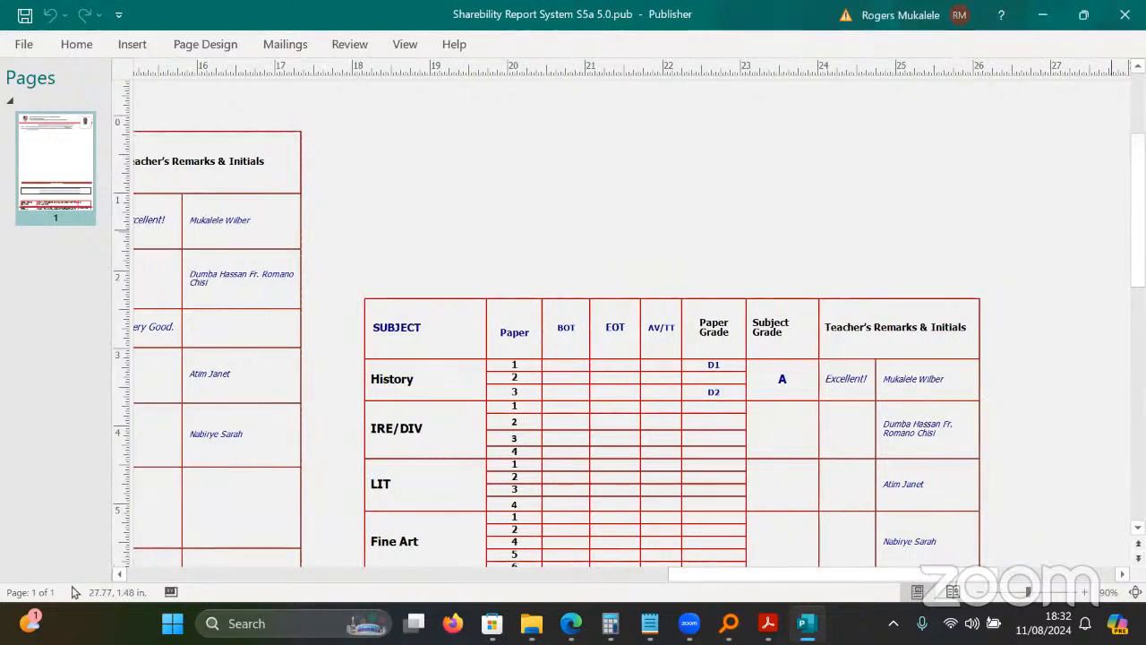
pyautogui.scroll(-5, 626, 323)
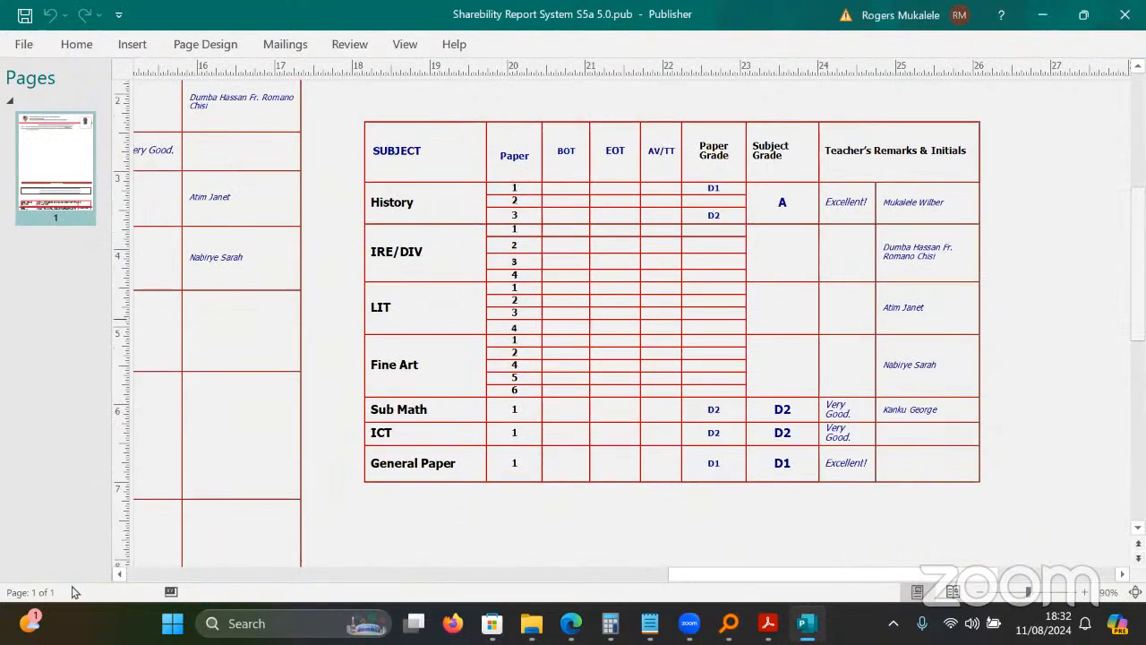
# Inspect the second results table's BOT, EOT and AV/TT headings, then deselect it.
pyautogui.click(563, 170)
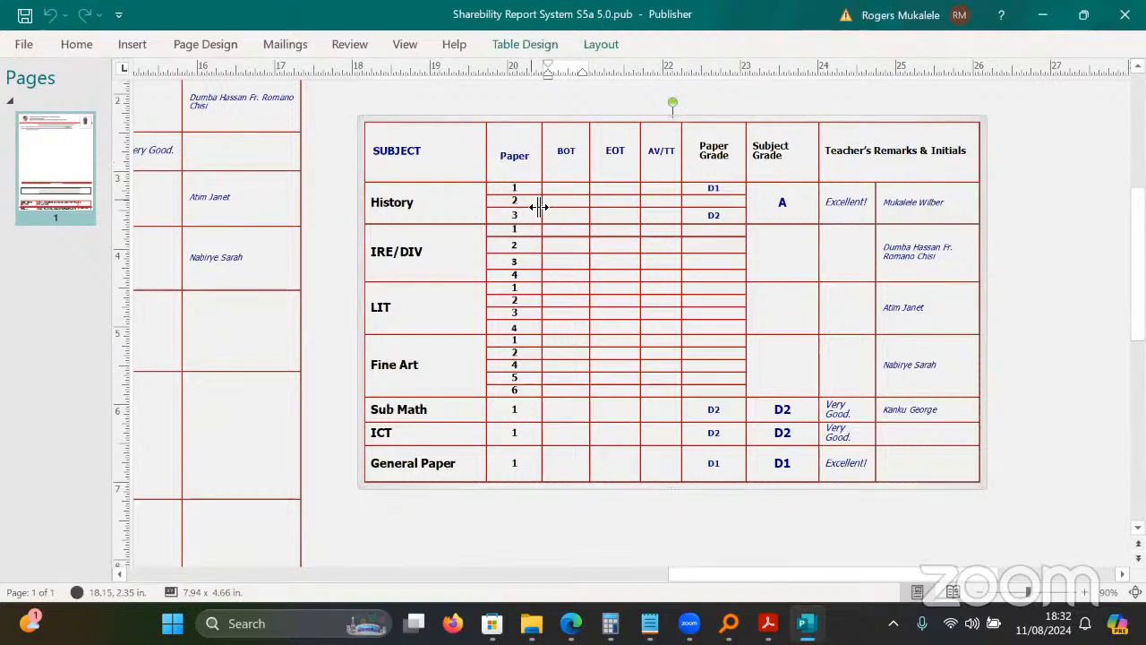
pyautogui.click(611, 152)
pyautogui.click(672, 154)
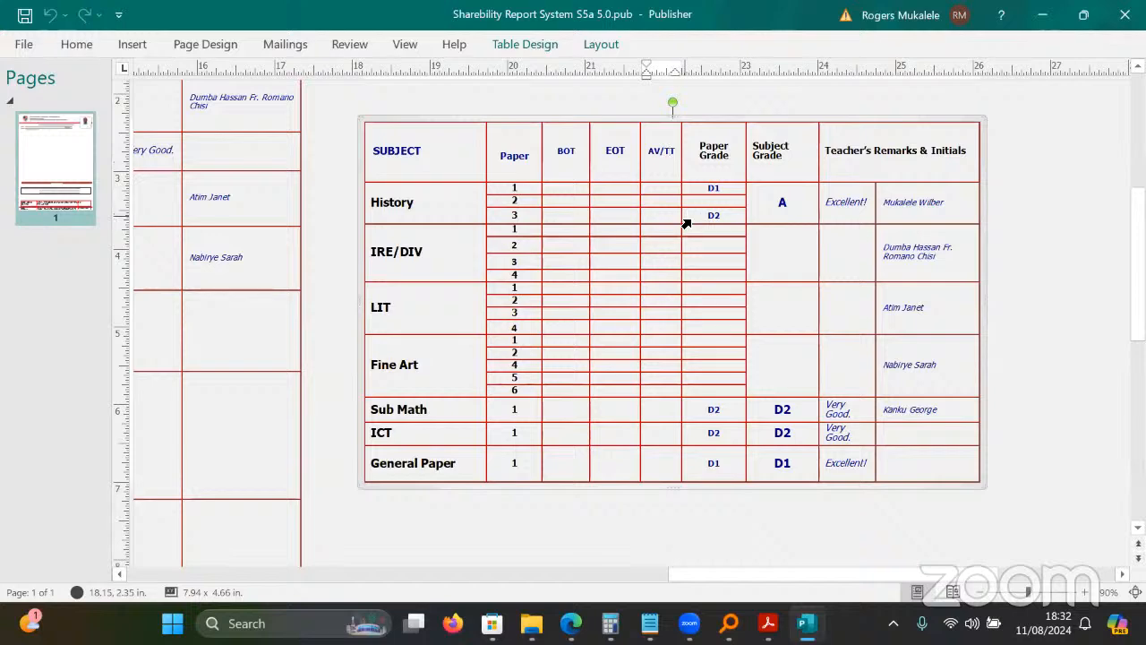
pyautogui.moveTo(735, 576); pyautogui.dragTo(635, 562)
pyautogui.scroll(3, 635, 562)
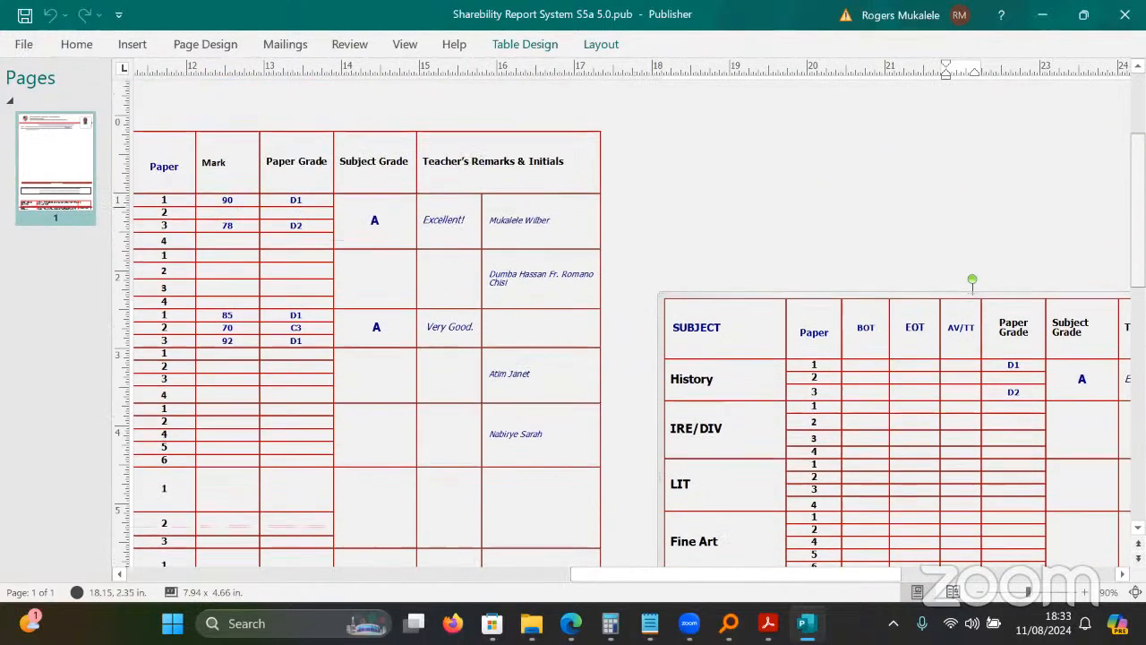
pyautogui.moveTo(780, 579); pyautogui.dragTo(707, 577)
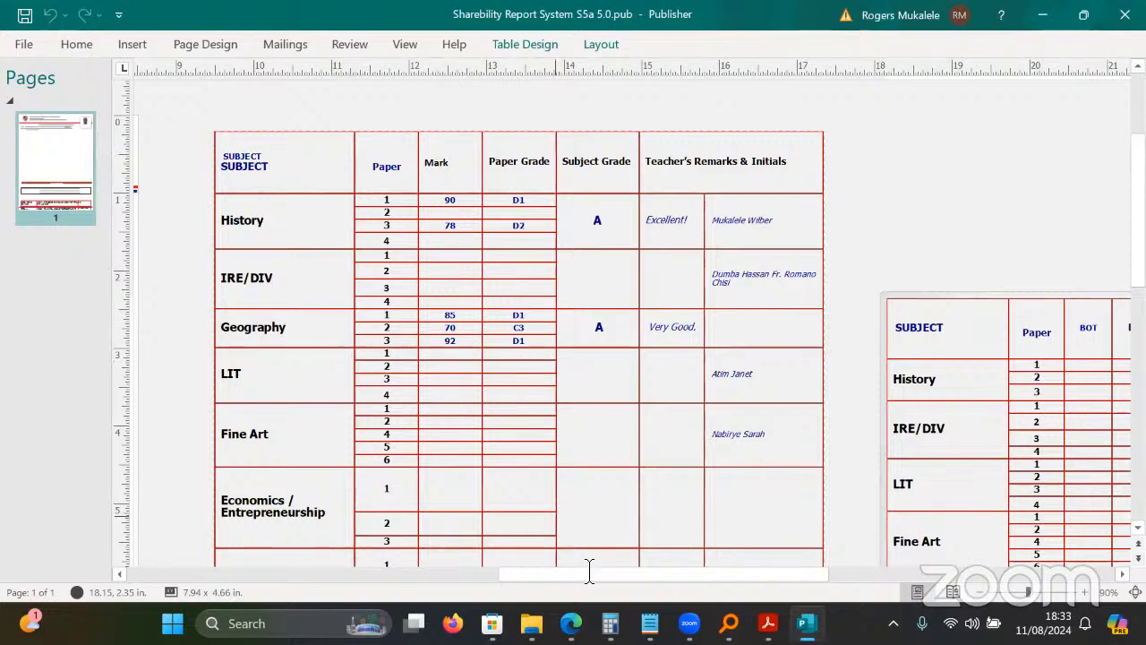
pyautogui.moveTo(589, 570); pyautogui.dragTo(794, 577)
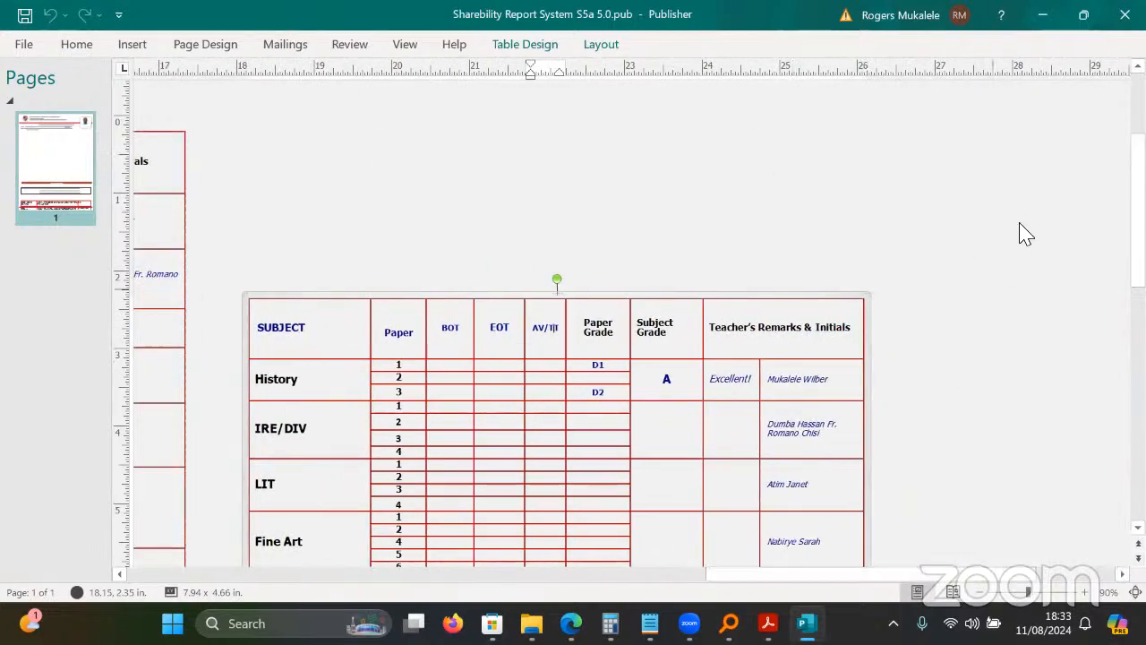
pyautogui.scroll(-4, 1134, 215)
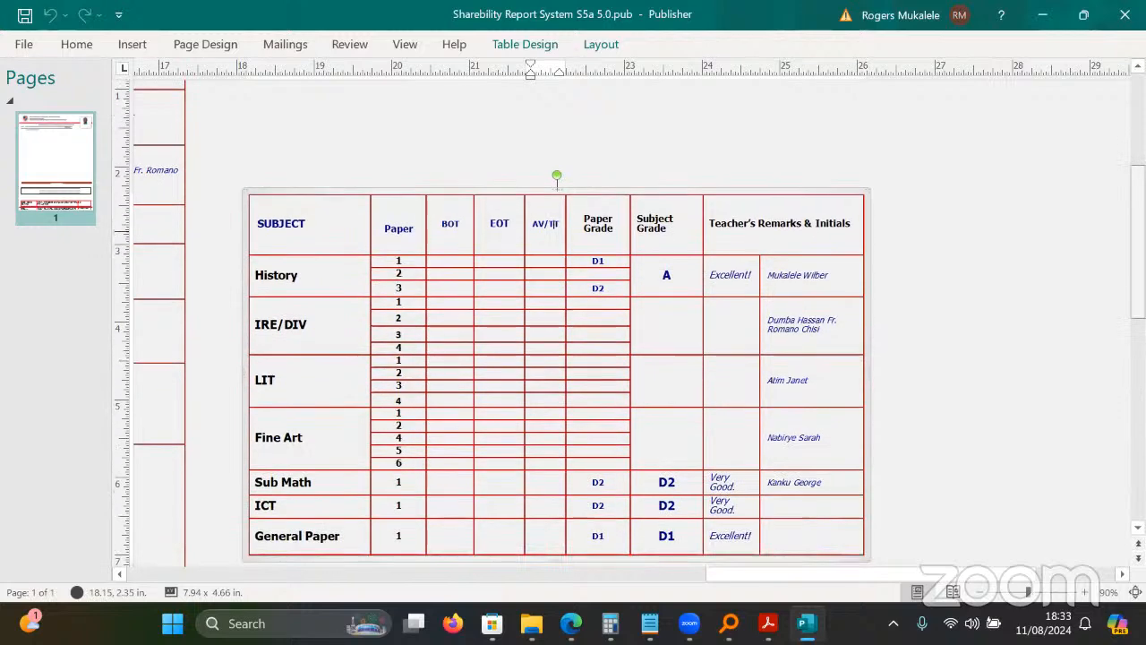
pyautogui.click(1030, 184)
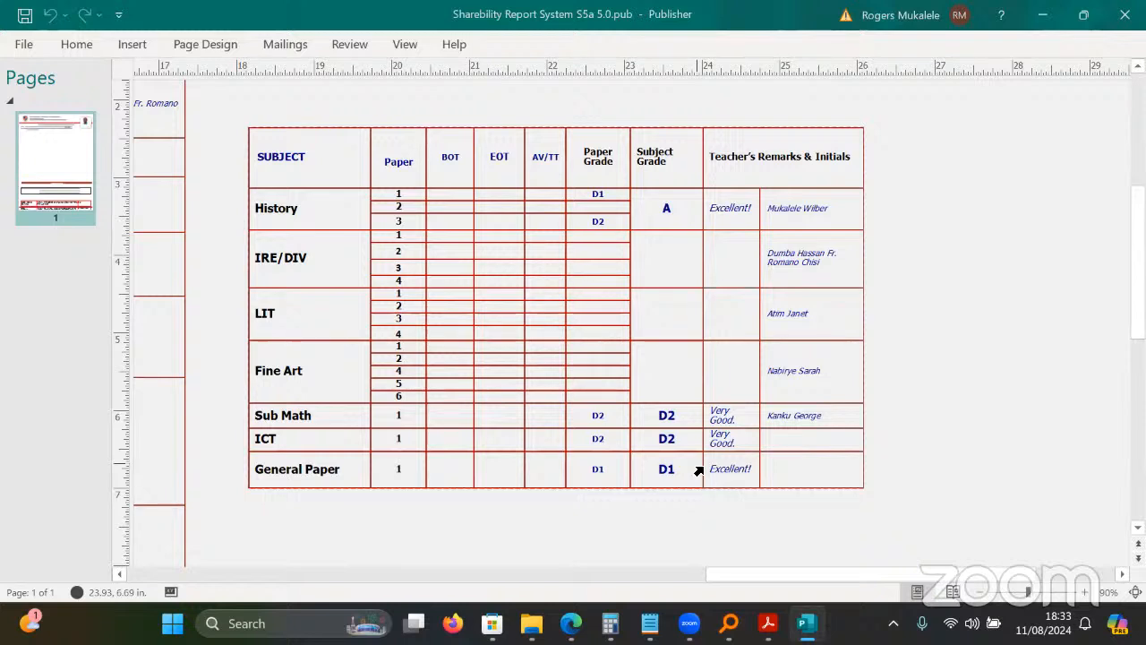
# Replace the downloads page address with webservices.sharebility.net to load the portal home.
pyautogui.moveTo(571, 623)
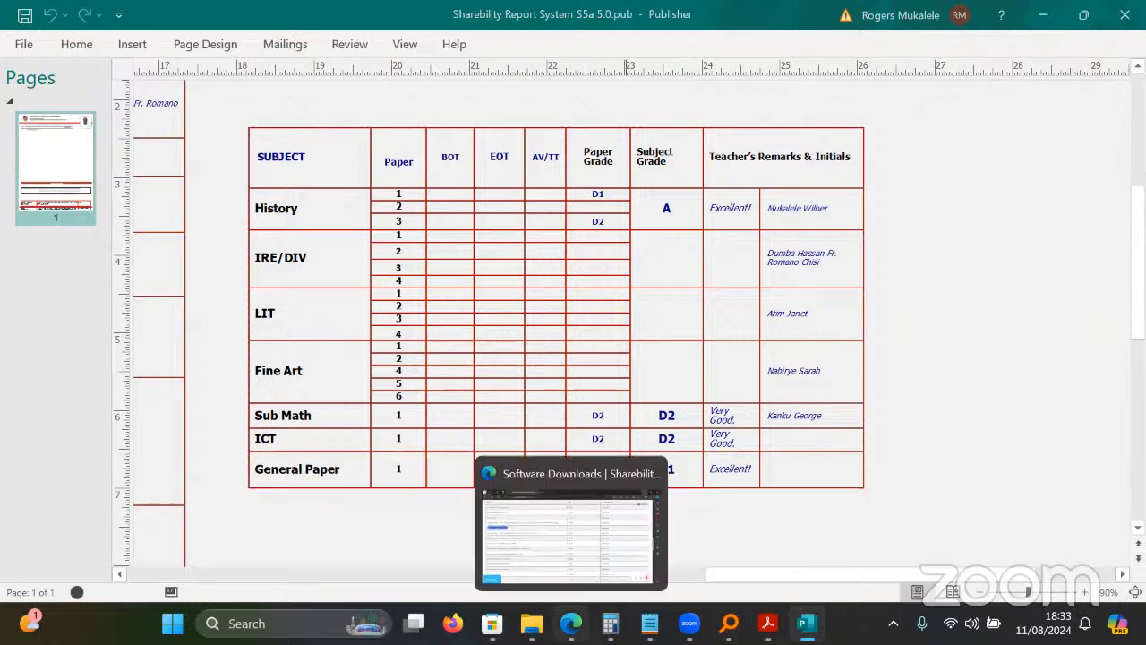
pyautogui.click(570, 533)
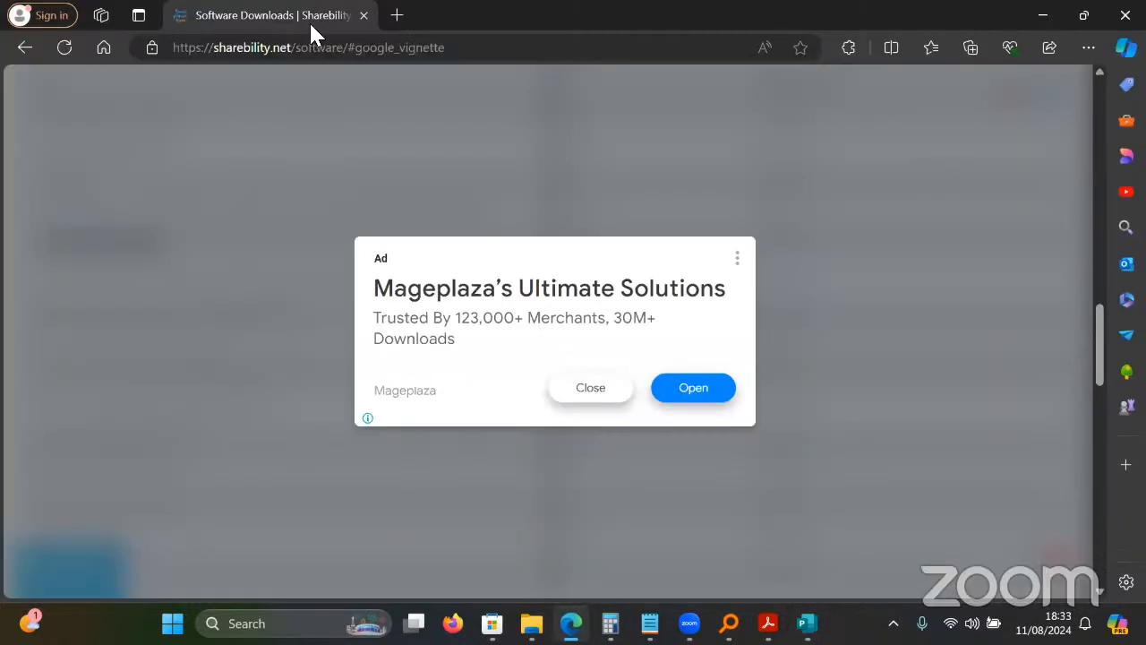
pyautogui.hotkey('ctrl', 'l')
pyautogui.write('web')
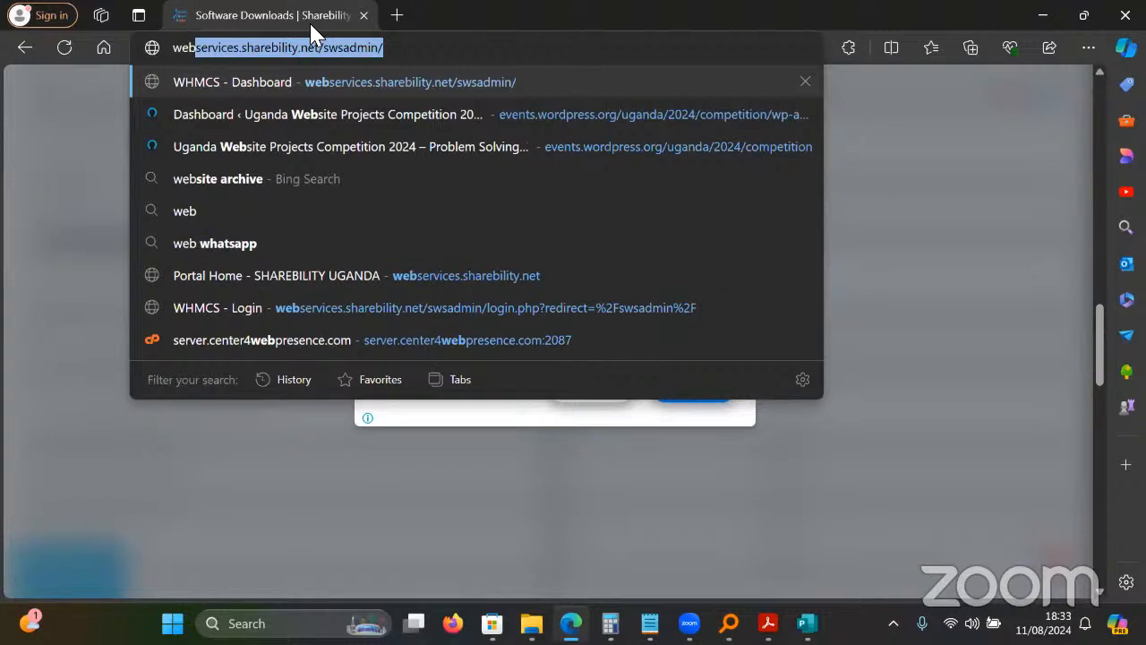
pyautogui.press('Right')
pyautogui.press('BackSpace')
pyautogui.press('BackSpace')
pyautogui.press('BackSpace')
pyautogui.press('BackSpace')
pyautogui.press('BackSpace')
pyautogui.press('BackSpace')
pyautogui.press('BackSpace')
pyautogui.press('BackSpace')
pyautogui.press('BackSpace')
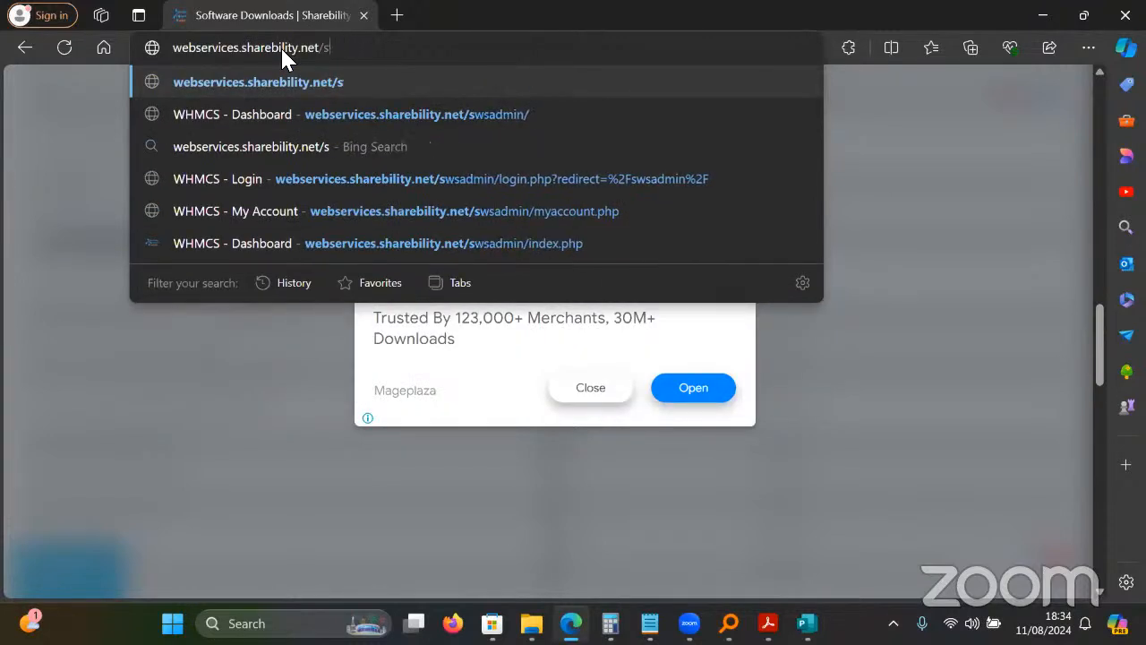
pyautogui.press('Return')
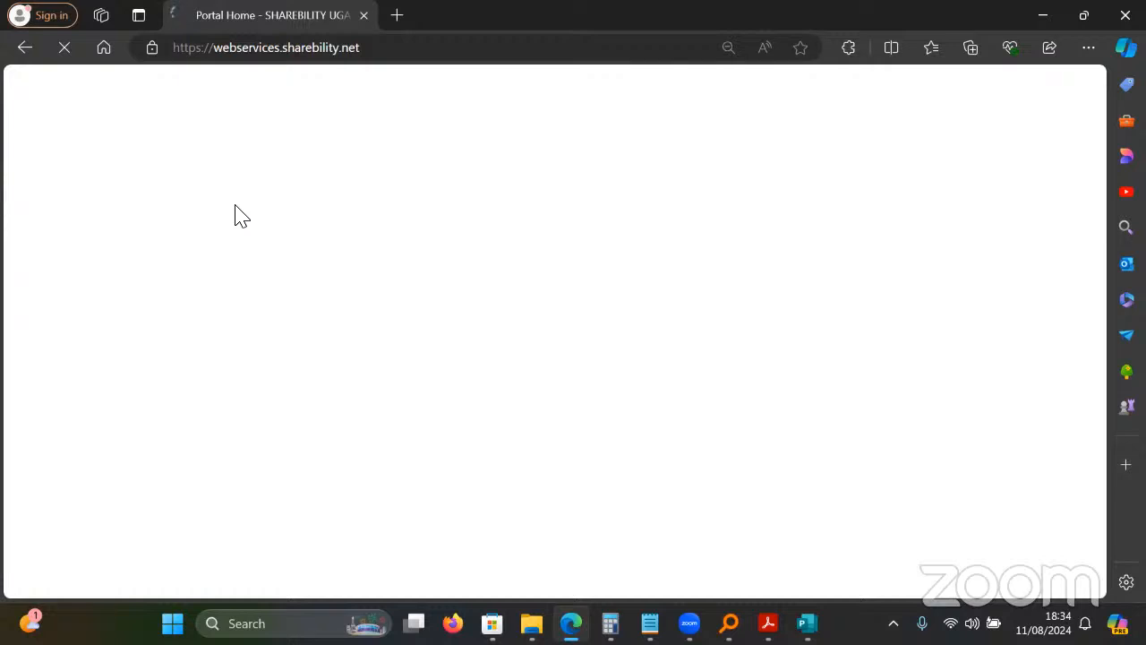
# Replace the DaysAbsent notes with the contact phone number and start a new line.
pyautogui.moveTo(650, 623)
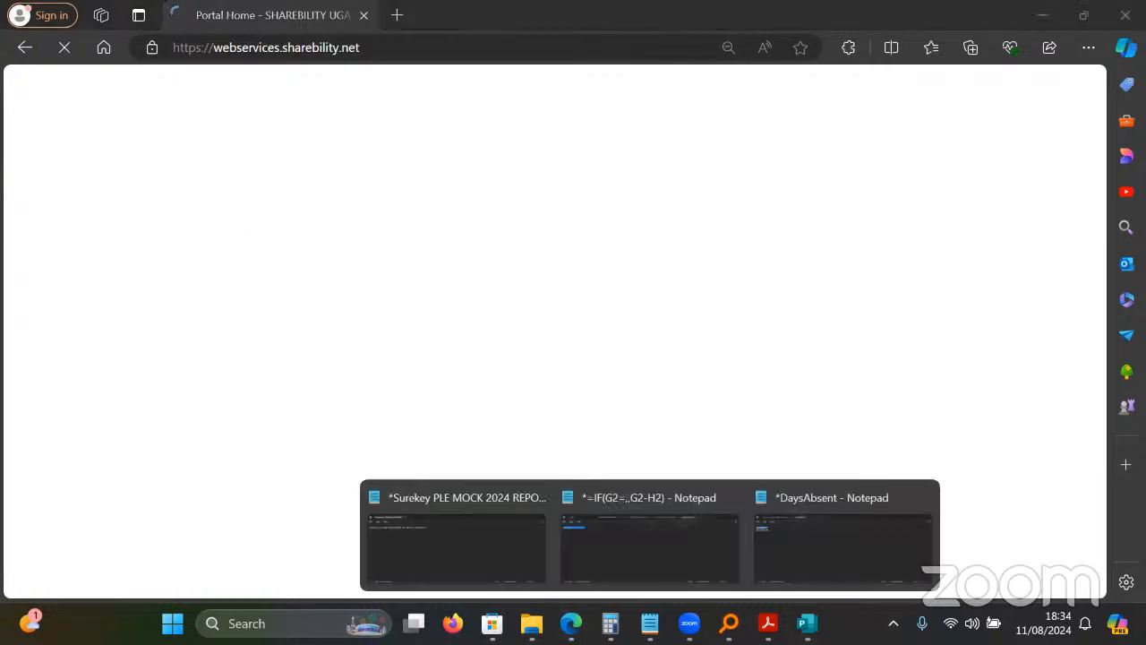
pyautogui.click(577, 555)
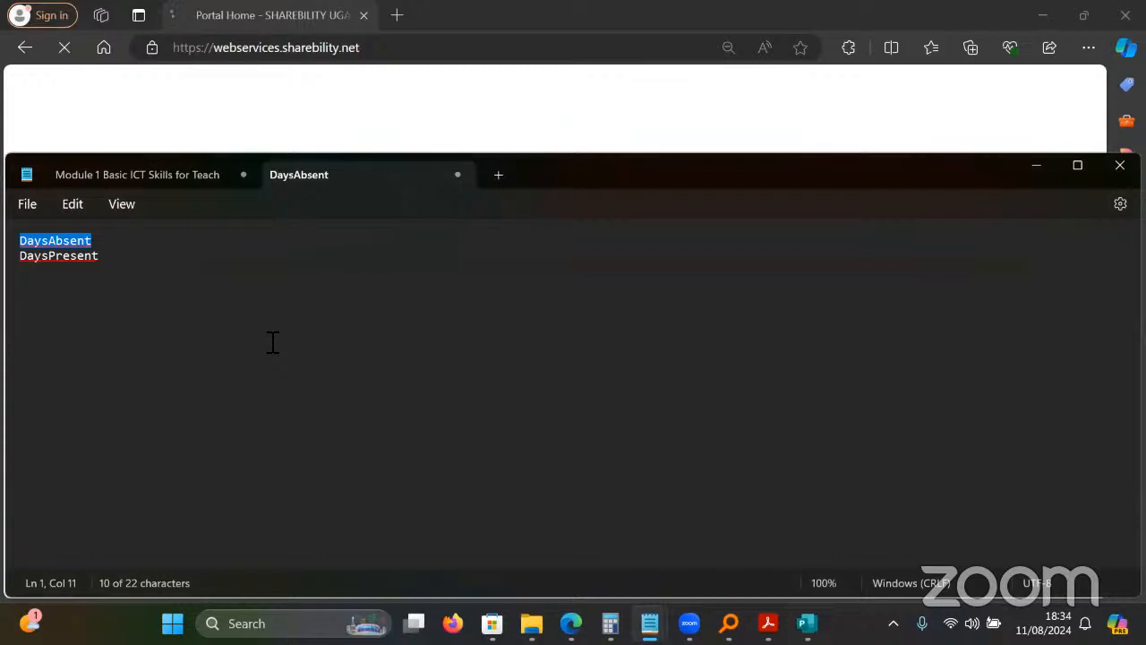
pyautogui.hotkey('ctrl', 'a')
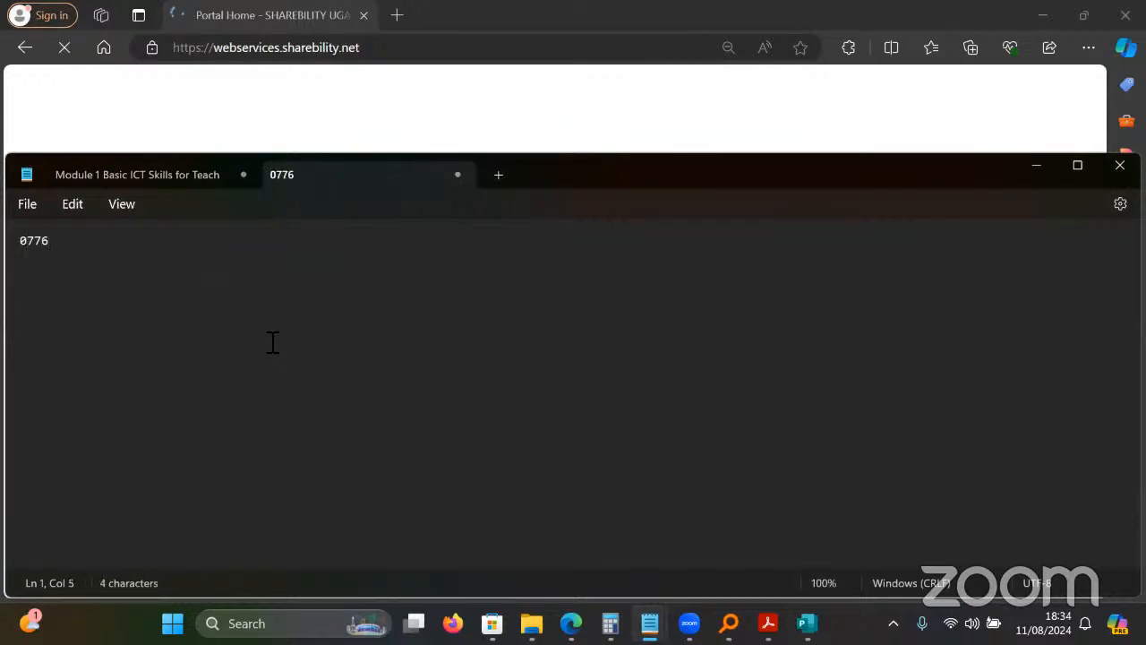
pyautogui.hotkey('ctrl', 'a')
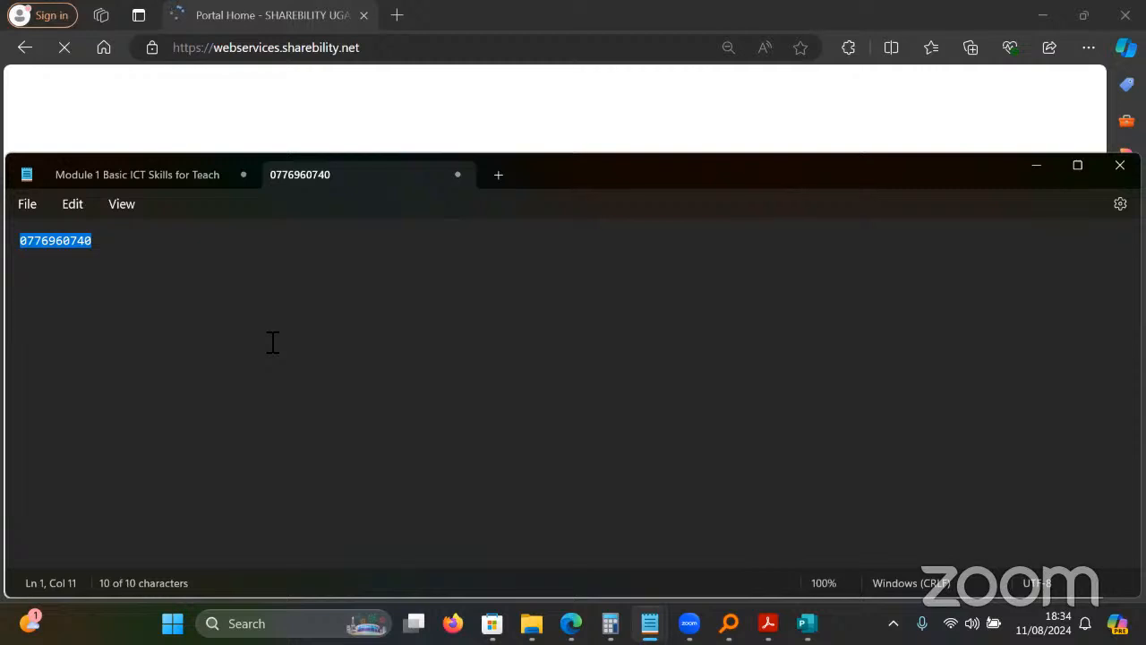
pyautogui.click(273, 342)
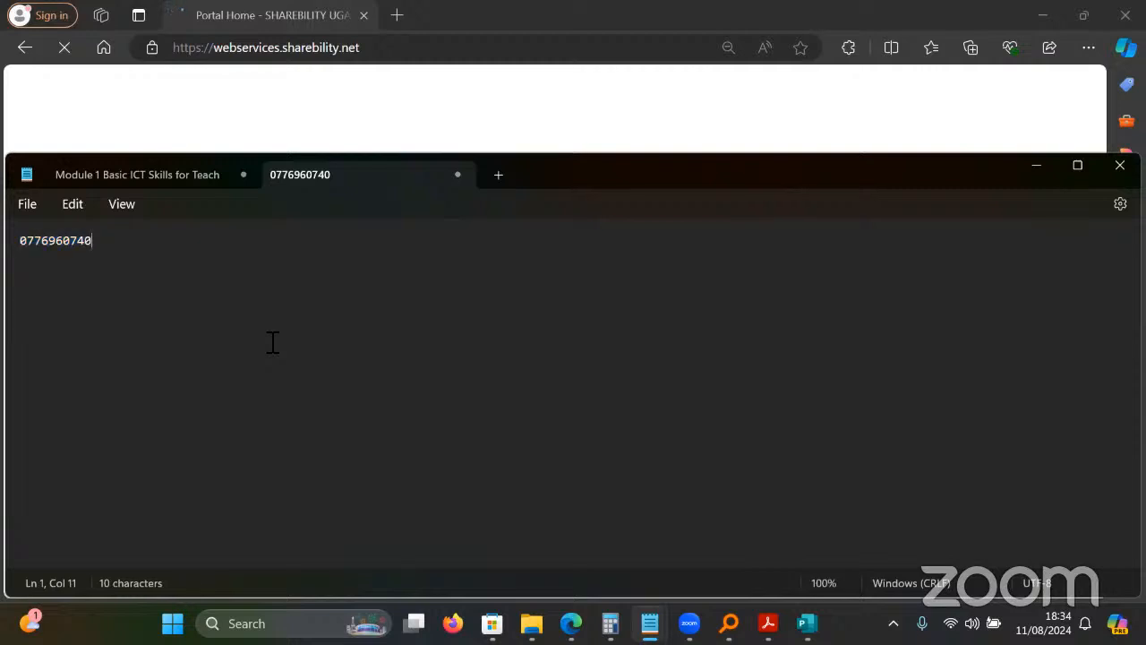
pyautogui.scroll(20, 273, 342)
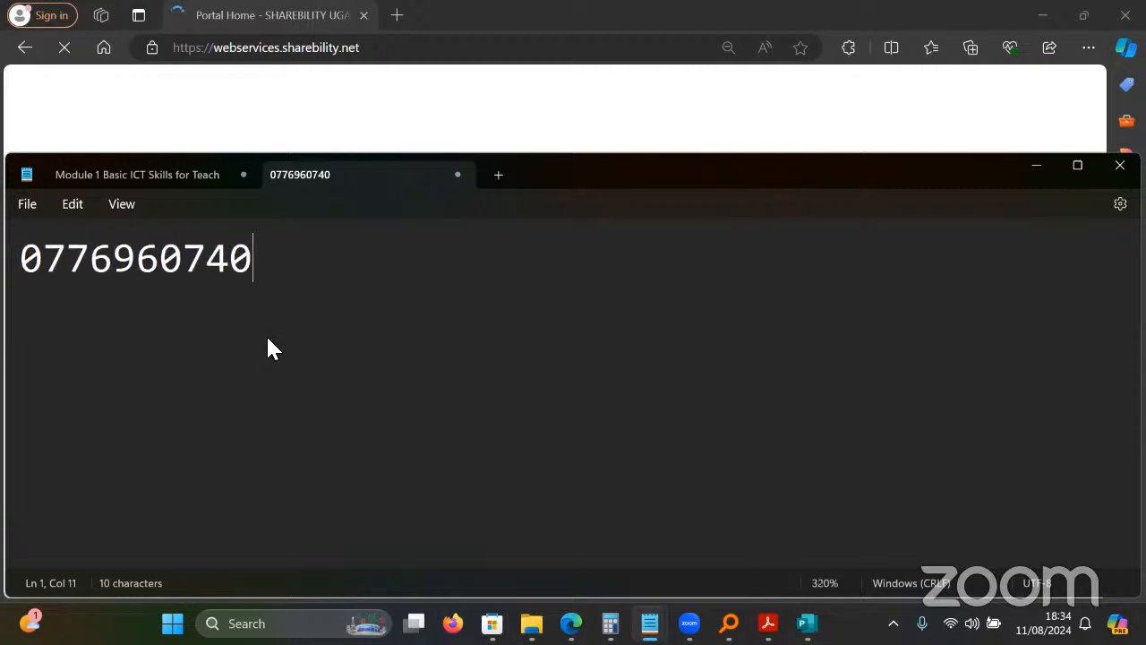
pyautogui.scroll(18, 274, 342)
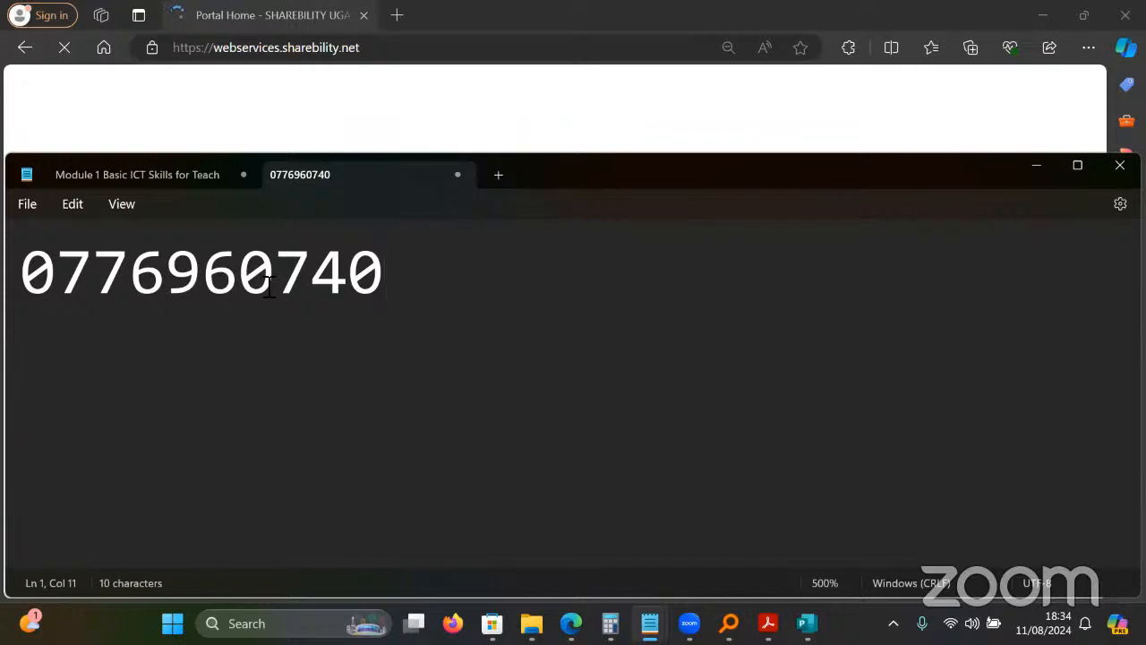
pyautogui.press('Return')
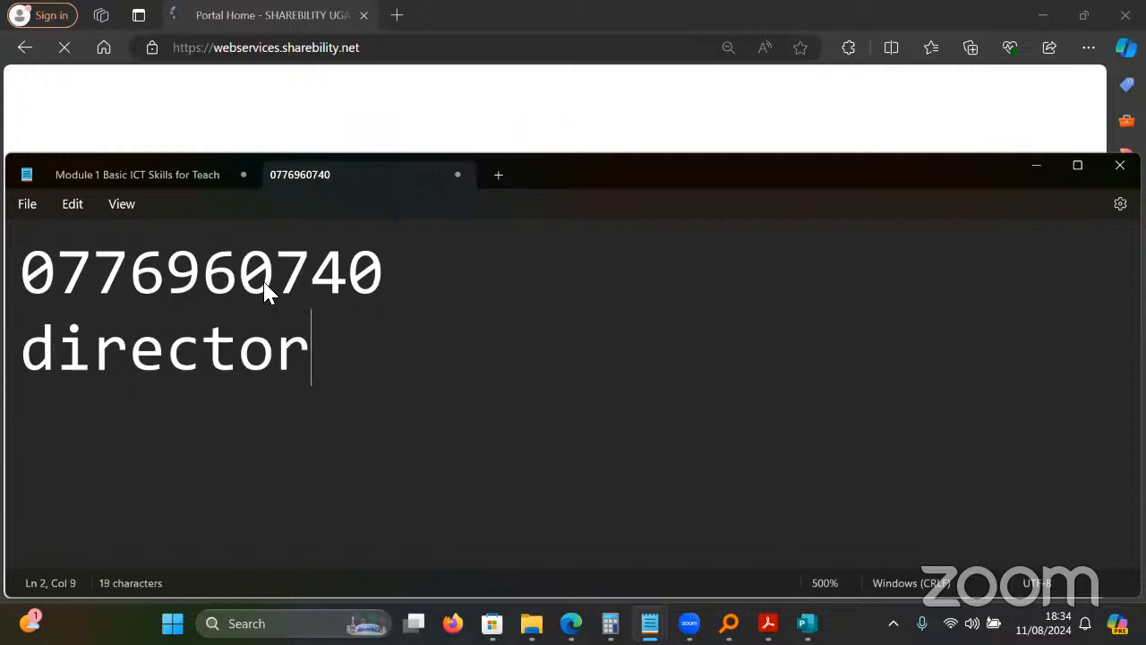
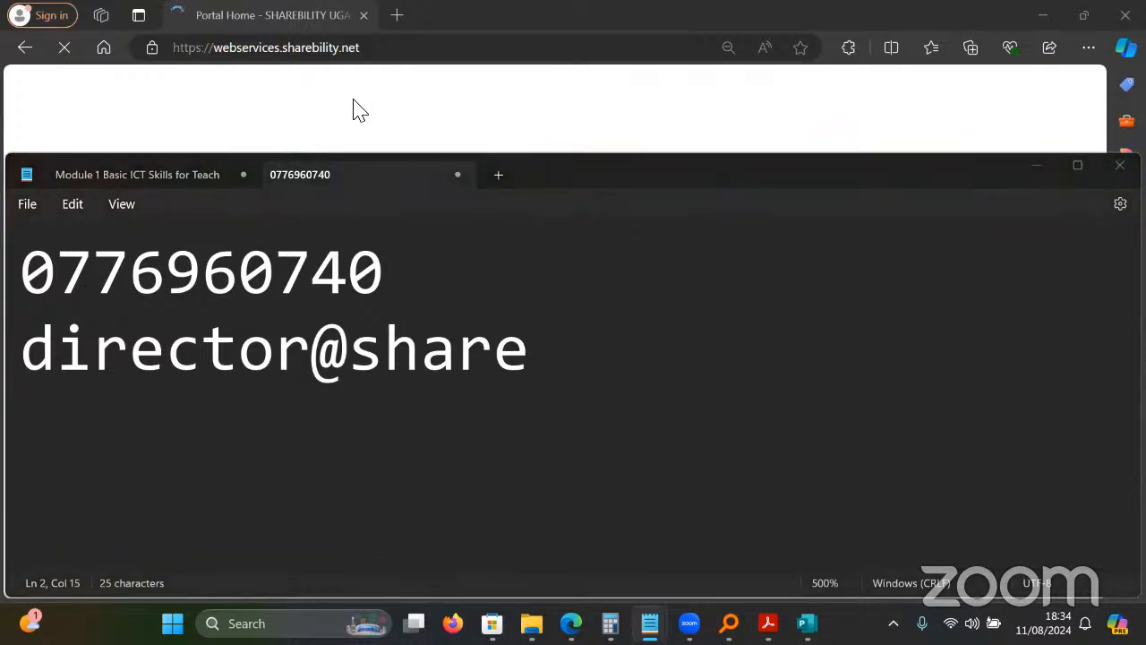
# Type the director's e-mail address, correct its spelling, and bring Edge back in front.
pyautogui.click(545, 348)
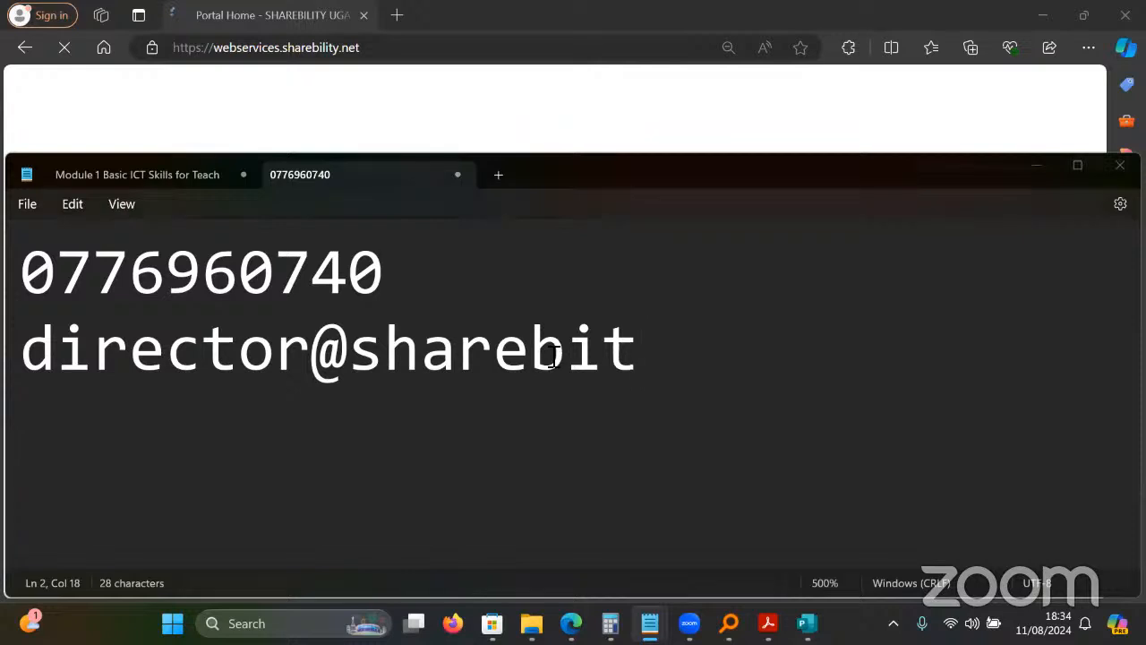
pyautogui.click(698, 374)
pyautogui.write('i')
pyautogui.press('BackSpace')
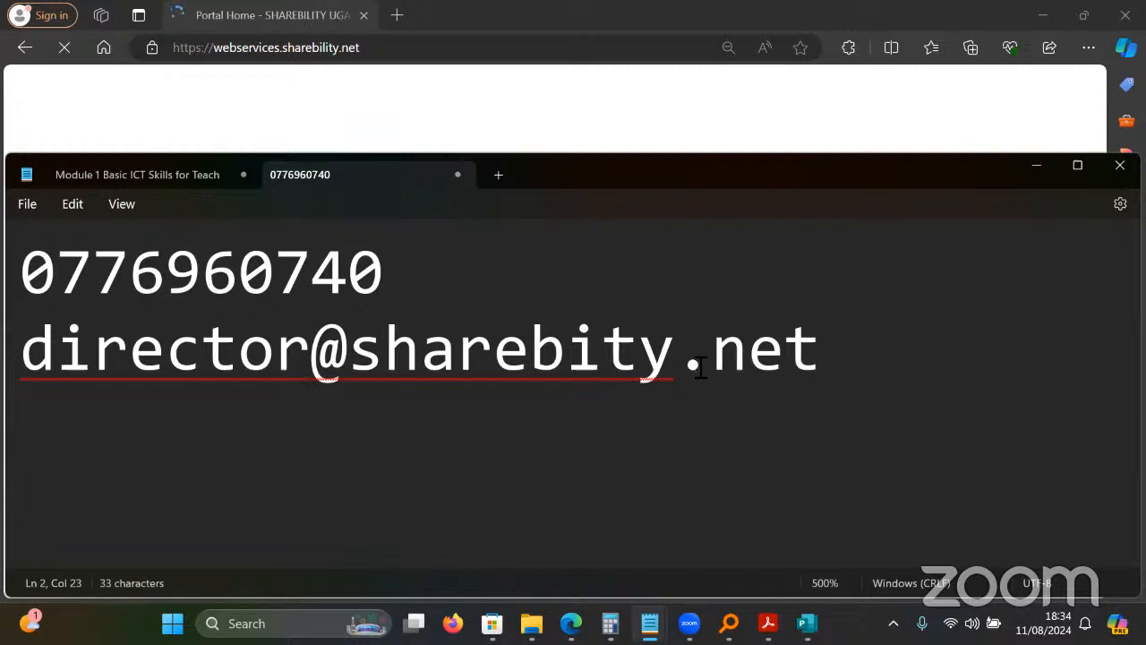
pyautogui.click(604, 354)
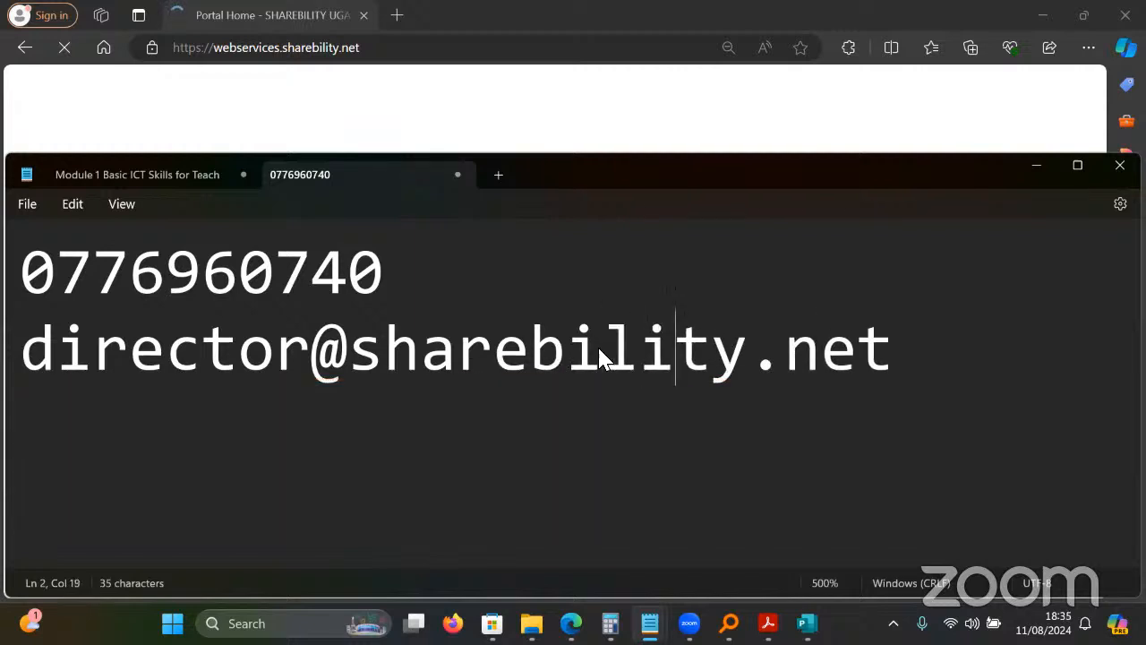
pyautogui.click(538, 112)
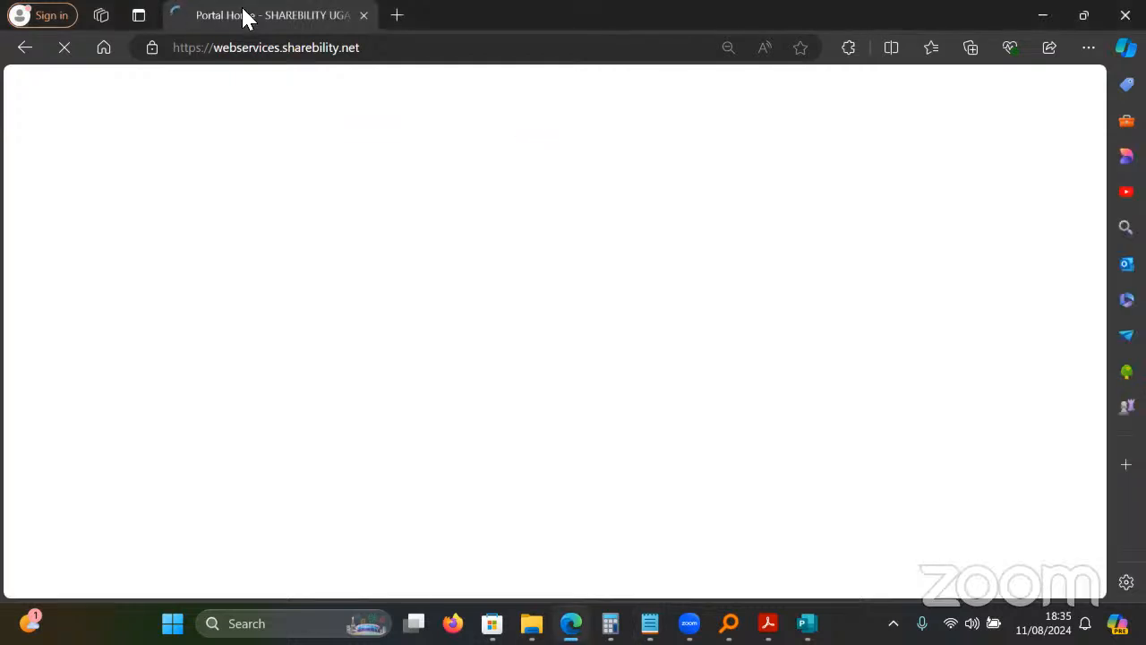
# Browse the portal page and open the Sharebility Software Tools products.
pyautogui.click(376, 49)
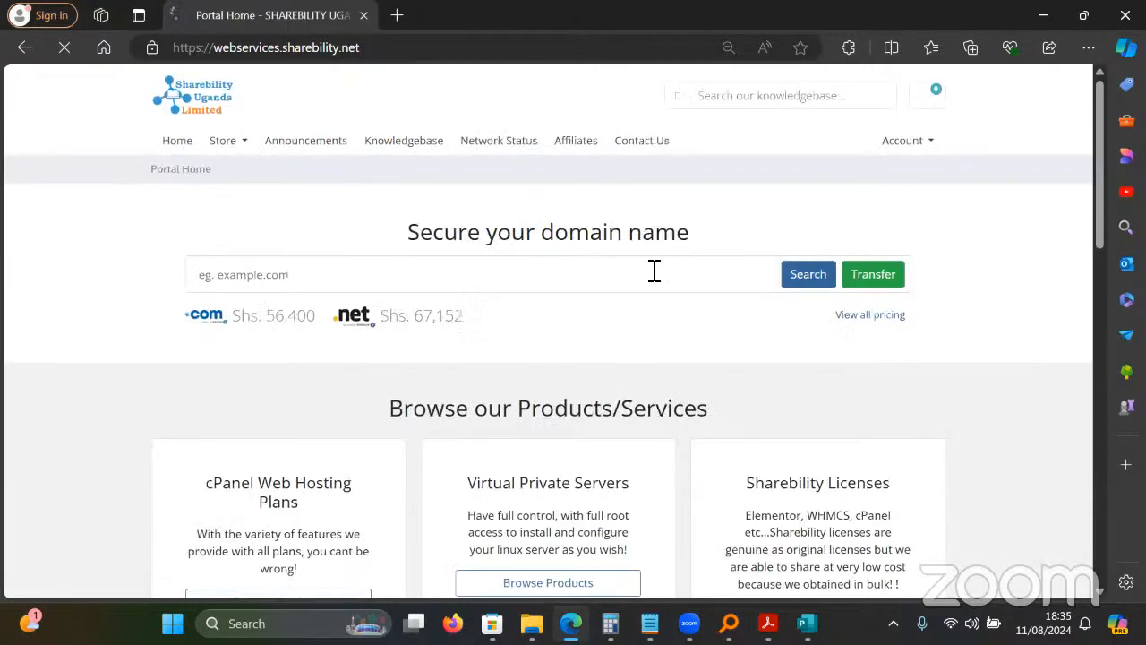
pyautogui.scroll(-5, 63, 421)
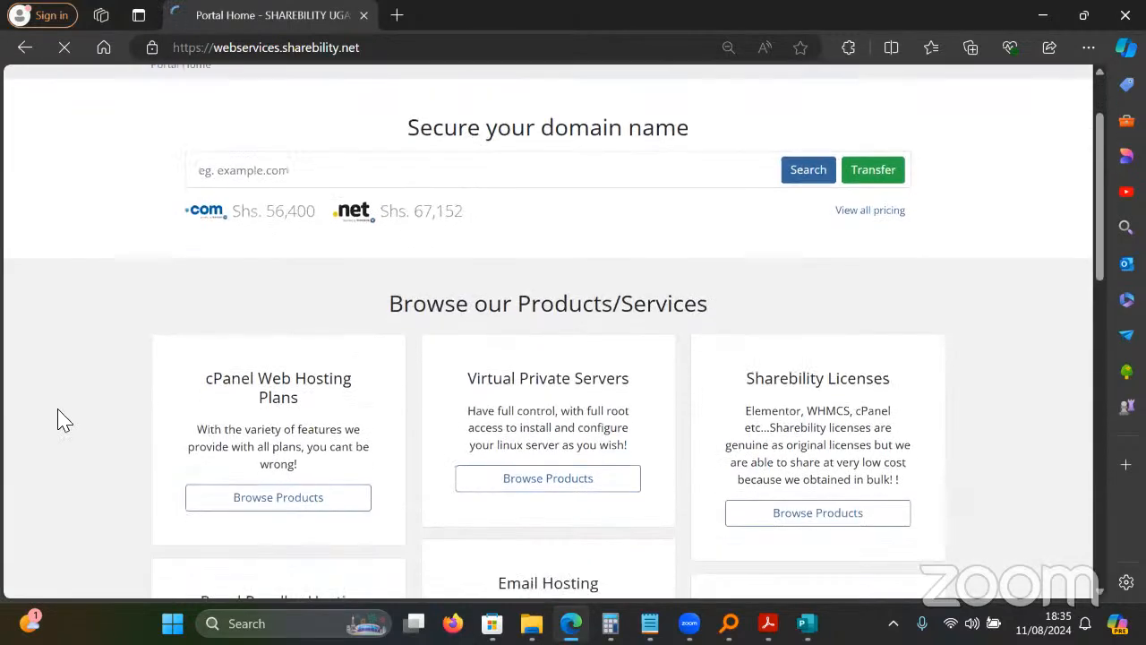
pyautogui.scroll(-3, 52, 424)
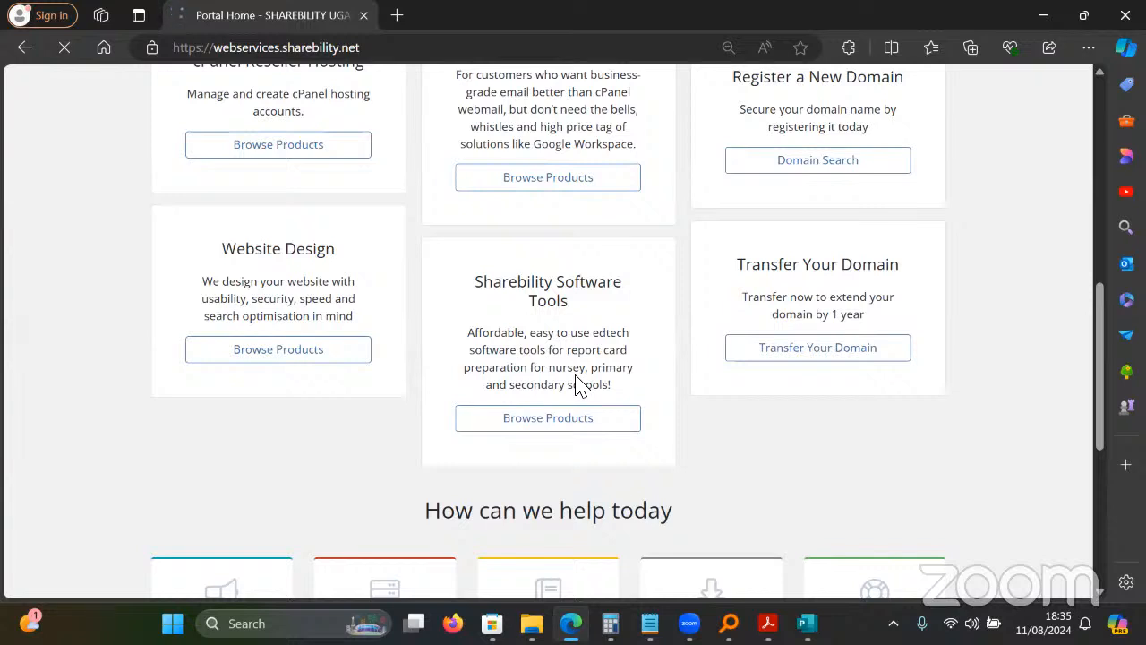
pyautogui.click(566, 419)
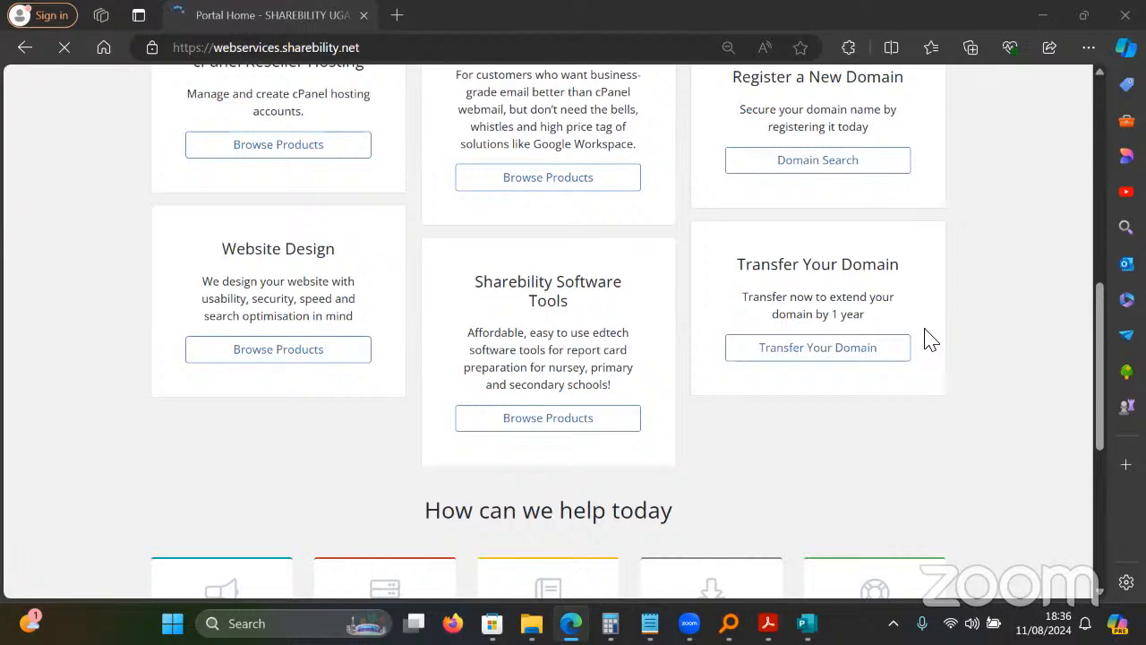
# Minimize Edge, Publisher, File Explorer and Notepad to reveal the S1 v5.0 workbook.
pyautogui.click(1042, 15)
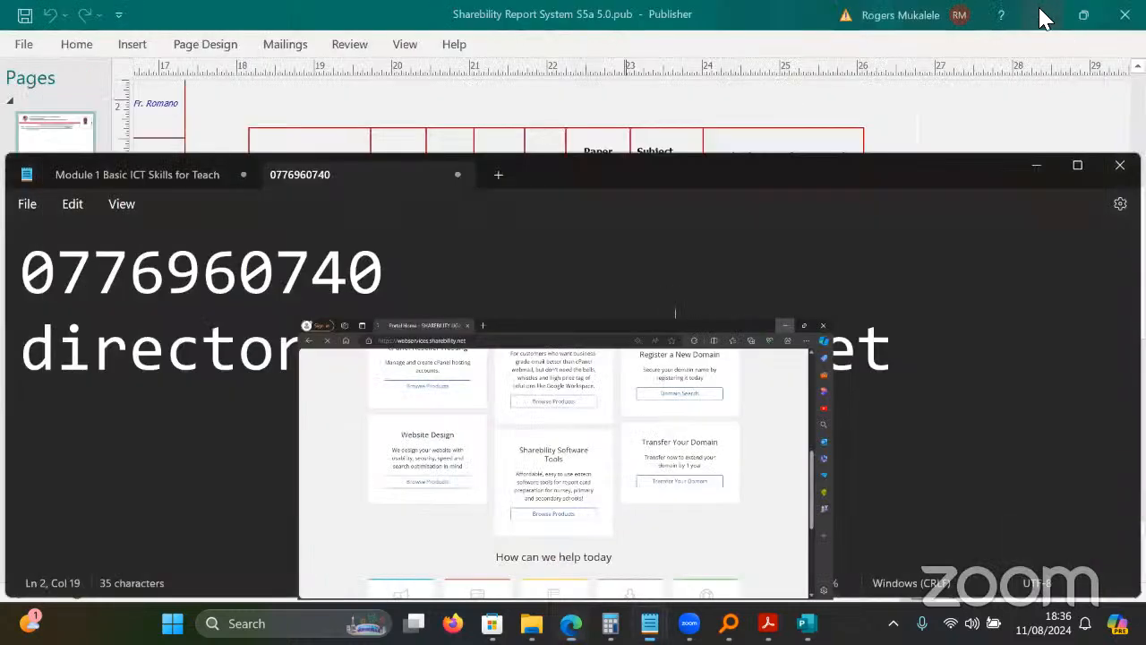
pyautogui.click(1042, 15)
pyautogui.click(1043, 13)
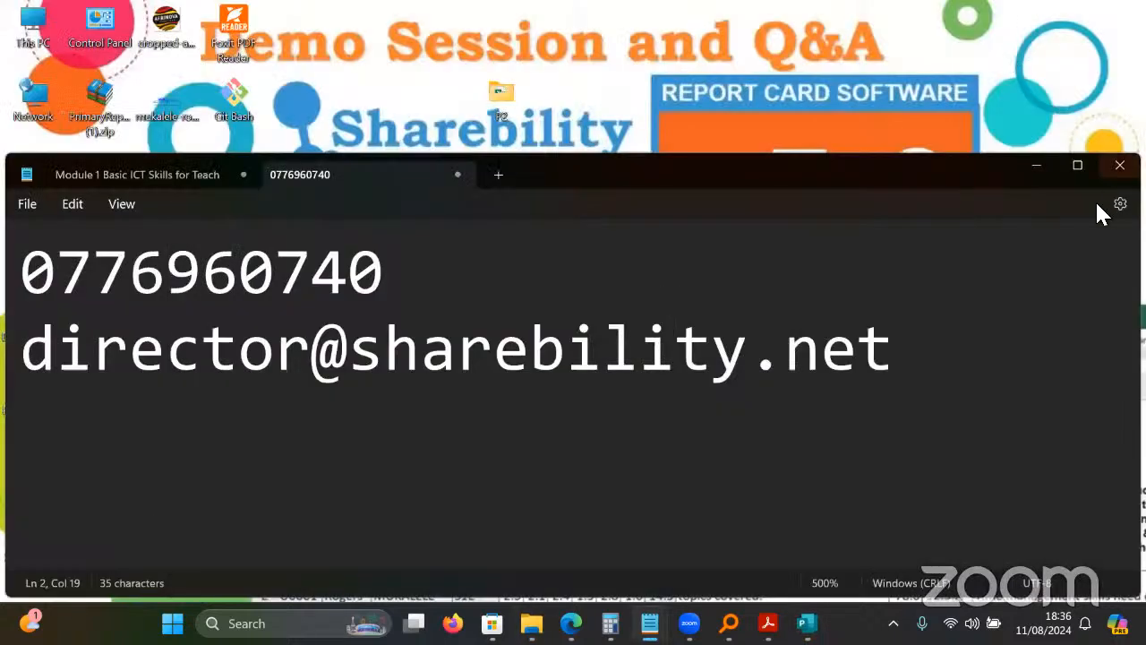
pyautogui.click(1037, 164)
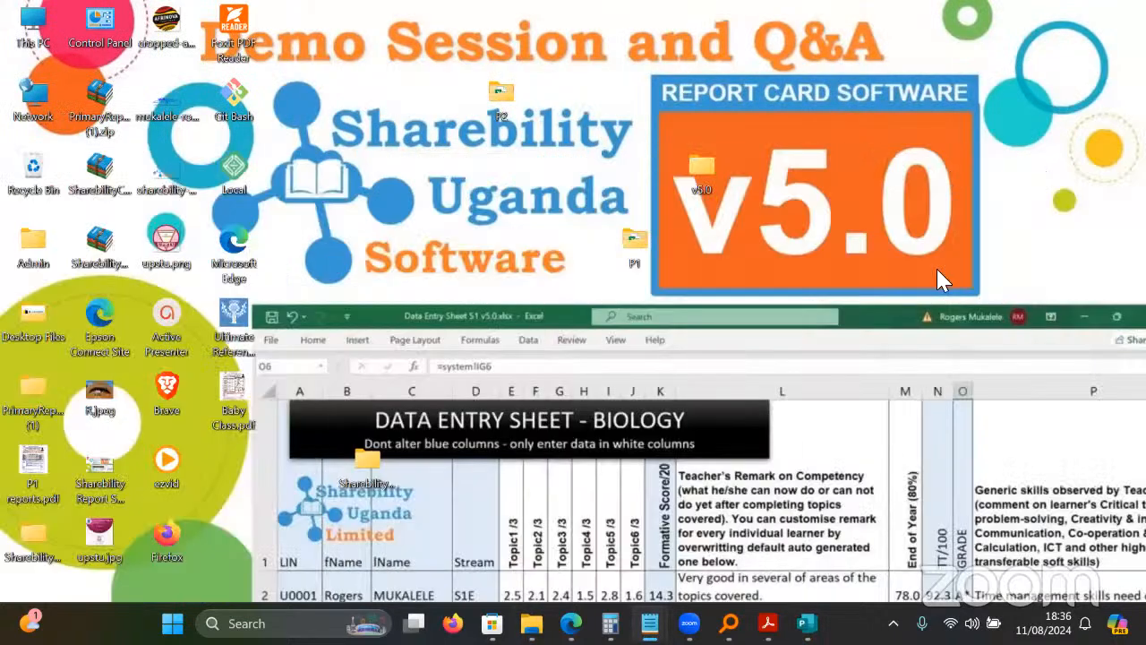